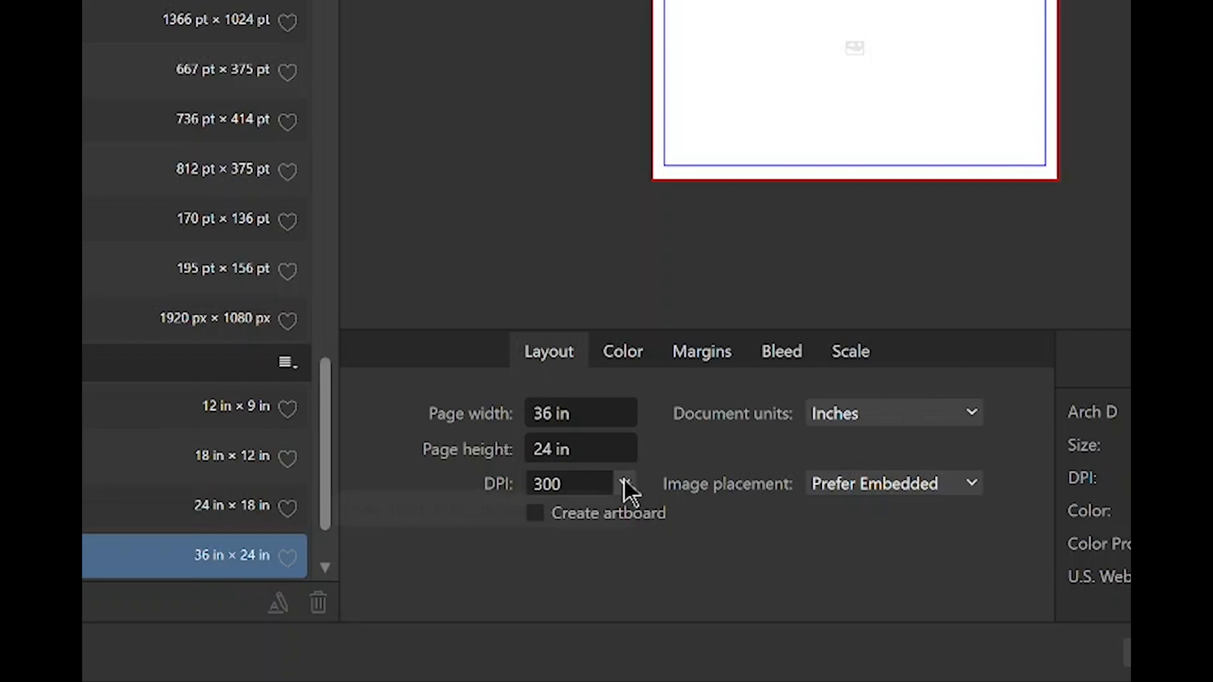
# Create a new 36 × 24 in Arch D document with the resolution set to 96 DPI.
pyautogui.click(623, 482)
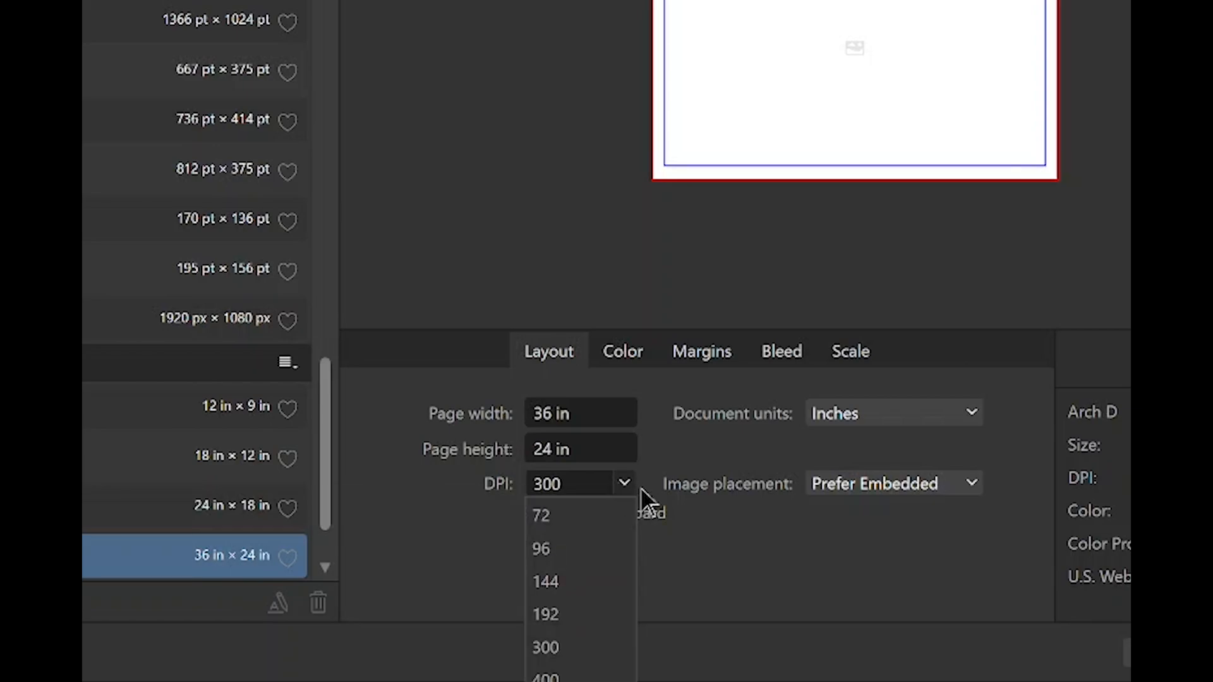
pyautogui.click(599, 548)
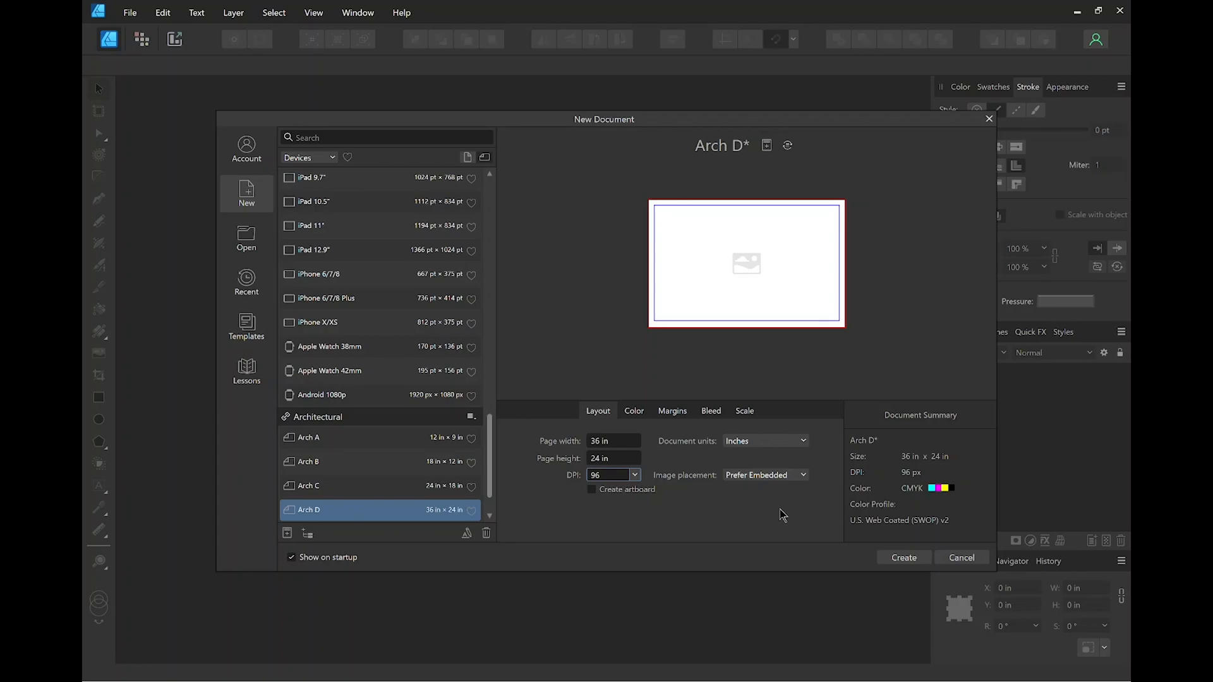
pyautogui.click(905, 558)
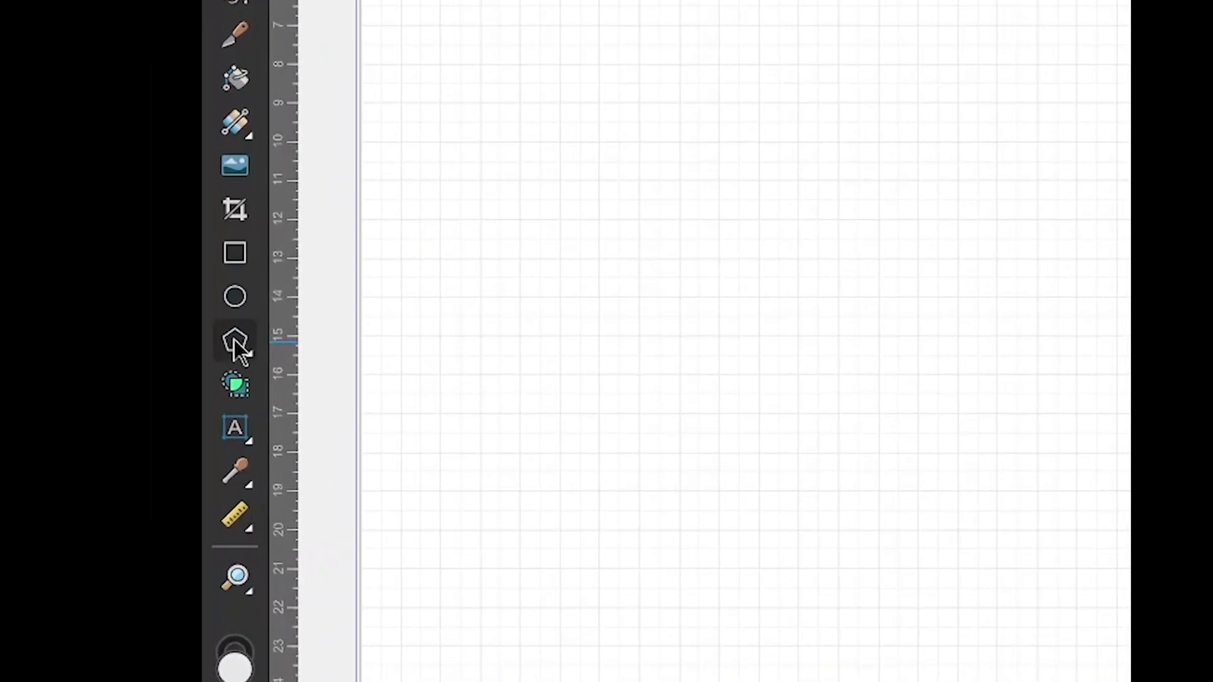
# Draw a five-sided polygon with constrained proportions, about 14.3 in wide, on the page with the Polygon tool.
pyautogui.click(99, 441)
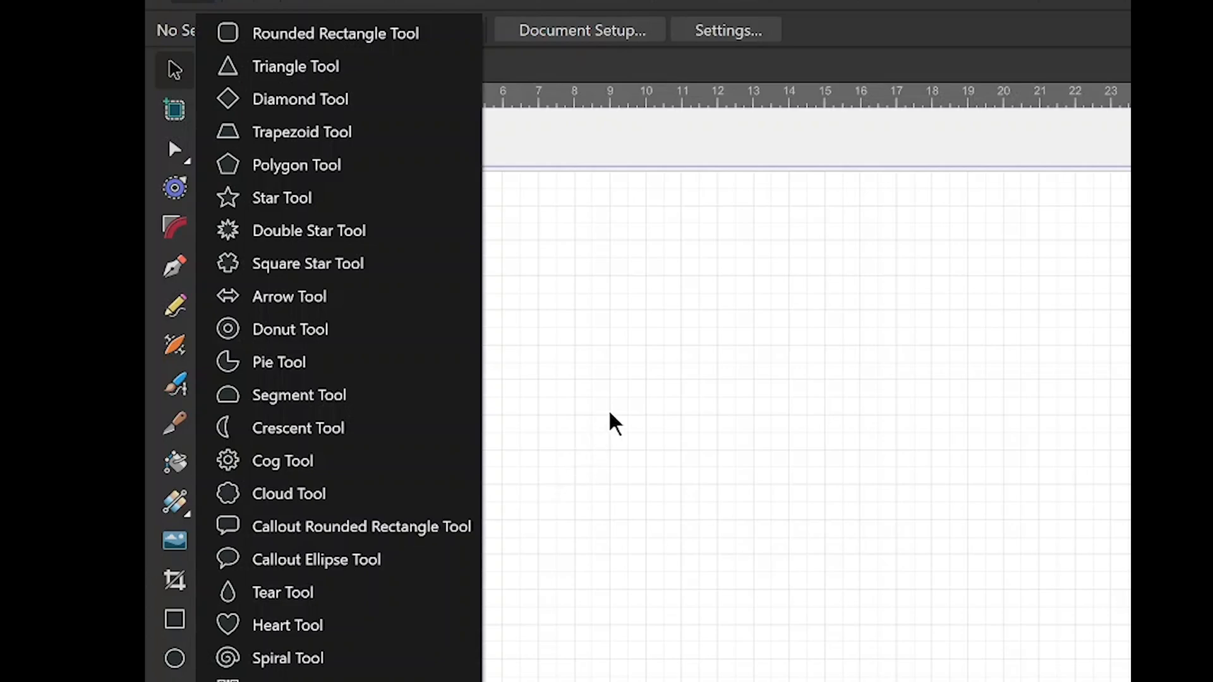
pyautogui.click(325, 163)
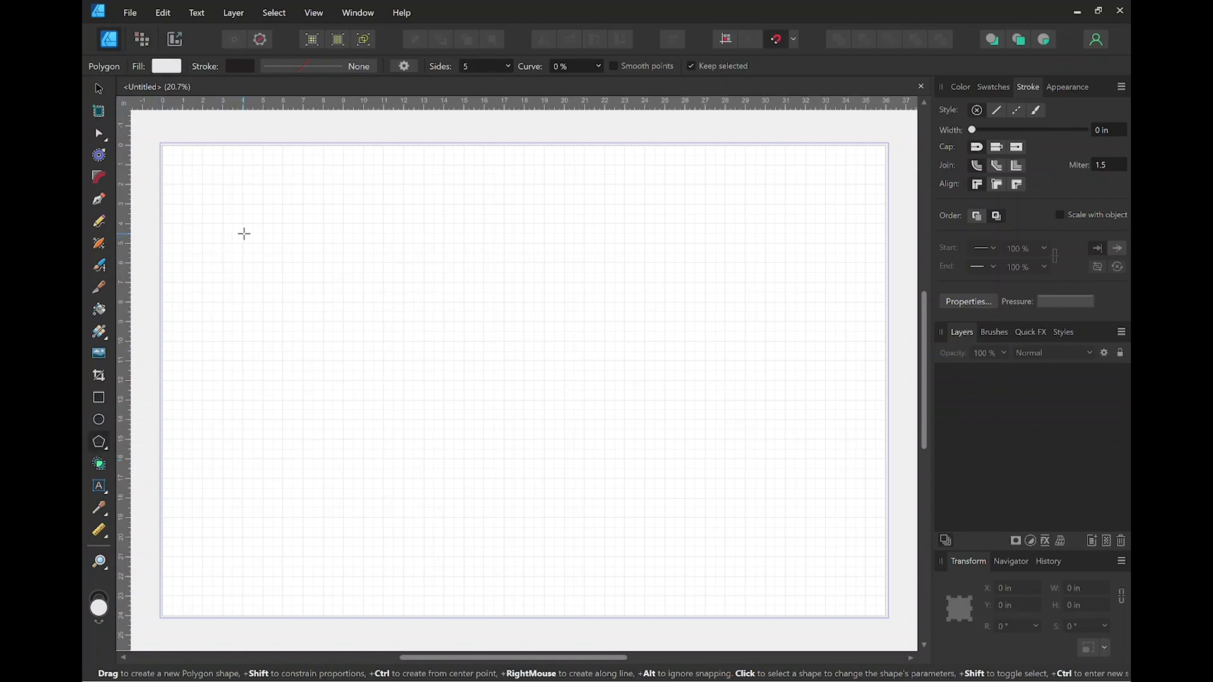
pyautogui.press('shift')
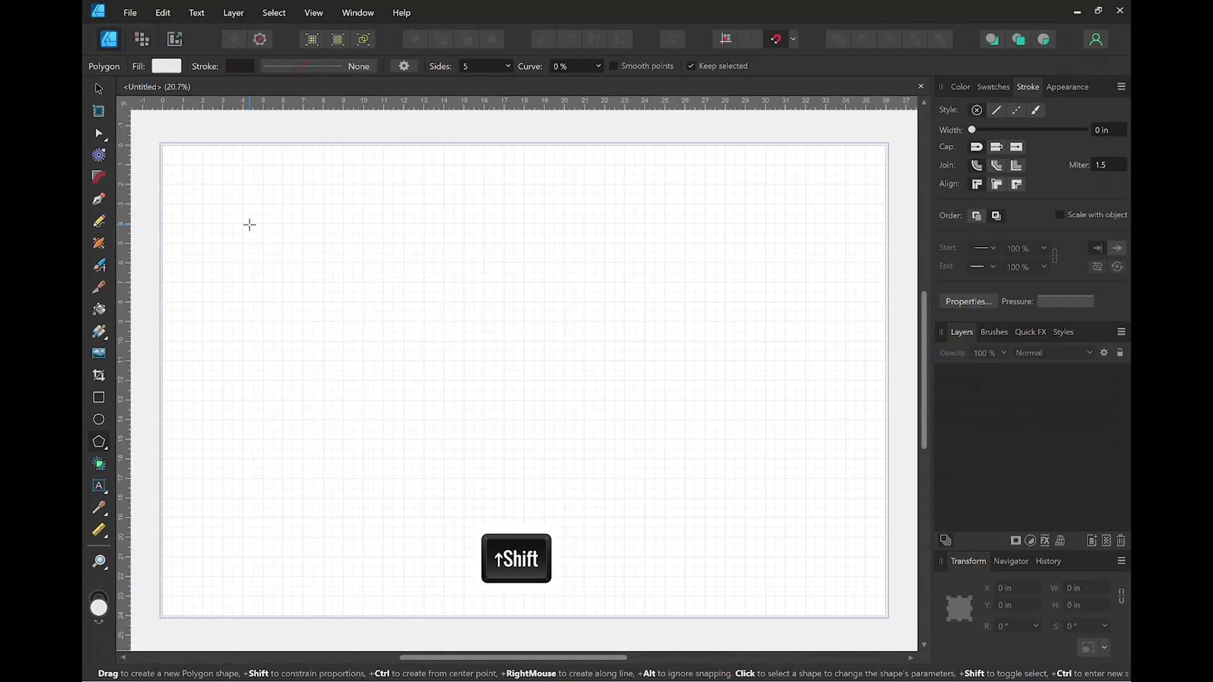
pyautogui.moveTo(249, 225); pyautogui.dragTo(575, 464)
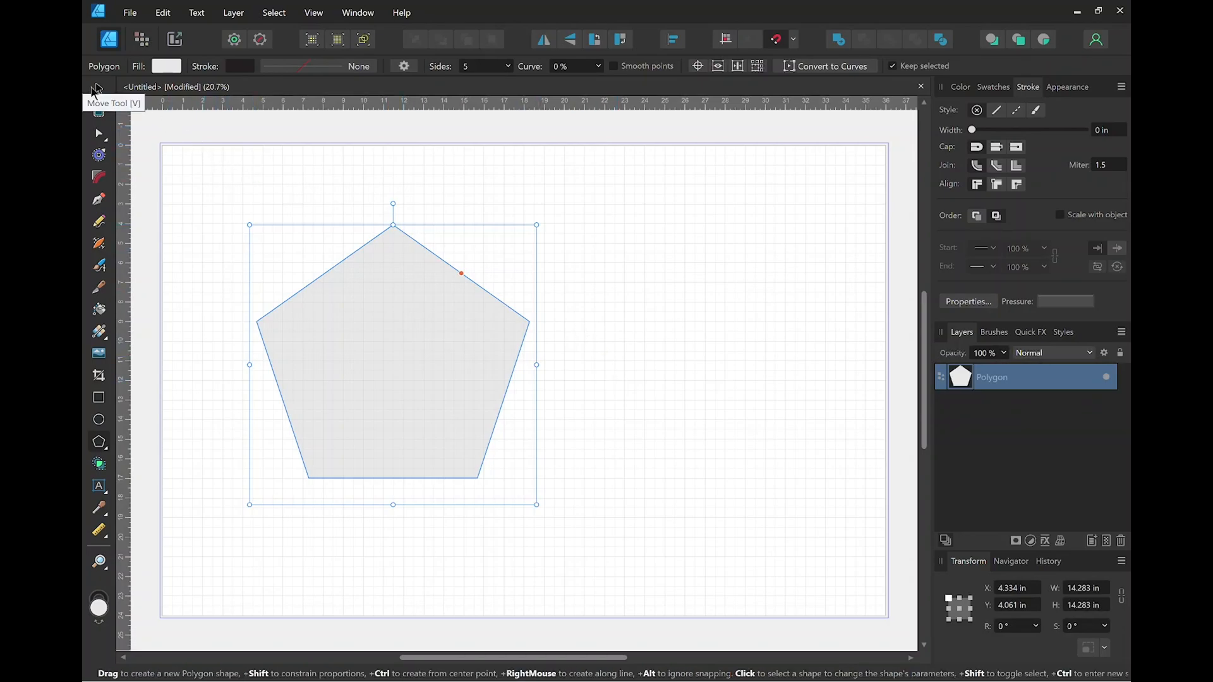
# Resize the pentagon to 6.5 in wide and 5.5 in high.
pyautogui.click(95, 91)
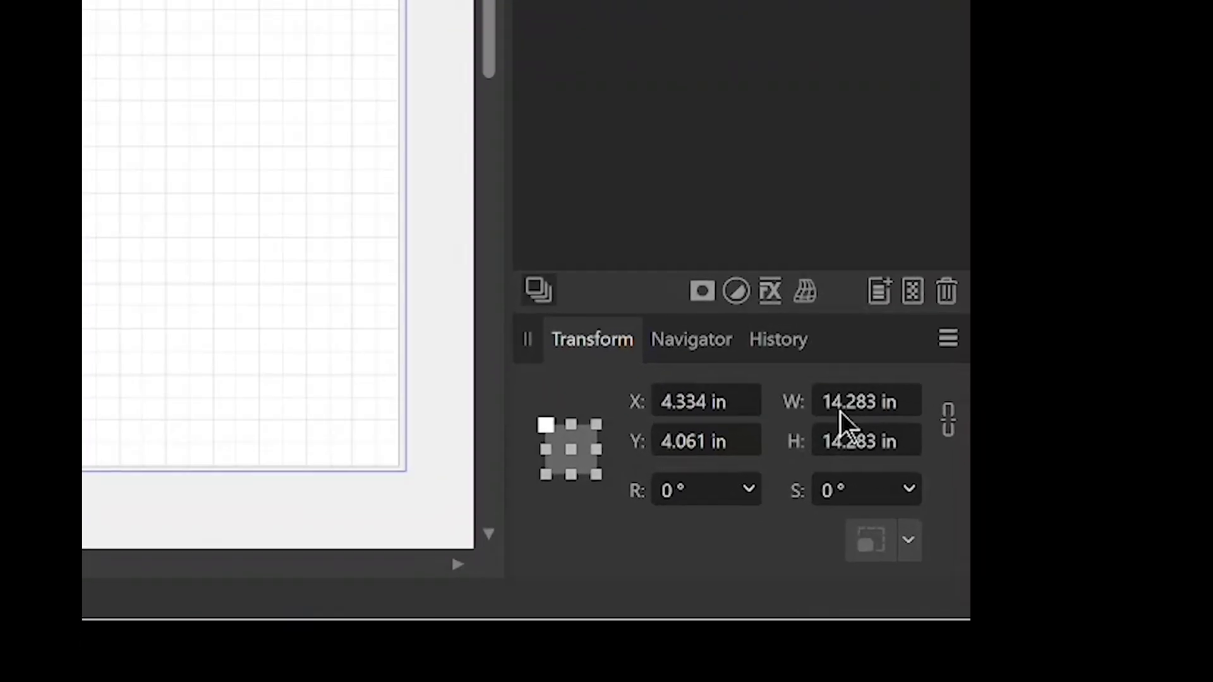
pyautogui.click(1081, 588)
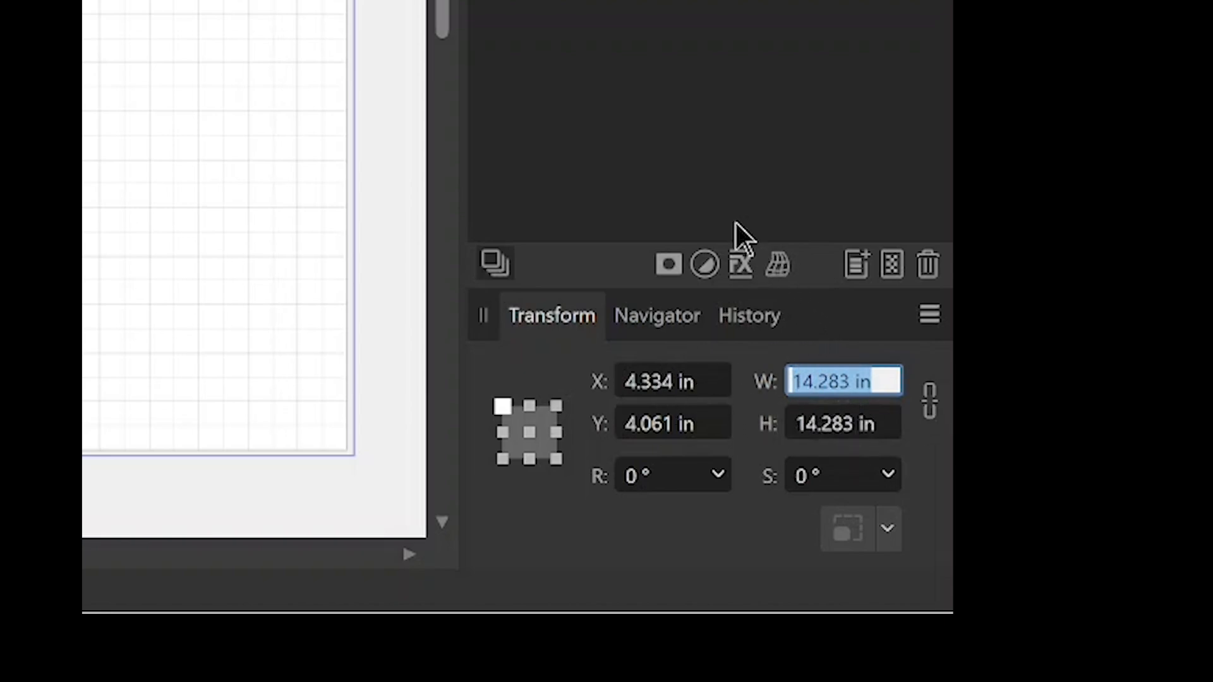
pyautogui.write('6.5')
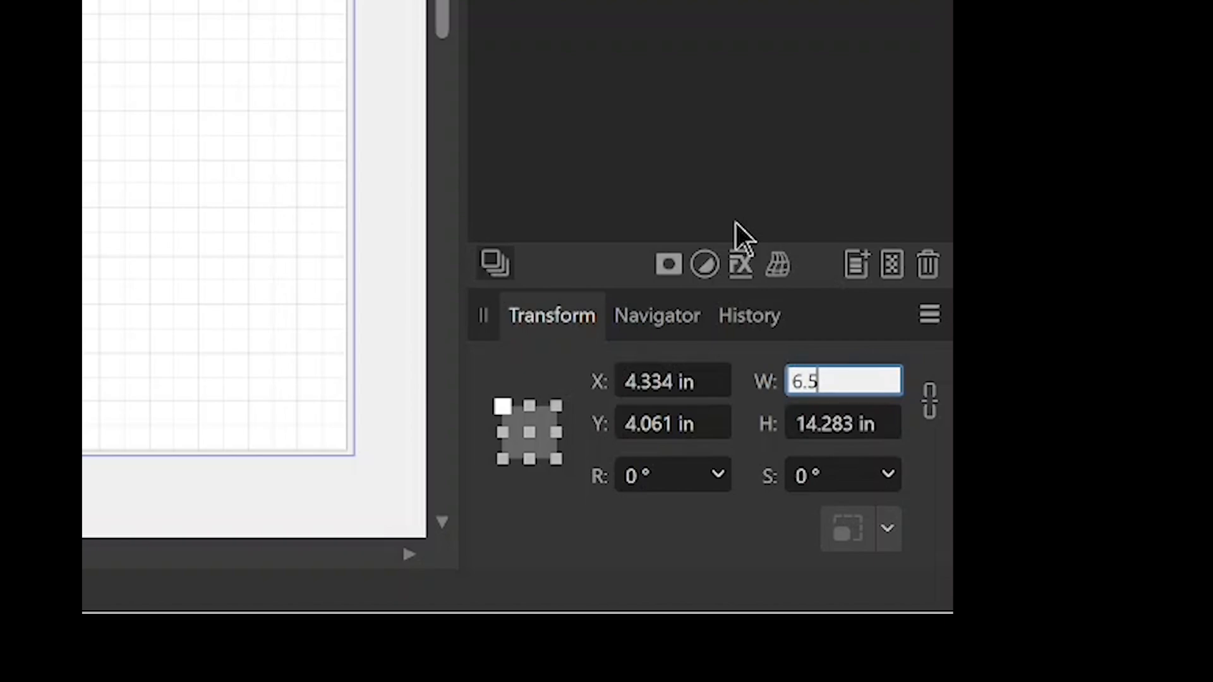
pyautogui.press('Return')
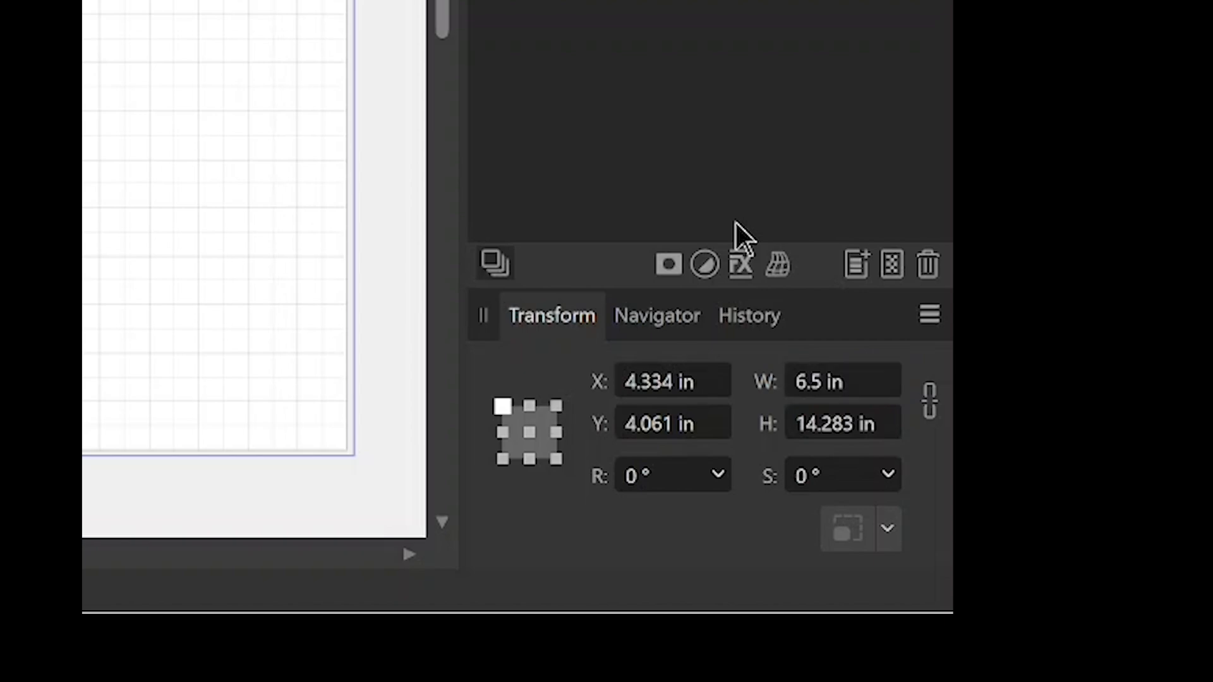
pyautogui.click(856, 422)
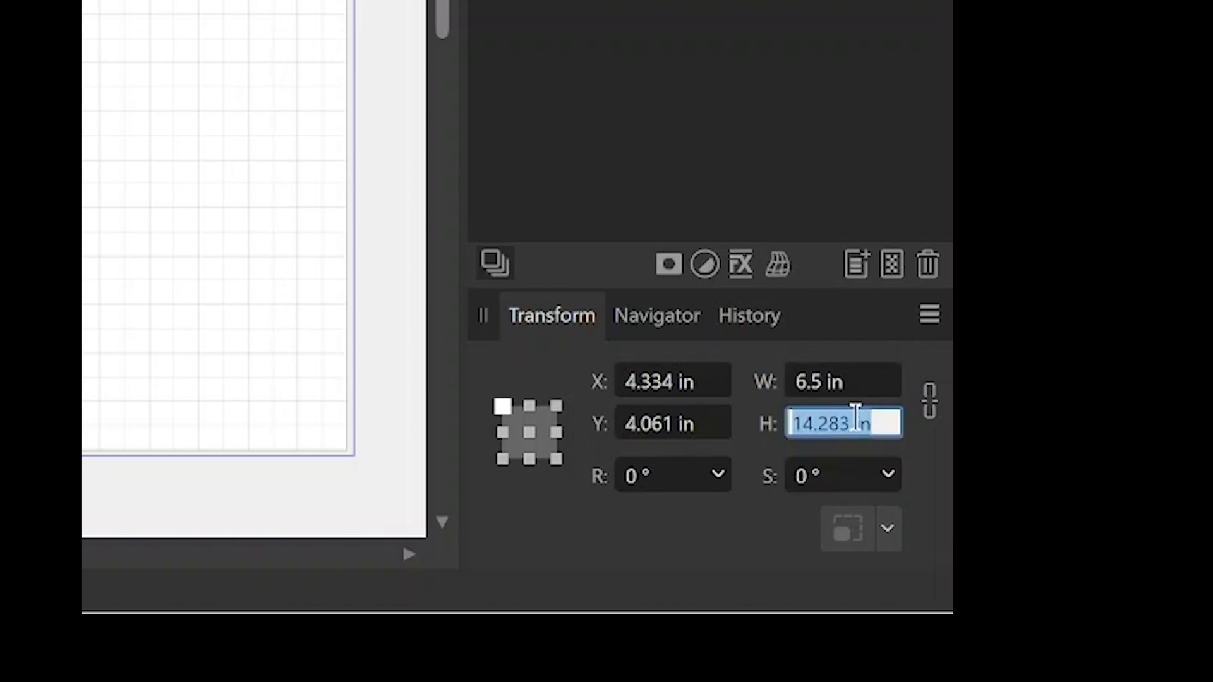
pyautogui.write('5.5')
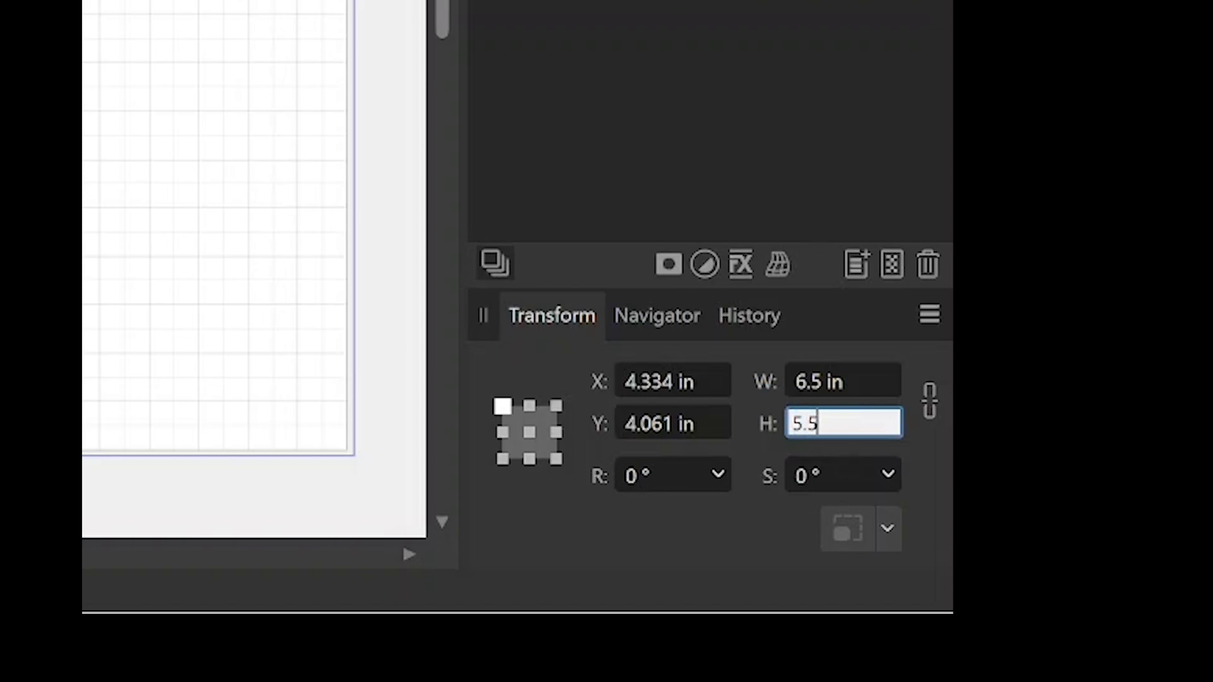
pyautogui.press('Return')
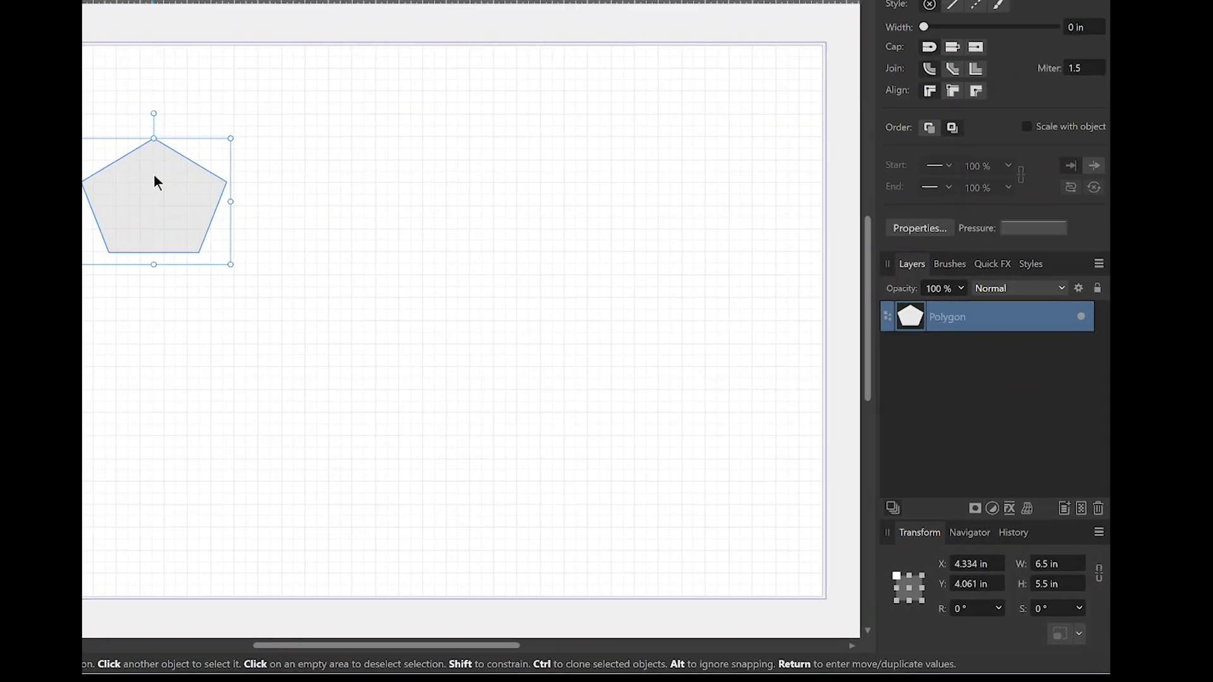
# Move the pentagon to the centre of the page.
pyautogui.moveTo(154, 182); pyautogui.dragTo(560, 363)
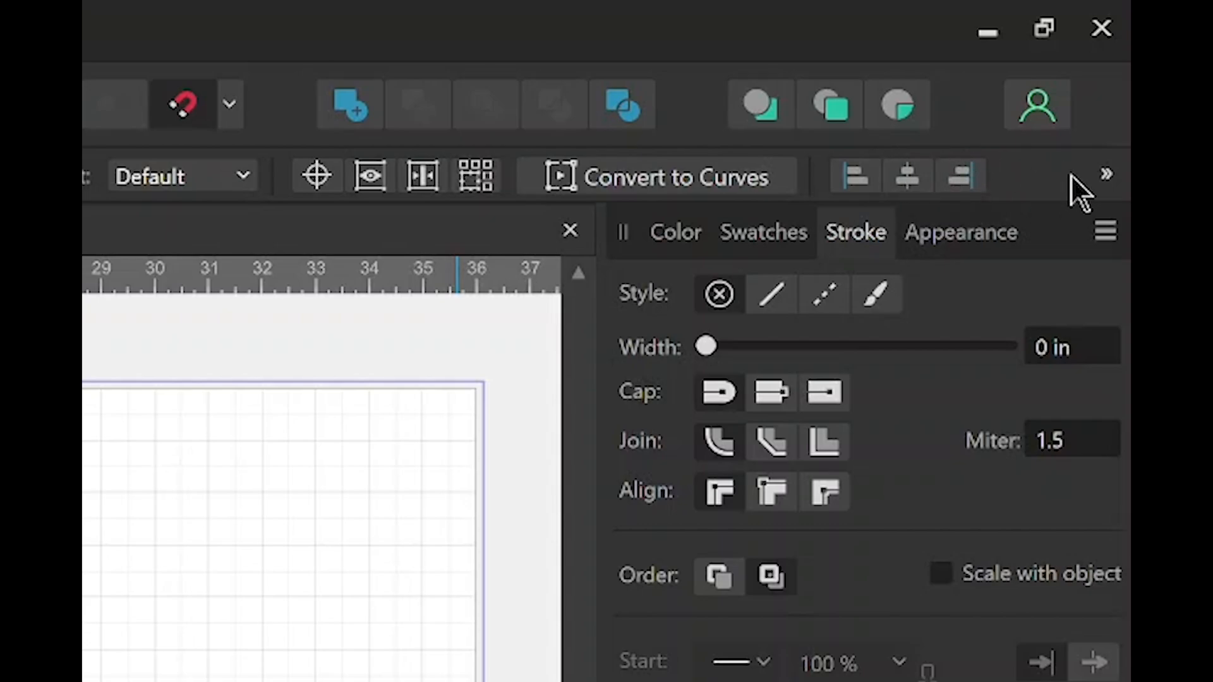
pyautogui.click(1107, 174)
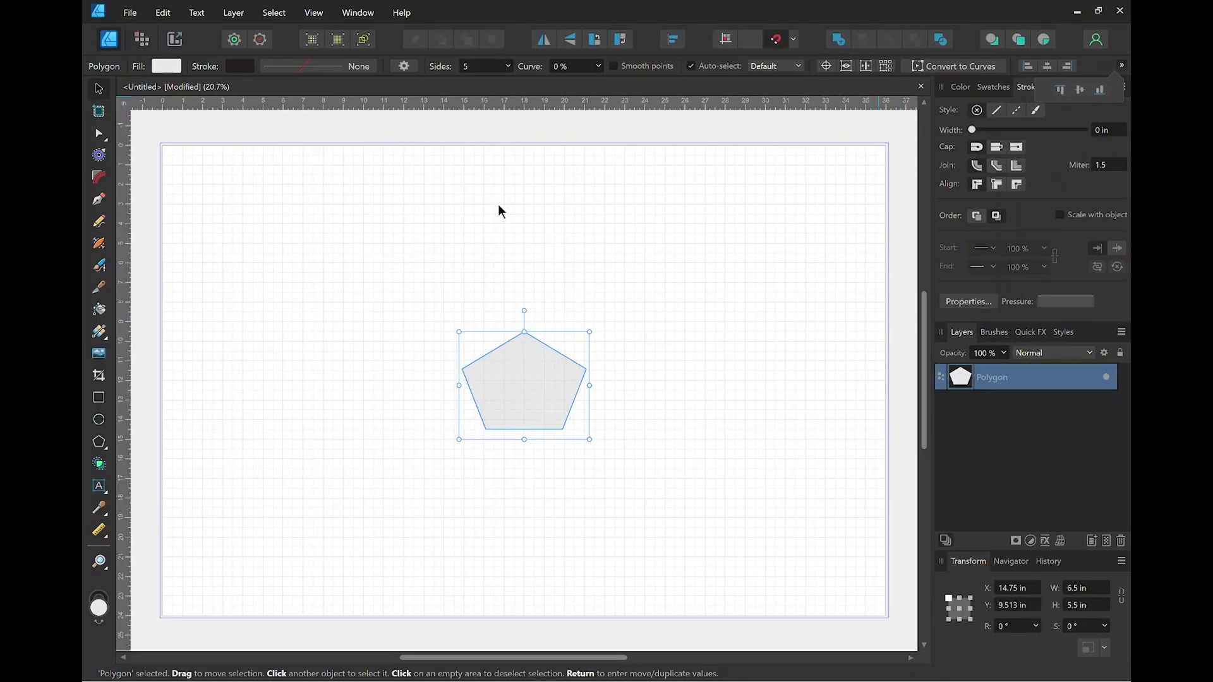
pyautogui.scroll(5, 512, 382)
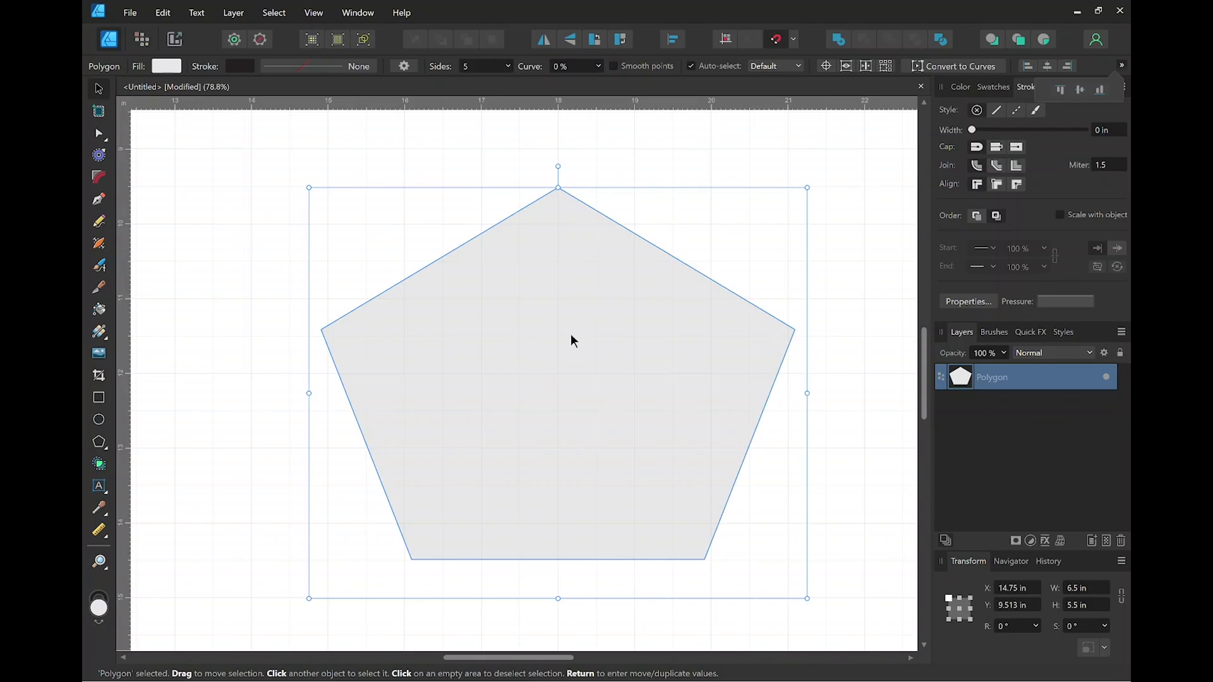
pyautogui.scroll(-3, 570, 337)
pyautogui.moveTo(580, 328); pyautogui.dragTo(537, 335)
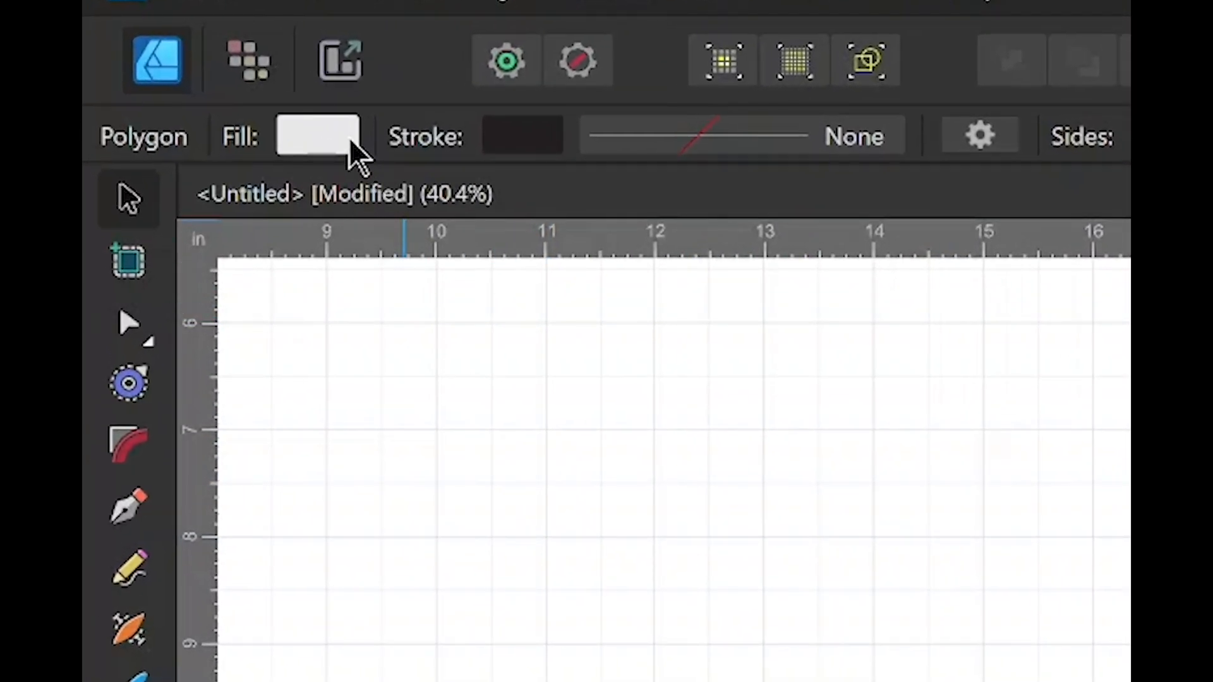
# Remove the pentagon's fill and deselect it.
pyautogui.click(349, 139)
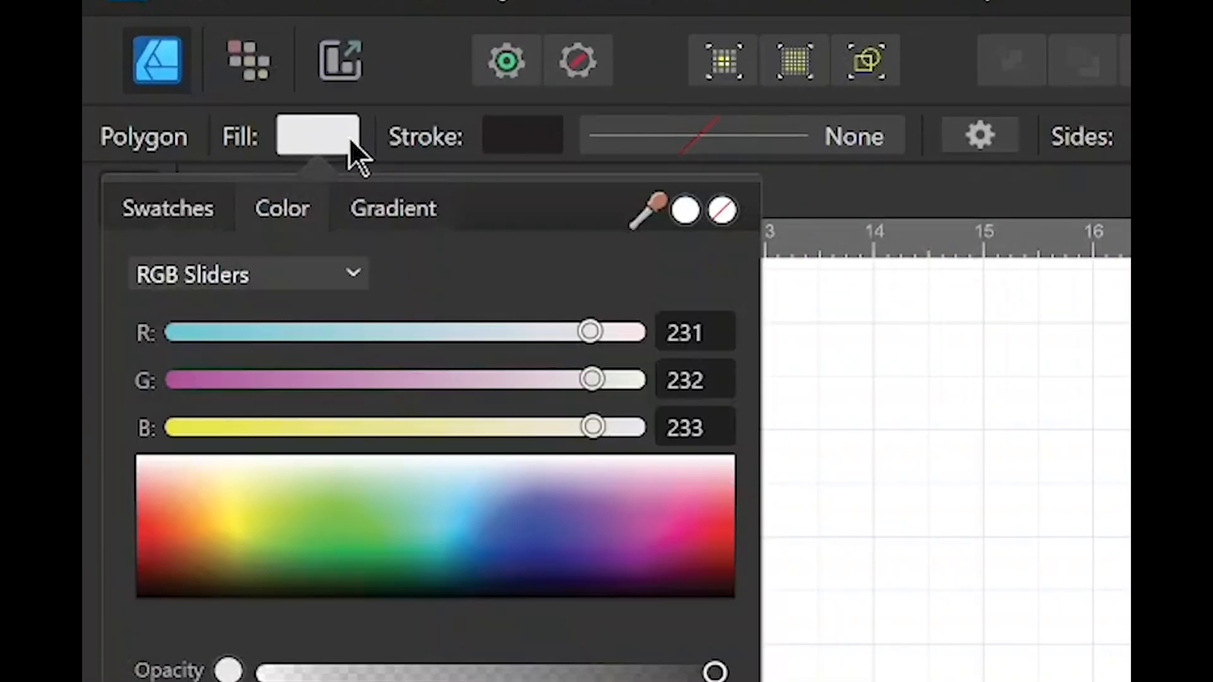
pyautogui.click(723, 211)
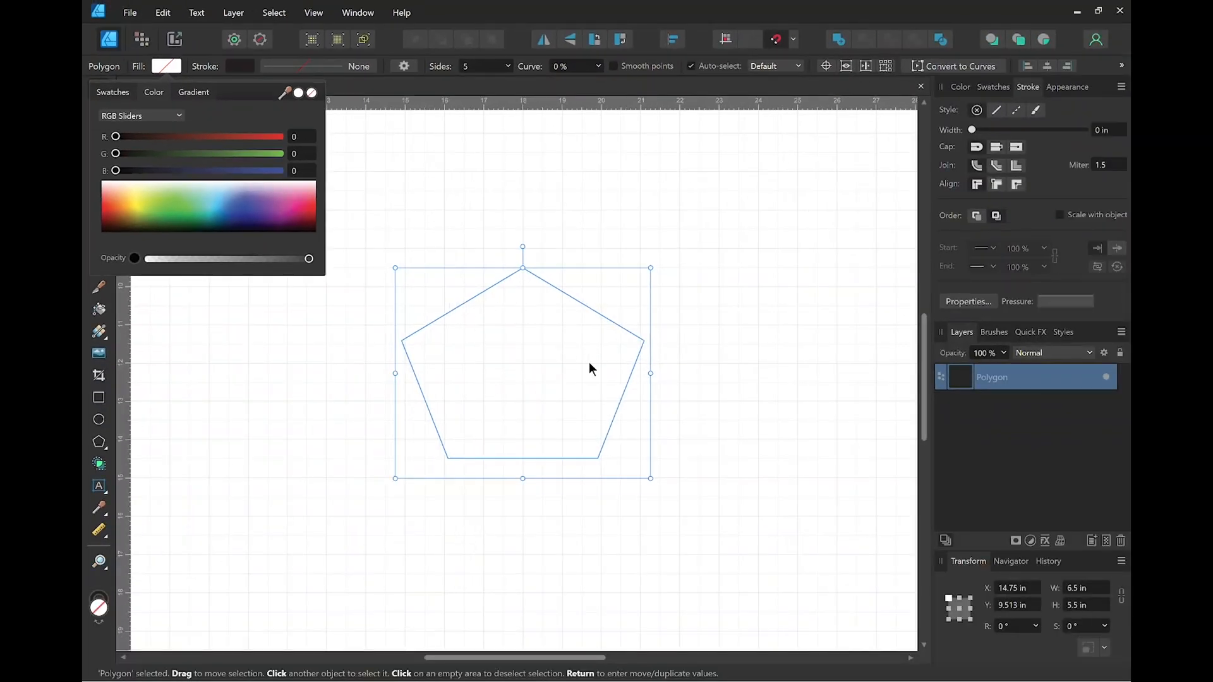
pyautogui.click(561, 205)
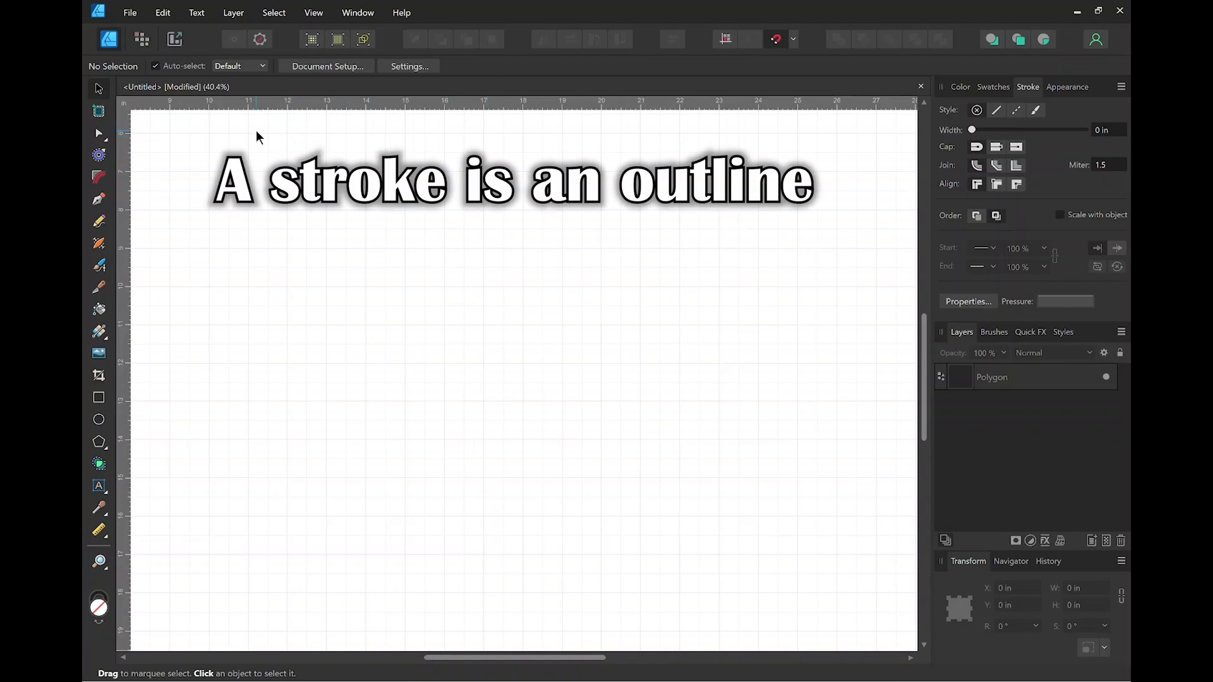
# Select the unfilled pentagon, give it a 0.29 mm wide stroke, and deselect it.
pyautogui.moveTo(256, 131)
pyautogui.mouseDown()
pyautogui.moveTo(638, 379)
pyautogui.moveTo(820, 595)
pyautogui.mouseUp()
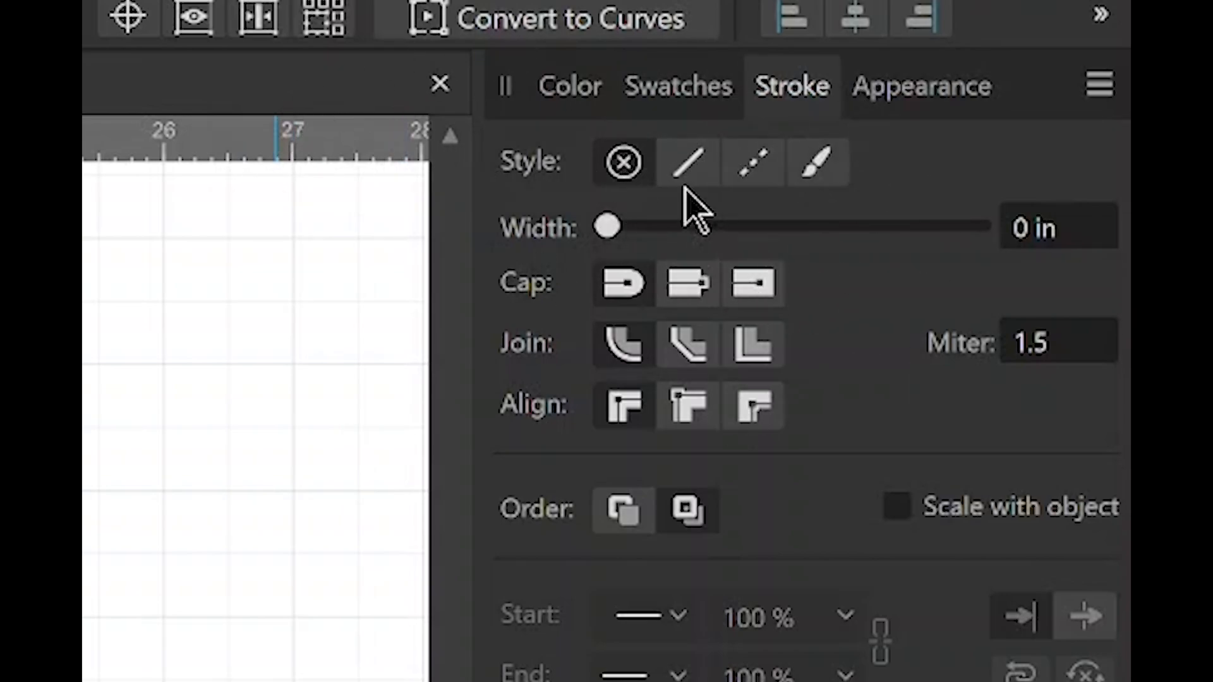
pyautogui.click(585, 95)
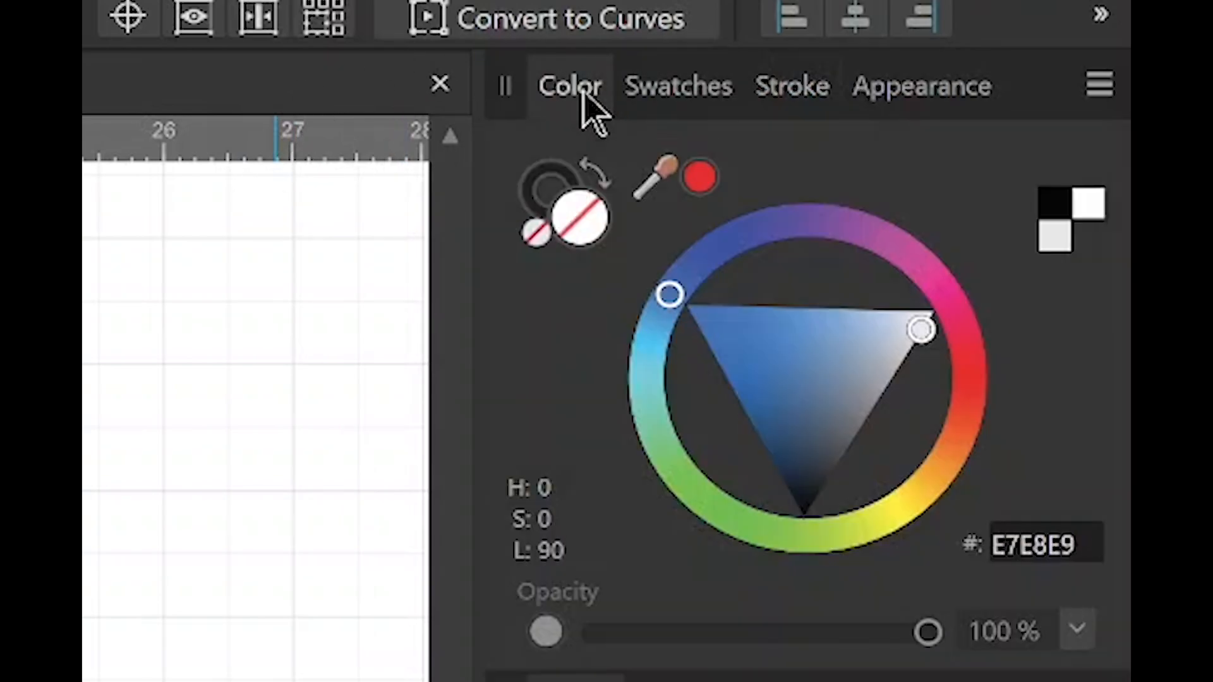
pyautogui.click(682, 84)
pyautogui.click(779, 81)
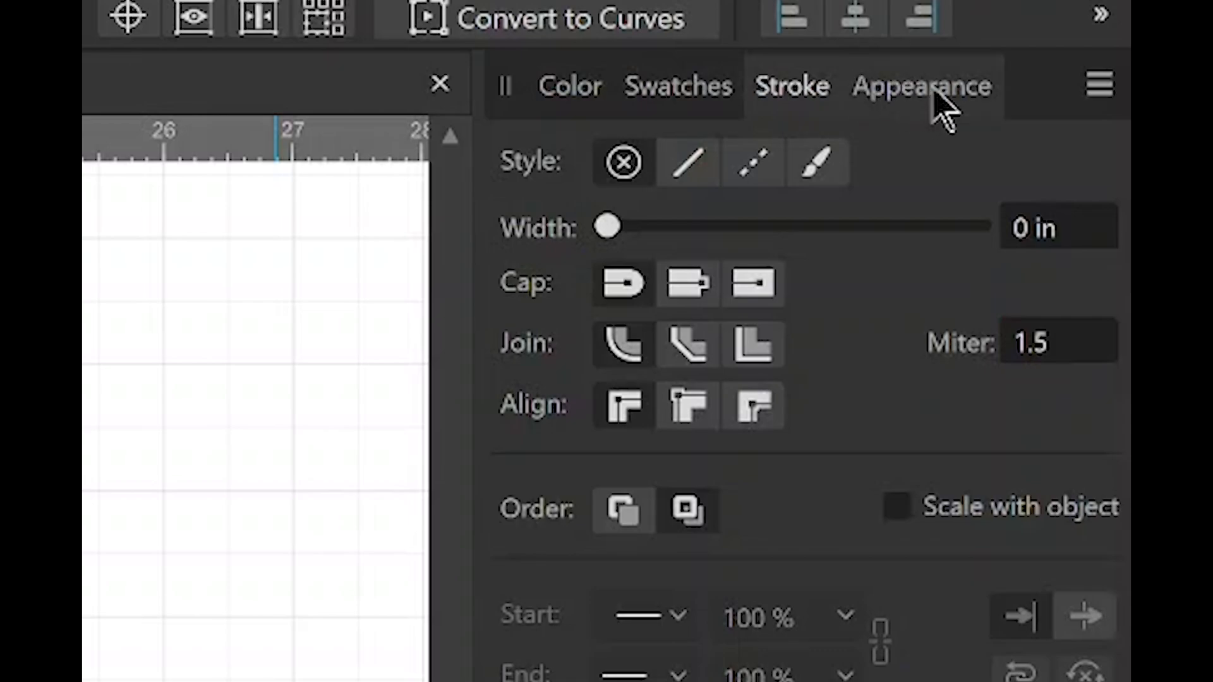
pyautogui.click(932, 92)
pyautogui.click(827, 85)
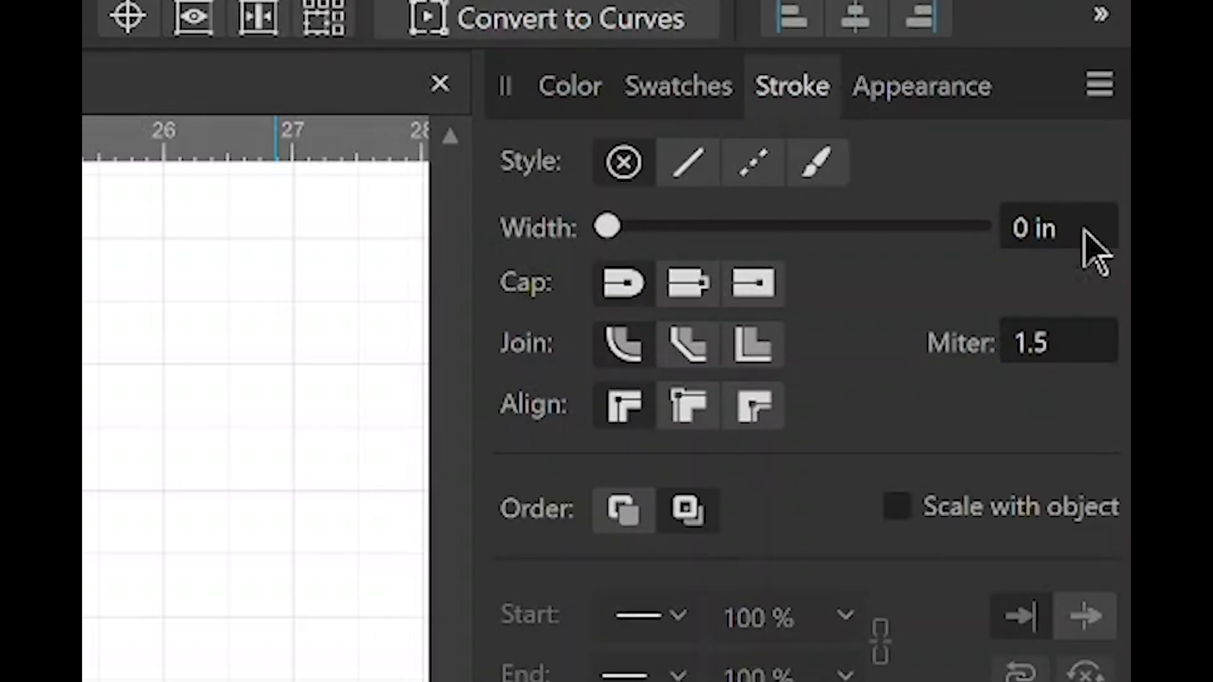
pyautogui.click(1043, 229)
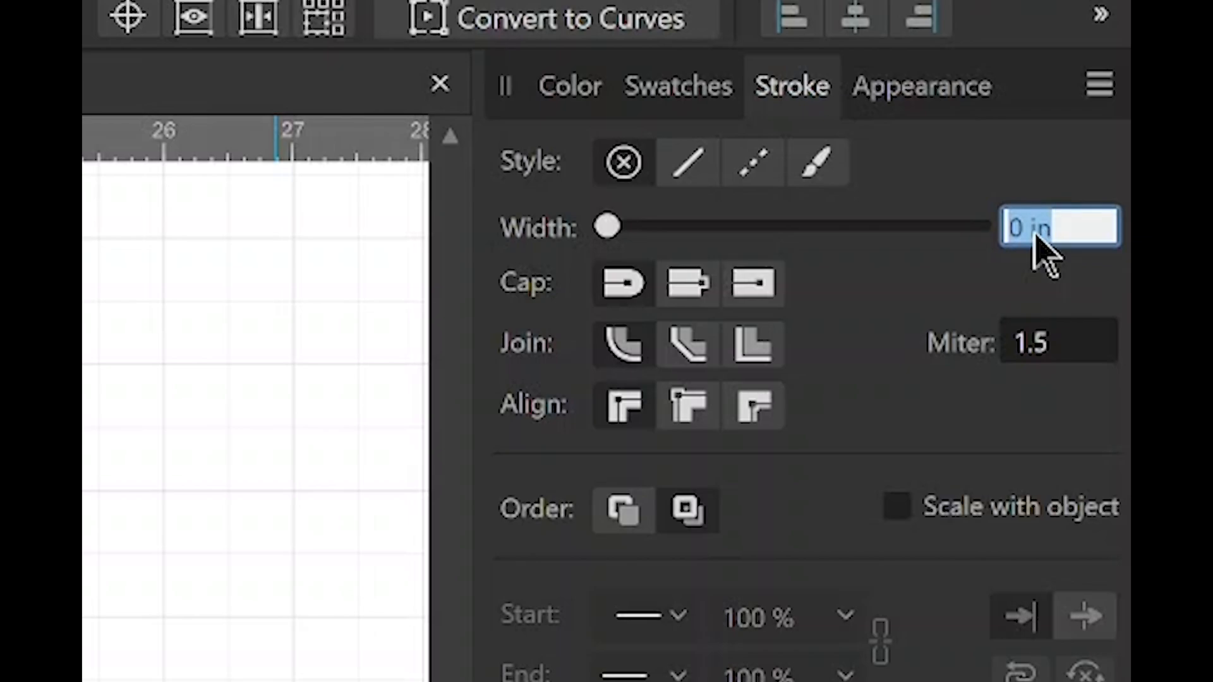
pyautogui.press('BackSpace')
pyautogui.write('.29mm')
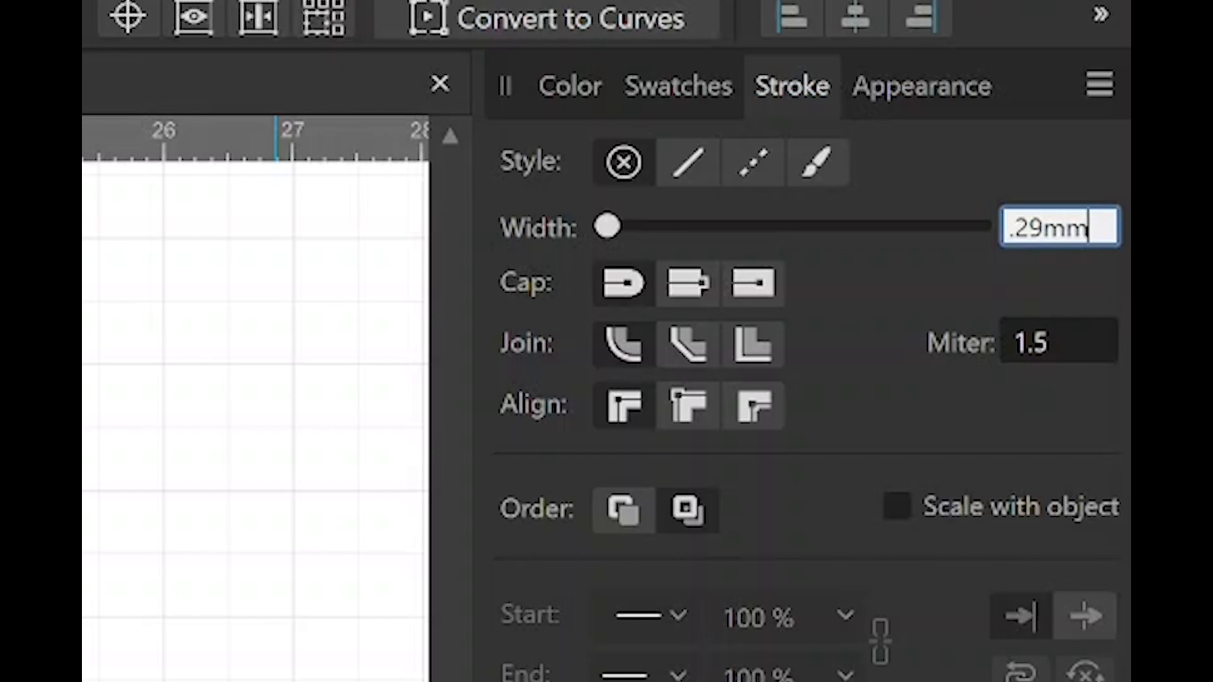
pyautogui.press('Return')
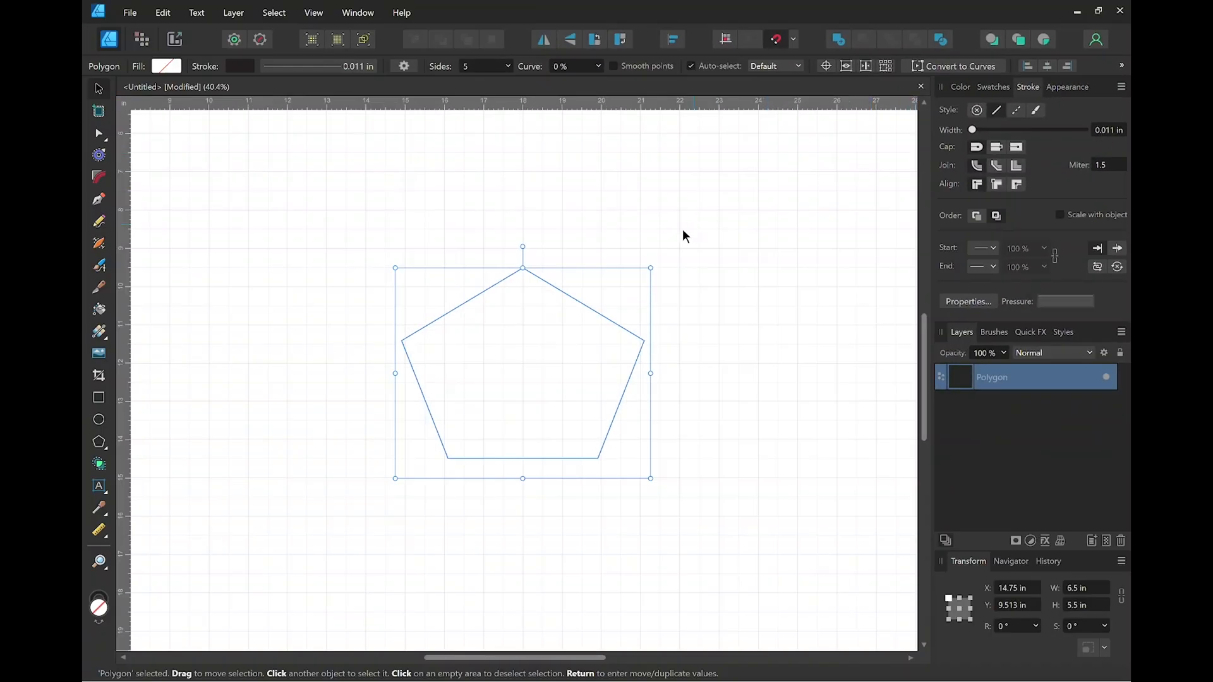
pyautogui.click(615, 215)
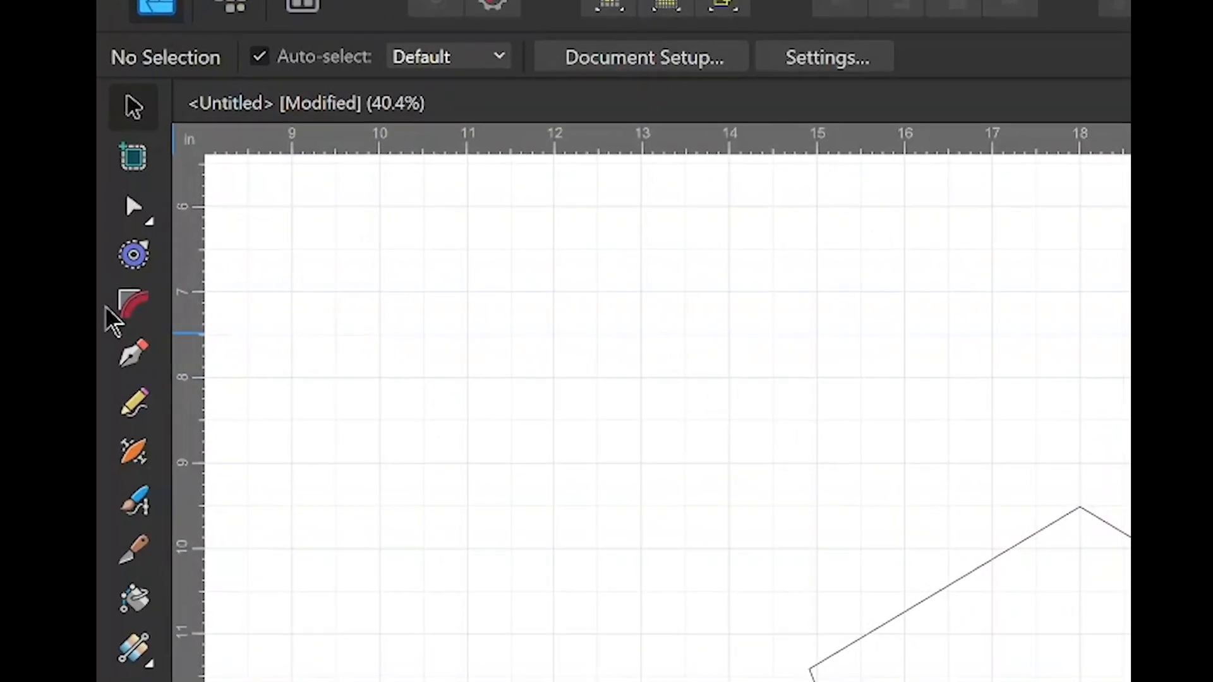
# Round all five corners of the pentagon together with the Corner tool to a radius of about 0.75 in.
pyautogui.click(143, 312)
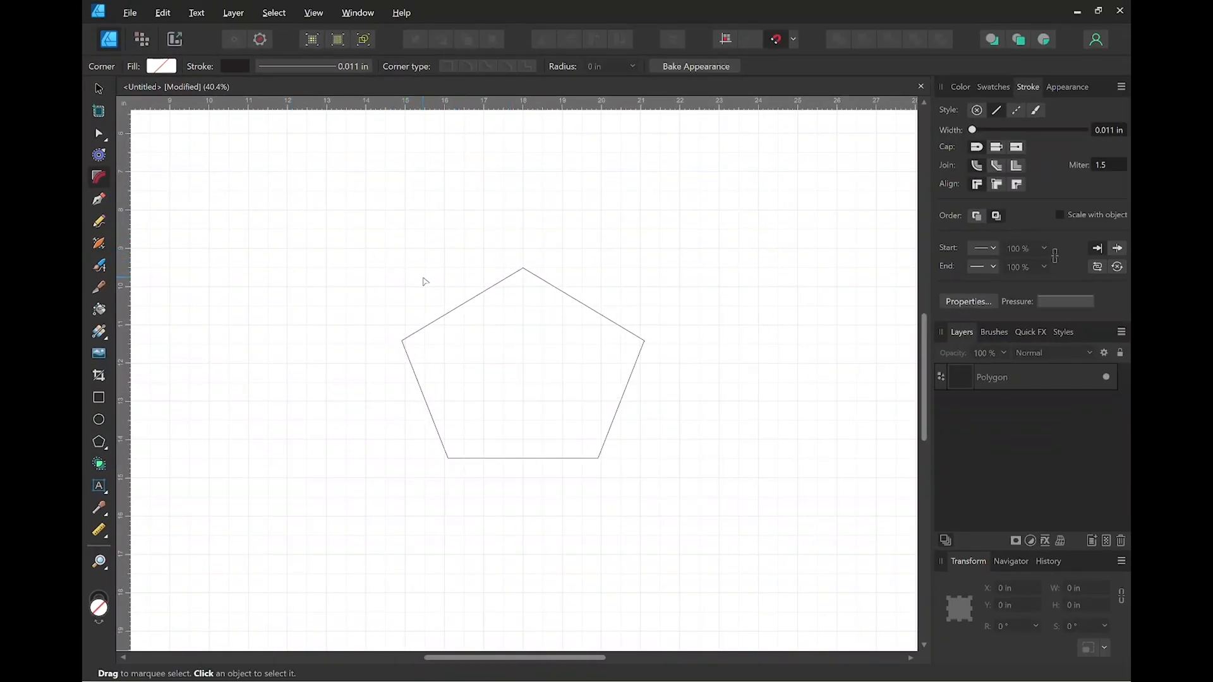
pyautogui.click(463, 307)
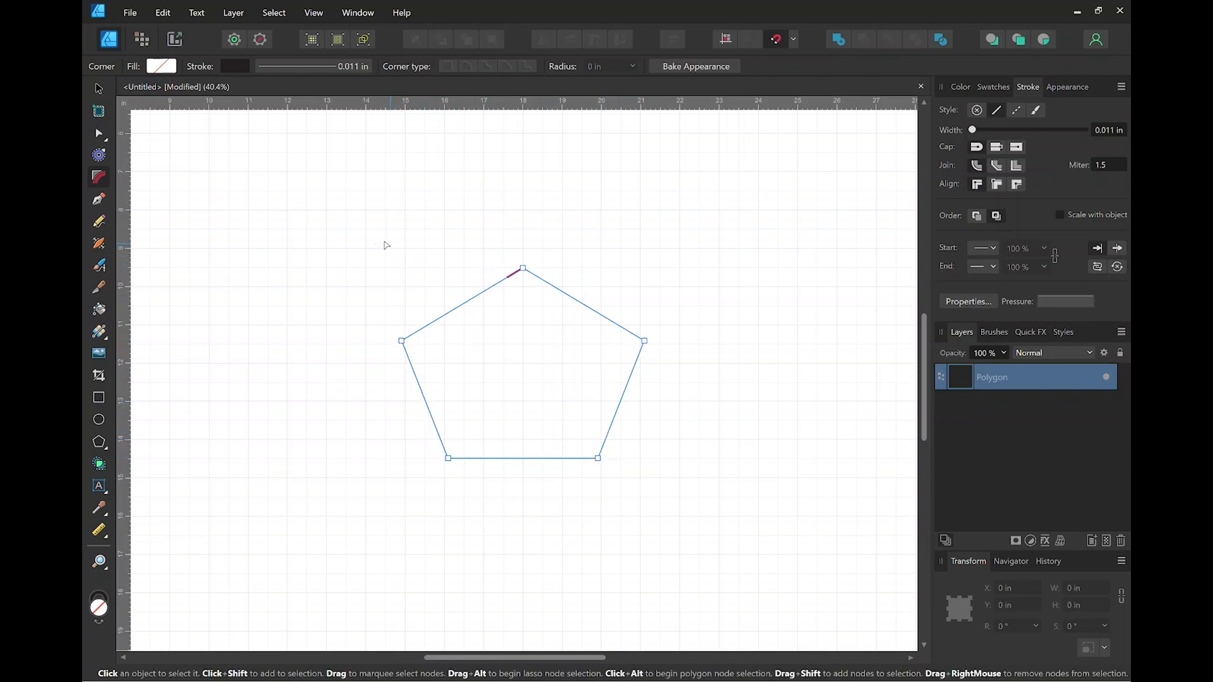
pyautogui.moveTo(333, 206); pyautogui.dragTo(755, 523)
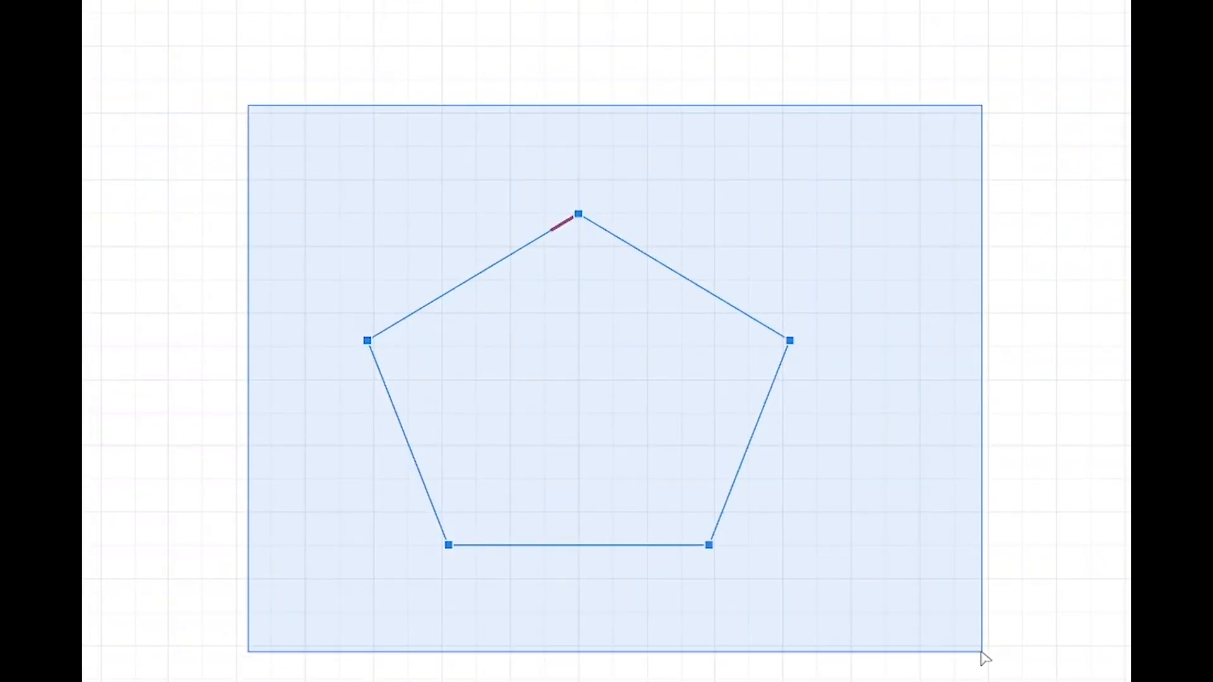
pyautogui.moveTo(986, 658); pyautogui.dragTo(986, 658)
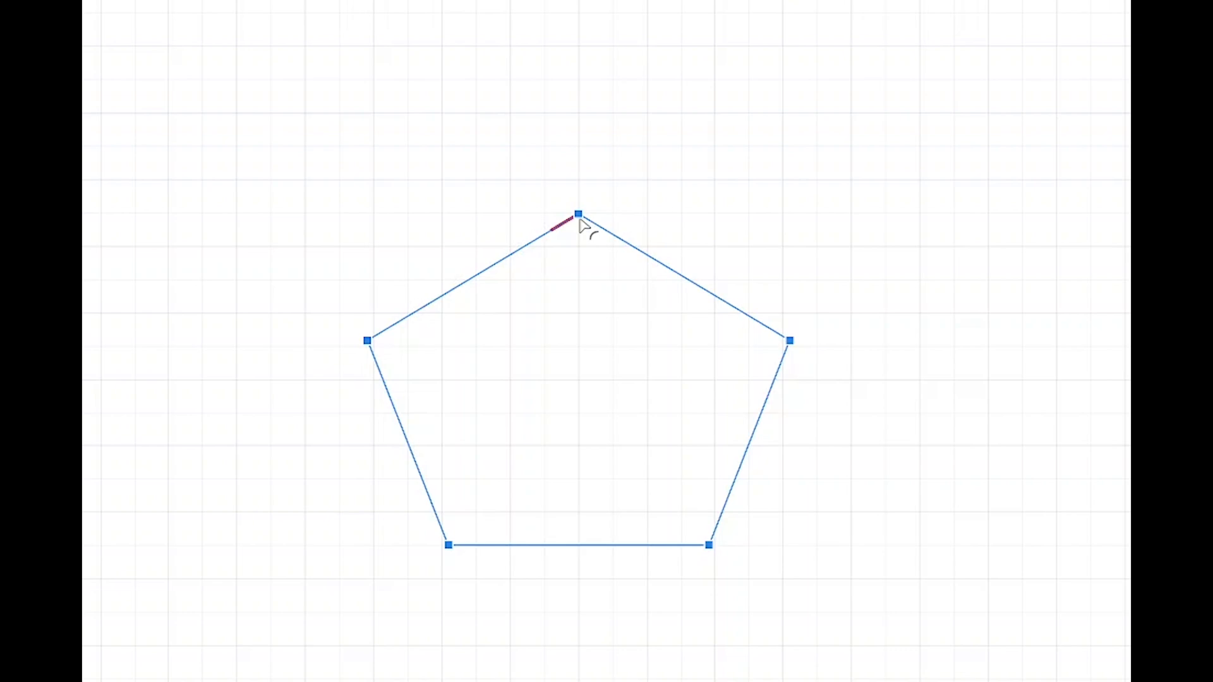
pyautogui.scroll(5, 580, 222)
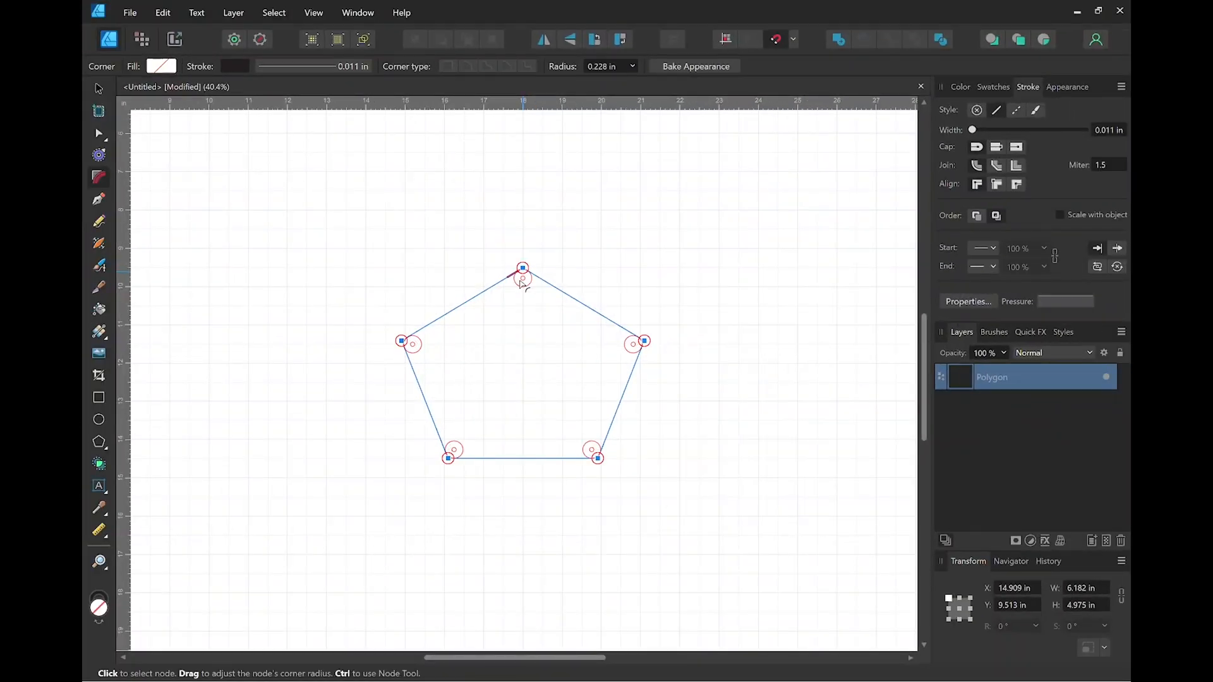
pyautogui.moveTo(520, 281); pyautogui.dragTo(518, 305)
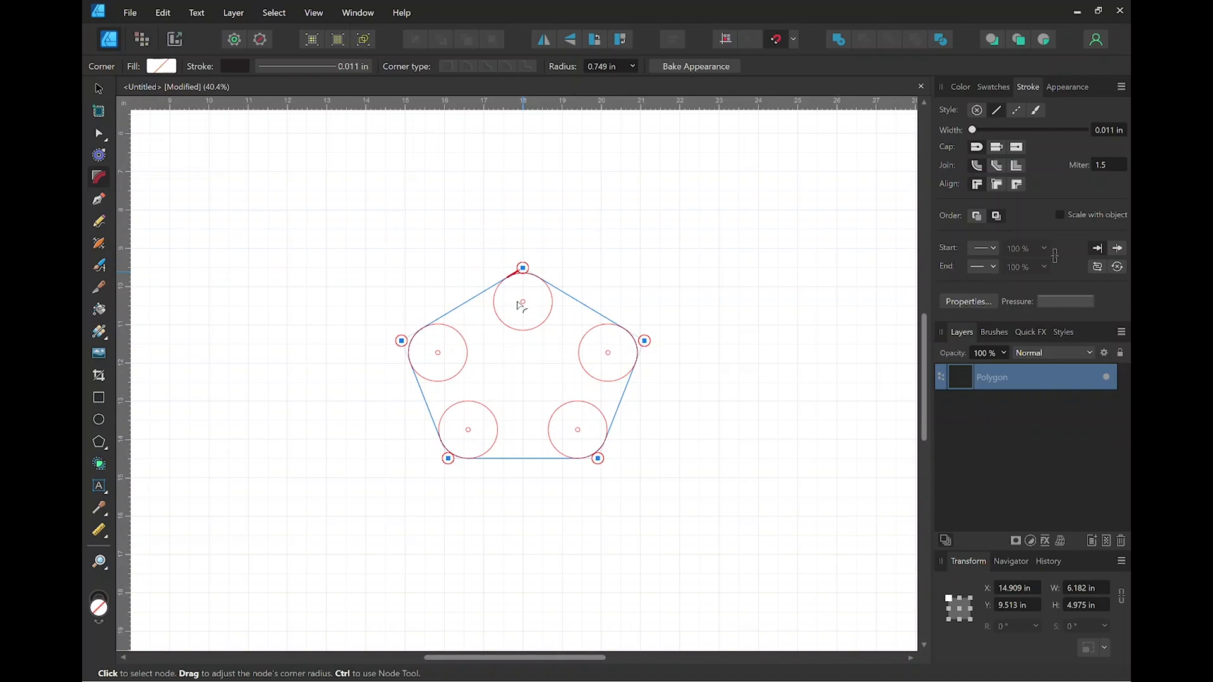
# Fine-tune the rounding of the pentagon's five corners to about 0.77 in with the Corner tool, and deselect the shape.
pyautogui.moveTo(518, 306); pyautogui.dragTo(519, 304)
pyautogui.press('a')
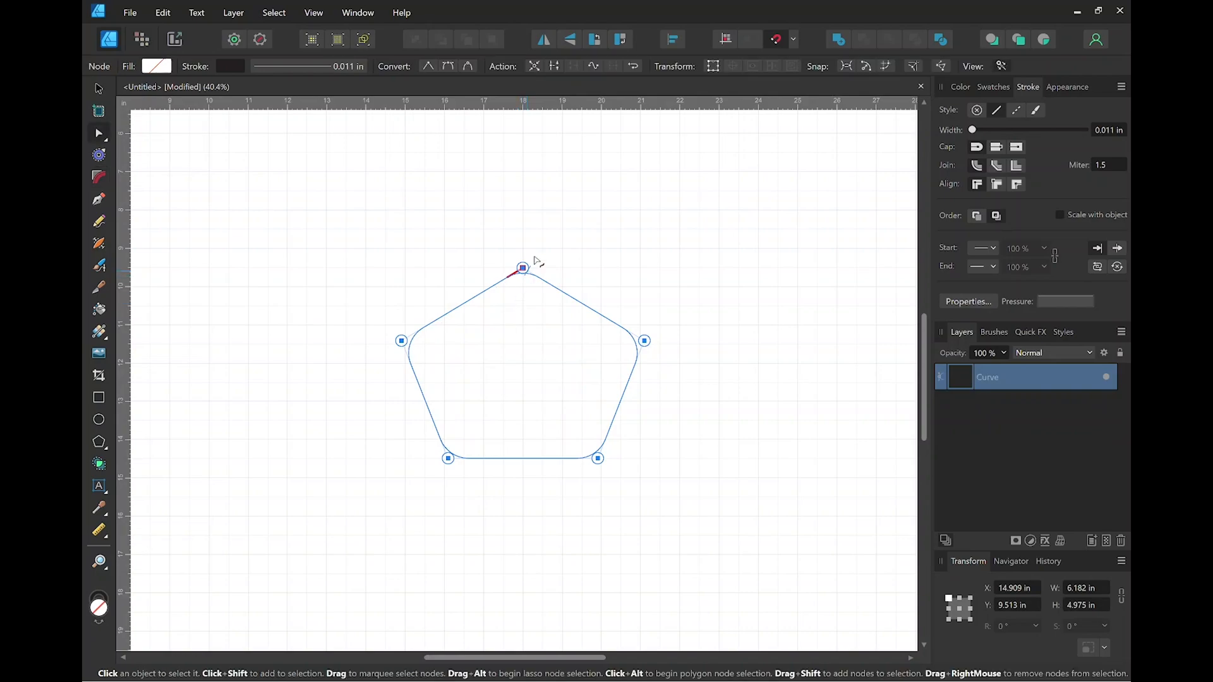
pyautogui.click(588, 212)
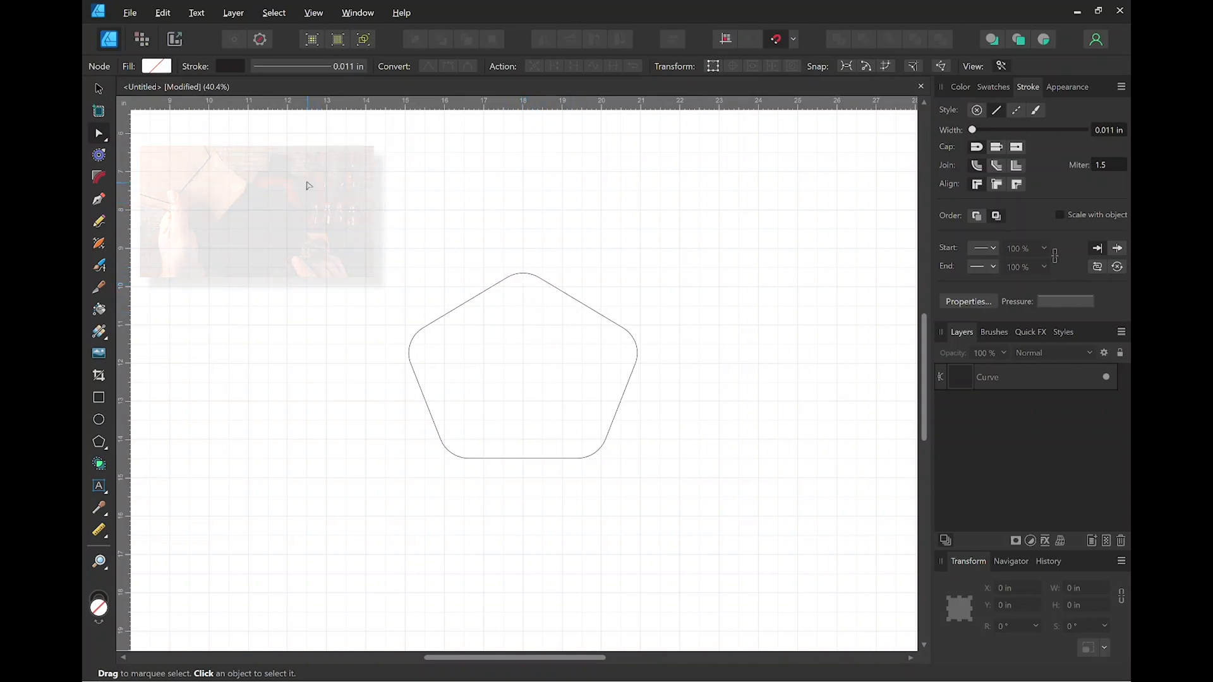
# Flip the rounded pentagon vertically so its point faces down, and deselect it.
pyautogui.click(479, 303)
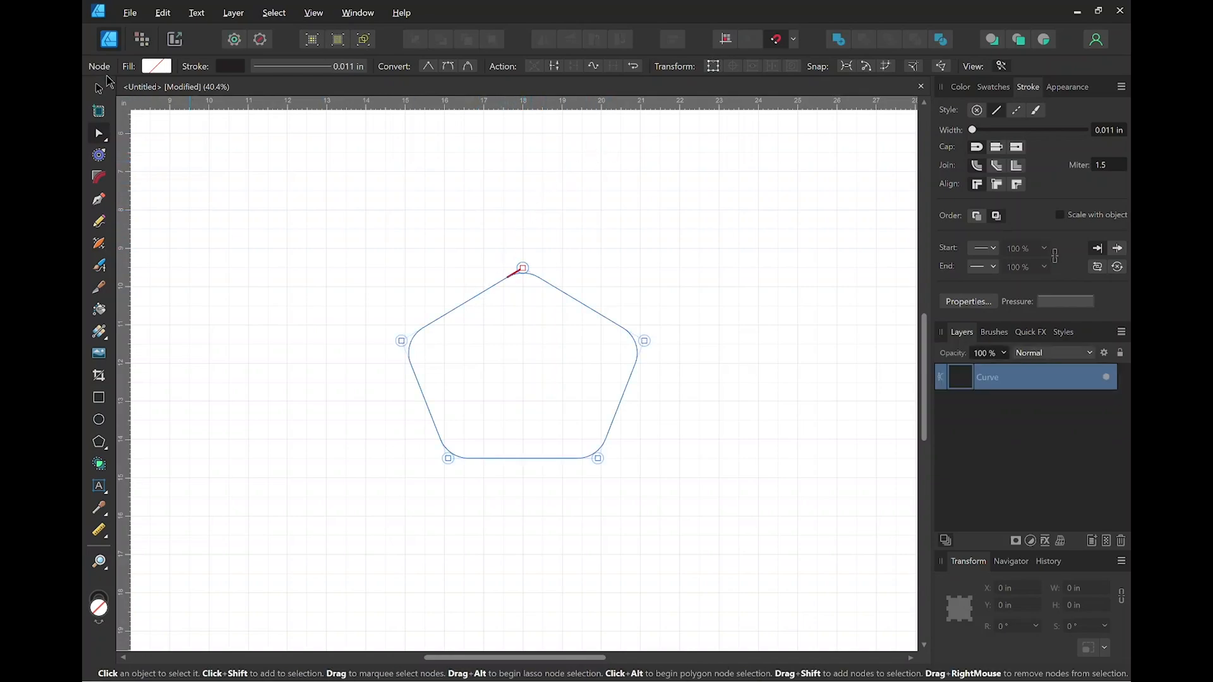
pyautogui.click(98, 89)
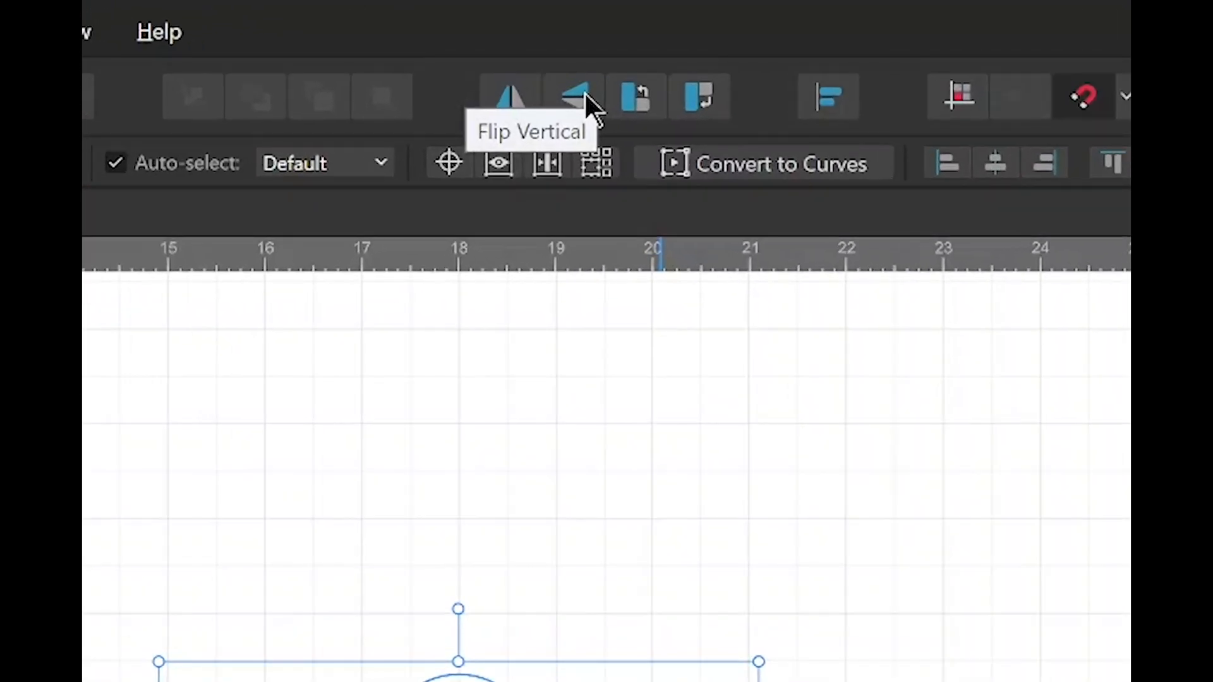
pyautogui.click(573, 40)
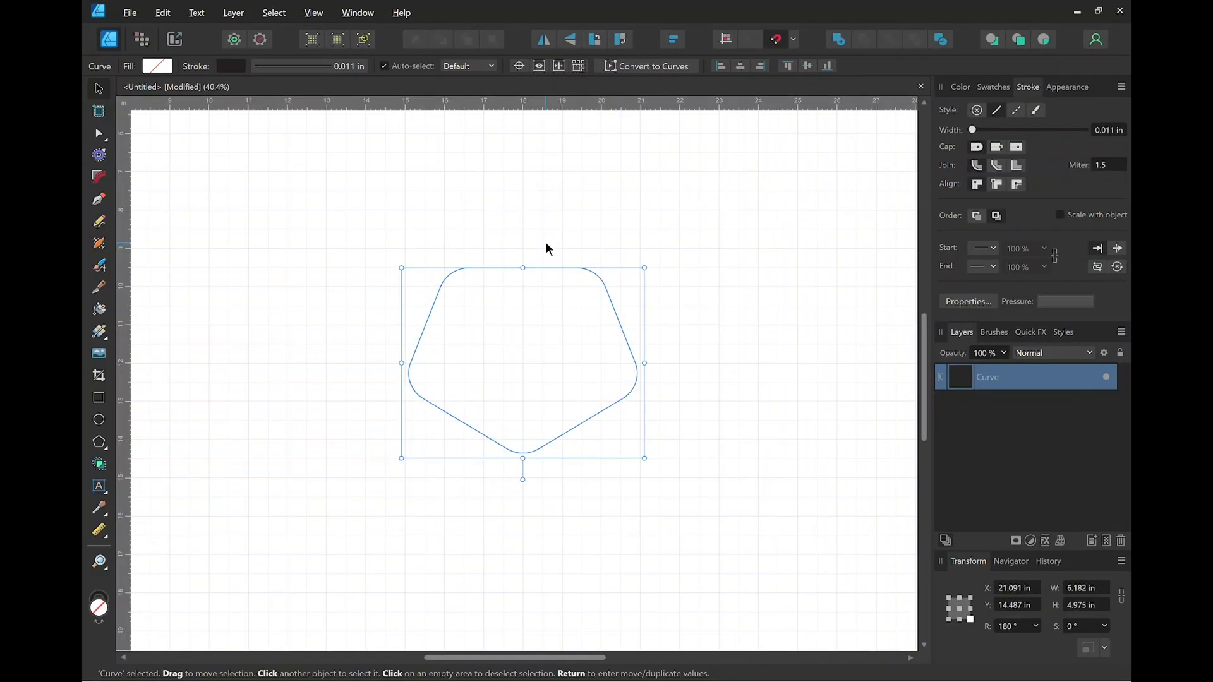
pyautogui.click(546, 243)
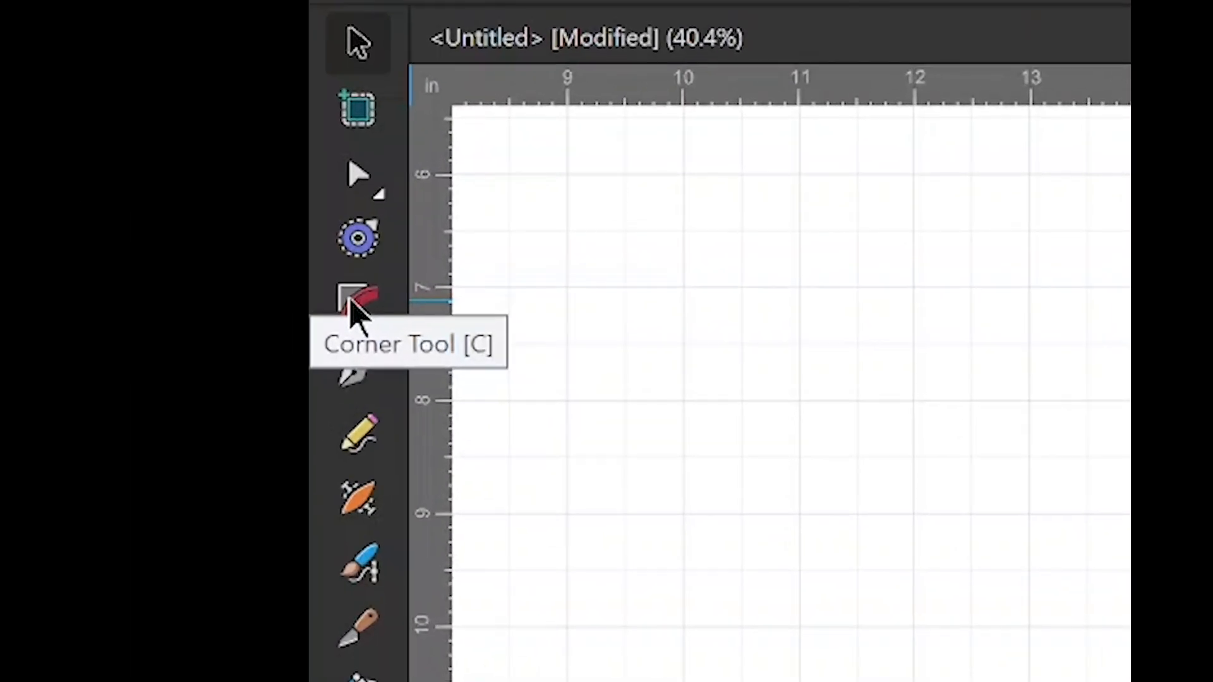
# Make the pentagon's two upper corners sharp again with the Corner tool, using a 0 in radius, and deselect it.
pyautogui.click(353, 304)
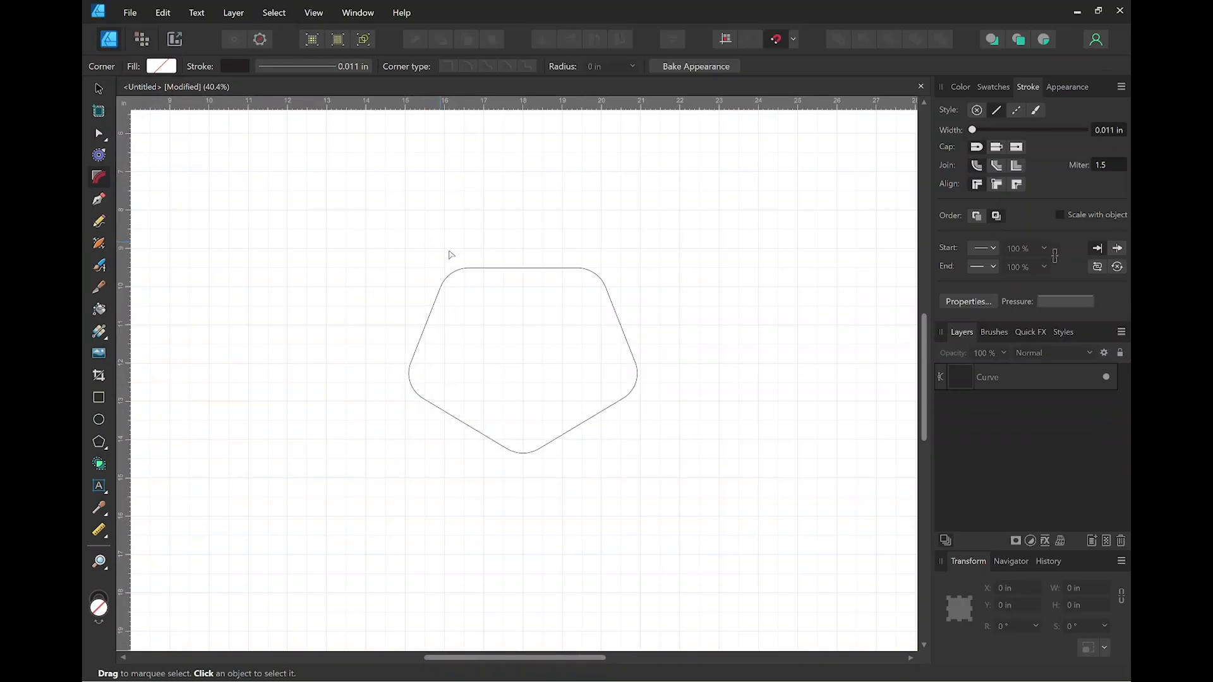
pyautogui.click(486, 272)
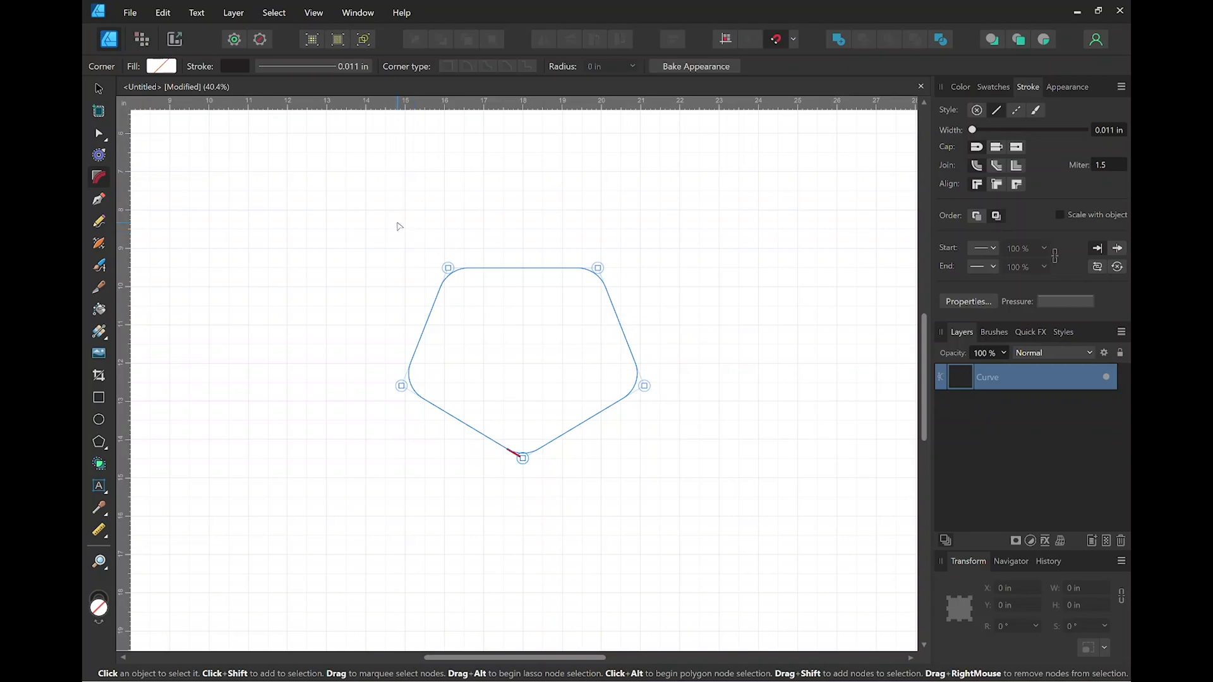
pyautogui.moveTo(398, 224); pyautogui.dragTo(644, 305)
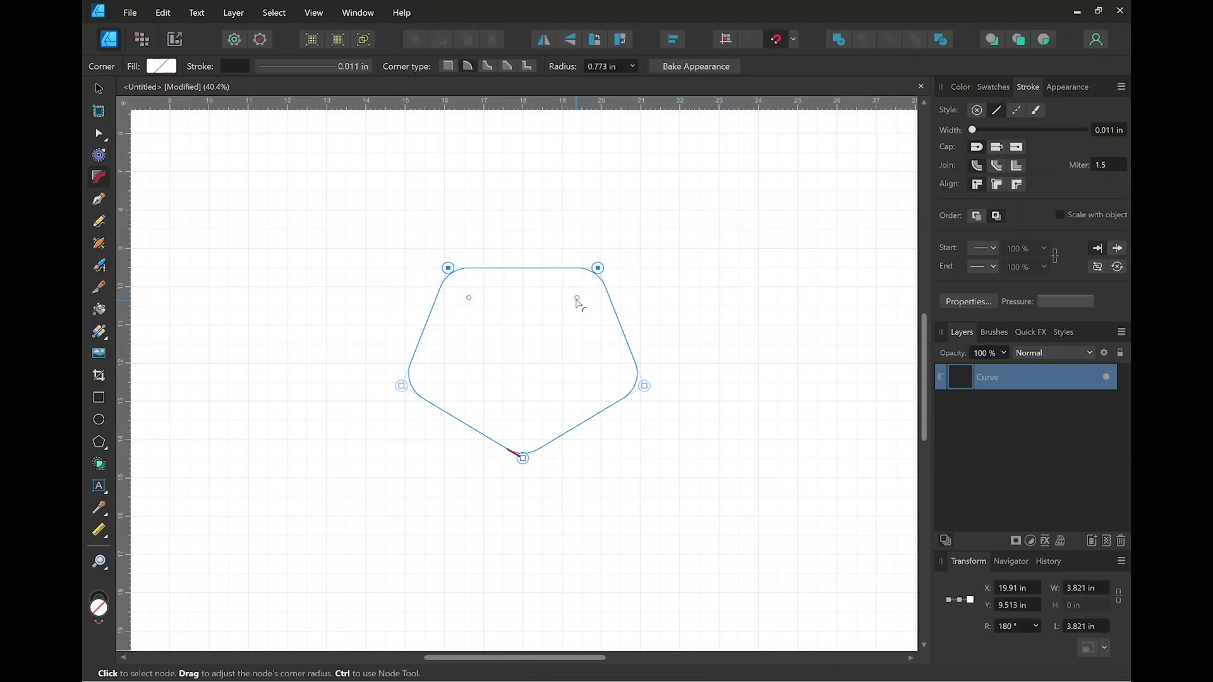
pyautogui.moveTo(577, 302); pyautogui.dragTo(650, 184)
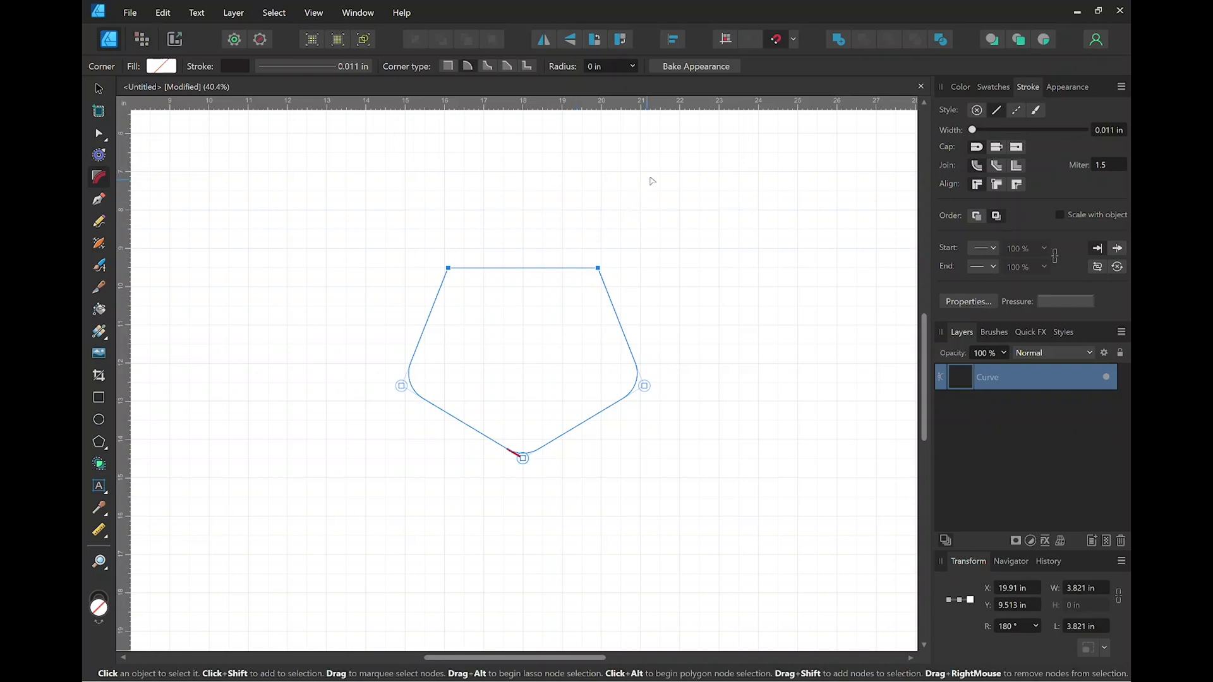
pyautogui.click(652, 183)
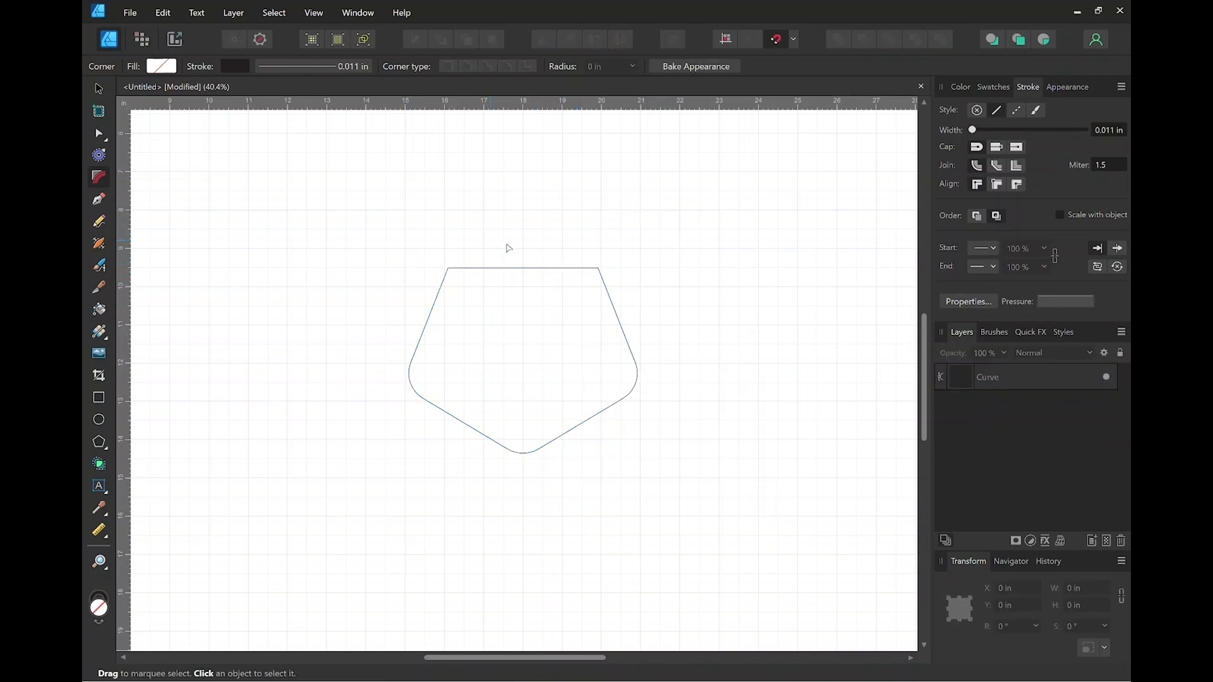
# Place a vertical guide at 18 in and a horizontal guide at 12 in, crossing at the page centre.
pyautogui.click(98, 90)
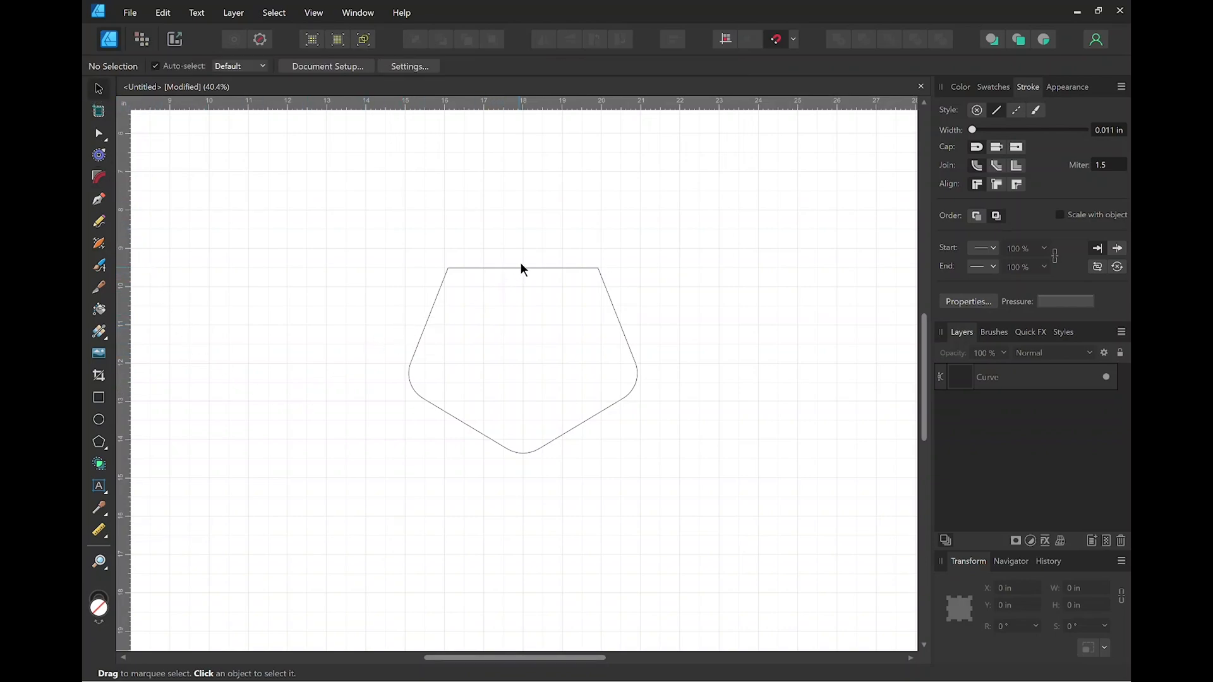
pyautogui.scroll(-5, 534, 307)
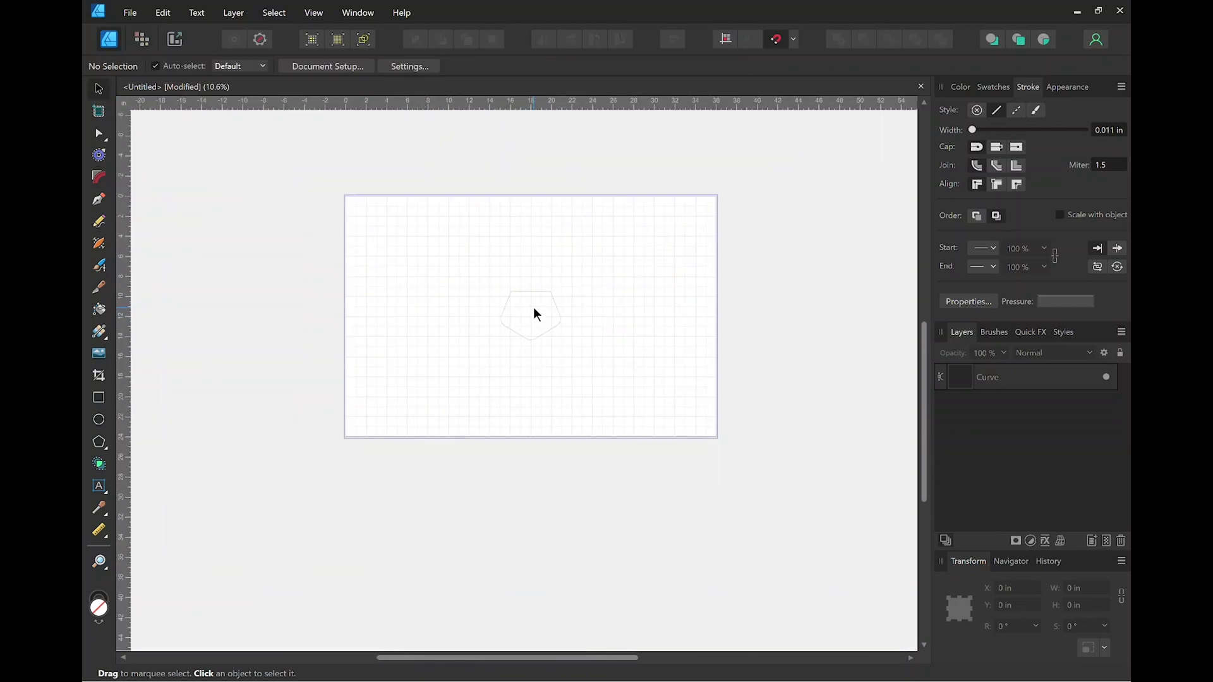
pyautogui.scroll(4, 532, 302)
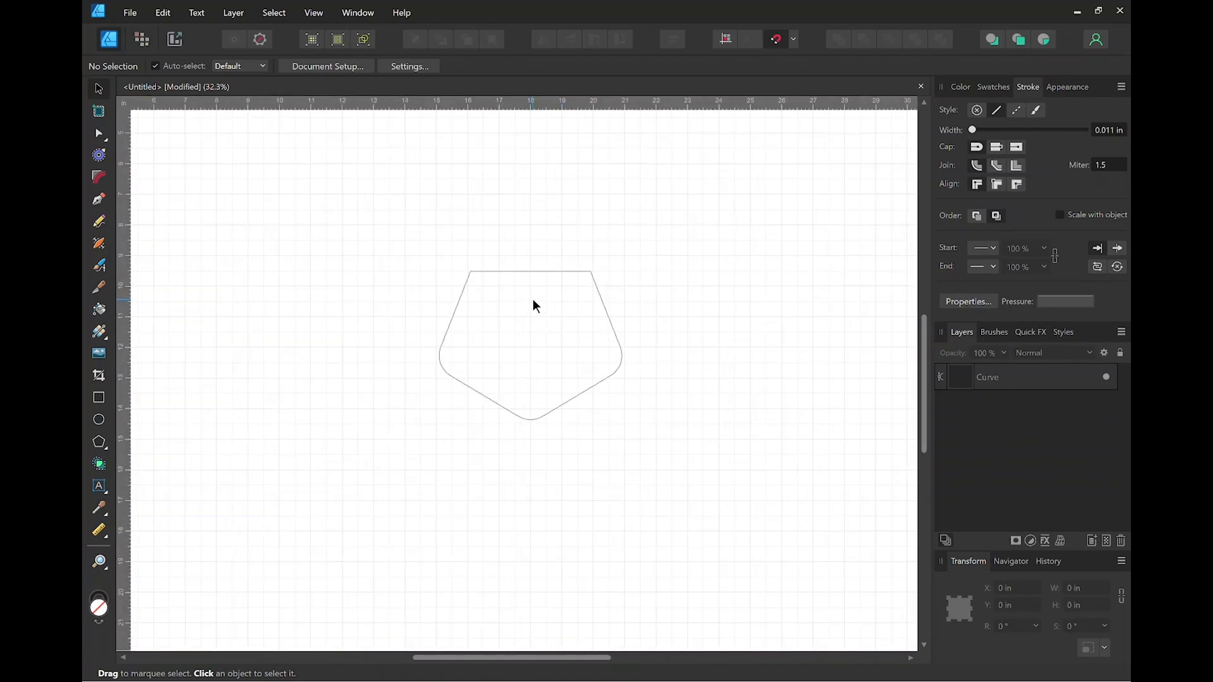
pyautogui.moveTo(539, 219); pyautogui.dragTo(530, 289)
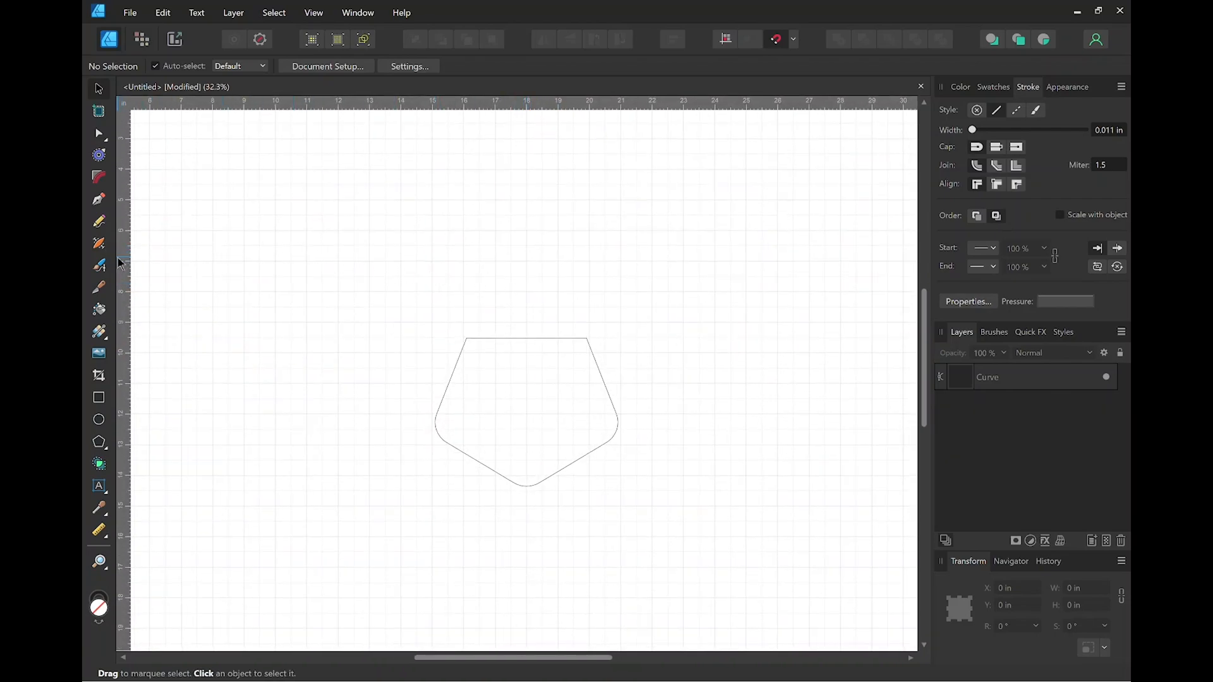
pyautogui.moveTo(120, 263); pyautogui.dragTo(525, 341)
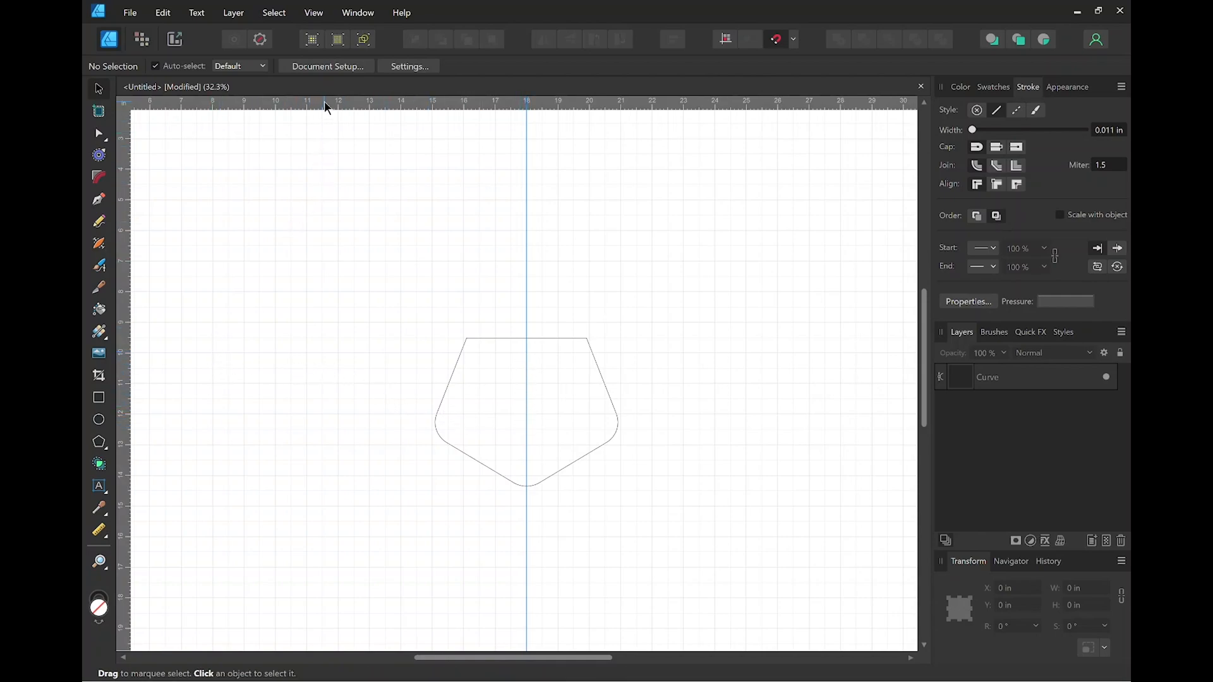
pyautogui.moveTo(325, 101); pyautogui.dragTo(323, 412)
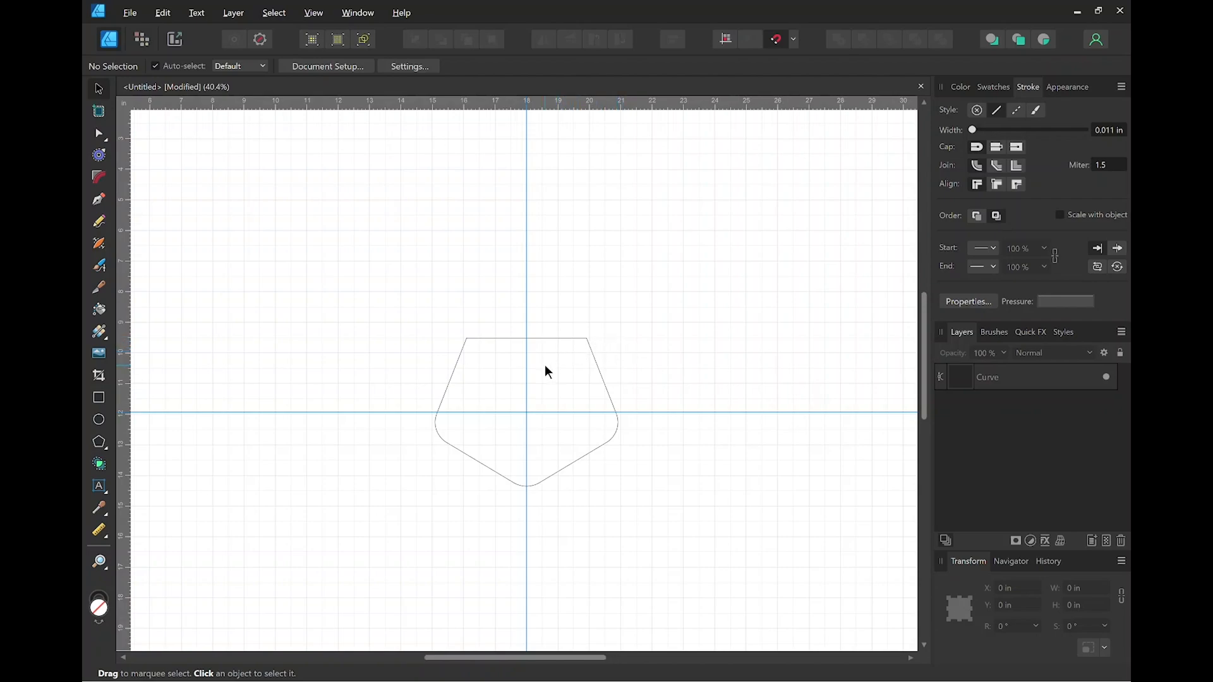
# Select the pentagon, activate the Contour tool and duplicate the shape in place.
pyautogui.scroll(3, 544, 365)
pyautogui.press('space')
pyautogui.moveTo(547, 371); pyautogui.dragTo(544, 274)
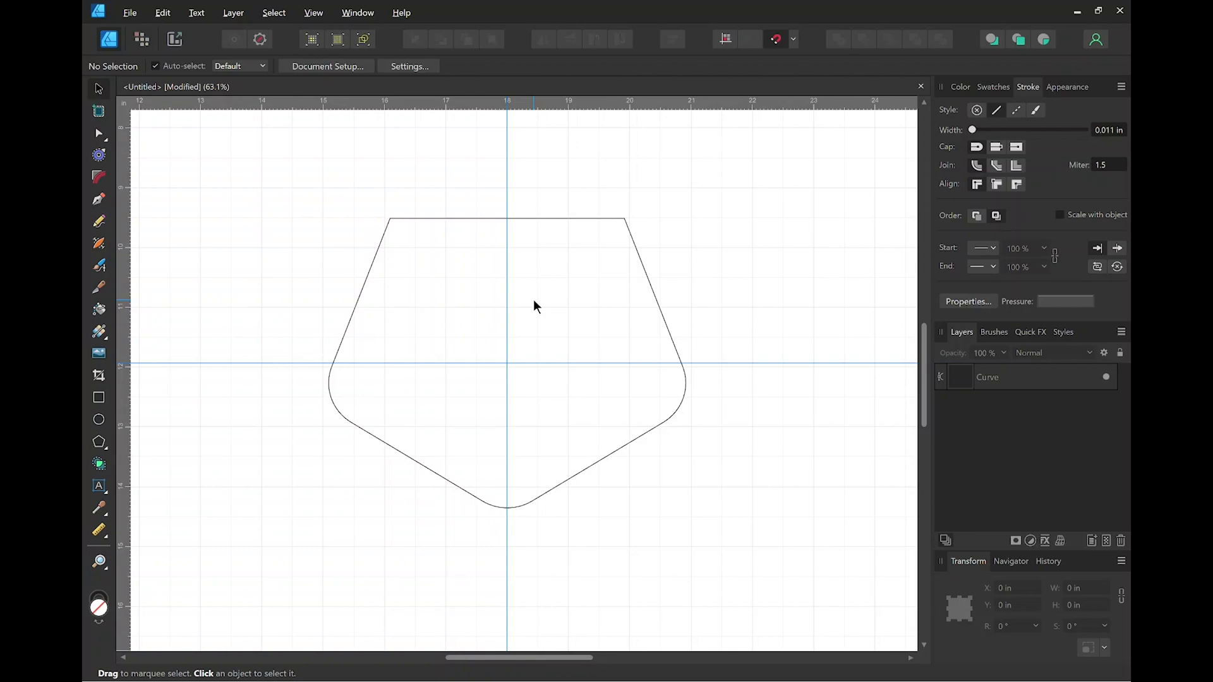
pyautogui.click(378, 248)
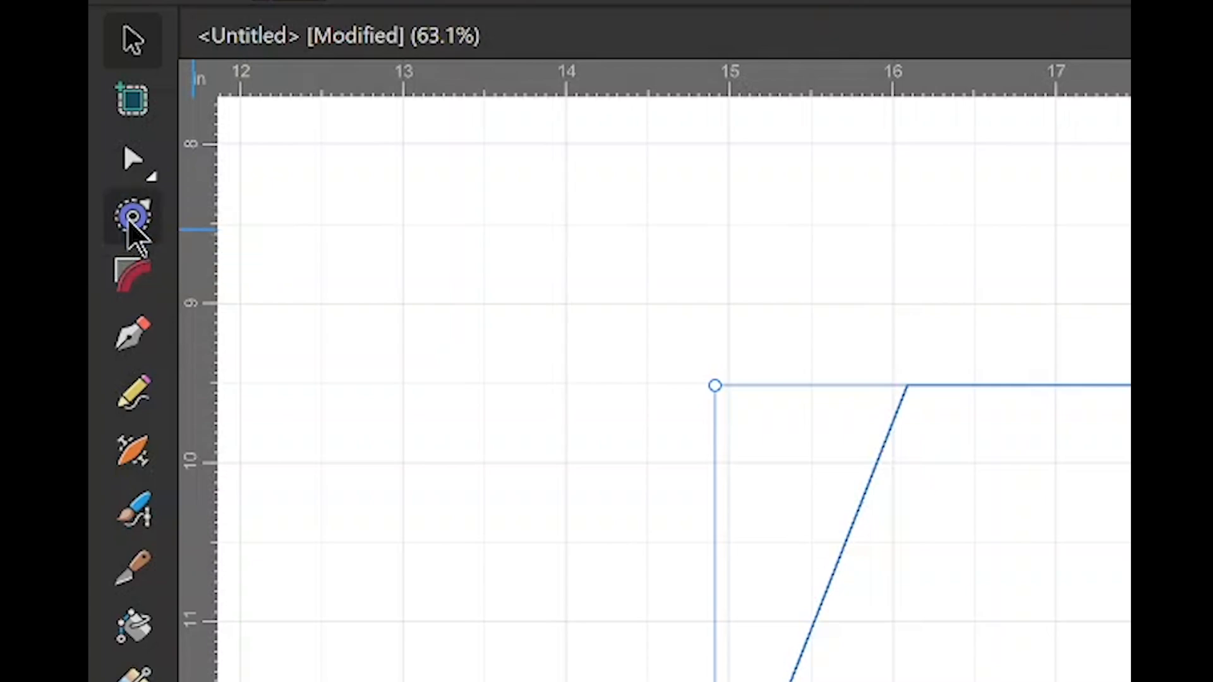
pyautogui.click(131, 222)
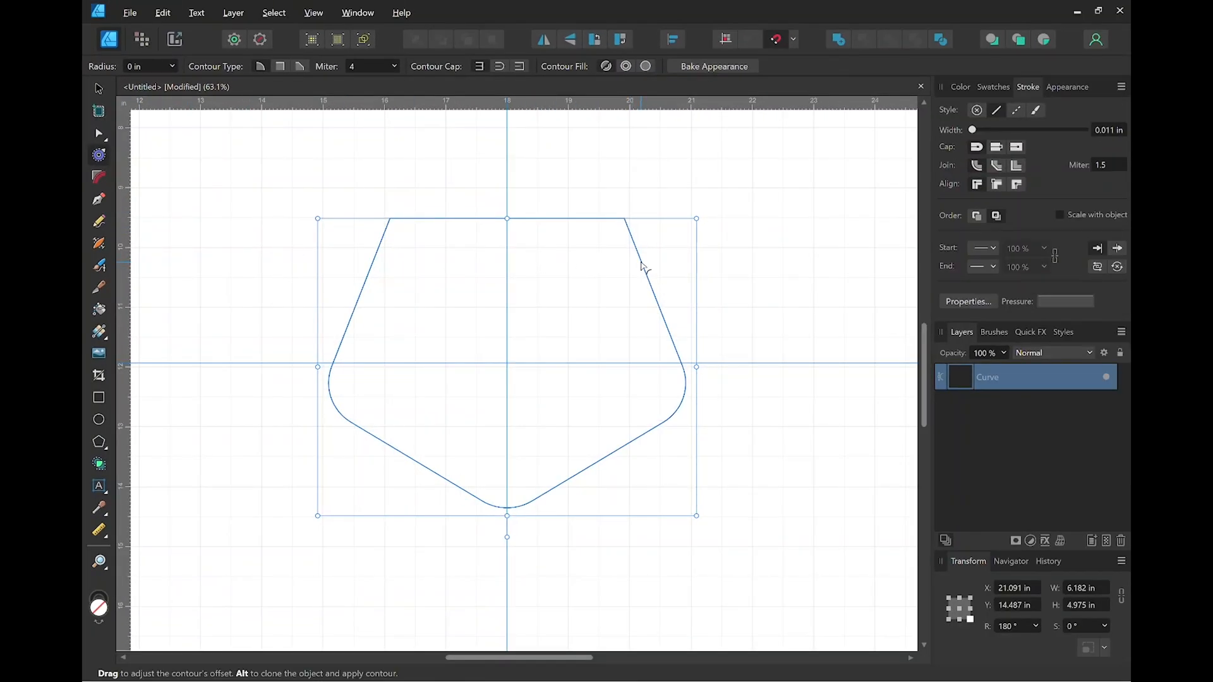
pyautogui.hotkey('ctrl', 'j')
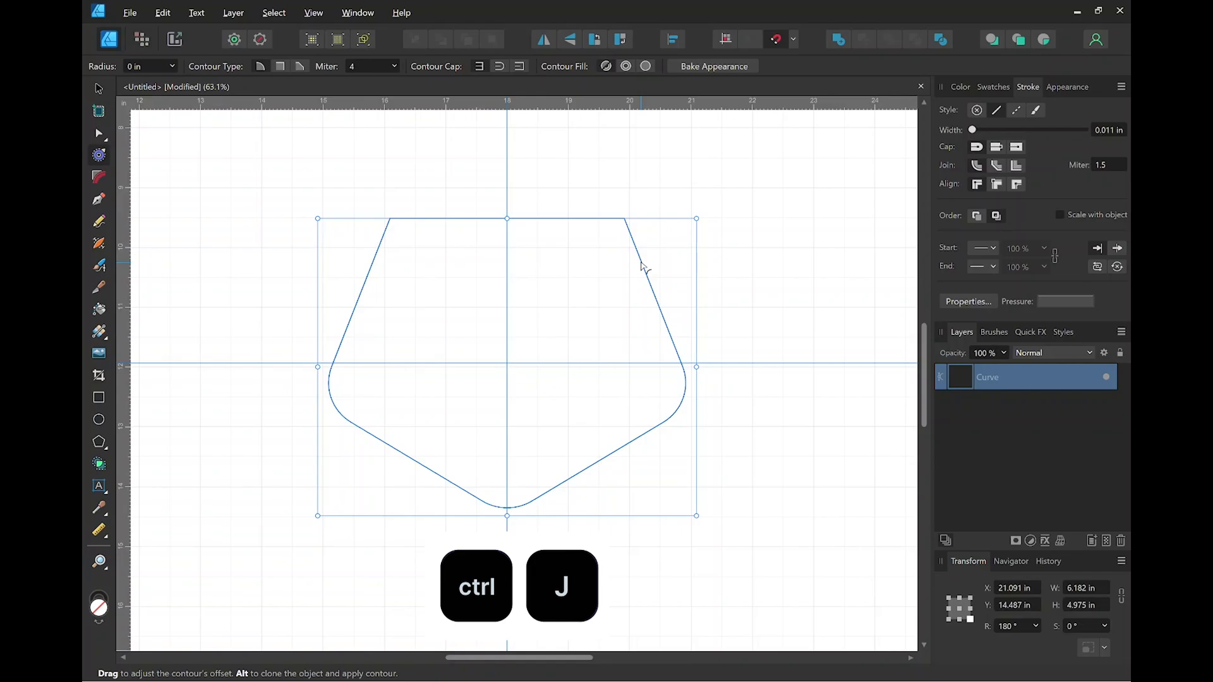
pyautogui.hotkey('ctrl', 'j')
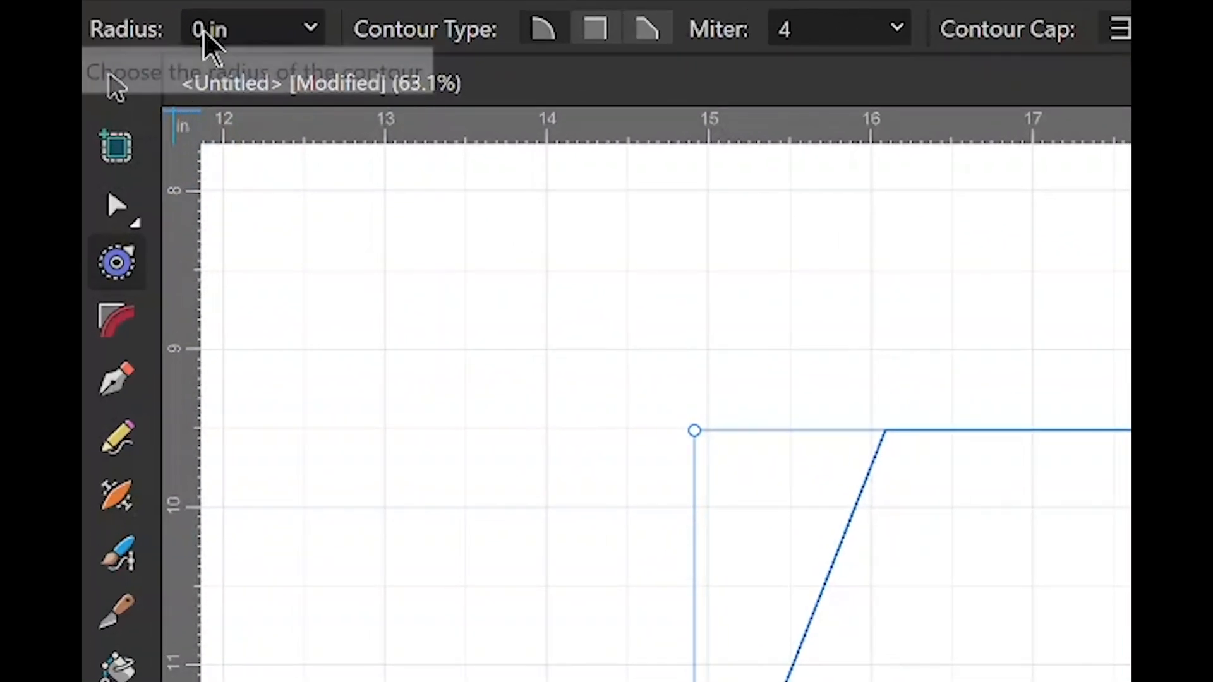
# Offset the duplicate pentagon inward with a contour radius of -4 mm.
pyautogui.click(206, 30)
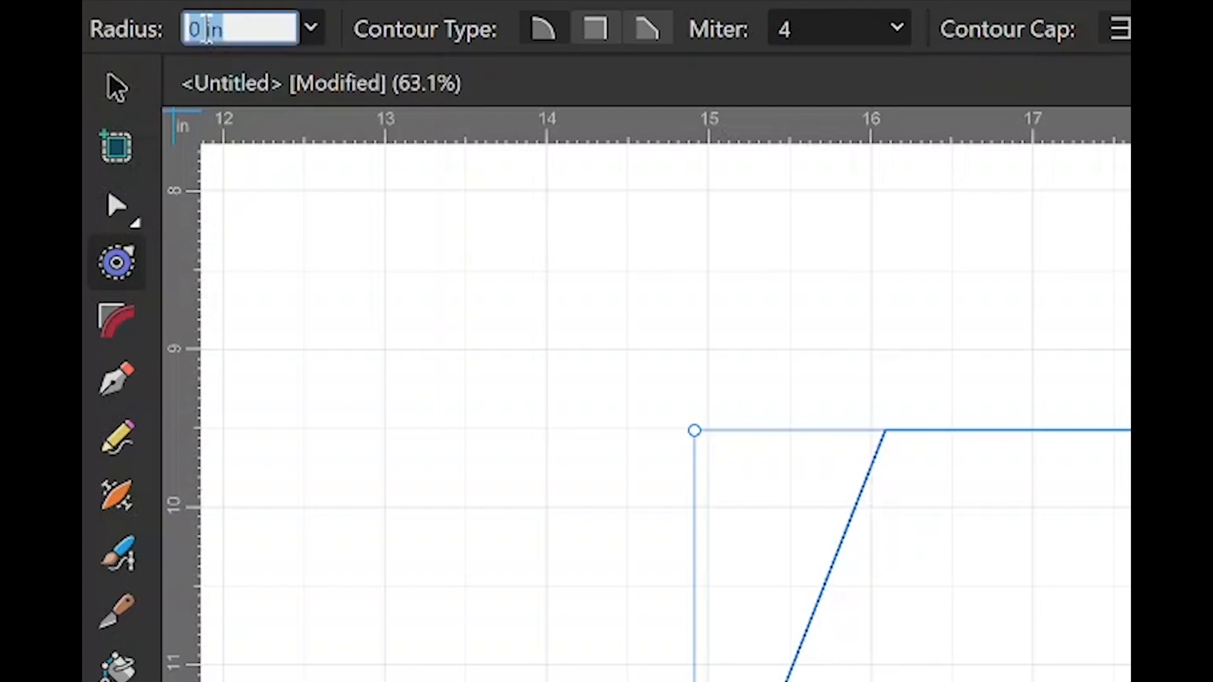
pyautogui.write('-4m')
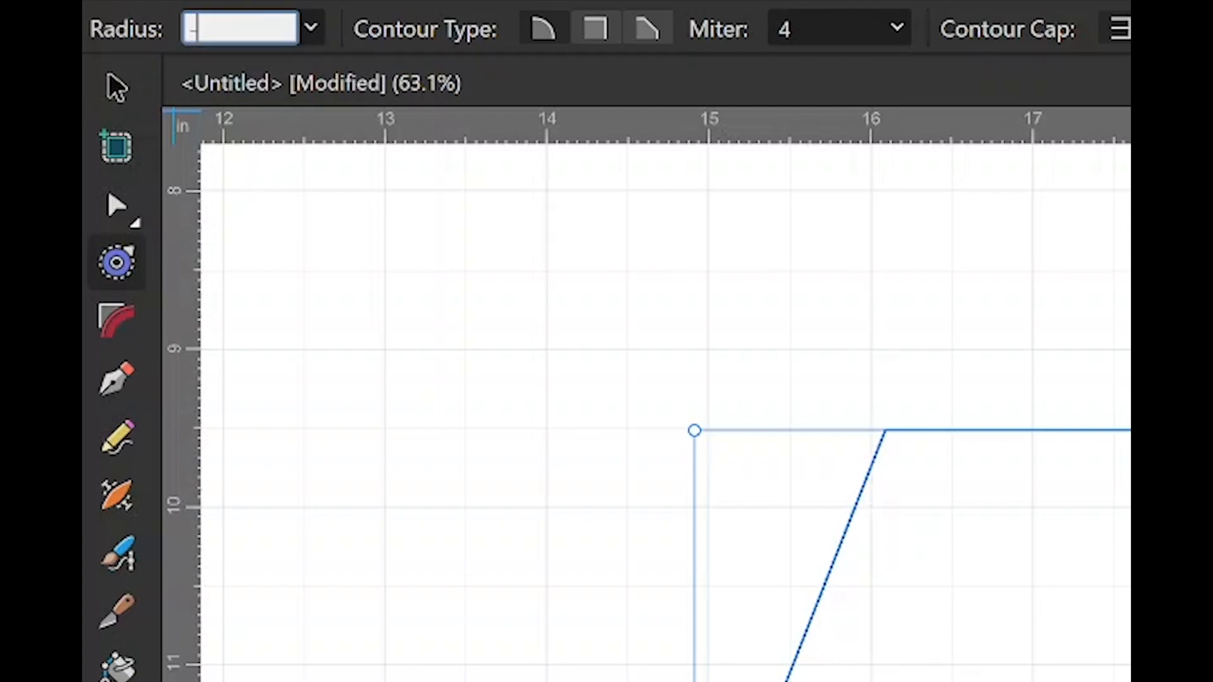
pyautogui.write('m')
pyautogui.press('Return')
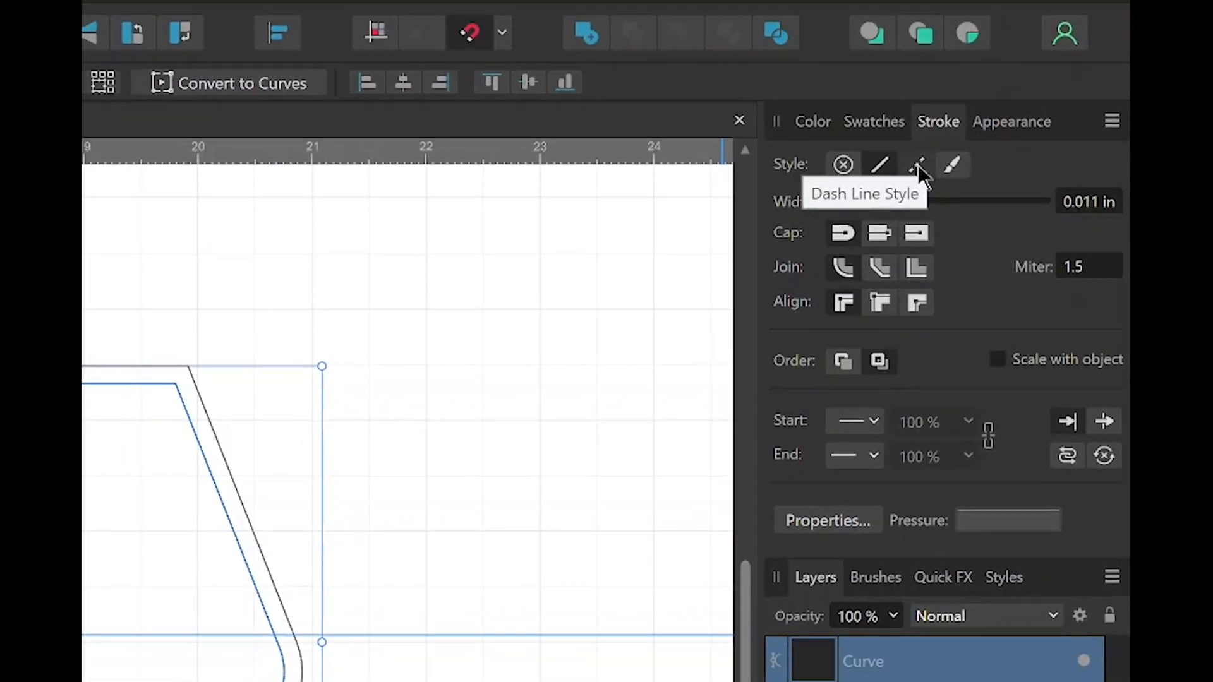
# Give the inner pentagon a dashed stroke 1.4 mm wide.
pyautogui.click(912, 158)
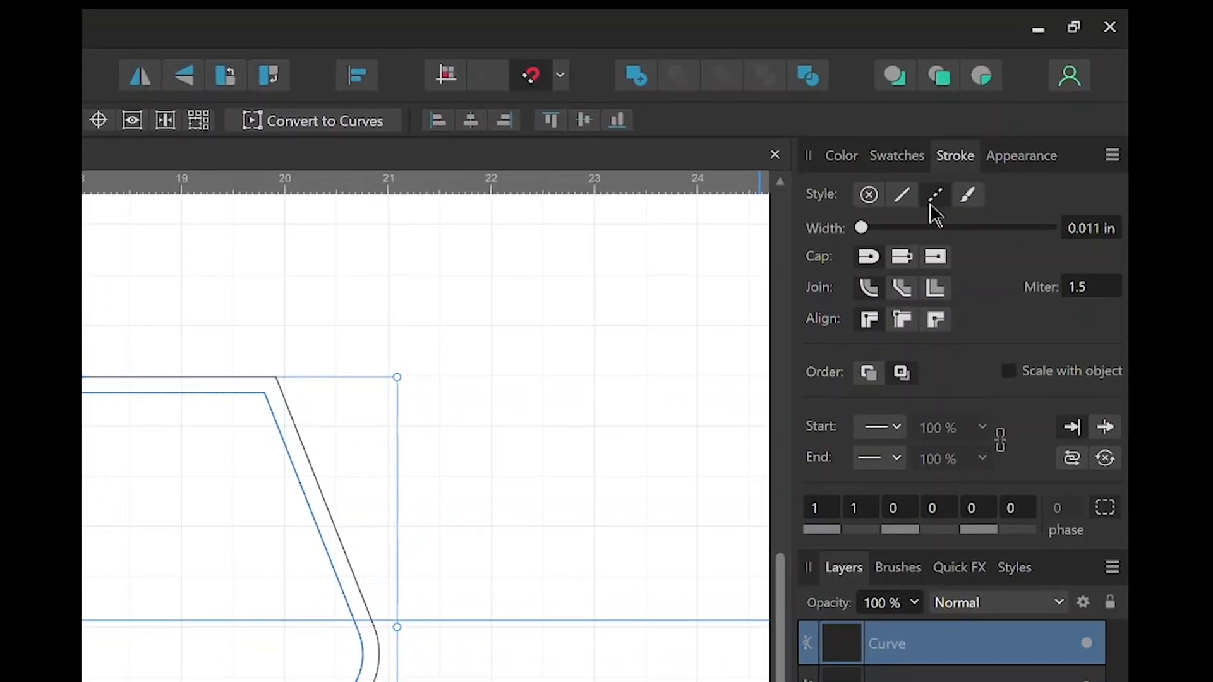
pyautogui.click(1082, 233)
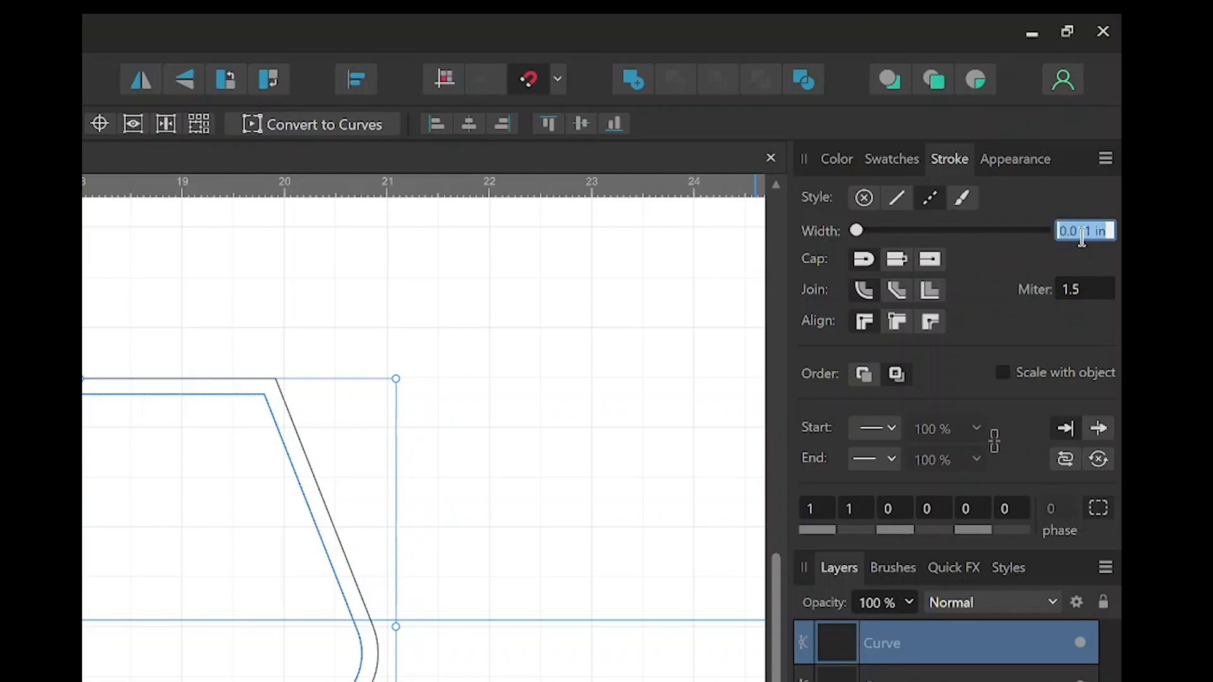
pyautogui.write('1.4mm')
pyautogui.press('Return')
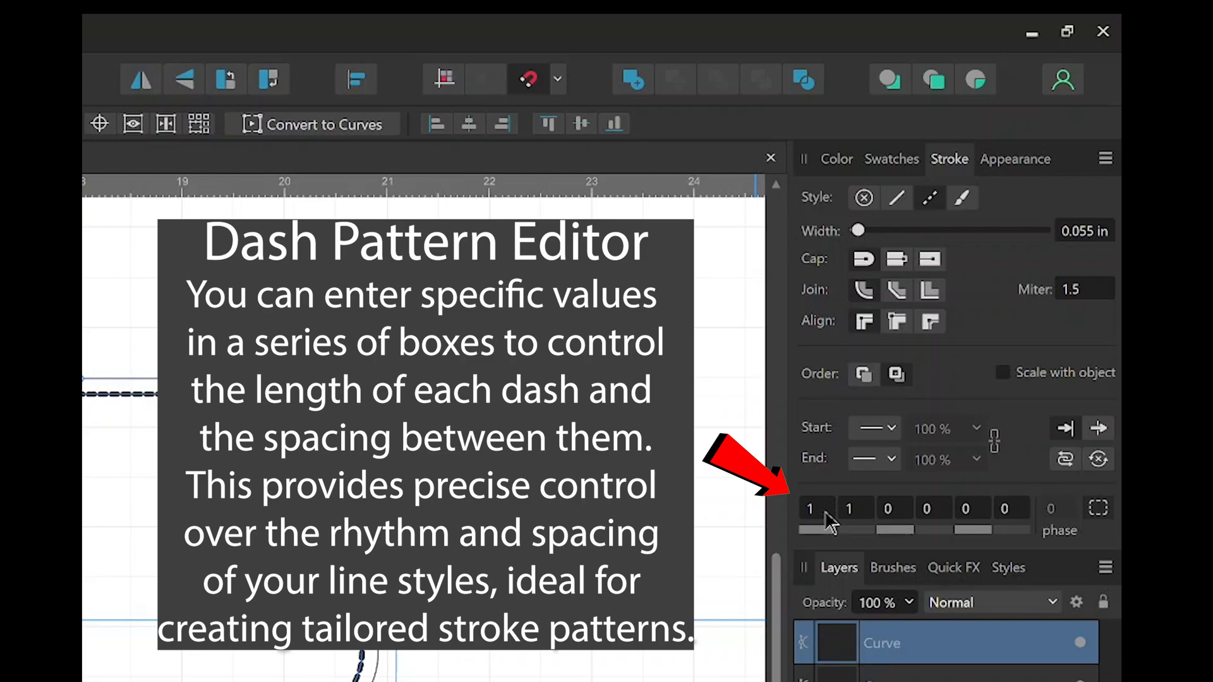
# Set the inner pentagon's dash pattern to a dash length of 9 and a gap of 4.
pyautogui.click(818, 510)
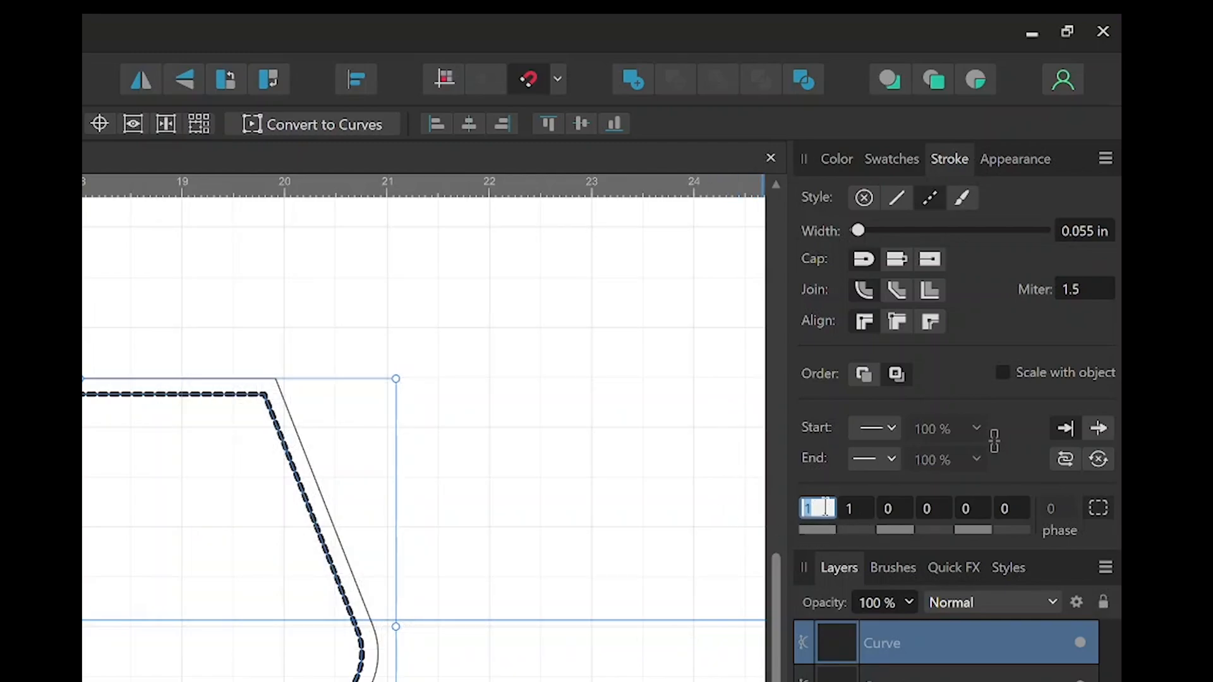
pyautogui.write('9')
pyautogui.click(850, 509)
pyautogui.write('4')
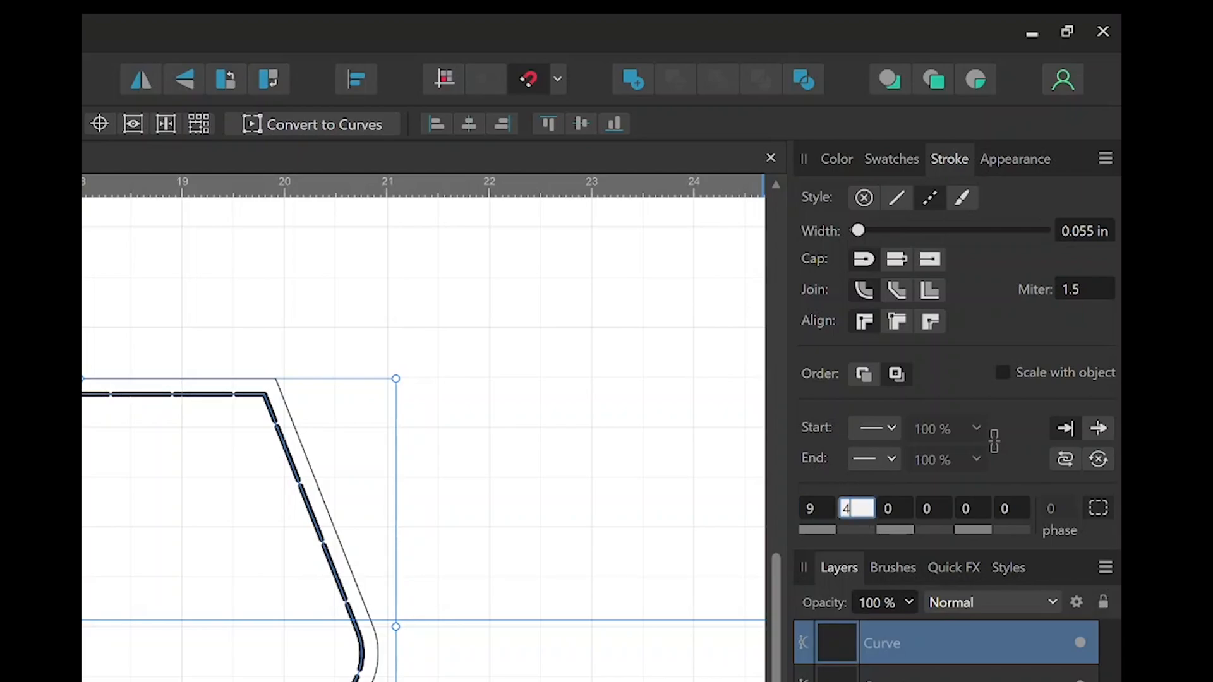
pyautogui.press('Return')
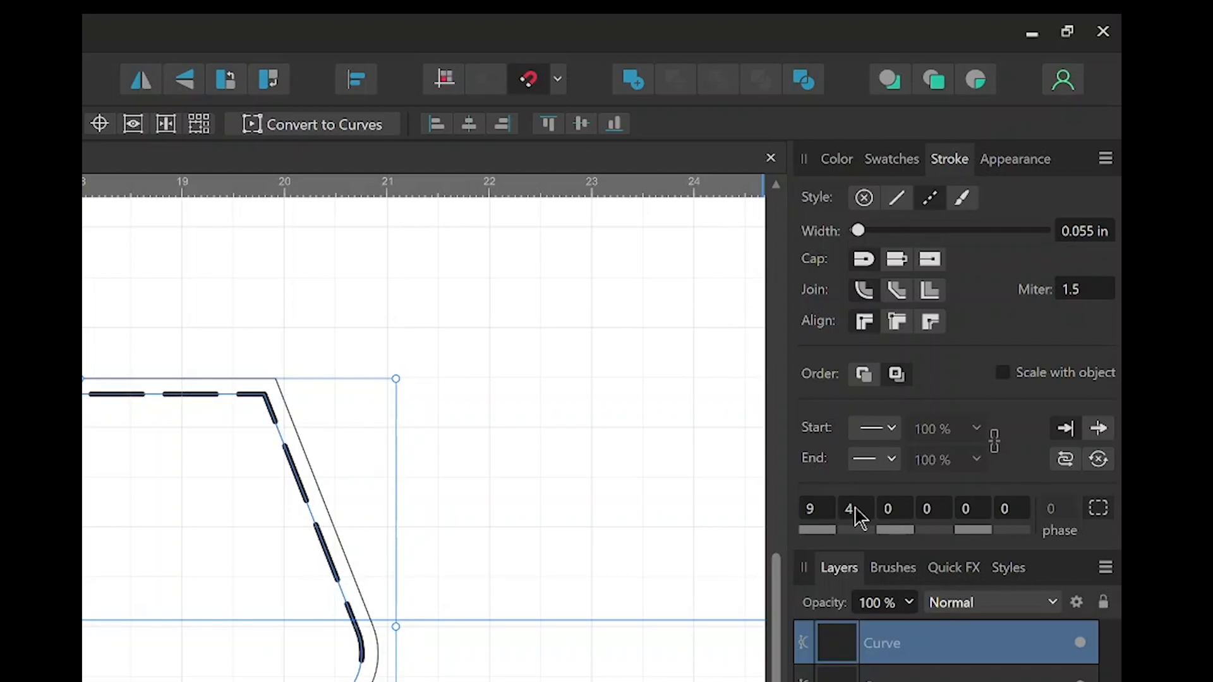
# Set the first dash length of the inner pentagon's stroke to 0 to turn the dashes into round dots.
pyautogui.click(811, 510)
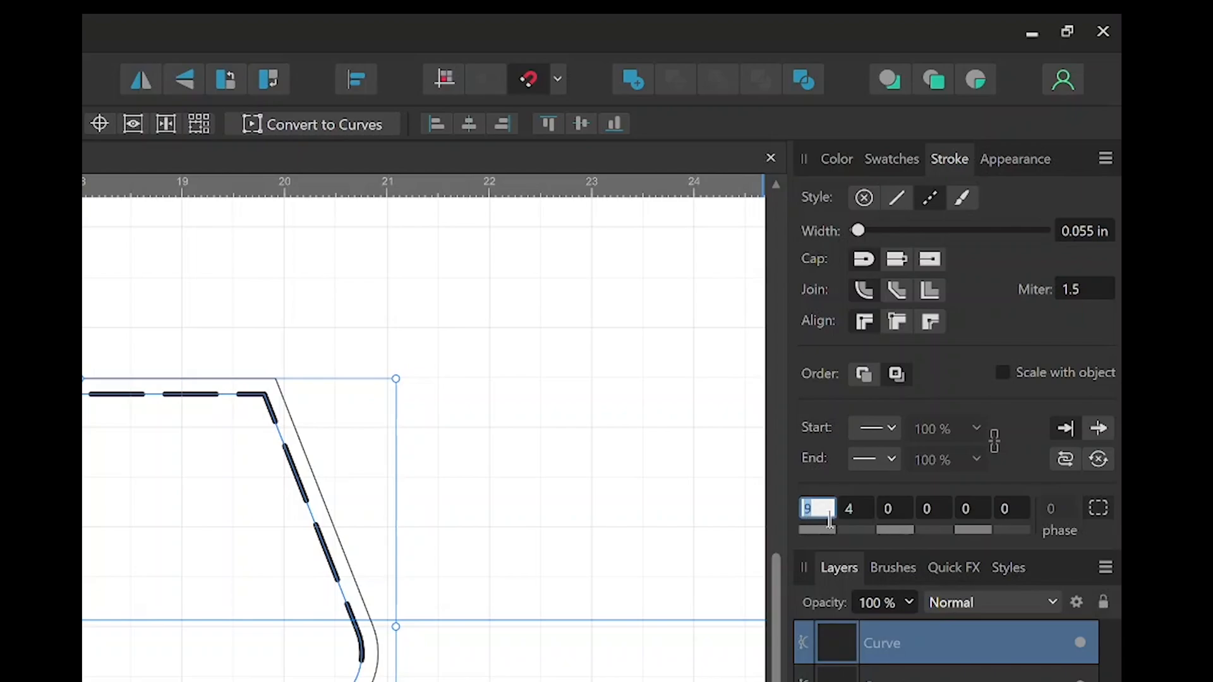
pyautogui.write('0')
pyautogui.press('Return')
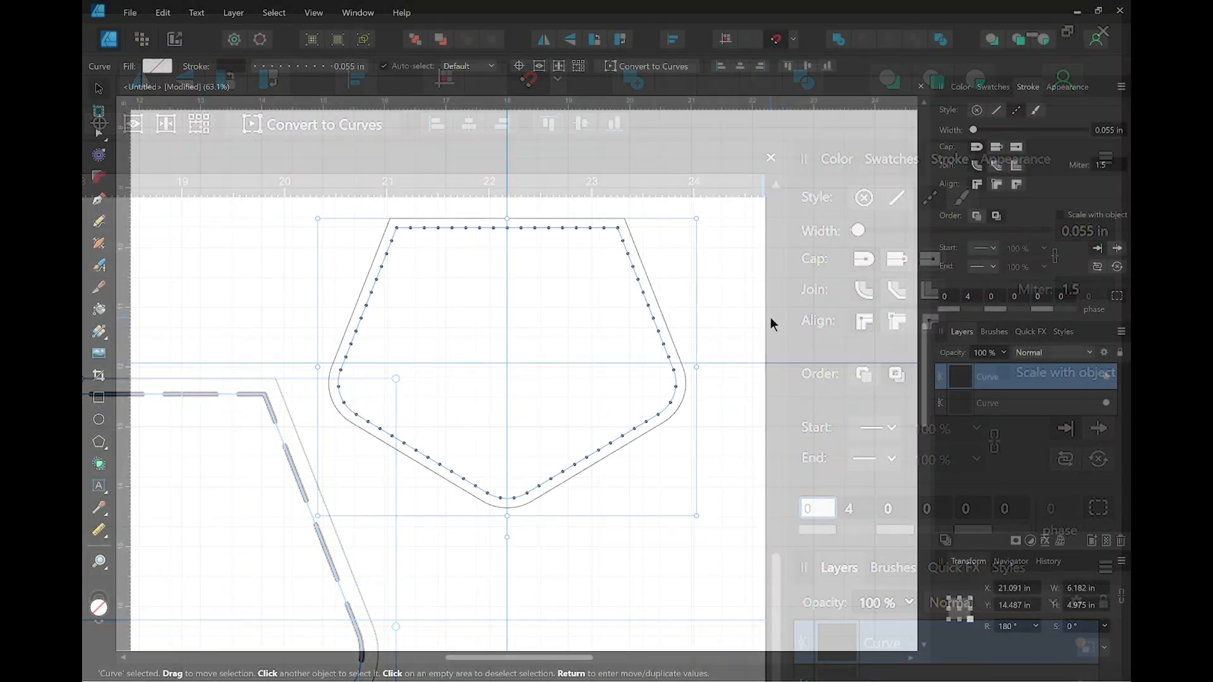
pyautogui.click(946, 303)
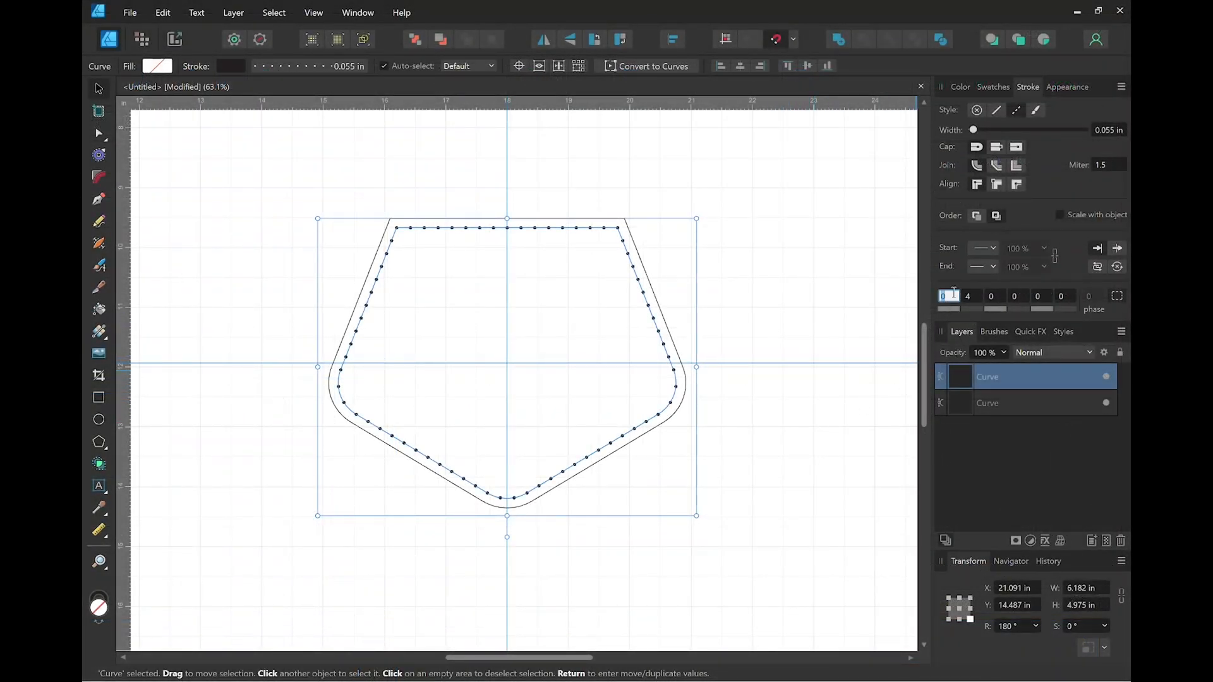
pyautogui.click(972, 298)
# Check whether the stitching dots on both slanted sides line up, using a temporary horizontal guide.
pyautogui.click(640, 269)
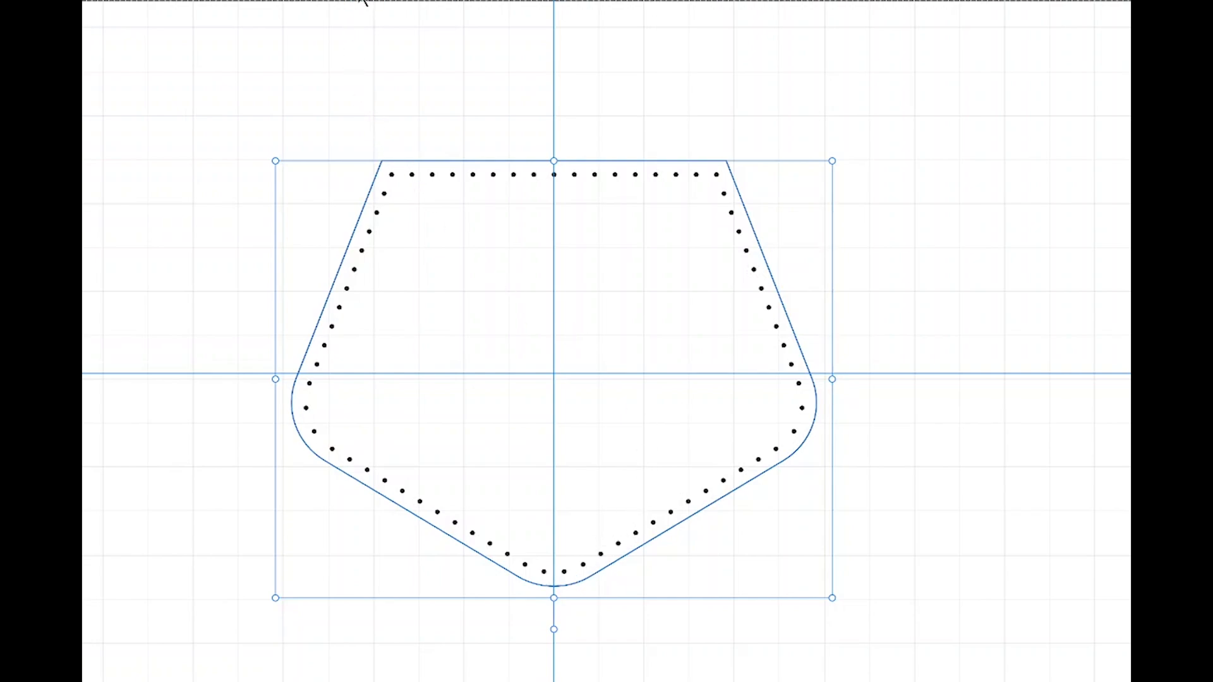
pyautogui.moveTo(361, 2); pyautogui.dragTo(365, 250)
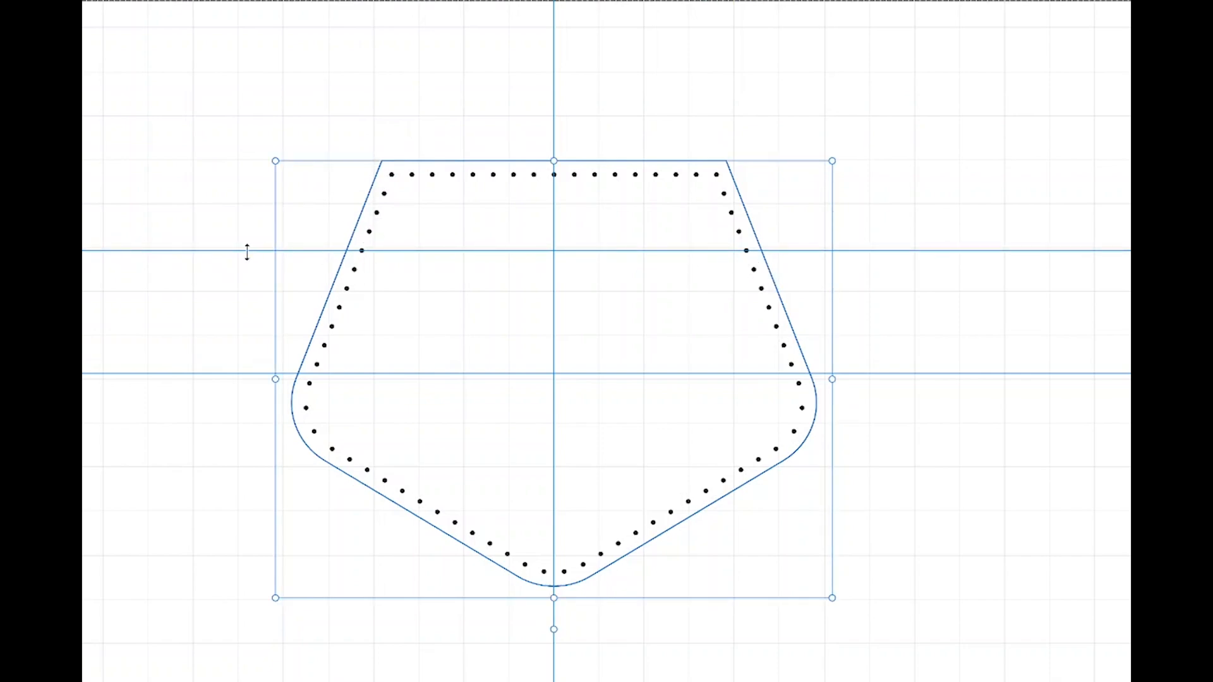
pyautogui.moveTo(247, 252); pyautogui.dragTo(371, 8)
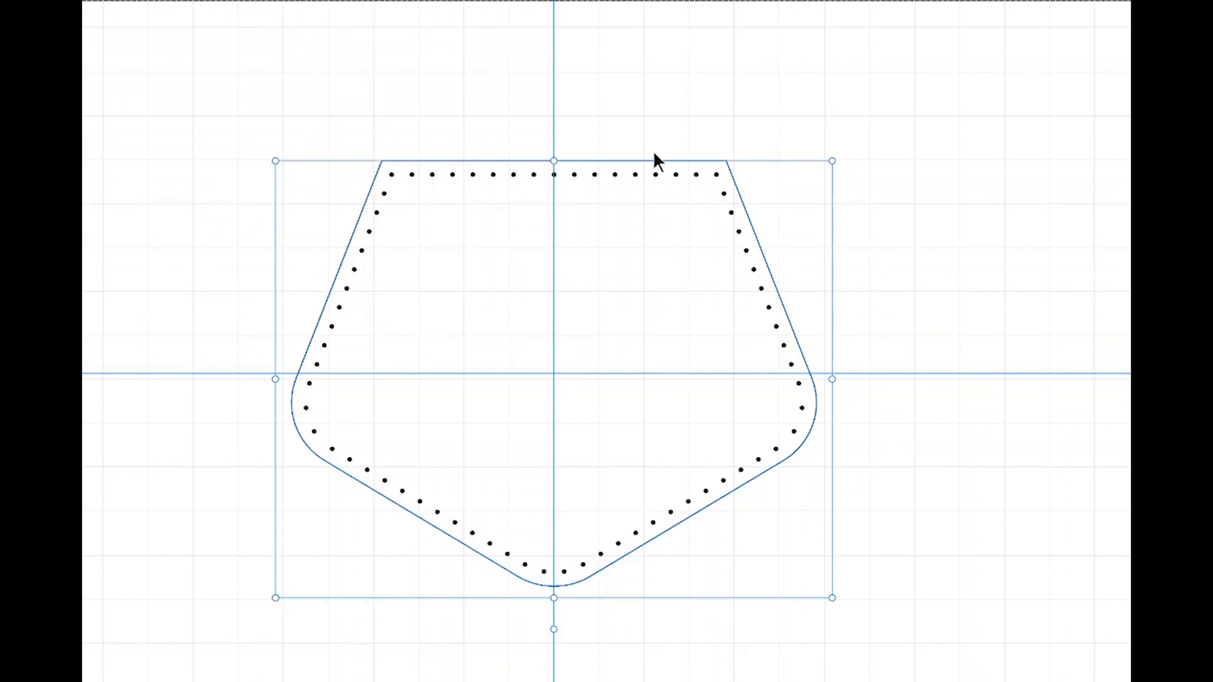
# Turn off the balanced dash pattern for the inner dotted pentagon.
pyautogui.click(649, 174)
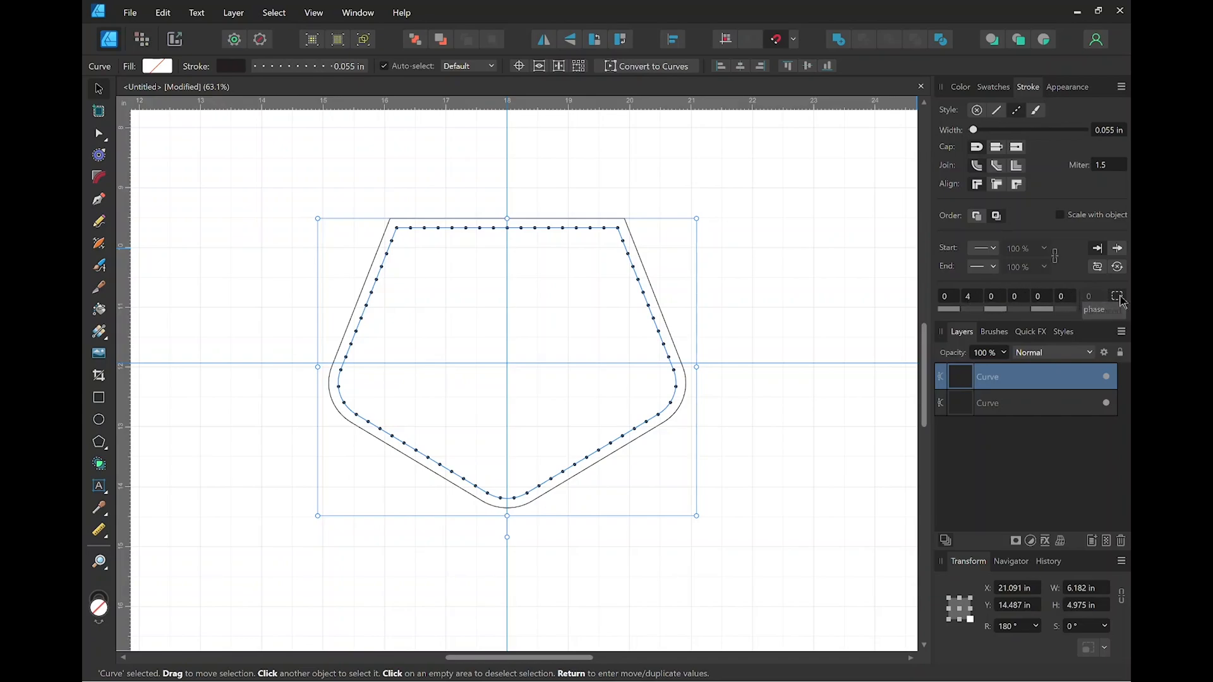
pyautogui.scroll(3, 529, 318)
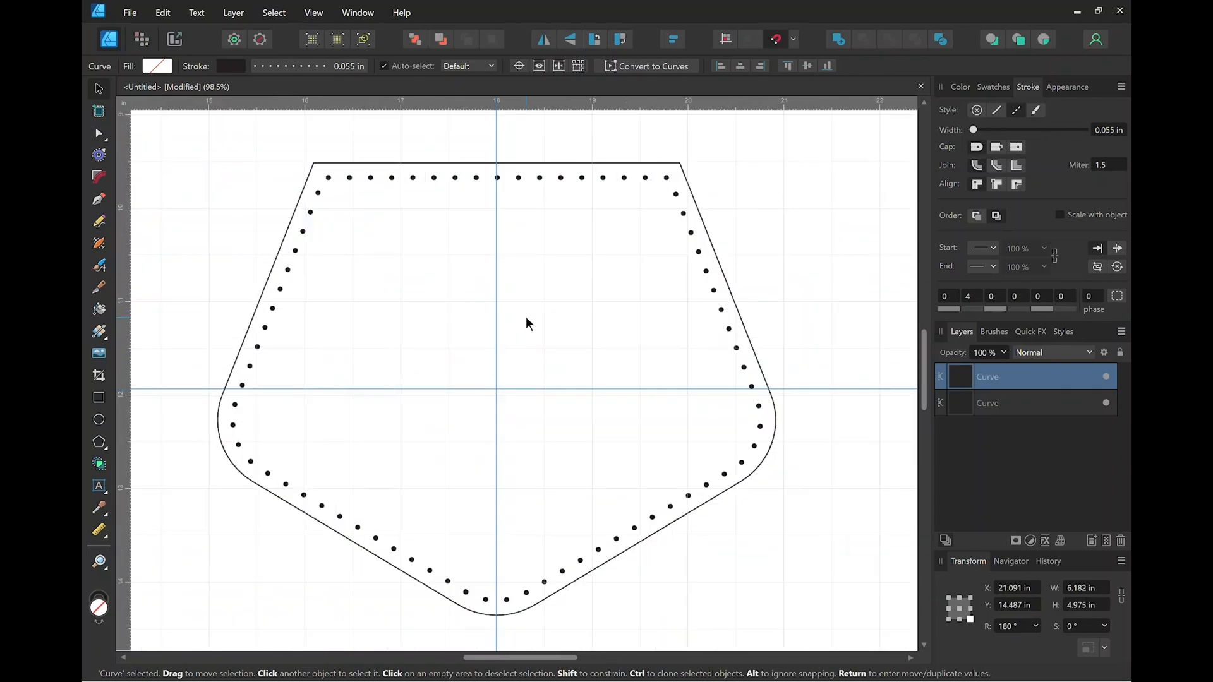
pyautogui.click(1117, 297)
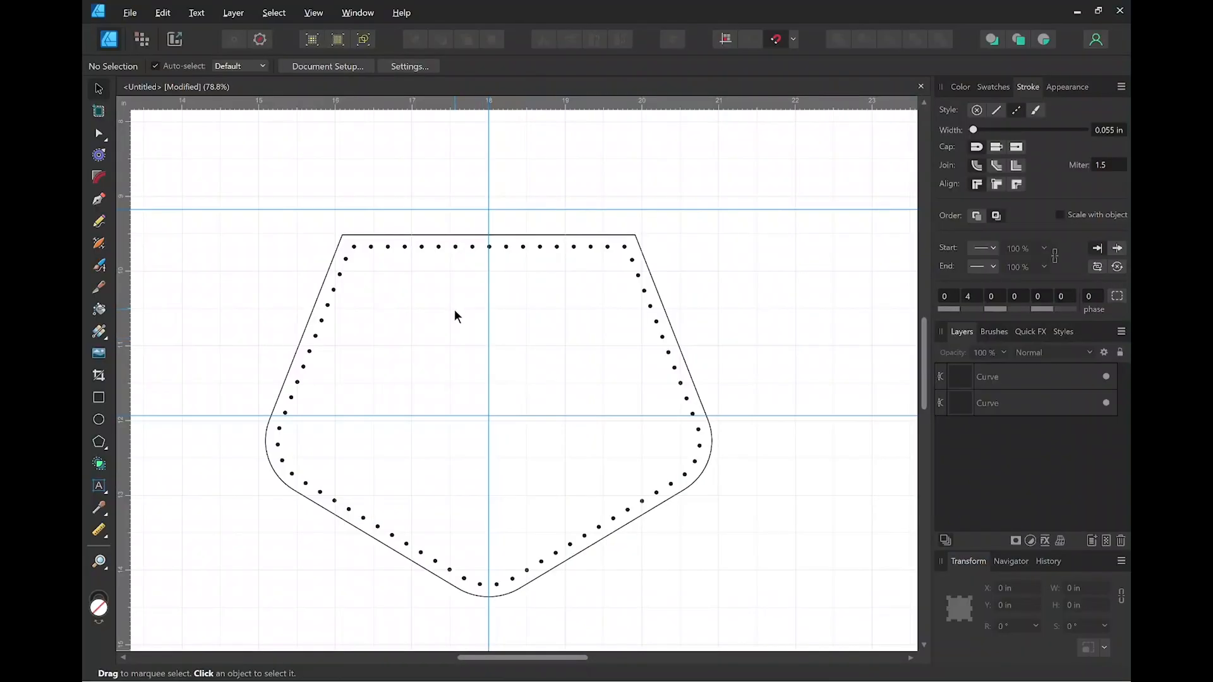
# Place a temporary horizontal guide on a left-side stitching dot, compare it with the matching right-side dot, and remove the guide.
pyautogui.moveTo(365, 112); pyautogui.dragTo(349, 384)
pyautogui.scroll(5, 370, 382)
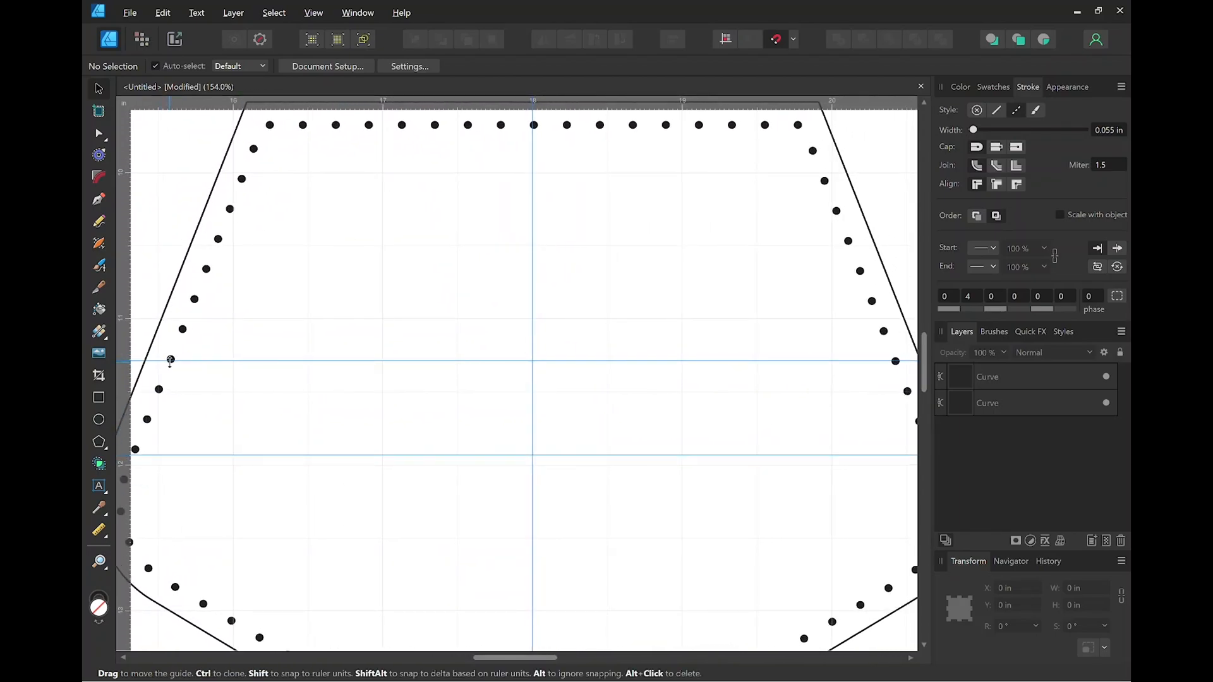
pyautogui.scroll(8, 170, 364)
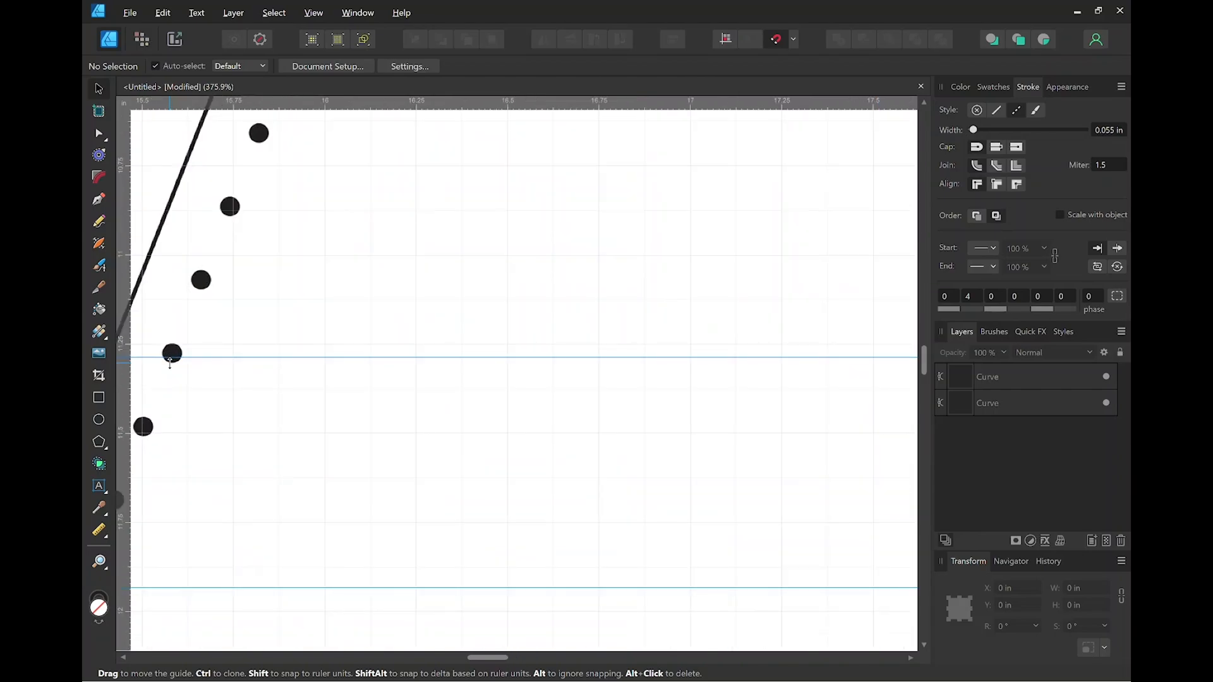
pyautogui.scroll(-9, 170, 363)
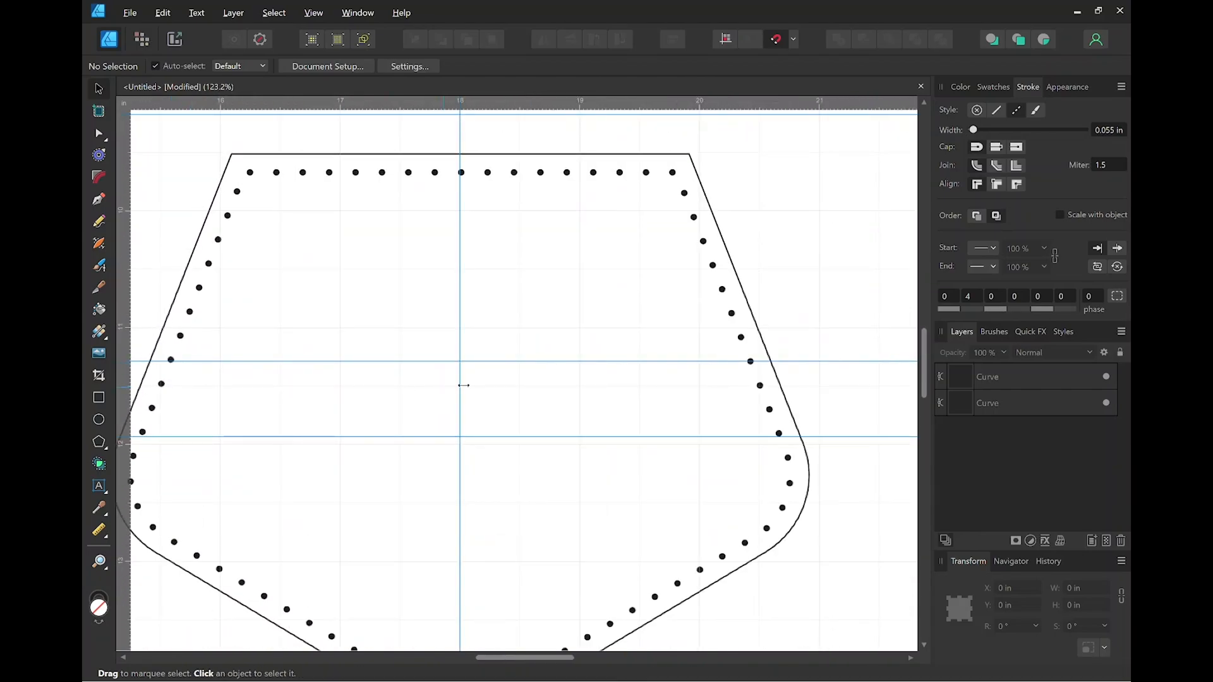
pyautogui.scroll(6, 744, 378)
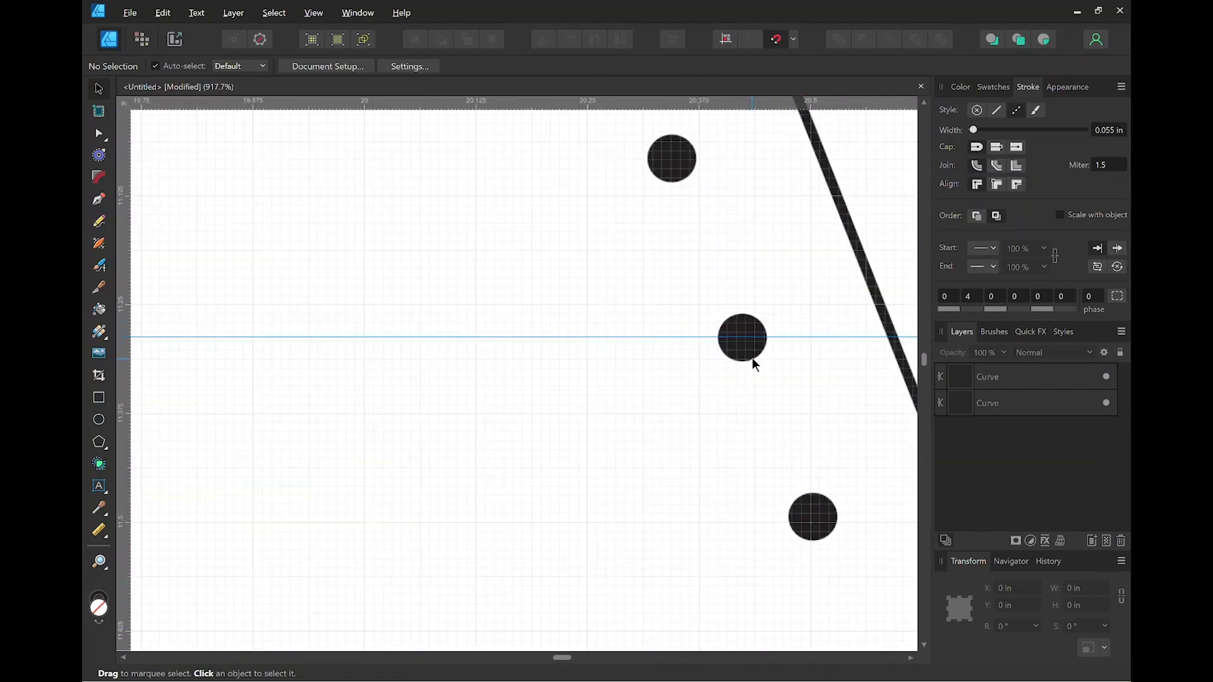
pyautogui.scroll(-7, 752, 363)
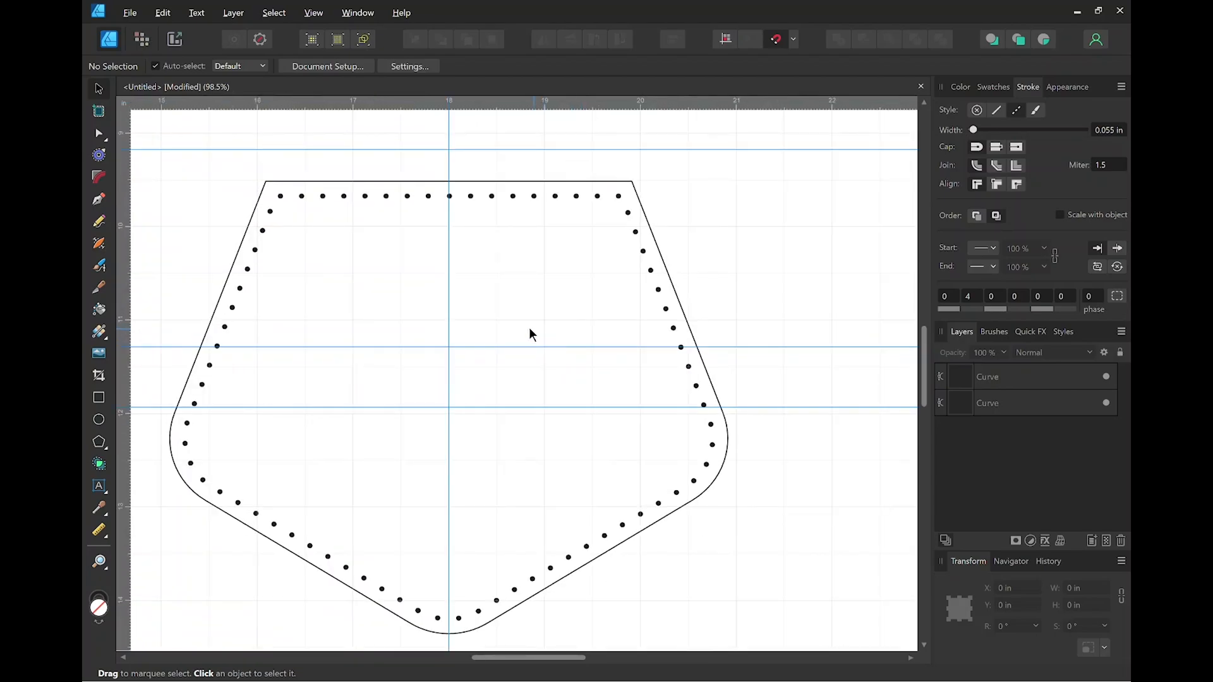
pyautogui.moveTo(463, 304); pyautogui.dragTo(522, 306)
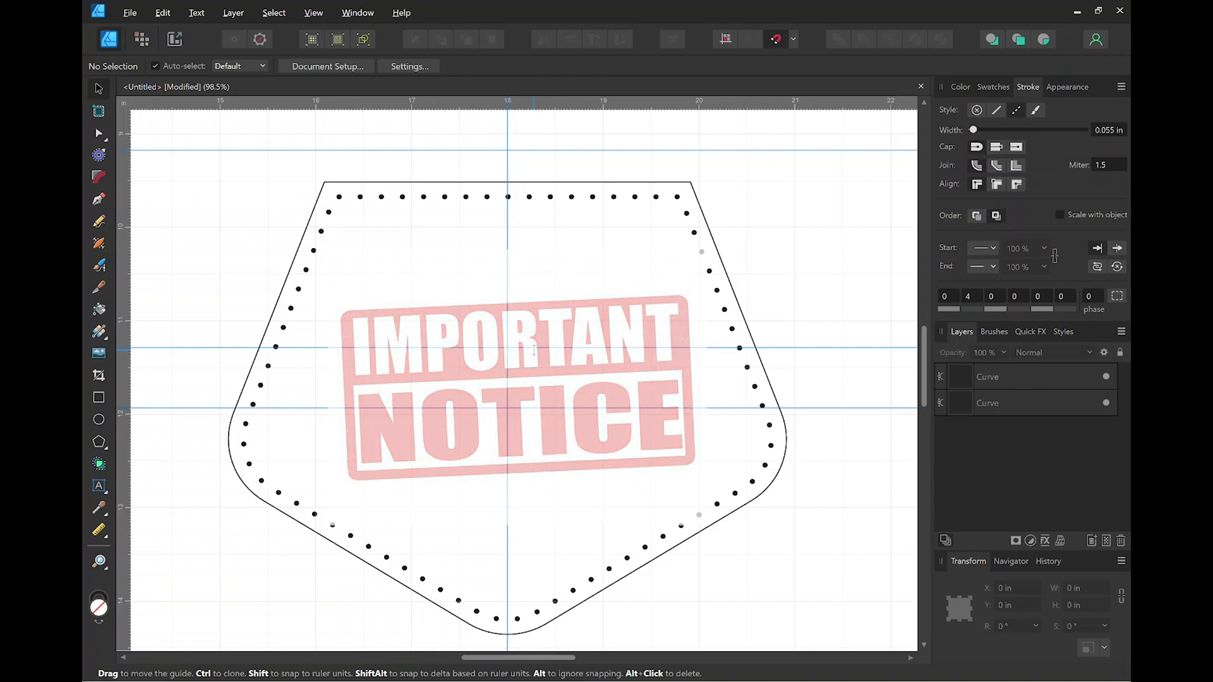
pyautogui.moveTo(534, 350); pyautogui.dragTo(556, 102)
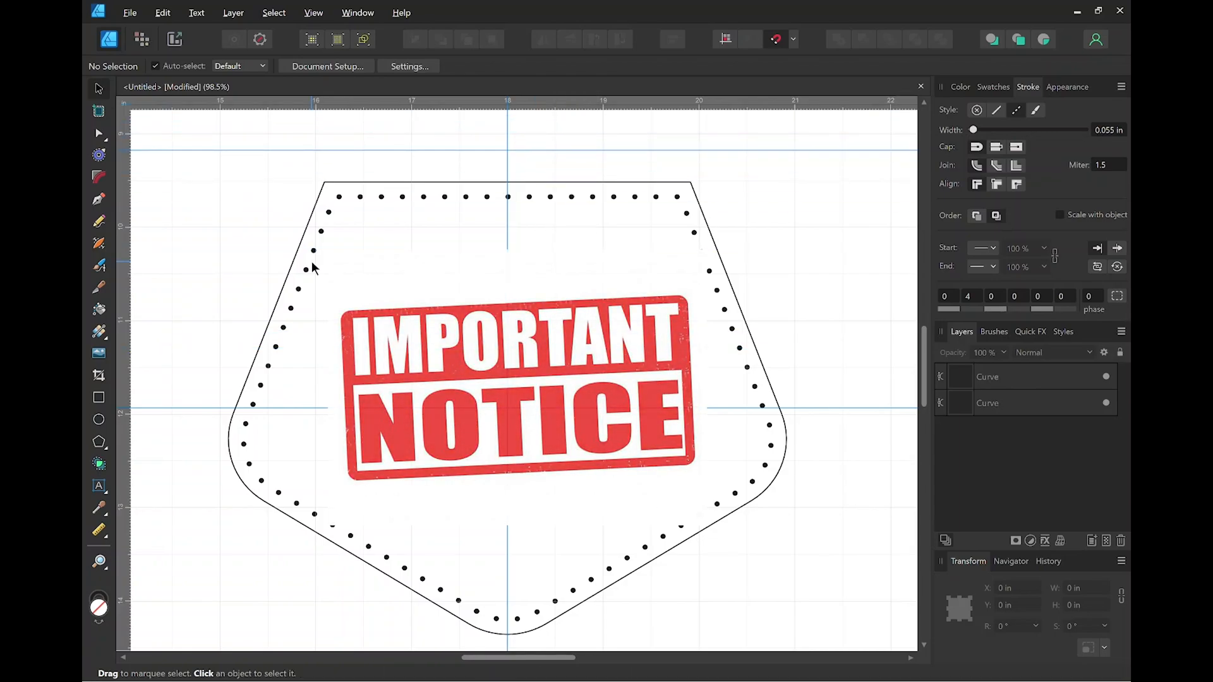
# Turn off dash balancing on the inner pentagon and change its stroke to a solid line.
pyautogui.click(312, 266)
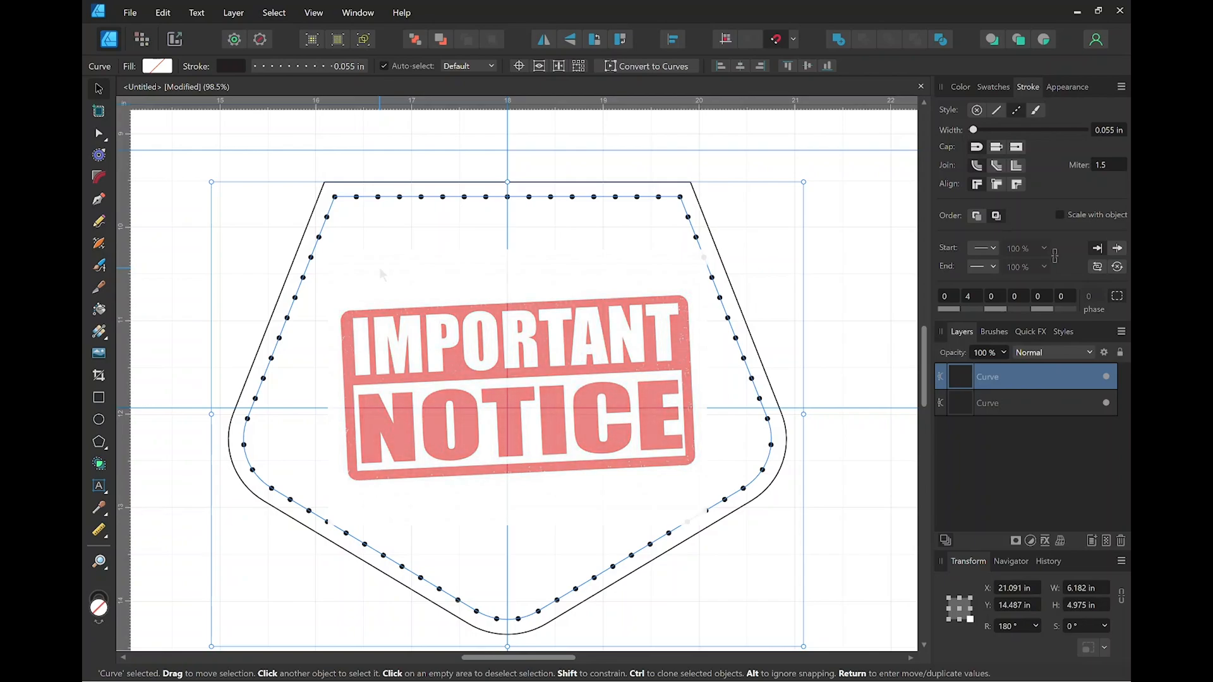
pyautogui.click(1119, 297)
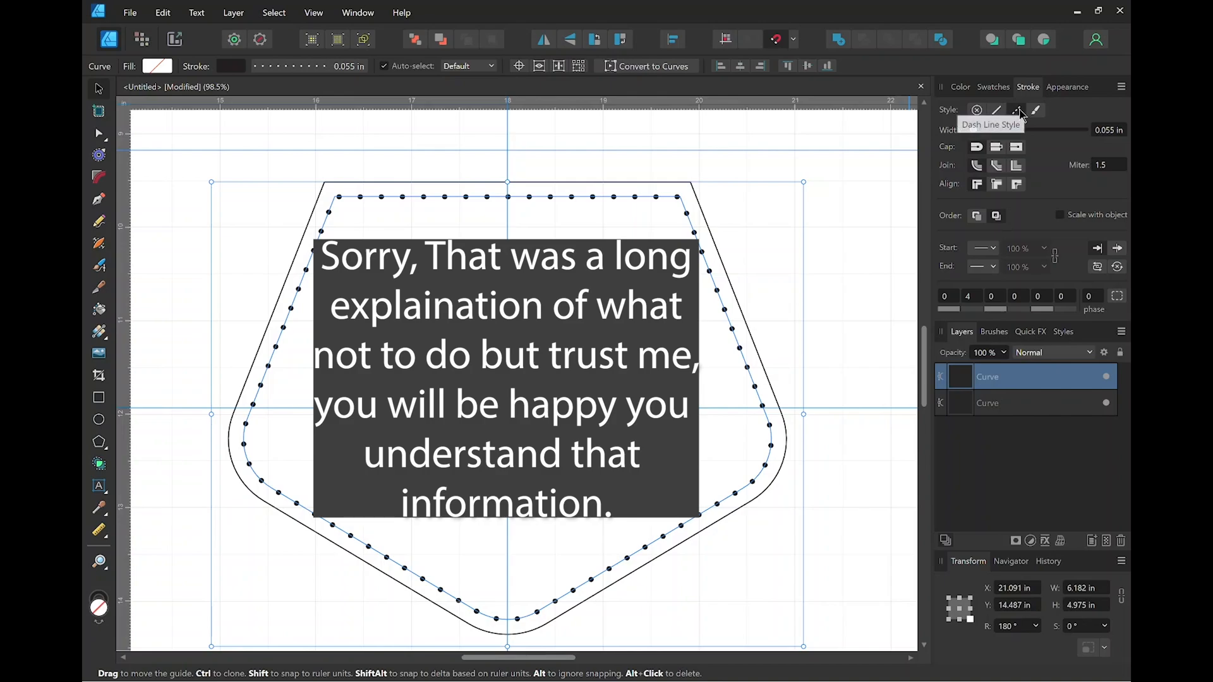
pyautogui.click(997, 110)
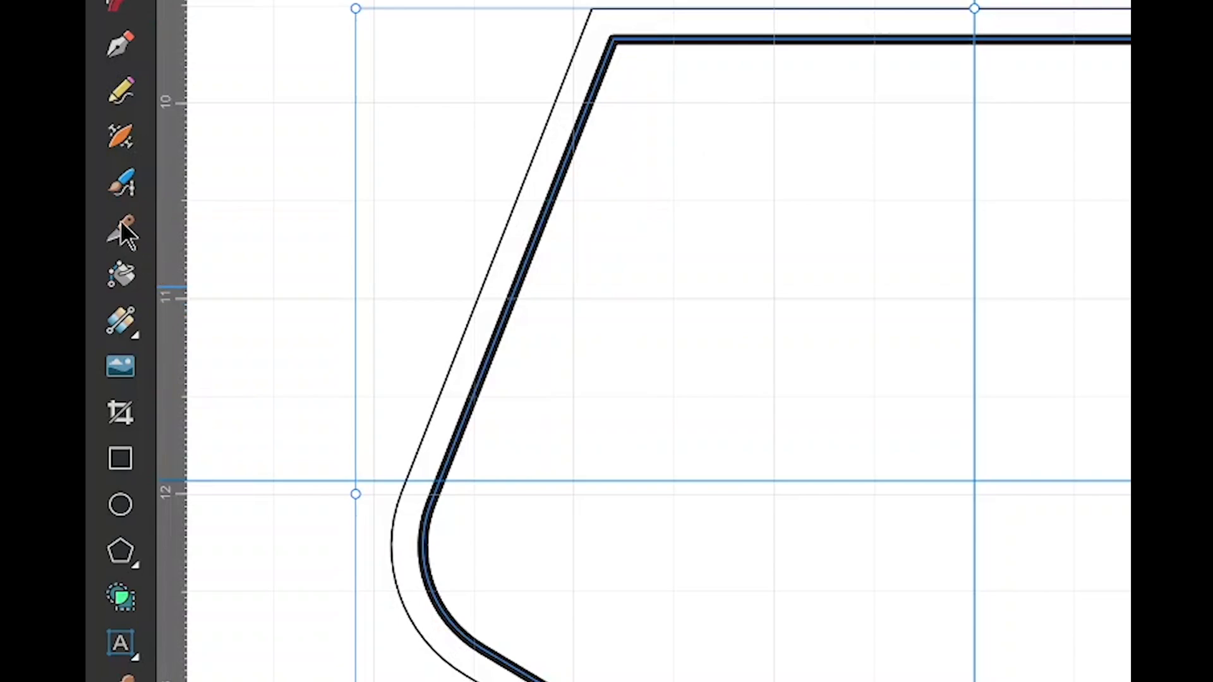
# Cut the inner pentagon with the Knife at its two upper corner nodes.
pyautogui.click(121, 227)
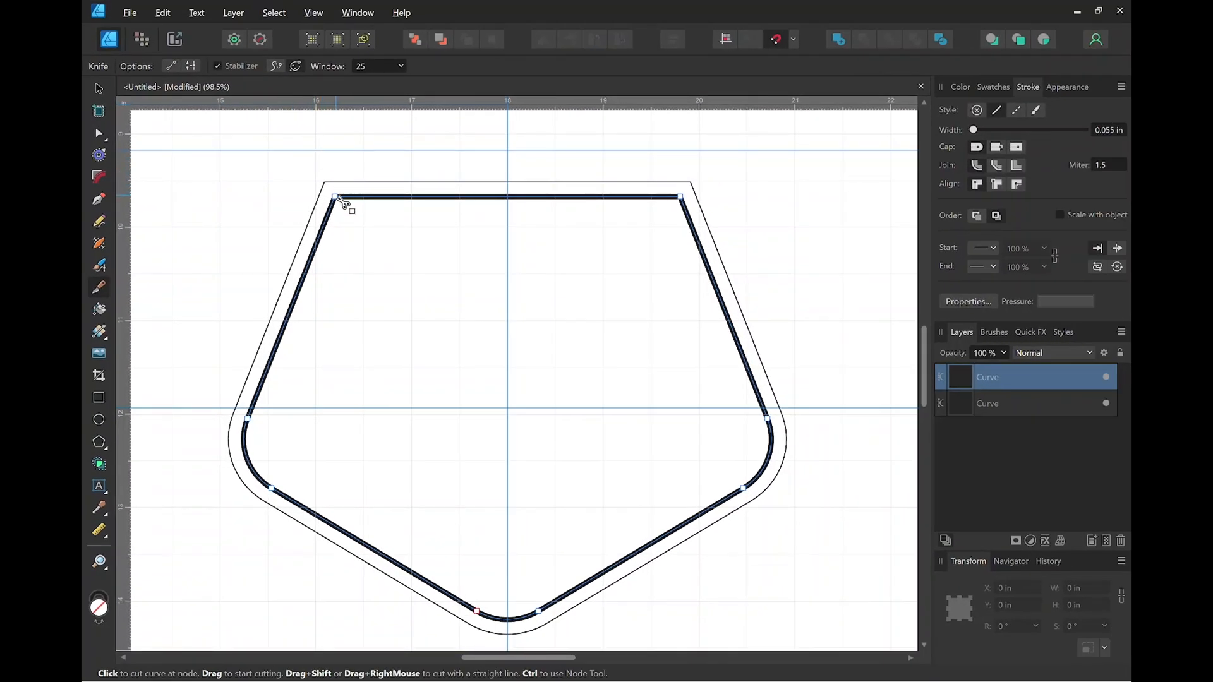
pyautogui.click(334, 197)
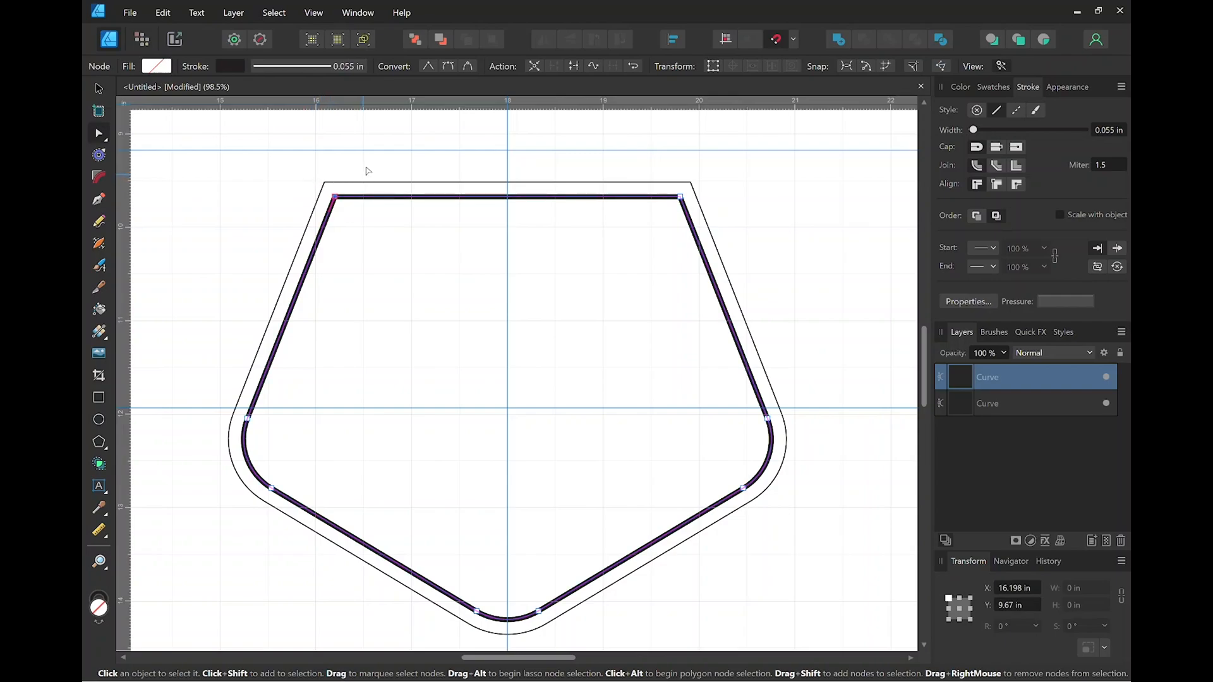
pyautogui.click(105, 296)
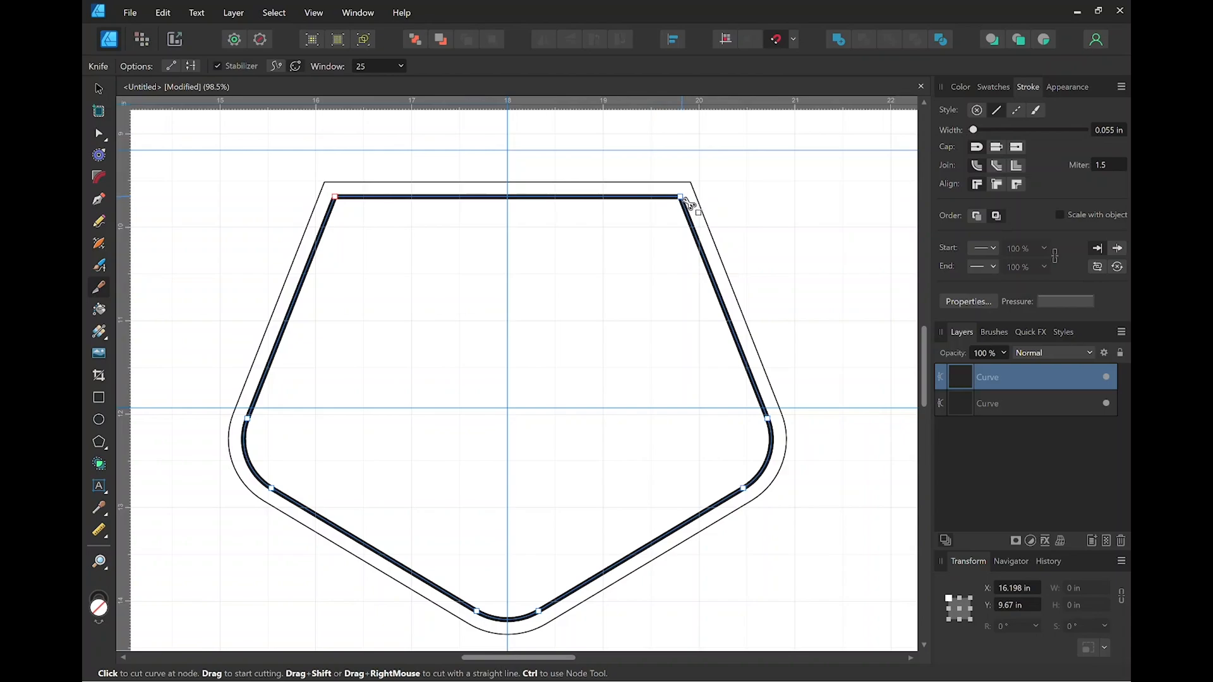
pyautogui.click(681, 196)
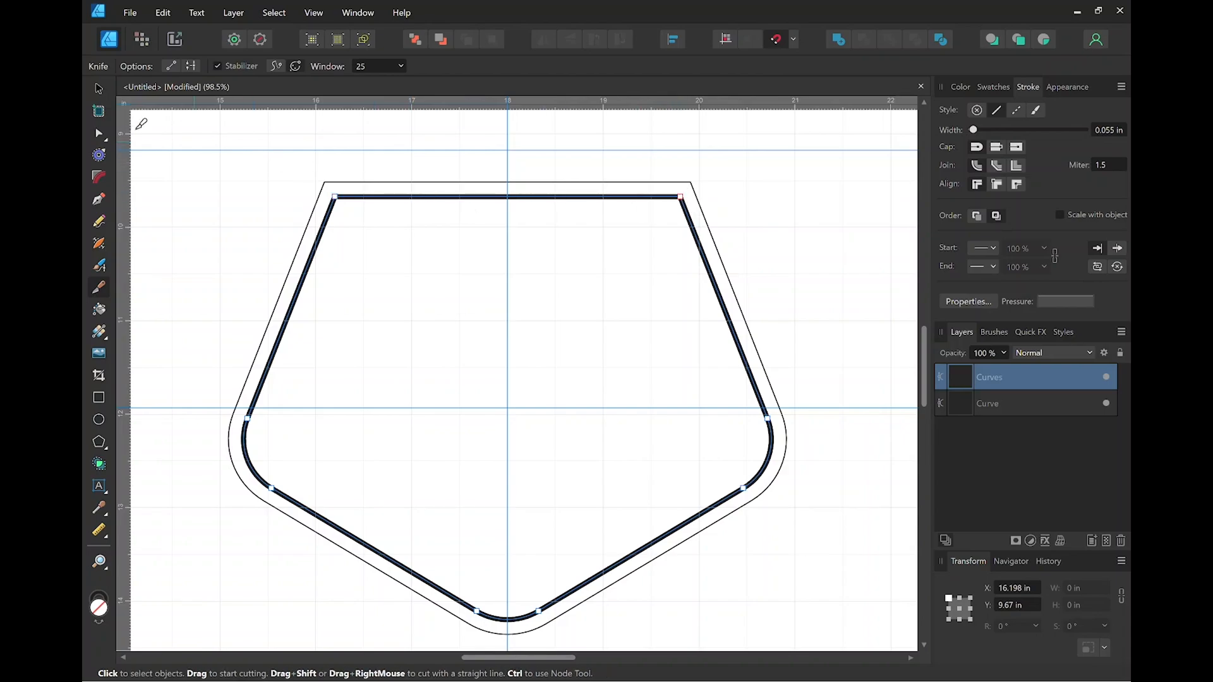
# Split the cut inner pentagon into separate curve objects, one for the top edge and one for the rest.
pyautogui.click(99, 90)
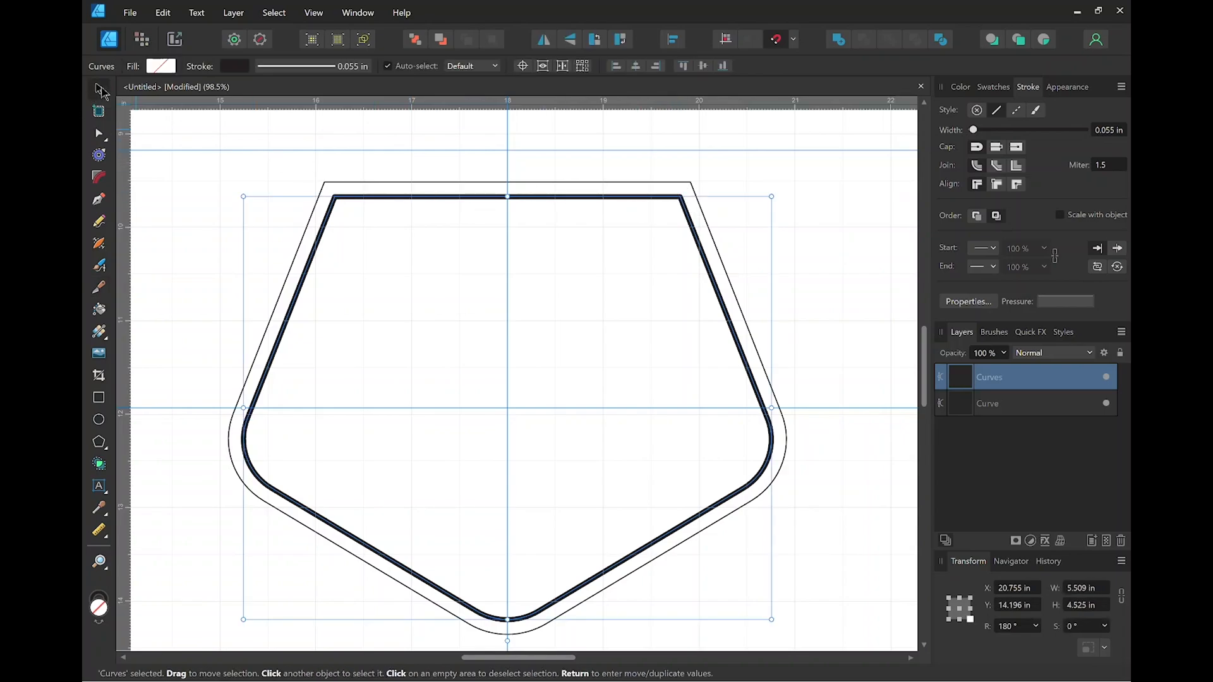
pyautogui.click(782, 170)
pyautogui.click(606, 199)
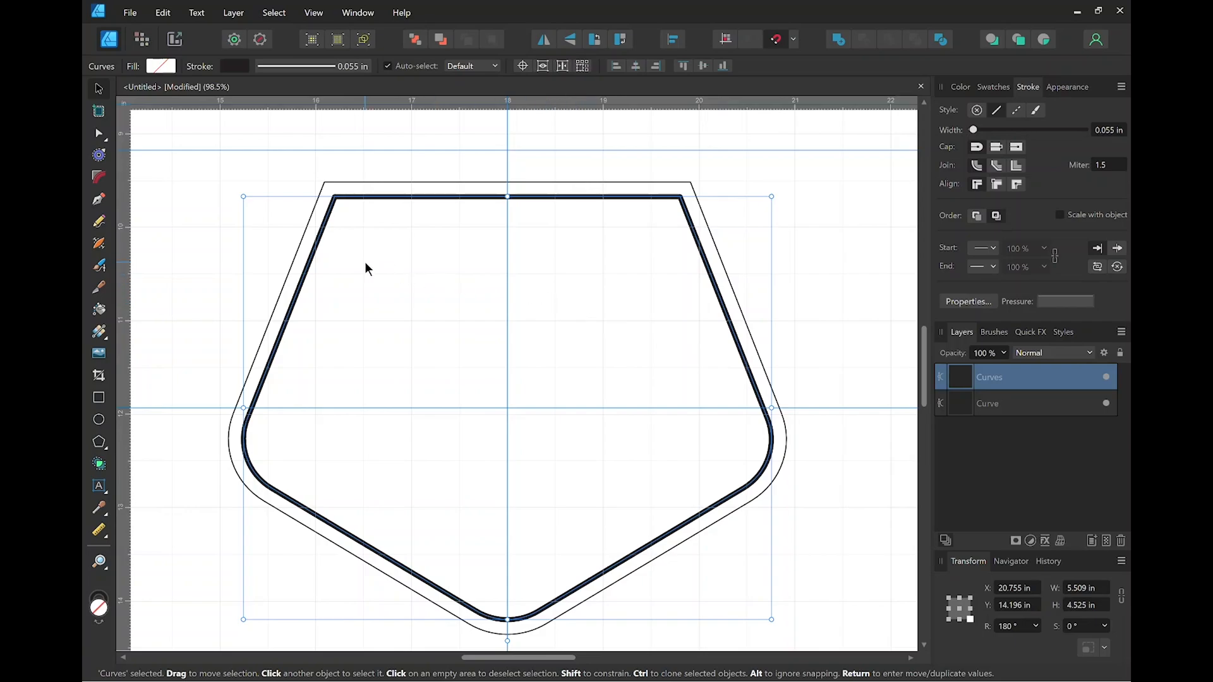
pyautogui.click(233, 13)
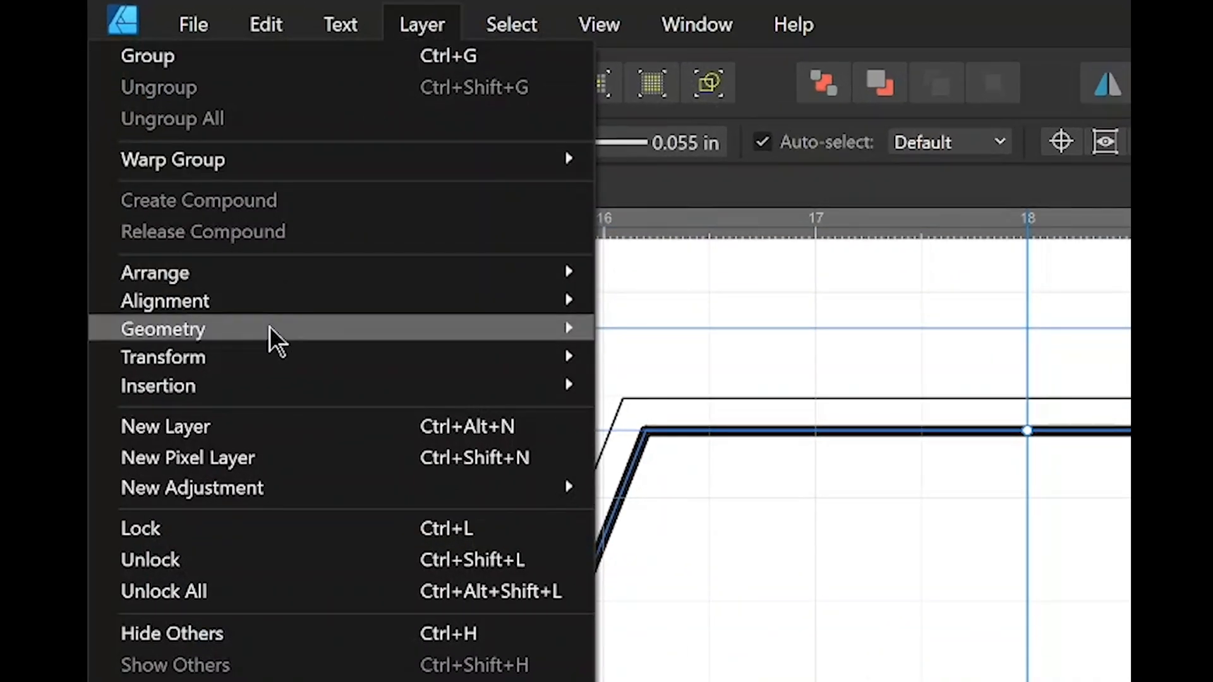
pyautogui.moveTo(271, 337)
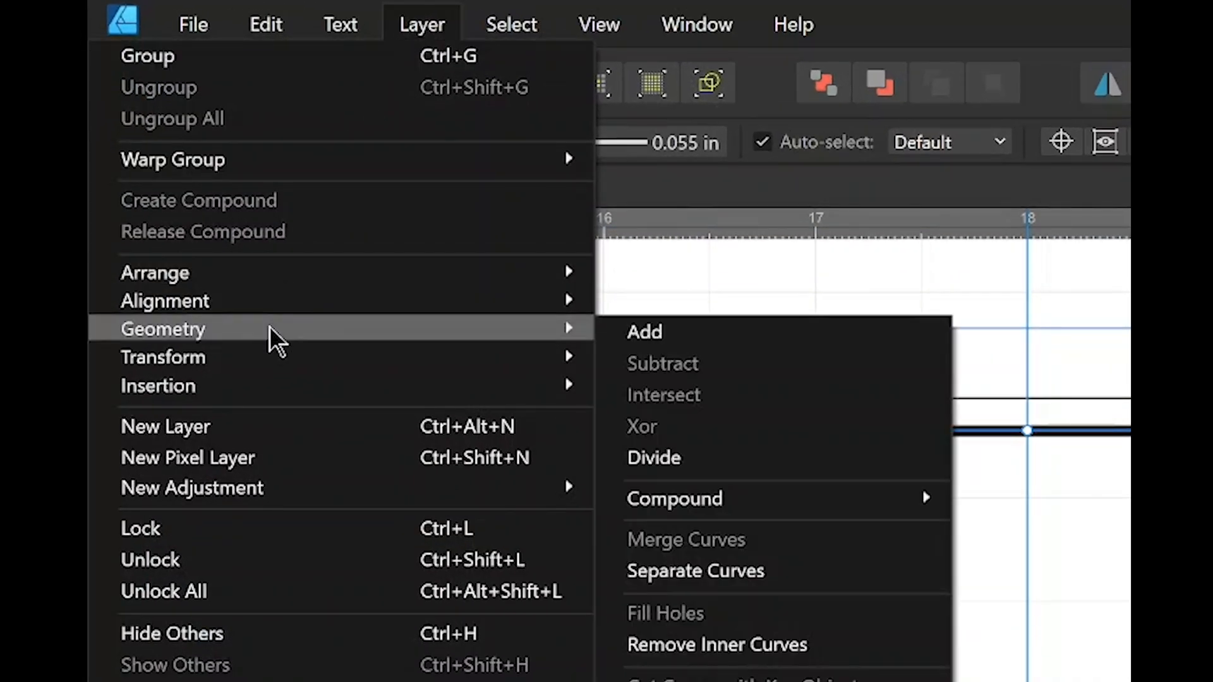
pyautogui.click(678, 458)
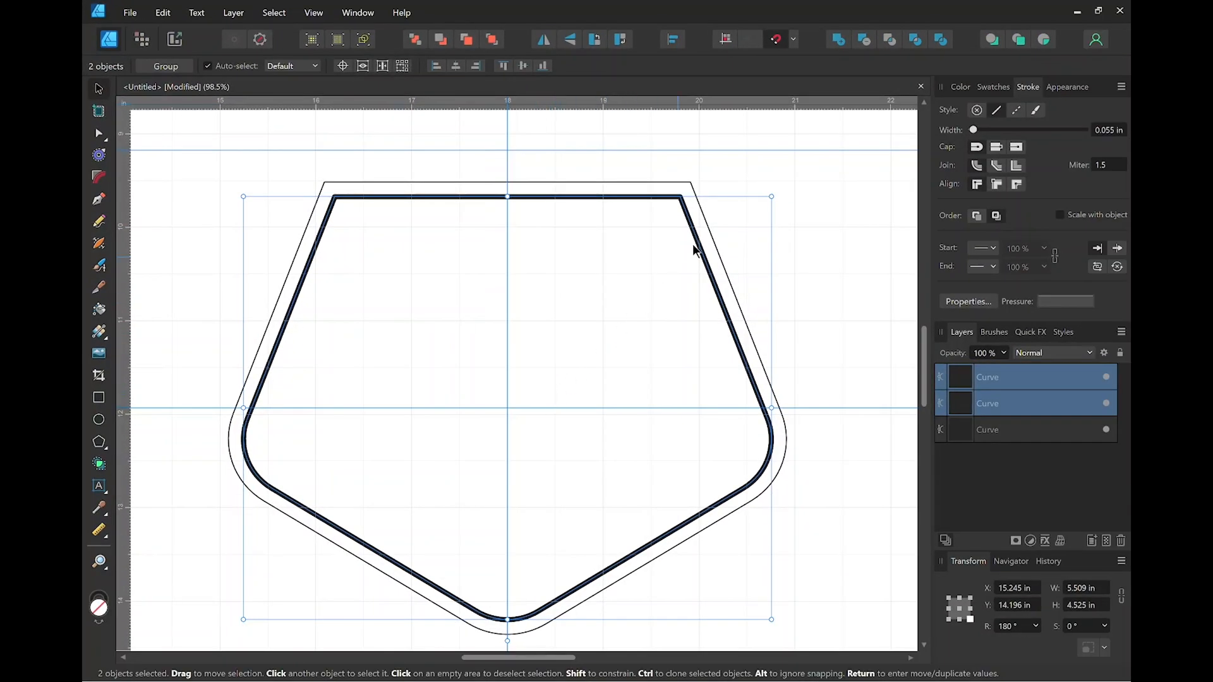
# Delete the inner pentagon's top edge segment.
pyautogui.click(824, 194)
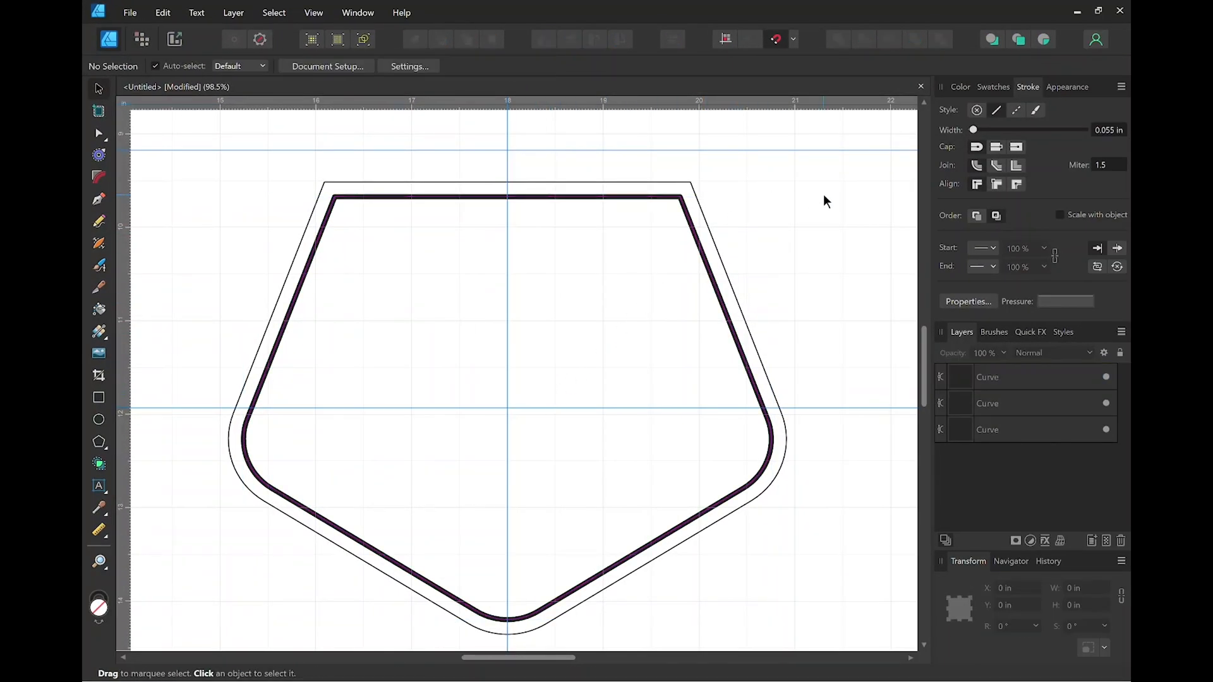
pyautogui.click(462, 198)
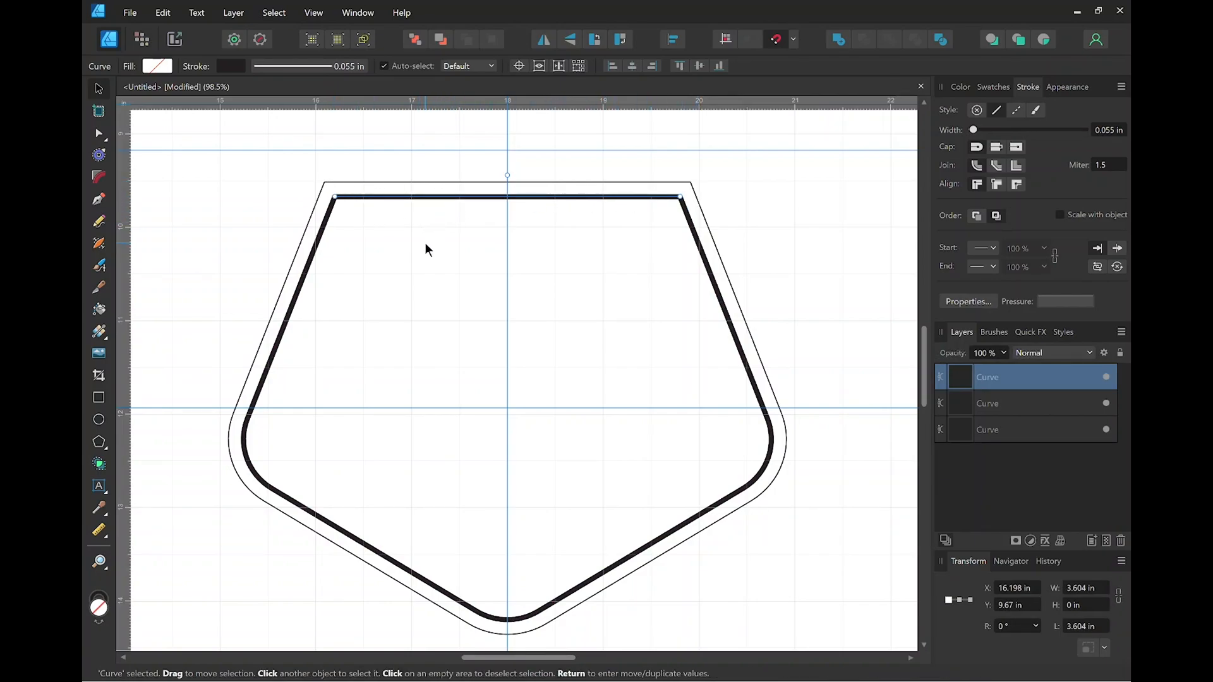
pyautogui.press('Delete')
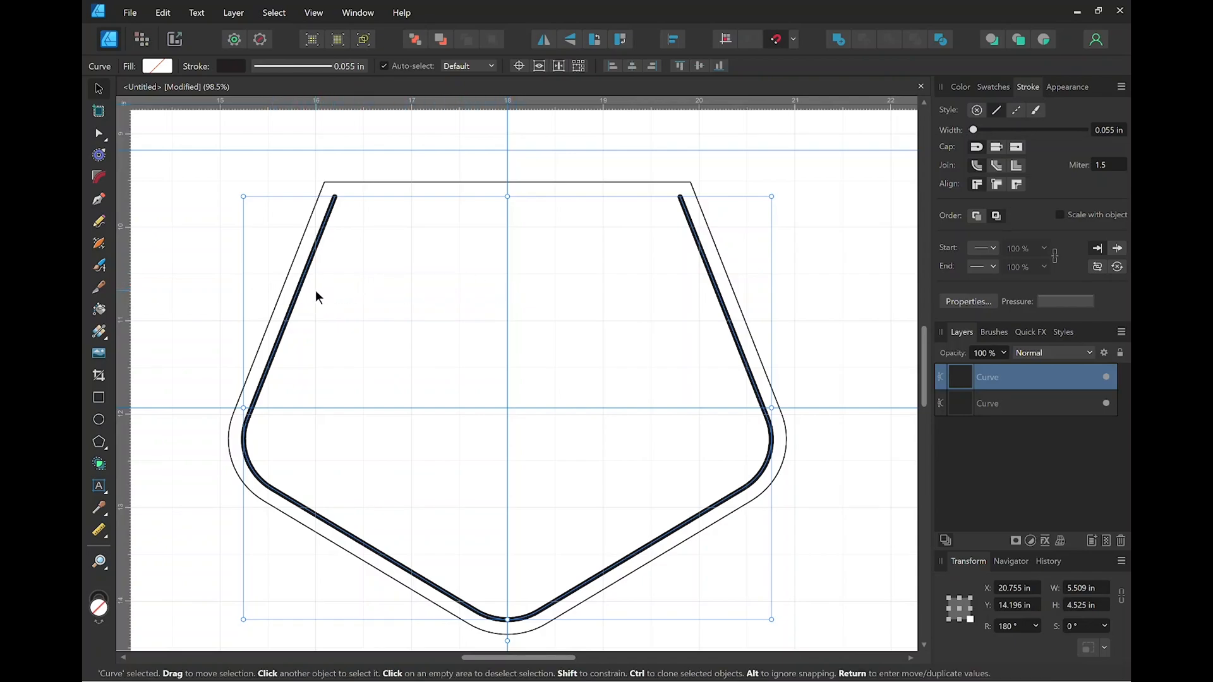
# Cut the open inner outline with the Knife at its lowest point, on the vertical centre guide.
pyautogui.click(98, 288)
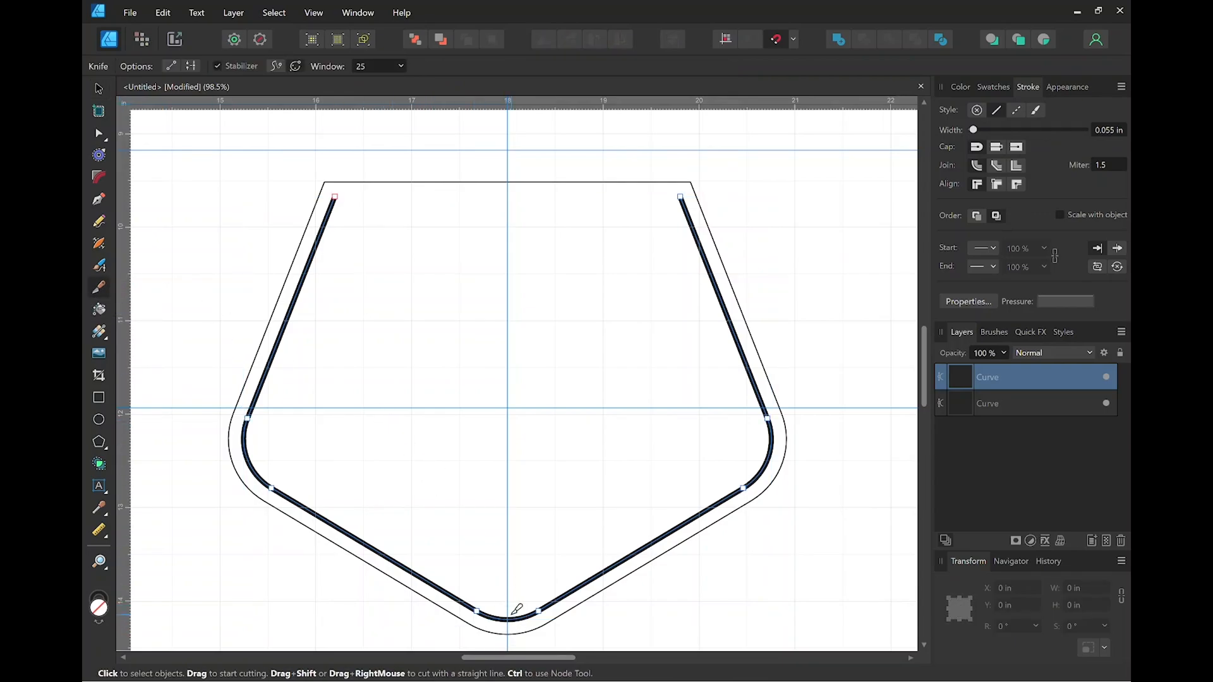
pyautogui.scroll(10, 515, 622)
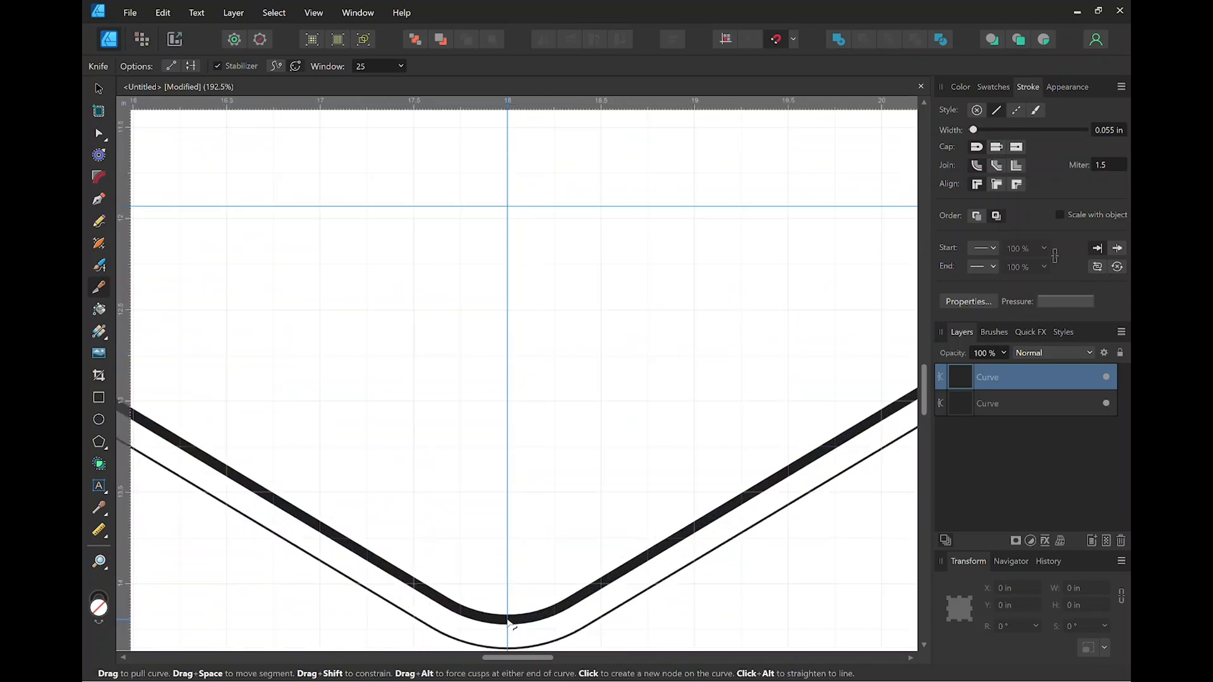
pyautogui.moveTo(519, 481); pyautogui.dragTo(528, 228)
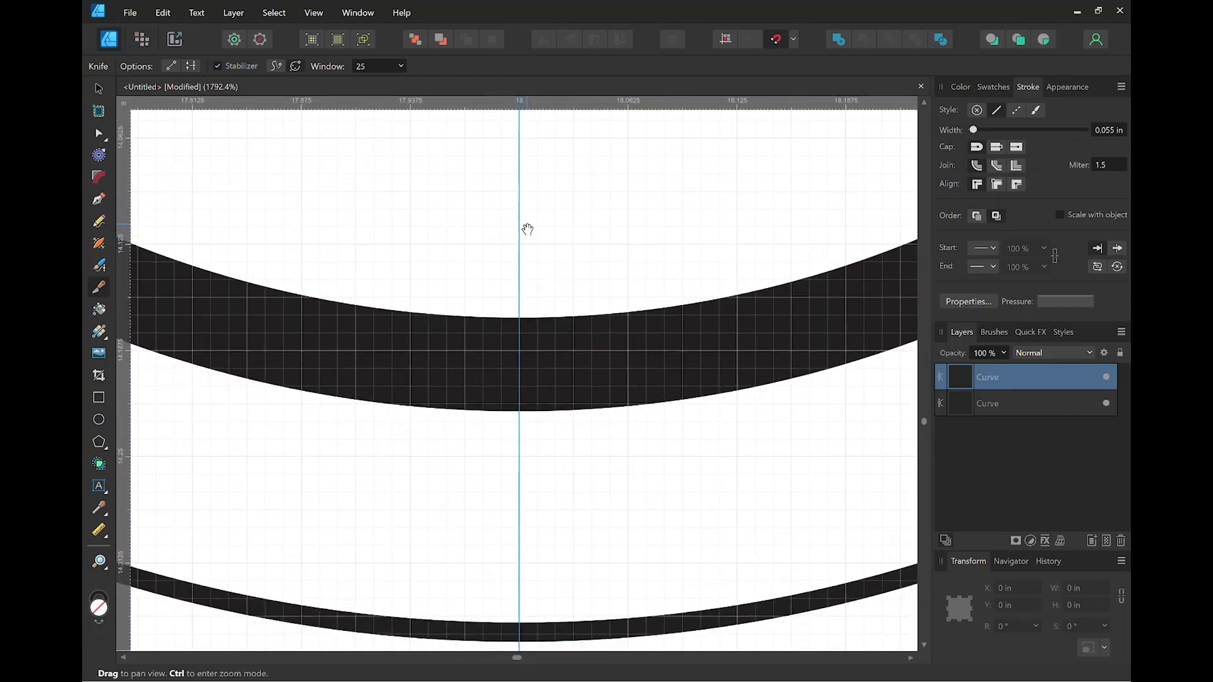
pyautogui.click(521, 366)
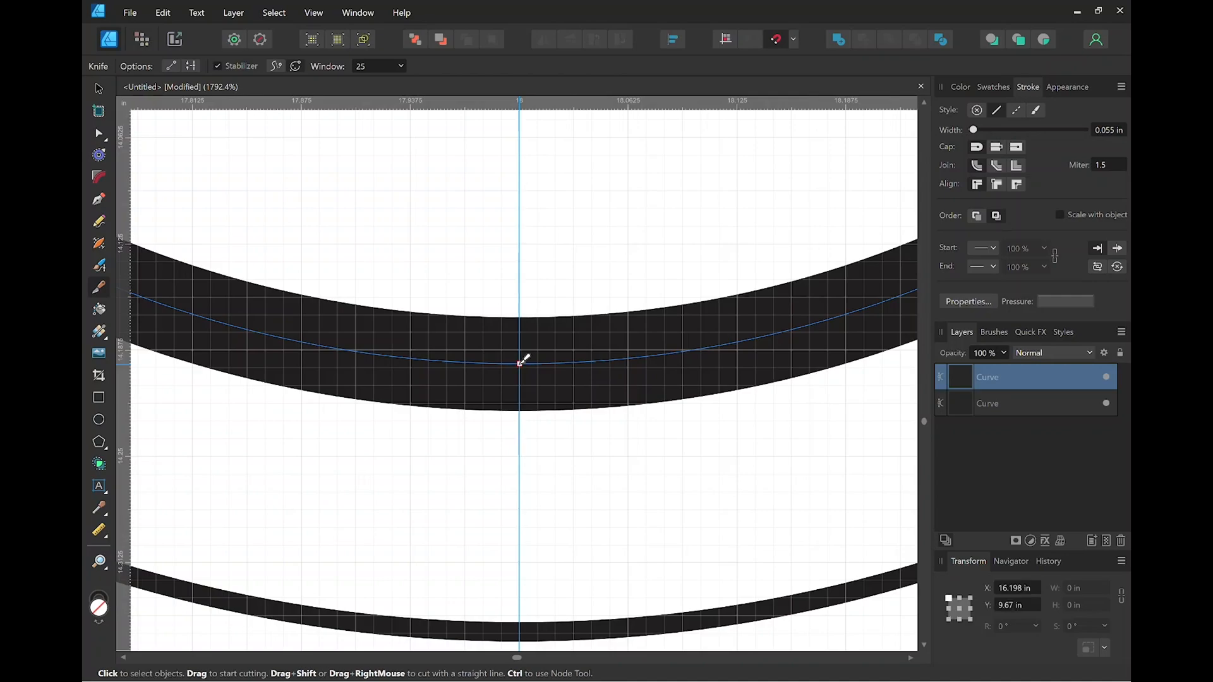
pyautogui.scroll(-8, 479, 272)
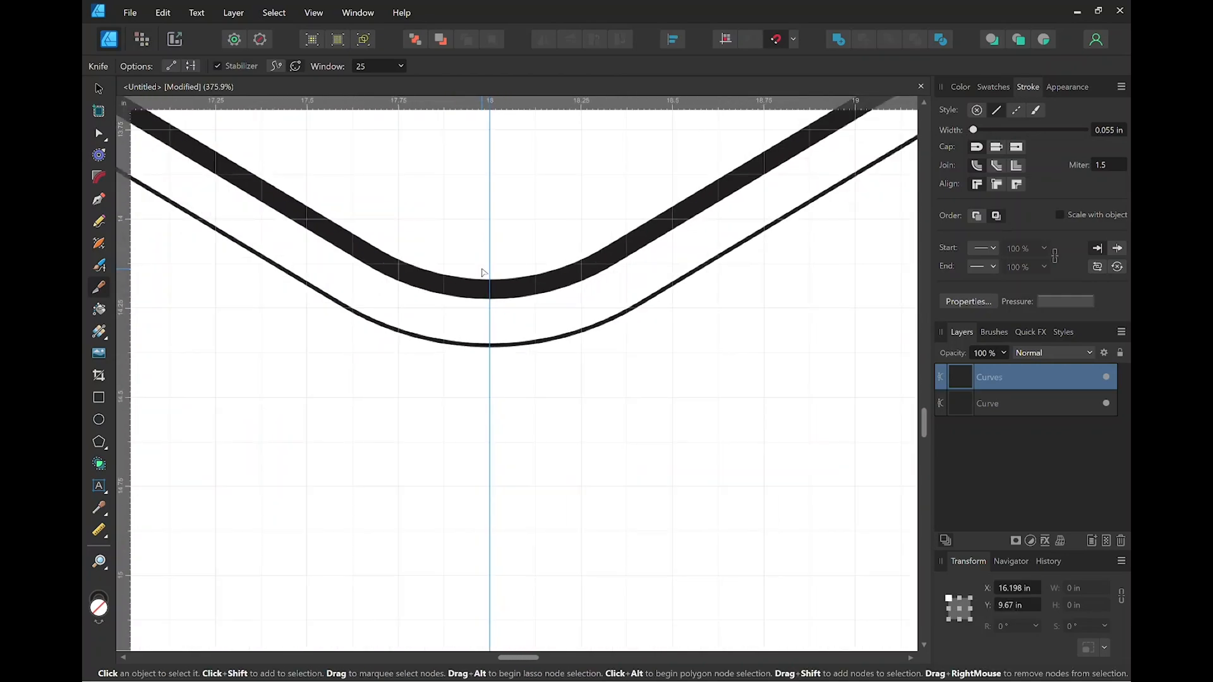
pyautogui.scroll(-6, 564, 189)
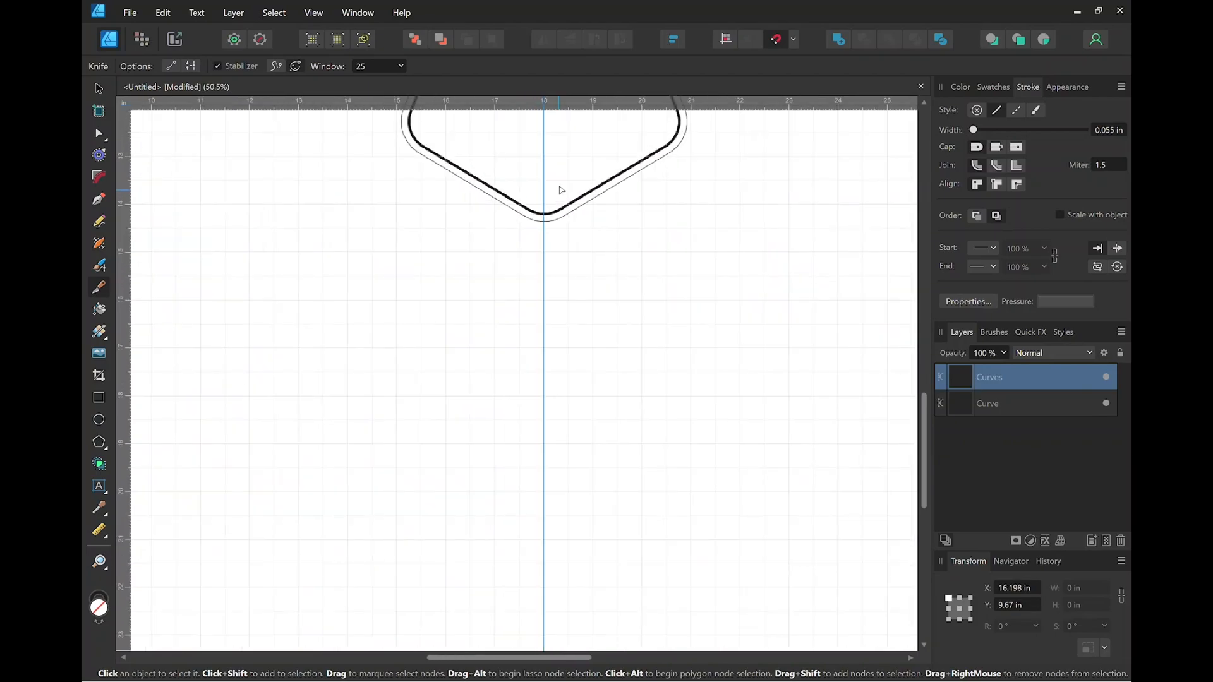
pyautogui.moveTo(585, 162); pyautogui.dragTo(549, 420)
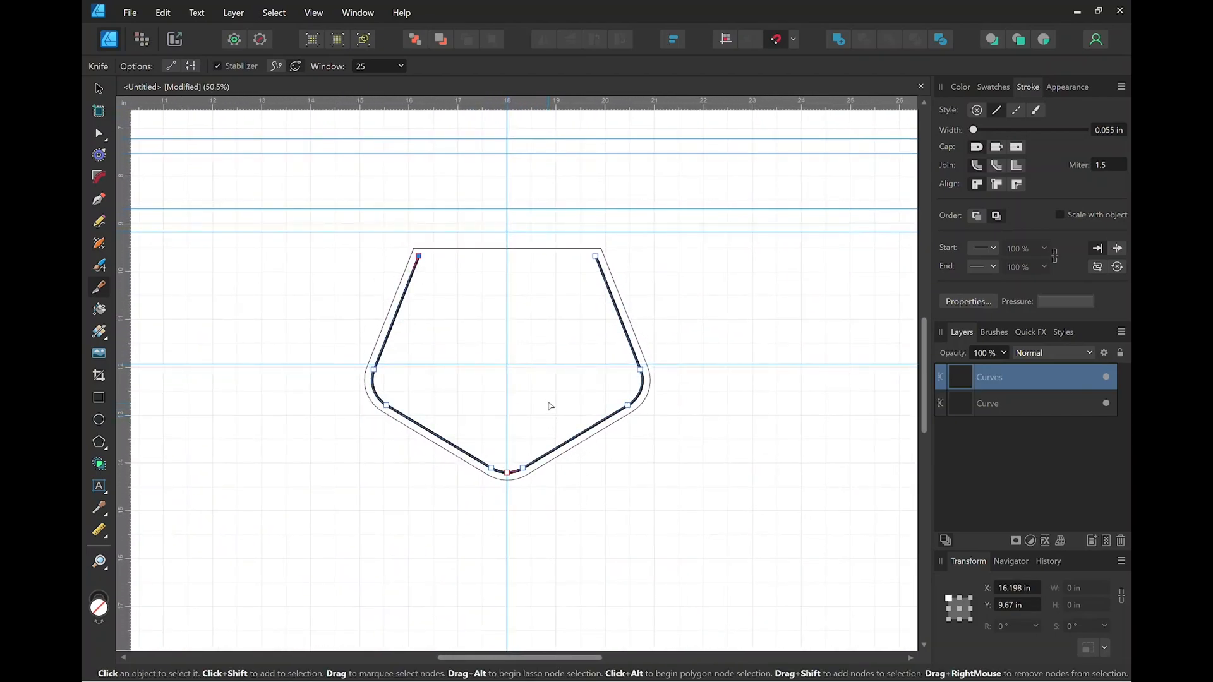
# Divide the cut inner outline into two separate curve objects, one for each half, and select each half to check the split.
pyautogui.scroll(3, 550, 401)
pyautogui.moveTo(559, 297); pyautogui.dragTo(604, 346)
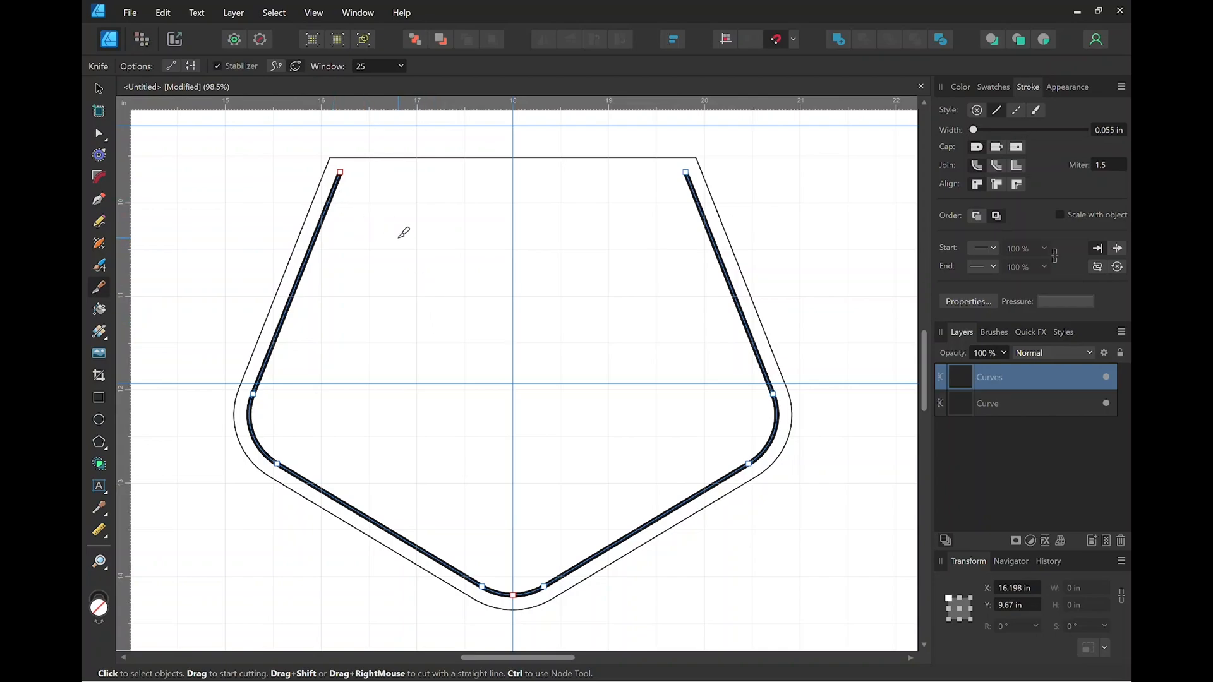
pyautogui.click(99, 92)
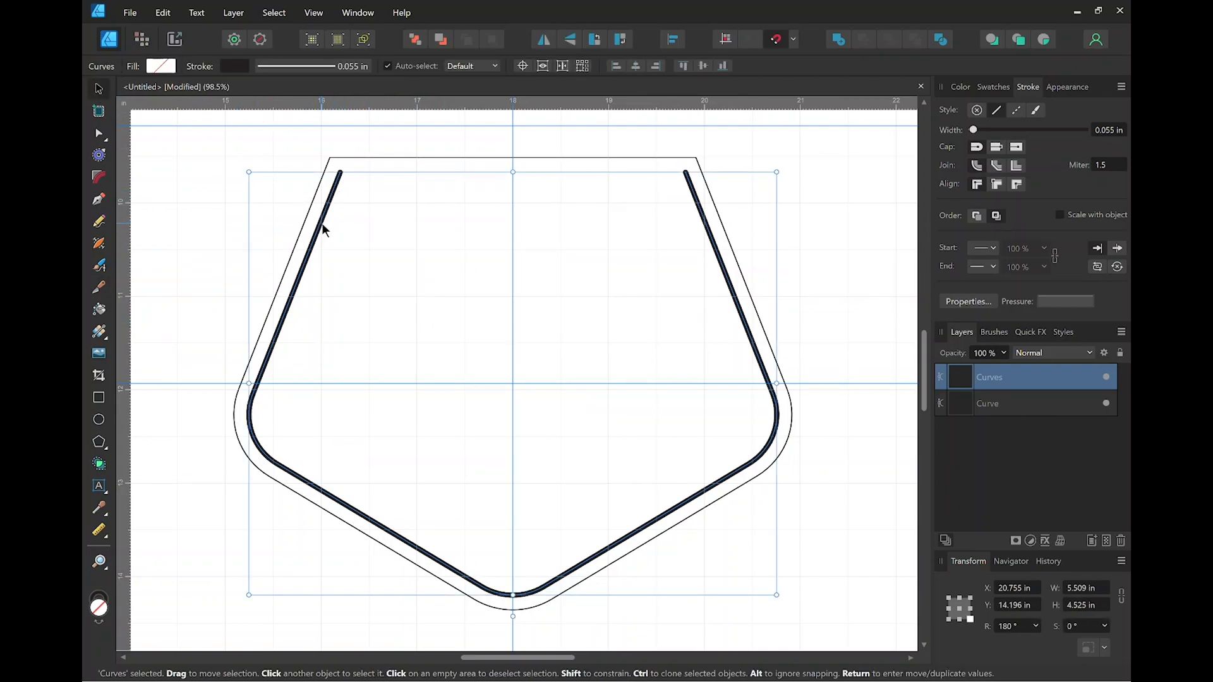
pyautogui.click(762, 237)
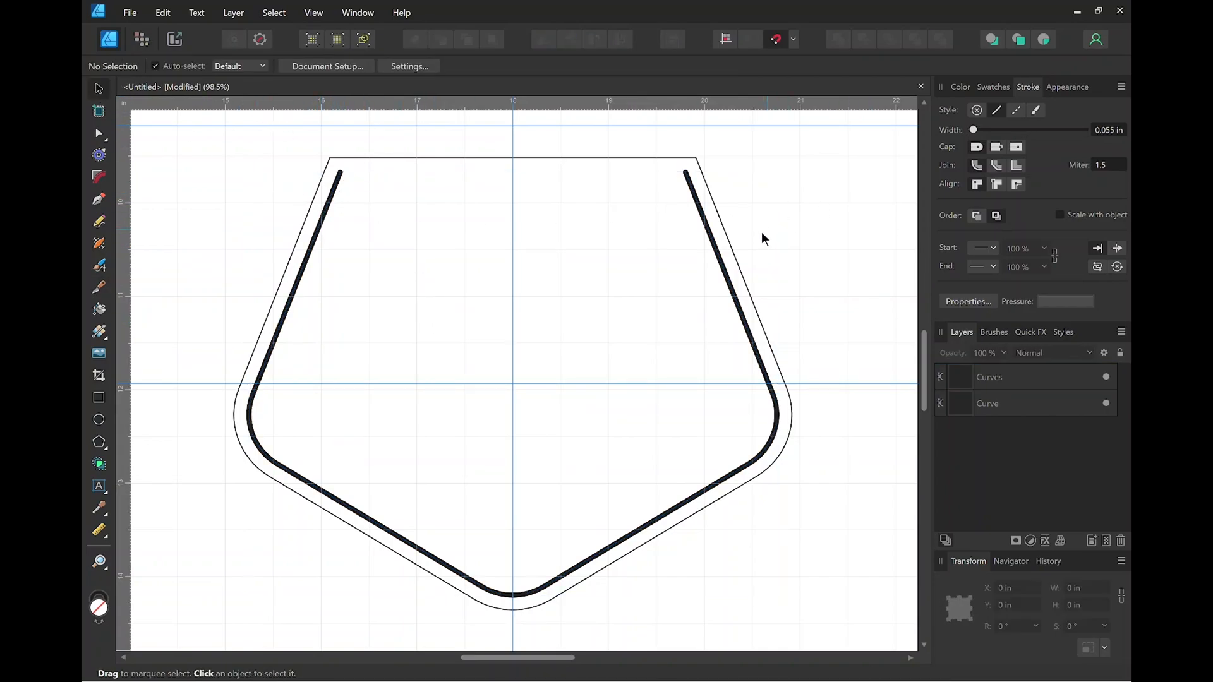
pyautogui.click(728, 272)
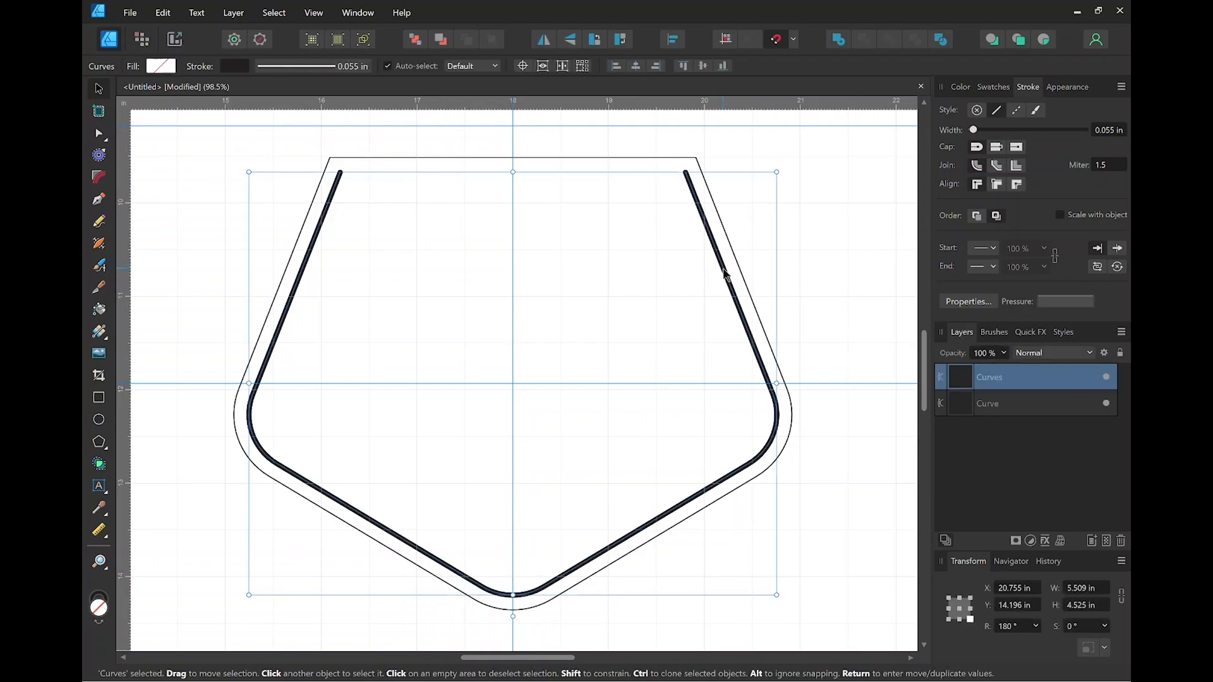
pyautogui.click(234, 13)
pyautogui.moveTo(201, 153)
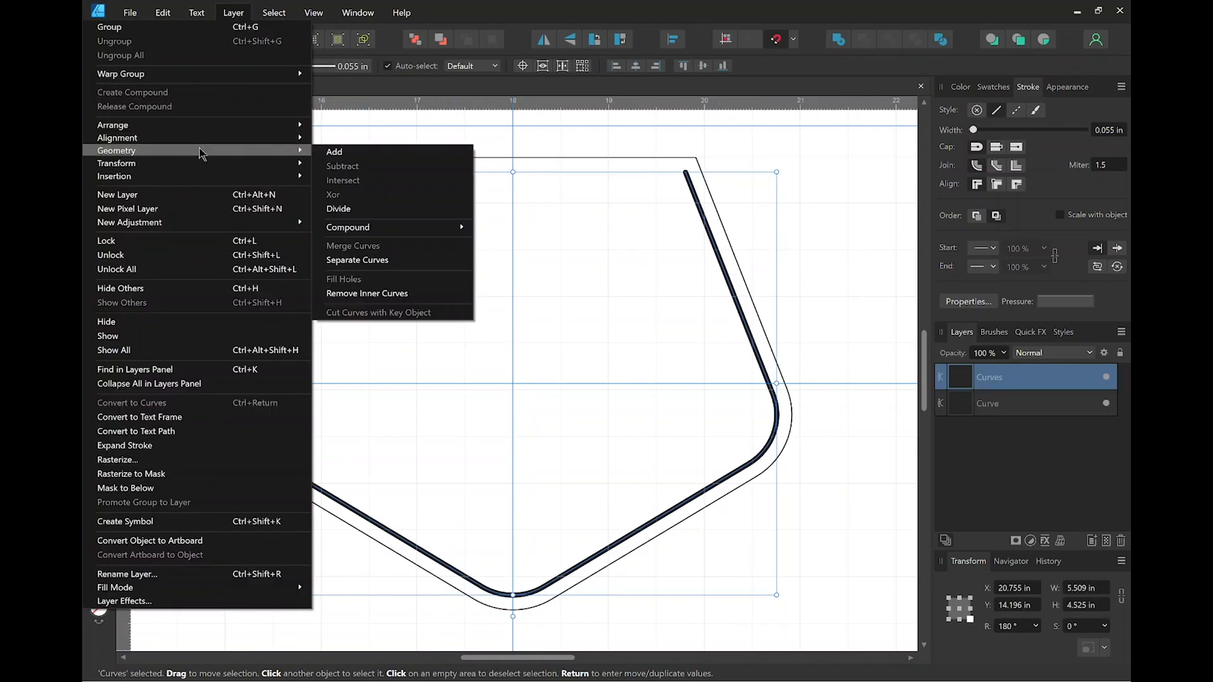
pyautogui.click(369, 209)
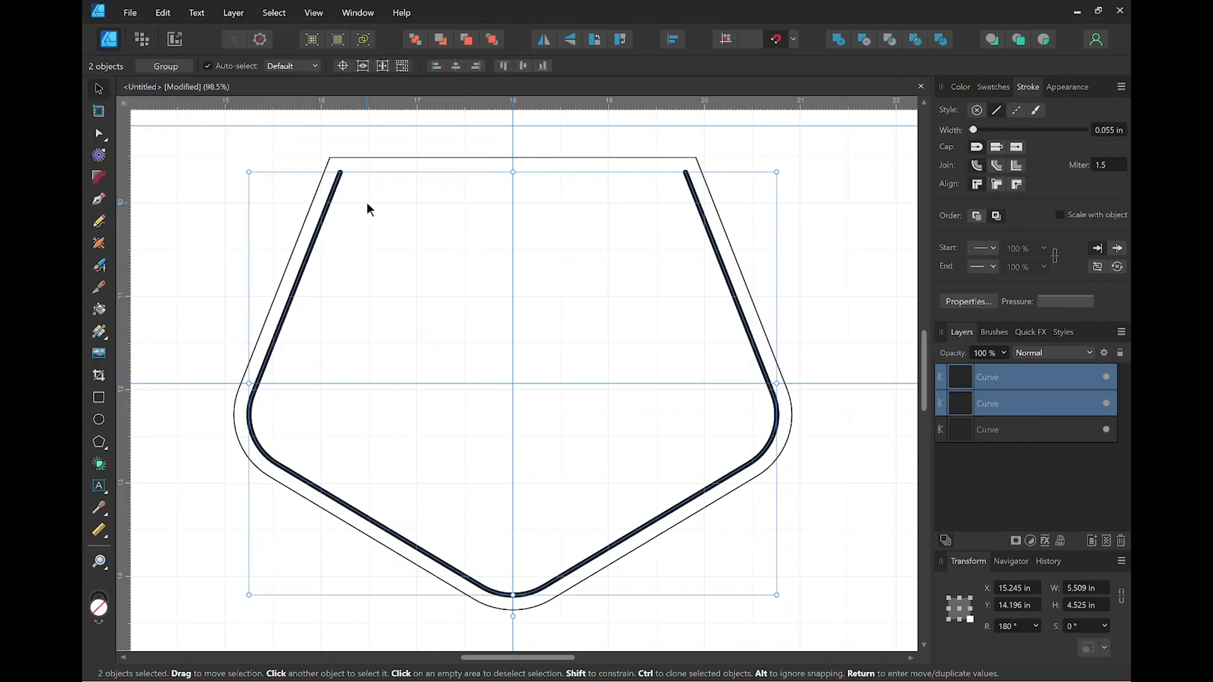
pyautogui.click(278, 144)
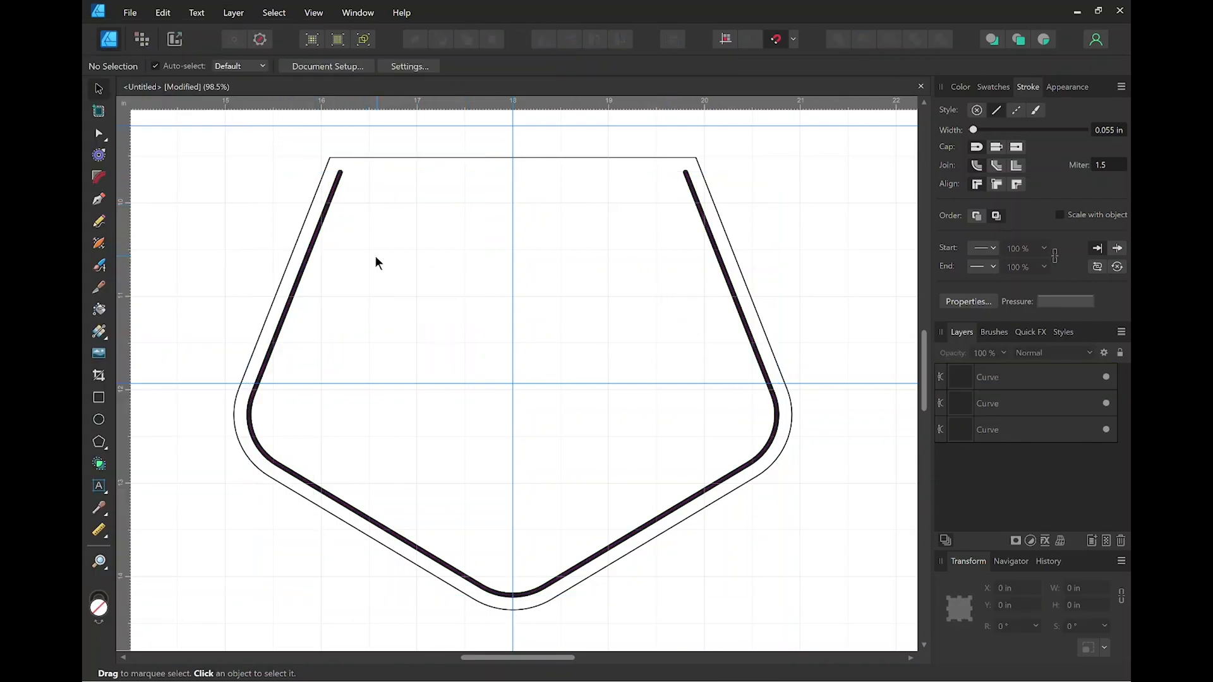
pyautogui.click(309, 263)
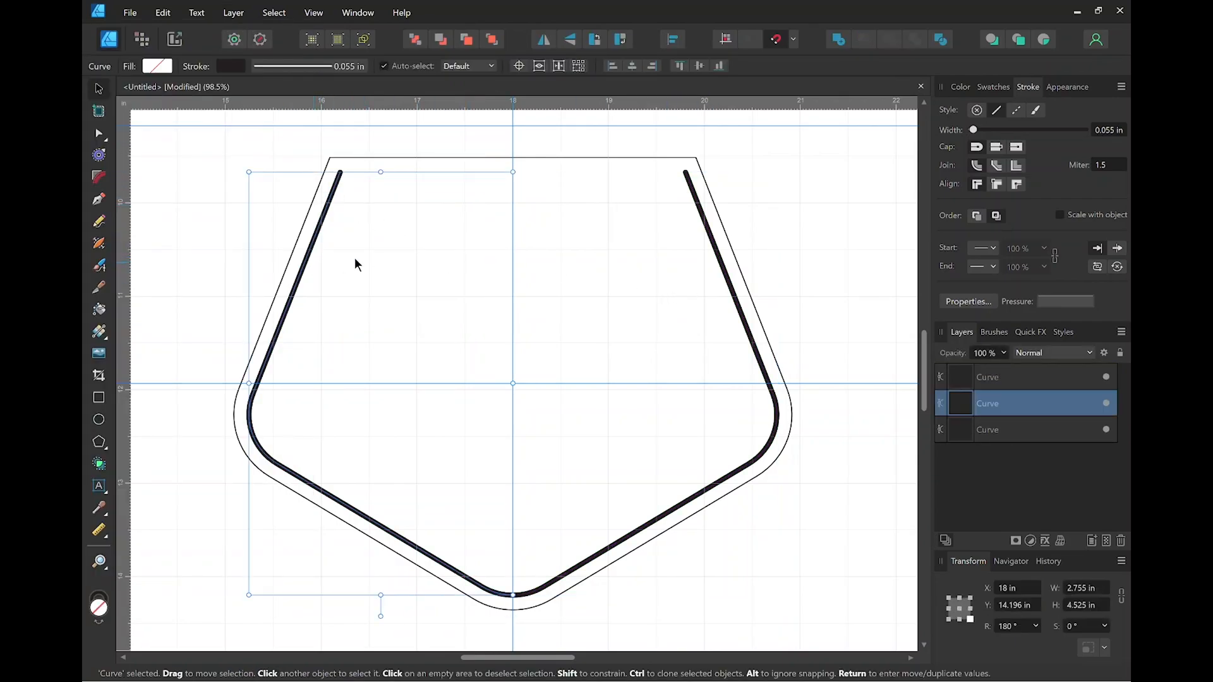
pyautogui.click(713, 244)
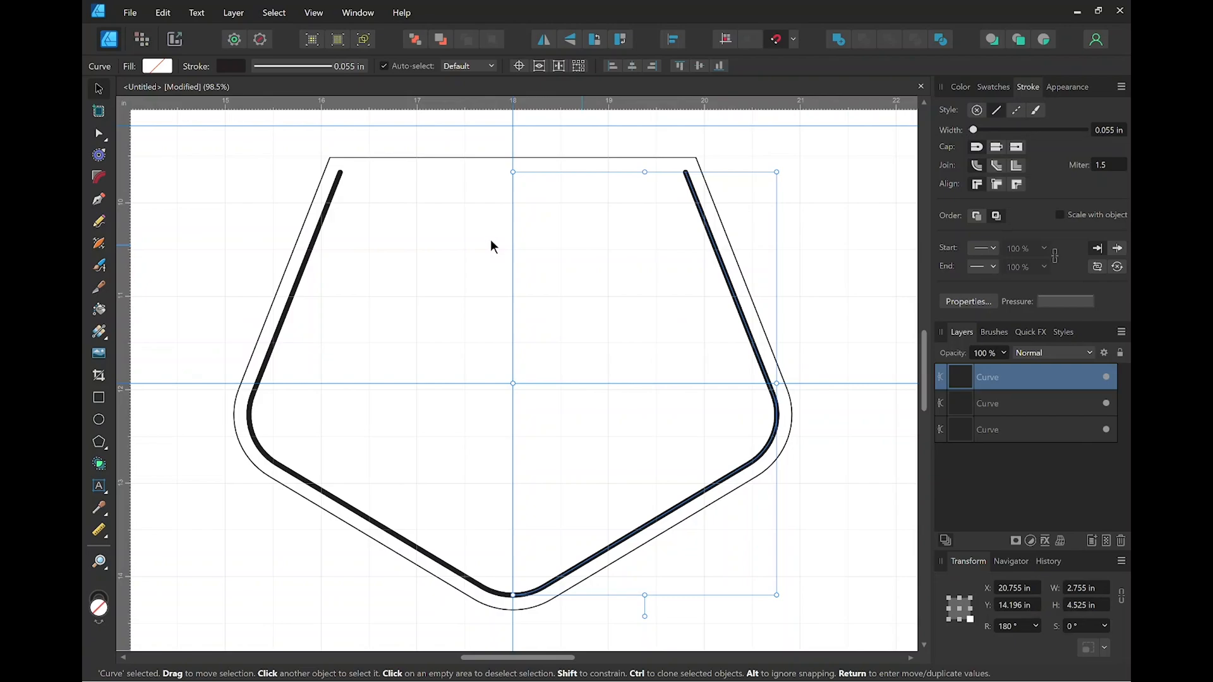
pyautogui.click(316, 233)
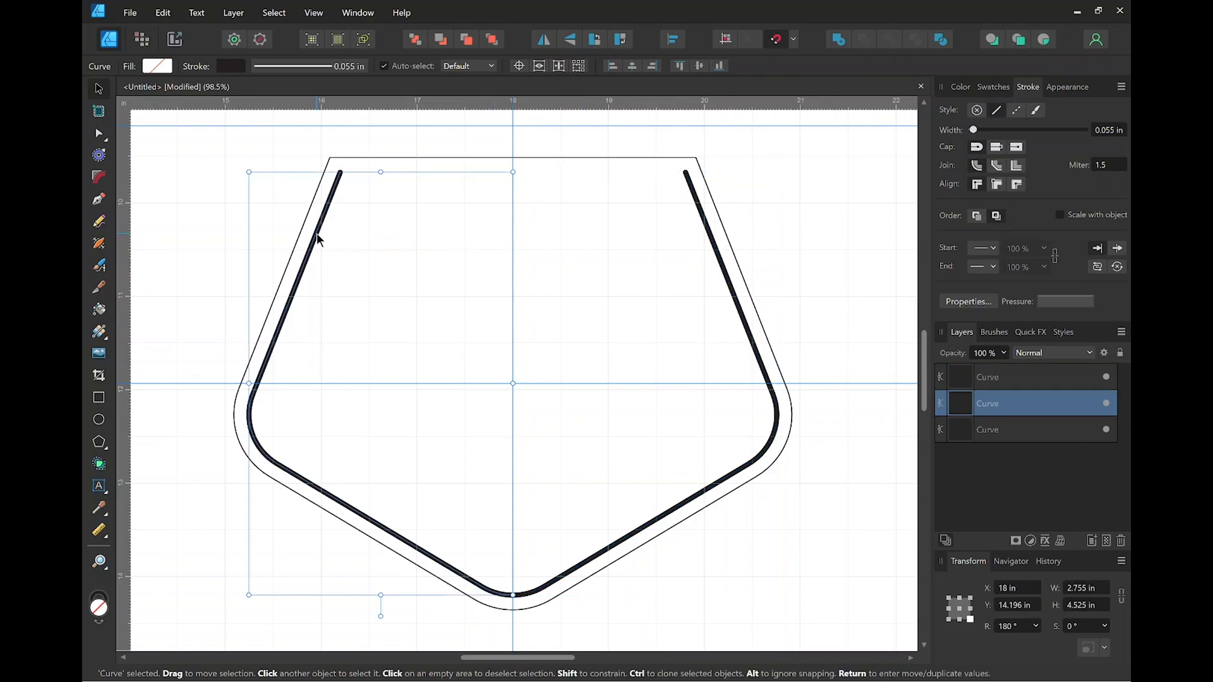
# Set the stroke width of the inner outline's right half to .29 mm.
pyautogui.click(710, 239)
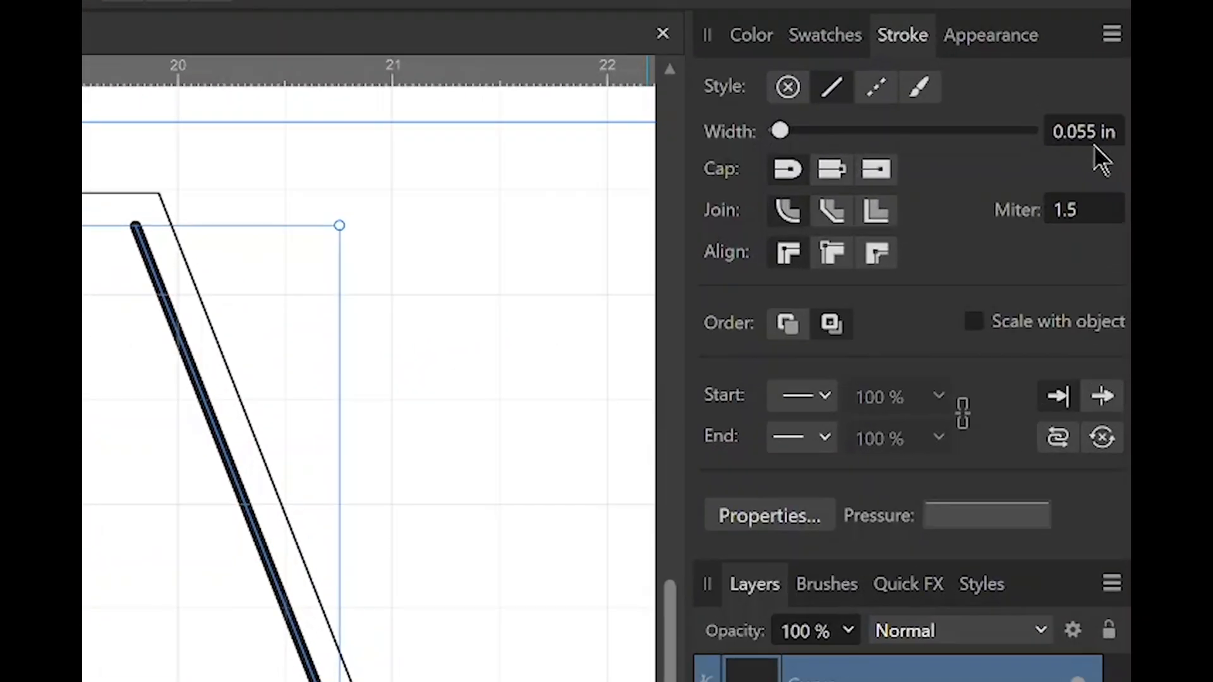
pyautogui.click(1111, 133)
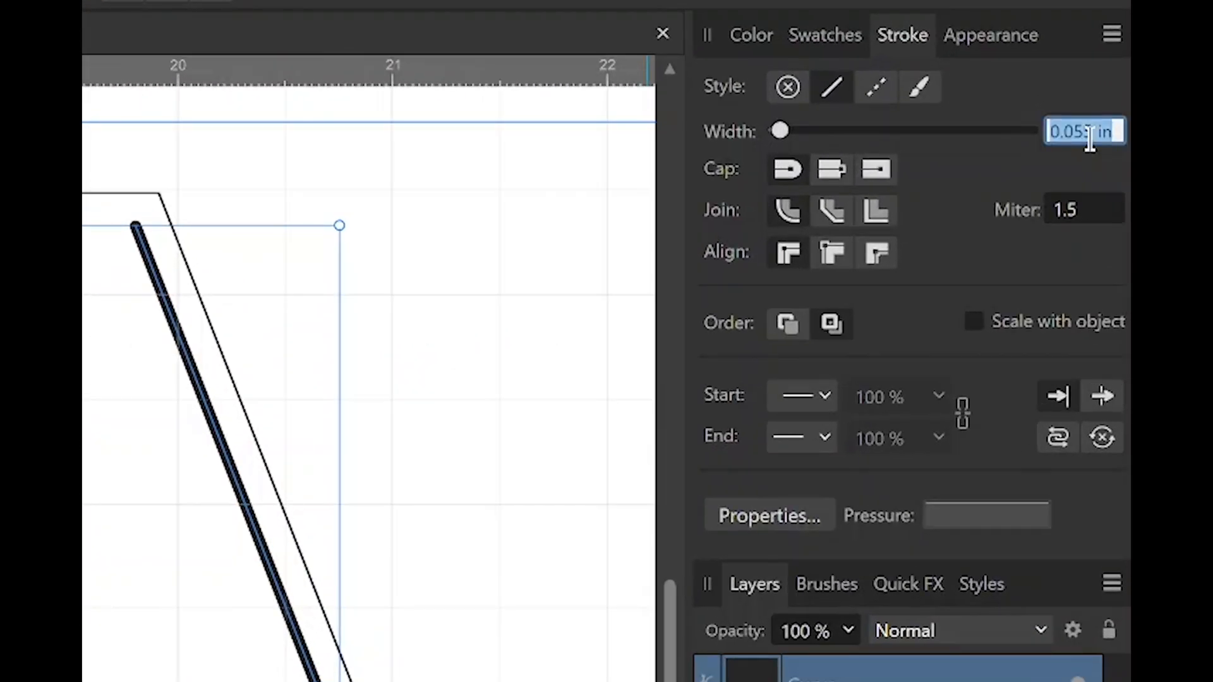
pyautogui.write('.29mm')
pyautogui.press('Return')
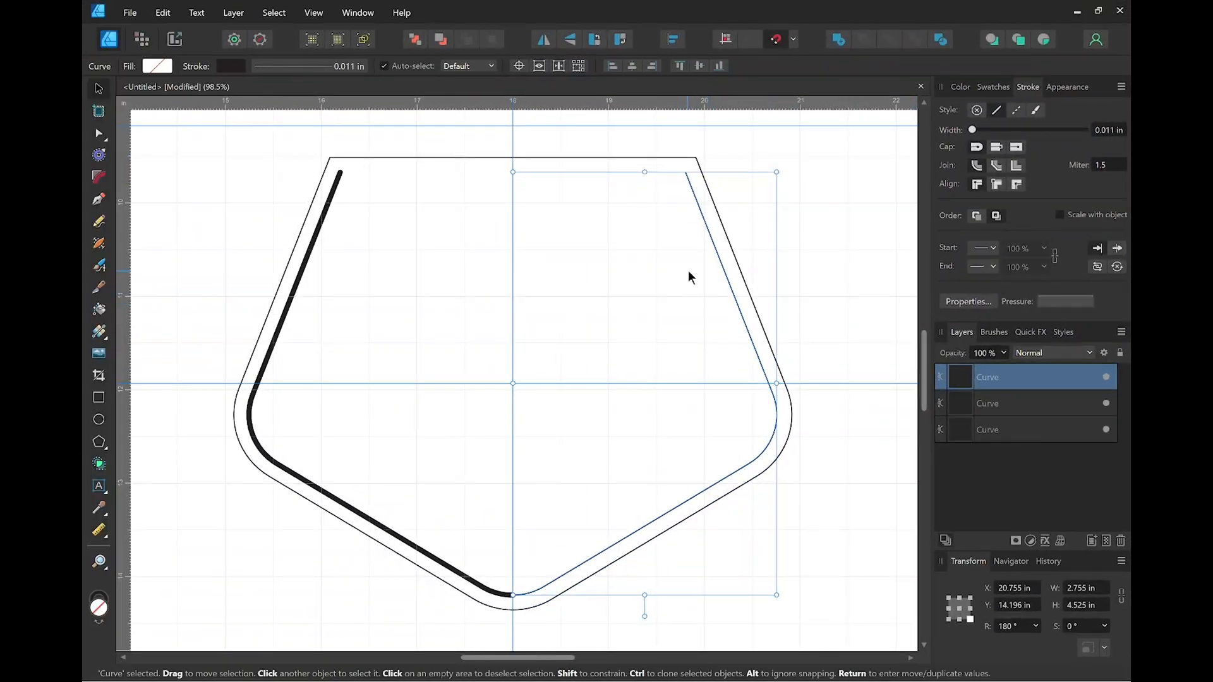
pyautogui.click(467, 354)
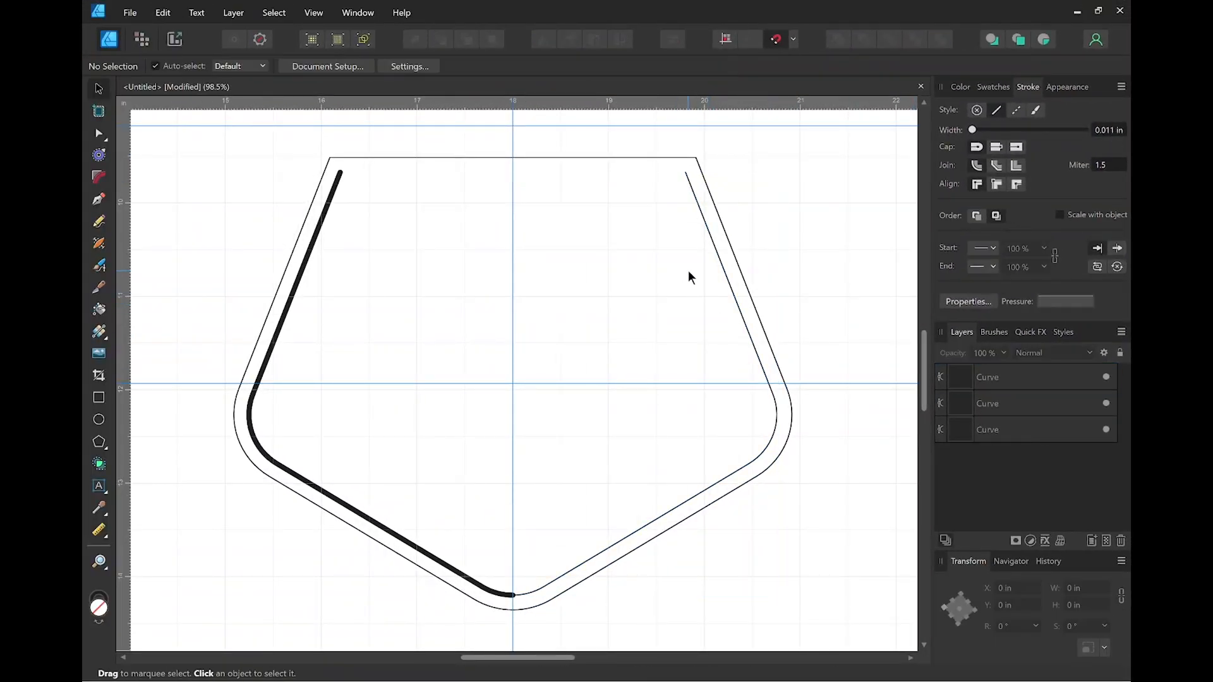
# Apply a dashed stroke with a 0, 4 dash and gap pattern to the inner outline's left half.
pyautogui.click(308, 262)
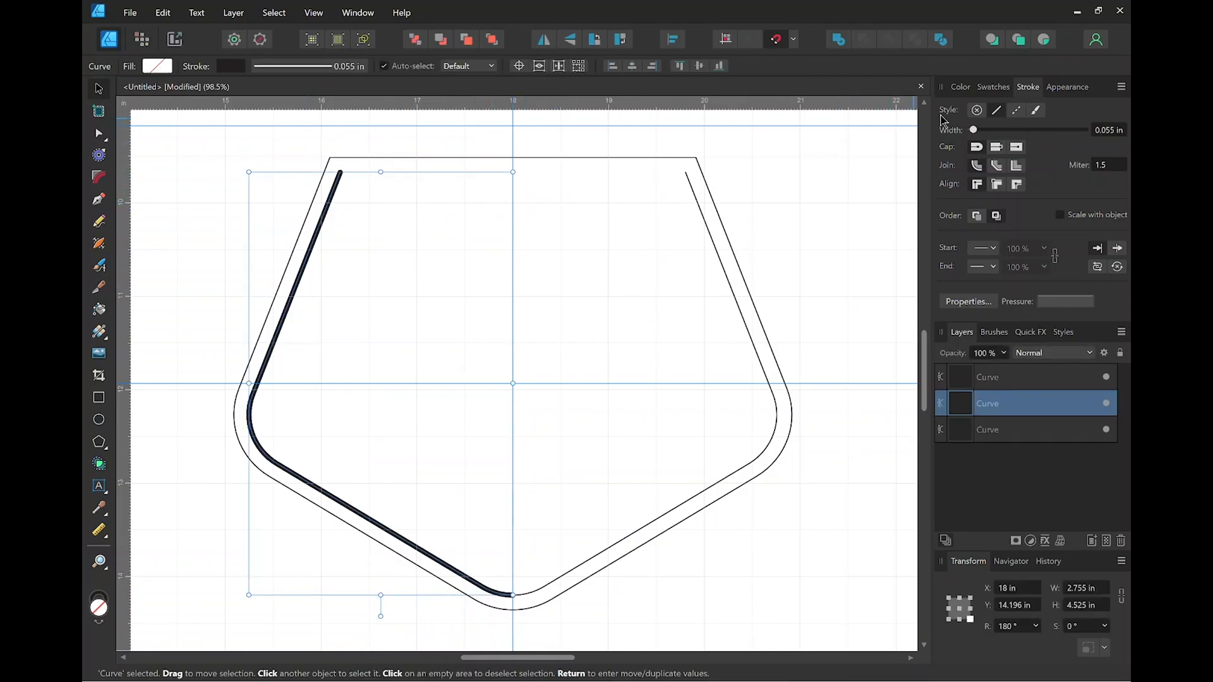
pyautogui.click(1016, 111)
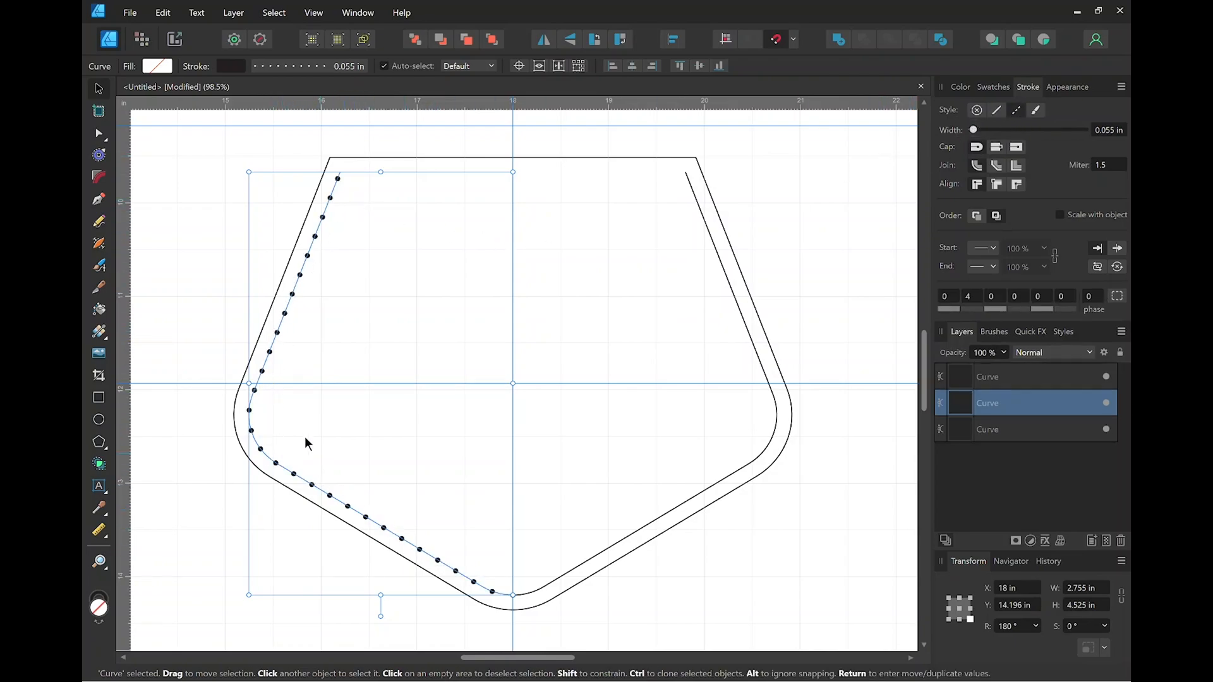
pyautogui.moveTo(804, 409); pyautogui.dragTo(812, 406)
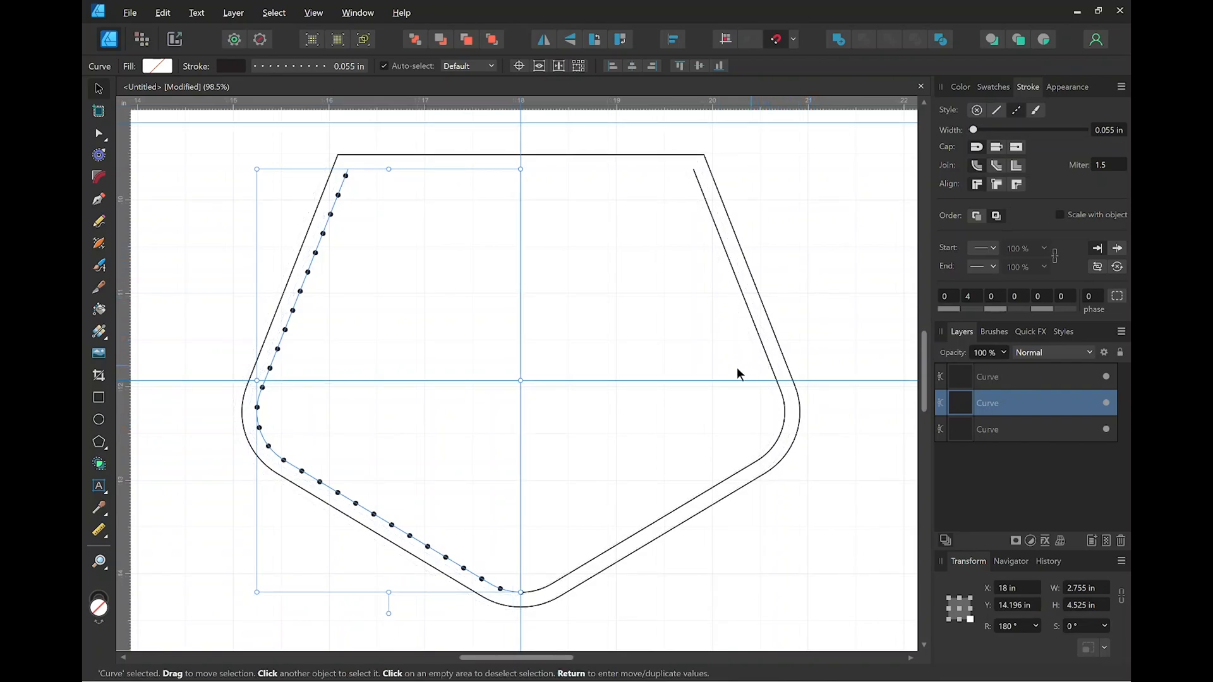
pyautogui.click(199, 267)
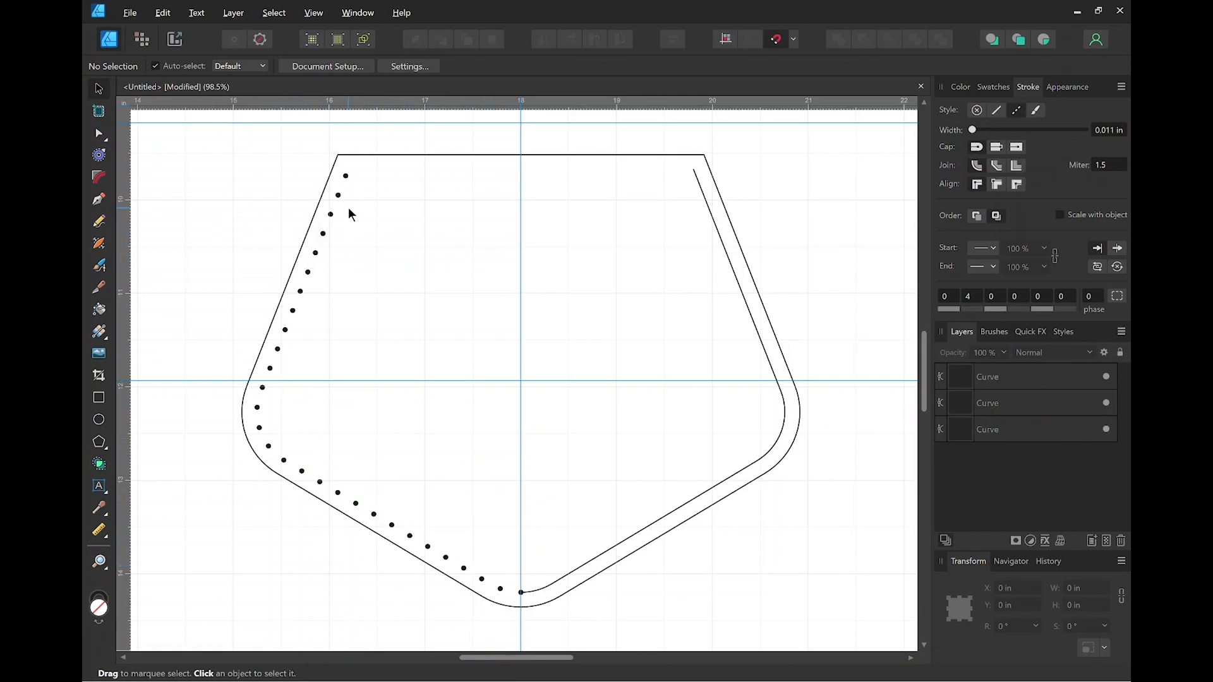
# Place a horizontally flipped duplicate of the dotted left half directly over the inner outline's right half.
pyautogui.click(318, 260)
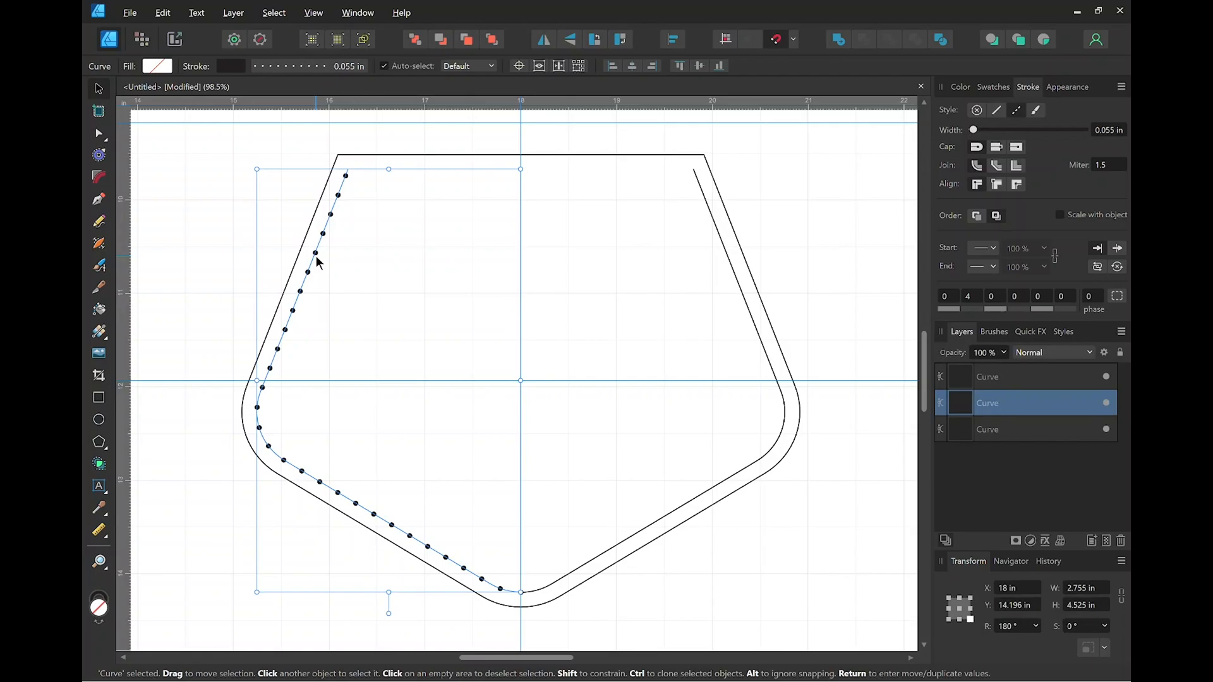
pyautogui.hotkey('ctrl', 'j')
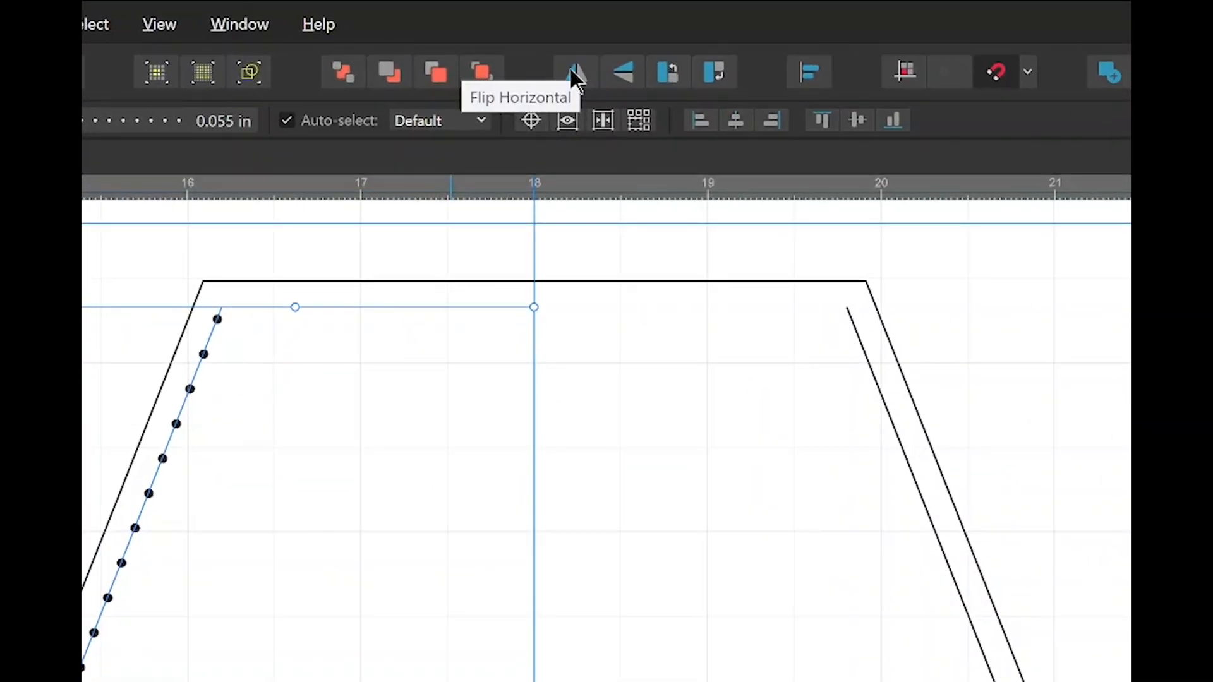
pyautogui.click(571, 71)
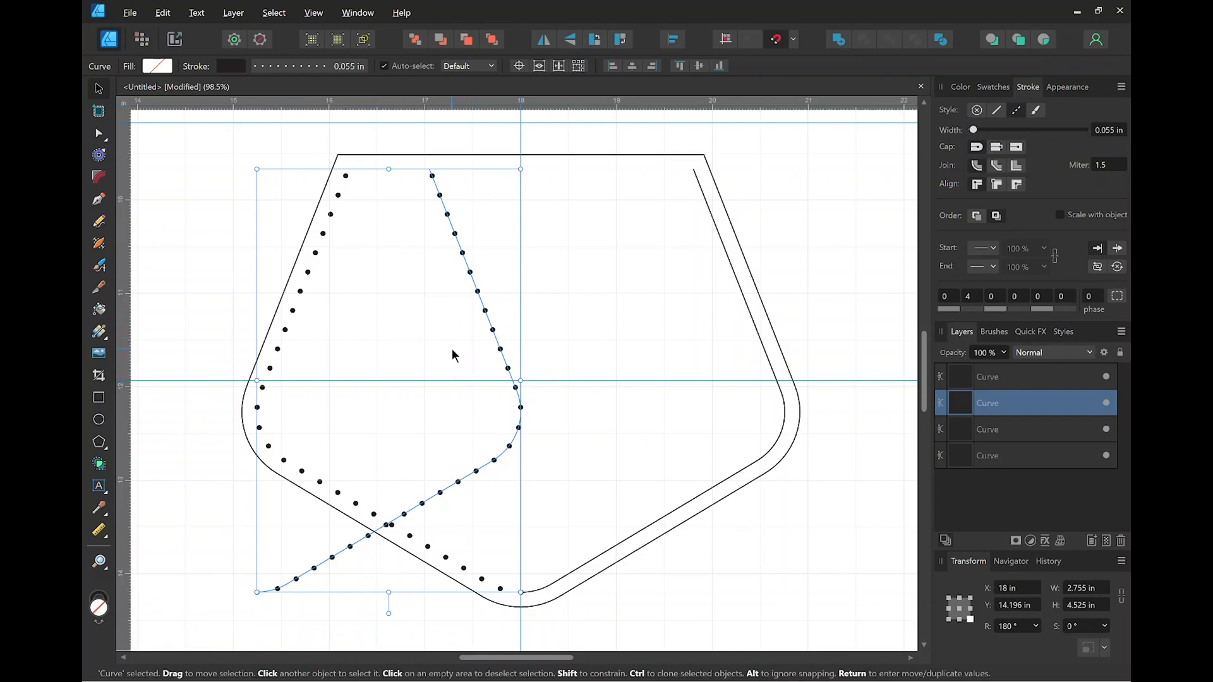
pyautogui.press('shift')
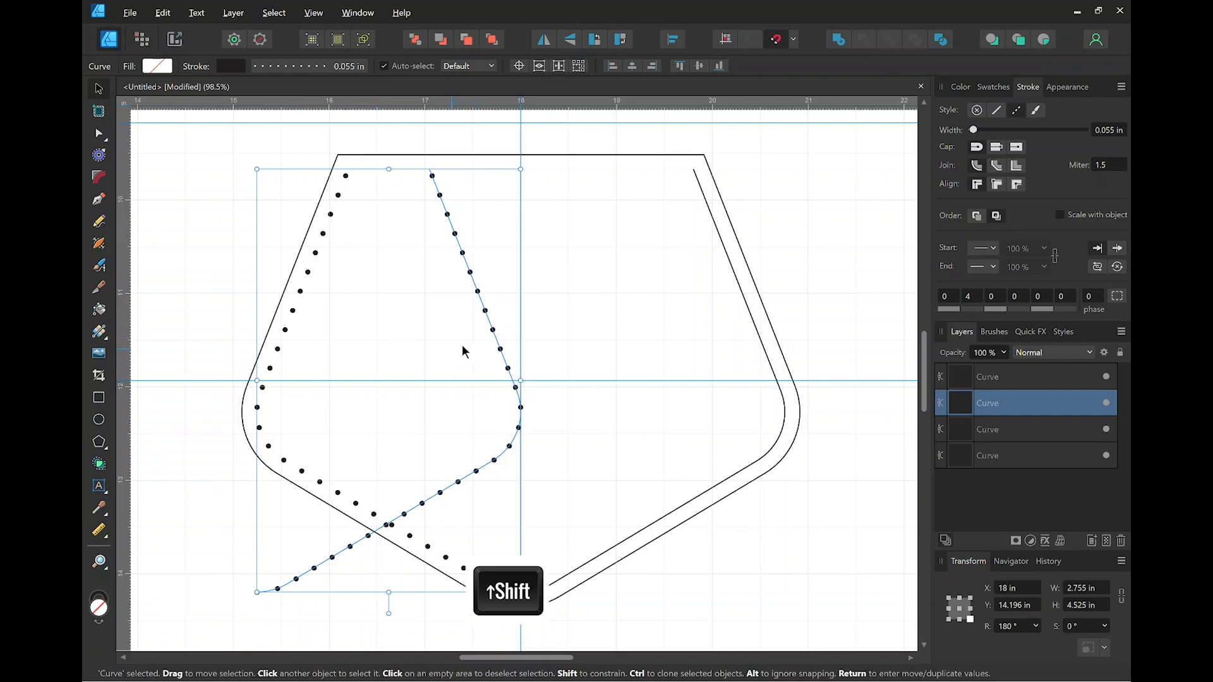
pyautogui.moveTo(503, 351); pyautogui.dragTo(762, 361)
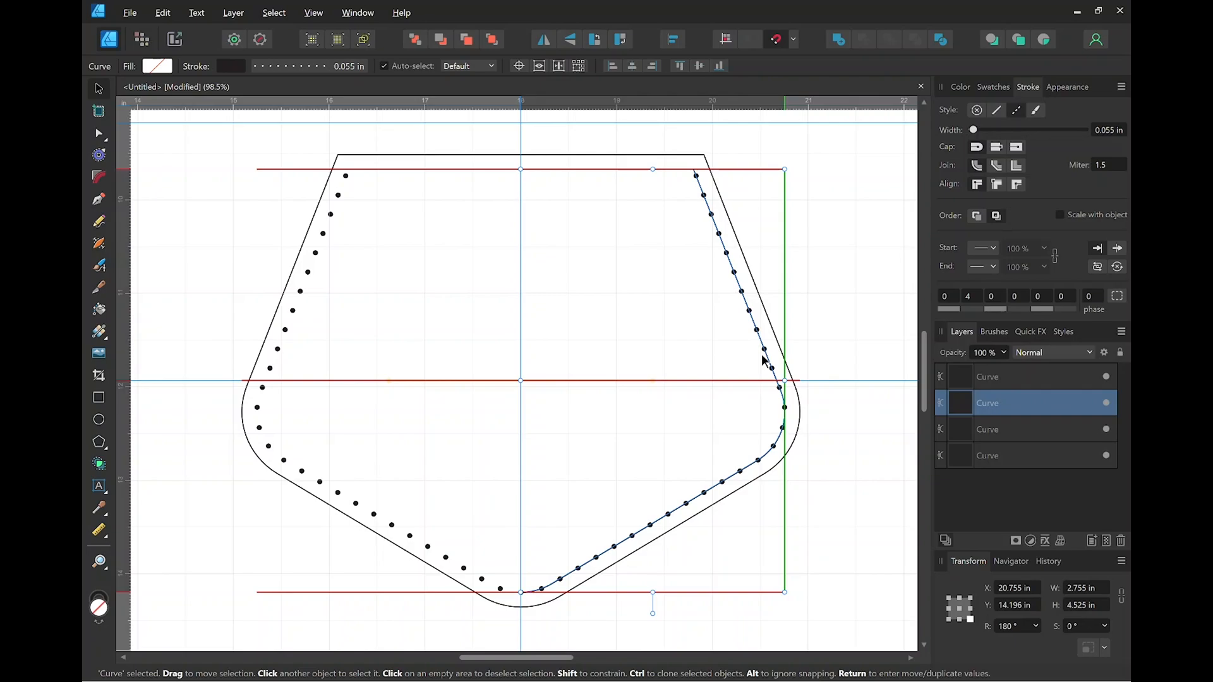
pyautogui.moveTo(764, 361); pyautogui.dragTo(764, 361)
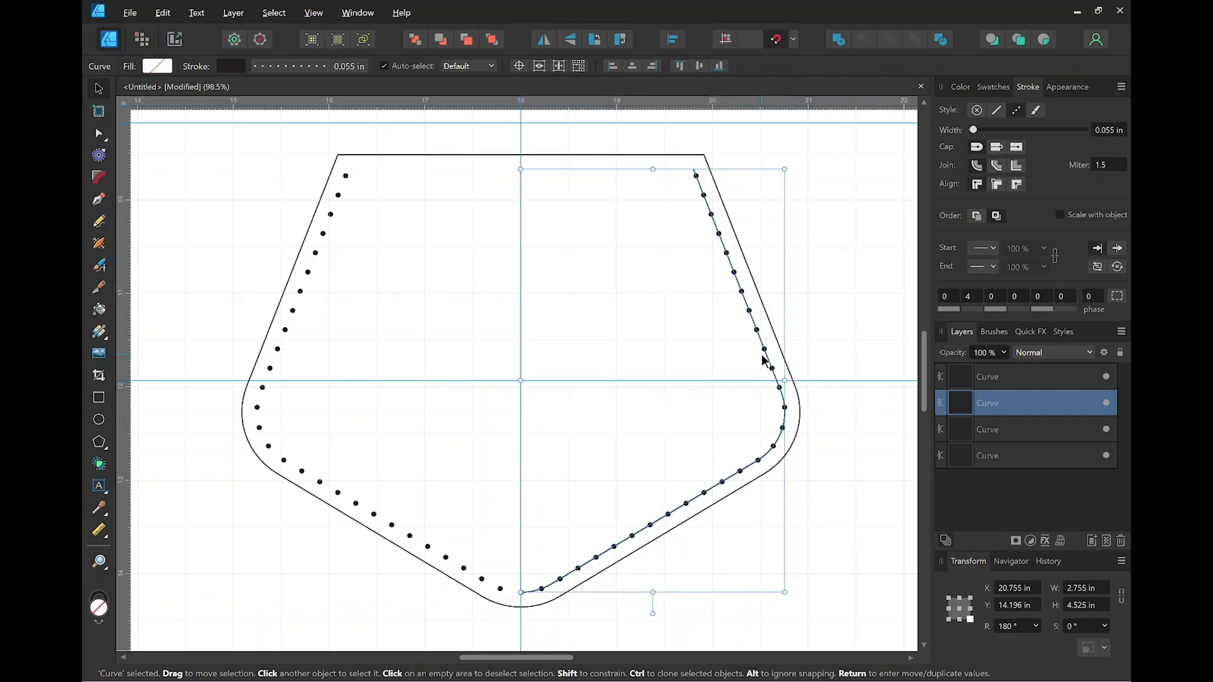
# Hide the original solid right-half curve beneath the dotted duplicate.
pyautogui.click(594, 266)
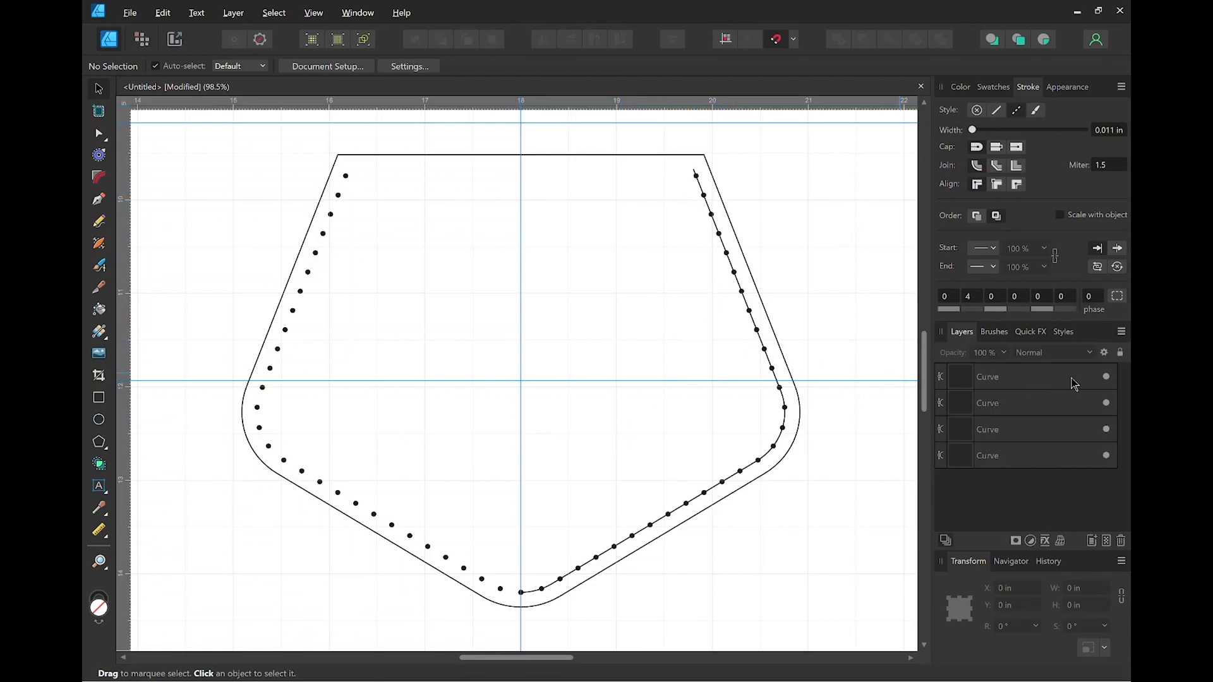
pyautogui.click(1107, 404)
pyautogui.click(1107, 404)
pyautogui.click(1107, 377)
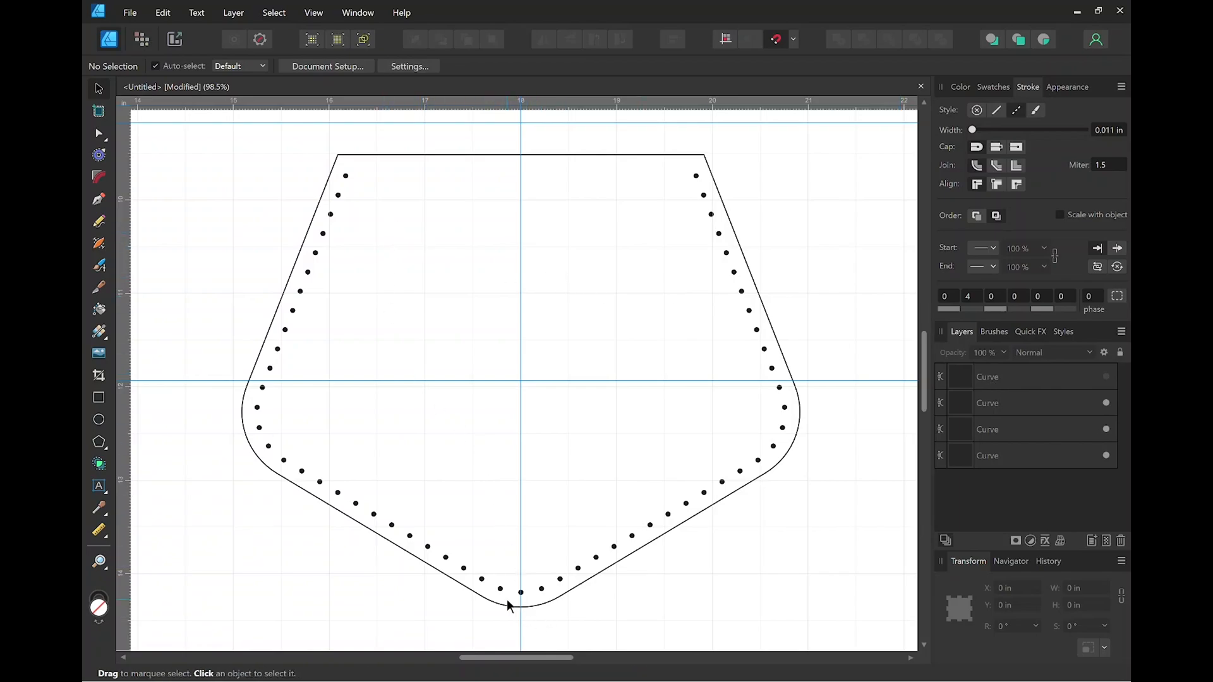
# Examine how the two dotted halves meet at the pentagon's lowest point and compare the holes on both sides.
pyautogui.scroll(10, 507, 602)
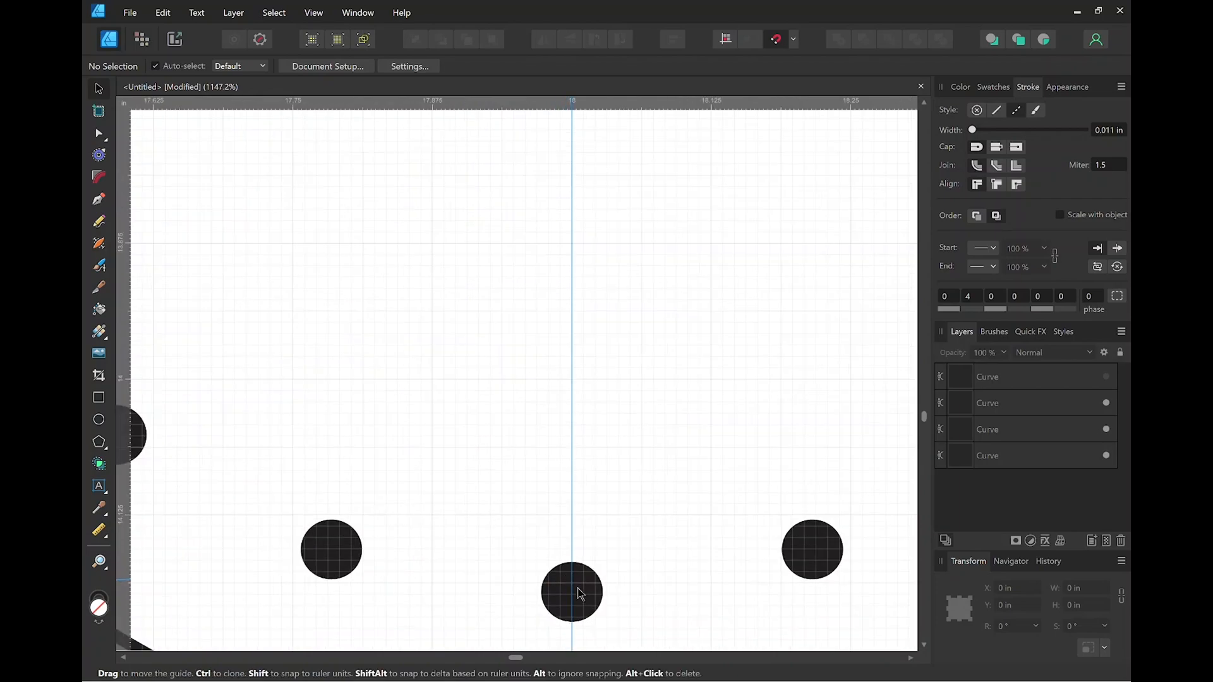
pyautogui.press('space')
pyautogui.moveTo(647, 458); pyautogui.dragTo(613, 277)
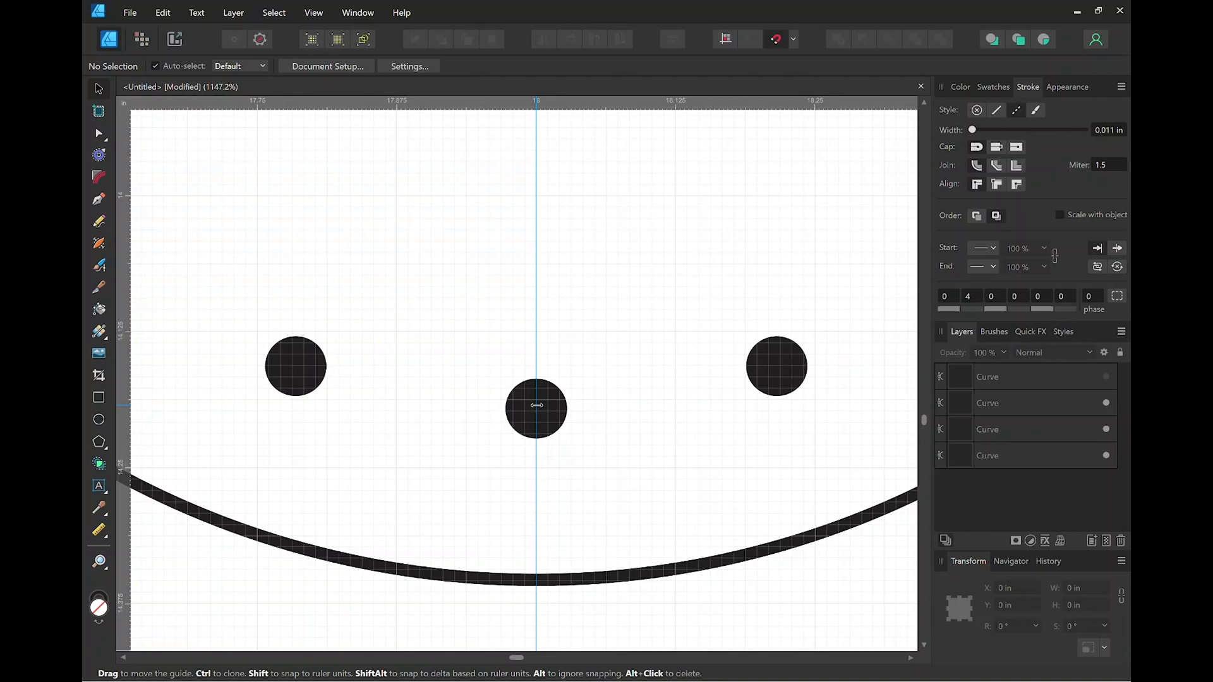
pyautogui.scroll(-4, 524, 293)
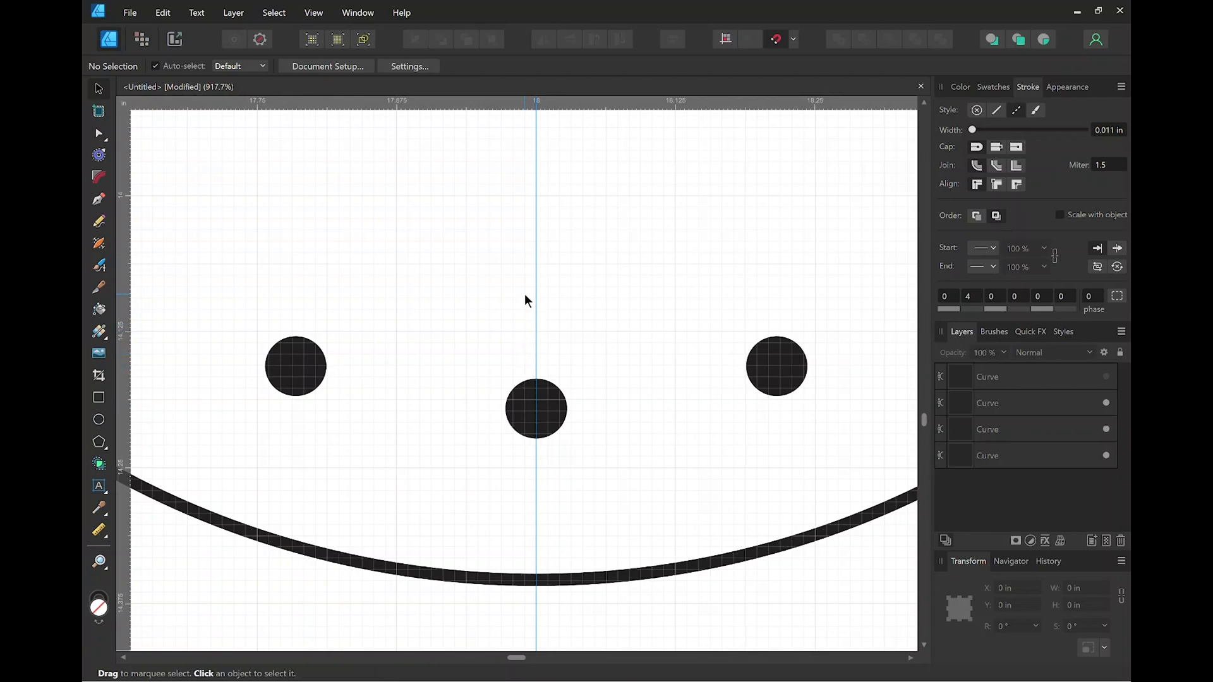
pyautogui.scroll(-4, 520, 281)
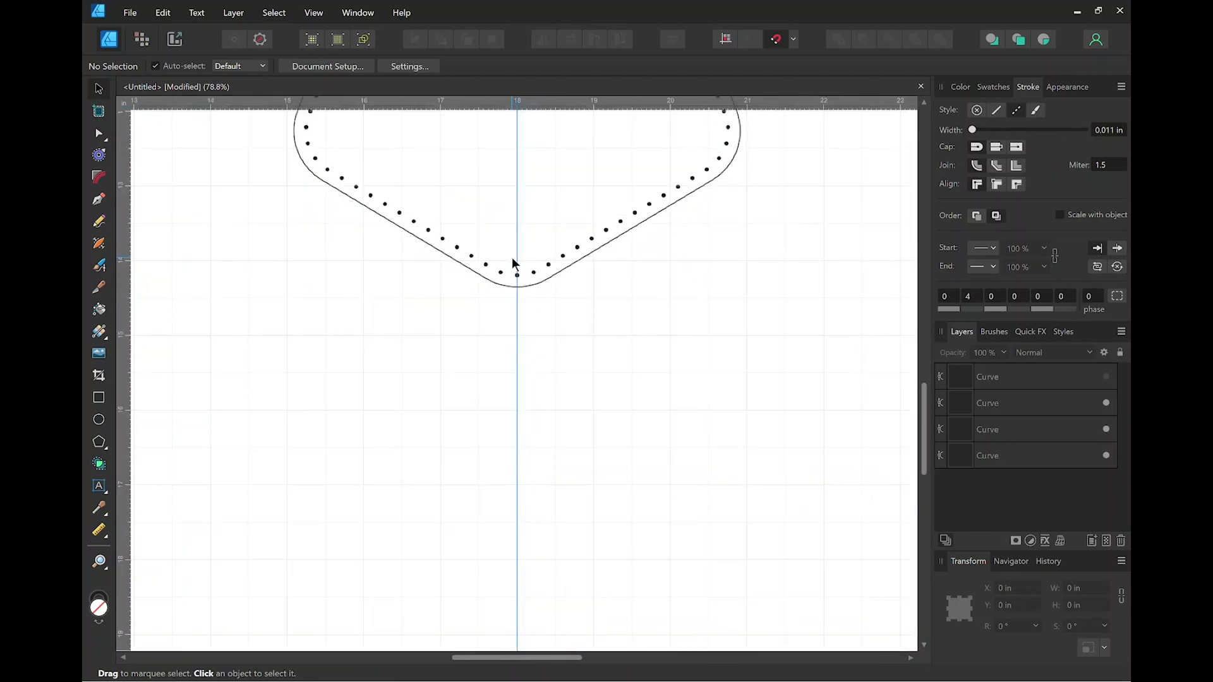
pyautogui.moveTo(547, 217); pyautogui.dragTo(552, 474)
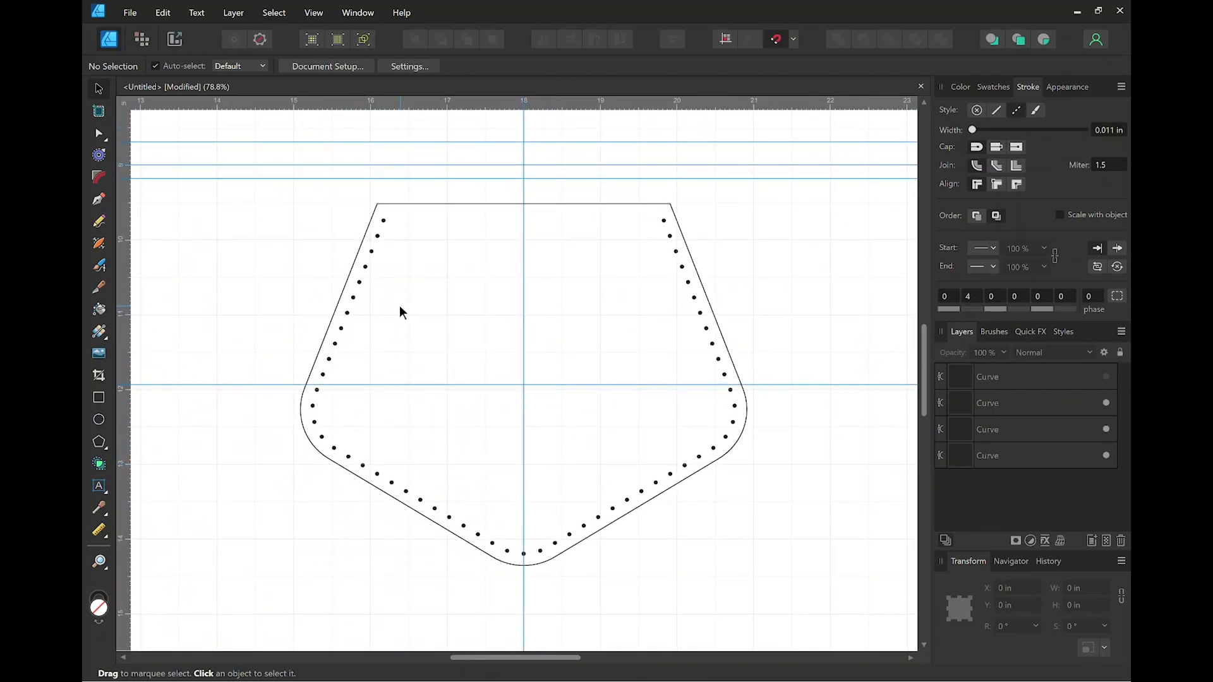
pyautogui.click(679, 272)
# Remove the five unneeded horizontal guides above the pentagon, keeping the horizontal and vertical guides that cross it.
pyautogui.scroll(-8, 476, 294)
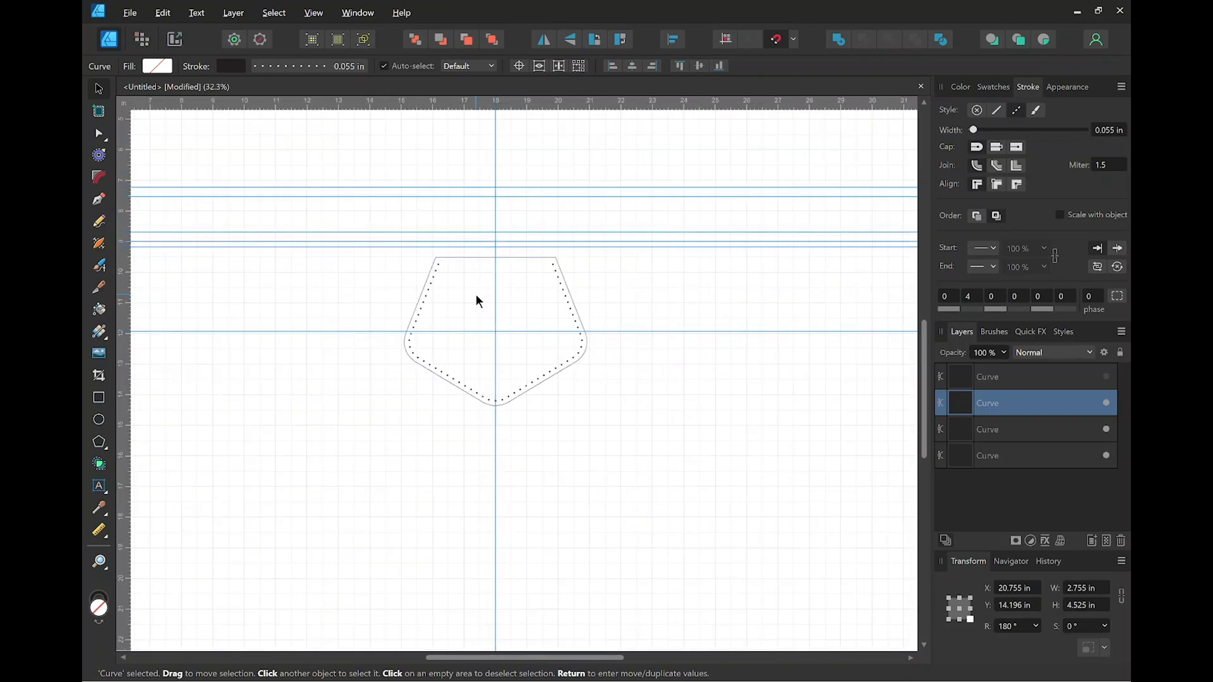
pyautogui.scroll(3, 498, 258)
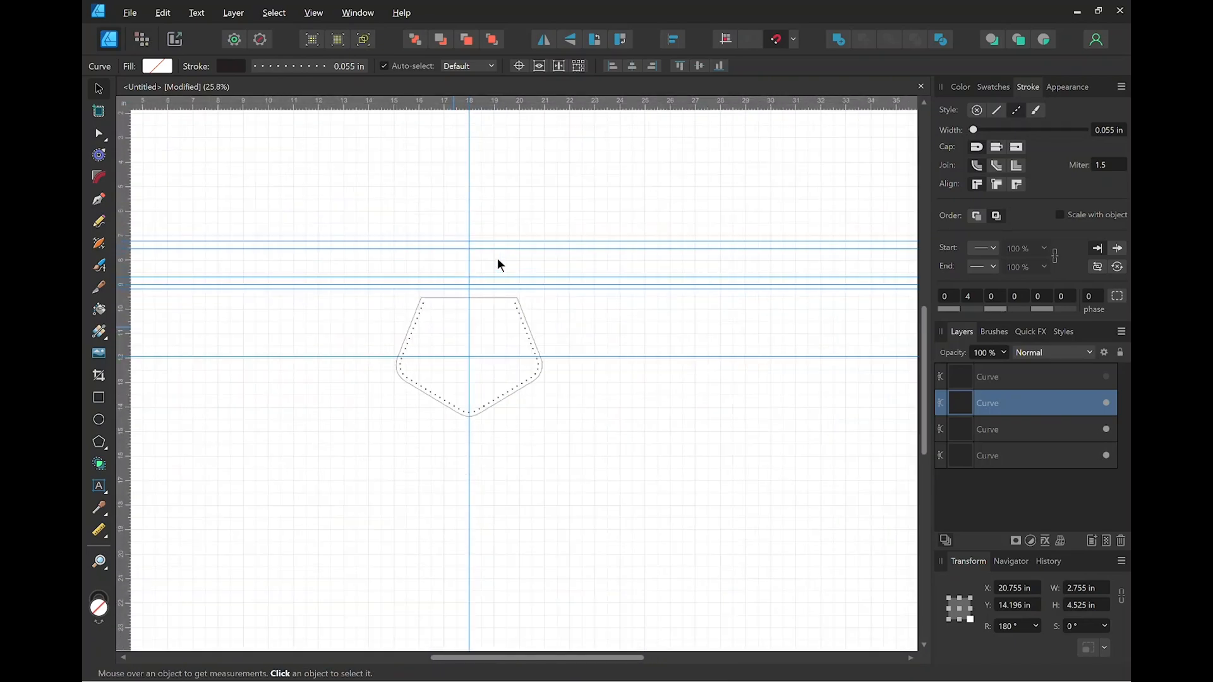
pyautogui.moveTo(428, 242); pyautogui.dragTo(425, 102)
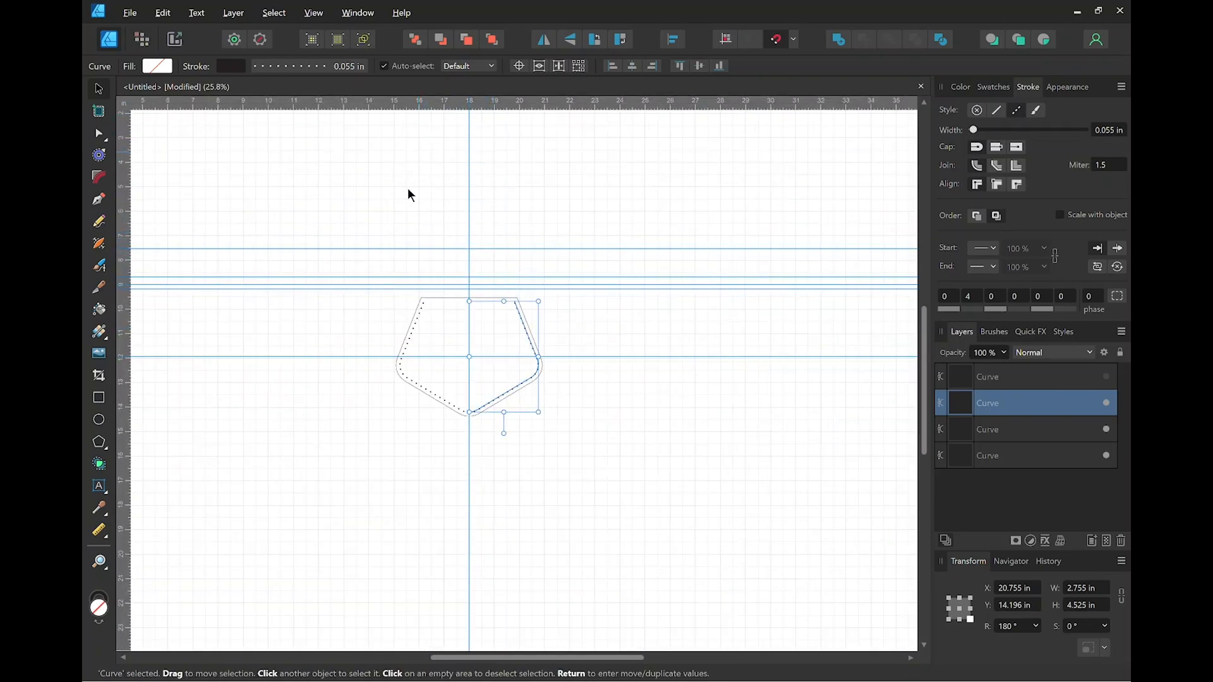
pyautogui.moveTo(393, 247); pyautogui.dragTo(395, 38)
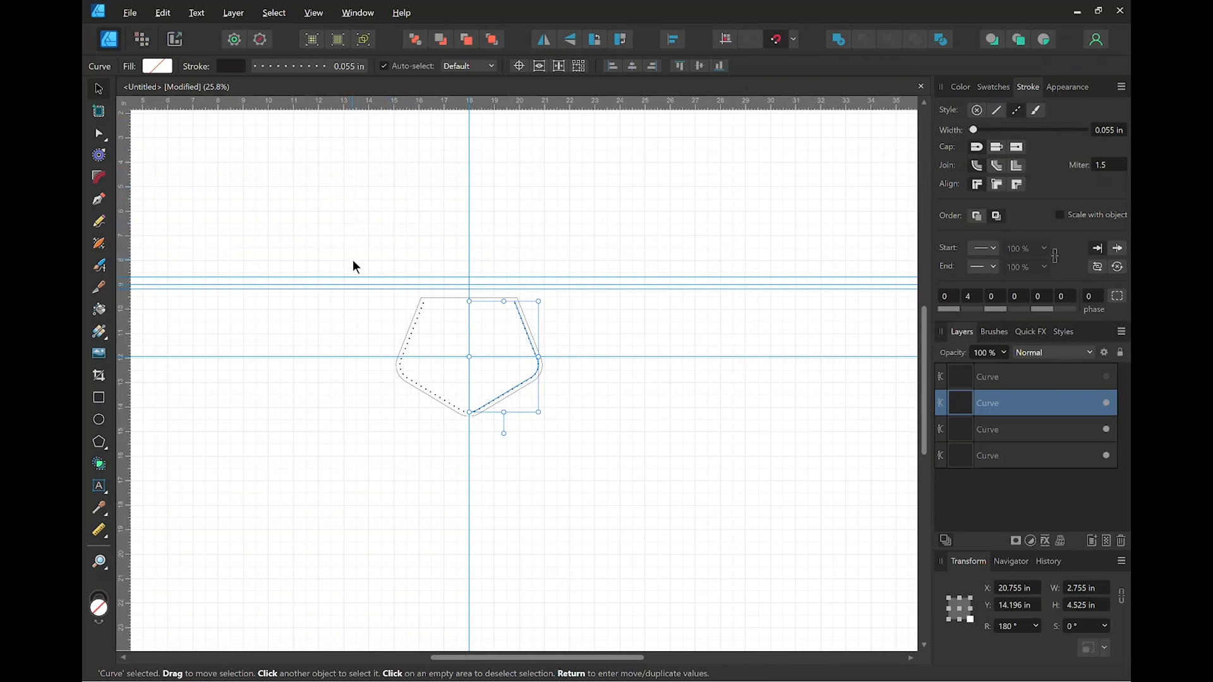
pyautogui.moveTo(355, 276); pyautogui.dragTo(357, 95)
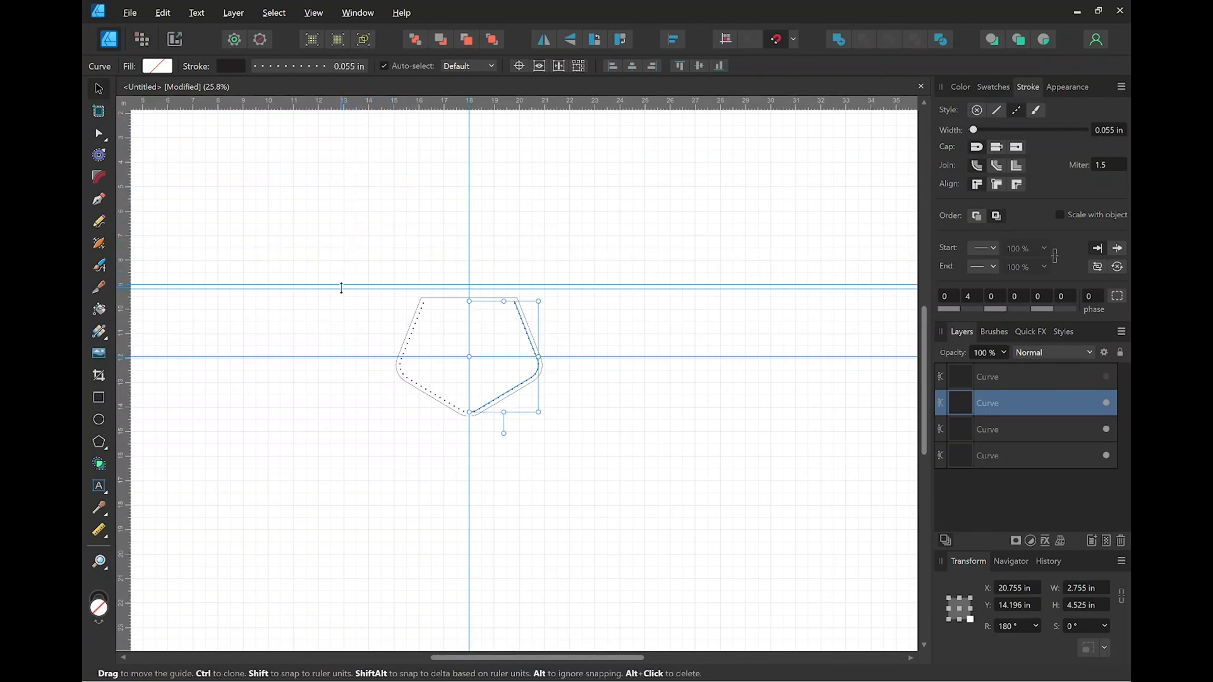
pyautogui.moveTo(343, 284); pyautogui.dragTo(357, 98)
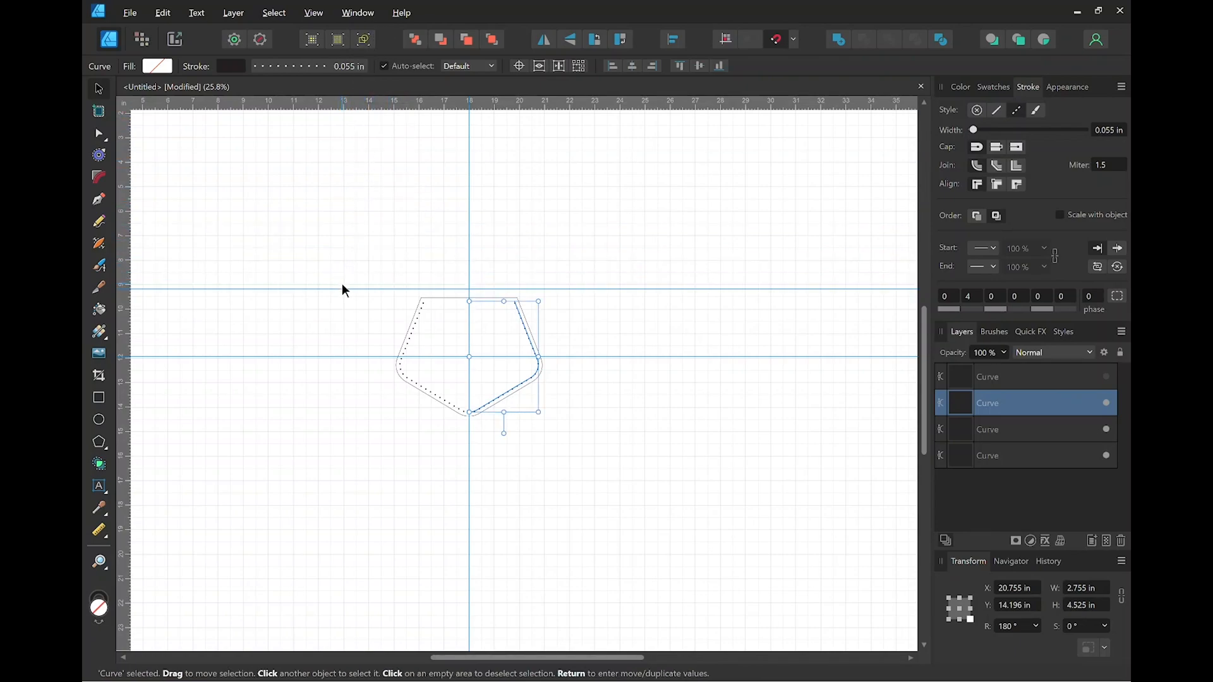
pyautogui.moveTo(342, 288); pyautogui.dragTo(380, 114)
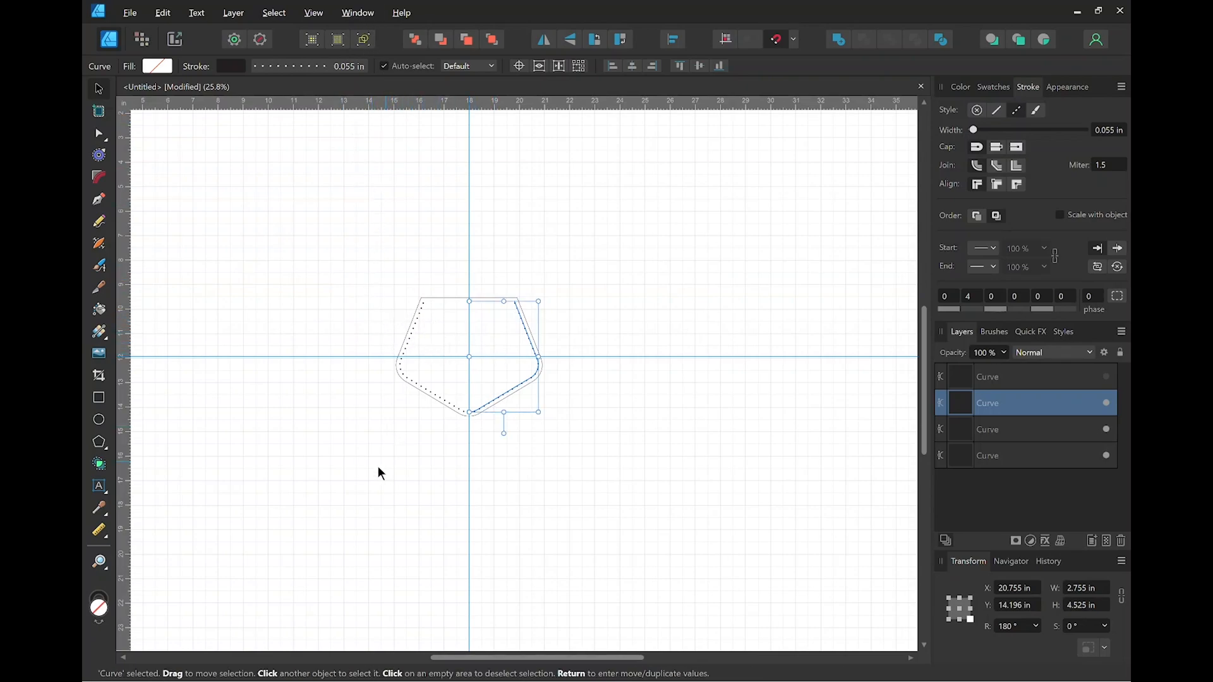
# Duplicate the pentagon's solid outer outline and move the copy straight left along the horizontal guide to X 9.694 in.
pyautogui.moveTo(373, 448); pyautogui.dragTo(487, 476)
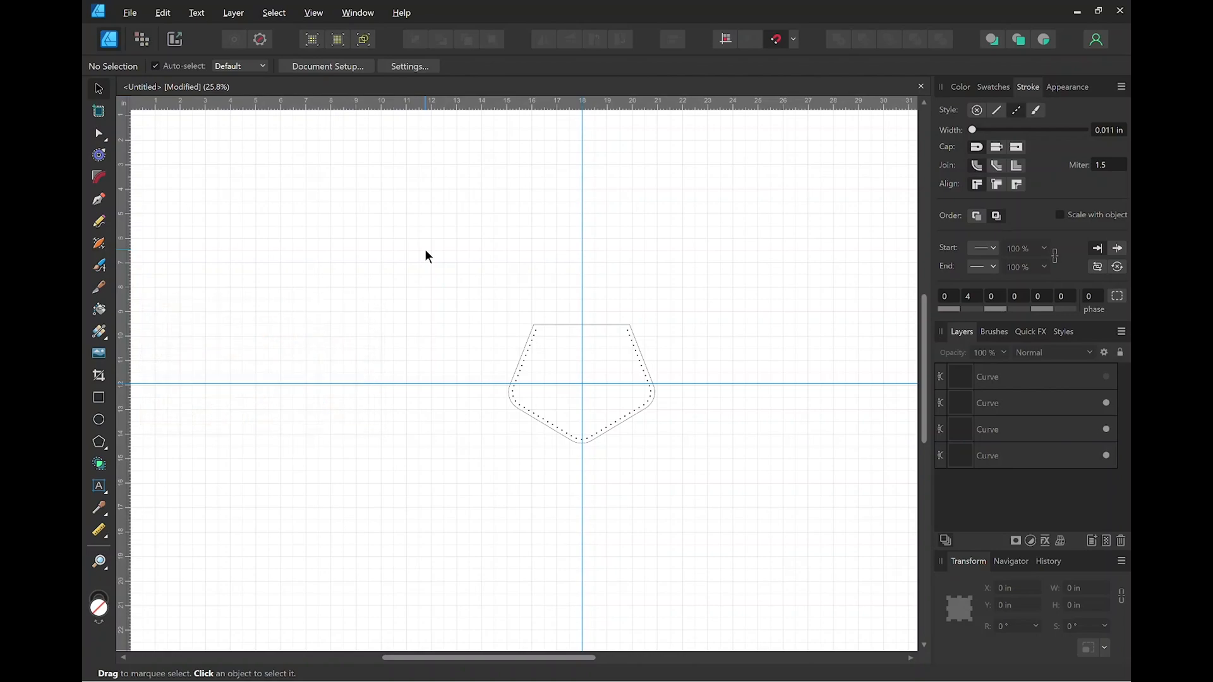
pyautogui.click(562, 326)
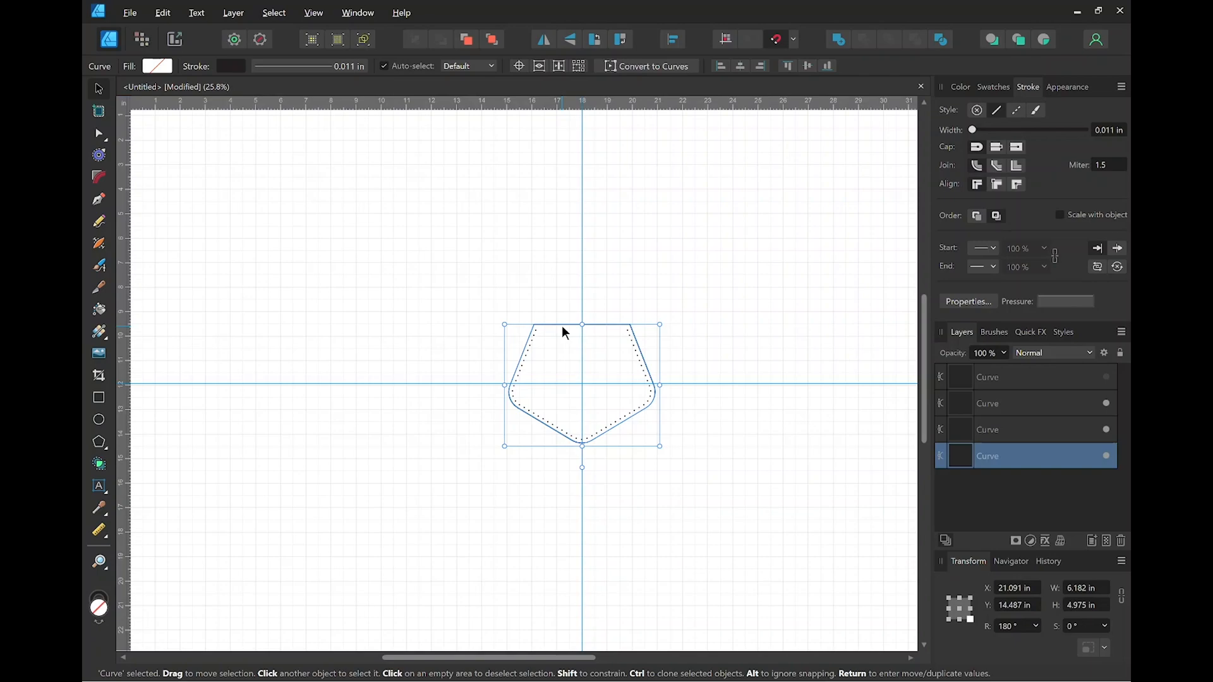
pyautogui.hotkey('ctrl', 'j')
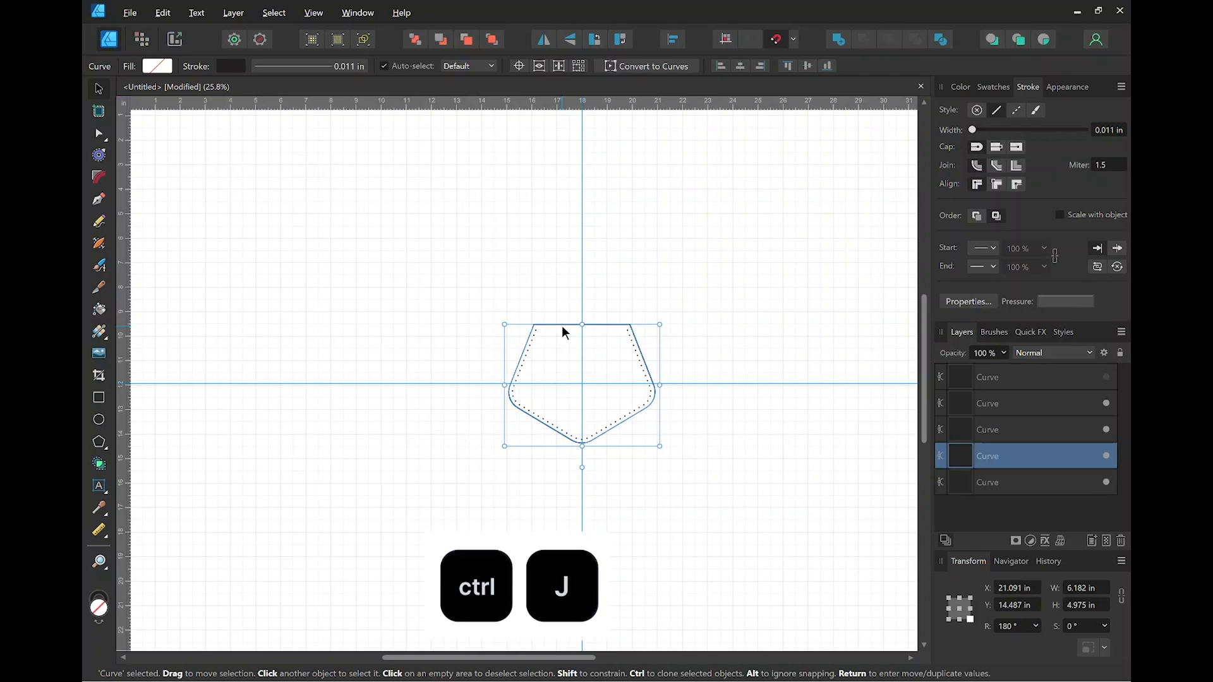
pyautogui.press('shift')
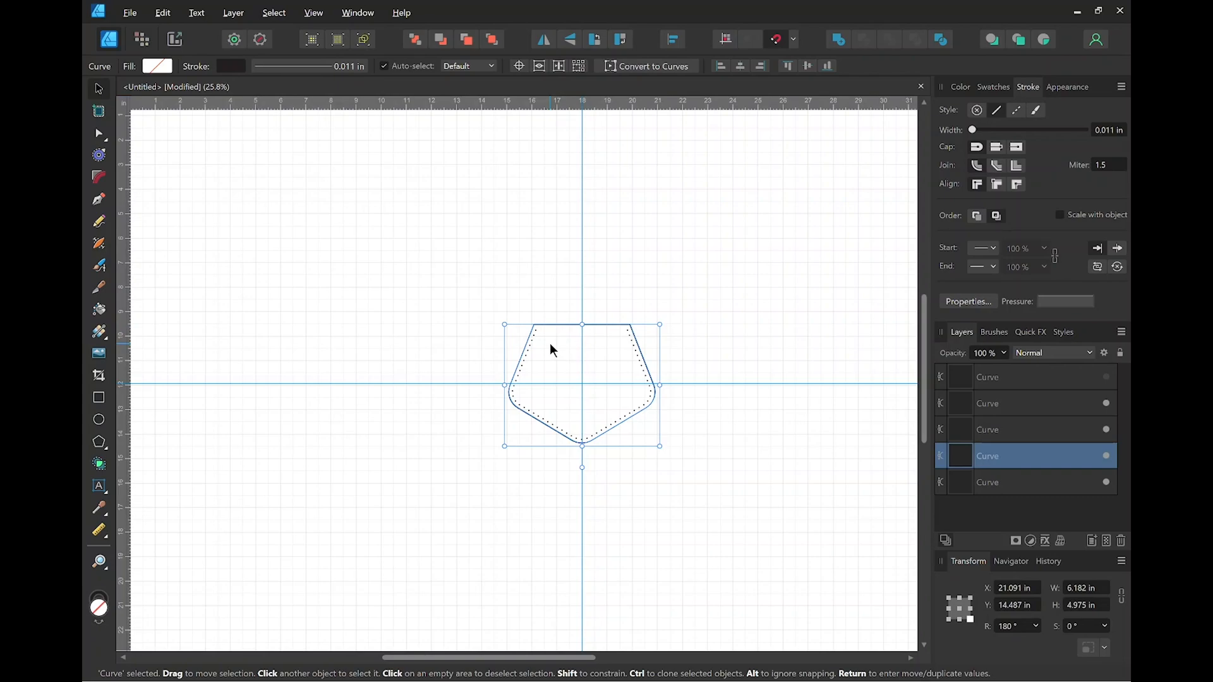
pyautogui.moveTo(550, 345); pyautogui.dragTo(264, 335)
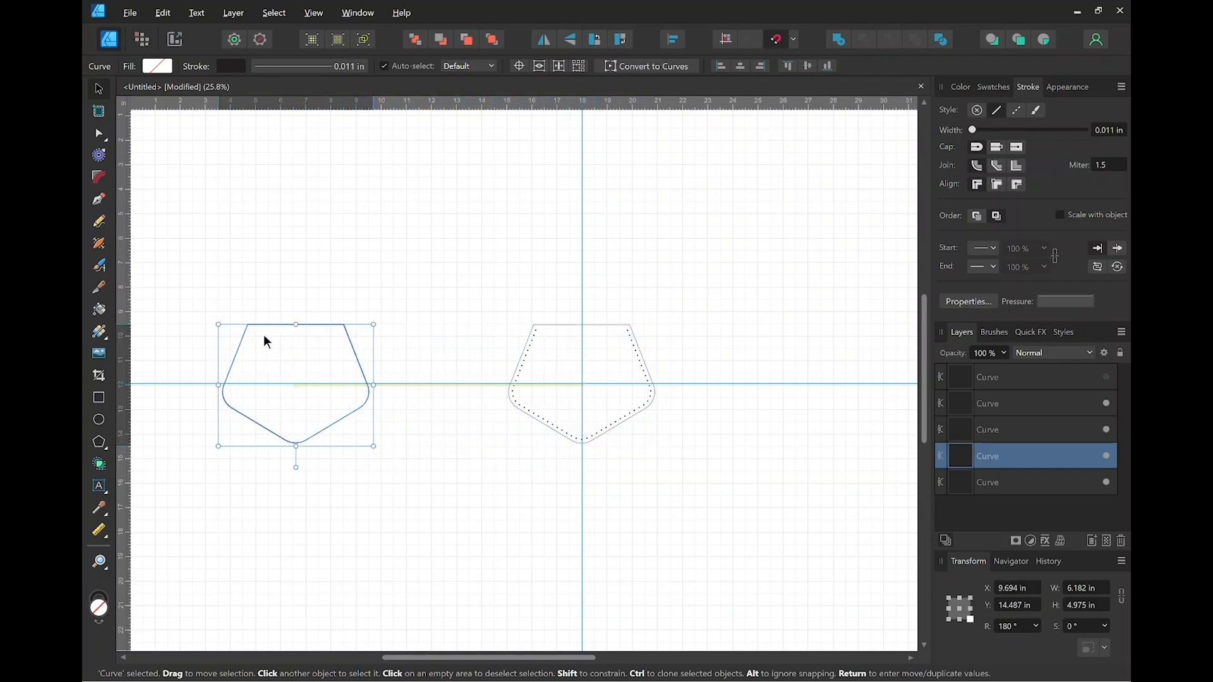
pyautogui.click(369, 267)
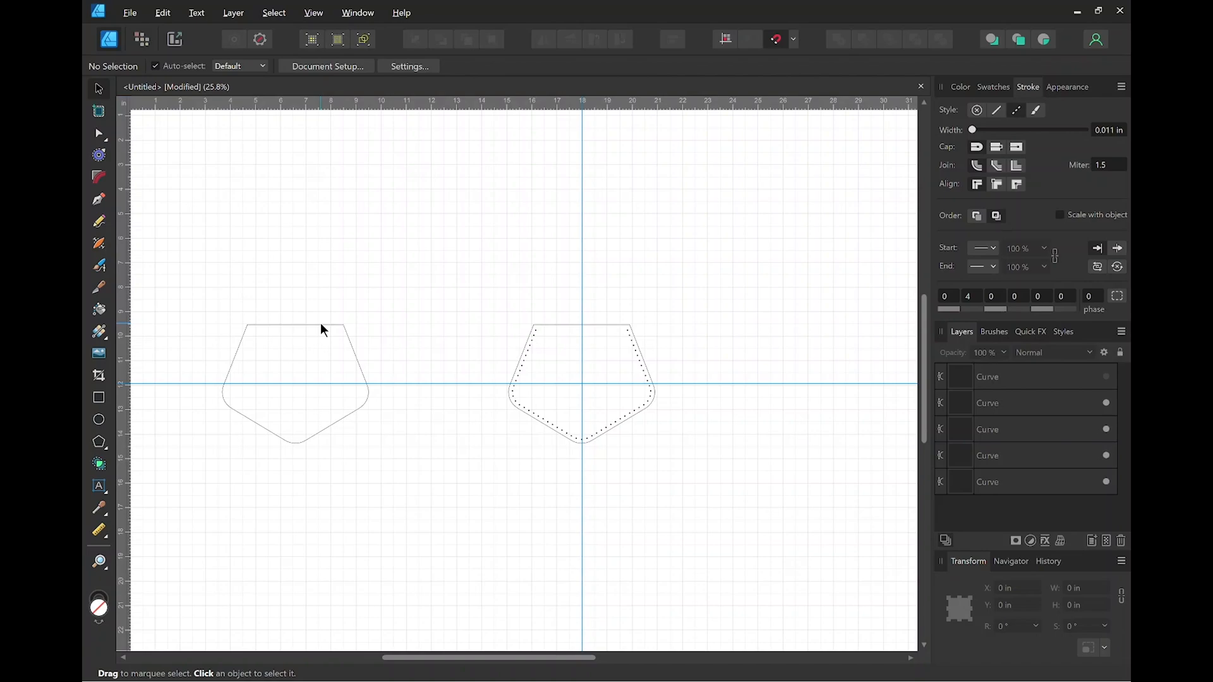
# Duplicate the copied pentagon outline in place and flip the new duplicate vertically.
pyautogui.click(352, 351)
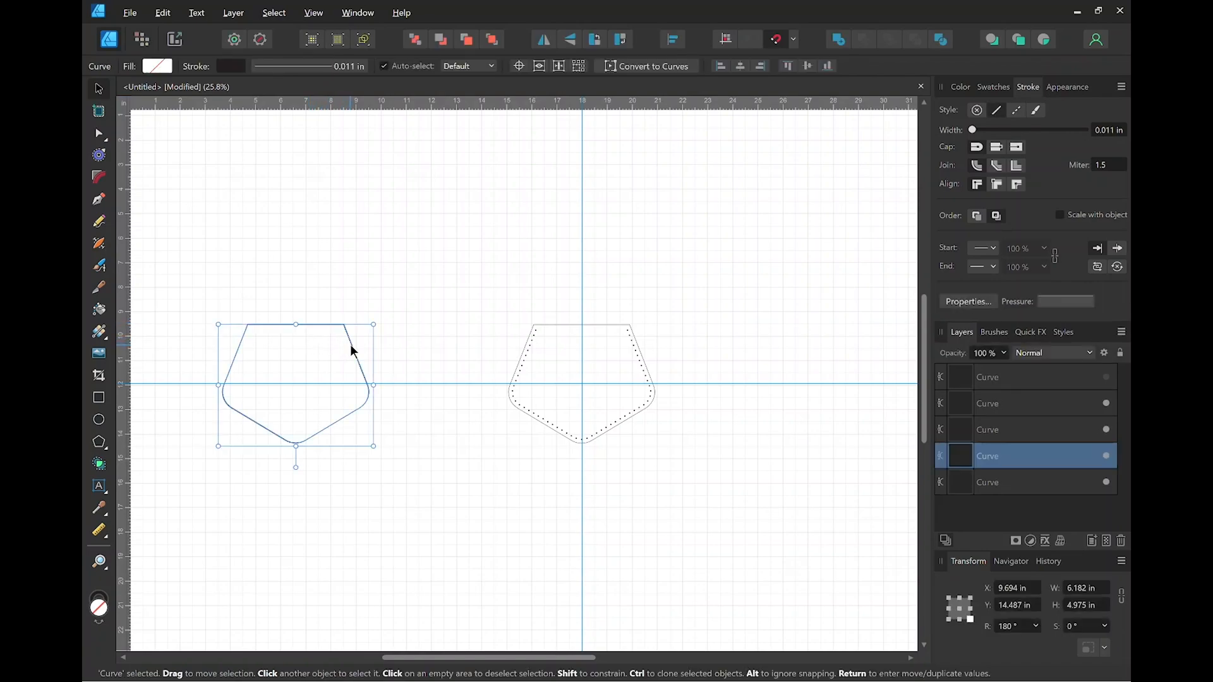
pyautogui.hotkey('ctrl', 'j')
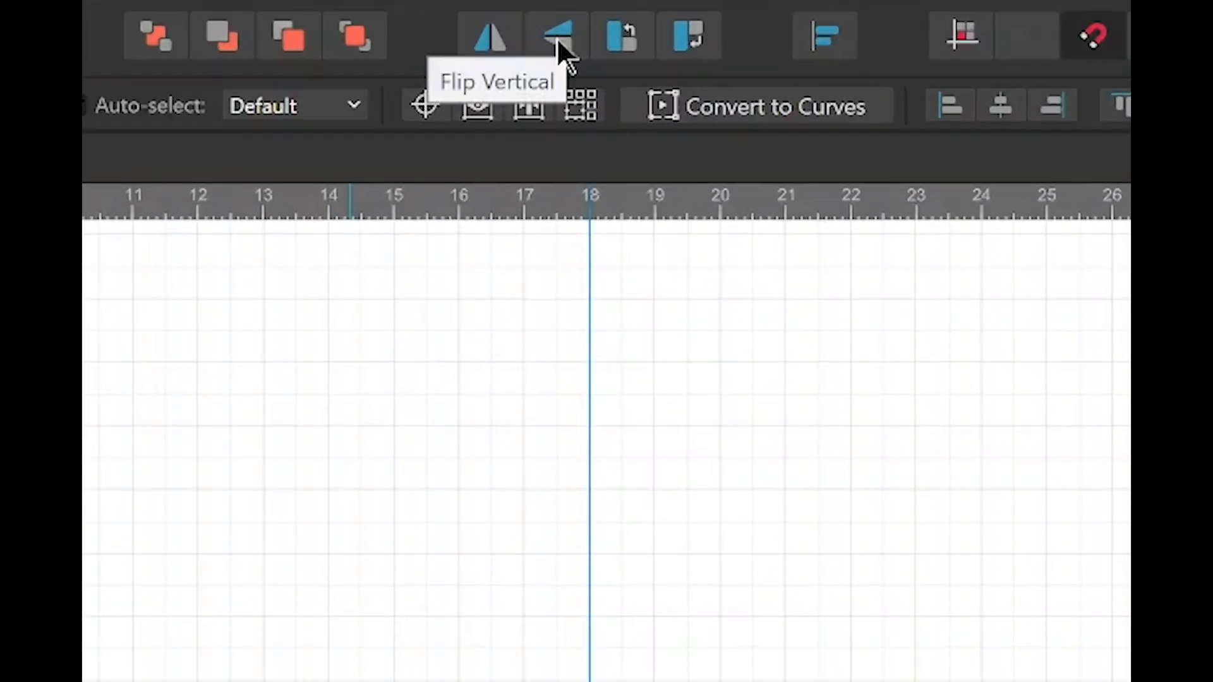
pyautogui.click(566, 40)
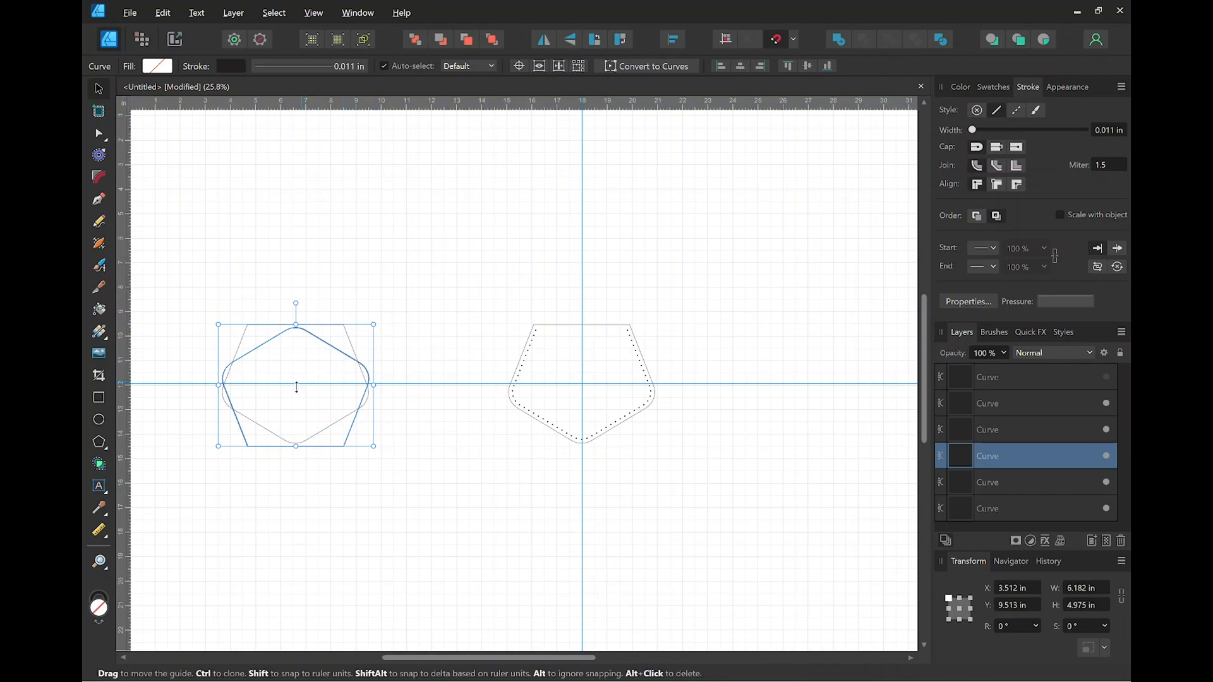
pyautogui.scroll(3, 290, 390)
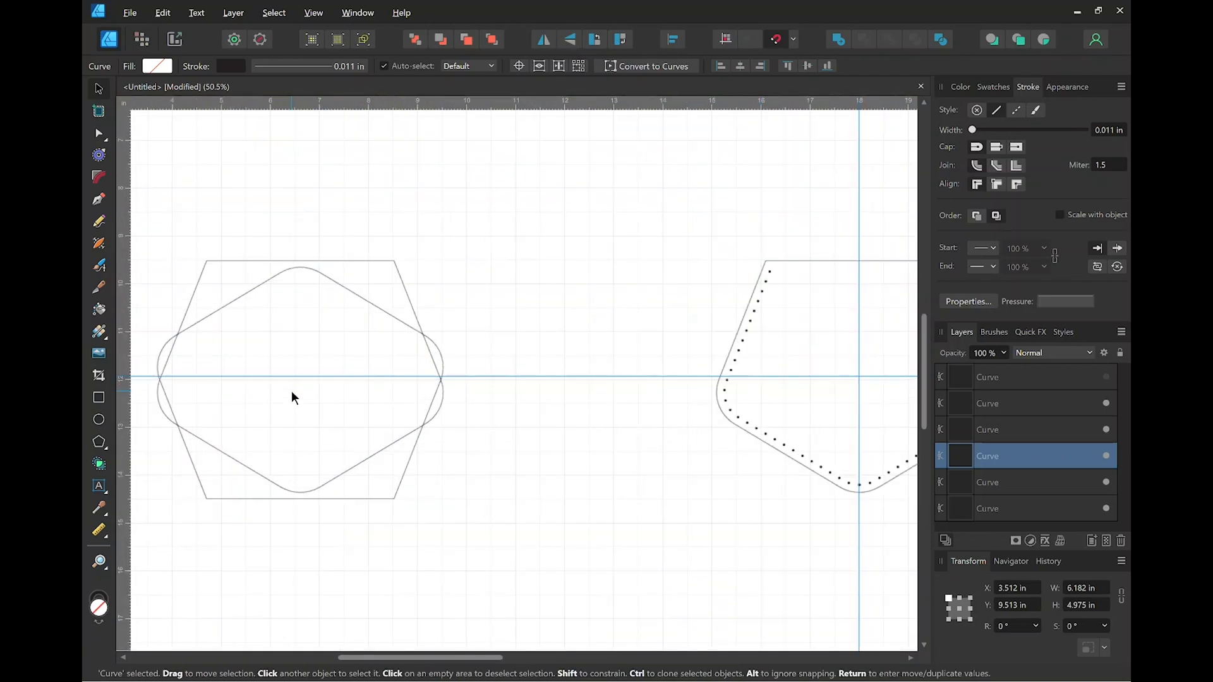
pyautogui.moveTo(290, 391); pyautogui.dragTo(542, 487)
pyautogui.click(378, 377)
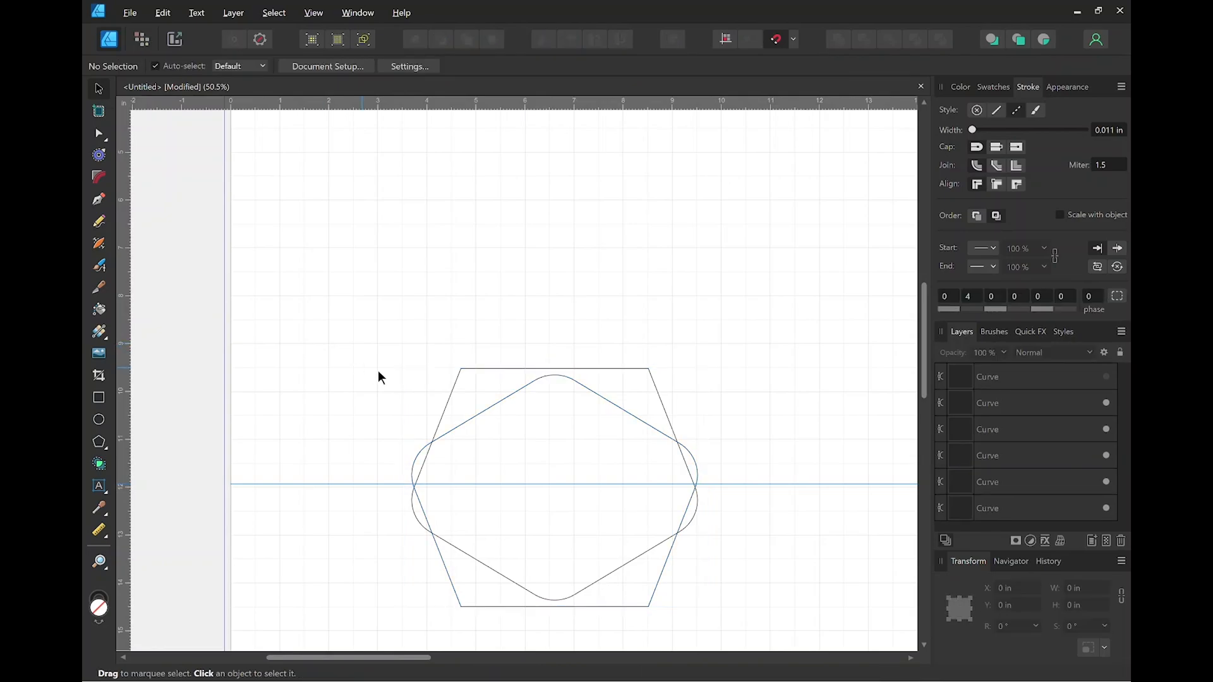
# Try to move the flipped outline up freehand without constraining its direction, and undo the move.
pyautogui.click(498, 410)
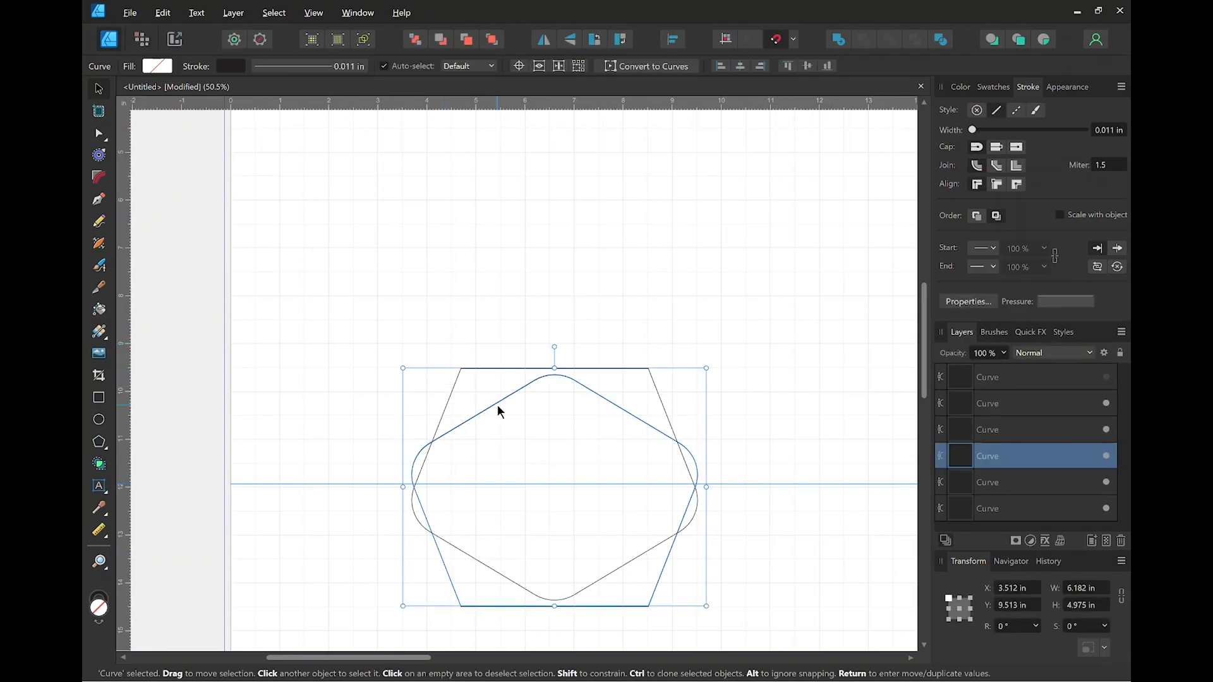
pyautogui.press('shift')
pyautogui.moveTo(499, 417); pyautogui.dragTo(529, 203)
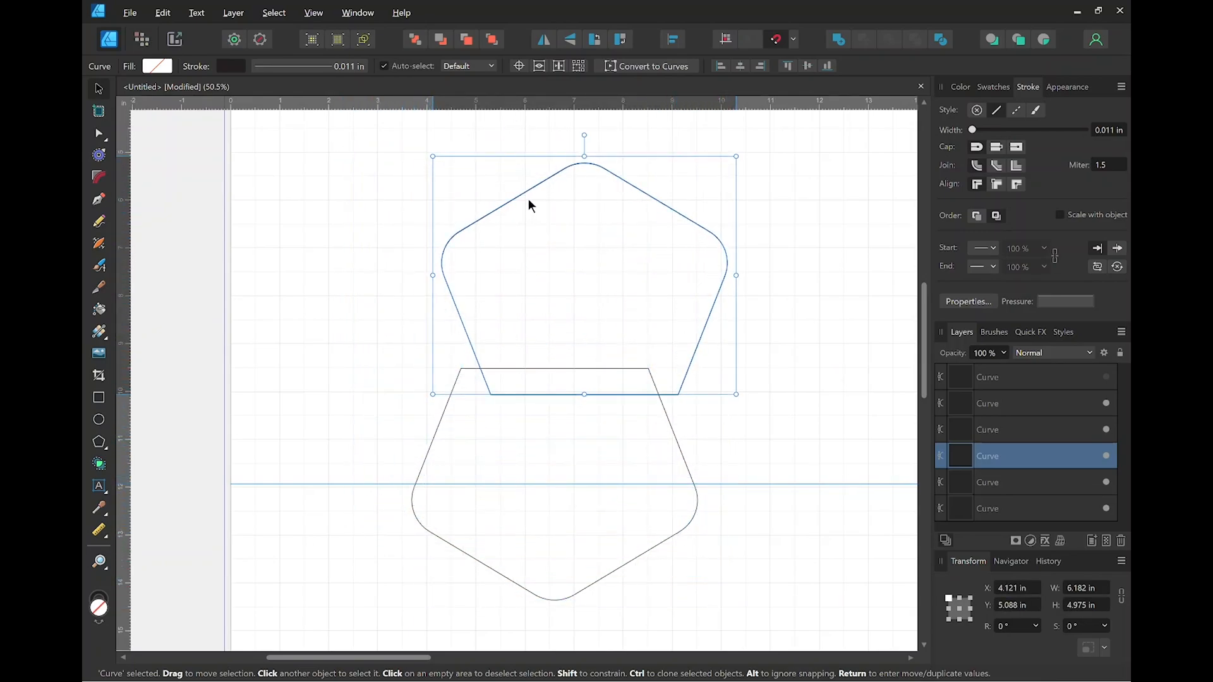
pyautogui.hotkey('ctrl', 'z')
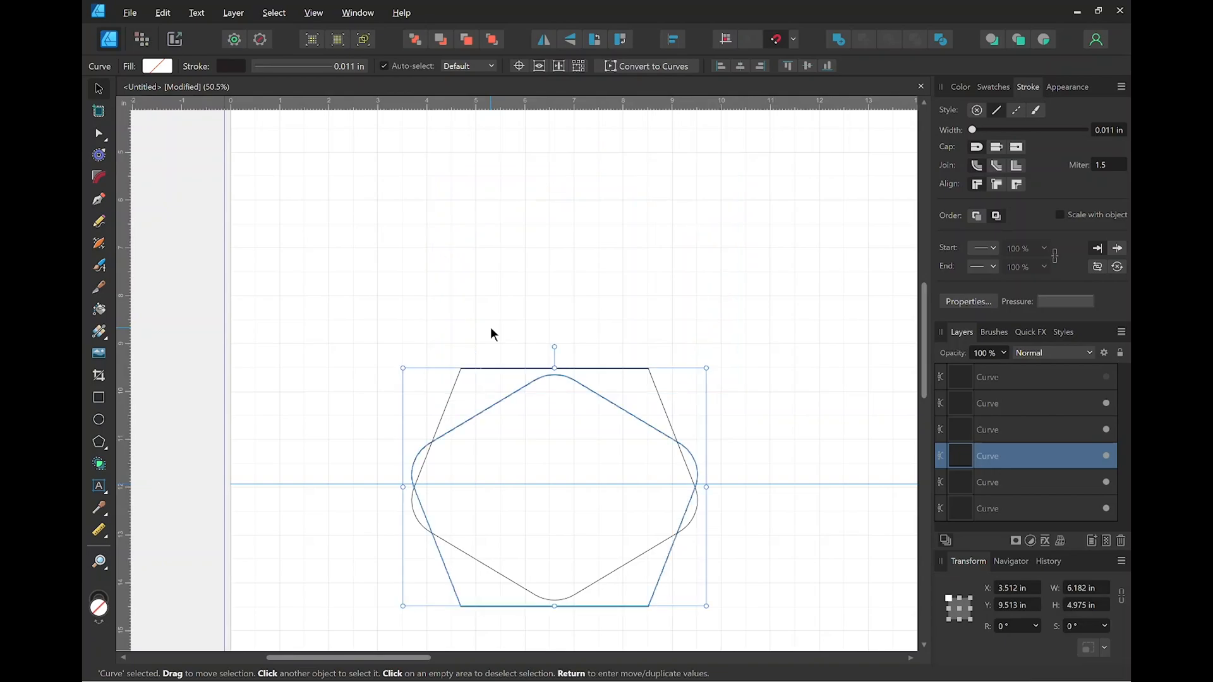
# Move the flipped outline straight up until its flat edge lies exactly on the lower outline's flat edge.
pyautogui.moveTo(544, 440); pyautogui.dragTo(523, 203)
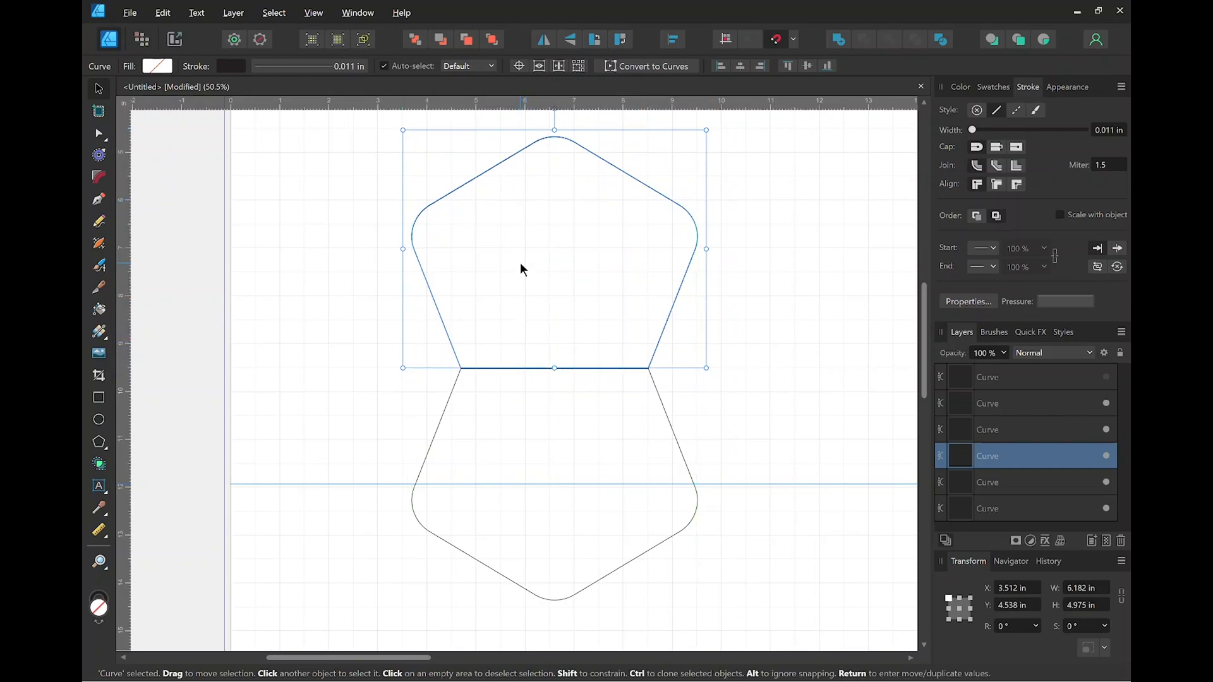
pyautogui.moveTo(520, 263)
pyautogui.mouseDown()
pyautogui.moveTo(510, 401)
pyautogui.moveTo(502, 297)
pyautogui.moveTo(523, 272)
pyautogui.mouseUp()
pyautogui.scroll(10, 522, 367)
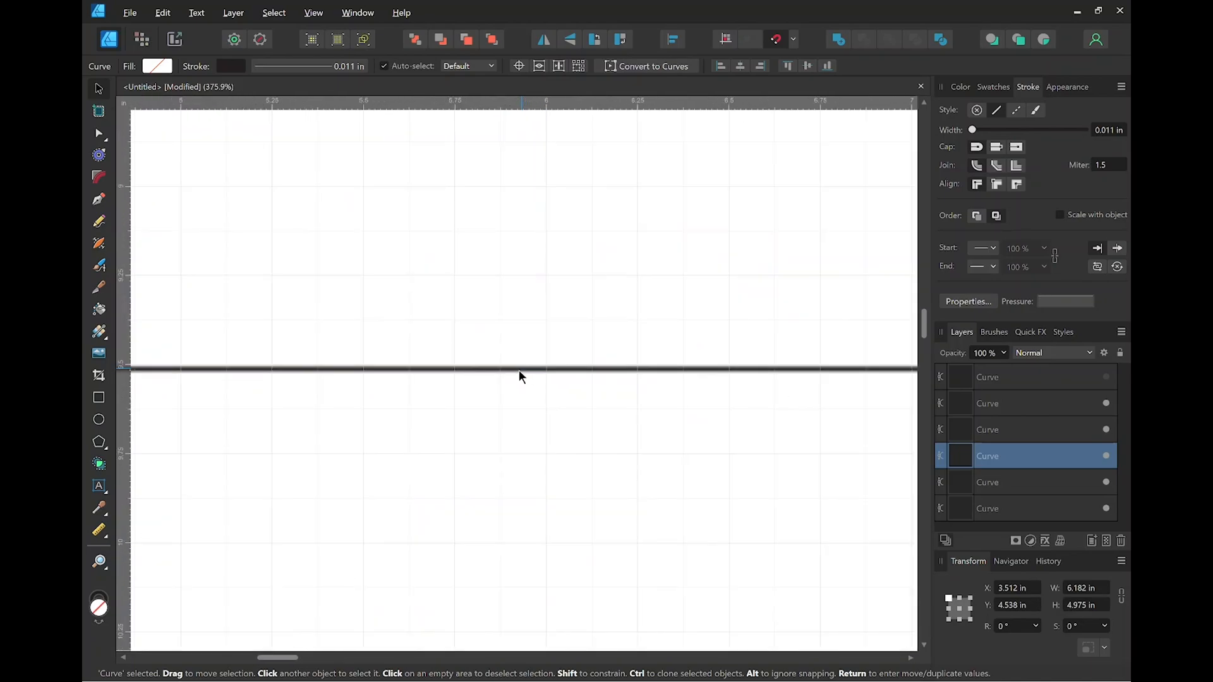
pyautogui.scroll(-12, 516, 373)
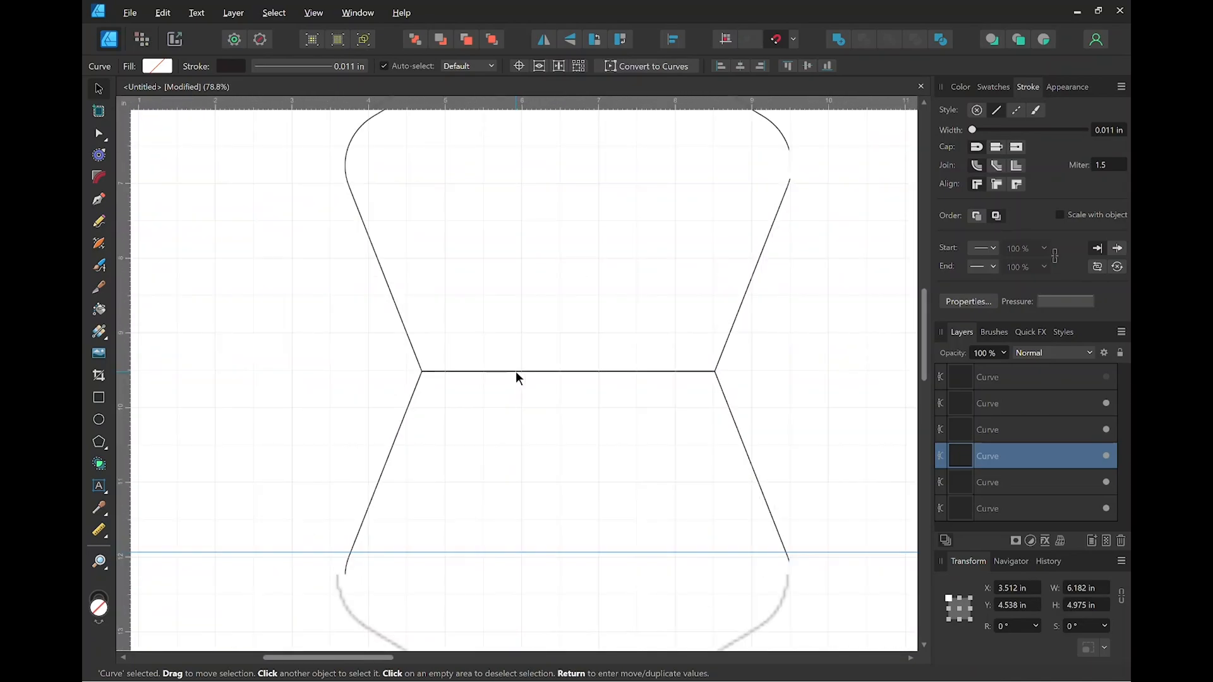
pyautogui.click(517, 371)
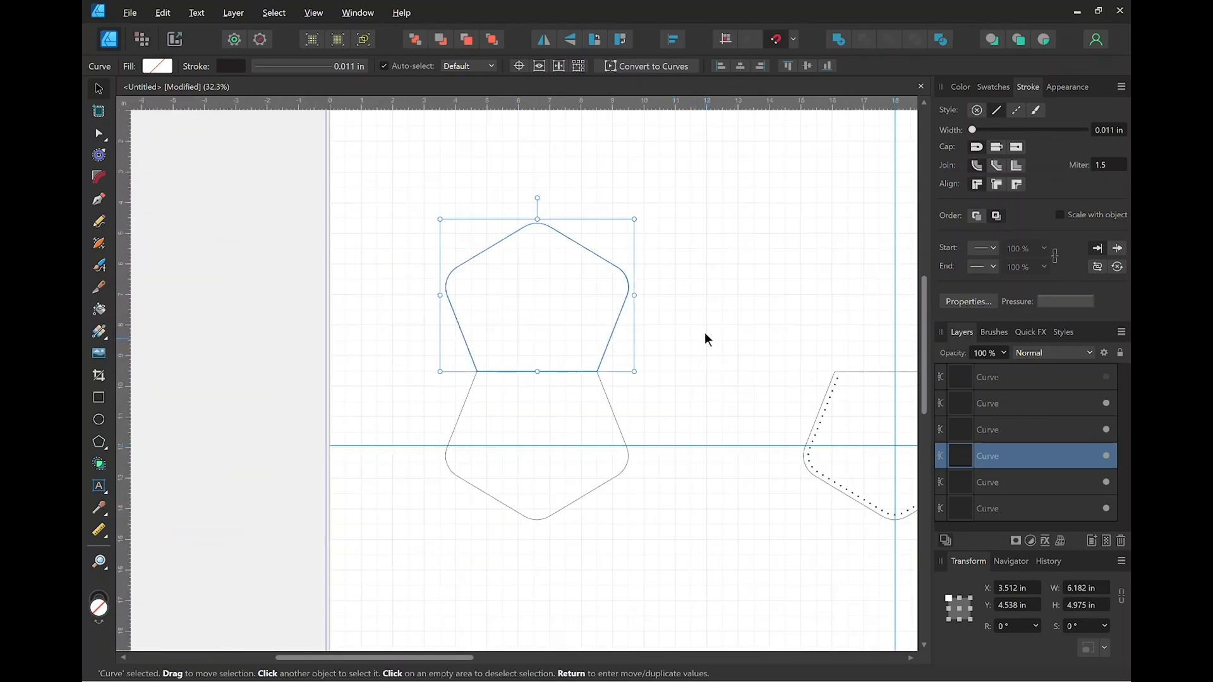
# Select both joined outlines and move them together horizontally, closer to the dotted pentagon.
pyautogui.scroll(-2, 691, 336)
pyautogui.scroll(2, 695, 325)
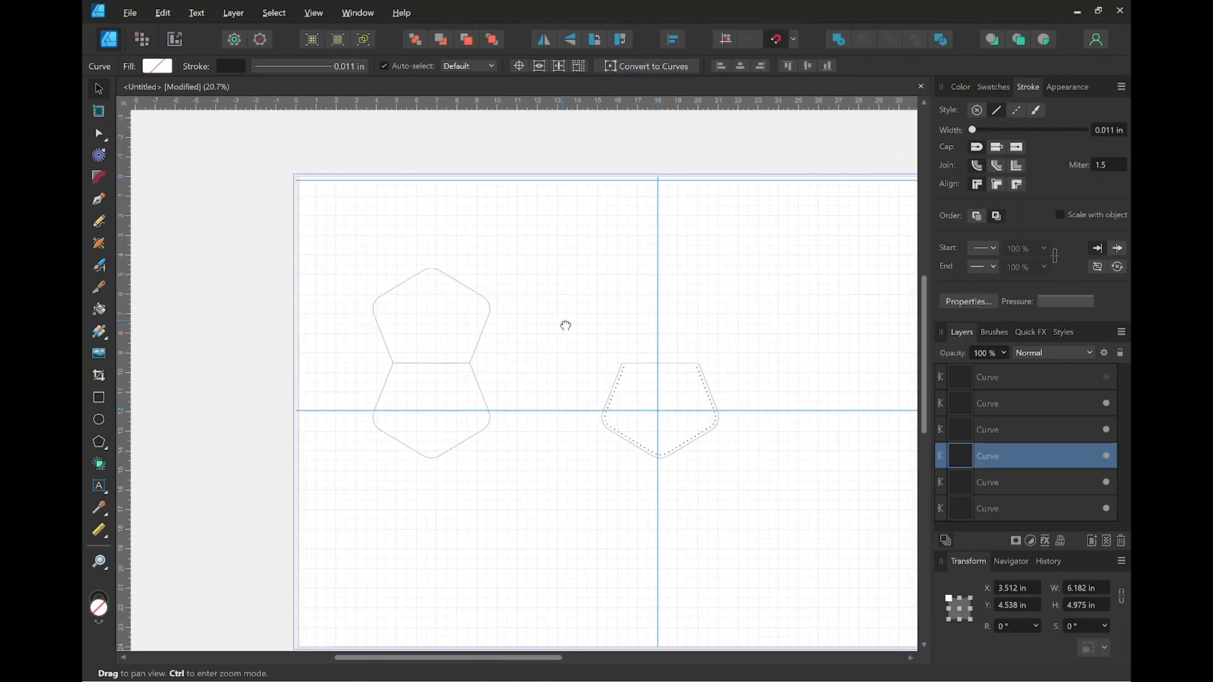
pyautogui.scroll(1, 489, 341)
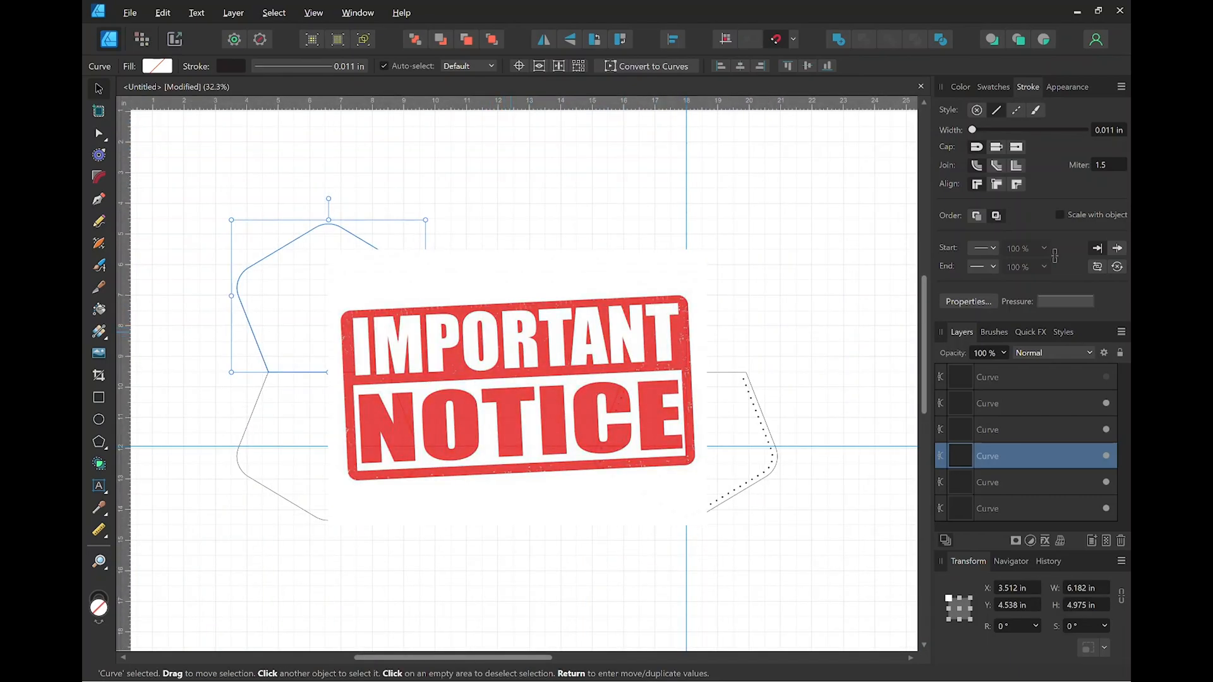
pyautogui.click(192, 172)
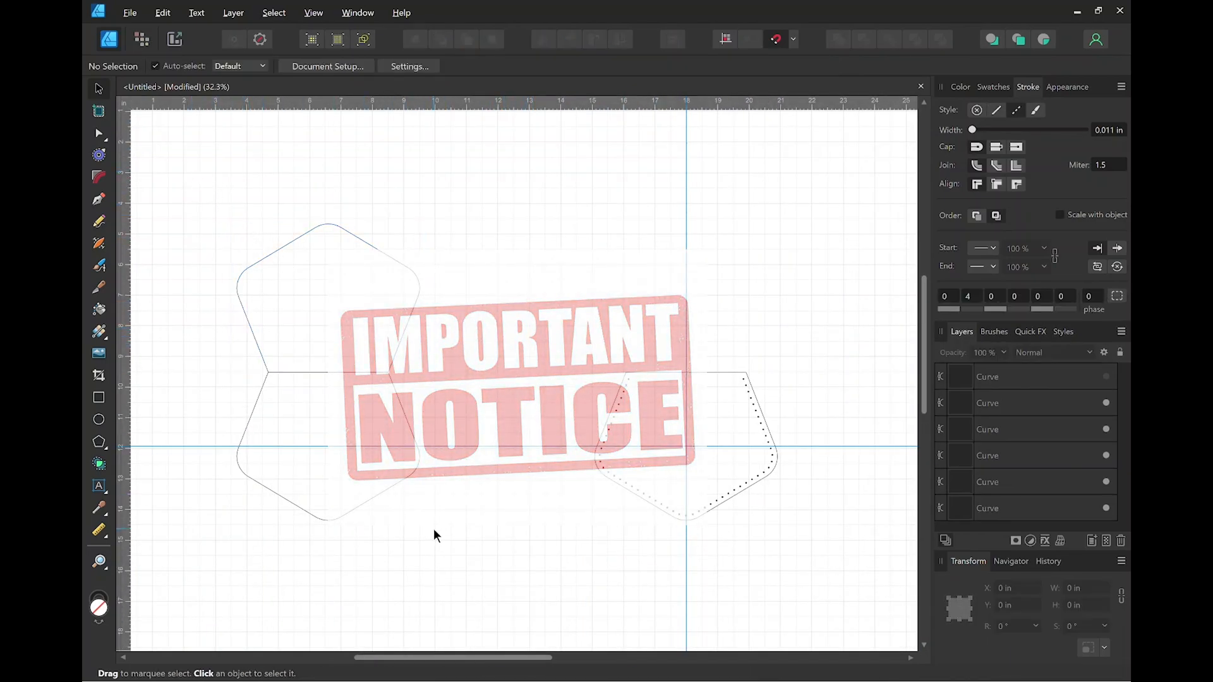
pyautogui.moveTo(471, 556); pyautogui.dragTo(187, 194)
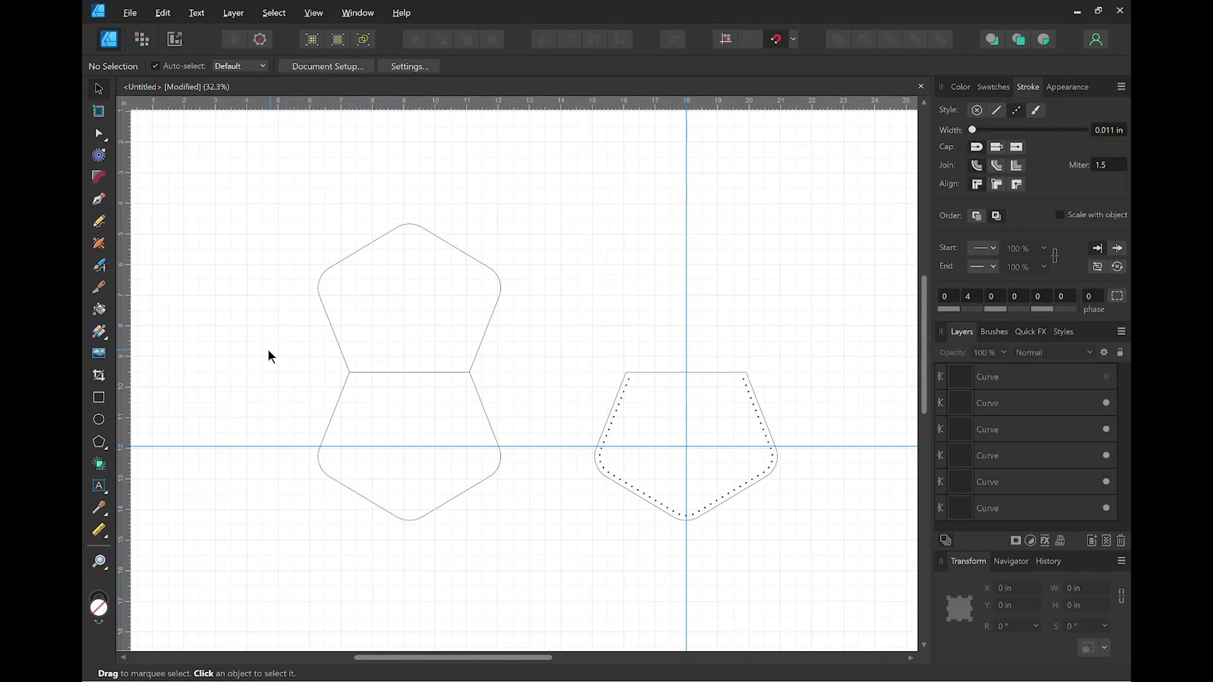
# Try drawing a small rectangle about 1.25 by 0.64 in above the joined outlines, and delete it.
pyautogui.click(99, 397)
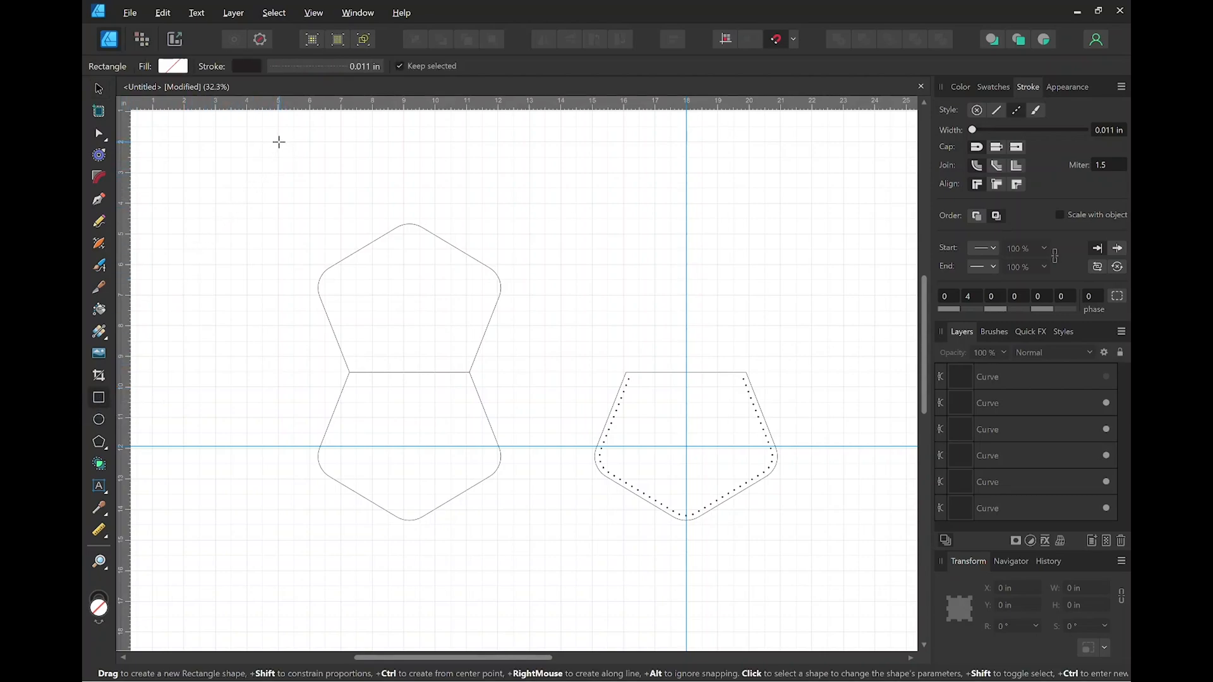
pyautogui.moveTo(278, 142); pyautogui.dragTo(318, 162)
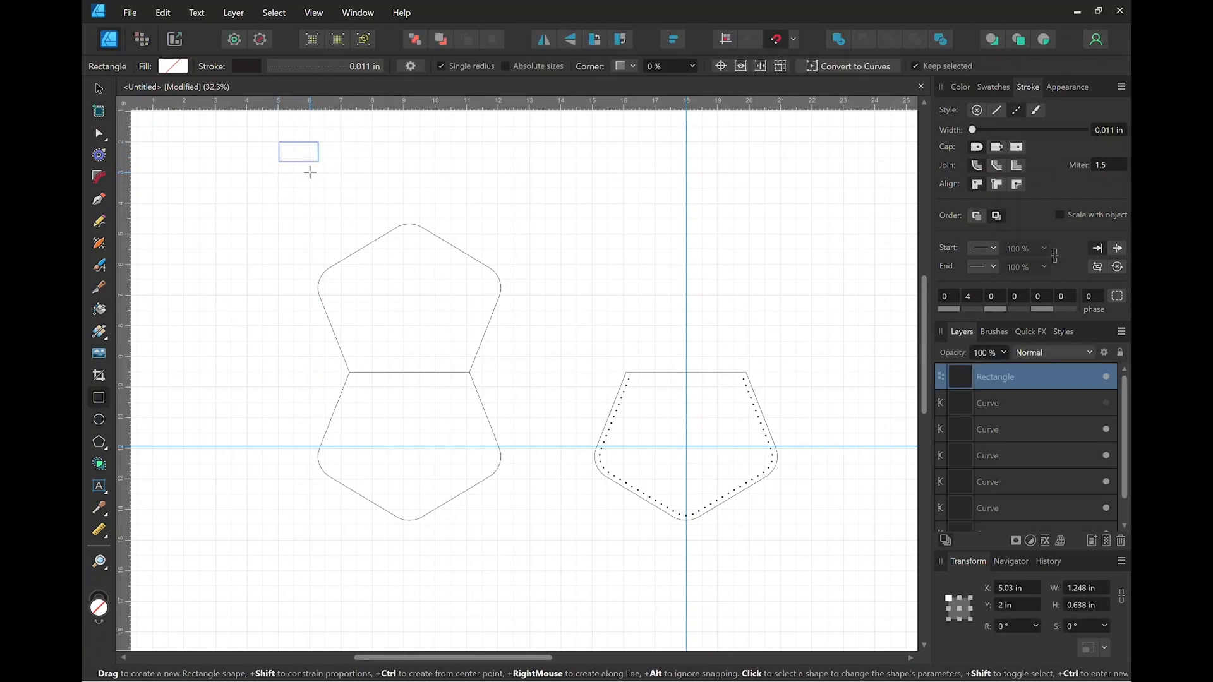
pyautogui.press('Delete')
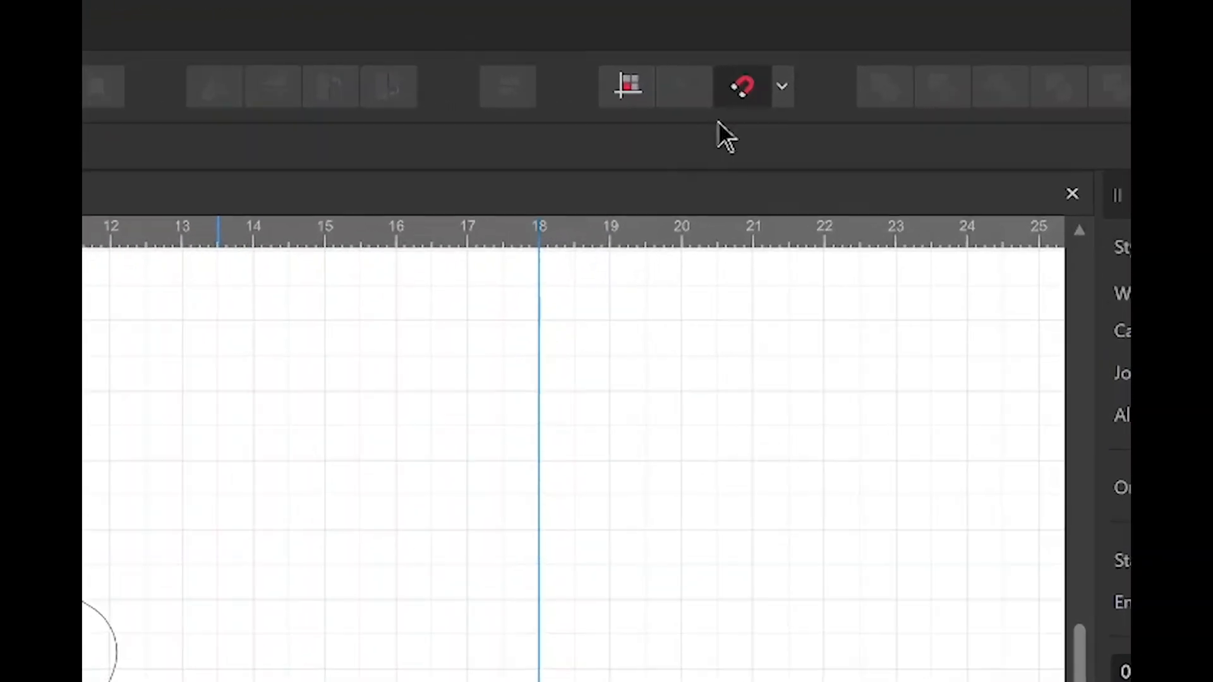
# Draw a rectangle 8.102 in wide and 2 in high and center it over the joined outlines, its lower edge on their shared edge.
pyautogui.click(792, 40)
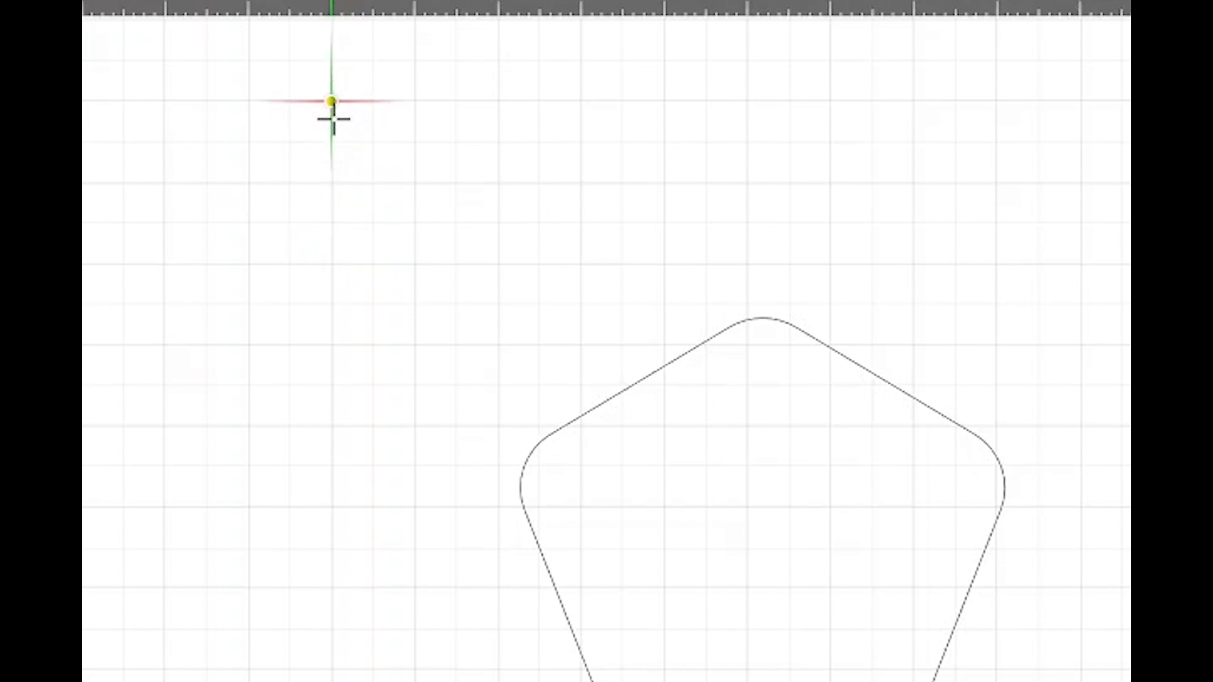
pyautogui.moveTo(332, 101)
pyautogui.mouseDown()
pyautogui.moveTo(331, 262)
pyautogui.moveTo(585, 282)
pyautogui.moveTo(741, 263)
pyautogui.moveTo(1005, 259)
pyautogui.mouseUp()
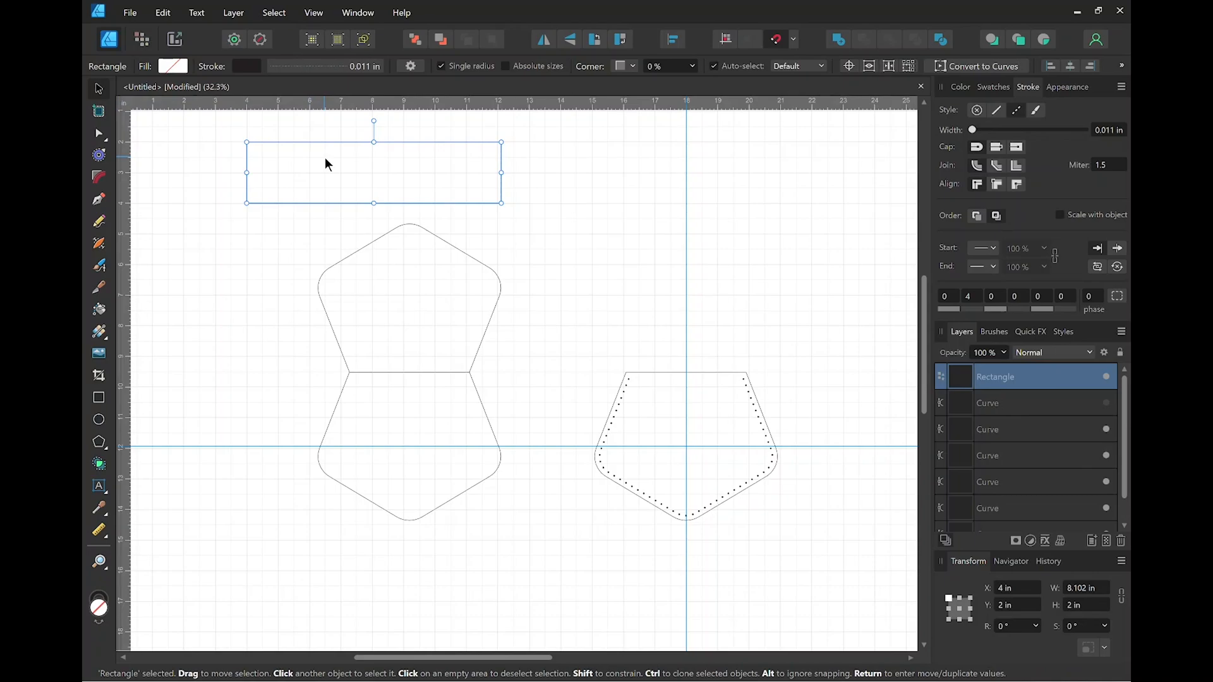
pyautogui.moveTo(325, 162); pyautogui.dragTo(371, 328)
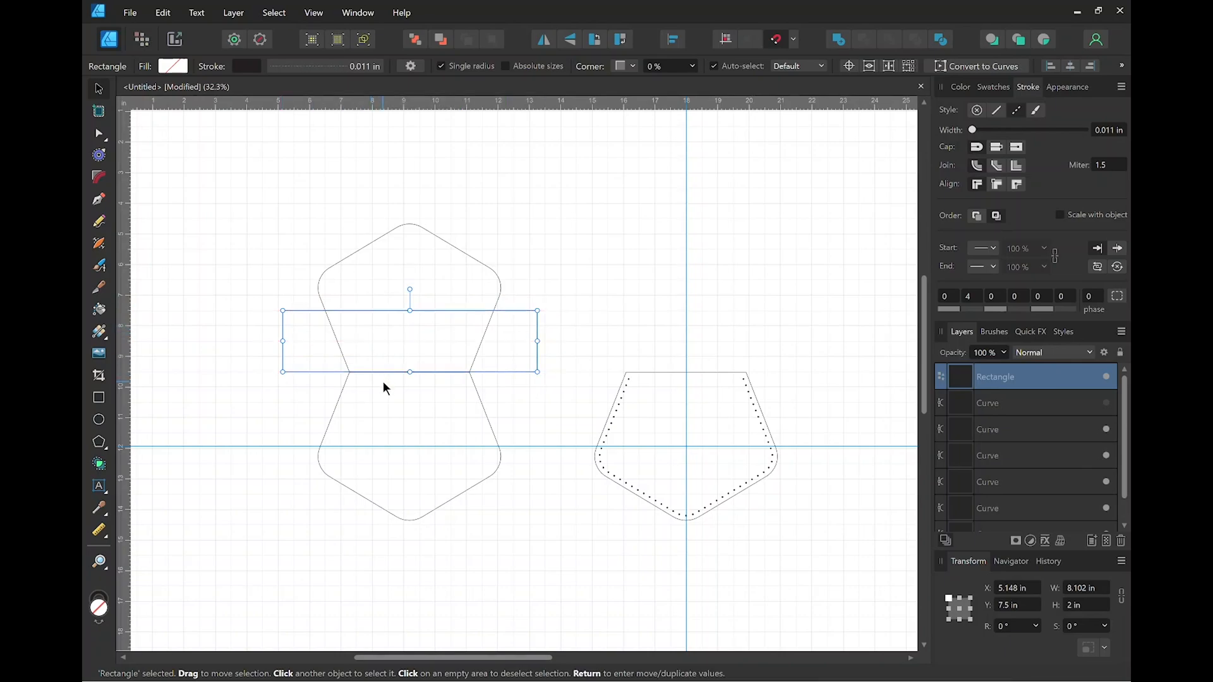
# Change the rectangle's dotted stroke to a solid line.
pyautogui.scroll(12, 442, 380)
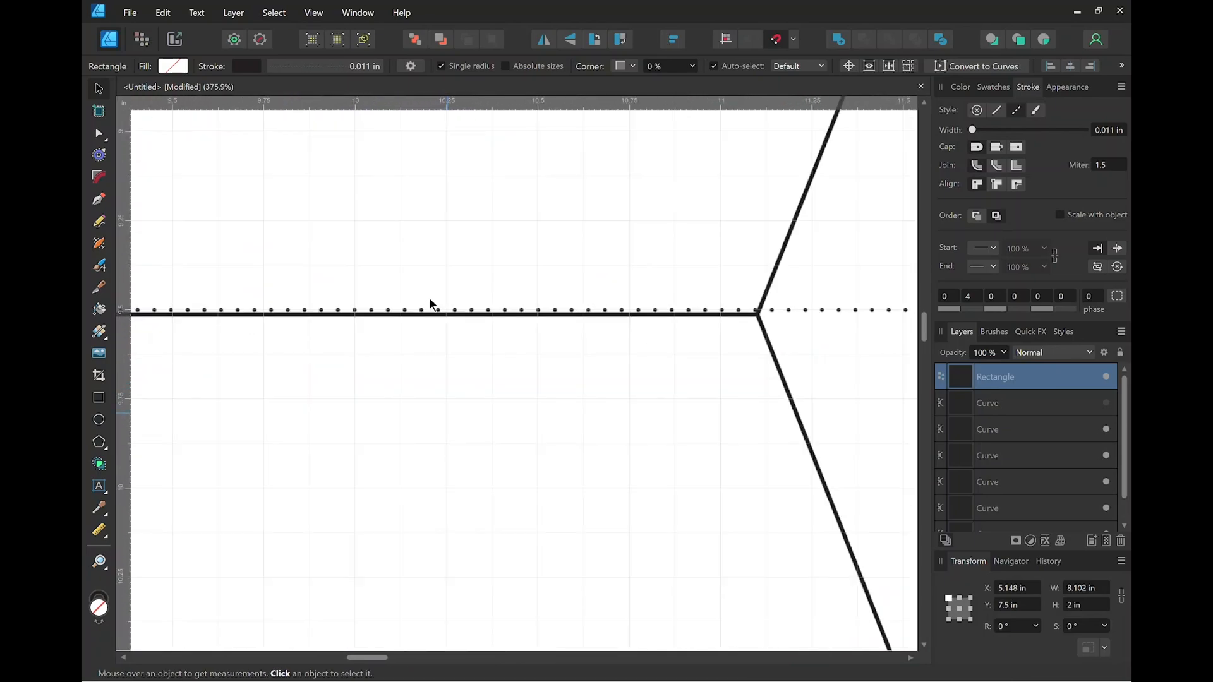
pyautogui.scroll(-10, 568, 280)
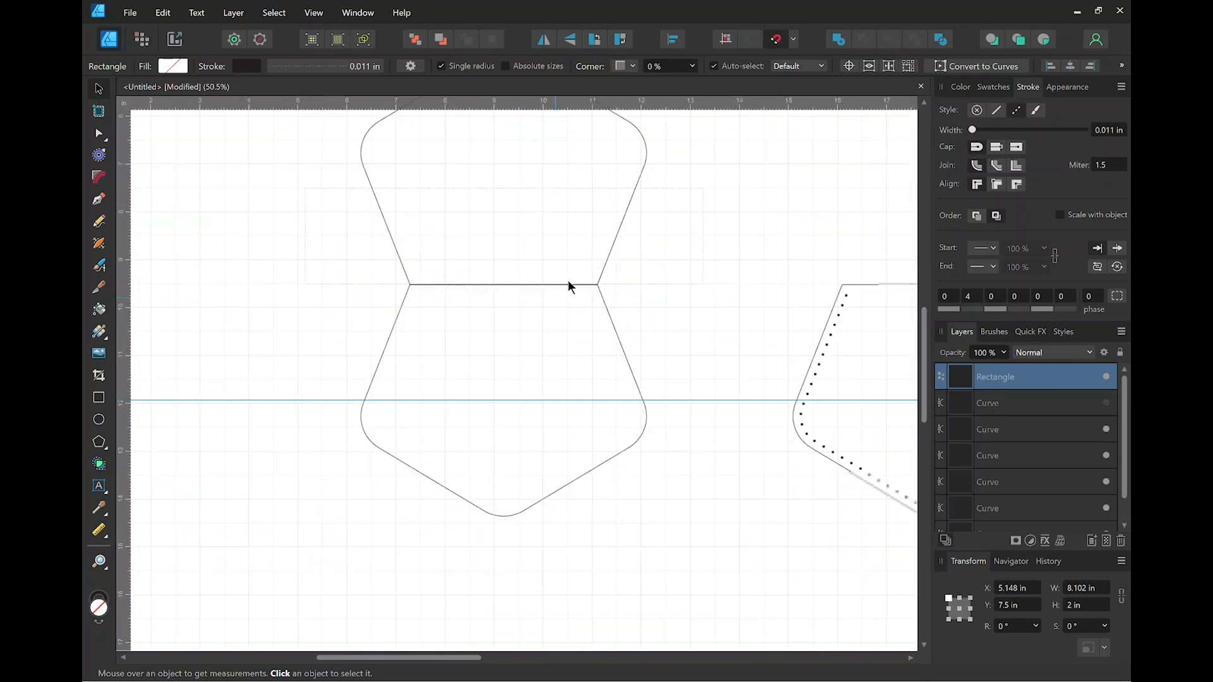
pyautogui.scroll(12, 567, 279)
pyautogui.scroll(-2, 571, 271)
pyautogui.scroll(1, 571, 270)
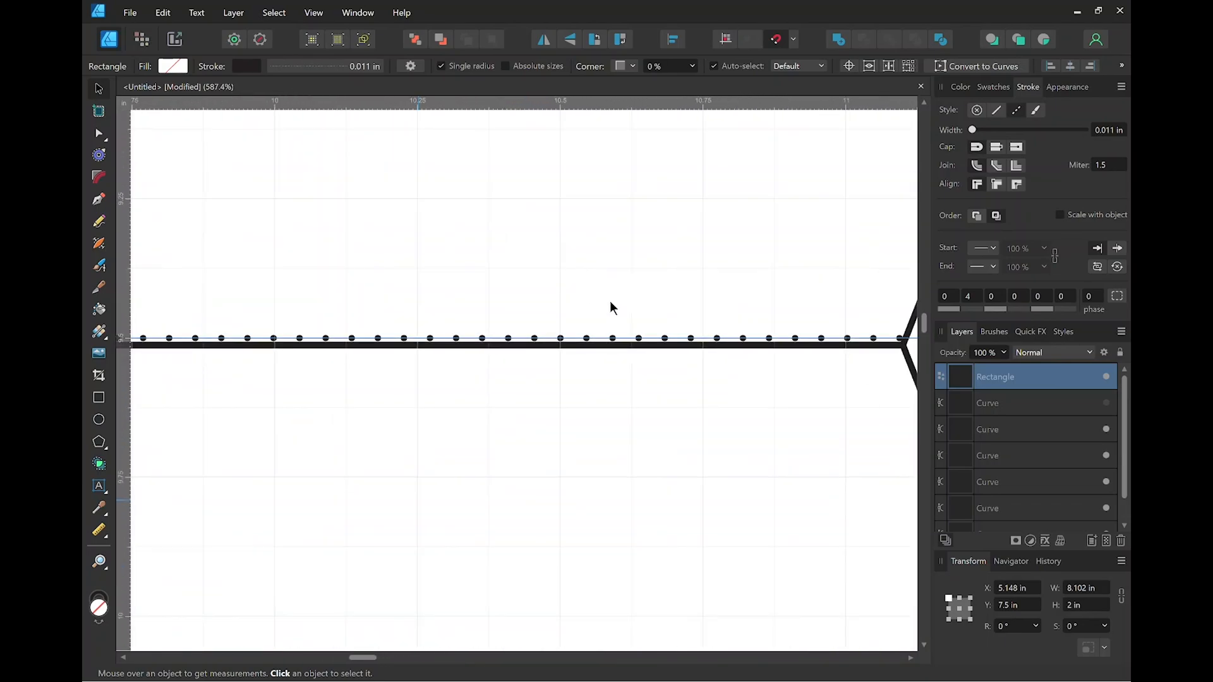
pyautogui.scroll(-2, 680, 280)
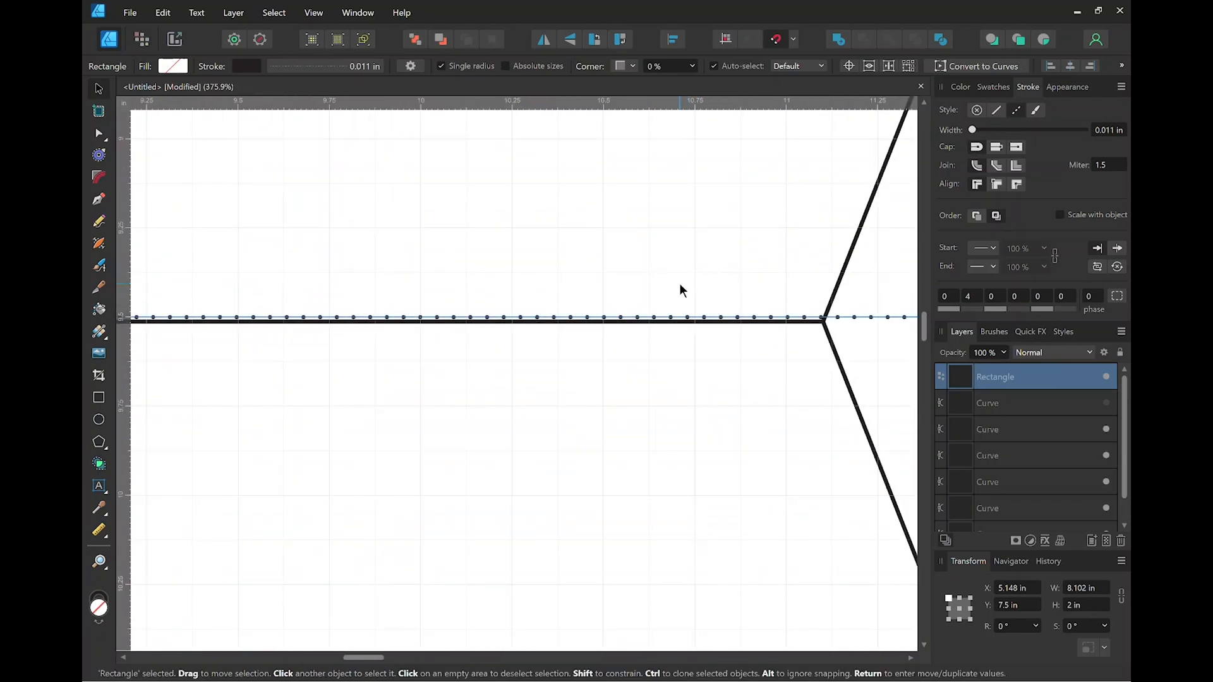
pyautogui.moveTo(696, 277); pyautogui.dragTo(415, 265)
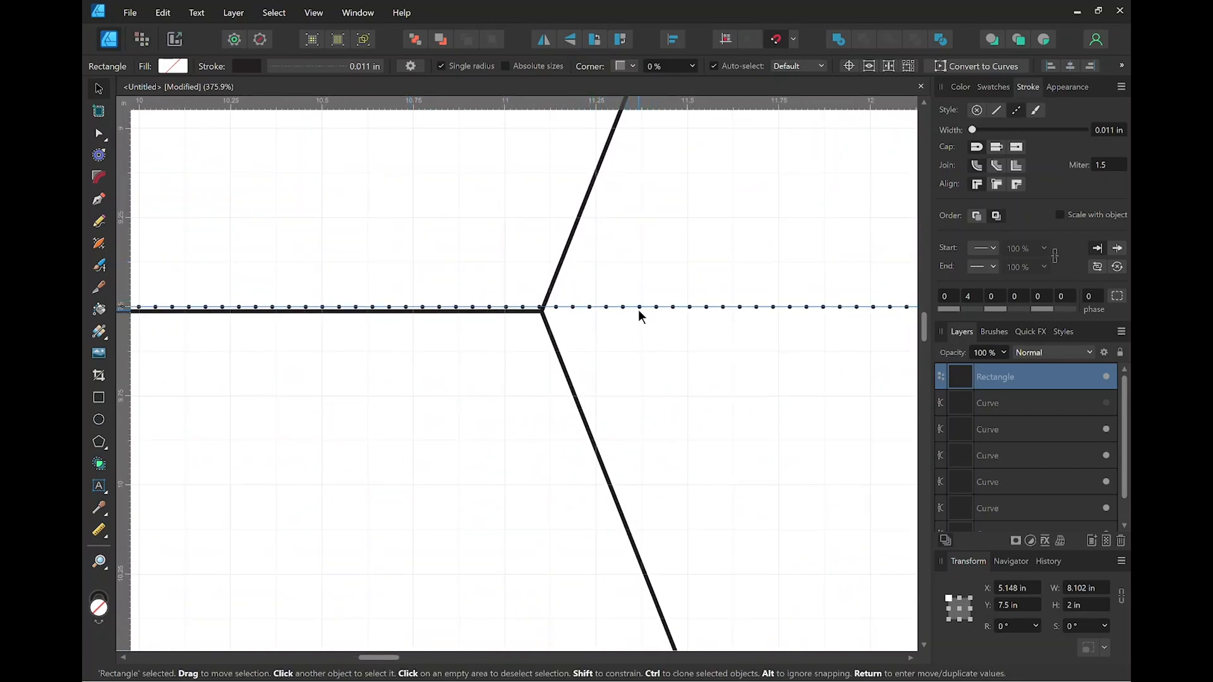
pyautogui.click(997, 112)
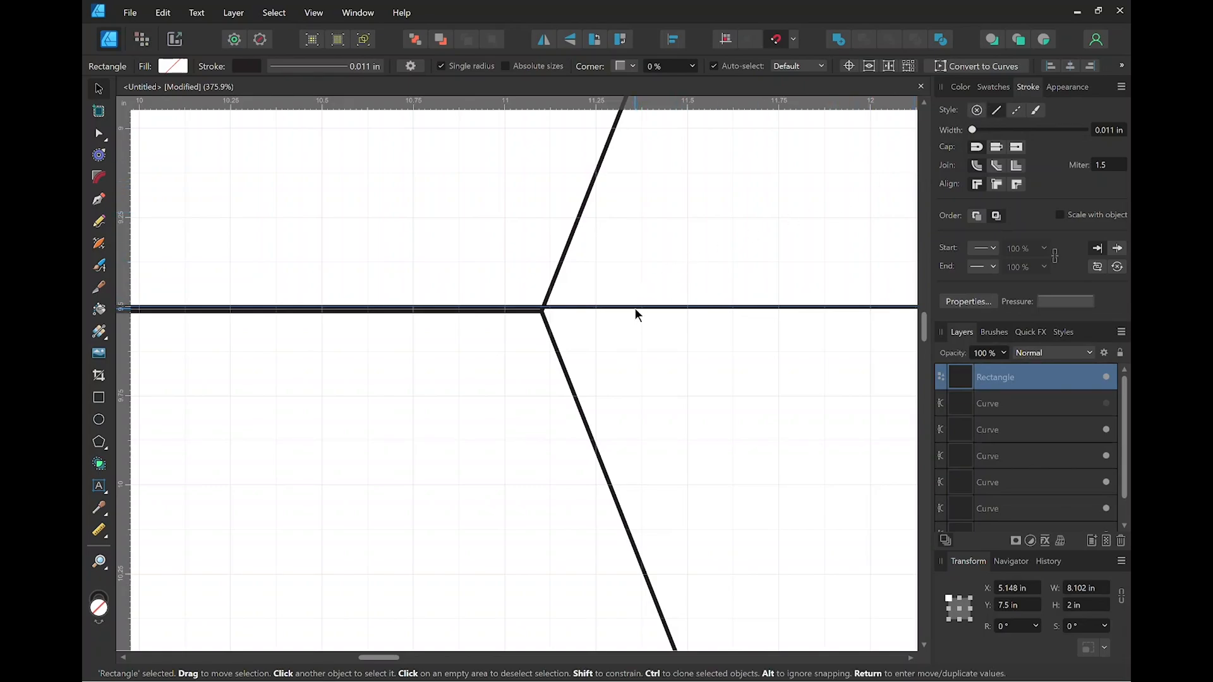
# Set the rectangle's stroke width to 0.29 mm.
pyautogui.click(1107, 131)
pyautogui.write('29')
pyautogui.press('Return')
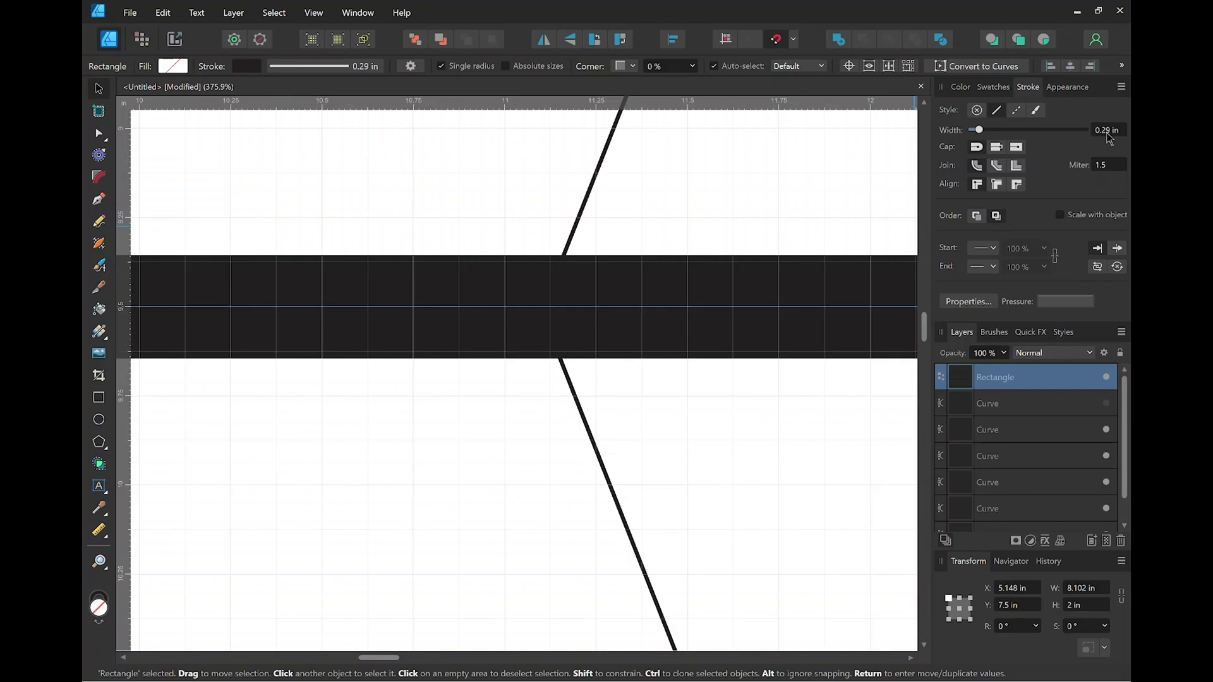
pyautogui.click(1107, 133)
pyautogui.write('.29')
pyautogui.write('mm')
pyautogui.press('Return')
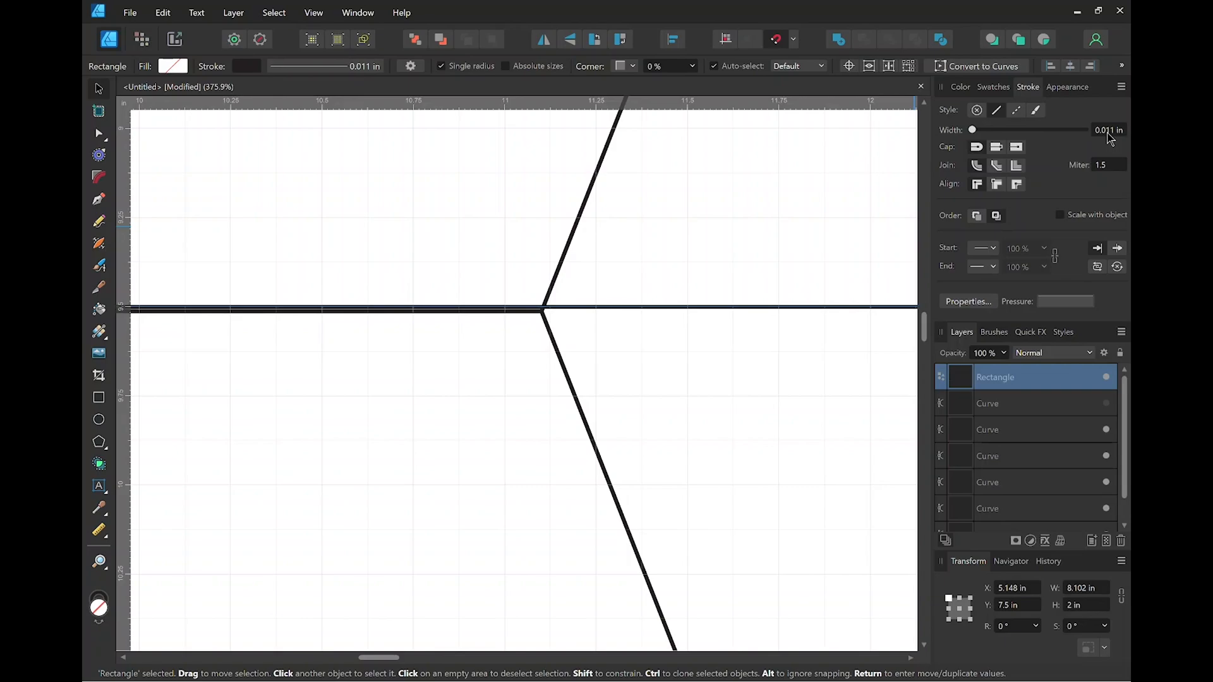
# Switch the canvas to wireframe view mode at the rectangle's lower edge.
pyautogui.scroll(-8, 447, 213)
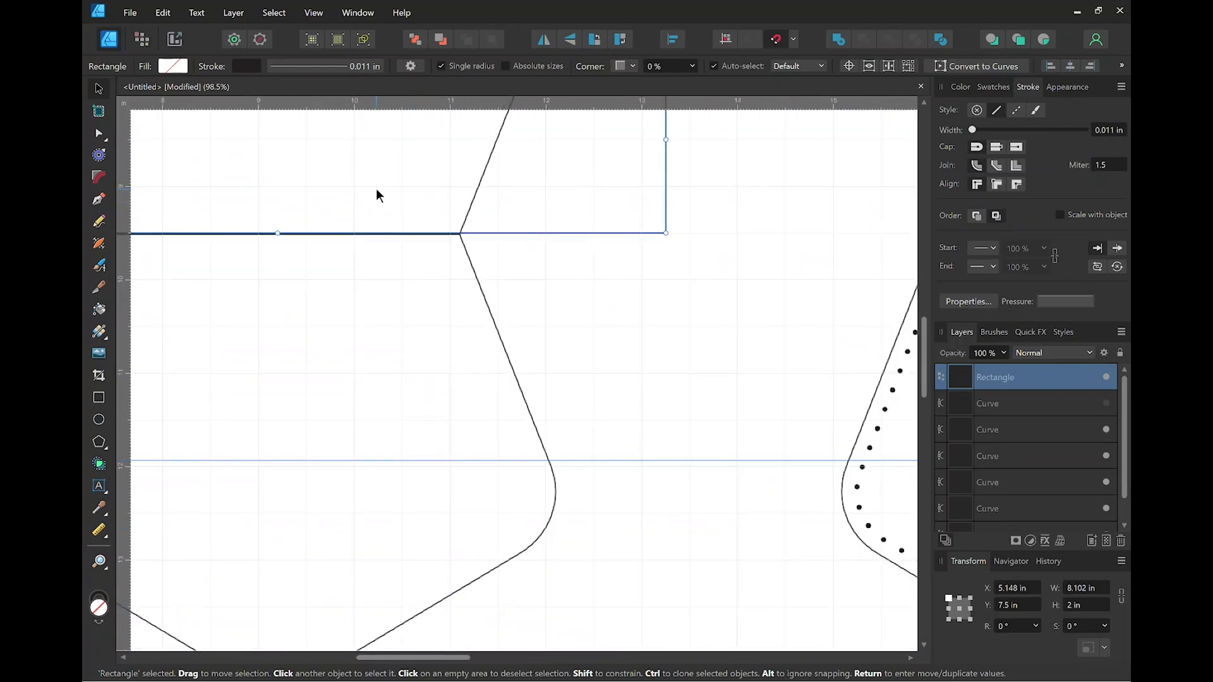
pyautogui.scroll(8, 297, 206)
pyautogui.scroll(5, 415, 257)
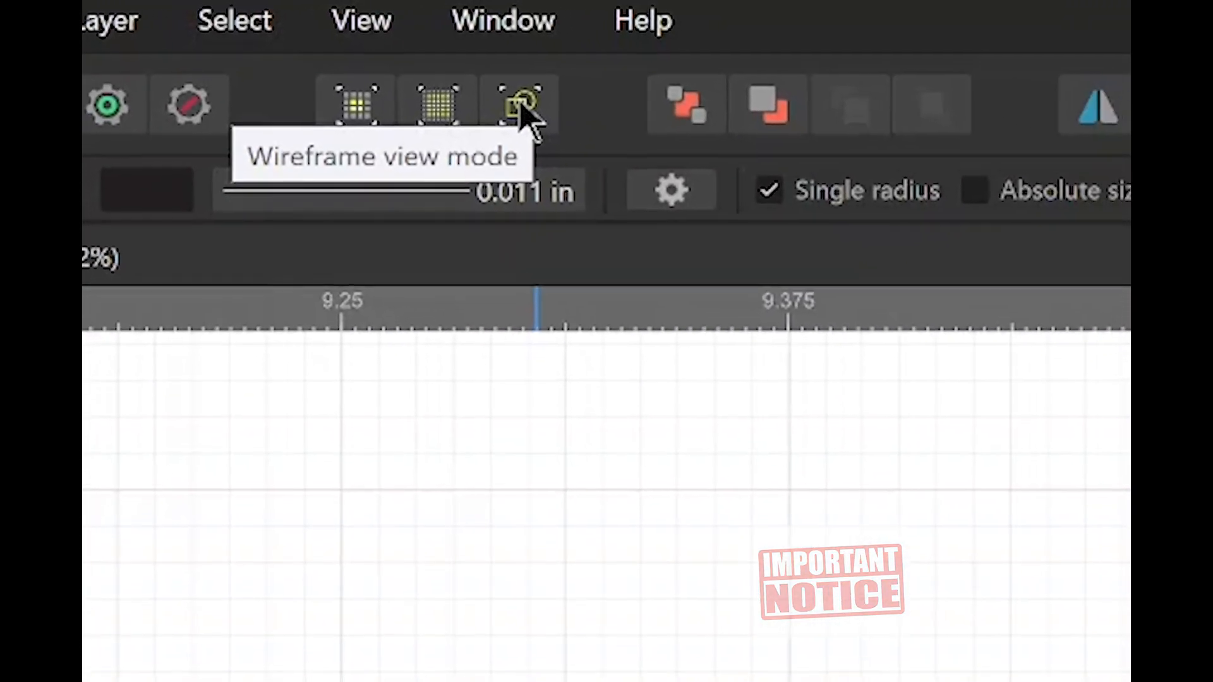
pyautogui.click(496, 95)
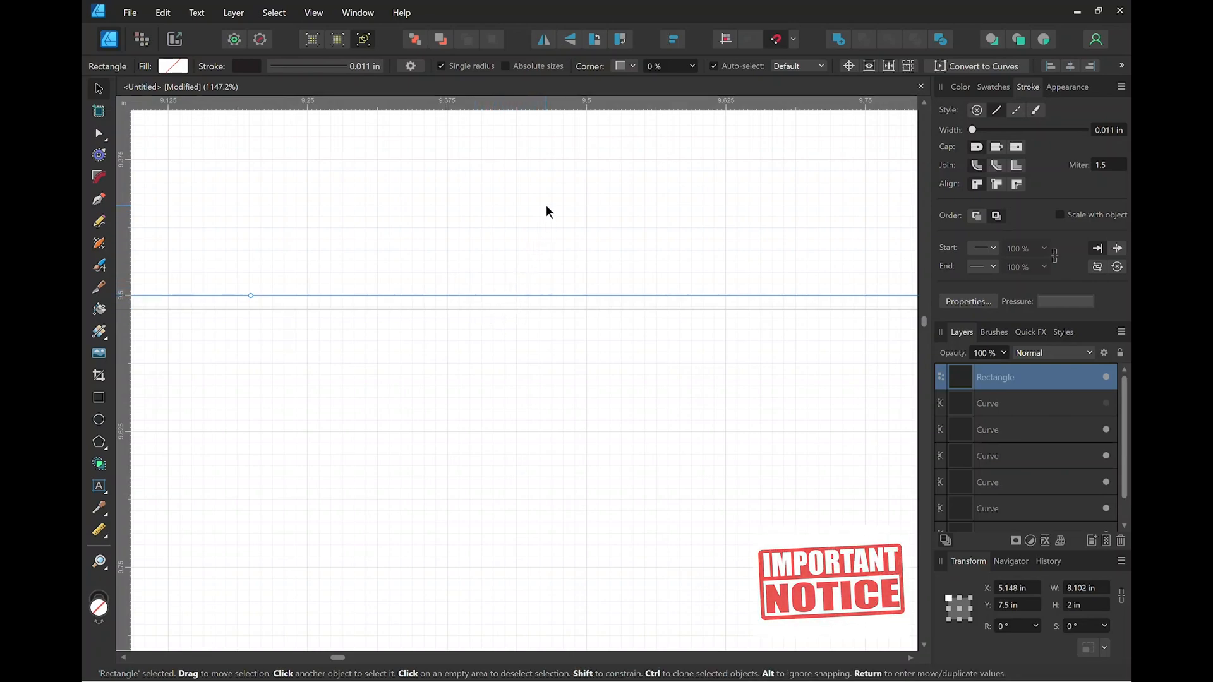
# Move the rectangle straight down until its lower edge lies exactly on the two outlines' shared edge.
pyautogui.press('shift')
pyautogui.moveTo(545, 211); pyautogui.dragTo(521, 247)
pyautogui.scroll(-10, 533, 220)
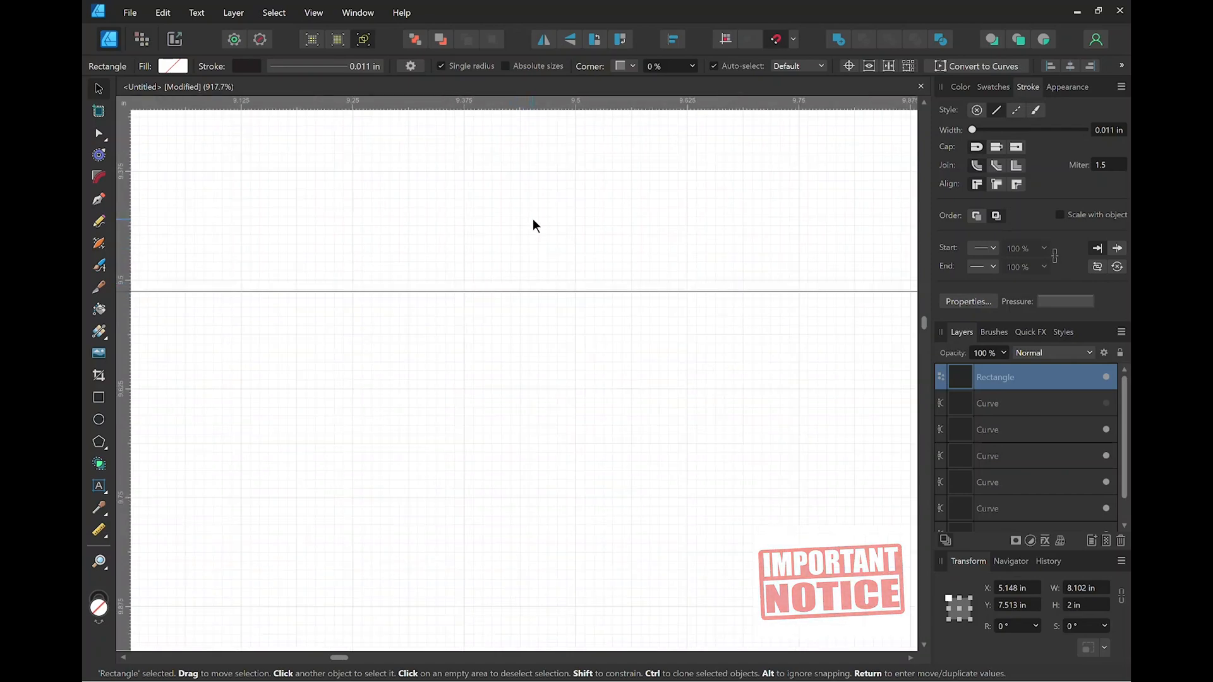
pyautogui.scroll(-1, 532, 218)
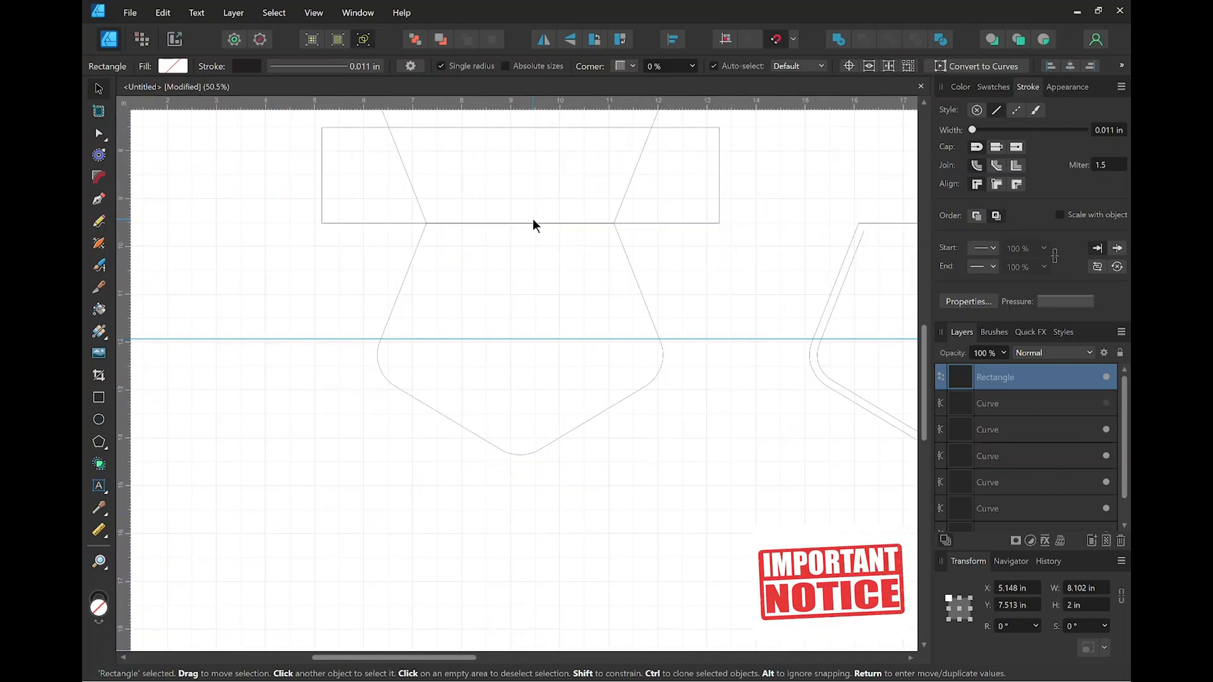
# Move the upper pentagon outline straight up until its flat edge lies on the rectangle's upper edge, and check the alignment.
pyautogui.press('space')
pyautogui.moveTo(555, 176); pyautogui.dragTo(535, 346)
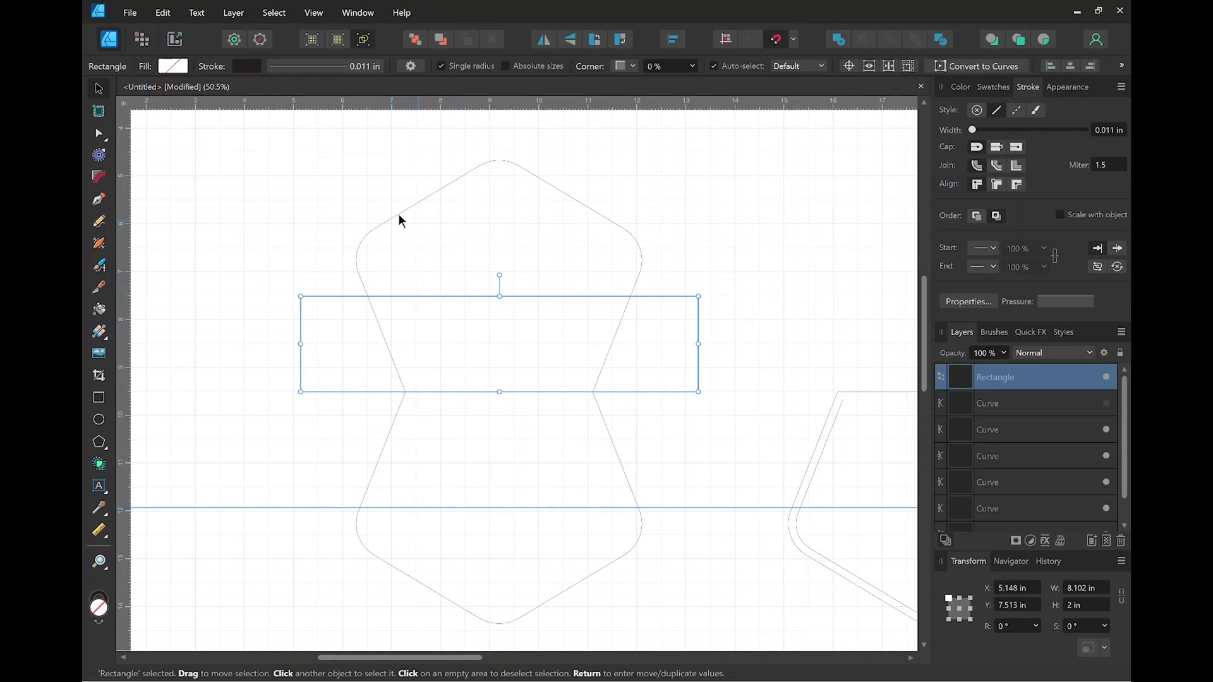
pyautogui.click(294, 189)
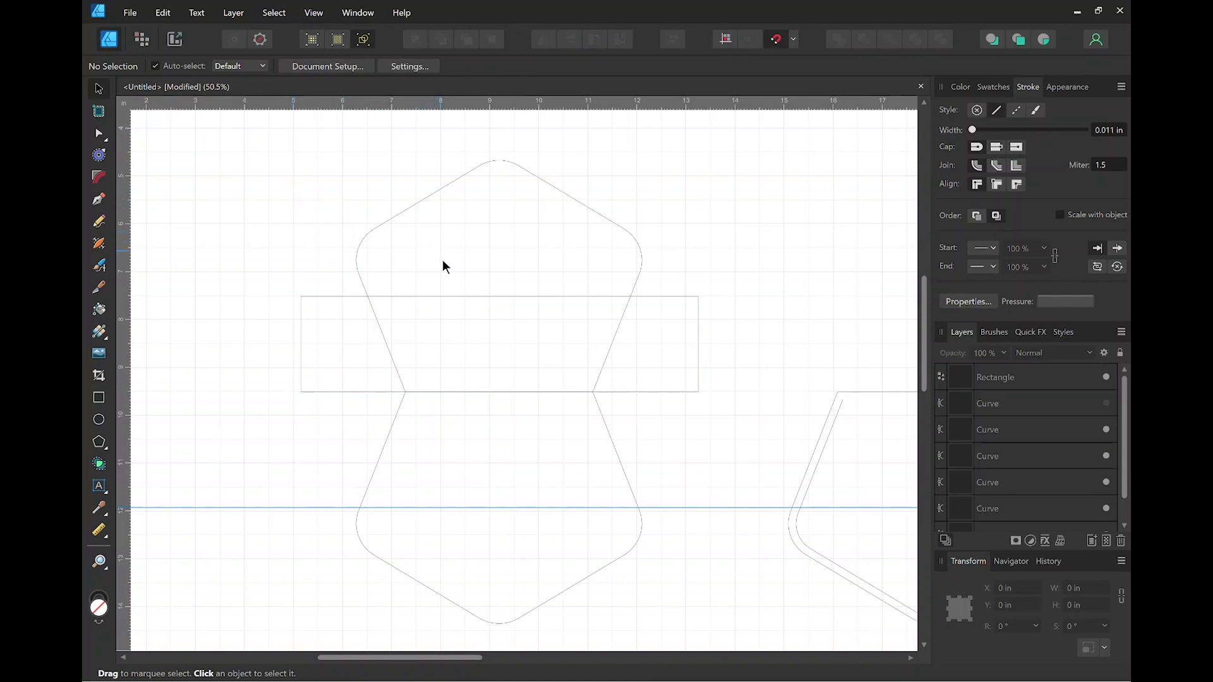
pyautogui.click(407, 216)
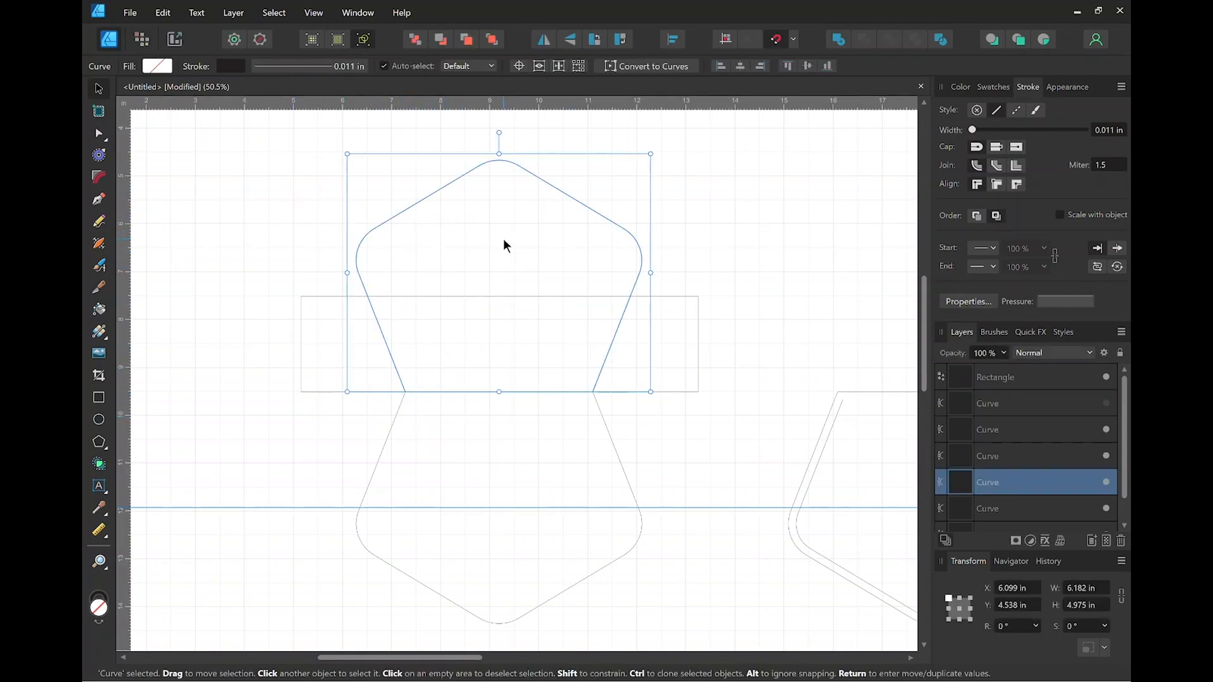
pyautogui.press('shift')
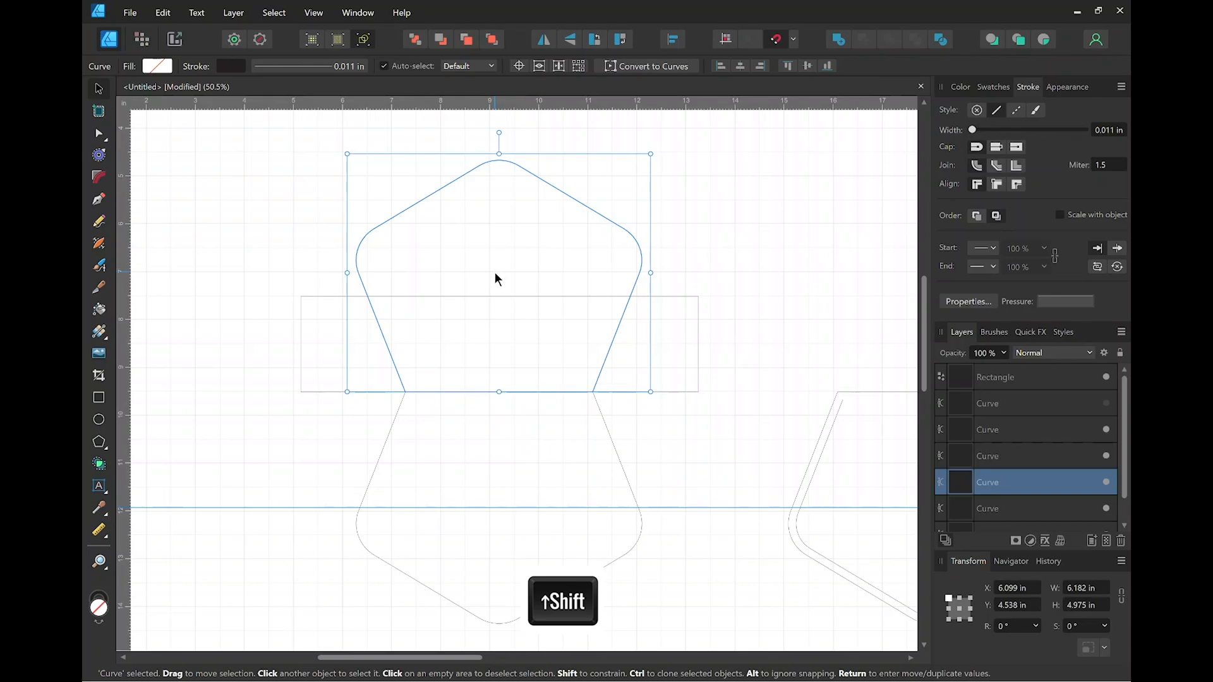
pyautogui.moveTo(494, 273); pyautogui.dragTo(499, 180)
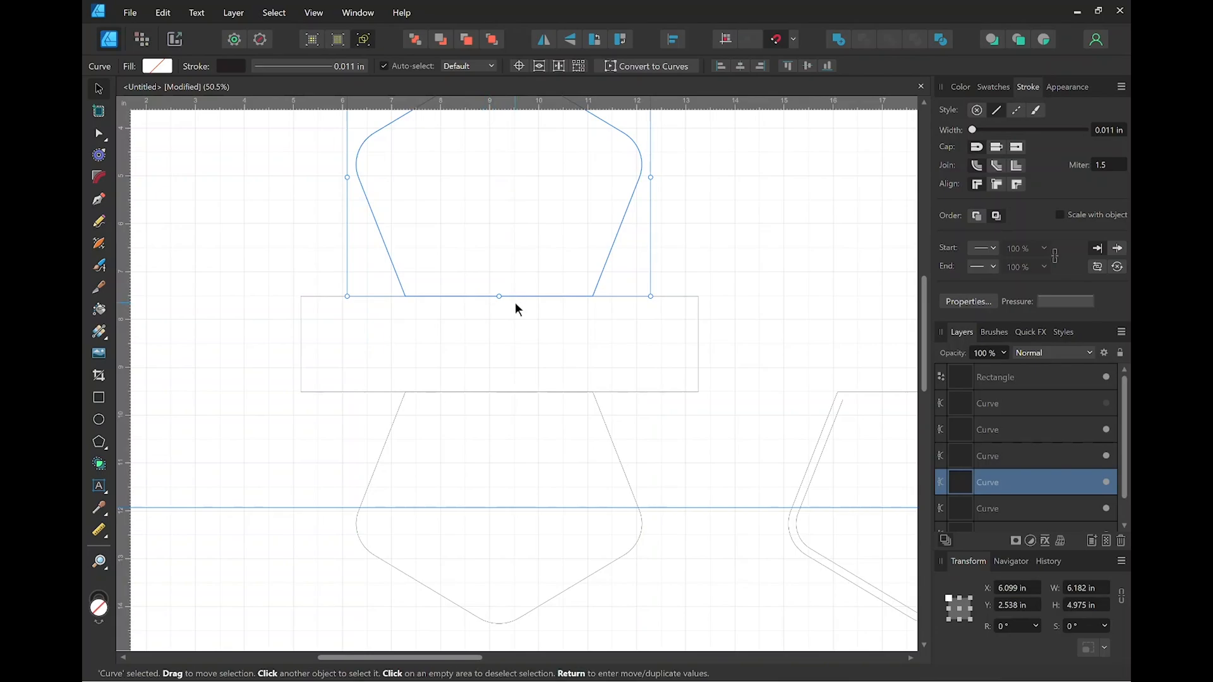
pyautogui.click(456, 362)
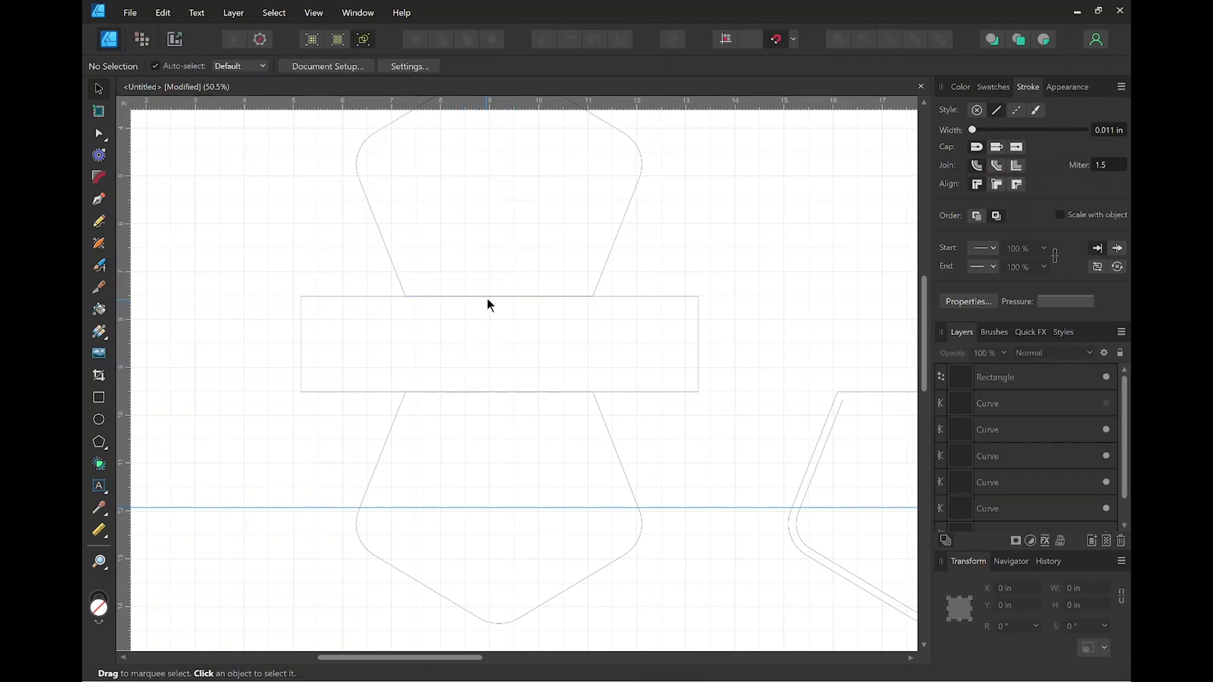
pyautogui.scroll(10, 488, 296)
pyautogui.scroll(-3, 487, 302)
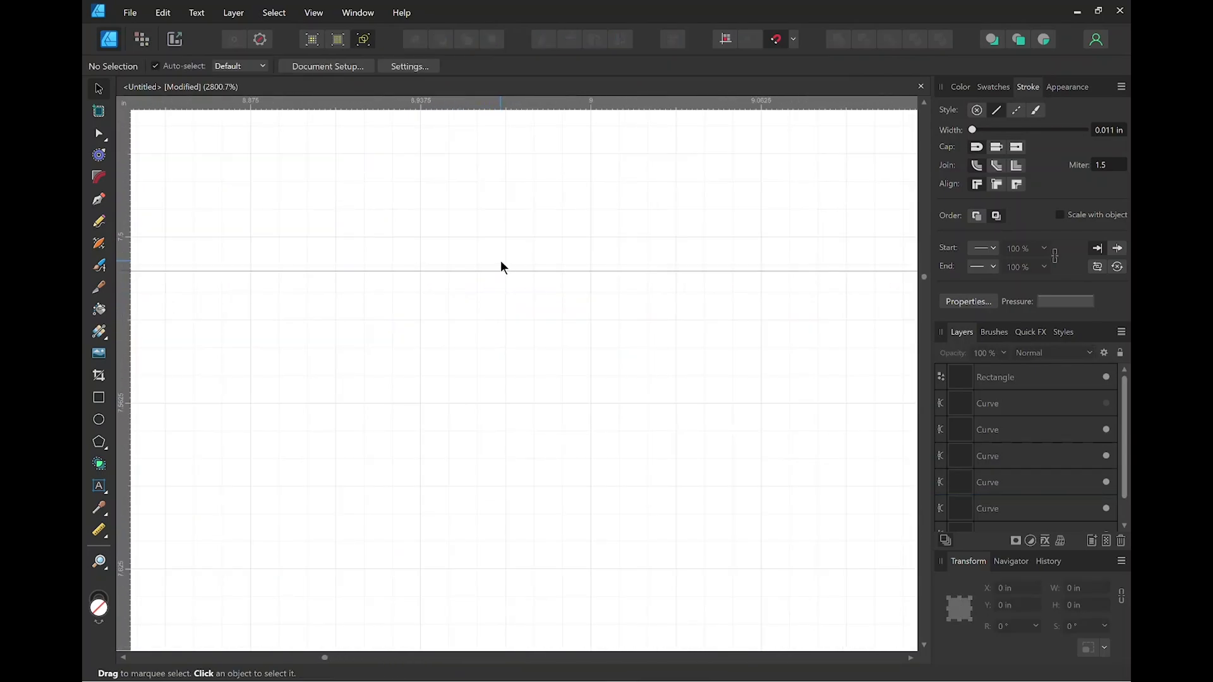
pyautogui.scroll(-15, 497, 273)
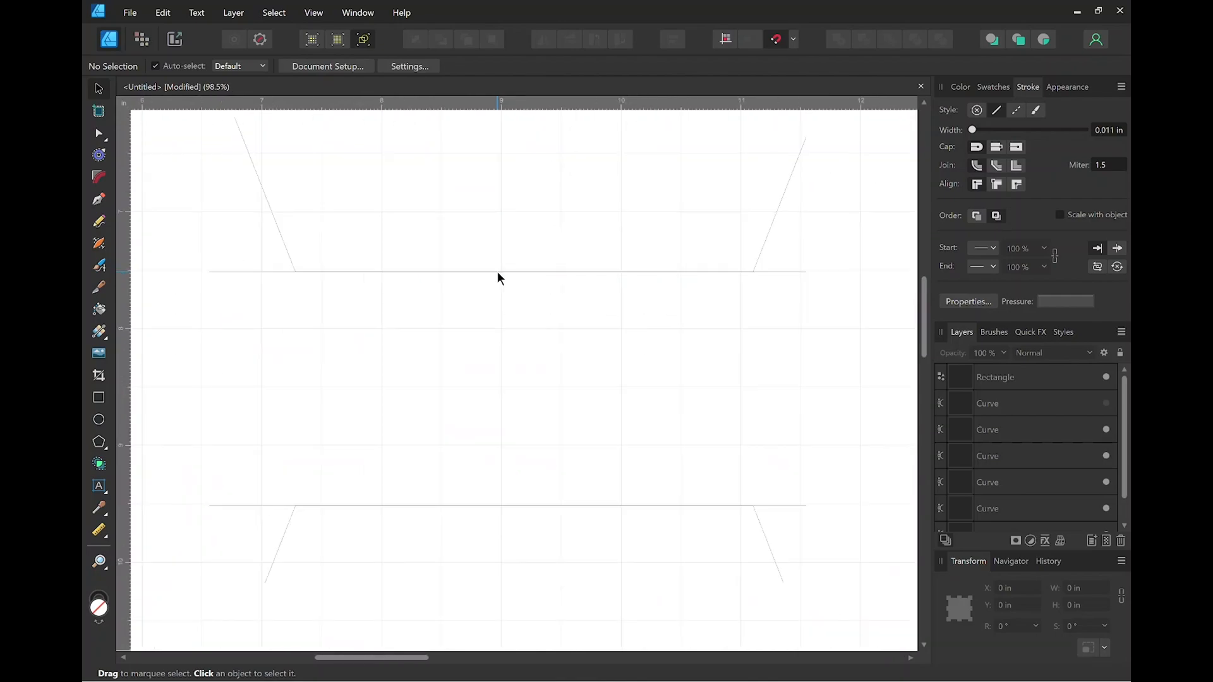
pyautogui.scroll(-1, 498, 278)
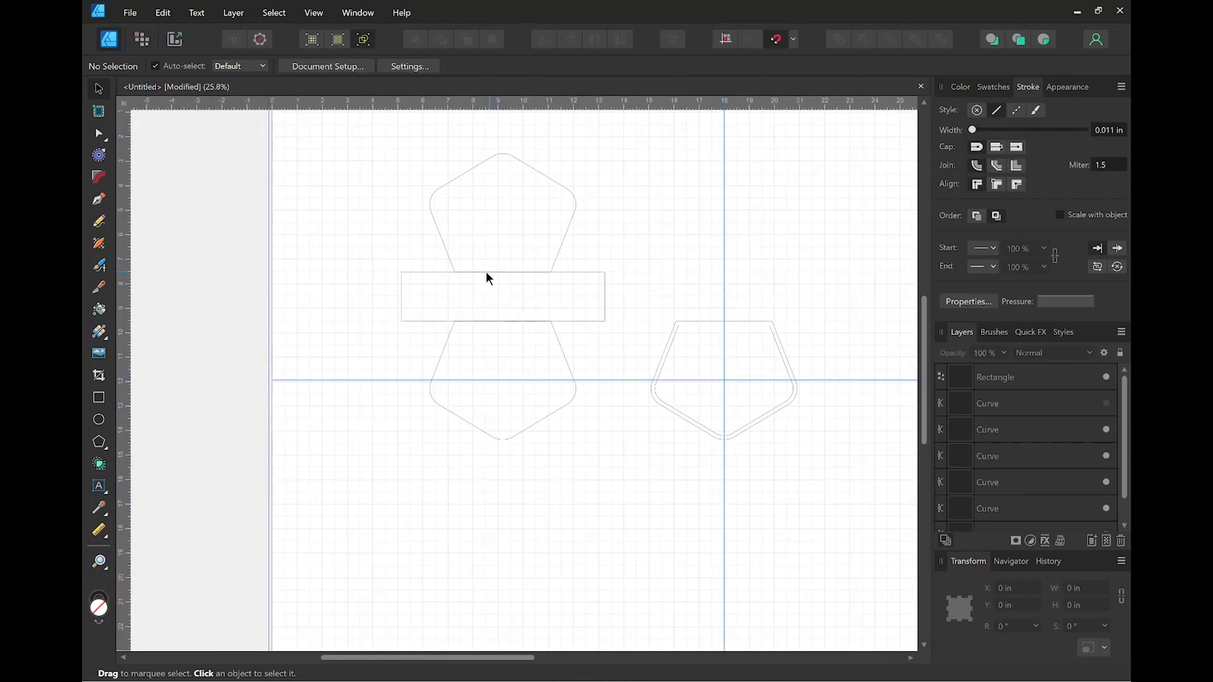
# Narrow the rectangle from both sides to 3.821 in so its corners meet the ends of the outlines' flat edges.
pyautogui.moveTo(409, 234); pyautogui.dragTo(383, 299)
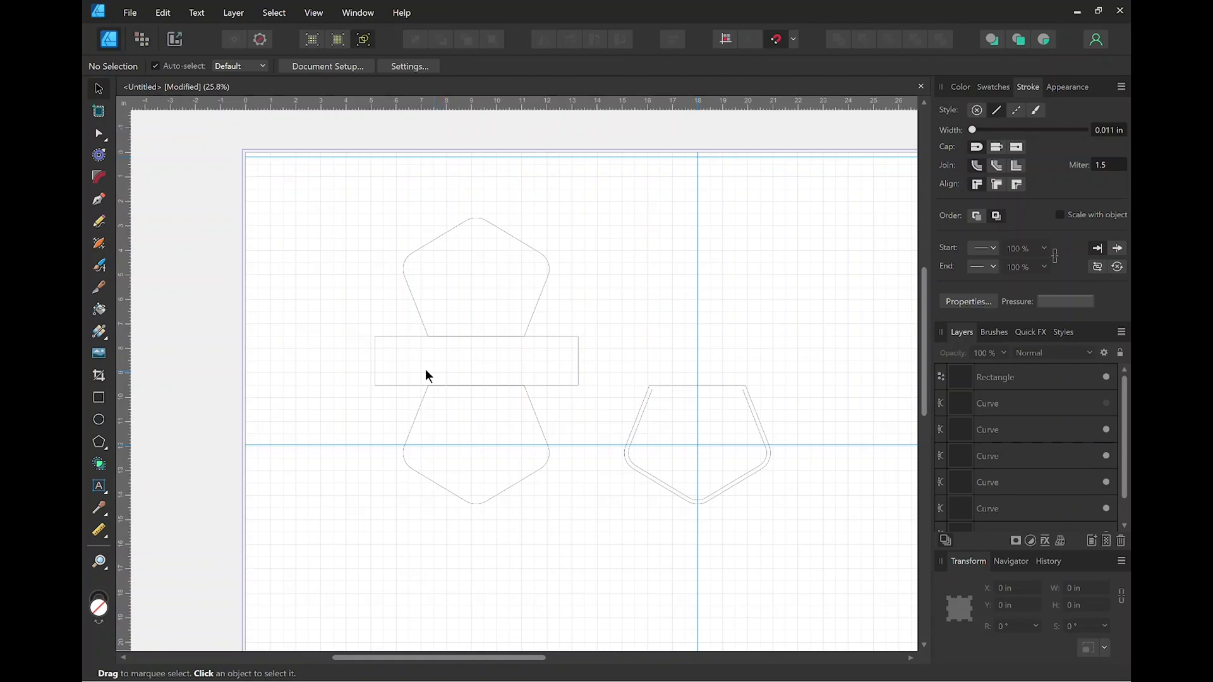
pyautogui.scroll(4, 479, 335)
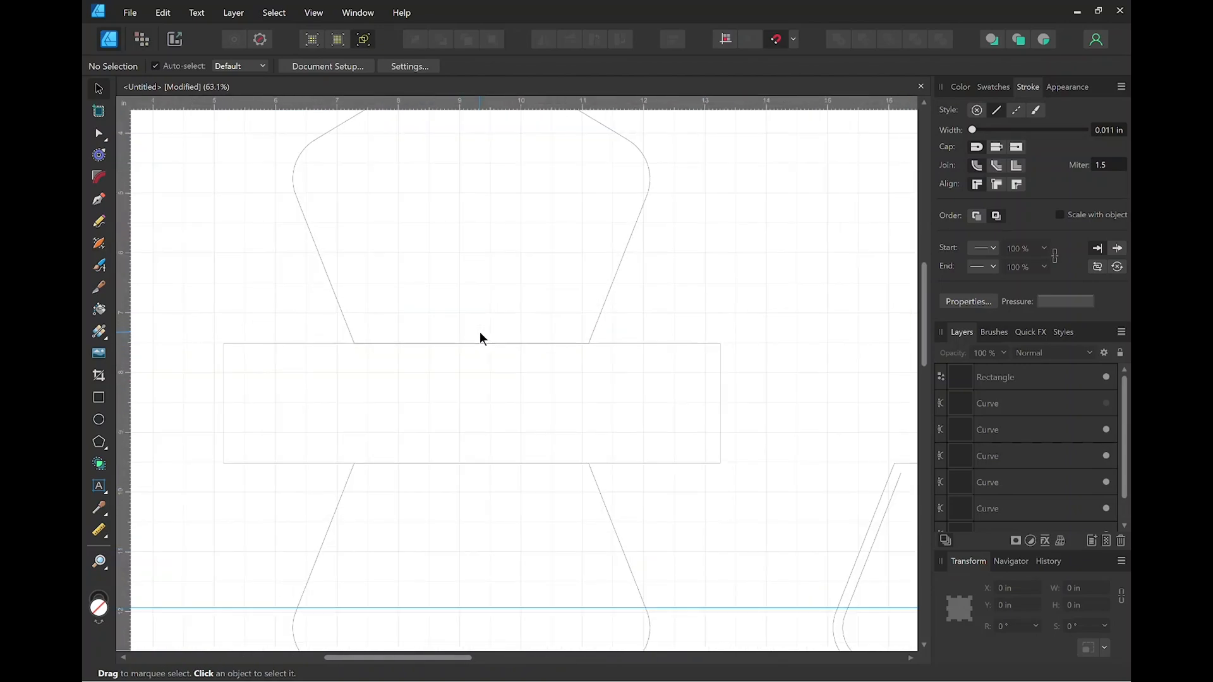
pyautogui.click(223, 406)
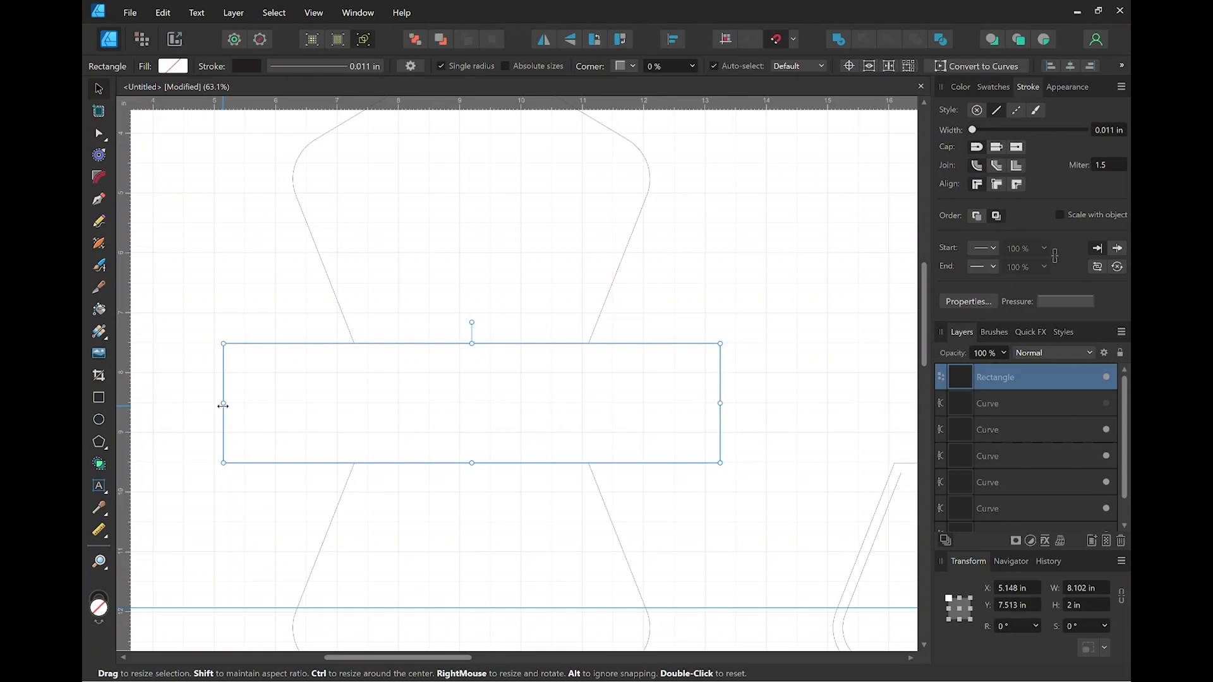
pyautogui.moveTo(223, 405); pyautogui.dragTo(357, 418)
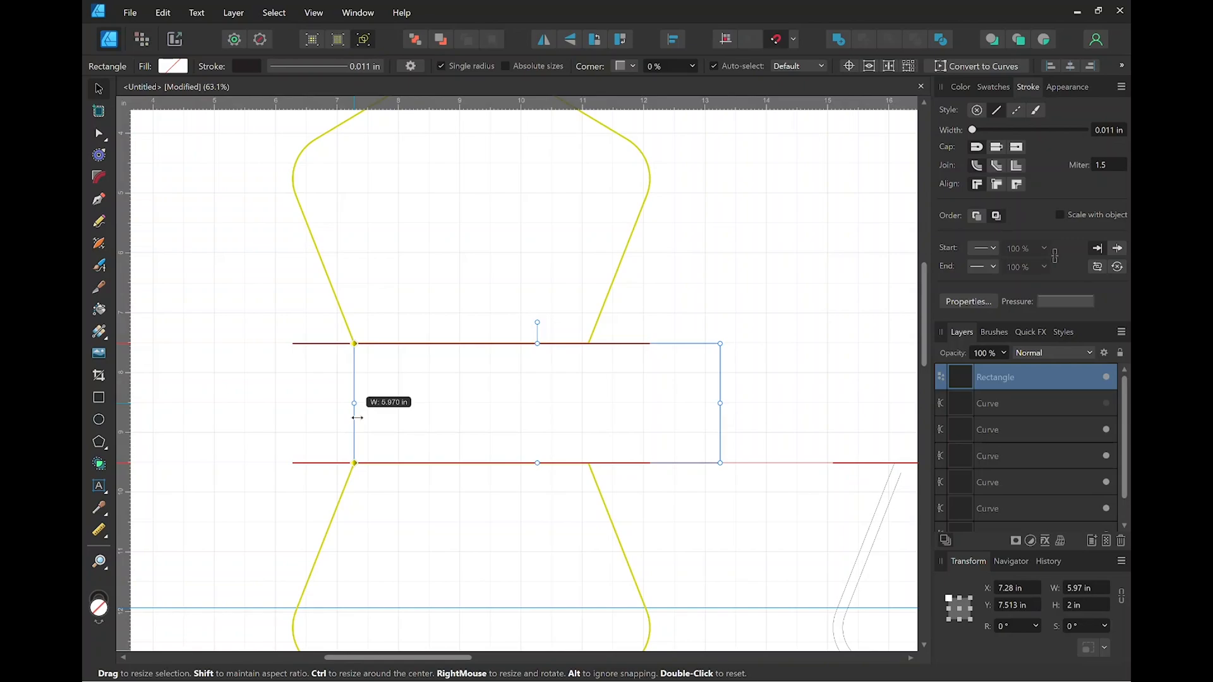
pyautogui.moveTo(358, 417); pyautogui.dragTo(357, 417)
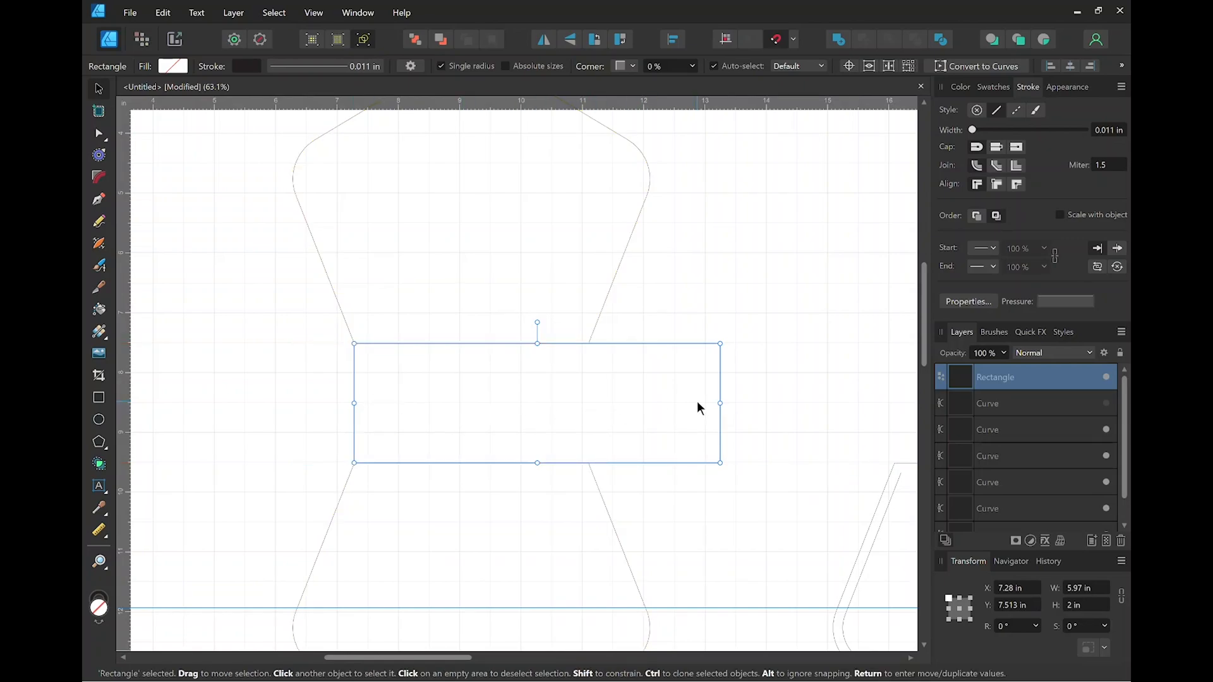
pyautogui.moveTo(721, 402); pyautogui.dragTo(588, 407)
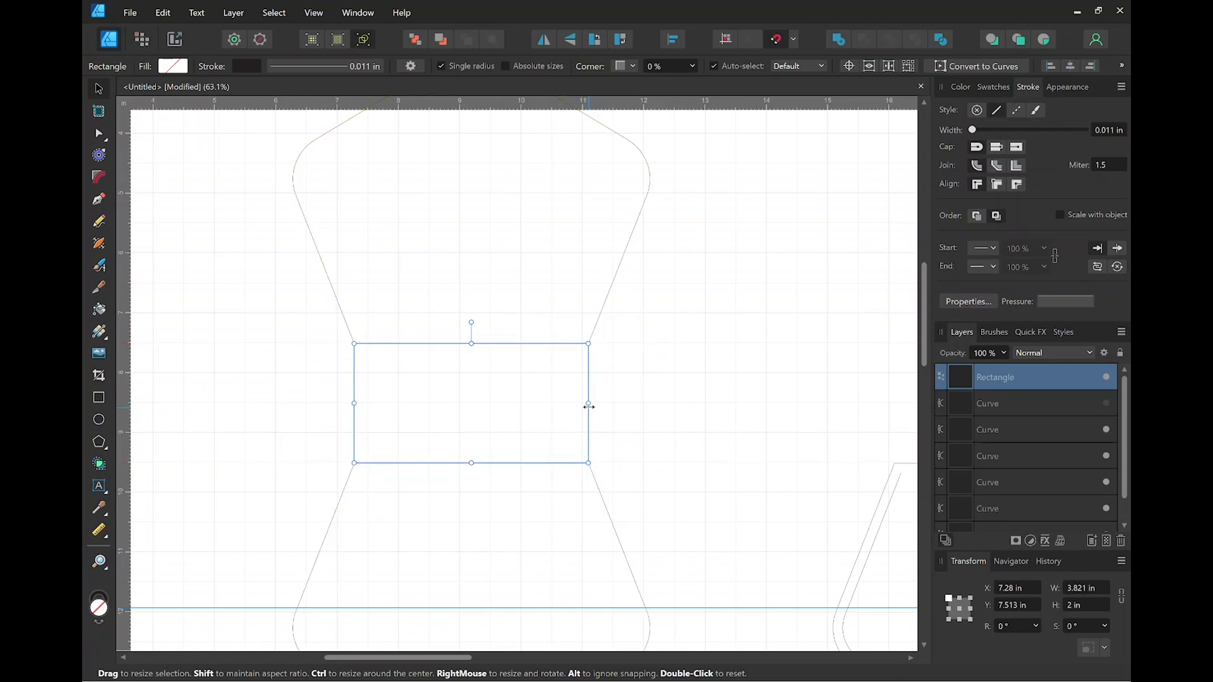
pyautogui.click(324, 376)
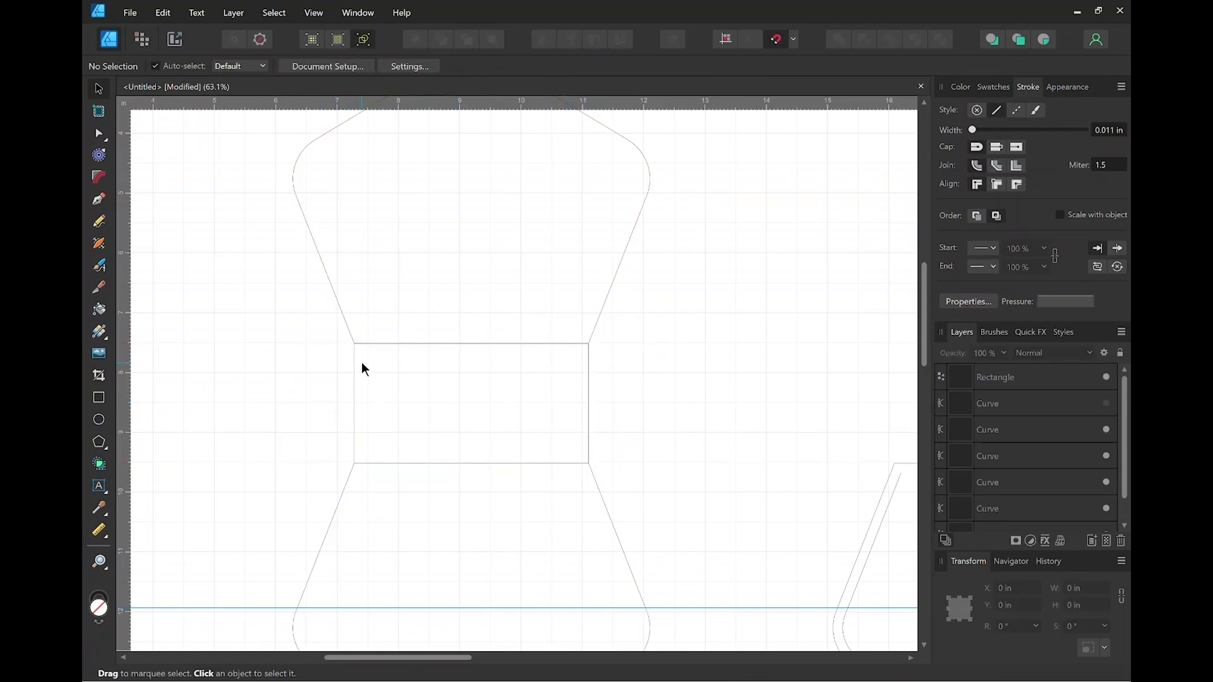
# Merge the two pentagon outlines and the connecting rectangle into one shape with the Shape Builder tool.
pyautogui.scroll(10, 361, 362)
pyautogui.moveTo(336, 206); pyautogui.dragTo(336, 316)
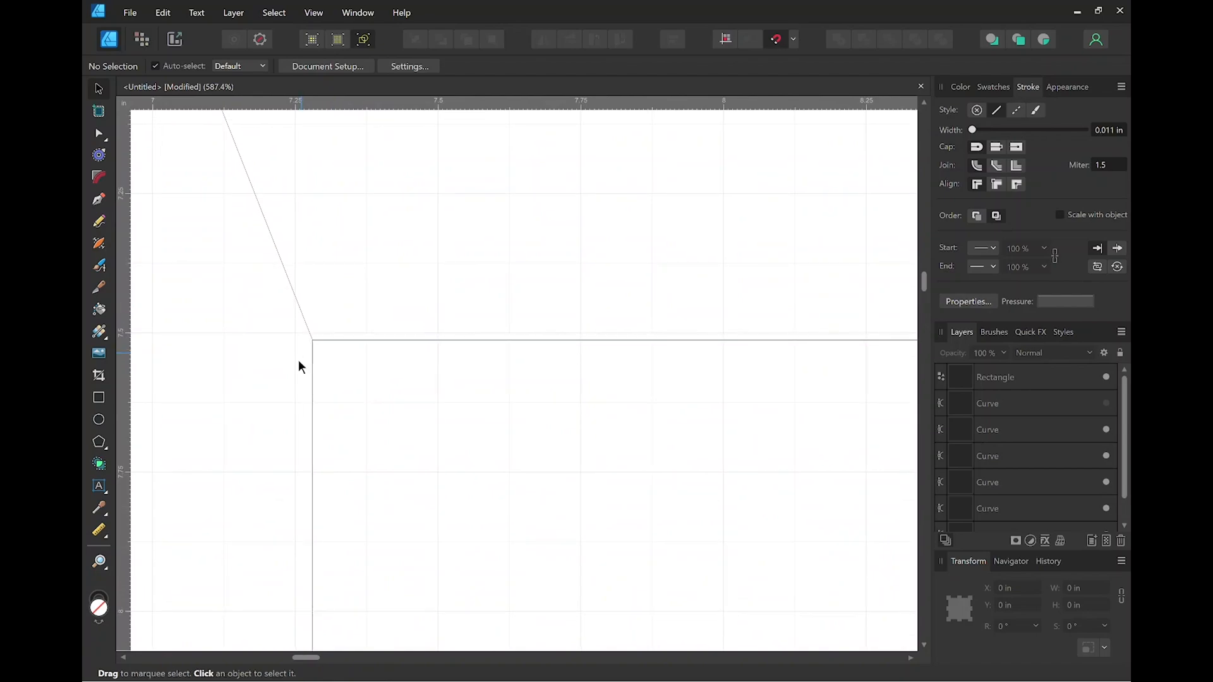
pyautogui.scroll(1, 316, 335)
pyautogui.scroll(-13, 321, 320)
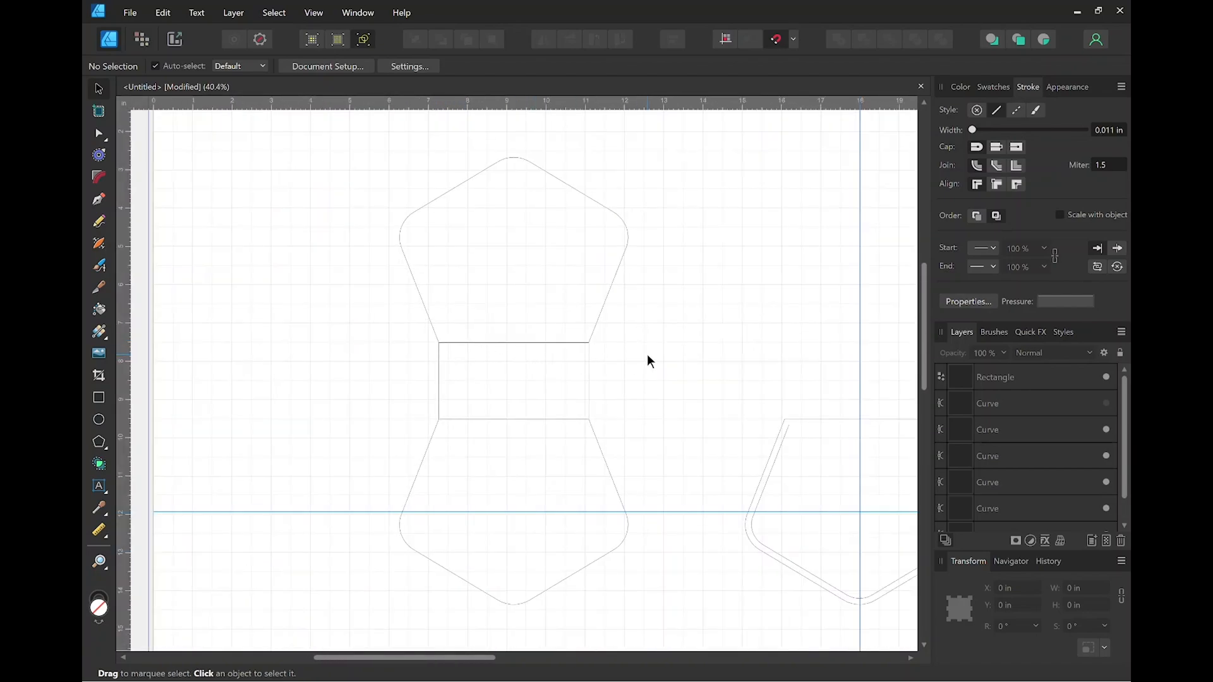
pyautogui.moveTo(648, 336); pyautogui.dragTo(616, 333)
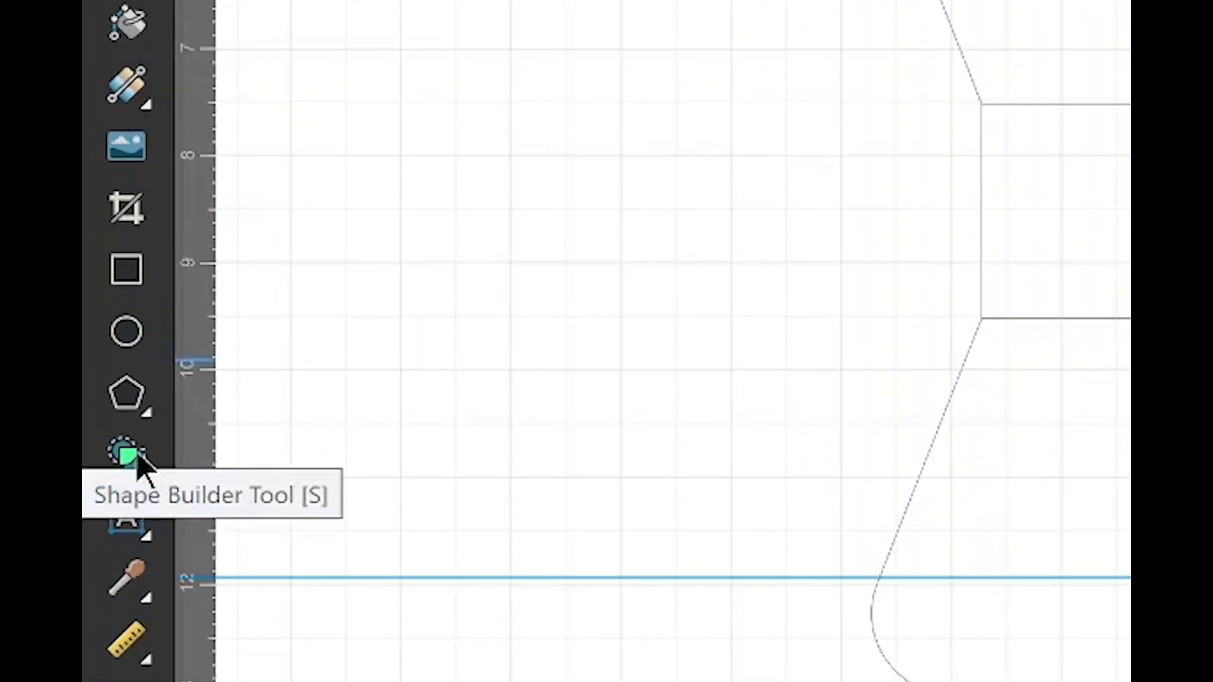
pyautogui.click(138, 458)
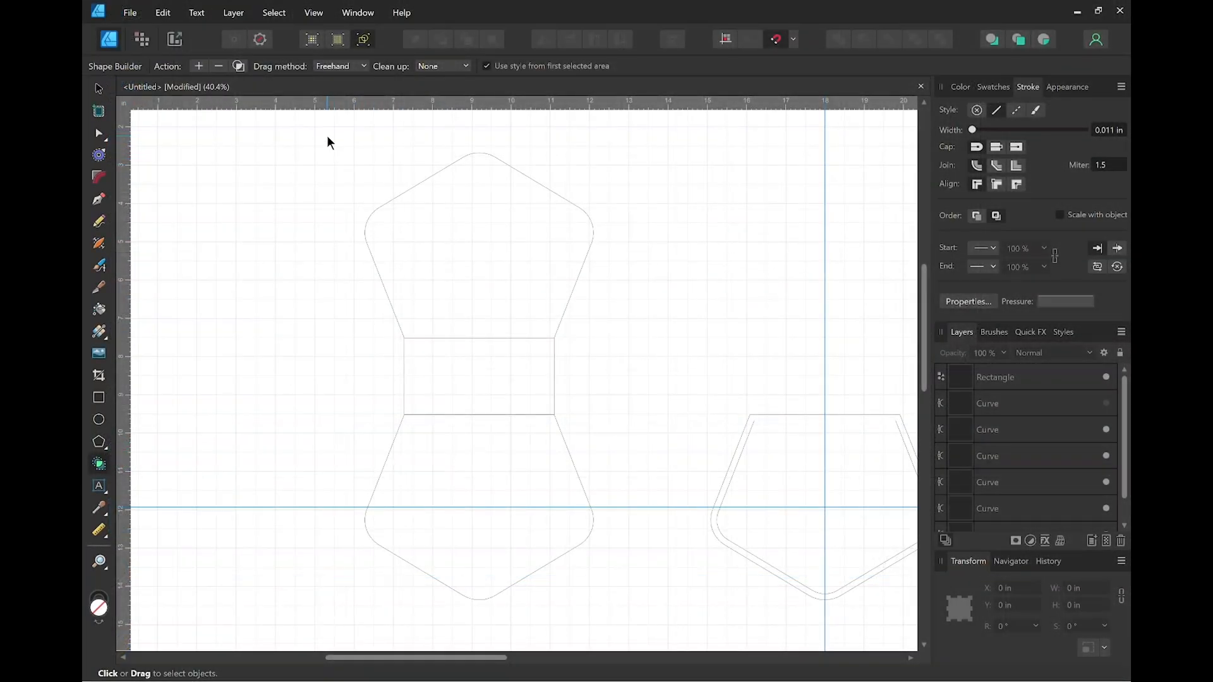
pyautogui.moveTo(327, 135); pyautogui.dragTo(651, 621)
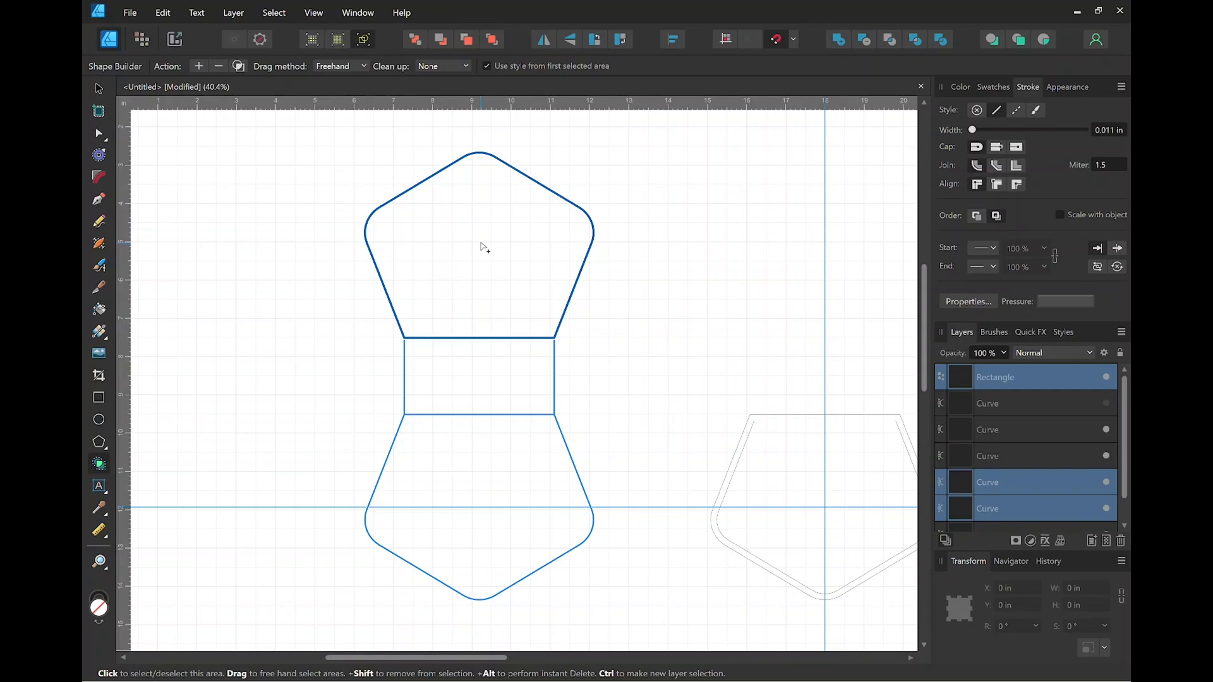
pyautogui.moveTo(480, 243); pyautogui.dragTo(472, 438)
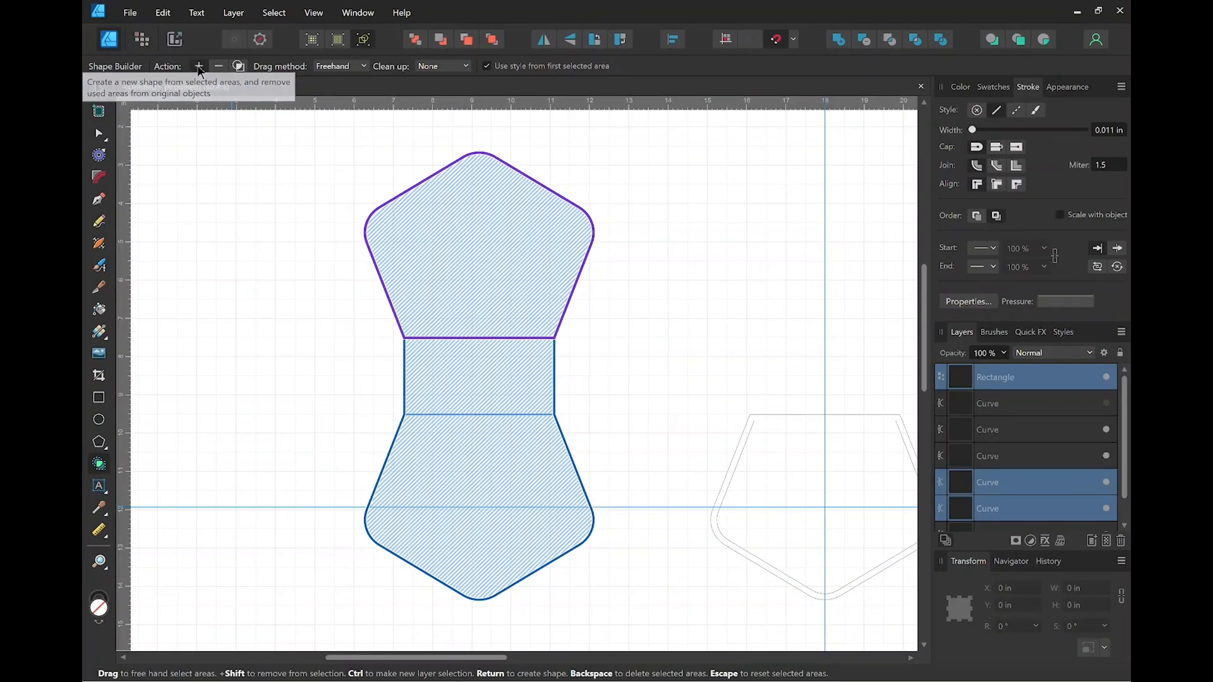
pyautogui.click(362, 164)
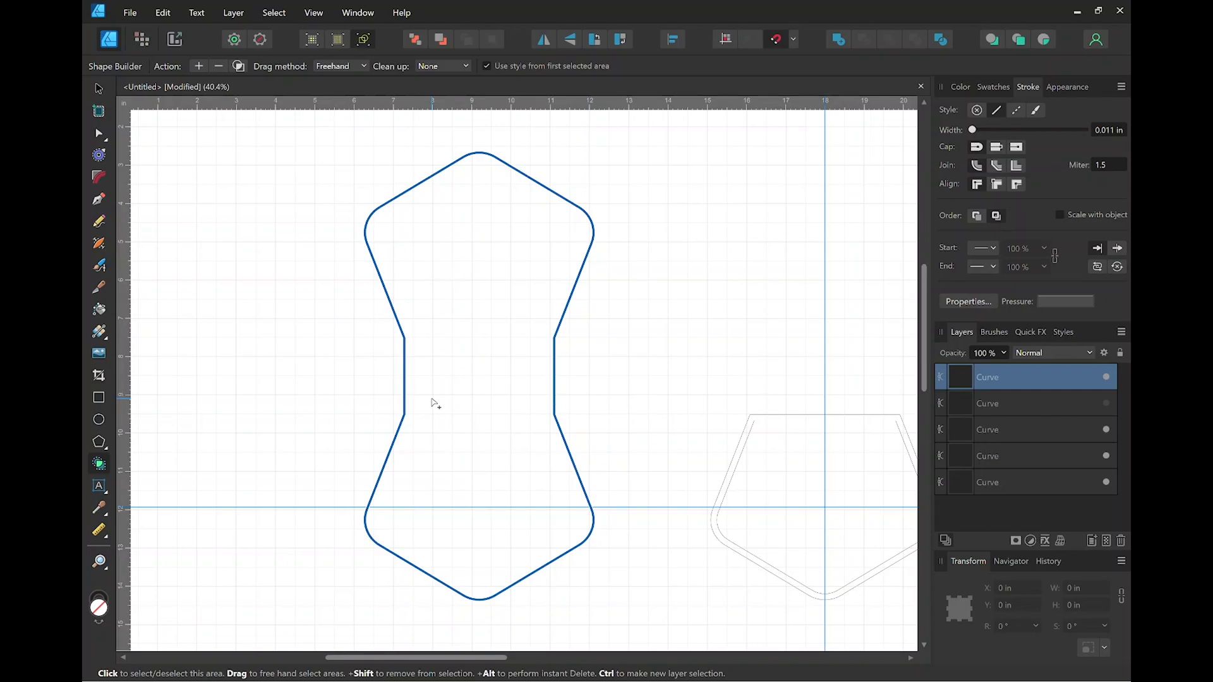
# Group the separate pentagon outline with its two stitching-hole curves.
pyautogui.hscroll(3, 434, 402)
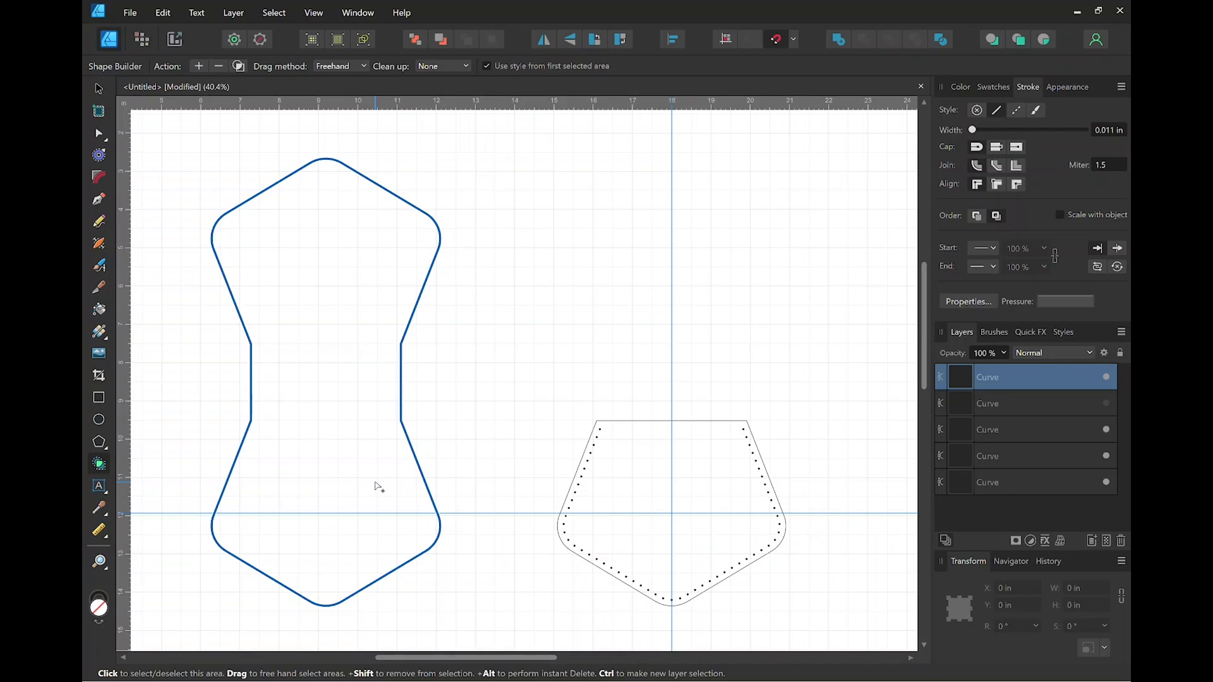
pyautogui.click(101, 93)
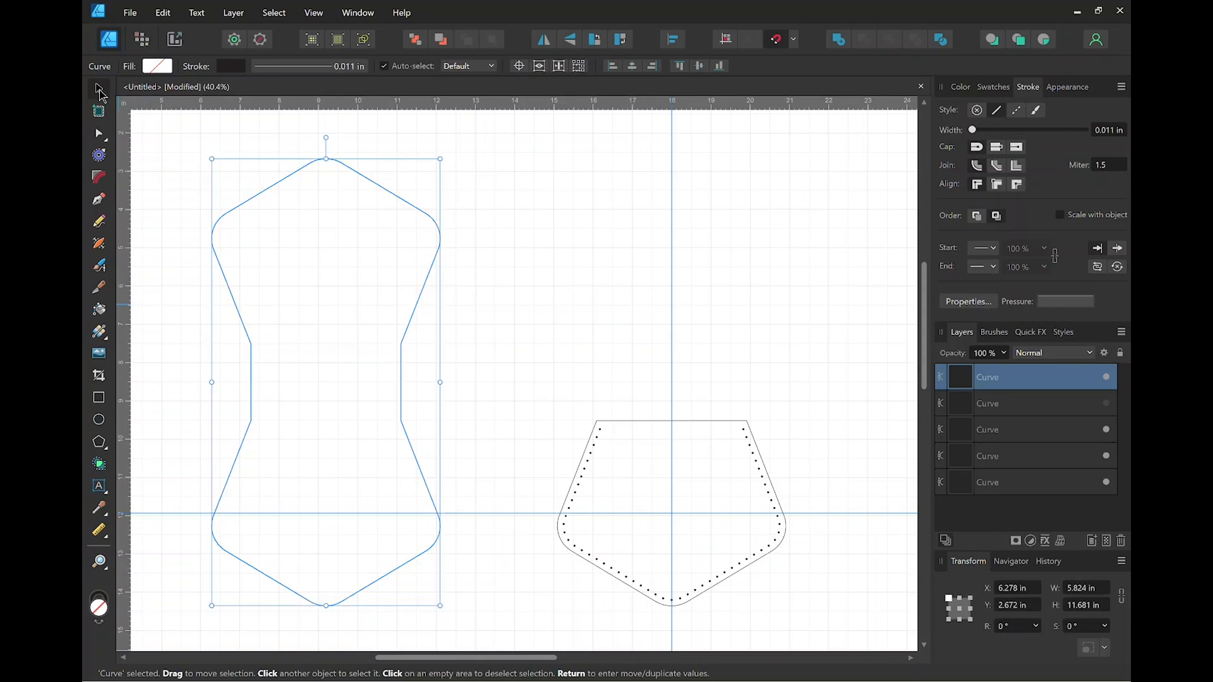
pyautogui.moveTo(517, 336); pyautogui.dragTo(837, 623)
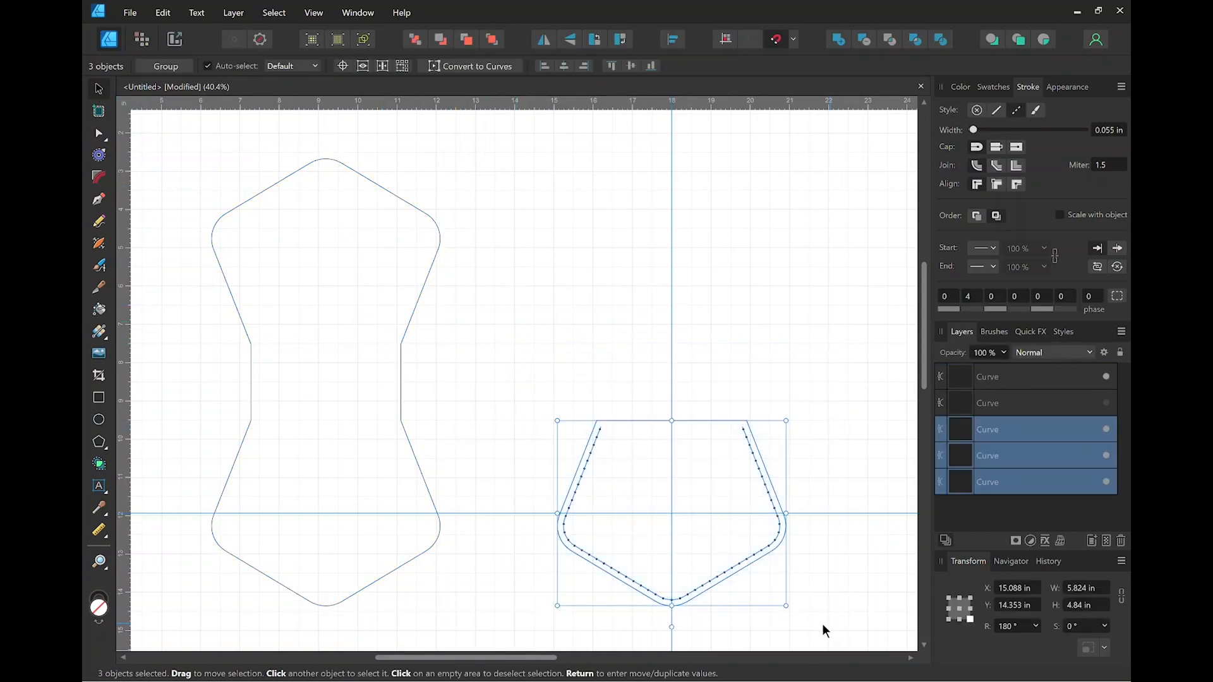
pyautogui.click(597, 369)
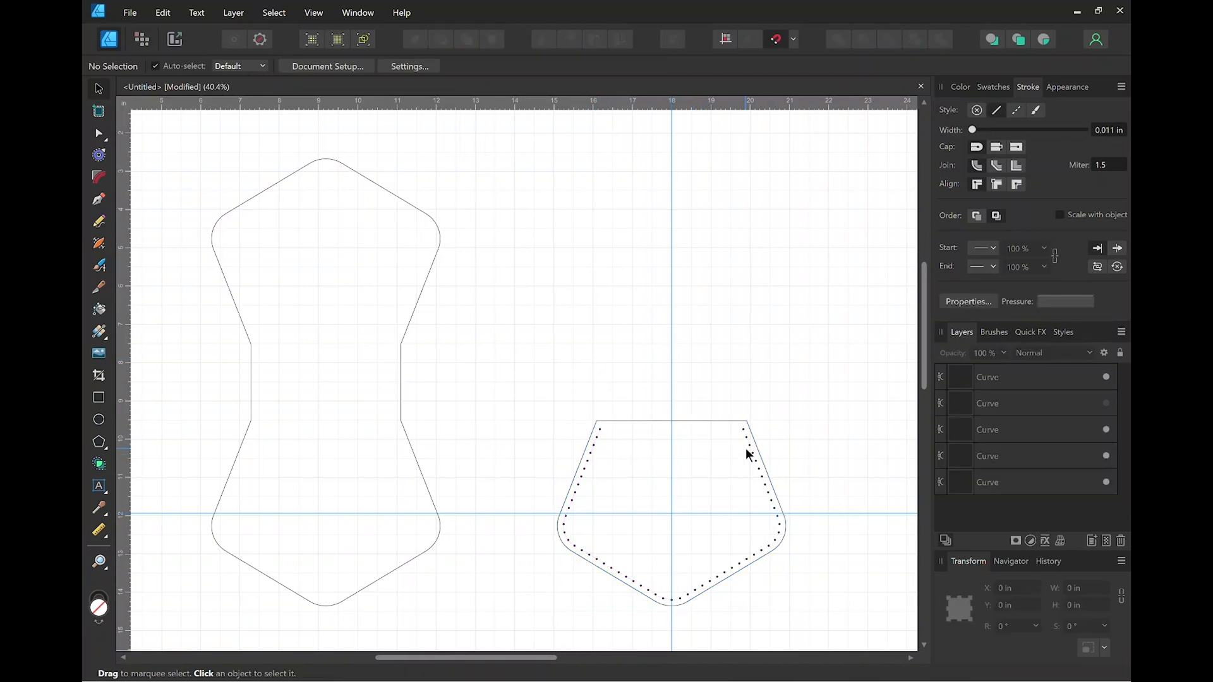
pyautogui.click(696, 421)
pyautogui.click(571, 381)
pyautogui.moveTo(522, 363); pyautogui.dragTo(846, 627)
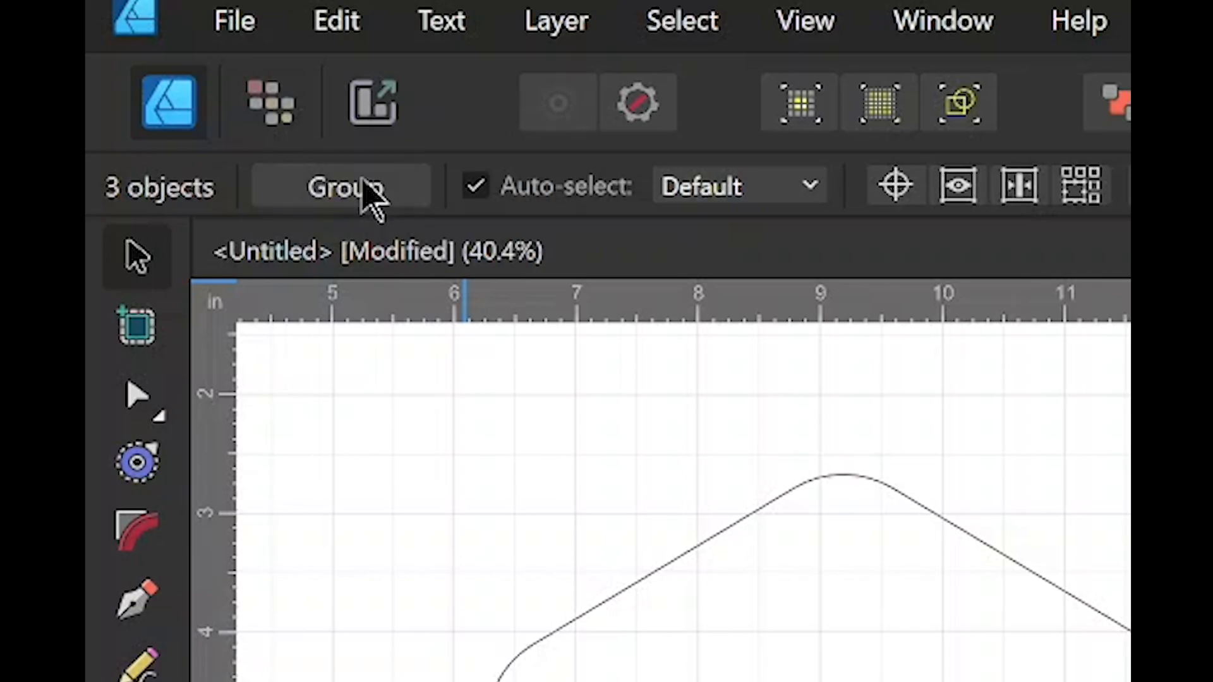
pyautogui.click(366, 189)
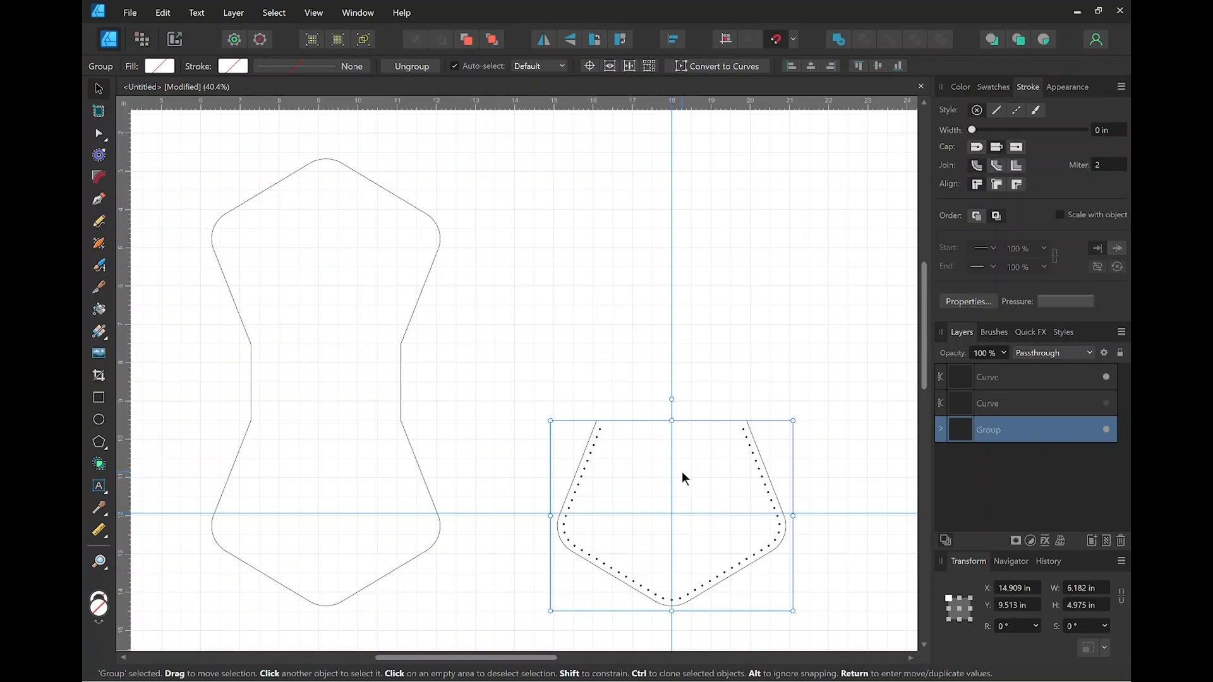
# Duplicate the stitched pentagon group straight across onto the lower half of the merged piece.
pyautogui.hotkey('shift', 'alt')
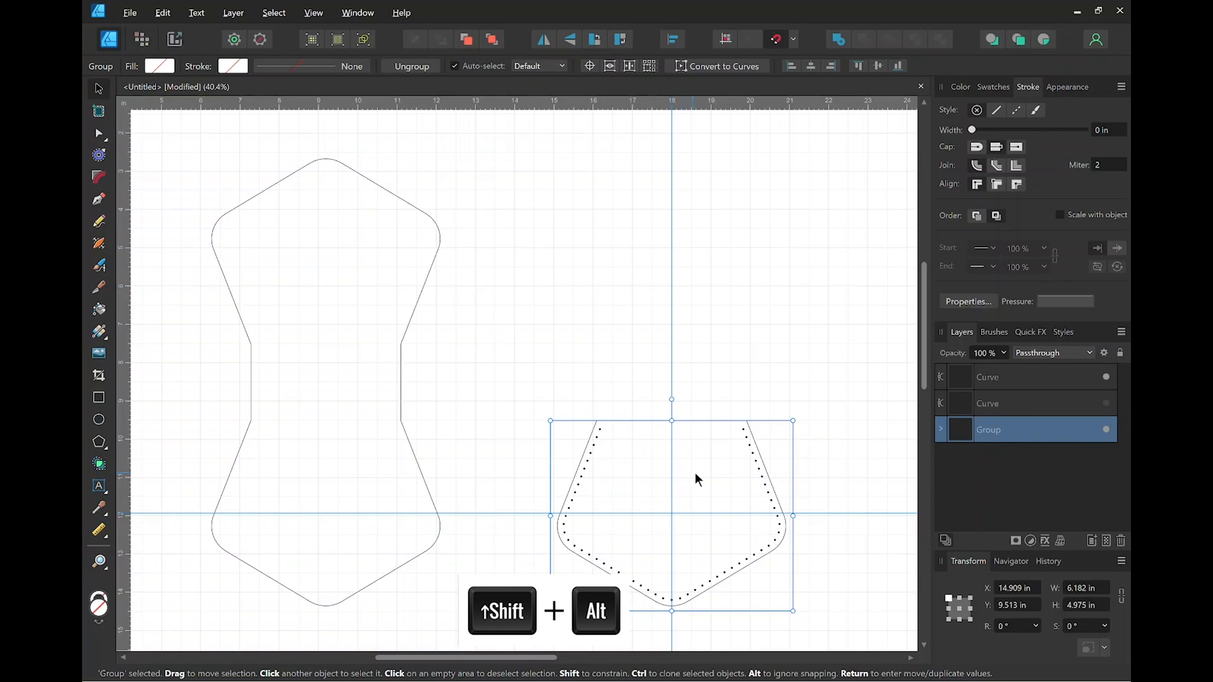
pyautogui.moveTo(702, 472); pyautogui.dragTo(341, 450)
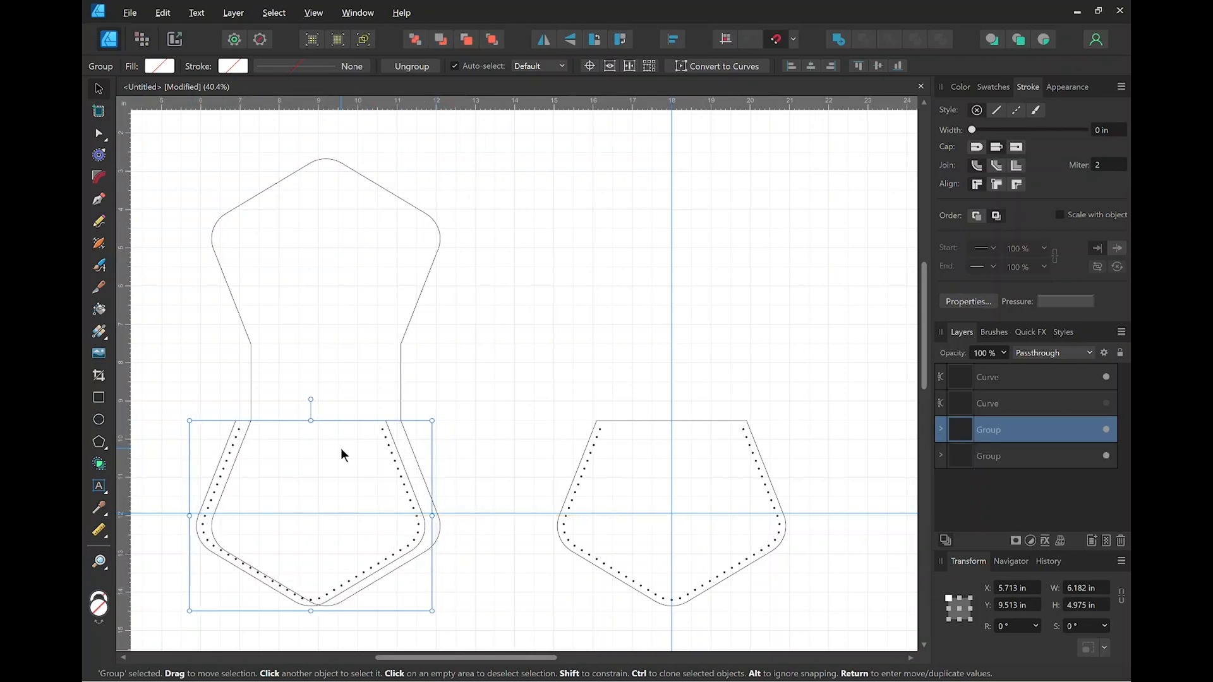
pyautogui.click(493, 384)
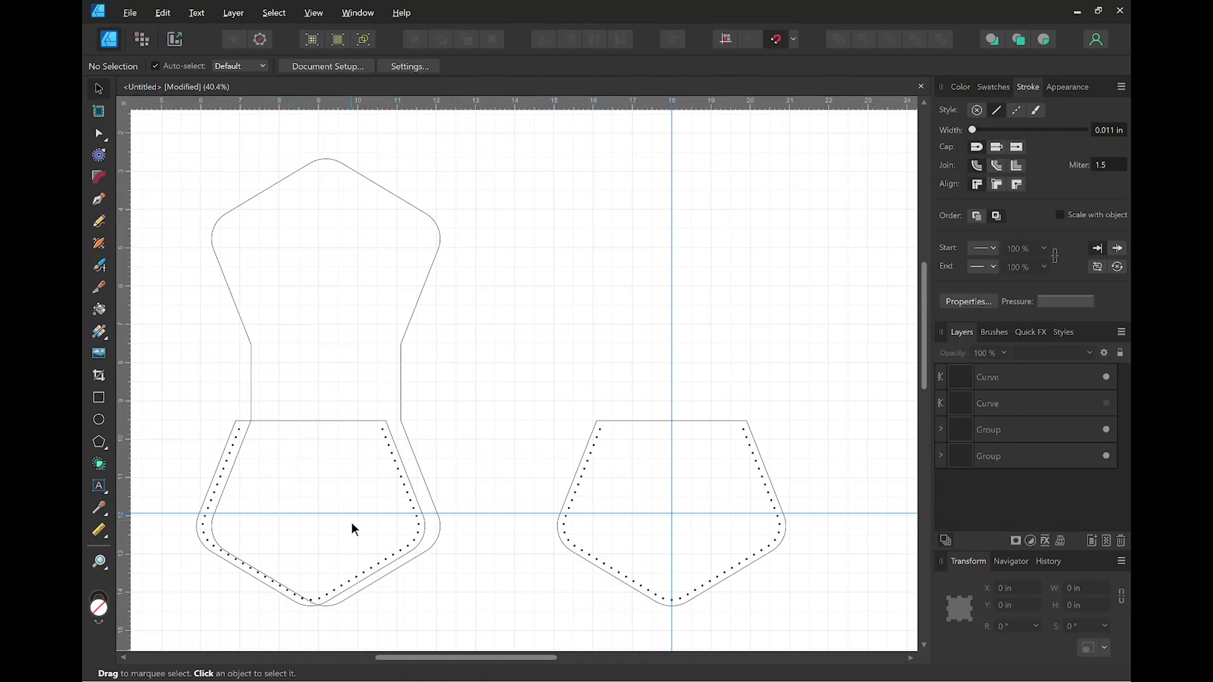
# Align the duplicated group's horizontal center to the merged outline, using the outline as the key object.
pyautogui.click(328, 422)
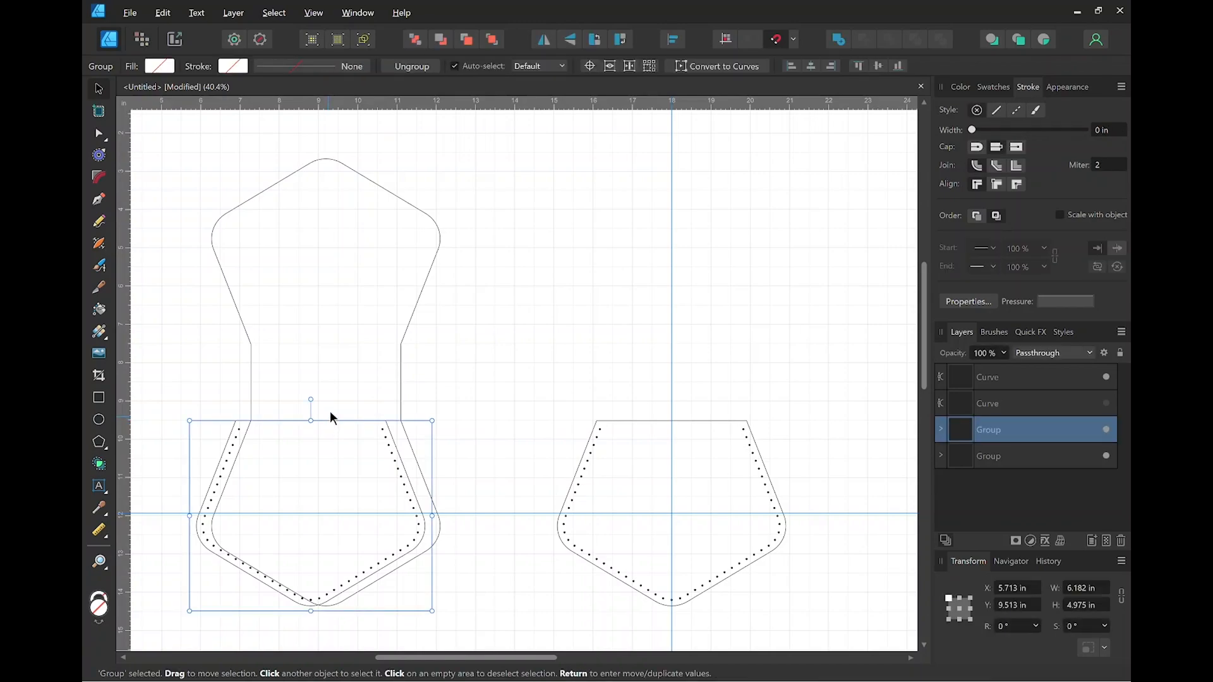
pyautogui.press('shift')
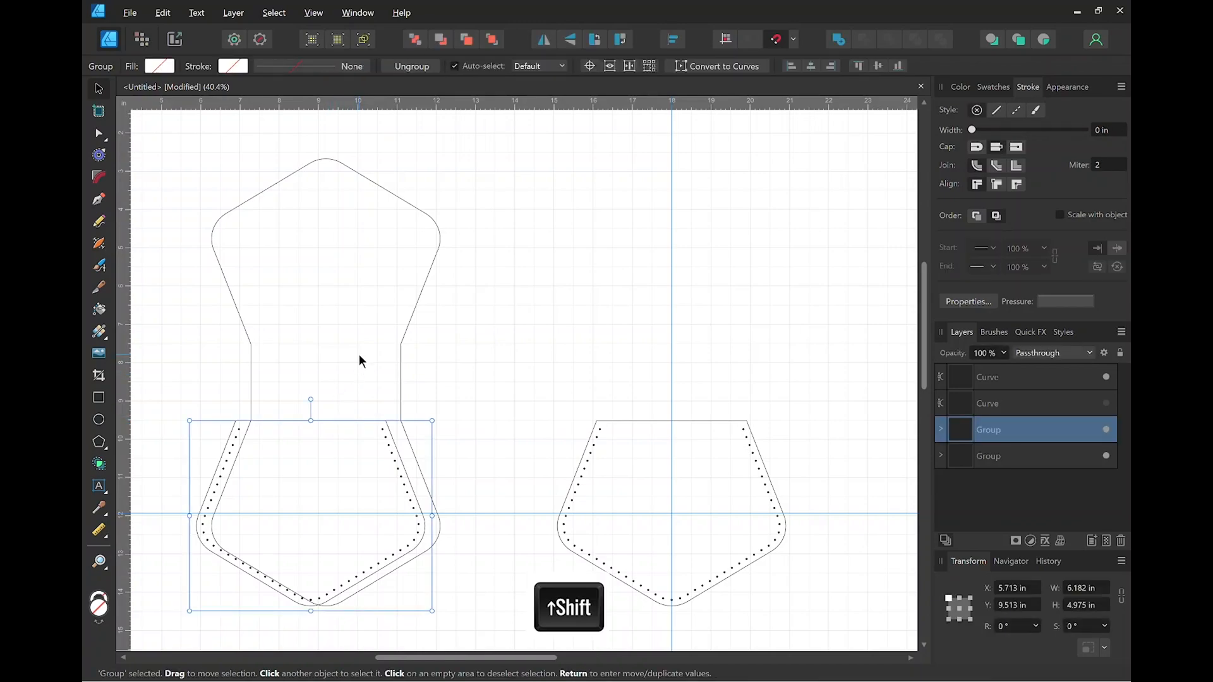
pyautogui.keyDown('shift'); pyautogui.click(414, 316); pyautogui.keyUp('shift')
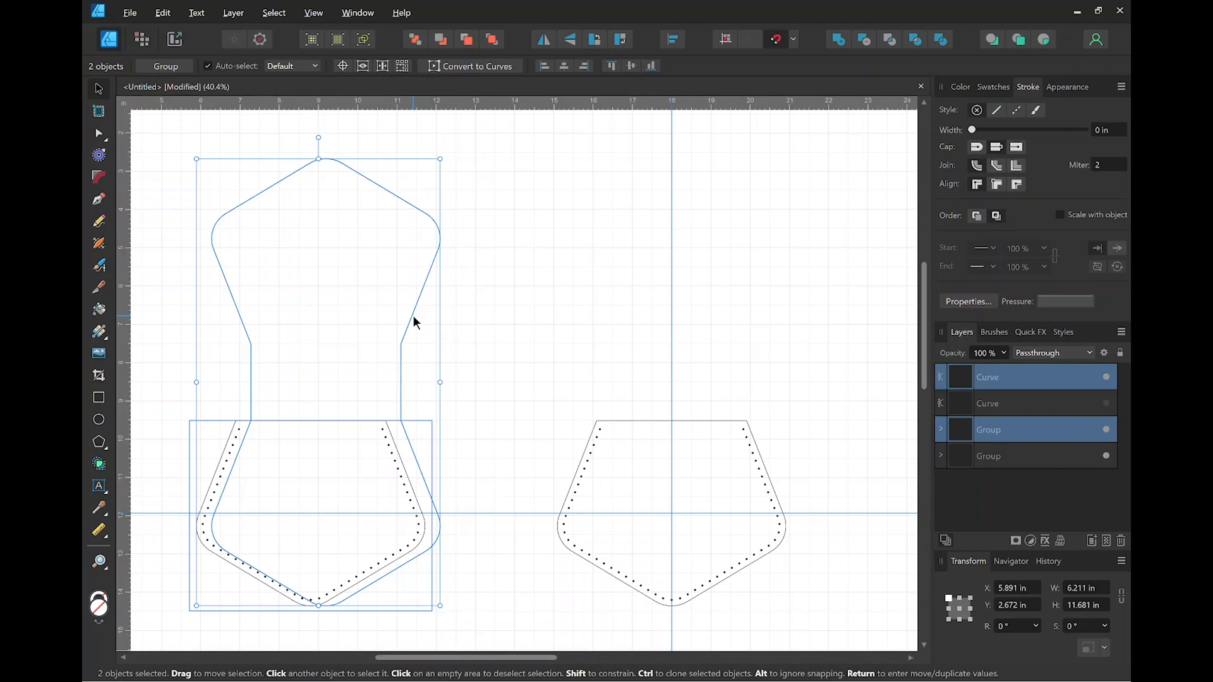
pyautogui.press('alt')
pyautogui.keyDown('alt'); pyautogui.click(413, 316); pyautogui.keyUp('alt')
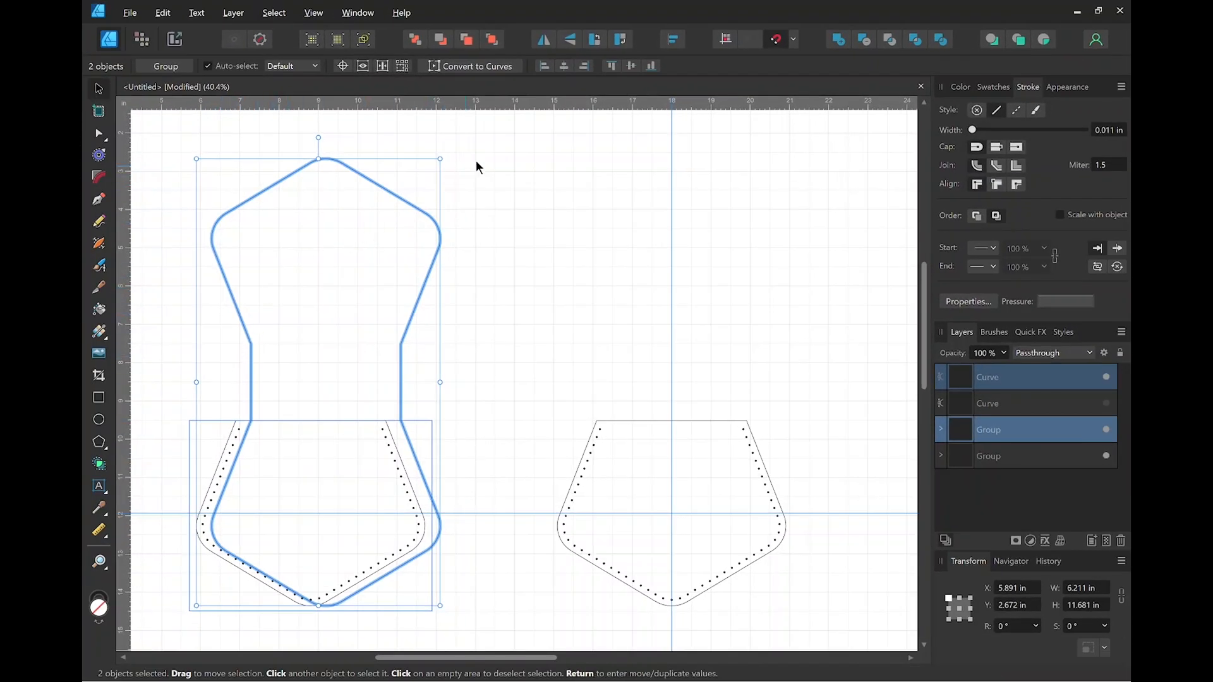
pyautogui.click(573, 68)
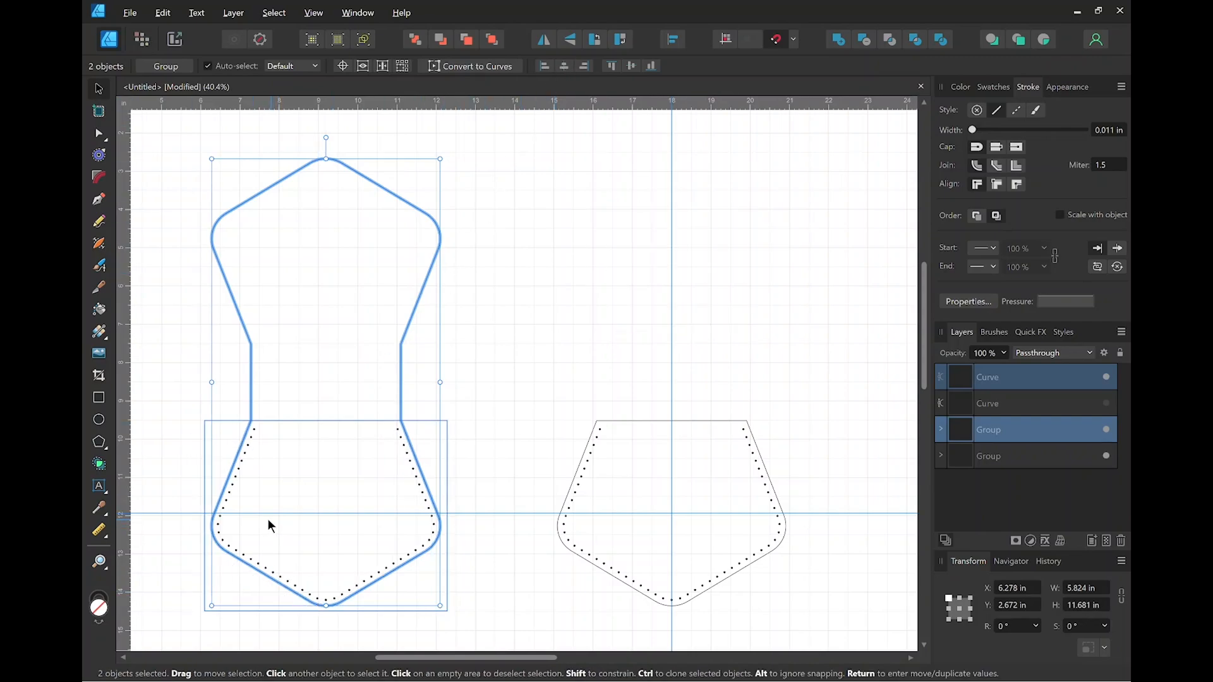
# Examine how closely the duplicated pentagon's edges match the merged outline, in both normal and wireframe view.
pyautogui.scroll(10, 269, 520)
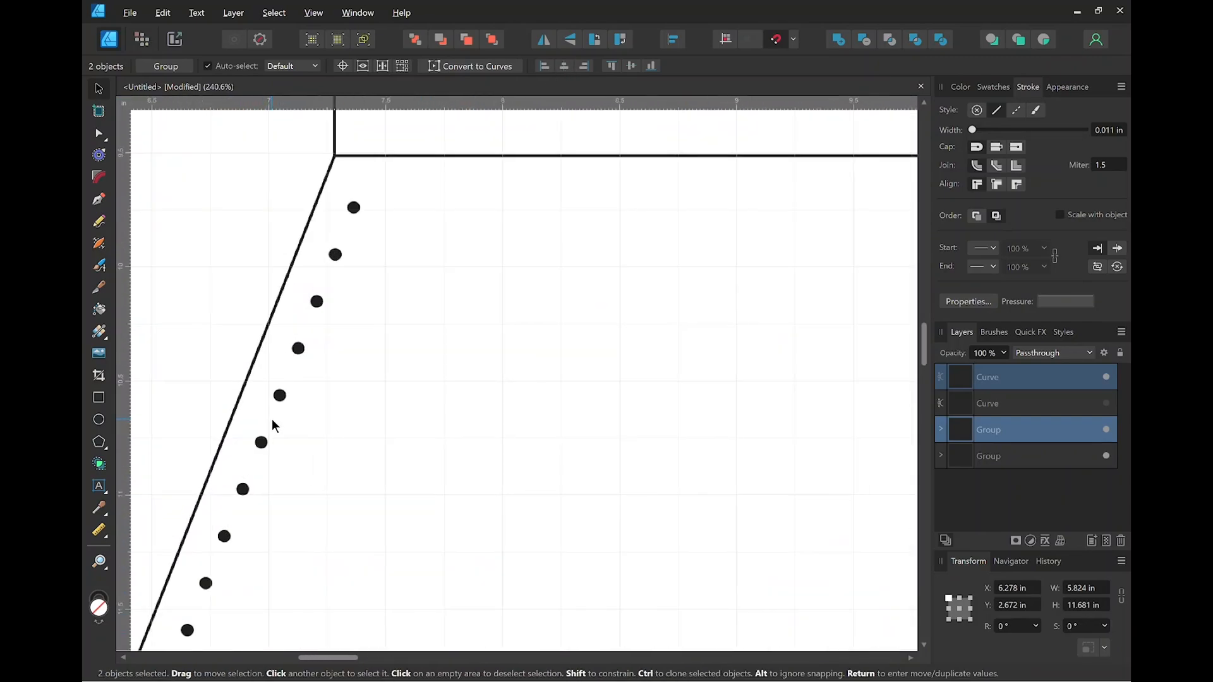
pyautogui.scroll(-3, 318, 324)
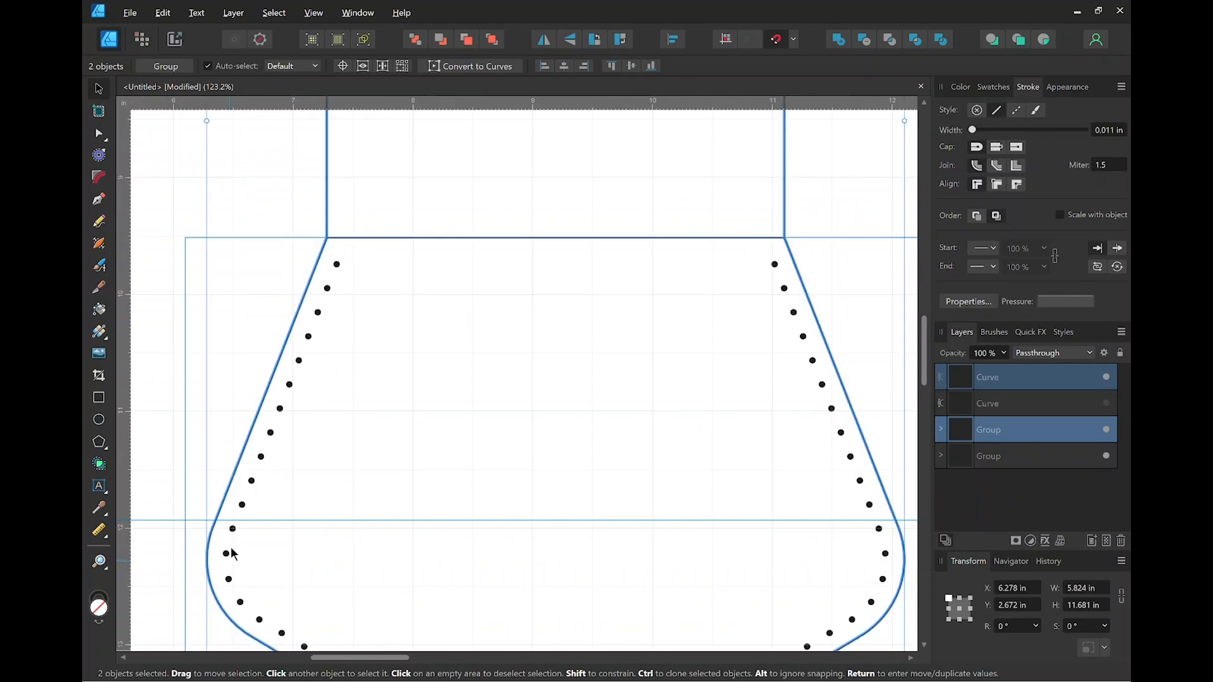
pyautogui.scroll(7, 286, 391)
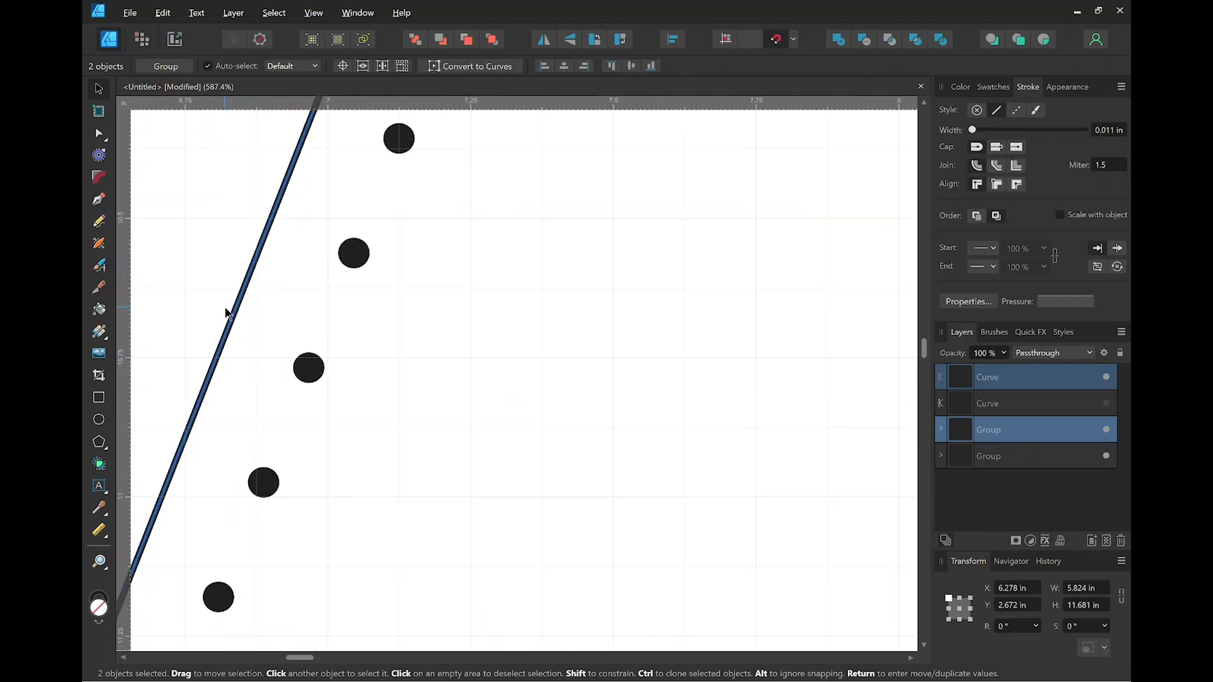
pyautogui.scroll(2, 227, 312)
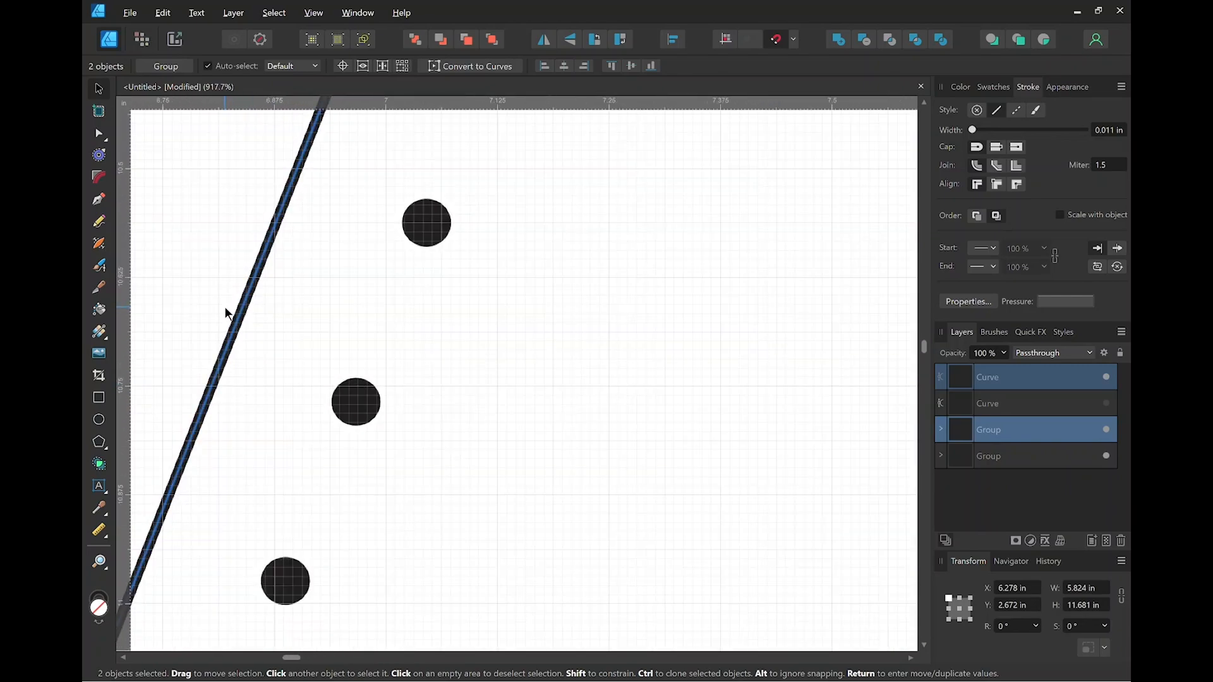
pyautogui.click(364, 42)
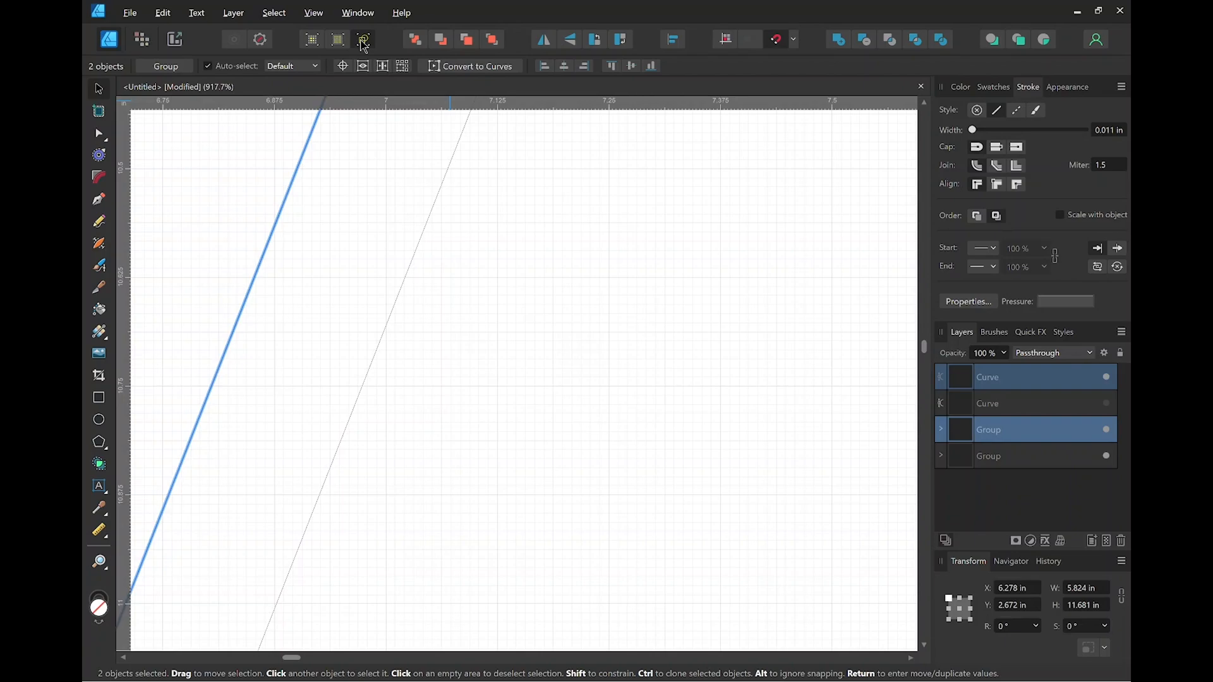
pyautogui.scroll(-6, 438, 230)
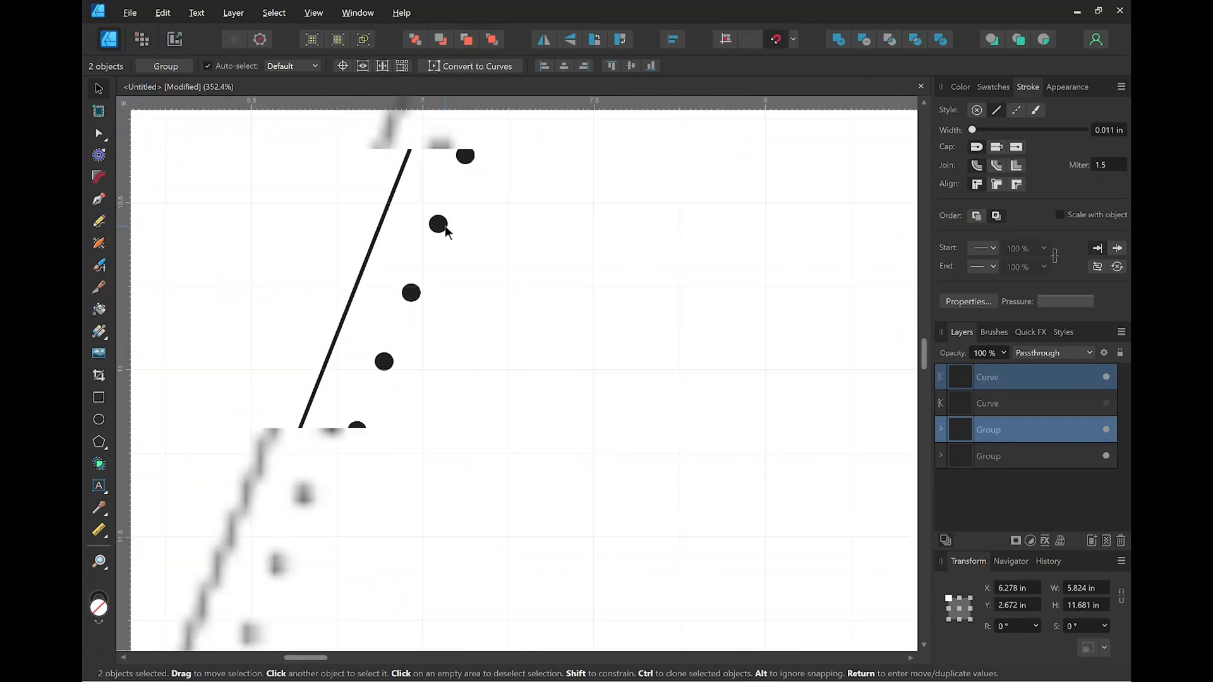
pyautogui.scroll(-9, 498, 363)
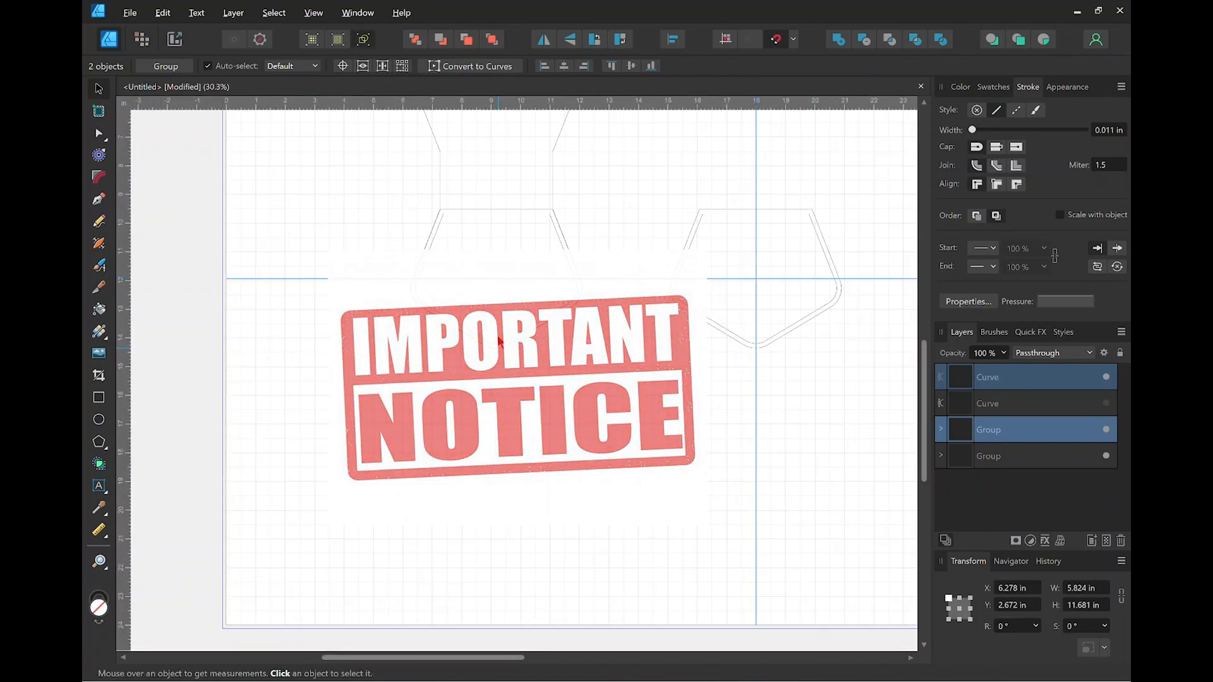
pyautogui.scroll(4, 511, 276)
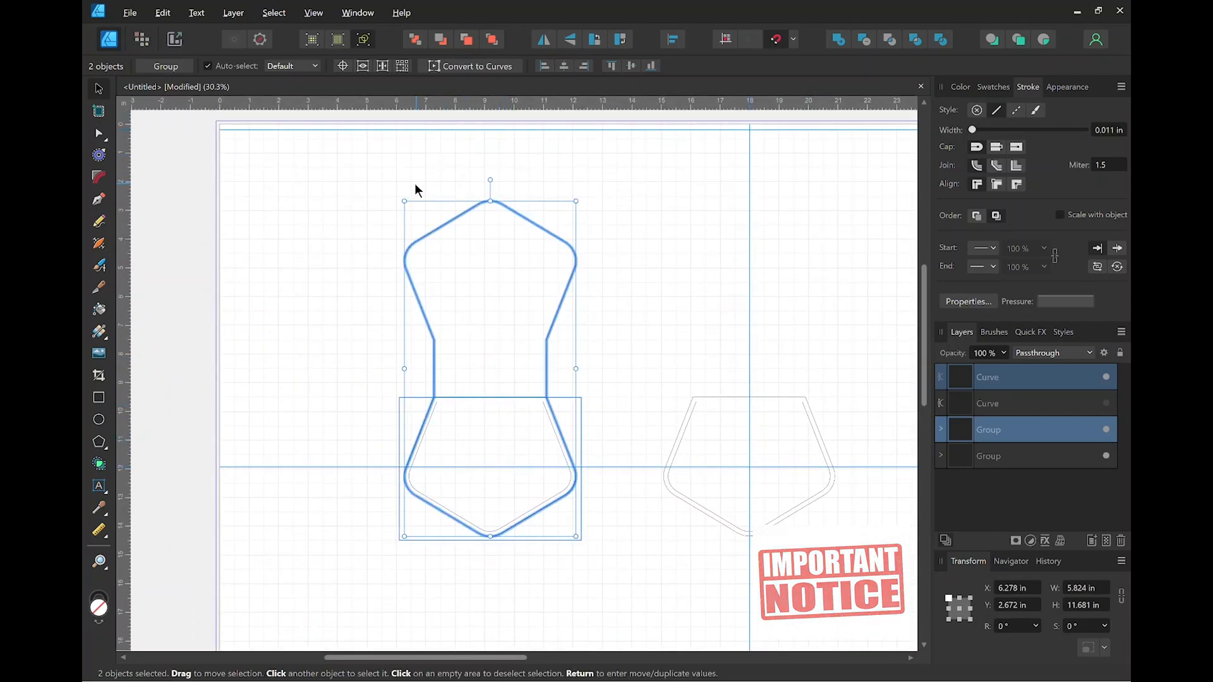
pyautogui.click(360, 174)
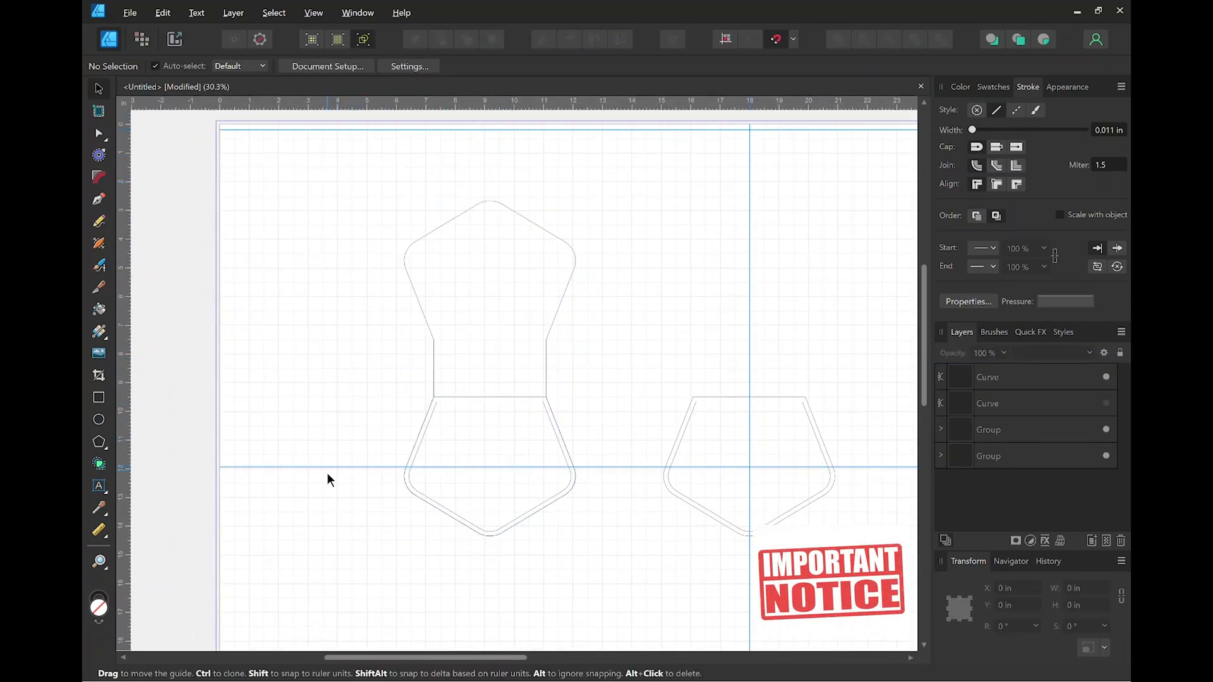
pyautogui.scroll(2, 435, 449)
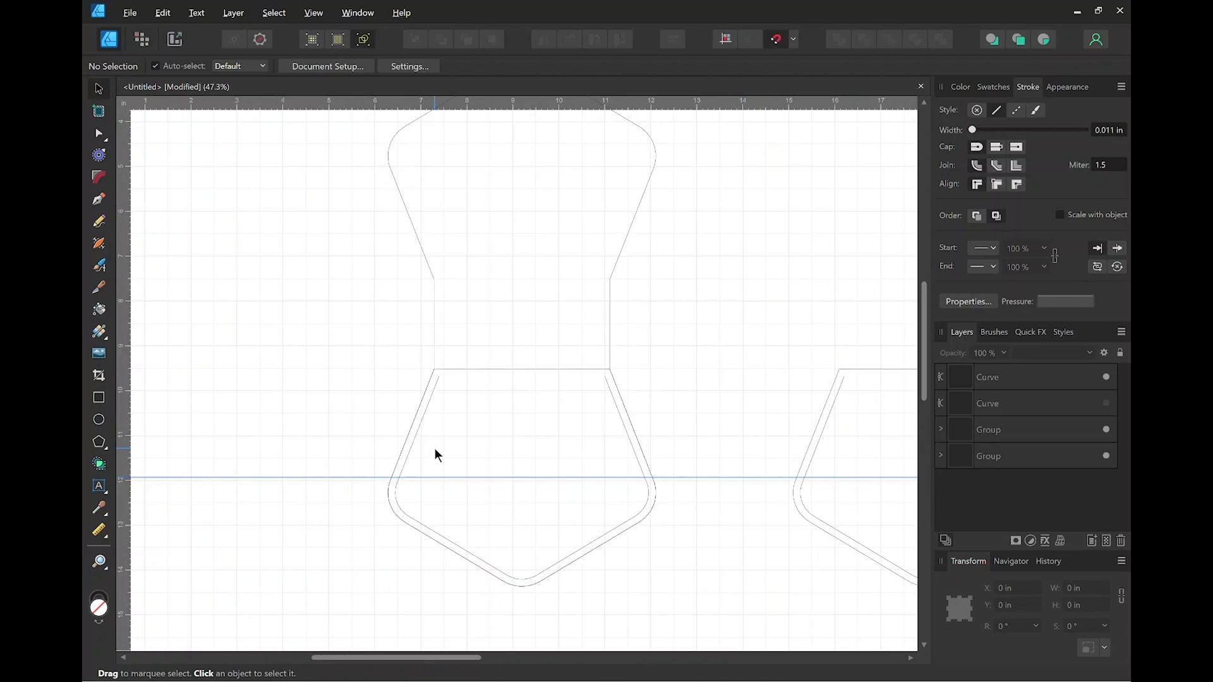
pyautogui.click(363, 41)
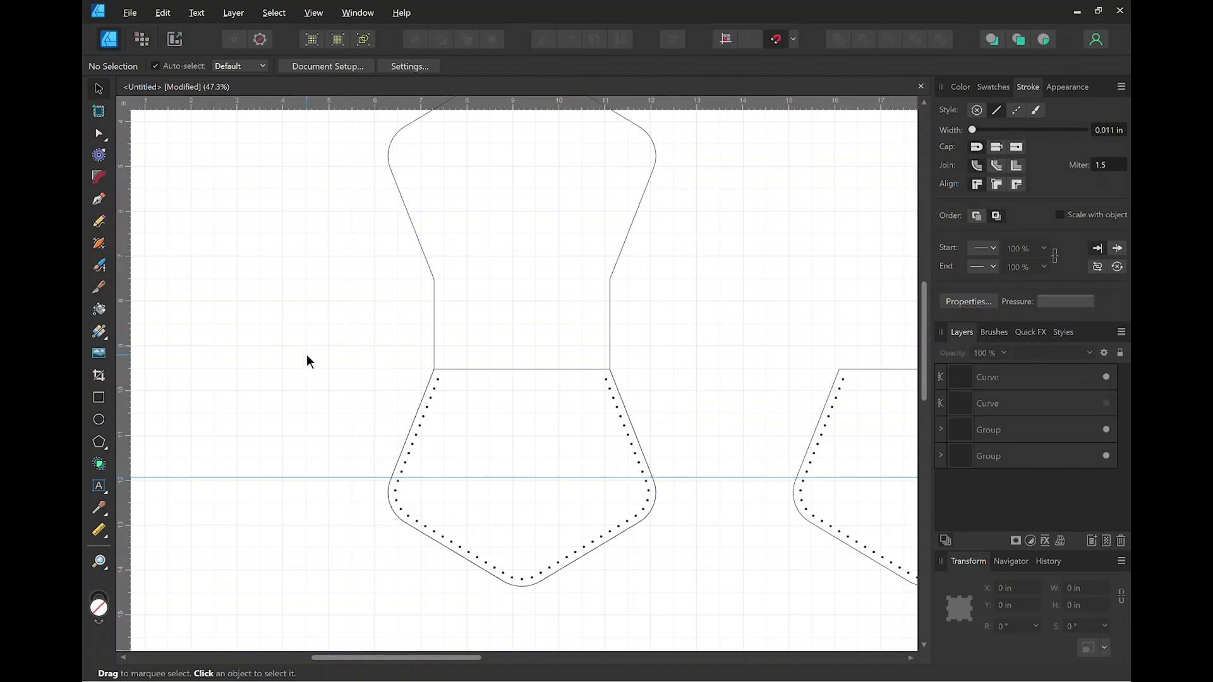
# Ungroup the duplicated pentagon and stitching curves on the merged piece, and clear the selection.
pyautogui.click(461, 372)
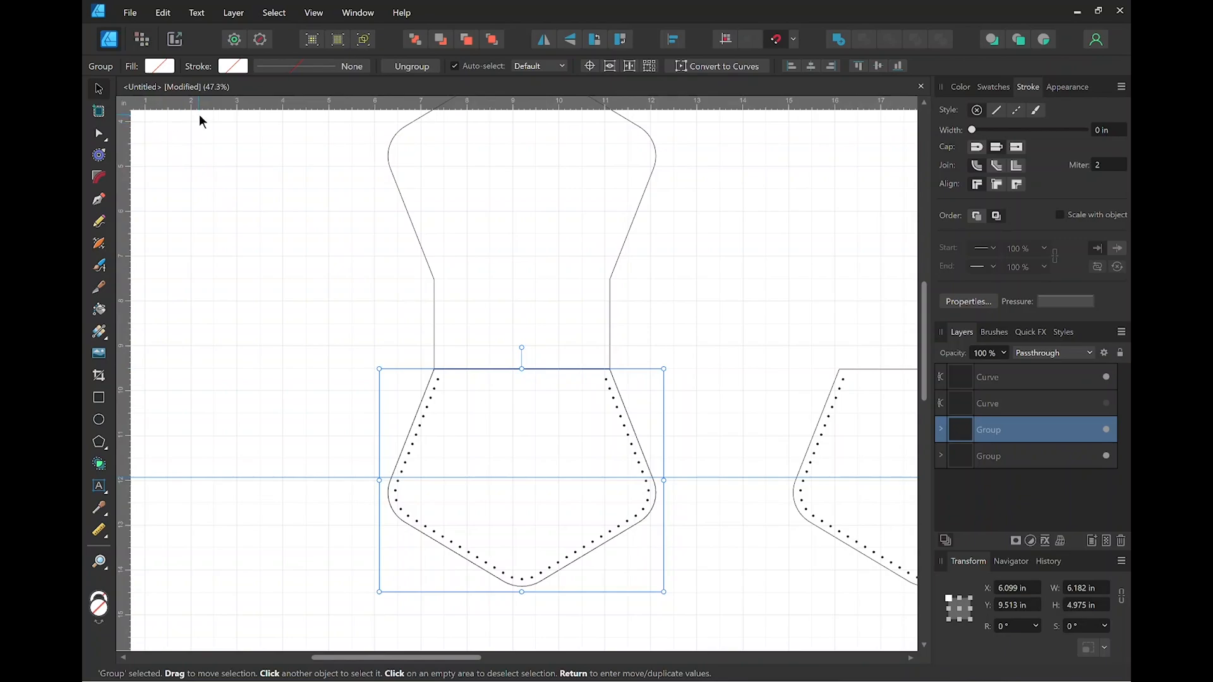
pyautogui.click(412, 66)
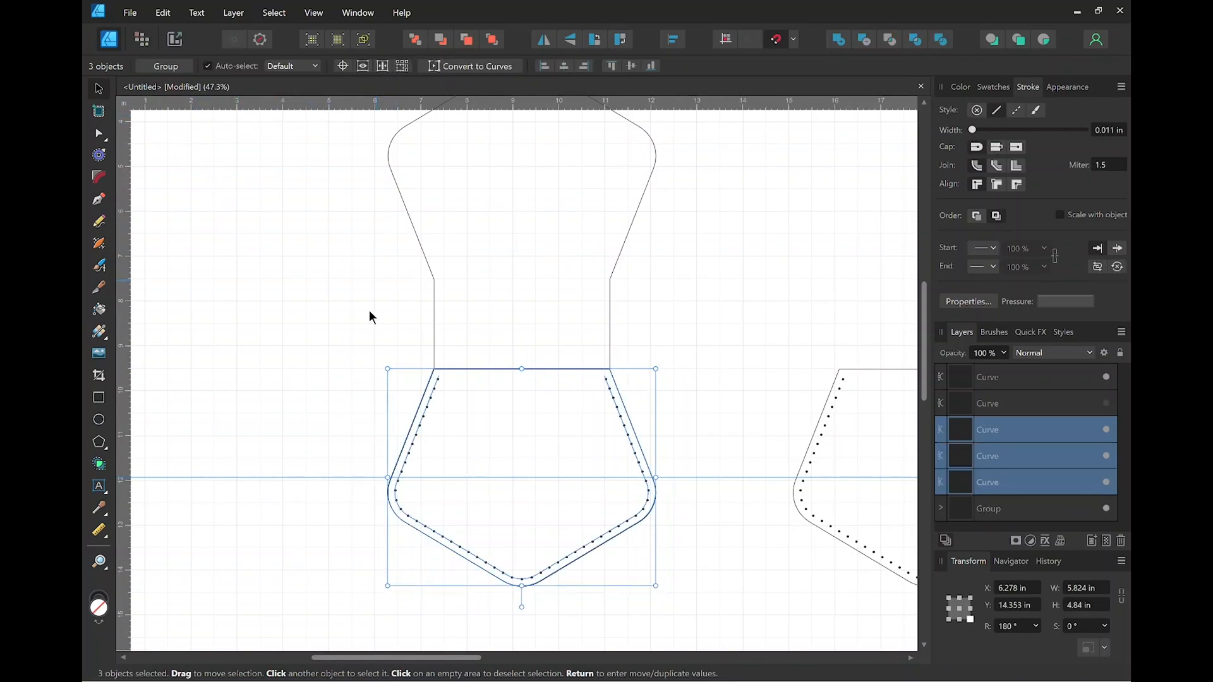
pyautogui.click(303, 375)
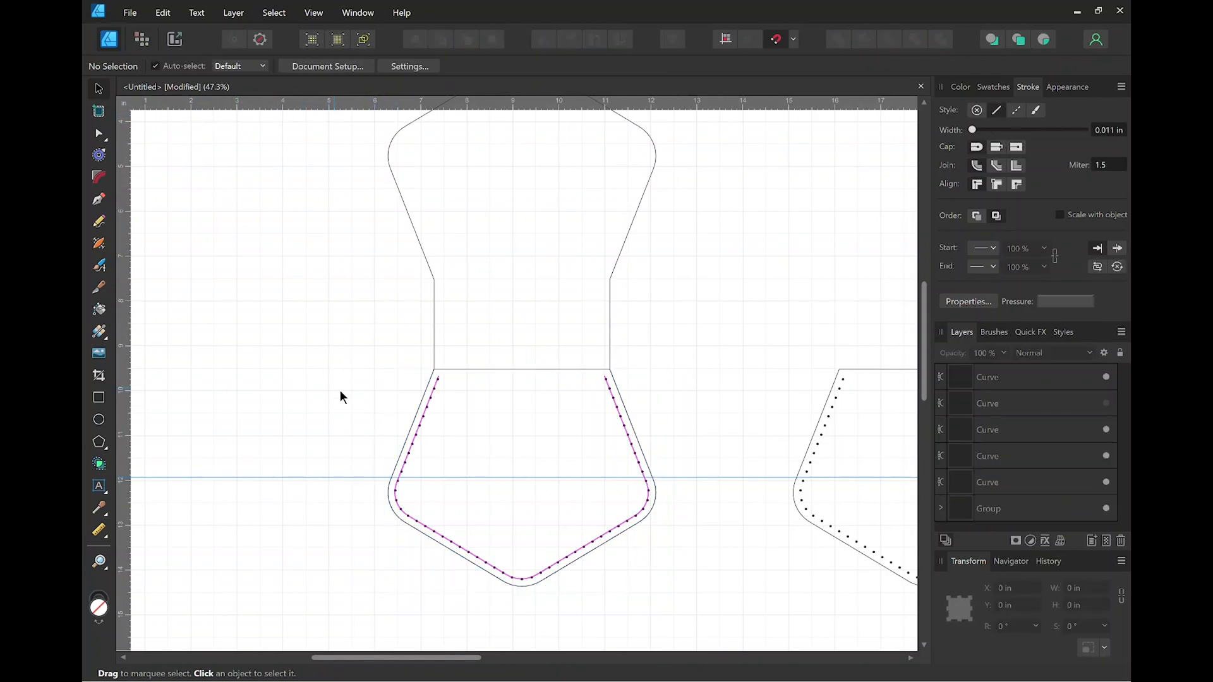
# Delete the duplicated pentagon outline on the lower half of the merged piece, keeping its stitching curves.
pyautogui.click(481, 370)
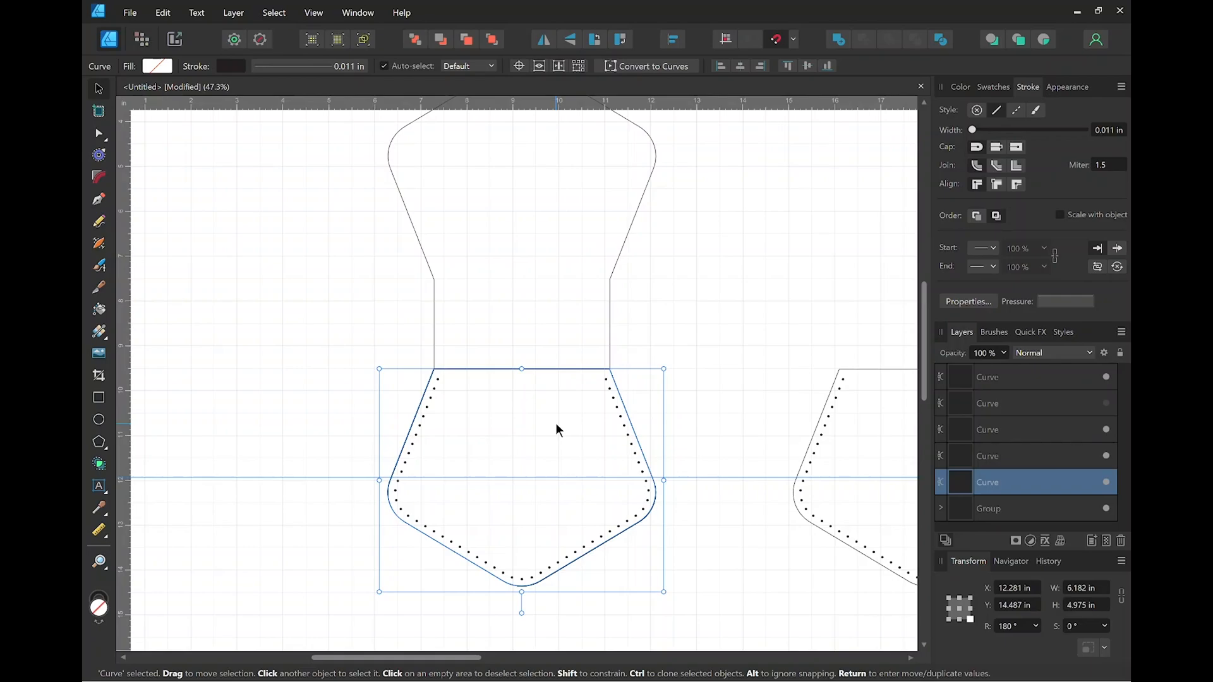
pyautogui.press('Delete')
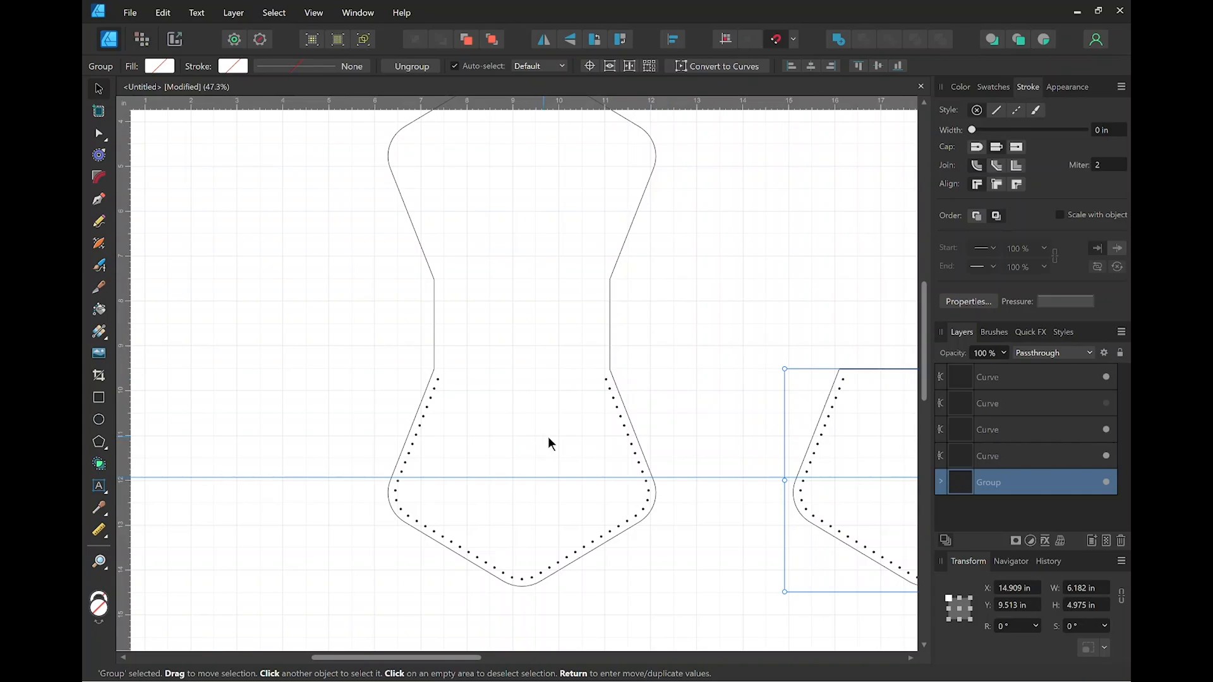
# Move the stitched pentagon group closer to the merged piece and duplicate it straight up above the original.
pyautogui.moveTo(769, 324); pyautogui.dragTo(571, 320)
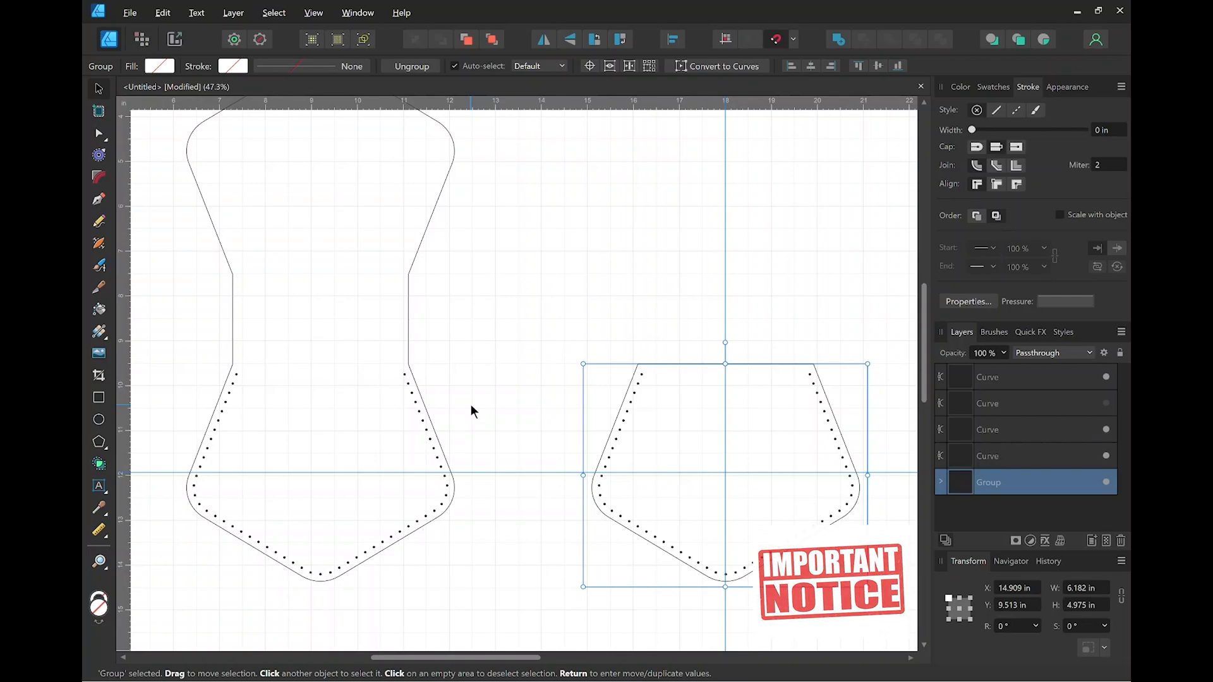
pyautogui.moveTo(606, 338); pyautogui.dragTo(626, 295)
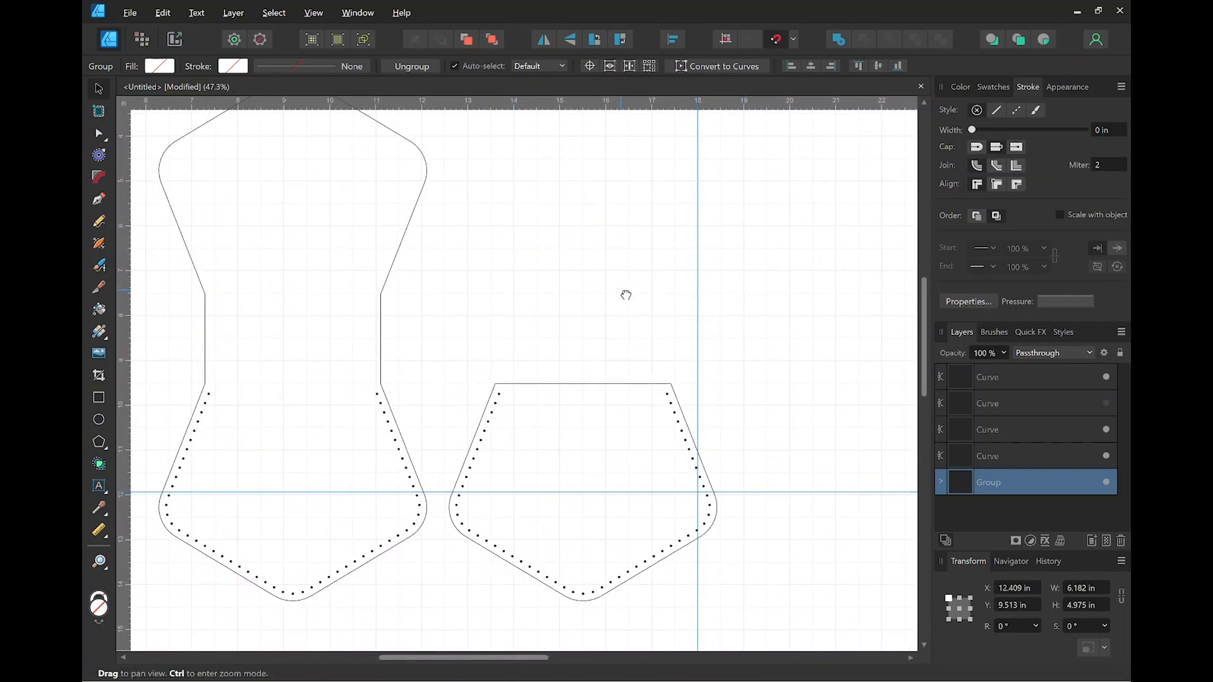
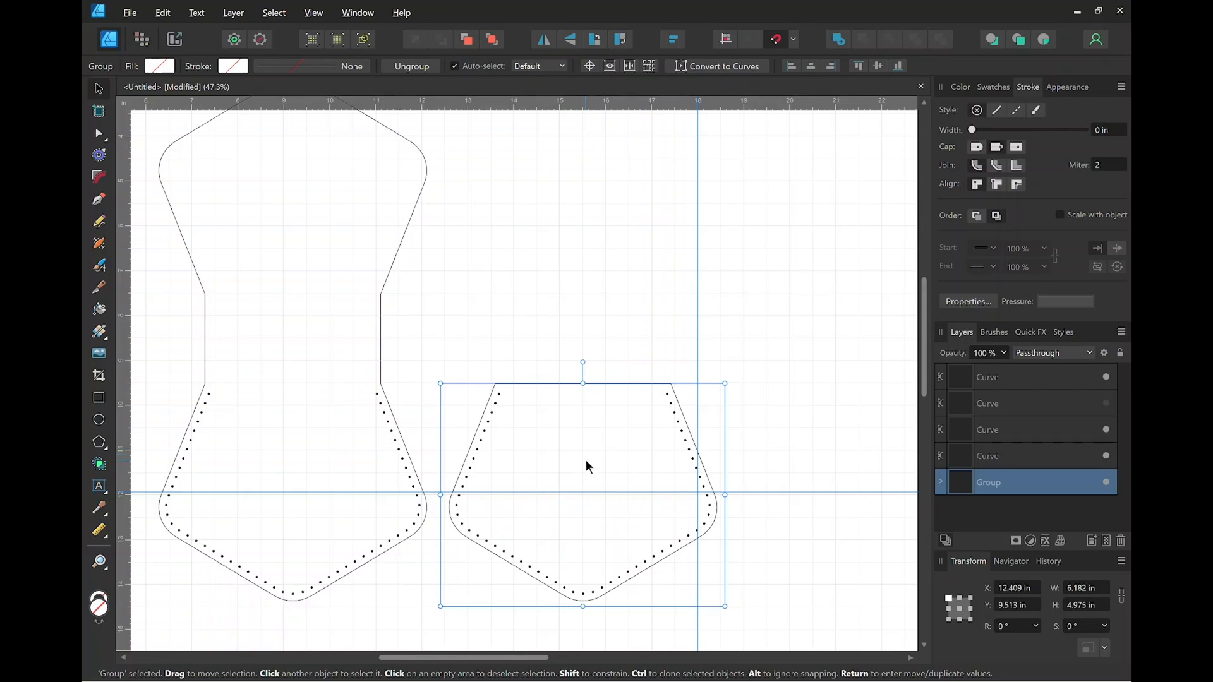
pyautogui.hotkey('shift', 'alt')
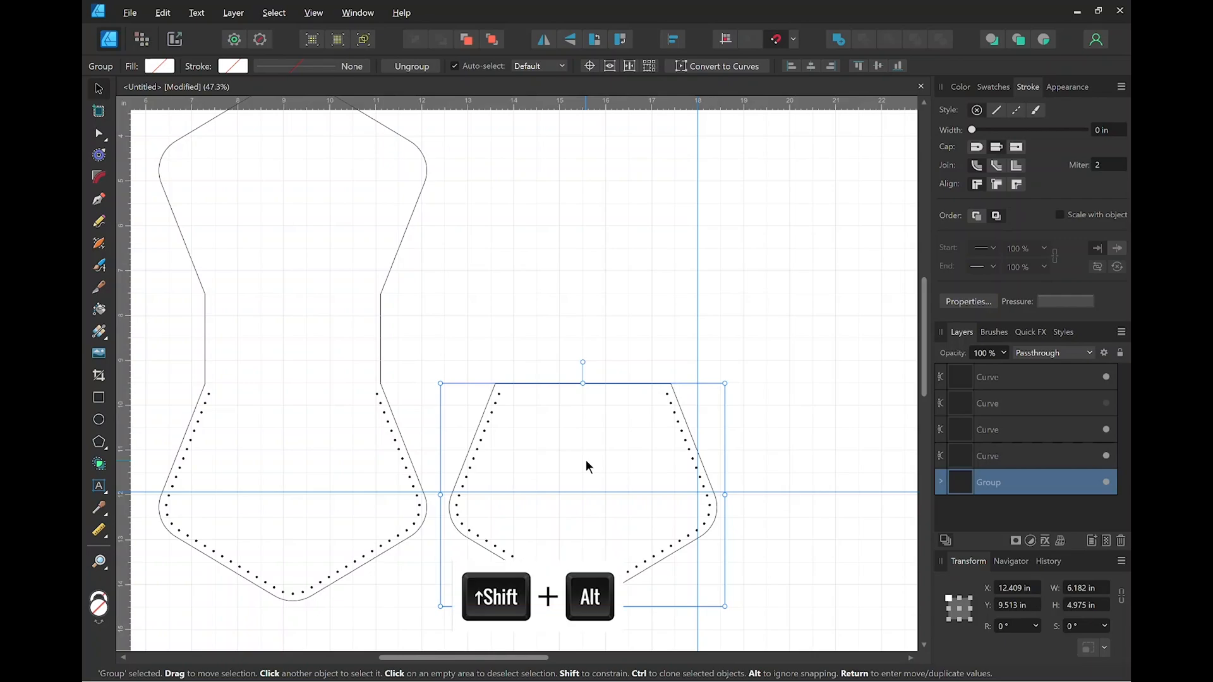
pyautogui.moveTo(585, 460)
pyautogui.mouseDown()
pyautogui.moveTo(619, 189)
pyautogui.moveTo(623, 211)
pyautogui.mouseUp()
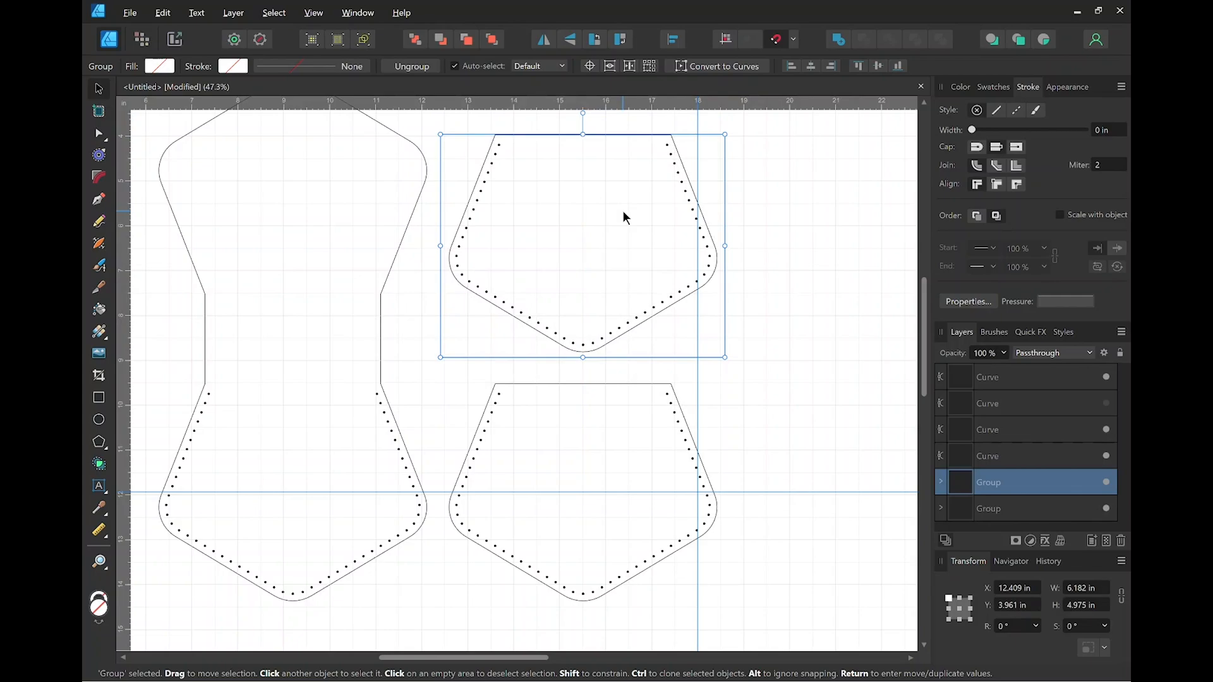
pyautogui.press('space')
pyautogui.moveTo(768, 209); pyautogui.dragTo(805, 240)
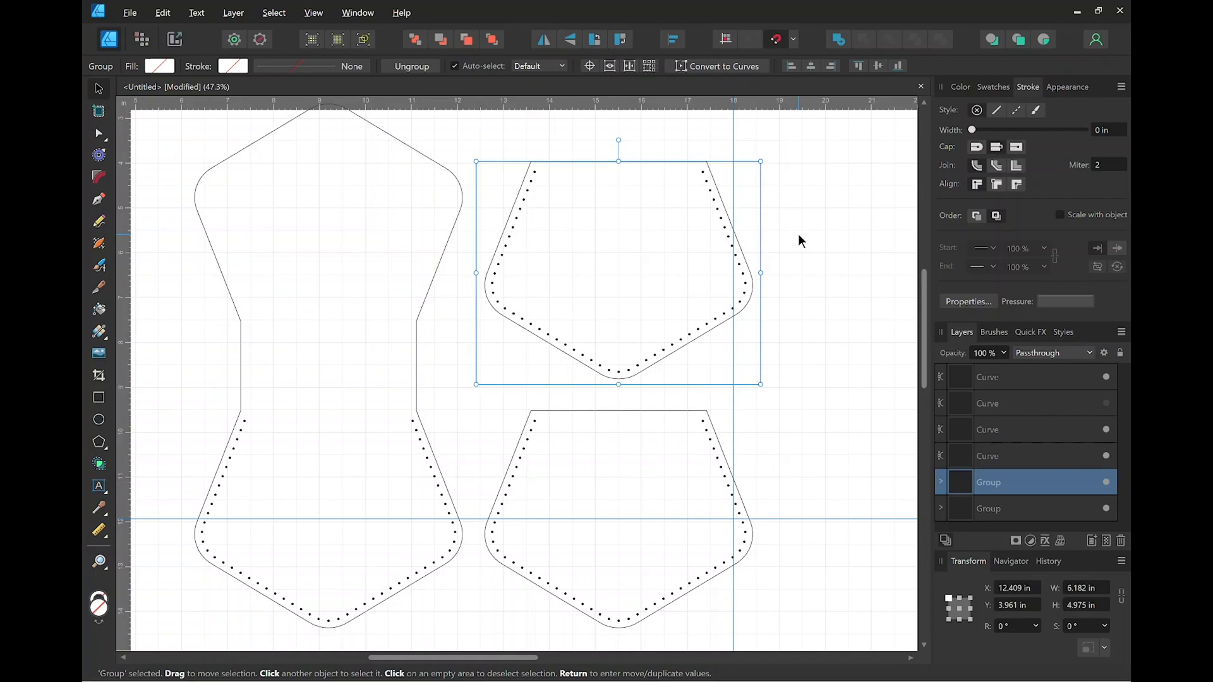
pyautogui.click(798, 235)
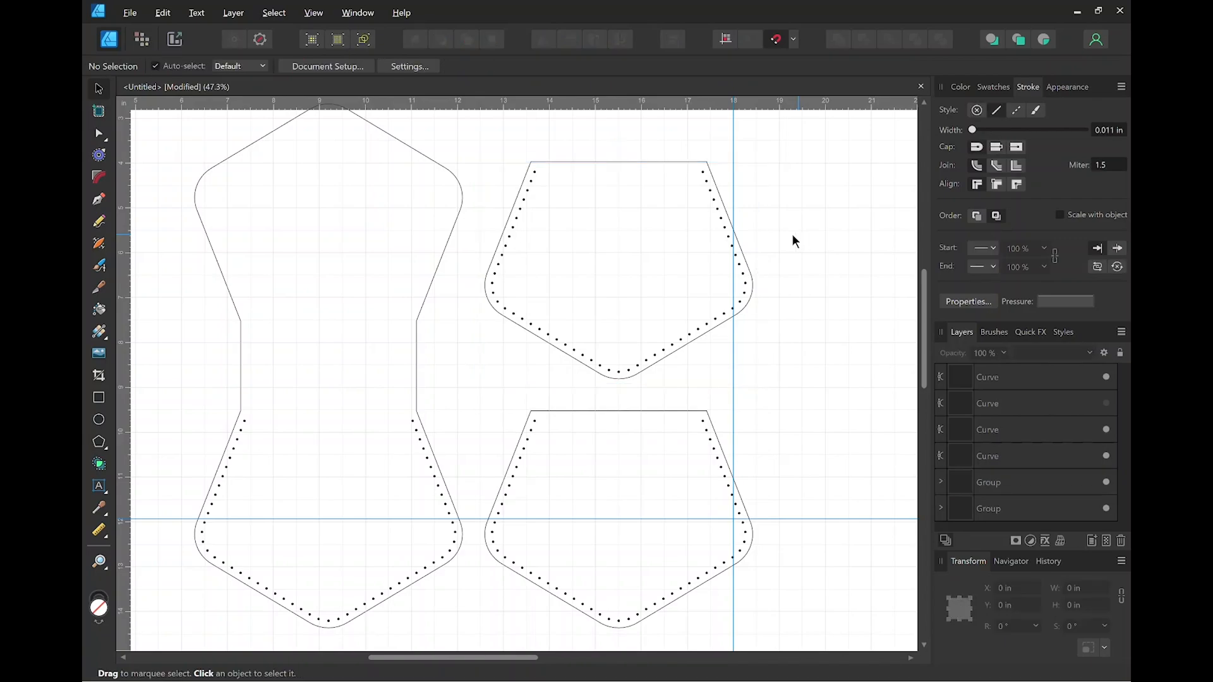
# Ungroup the upper pentagon copy and check its separate outline and stitching curves.
pyautogui.click(717, 204)
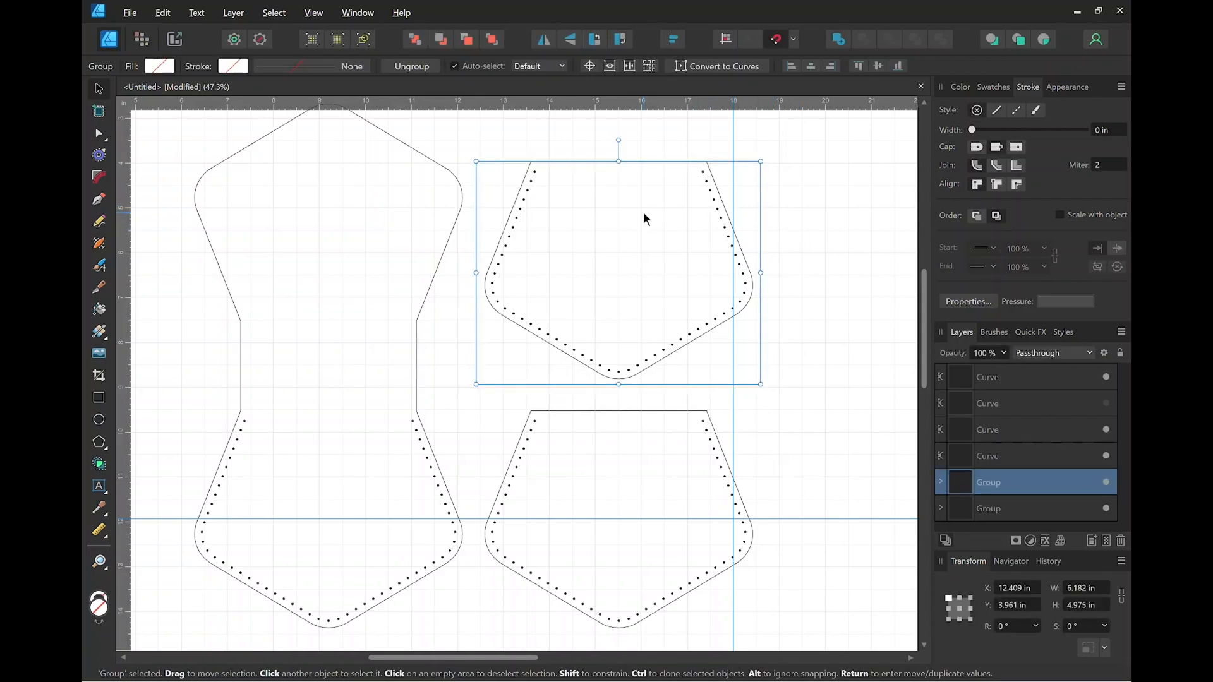
pyautogui.click(427, 67)
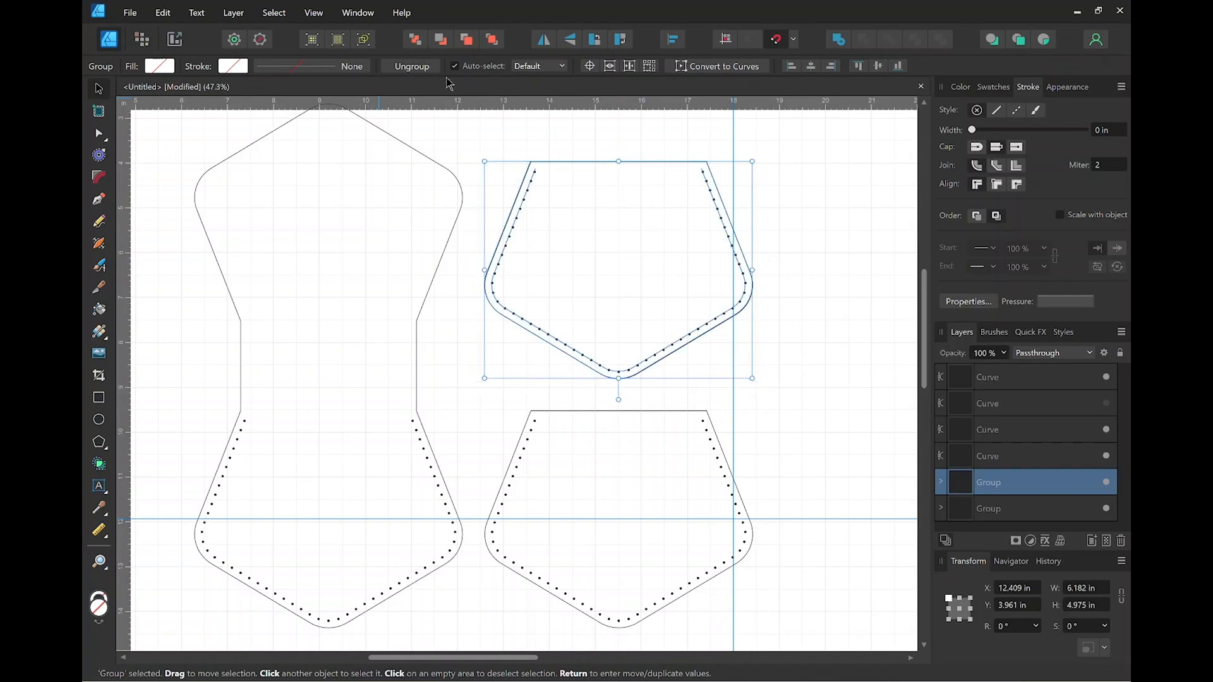
pyautogui.click(839, 219)
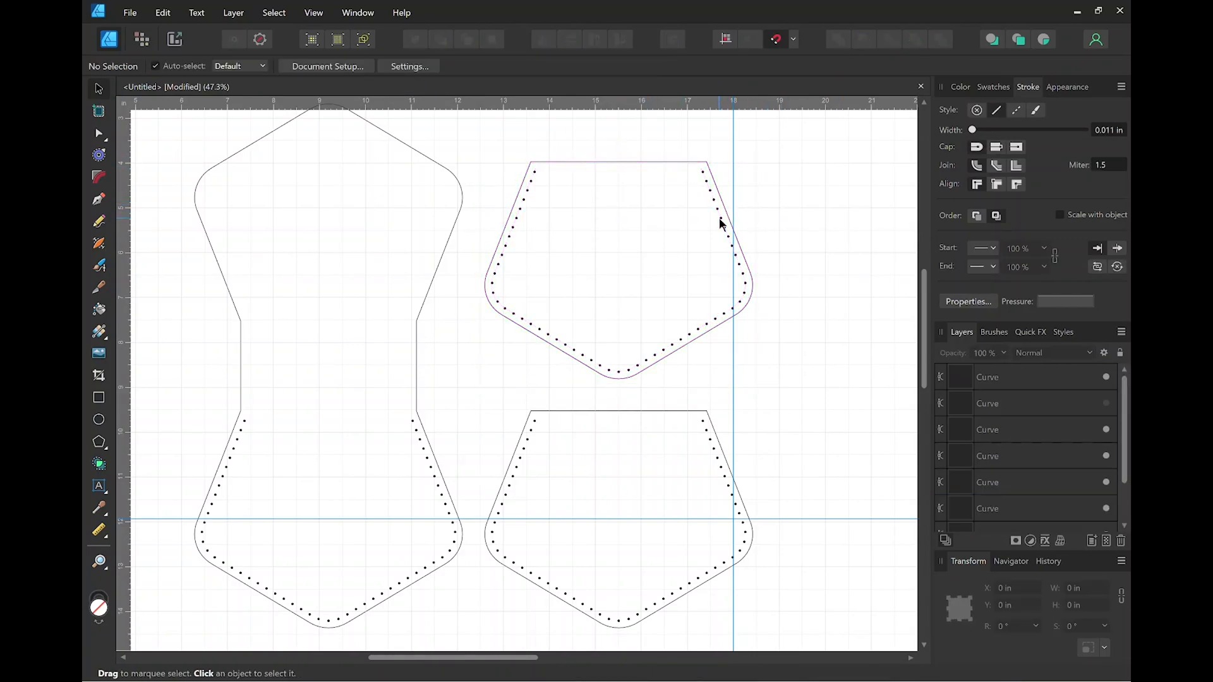
pyautogui.click(719, 218)
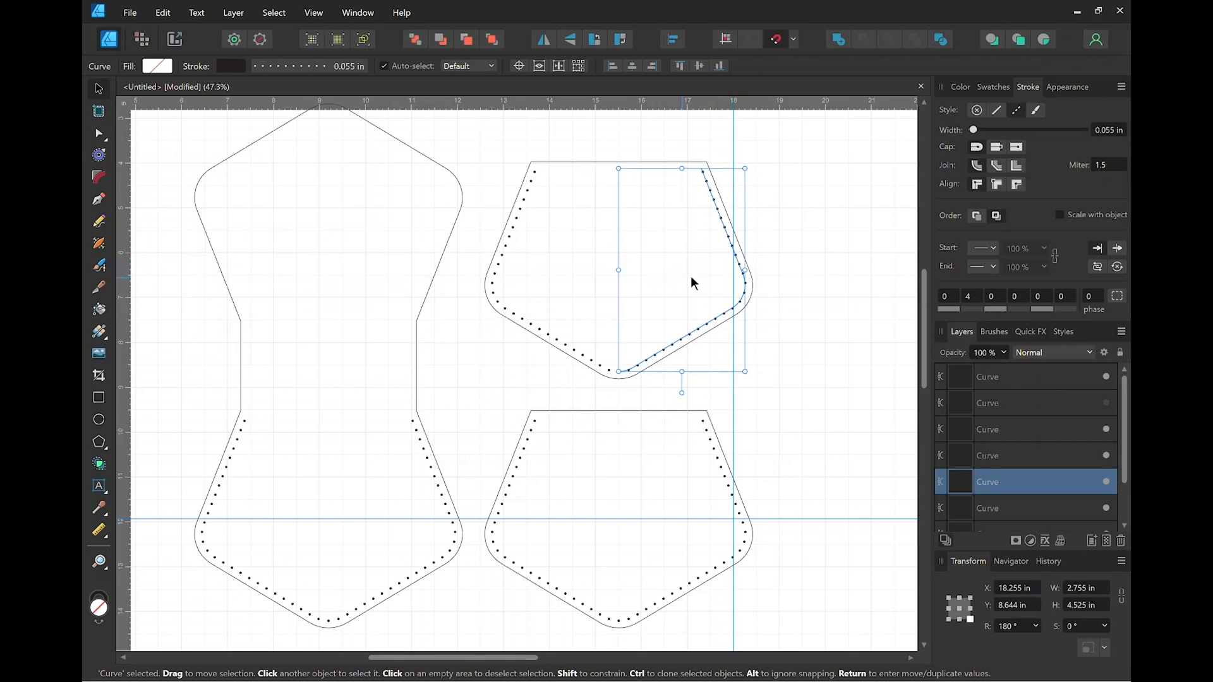
pyautogui.click(776, 221)
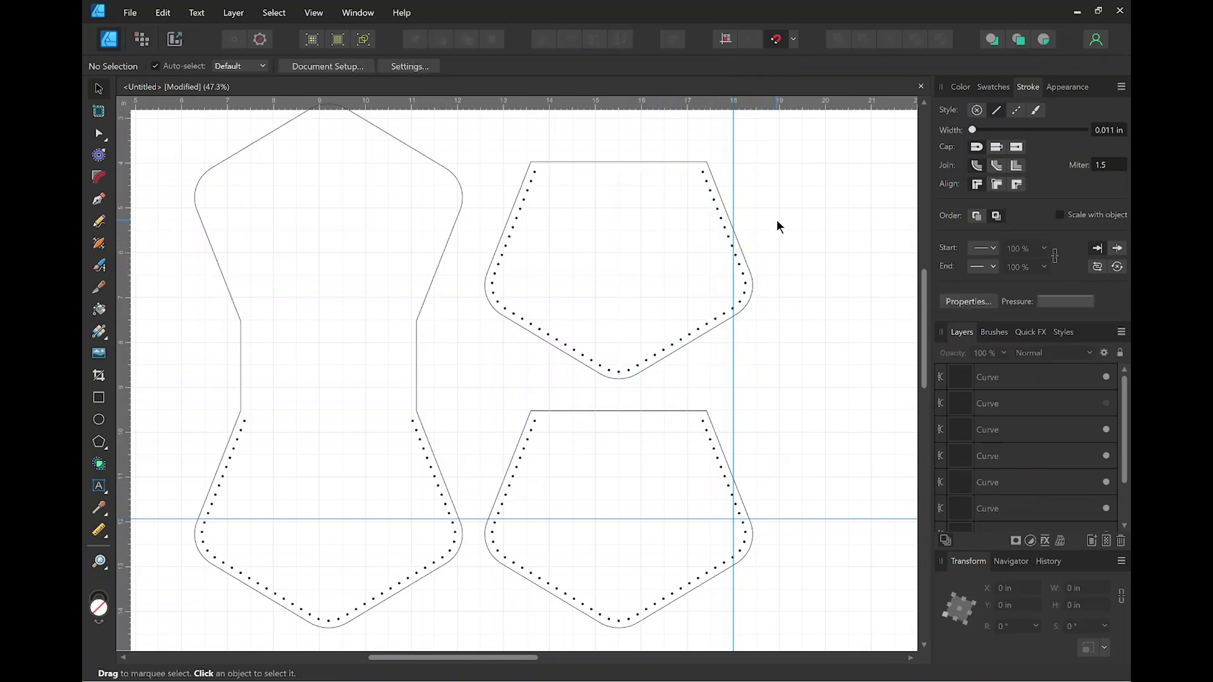
pyautogui.moveTo(474, 144); pyautogui.dragTo(813, 396)
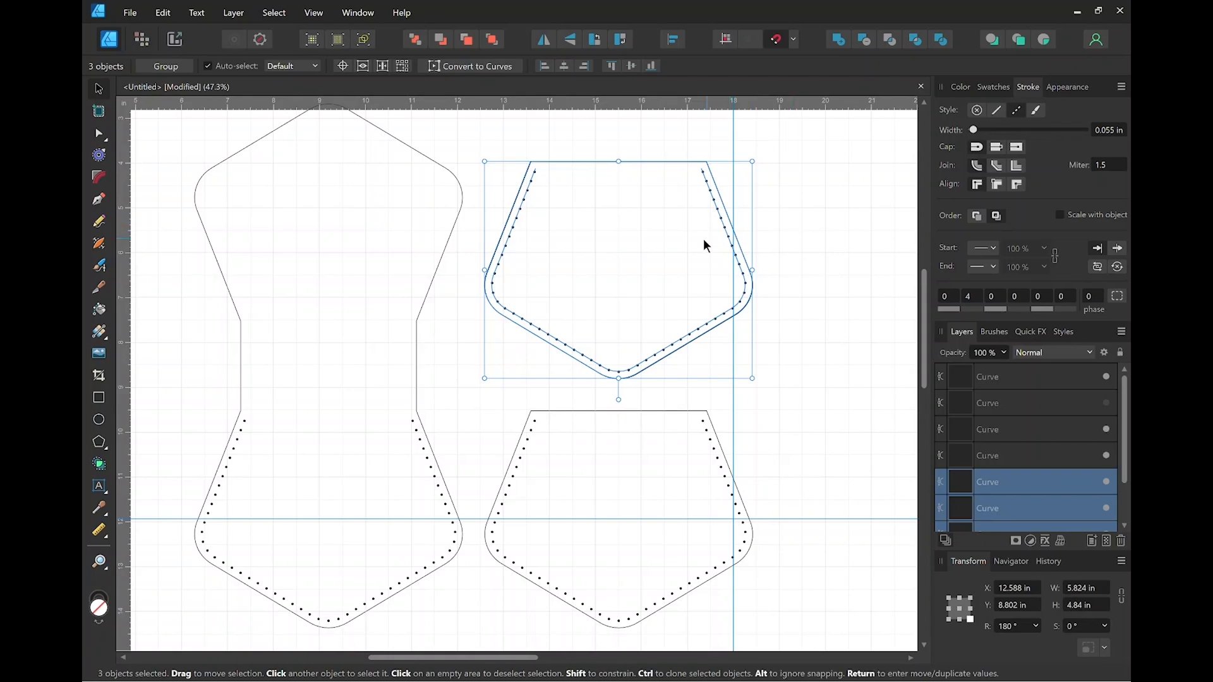
pyautogui.click(830, 161)
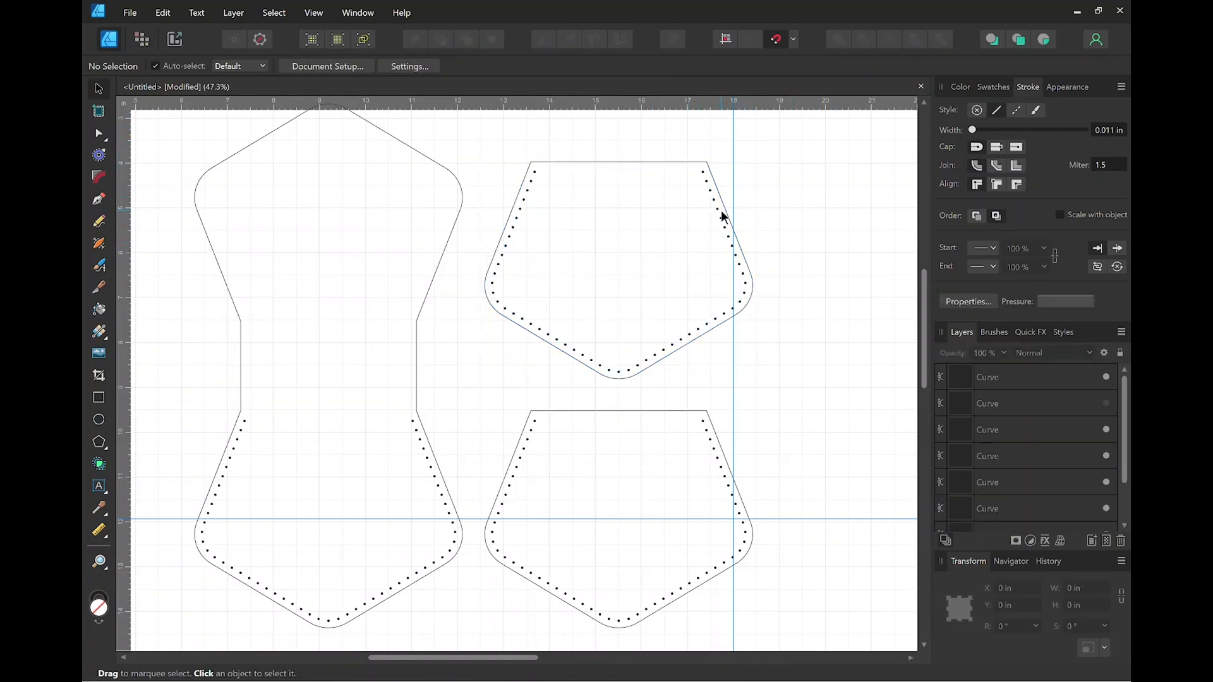
# Expand the strokes of both dotted stitching curves on the upper pentagon.
pyautogui.click(726, 217)
pyautogui.keyDown('shift'); pyautogui.click(520, 218); pyautogui.keyUp('shift')
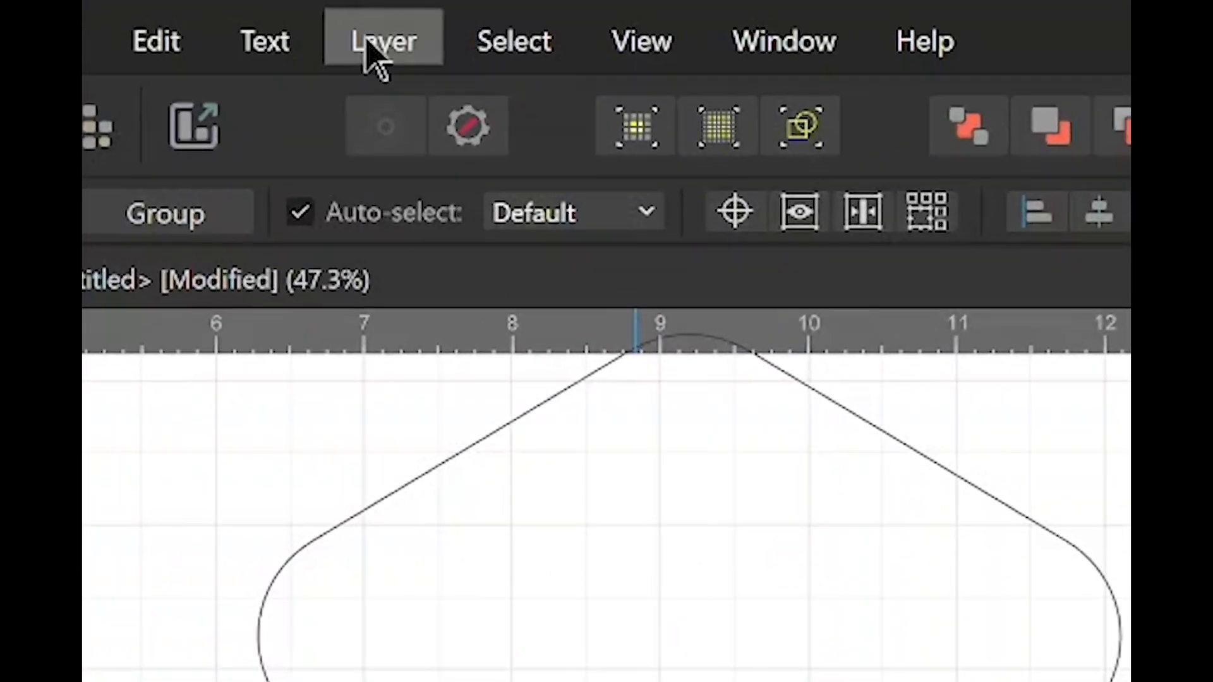
pyautogui.click(230, 13)
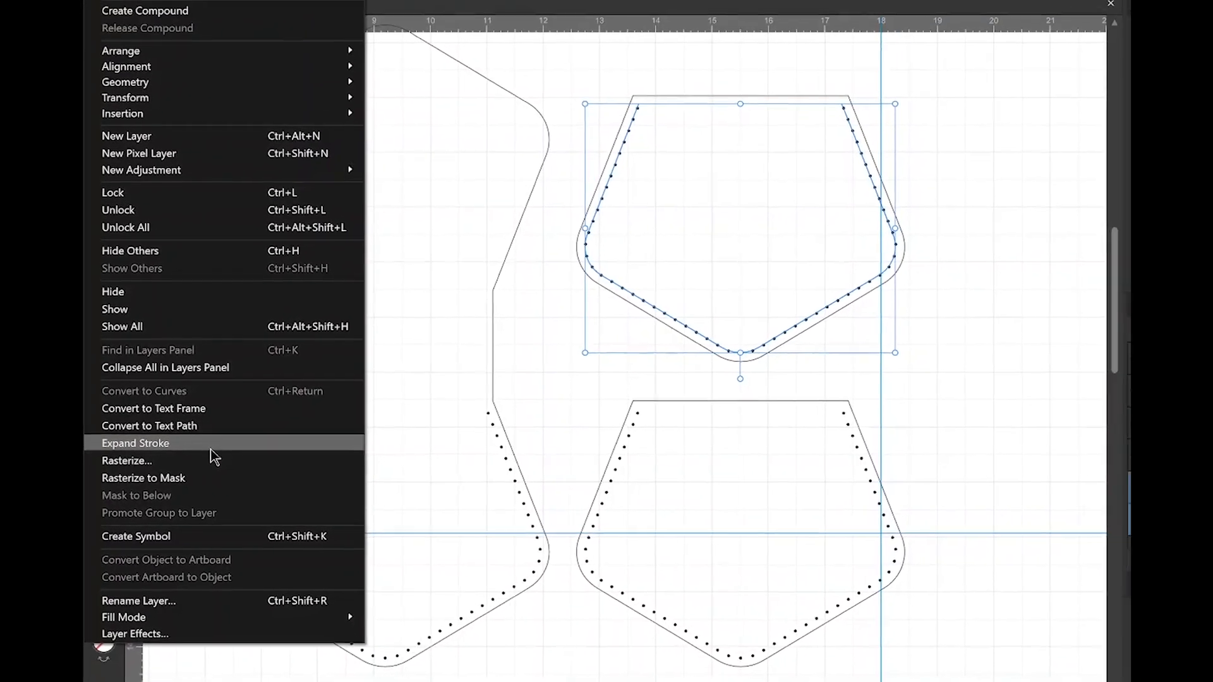
pyautogui.click(230, 441)
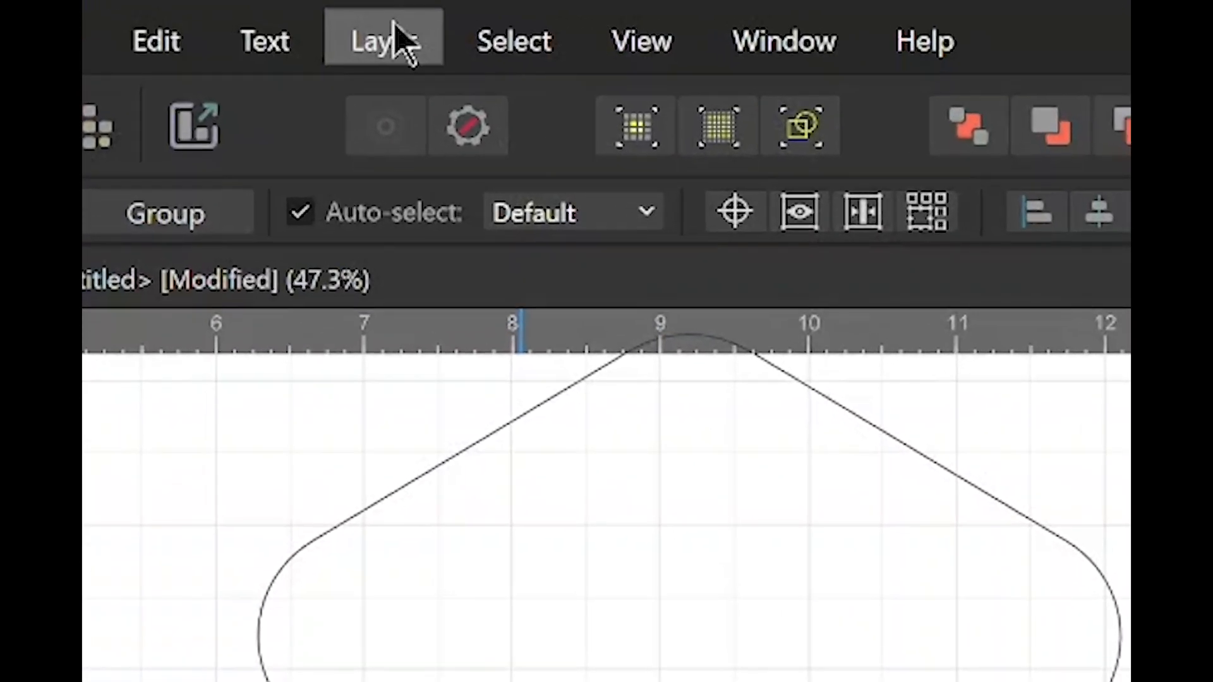
# Separate the expanded stitching curves of the upper pentagon into individual hole shapes and clear the selection.
pyautogui.click(237, 9)
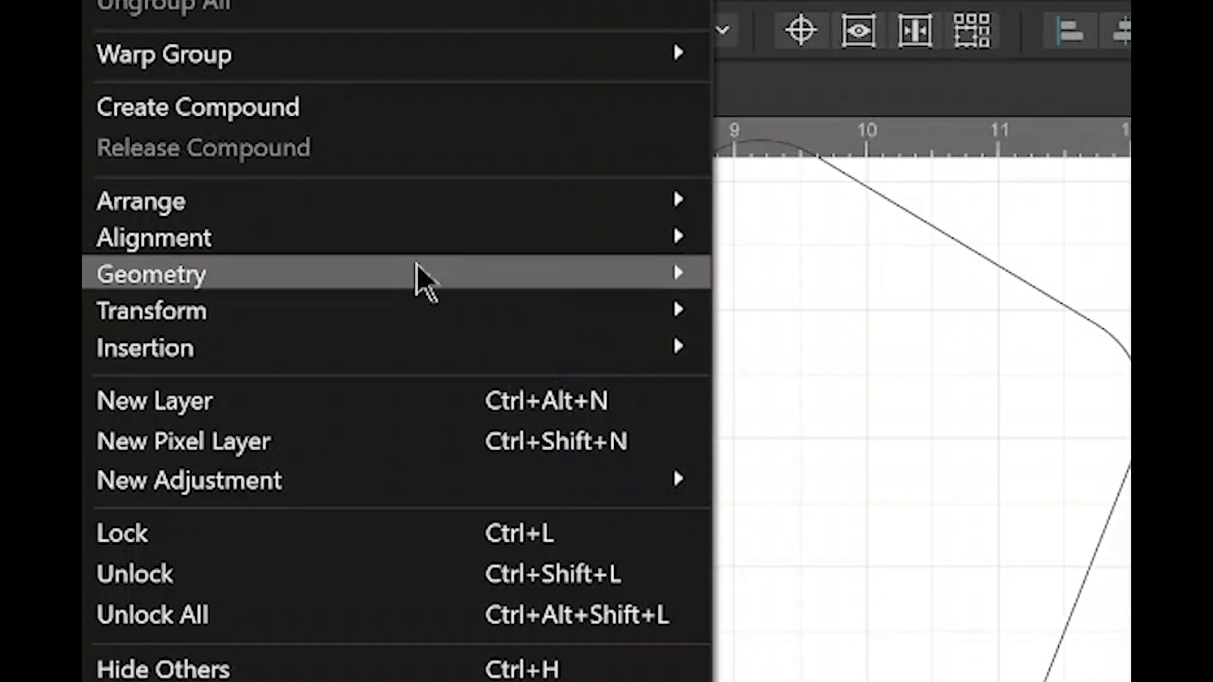
pyautogui.moveTo(567, 485)
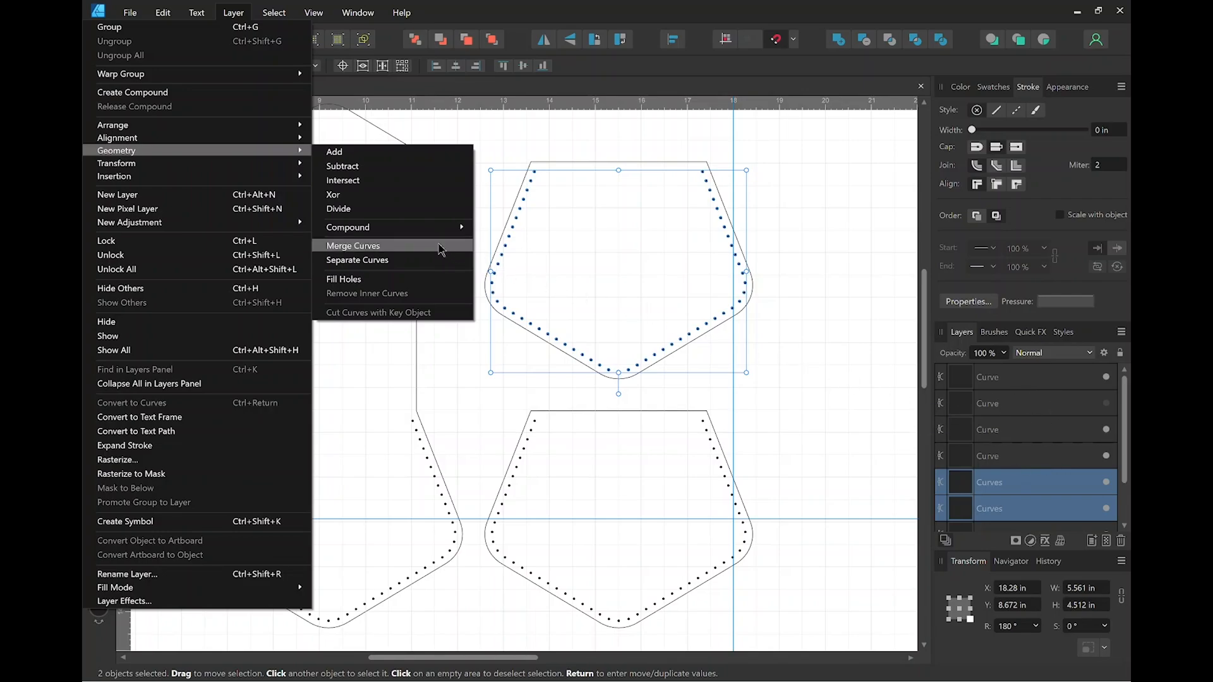
pyautogui.click(390, 215)
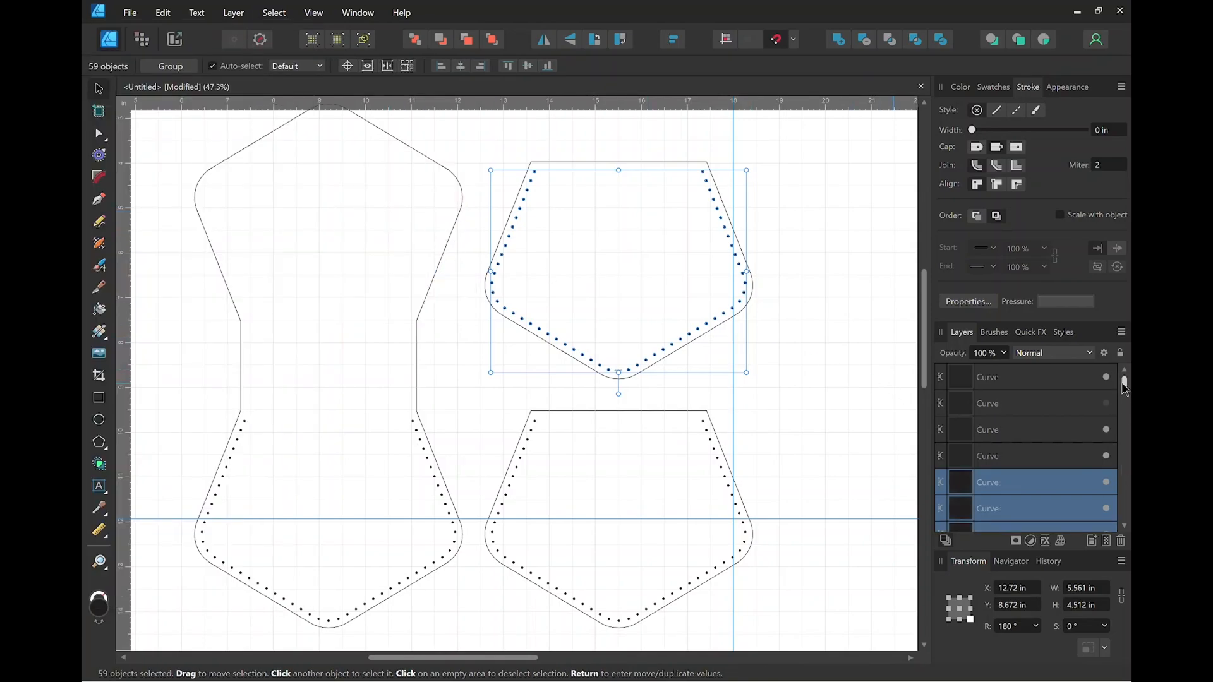
pyautogui.moveTo(1123, 383)
pyautogui.mouseDown()
pyautogui.moveTo(1128, 474)
pyautogui.moveTo(1129, 383)
pyautogui.mouseUp()
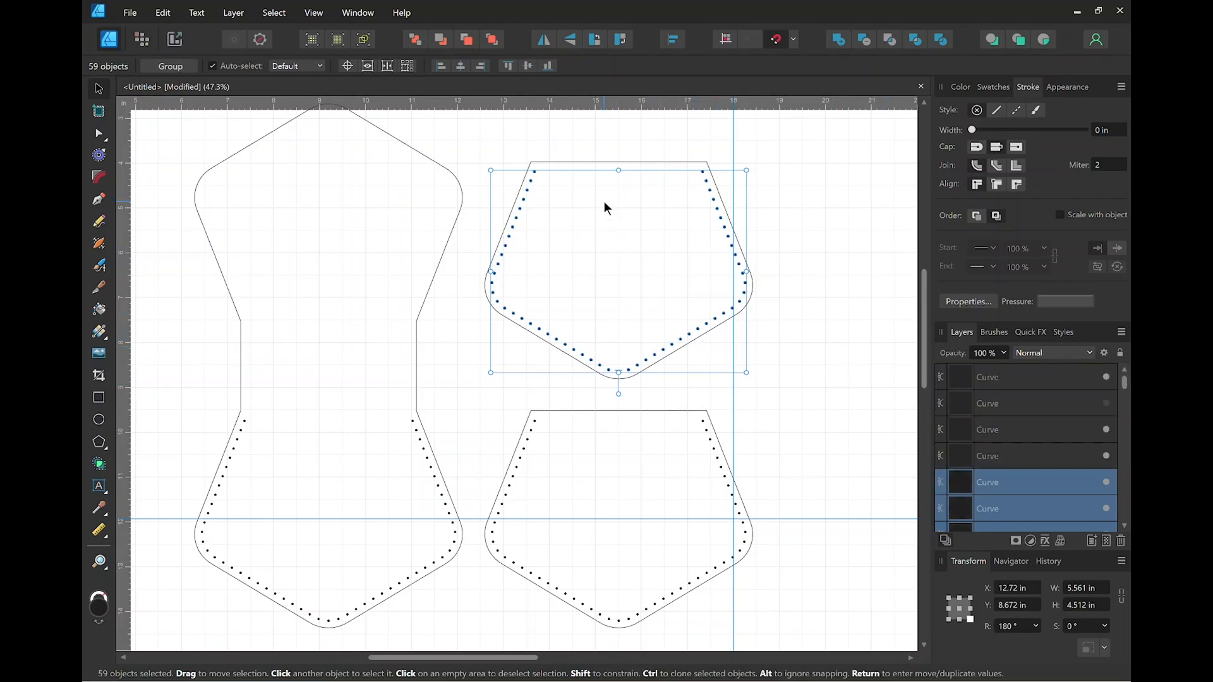
pyautogui.click(550, 142)
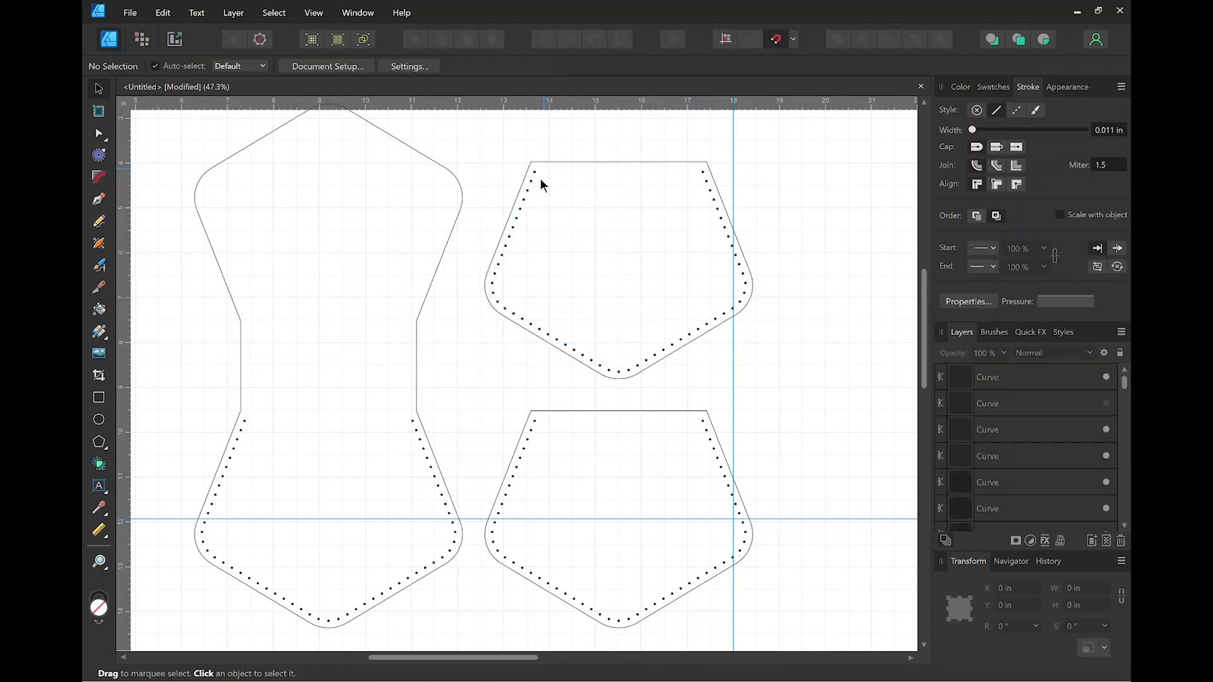
# Examine the upper pentagon's separated stitching holes and outline by selecting them individually and all together.
pyautogui.click(528, 194)
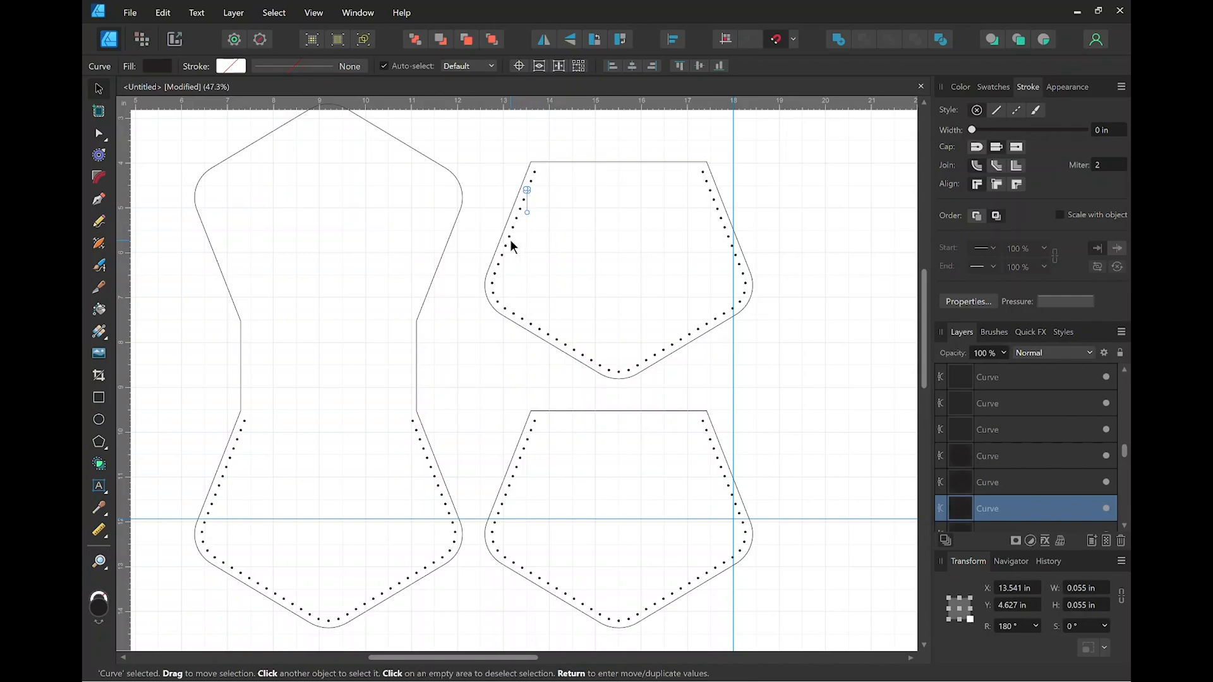
pyautogui.scroll(3, 602, 240)
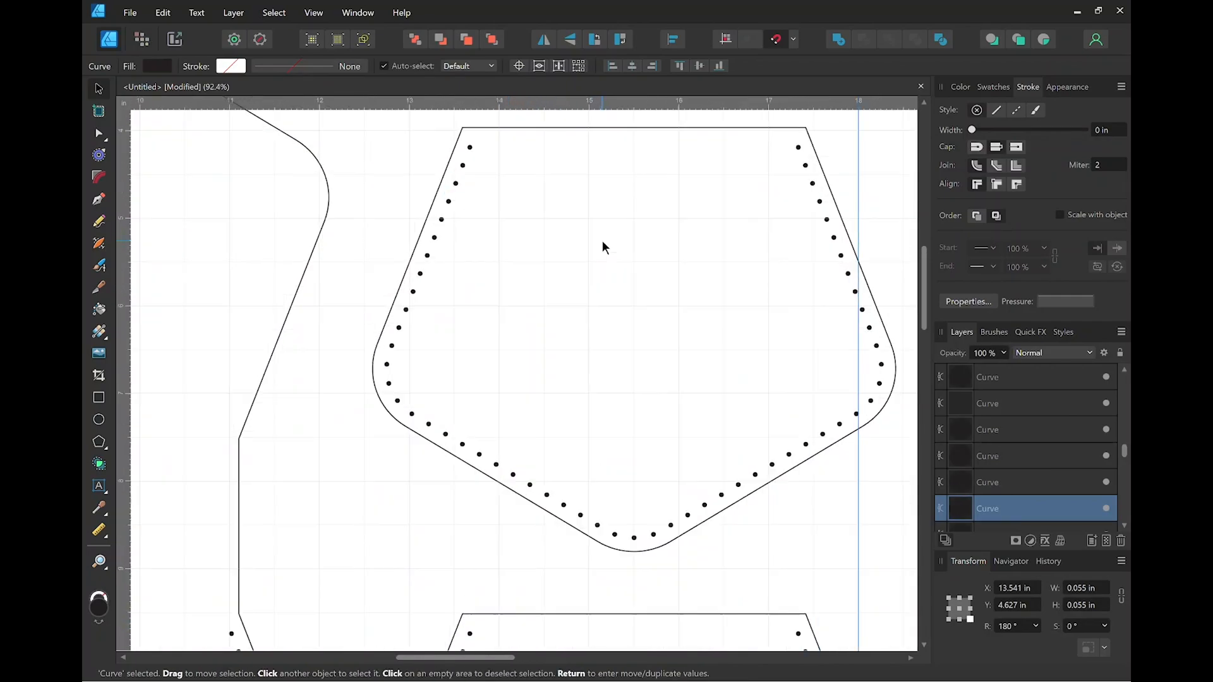
pyautogui.press('space')
pyautogui.moveTo(605, 246); pyautogui.dragTo(511, 298)
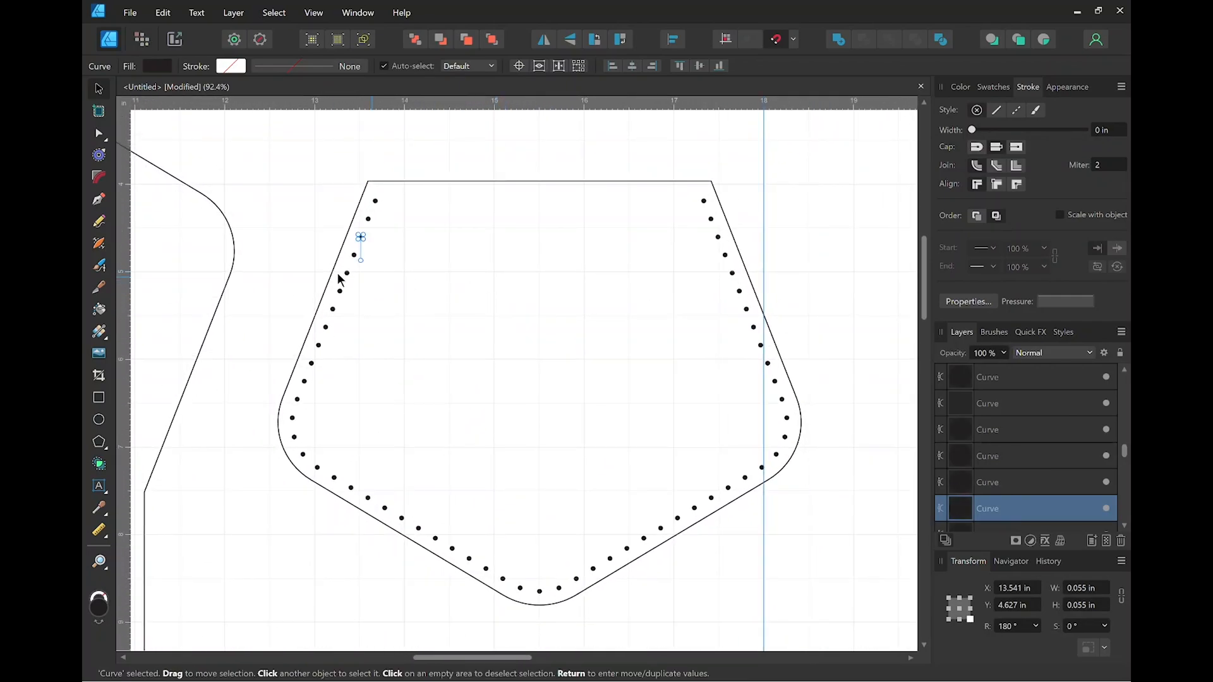
pyautogui.click(331, 309)
pyautogui.click(324, 328)
pyautogui.moveTo(256, 127); pyautogui.dragTo(877, 629)
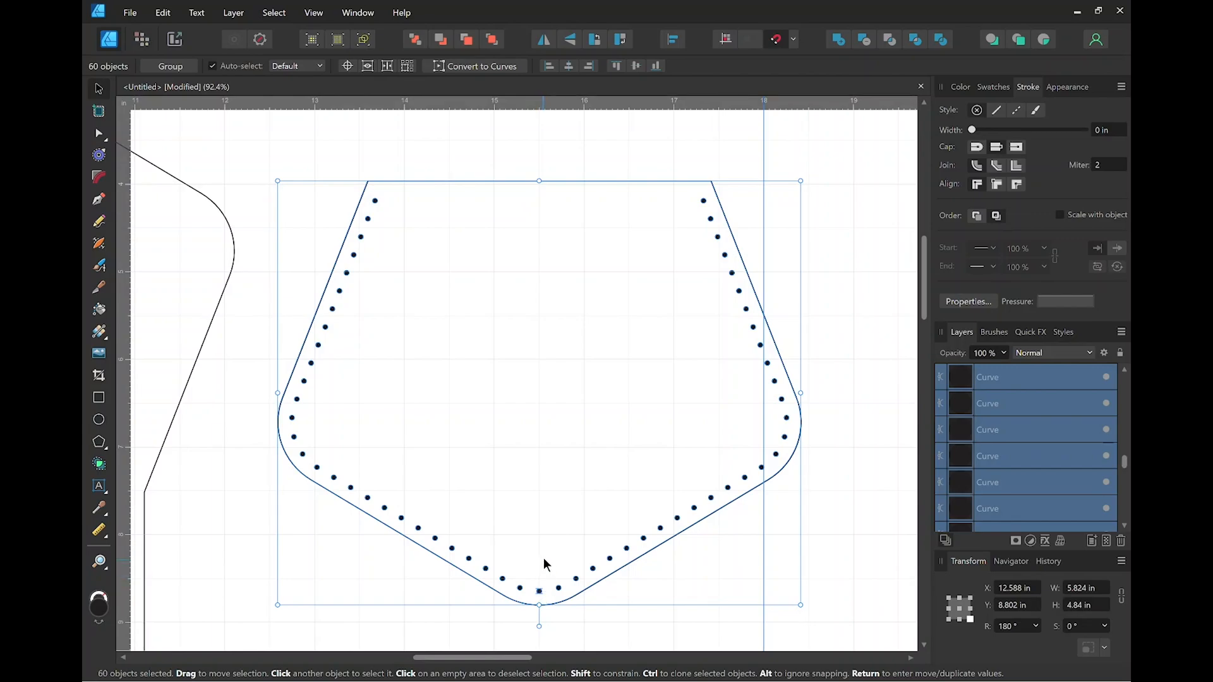
pyautogui.click(555, 491)
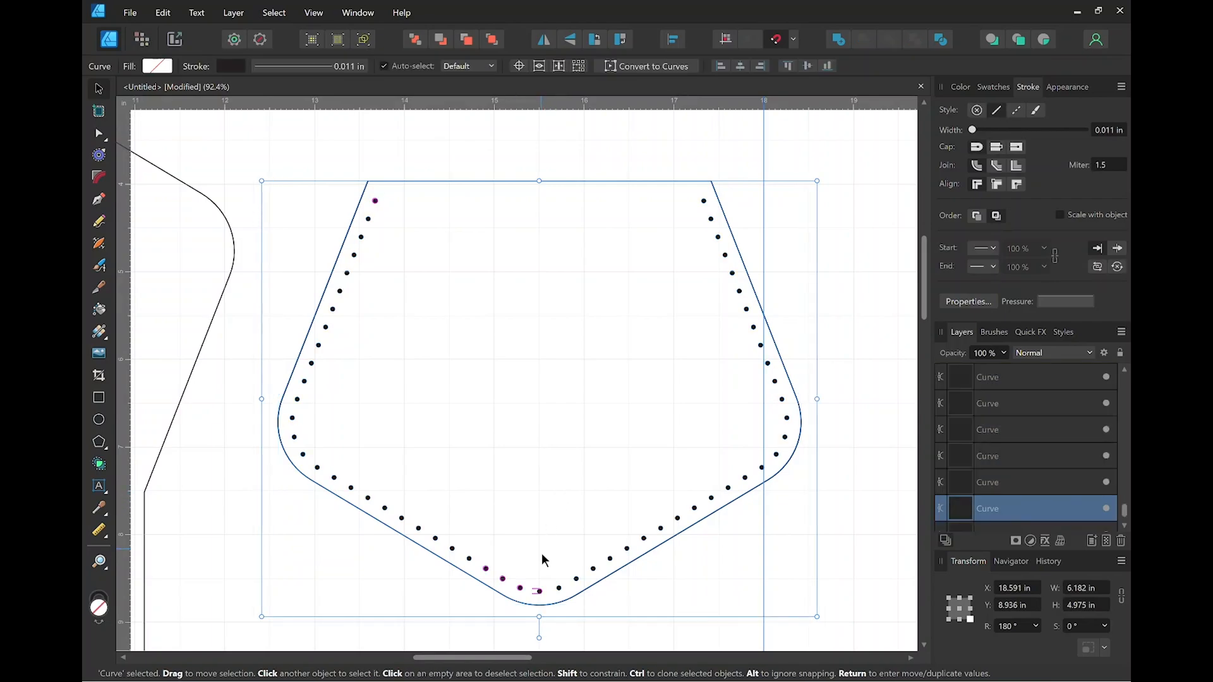
# Delete the center stitching hole shape at the lower tip of the upper pentagon and clear the selection.
pyautogui.scroll(1, 550, 606)
pyautogui.scroll(10, 550, 606)
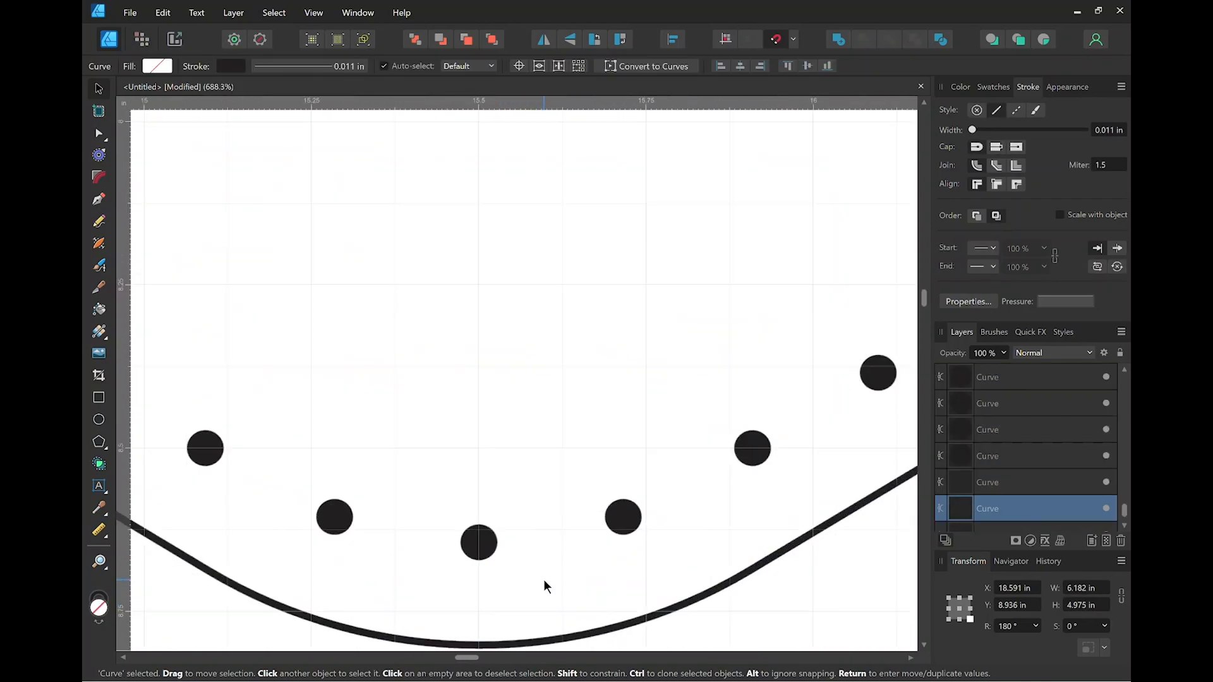
pyautogui.moveTo(489, 385); pyautogui.dragTo(549, 235)
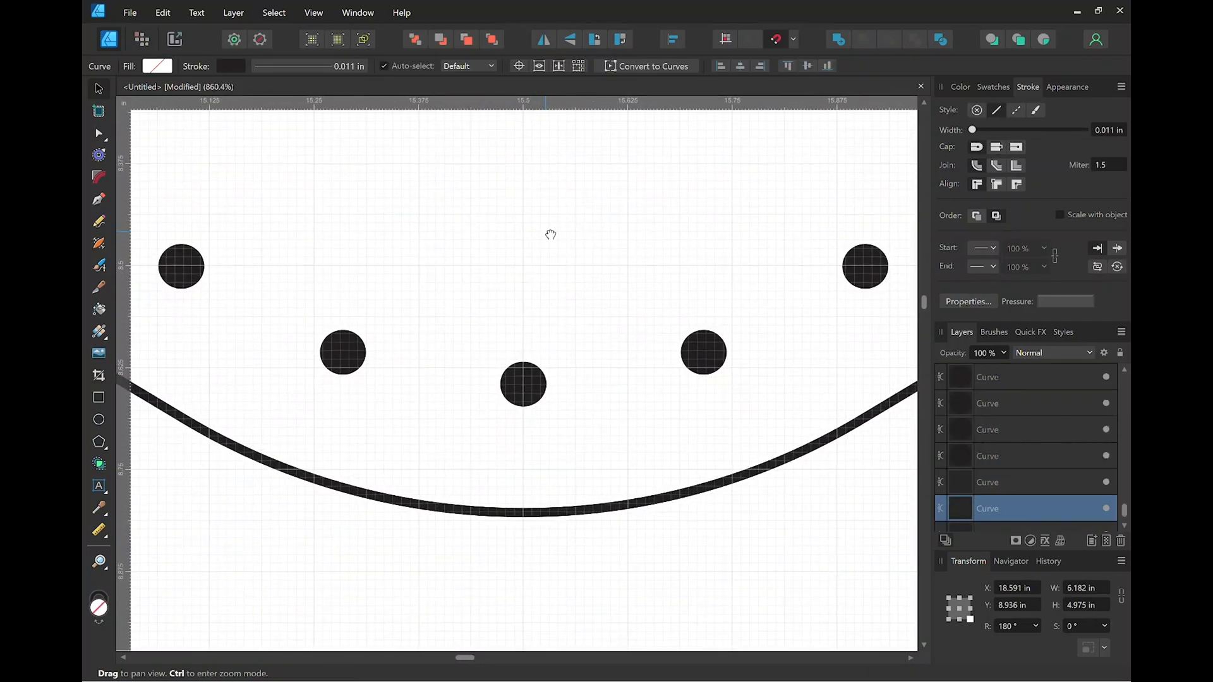
pyautogui.click(529, 389)
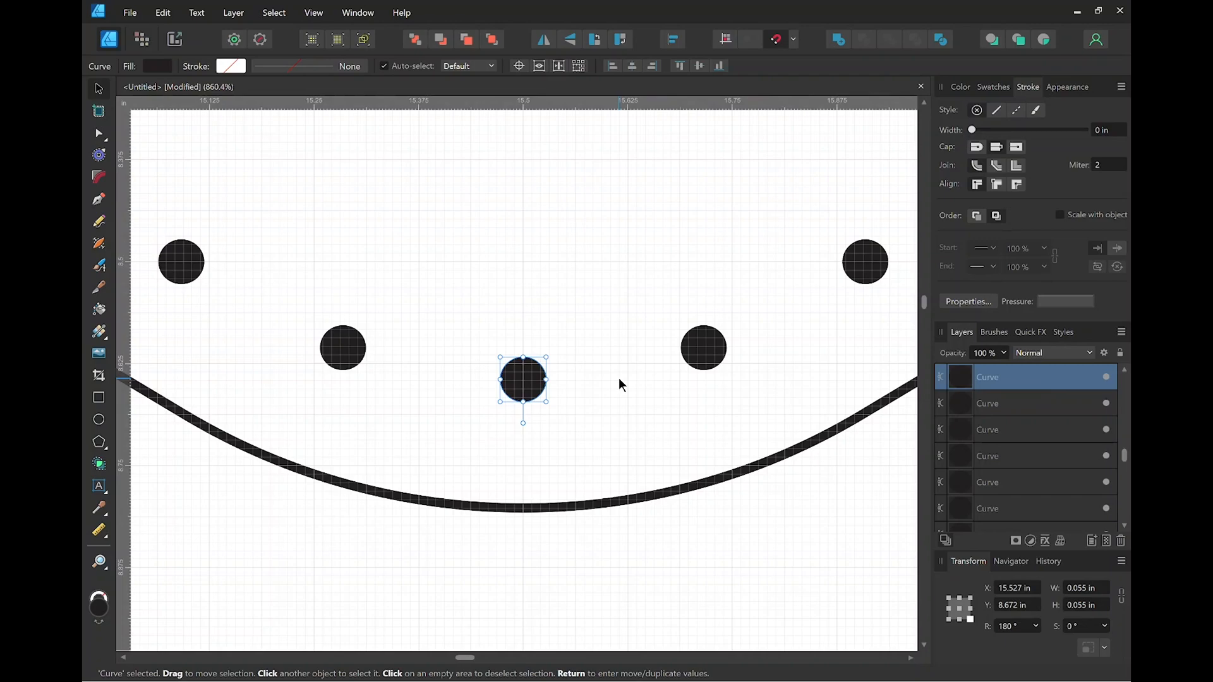
pyautogui.press('Delete')
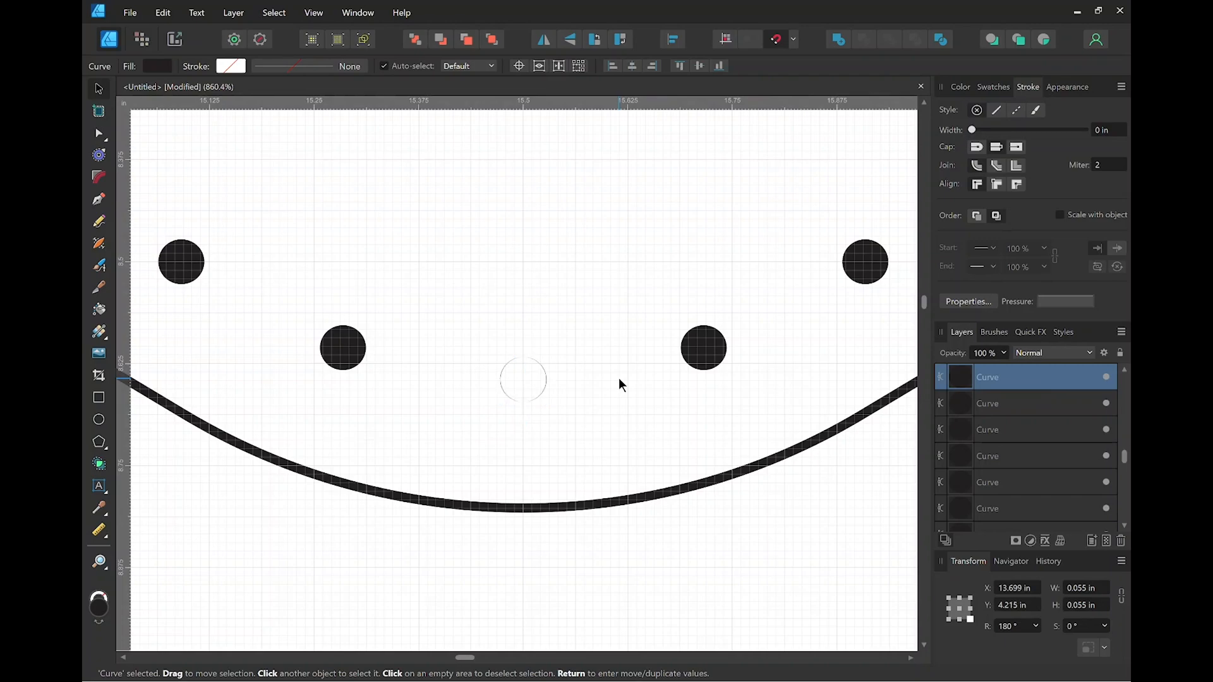
pyautogui.click(557, 357)
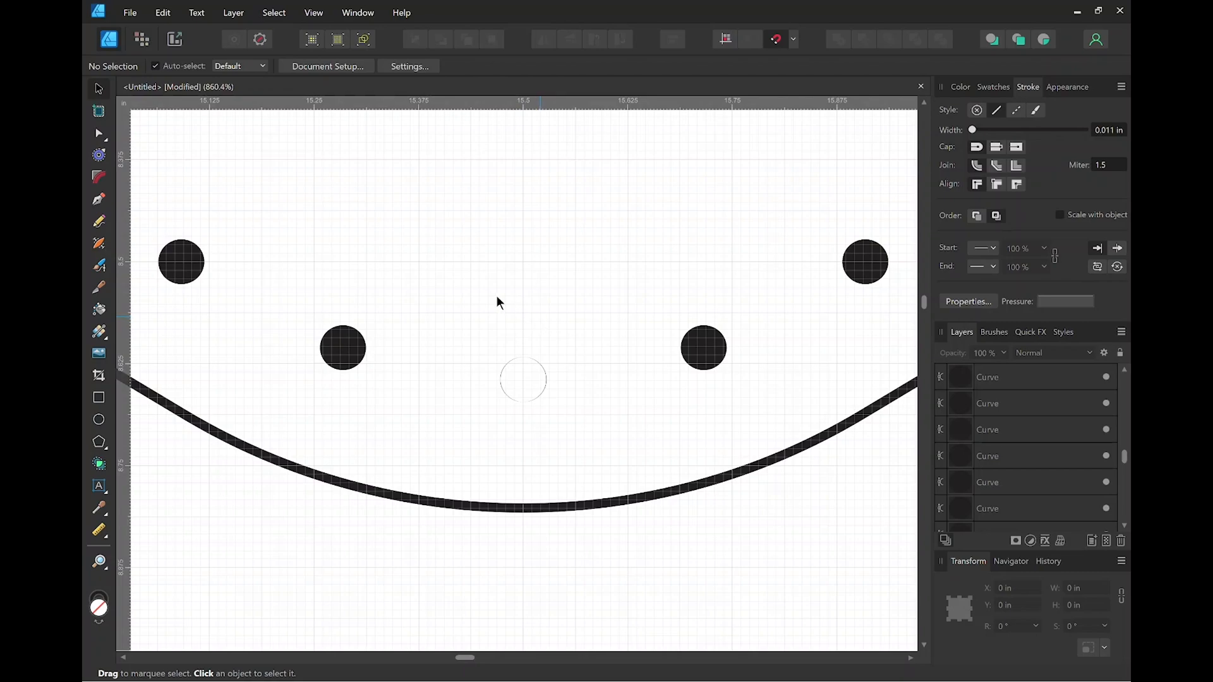
# Duplicate the stitching hole beside the upper pentagon's lower tip and place the copy over the outlined circle at the tip's center.
pyautogui.click(350, 354)
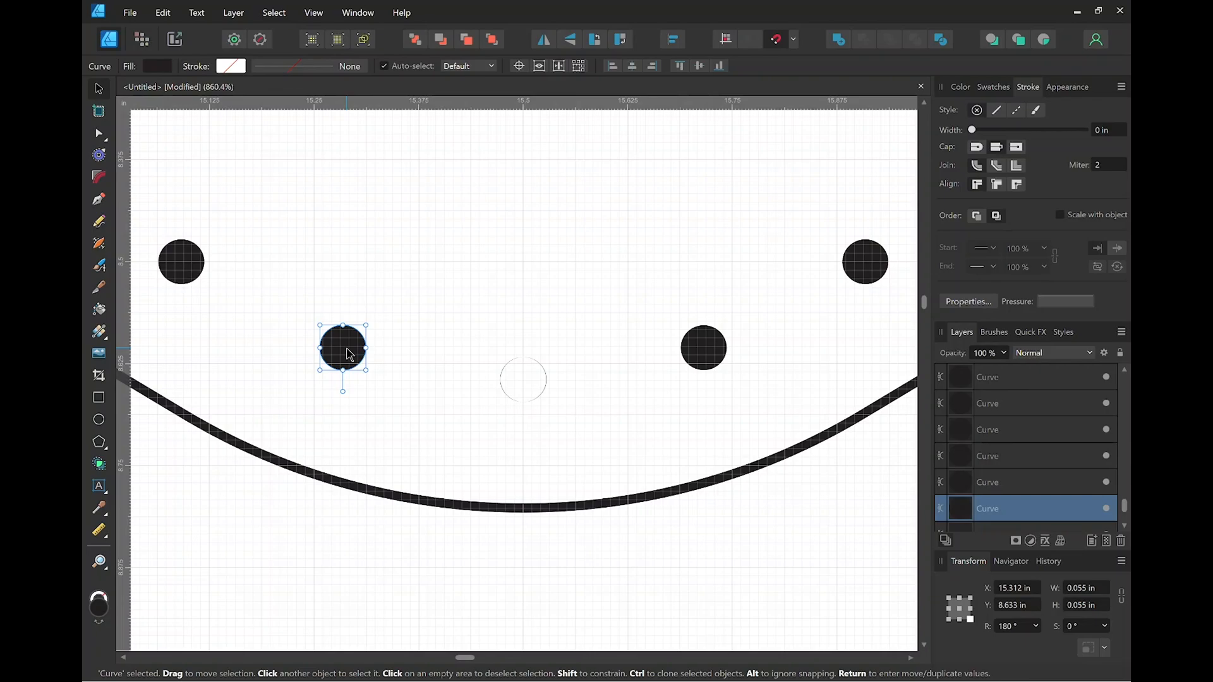
pyautogui.press('alt')
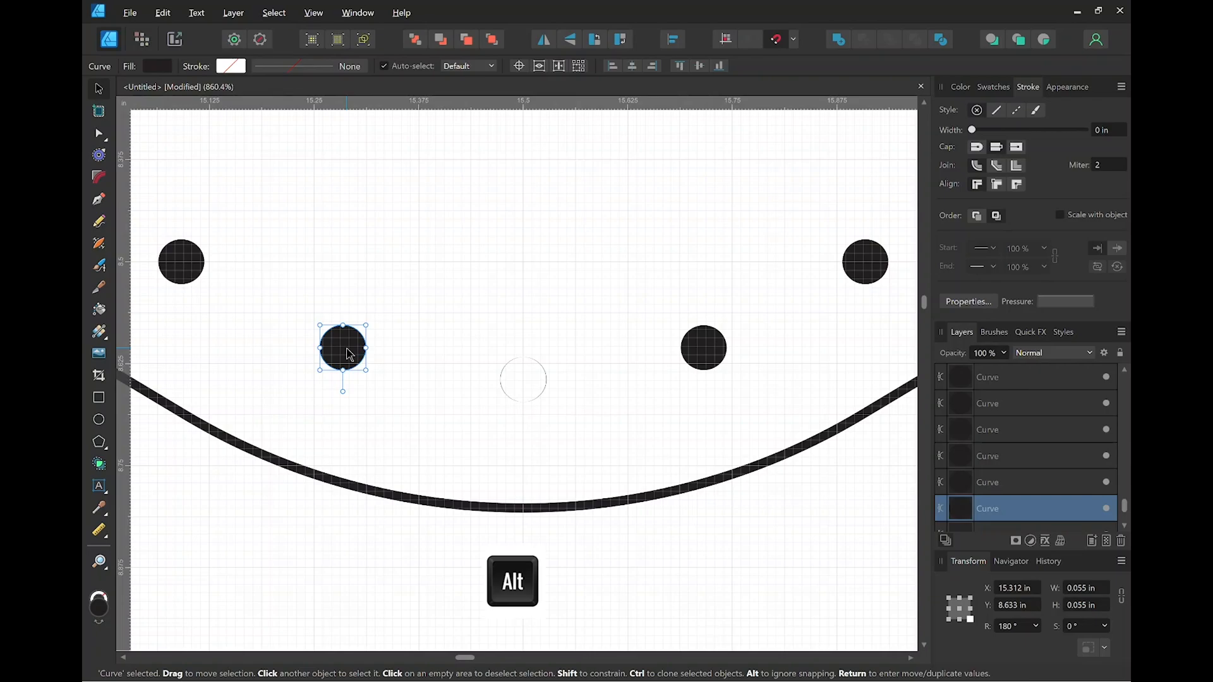
pyautogui.moveTo(349, 354); pyautogui.dragTo(494, 302)
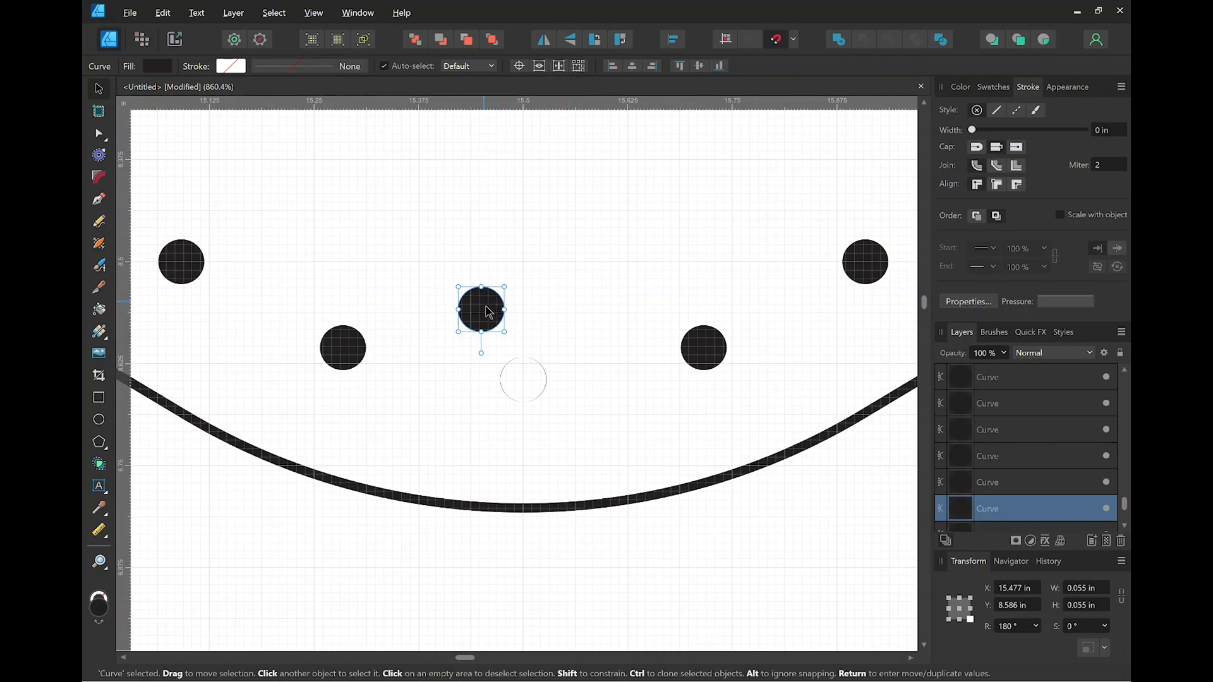
pyautogui.moveTo(488, 316); pyautogui.dragTo(526, 378)
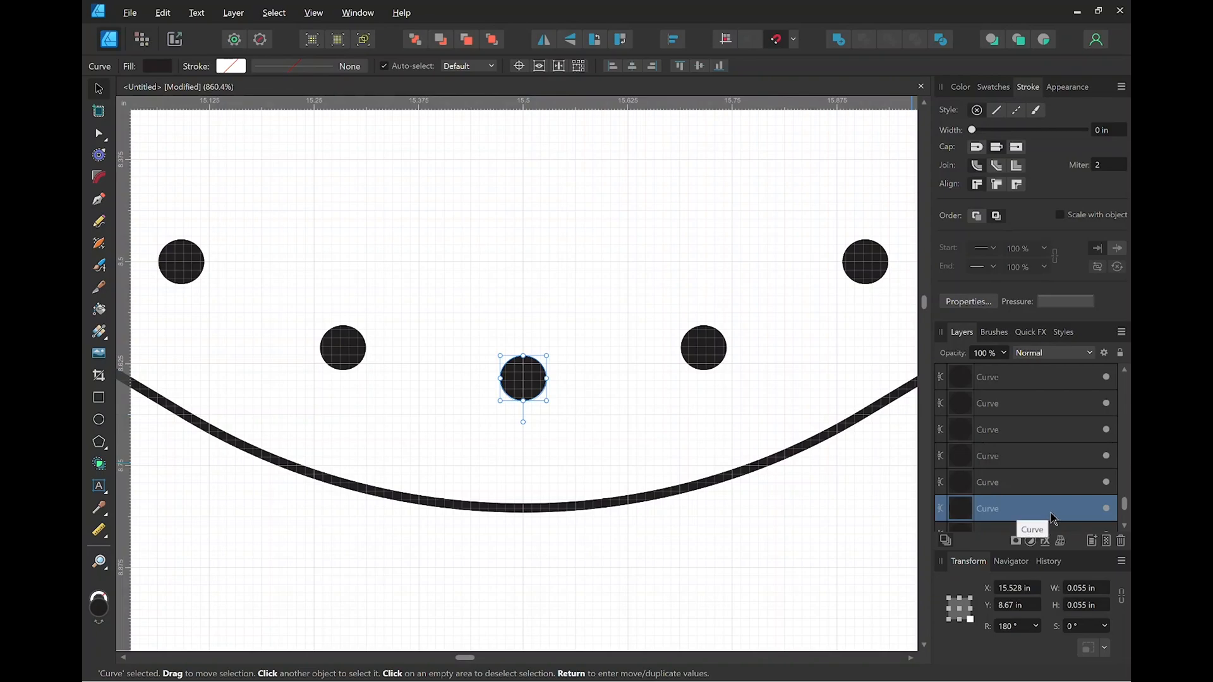
# Hide the duplicated center hole, delete the two leftover outline circles beneath it, and show the duplicated hole again.
pyautogui.click(1107, 508)
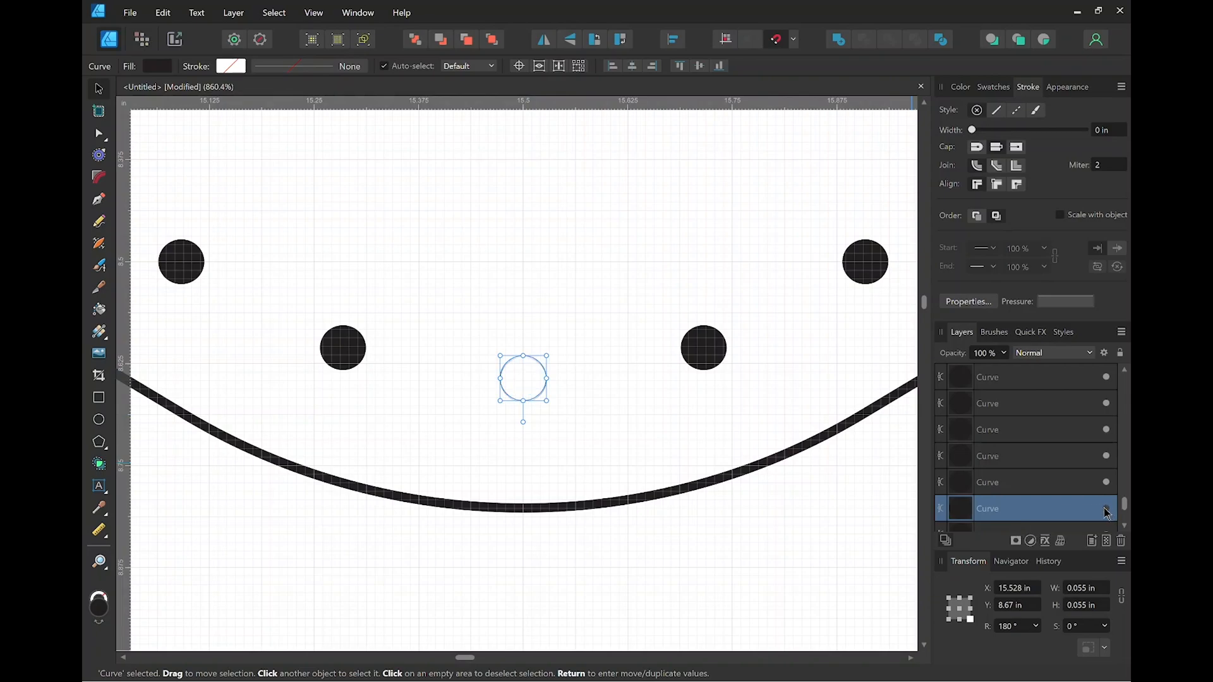
pyautogui.click(564, 444)
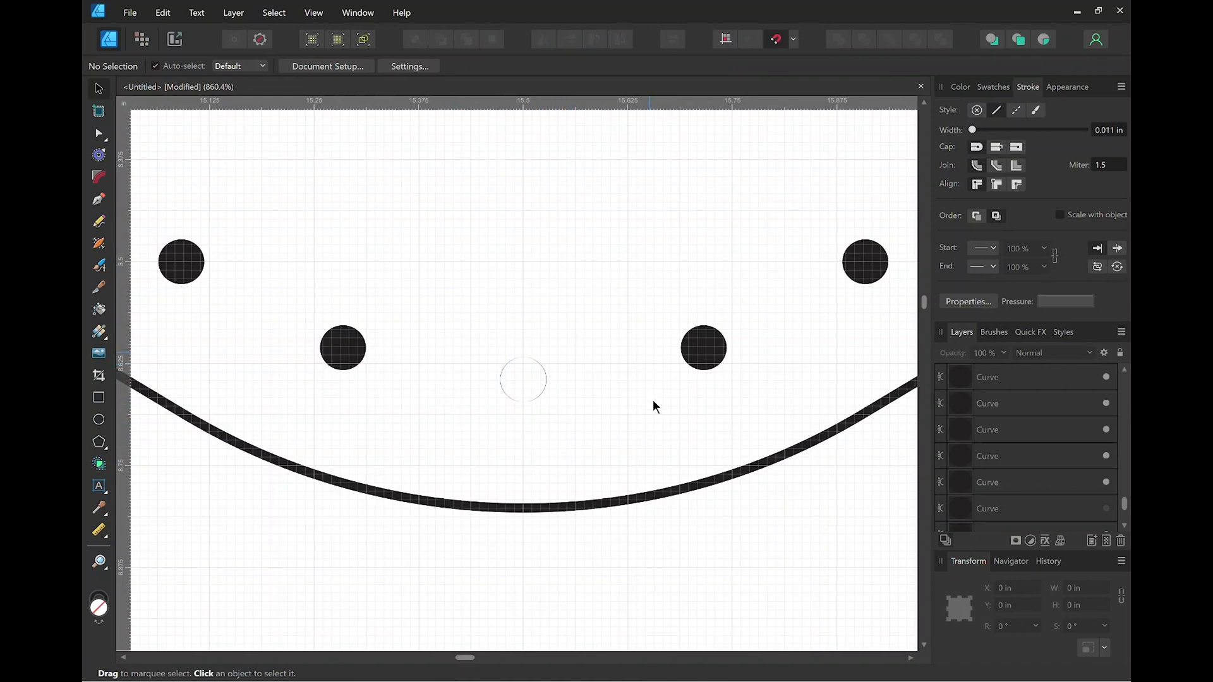
pyautogui.moveTo(468, 317); pyautogui.dragTo(580, 435)
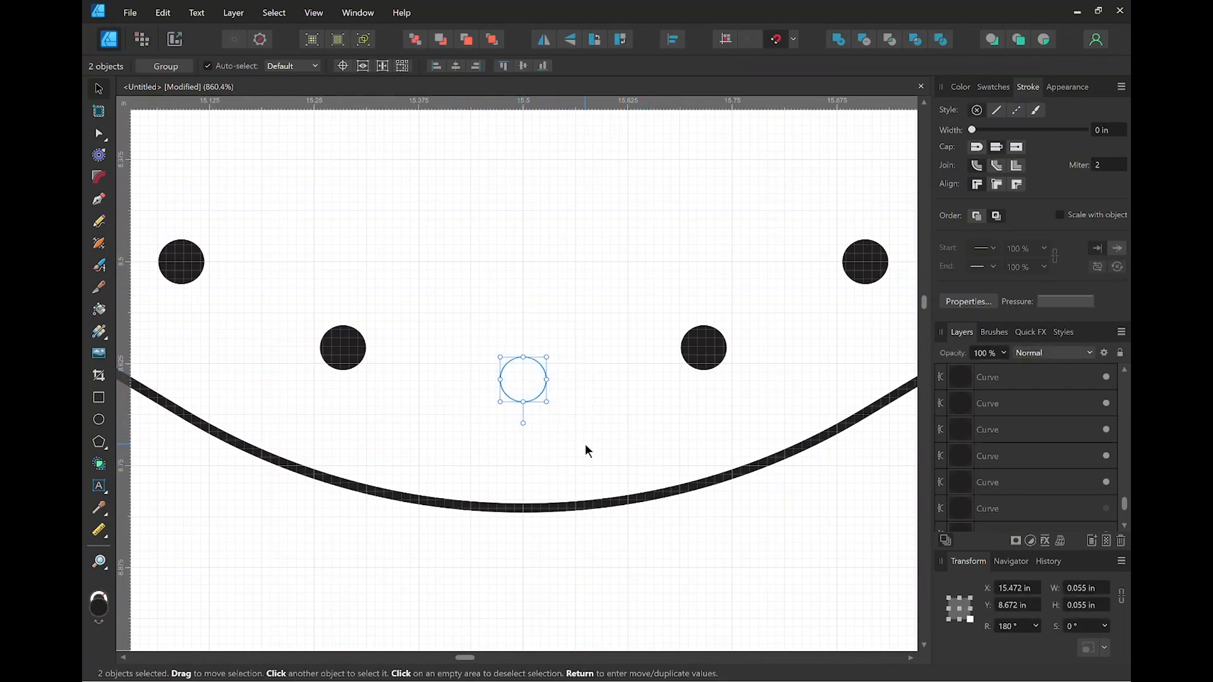
pyautogui.press('Delete')
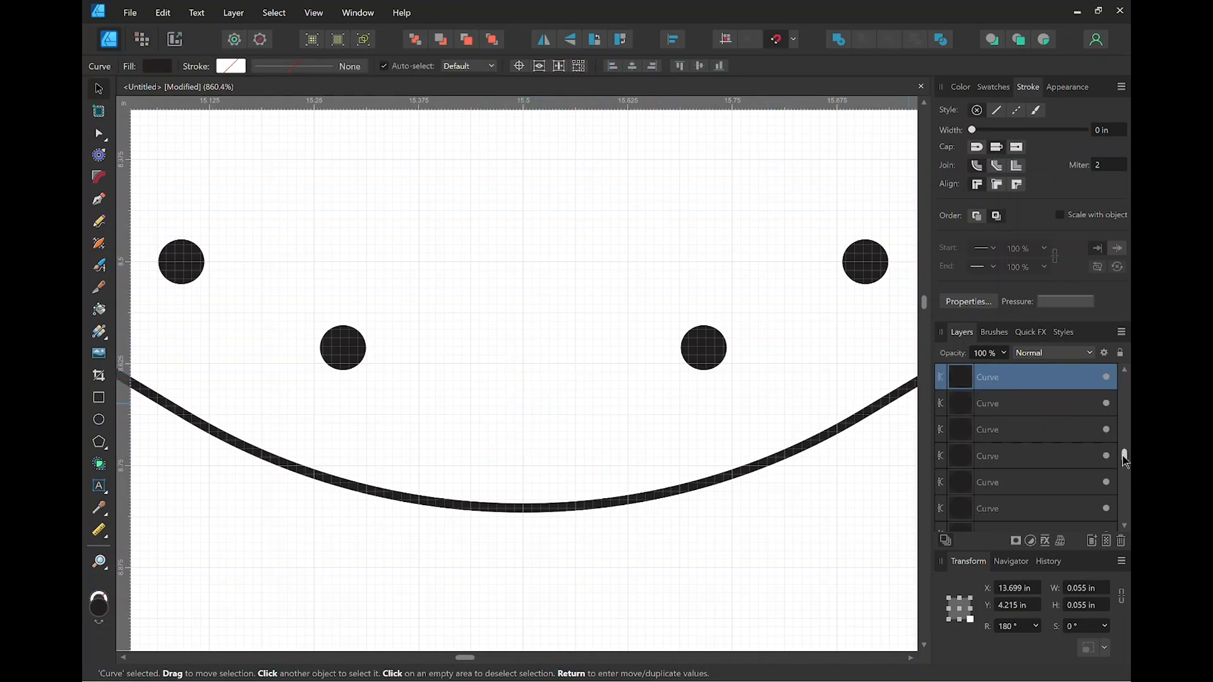
pyautogui.moveTo(1124, 459); pyautogui.dragTo(1126, 385)
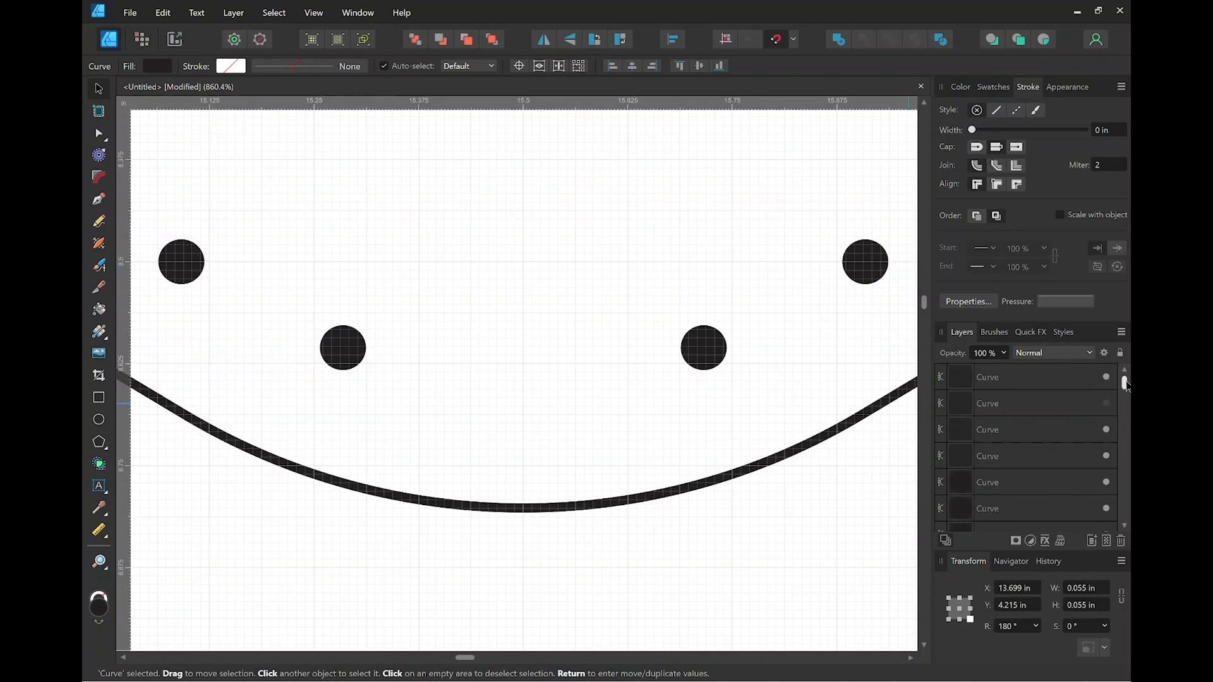
pyautogui.moveTo(1125, 384); pyautogui.dragTo(1126, 517)
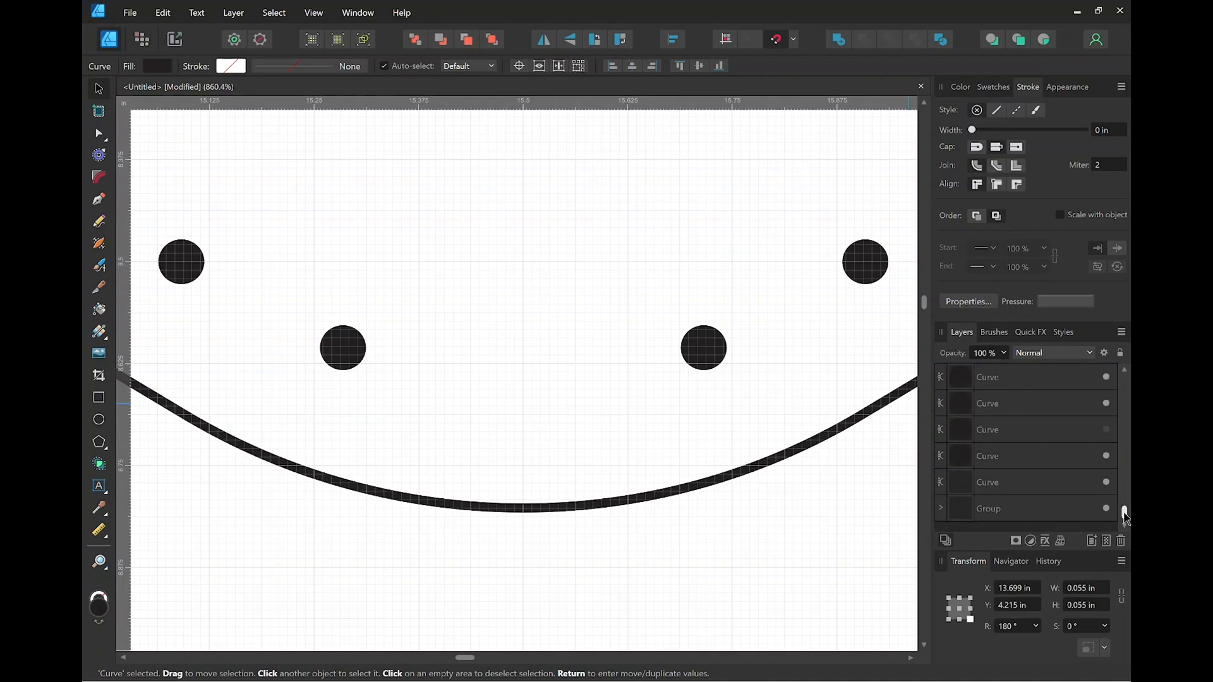
pyautogui.click(1106, 432)
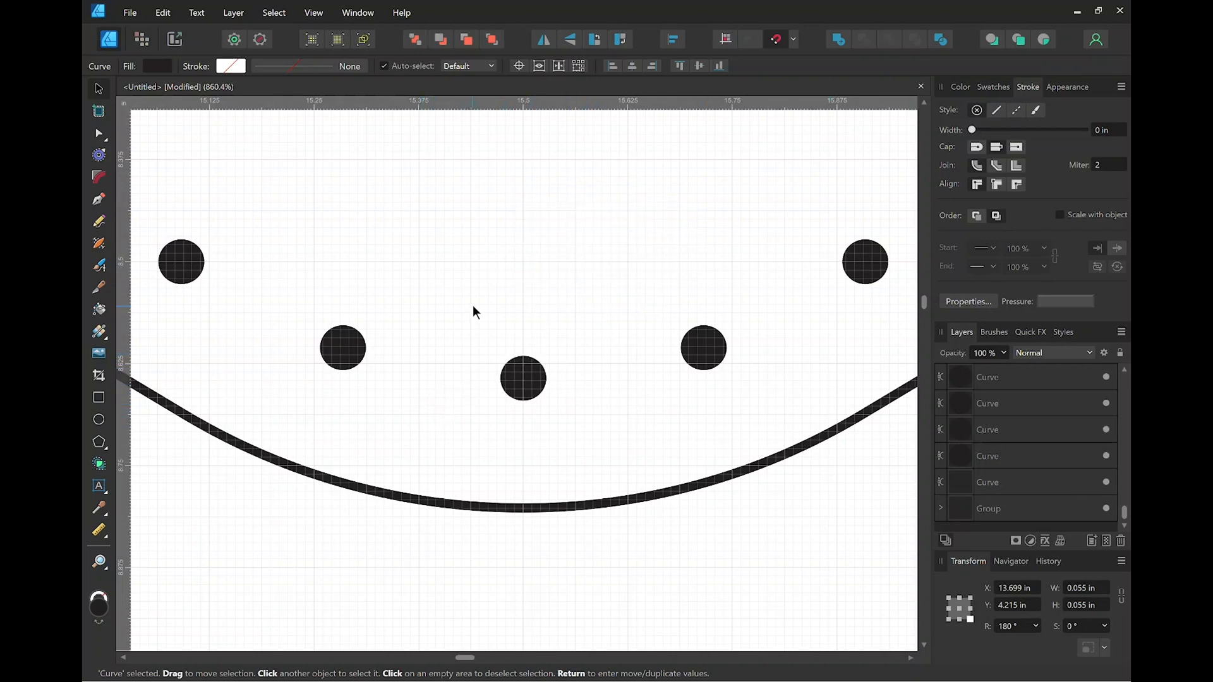
# Examine the upper pentagon's stitching holes by selecting them all together, with and without the pentagon outline.
pyautogui.scroll(-6, 477, 287)
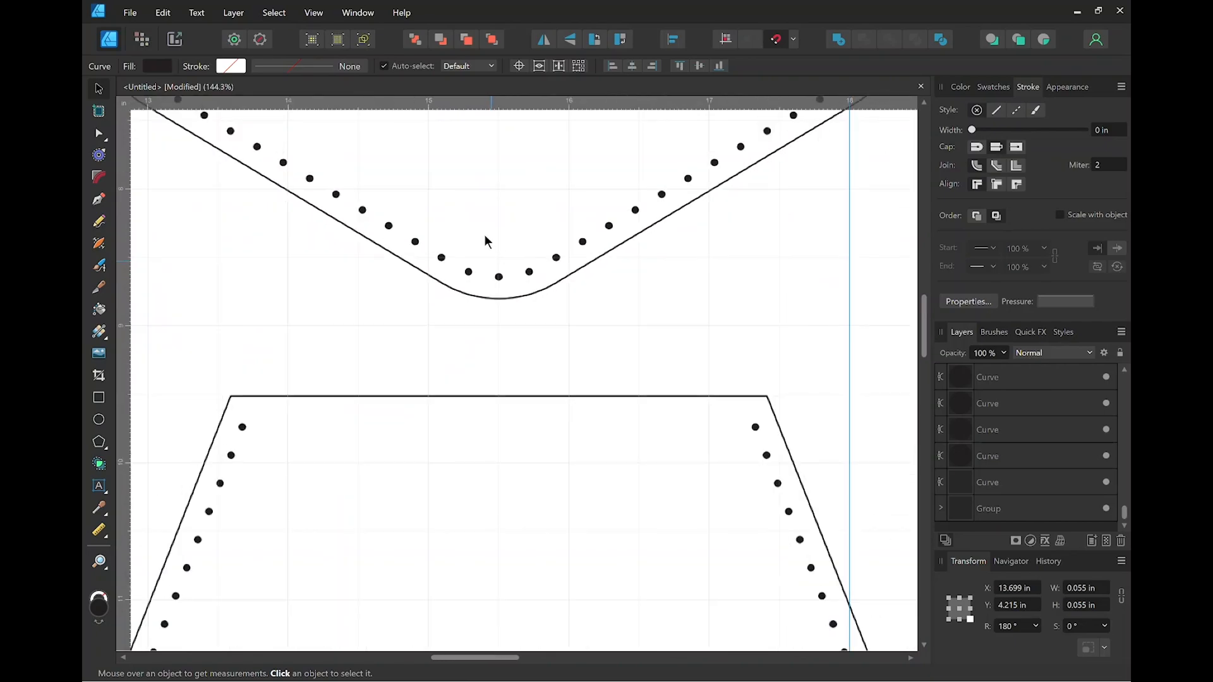
pyautogui.scroll(-1, 484, 240)
pyautogui.moveTo(511, 153); pyautogui.dragTo(541, 495)
pyautogui.scroll(-1, 540, 492)
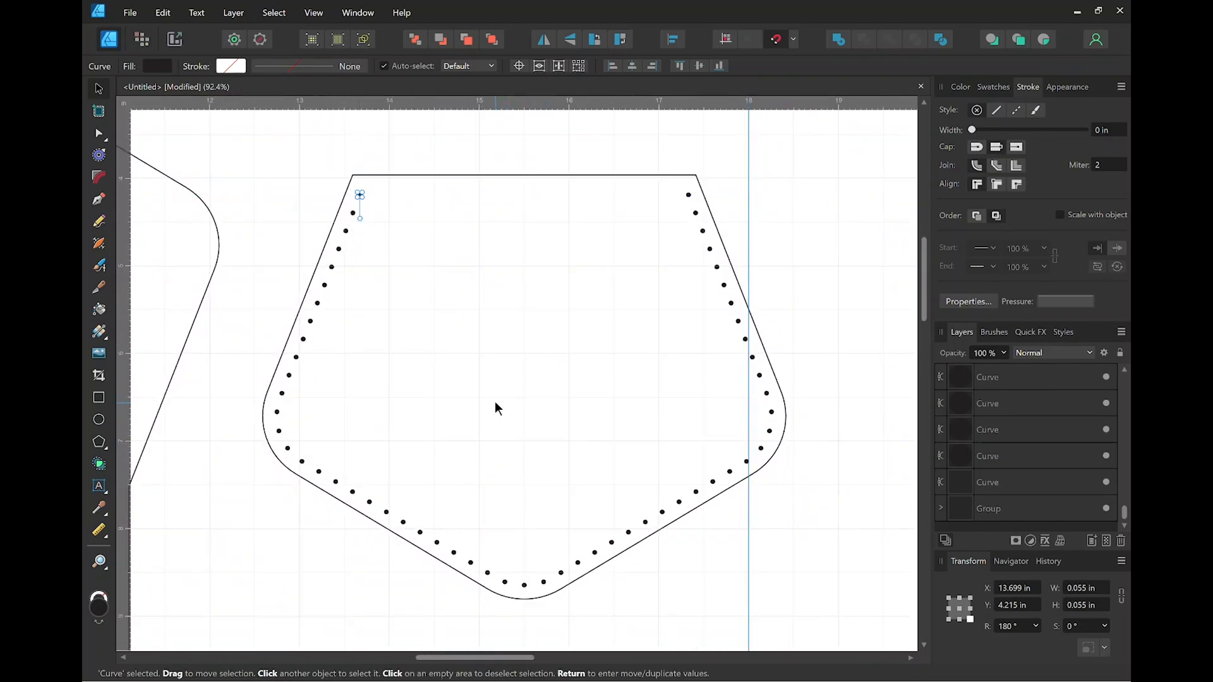
pyautogui.click(273, 142)
pyautogui.moveTo(269, 171); pyautogui.dragTo(845, 616)
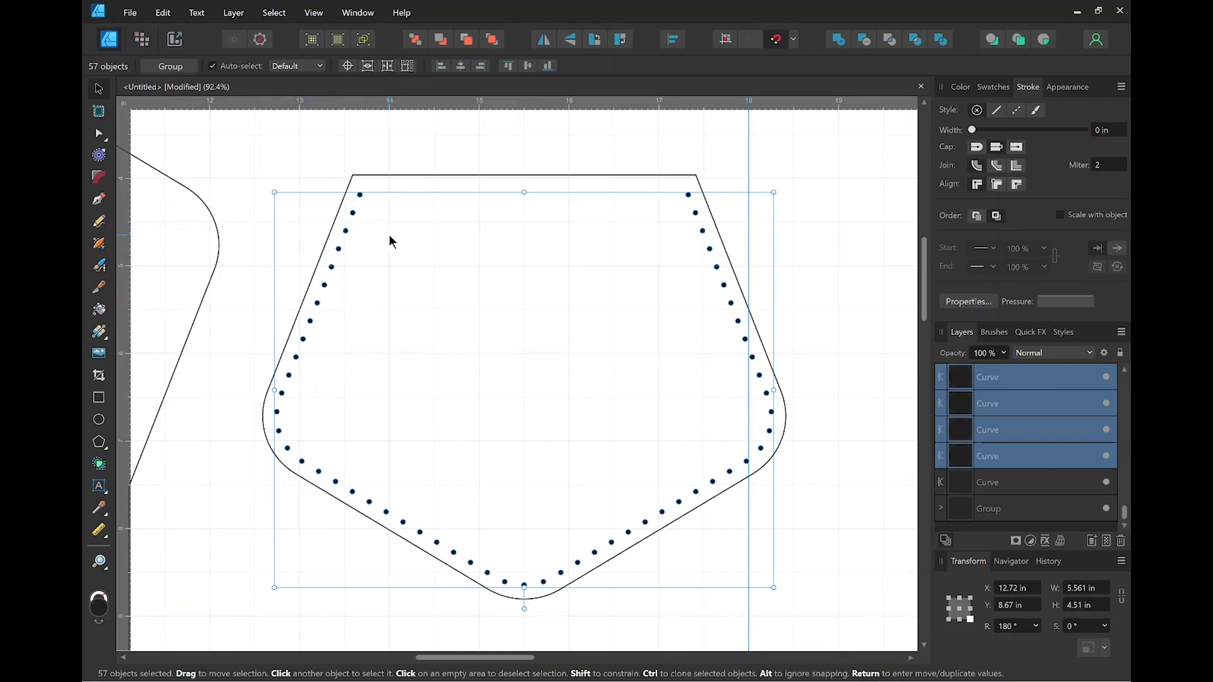
pyautogui.keyDown('shift'); pyautogui.click(530, 173); pyautogui.keyUp('shift')
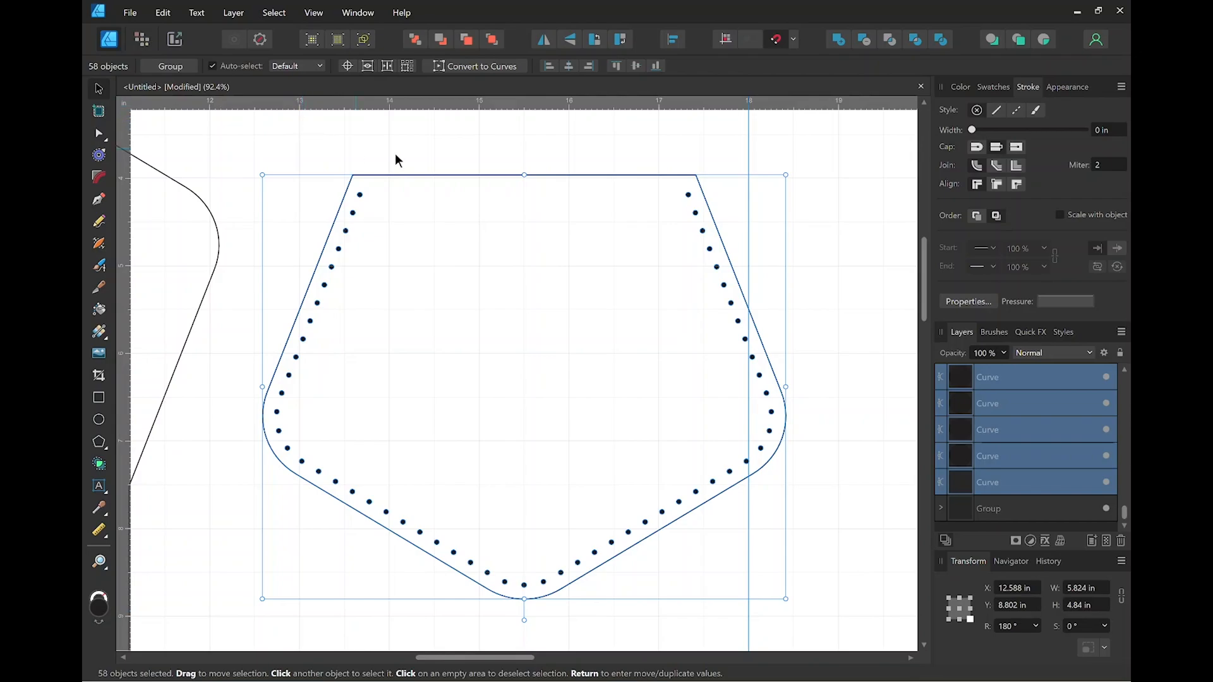
pyautogui.keyDown('shift'); pyautogui.click(426, 175); pyautogui.keyUp('shift')
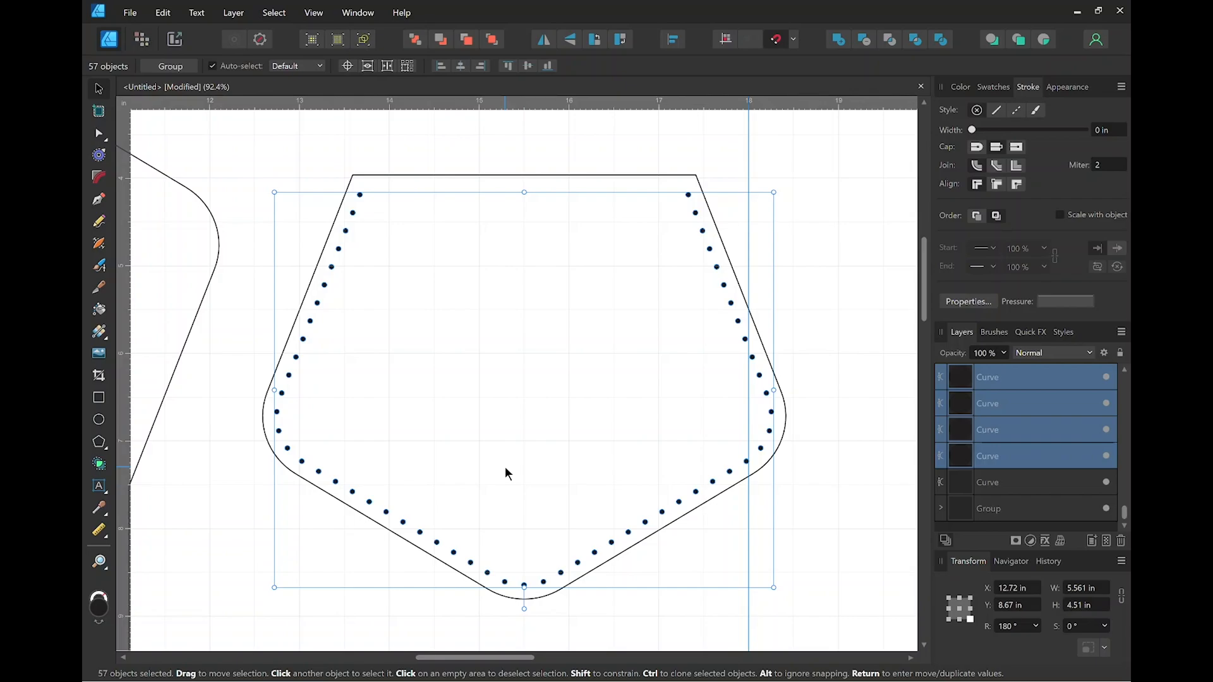
pyautogui.moveTo(535, 381); pyautogui.dragTo(493, 362)
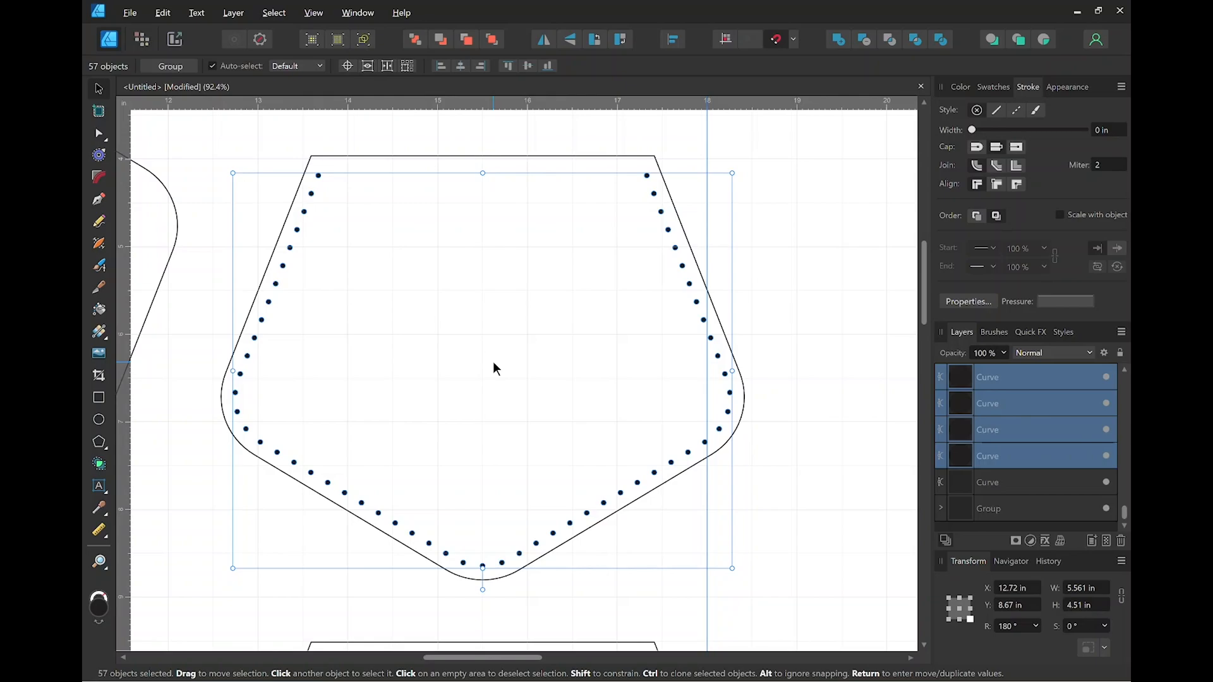
pyautogui.scroll(-5, 493, 361)
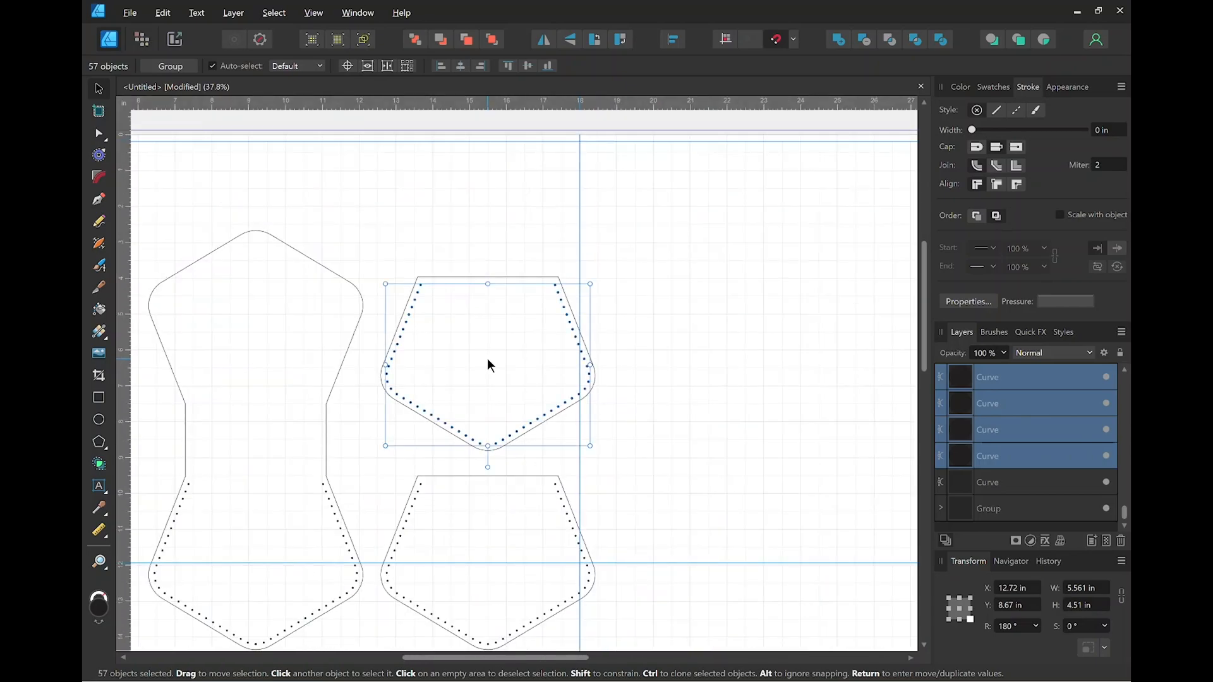
# Delete the upper pentagon together with all its stitching holes.
pyautogui.click(408, 242)
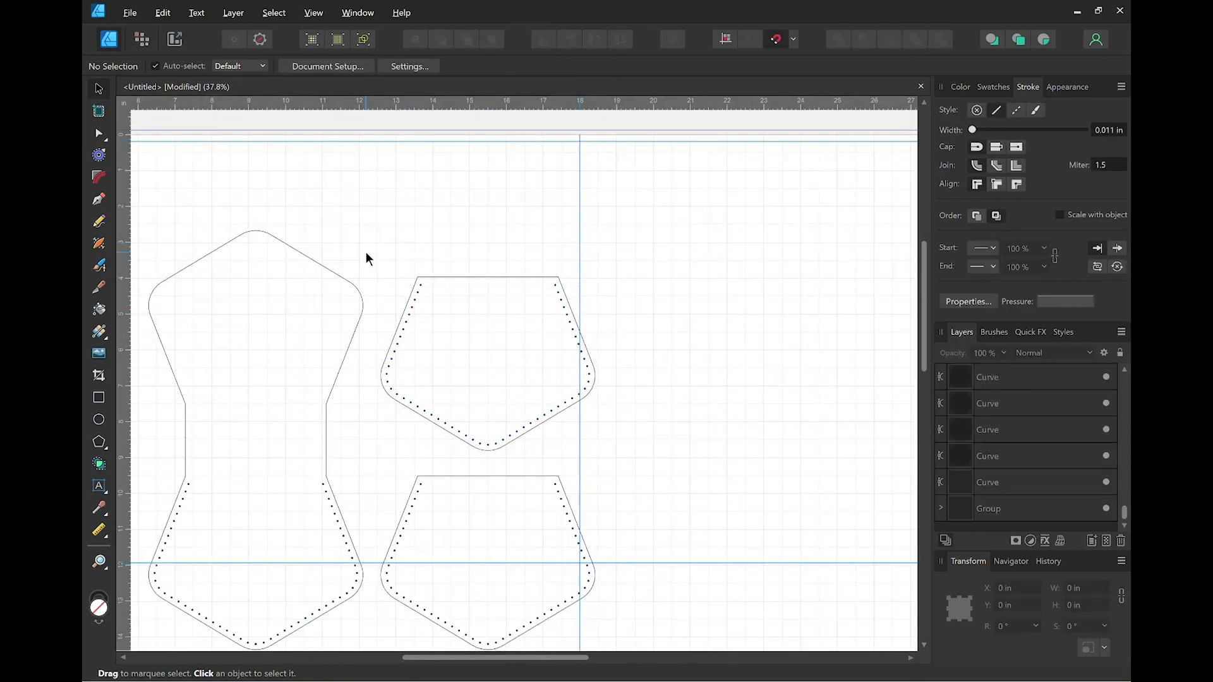
pyautogui.moveTo(366, 253); pyautogui.dragTo(684, 469)
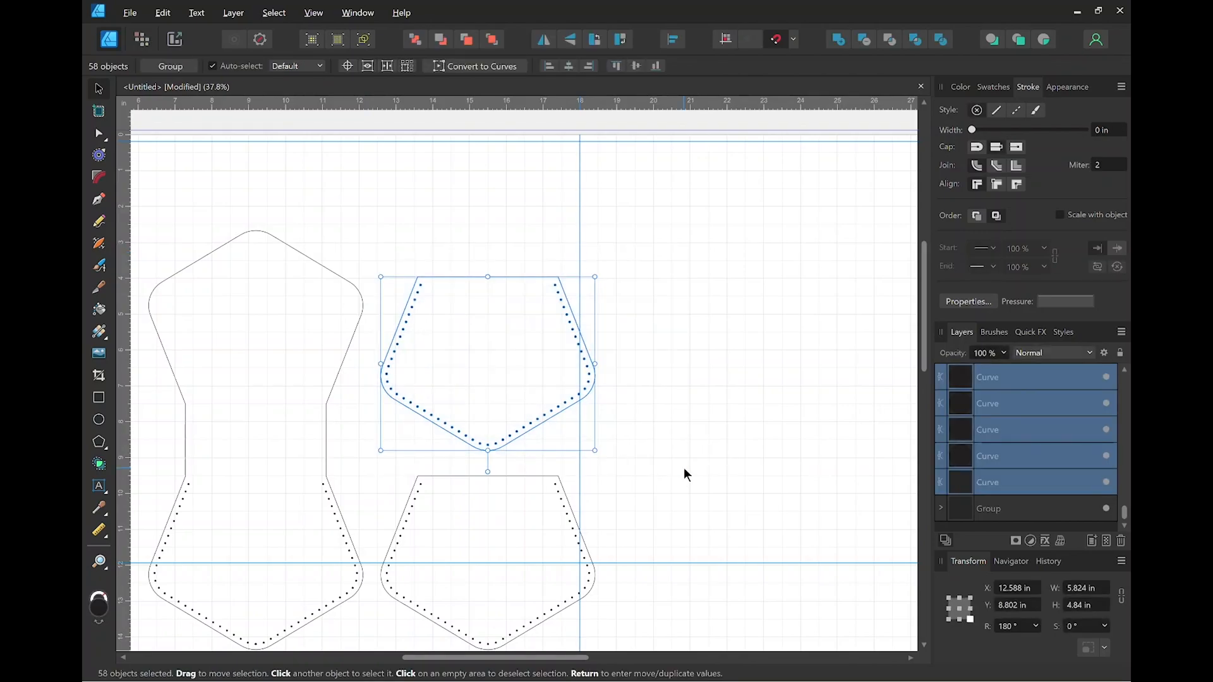
pyautogui.press('Delete')
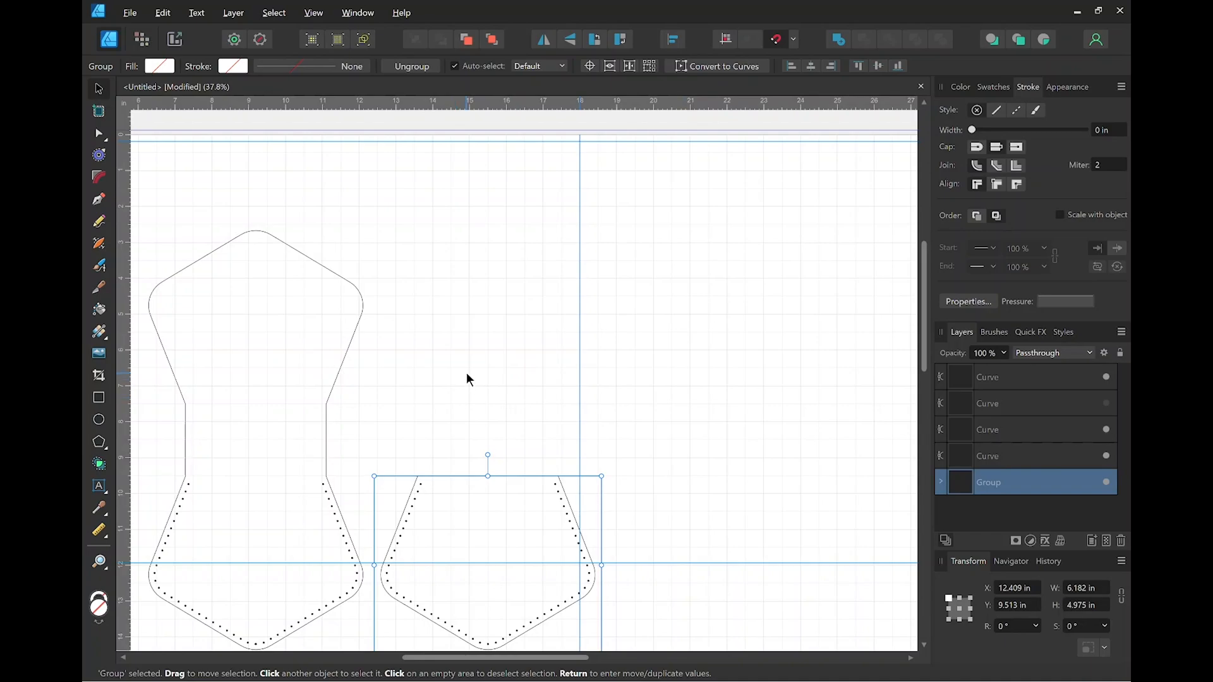
# Draw a horizontal 12 in straight line with the Pen tool from X 14 in, Y 3.5 in to X 26 in, and clear the selection.
pyautogui.moveTo(471, 362); pyautogui.dragTo(427, 426)
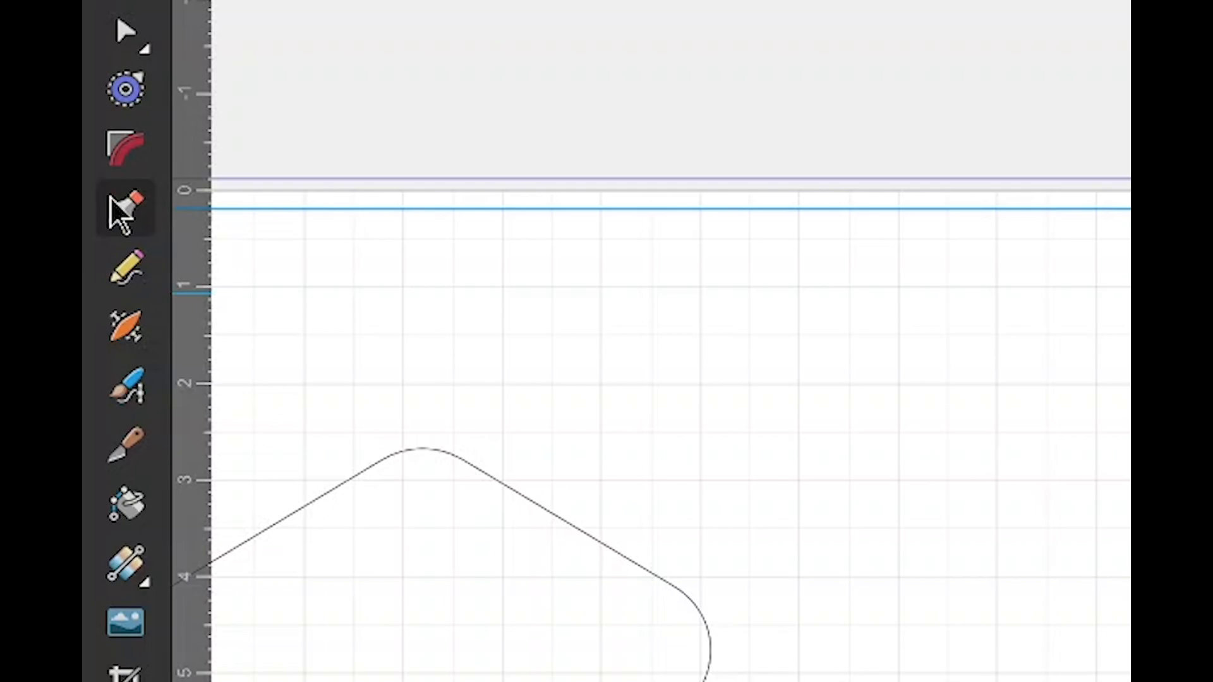
pyautogui.click(112, 201)
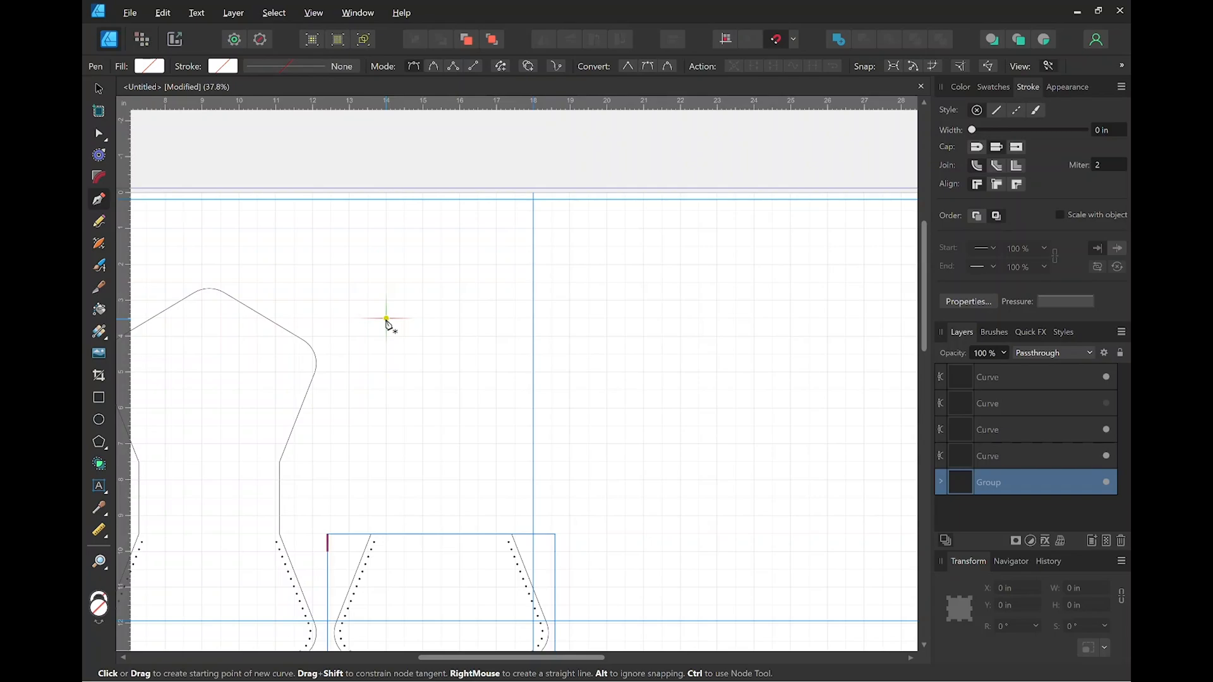
pyautogui.press('shift')
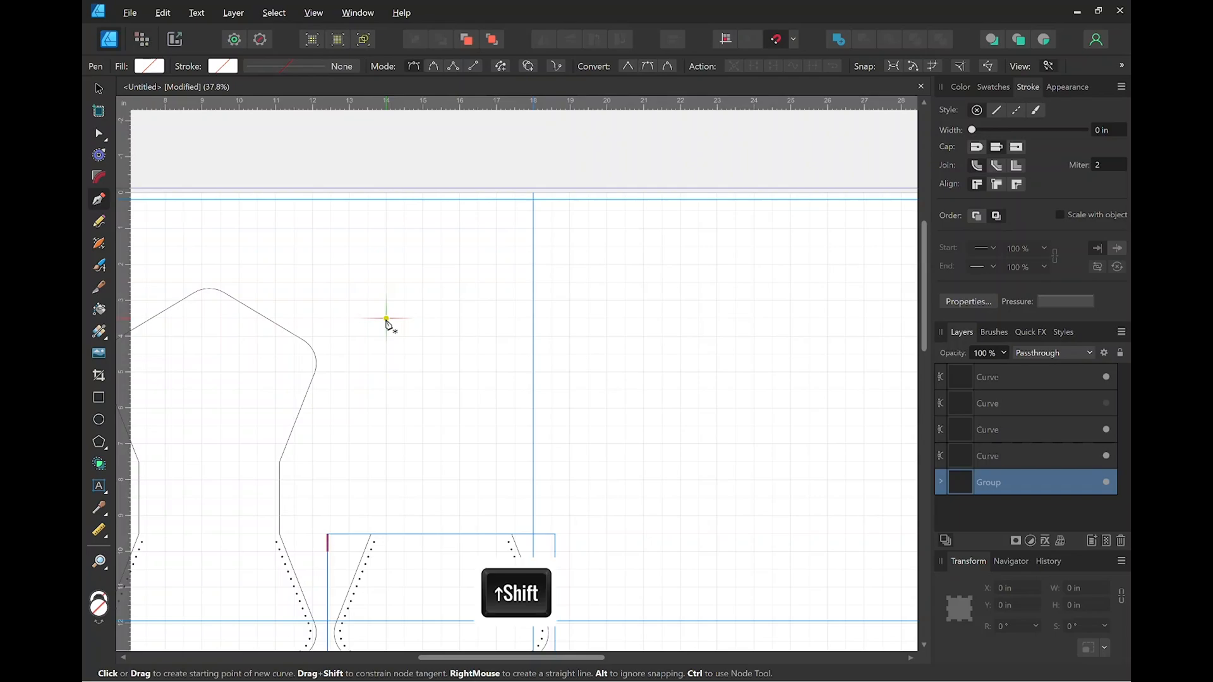
pyautogui.click(386, 319)
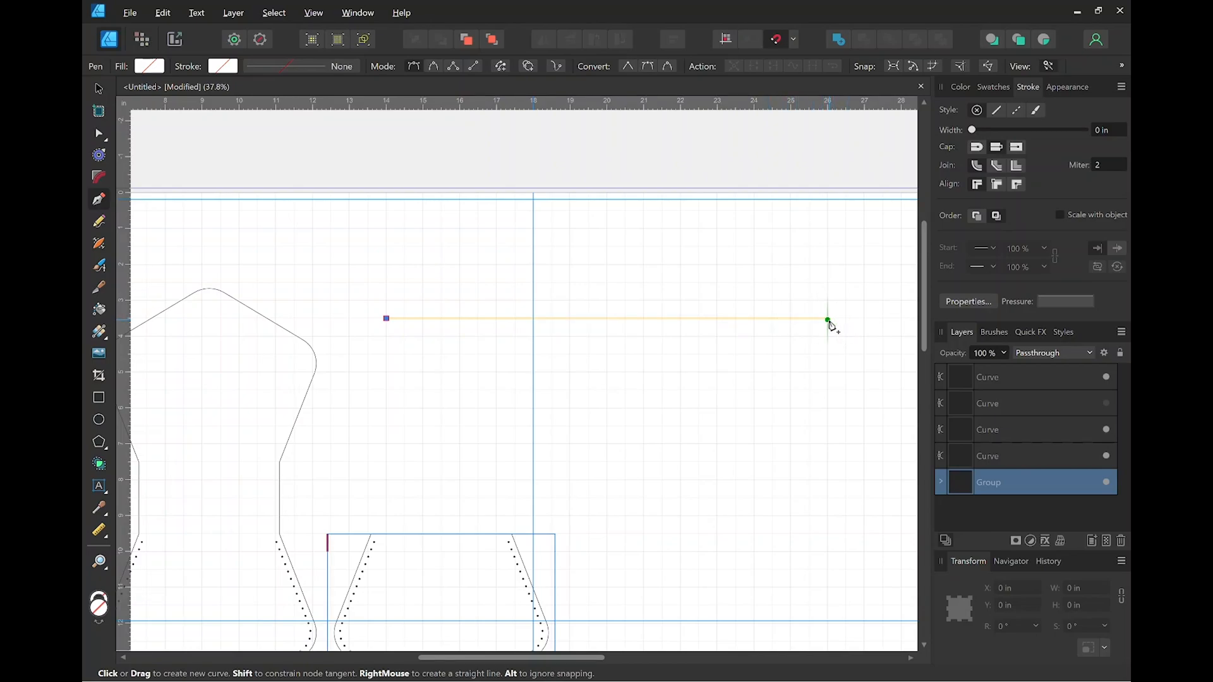
pyautogui.click(827, 320)
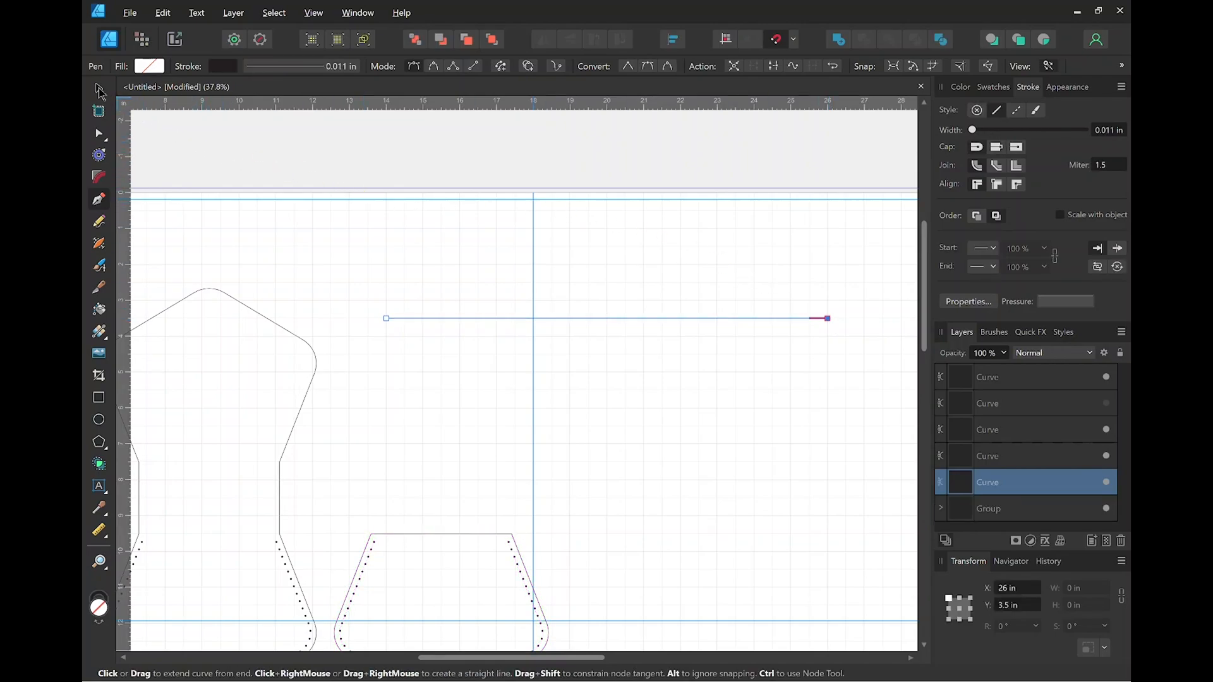
pyautogui.press('v')
pyautogui.click(367, 225)
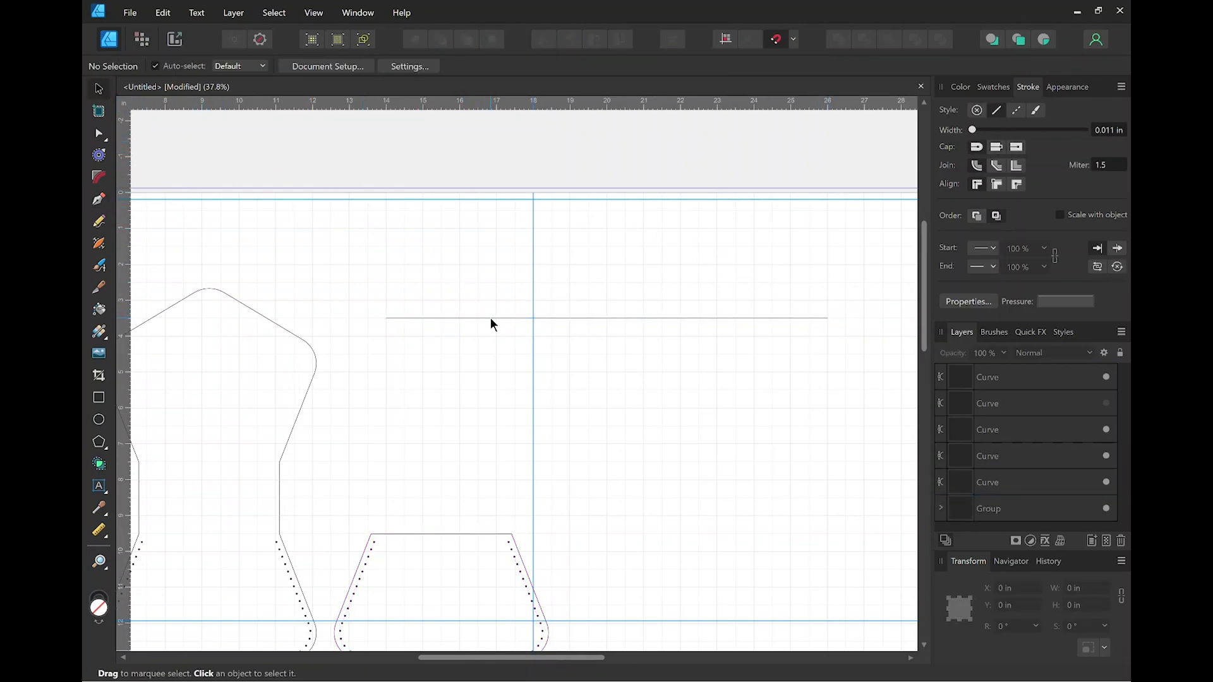
# Set the stroke width of the horizontal line to 1.4 mm.
pyautogui.click(598, 317)
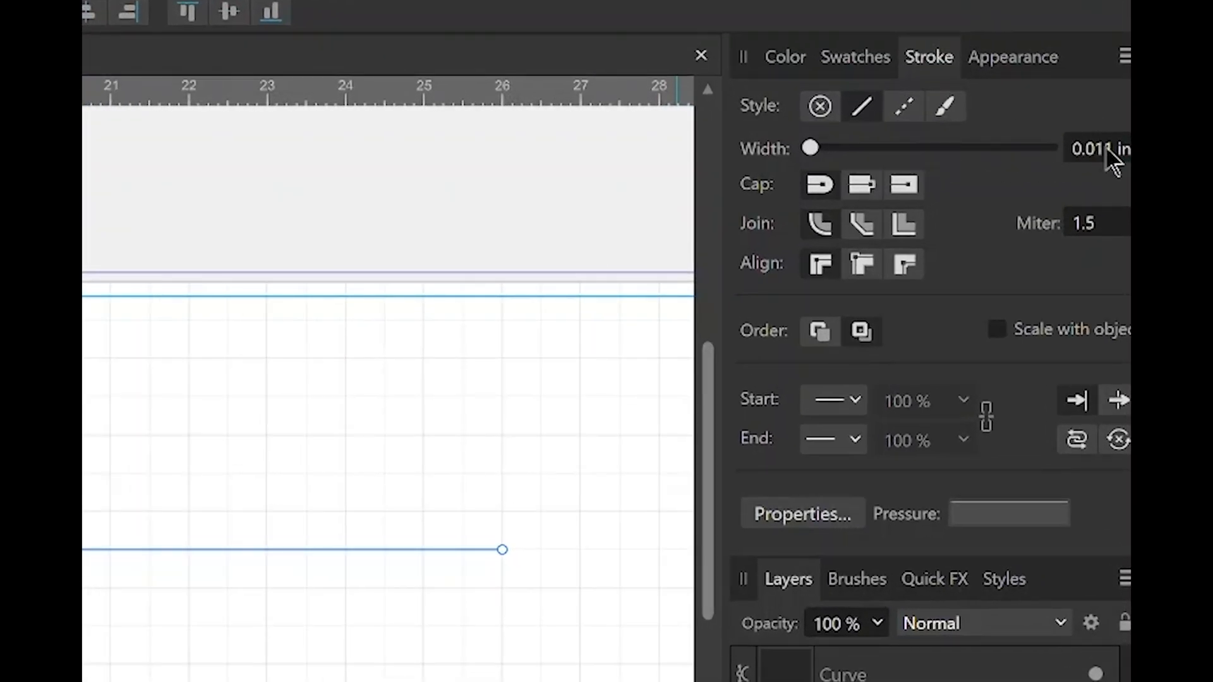
pyautogui.click(1107, 151)
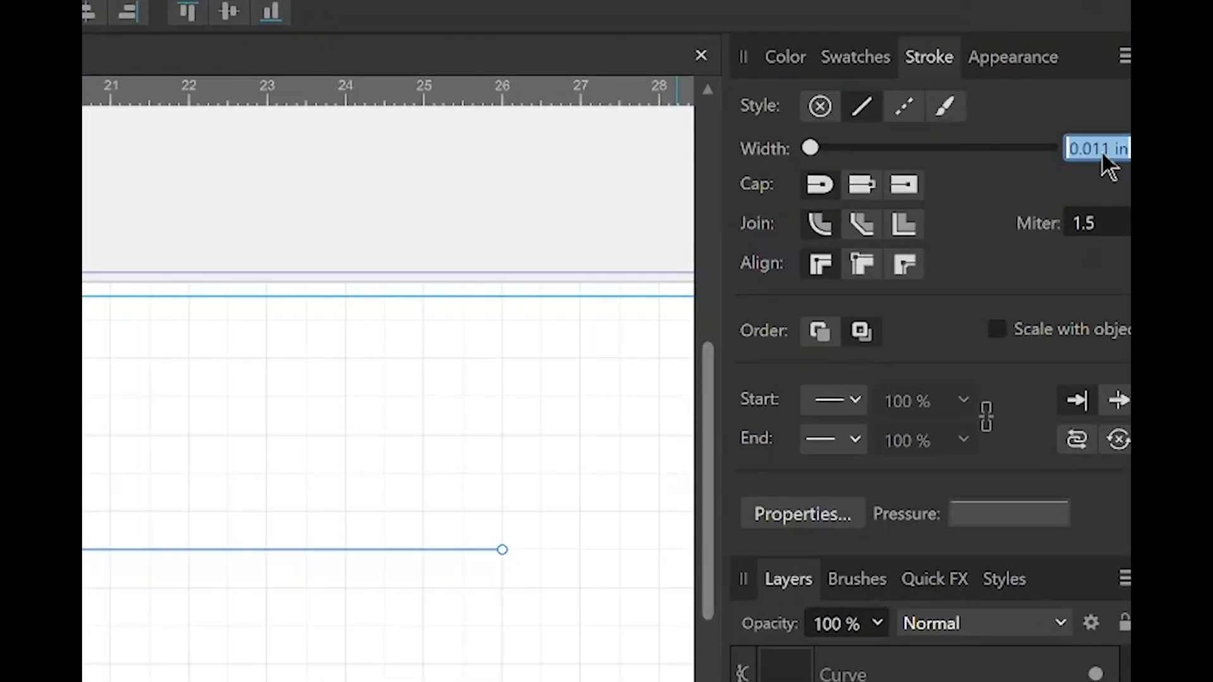
pyautogui.press('BackSpace')
pyautogui.write('1.4mm')
pyautogui.press('Return')
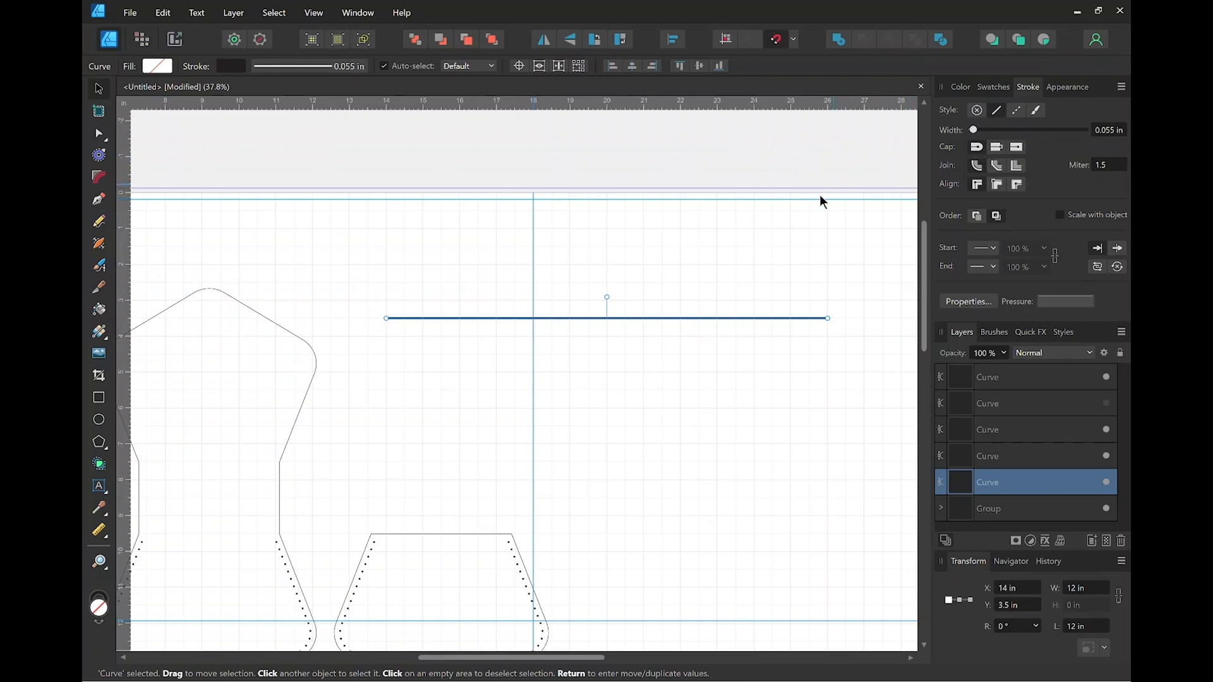
# Apply the dash line style with the 0, 4 pattern to the horizontal line and expand its stroke.
pyautogui.scroll(2, 662, 325)
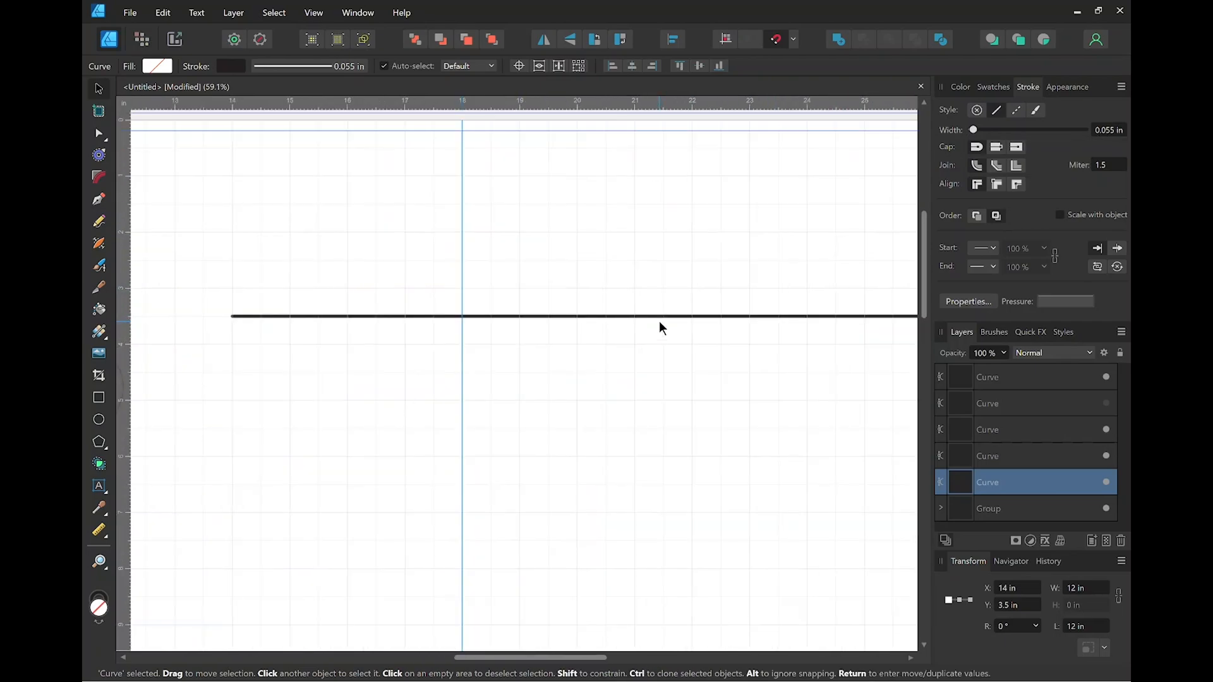
pyautogui.moveTo(662, 351); pyautogui.dragTo(597, 346)
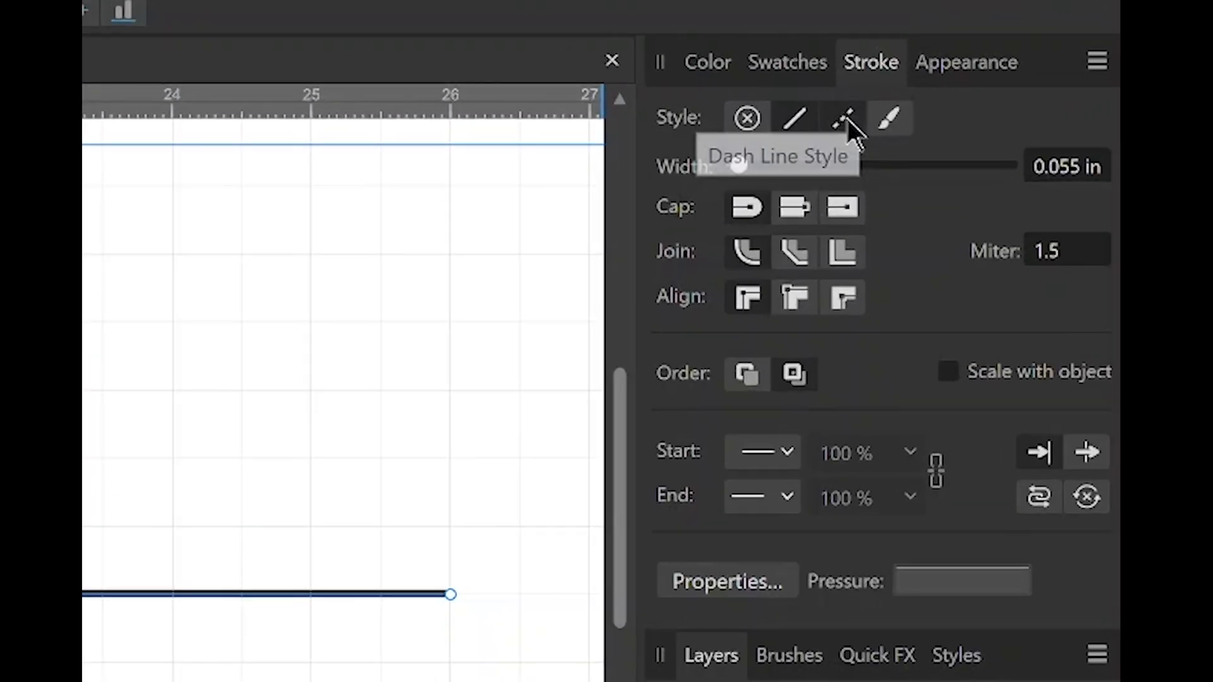
pyautogui.click(847, 119)
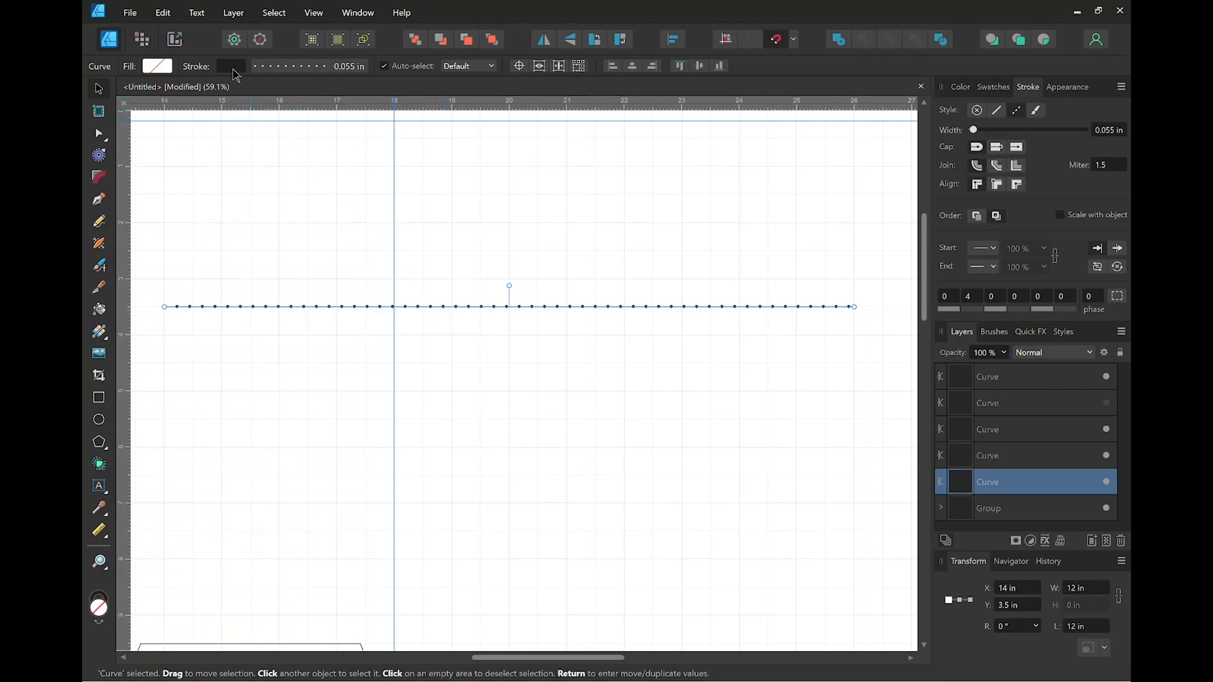
pyautogui.click(227, 14)
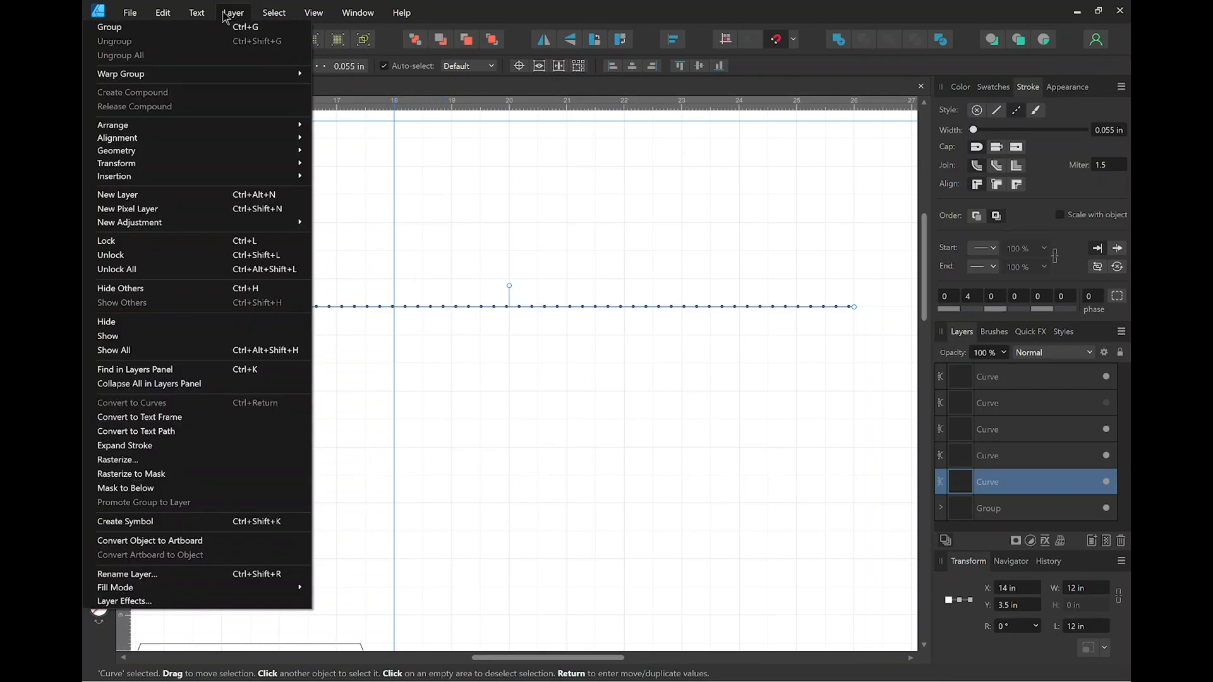
pyautogui.click(155, 446)
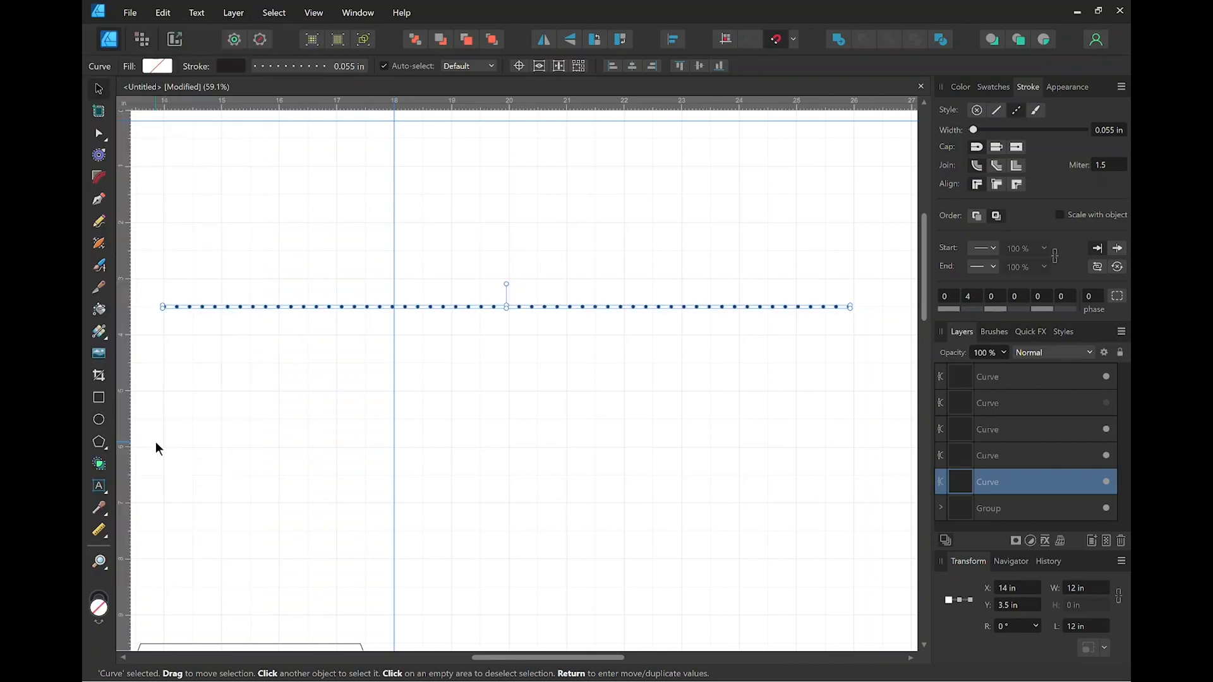
# Divide the expanded horizontal dotted line into separate hole shapes with the Divide geometry operation.
pyautogui.click(248, 15)
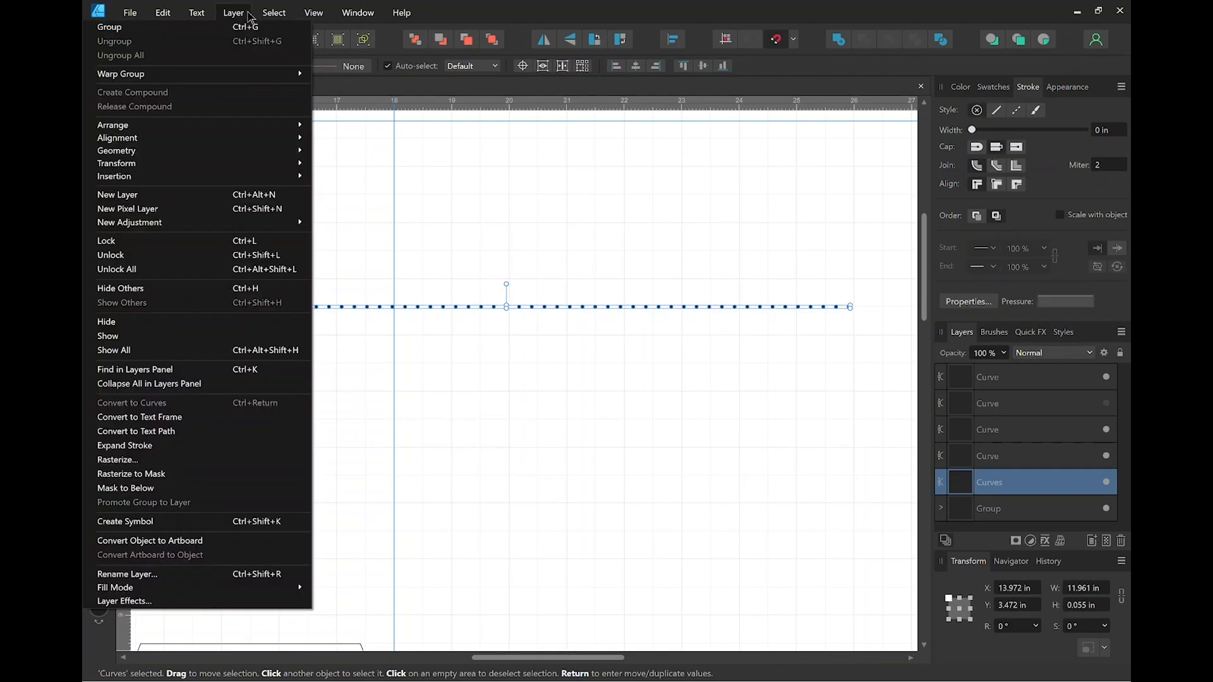
pyautogui.moveTo(244, 156)
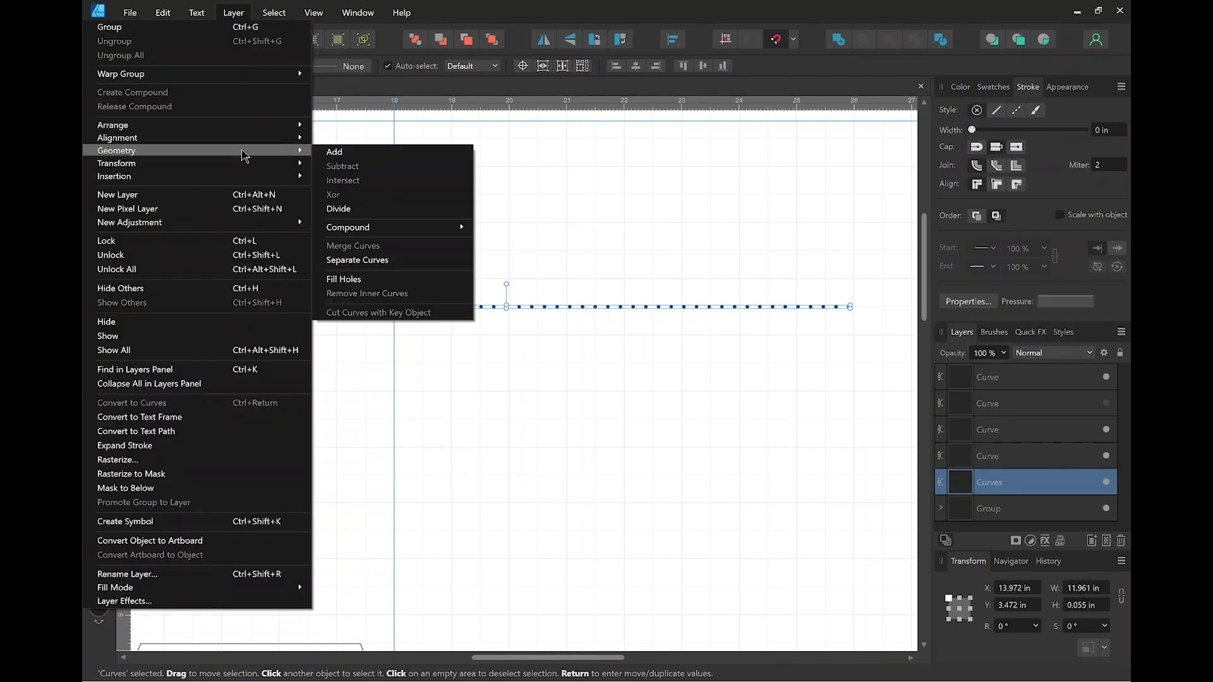
pyautogui.click(344, 209)
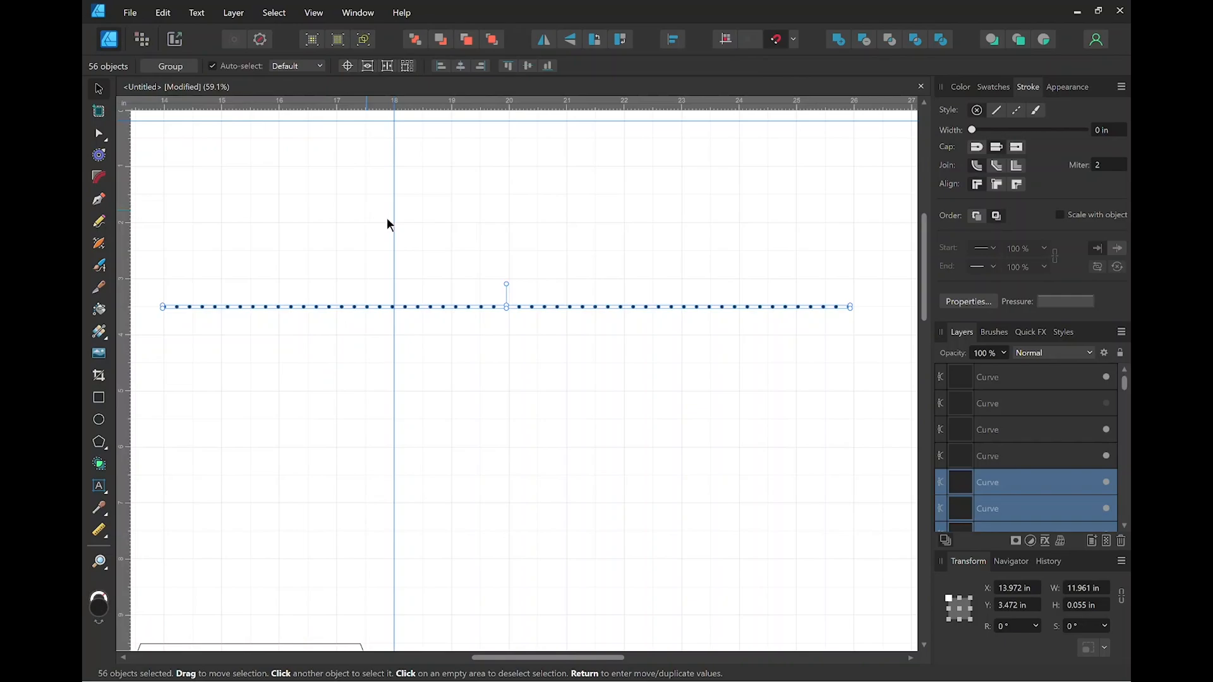
# Check that the holes are independent by selecting several small groups along the row, and finish by selecting the whole row.
pyautogui.click(456, 259)
pyautogui.moveTo(461, 259); pyautogui.dragTo(552, 344)
pyautogui.moveTo(600, 244); pyautogui.dragTo(686, 337)
pyautogui.click(690, 355)
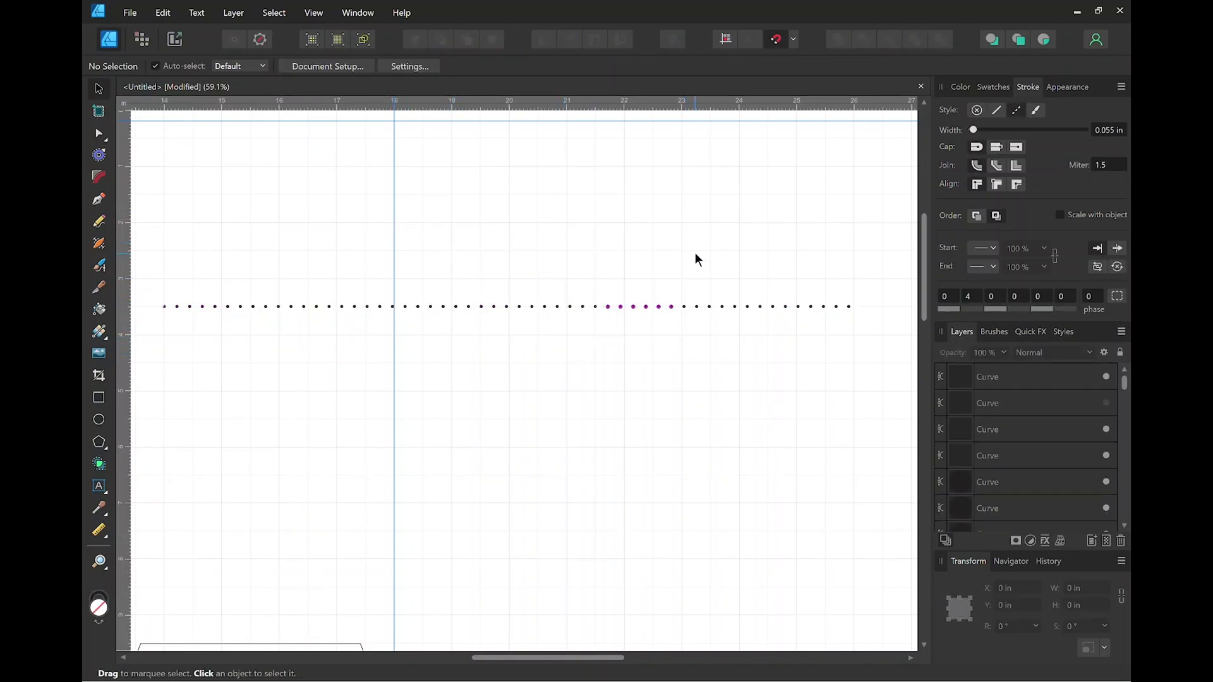
pyautogui.moveTo(695, 253); pyautogui.dragTo(798, 350)
pyautogui.click(709, 375)
pyautogui.moveTo(155, 278); pyautogui.dragTo(865, 336)
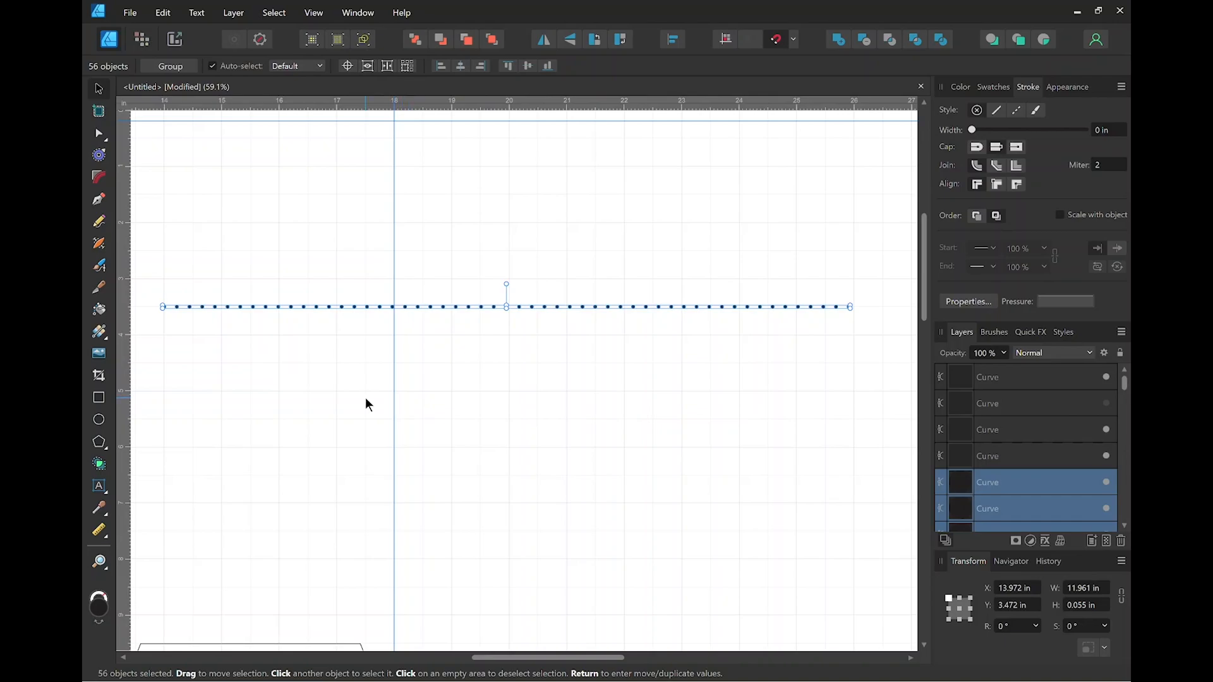
# Draw a horizontal dotted line with the Pen tool above the row of holes, from X 14 in to X 26.375 in at Y 3 in.
pyautogui.click(103, 201)
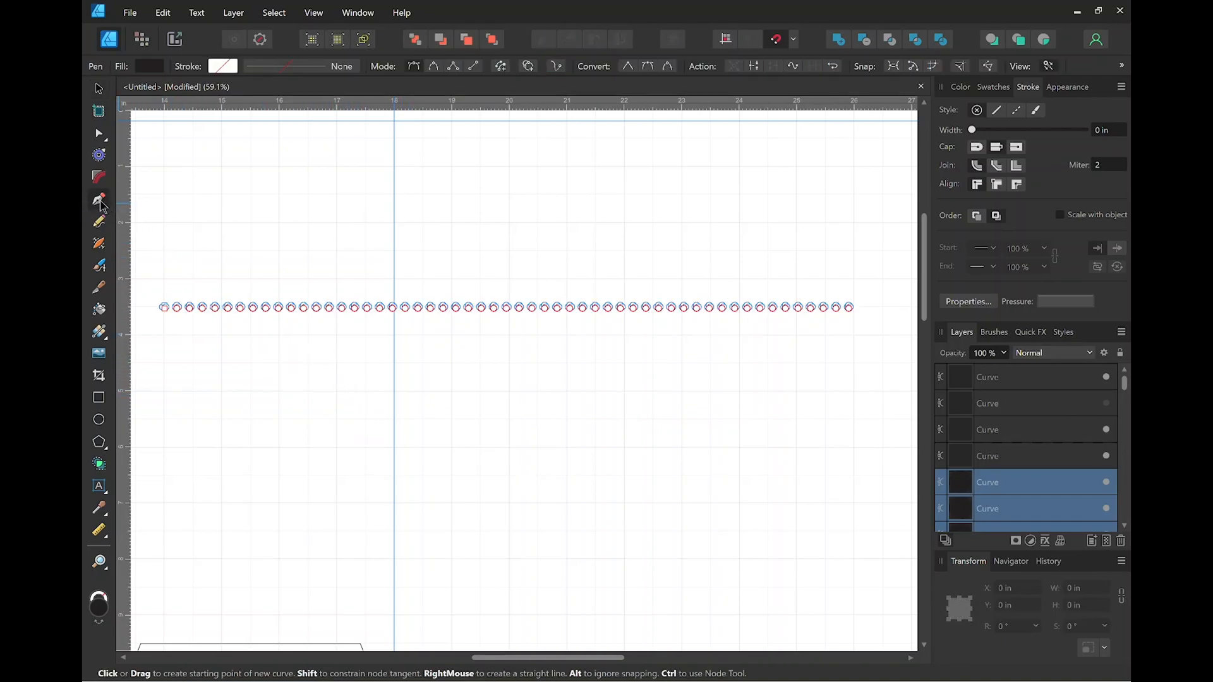
pyautogui.keyDown('shift'); pyautogui.click(165, 279); pyautogui.keyUp('shift')
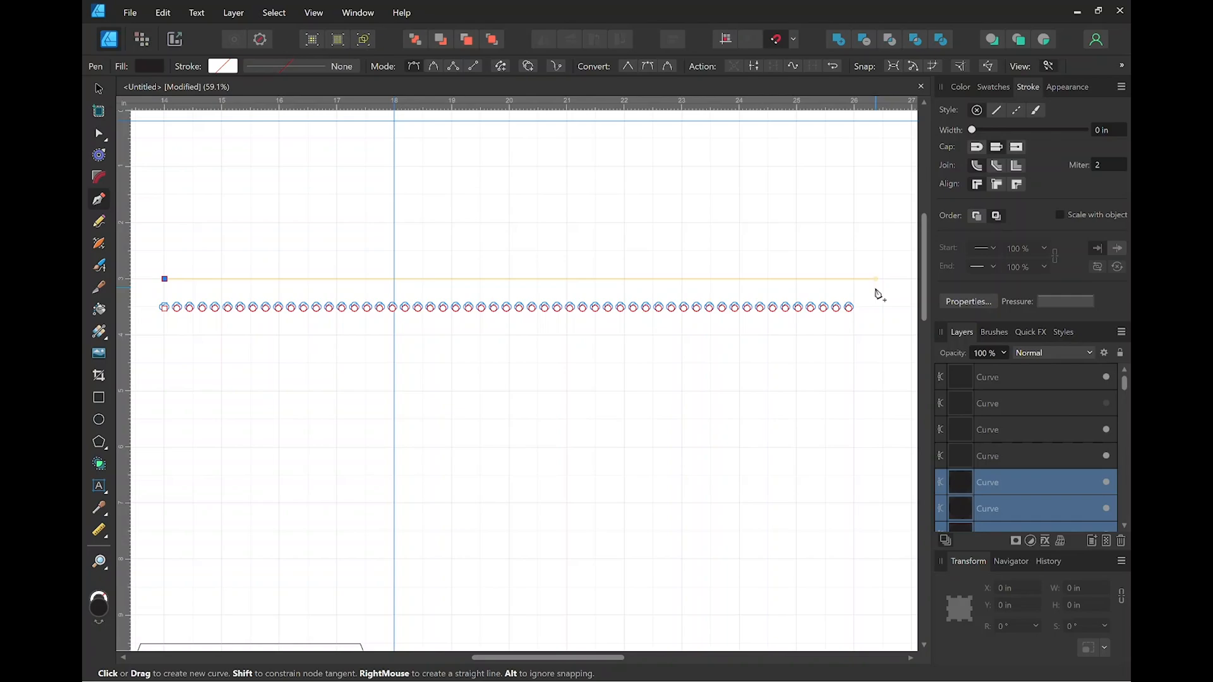
pyautogui.click(876, 291)
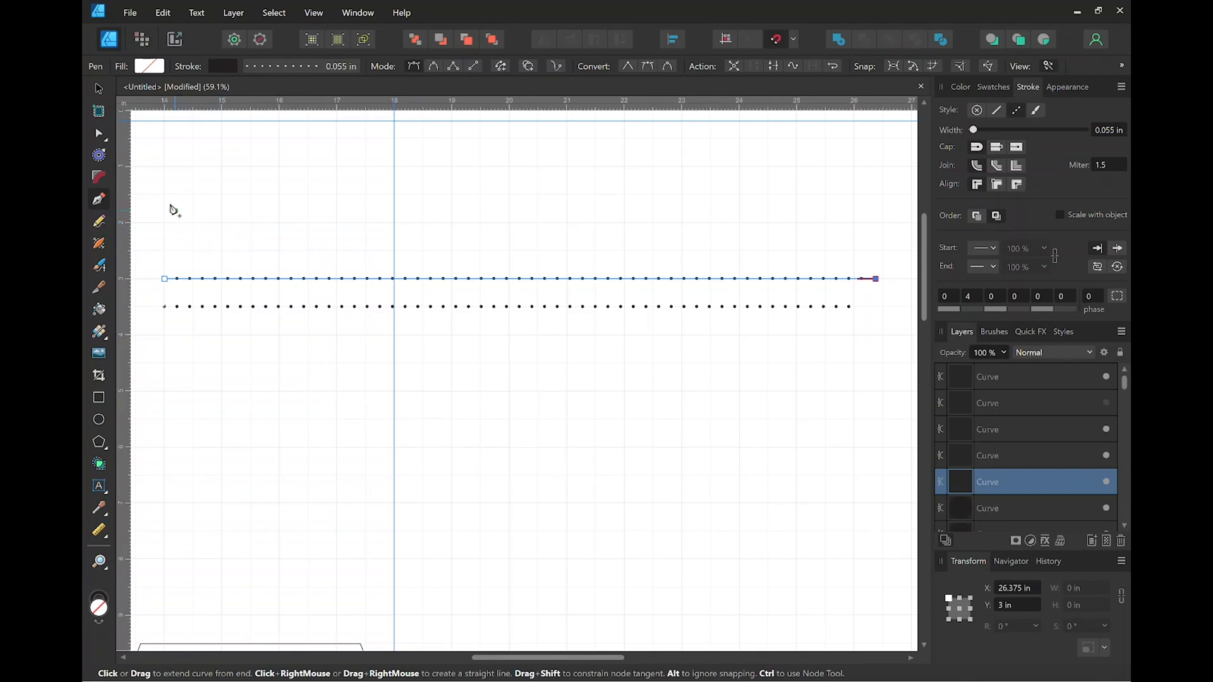
pyautogui.click(96, 90)
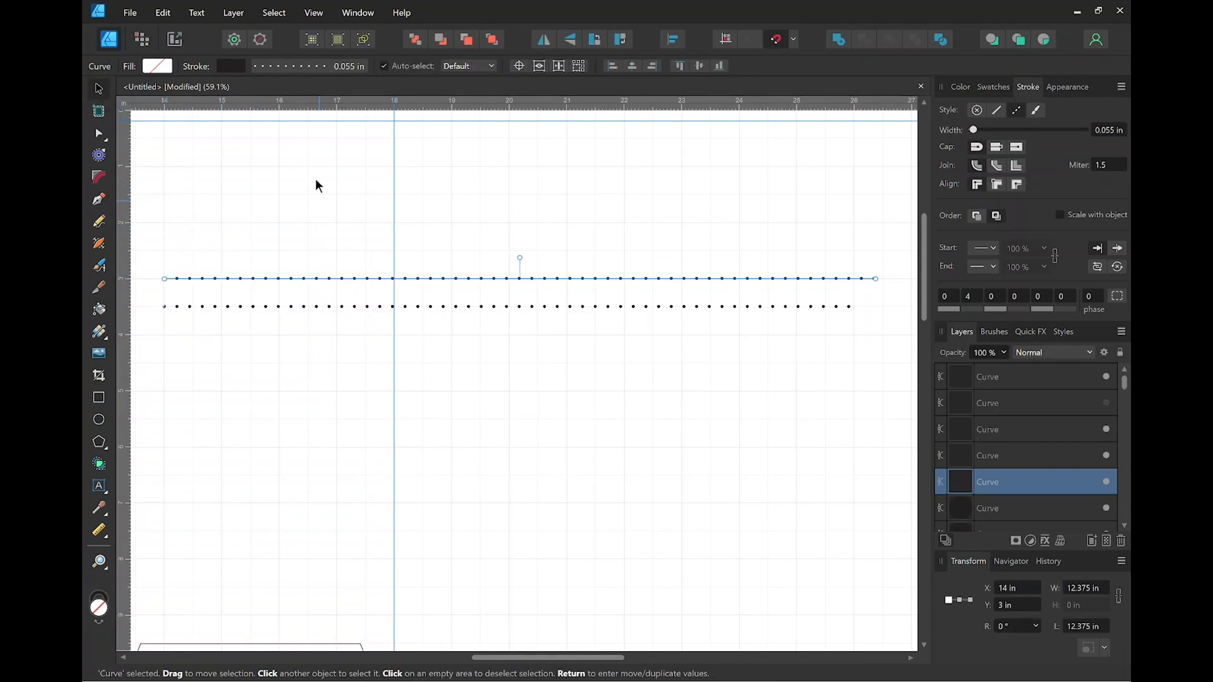
# Expand the stroke of the upper dotted line and divide the result into separate dot shapes.
pyautogui.click(233, 13)
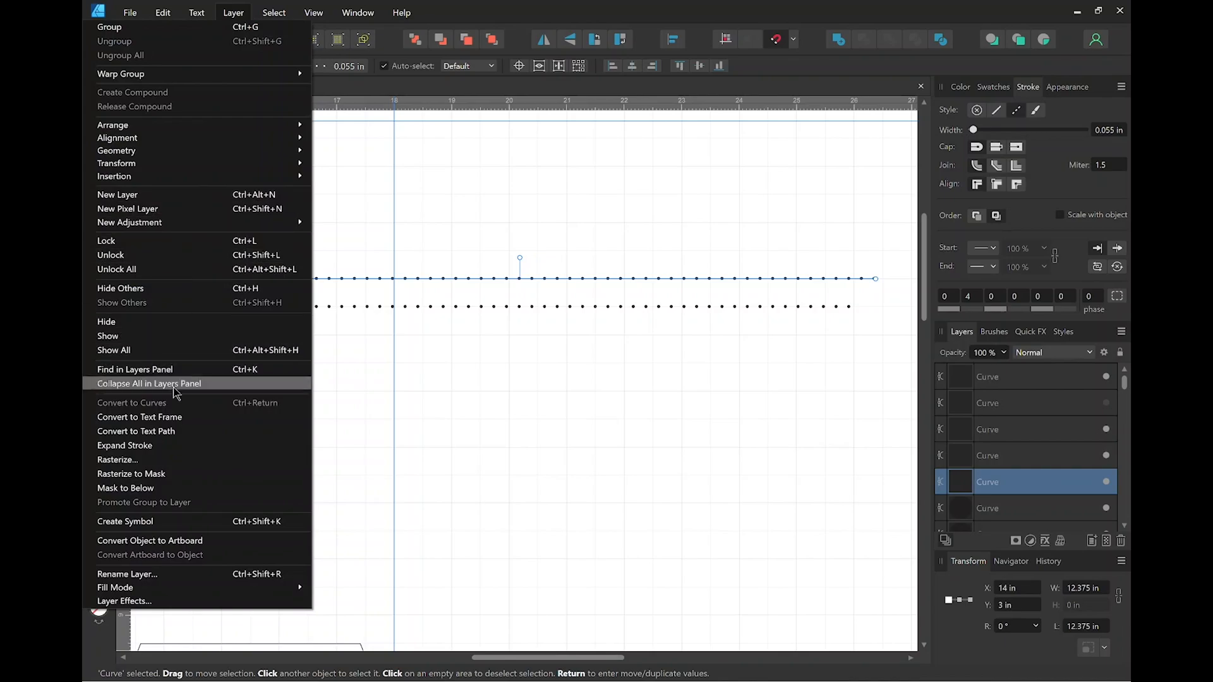
pyautogui.click(172, 446)
pyautogui.click(233, 12)
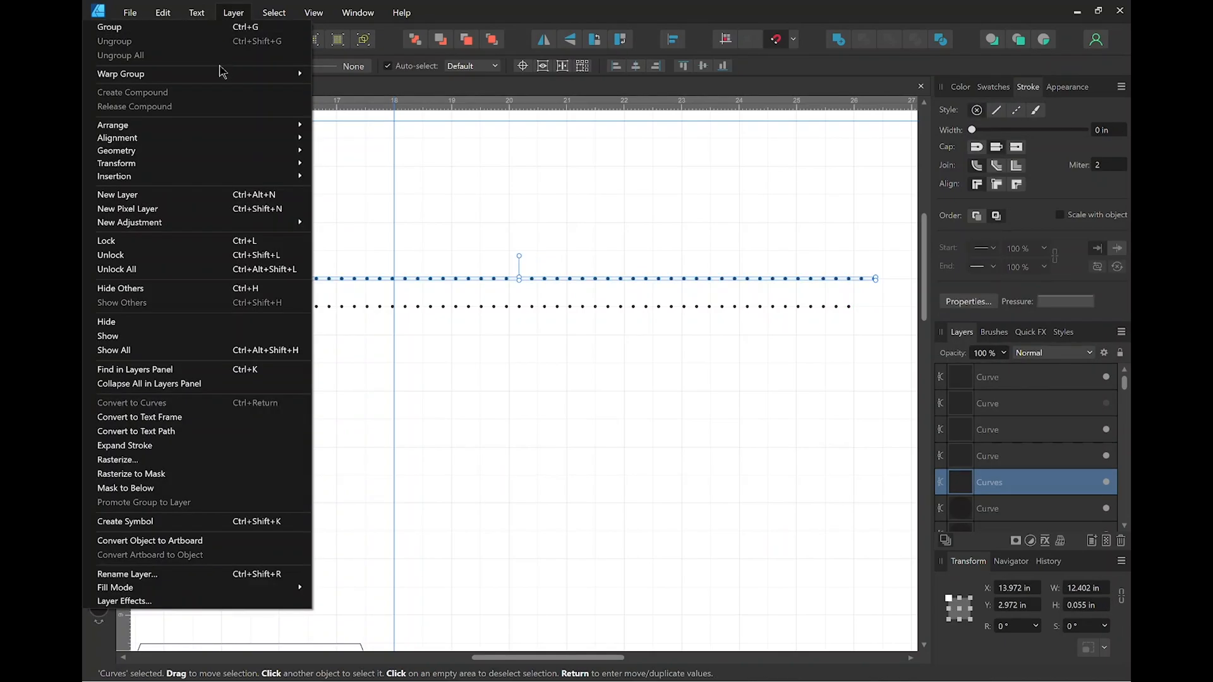
pyautogui.moveTo(298, 162)
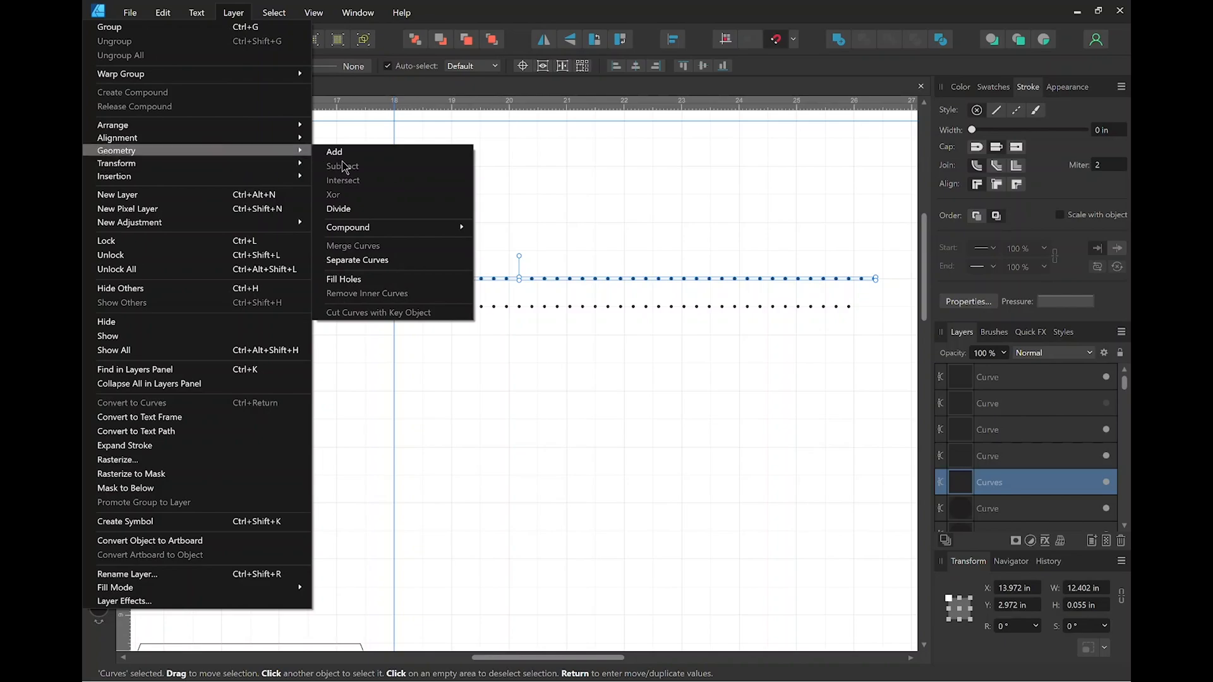
pyautogui.click(362, 208)
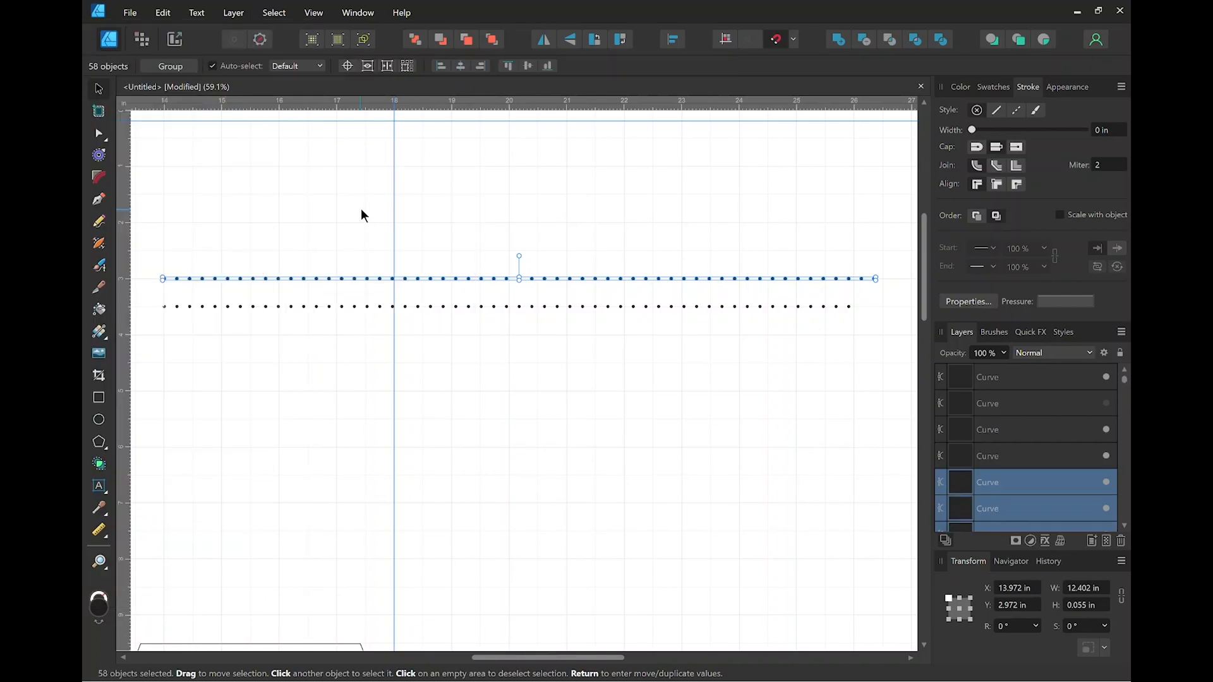
pyautogui.click(545, 371)
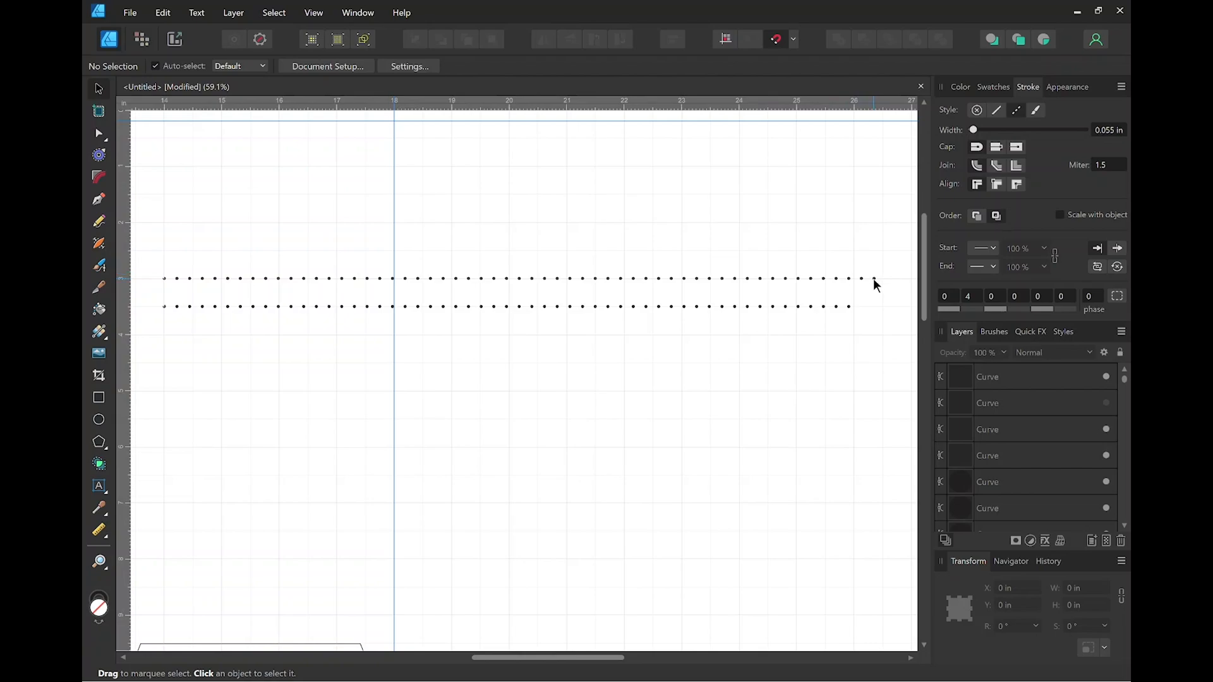
# Check how many dots the upper row contains, and delete the extra dot at its right end.
pyautogui.moveTo(896, 286); pyautogui.dragTo(144, 214)
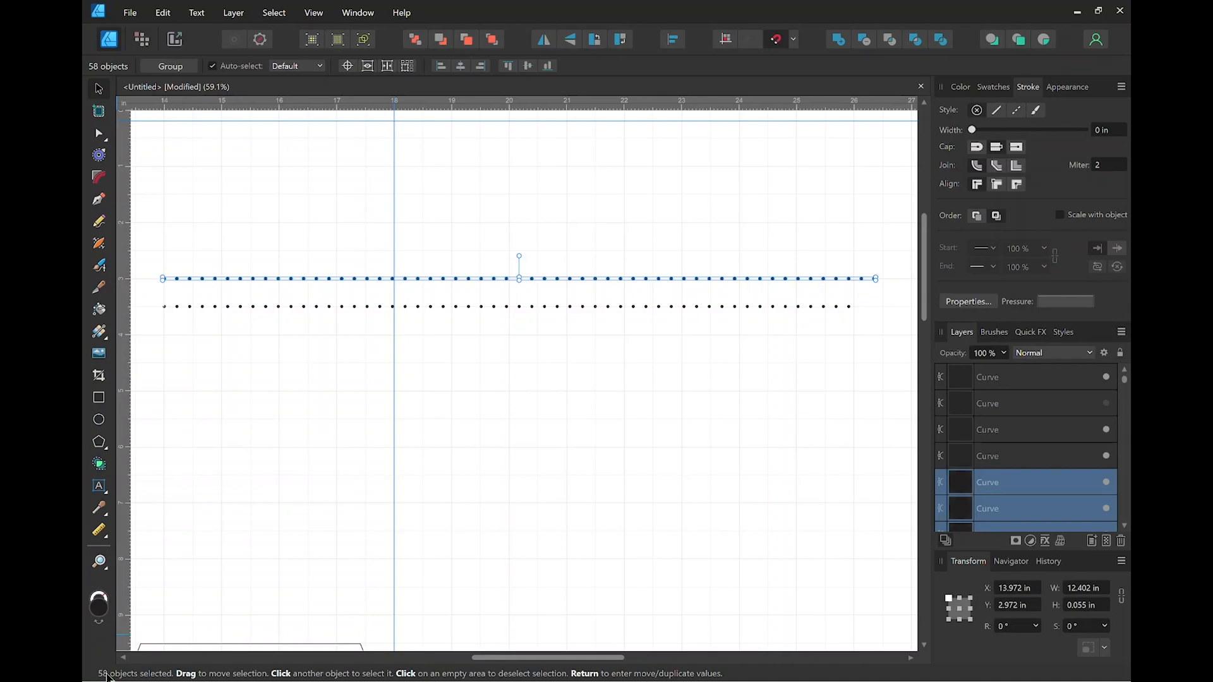
pyautogui.click(723, 193)
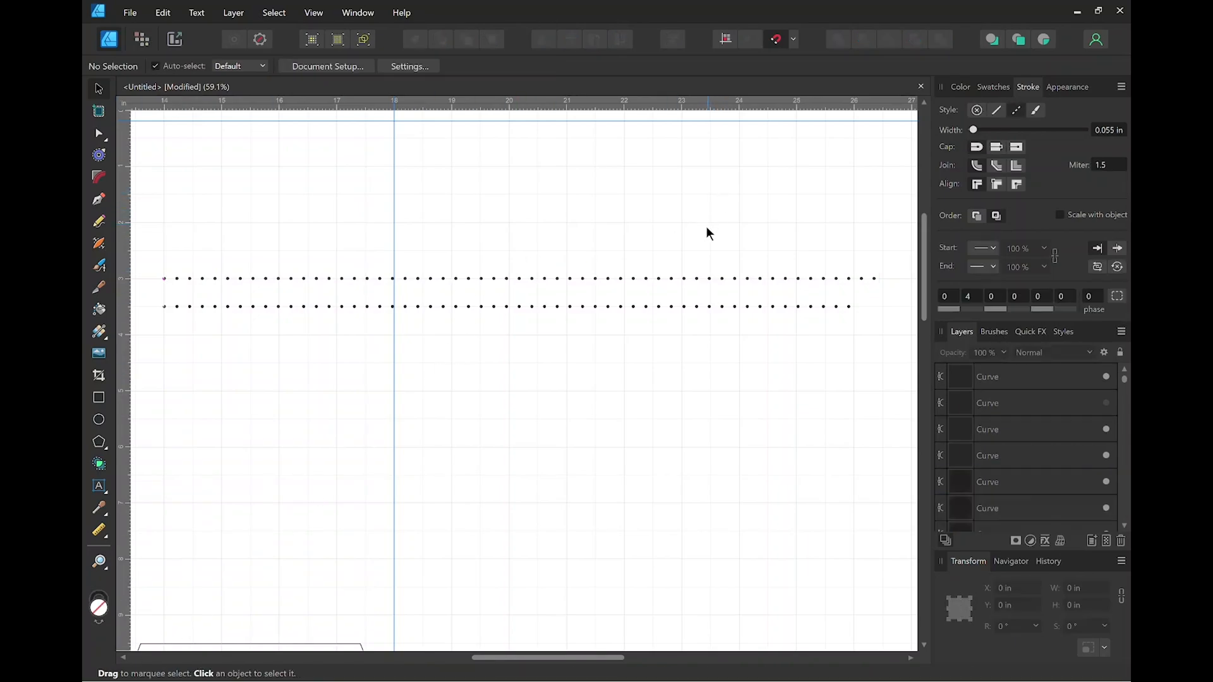
pyautogui.click(875, 278)
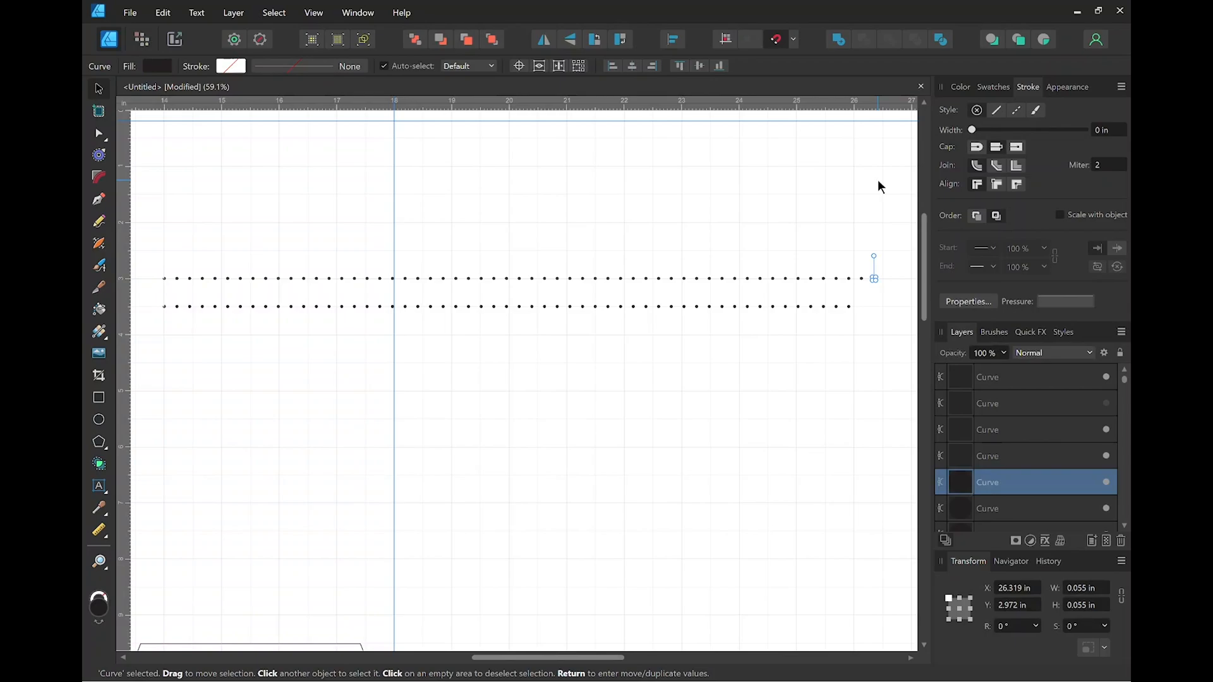
pyautogui.press('Left')
# Delete all the dots in the lower row.
pyautogui.click(824, 362)
pyautogui.moveTo(880, 320)
pyautogui.mouseDown()
pyautogui.moveTo(845, 295)
pyautogui.moveTo(154, 293)
pyautogui.mouseUp()
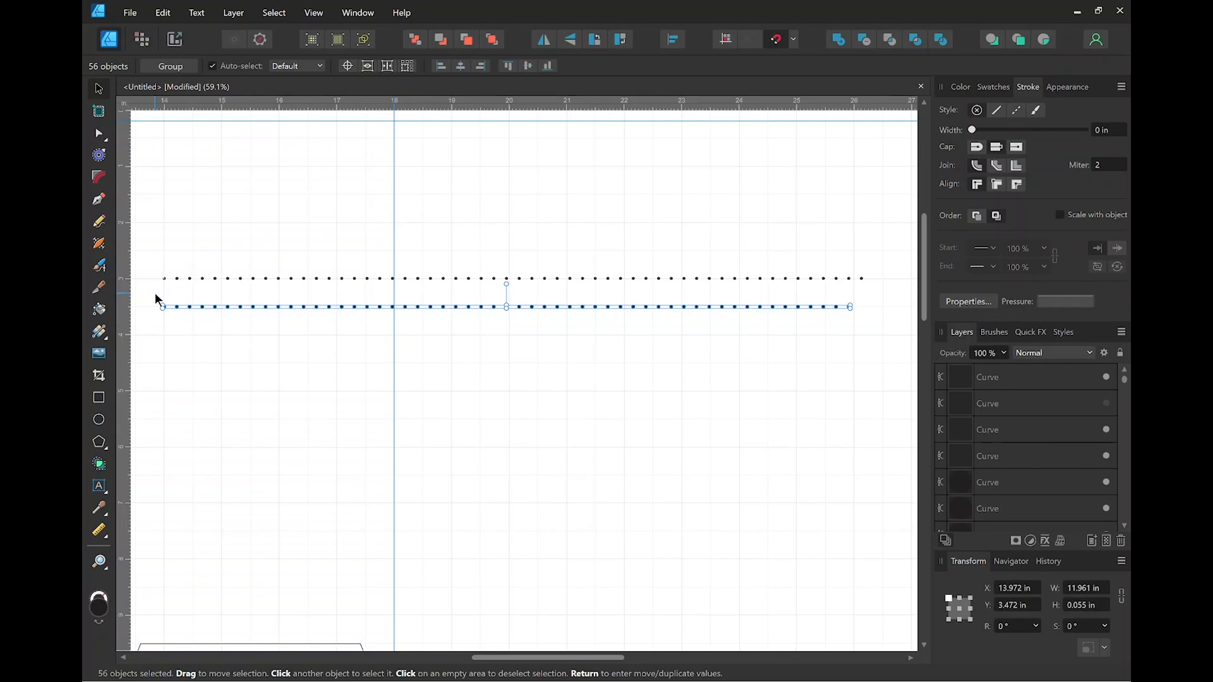
pyautogui.press('Delete')
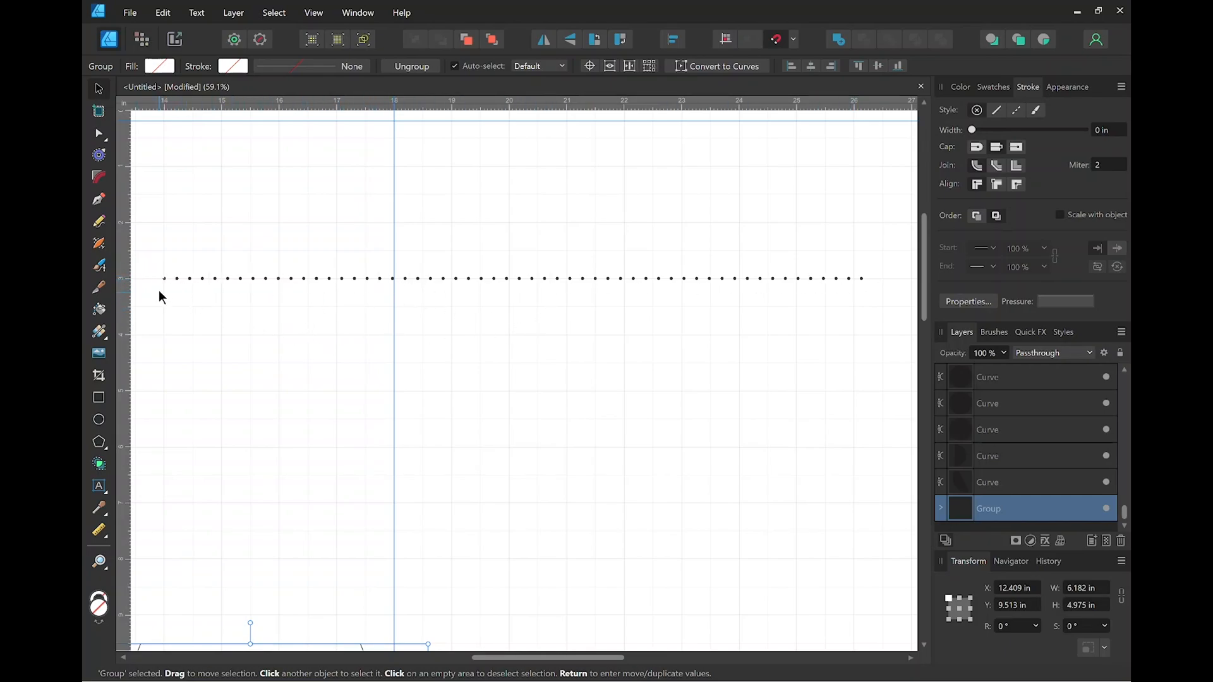
# Duplicate the row's second dot and place the copy exactly over the malformed first dot, at X 13.972 in and Y 2.972 in.
pyautogui.scroll(10, 160, 288)
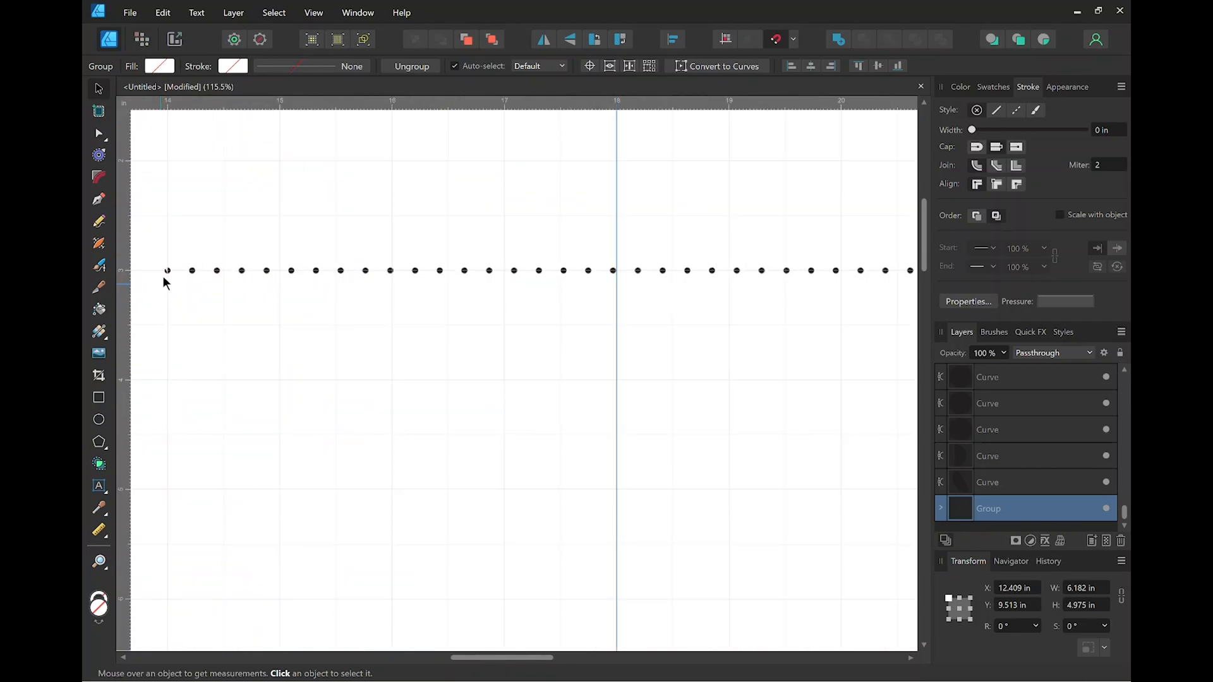
pyautogui.scroll(4, 158, 265)
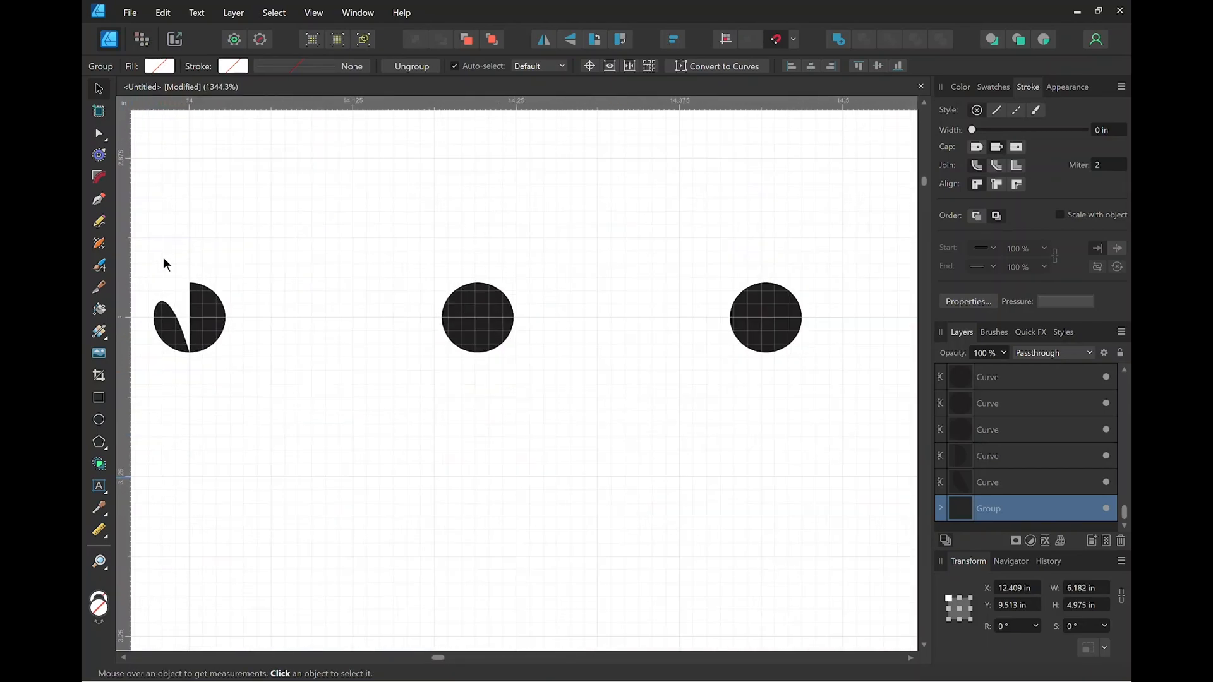
pyautogui.moveTo(323, 410); pyautogui.dragTo(415, 379)
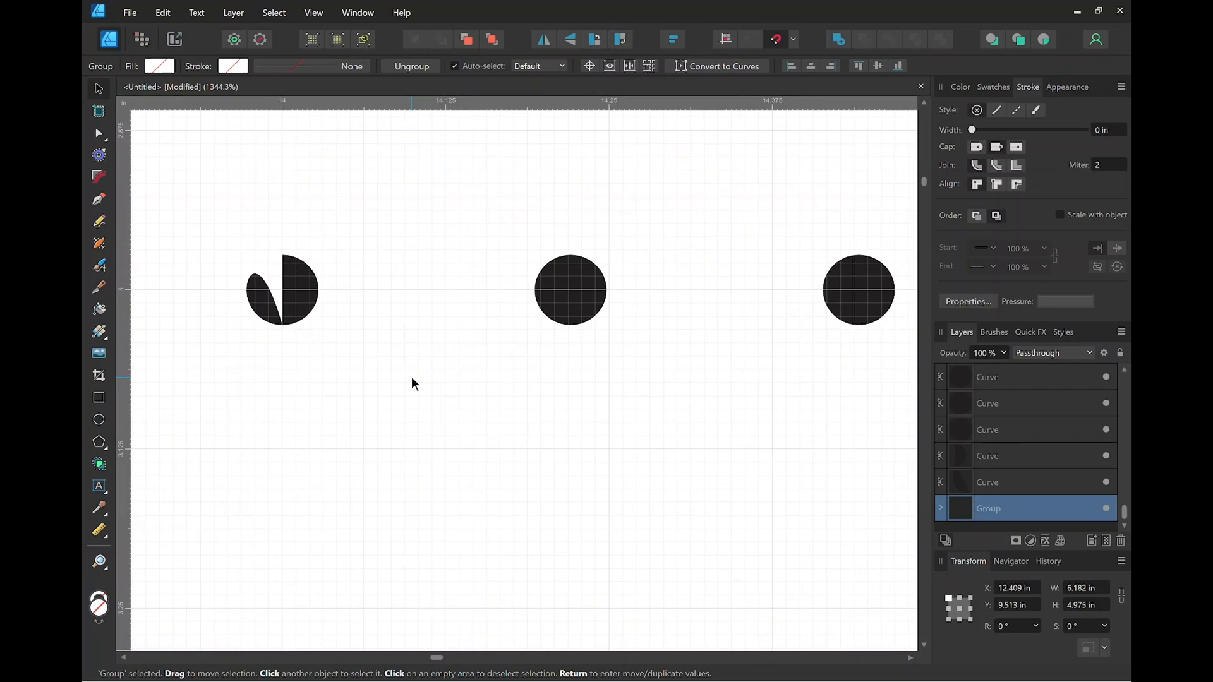
pyautogui.doubleClick(299, 281)
pyautogui.click(261, 298)
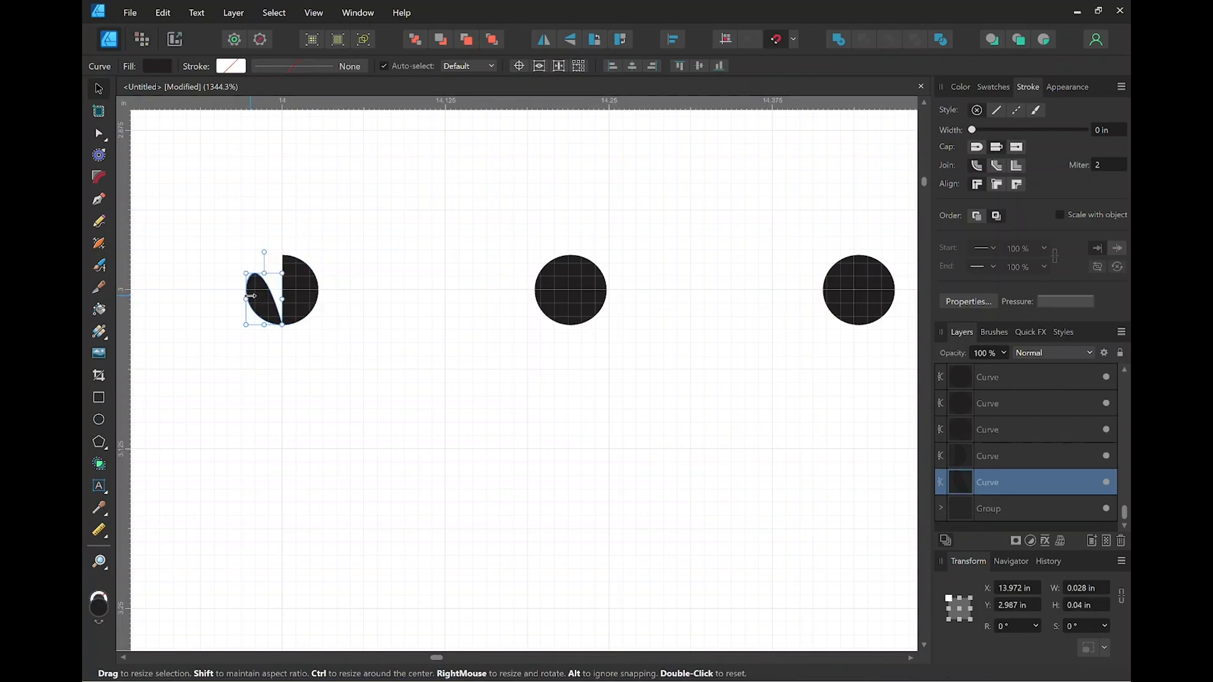
pyautogui.click(492, 328)
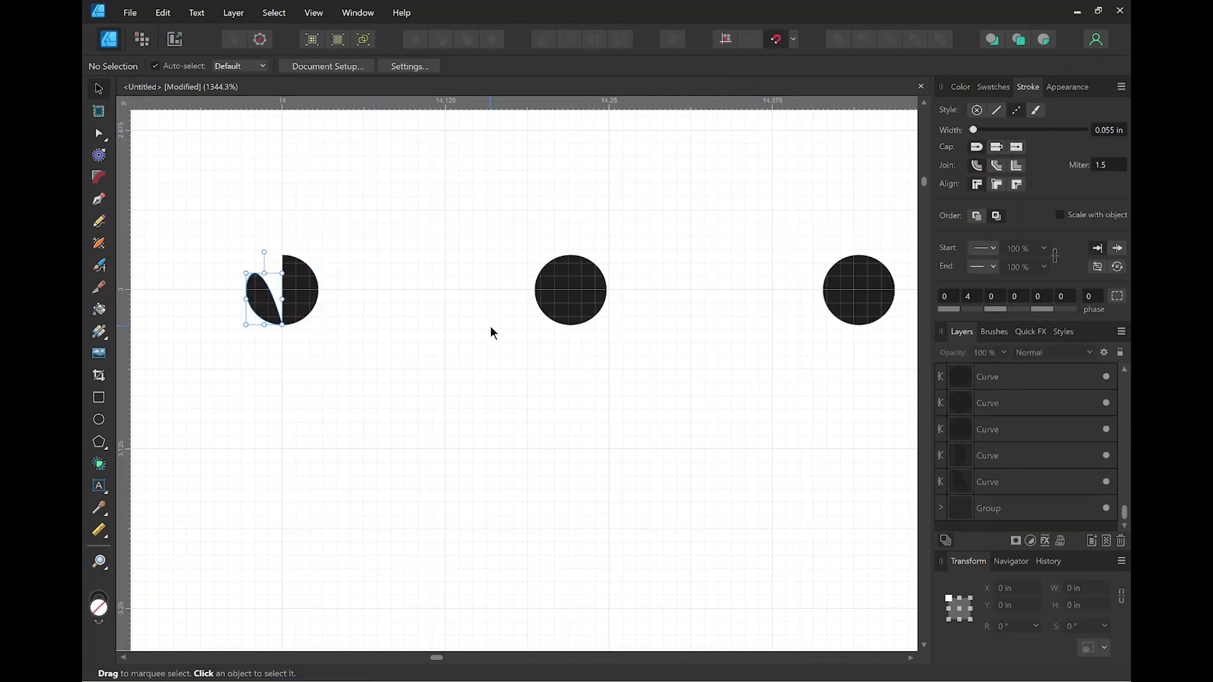
pyautogui.click(567, 278)
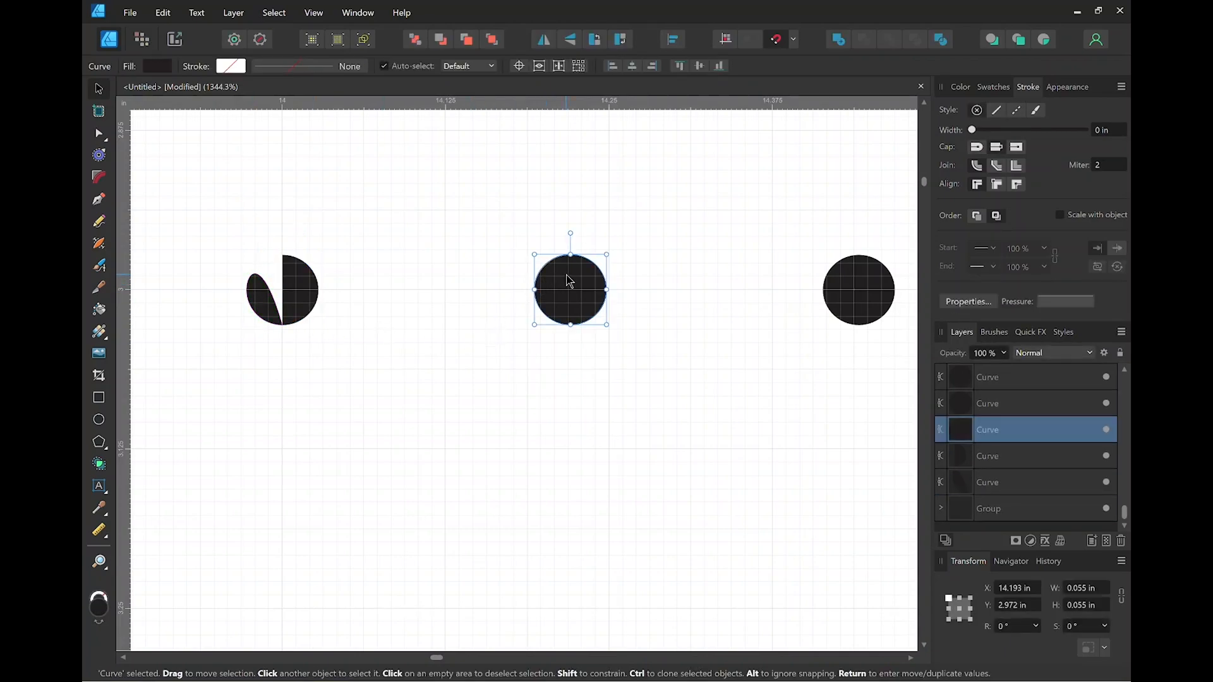
pyautogui.hotkey('shift', 'alt')
pyautogui.moveTo(569, 280)
pyautogui.mouseDown()
pyautogui.moveTo(412, 279)
pyautogui.moveTo(214, 300)
pyautogui.moveTo(282, 303)
pyautogui.mouseUp()
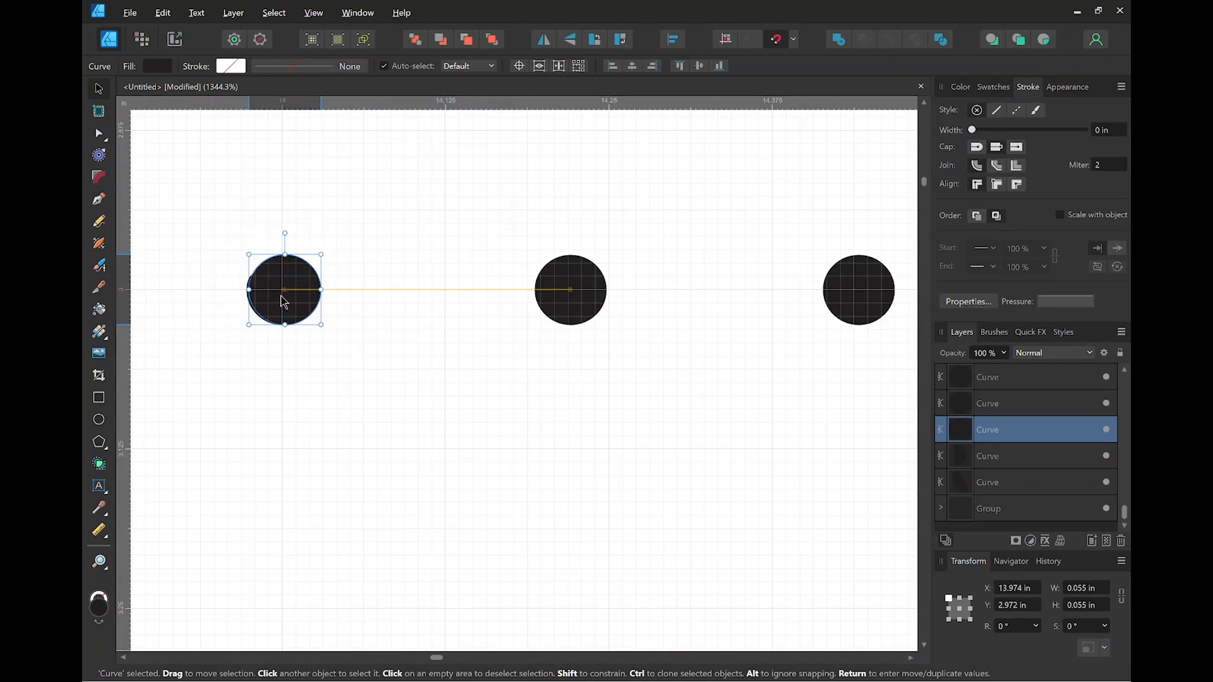
pyautogui.moveTo(284, 302); pyautogui.dragTo(281, 302)
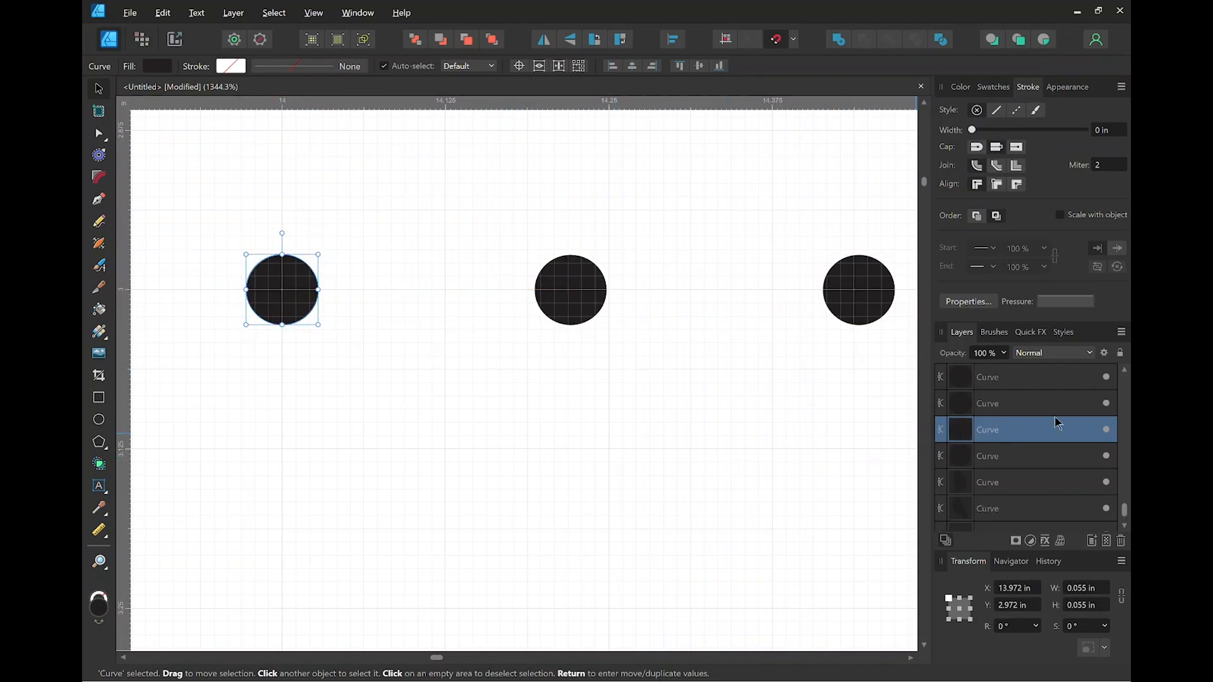
# Delete the two malformed dot pieces beneath the copied dot, hiding the copy only while they are selected.
pyautogui.click(1106, 433)
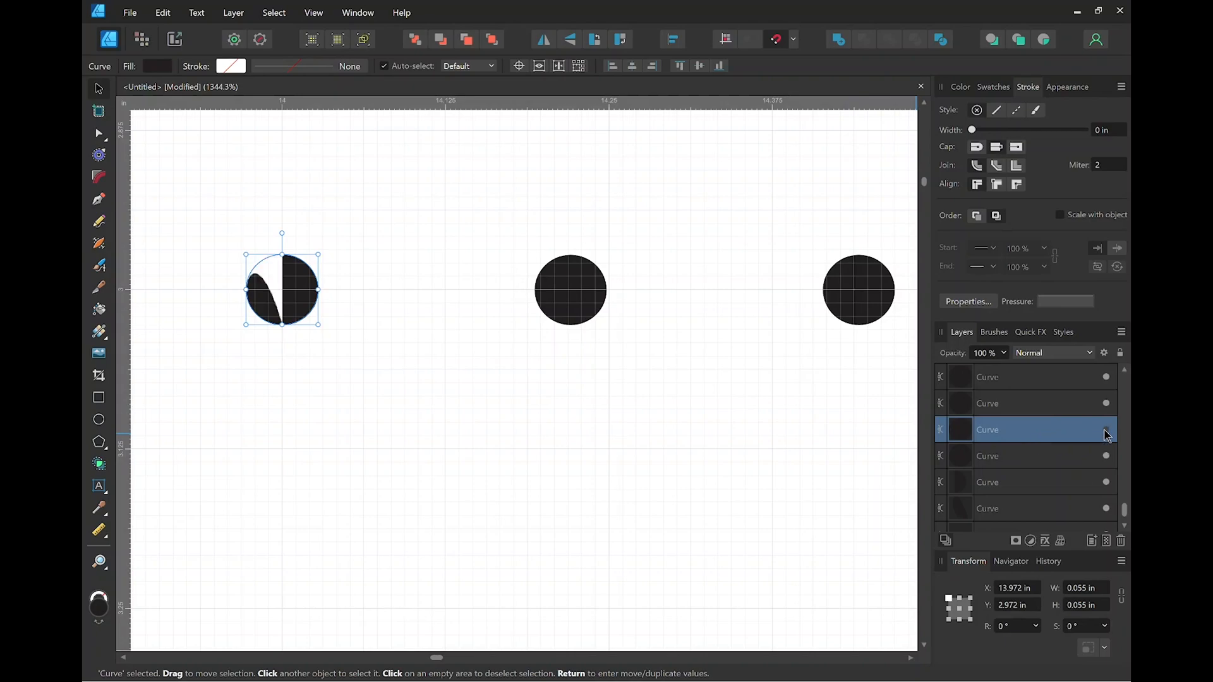
pyautogui.click(280, 380)
pyautogui.moveTo(199, 217); pyautogui.dragTo(372, 355)
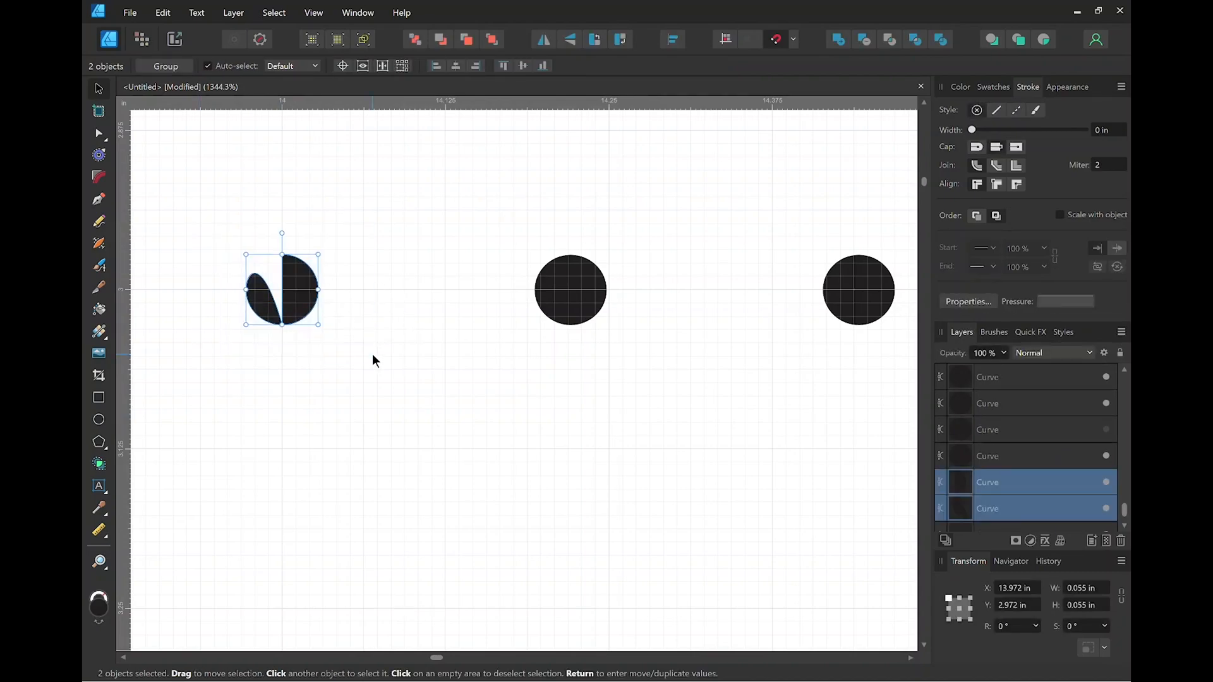
pyautogui.hotkey('ctrl', 'g')
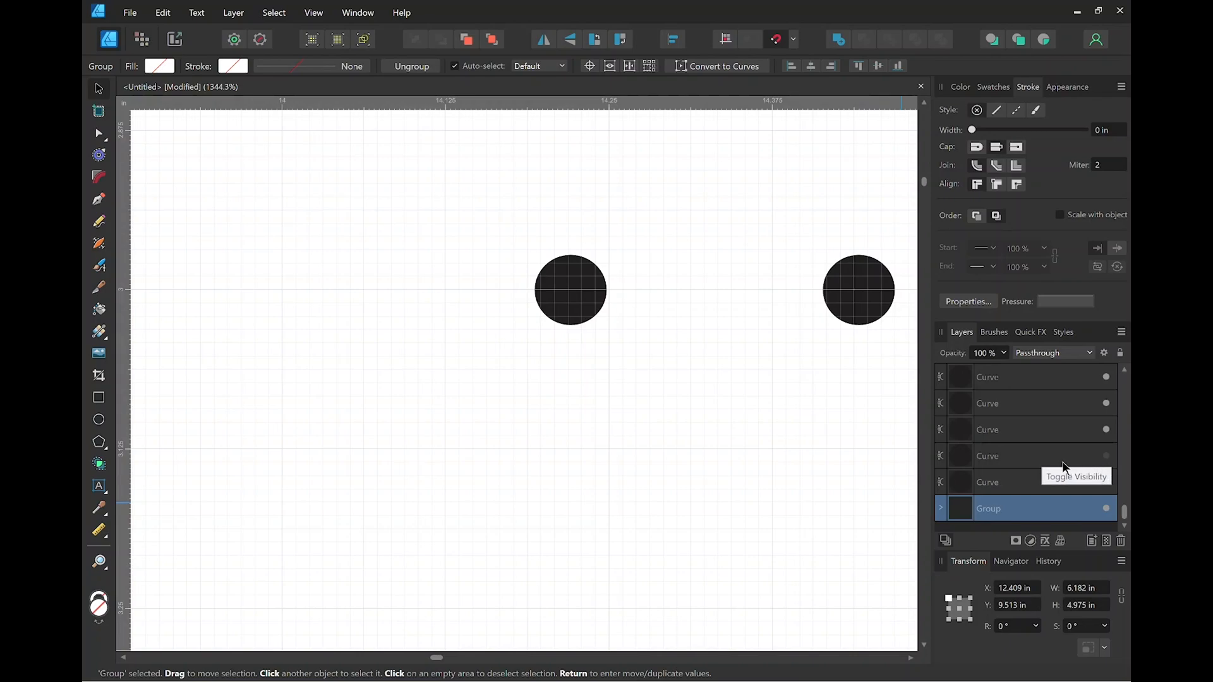
pyautogui.click(1107, 457)
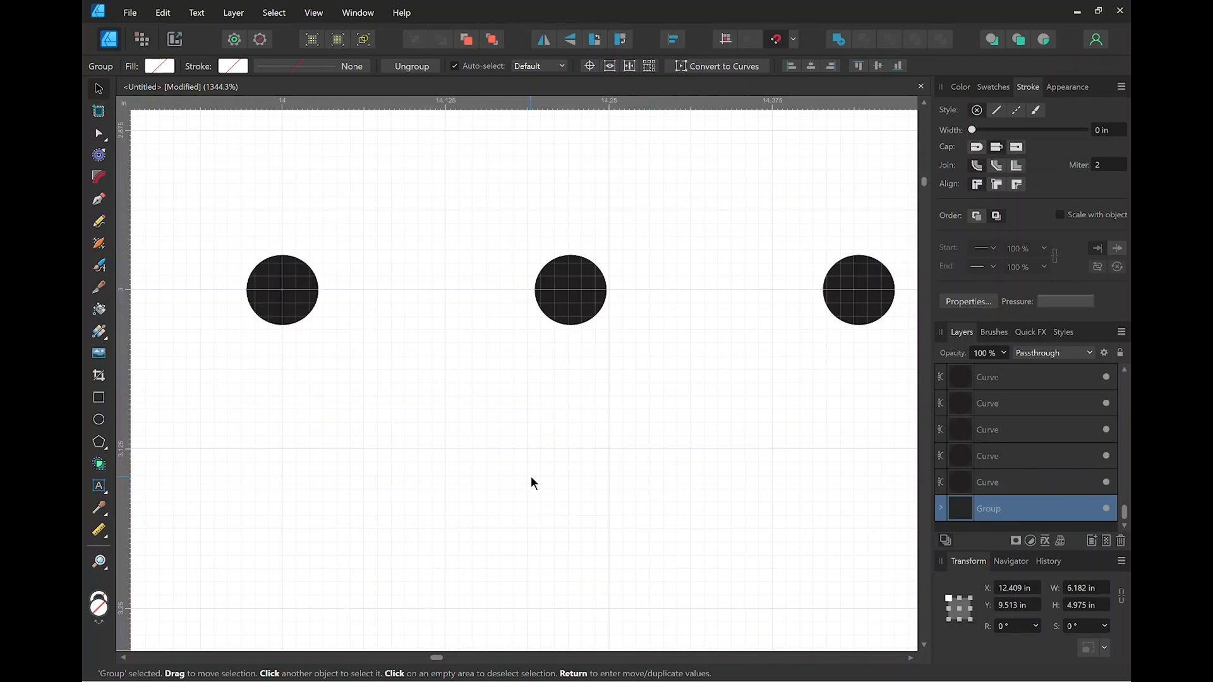
# Examine the right end of the dot row for malformed dots, and review the row as a whole.
pyautogui.scroll(-10, 531, 475)
pyautogui.scroll(-2, 533, 472)
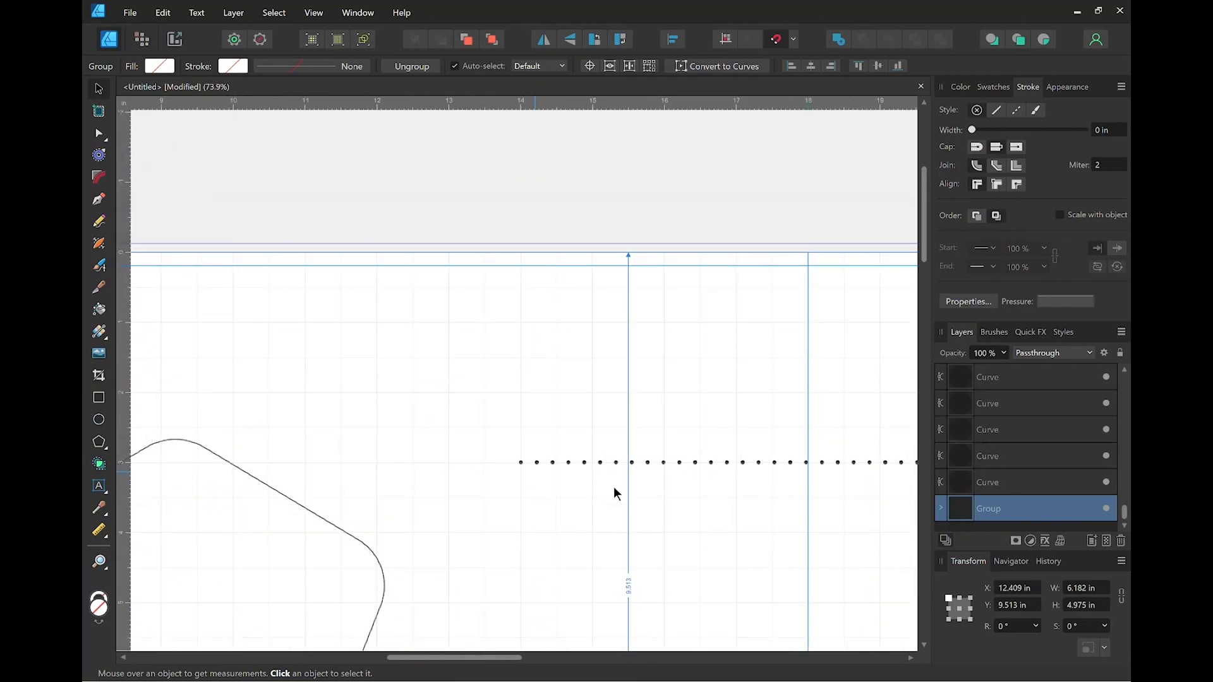
pyautogui.moveTo(744, 491); pyautogui.dragTo(384, 477)
pyautogui.scroll(3, 673, 433)
pyautogui.scroll(10, 676, 440)
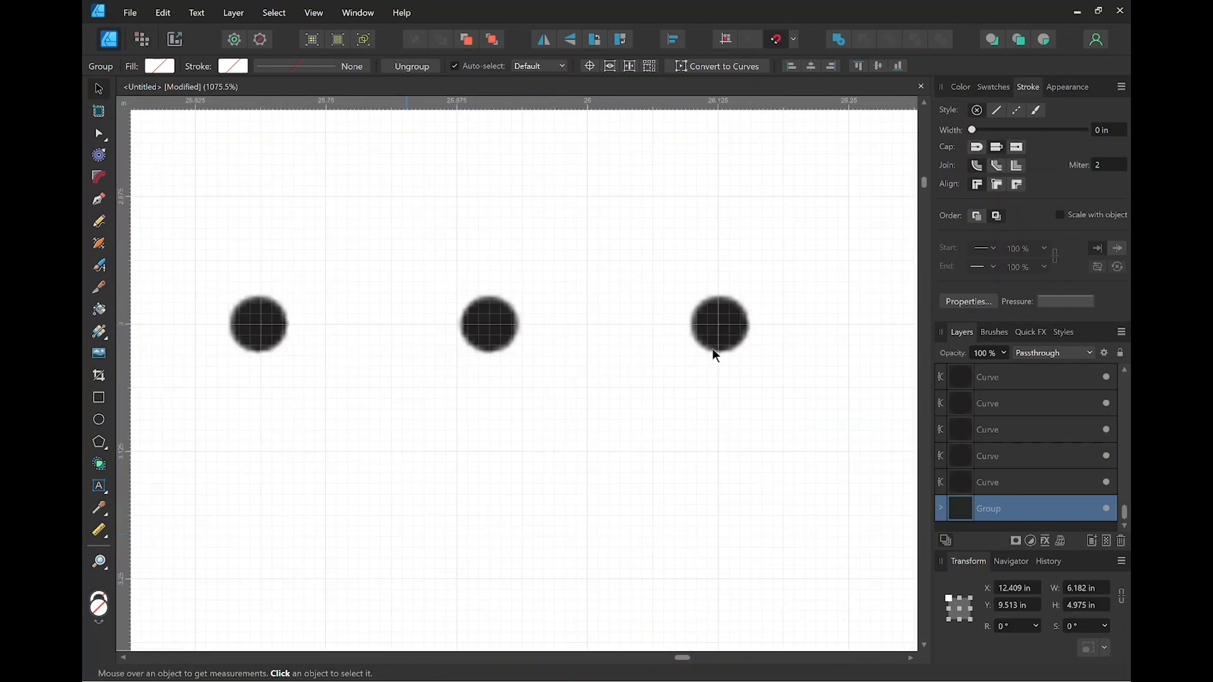
pyautogui.scroll(-8, 724, 329)
pyautogui.scroll(-8, 666, 345)
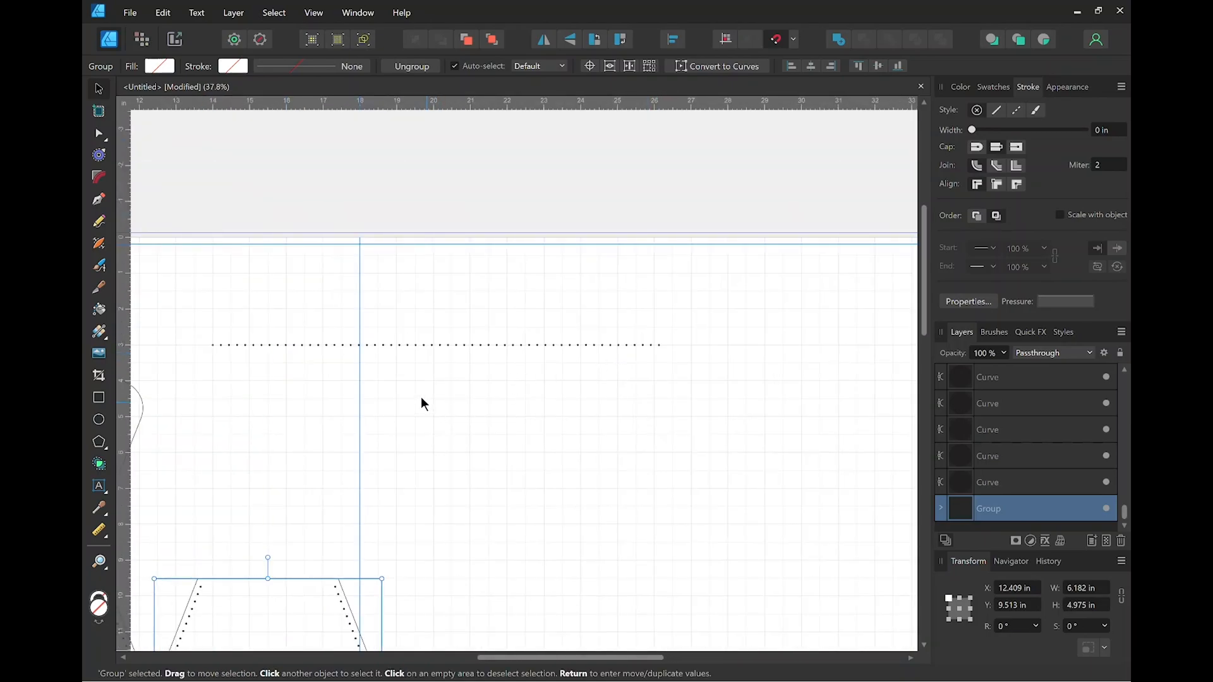
pyautogui.moveTo(412, 393); pyautogui.dragTo(463, 448)
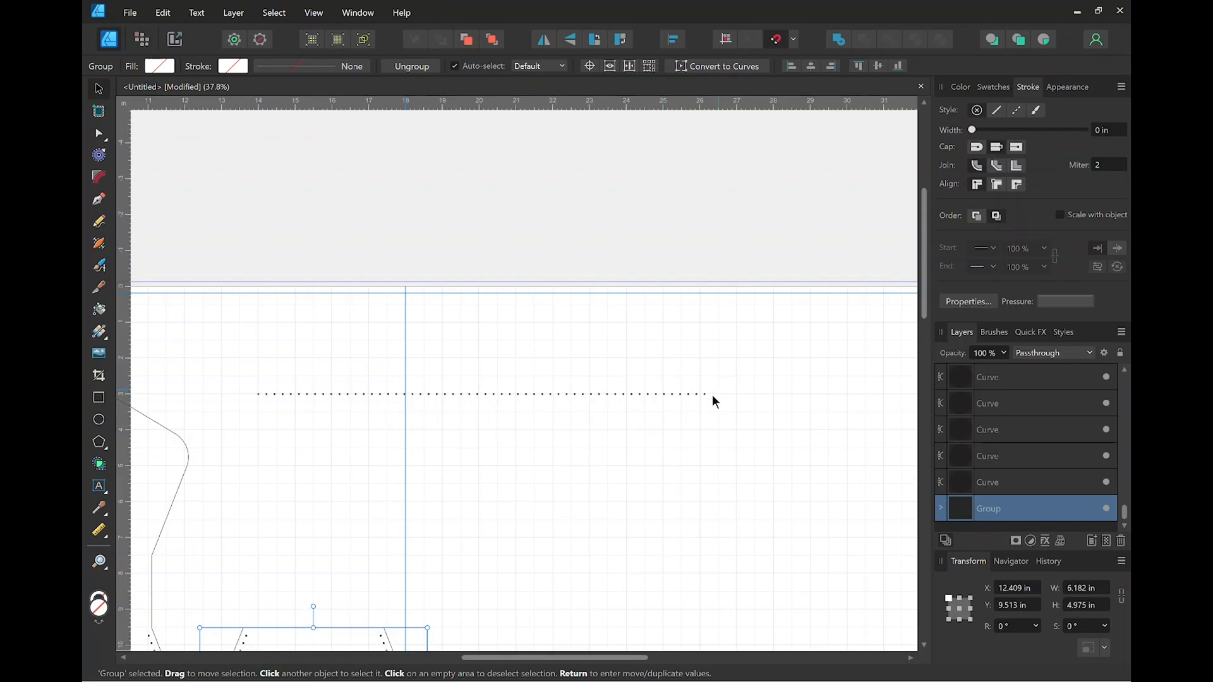
pyautogui.scroll(3, 392, 414)
pyautogui.scroll(-2, 392, 416)
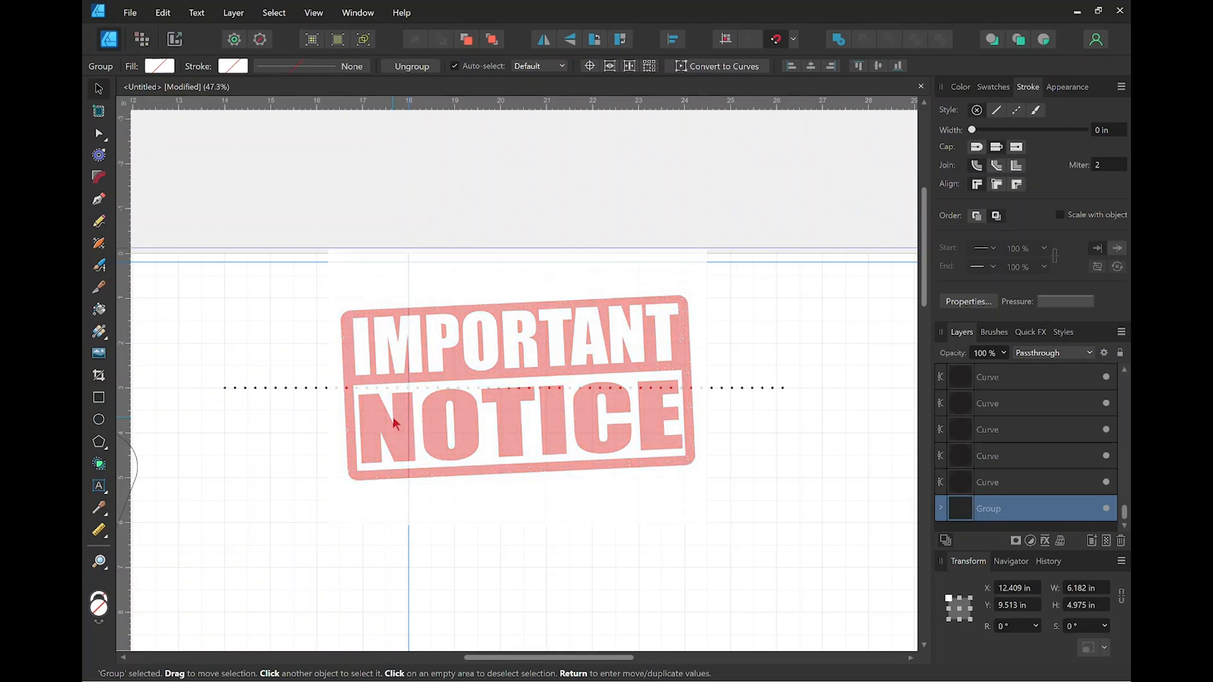
# Show the upper-left corner of the trapezoid panel in wireframe view mode.
pyautogui.press('space')
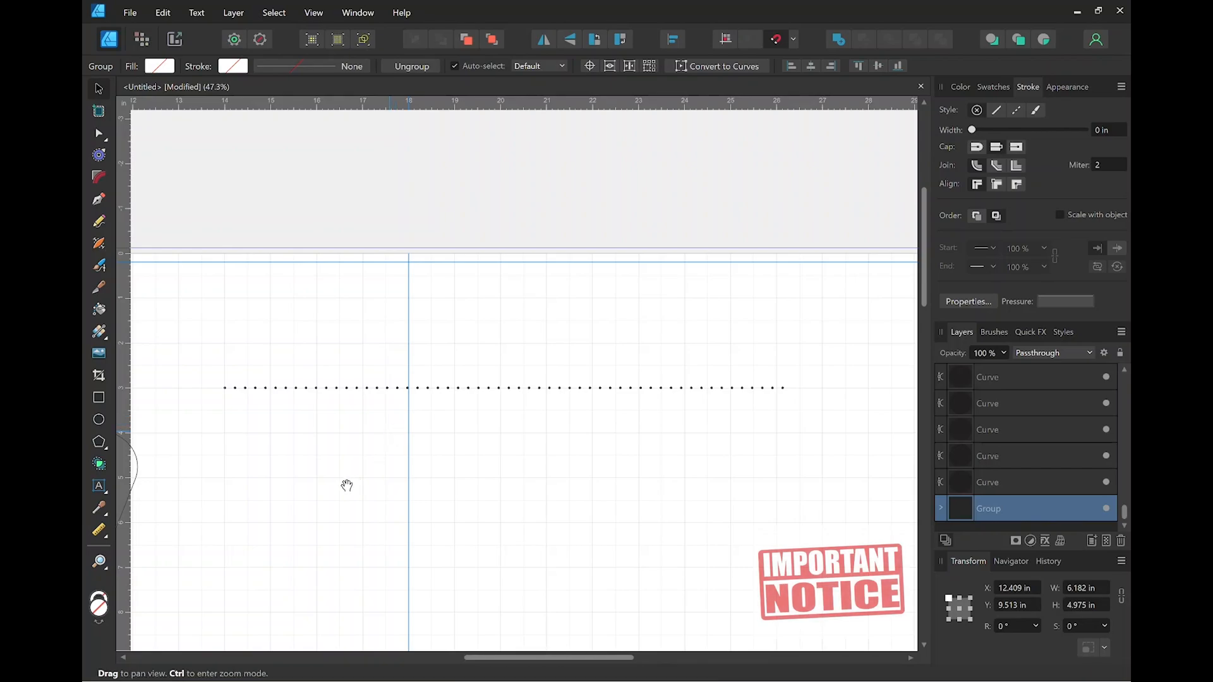
pyautogui.moveTo(347, 485); pyautogui.dragTo(495, 184)
pyautogui.scroll(5, 363, 376)
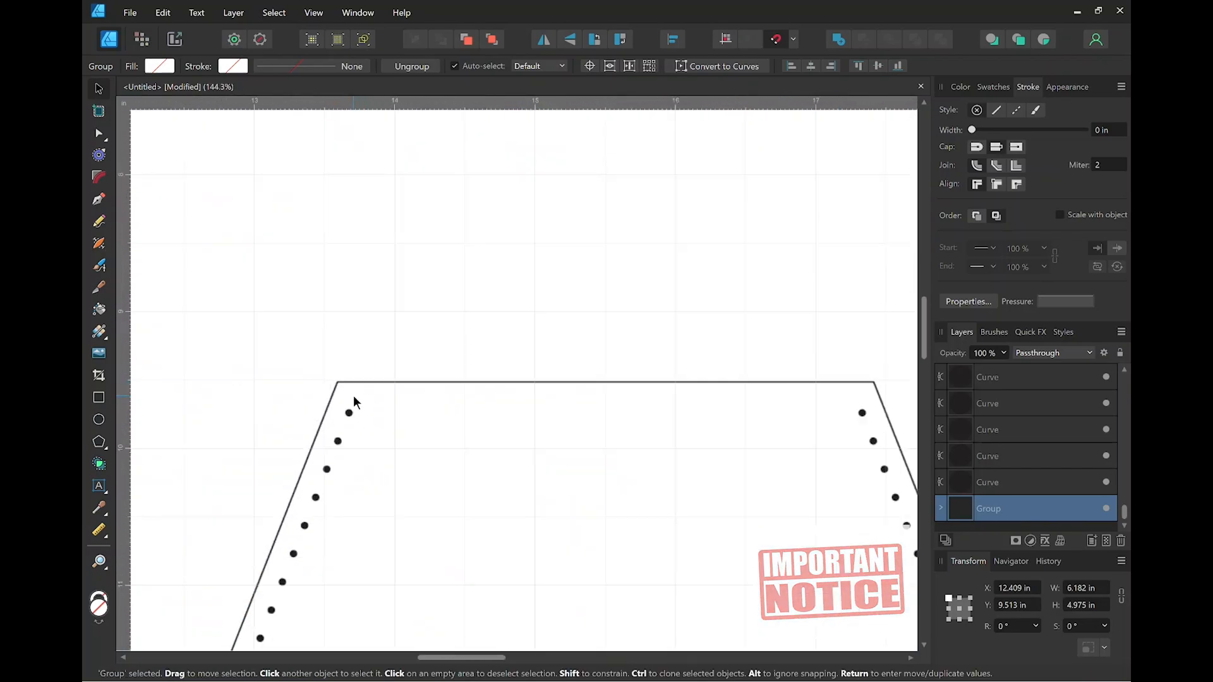
pyautogui.scroll(1, 353, 395)
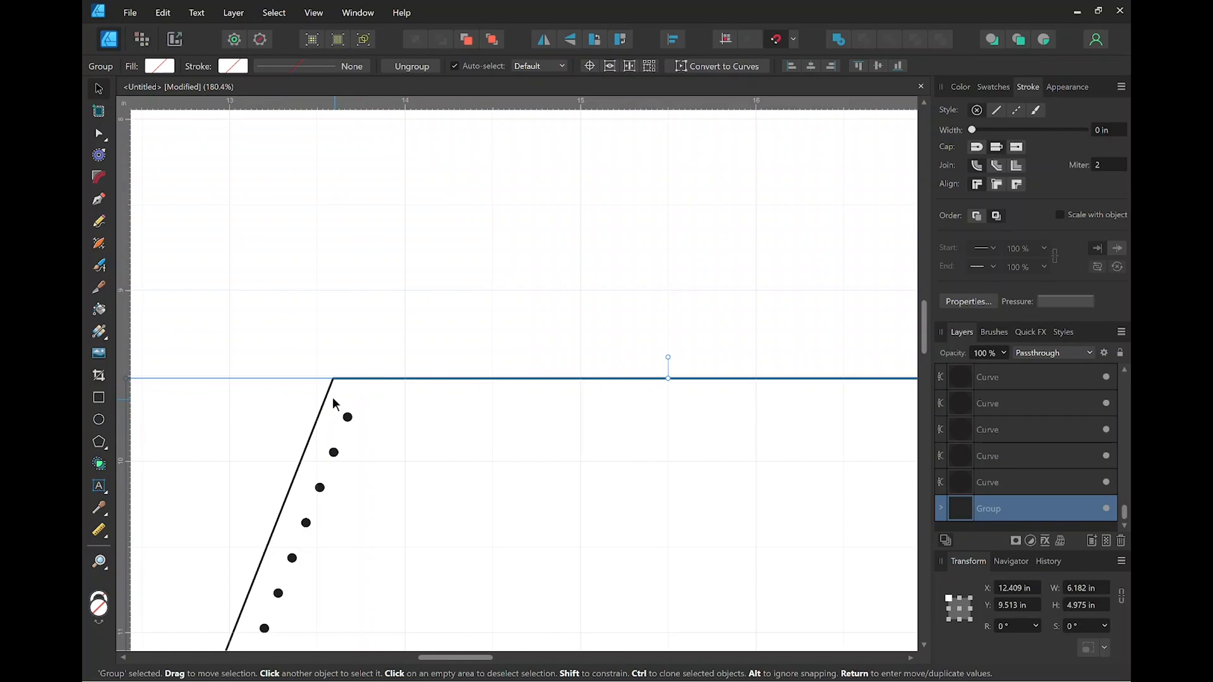
pyautogui.scroll(7, 333, 397)
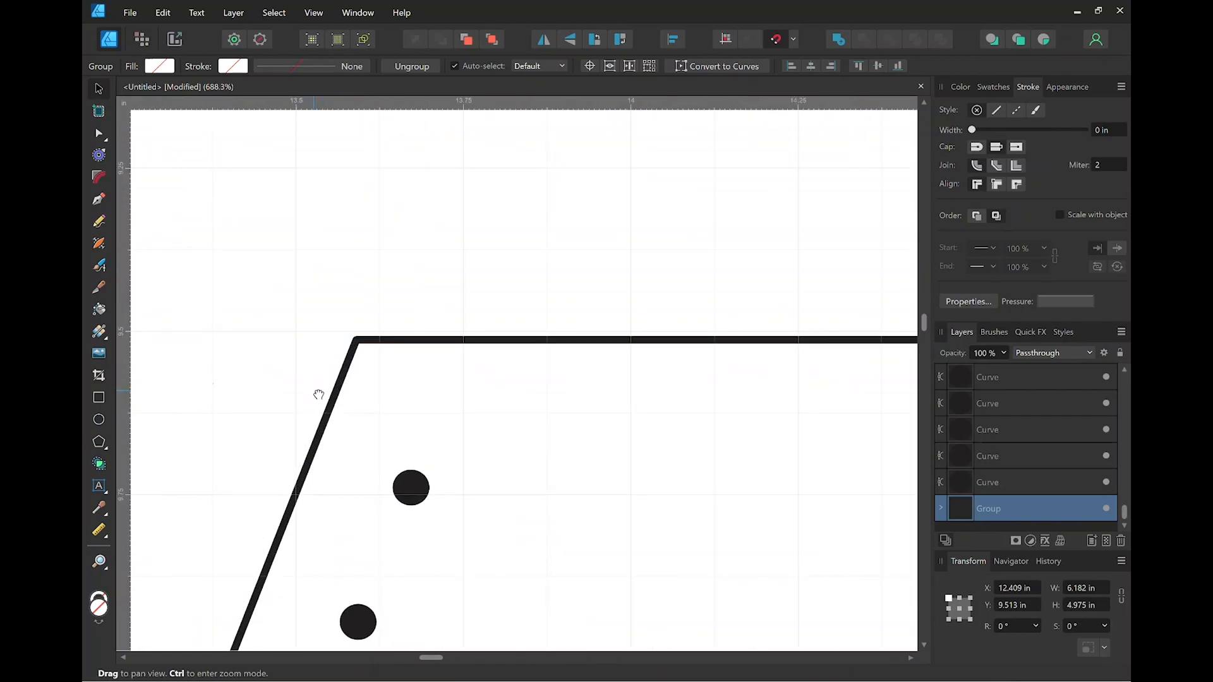
pyautogui.moveTo(317, 393); pyautogui.dragTo(385, 279)
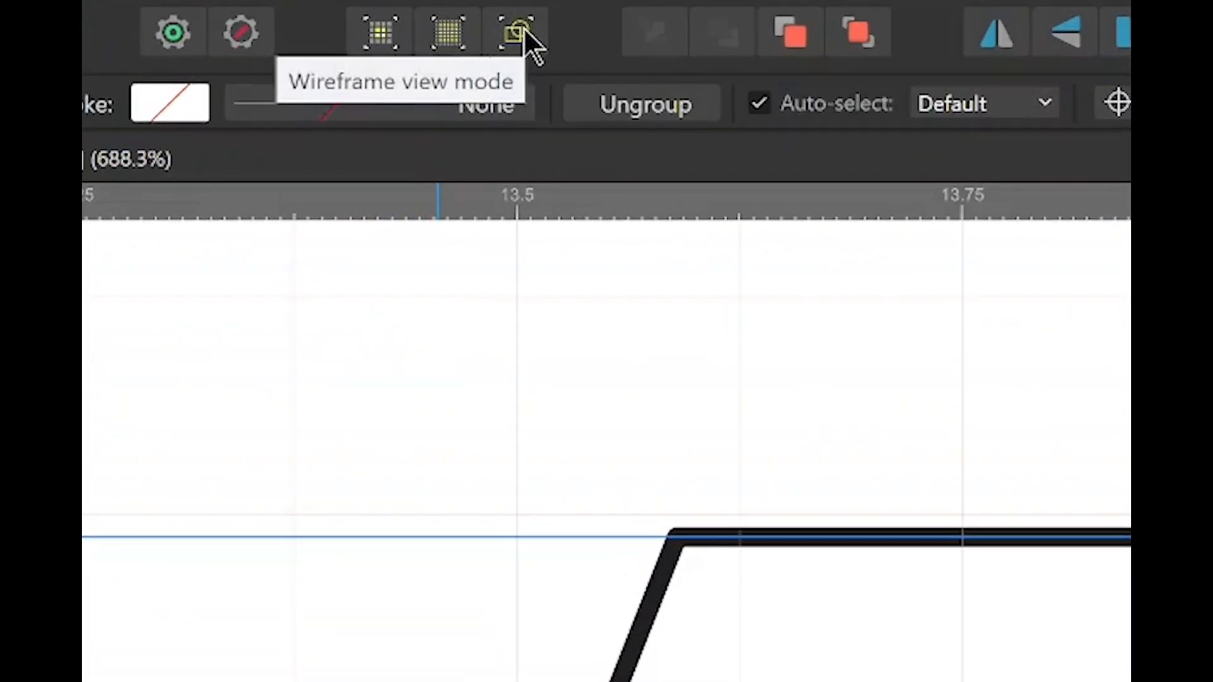
pyautogui.click(363, 39)
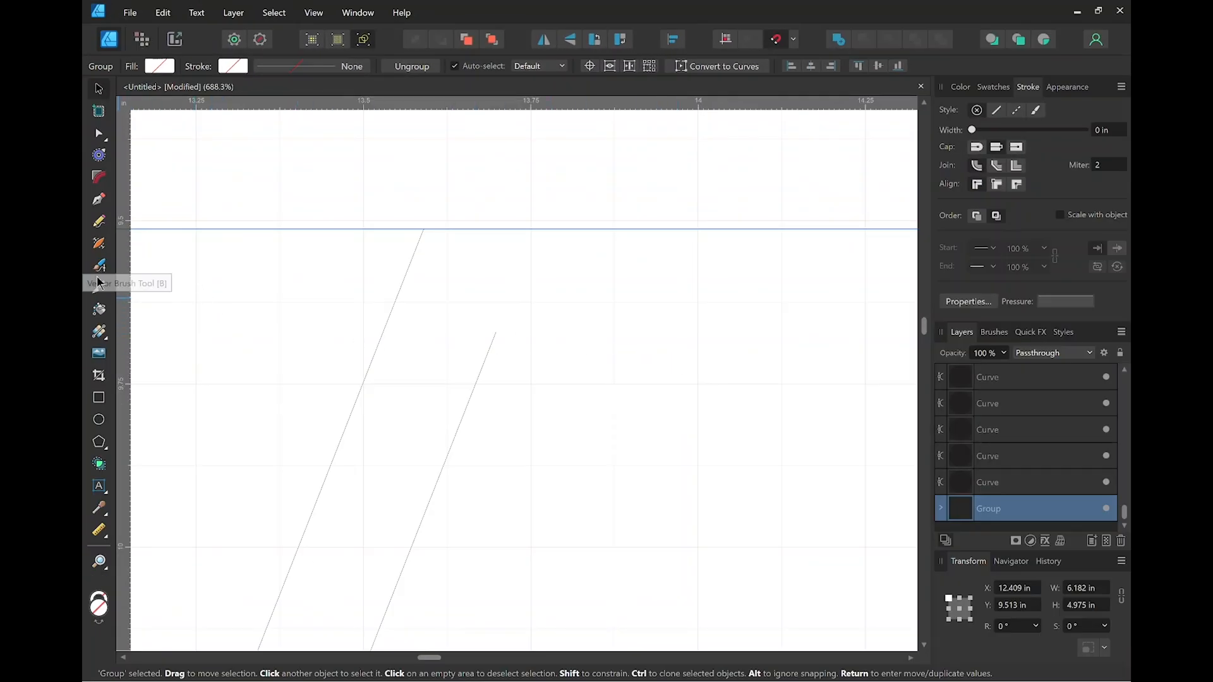
# Draw a rectangle about 0.058 by 0.156 in from the trapezoid's top edge down to the inner stitch line's upper end.
pyautogui.click(97, 398)
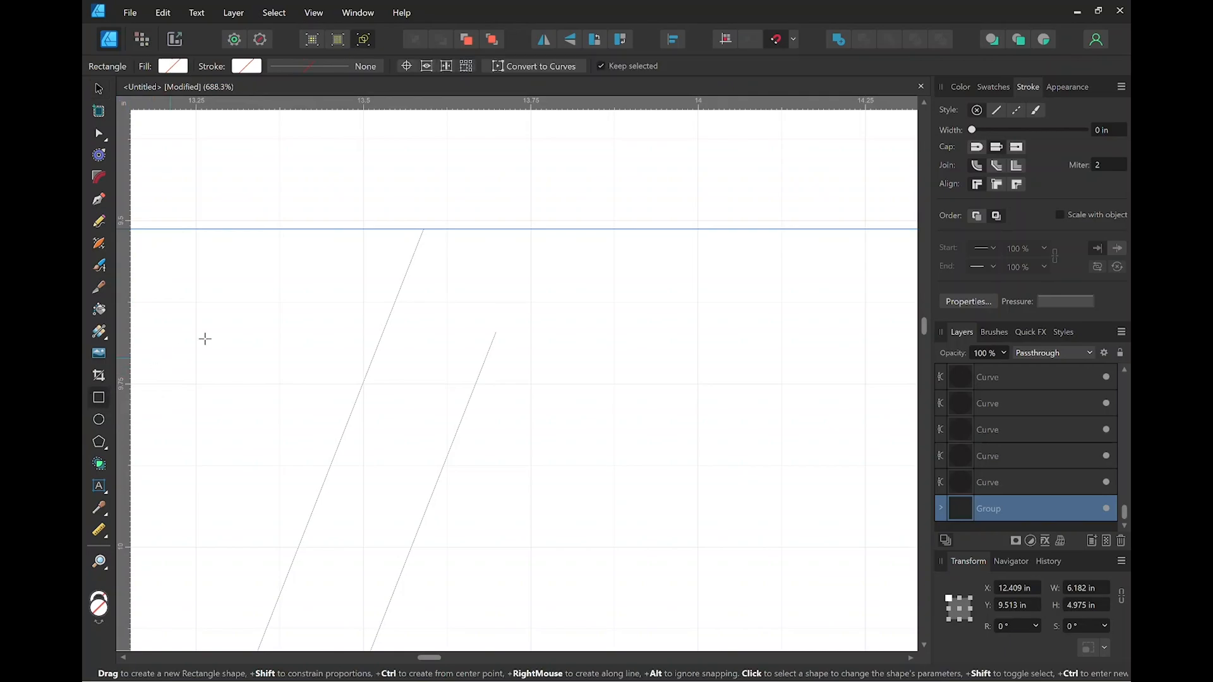
pyautogui.click(481, 229)
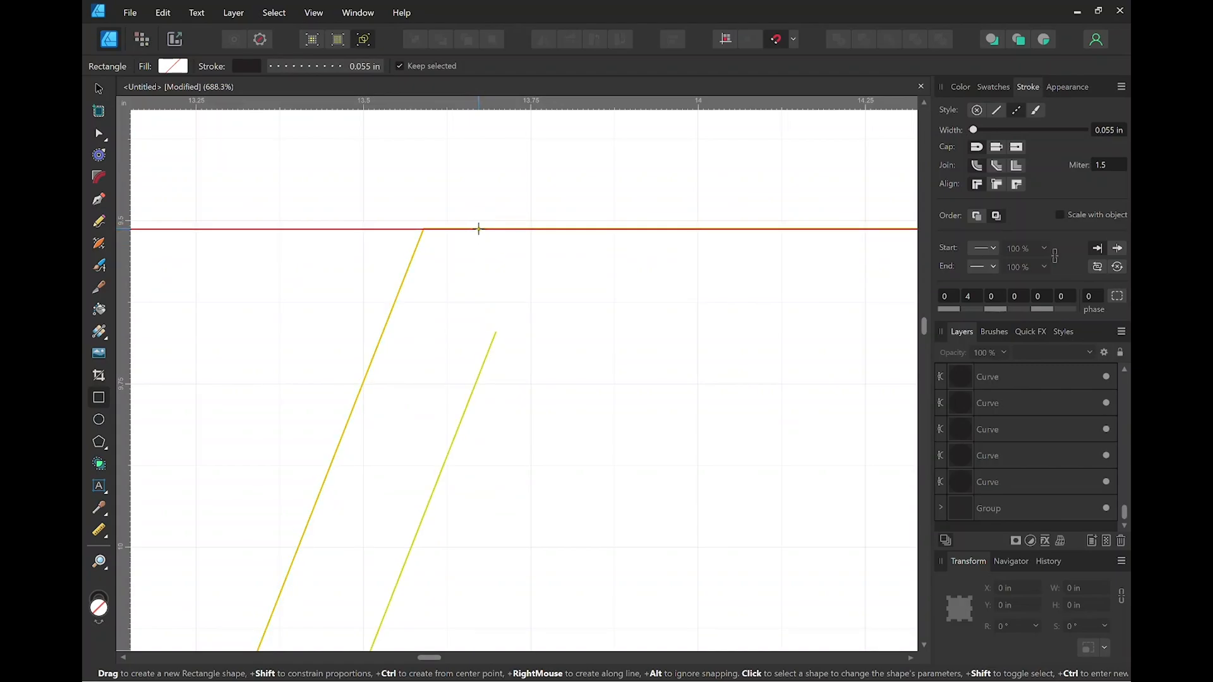
pyautogui.moveTo(479, 229); pyautogui.dragTo(517, 331)
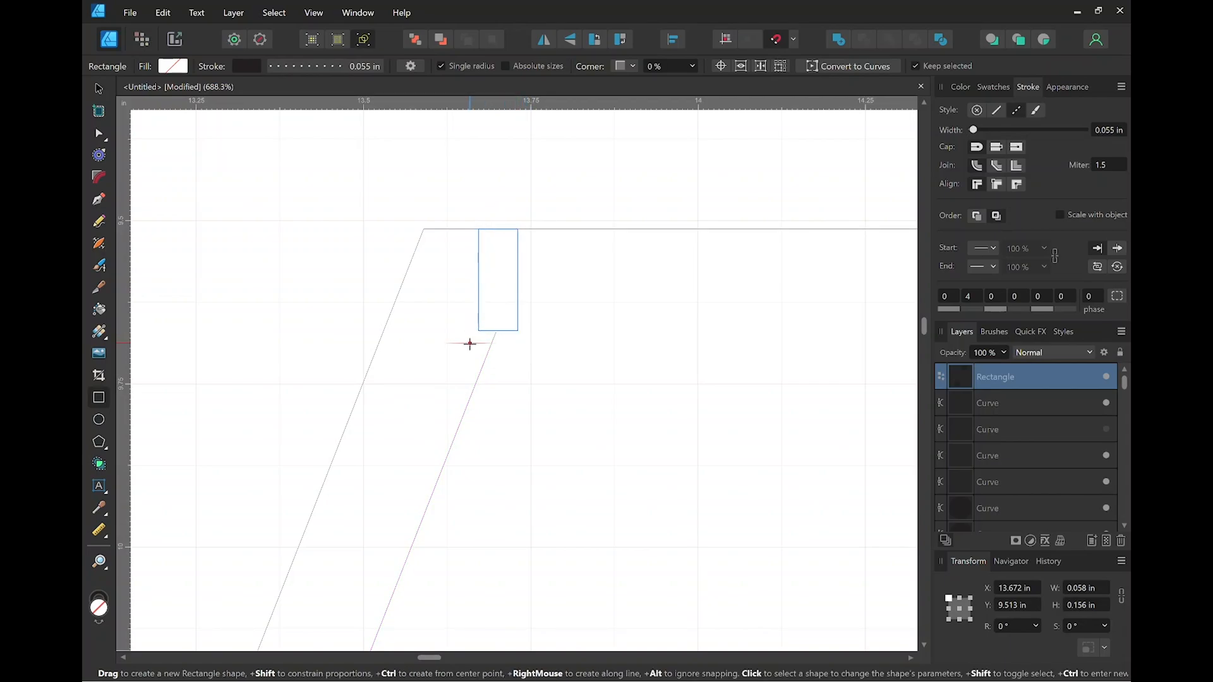
# Extend the rectangle's bottom edge to meet the inner line's upper endpoint exactly, giving a height of 0.157 in.
pyautogui.scroll(2, 532, 334)
pyautogui.scroll(10, 532, 334)
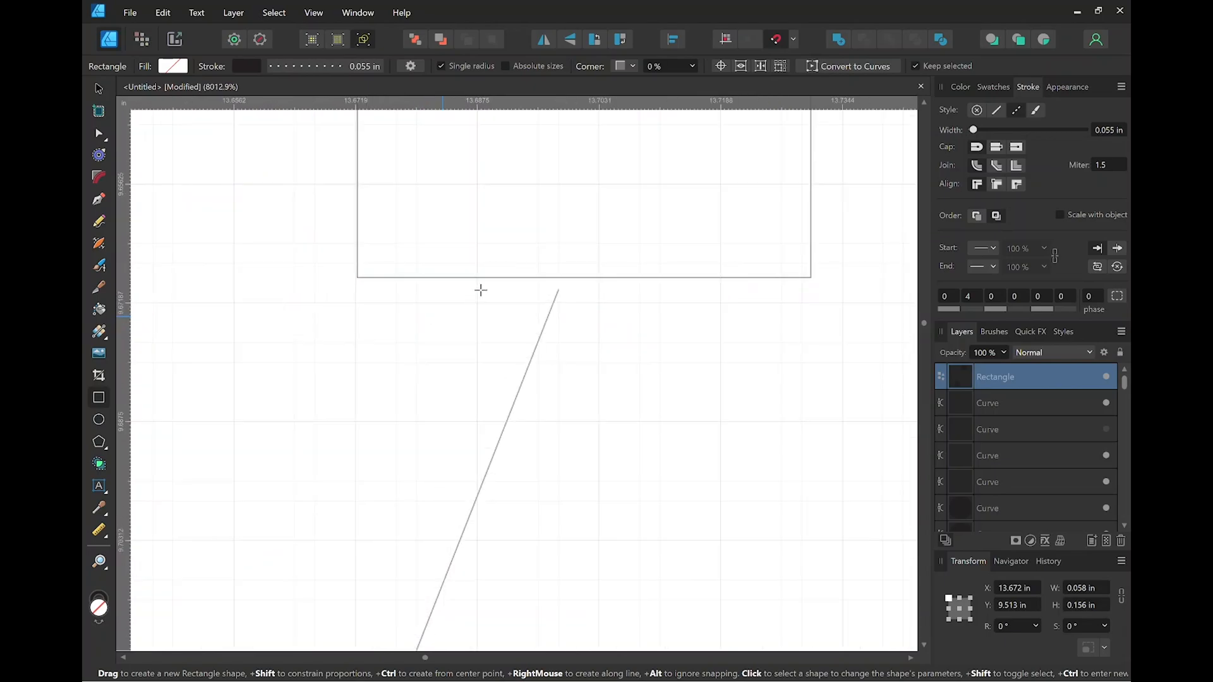
pyautogui.moveTo(779, 325); pyautogui.dragTo(605, 360)
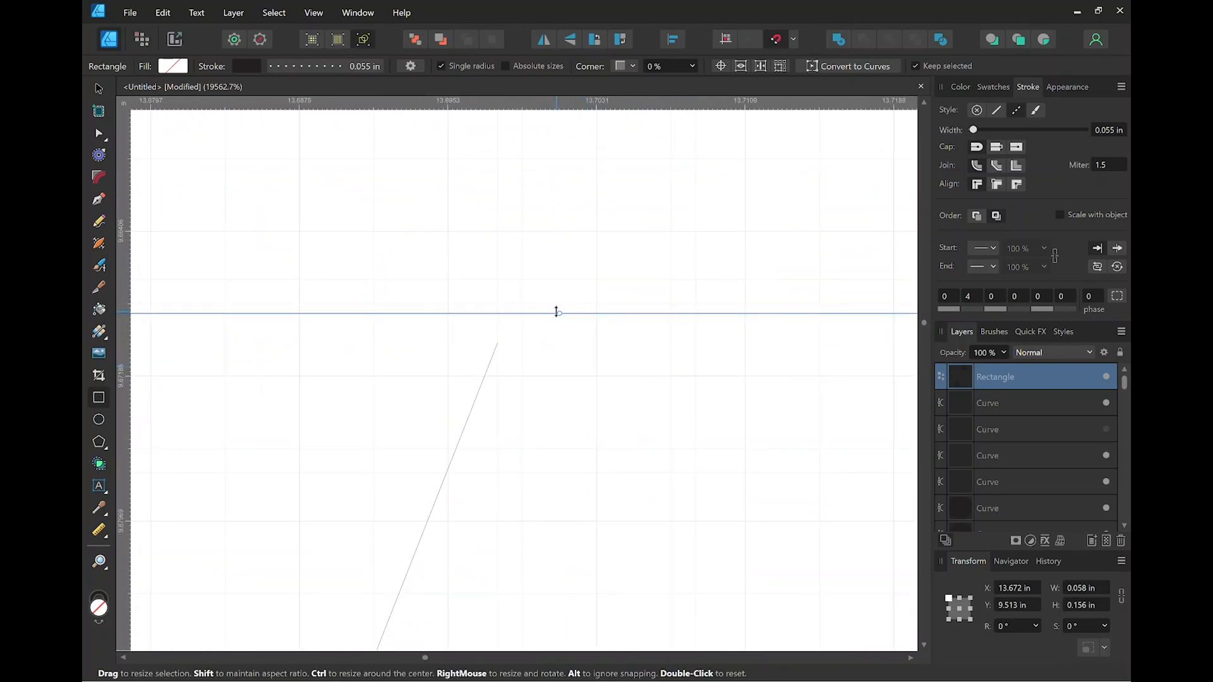
pyautogui.moveTo(557, 313); pyautogui.dragTo(552, 343)
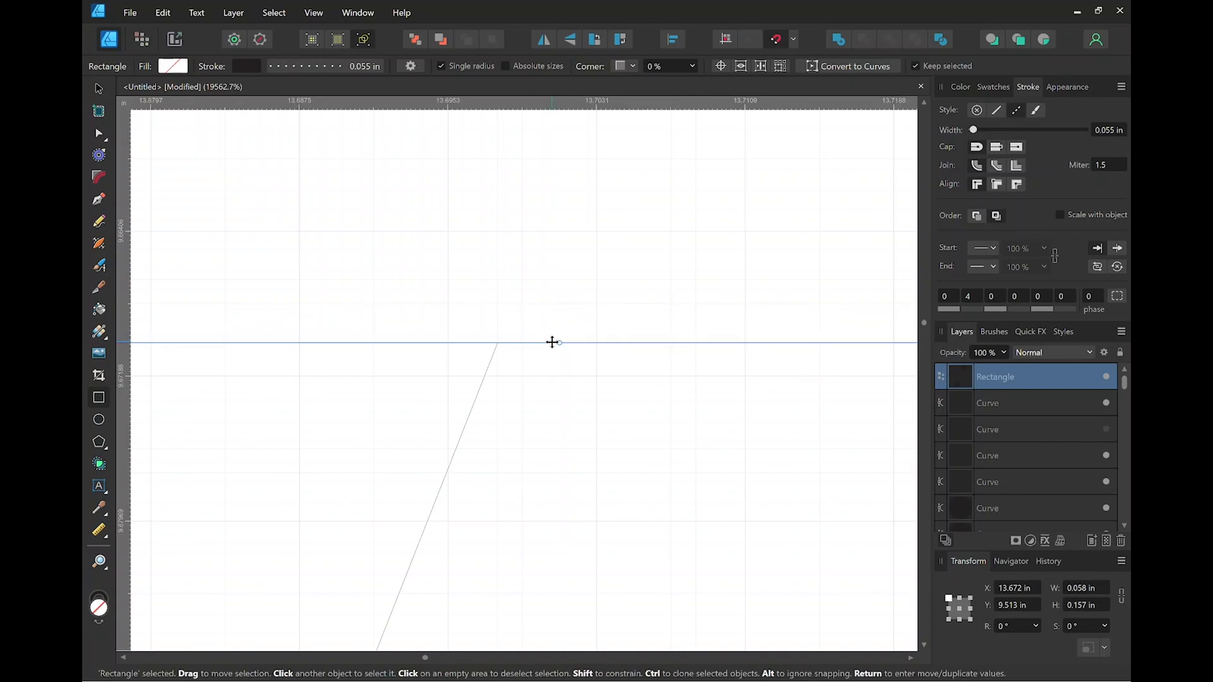
pyautogui.scroll(10, 525, 330)
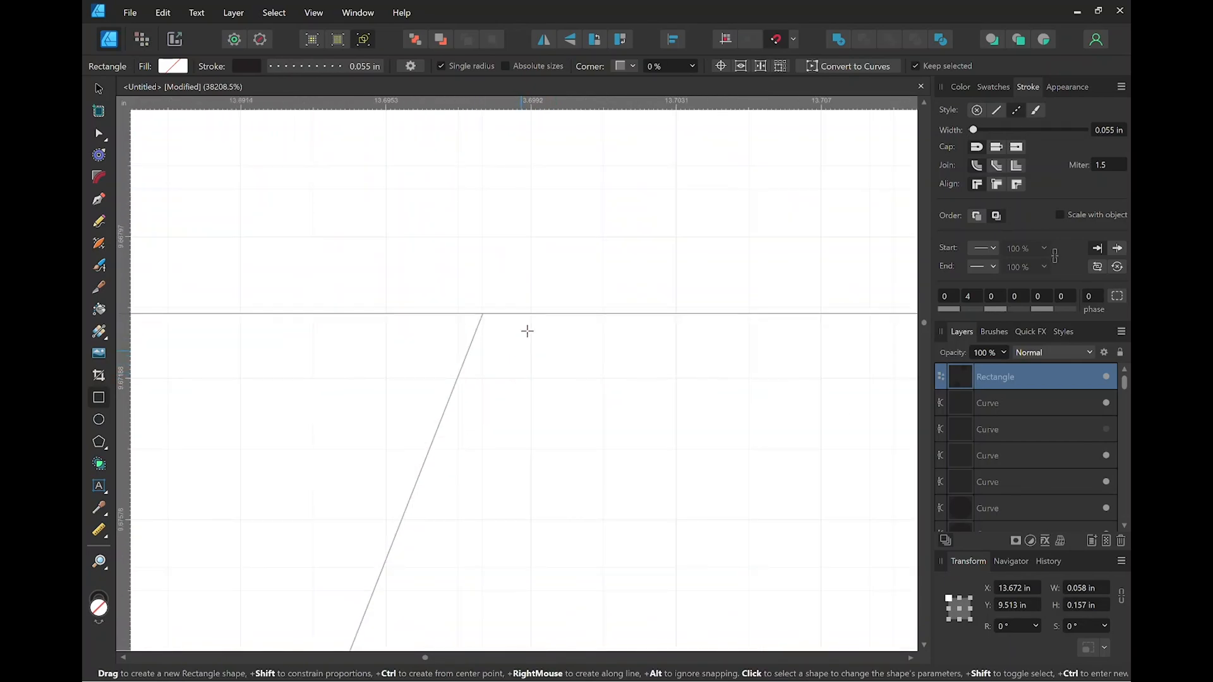
pyautogui.scroll(-6, 499, 303)
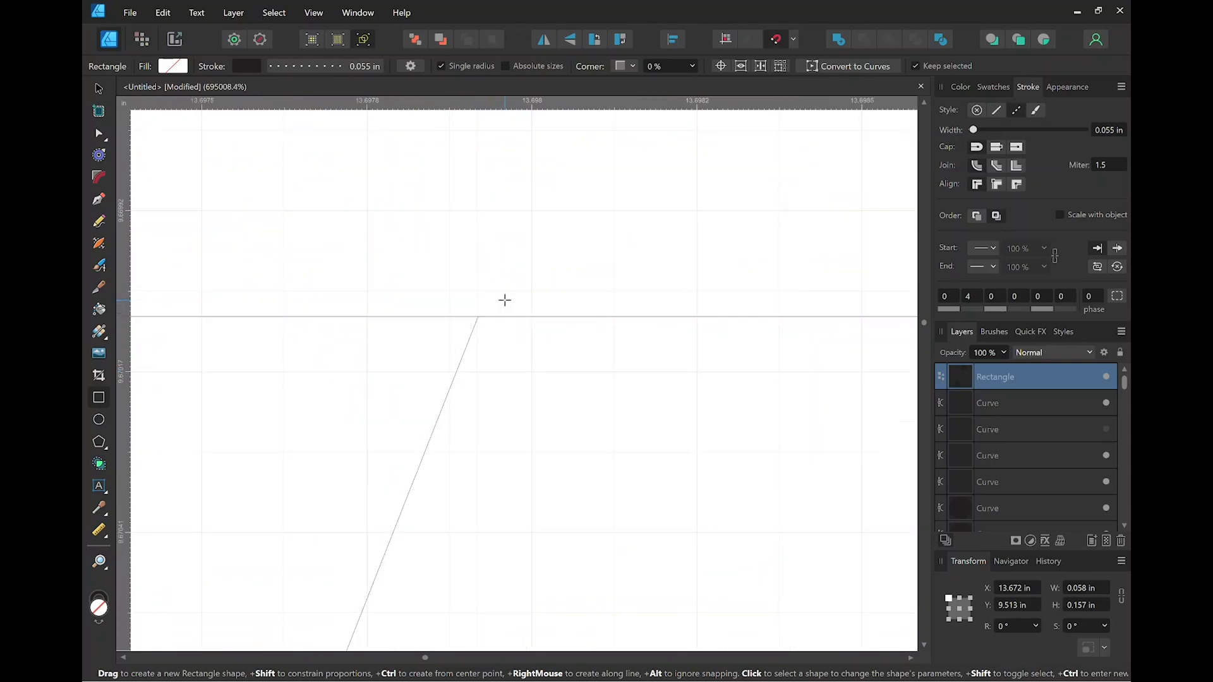
pyautogui.scroll(-11, 492, 311)
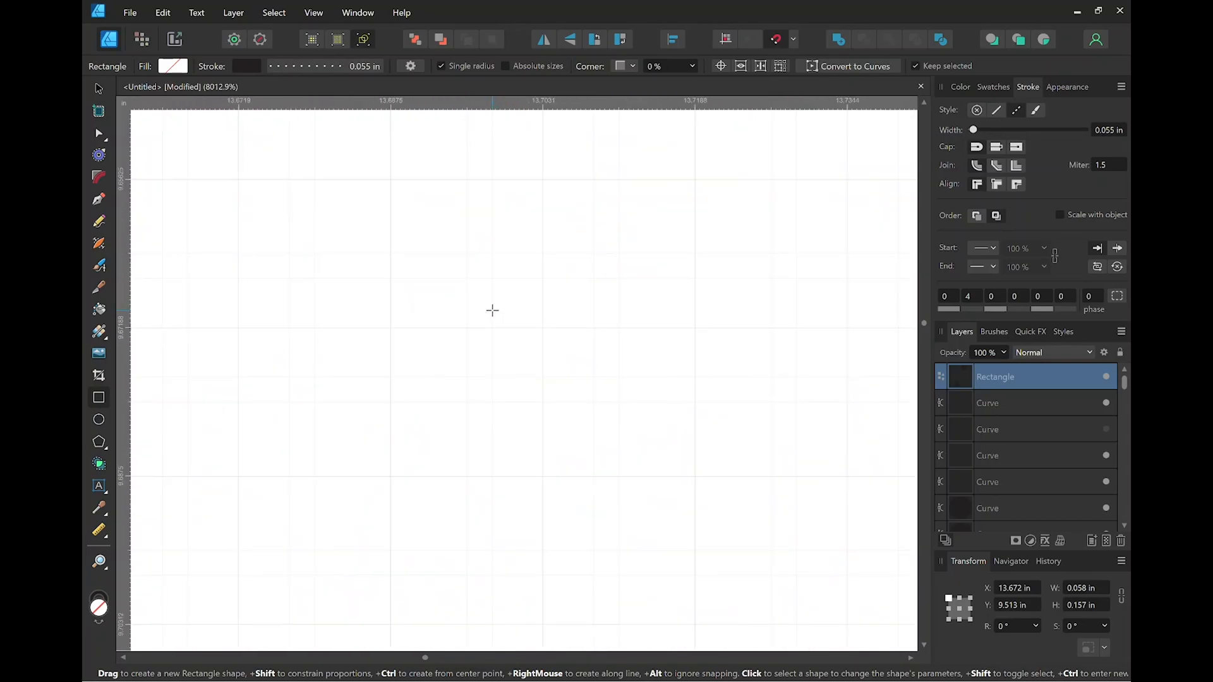
pyautogui.scroll(-1, 493, 310)
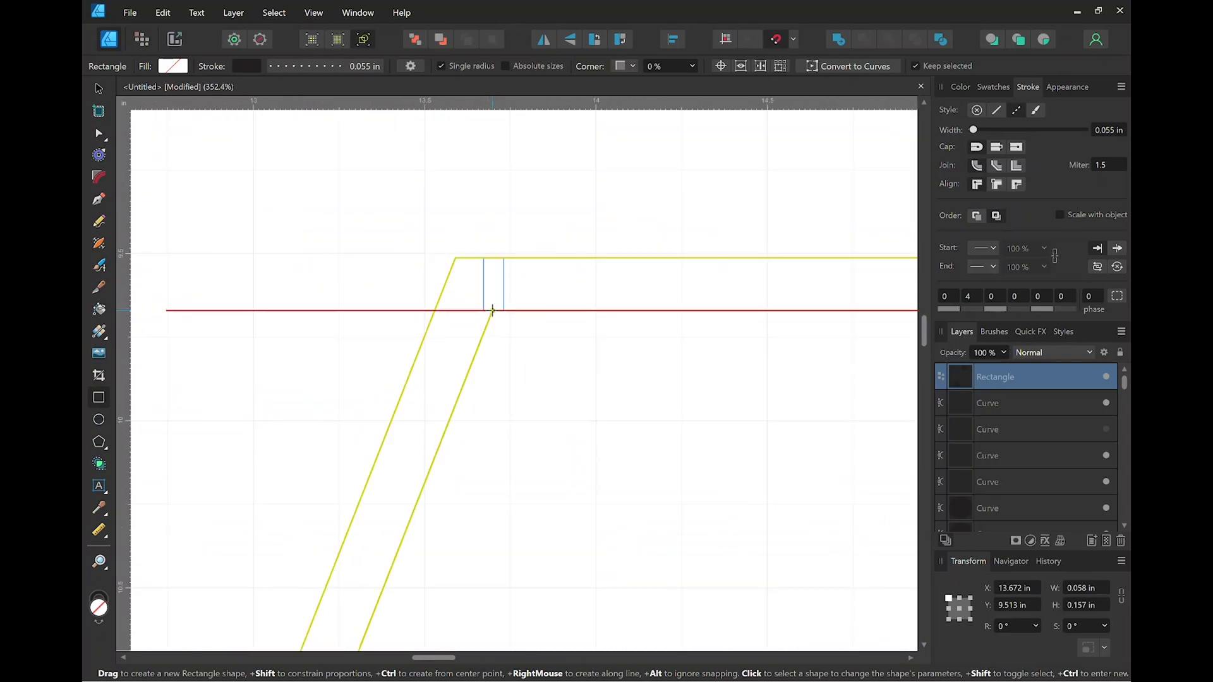
pyautogui.moveTo(572, 285); pyautogui.dragTo(553, 373)
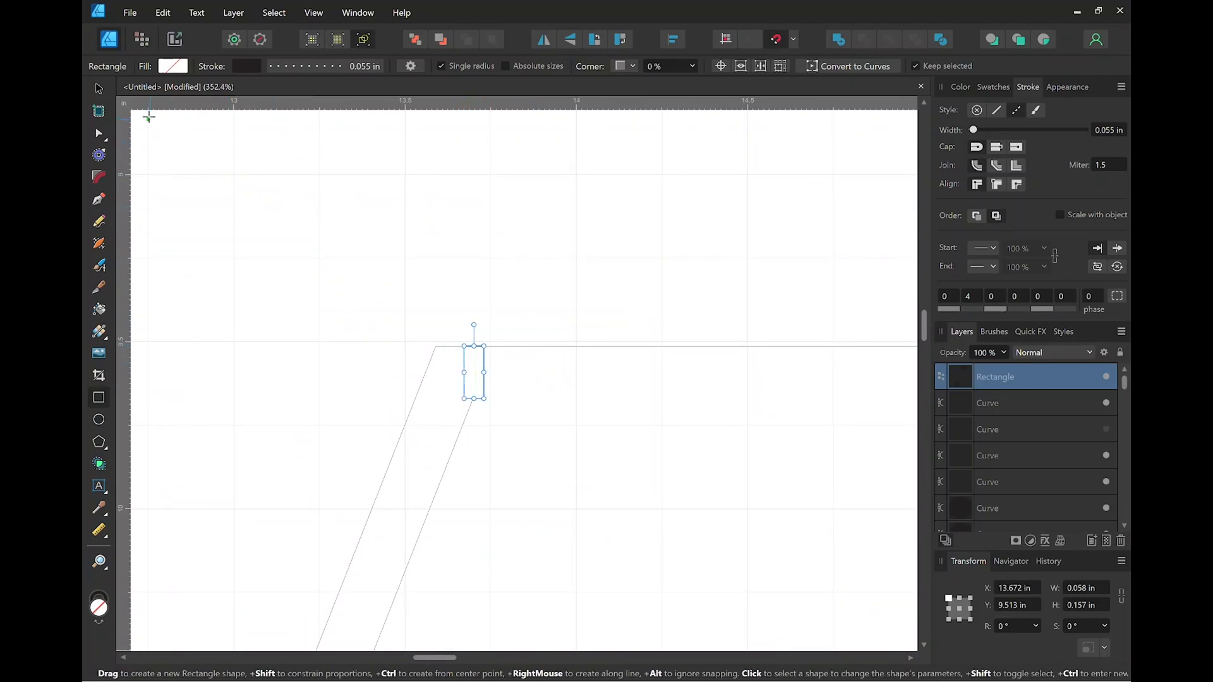
# Duplicate the small rectangle and move the copy up beside the left end of the dot row.
pyautogui.click(98, 91)
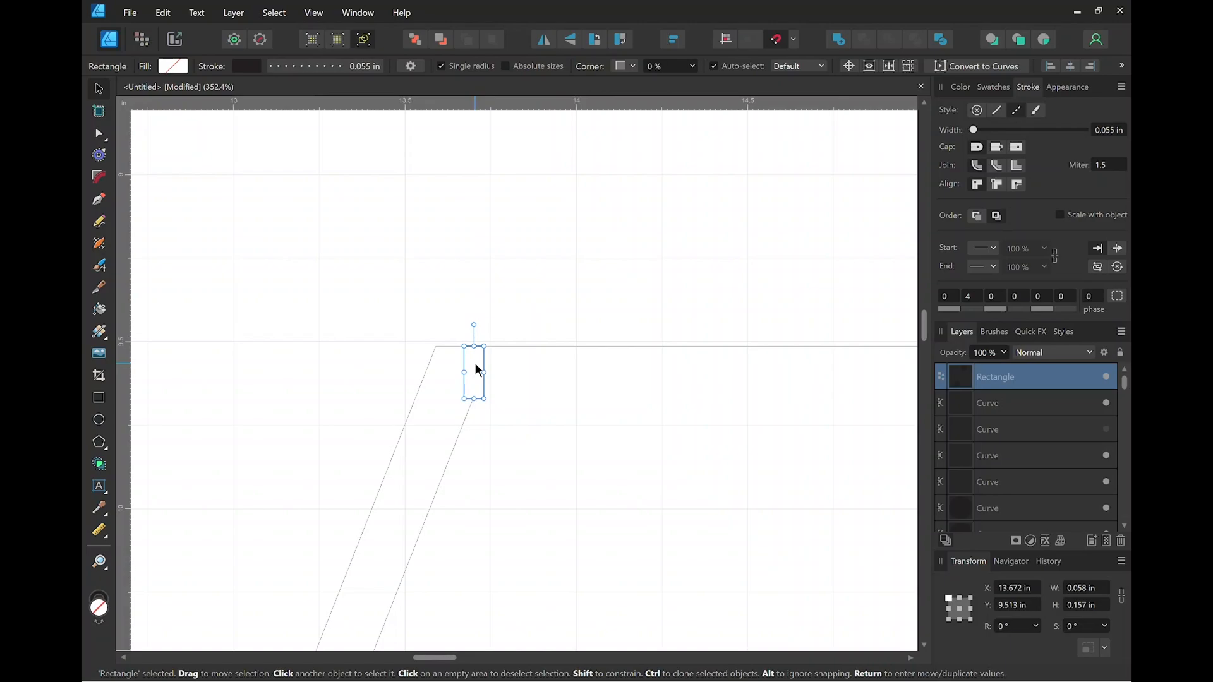
pyautogui.moveTo(476, 363); pyautogui.dragTo(467, 201)
pyautogui.moveTo(589, 200); pyautogui.dragTo(575, 502)
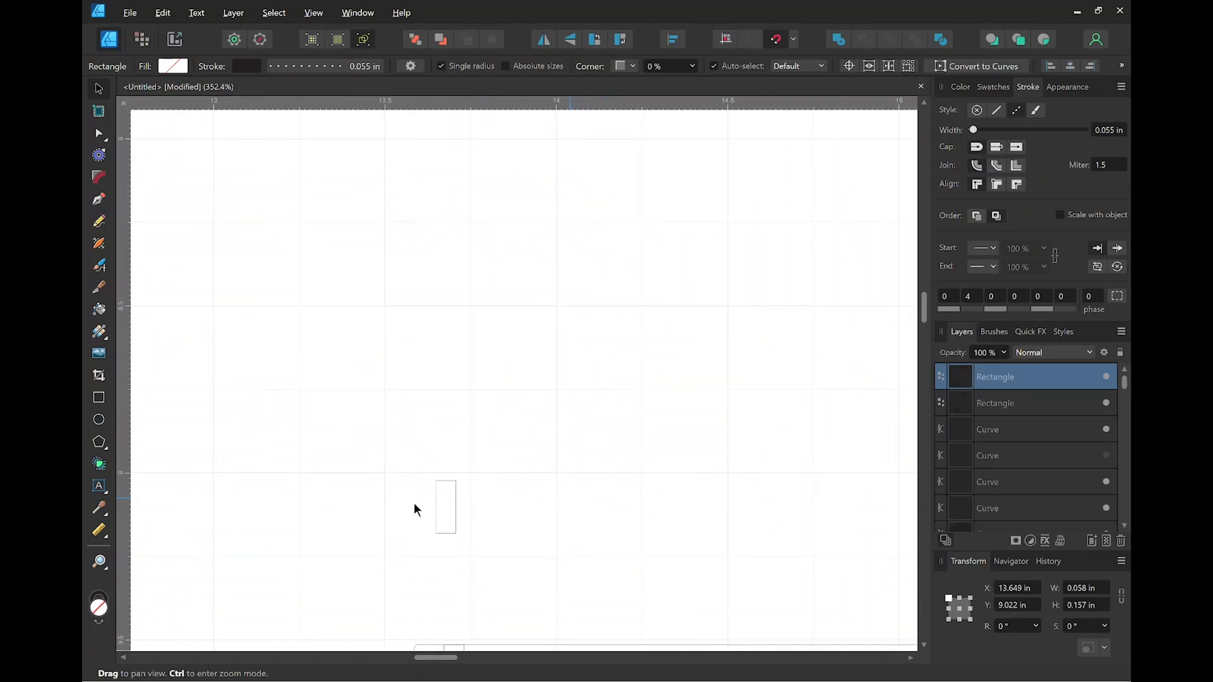
pyautogui.moveTo(445, 495); pyautogui.dragTo(452, 201)
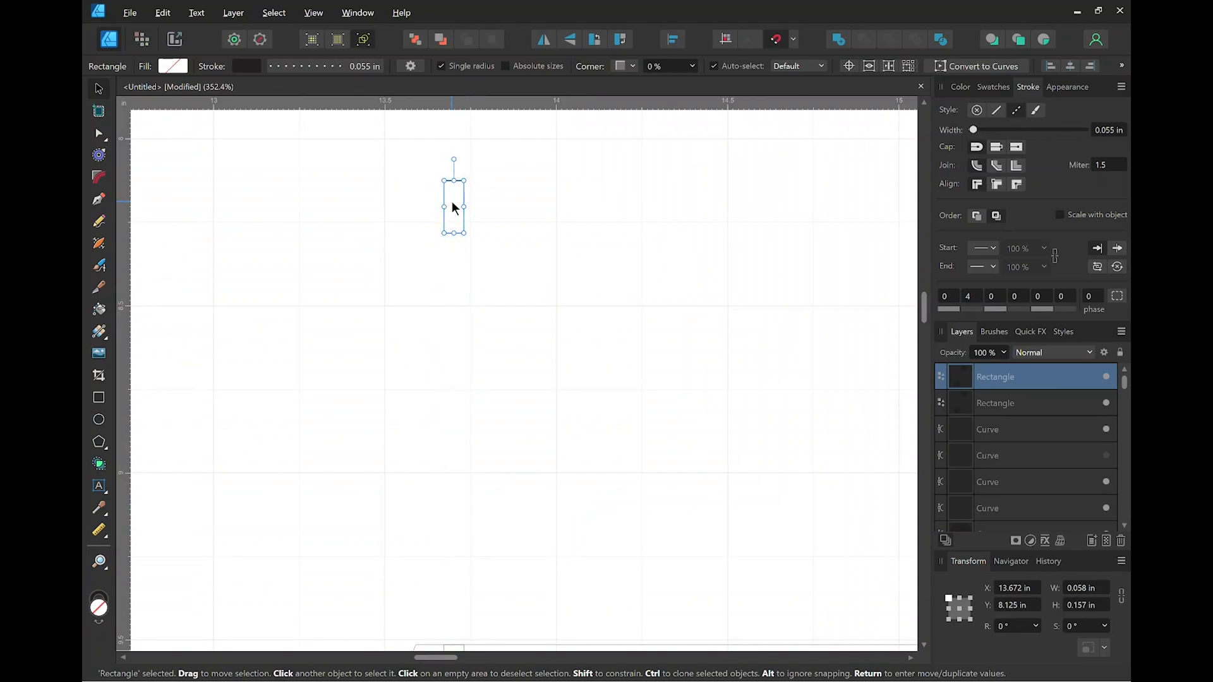
pyautogui.scroll(-10, 457, 212)
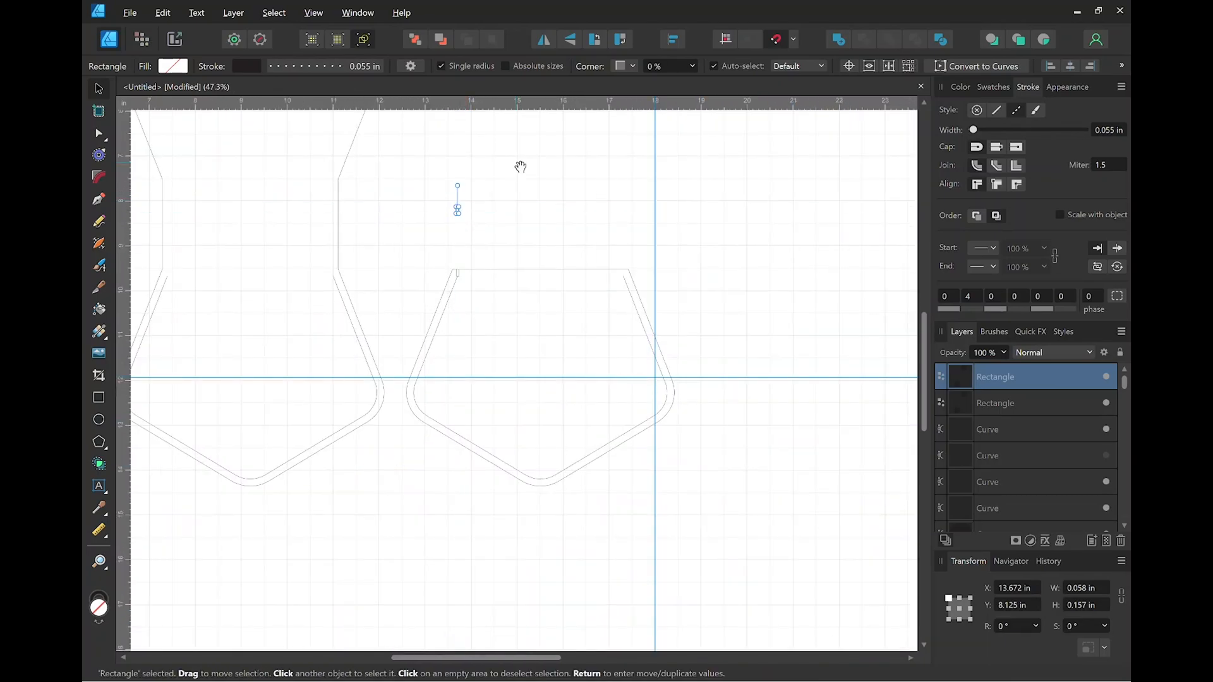
pyautogui.moveTo(520, 167); pyautogui.dragTo(511, 420)
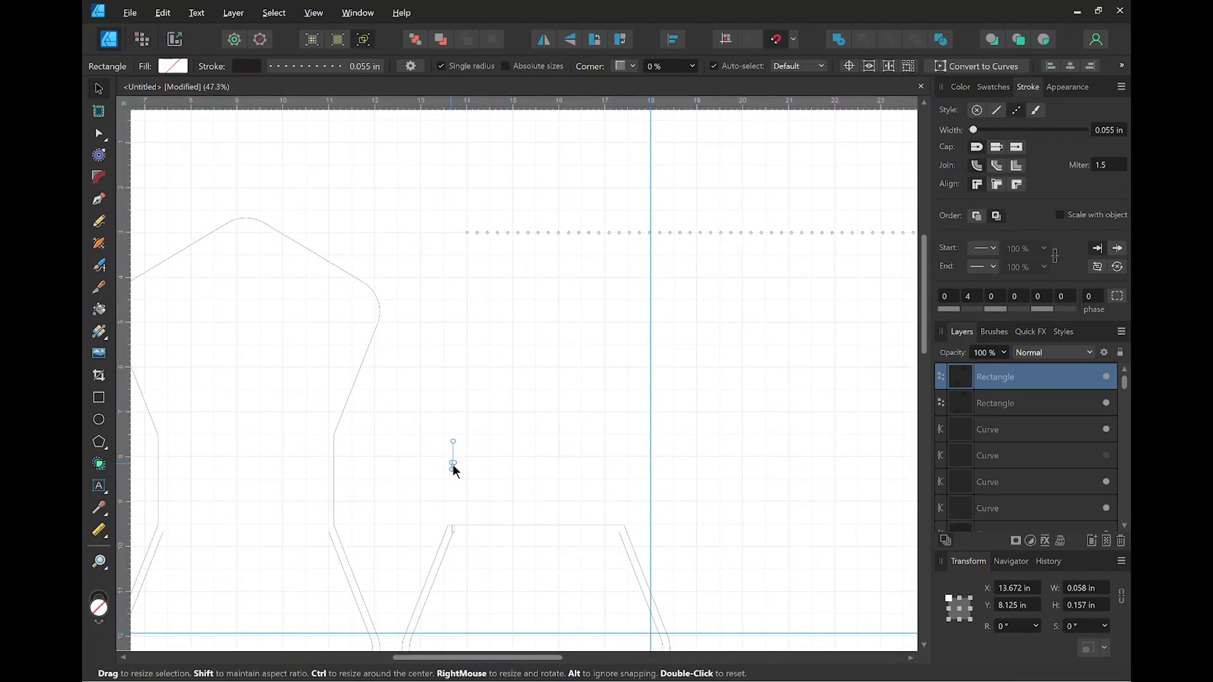
pyautogui.moveTo(453, 466); pyautogui.dragTo(455, 230)
# Rotate the copied rectangle to -90° and place it just left of the first dot, level with the row.
pyautogui.scroll(8, 454, 230)
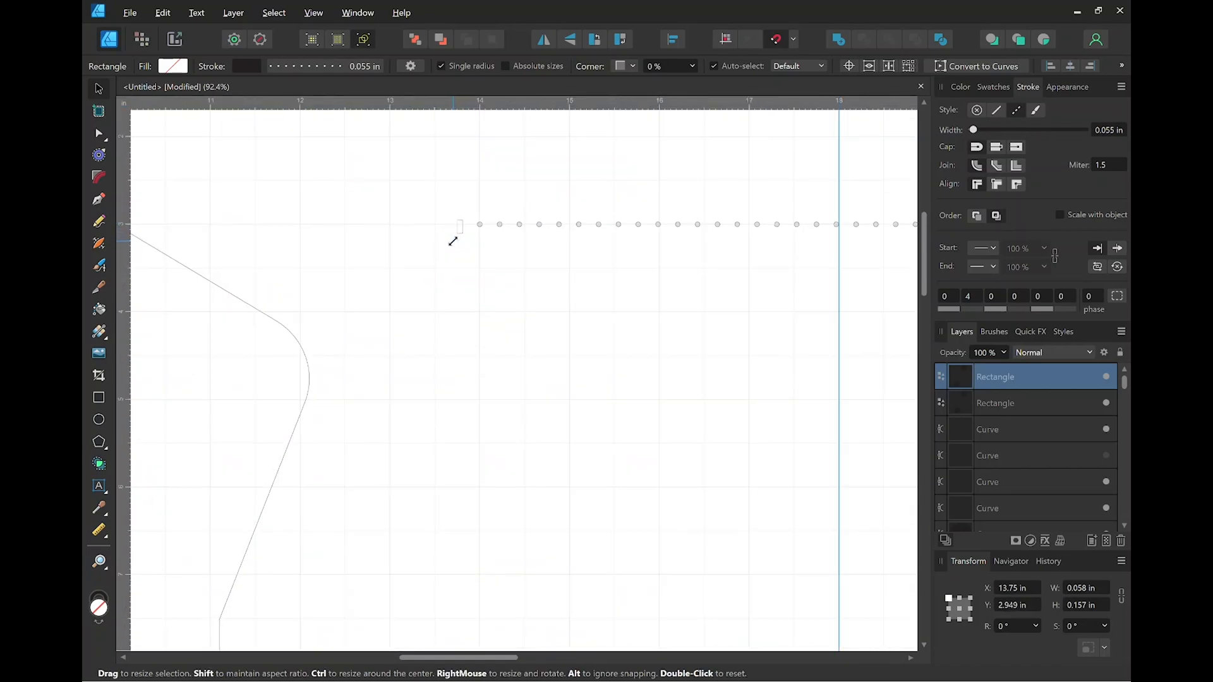
pyautogui.scroll(7, 527, 171)
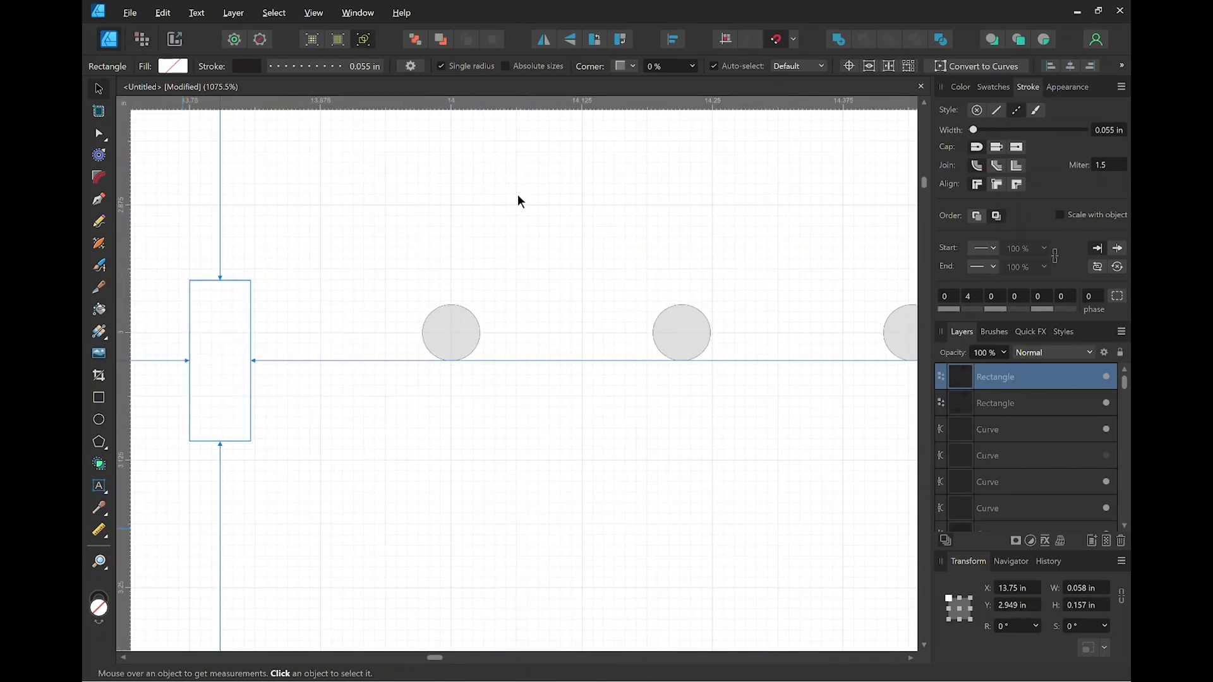
pyautogui.moveTo(404, 245); pyautogui.dragTo(564, 273)
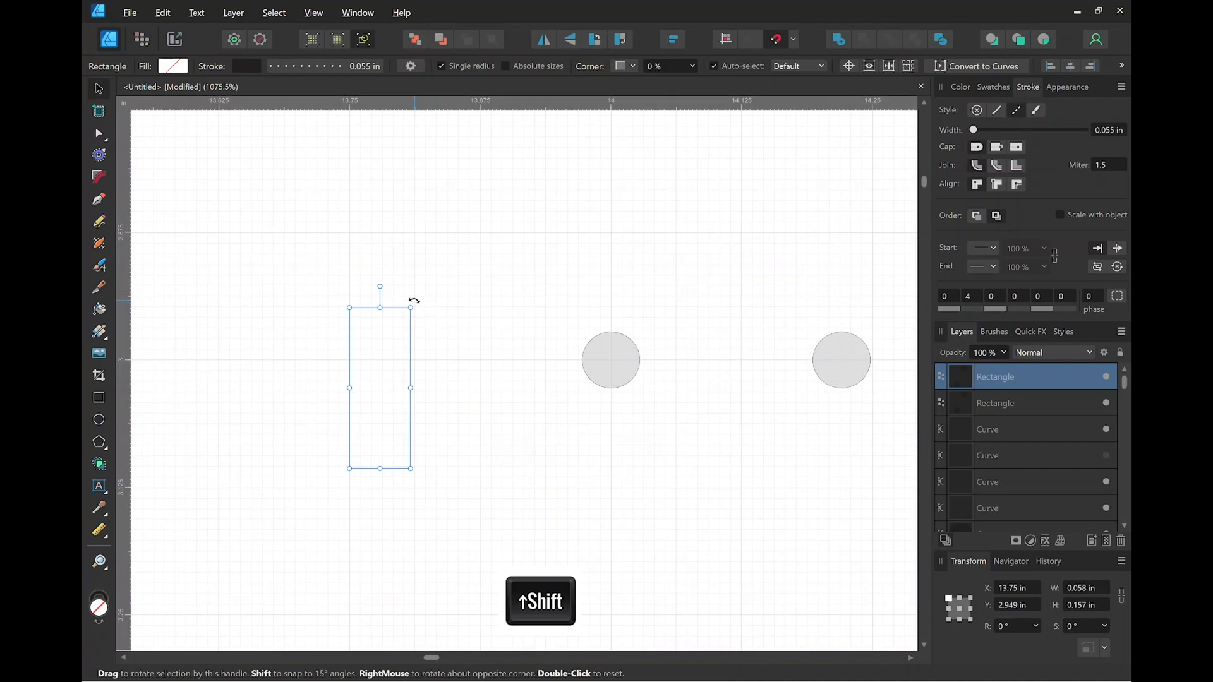
pyautogui.moveTo(414, 301); pyautogui.dragTo(458, 432)
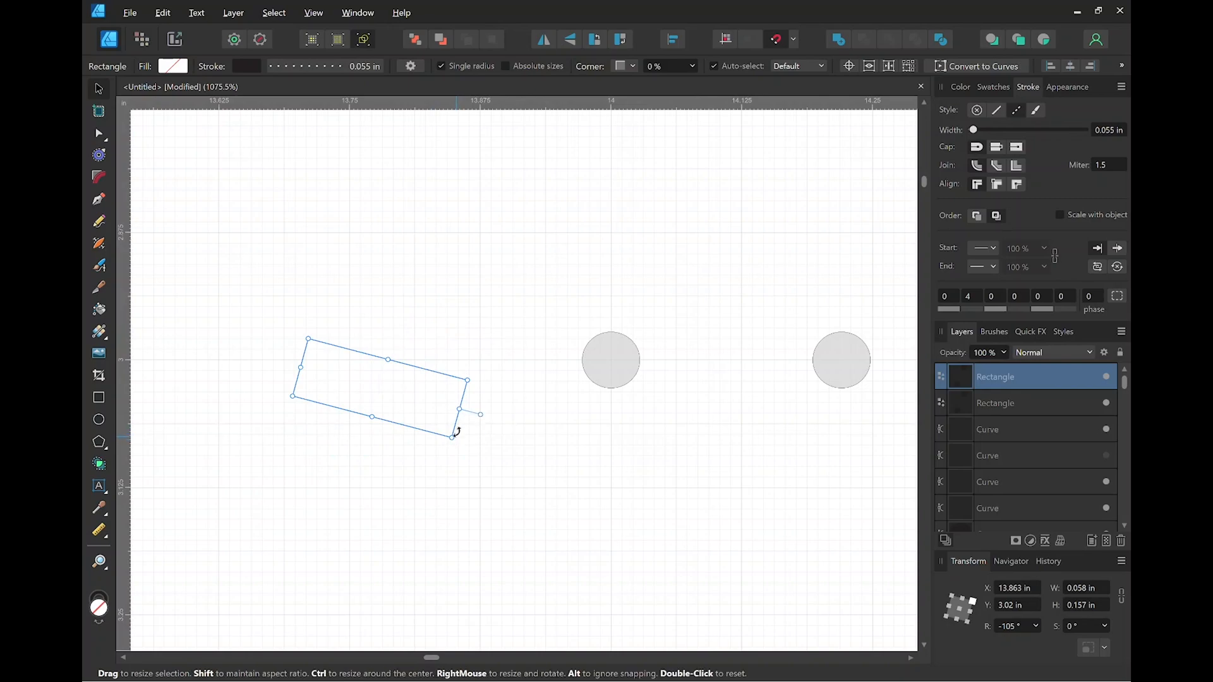
pyautogui.moveTo(473, 380); pyautogui.dragTo(556, 355)
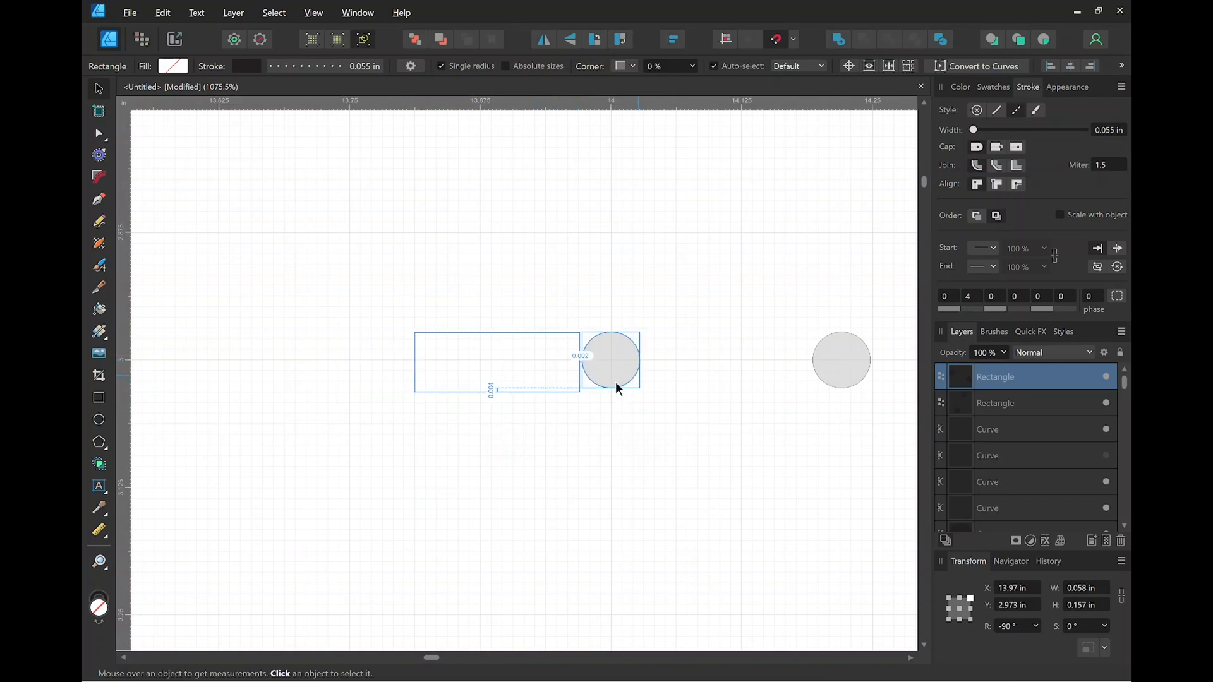
# Shift the horizontal rectangle so its right edge just touches the first dot's left edge, at X 13.972 in.
pyautogui.scroll(4, 609, 362)
pyautogui.click(414, 349)
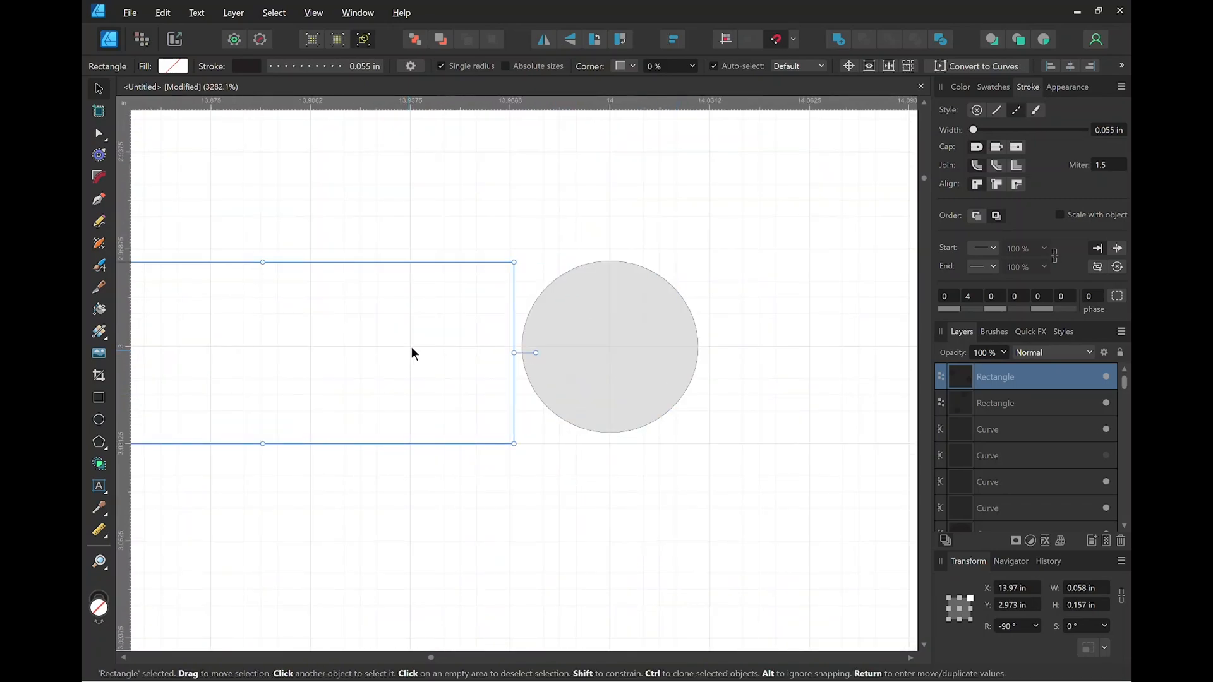
pyautogui.moveTo(411, 347); pyautogui.dragTo(419, 346)
pyautogui.scroll(4, 528, 341)
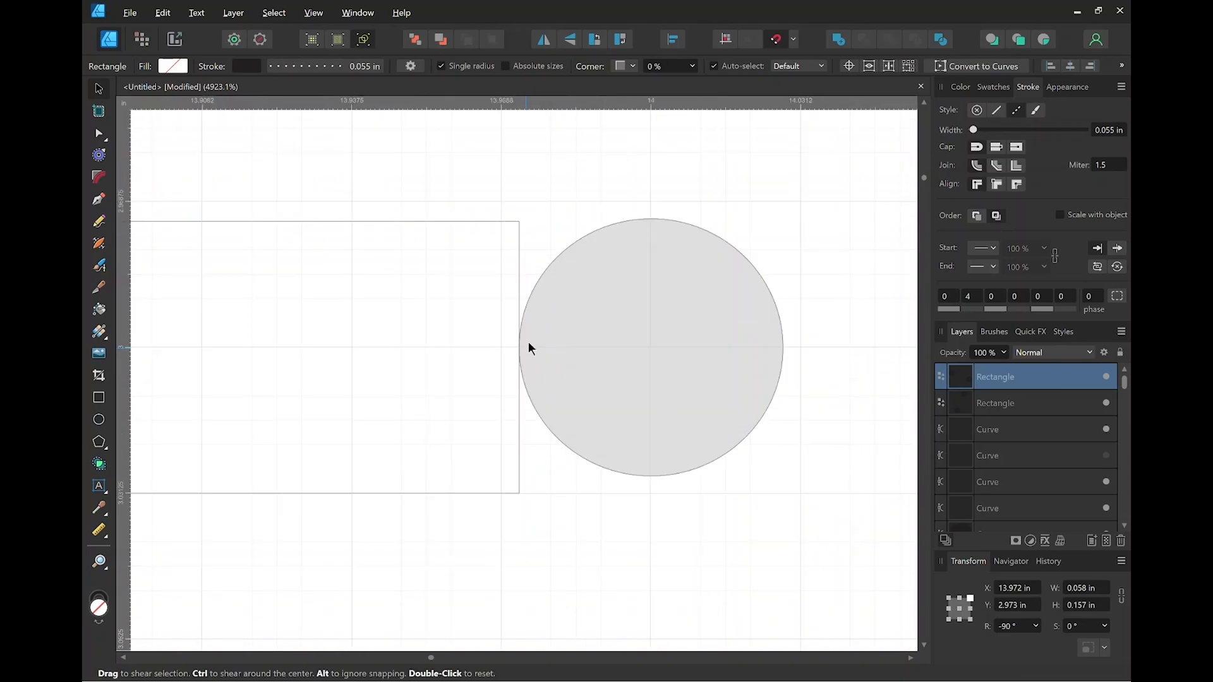
pyautogui.scroll(2, 528, 340)
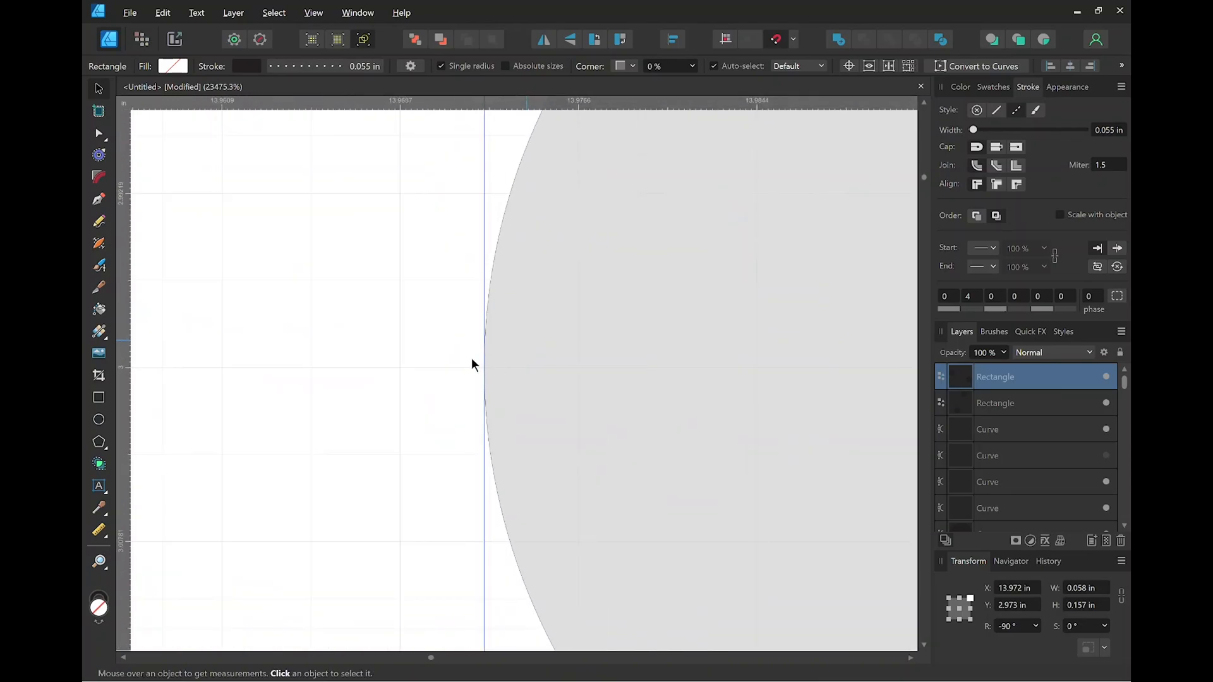
pyautogui.scroll(-9, 484, 358)
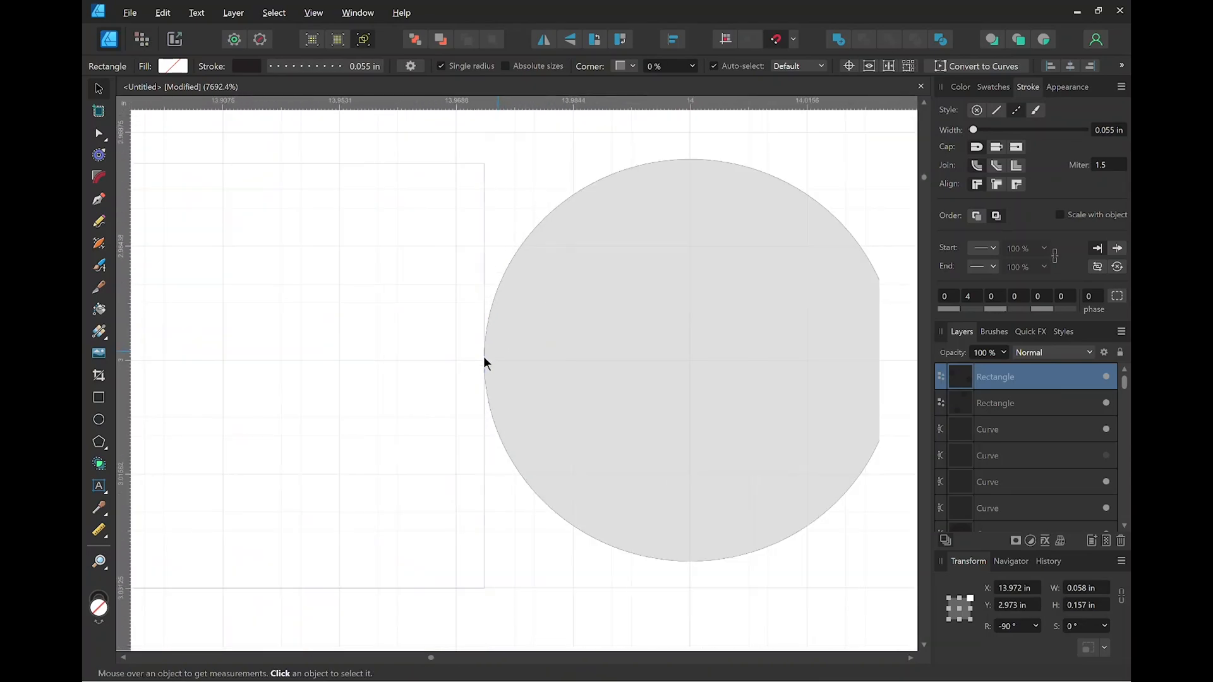
pyautogui.scroll(-4, 484, 358)
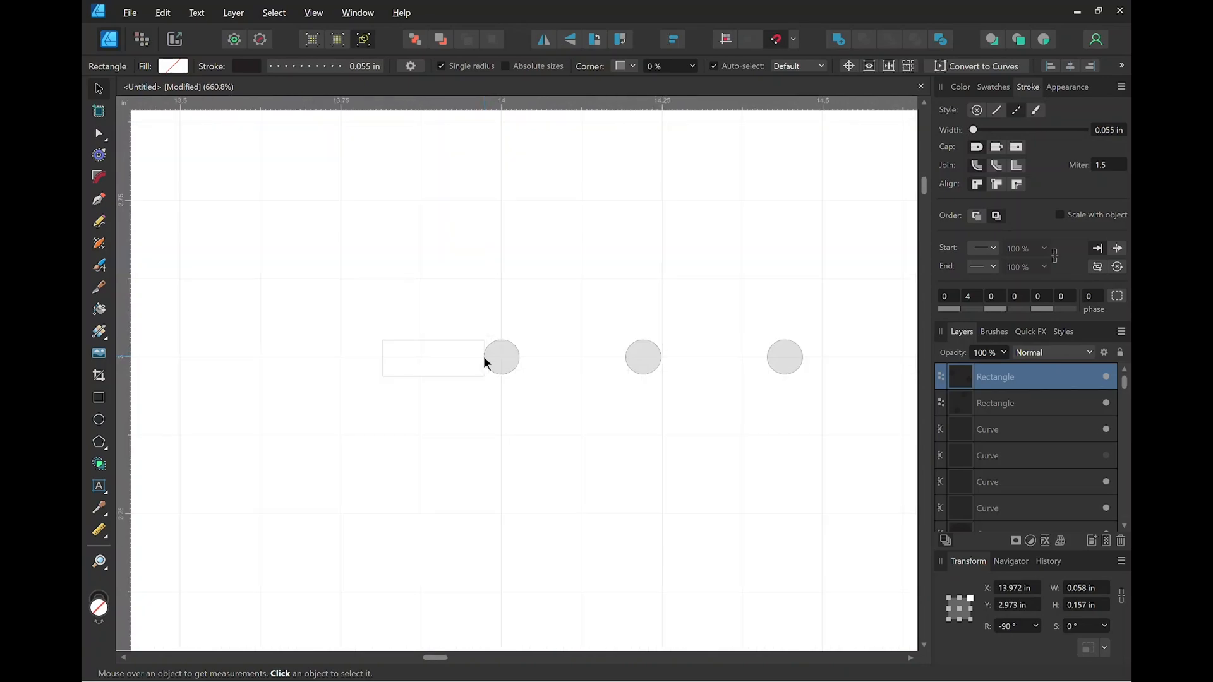
pyautogui.scroll(-1, 484, 358)
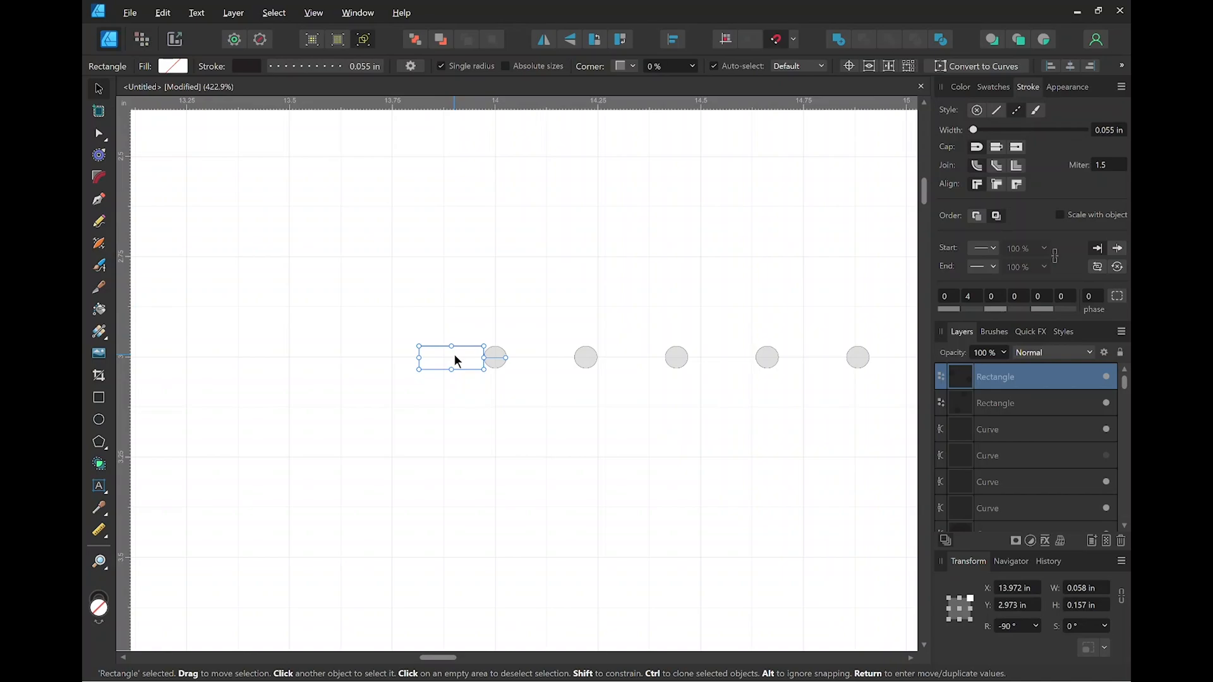
# Duplicate the horizontal rectangle in a straight line to just beyond the last dot of the row.
pyautogui.hotkey('shift', 'alt')
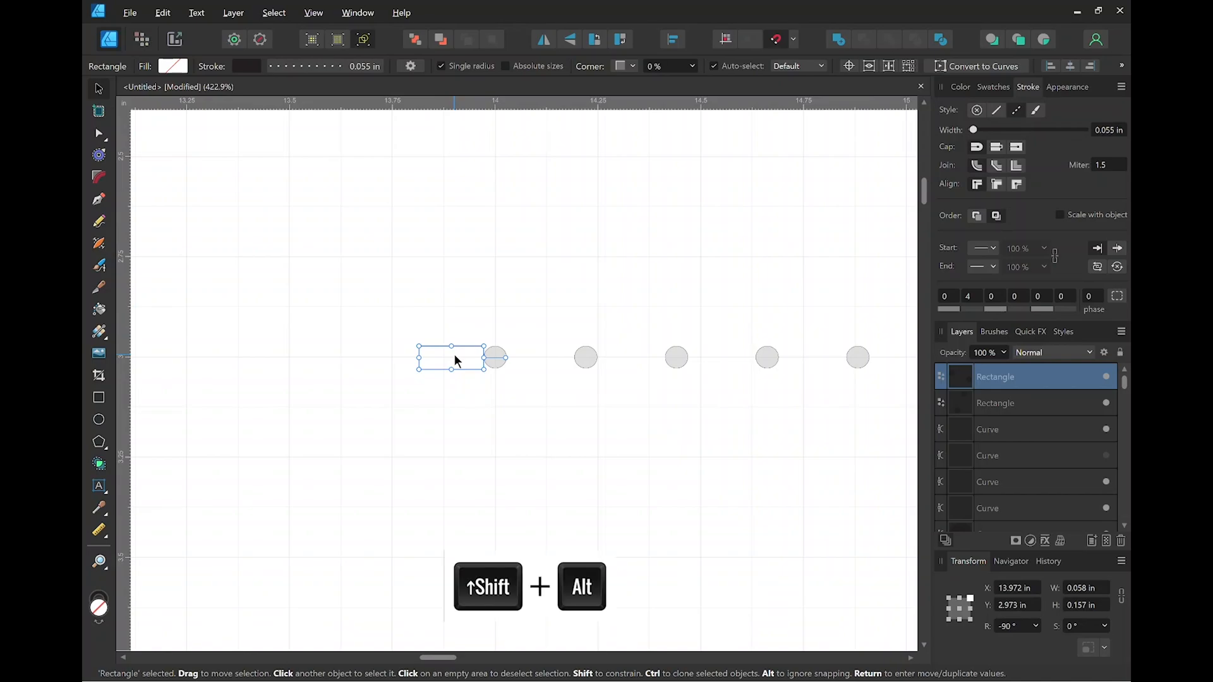
pyautogui.moveTo(454, 355); pyautogui.dragTo(458, 398)
pyautogui.scroll(10, 440, 369)
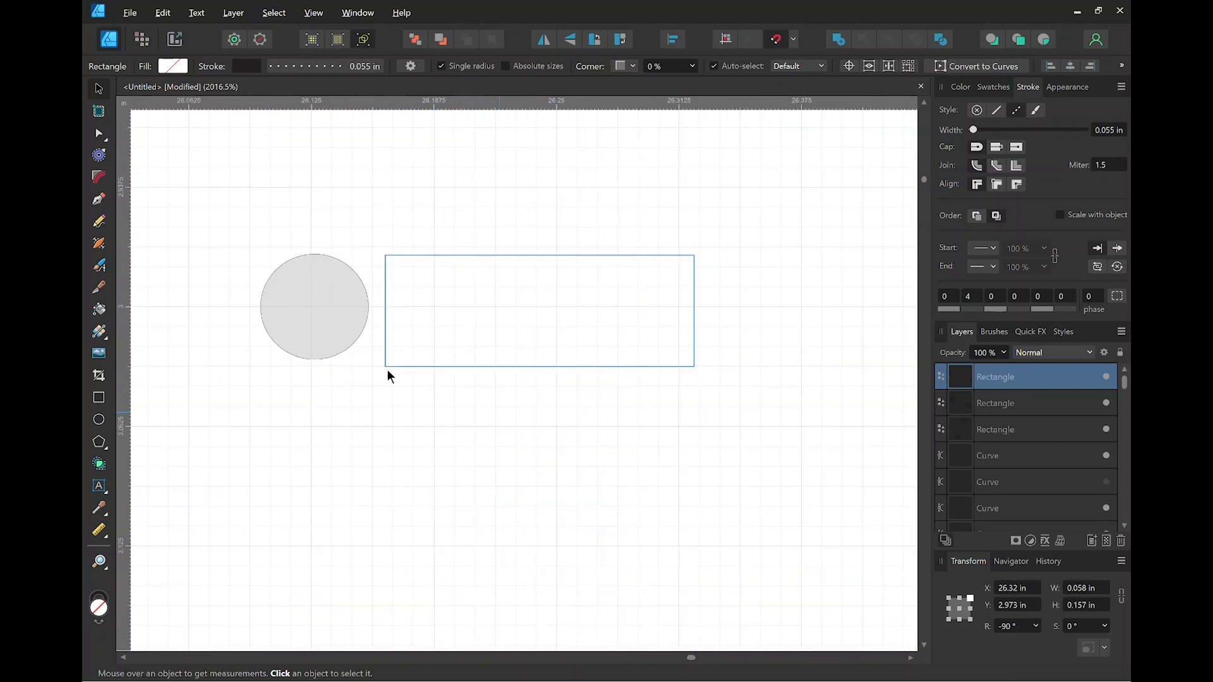
# Move the second rectangle copy so its left edge just touches the last dot's right edge, at X 26.312 in.
pyautogui.press('space')
pyautogui.moveTo(363, 393); pyautogui.dragTo(477, 537)
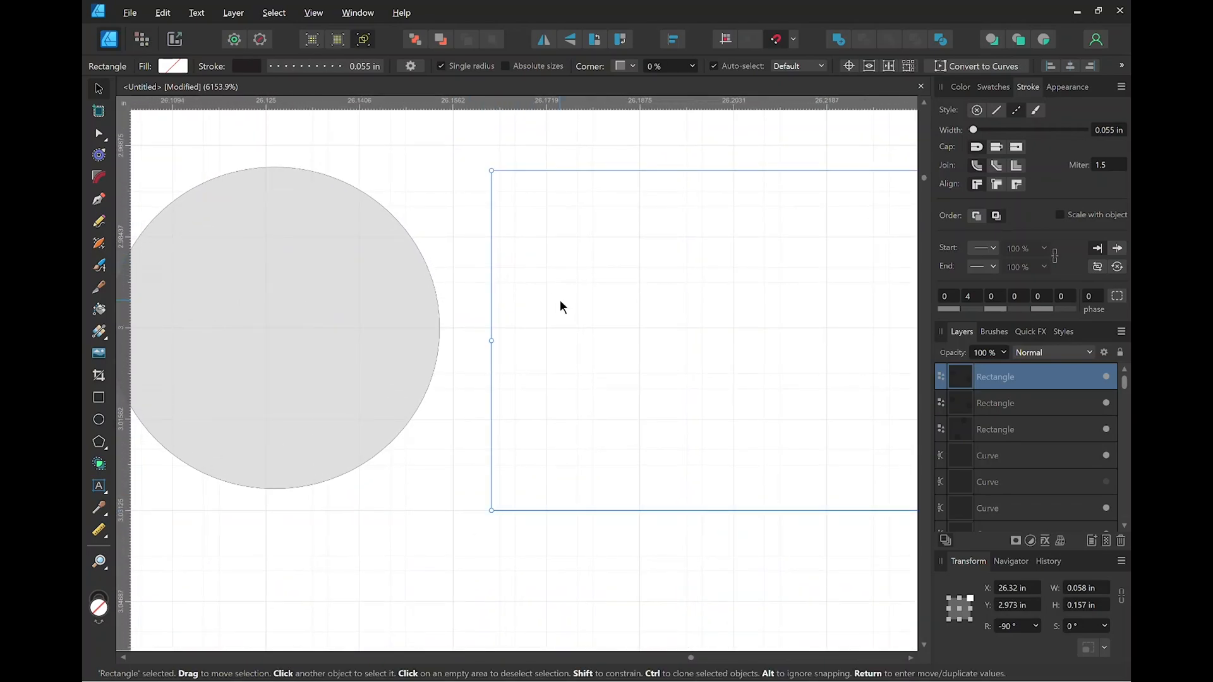
pyautogui.moveTo(560, 301); pyautogui.dragTo(509, 313)
pyautogui.scroll(8, 458, 351)
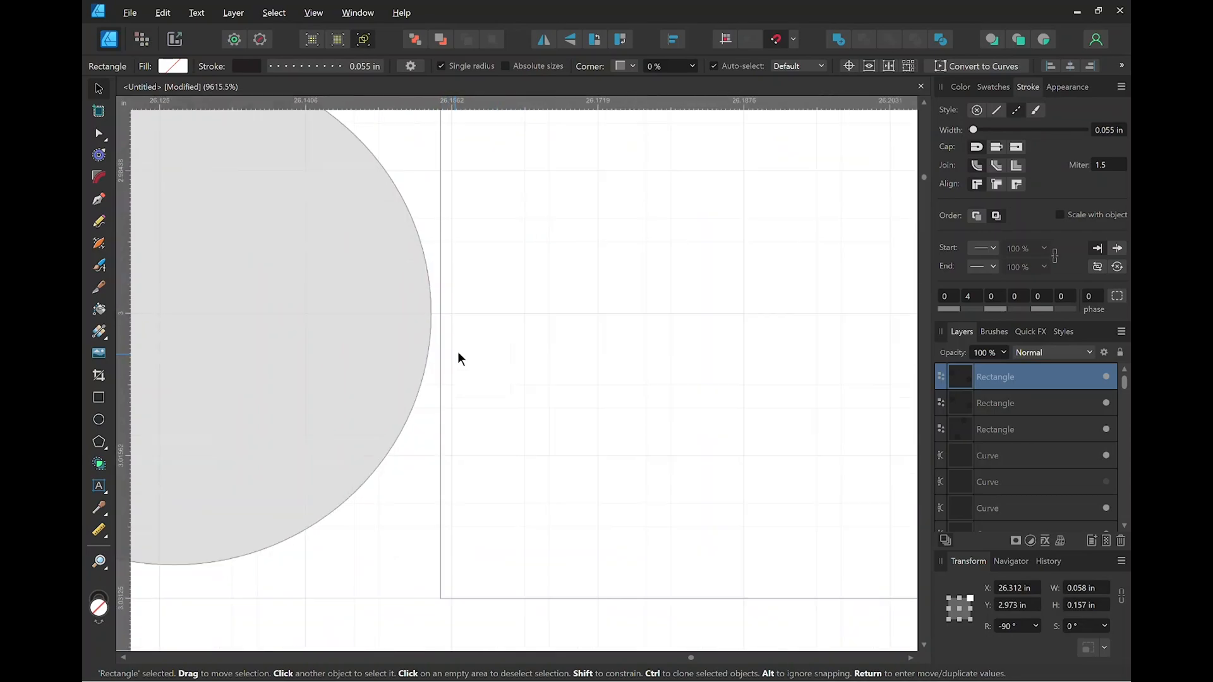
pyautogui.moveTo(433, 295); pyautogui.dragTo(620, 410)
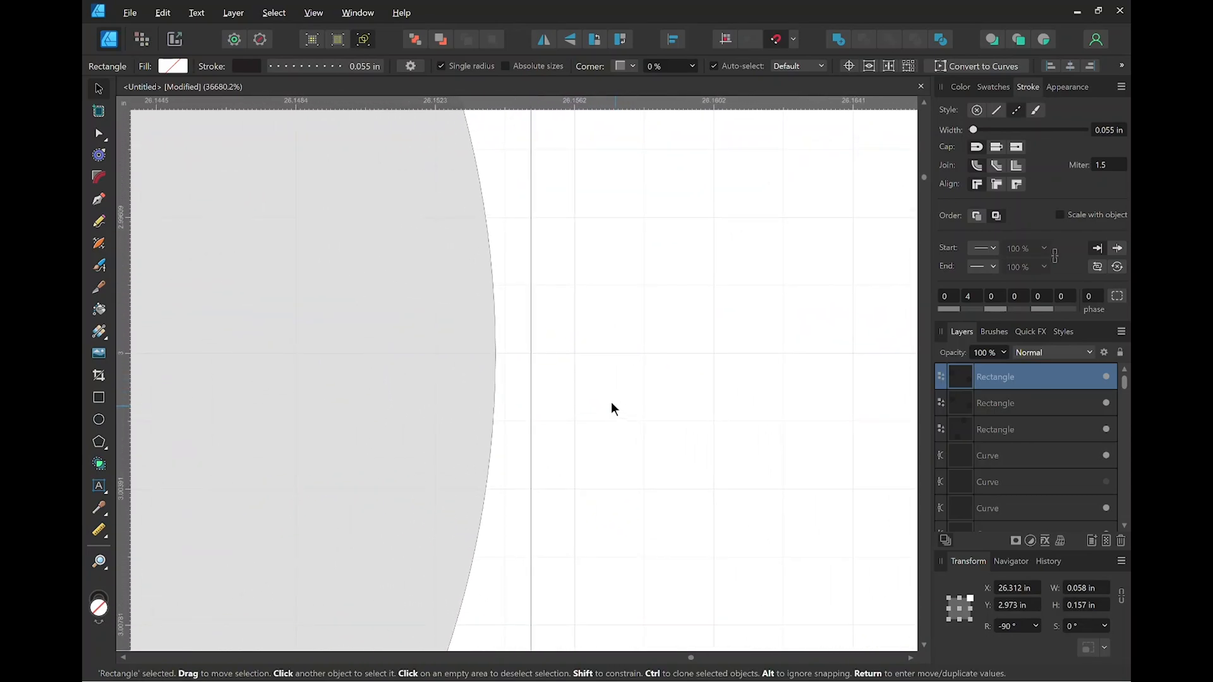
pyautogui.moveTo(530, 313); pyautogui.dragTo(494, 327)
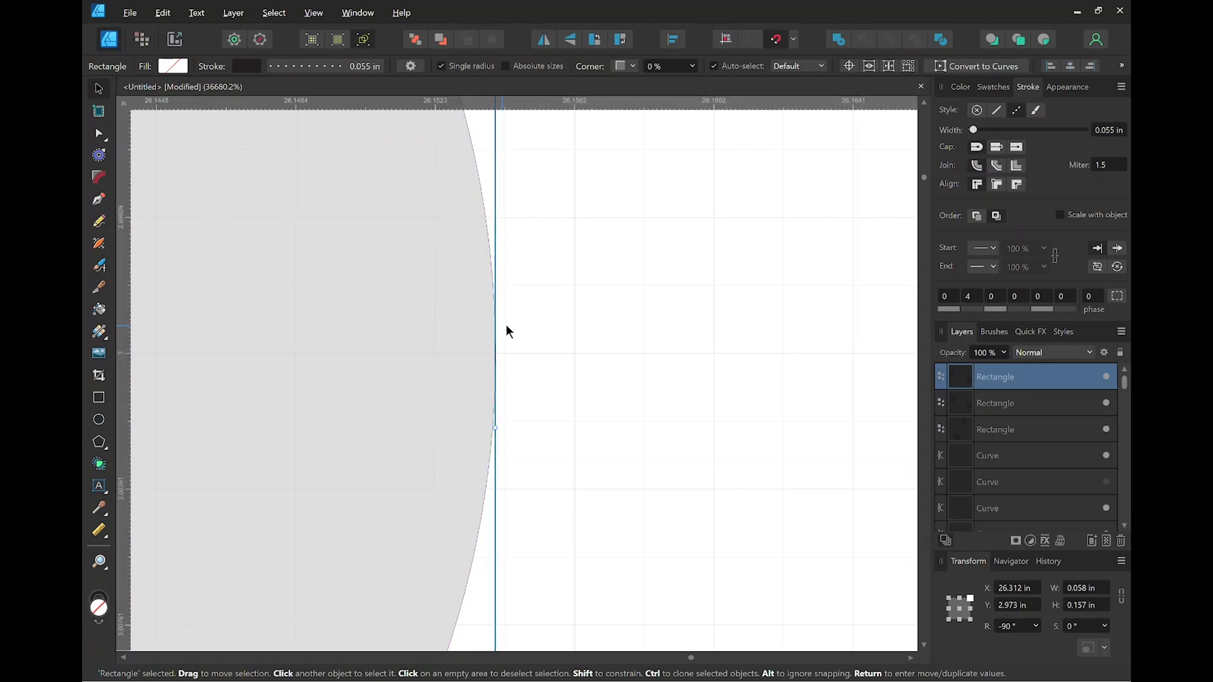
pyautogui.scroll(-20, 532, 381)
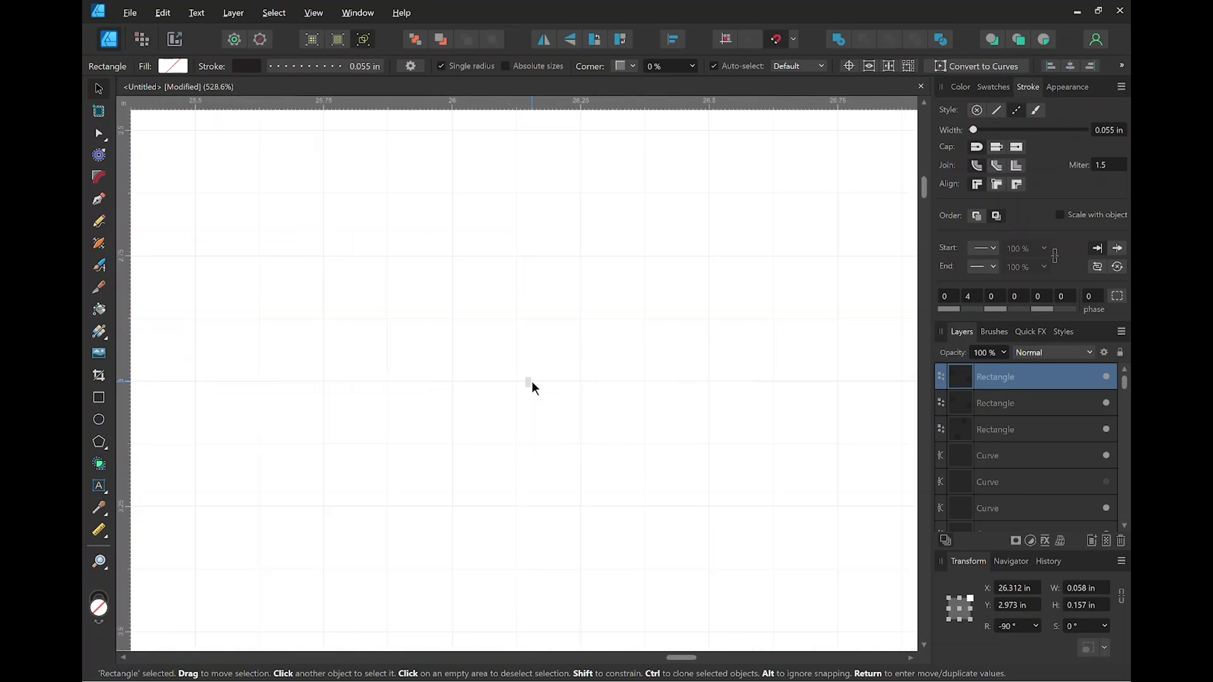
pyautogui.scroll(-5, 532, 381)
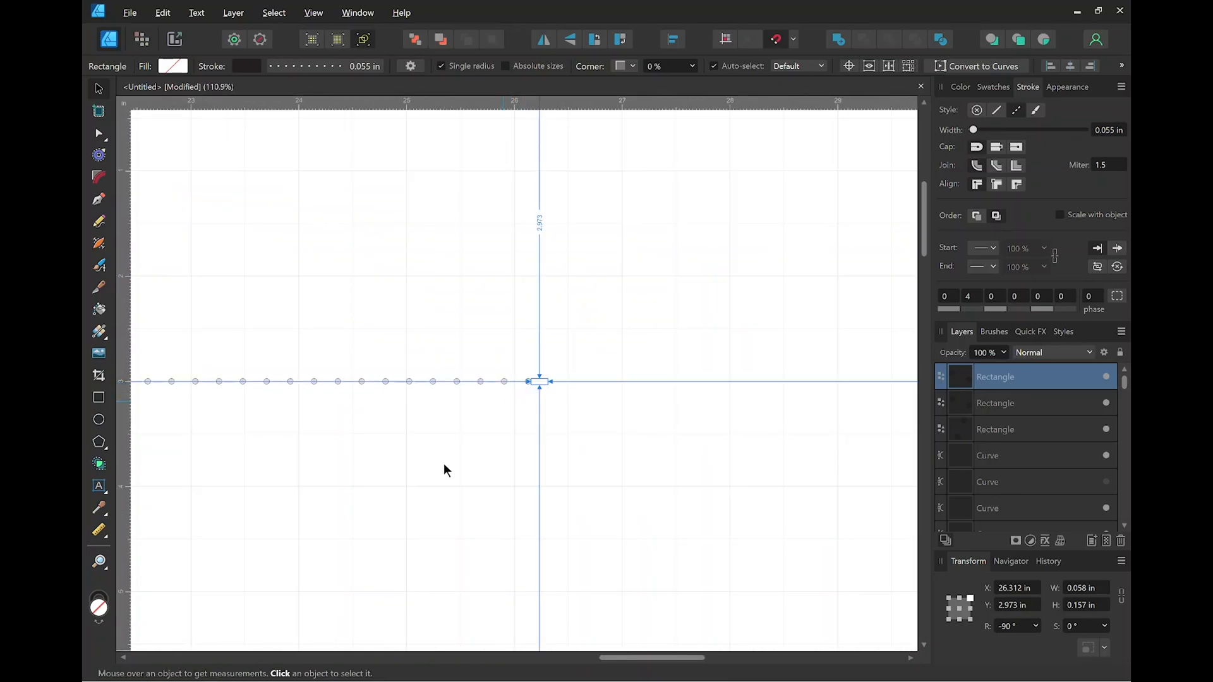
# Draw a rectangle about 12.9 in wide and 2 in tall just above the row of dots.
pyautogui.press('space')
pyautogui.moveTo(455, 470); pyautogui.dragTo(718, 398)
pyautogui.scroll(-3, 620, 398)
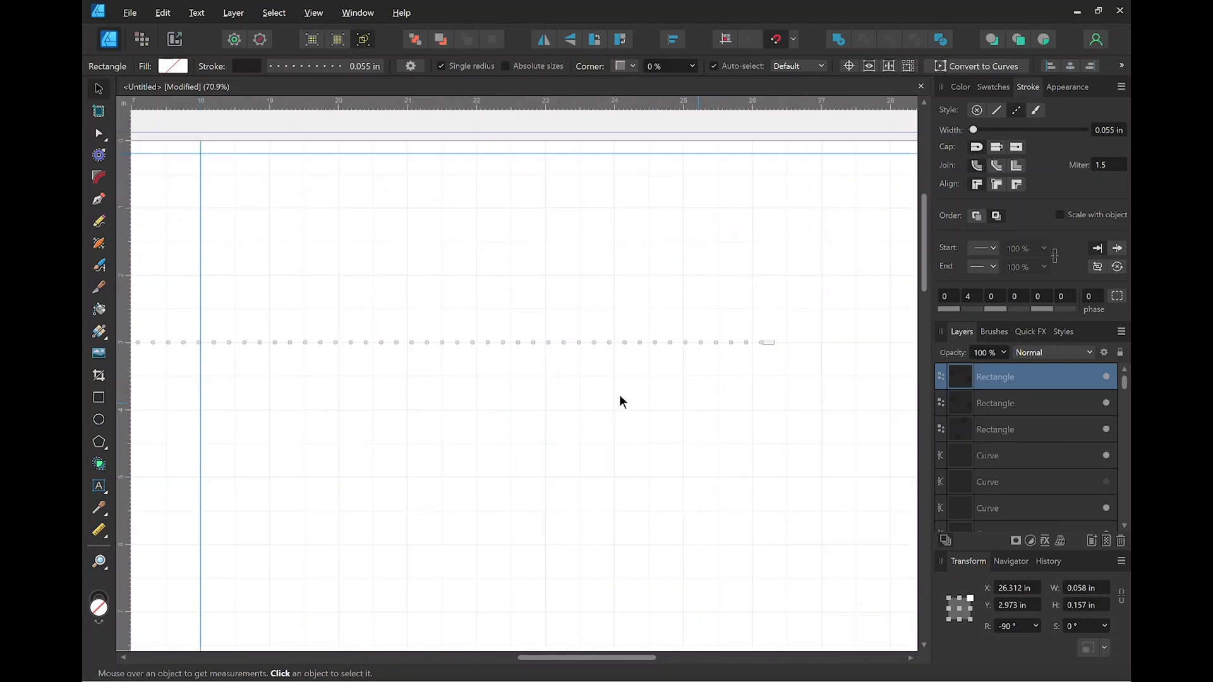
pyautogui.press('space')
pyautogui.moveTo(528, 421); pyautogui.dragTo(655, 377)
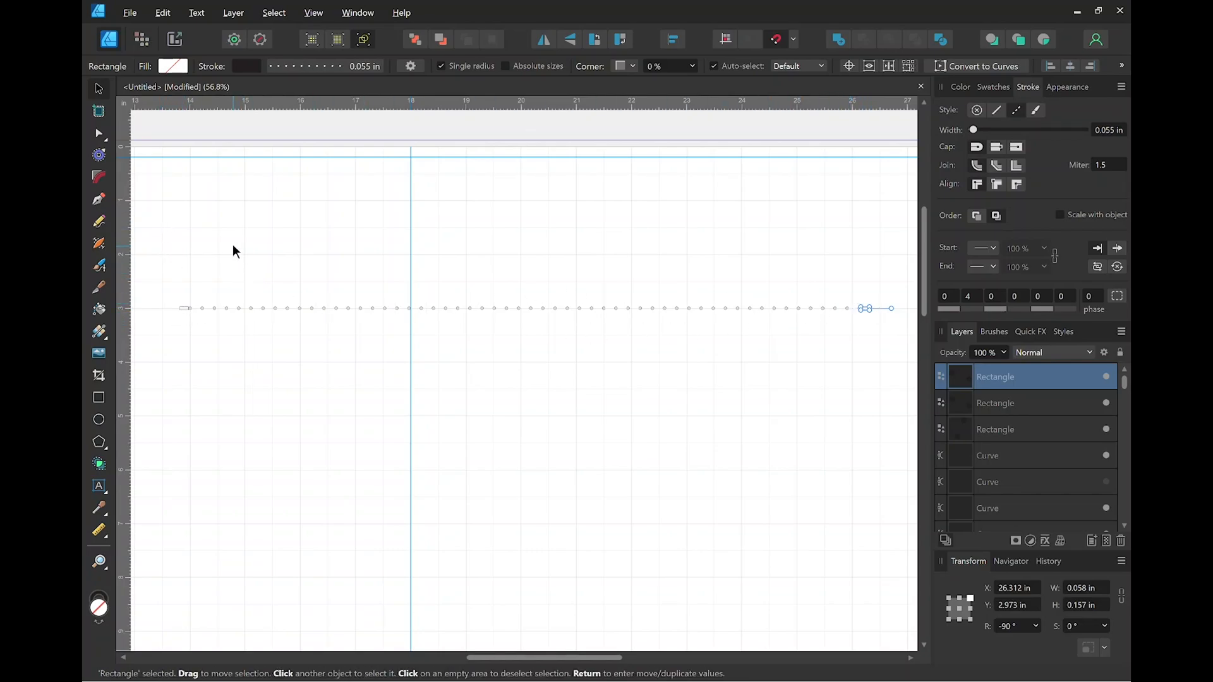
pyautogui.click(98, 397)
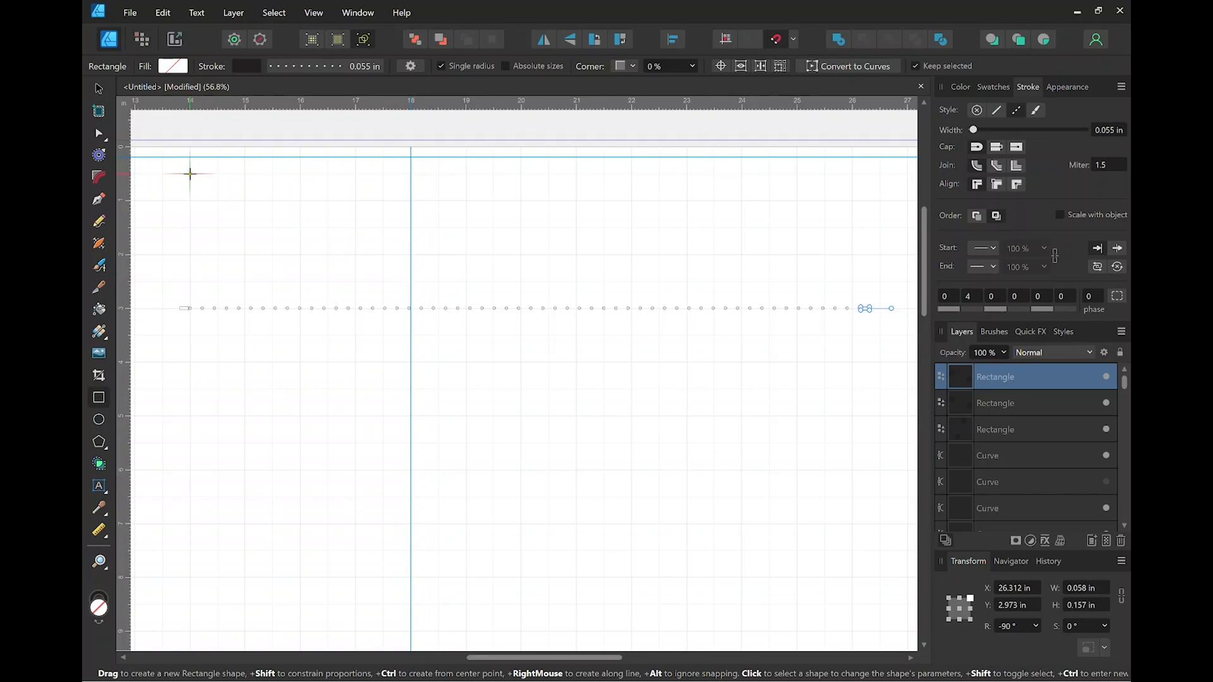
pyautogui.moveTo(190, 173)
pyautogui.mouseDown()
pyautogui.moveTo(188, 280)
pyautogui.moveTo(897, 282)
pyautogui.mouseUp()
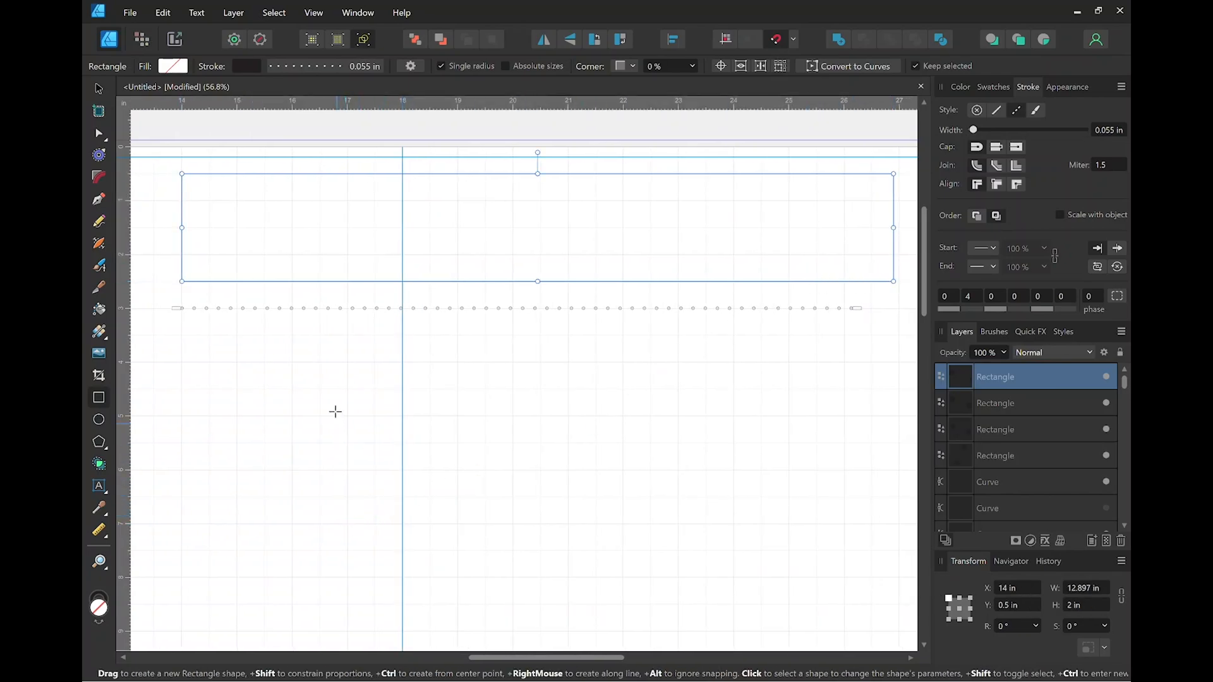
# Move the large rectangle down over the dot row, aligning its left edge with the first spacer's outer edge at X 13.815 in.
pyautogui.click(98, 89)
pyautogui.moveTo(301, 241); pyautogui.dragTo(291, 355)
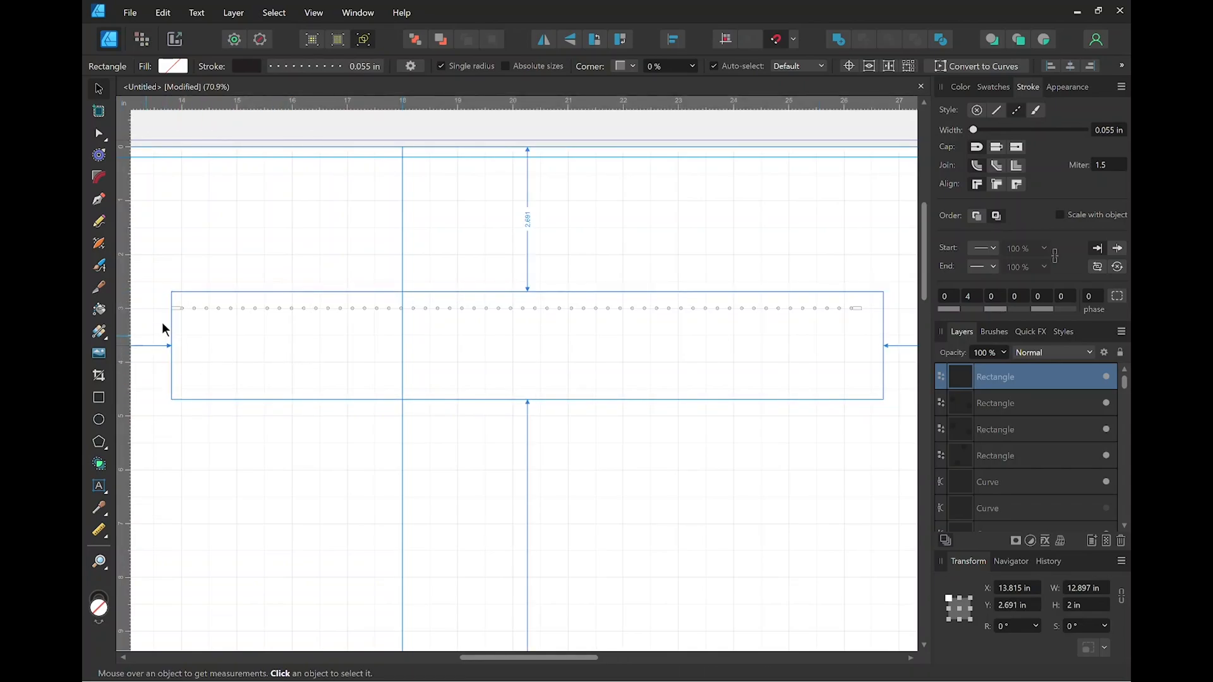
pyautogui.scroll(5, 164, 325)
pyautogui.scroll(2, 206, 277)
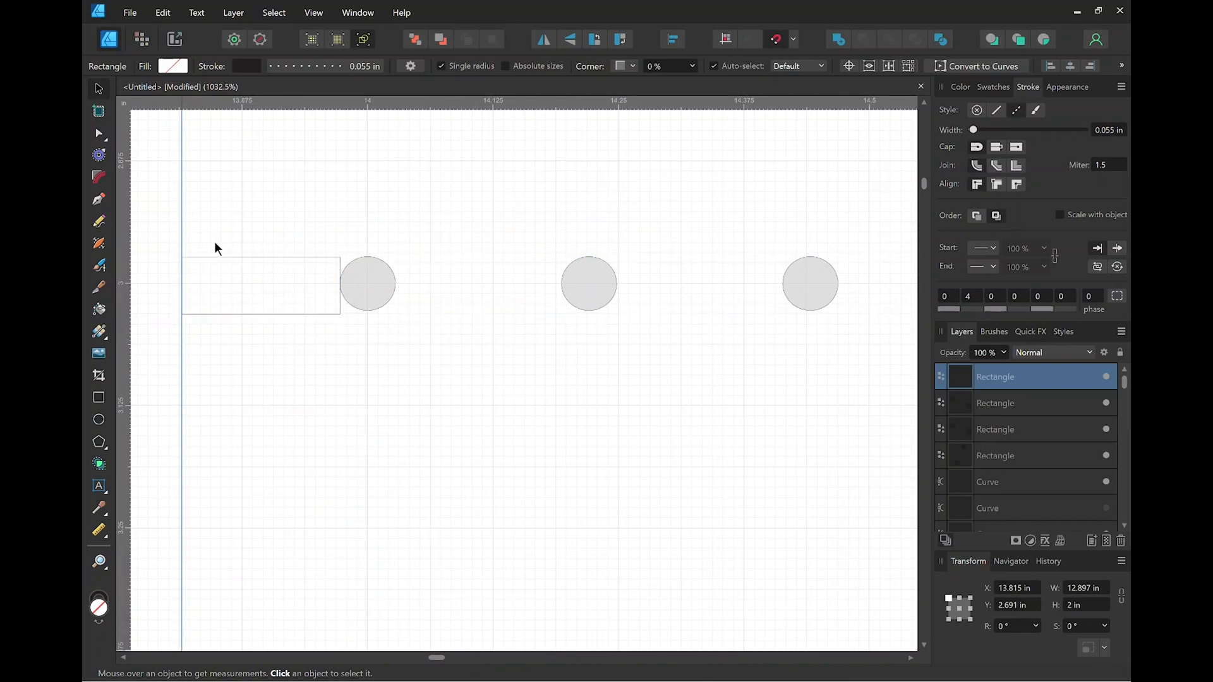
# Resize the large rectangle's right edge to the outer edge of the last spacer, for a width of 12.497 in.
pyautogui.scroll(-5, 401, 372)
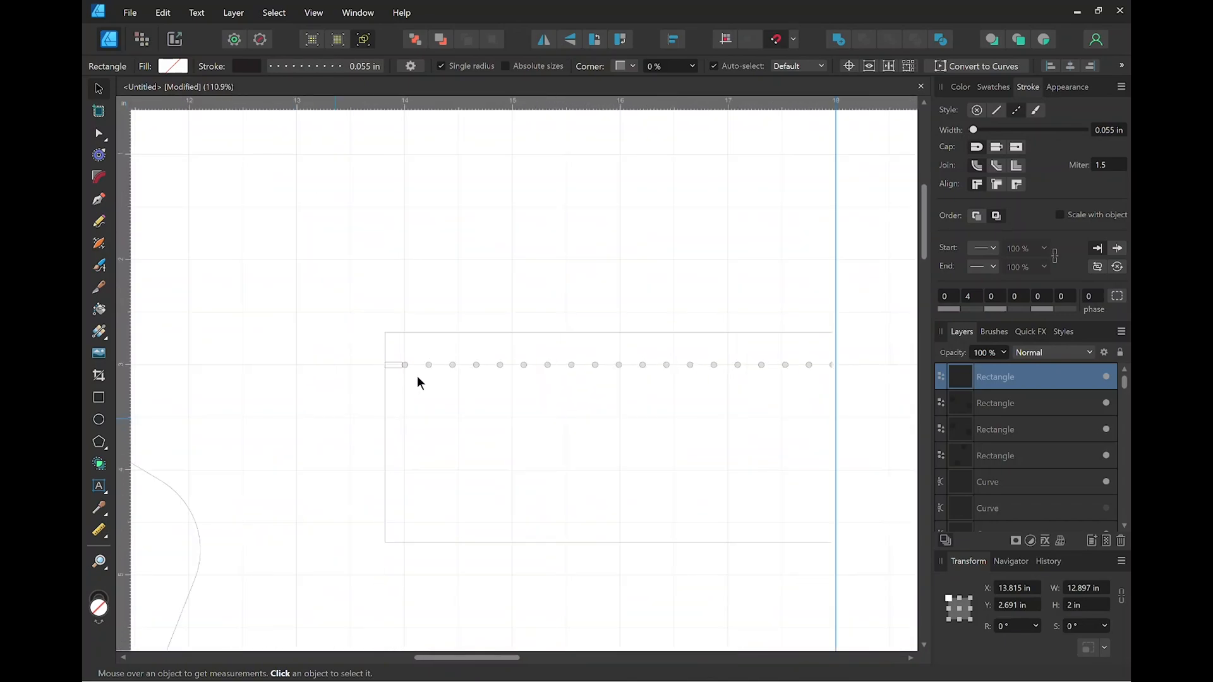
pyautogui.scroll(-2, 417, 377)
pyautogui.scroll(-1, 662, 403)
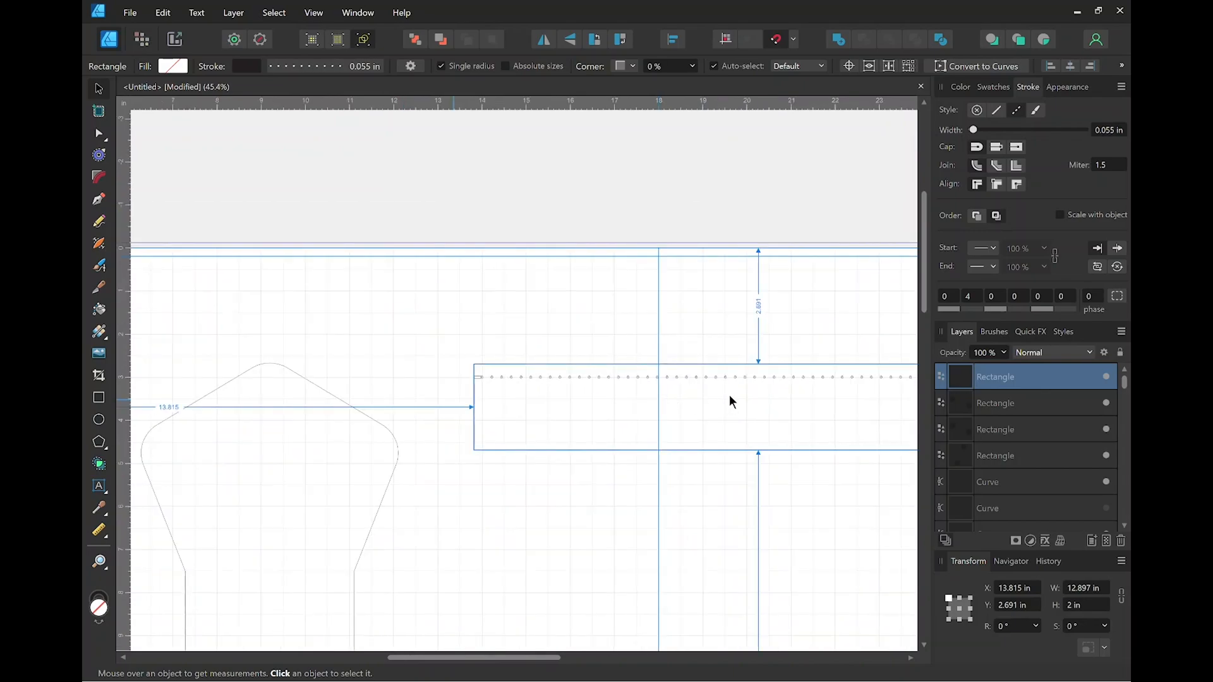
pyautogui.moveTo(848, 411); pyautogui.dragTo(306, 430)
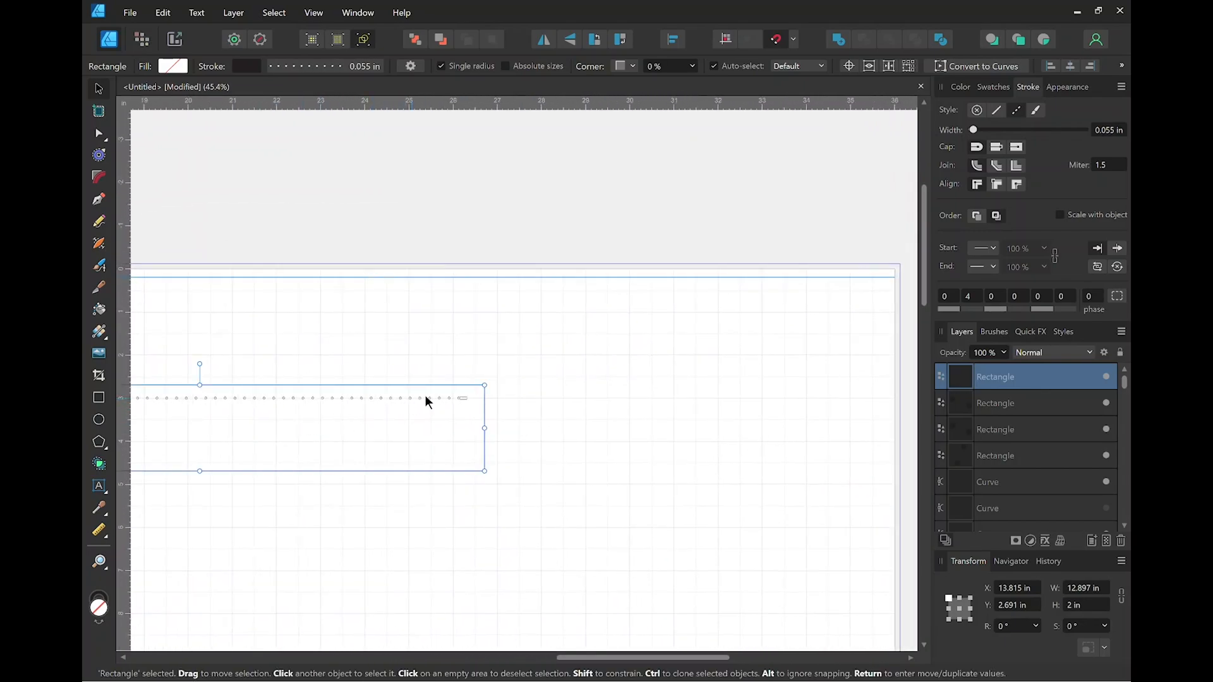
pyautogui.scroll(5, 472, 414)
pyautogui.scroll(2, 476, 415)
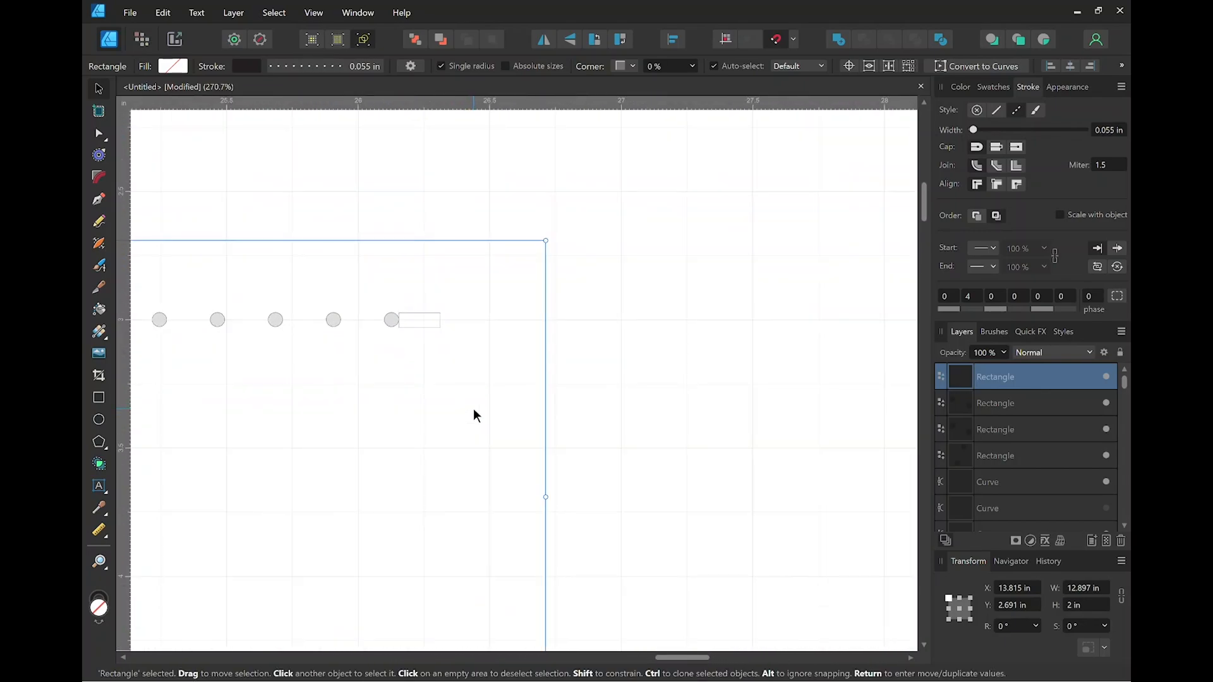
pyautogui.moveTo(546, 494); pyautogui.dragTo(446, 492)
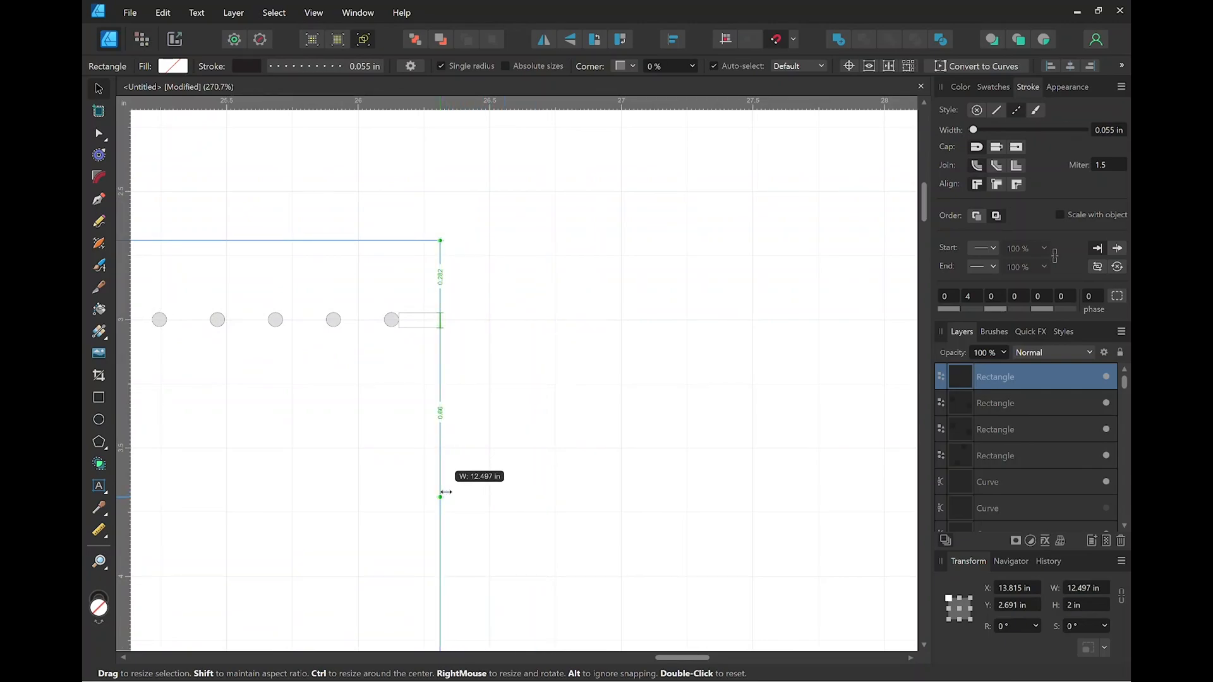
pyautogui.moveTo(446, 492); pyautogui.dragTo(444, 491)
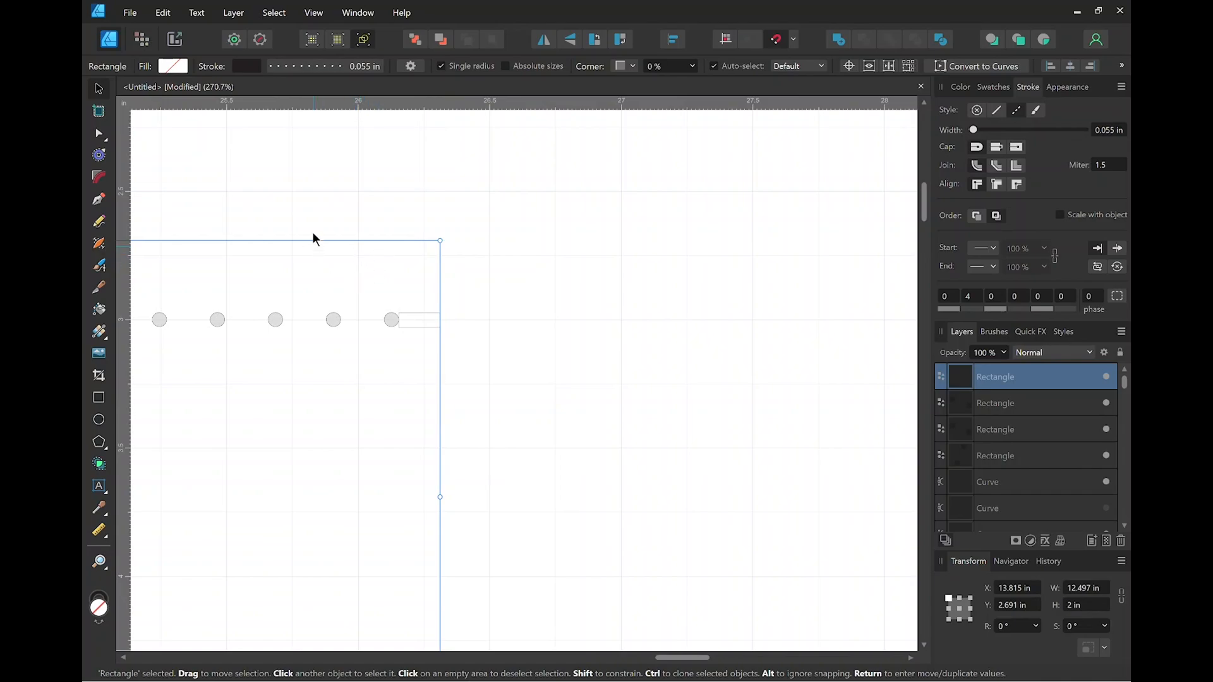
# Duplicate the large rectangle in place.
pyautogui.scroll(-10, 335, 368)
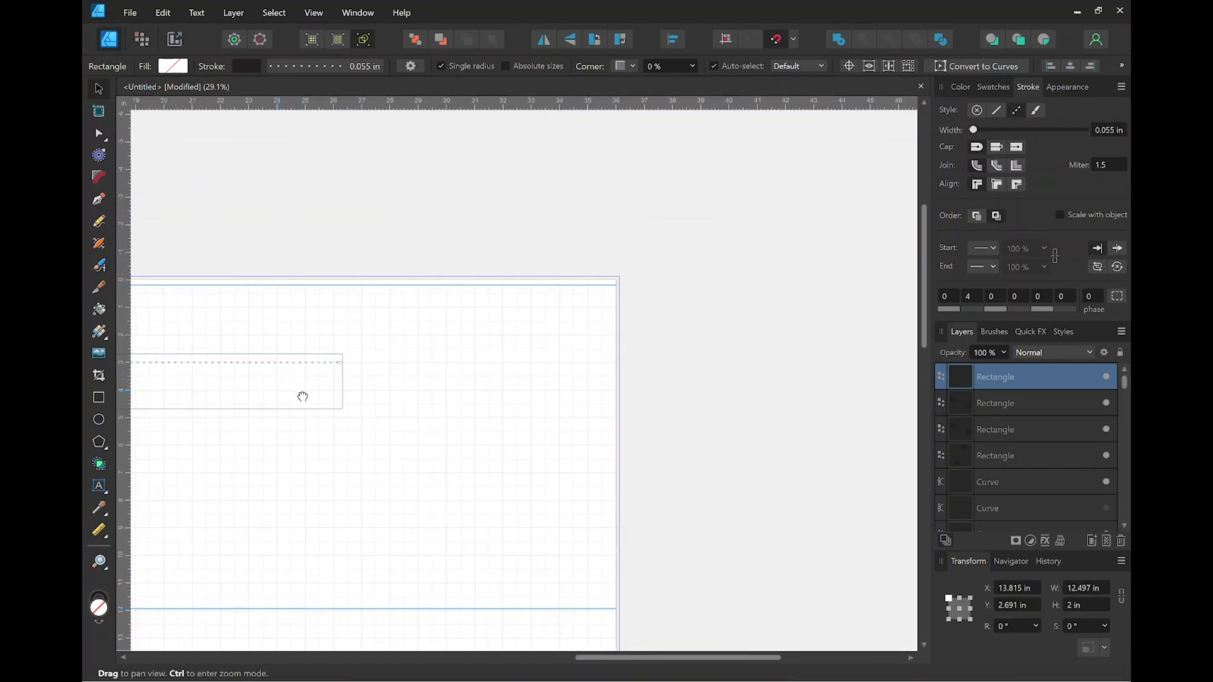
pyautogui.moveTo(301, 396); pyautogui.dragTo(588, 360)
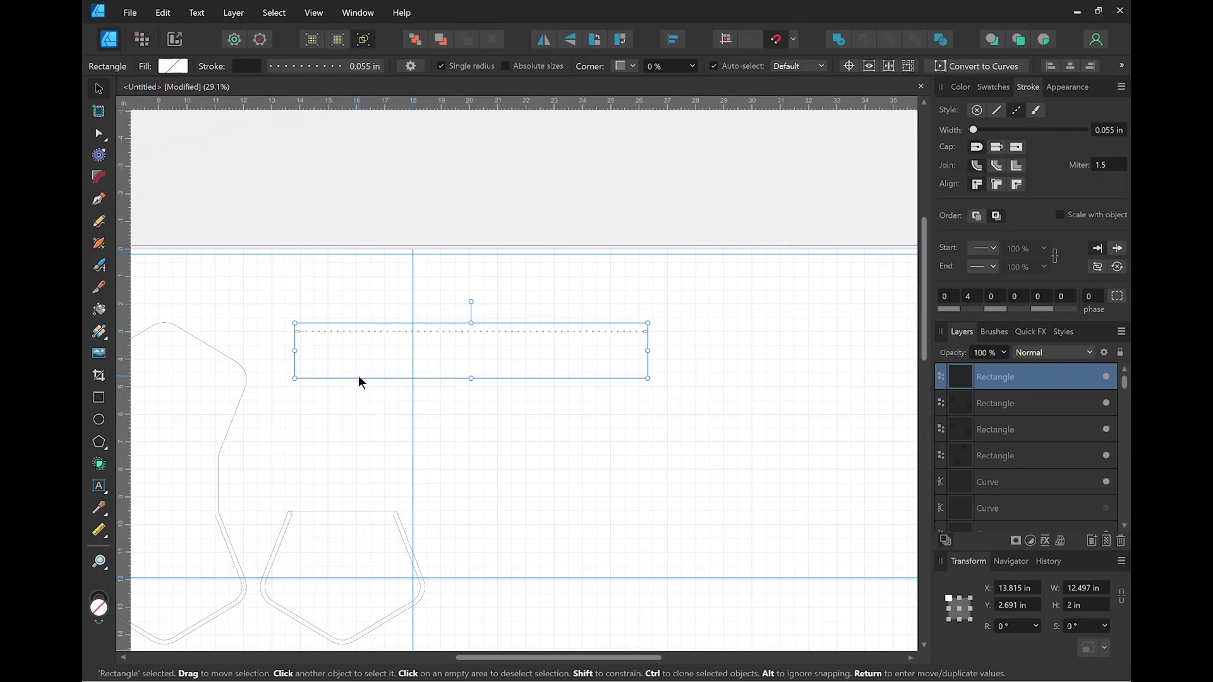
pyautogui.click(338, 279)
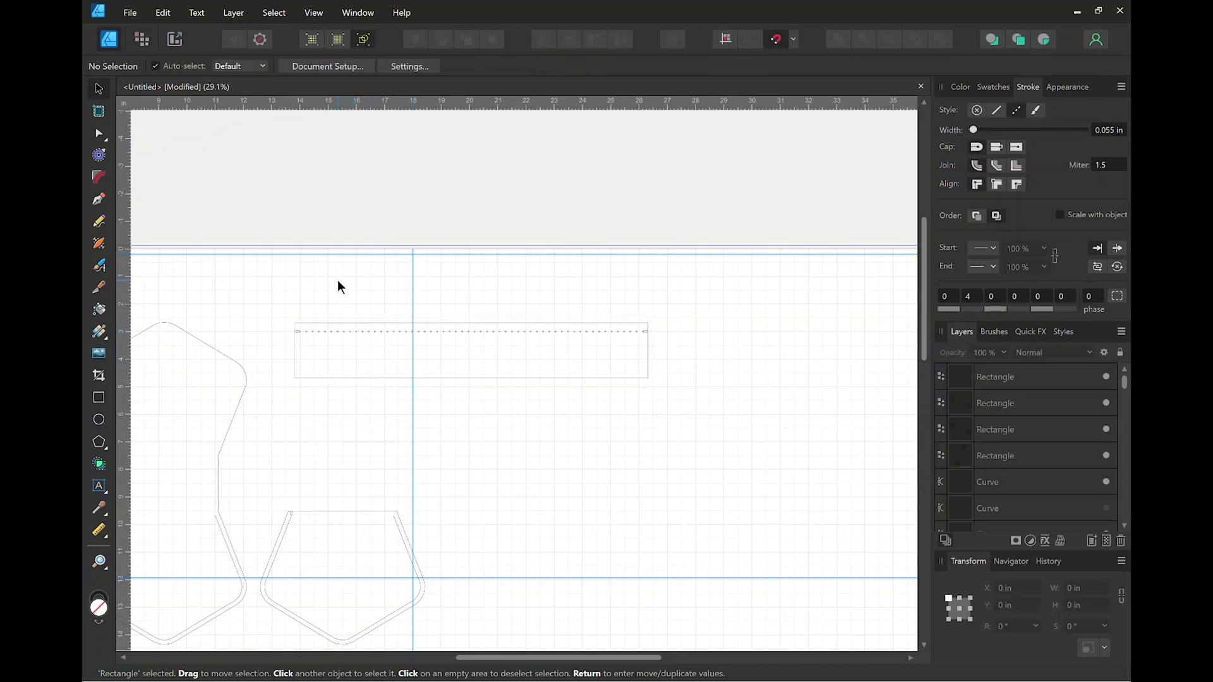
pyautogui.click(358, 379)
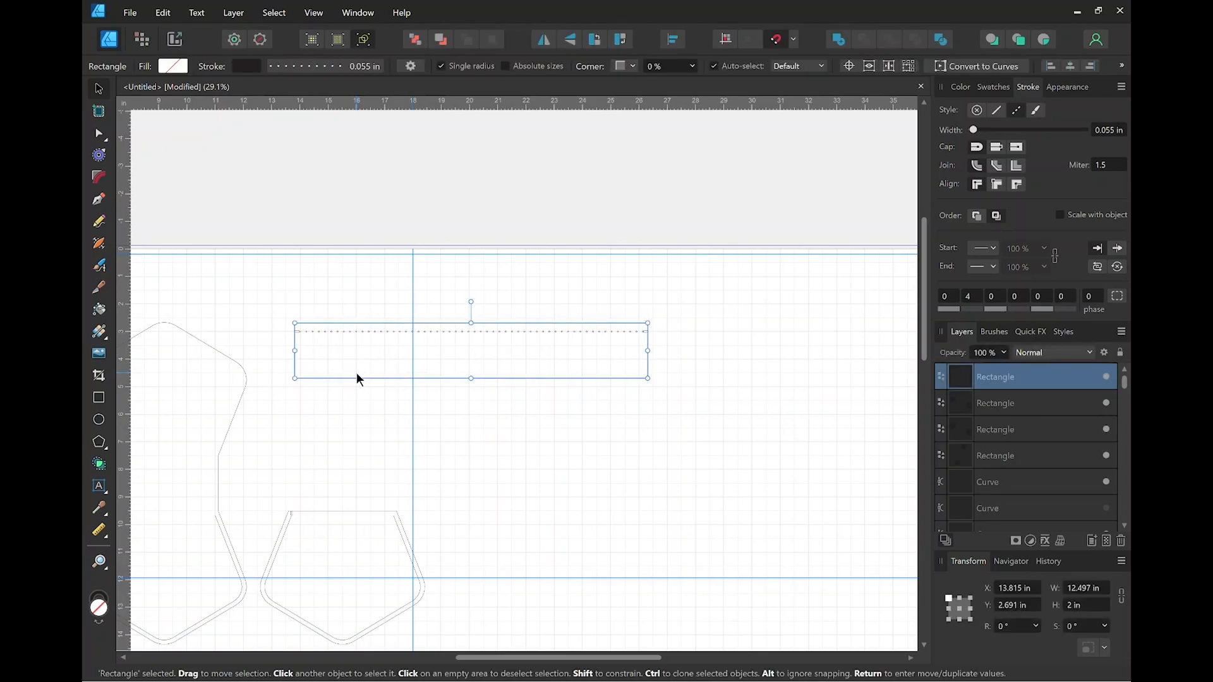
pyautogui.hotkey('ctrl', 'j')
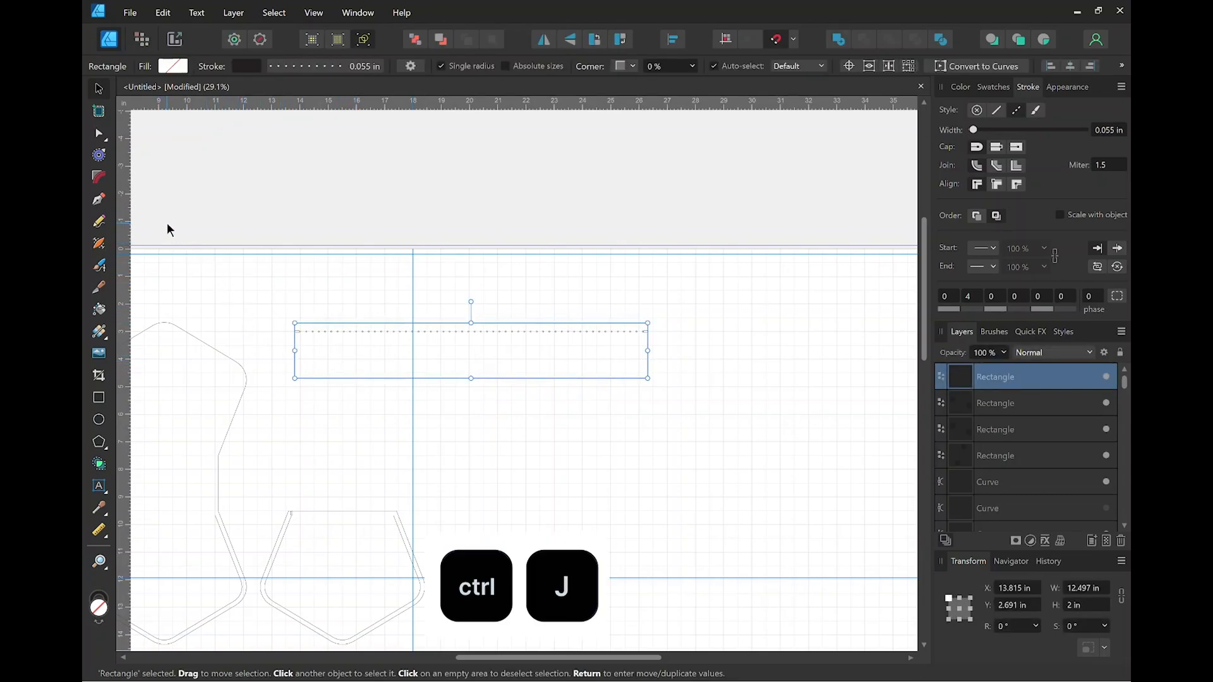
pyautogui.press('ctrl')
pyautogui.hotkey('ctrl', 'j')
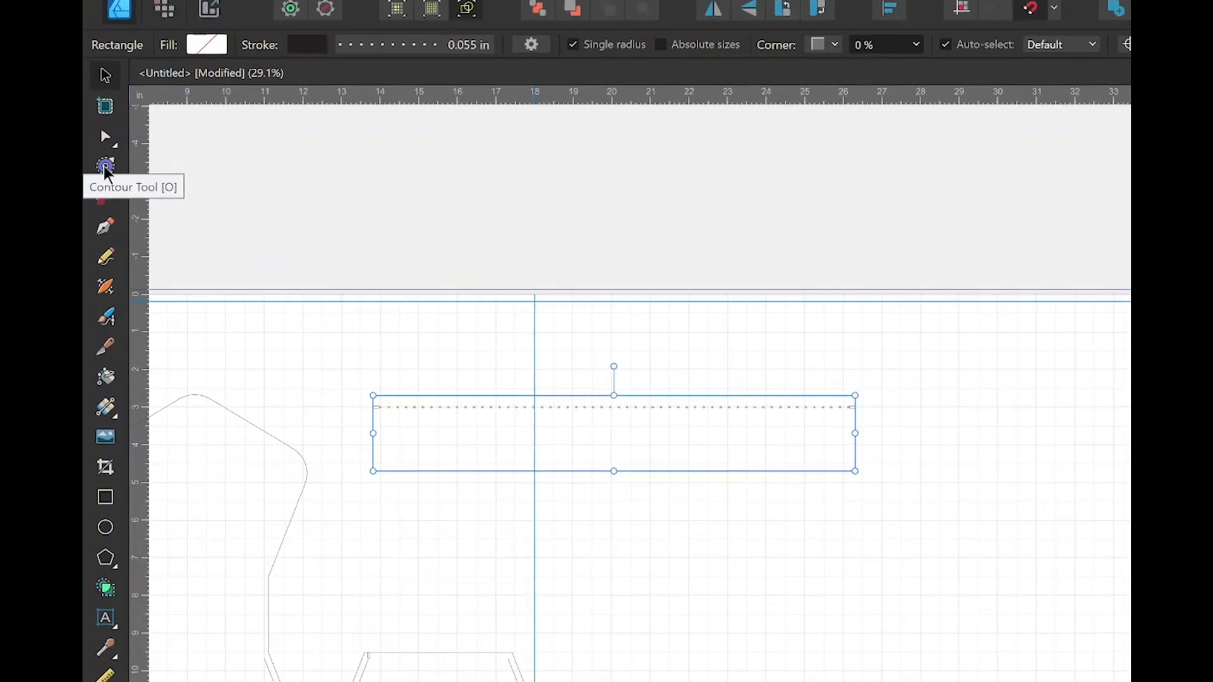
# Apply a contour with a radius of -4 mm to the duplicated rectangle.
pyautogui.click(142, 218)
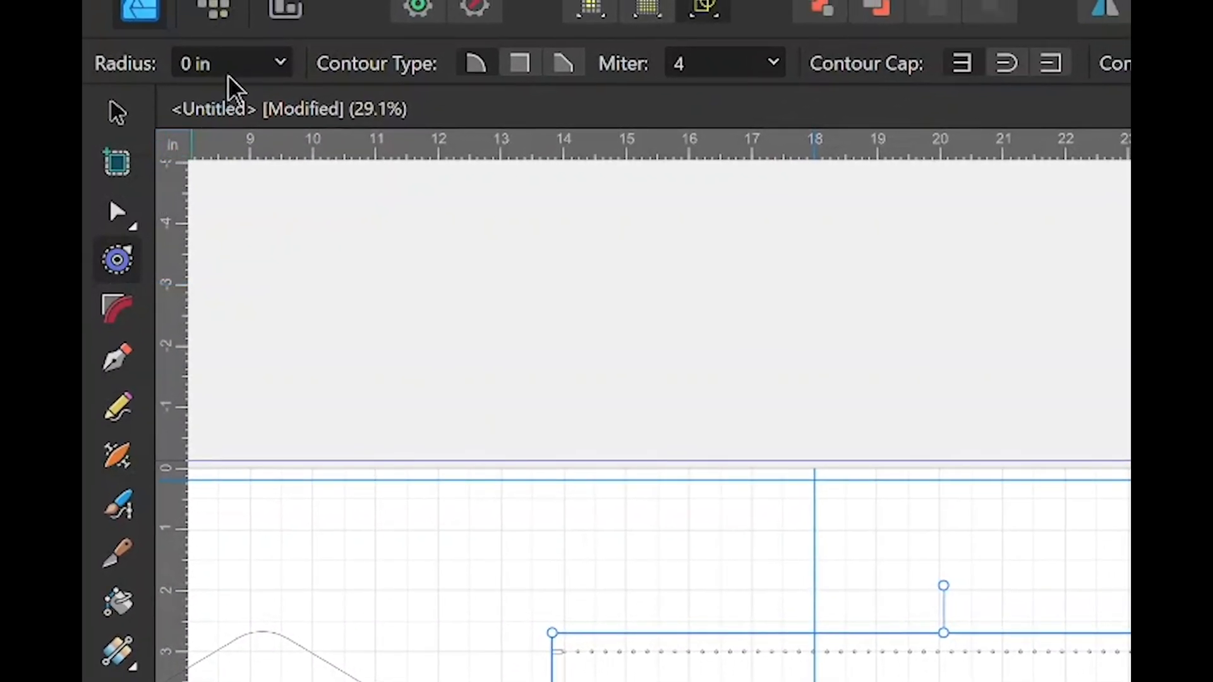
pyautogui.click(239, 60)
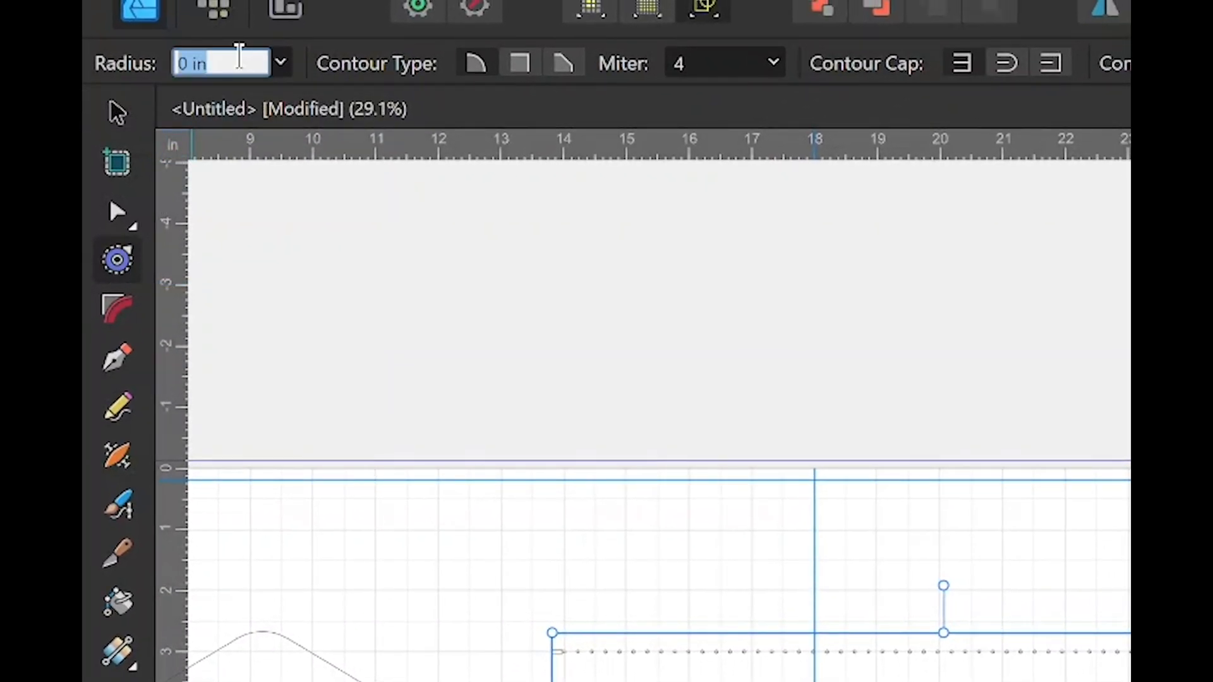
pyautogui.write('-4')
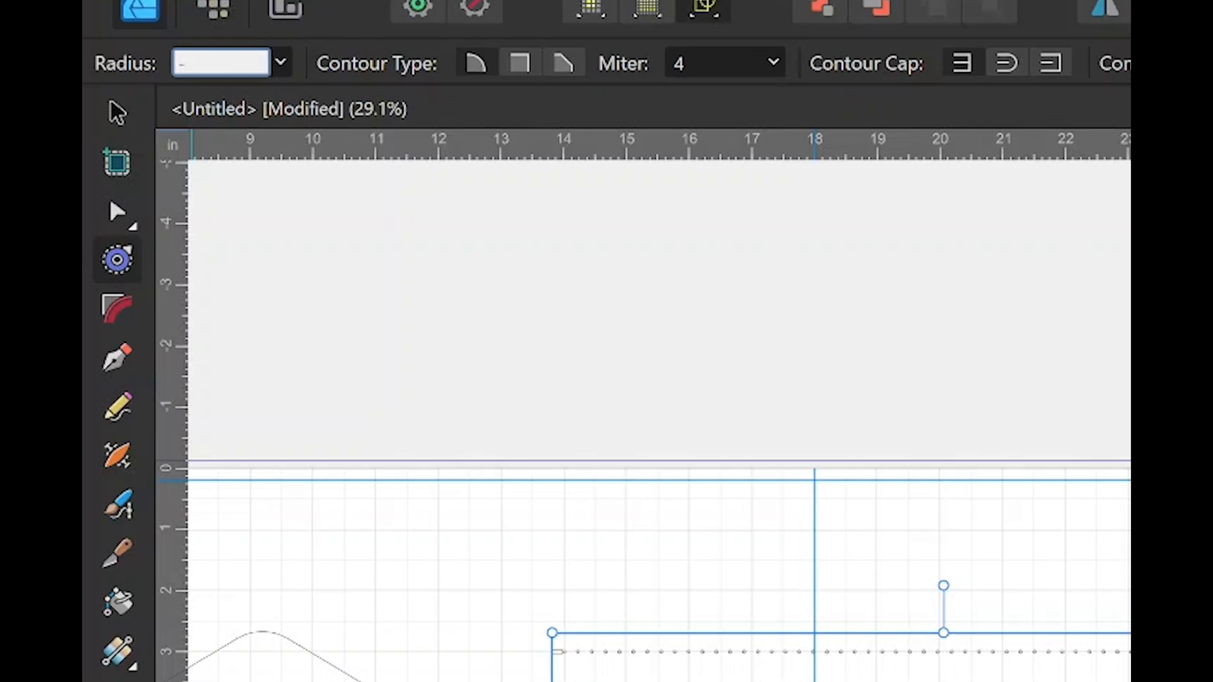
pyautogui.write('mm')
pyautogui.press('Return')
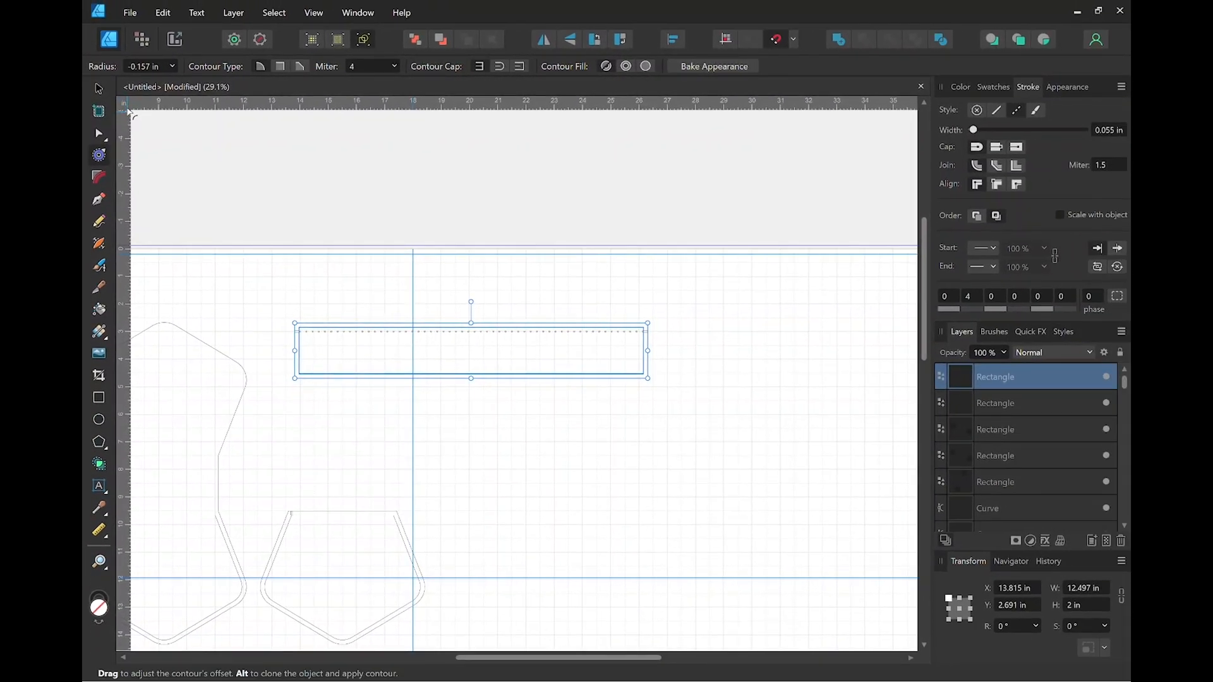
# Select the contoured and outer rectangles together and move them down to Y 2.841 in, bringing the inner top edge near the dots' centres.
pyautogui.scroll(7, 370, 338)
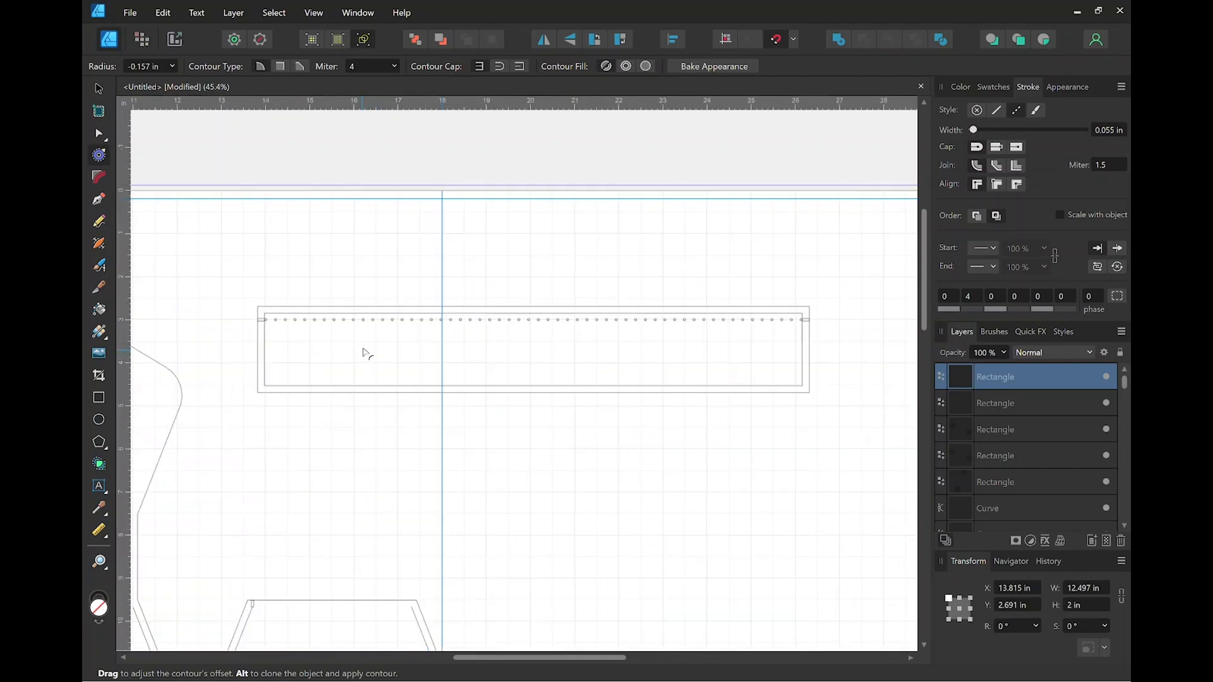
pyautogui.scroll(-2, 302, 311)
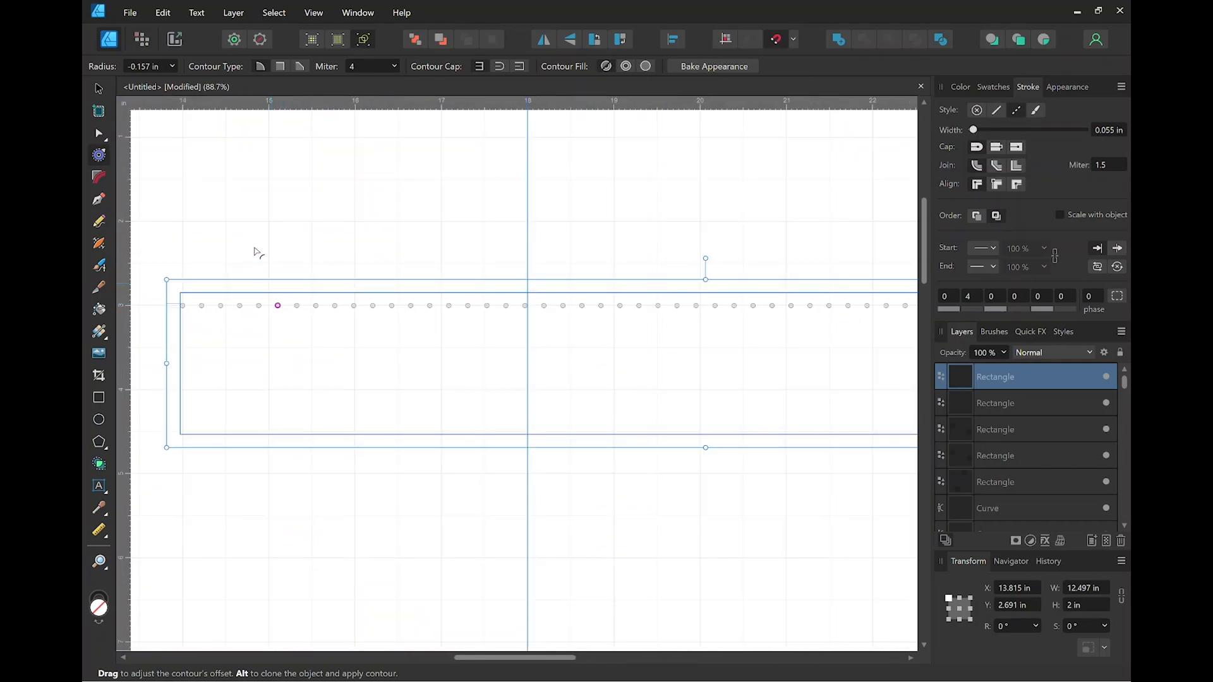
pyautogui.click(100, 90)
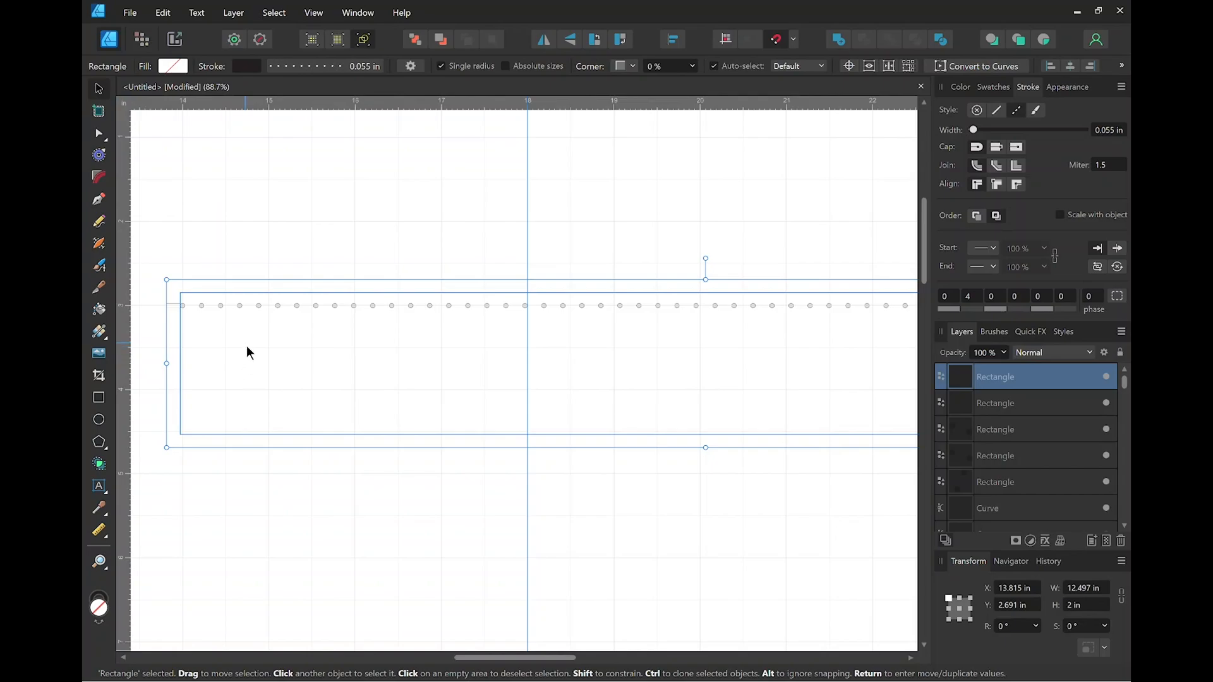
pyautogui.moveTo(157, 245); pyautogui.dragTo(216, 321)
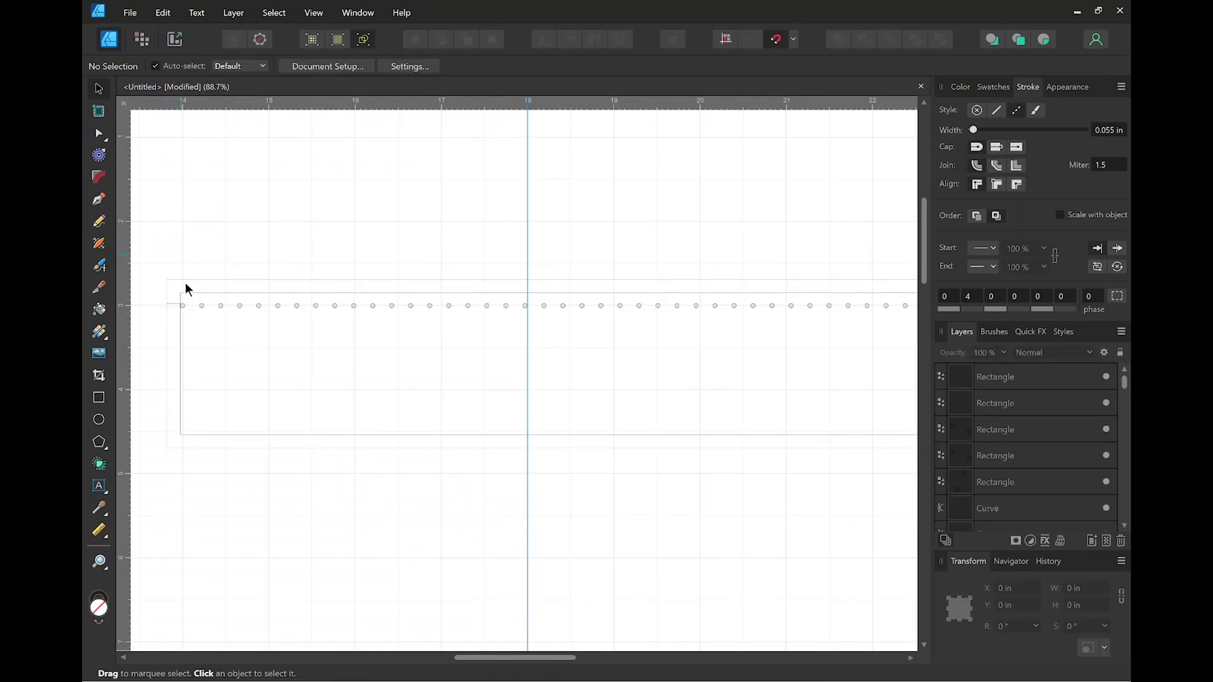
pyautogui.click(182, 413)
pyautogui.click(183, 407)
pyautogui.click(180, 383)
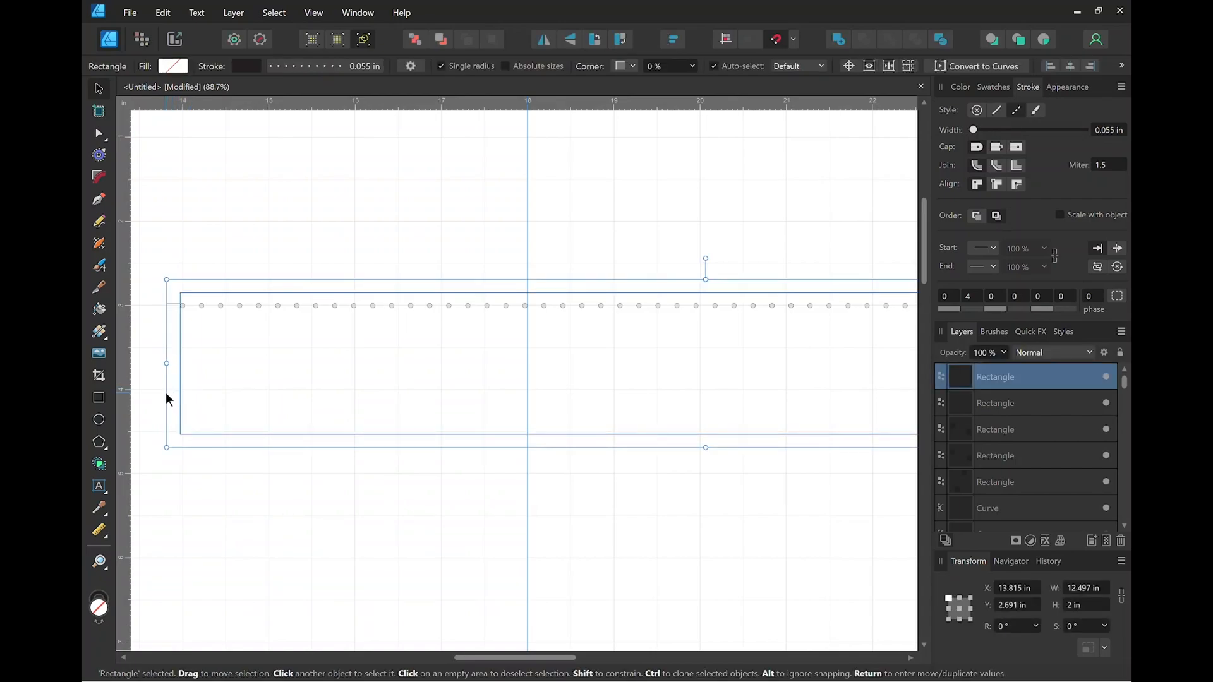
pyautogui.keyDown('shift'); pyautogui.click(166, 392); pyautogui.keyUp('shift')
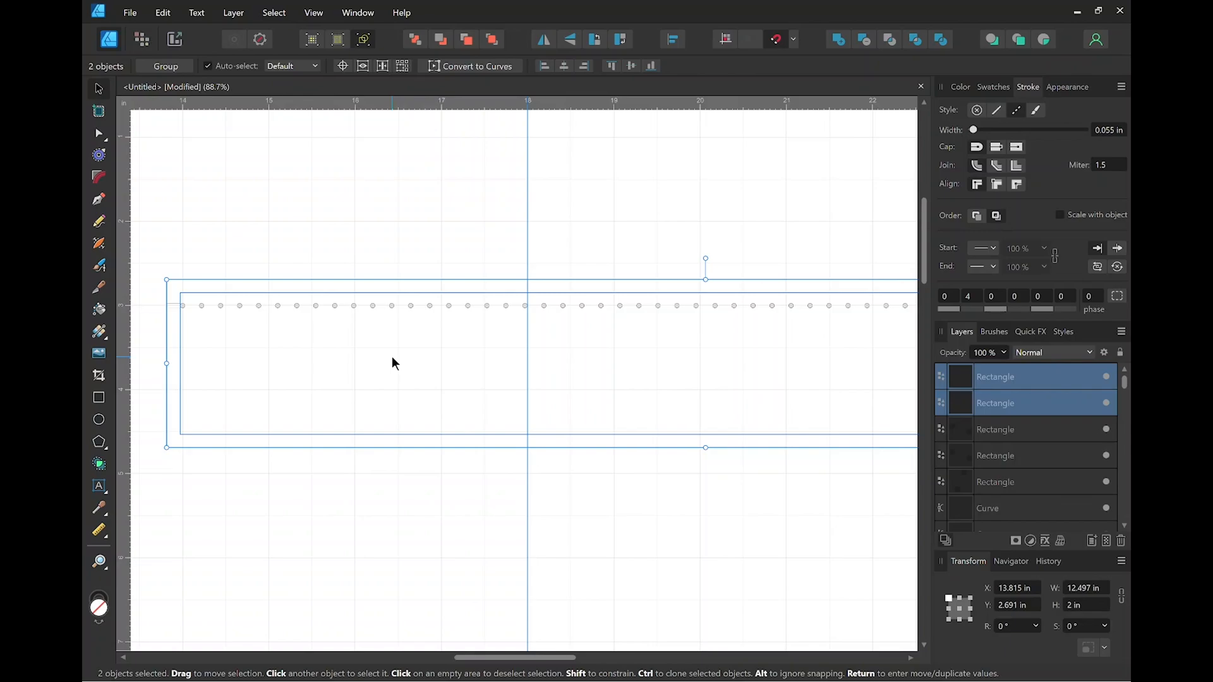
pyautogui.moveTo(393, 357); pyautogui.dragTo(394, 372)
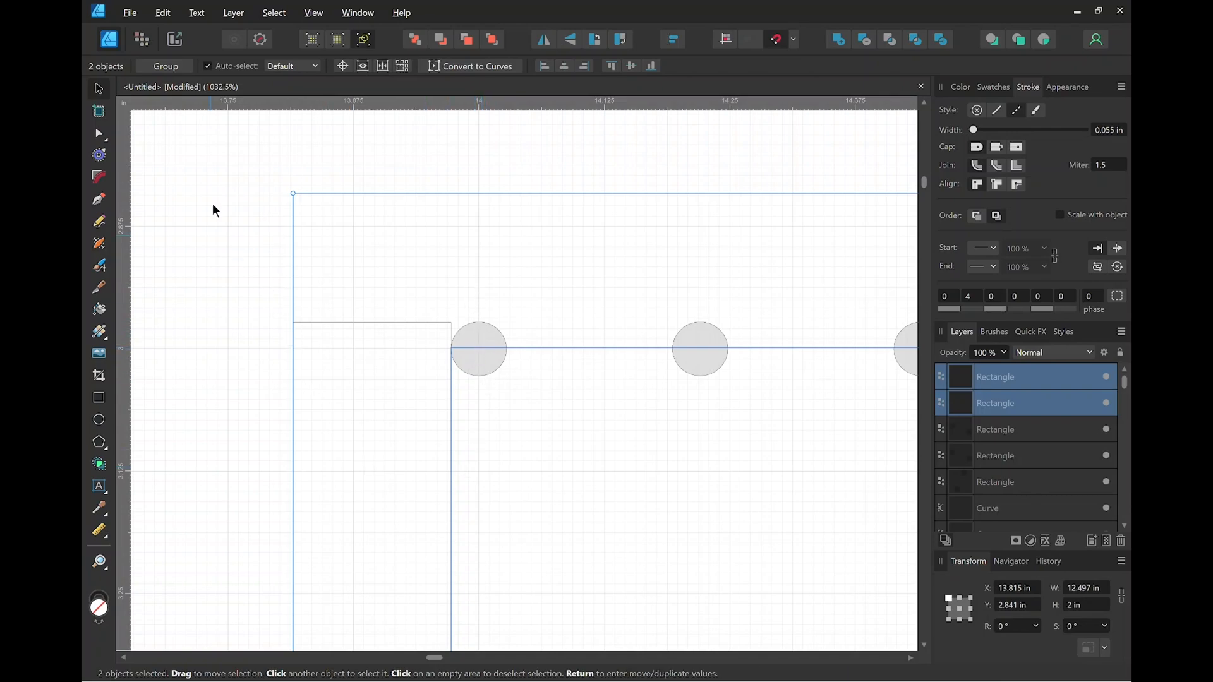
# Place guides through the dots' centres and at the first dot's left edge, and shift both rectangles down to Y 2.873 in.
pyautogui.moveTo(331, 97); pyautogui.dragTo(301, 323)
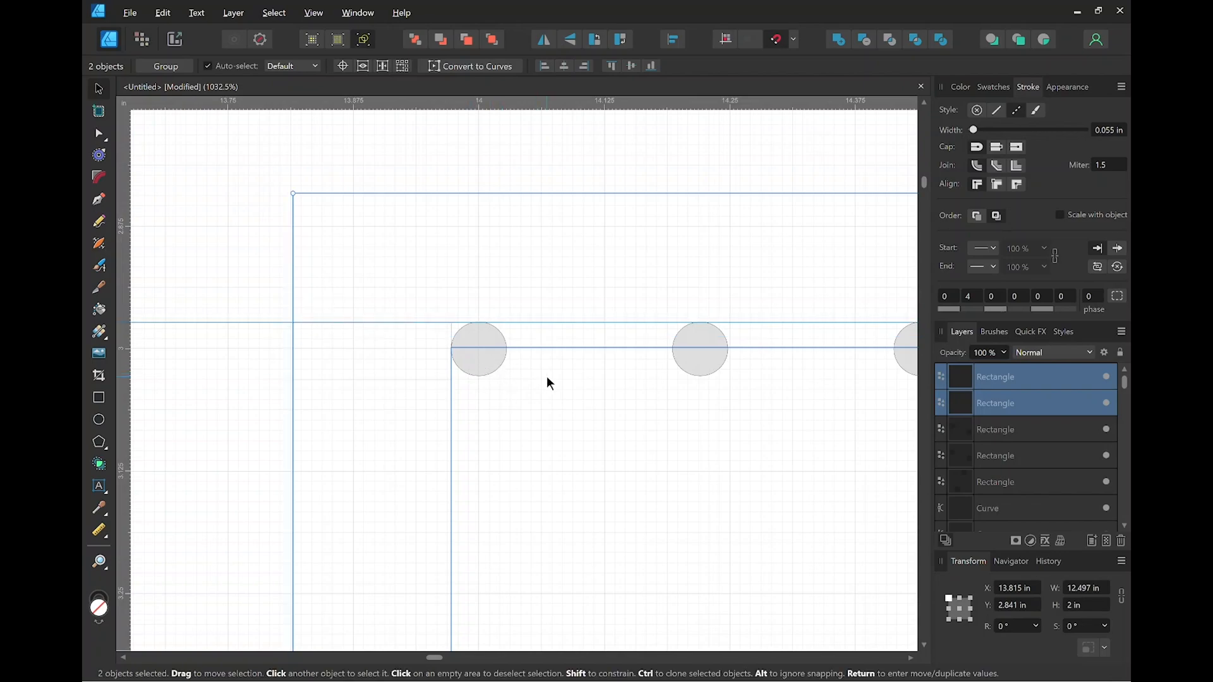
pyautogui.moveTo(547, 377); pyautogui.dragTo(541, 407)
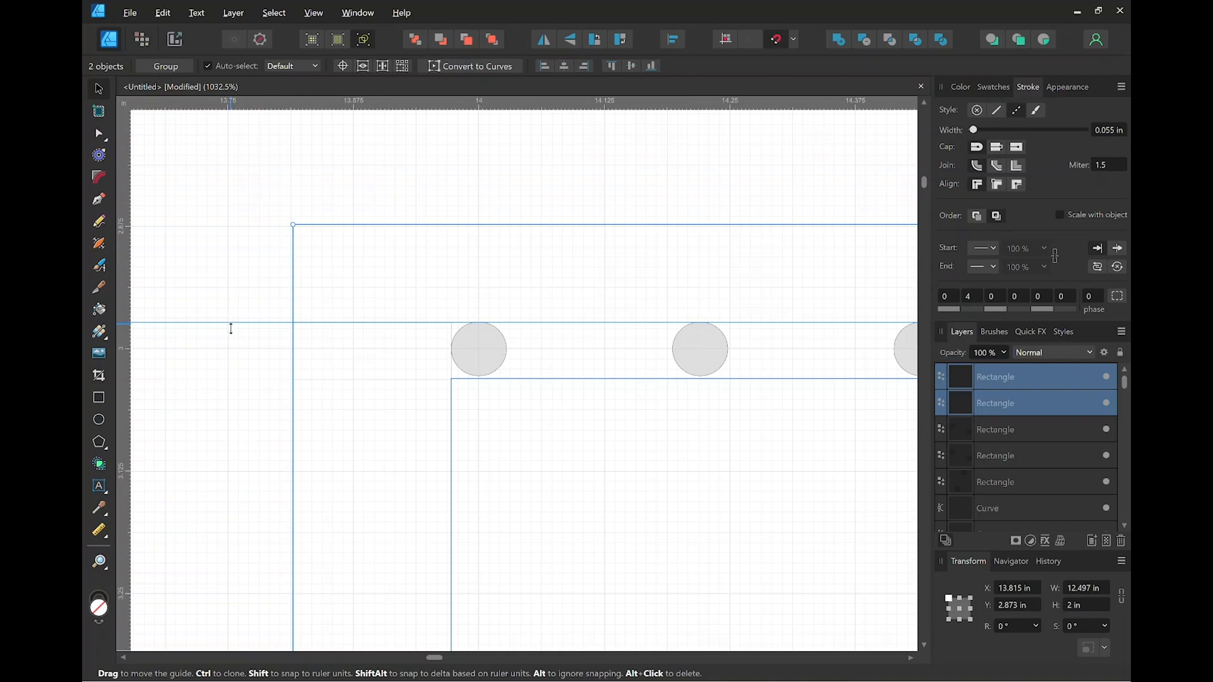
pyautogui.moveTo(230, 328); pyautogui.dragTo(230, 346)
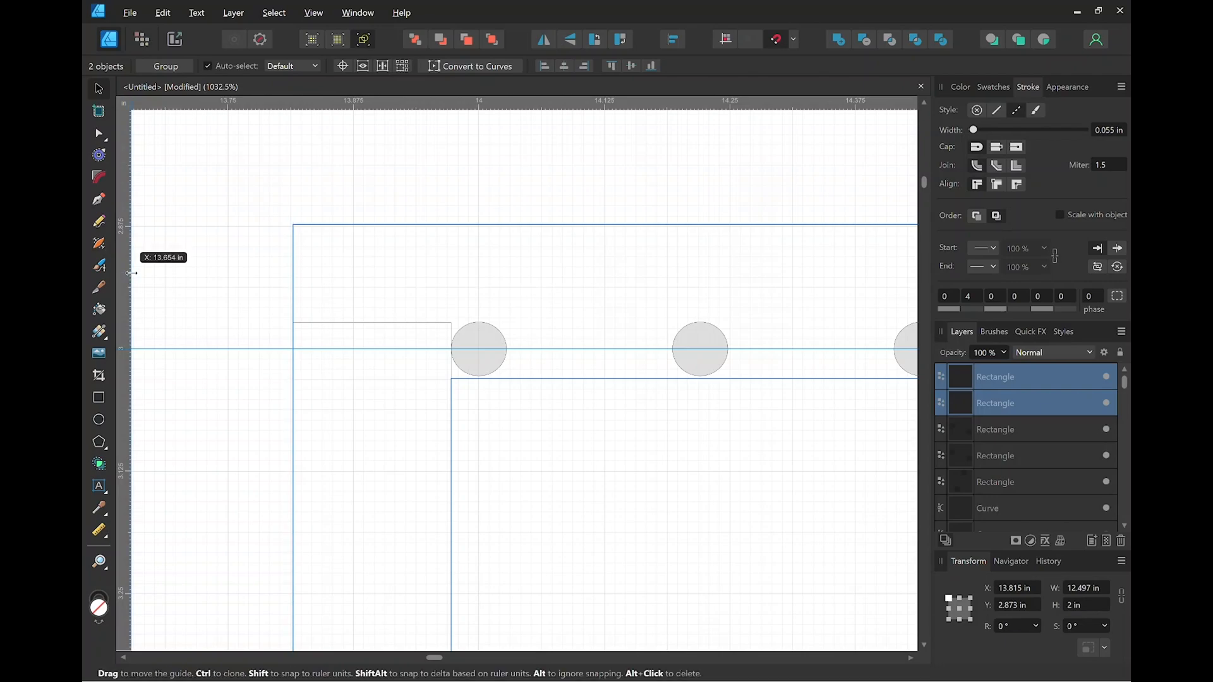
pyautogui.moveTo(124, 286); pyautogui.dragTo(449, 360)
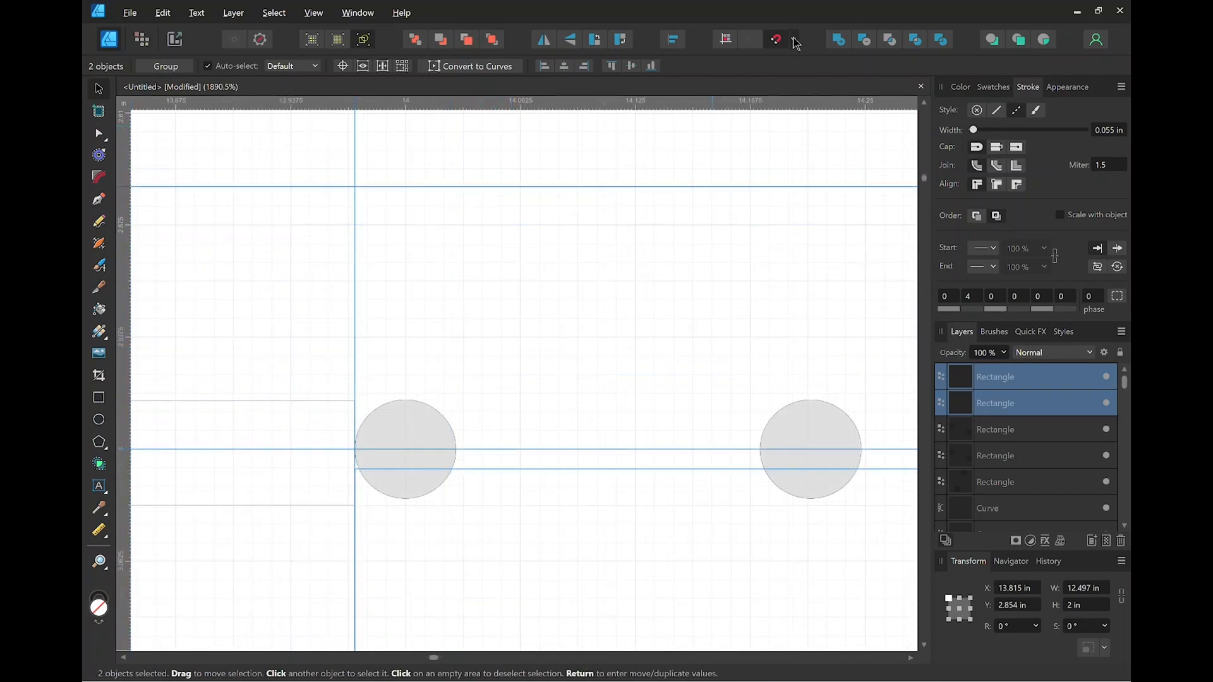
# Turn off snapping to object bounding boxes.
pyautogui.click(796, 42)
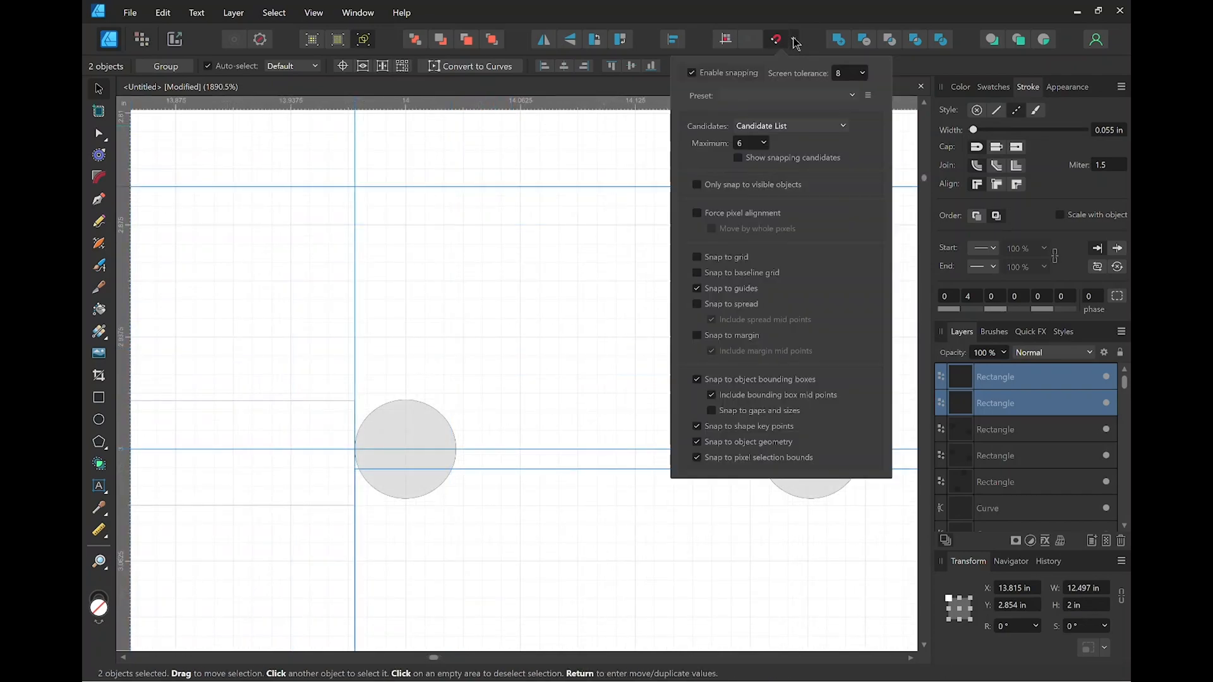
pyautogui.click(697, 381)
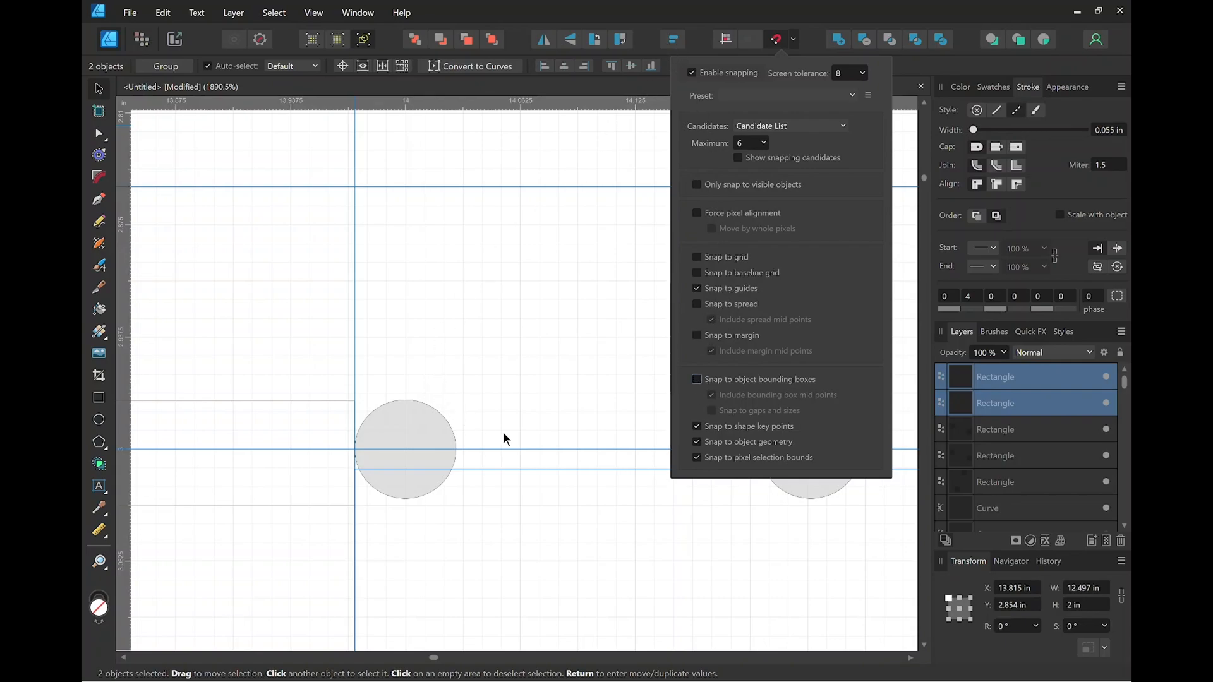
# Move both rectangles up to Y 2.843 in so the inner rectangle's upper edge lies on the guide through the dots' centres.
pyautogui.click(515, 492)
pyautogui.moveTo(516, 491); pyautogui.dragTo(514, 473)
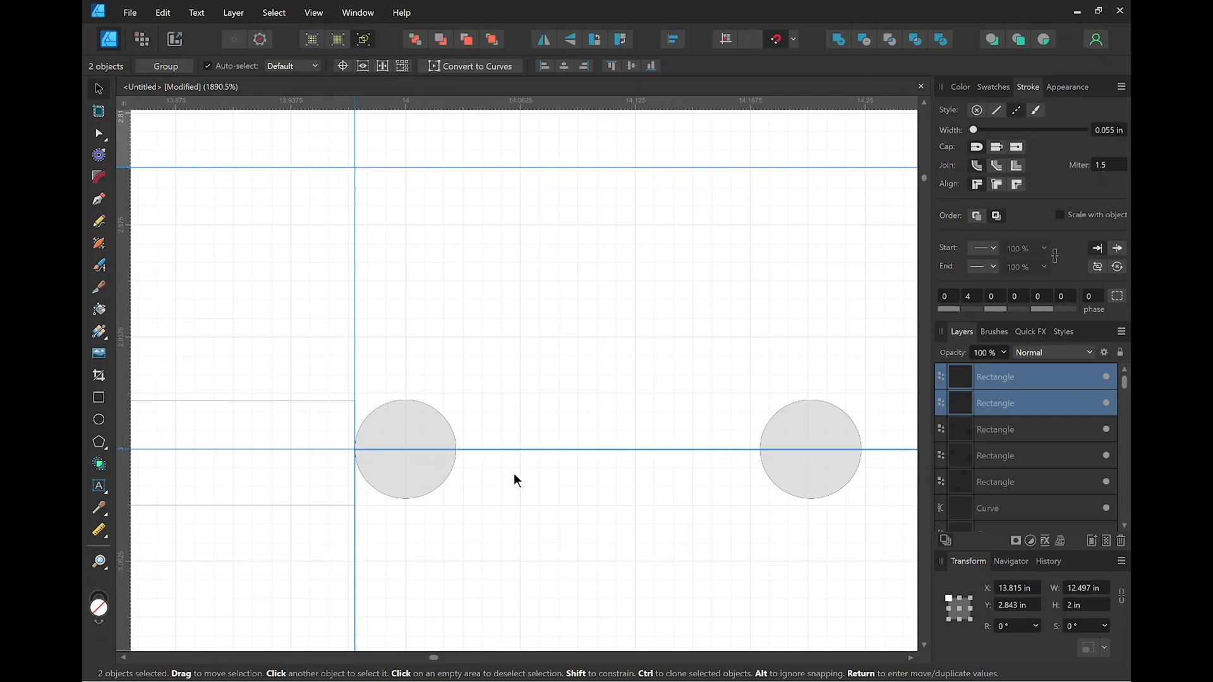
pyautogui.scroll(6, 359, 457)
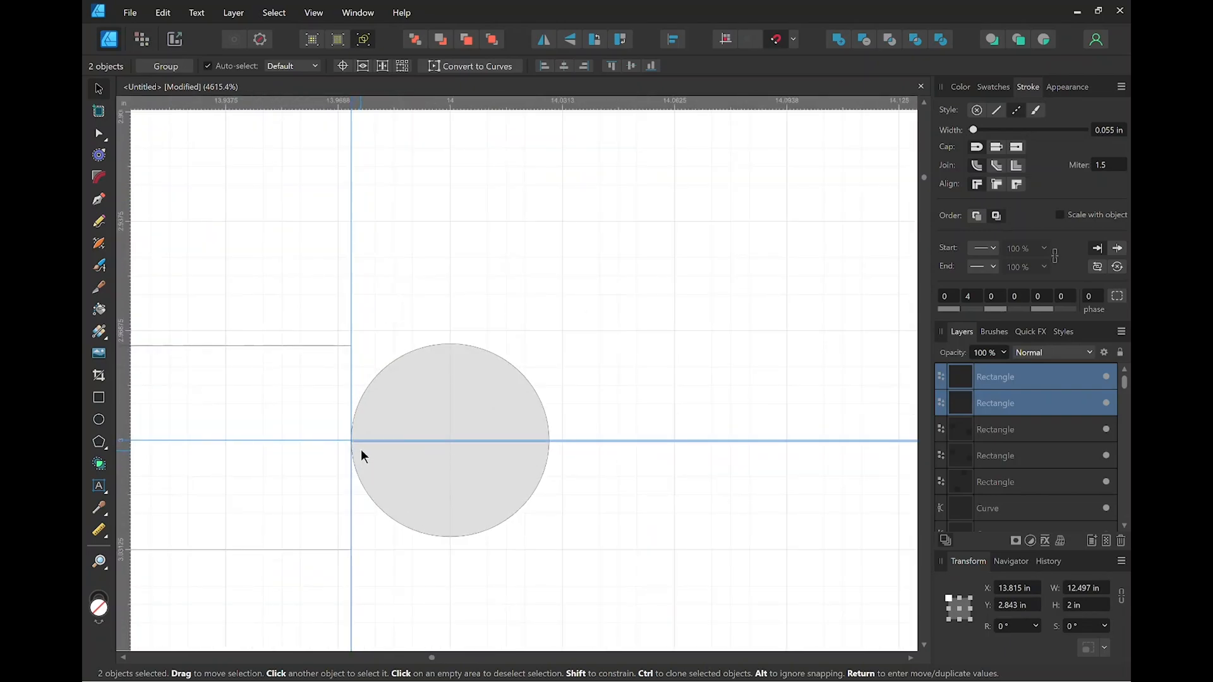
pyautogui.scroll(4, 362, 449)
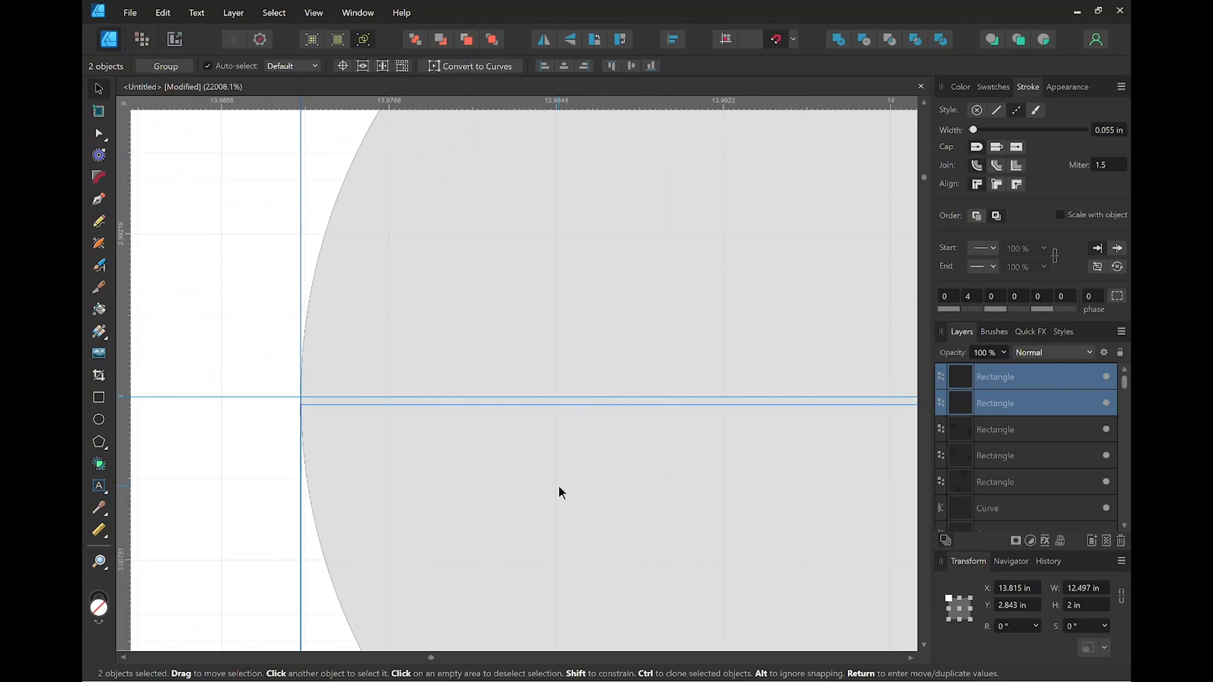
pyautogui.moveTo(560, 492)
pyautogui.mouseDown()
pyautogui.moveTo(571, 475)
pyautogui.moveTo(559, 478)
pyautogui.mouseUp()
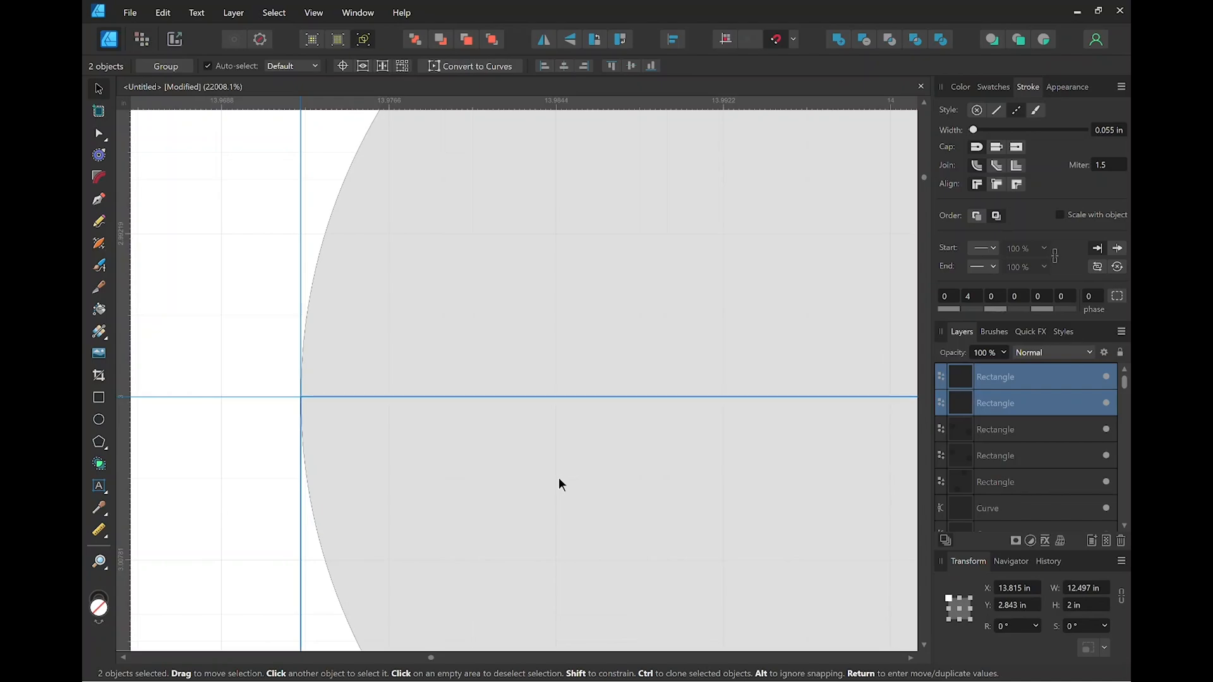
# Inspect closely how the inner rectangle's upper corner lines up with the two guides at the first dot.
pyautogui.scroll(6, 292, 404)
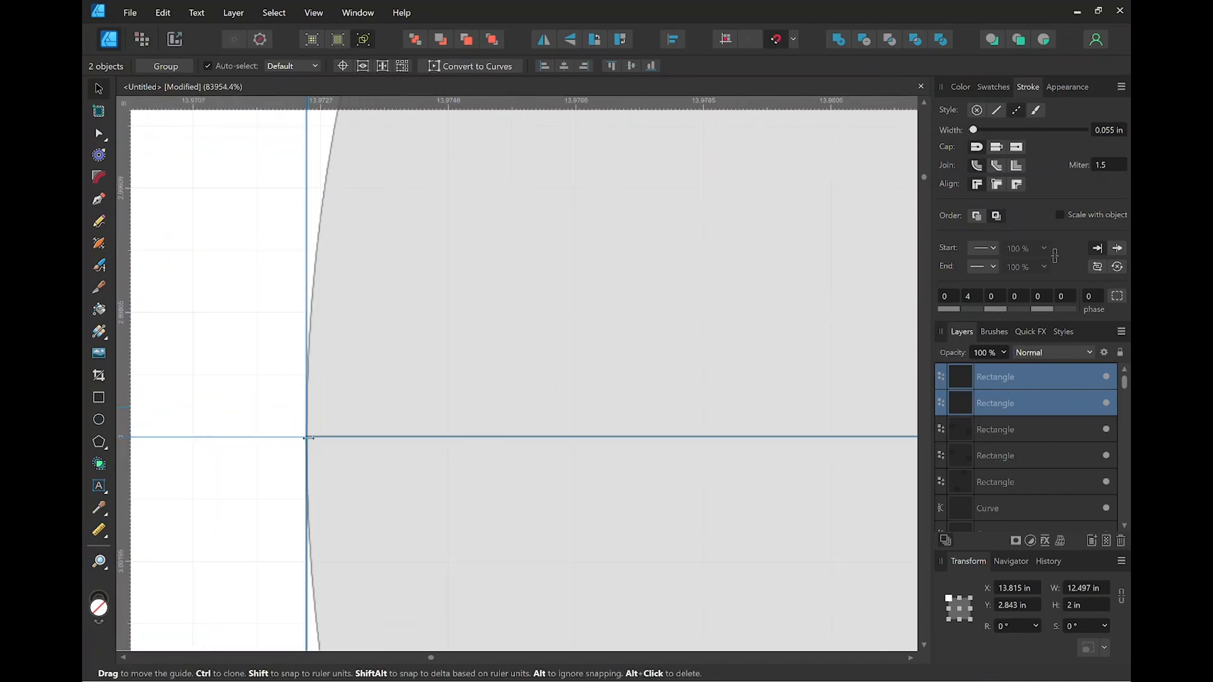
pyautogui.scroll(2, 336, 493)
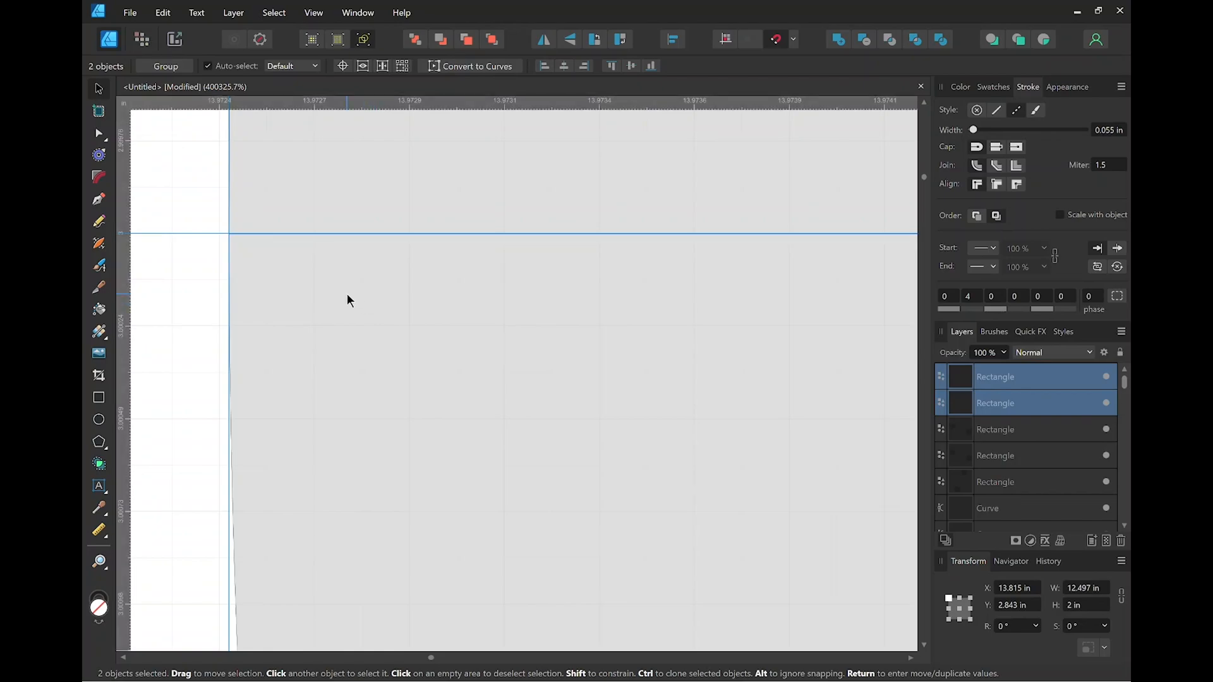
pyautogui.scroll(-5, 348, 300)
pyautogui.scroll(-3, 351, 304)
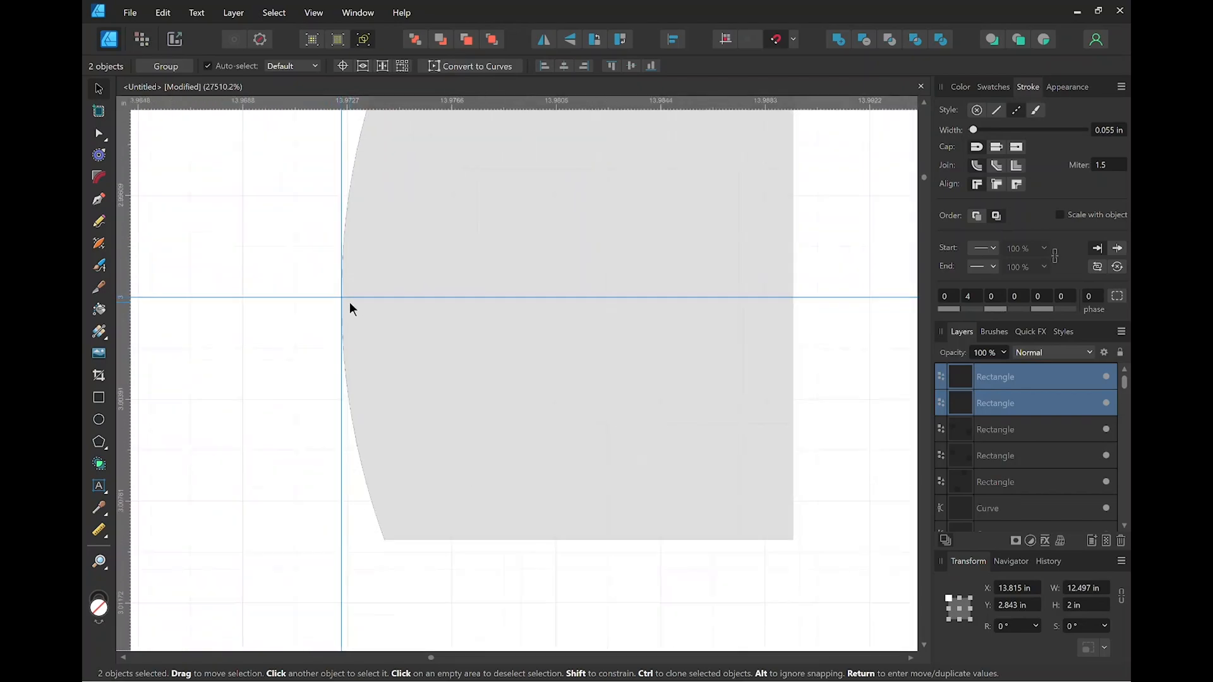
pyautogui.scroll(1, 351, 308)
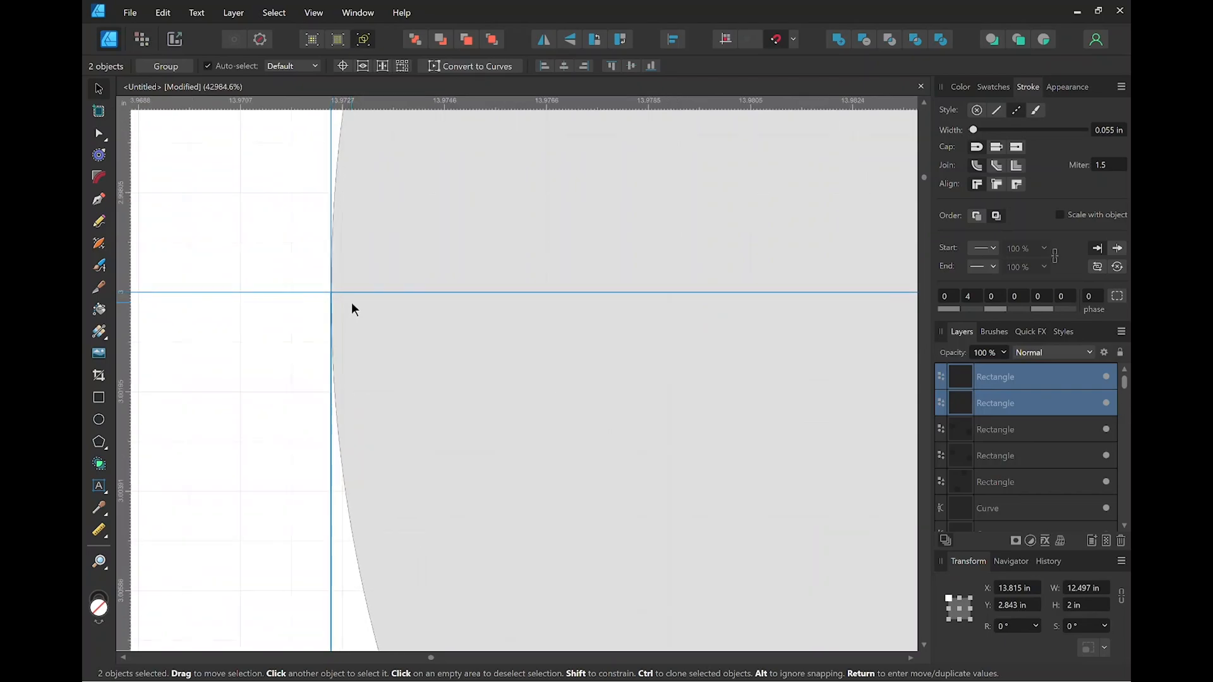
pyautogui.scroll(5, 404, 309)
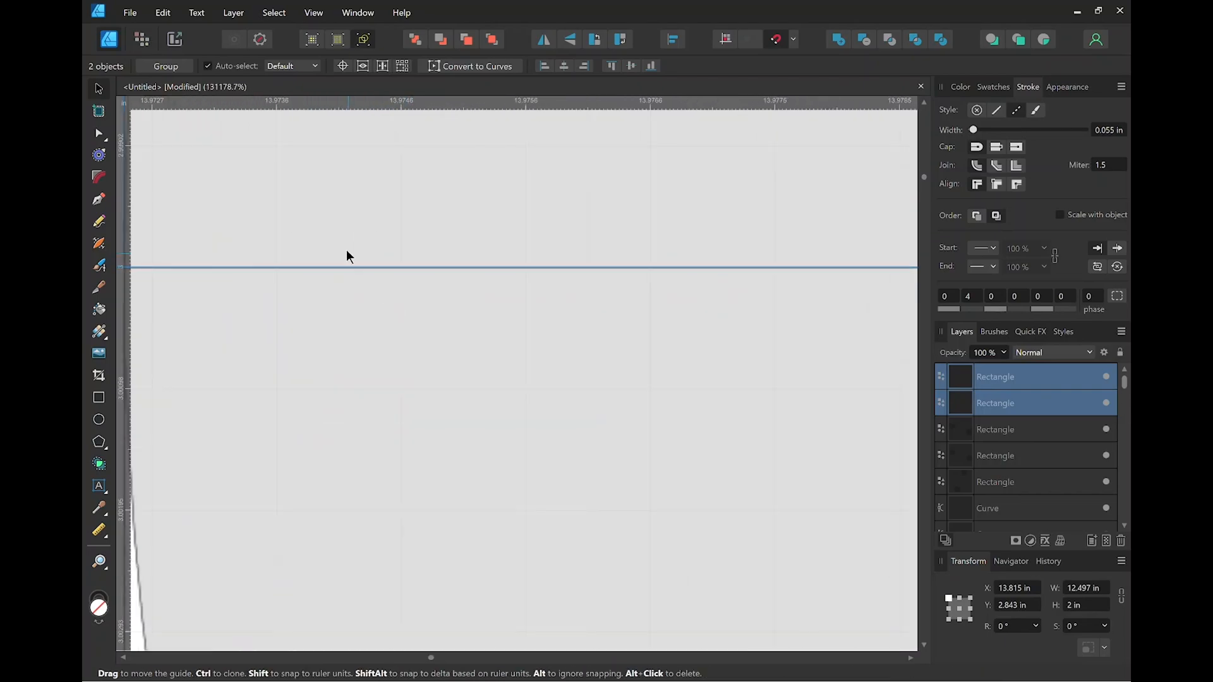
pyautogui.moveTo(407, 341); pyautogui.dragTo(693, 376)
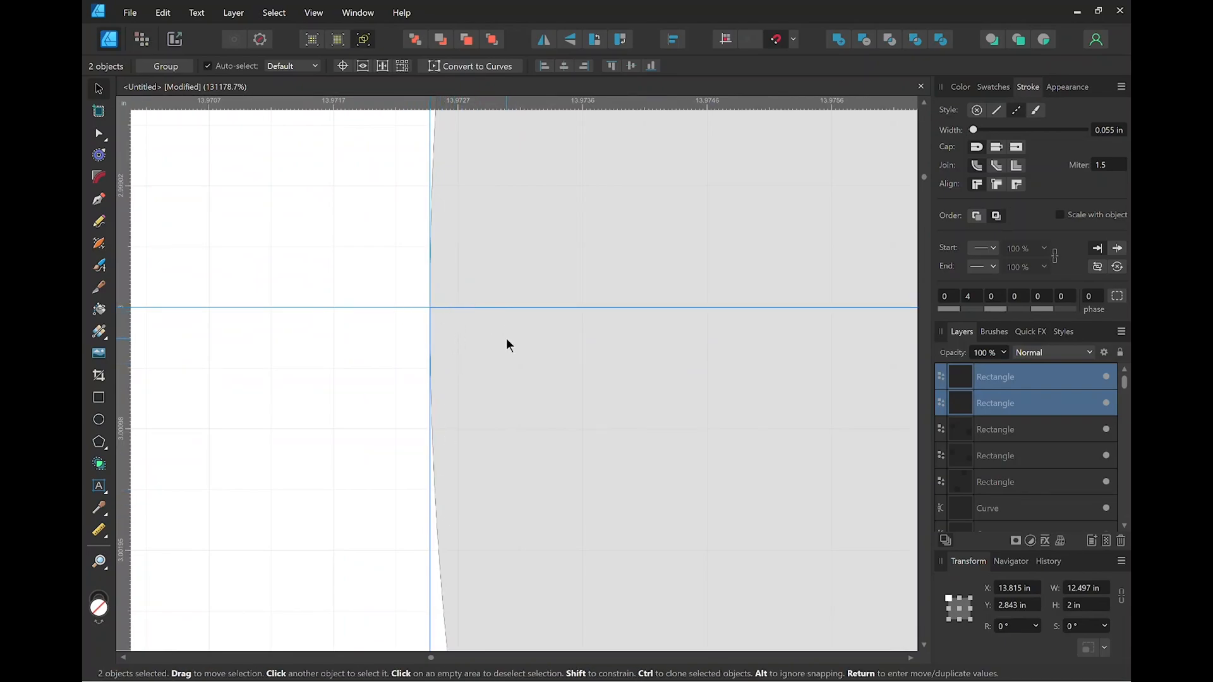
pyautogui.scroll(-4, 506, 343)
pyautogui.scroll(-8, 505, 343)
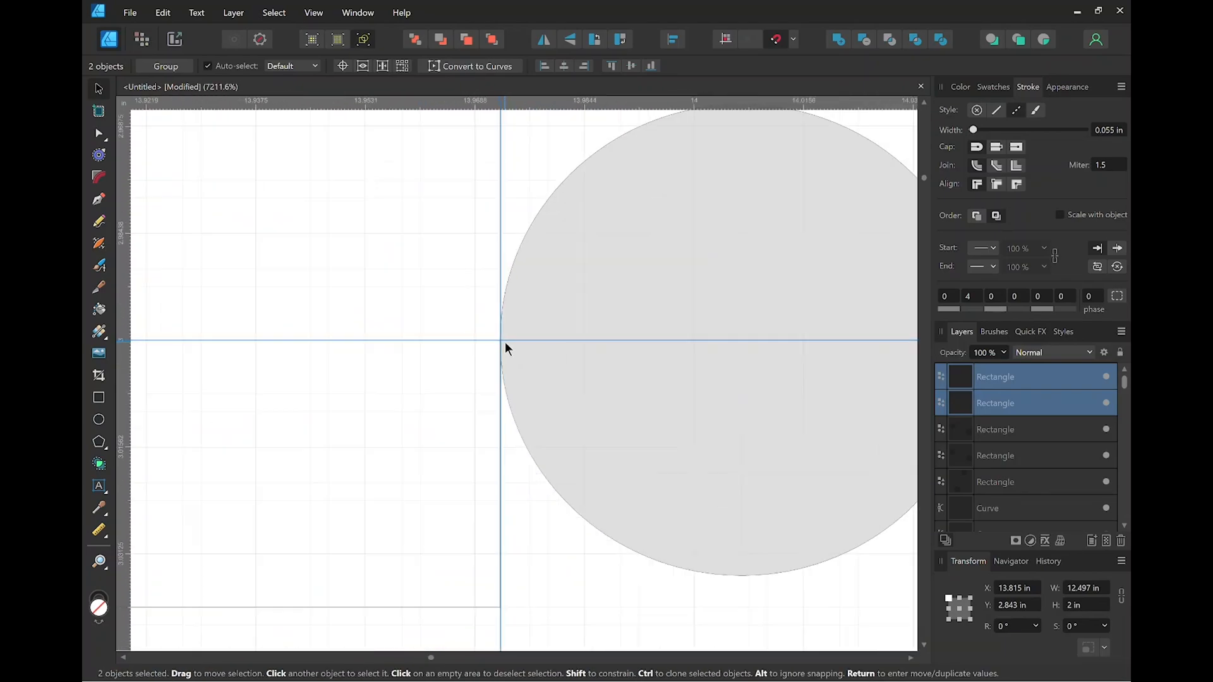
pyautogui.scroll(-4, 506, 343)
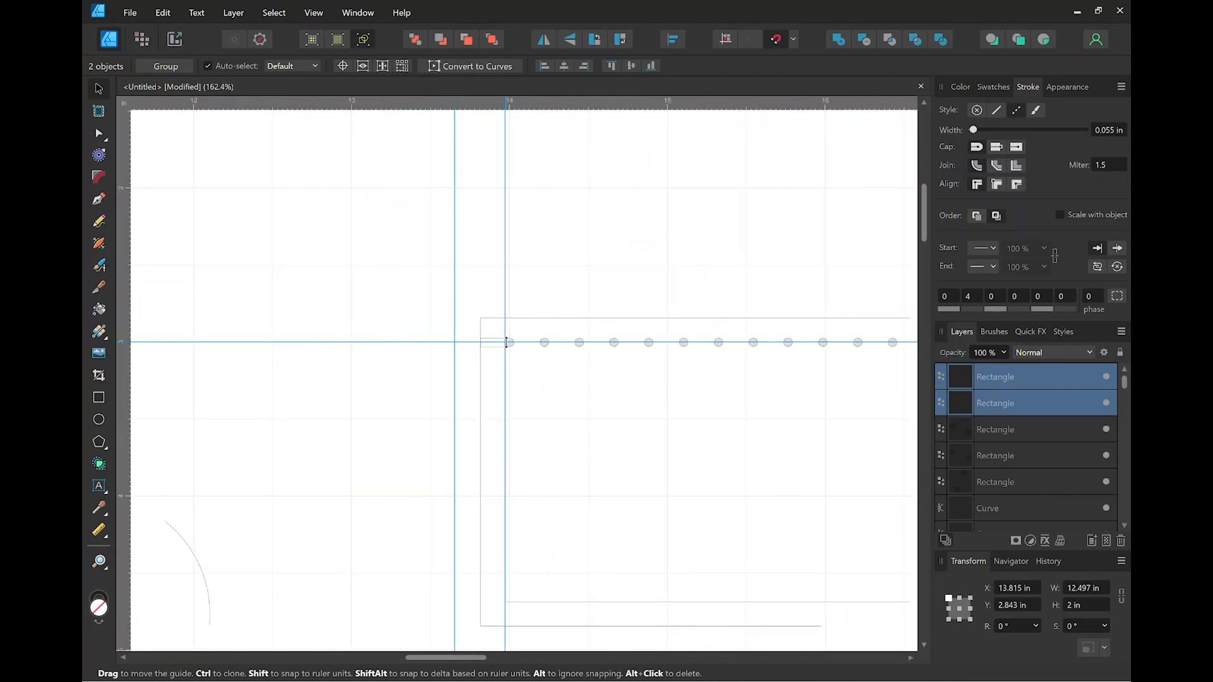
pyautogui.scroll(-2, 672, 383)
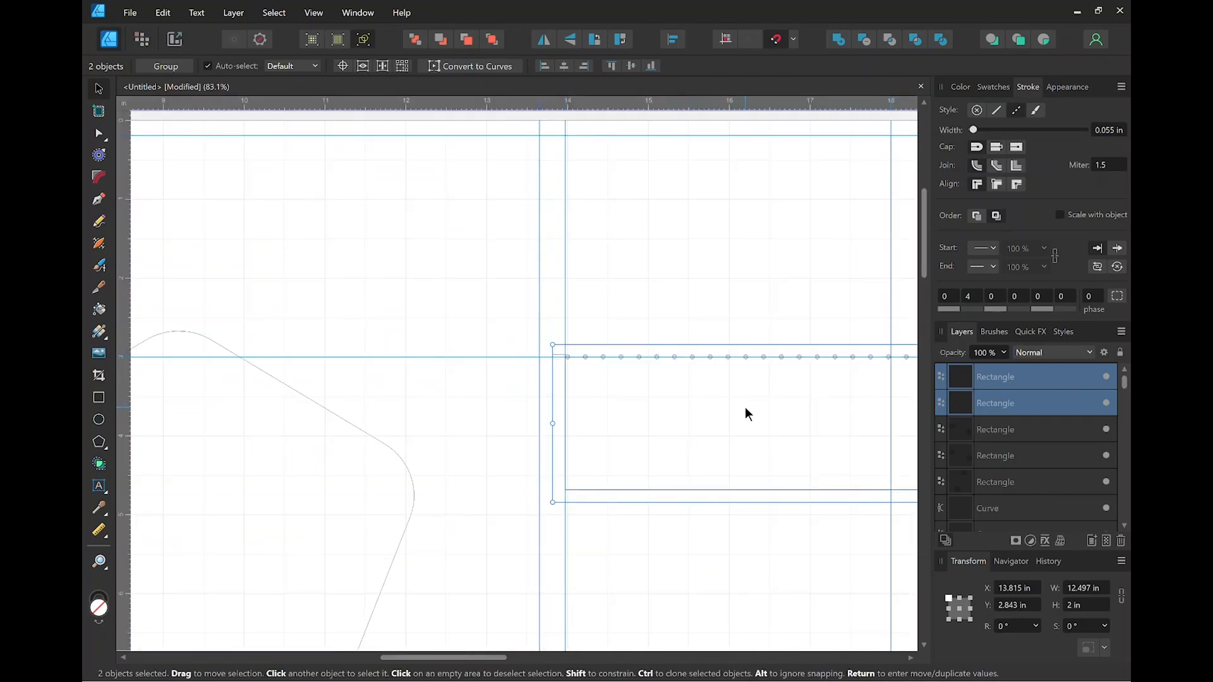
# Inspect the far end of the row, comparing the last dot and its spacer with both rectangles' edges.
pyautogui.press('space')
pyautogui.moveTo(760, 404); pyautogui.dragTo(368, 384)
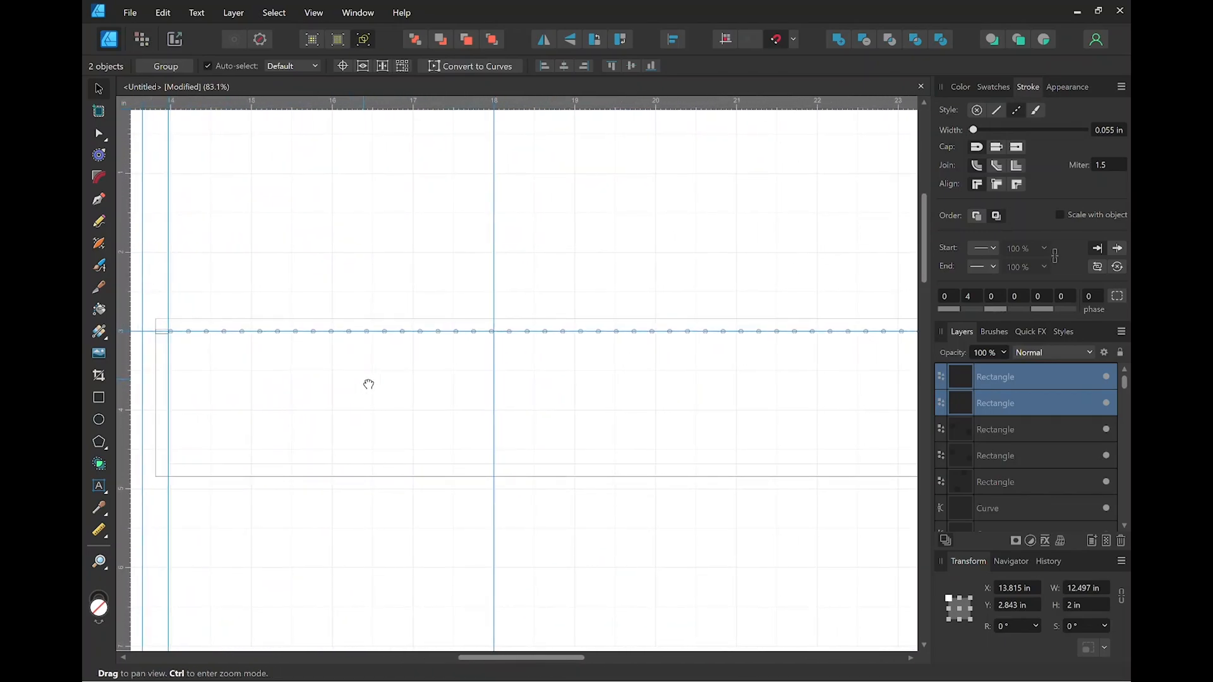
pyautogui.moveTo(708, 364); pyautogui.dragTo(483, 358)
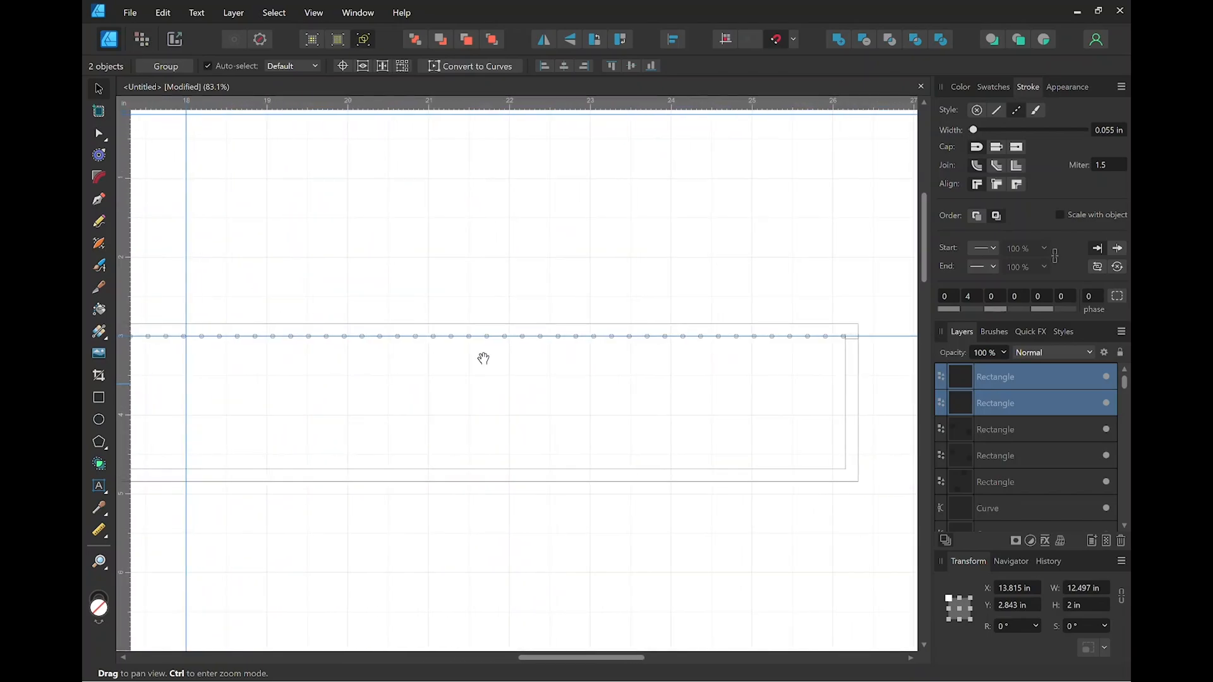
pyautogui.moveTo(733, 368); pyautogui.dragTo(484, 398)
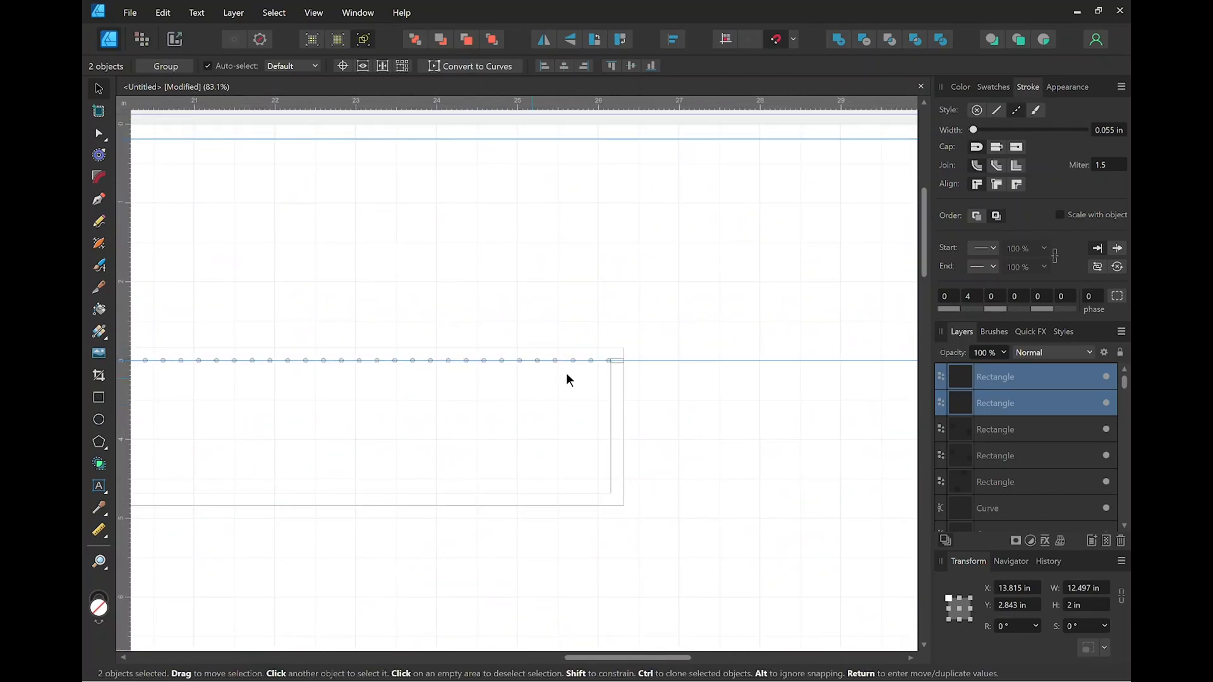
pyautogui.scroll(10, 608, 364)
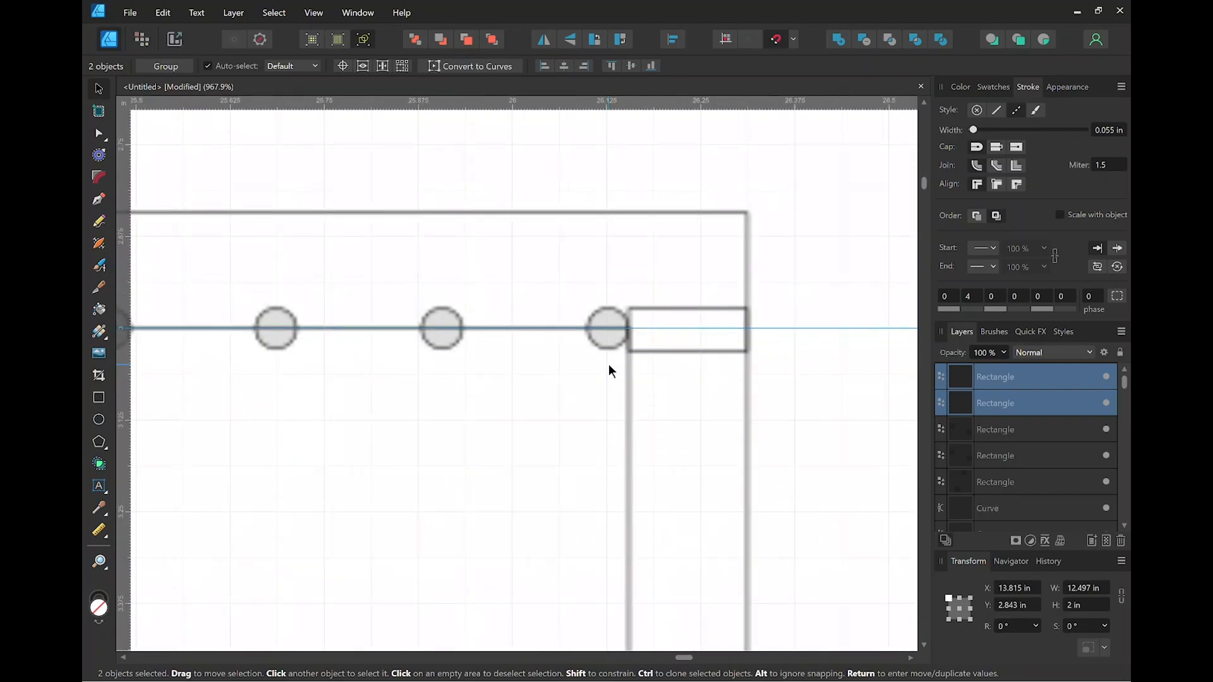
pyautogui.scroll(5, 647, 286)
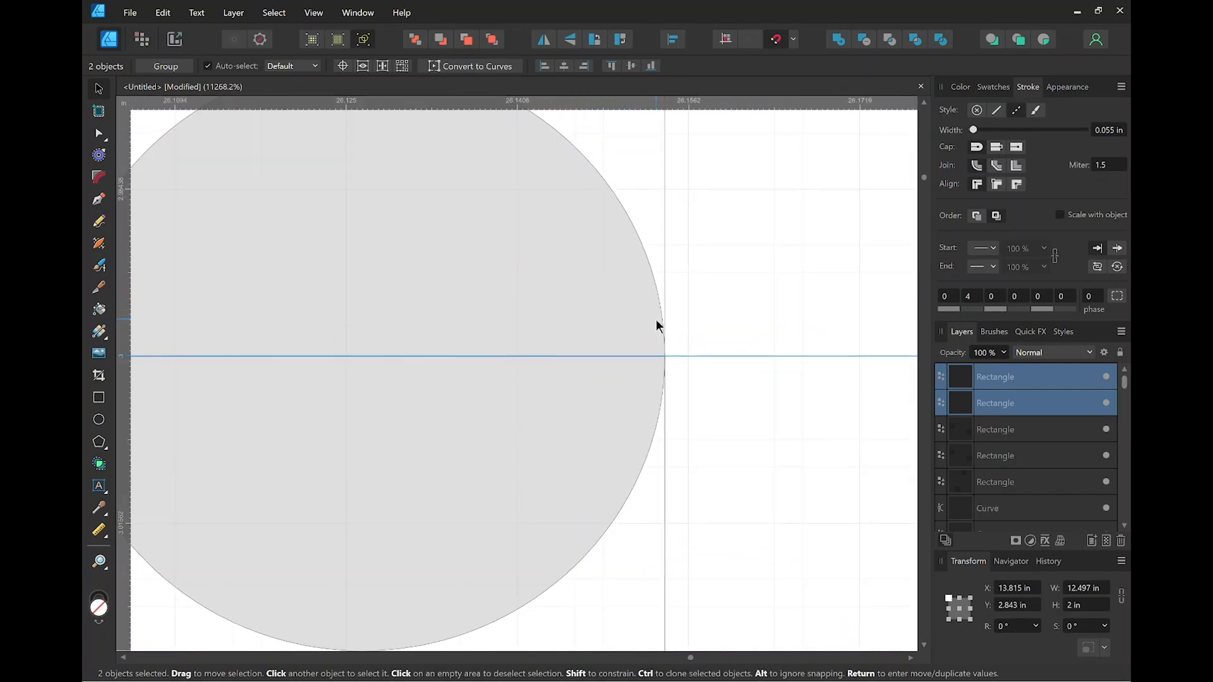
pyautogui.scroll(-5, 674, 332)
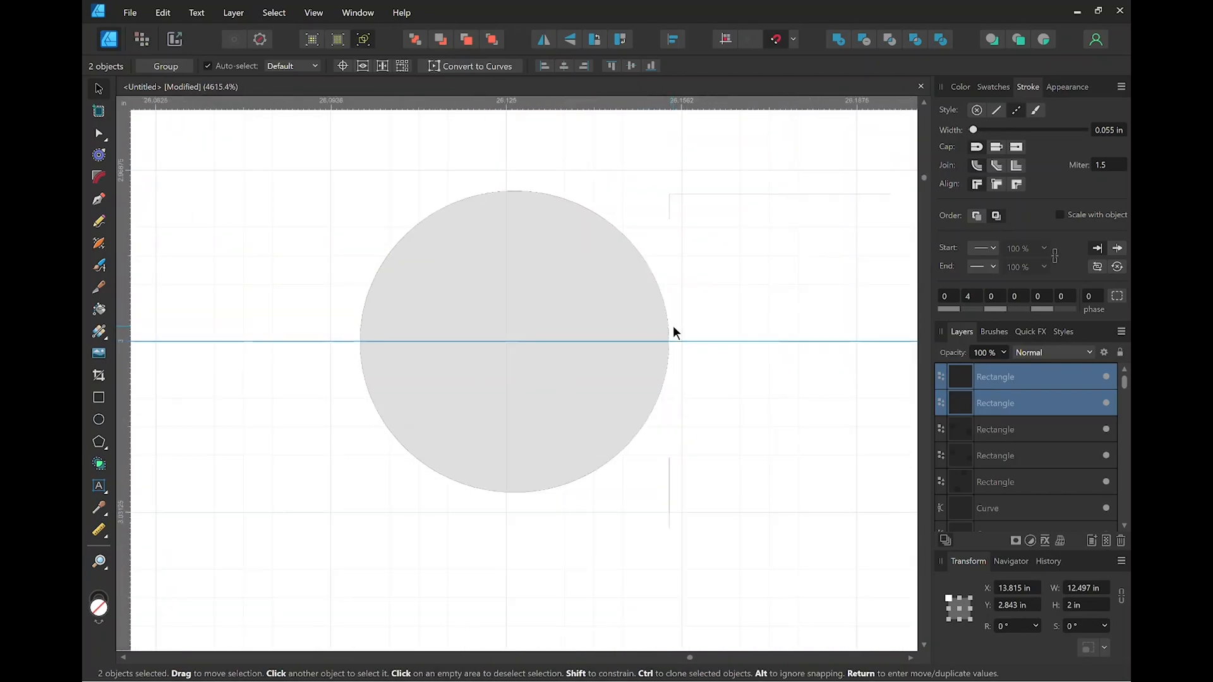
pyautogui.scroll(-6, 673, 332)
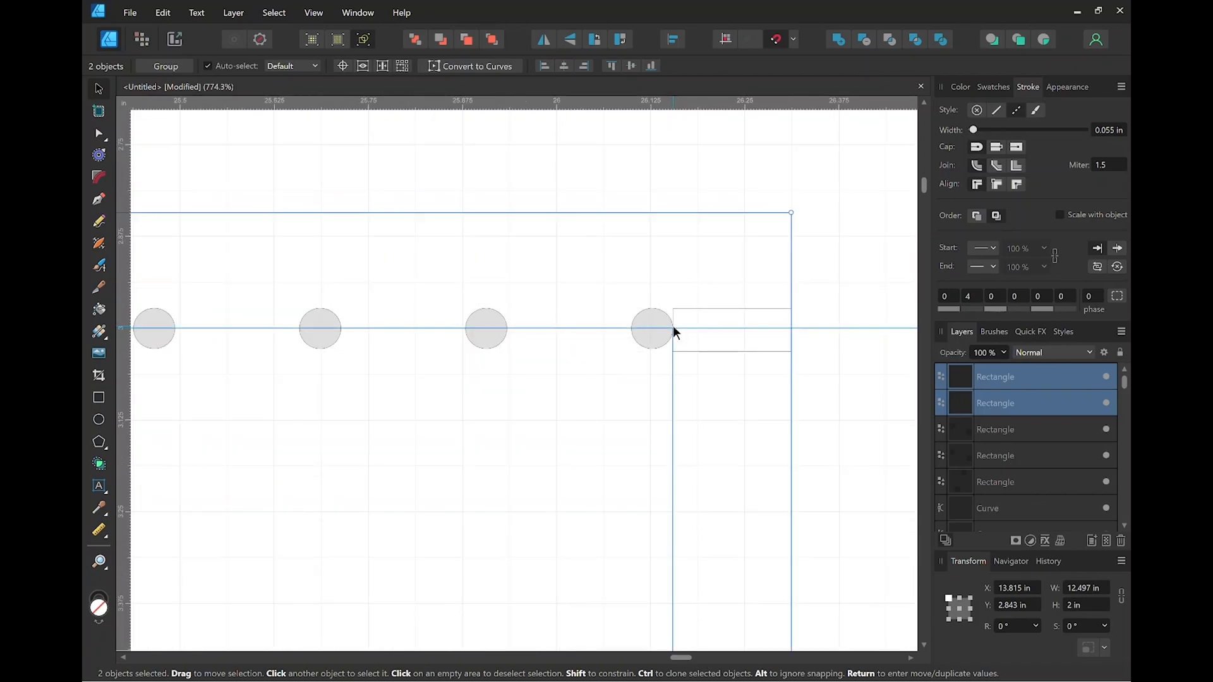
pyautogui.scroll(-4, 475, 328)
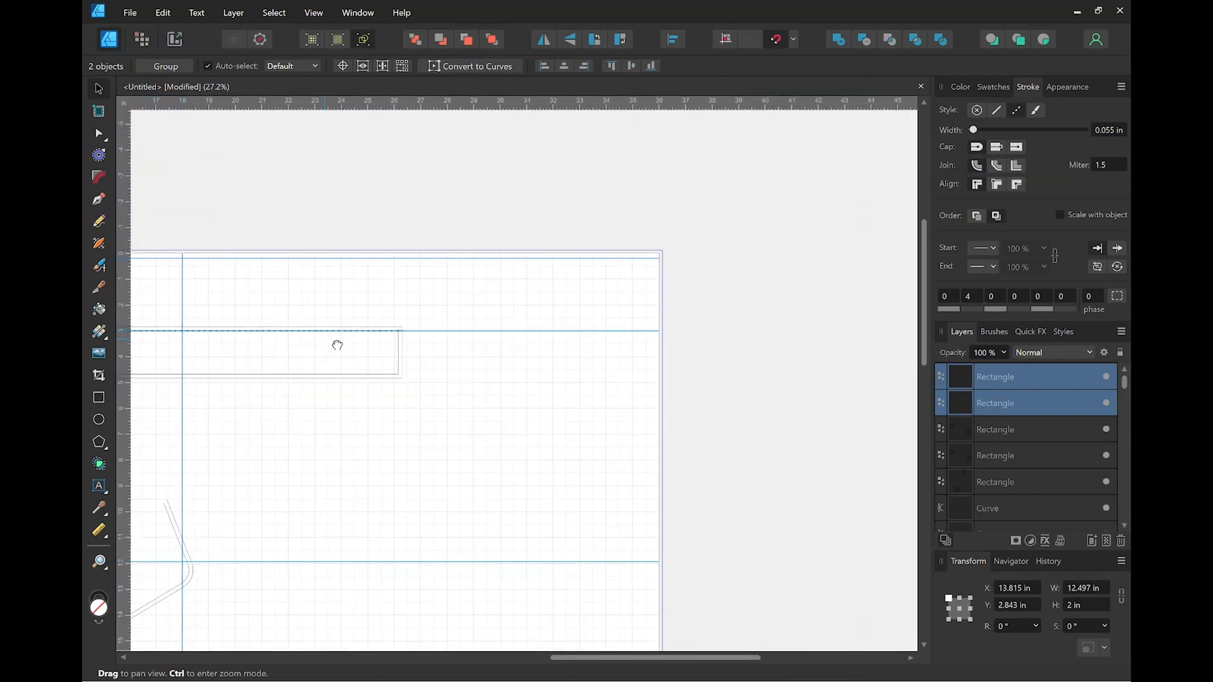
pyautogui.moveTo(336, 344); pyautogui.dragTo(593, 373)
pyautogui.scroll(3, 483, 359)
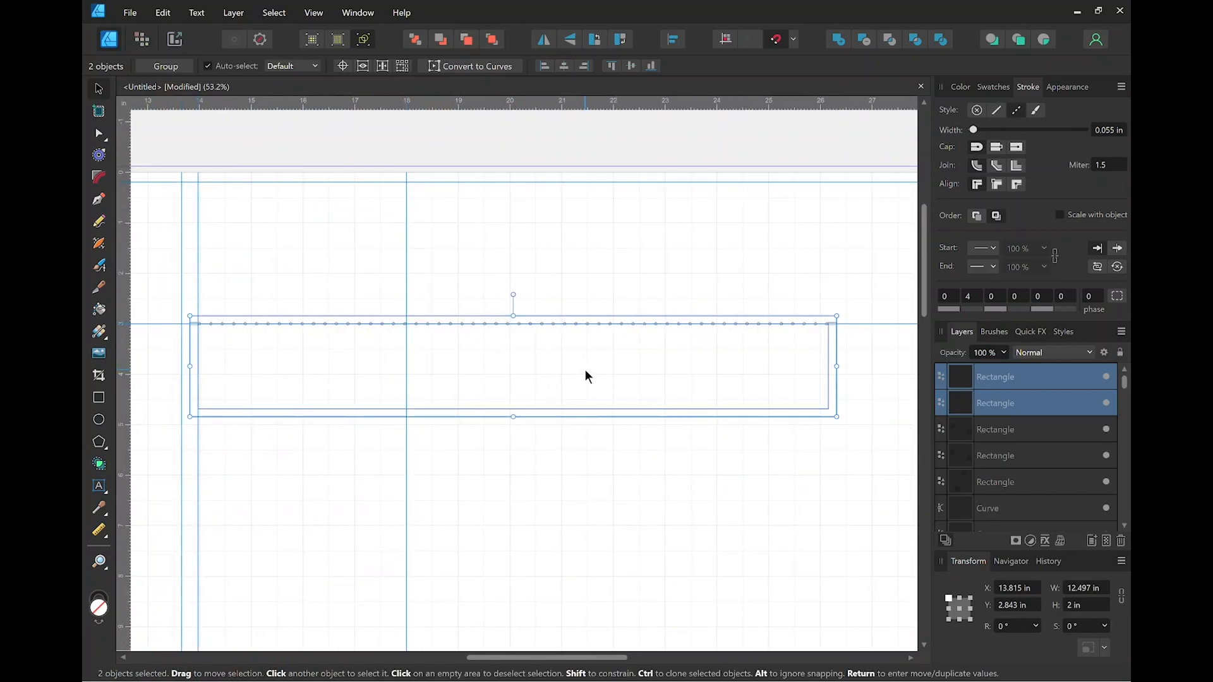
# Select the whole row of dots and duplicate it straight down onto the inner rectangle's lower edge, at Y 4.662 in.
pyautogui.click(370, 371)
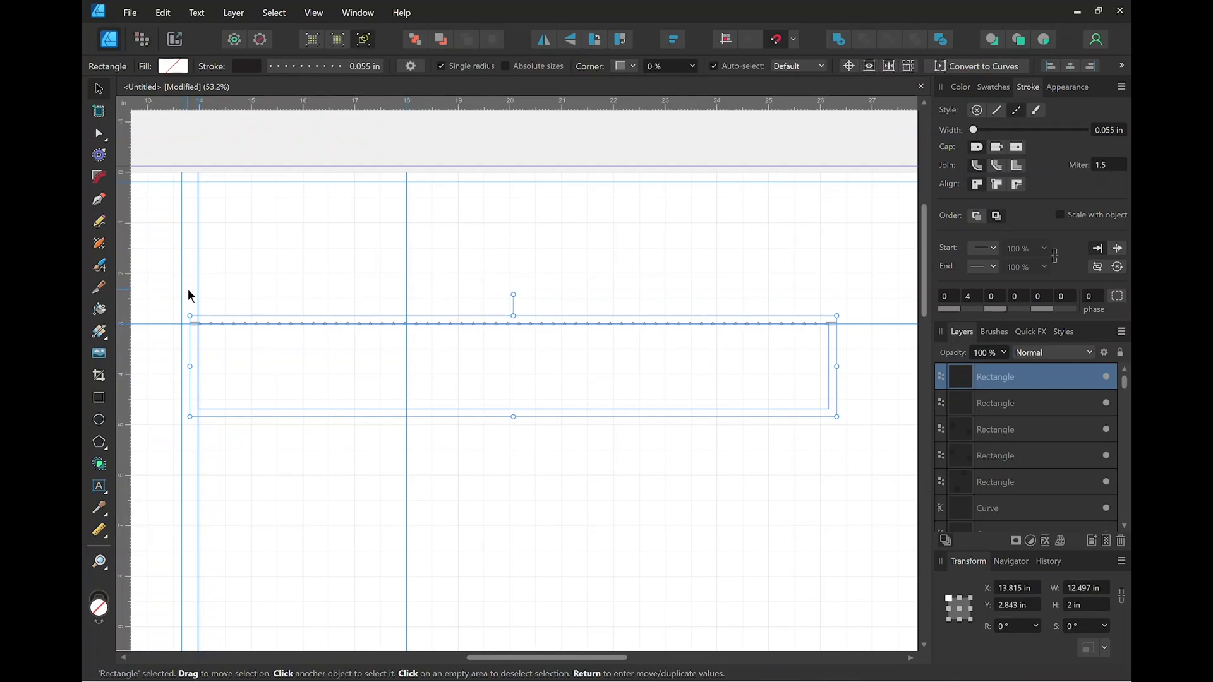
pyautogui.moveTo(193, 293); pyautogui.dragTo(197, 317)
pyautogui.moveTo(280, 339); pyautogui.dragTo(835, 347)
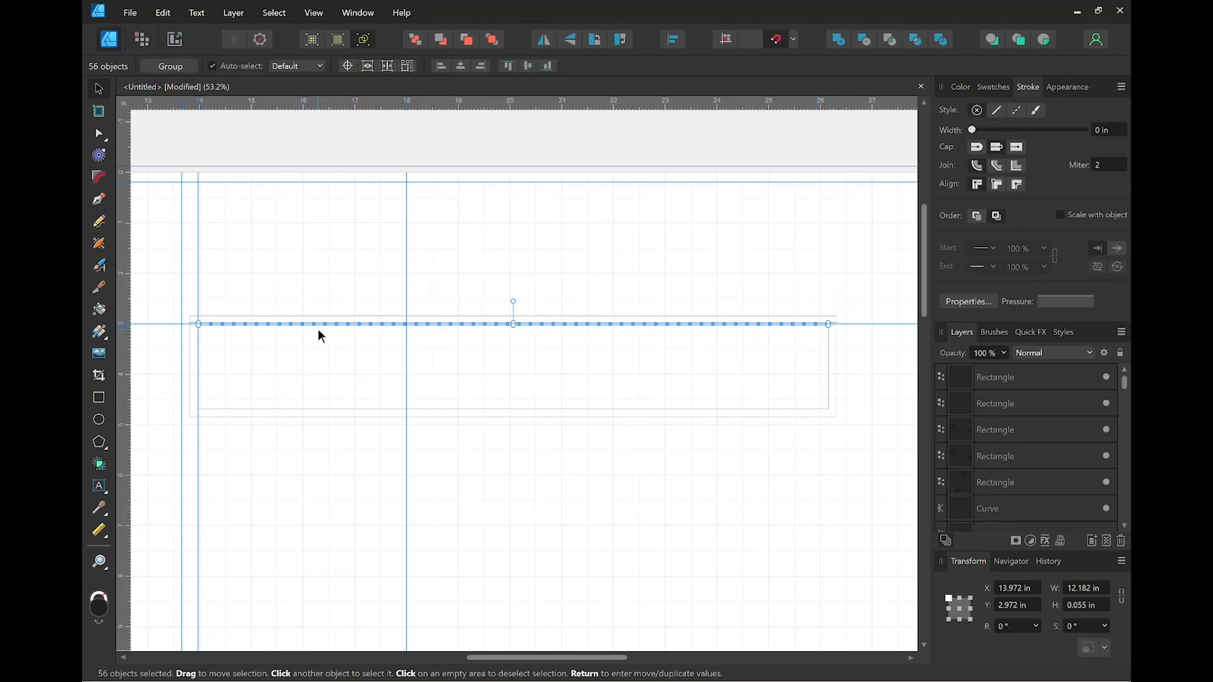
pyautogui.hotkey('shift', 'alt')
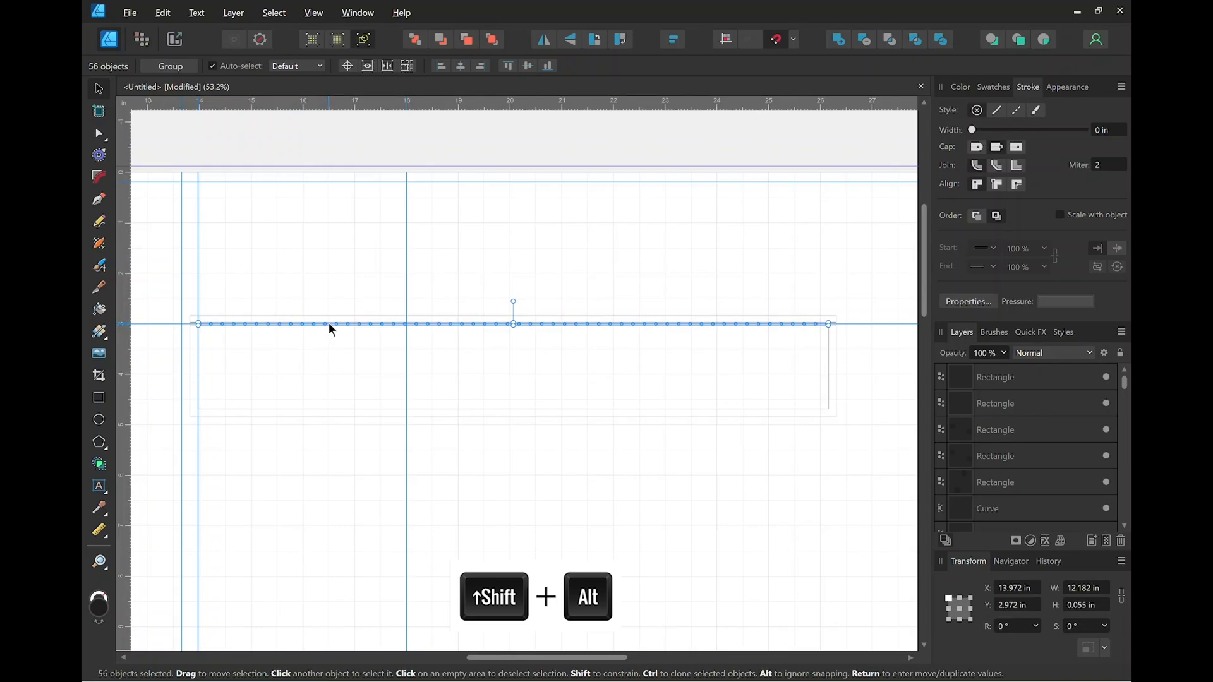
pyautogui.moveTo(329, 322); pyautogui.dragTo(309, 407)
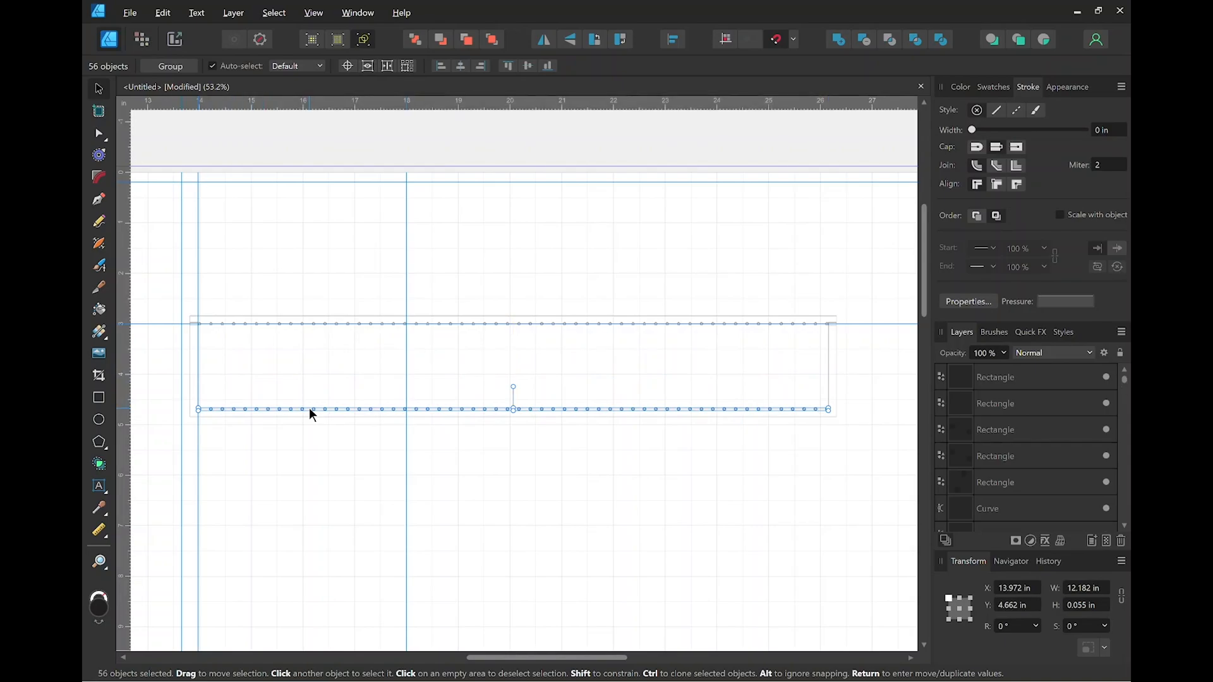
# Shift the duplicated dot row down to Y 4.691 in, clear of the inner rectangle's lower edge.
pyautogui.scroll(6, 192, 417)
pyautogui.scroll(5, 243, 380)
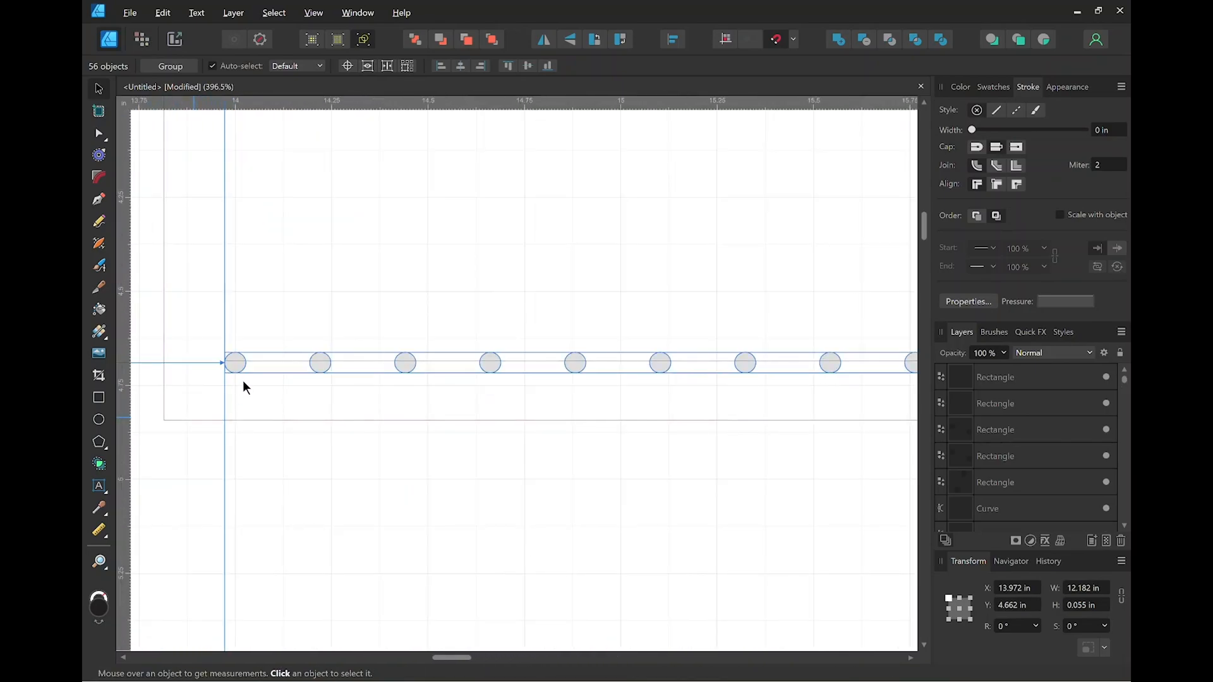
pyautogui.scroll(-10, 244, 360)
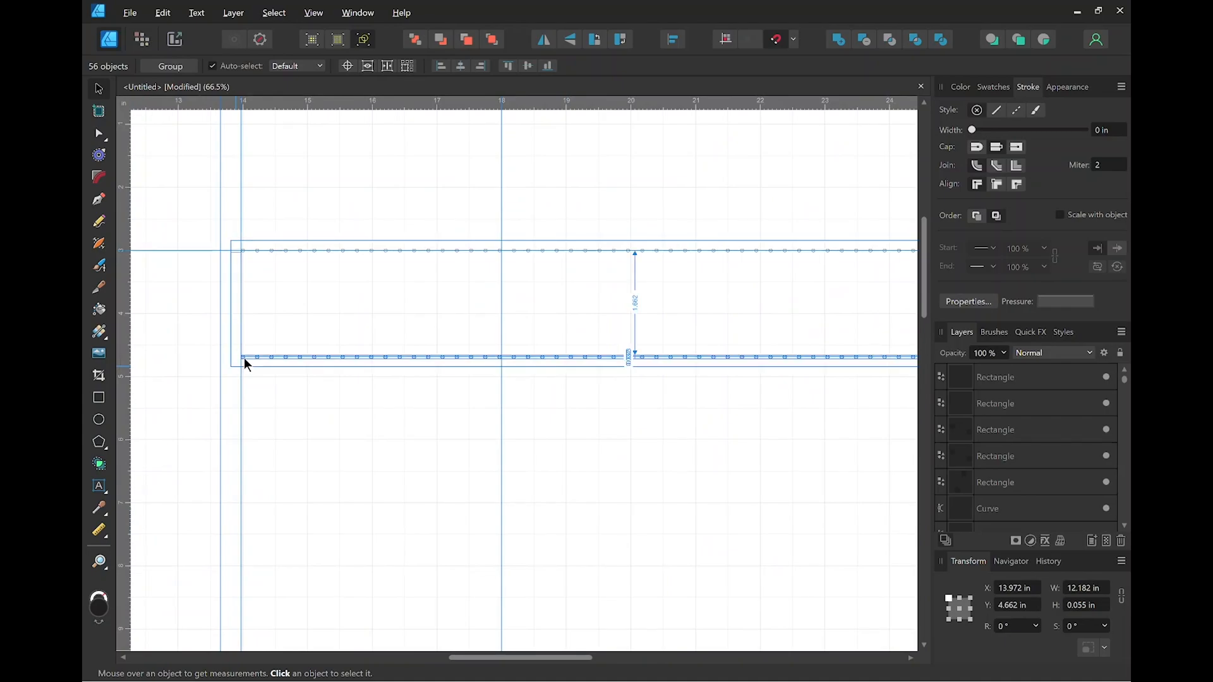
pyautogui.scroll(-1, 266, 363)
pyautogui.scroll(9, 267, 363)
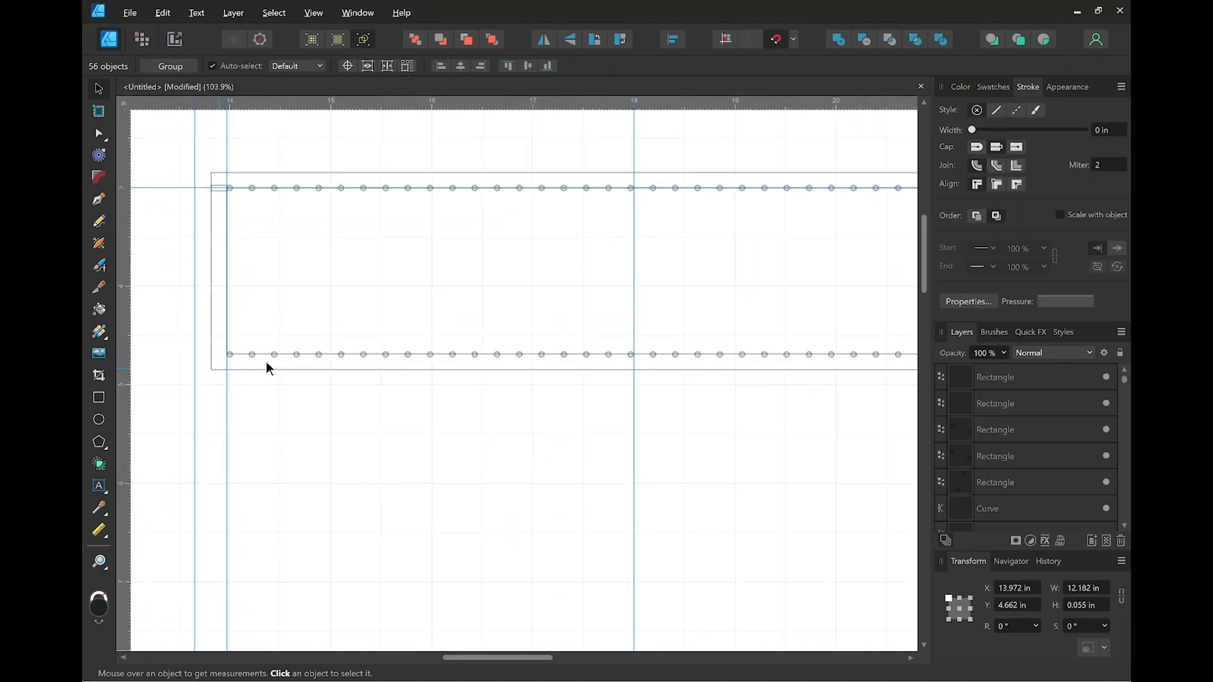
pyautogui.scroll(5, 203, 367)
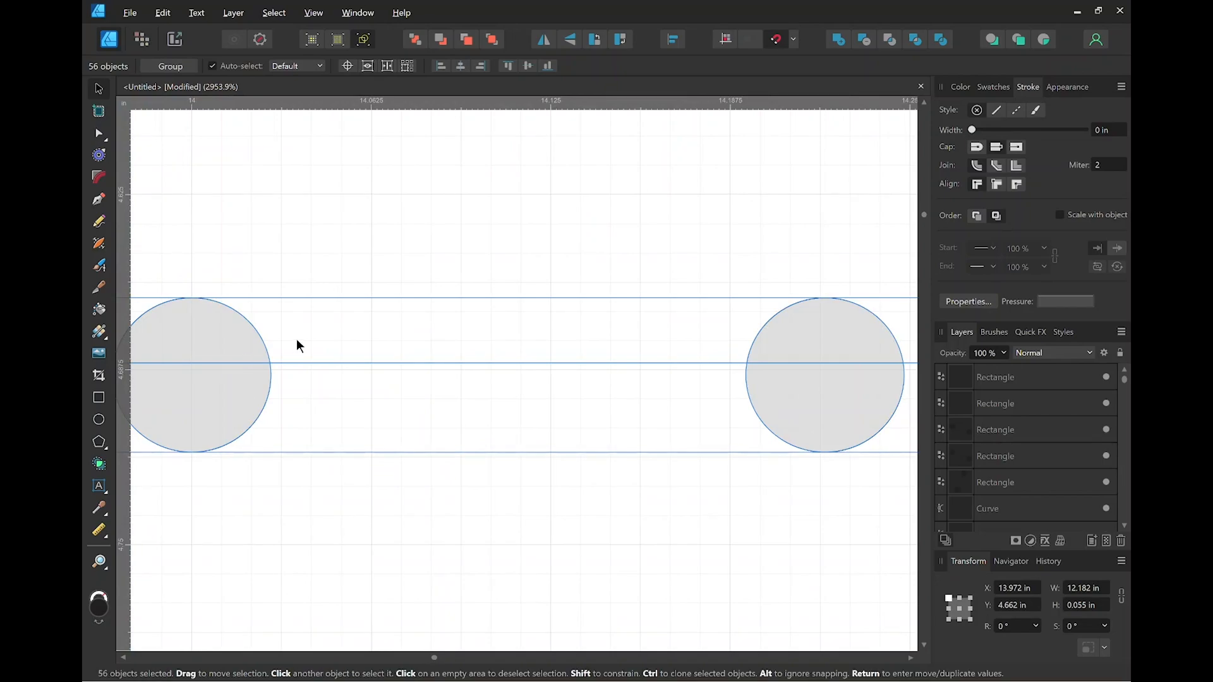
pyautogui.press('space')
pyautogui.moveTo(352, 336); pyautogui.dragTo(489, 328)
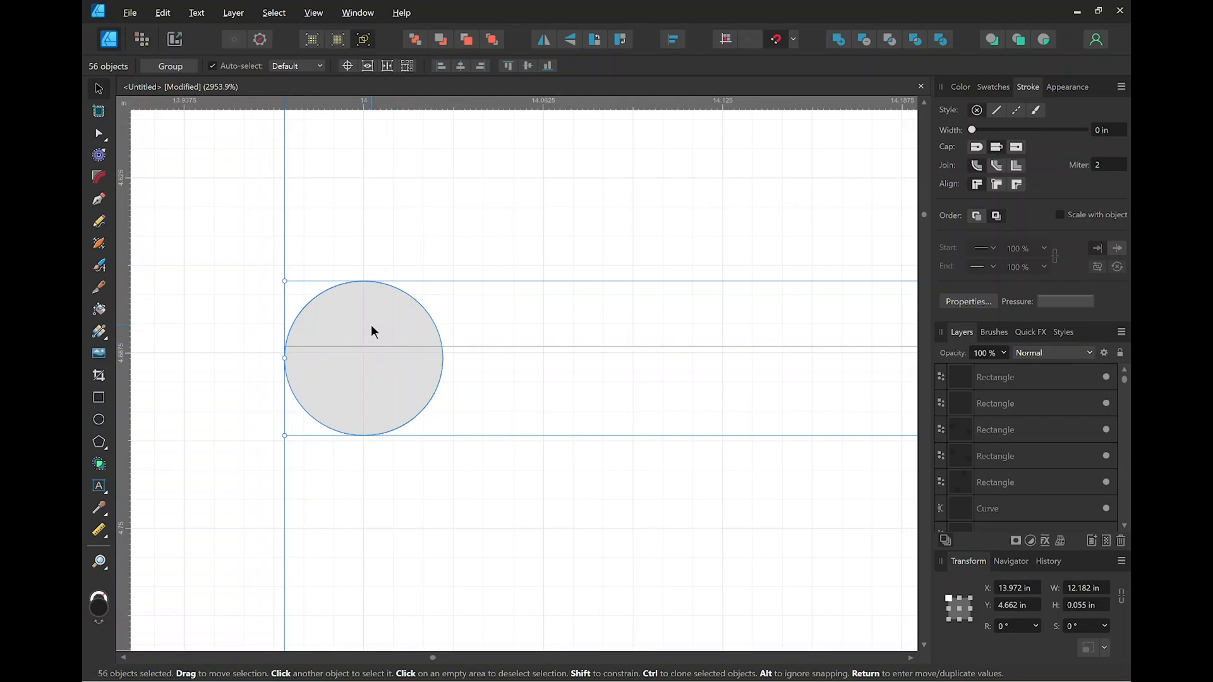
pyautogui.moveTo(371, 331); pyautogui.dragTo(469, 378)
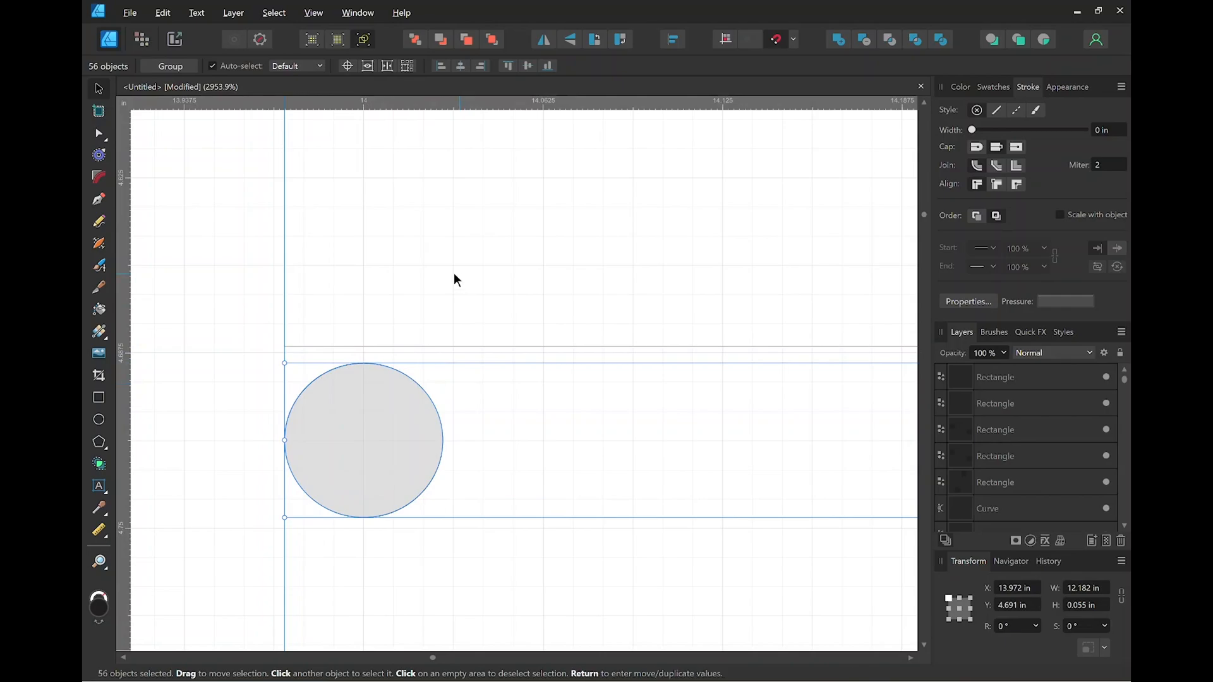
# Place a horizontal guide on the inner rectangle's lower edge and turn on snapping to object bounding boxes.
pyautogui.click(368, 345)
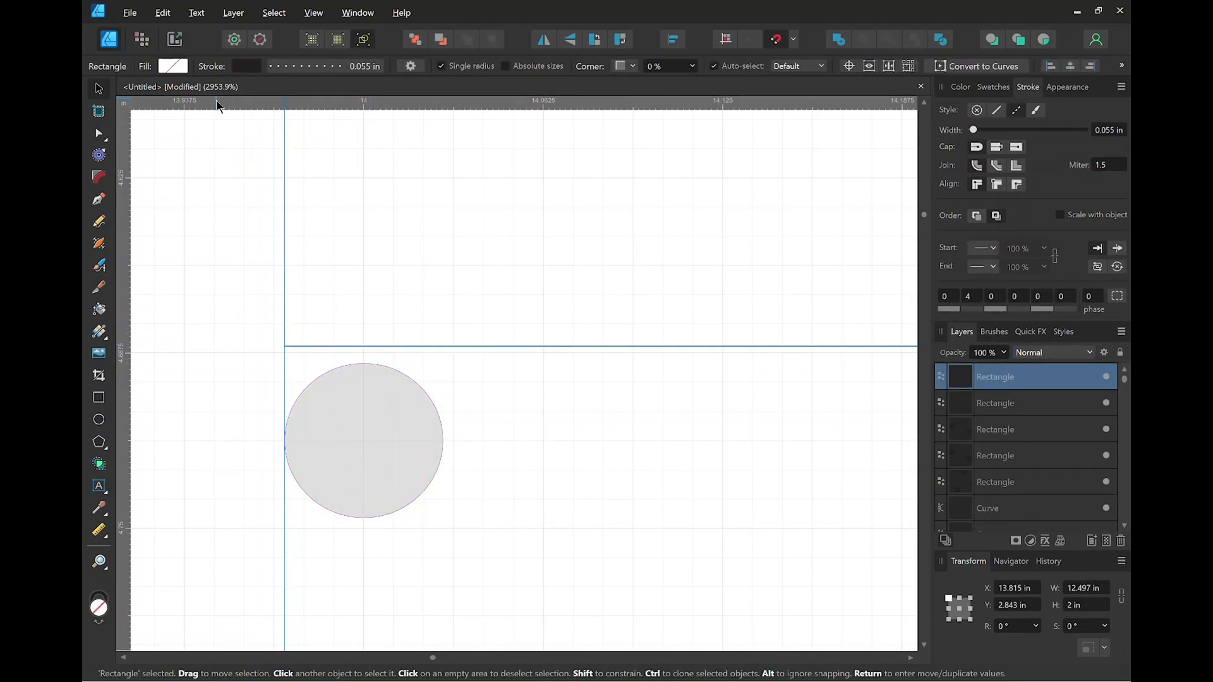
pyautogui.moveTo(216, 101); pyautogui.dragTo(224, 347)
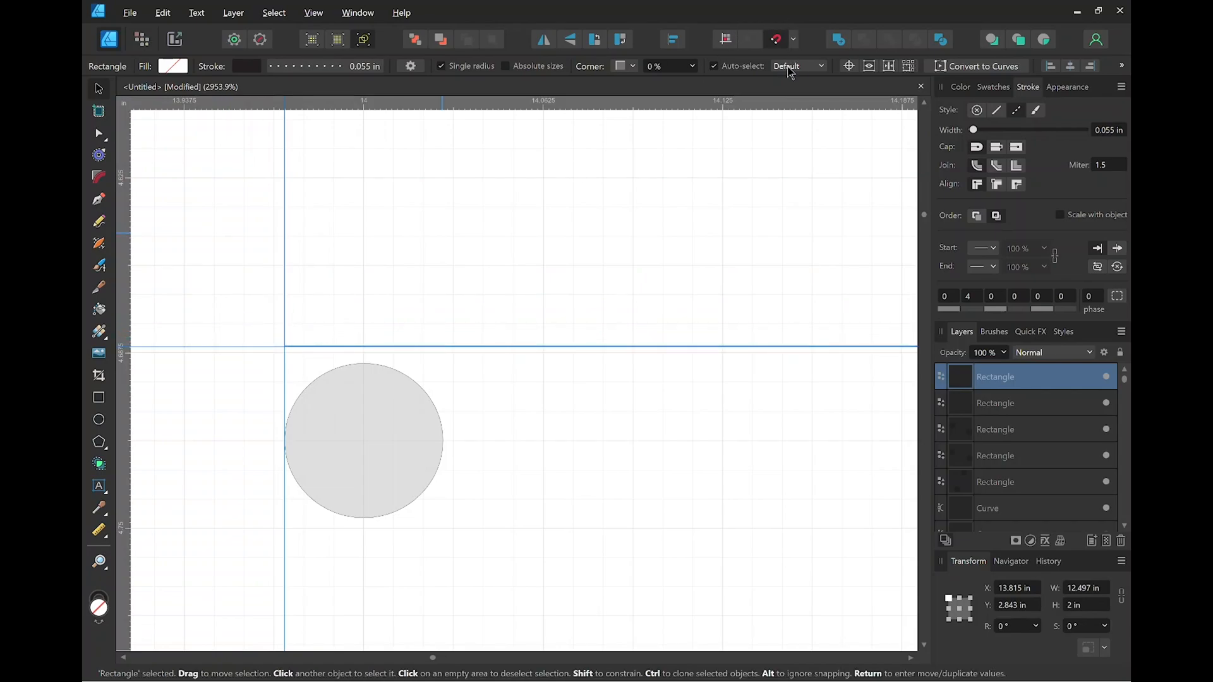
pyautogui.click(794, 42)
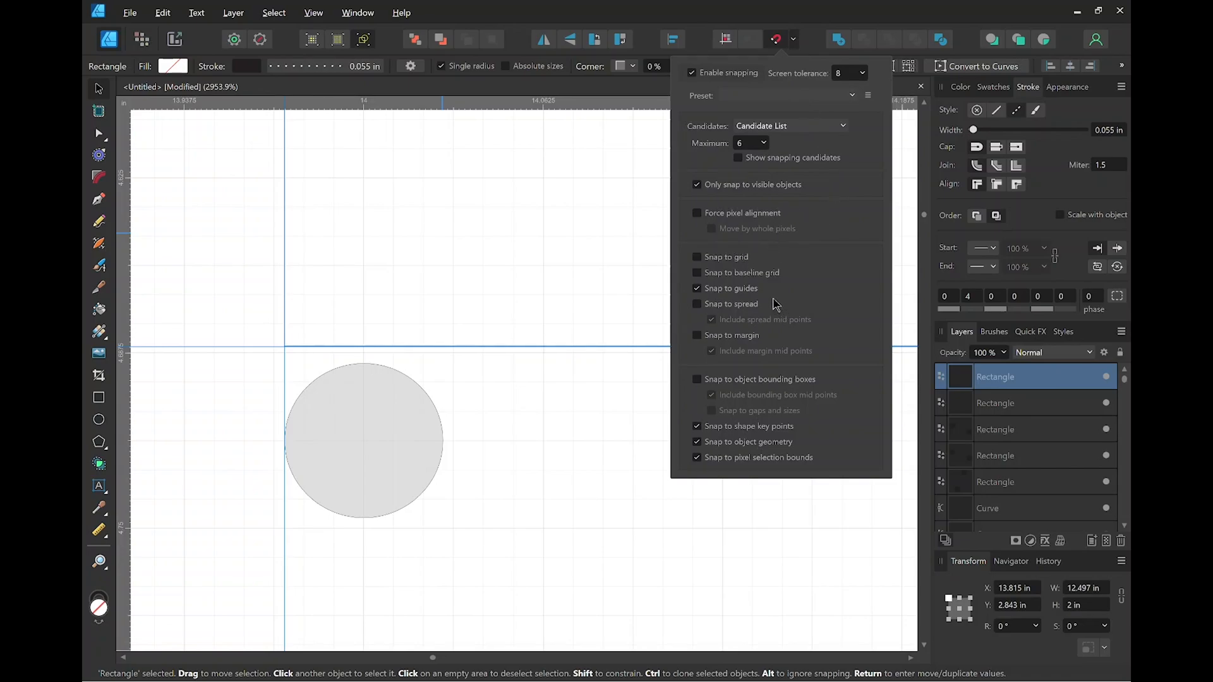
pyautogui.click(698, 380)
pyautogui.moveTo(248, 346)
pyautogui.mouseDown()
pyautogui.moveTo(273, 320)
pyautogui.moveTo(270, 346)
pyautogui.mouseUp()
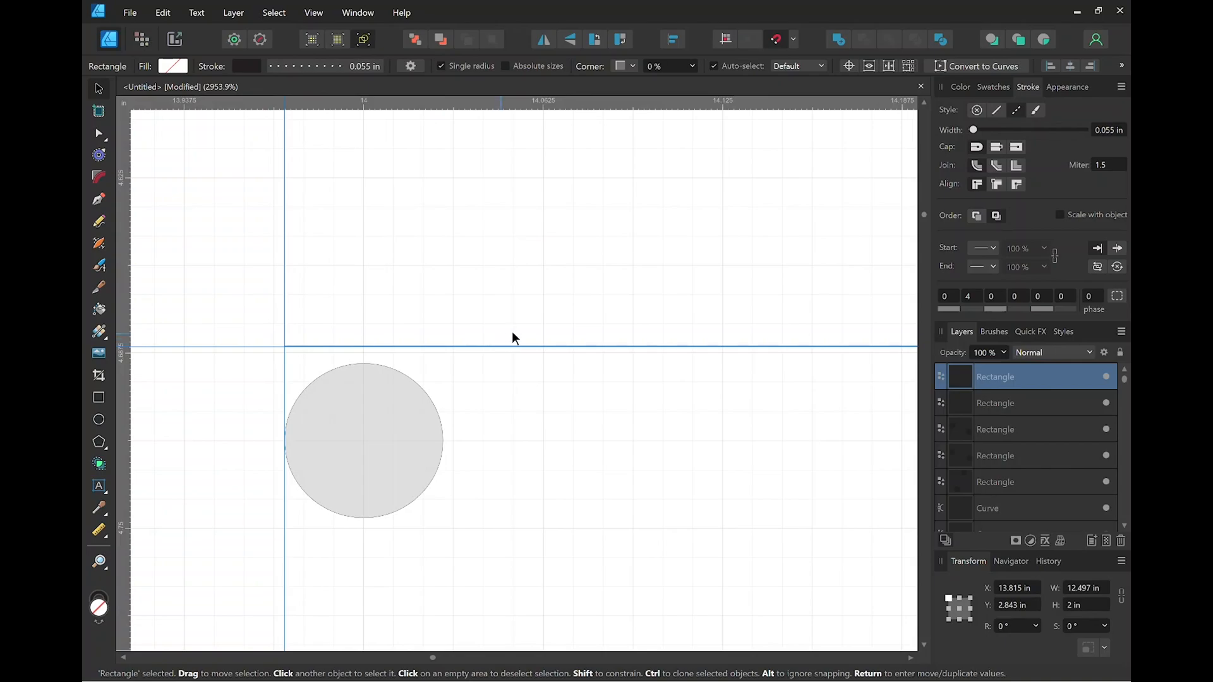
# Select the lower row of dots and move it straight up until its centre sits on the new guide, at Y 4.657 in.
pyautogui.scroll(-15, 513, 333)
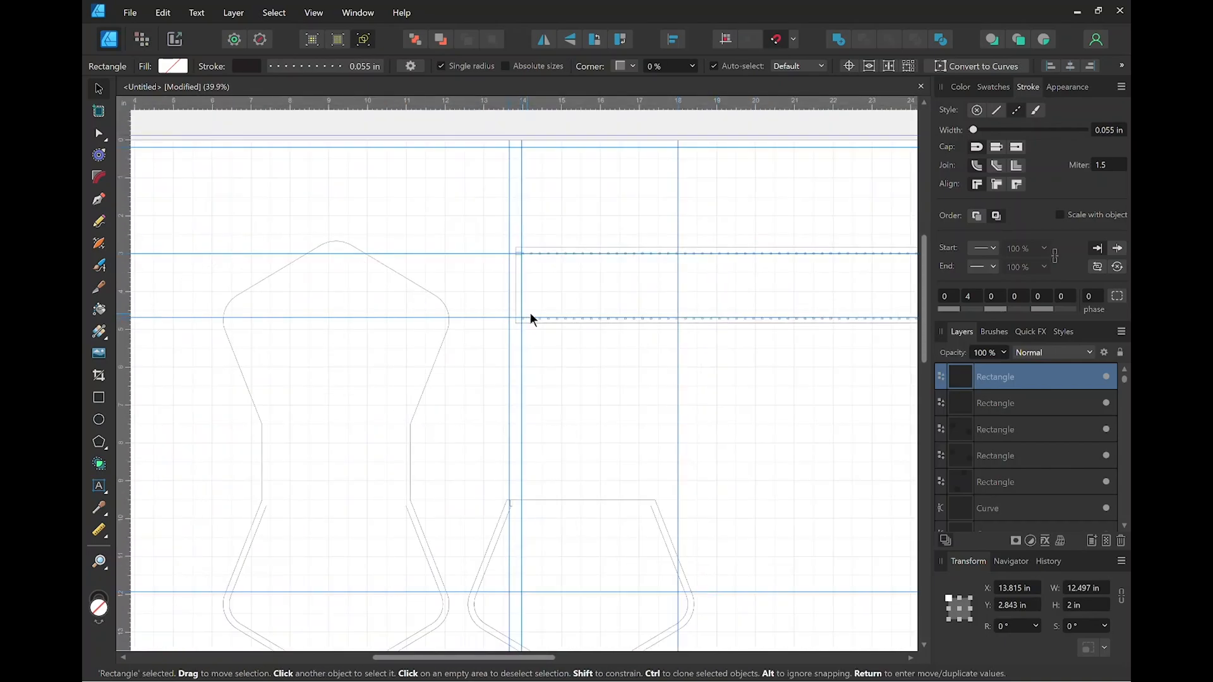
pyautogui.click(530, 316)
pyautogui.moveTo(661, 387); pyautogui.dragTo(647, 389)
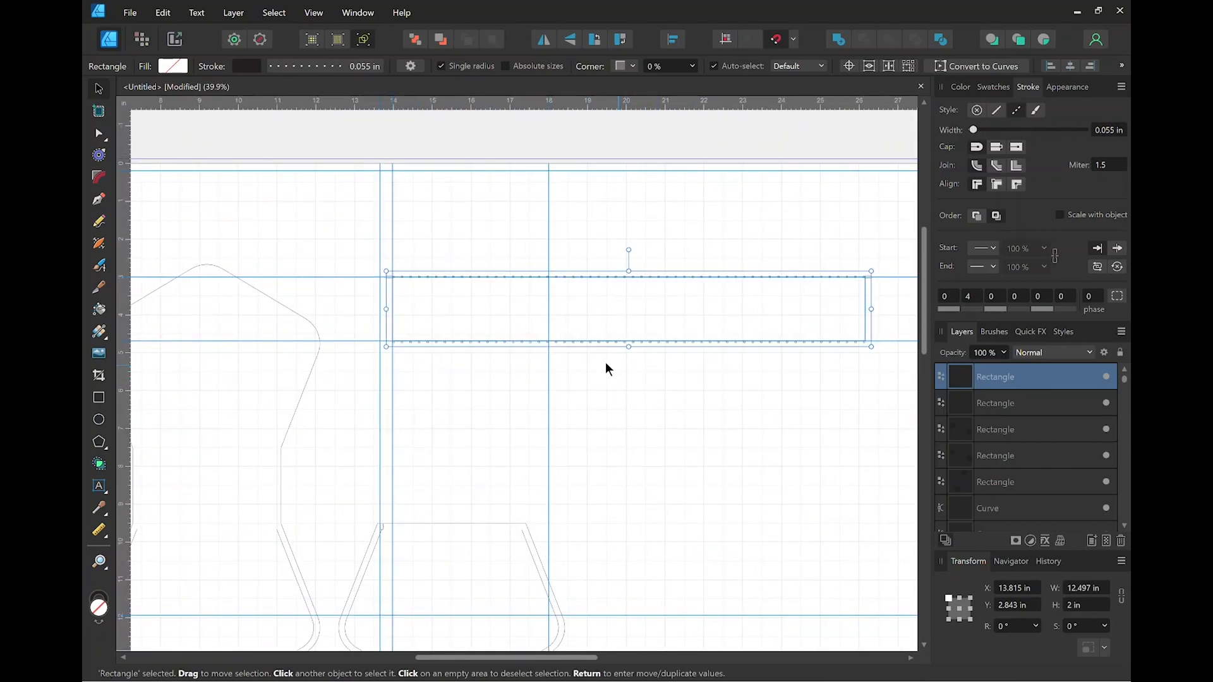
pyautogui.click(398, 373)
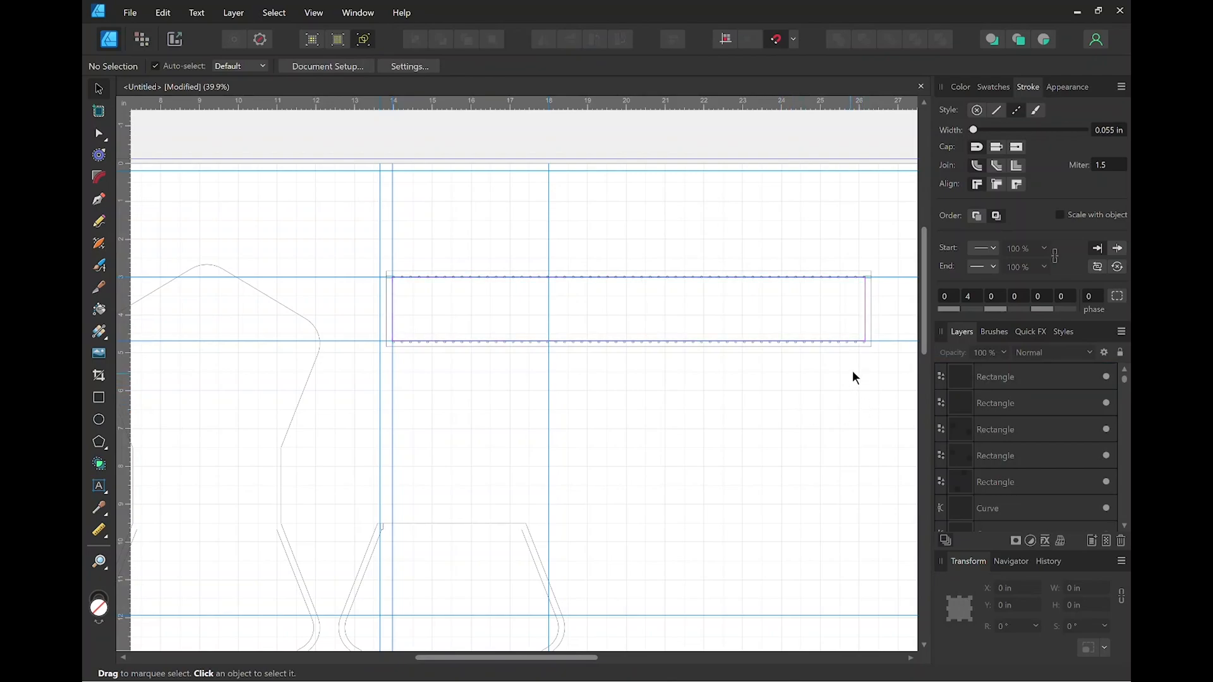
pyautogui.moveTo(870, 365); pyautogui.dragTo(389, 338)
pyautogui.scroll(3, 364, 322)
pyautogui.scroll(8, 364, 323)
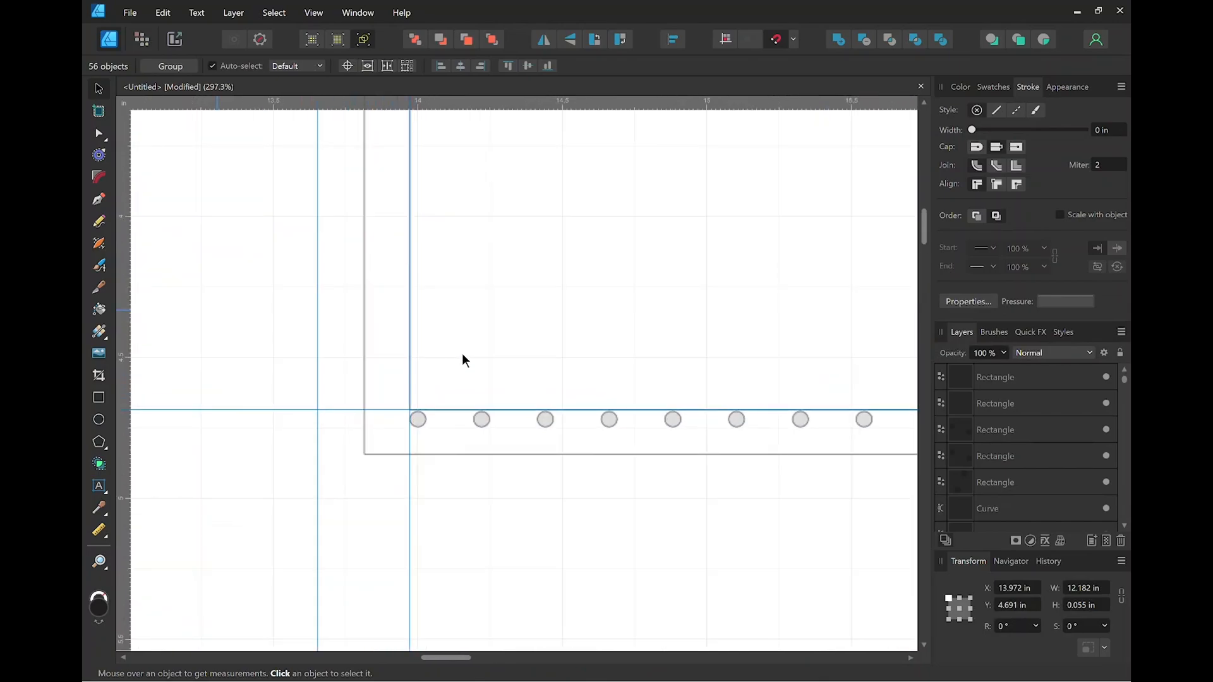
pyautogui.scroll(-2, 499, 303)
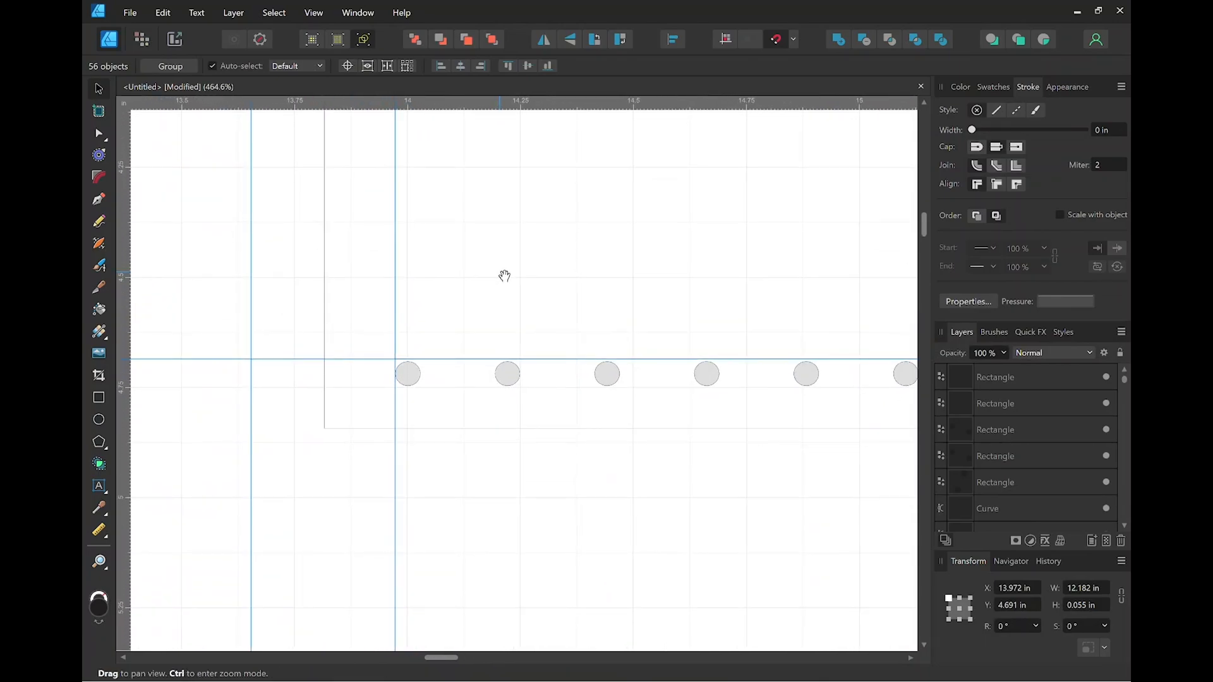
pyautogui.scroll(3, 411, 367)
pyautogui.scroll(4, 414, 343)
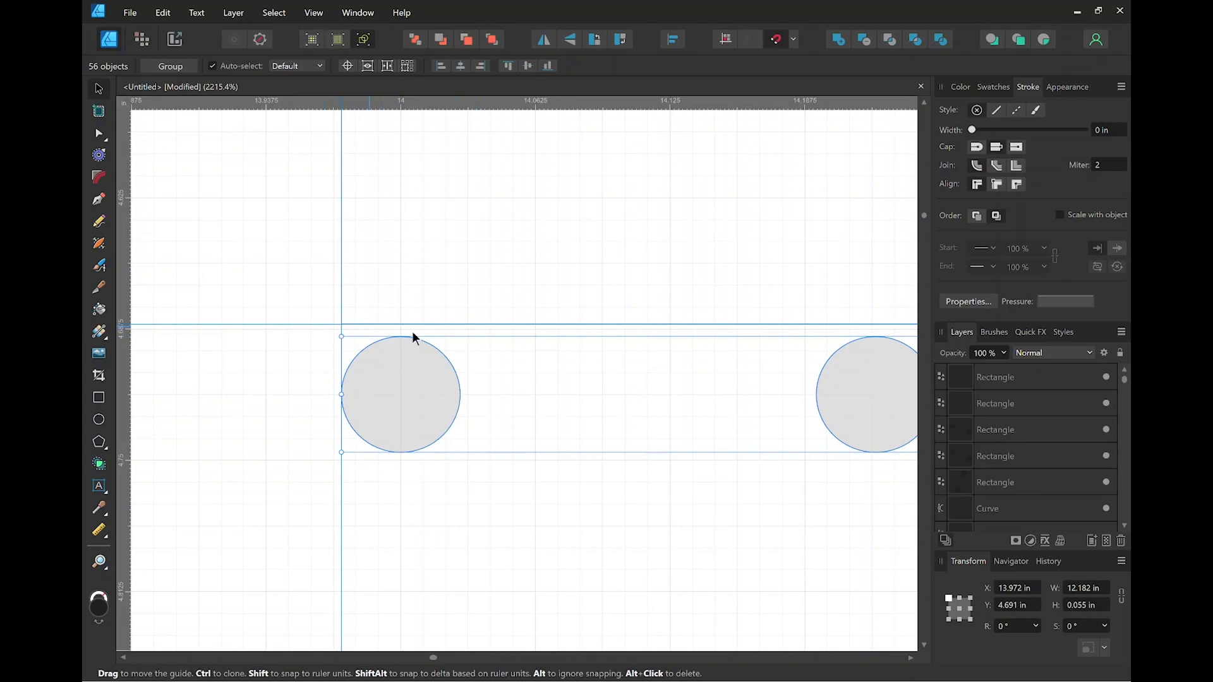
pyautogui.press('shift')
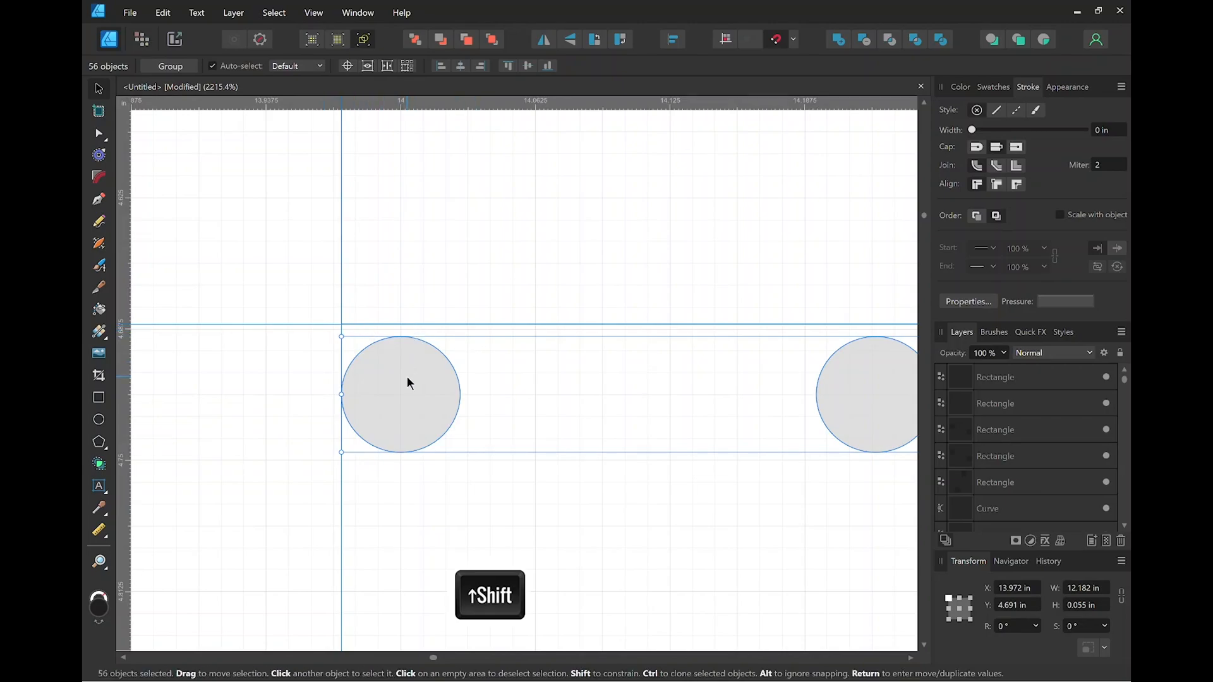
pyautogui.moveTo(407, 376); pyautogui.dragTo(405, 304)
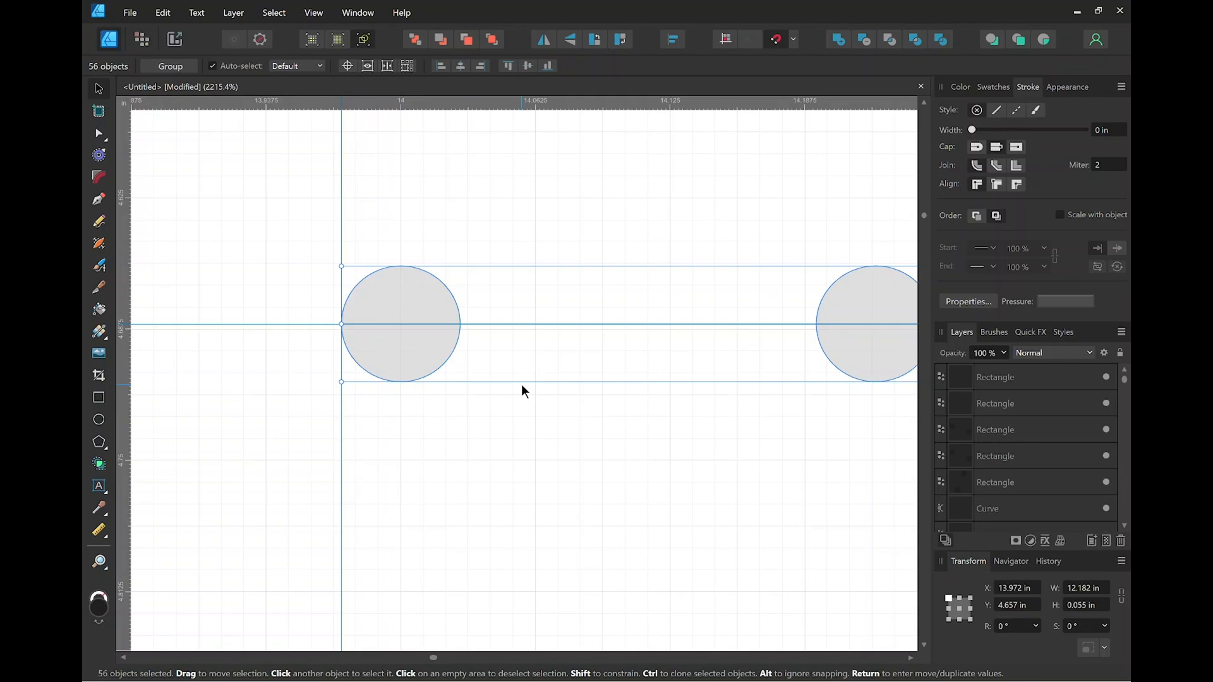
# Review the snapping options and check both dot rows along the full length of the inner rectangle.
pyautogui.scroll(-15, 521, 384)
pyautogui.scroll(-3, 521, 384)
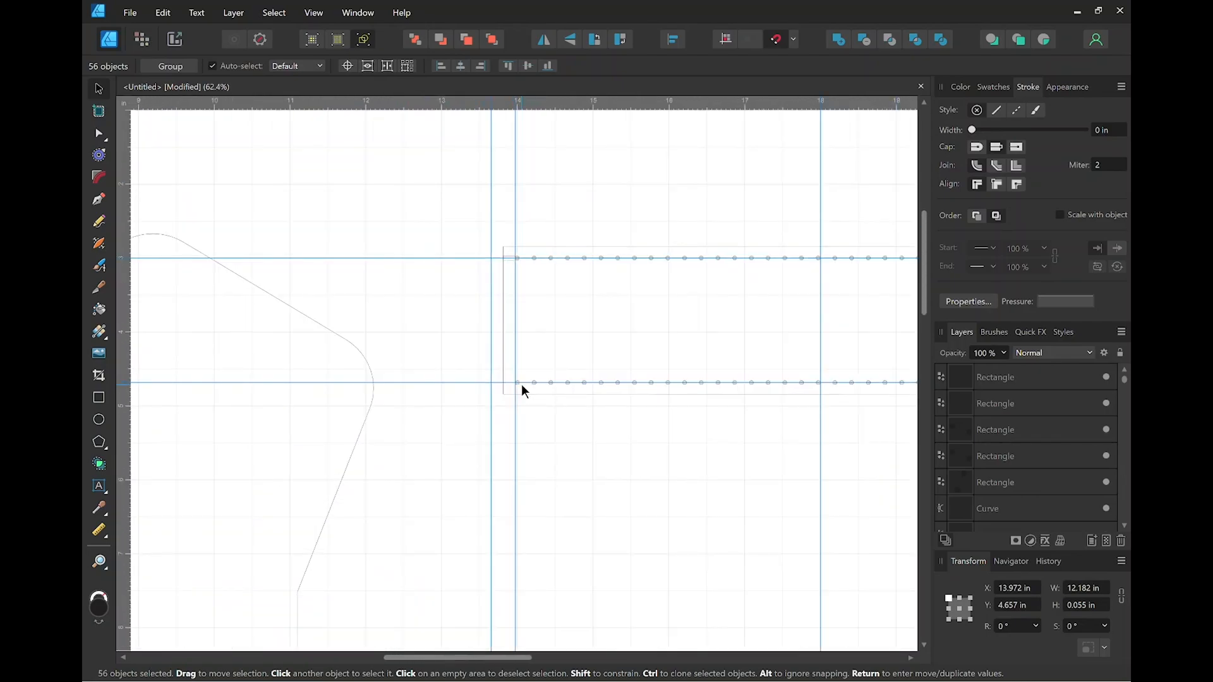
pyautogui.click(794, 39)
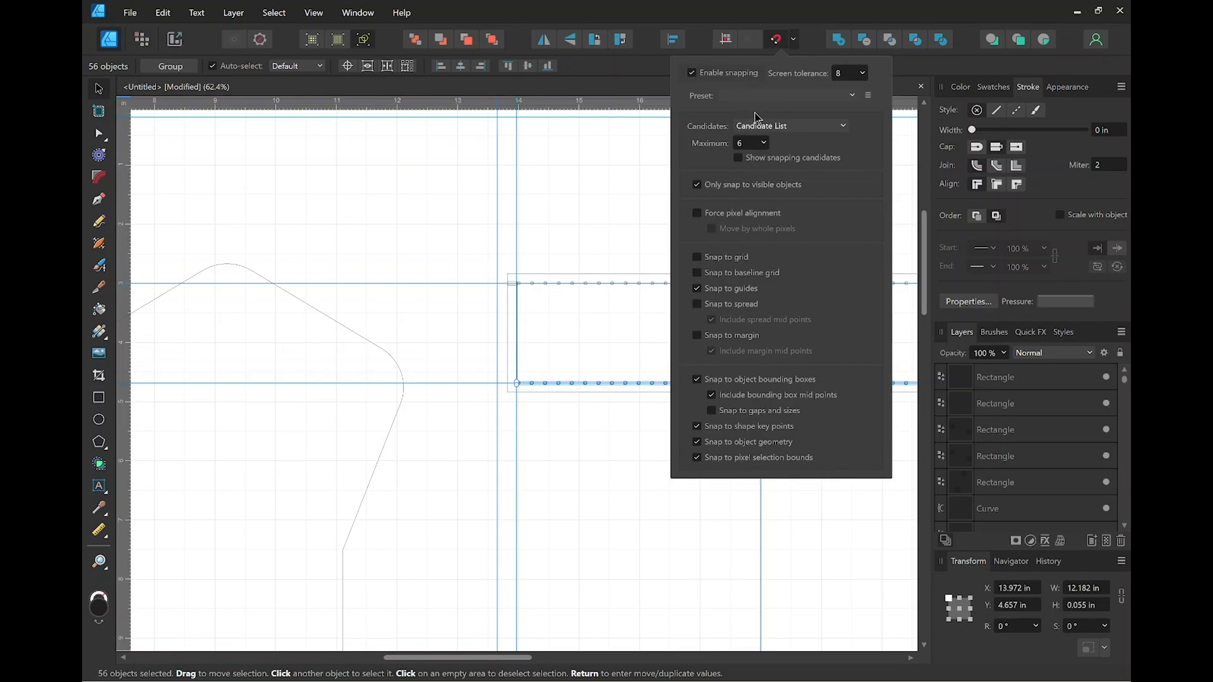
pyautogui.click(794, 44)
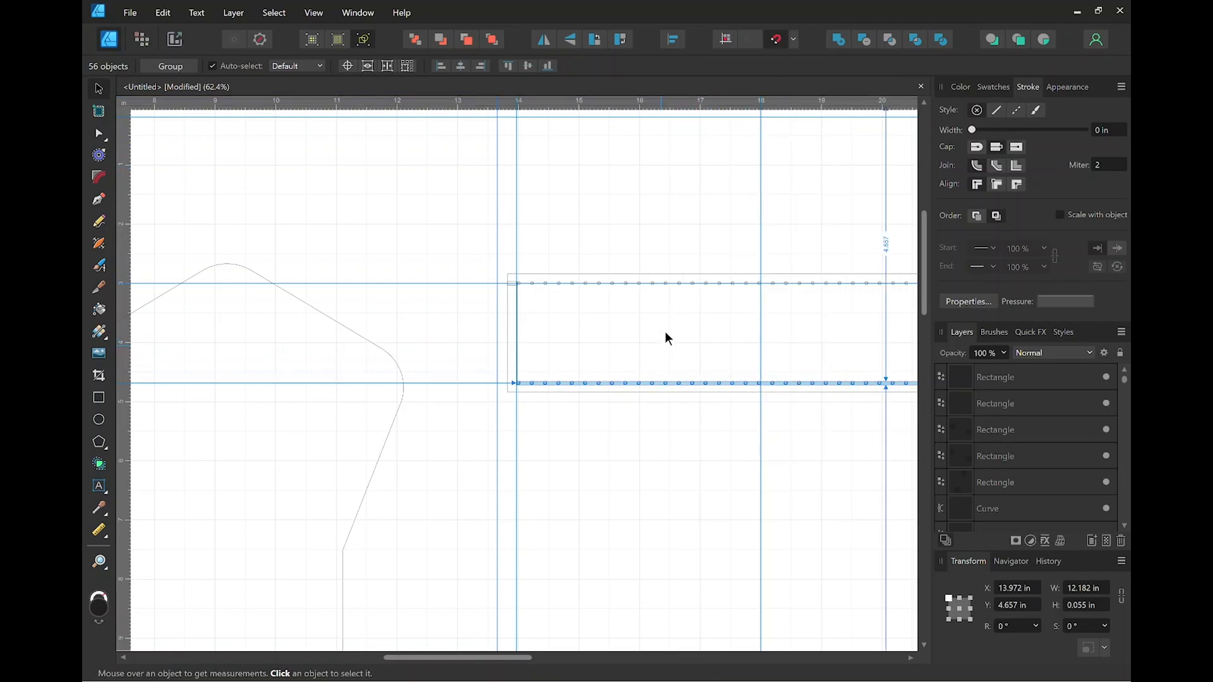
pyautogui.moveTo(665, 331); pyautogui.dragTo(474, 325)
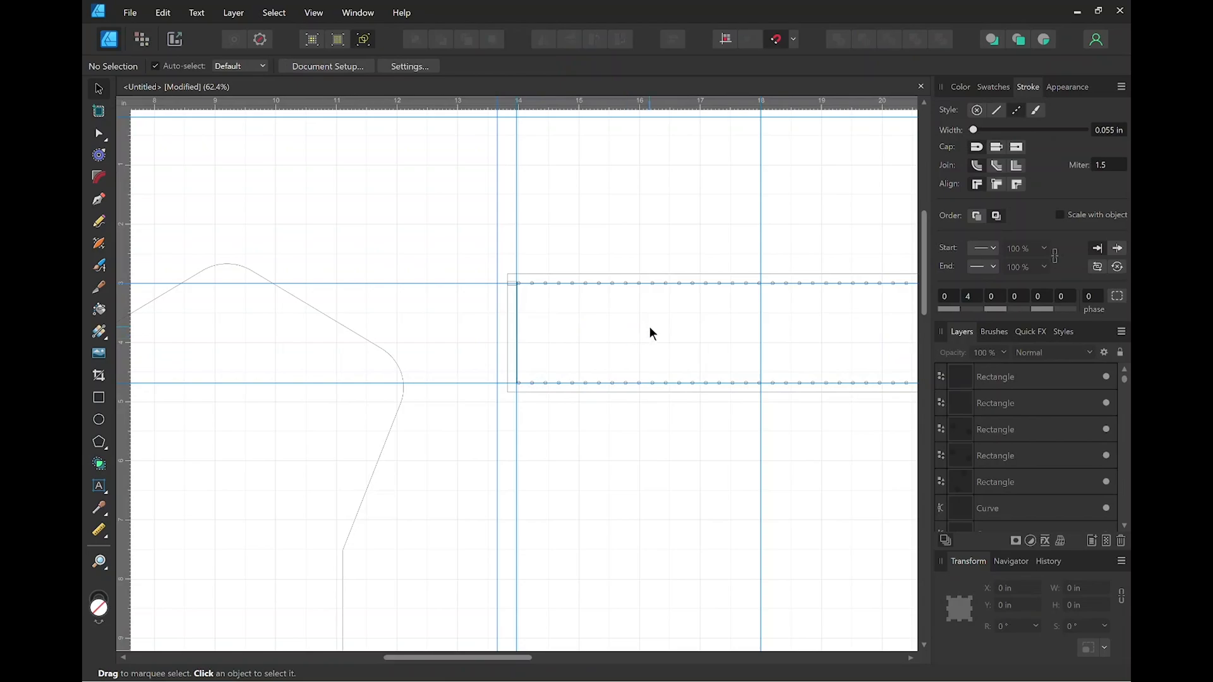
pyautogui.press('space')
pyautogui.moveTo(650, 331); pyautogui.dragTo(316, 334)
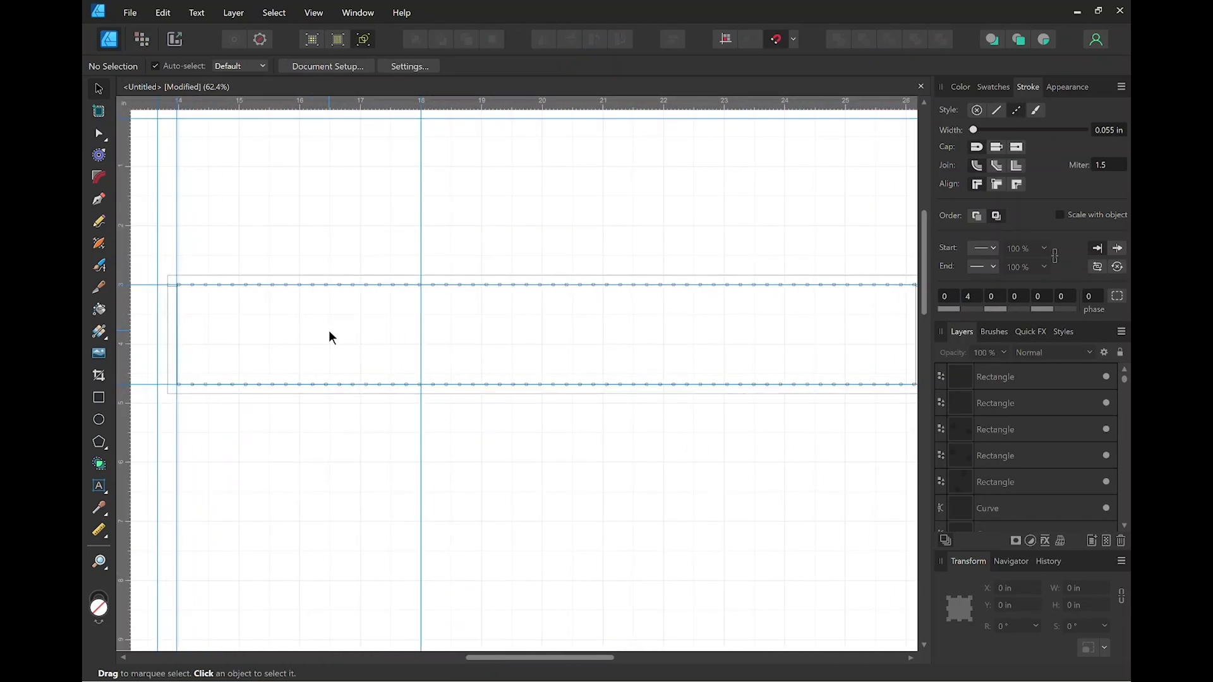
pyautogui.scroll(-2, 365, 335)
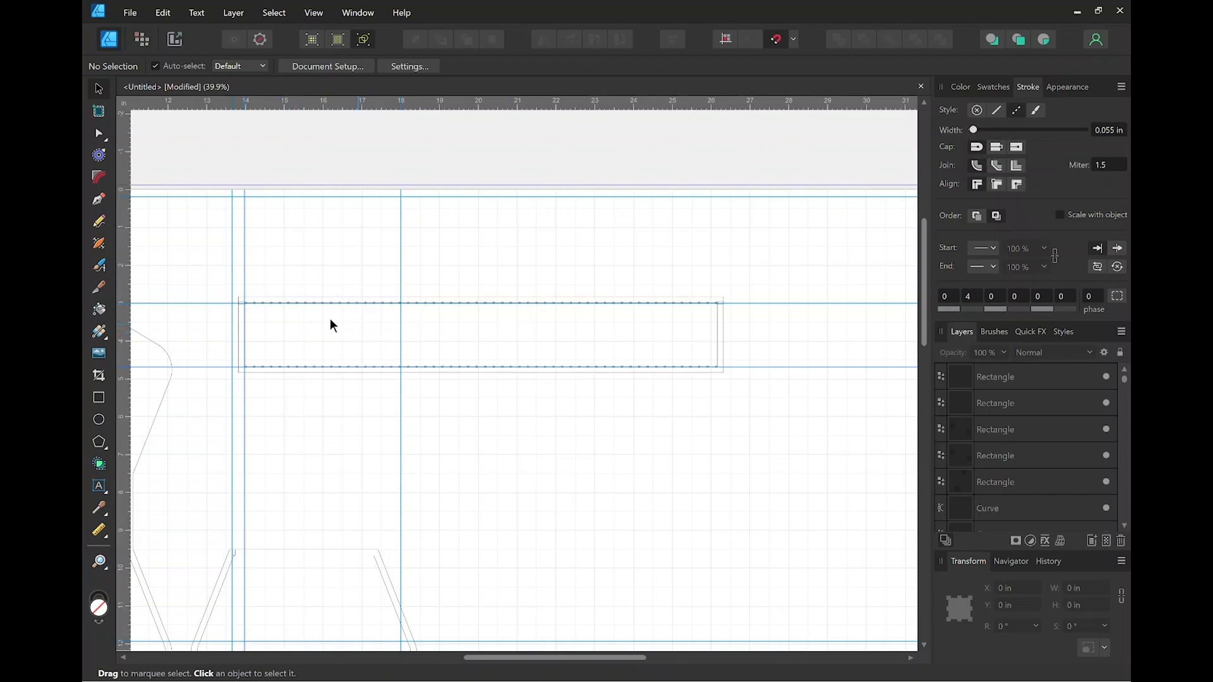
# Delete the small spacer rectangles at both ends of the upper dot row.
pyautogui.scroll(10, 267, 304)
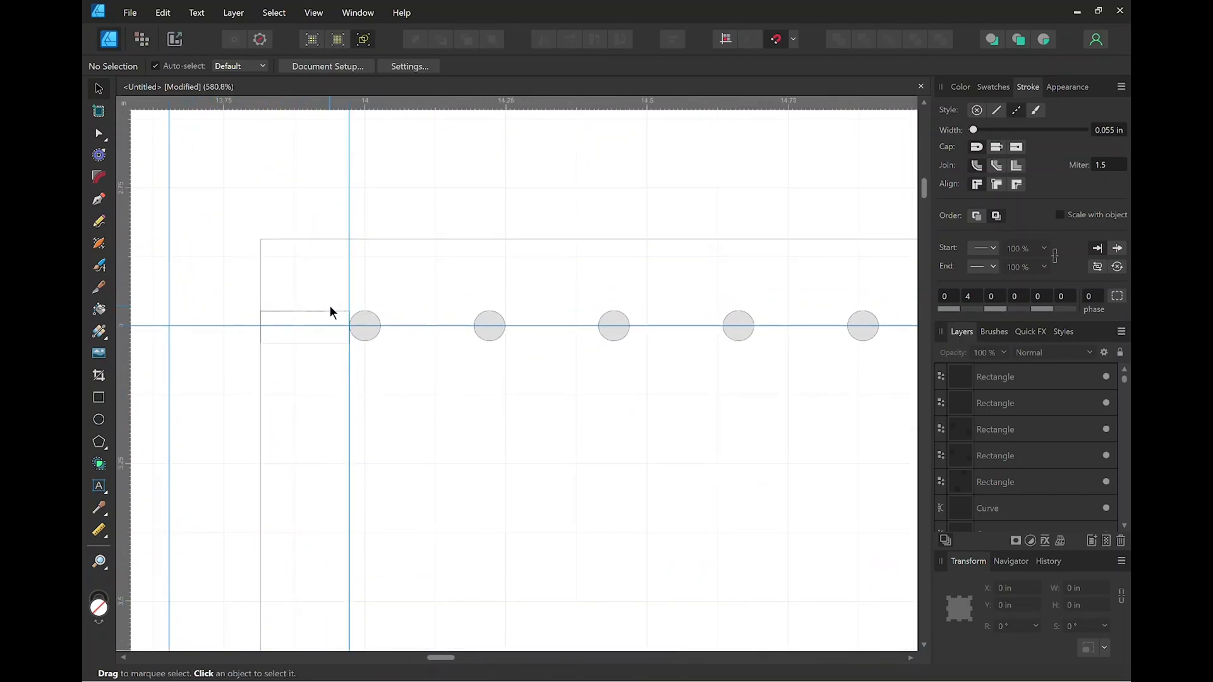
pyautogui.click(325, 314)
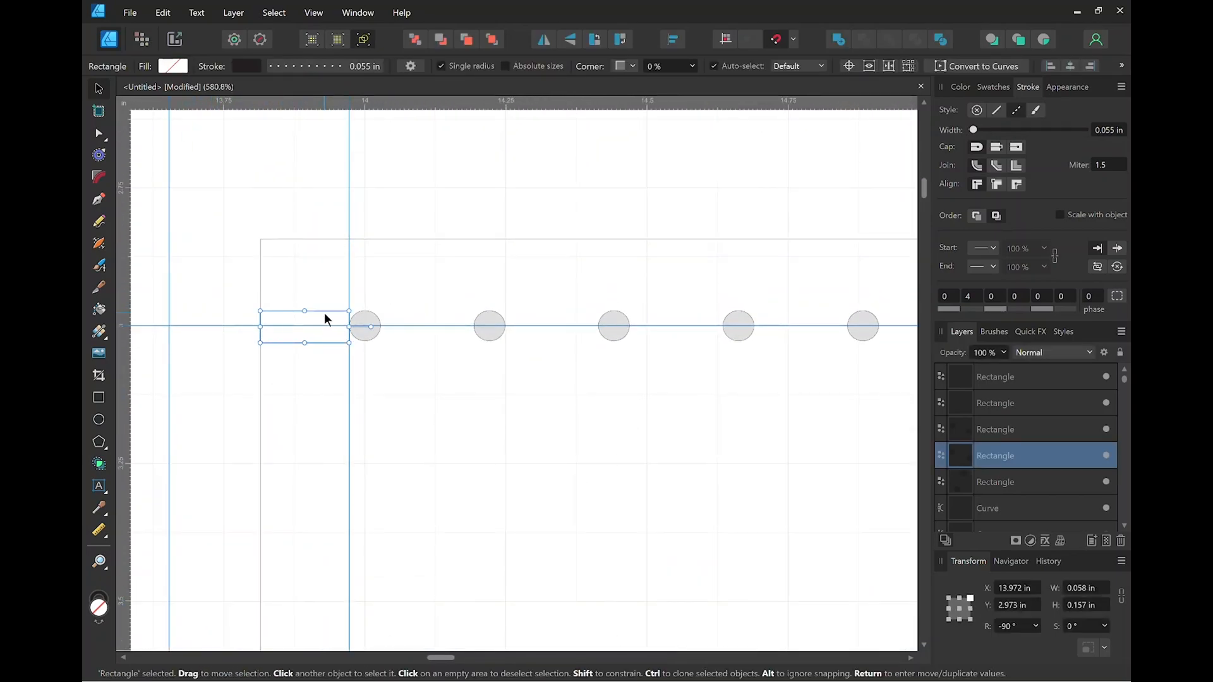
pyautogui.scroll(-12, 467, 432)
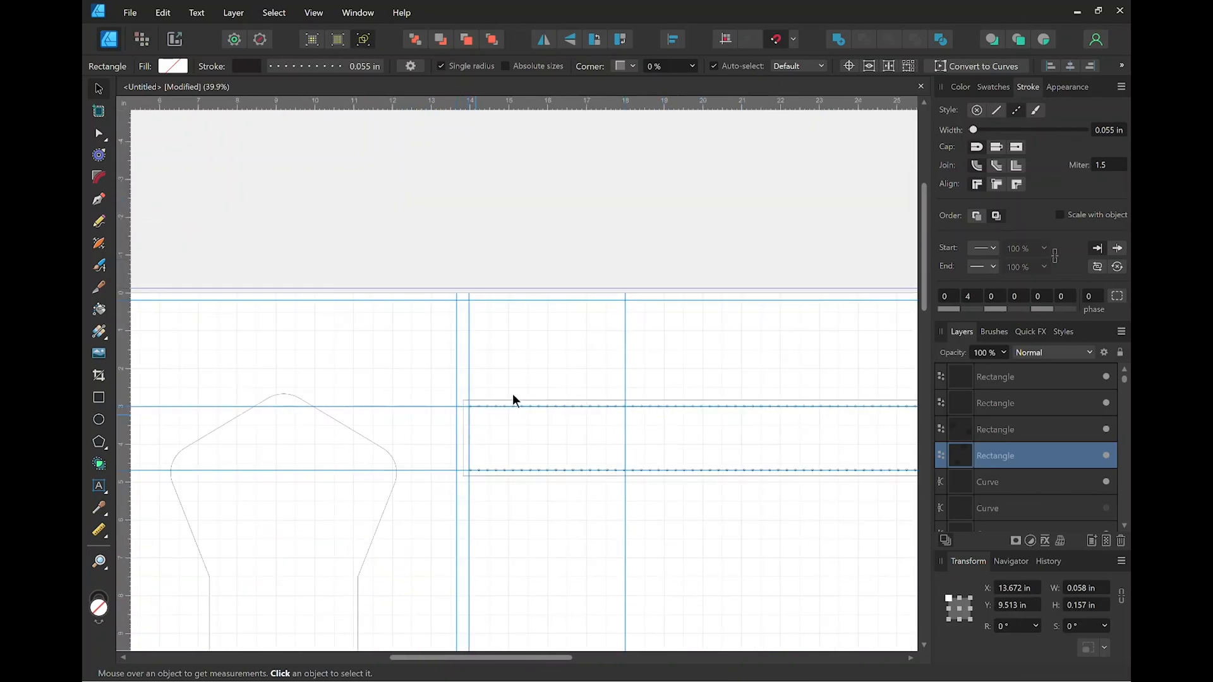
pyautogui.moveTo(715, 409); pyautogui.dragTo(520, 381)
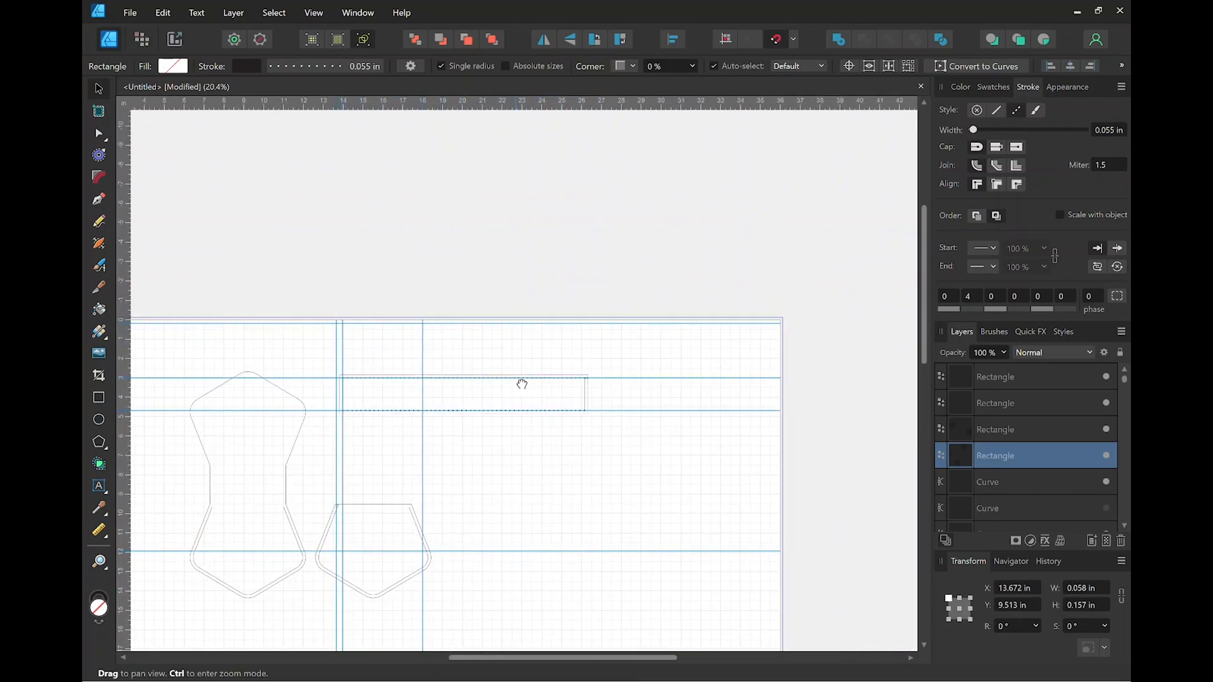
pyautogui.scroll(8, 563, 379)
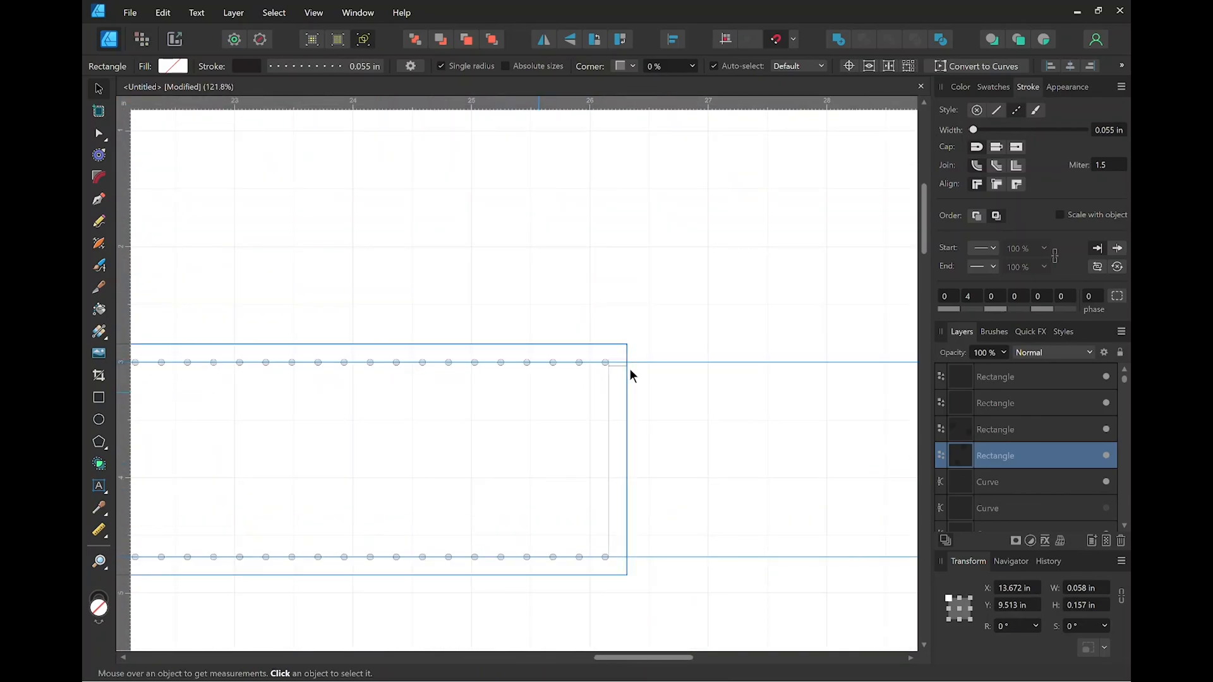
pyautogui.click(619, 367)
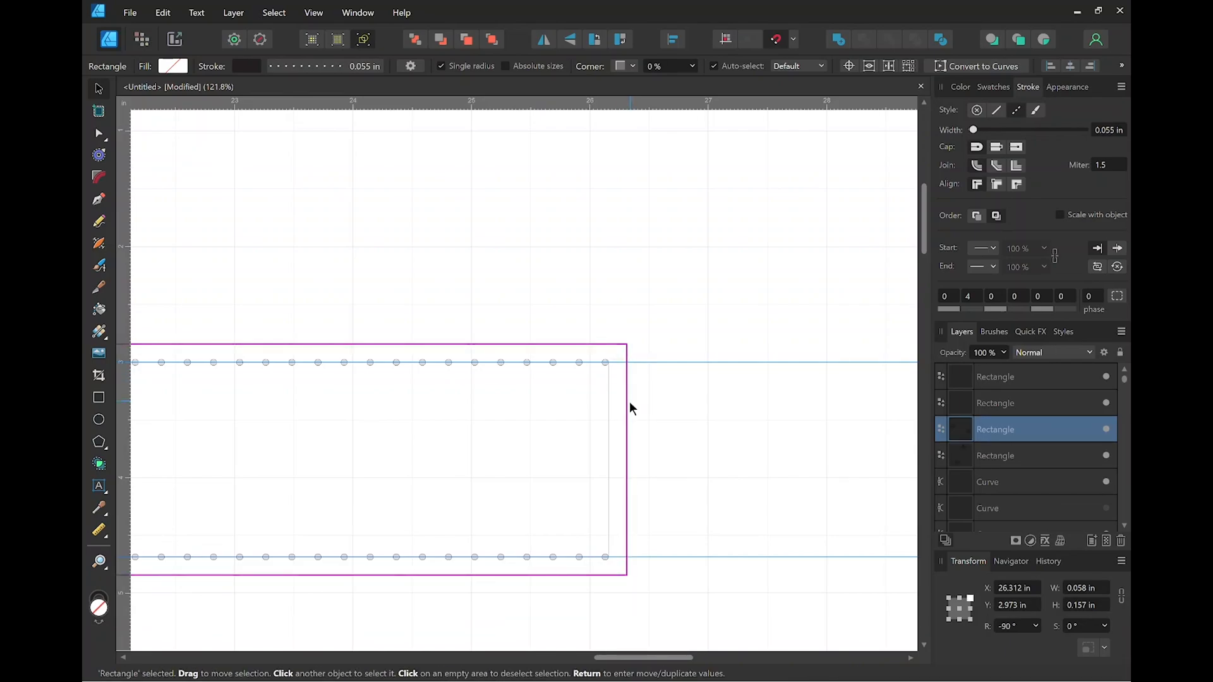
pyautogui.press('Delete')
pyautogui.scroll(-7, 320, 411)
pyautogui.scroll(-1, 320, 407)
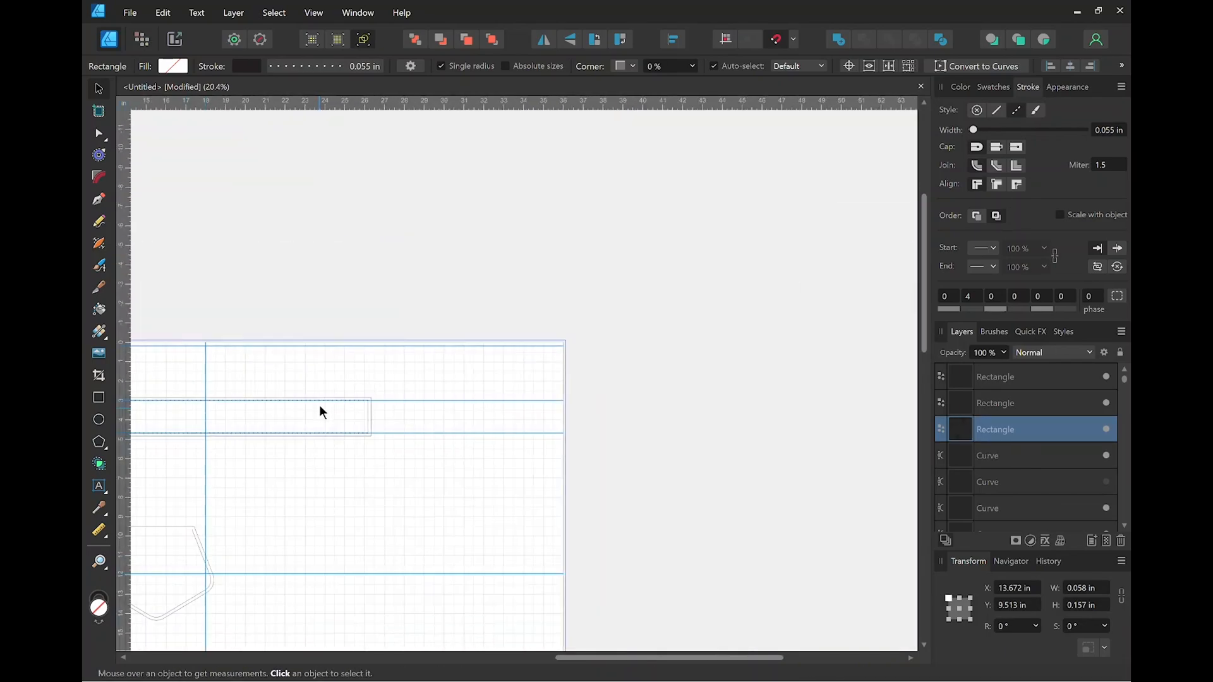
# Remove the vertical guides at the long rectangle's left end and the horizontal guides near the page's upper edge and along the upper dot row.
pyautogui.moveTo(339, 471); pyautogui.dragTo(663, 400)
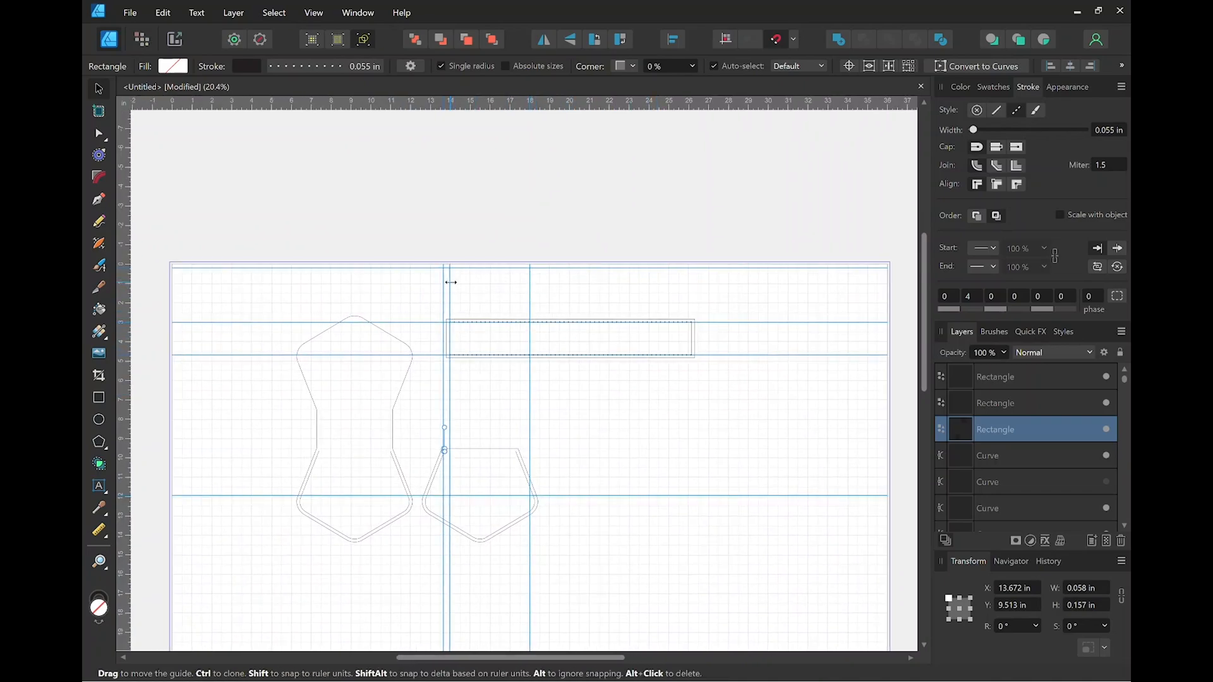
pyautogui.moveTo(444, 284); pyautogui.dragTo(86, 304)
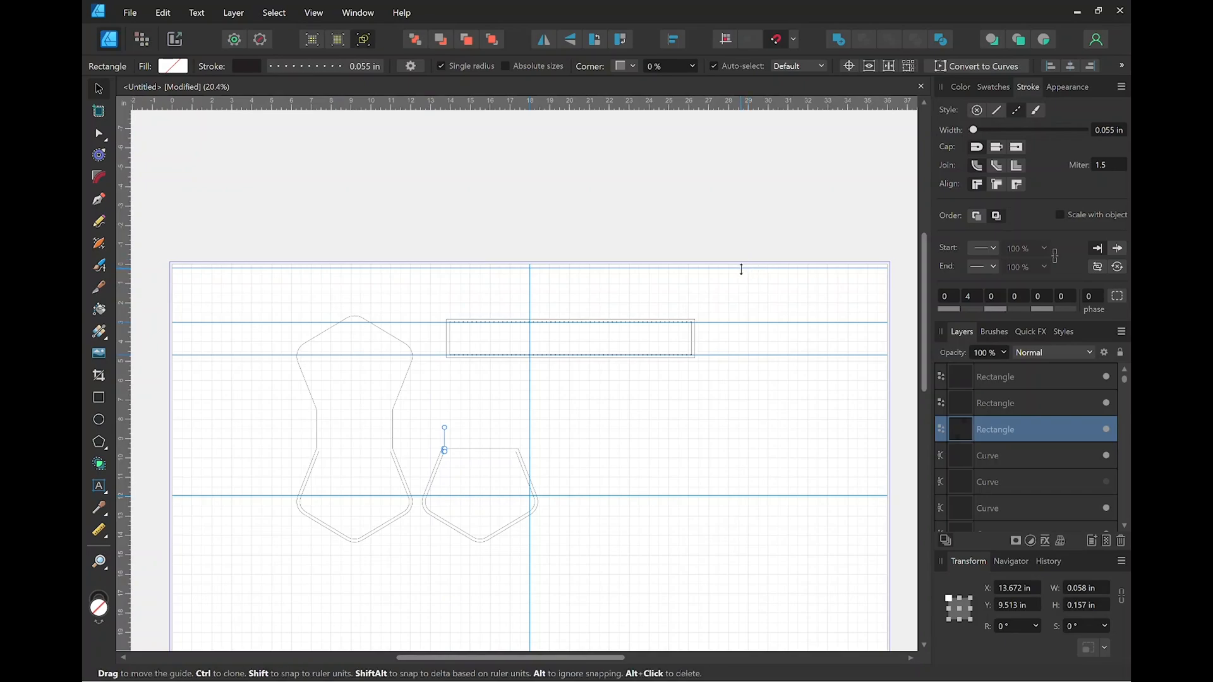
pyautogui.moveTo(740, 267); pyautogui.dragTo(742, 103)
pyautogui.moveTo(742, 321); pyautogui.dragTo(745, 103)
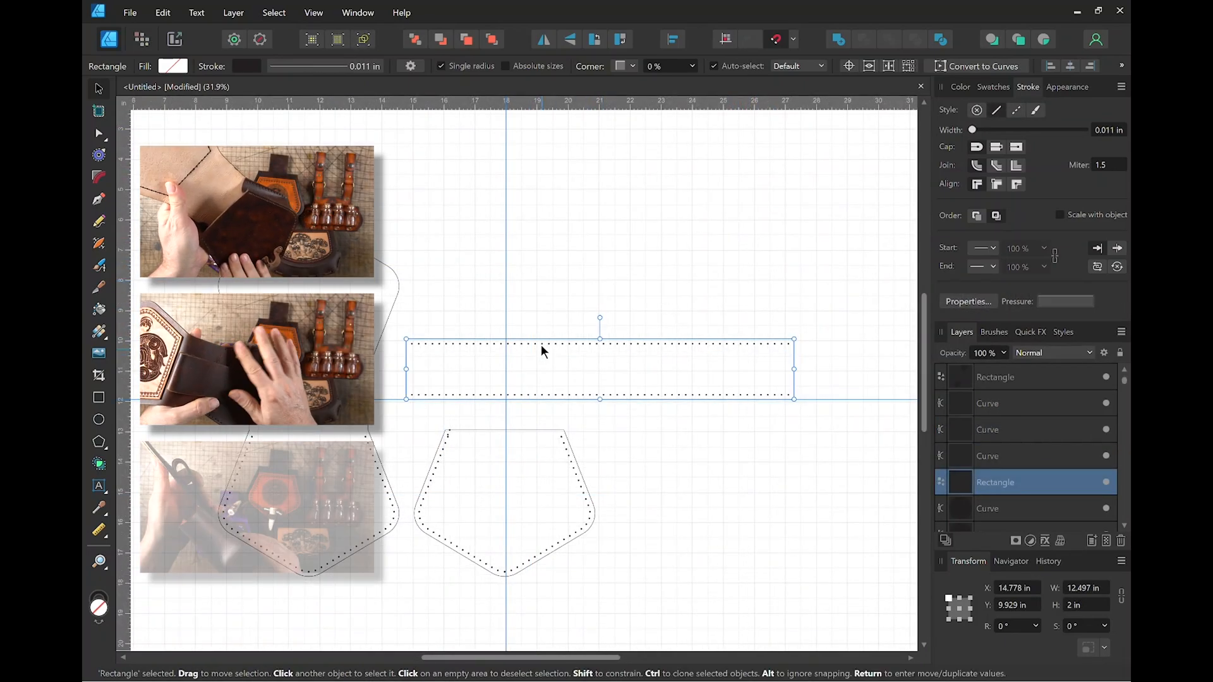
# Select the long rectangle together with both of its dot rows and group them.
pyautogui.click(516, 296)
pyautogui.moveTo(394, 328); pyautogui.dragTo(834, 412)
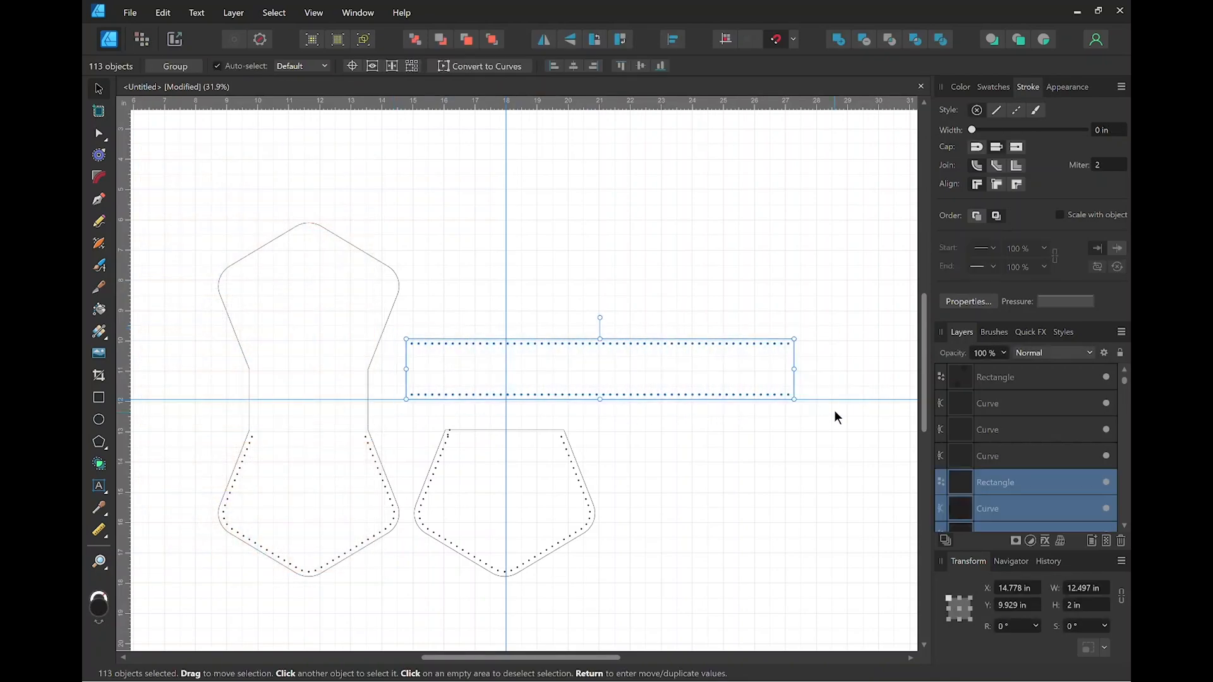
pyautogui.click(178, 65)
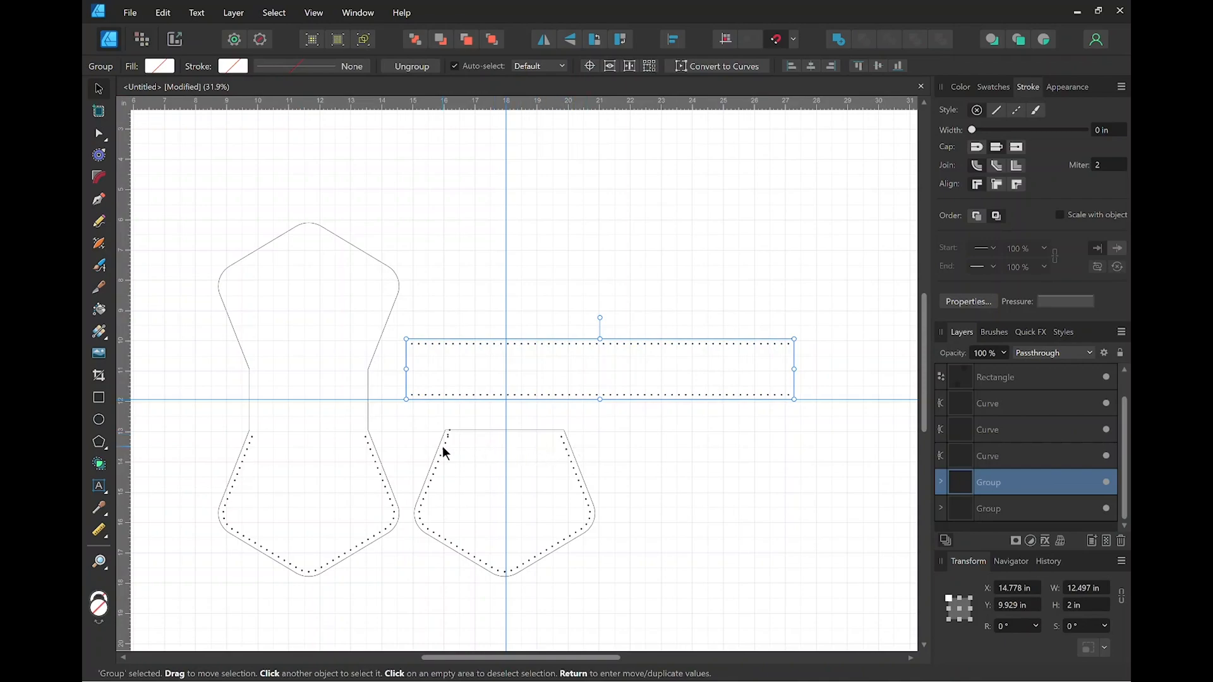
# Give the leftover small rectangle at the shorter pentagonal piece's upper-left corner a solid line style, and delete it.
pyautogui.scroll(10, 442, 446)
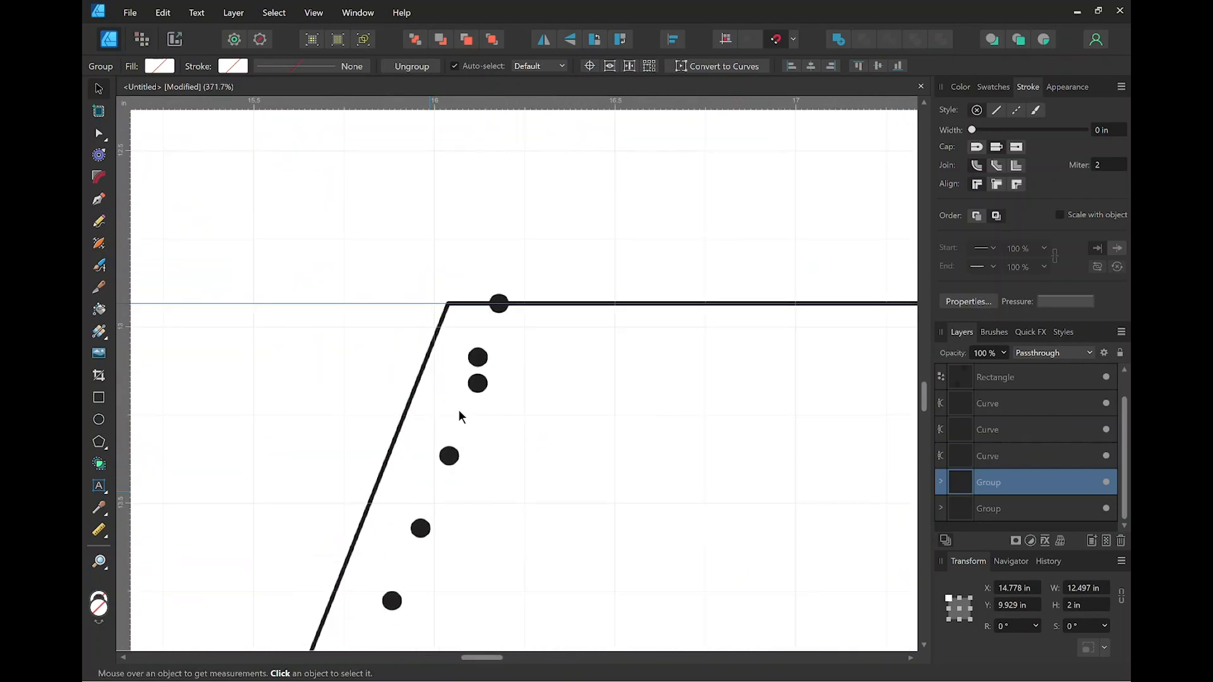
pyautogui.click(499, 312)
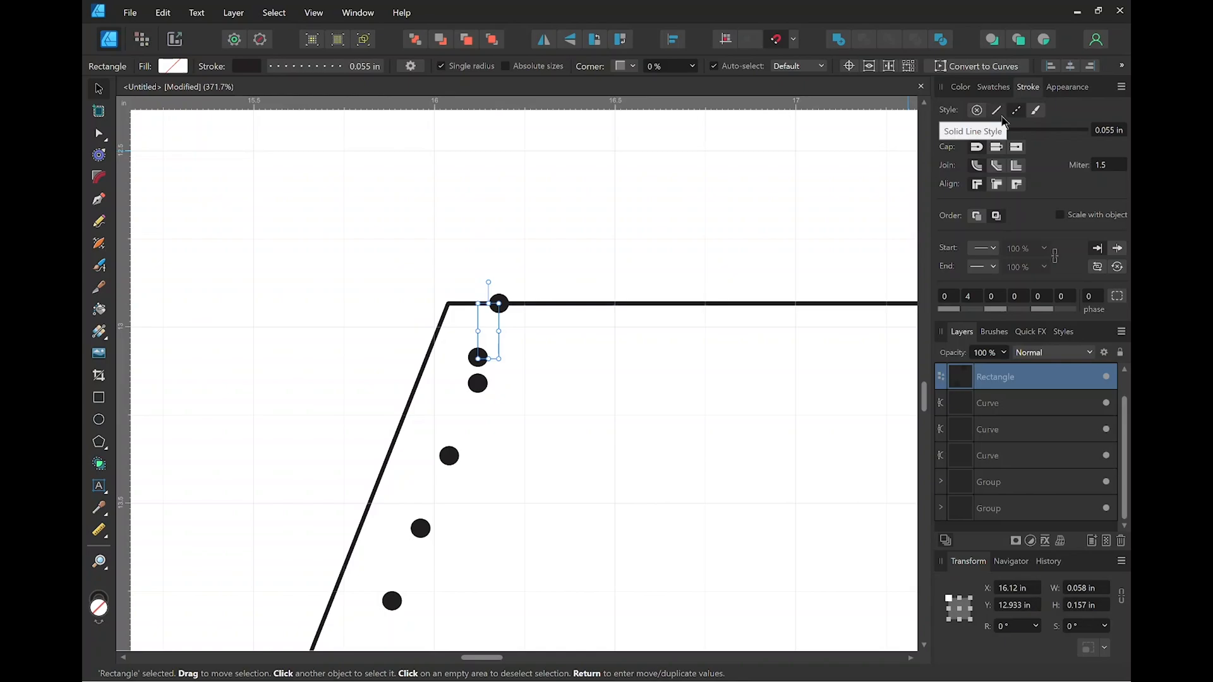
pyautogui.click(997, 111)
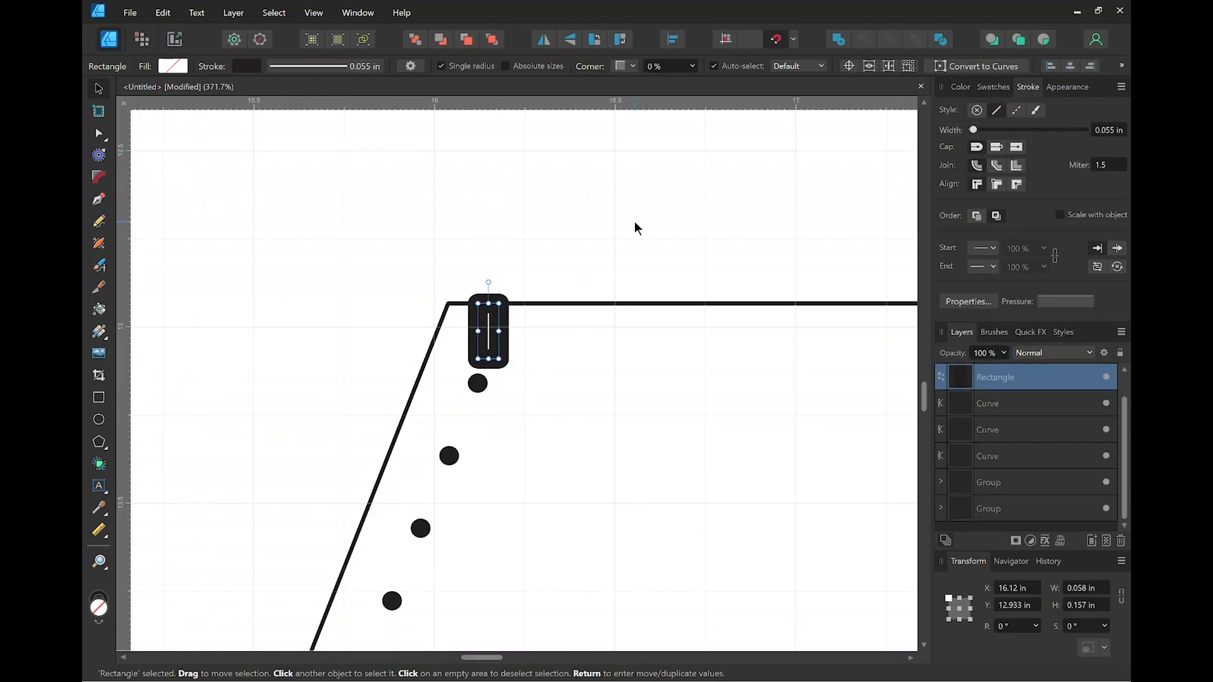
pyautogui.press('Delete')
pyautogui.scroll(-3, 535, 281)
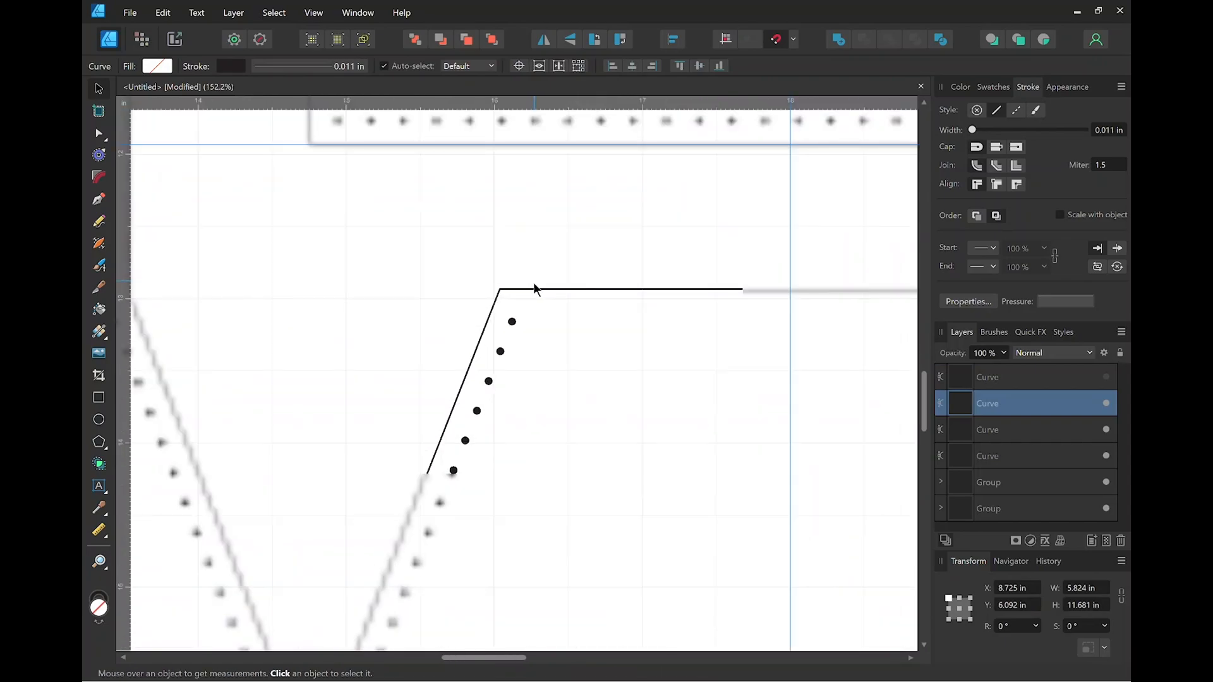
pyautogui.scroll(-5, 533, 283)
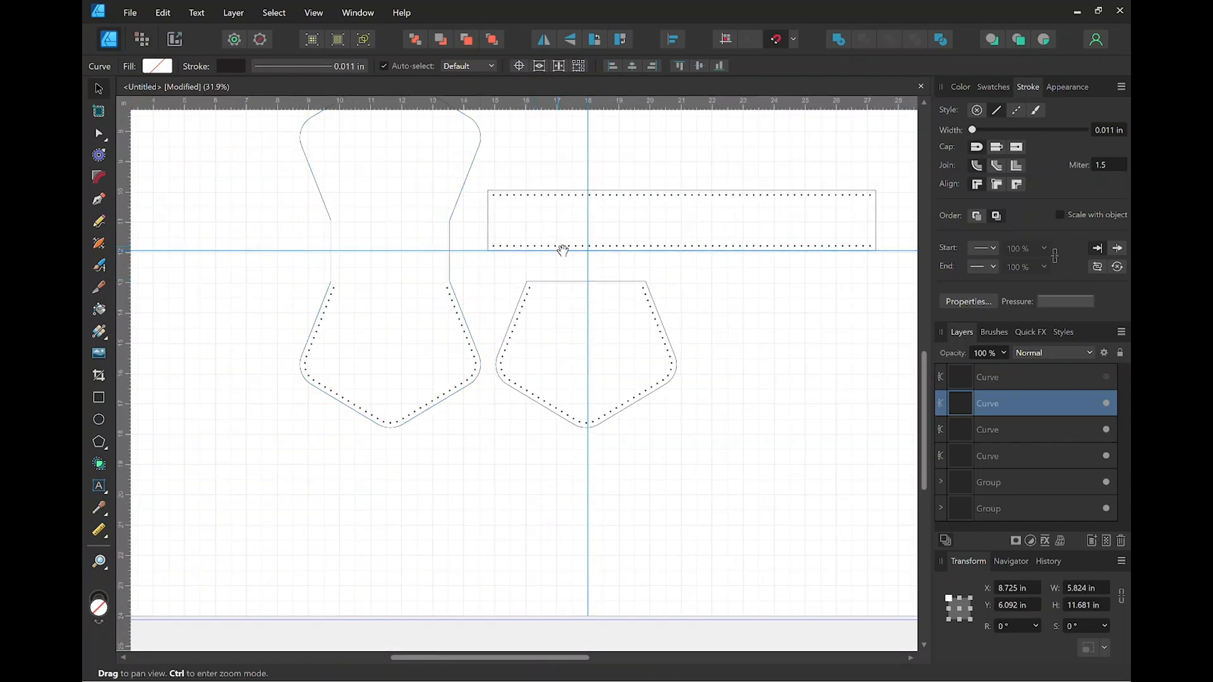
# Duplicate the grouped shorter pentagonal piece horizontally, placing the copy to its right below the long strip.
pyautogui.moveTo(562, 251); pyautogui.dragTo(511, 368)
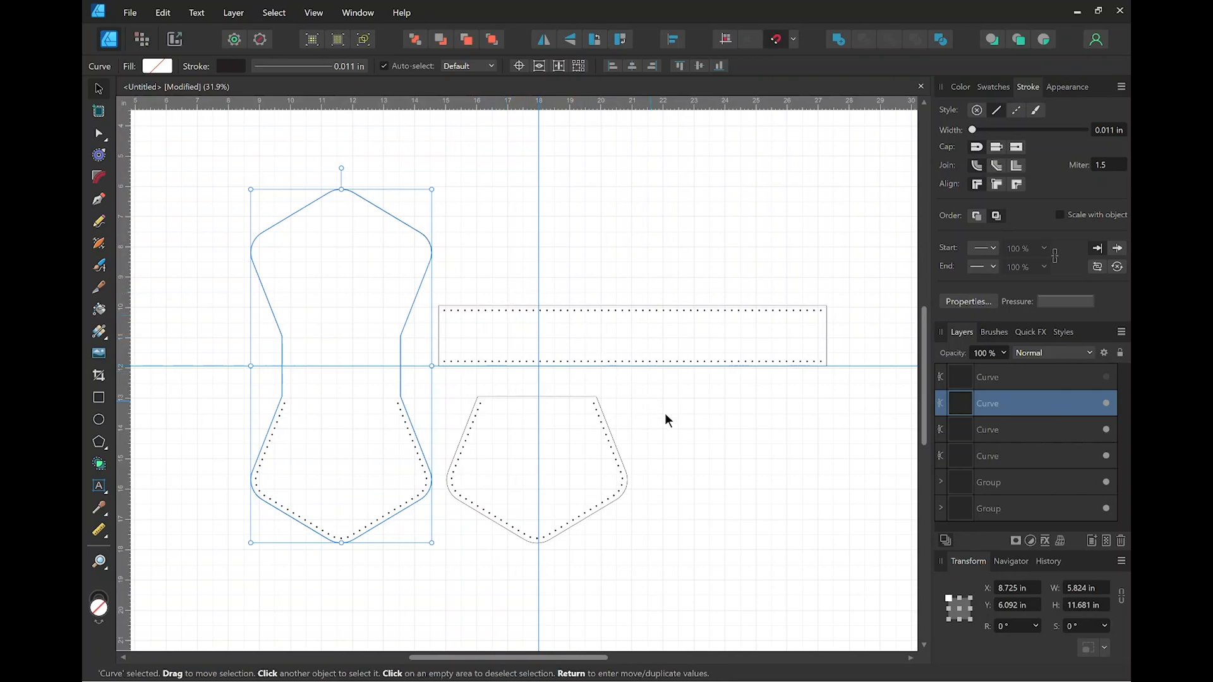
pyautogui.click(476, 419)
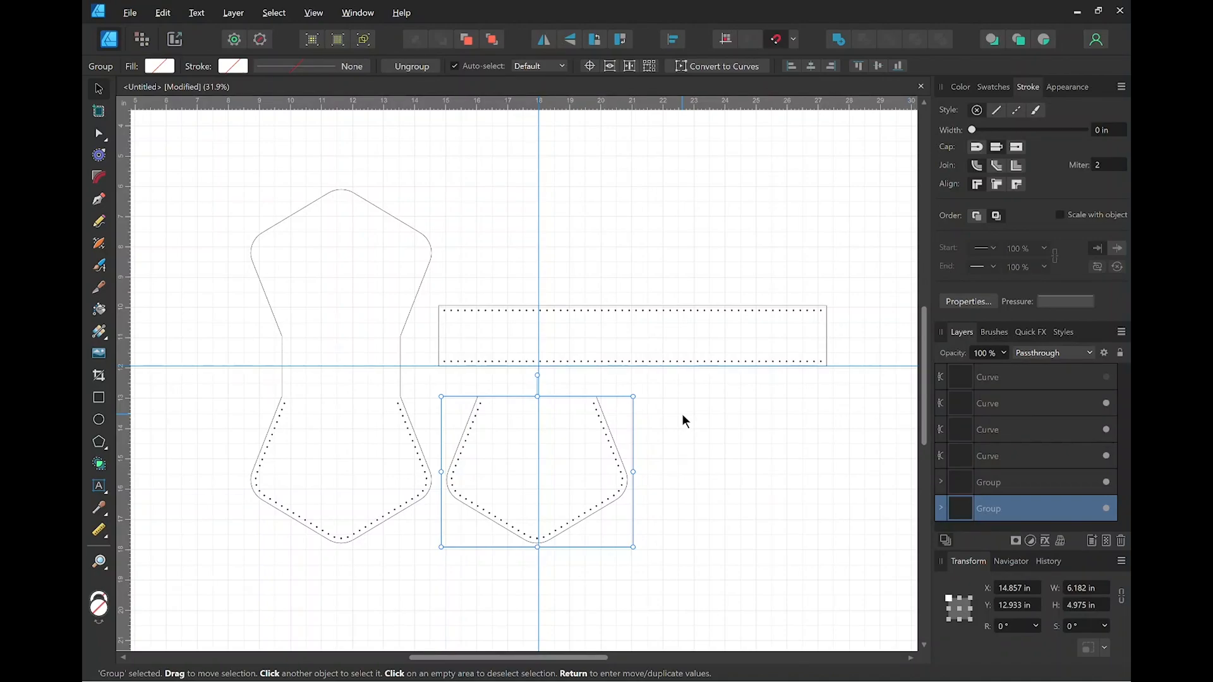
pyautogui.click(688, 261)
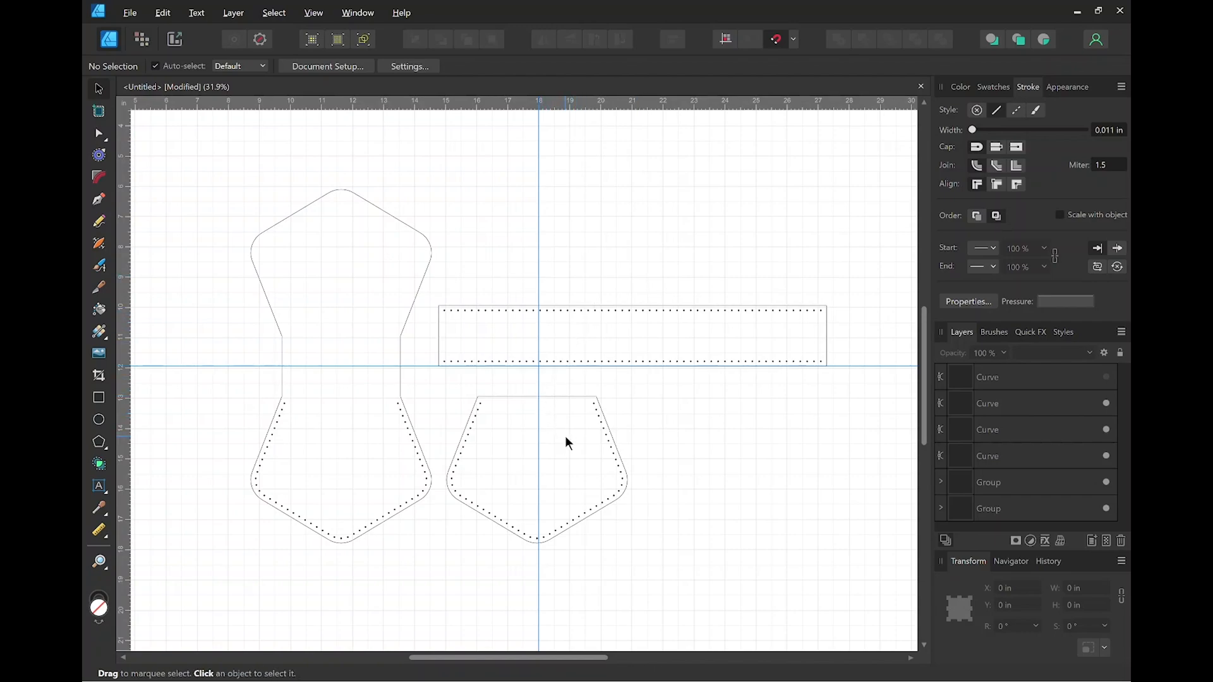
pyautogui.click(574, 402)
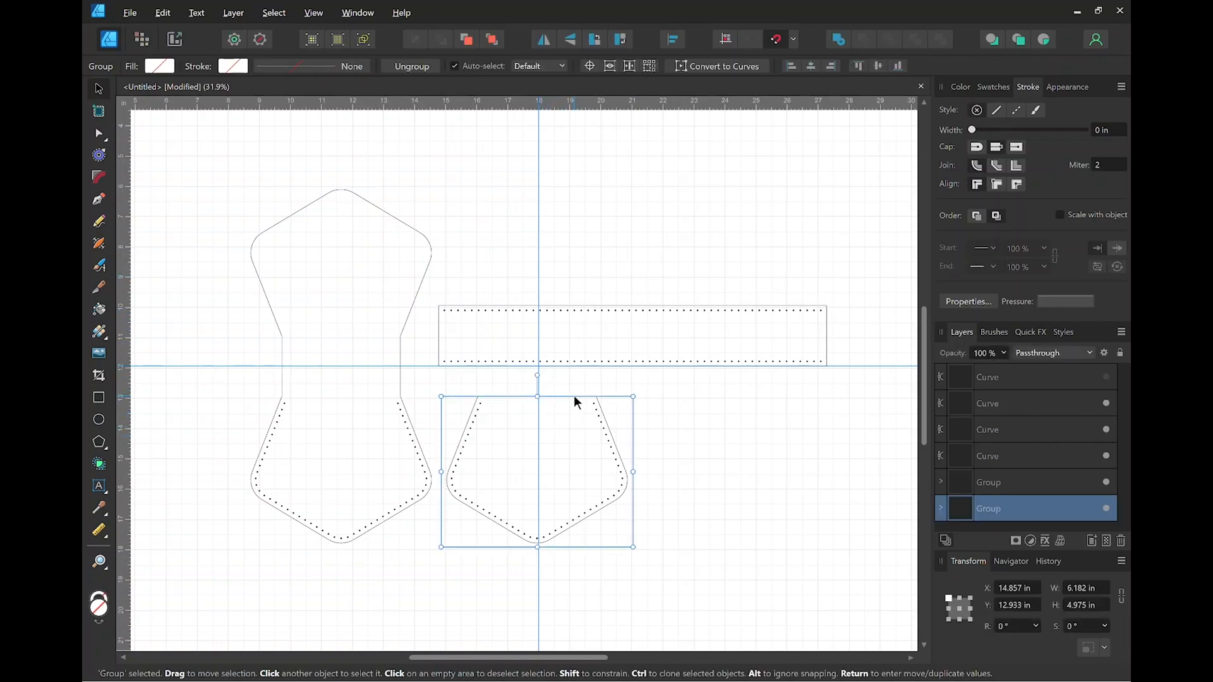
pyautogui.press('alt')
pyautogui.moveTo(570, 420); pyautogui.dragTo(801, 421)
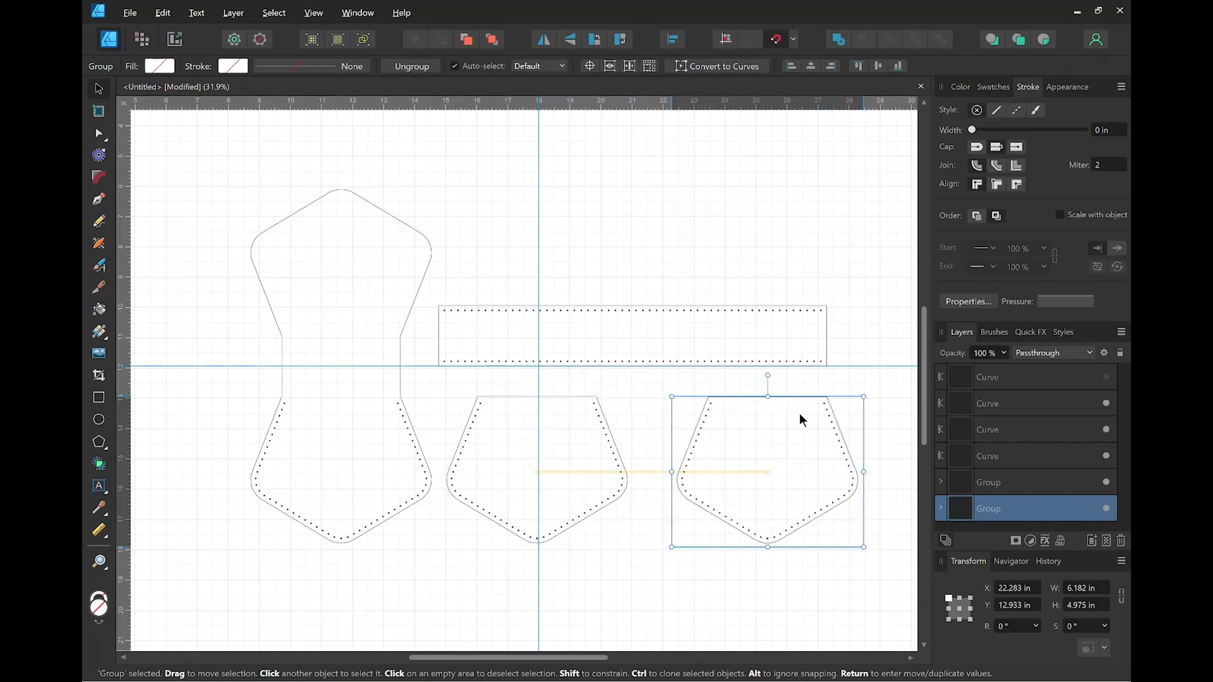
# Ungroup the copied pentagonal piece and delete both of its dotted stitch lines, keeping only the outline.
pyautogui.click(767, 276)
pyautogui.click(697, 427)
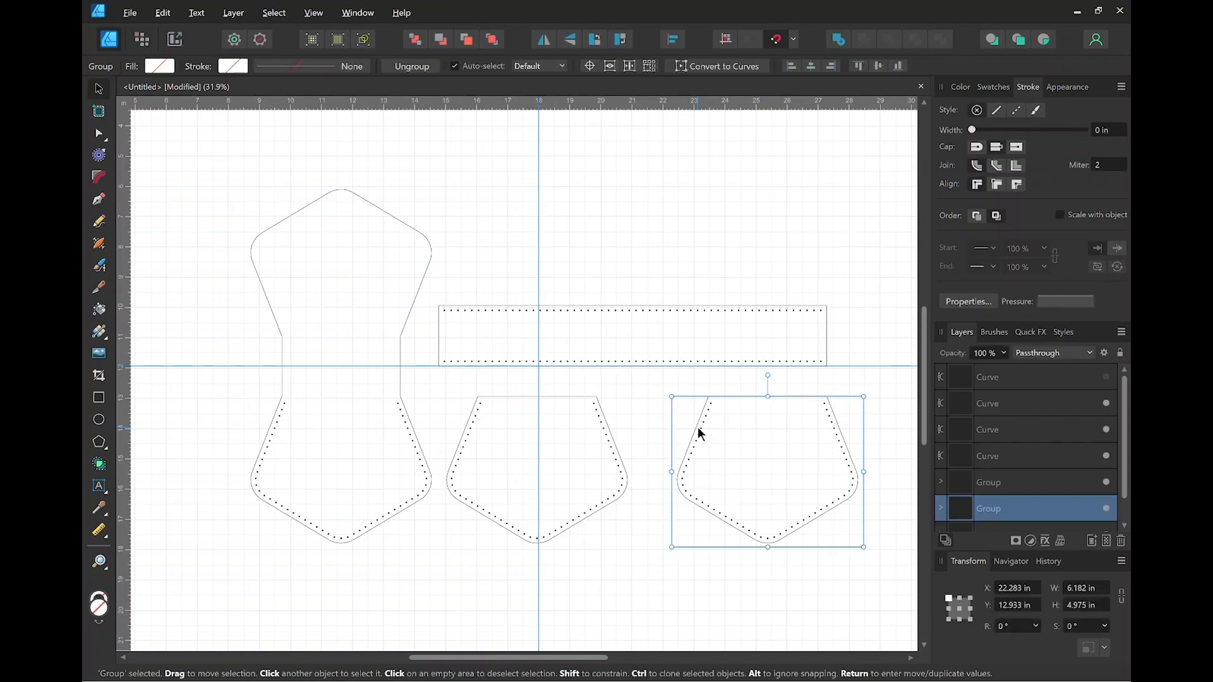
pyautogui.click(420, 69)
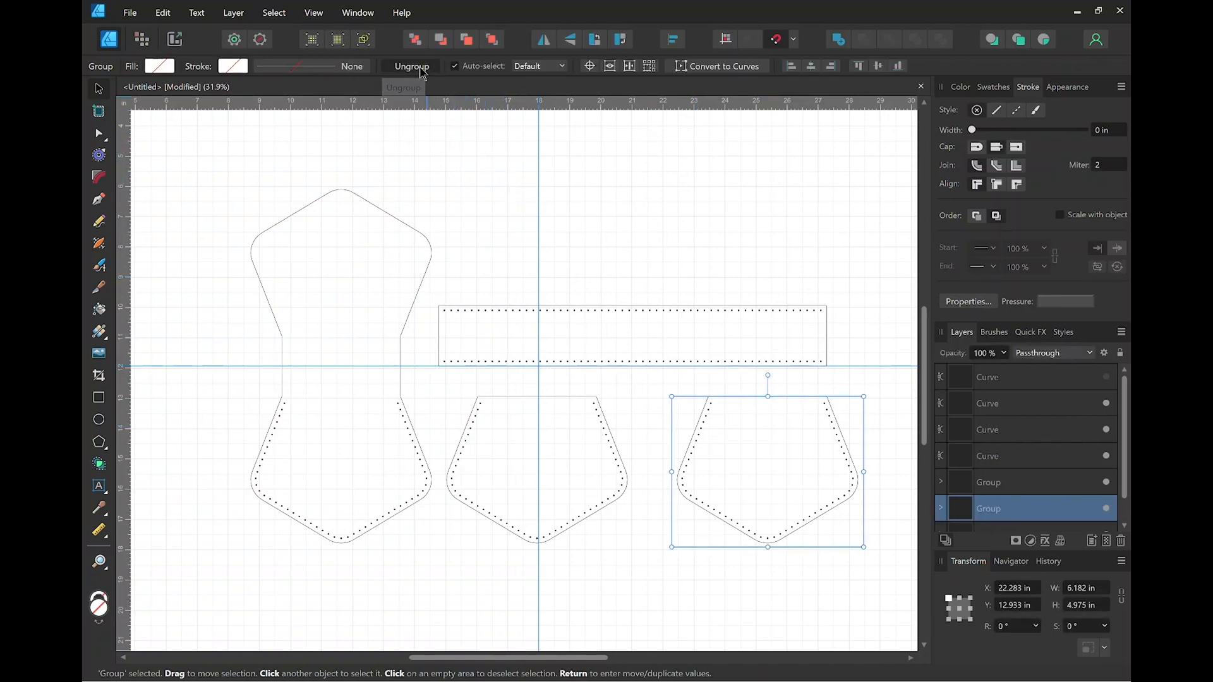
pyautogui.scroll(5, 790, 454)
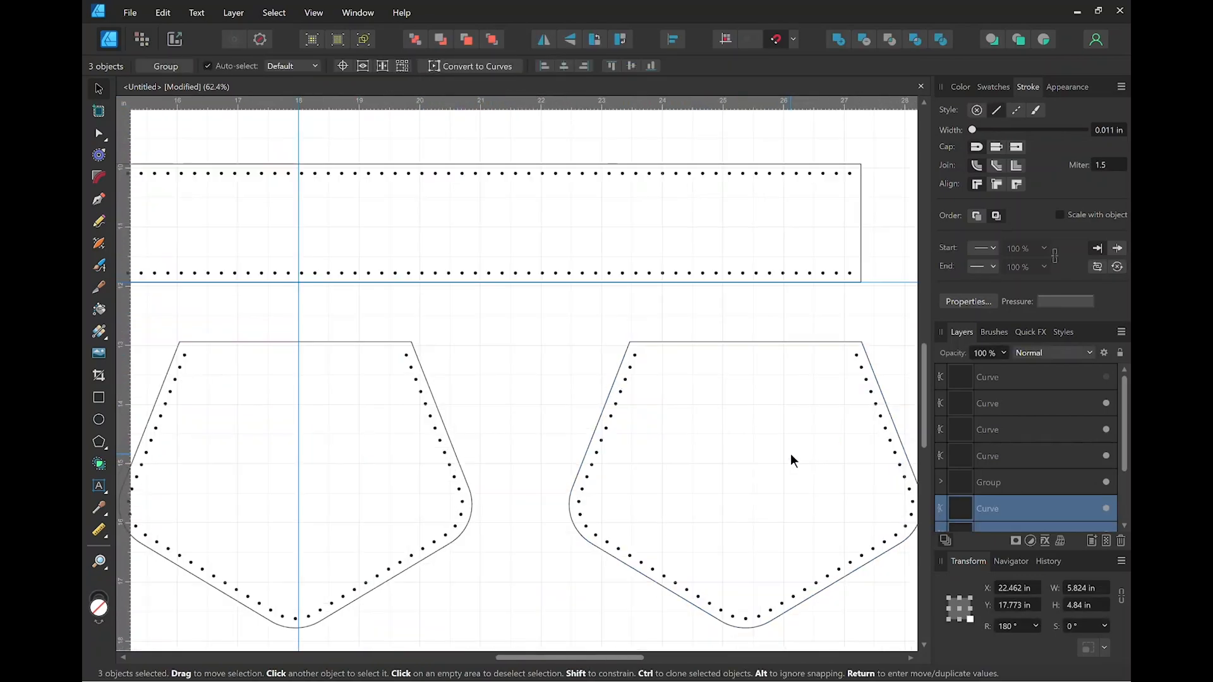
pyautogui.moveTo(784, 453); pyautogui.dragTo(522, 351)
pyautogui.click(681, 191)
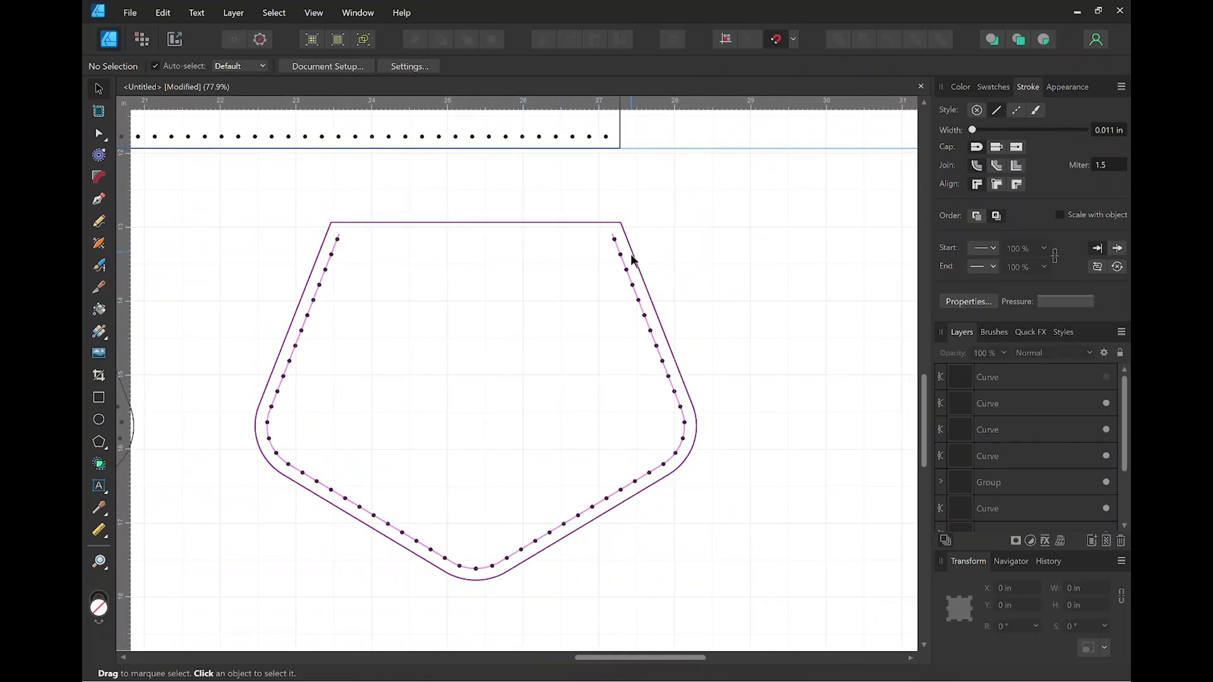
pyautogui.click(626, 269)
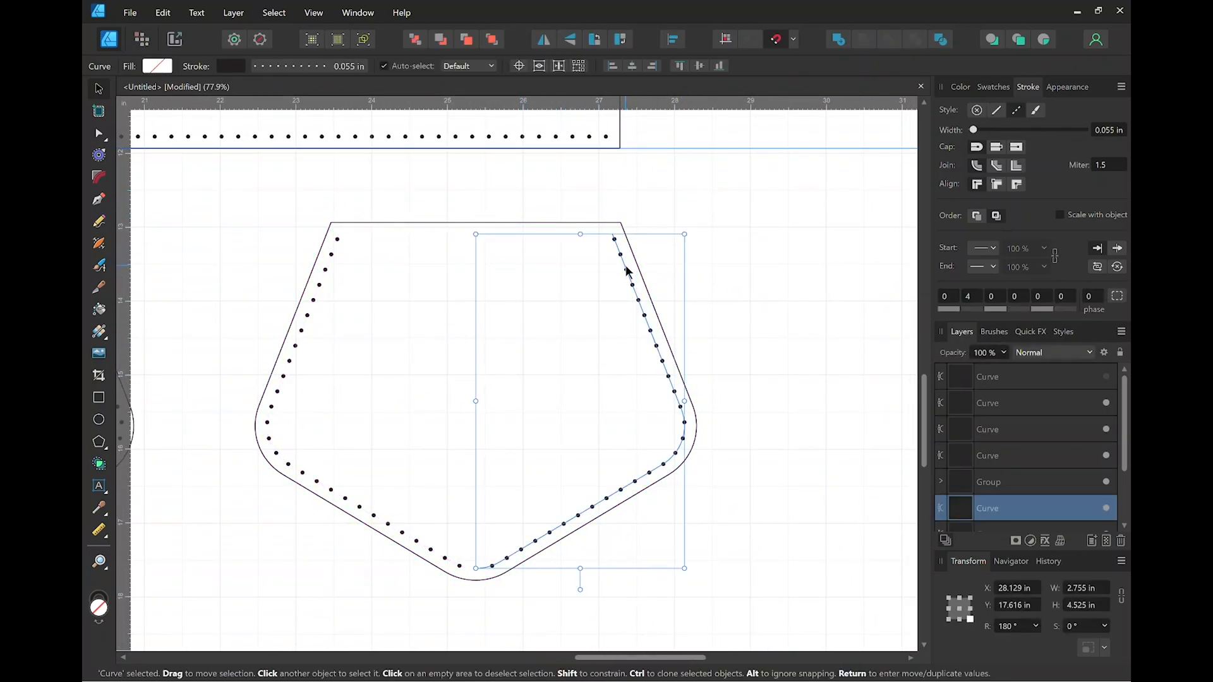
pyautogui.press('Delete')
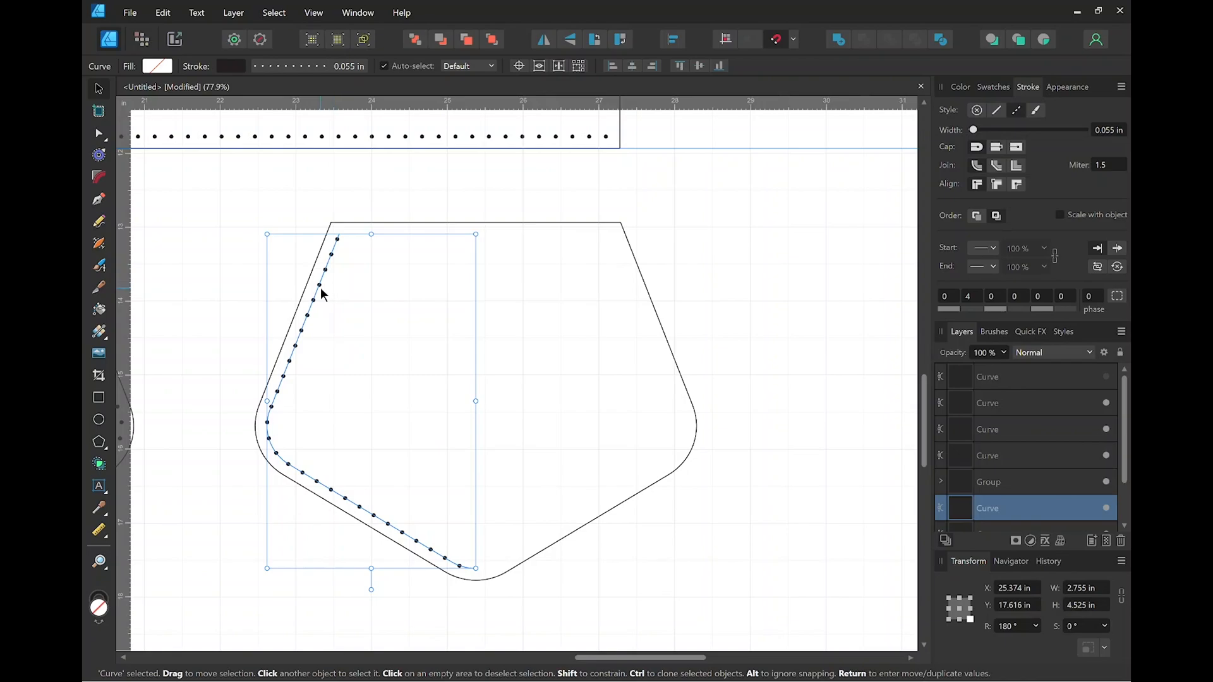
pyautogui.press('Delete')
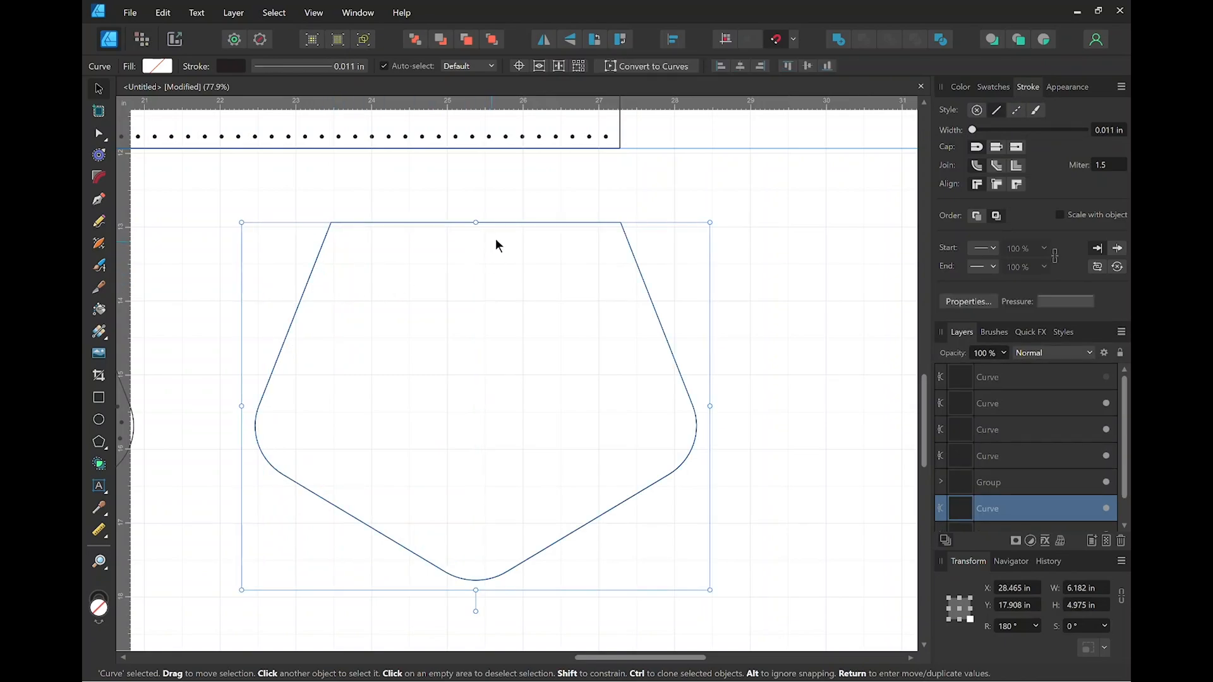
# Move the bare pentagon outline to the page's upper edge, above the long double-ended piece.
pyautogui.scroll(-6, 484, 270)
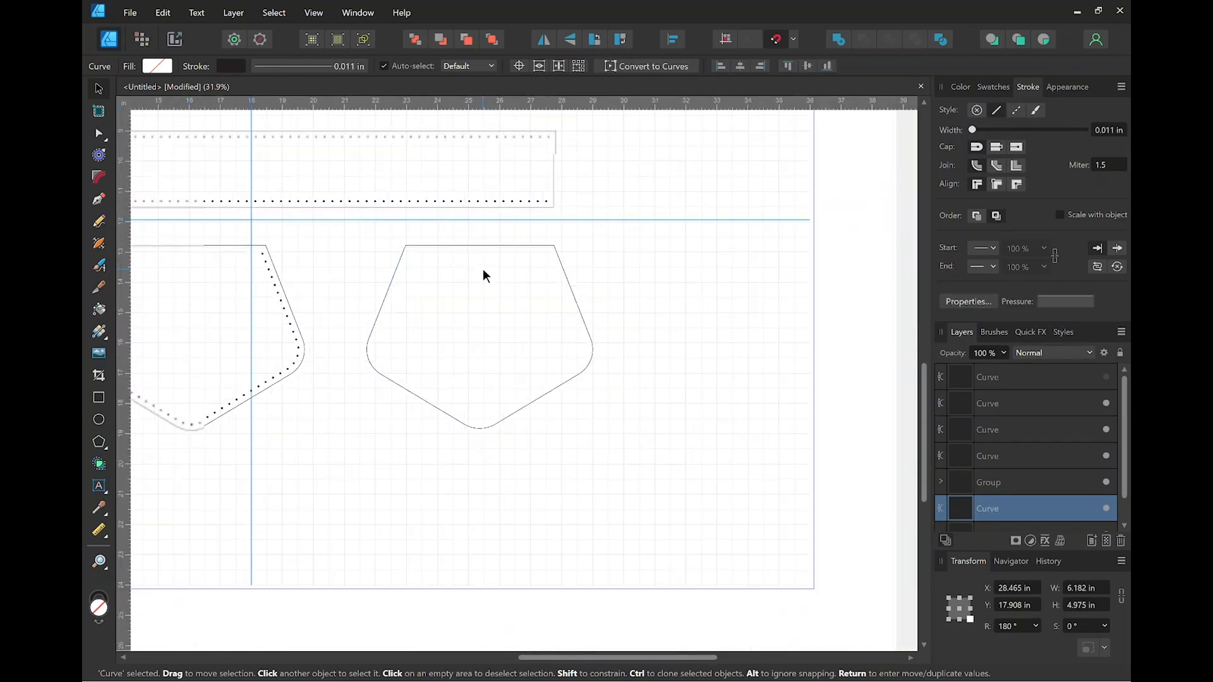
pyautogui.moveTo(465, 271); pyautogui.dragTo(496, 198)
pyautogui.click(674, 361)
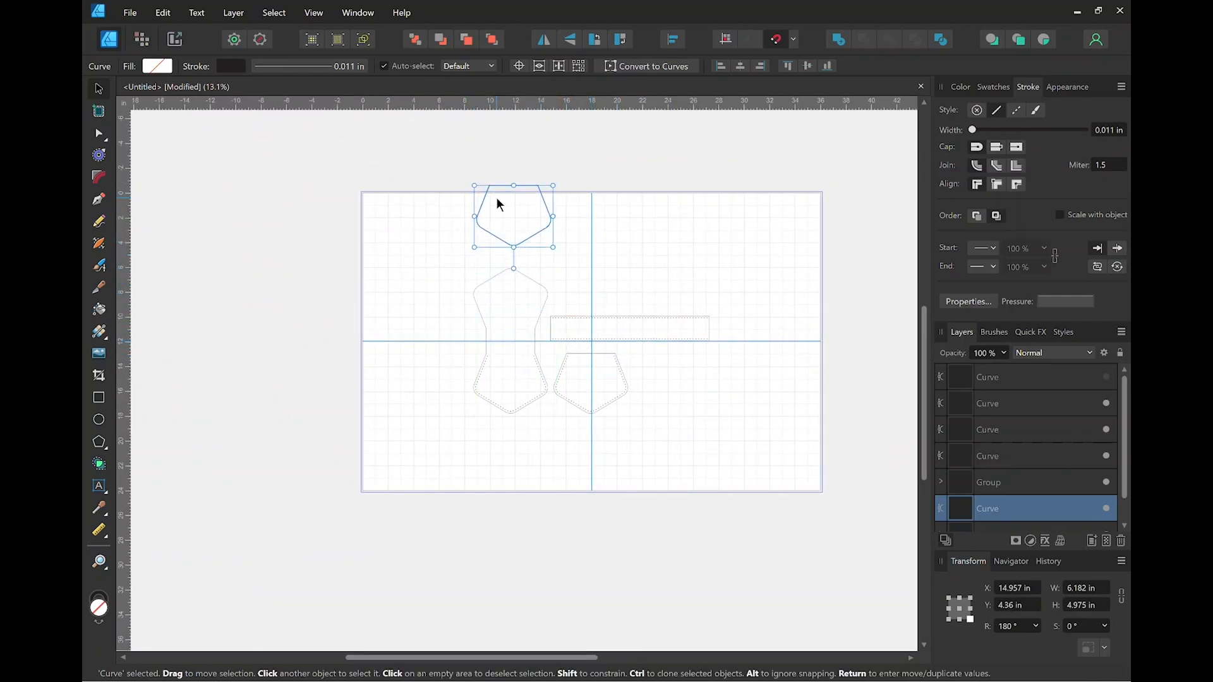
# Select the long piece with its stitch lines, the strip and the stitched pentagon, and move them below the page.
pyautogui.click(445, 271)
pyautogui.moveTo(445, 262); pyautogui.dragTo(753, 469)
pyautogui.moveTo(528, 346); pyautogui.dragTo(548, 572)
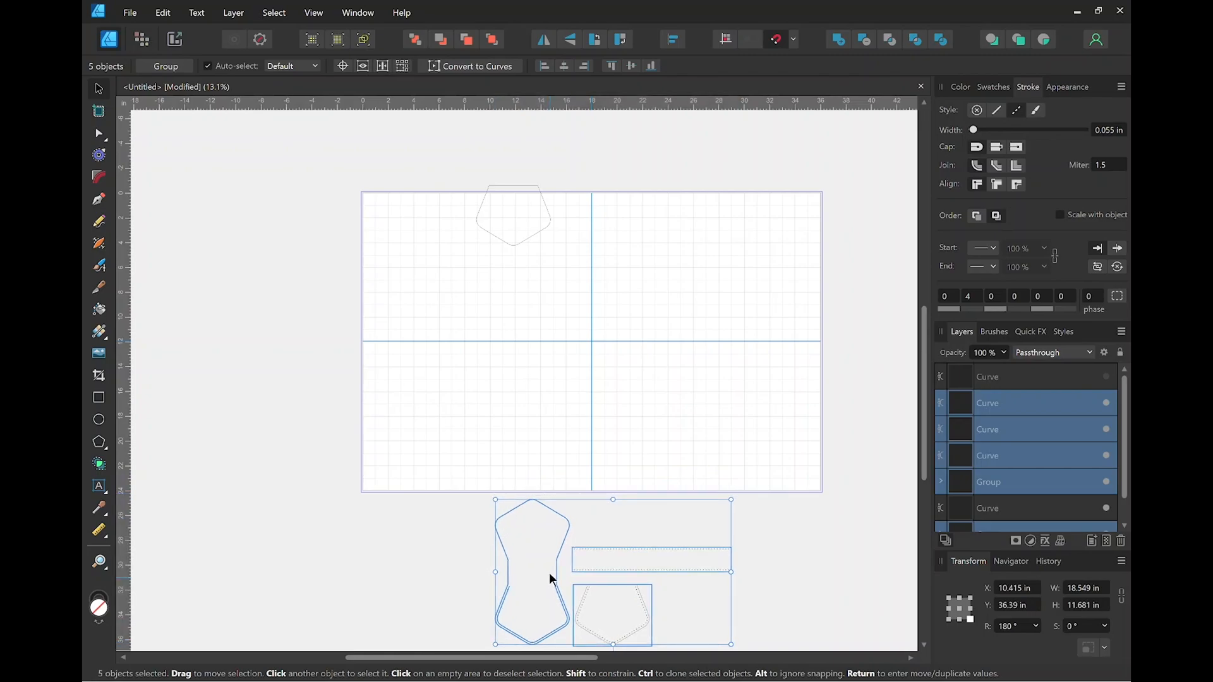
pyautogui.press('space')
pyautogui.moveTo(607, 410); pyautogui.dragTo(609, 336)
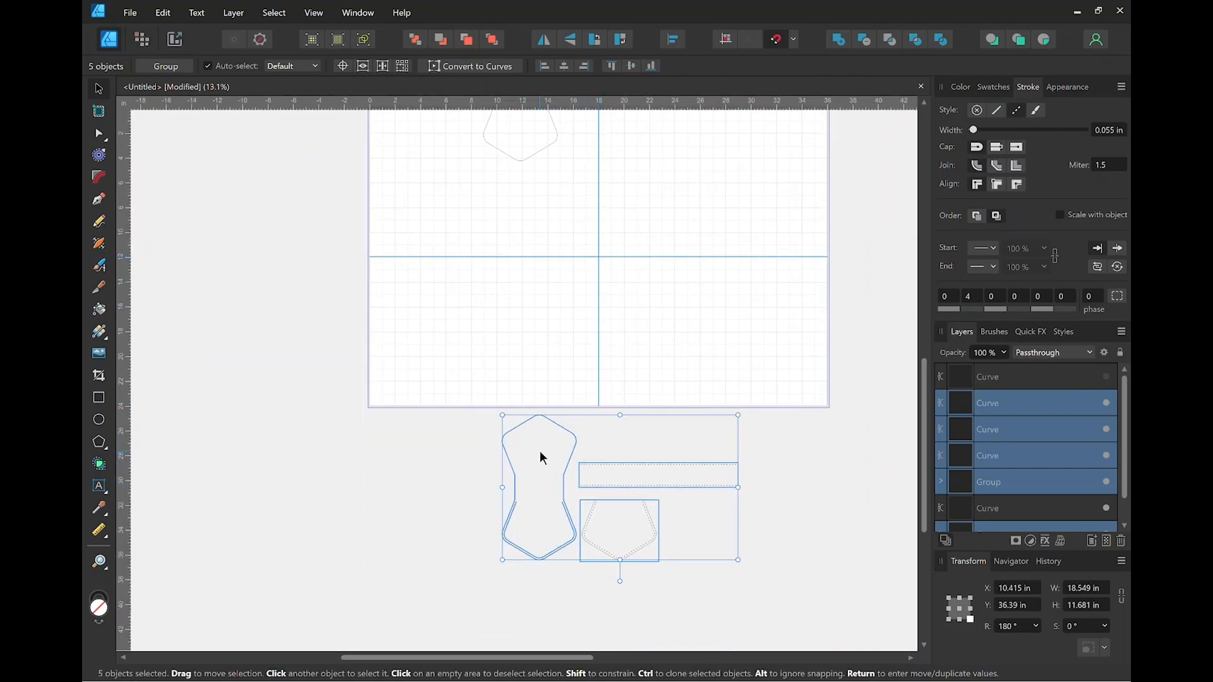
# Select the long double-ended piece with both of its stitch lines and duplicate them straight up onto the page.
pyautogui.click(451, 438)
pyautogui.click(504, 438)
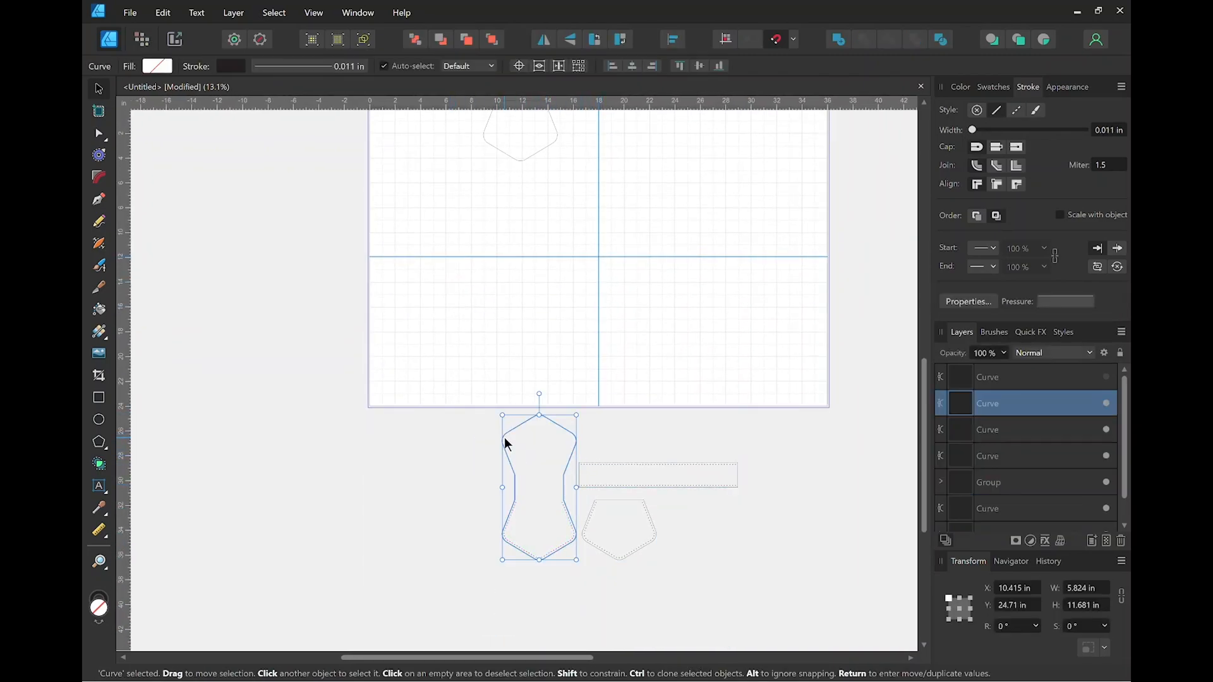
pyautogui.moveTo(468, 376); pyautogui.dragTo(578, 564)
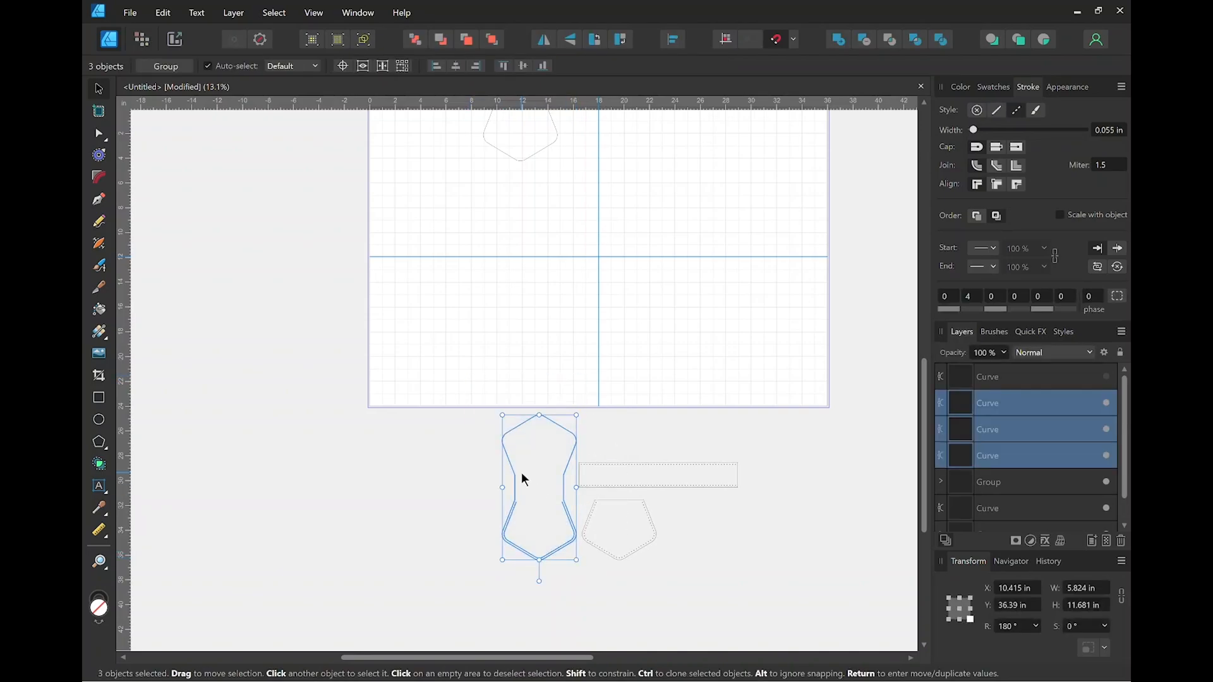
pyautogui.hotkey('shift', 'alt')
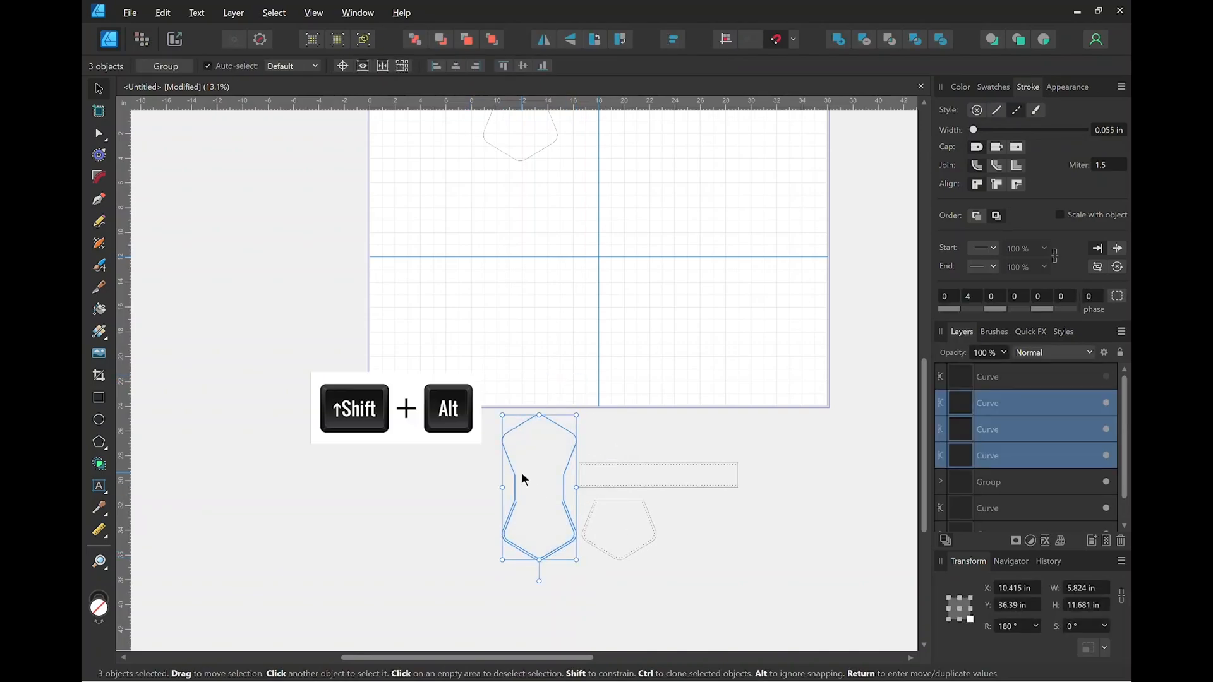
pyautogui.moveTo(521, 478); pyautogui.dragTo(535, 254)
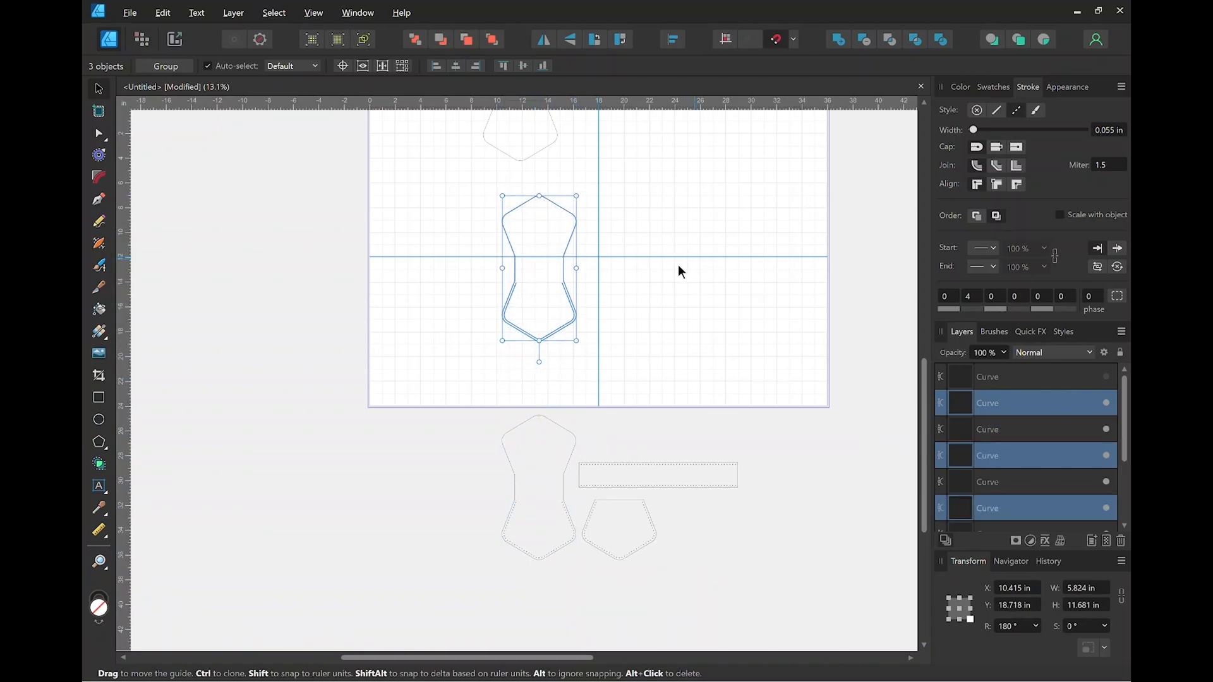
pyautogui.scroll(2, 665, 251)
pyautogui.moveTo(634, 233); pyautogui.dragTo(625, 438)
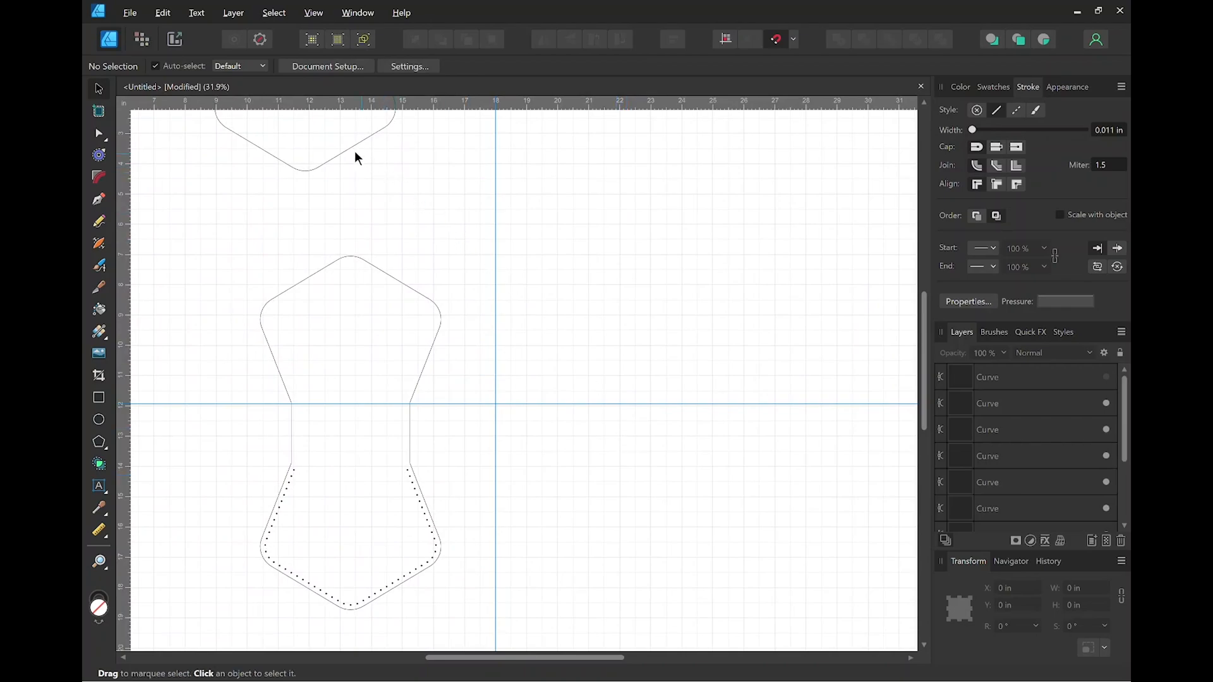
# Move the bare pentagon outline beside the copied long piece and flip it vertically.
pyautogui.click(332, 155)
pyautogui.moveTo(314, 127); pyautogui.dragTo(602, 385)
pyautogui.moveTo(571, 449); pyautogui.dragTo(625, 428)
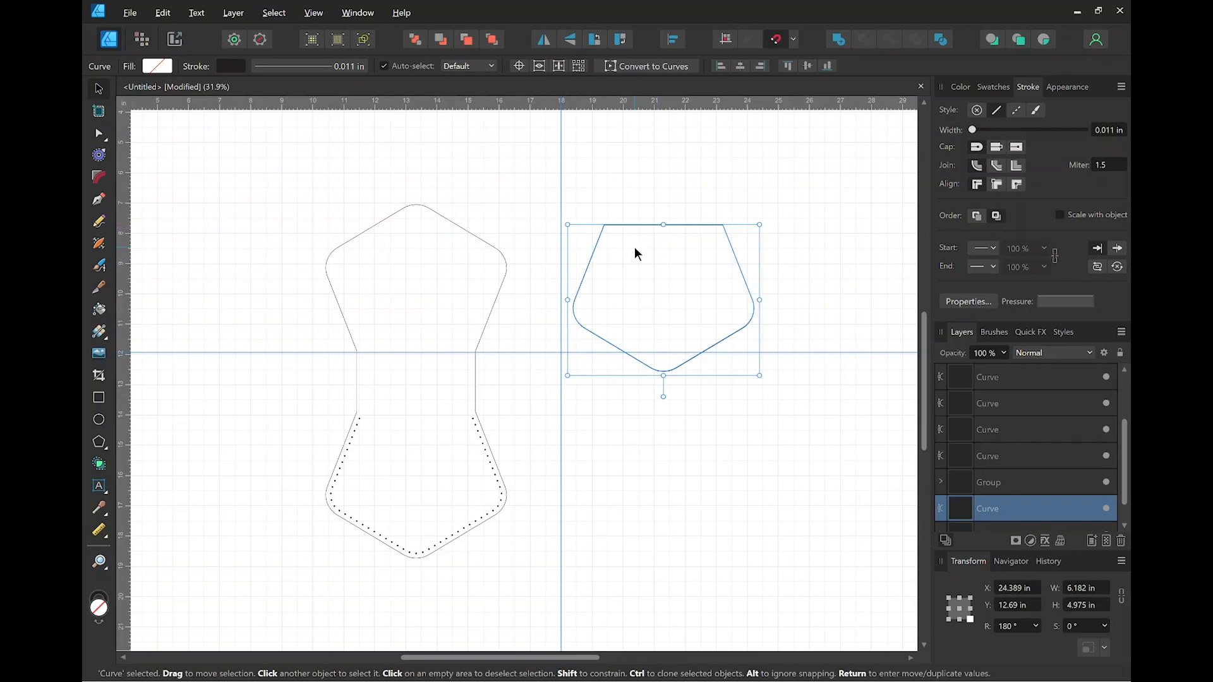
pyautogui.click(400, 211)
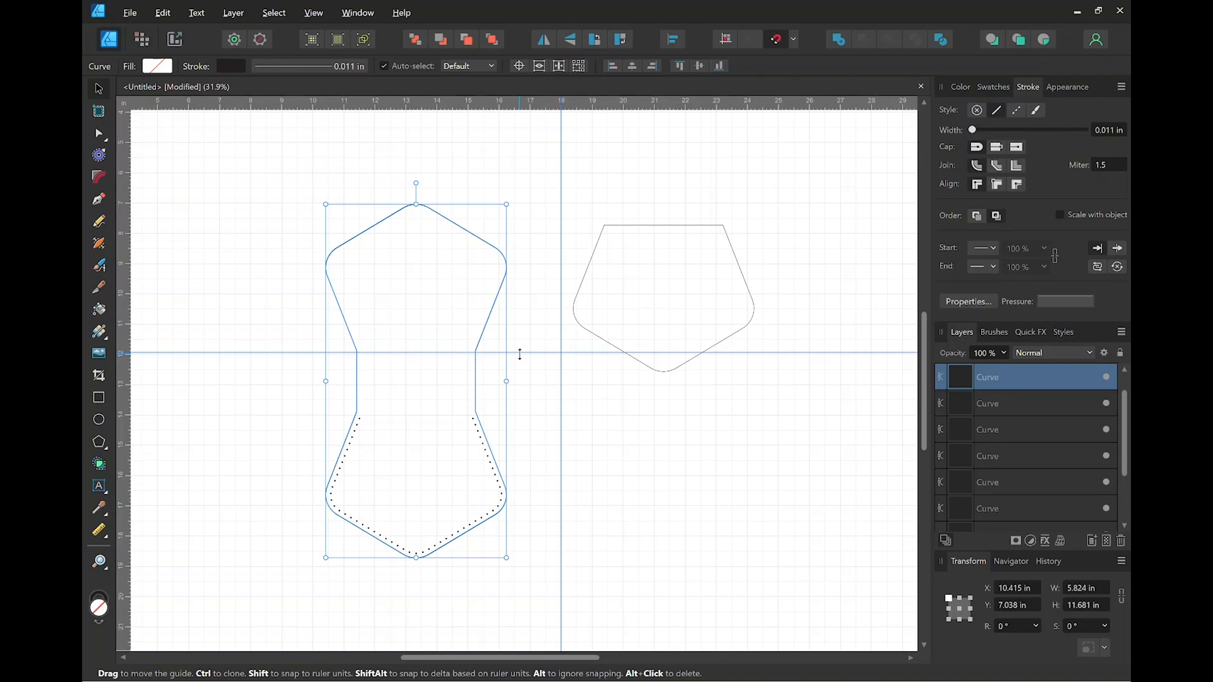
pyautogui.click(655, 225)
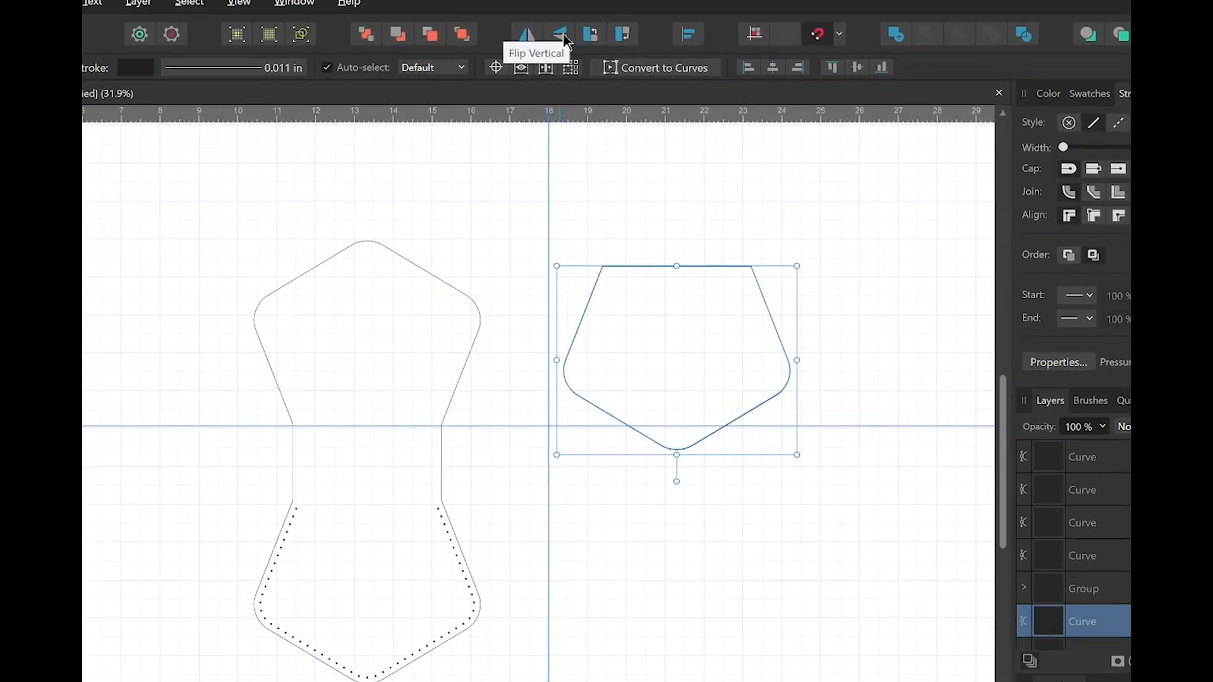
pyautogui.click(559, 34)
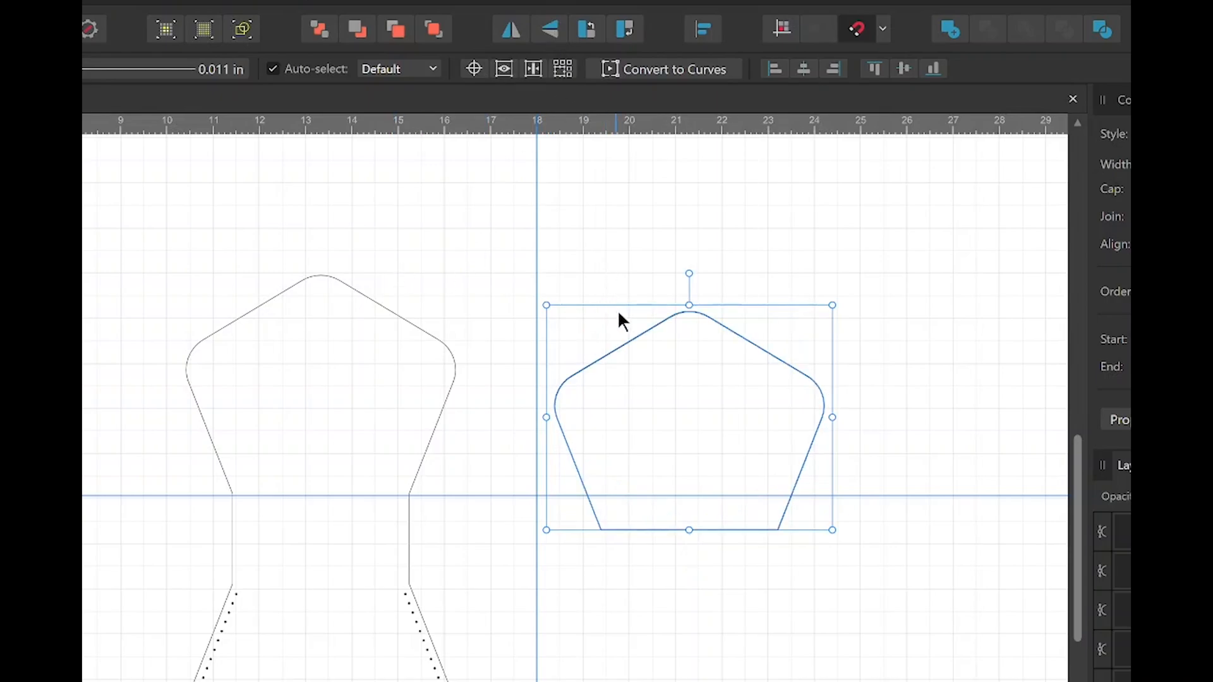
# Place the flipped pentagon over the long piece's upper flap so that their edges align.
pyautogui.moveTo(752, 431); pyautogui.dragTo(717, 432)
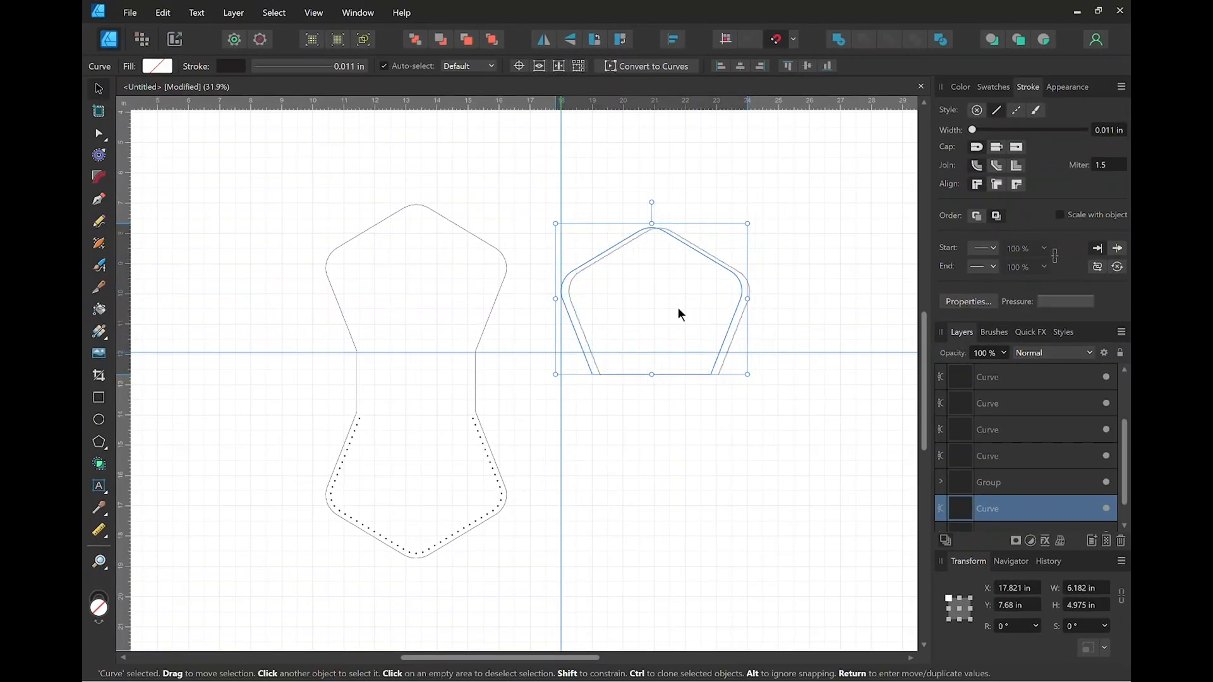
pyautogui.moveTo(678, 309); pyautogui.dragTo(451, 286)
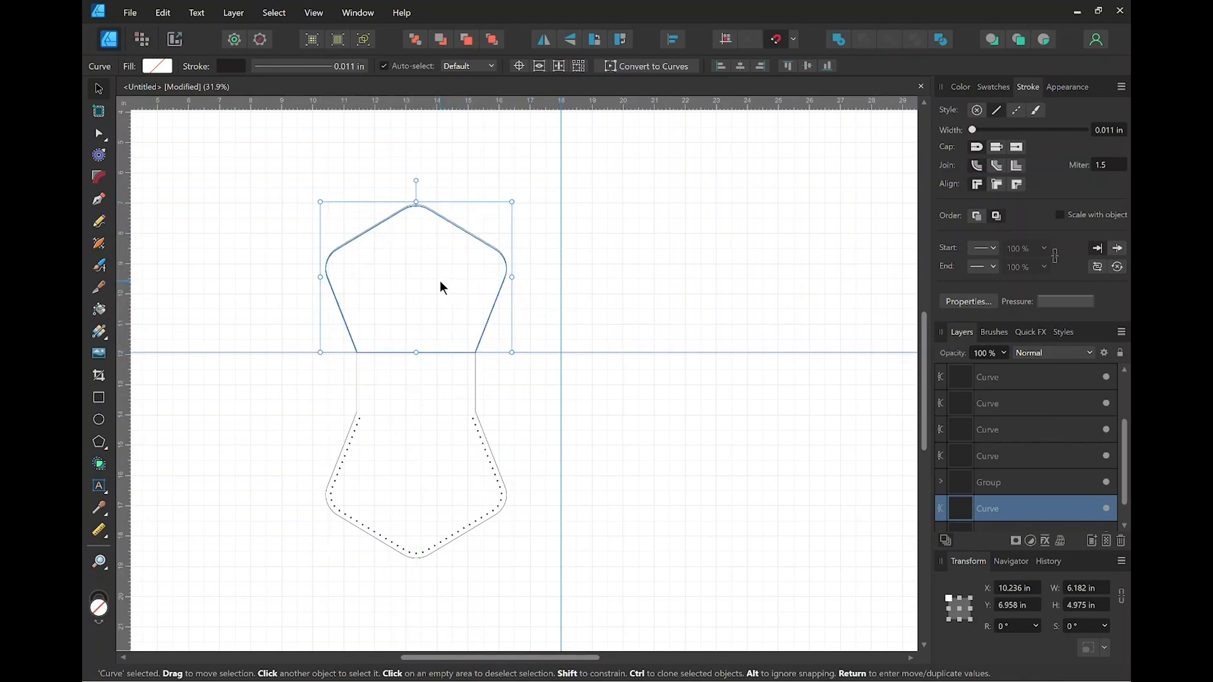
pyautogui.scroll(3, 441, 288)
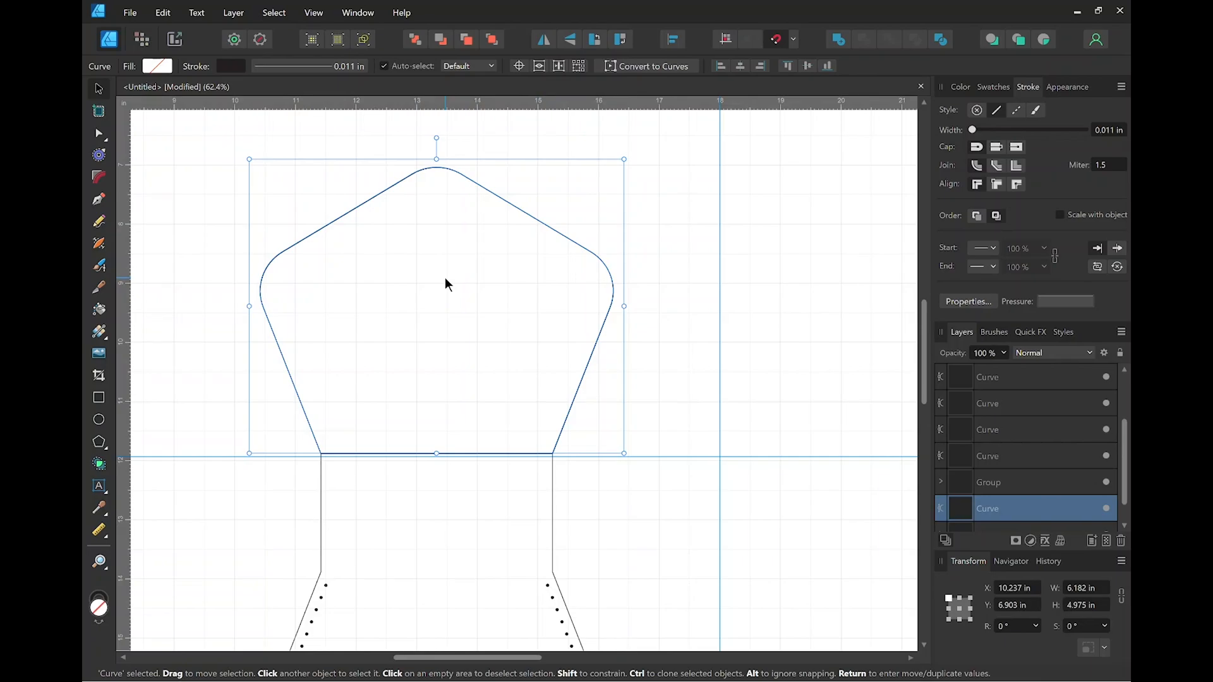
# Apply a contour with a radius of -10 mm to the flipped pentagon on the flap.
pyautogui.click(98, 156)
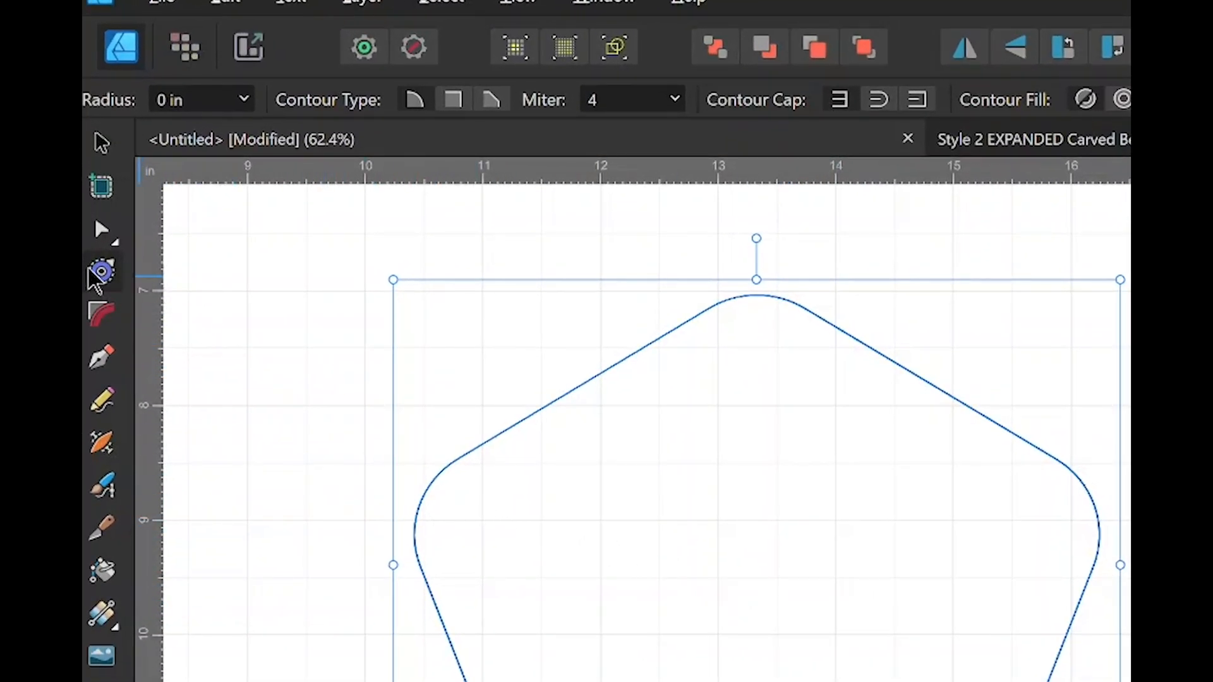
pyautogui.click(181, 101)
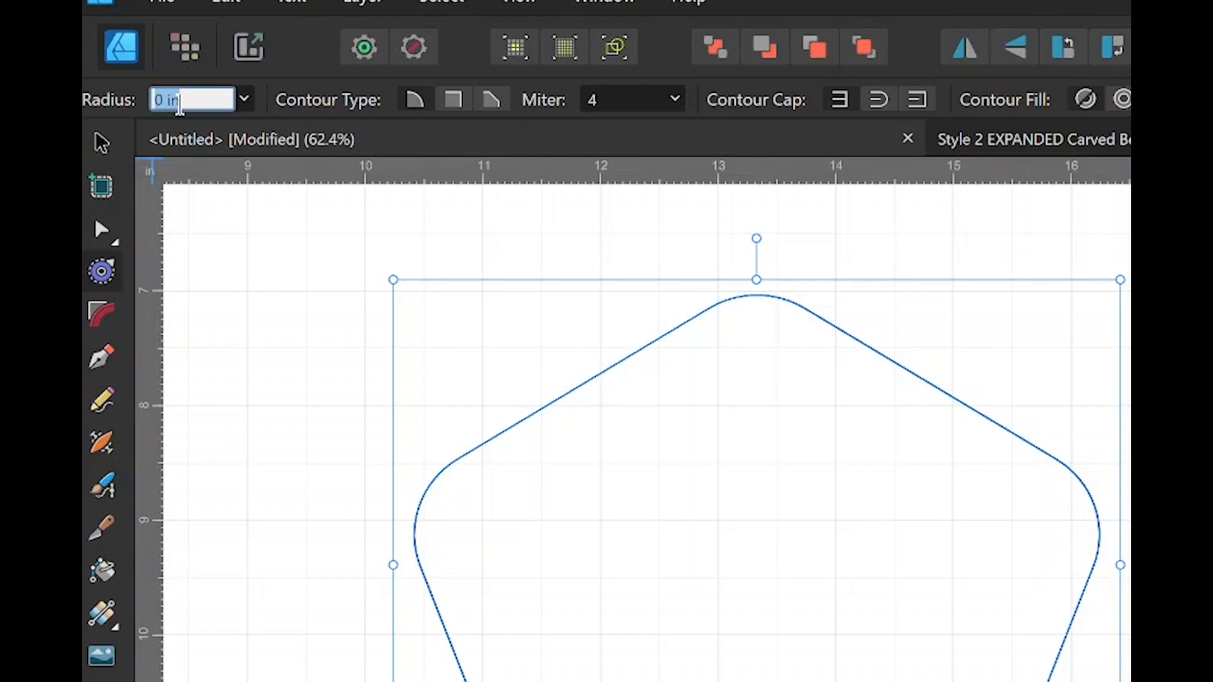
pyautogui.press('BackSpace')
pyautogui.write('-10mm')
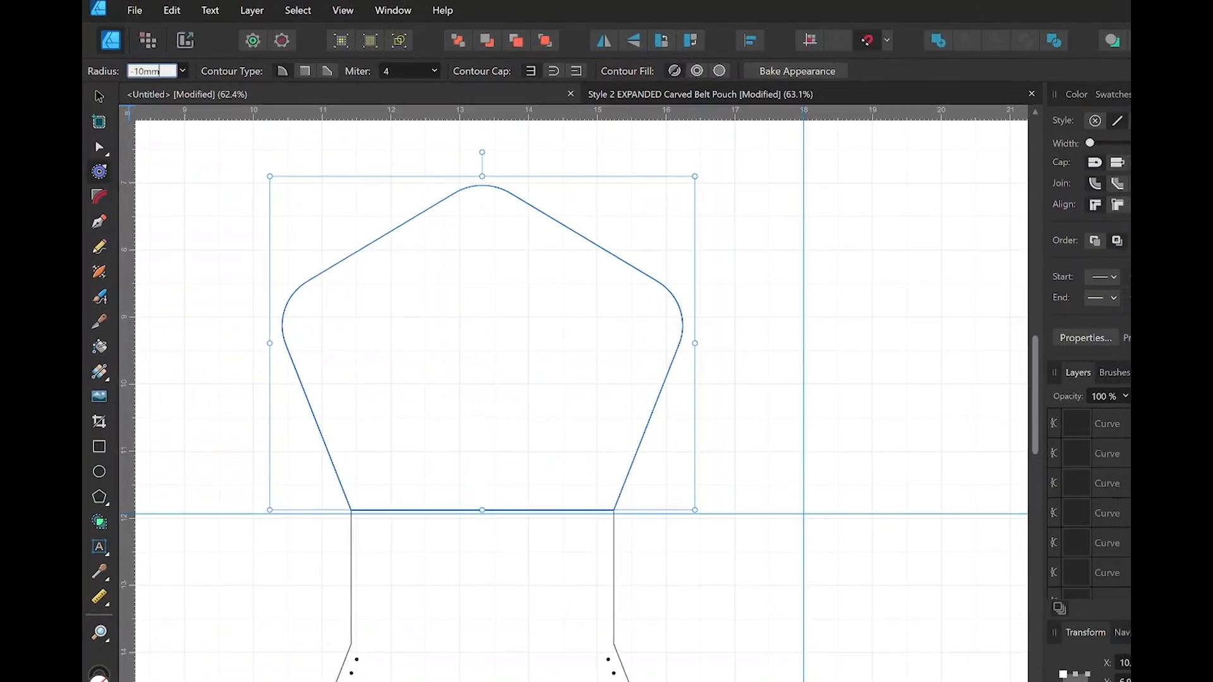
pyautogui.press('Return')
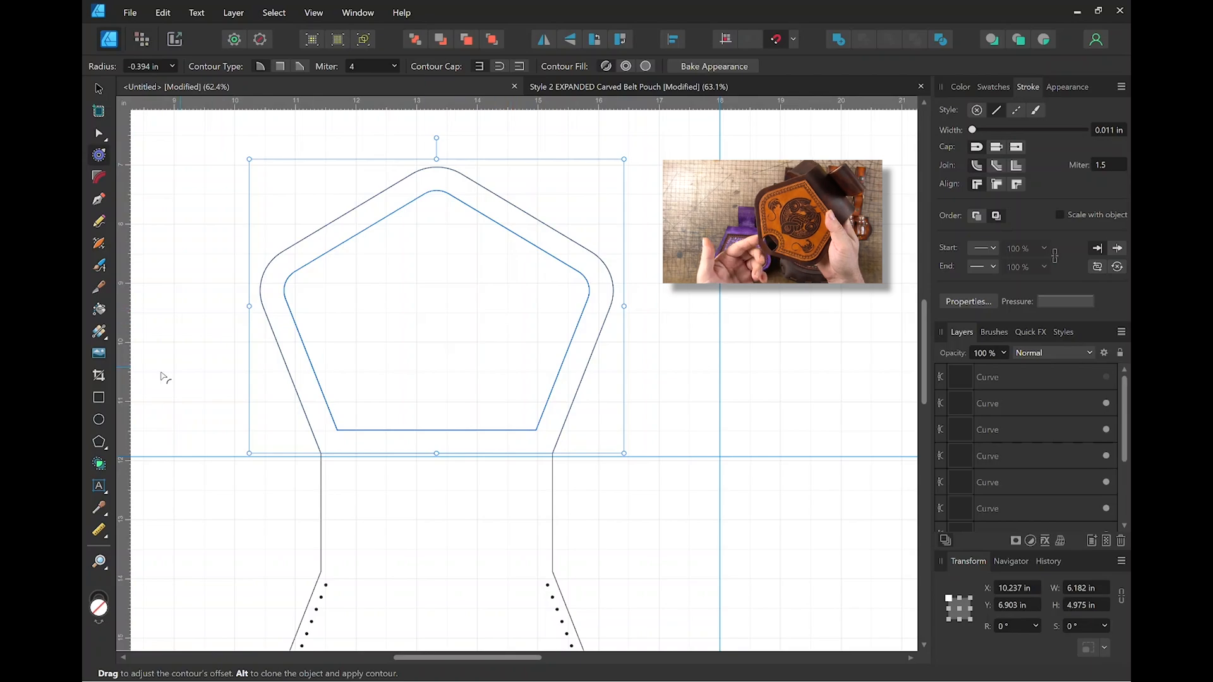
# Draw an ellipse about 1.21 by 1.58 in over the flap's tip, and a small one about 0.34 by 0.14 in inside it.
pyautogui.click(100, 420)
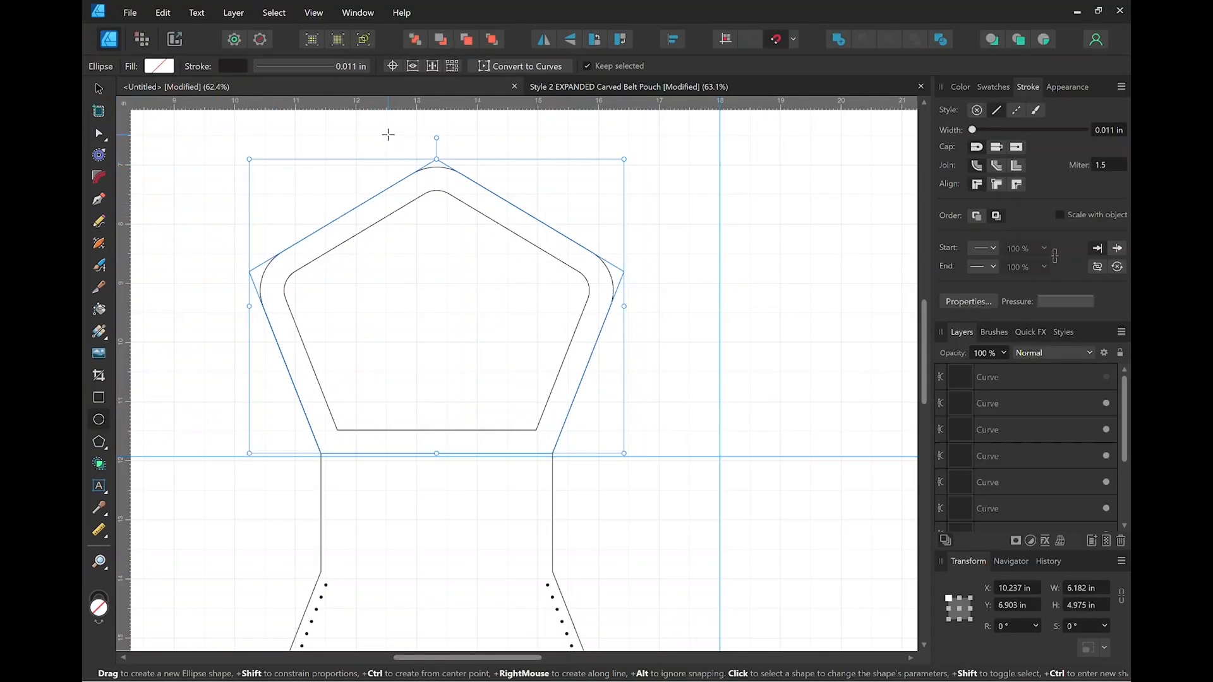
pyautogui.moveTo(388, 134); pyautogui.dragTo(461, 229)
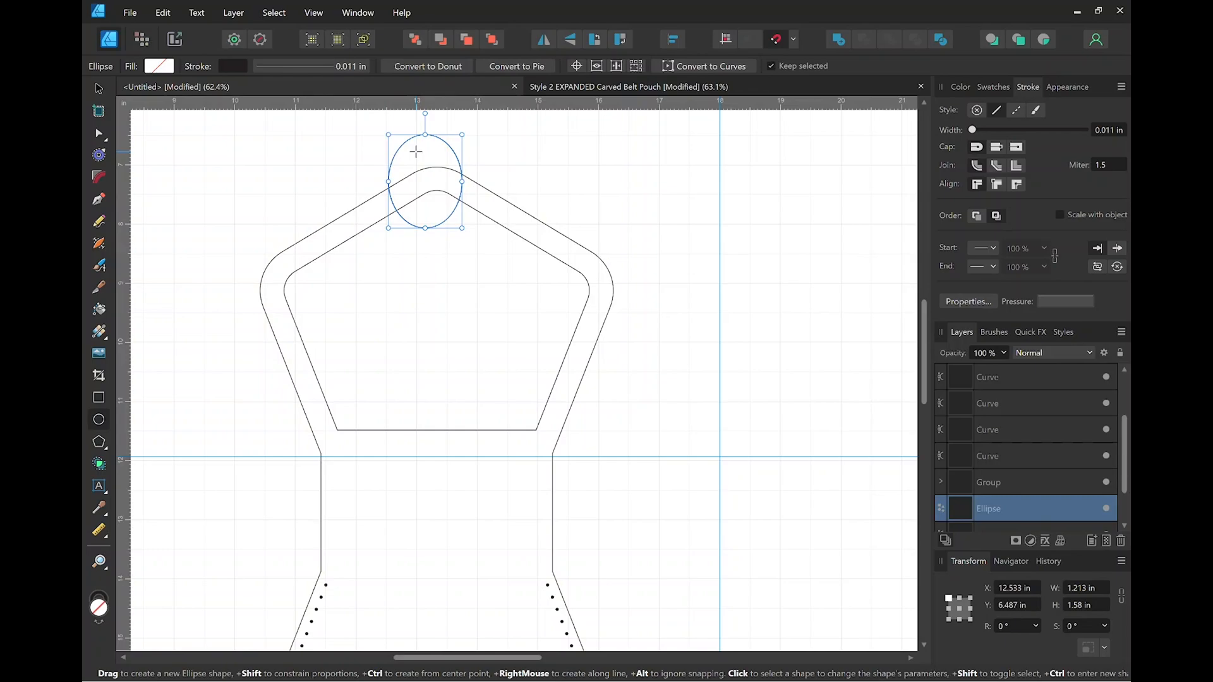
pyautogui.moveTo(416, 151); pyautogui.dragTo(436, 160)
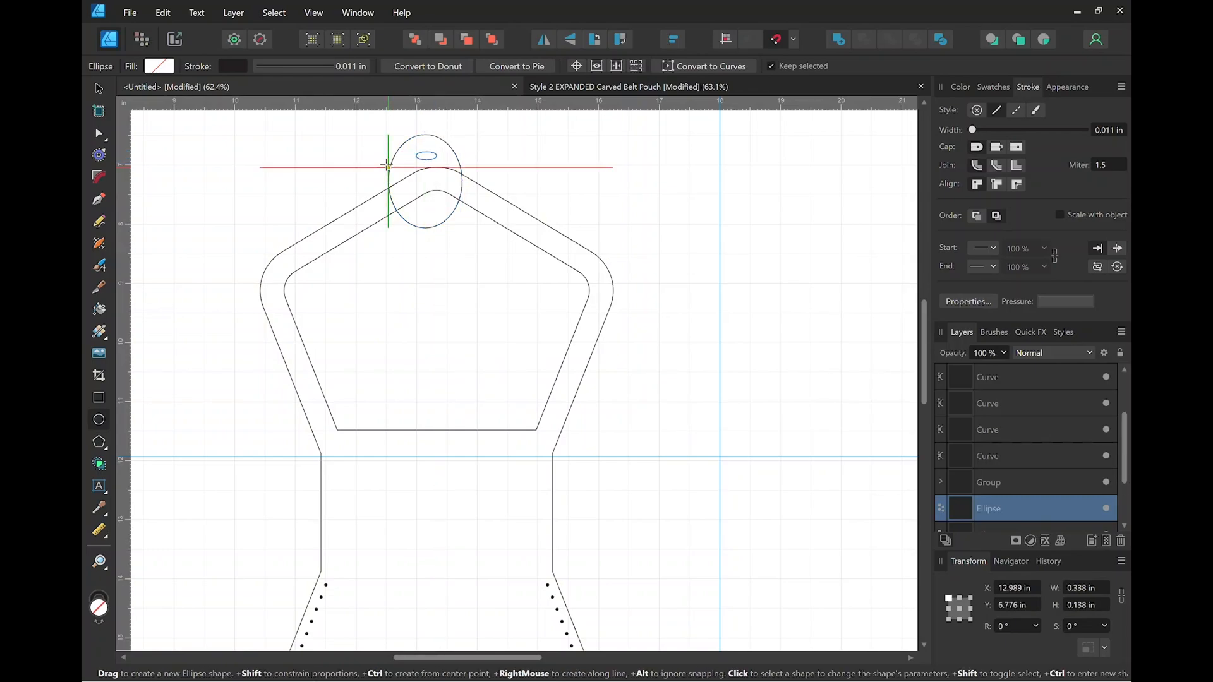
# Undo the small inner ellipse and move the large ellipse so it is centred horizontally on the flap's tip.
pyautogui.hotkey('ctrl', 'z')
pyautogui.click(103, 88)
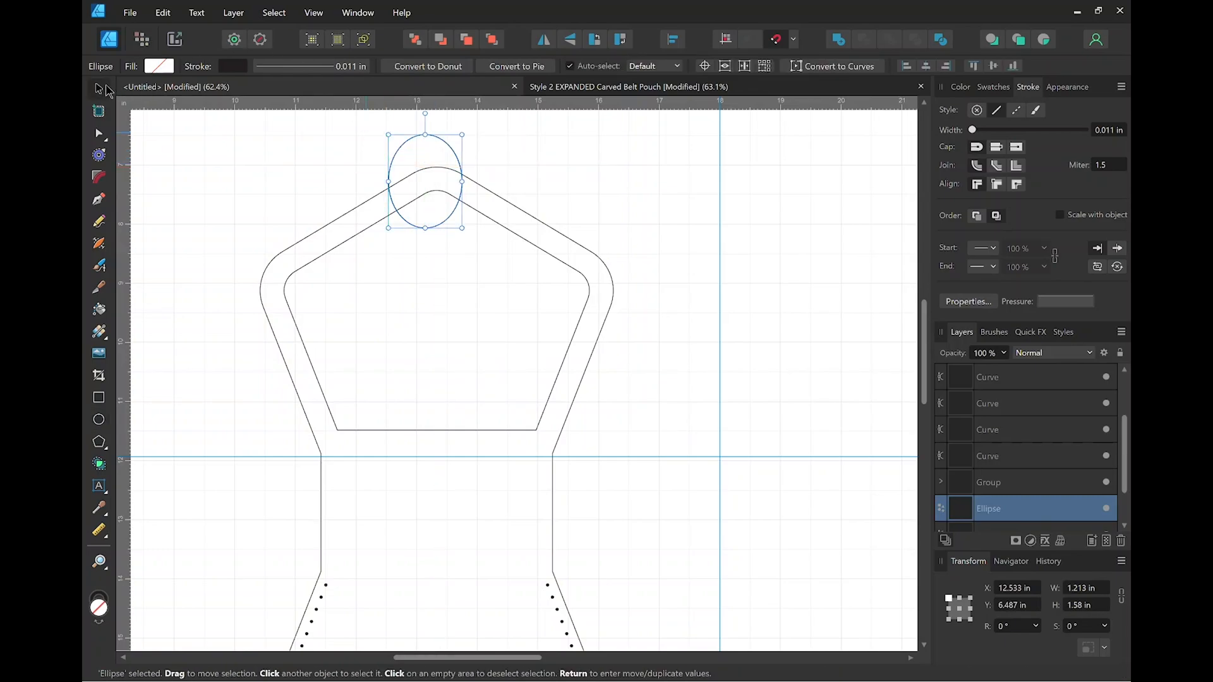
pyautogui.moveTo(427, 163); pyautogui.dragTo(435, 168)
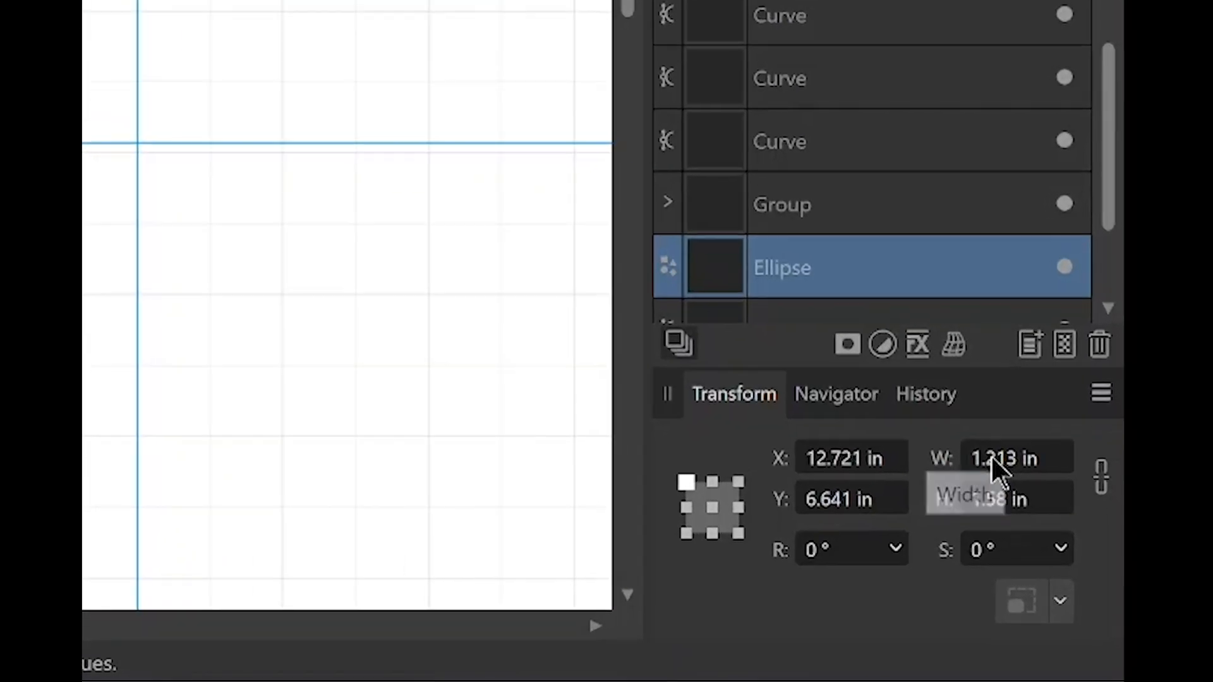
# Set the ellipse's width to 1.25 in and lower it until its top edge meets the outer flap's tip.
pyautogui.click(980, 455)
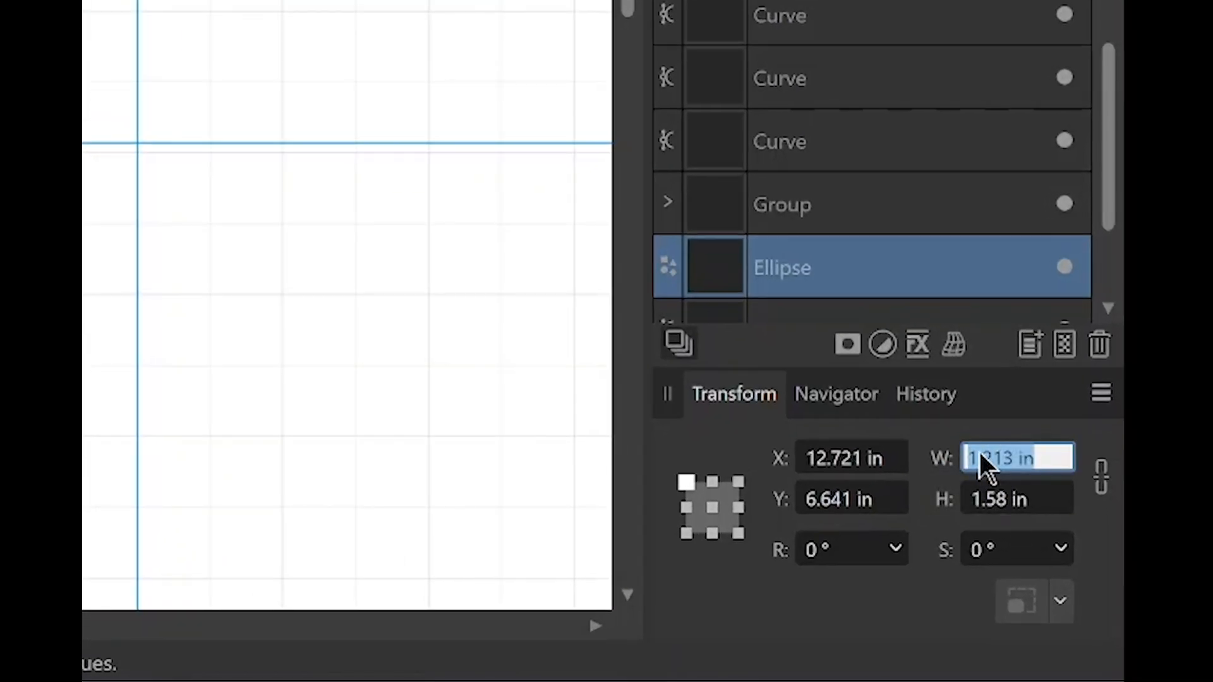
pyautogui.write('1')
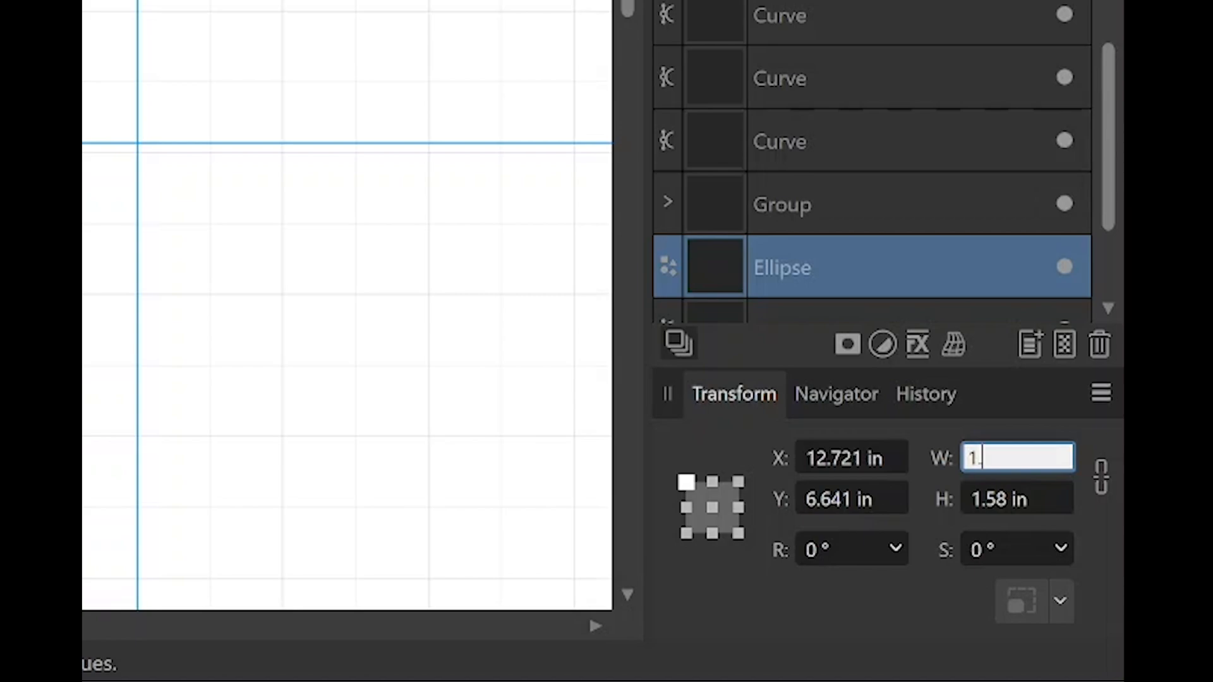
pyautogui.write('.25')
pyautogui.press('Return')
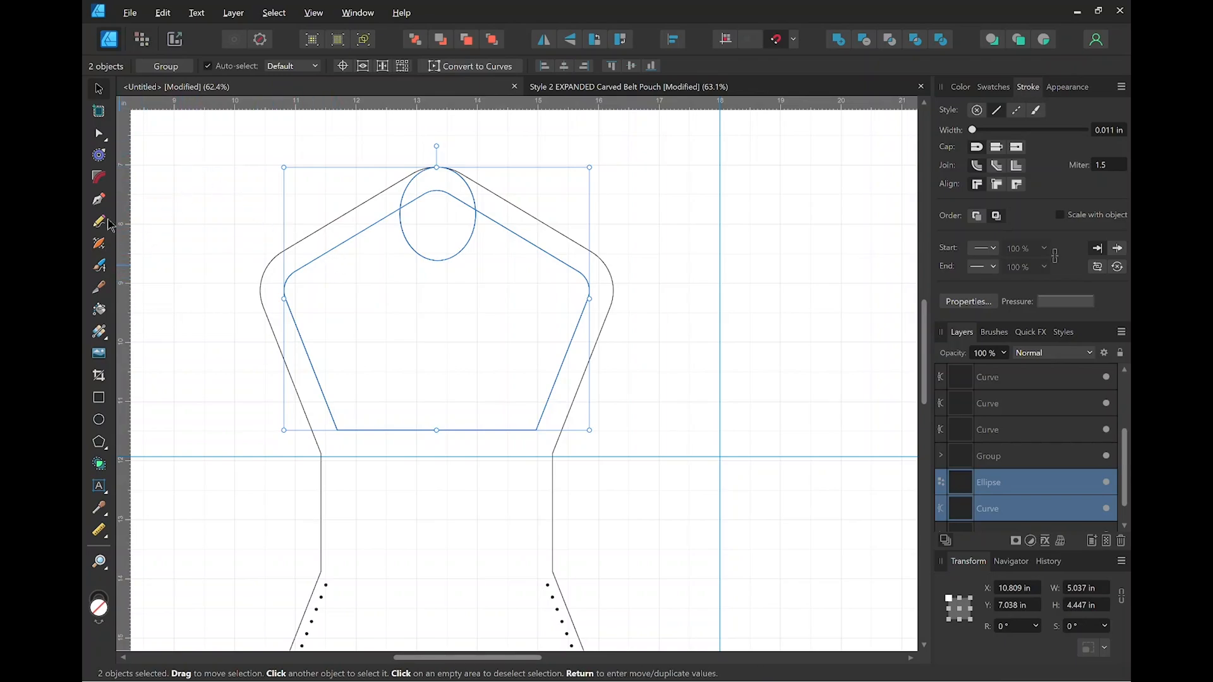
# With the Shape Builder, subtract the inner pentagon's tip and the ellipse's upper arc, leaving a rounded notch in the pentagon.
pyautogui.click(280, 140)
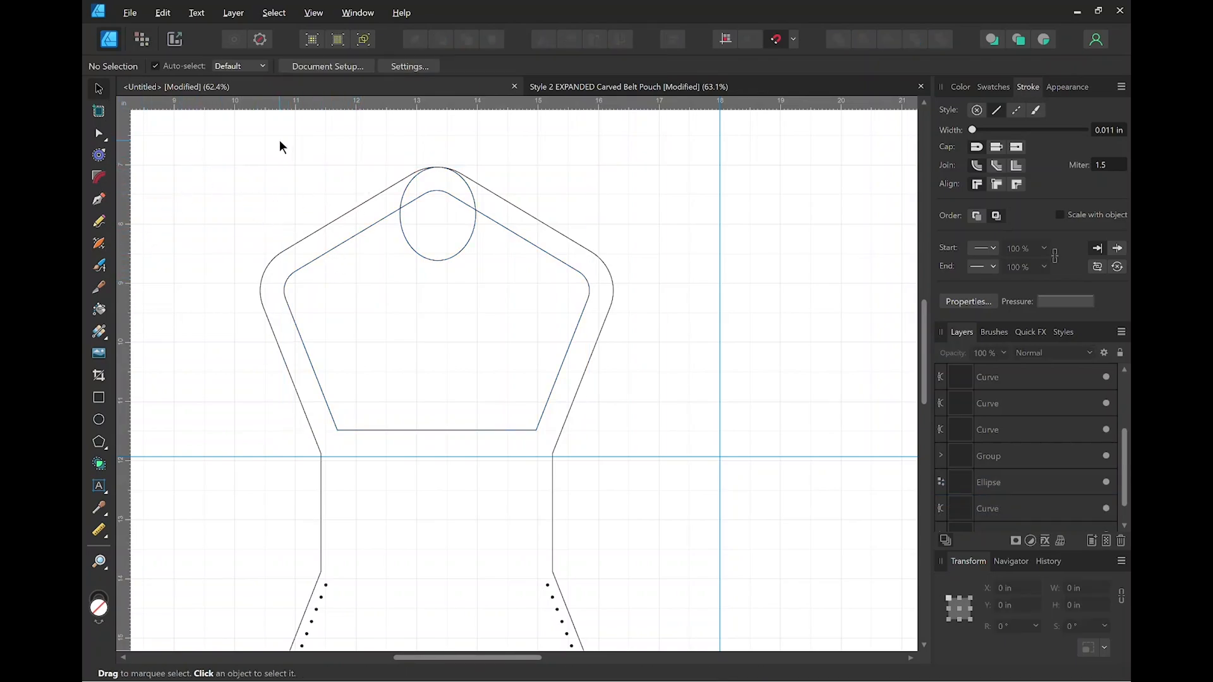
pyautogui.click(402, 199)
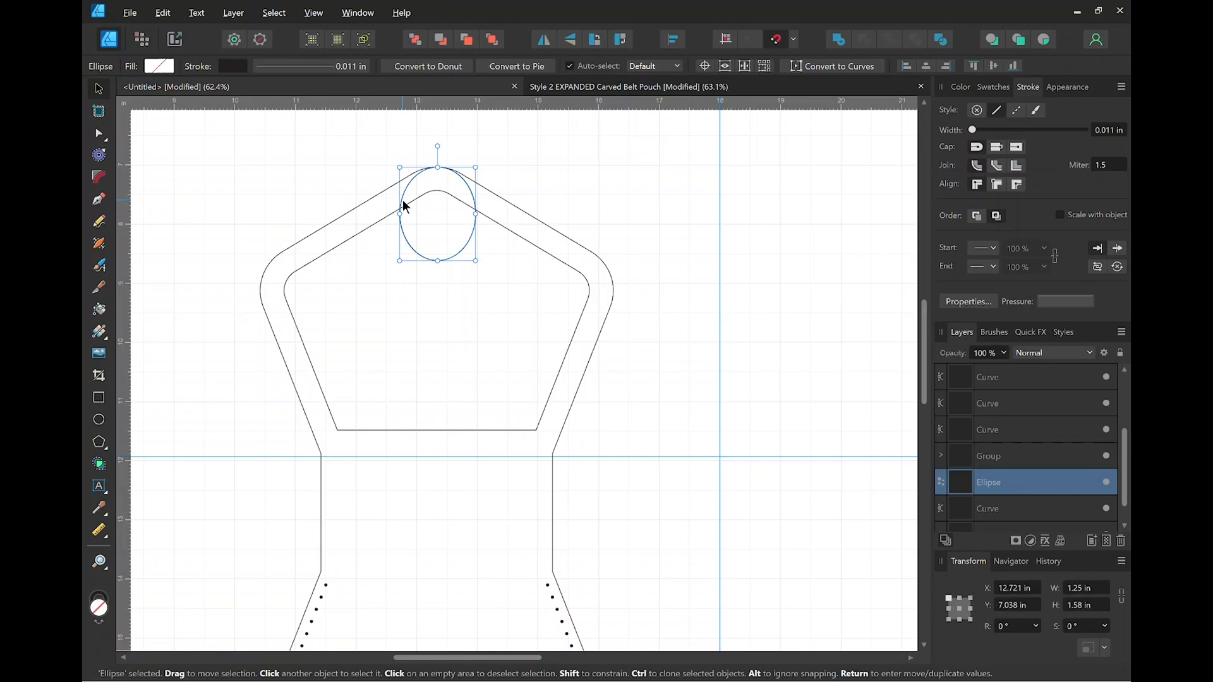
pyautogui.keyDown('shift'); pyautogui.click(377, 222); pyautogui.keyUp('shift')
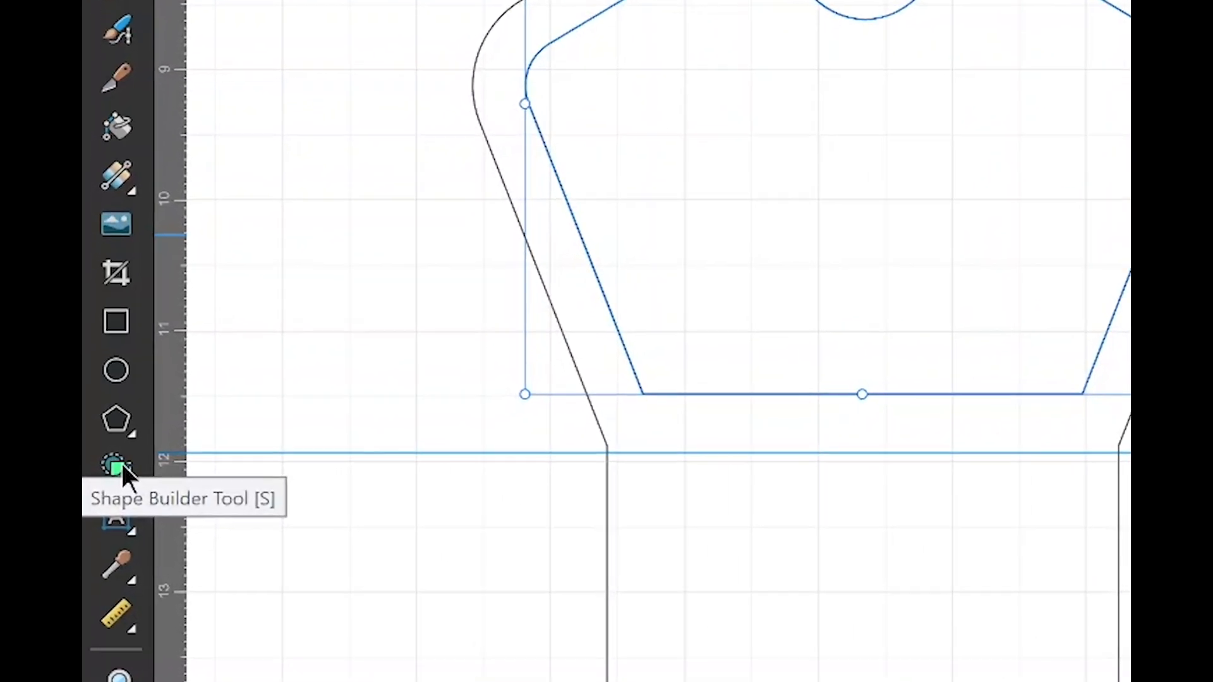
pyautogui.click(119, 467)
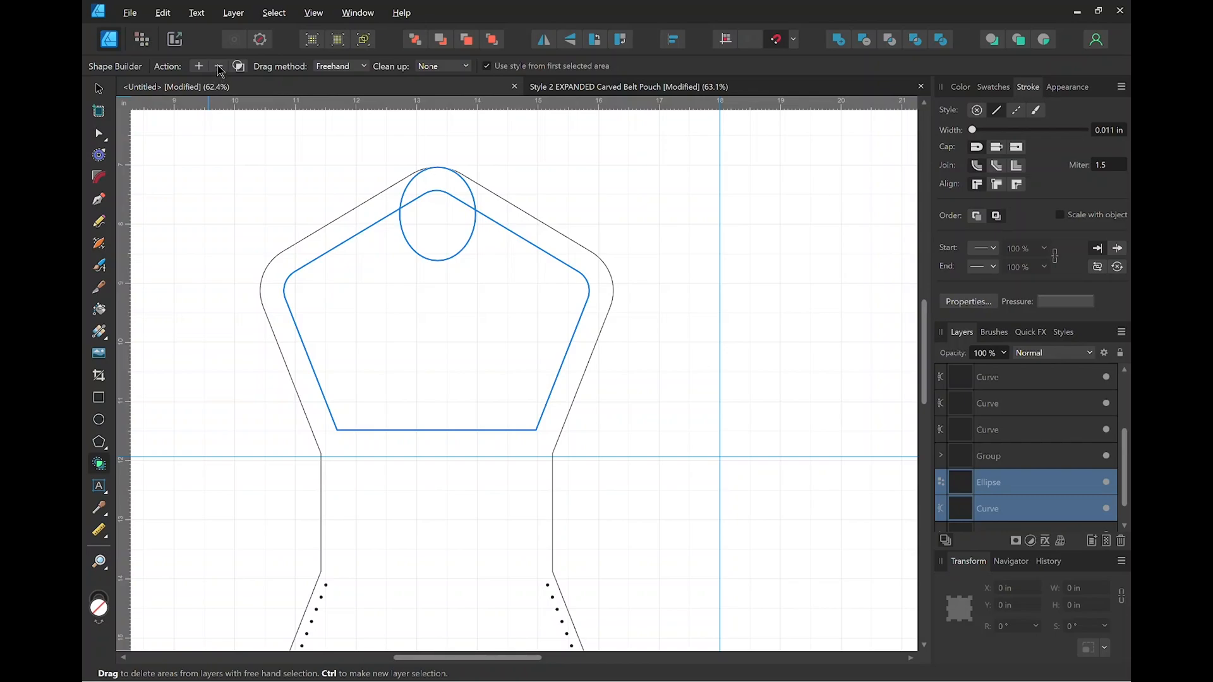
pyautogui.click(217, 66)
pyautogui.click(436, 197)
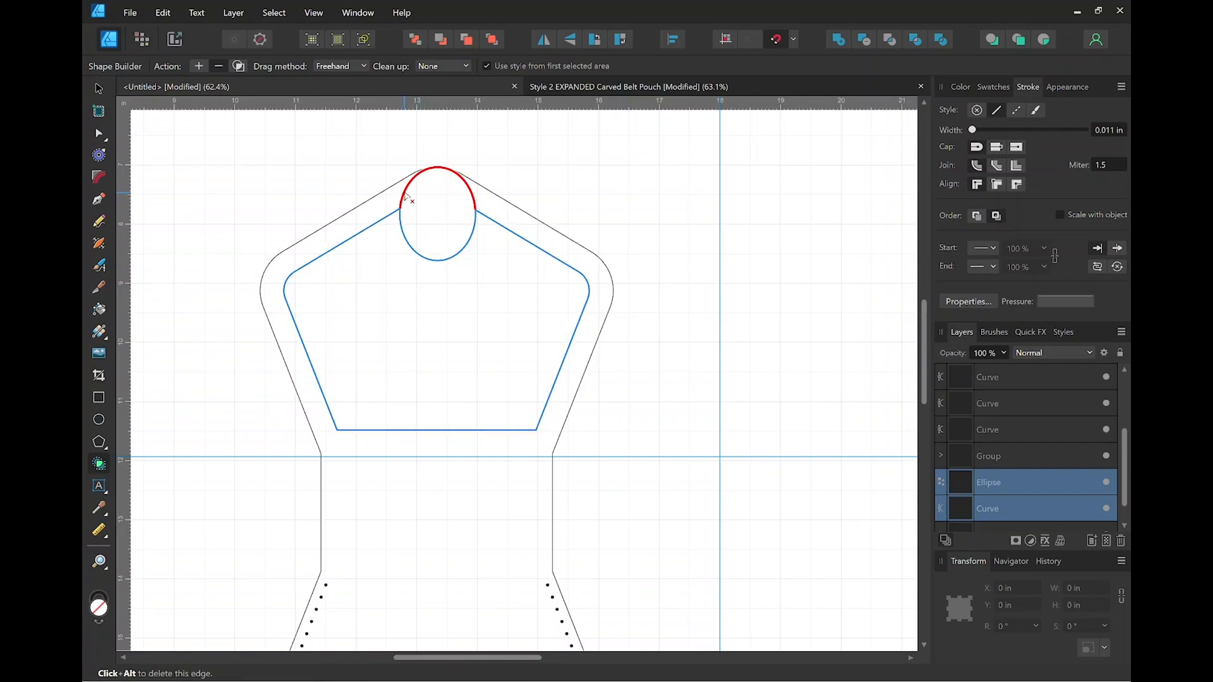
pyautogui.keyDown('alt'); pyautogui.click(408, 197); pyautogui.keyUp('alt')
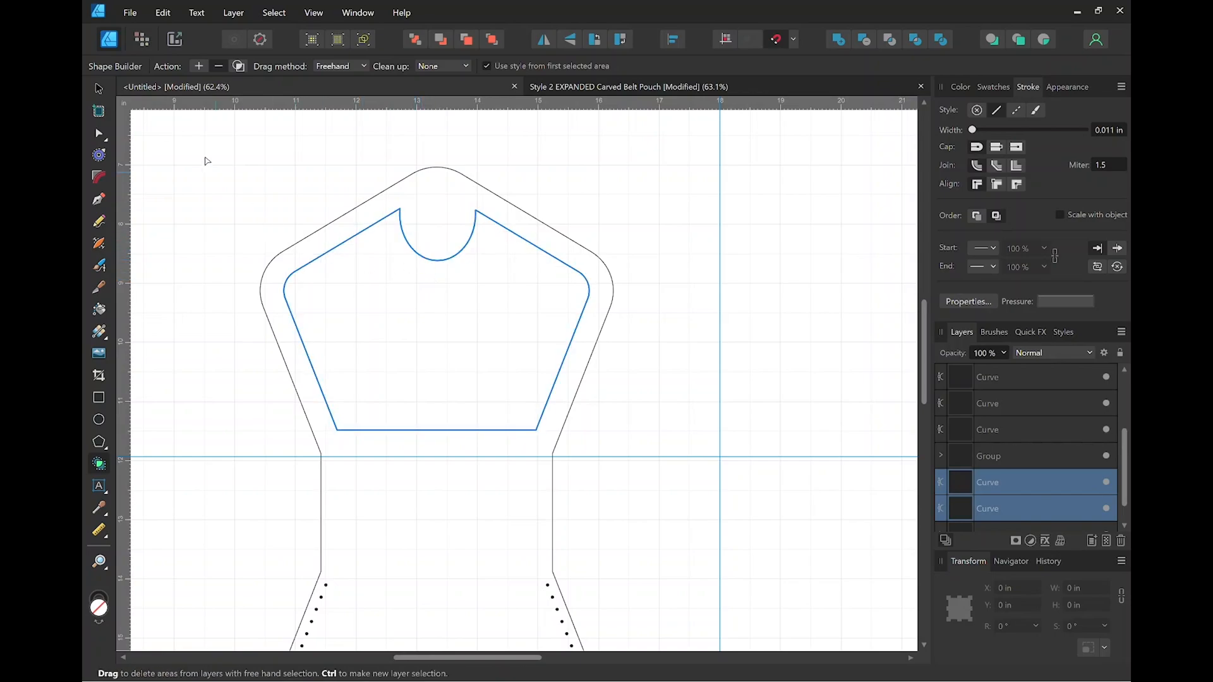
pyautogui.click(98, 89)
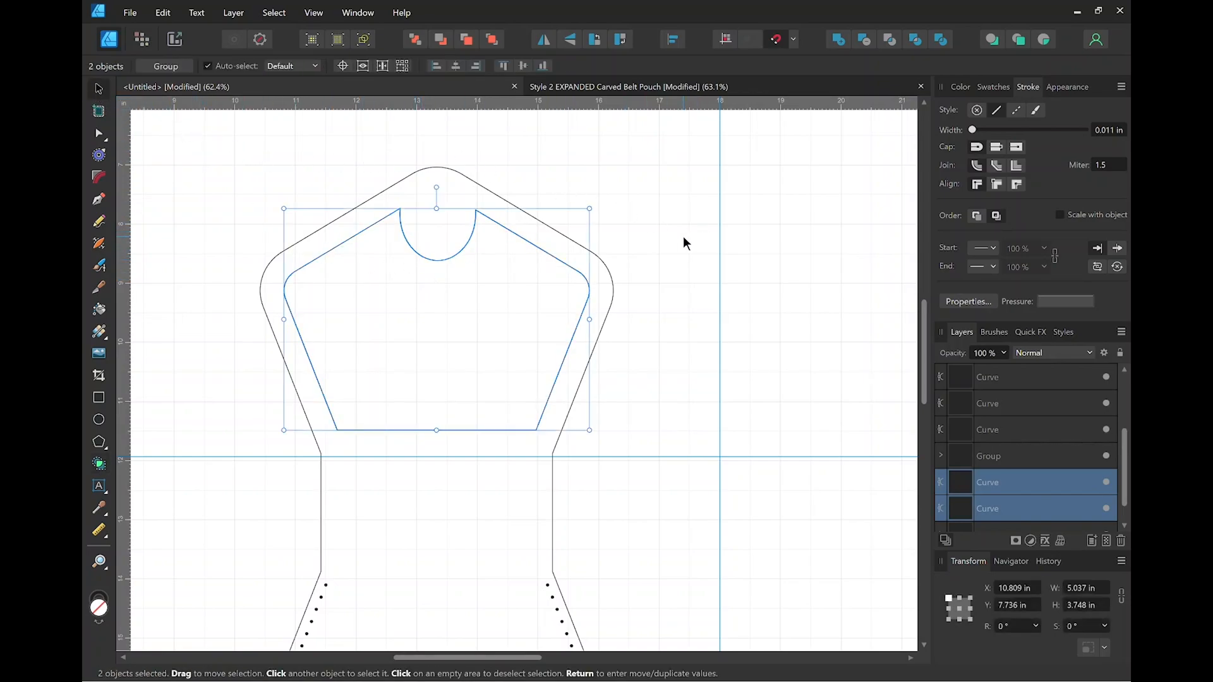
pyautogui.click(749, 249)
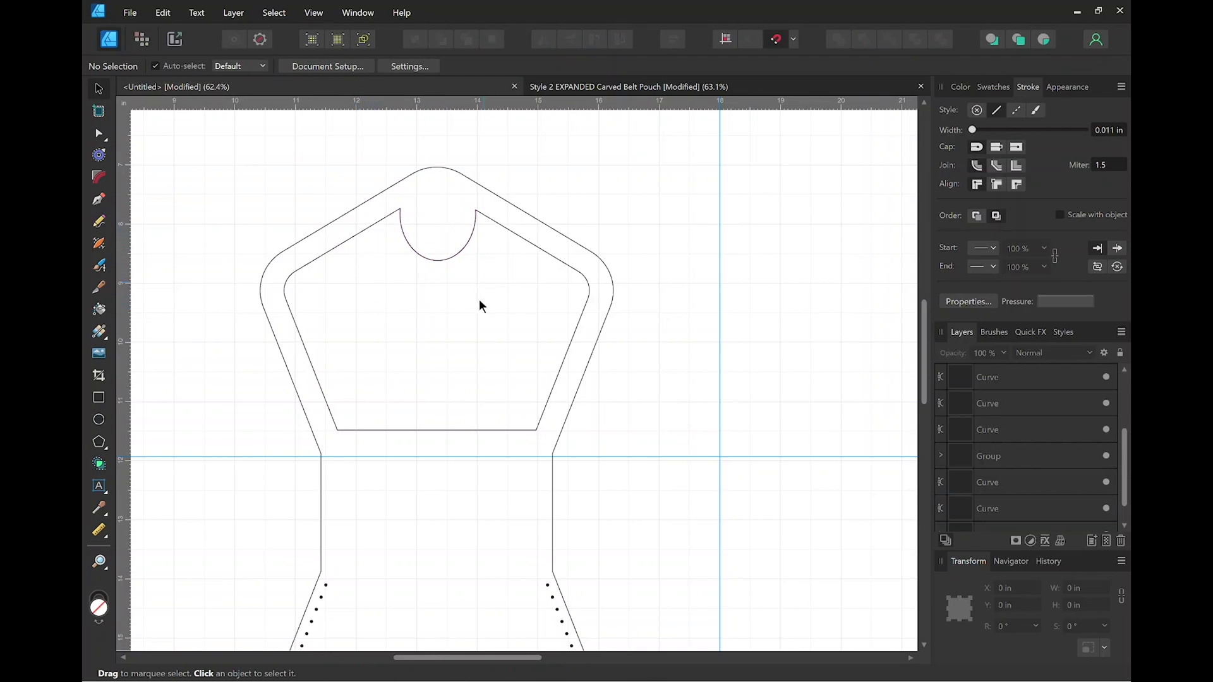
# Try moving the inner pentagon outline and the notch arc separately, undoing each move.
pyautogui.scroll(2, 655, 335)
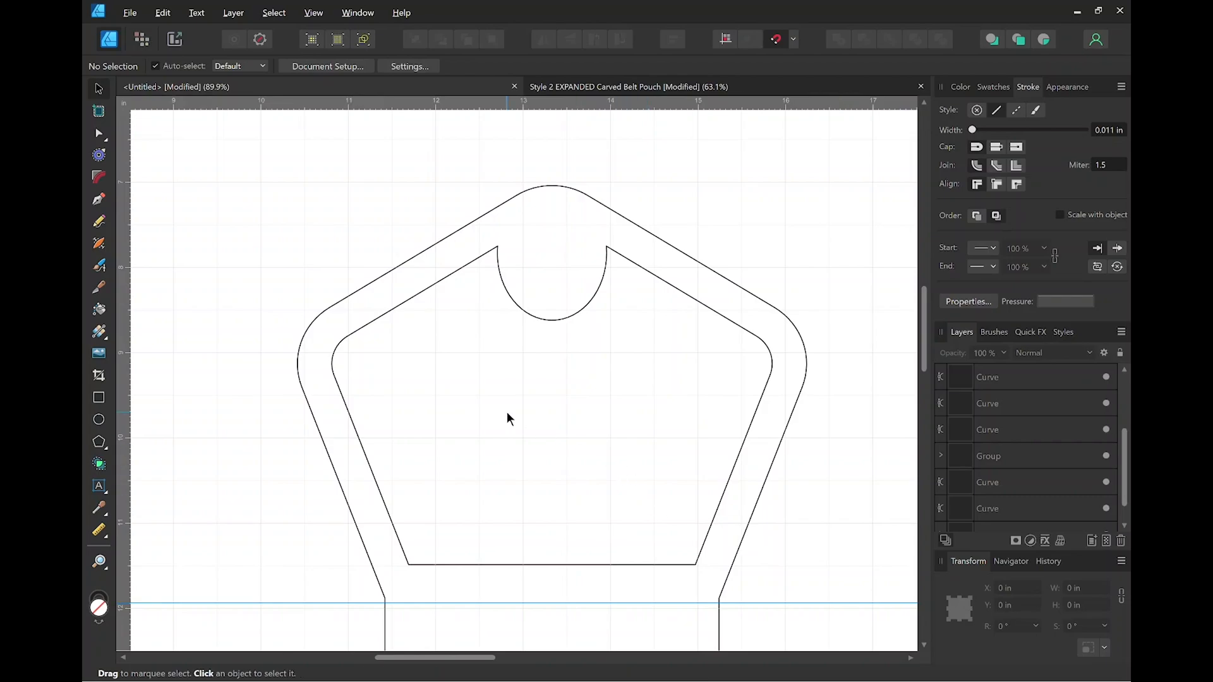
pyautogui.click(450, 282)
pyautogui.moveTo(447, 280); pyautogui.dragTo(384, 397)
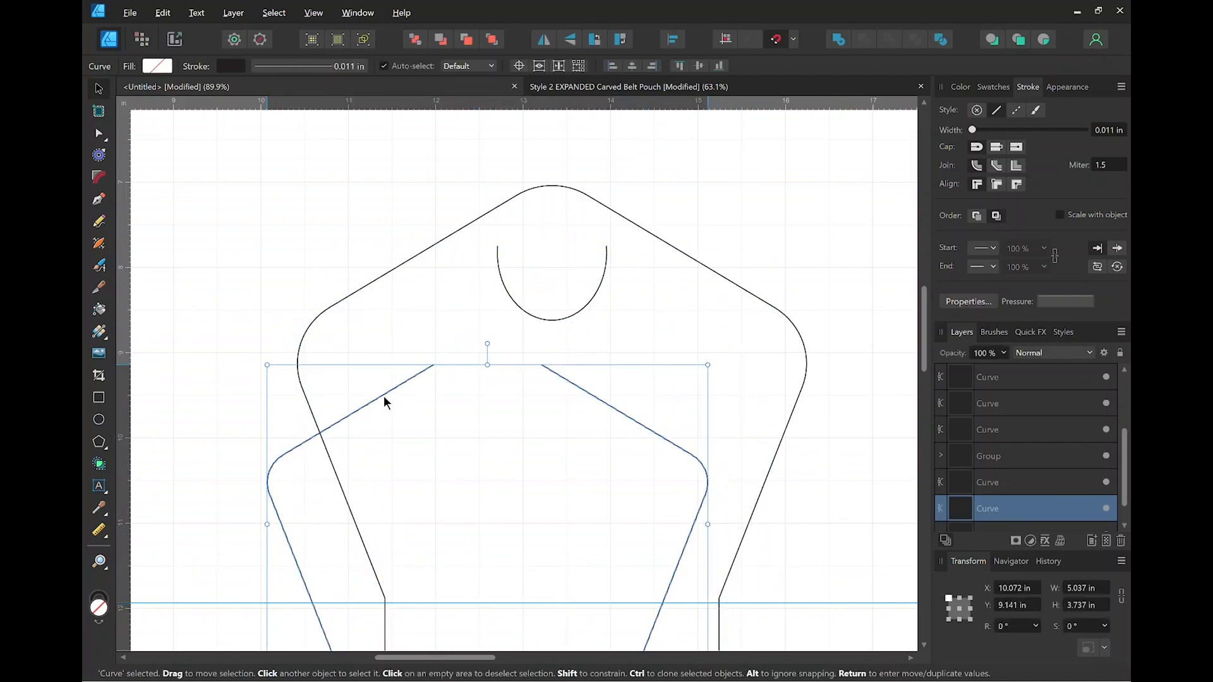
pyautogui.hotkey('ctrl', 'z')
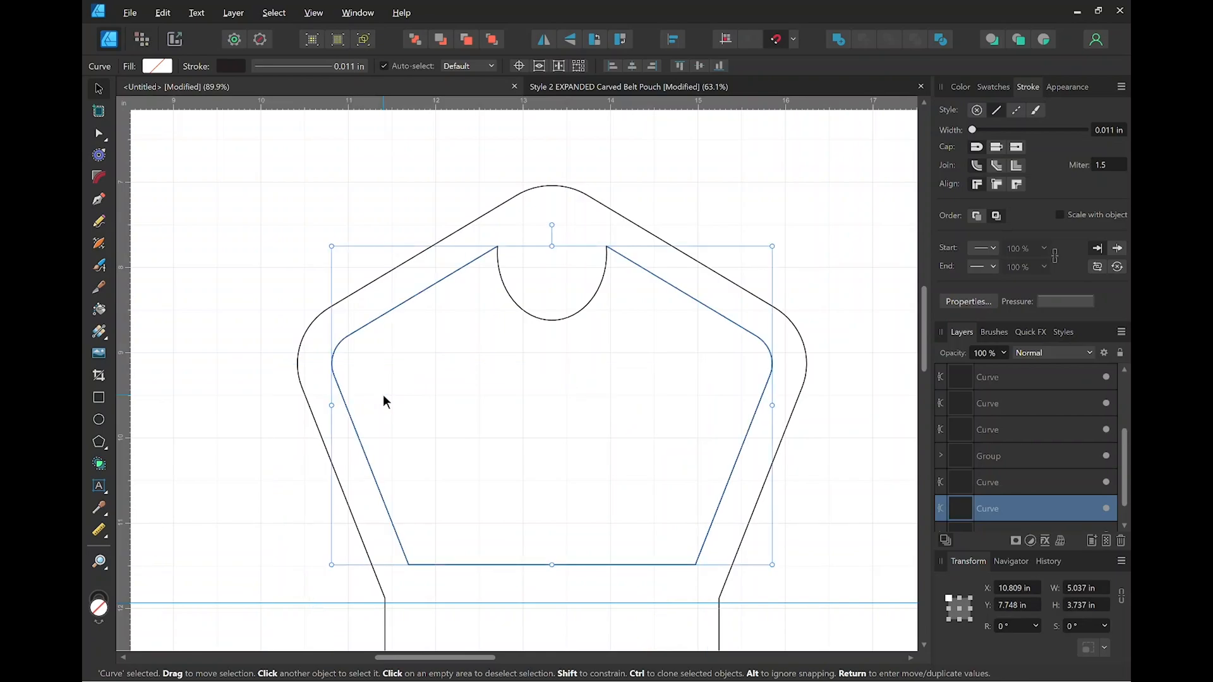
pyautogui.click(531, 312)
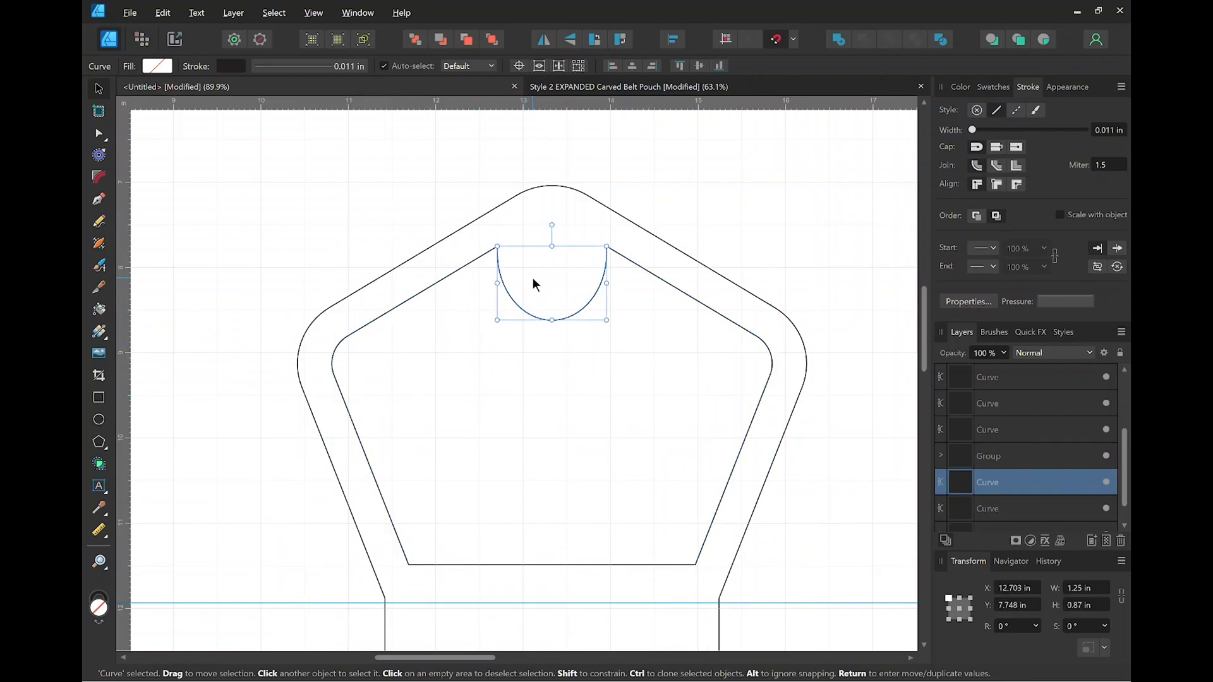
pyautogui.moveTo(531, 316); pyautogui.dragTo(489, 367)
pyautogui.hotkey('ctrl', 'z')
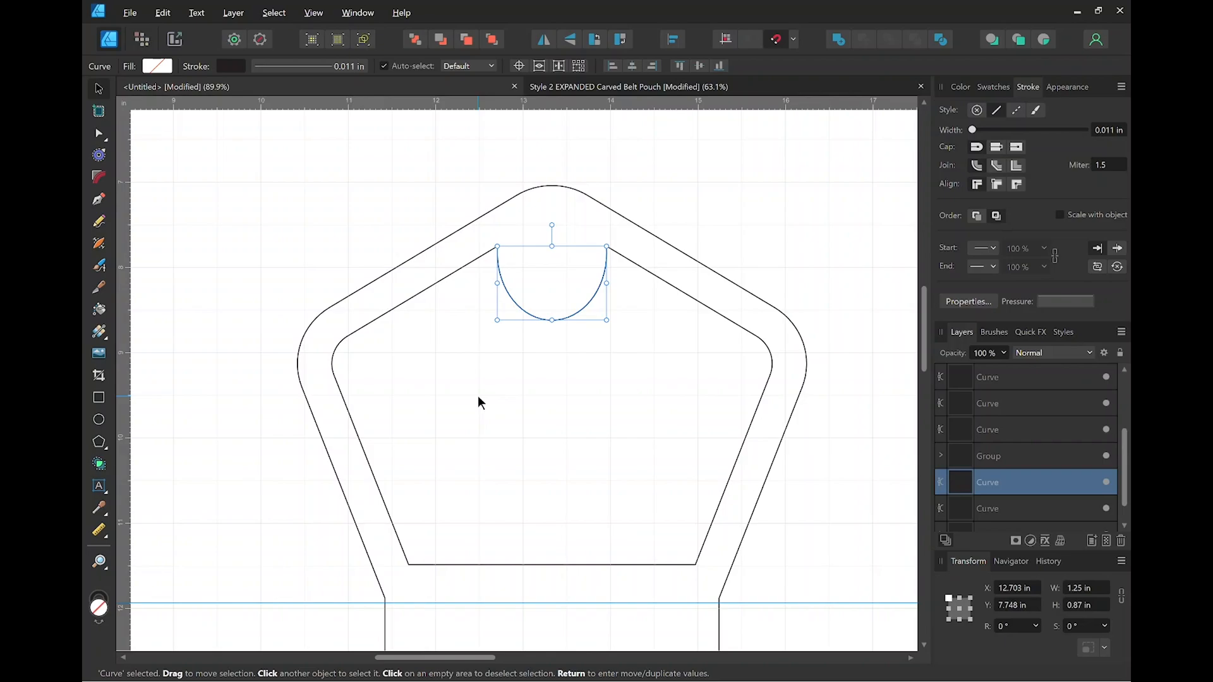
# Join the inner pentagon outline and the notch arc into one curve at the notch's left corner.
pyautogui.keyDown('shift'); pyautogui.click(408, 300); pyautogui.keyUp('shift')
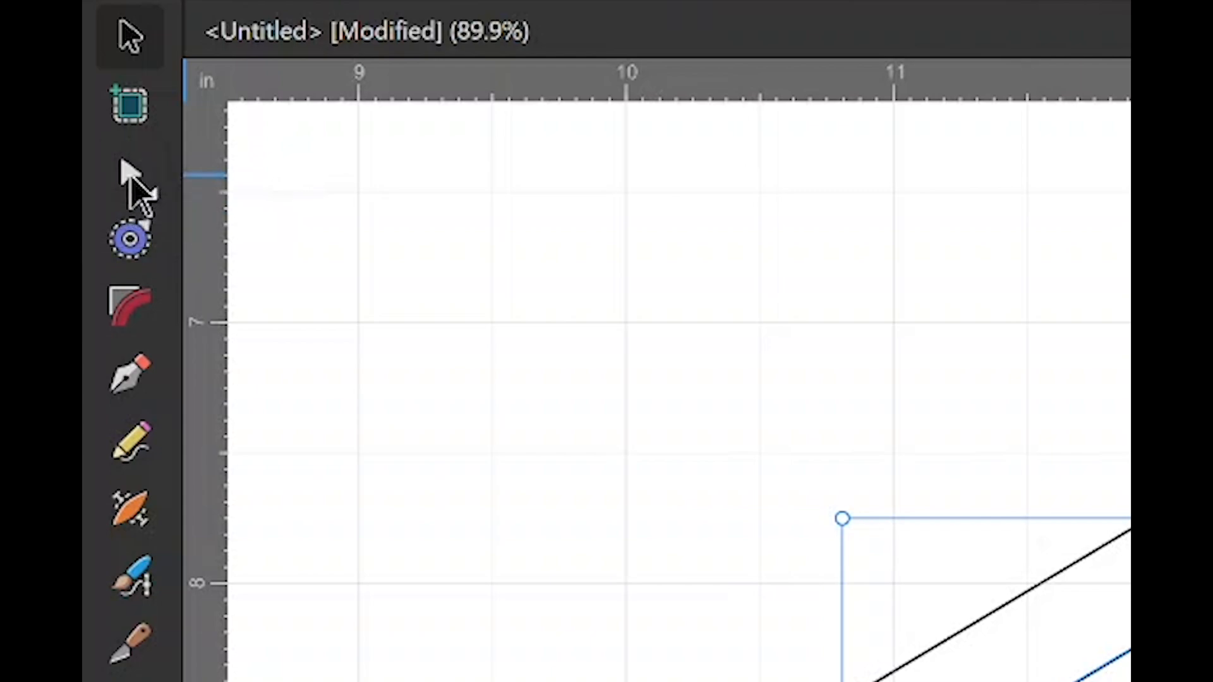
pyautogui.click(131, 183)
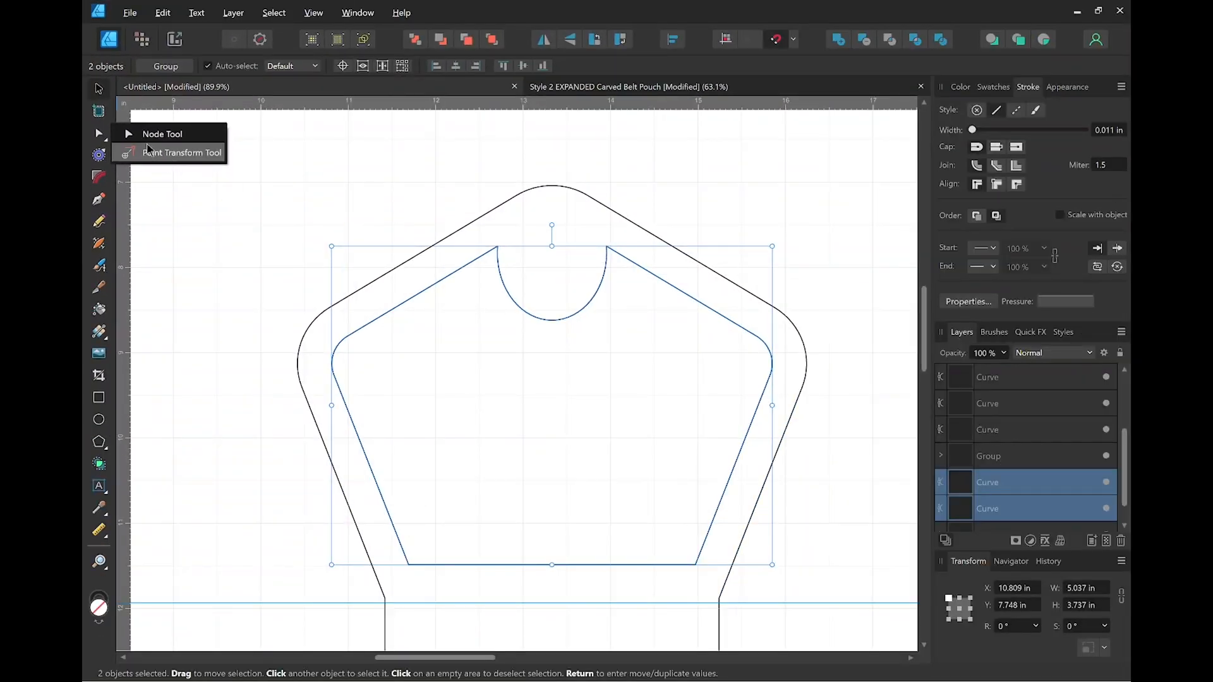
pyautogui.click(154, 134)
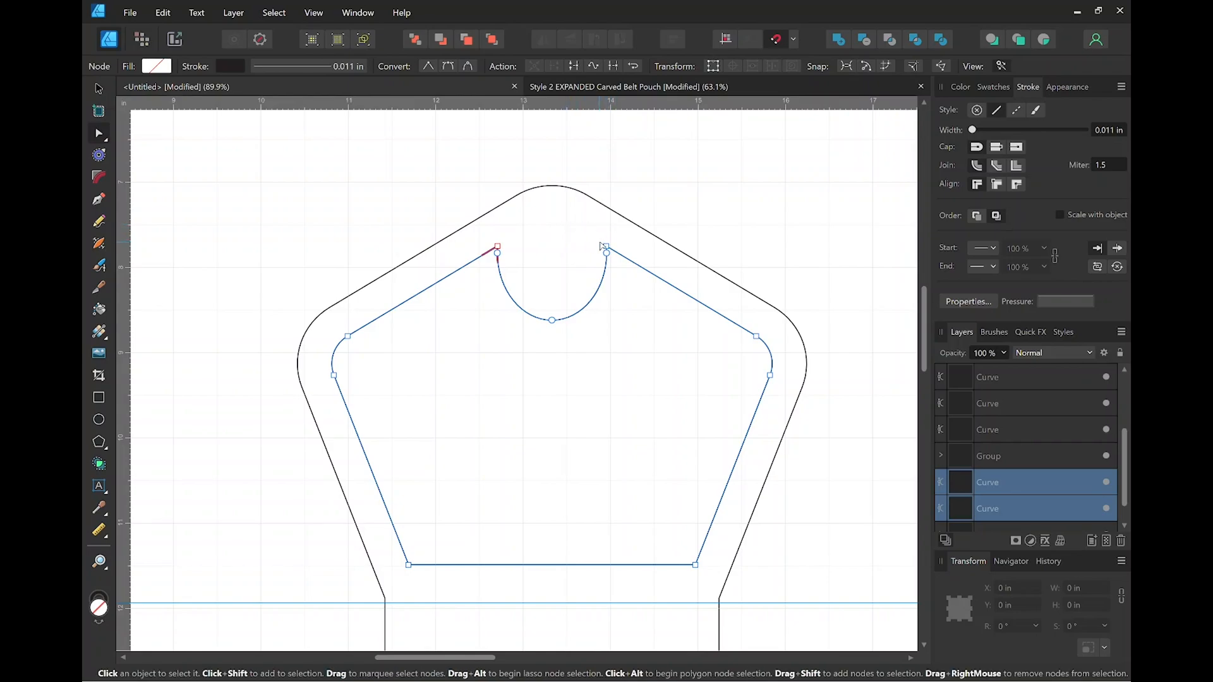
pyautogui.scroll(10, 527, 273)
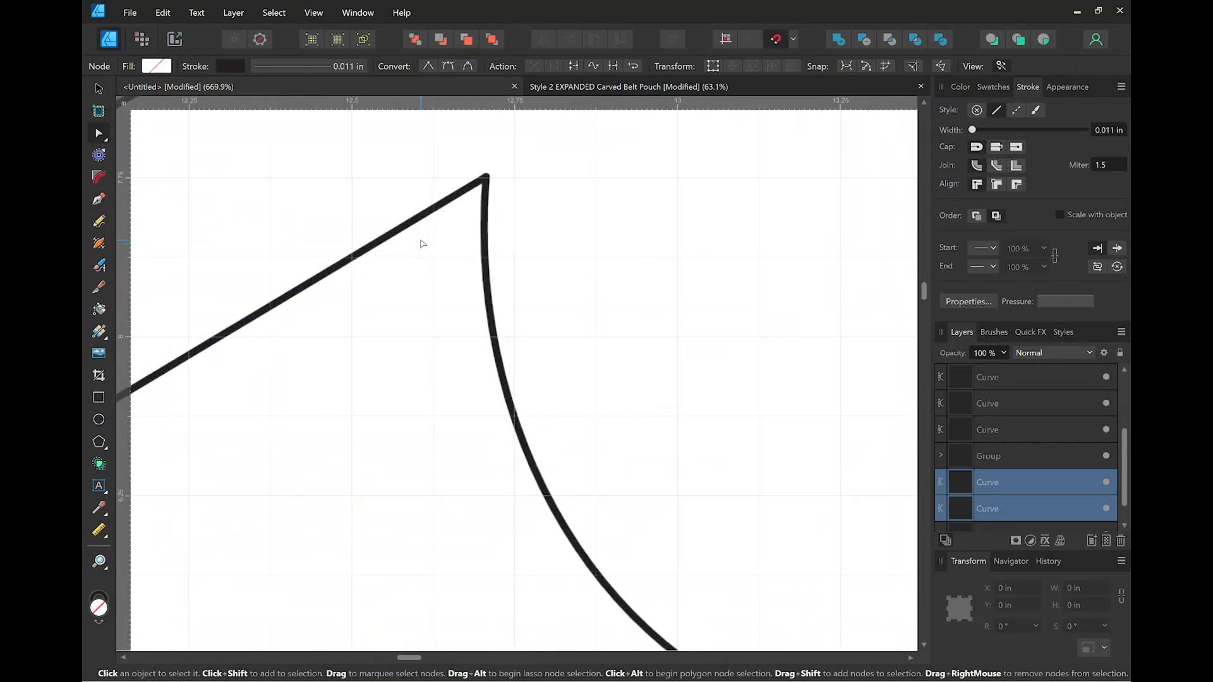
pyautogui.moveTo(430, 260); pyautogui.dragTo(448, 402)
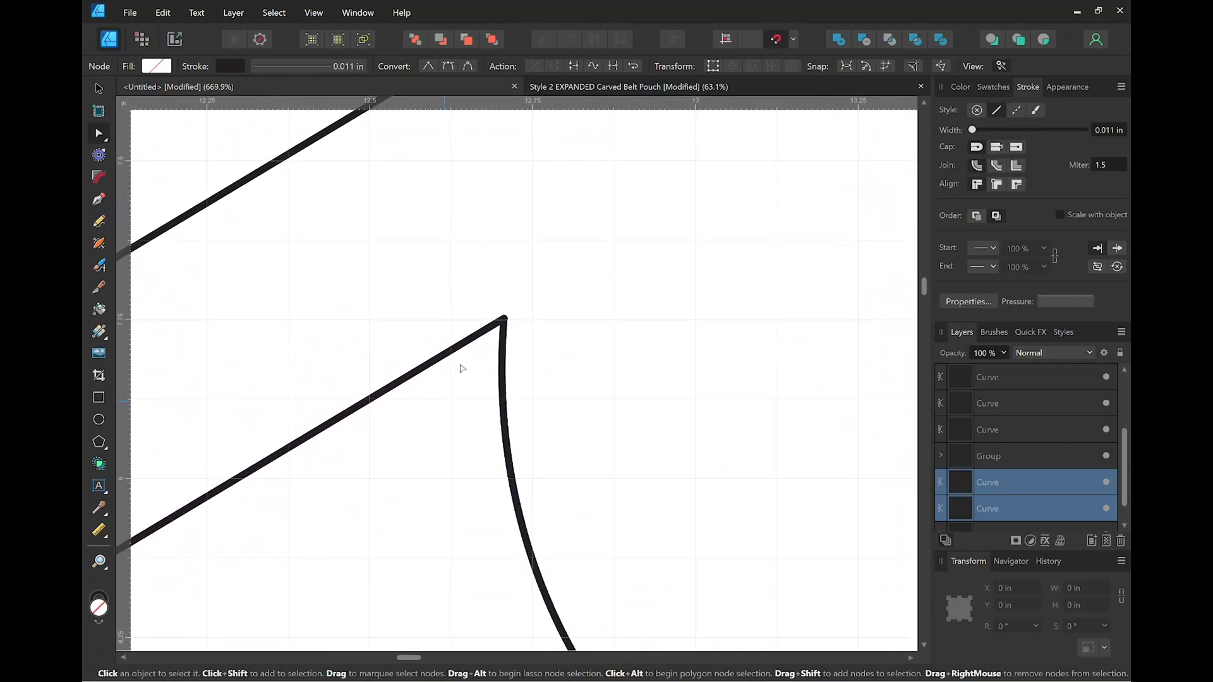
pyautogui.scroll(3, 501, 324)
pyautogui.moveTo(435, 239); pyautogui.dragTo(566, 373)
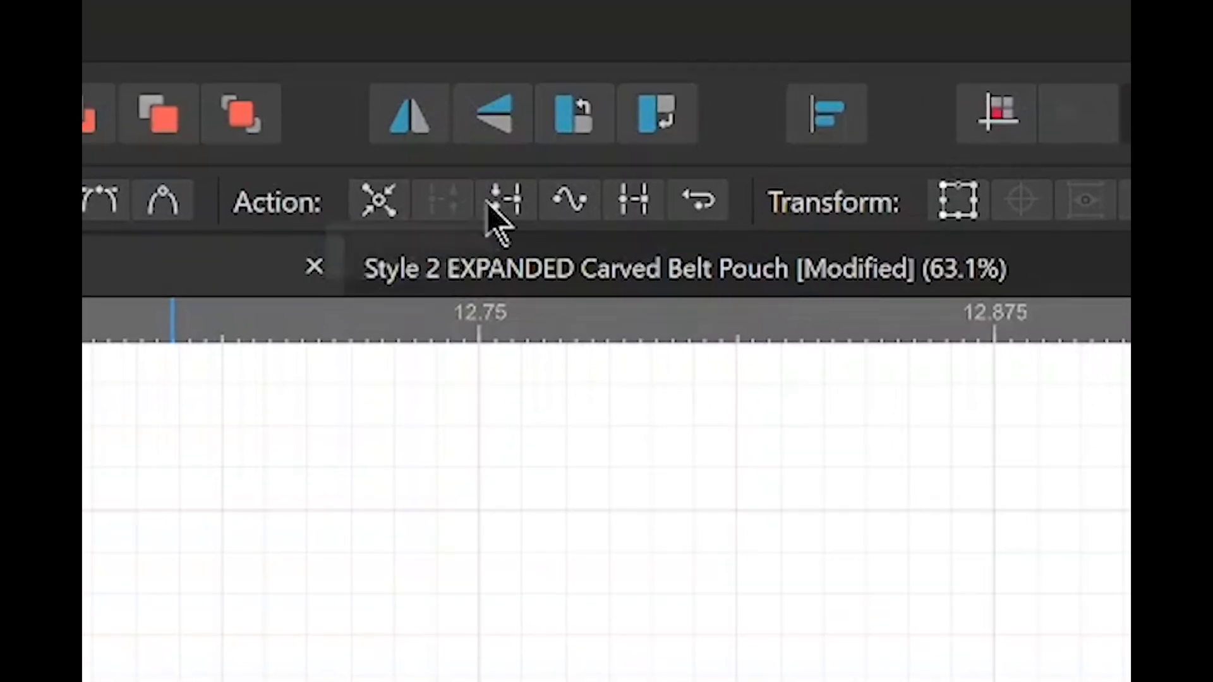
pyautogui.click(626, 210)
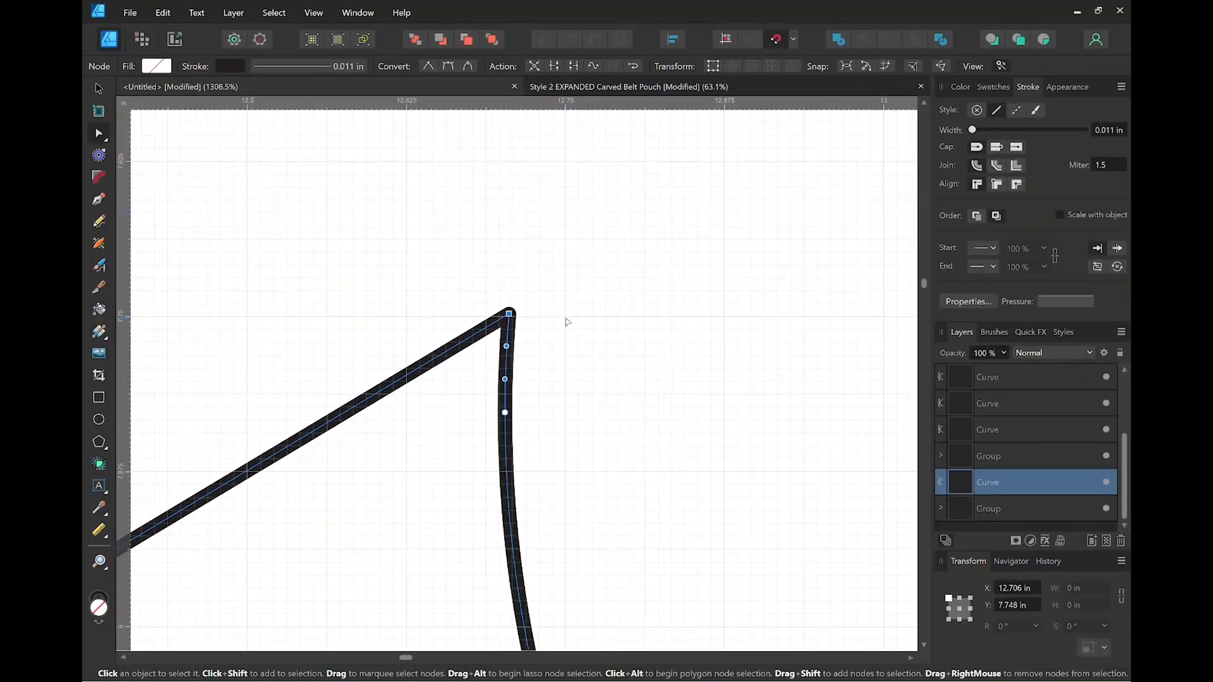
# Join the end nodes of the outline and the arc at the notch's right corner to close the curve.
pyautogui.scroll(-4, 586, 306)
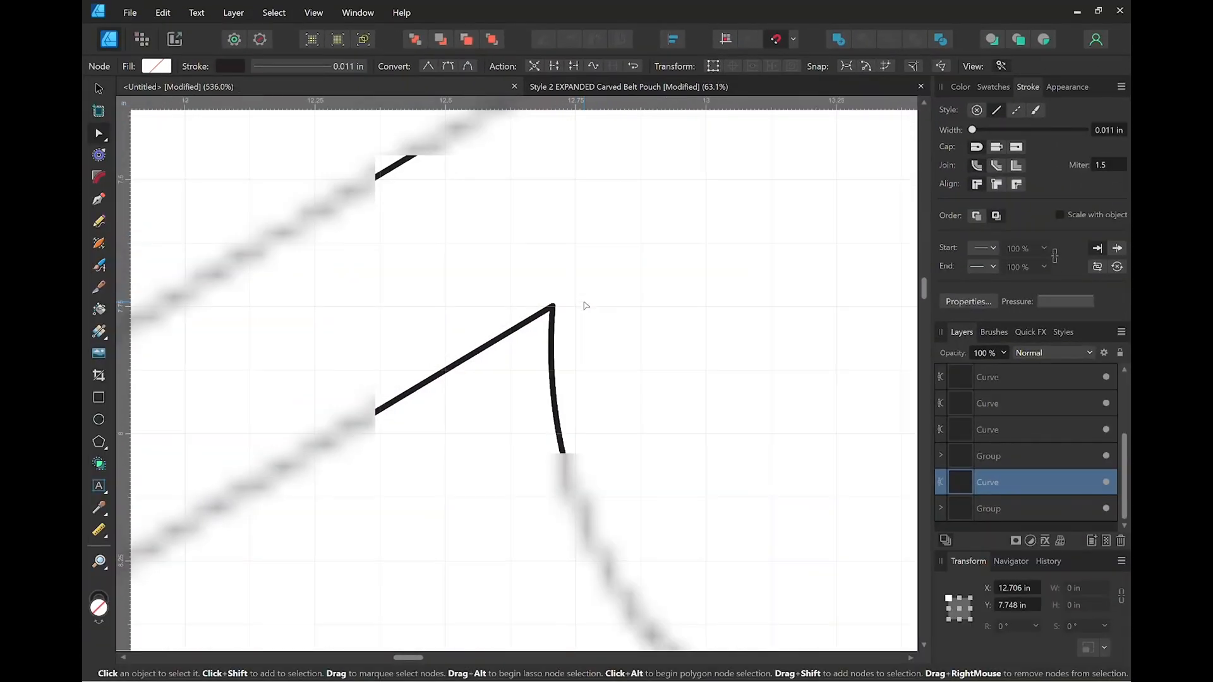
pyautogui.scroll(-8, 586, 306)
pyautogui.press('space')
pyautogui.moveTo(637, 305); pyautogui.dragTo(492, 290)
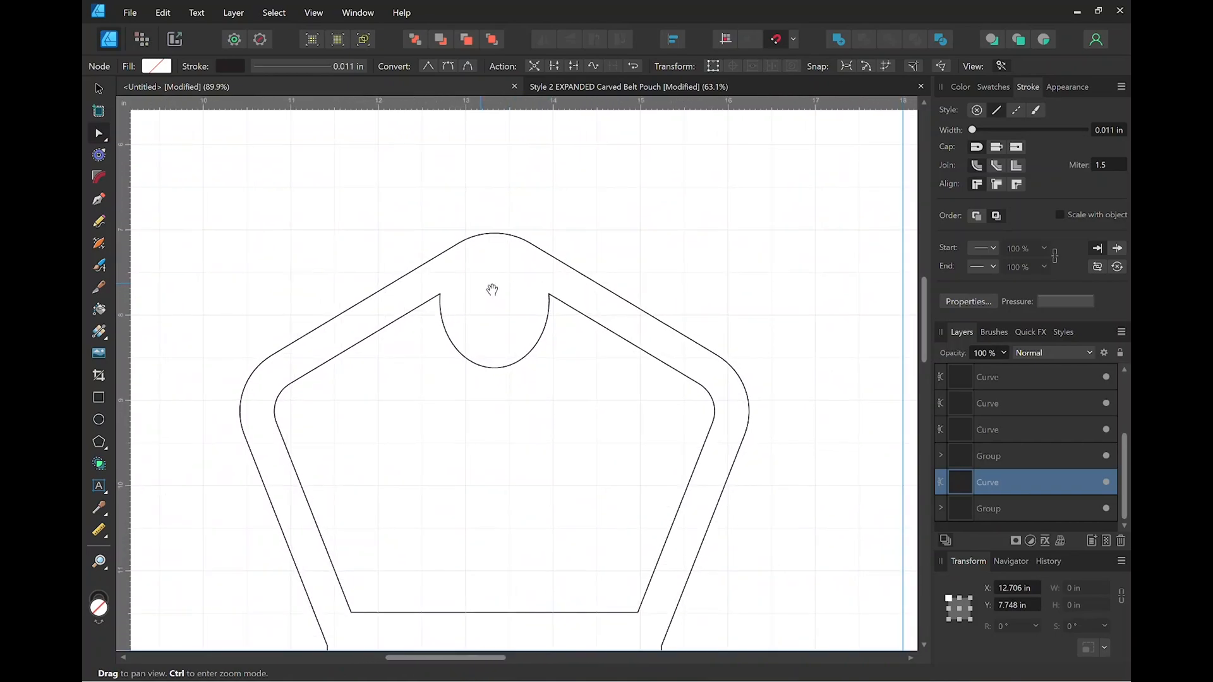
pyautogui.scroll(12, 550, 296)
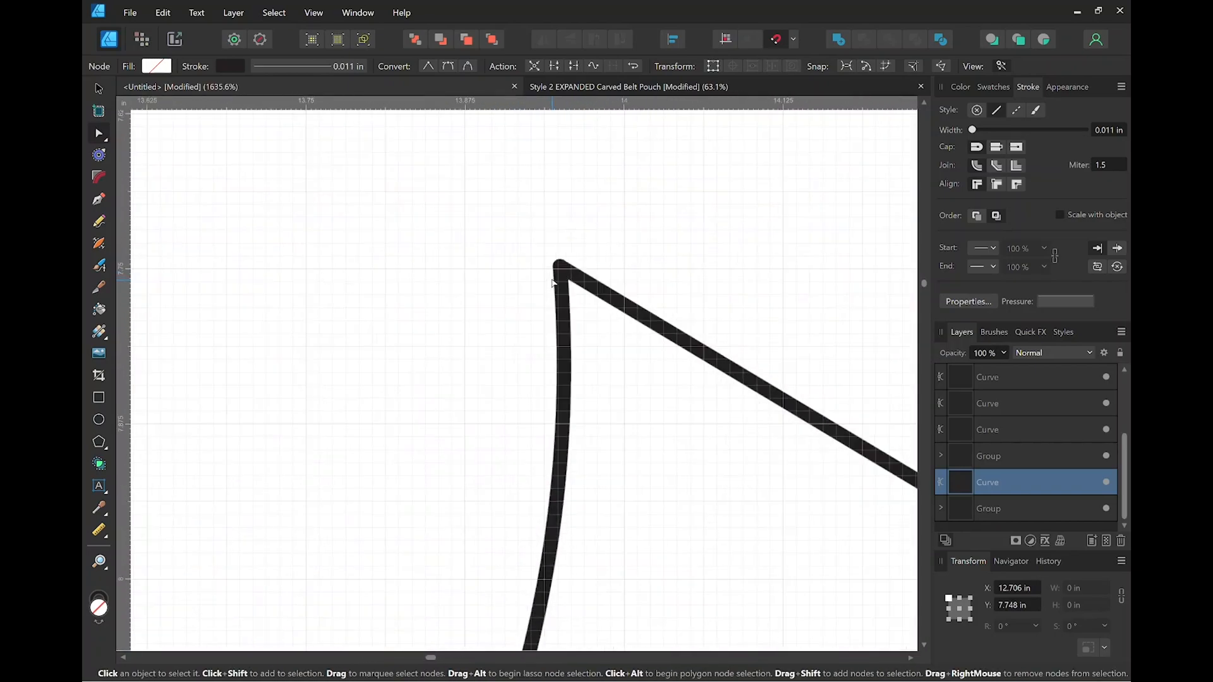
pyautogui.scroll(3, 554, 283)
pyautogui.moveTo(495, 190); pyautogui.dragTo(707, 320)
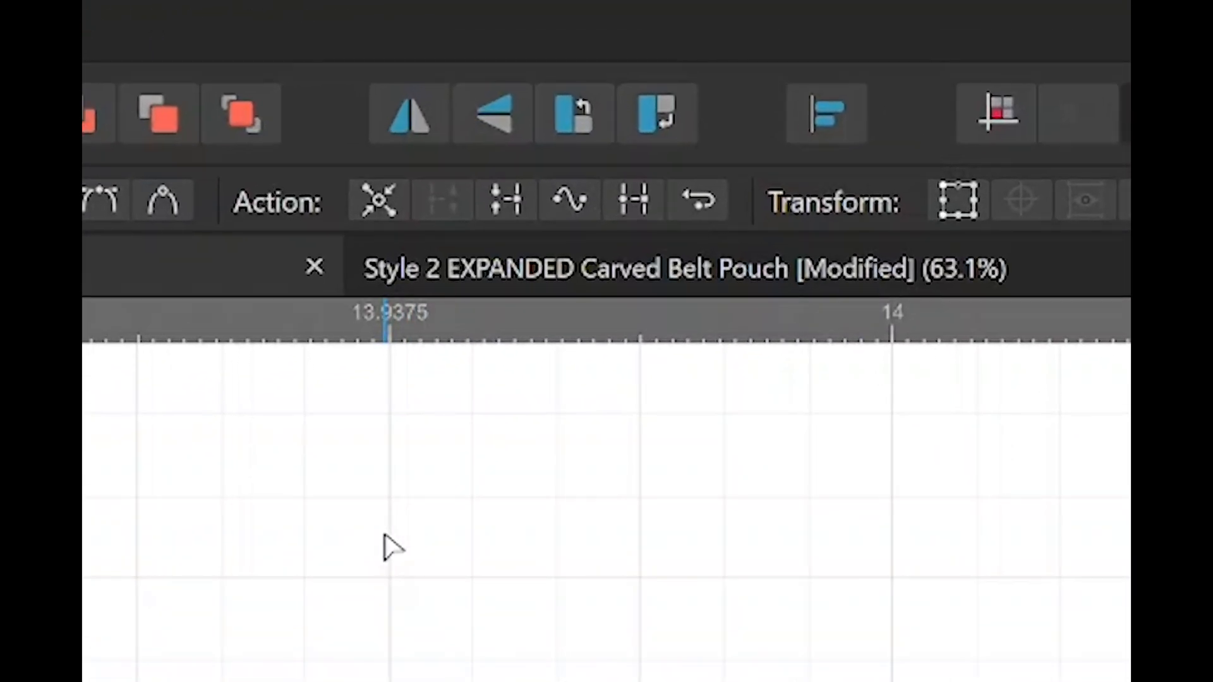
pyautogui.click(634, 201)
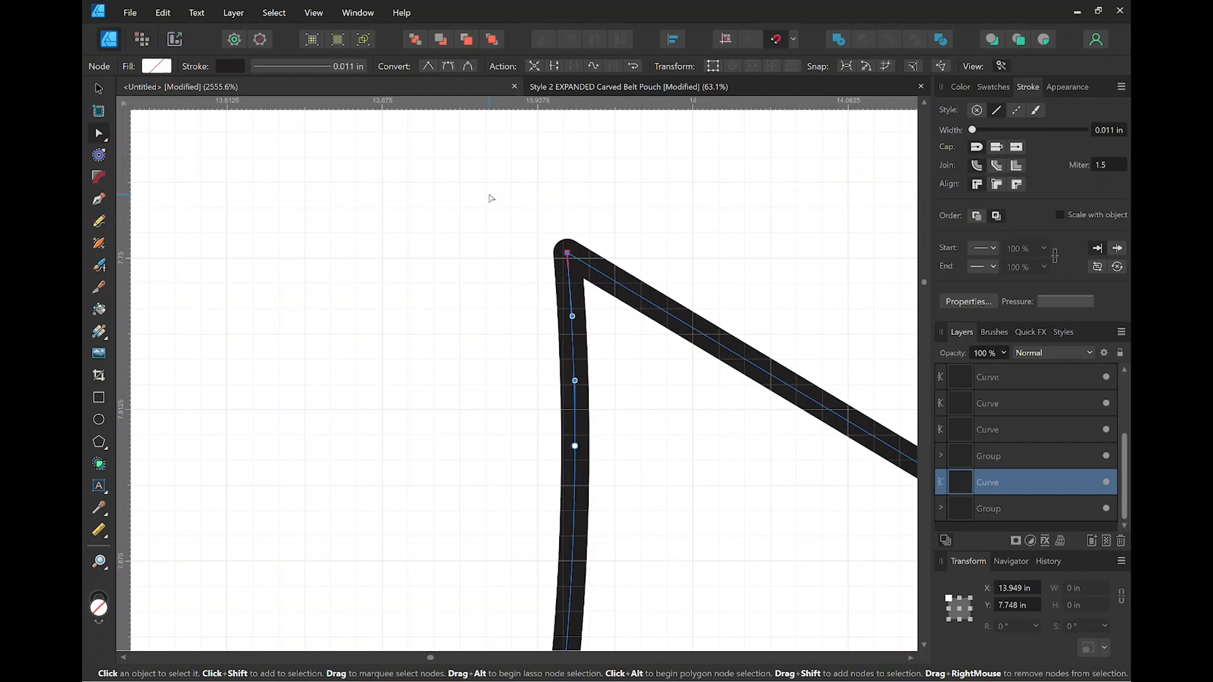
pyautogui.scroll(-12, 492, 198)
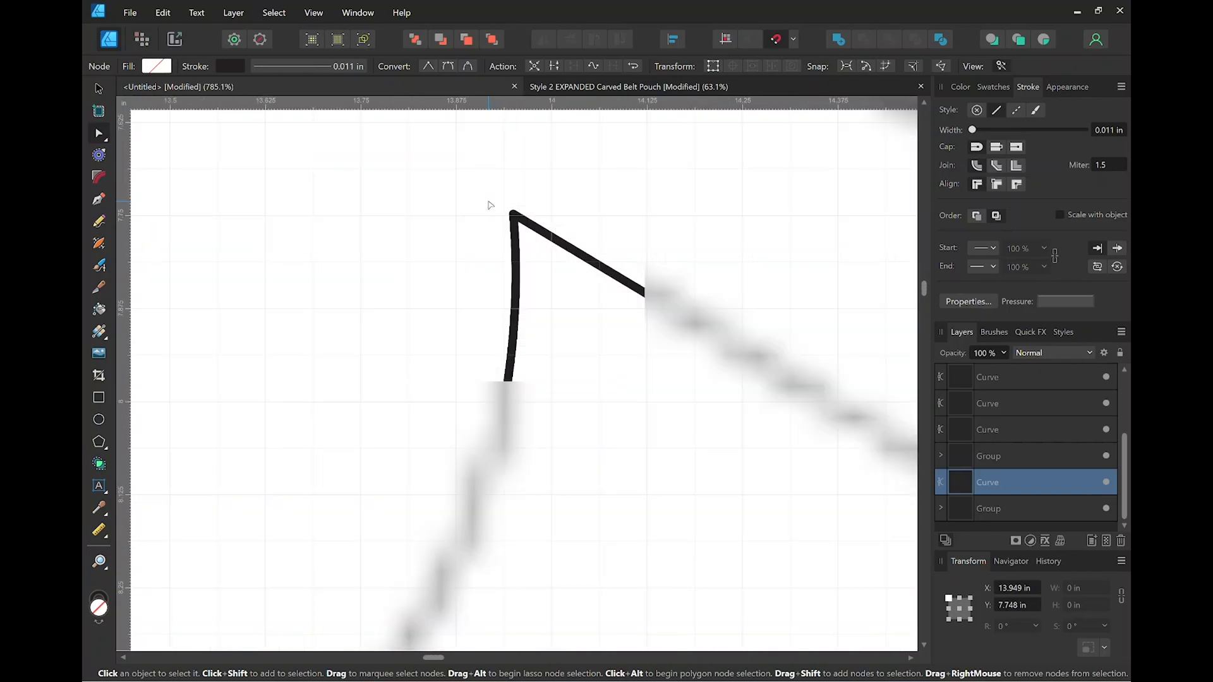
pyautogui.moveTo(445, 214); pyautogui.dragTo(545, 276)
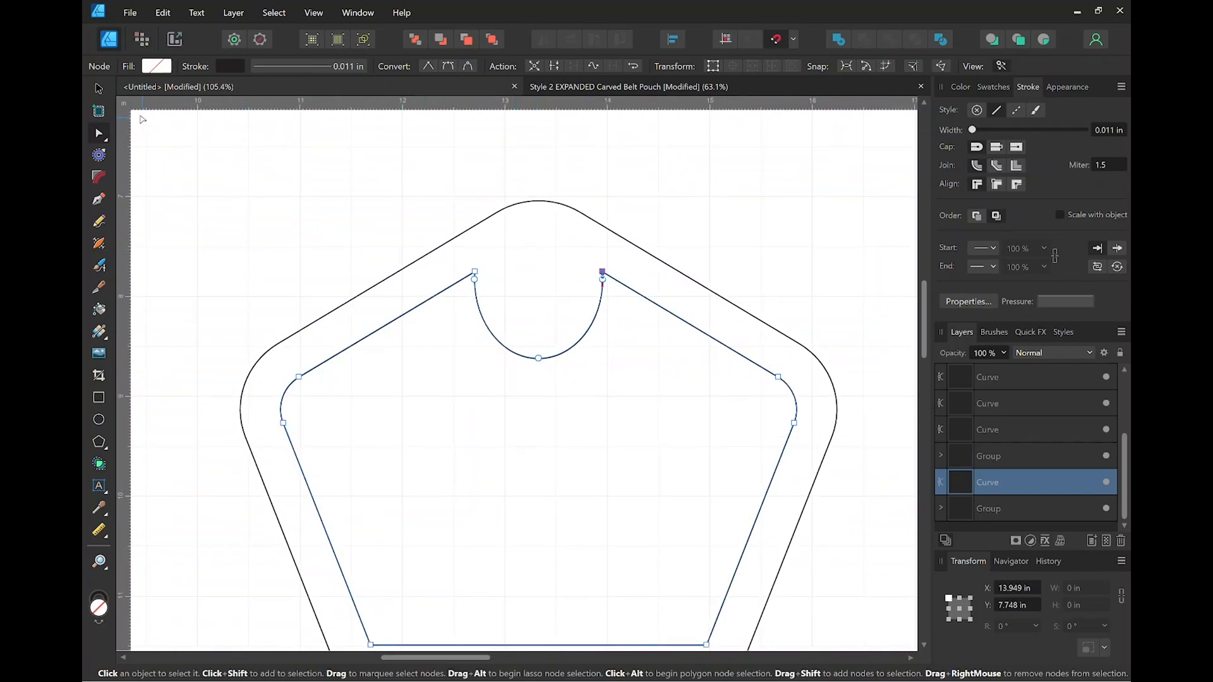
# Try moving the joined notched outline off the flap, and undo the move.
pyautogui.click(98, 88)
pyautogui.click(291, 168)
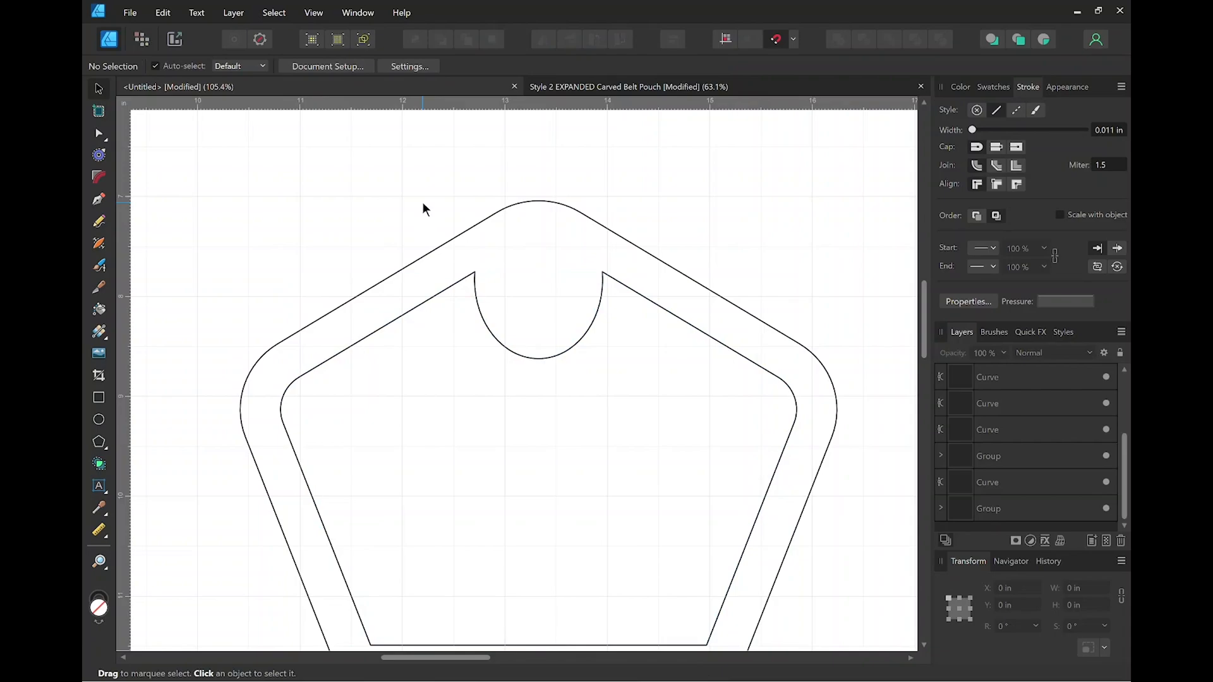
pyautogui.click(450, 292)
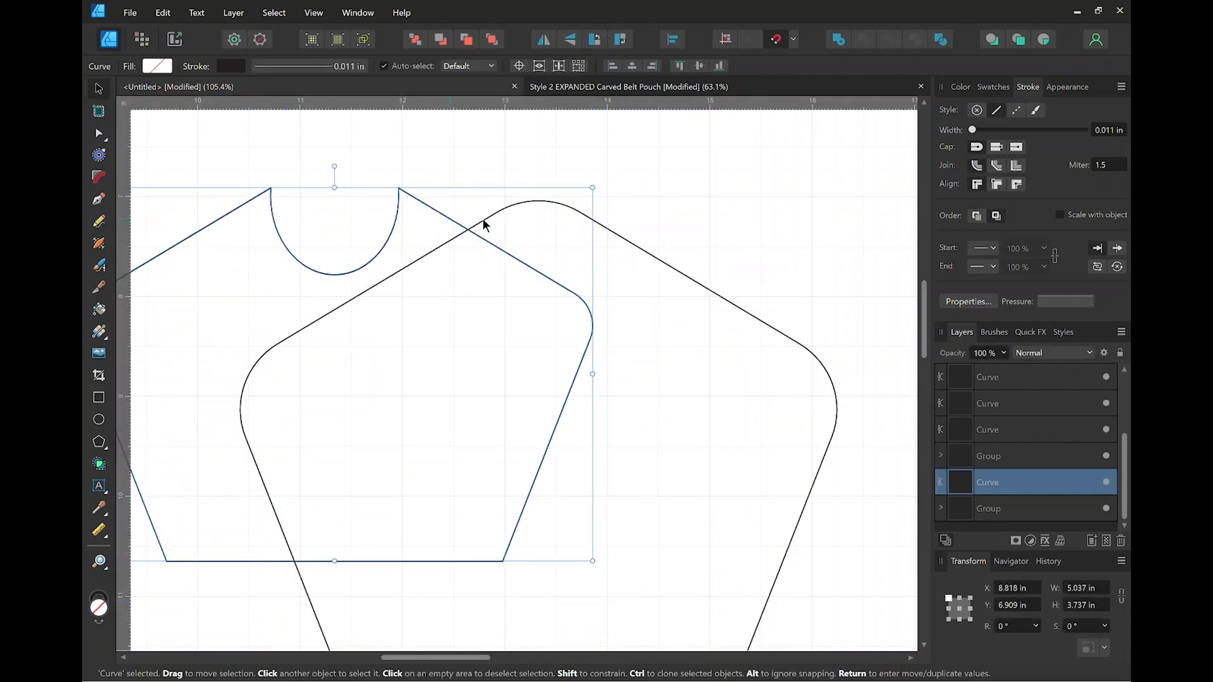
pyautogui.hotkey('ctrl', 'z')
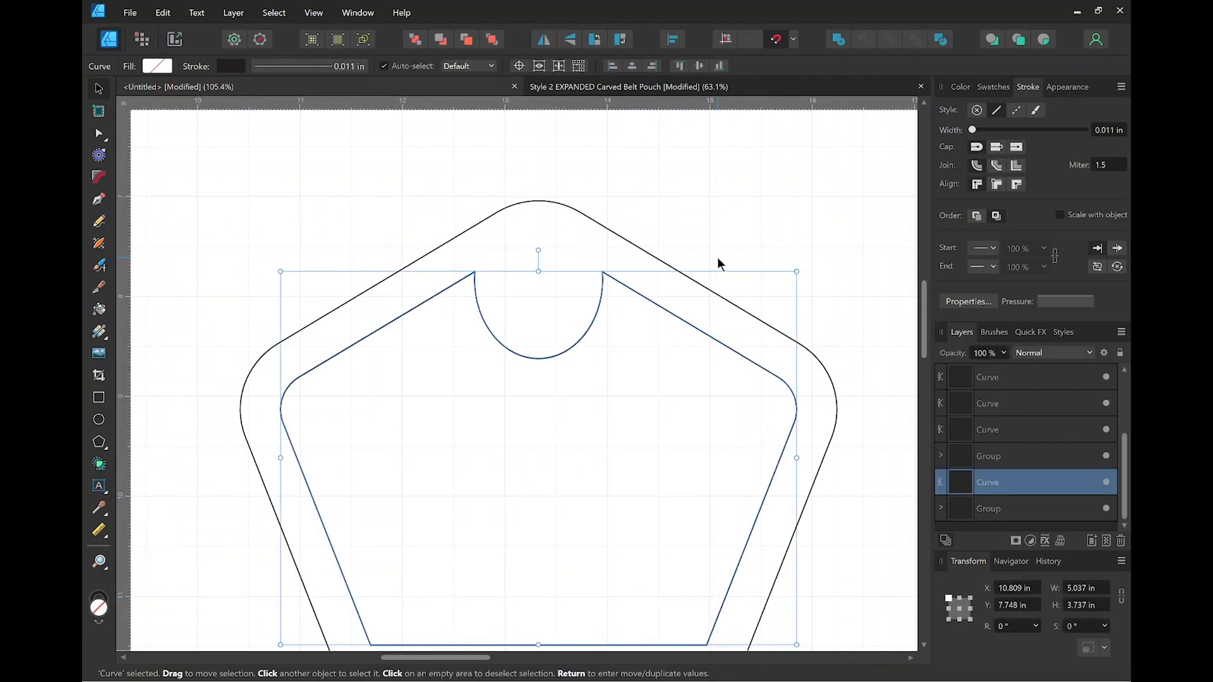
# Duplicate the joined notched outline and contour the copy inward with a radius of -4 mm.
pyautogui.scroll(-2, 718, 258)
pyautogui.moveTo(749, 229); pyautogui.dragTo(707, 183)
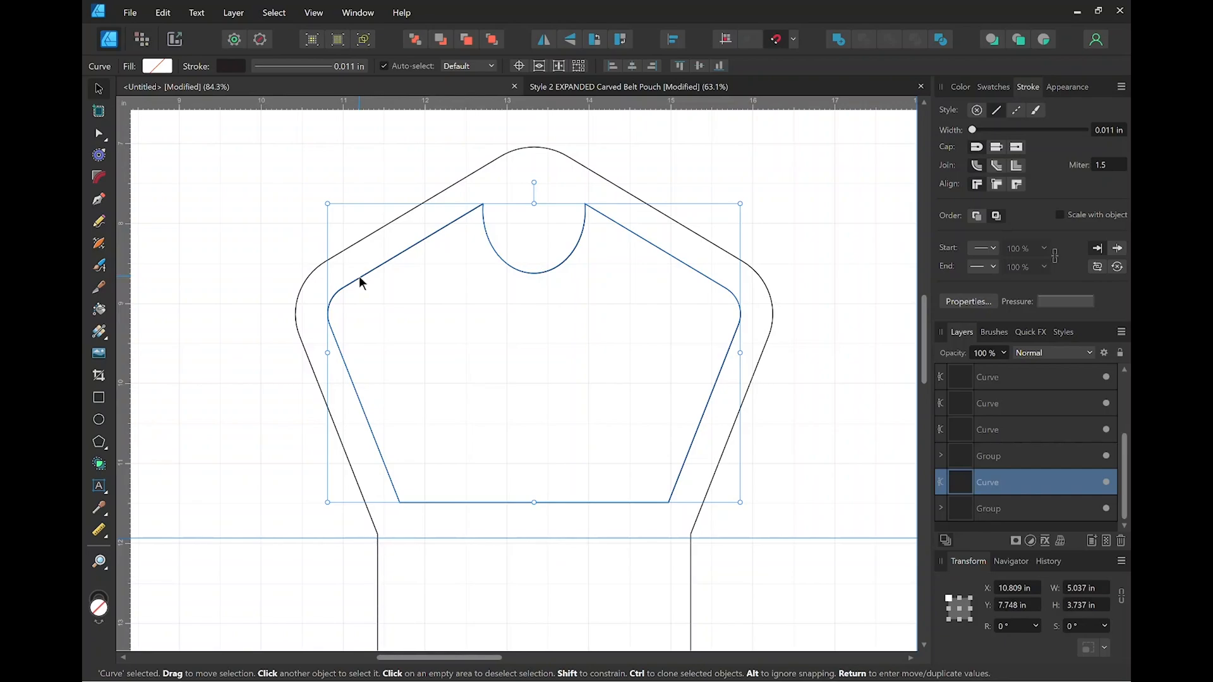
pyautogui.hotkey('ctrl', 'j')
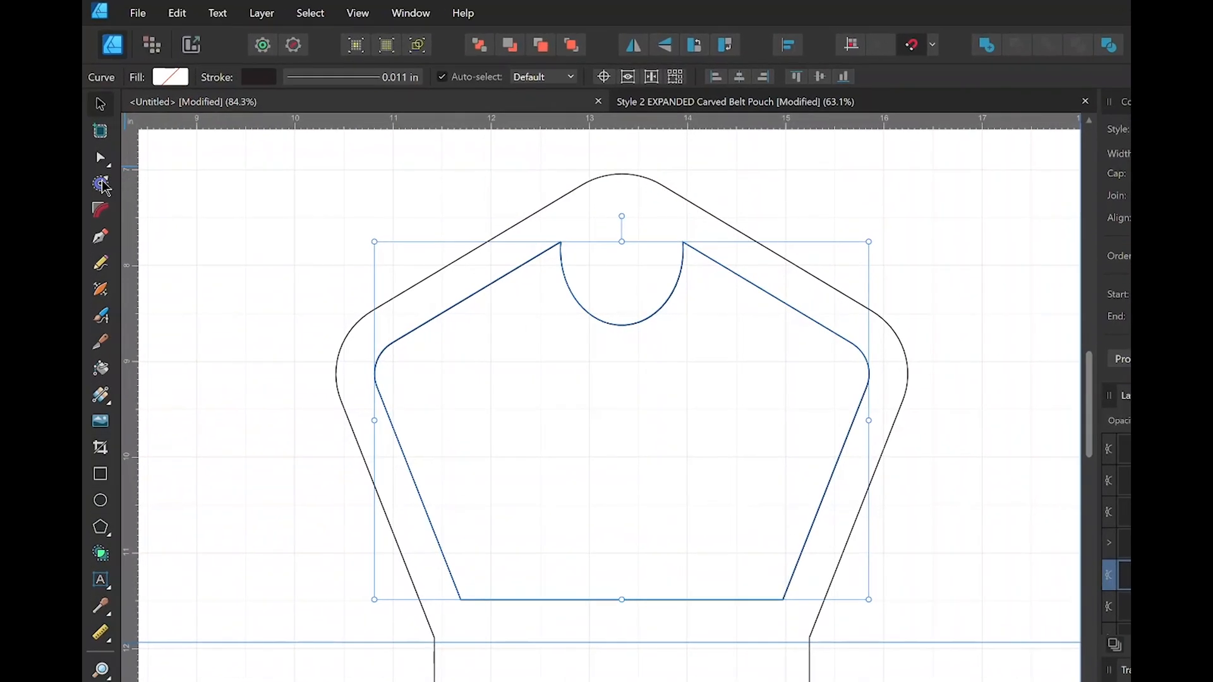
pyautogui.click(109, 309)
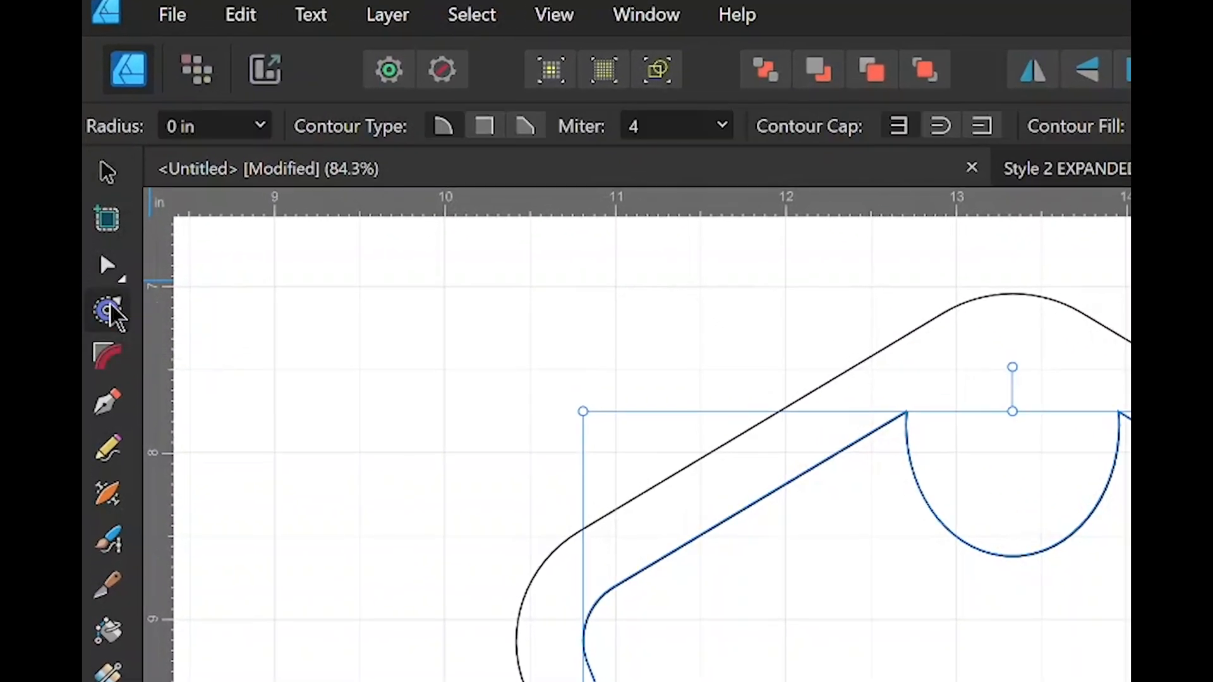
pyautogui.click(216, 127)
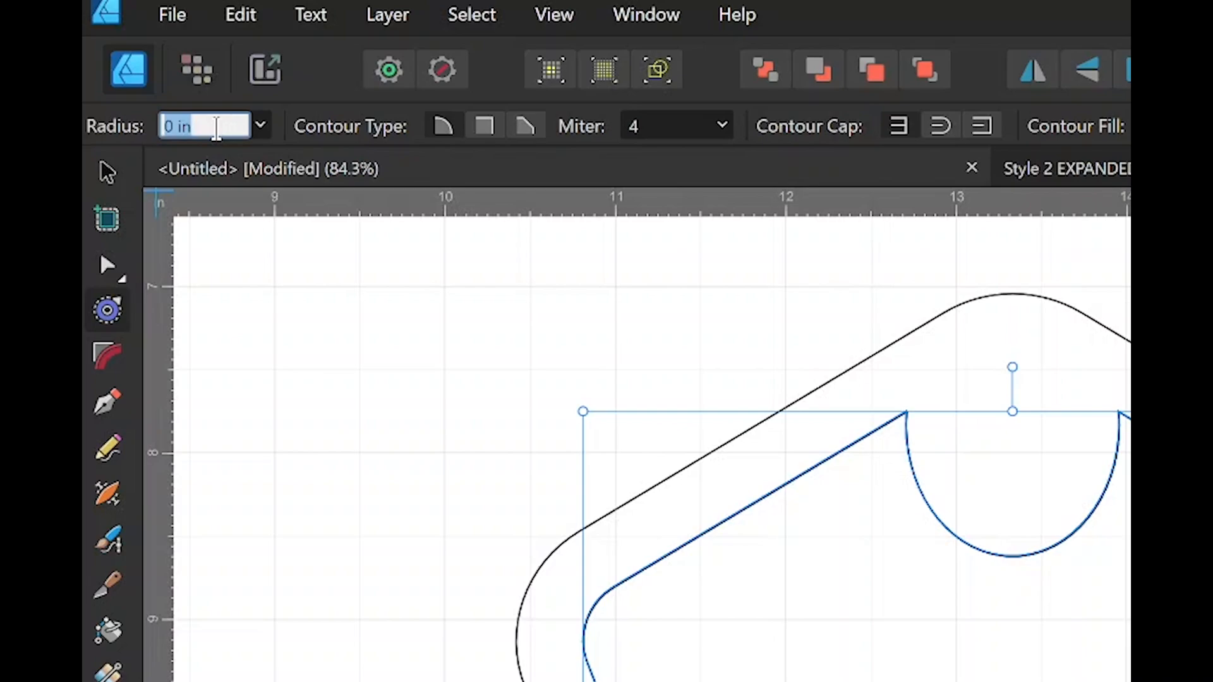
pyautogui.write('-4mm')
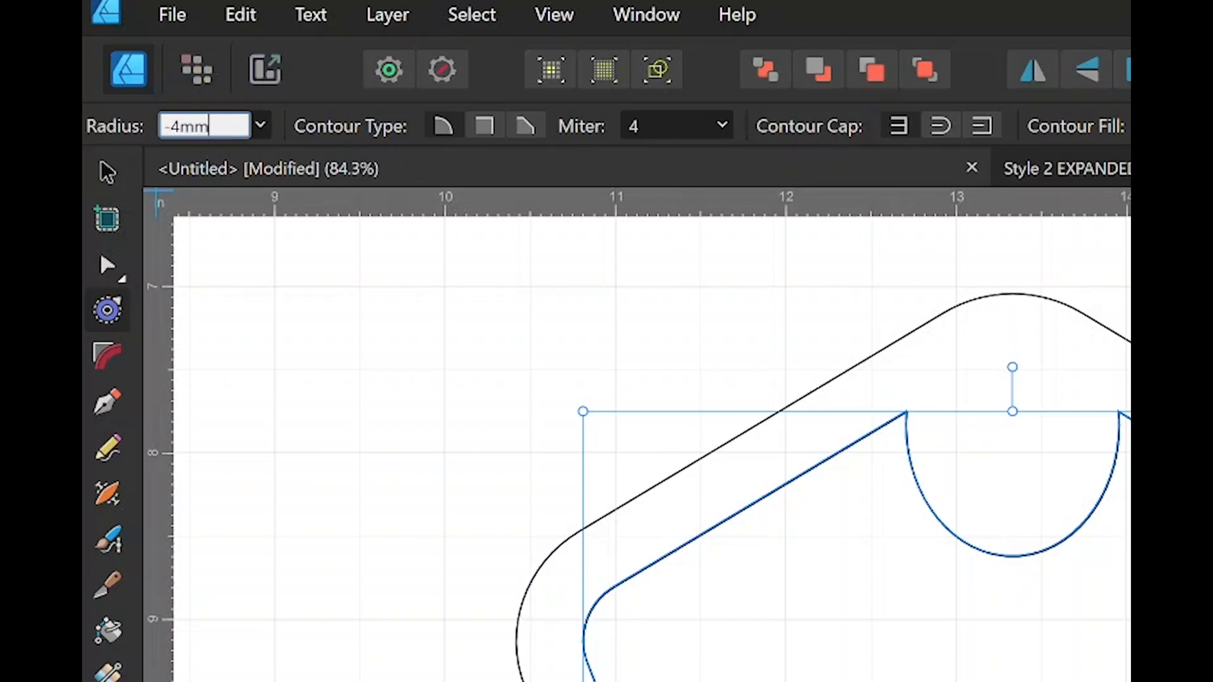
pyautogui.press('Return')
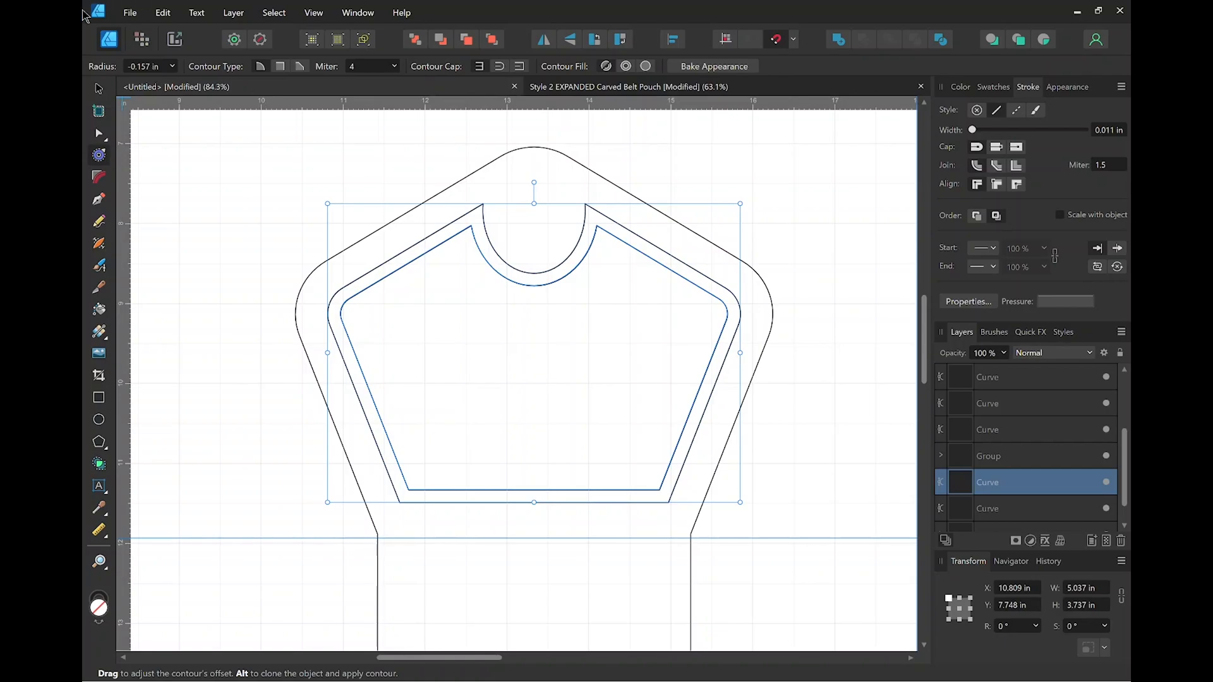
pyautogui.click(98, 89)
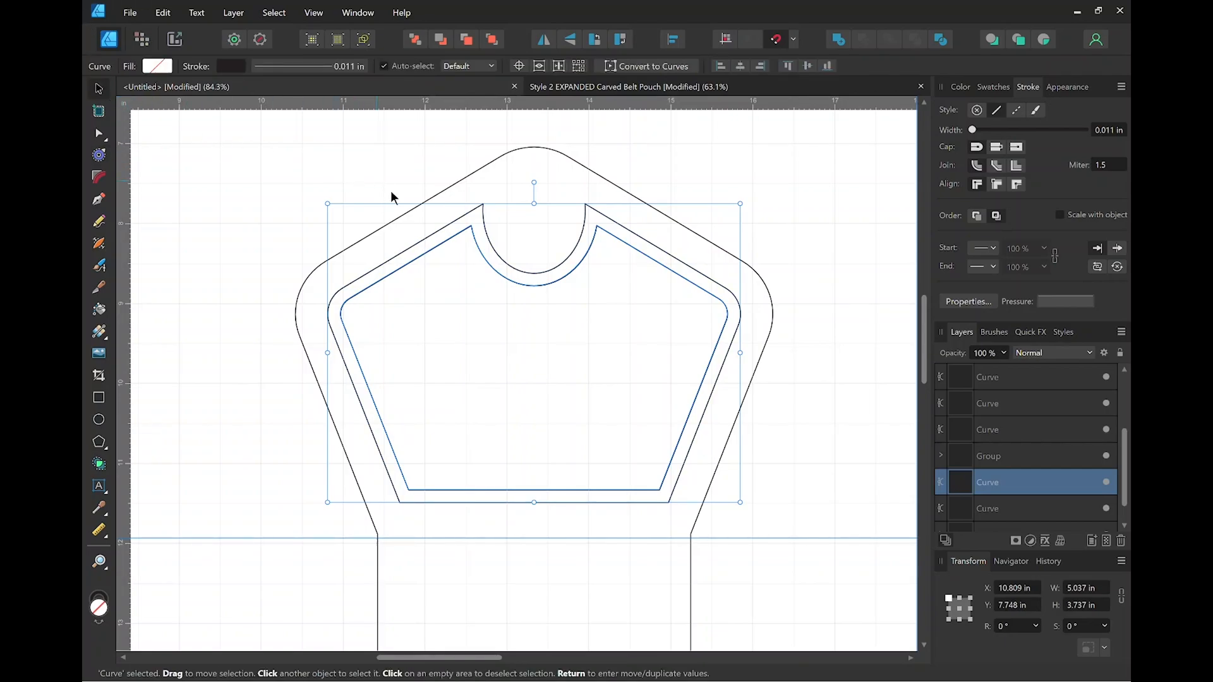
# Turn the inner contour into a dotted stitch line with a dashed 1.4 mm stroke and a 0, 4 dash pattern.
pyautogui.scroll(1, 511, 267)
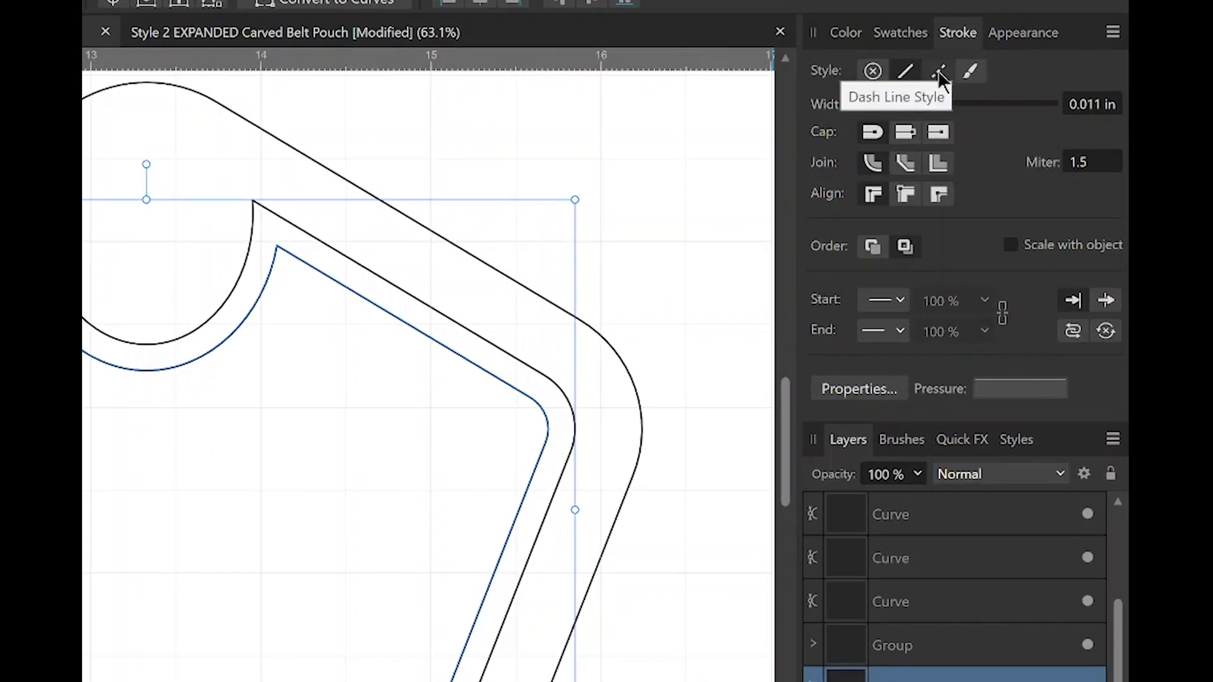
pyautogui.click(939, 72)
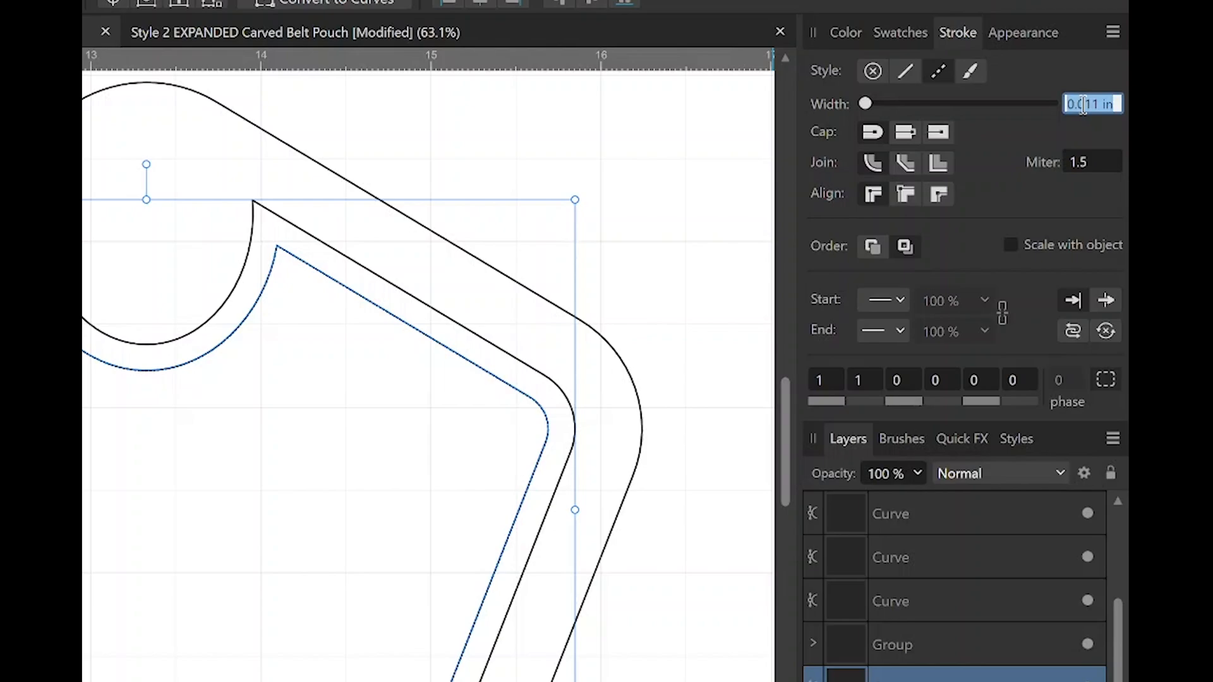
pyautogui.write('1.4mm')
pyautogui.press('Return')
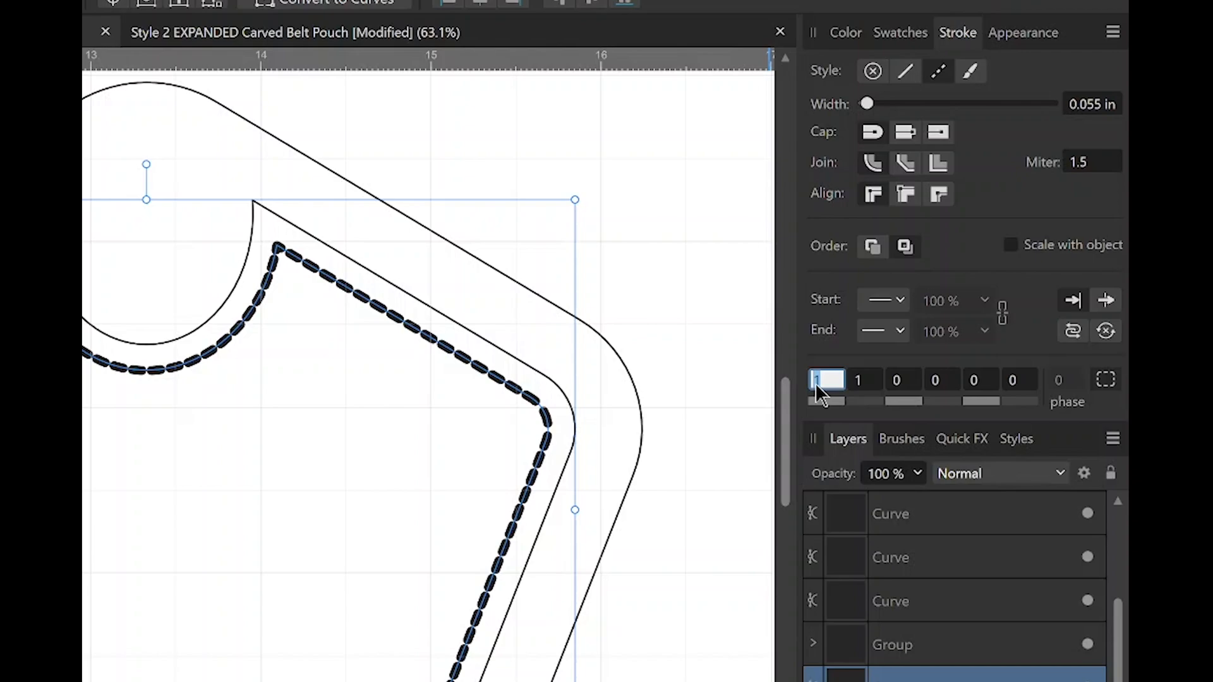
pyautogui.write('0')
pyautogui.click(859, 381)
pyautogui.write('4')
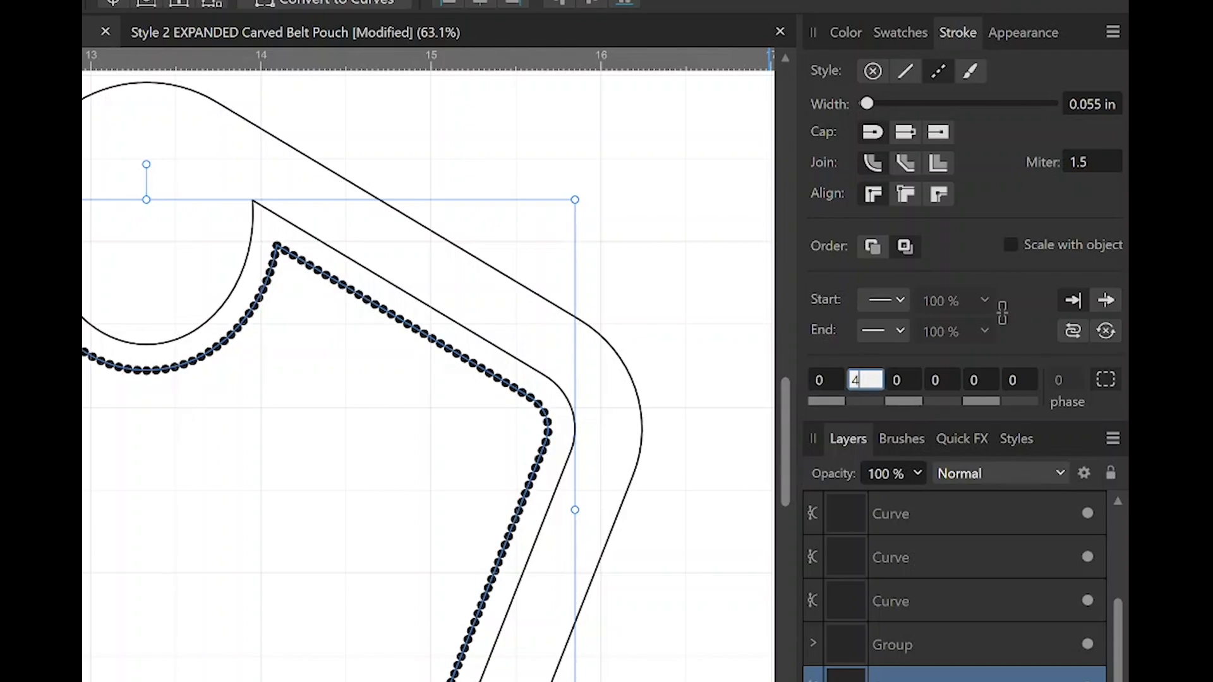
pyautogui.press('Return')
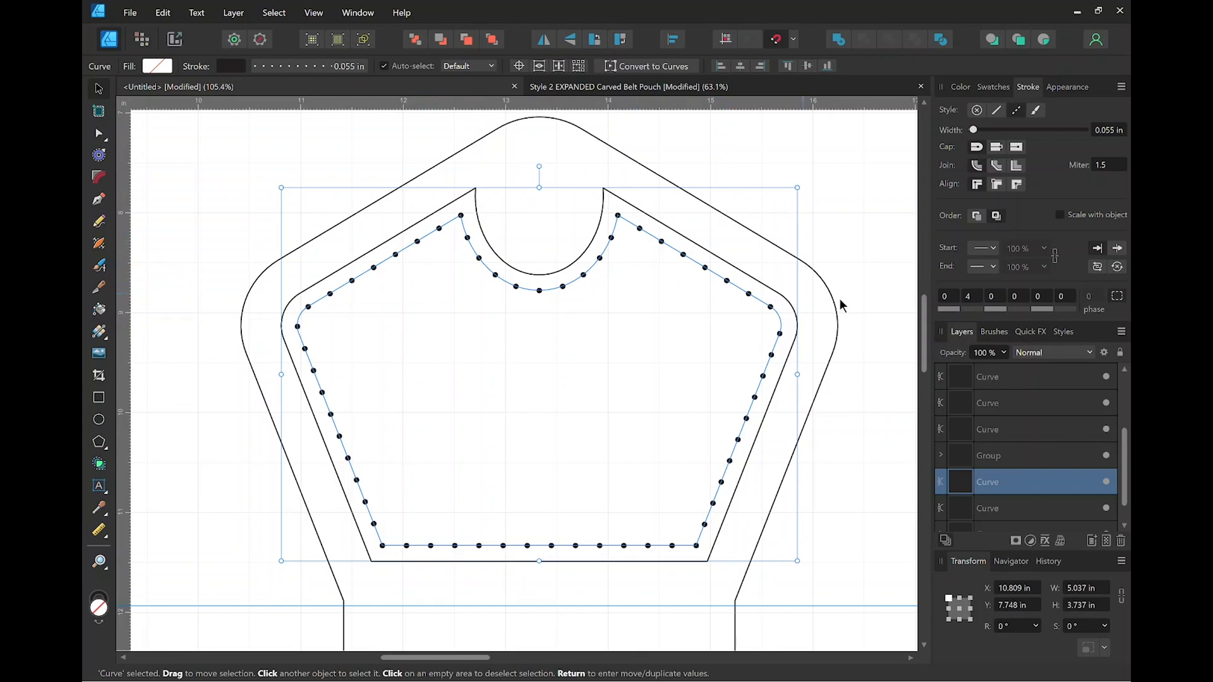
# Try the stitch line without the balanced dash pattern, restore the balancing and deselect the line.
pyautogui.click(1115, 297)
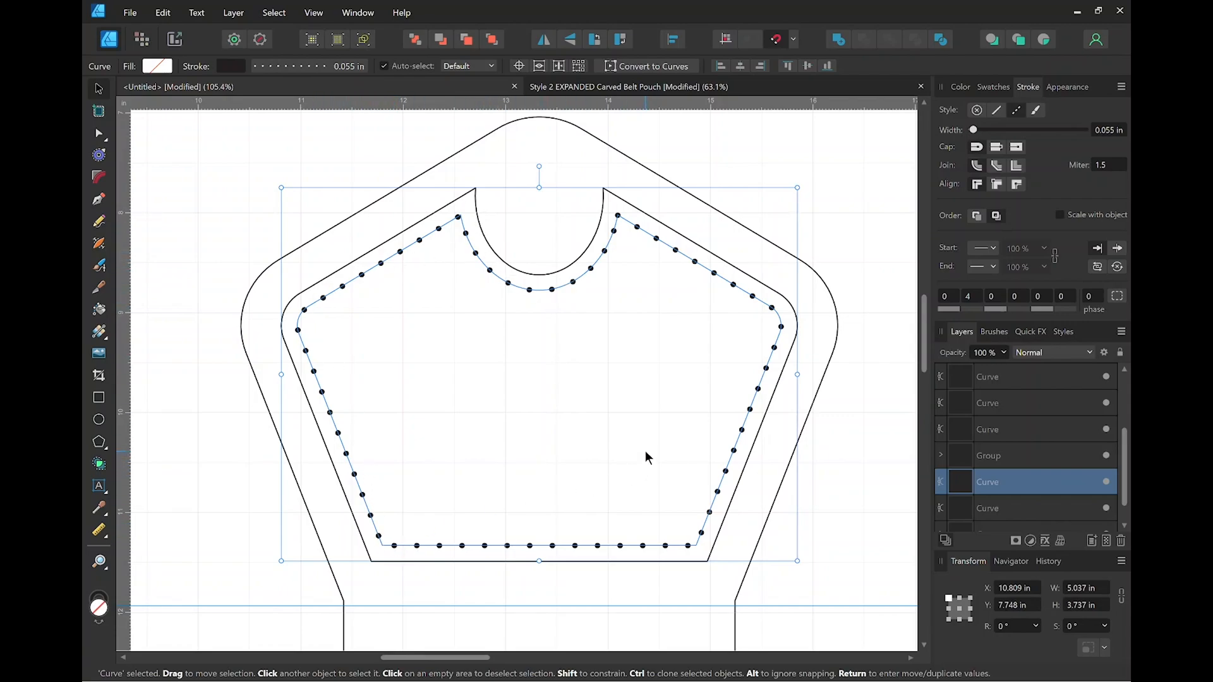
pyautogui.click(1116, 296)
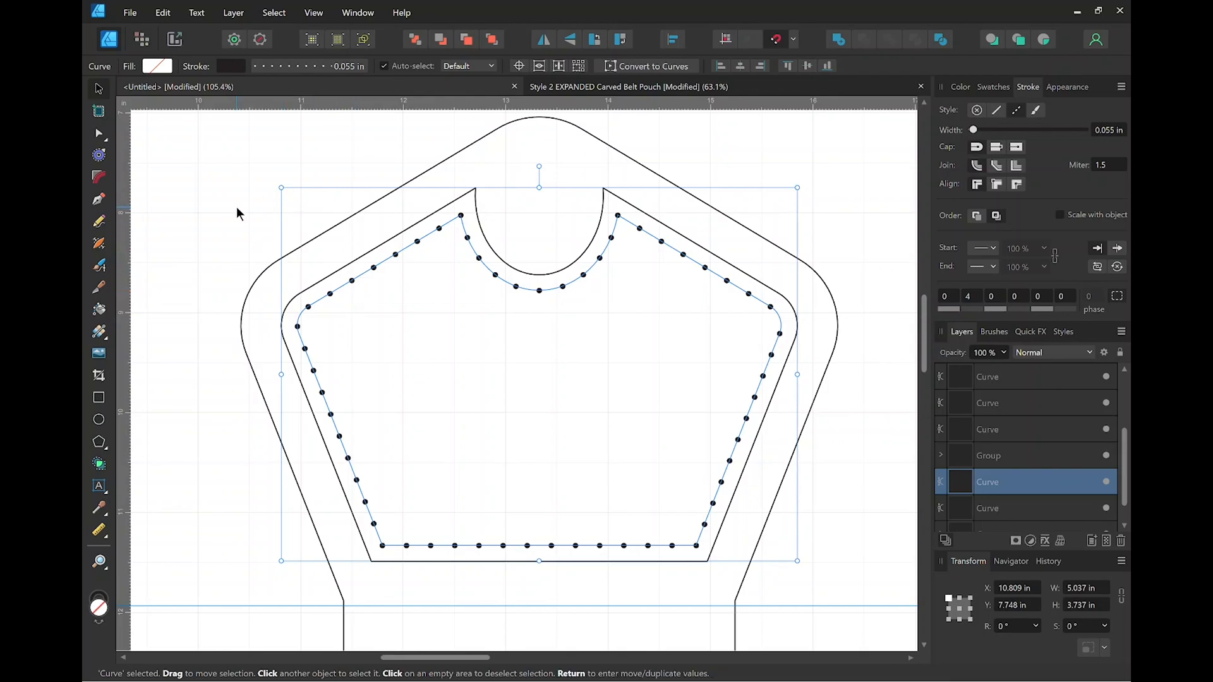
pyautogui.click(240, 222)
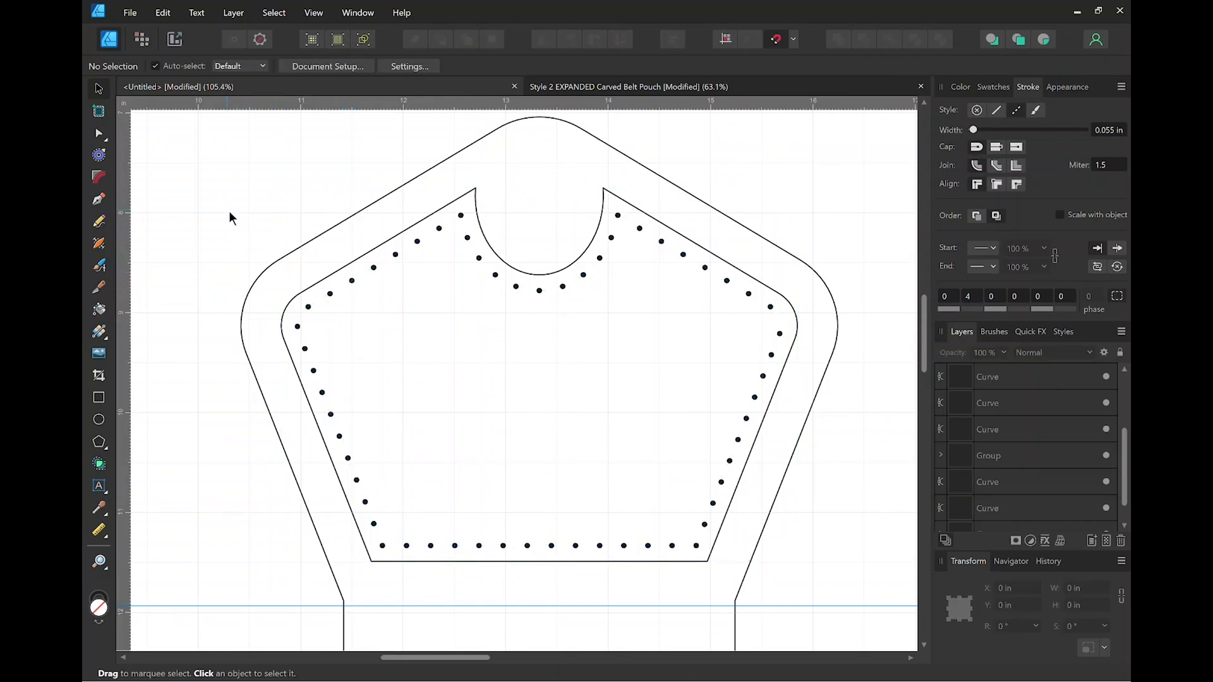
# Duplicate the notched outline around the stitch dots and contour the copy inward with a radius of -8 mm.
pyautogui.click(333, 279)
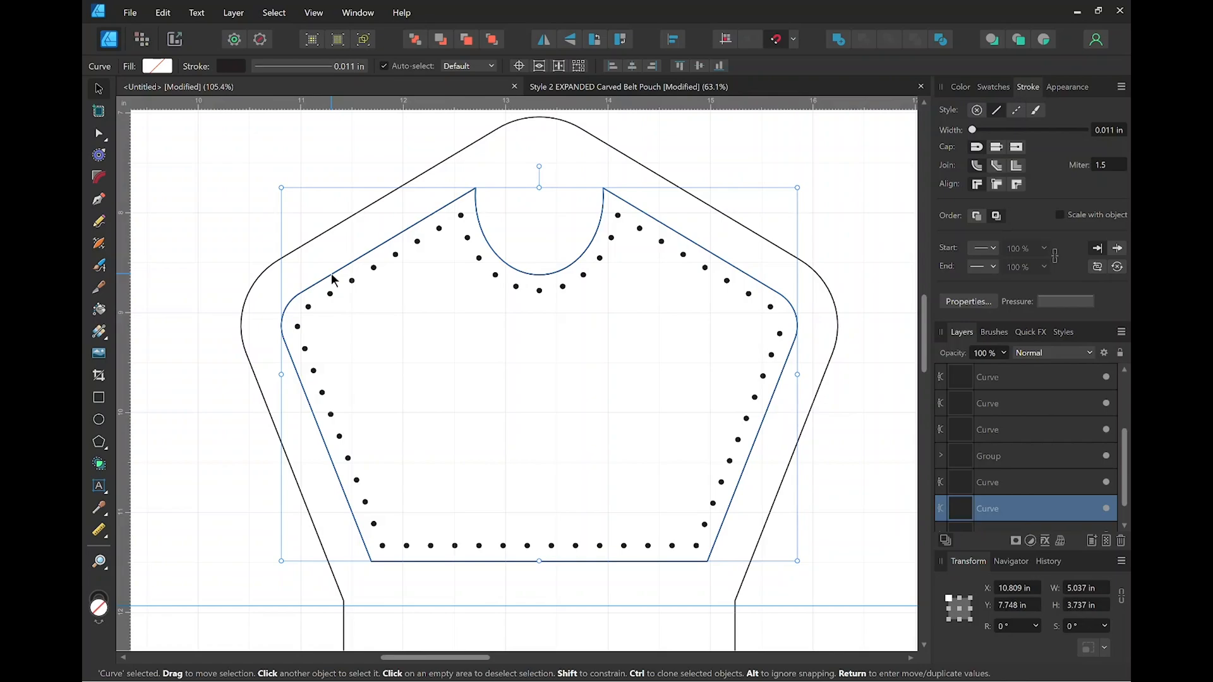
pyautogui.hotkey('ctrl', 'j')
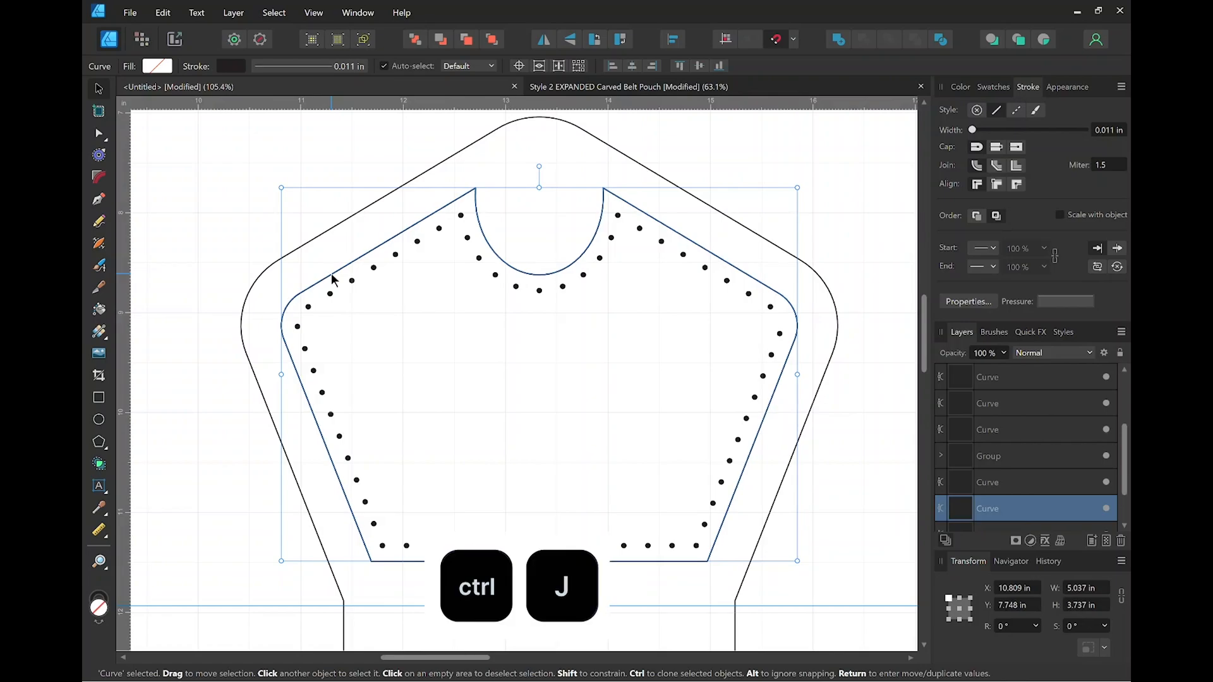
pyautogui.click(98, 155)
pyautogui.click(152, 64)
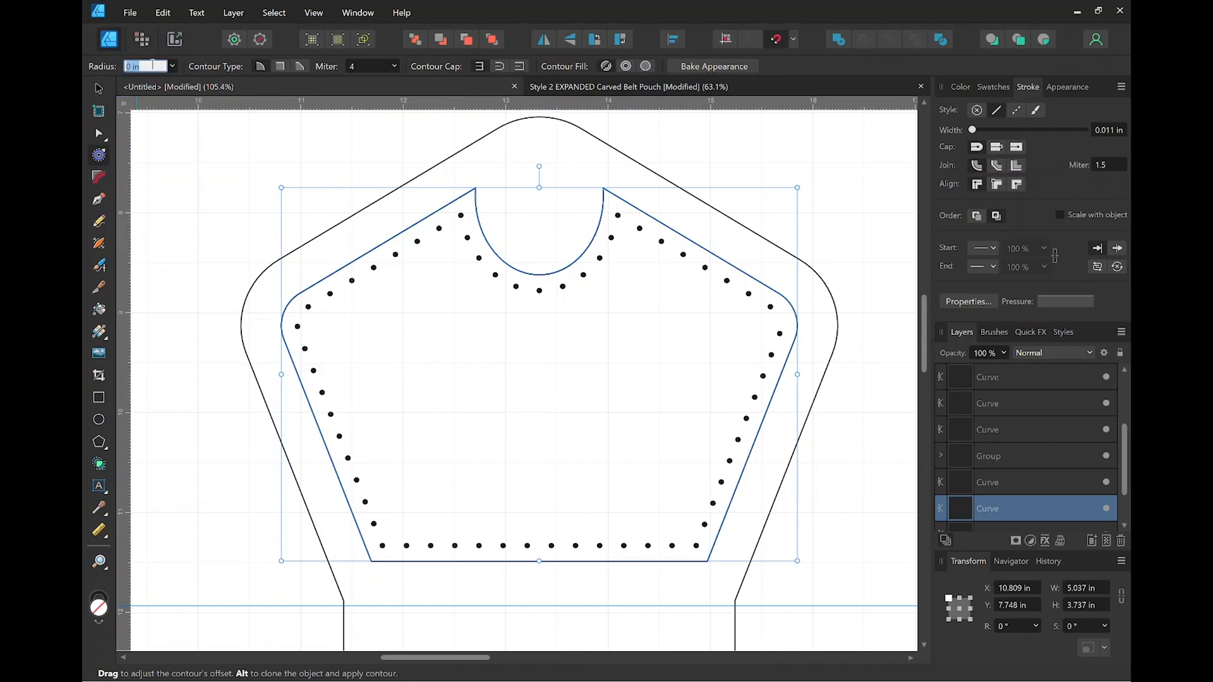
pyautogui.write('-8mm')
pyautogui.press('Return')
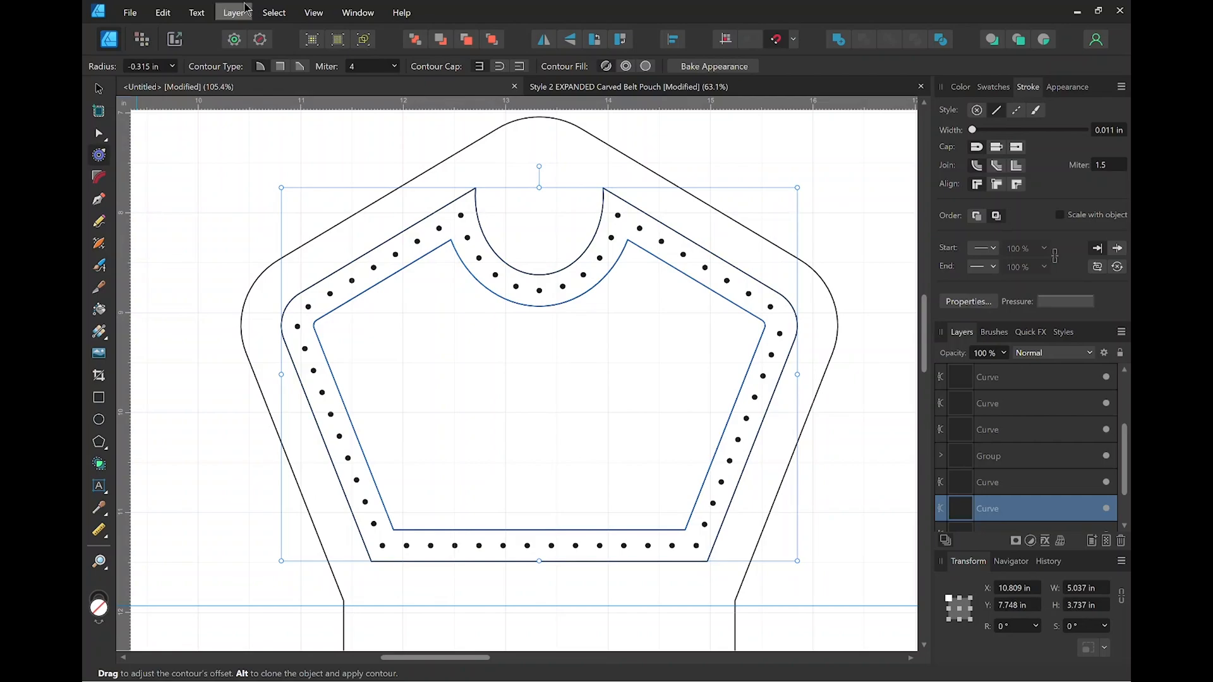
pyautogui.click(100, 89)
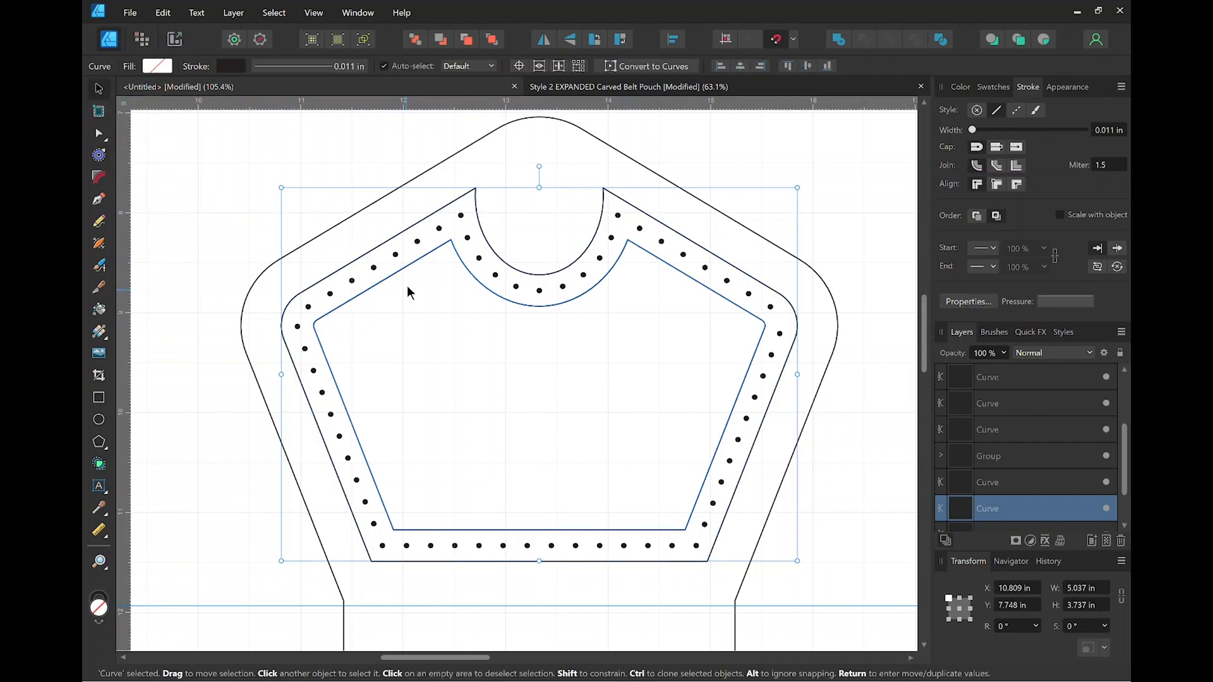
pyautogui.click(378, 272)
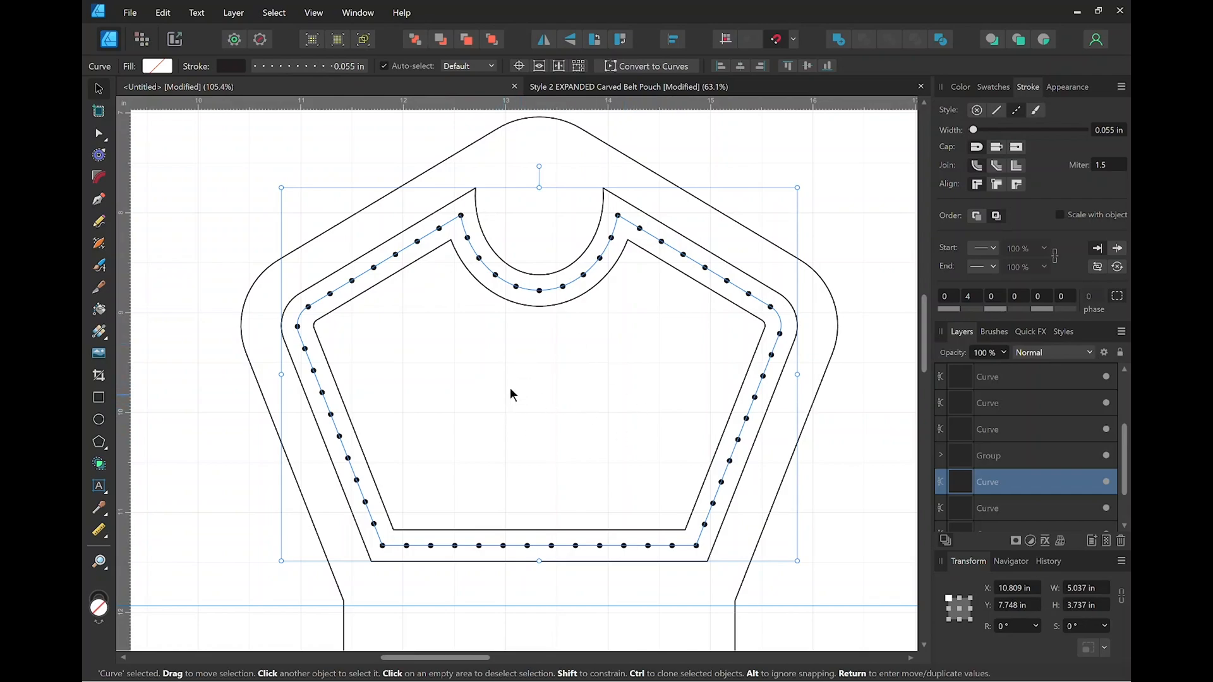
pyautogui.click(593, 412)
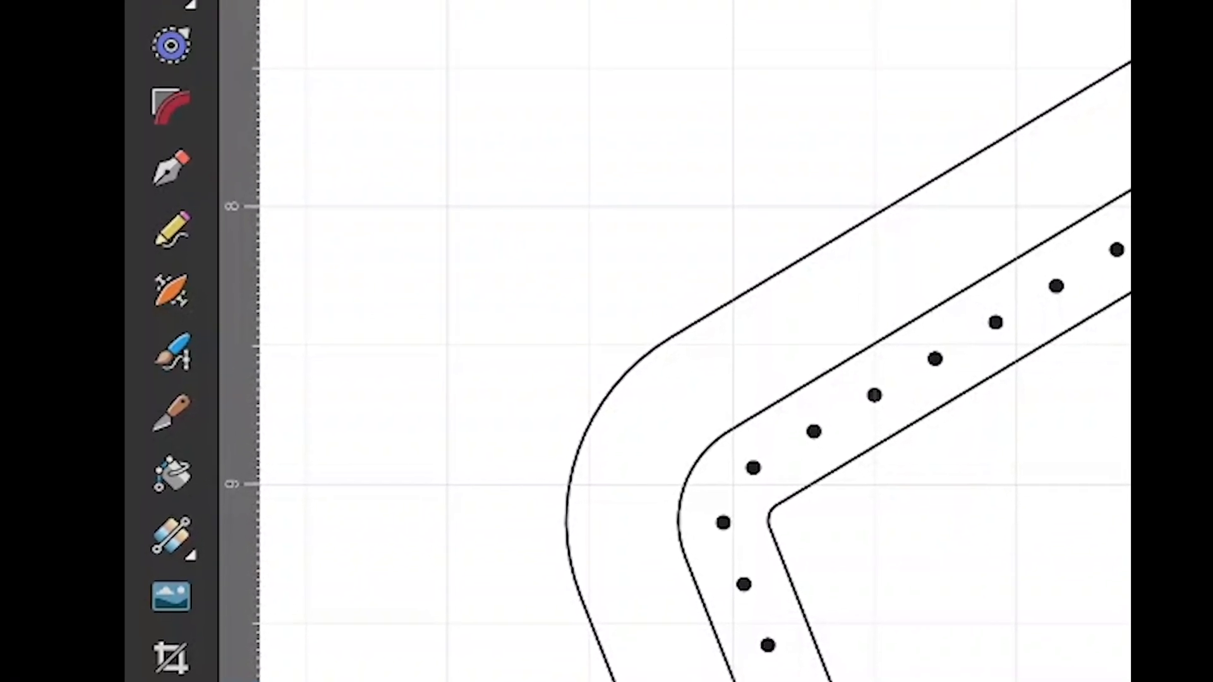
# Draw a rounded rectangle about 1.14 by 0.41 in beside the flap and give it a solid 0.011 in stroke.
pyautogui.click(162, 618)
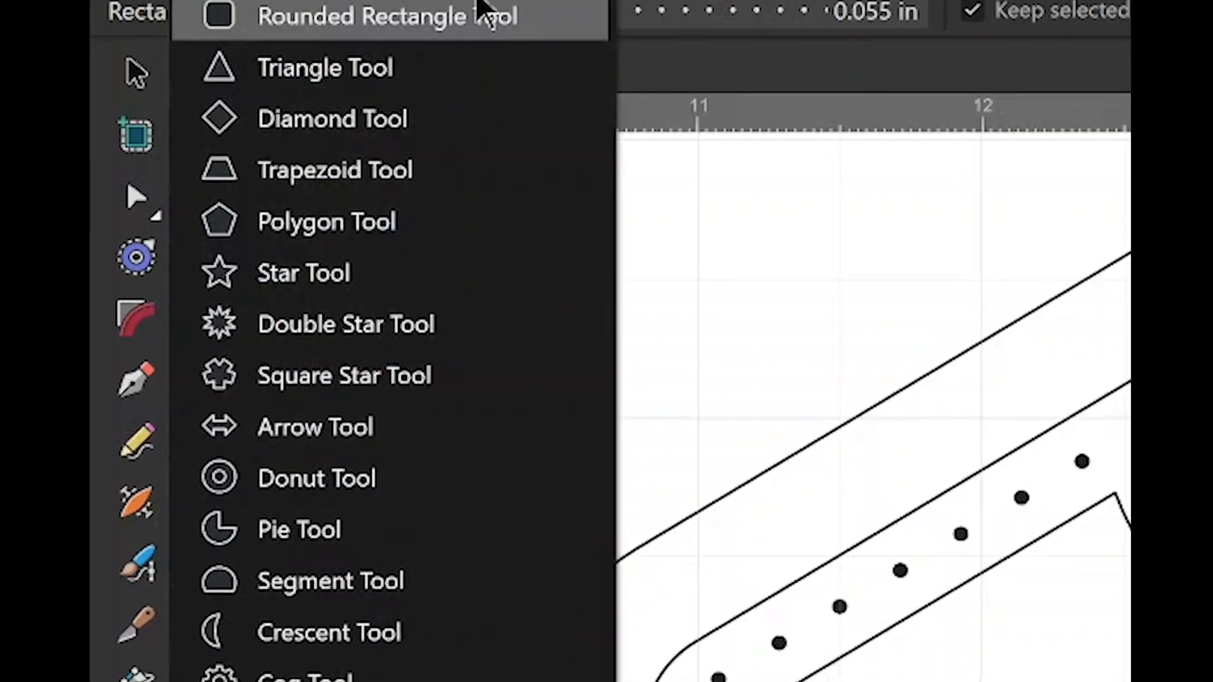
pyautogui.click(466, 61)
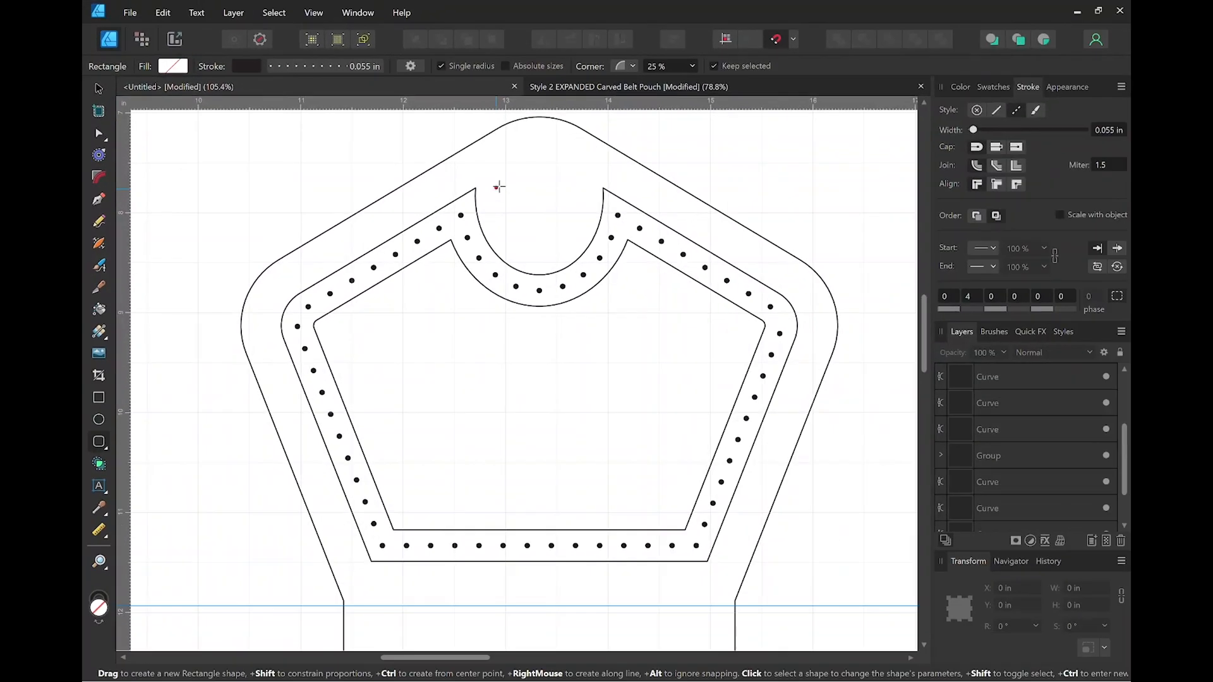
pyautogui.moveTo(217, 147); pyautogui.dragTo(334, 188)
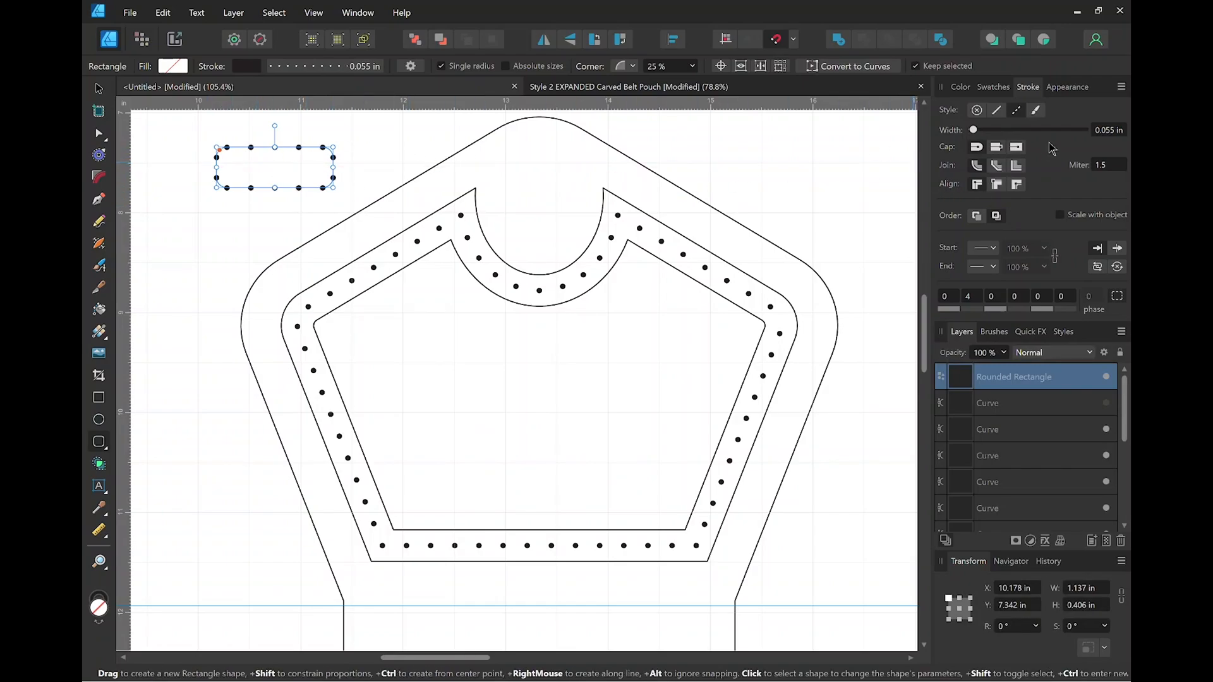
pyautogui.click(996, 110)
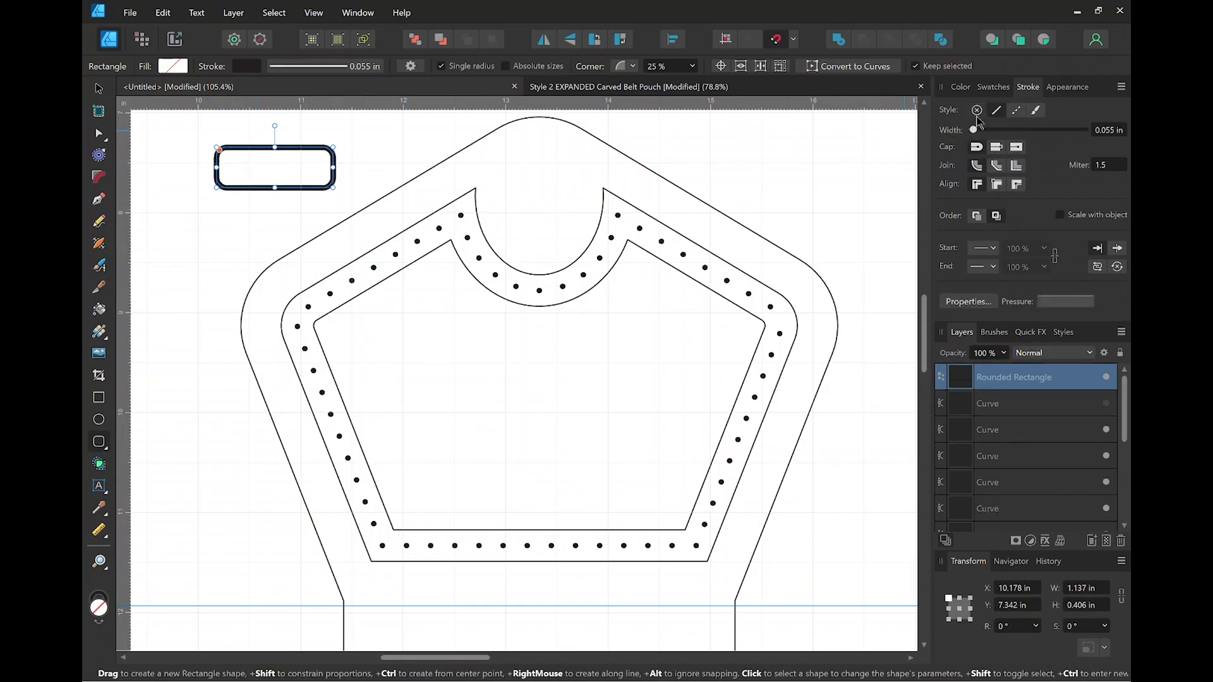
pyautogui.click(1100, 131)
pyautogui.press('BackSpace')
pyautogui.press('Return')
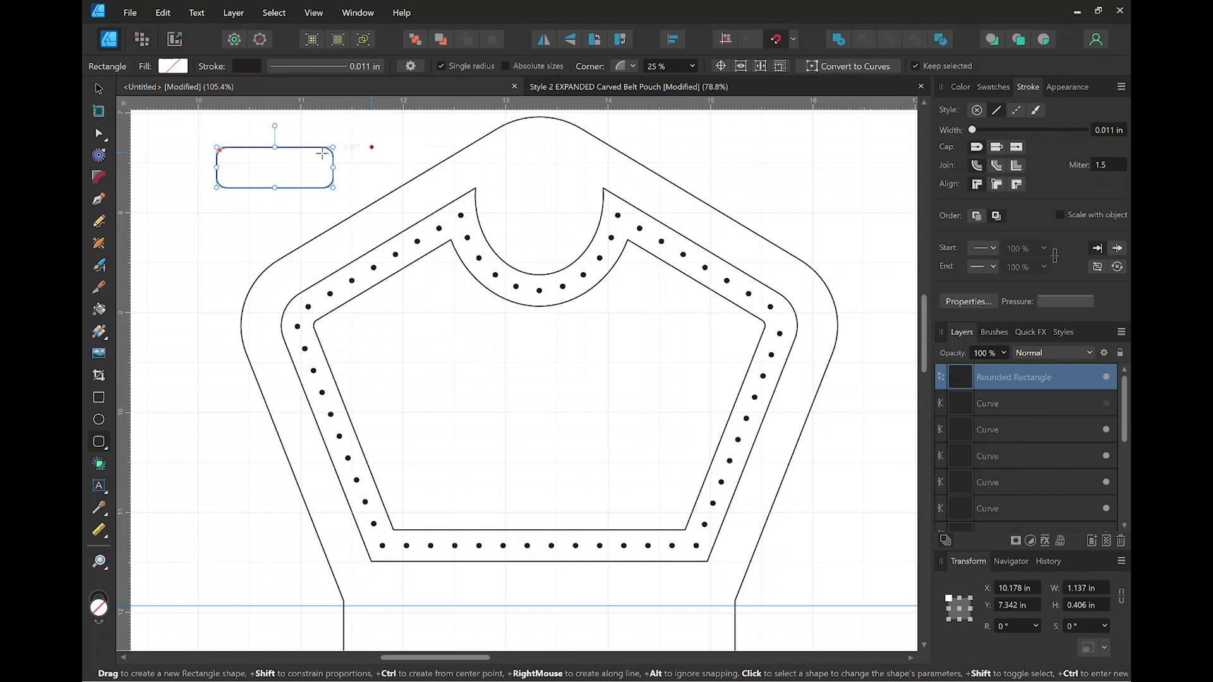
# Resize the rounded rectangle to 1 in wide by 0.5 in high and centre it inside the flap's notch.
pyautogui.click(98, 91)
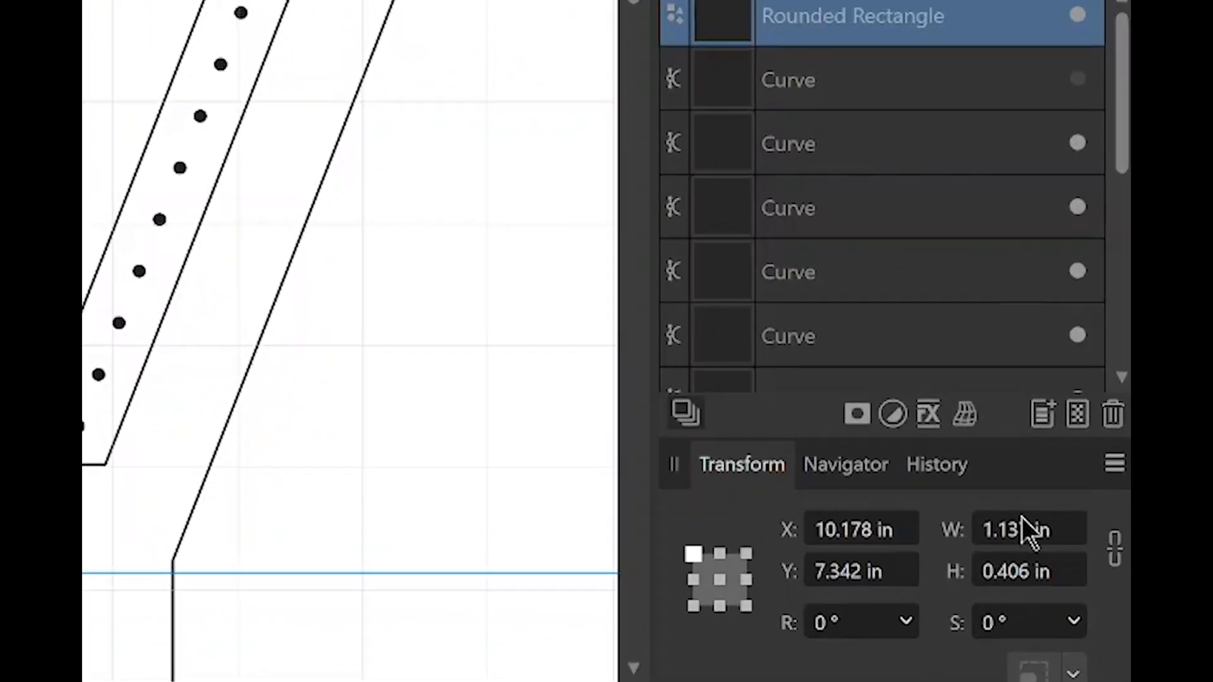
pyautogui.click(1022, 520)
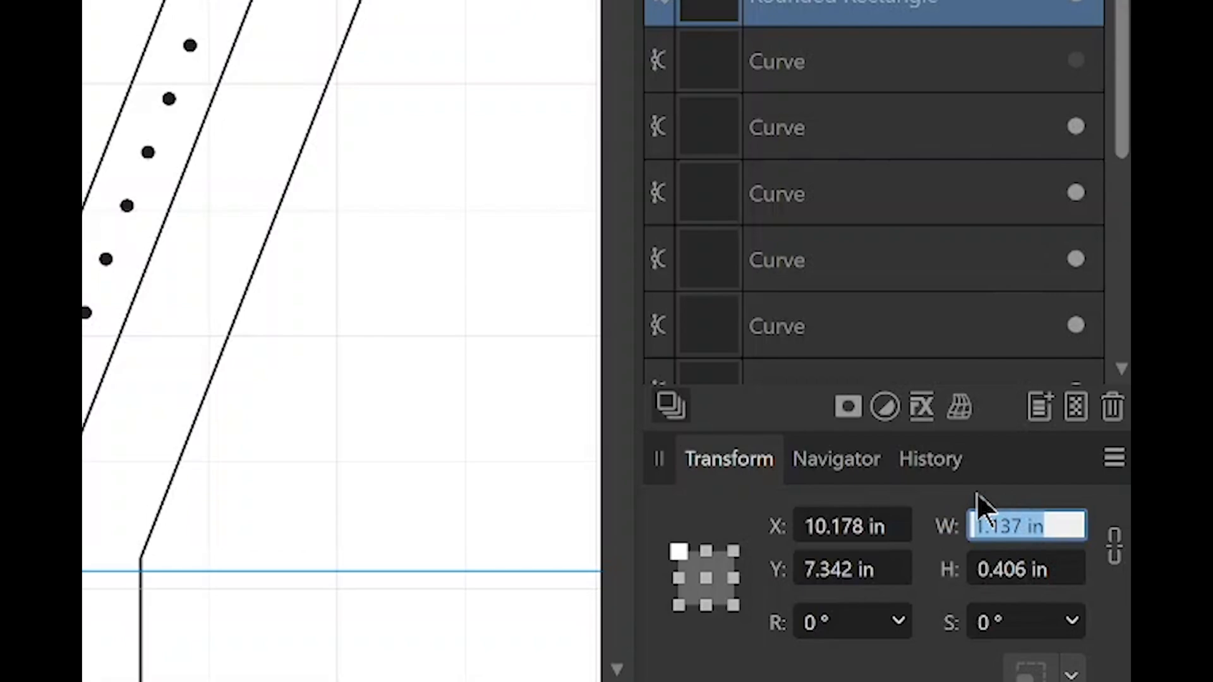
pyautogui.write('1')
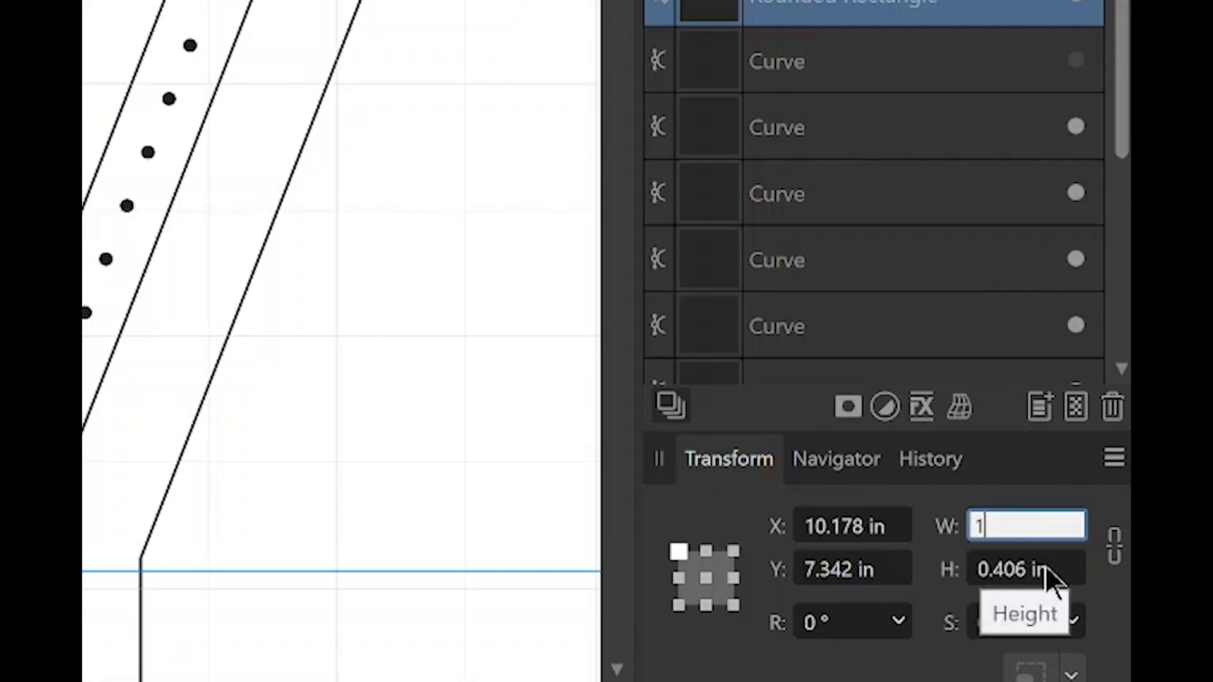
pyautogui.click(1043, 564)
pyautogui.write('.5')
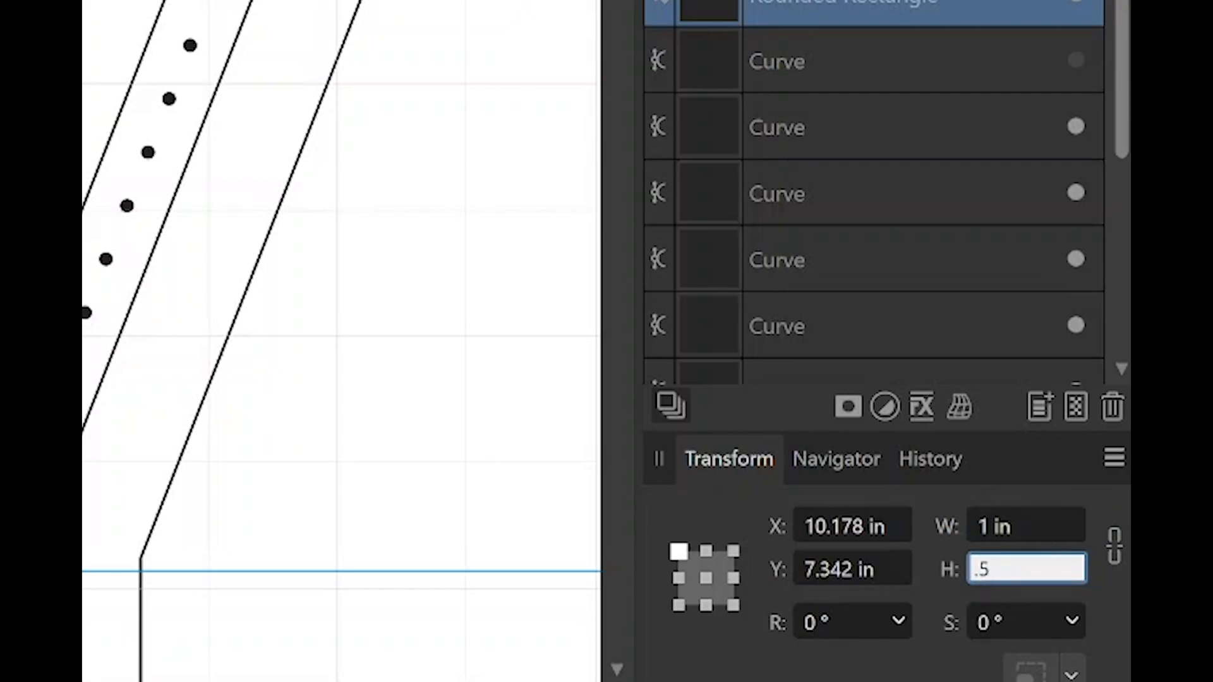
pyautogui.press('Return')
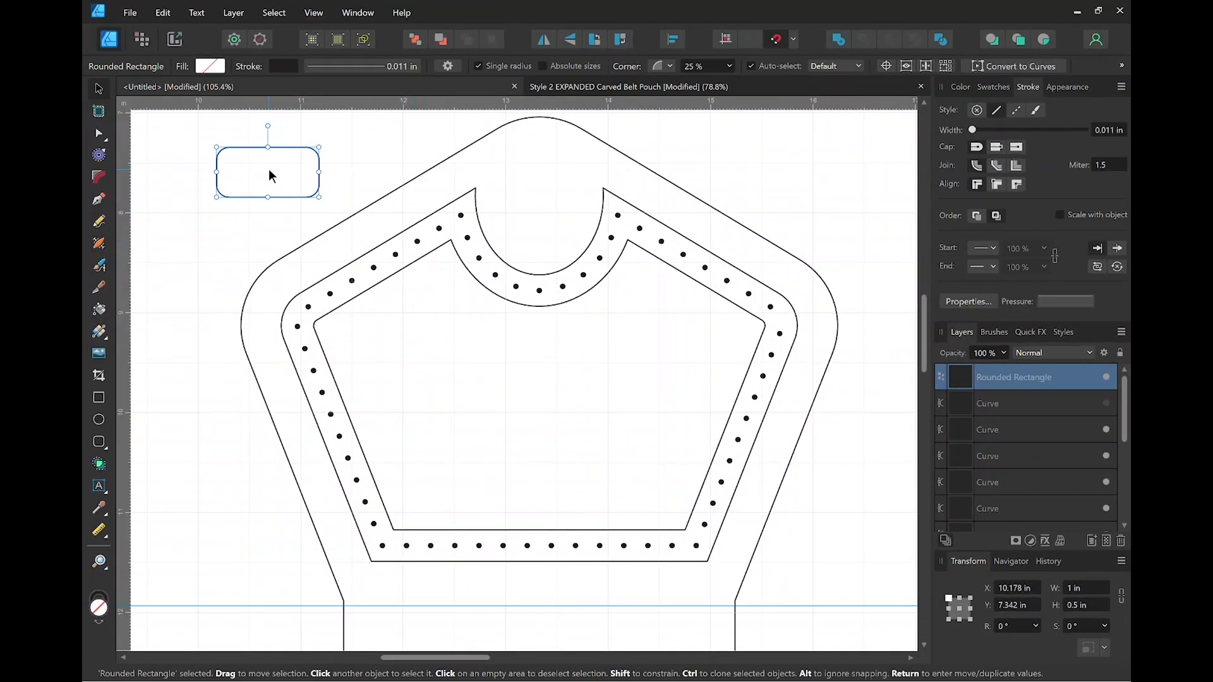
pyautogui.moveTo(269, 170); pyautogui.dragTo(536, 206)
pyautogui.click(375, 152)
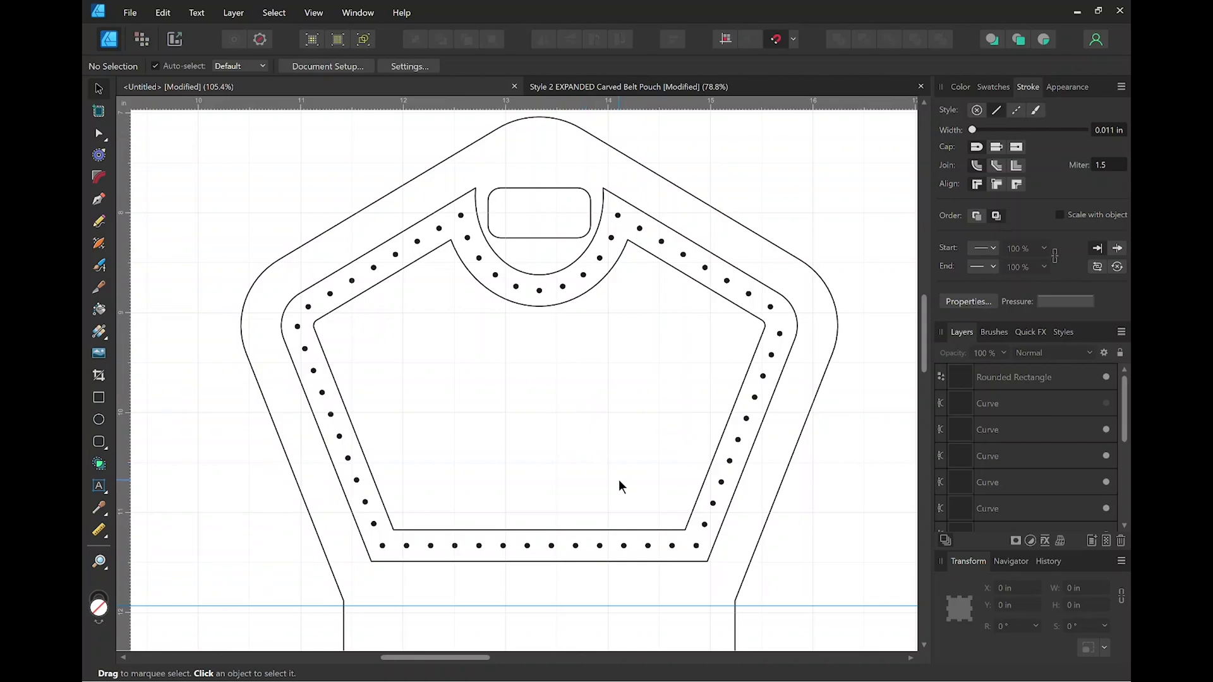
# Examine the whole pouch pattern, comparing the notched flap with the separate pieces below the artboard.
pyautogui.scroll(-8, 619, 479)
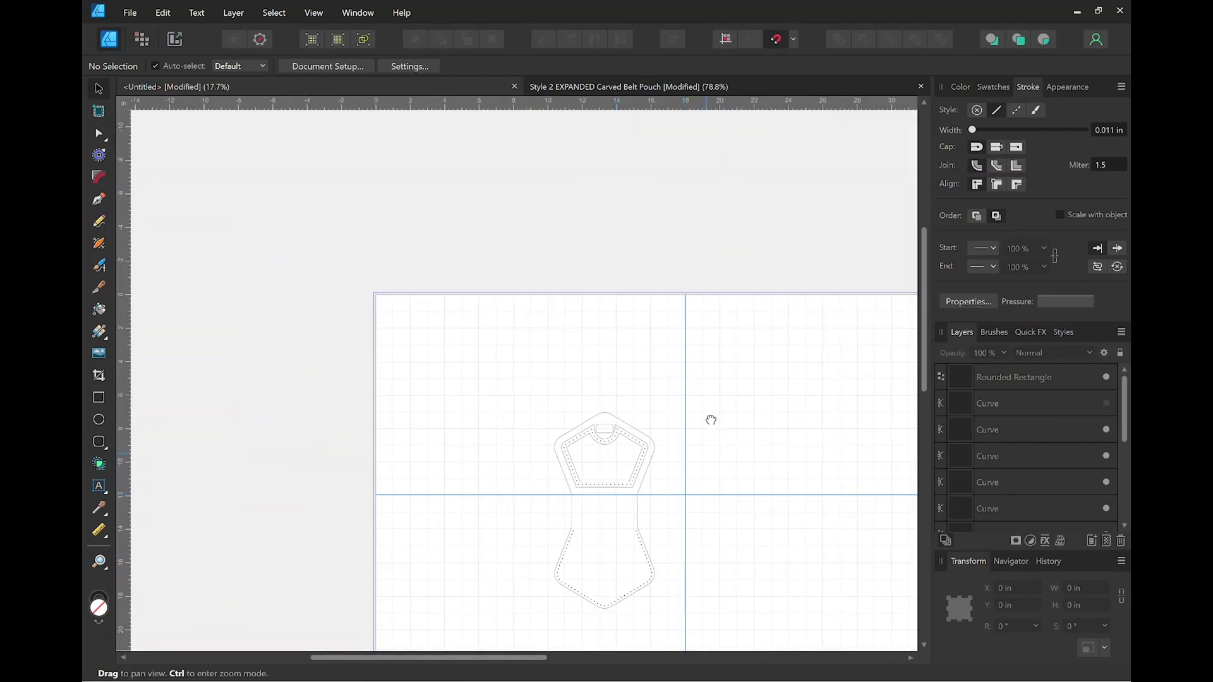
pyautogui.moveTo(711, 420); pyautogui.dragTo(585, 260)
pyautogui.moveTo(513, 540); pyautogui.dragTo(521, 298)
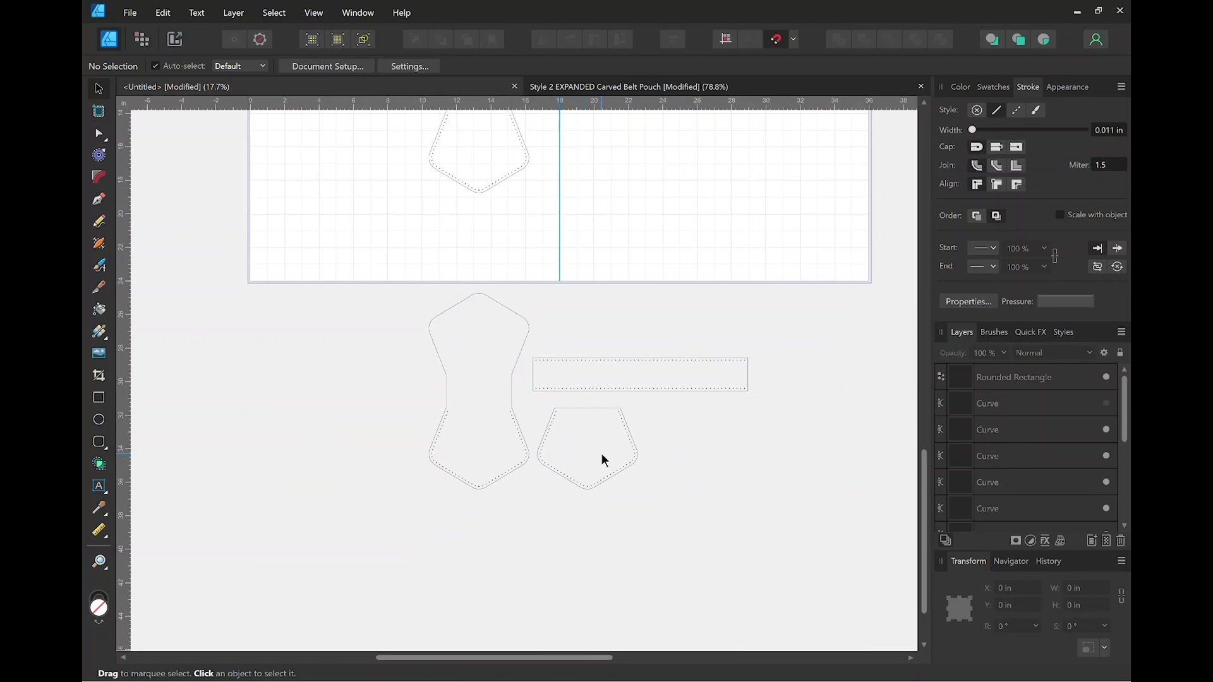
pyautogui.moveTo(600, 167); pyautogui.dragTo(645, 425)
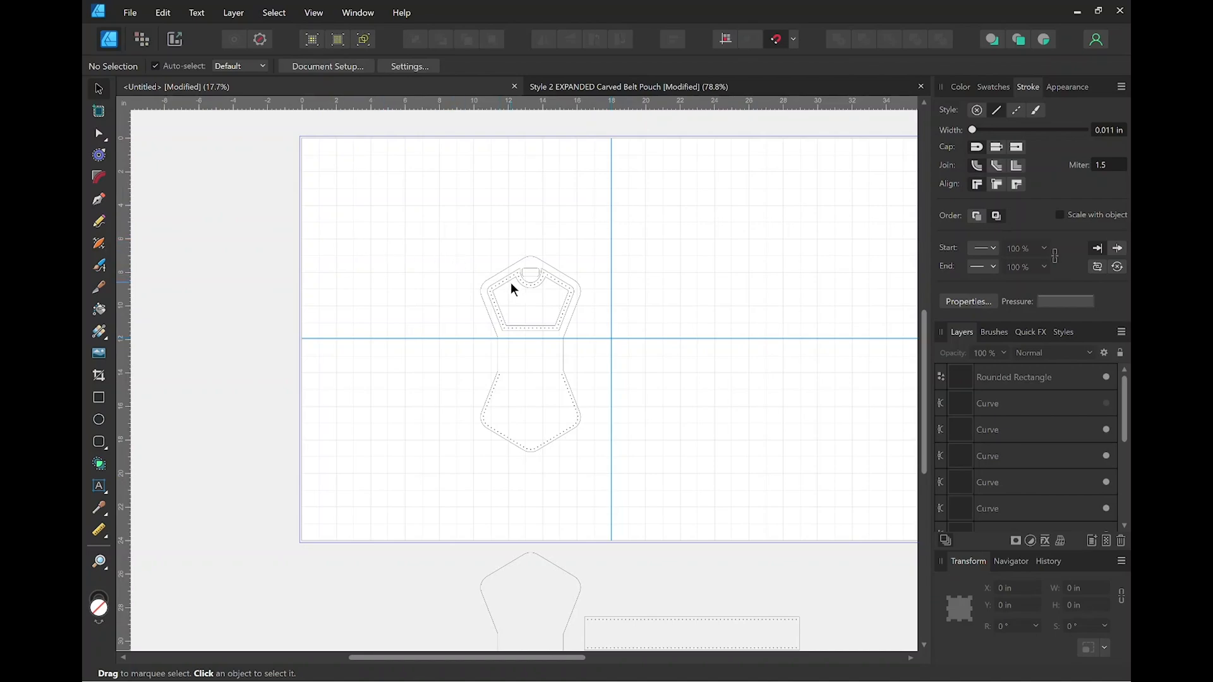
pyautogui.scroll(5, 535, 316)
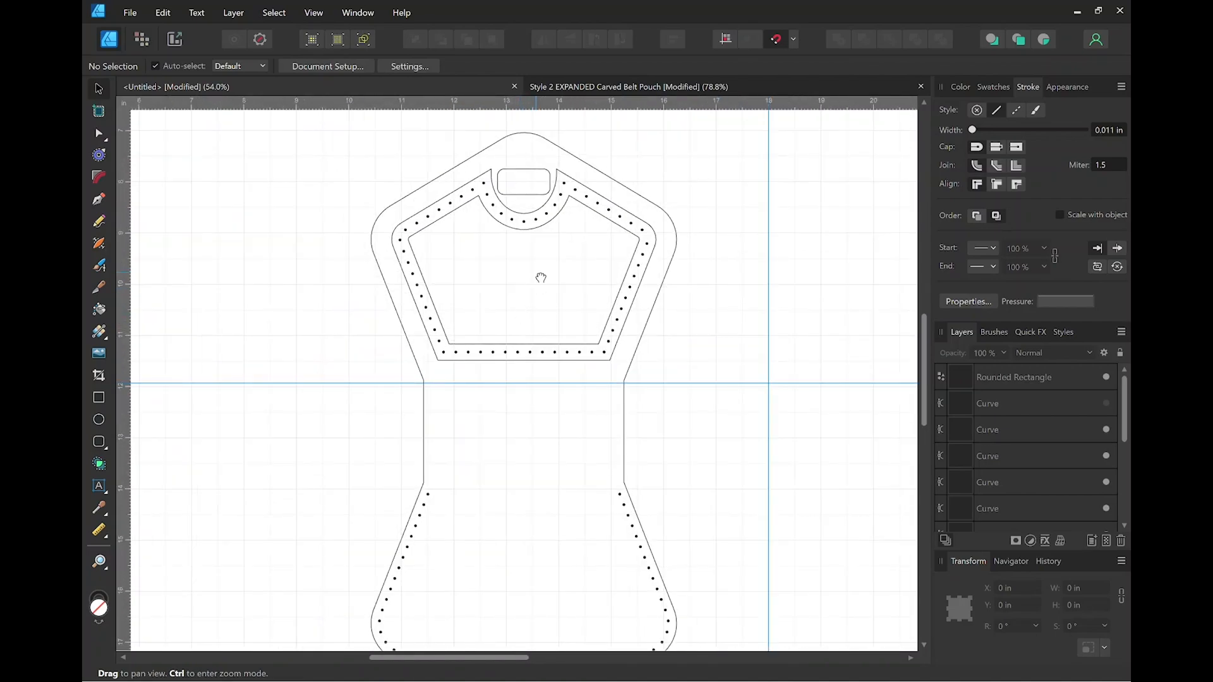
pyautogui.moveTo(540, 278); pyautogui.dragTo(562, 377)
pyautogui.scroll(2, 561, 377)
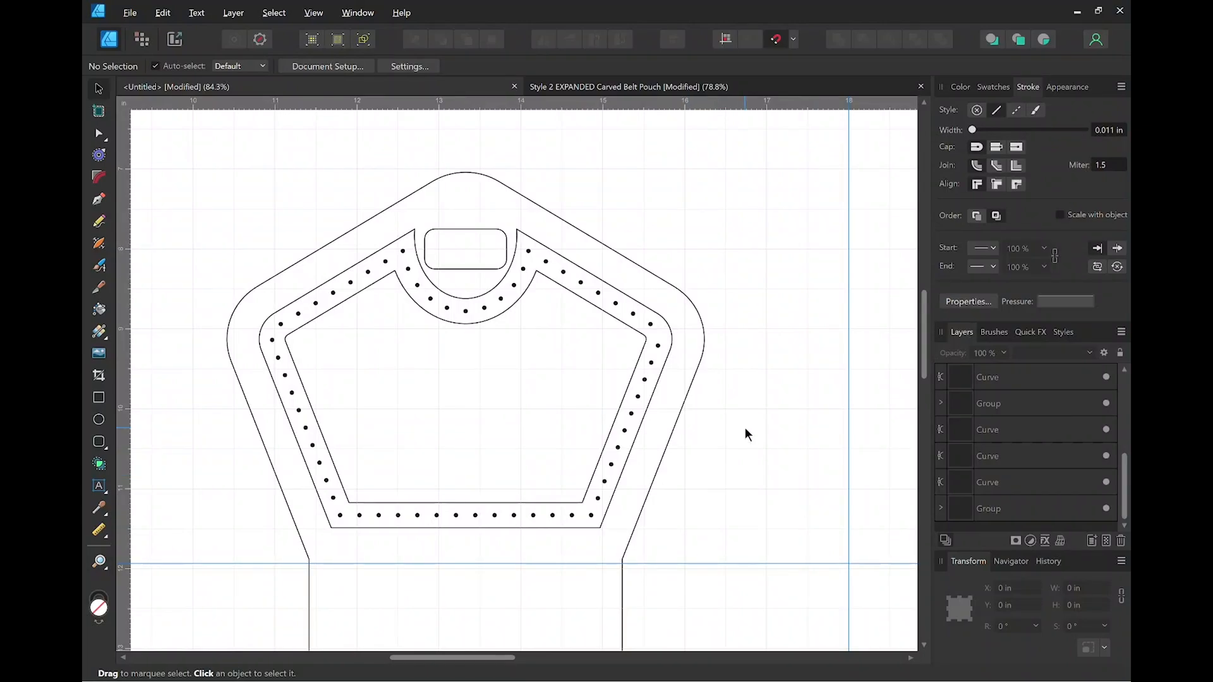
pyautogui.scroll(-6, 750, 378)
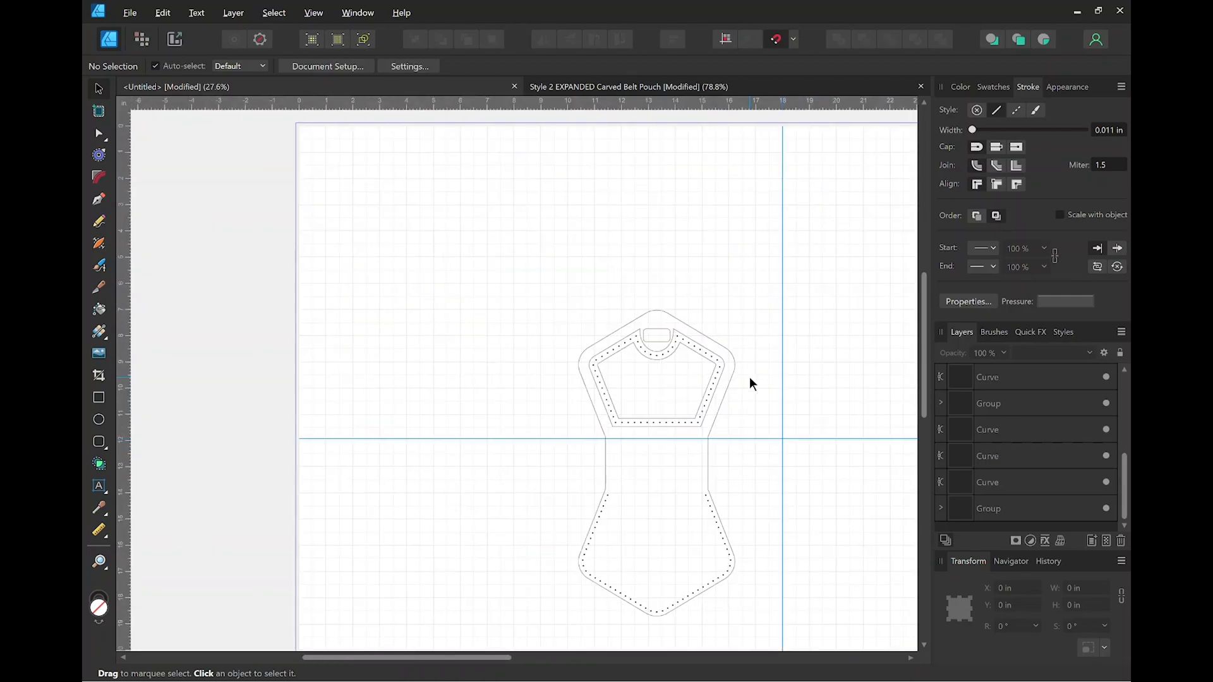
pyautogui.moveTo(789, 354); pyautogui.dragTo(596, 190)
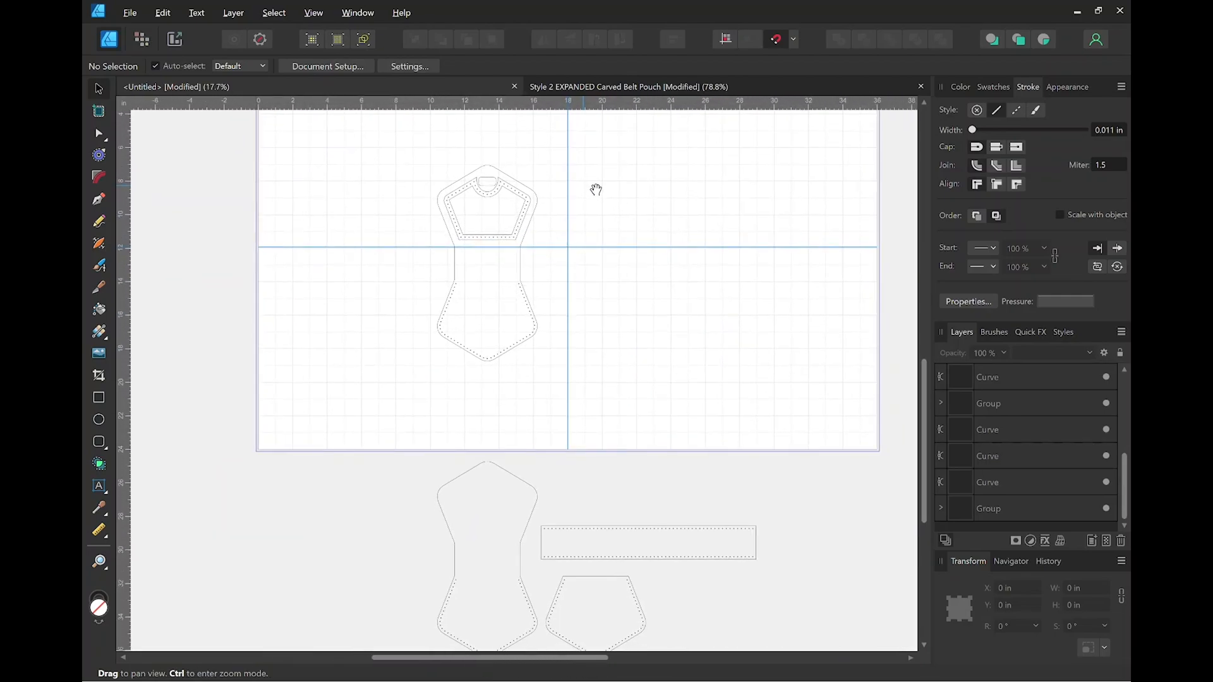
pyautogui.moveTo(657, 379); pyautogui.dragTo(667, 273)
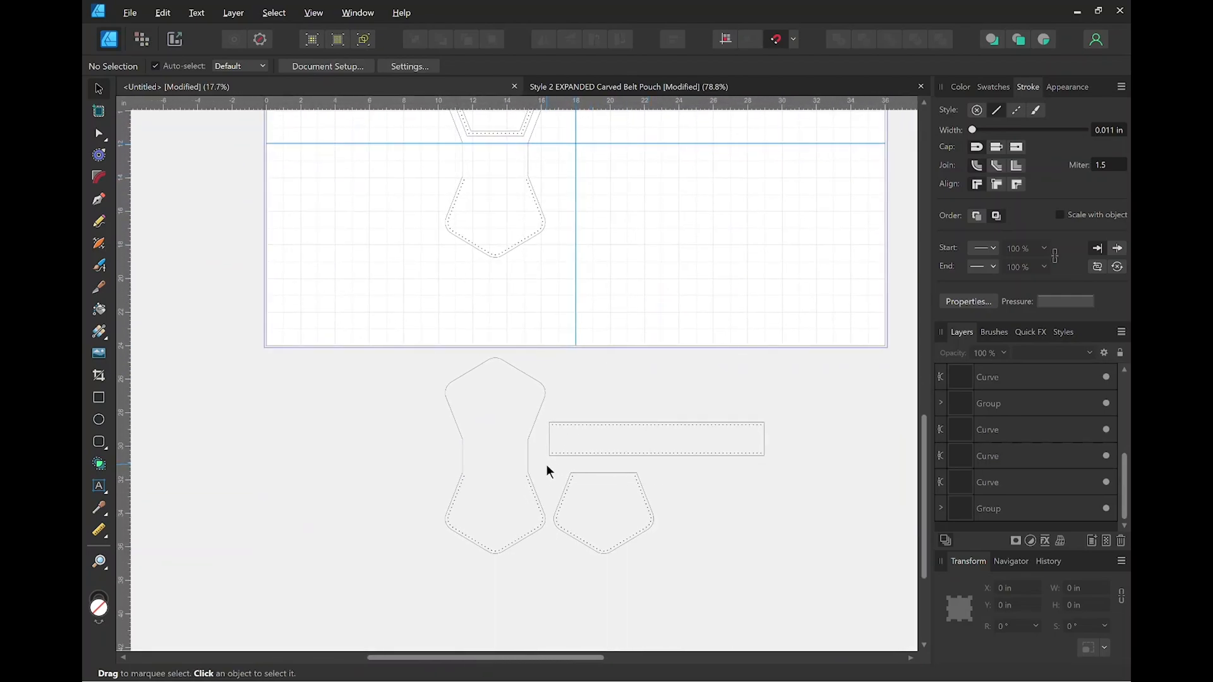
# Copy the small stitched pentagon group from below the artboard straight up beside the flap and deselect it.
pyautogui.moveTo(547, 465); pyautogui.dragTo(672, 558)
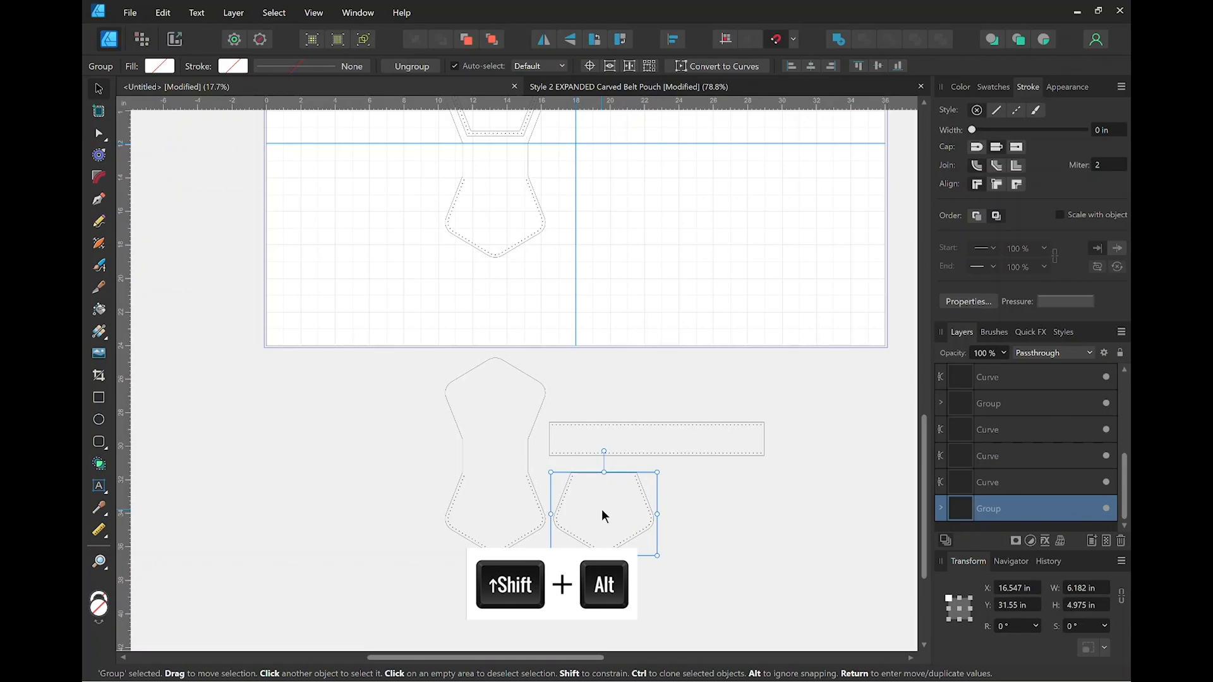
pyautogui.moveTo(603, 510); pyautogui.dragTo(670, 145)
pyautogui.moveTo(747, 242); pyautogui.dragTo(781, 440)
pyautogui.moveTo(639, 349)
pyautogui.mouseDown()
pyautogui.moveTo(650, 322)
pyautogui.moveTo(635, 365)
pyautogui.moveTo(640, 331)
pyautogui.mouseUp()
pyautogui.click(634, 373)
pyautogui.scroll(6, 626, 331)
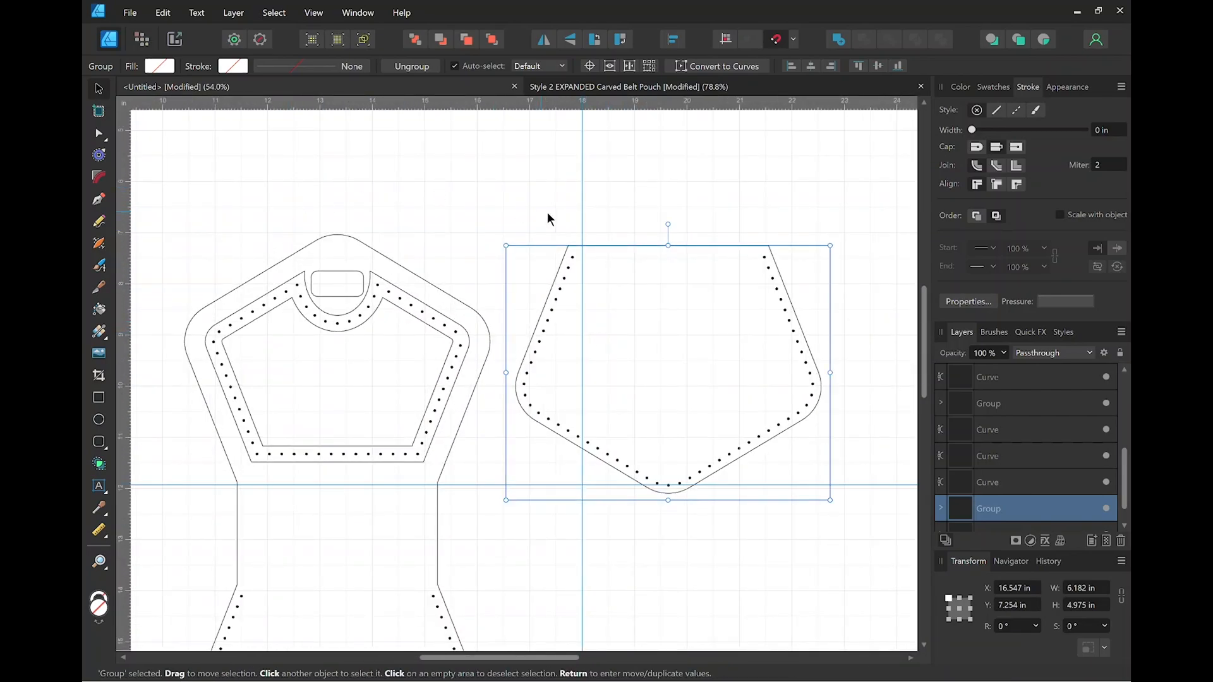
pyautogui.click(510, 228)
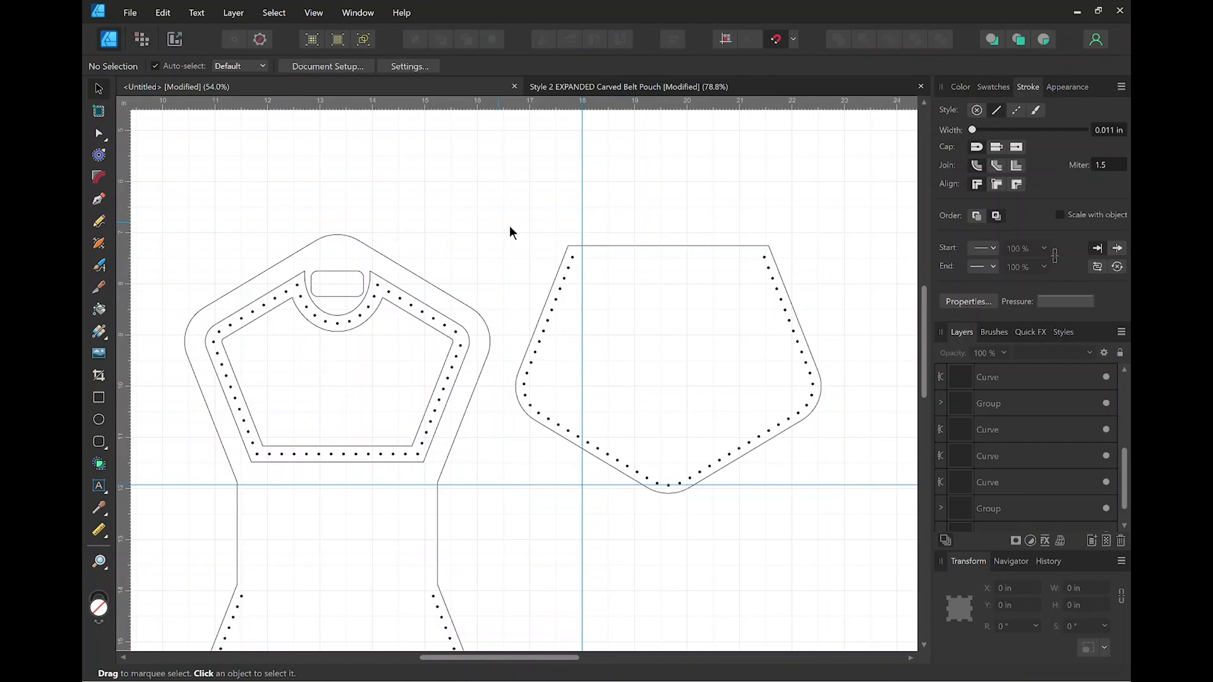
# Flip the copied pentagon group vertically and align it over the flap's centre and upper edge.
pyautogui.click(554, 271)
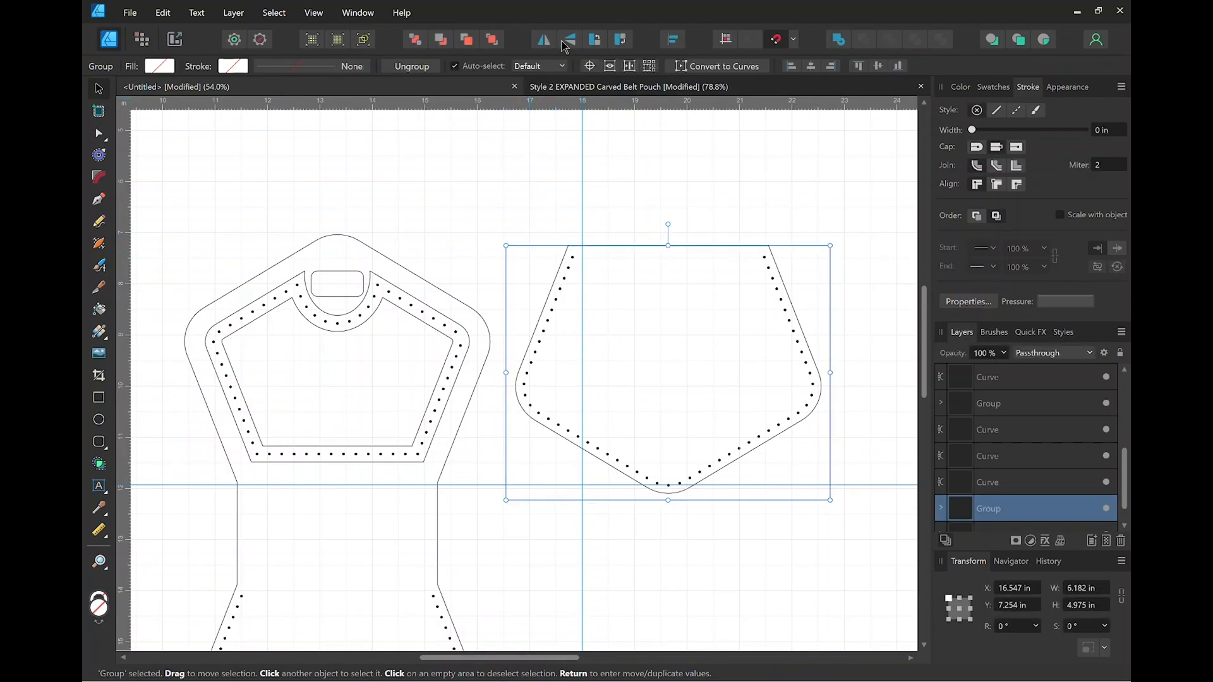
pyautogui.click(567, 41)
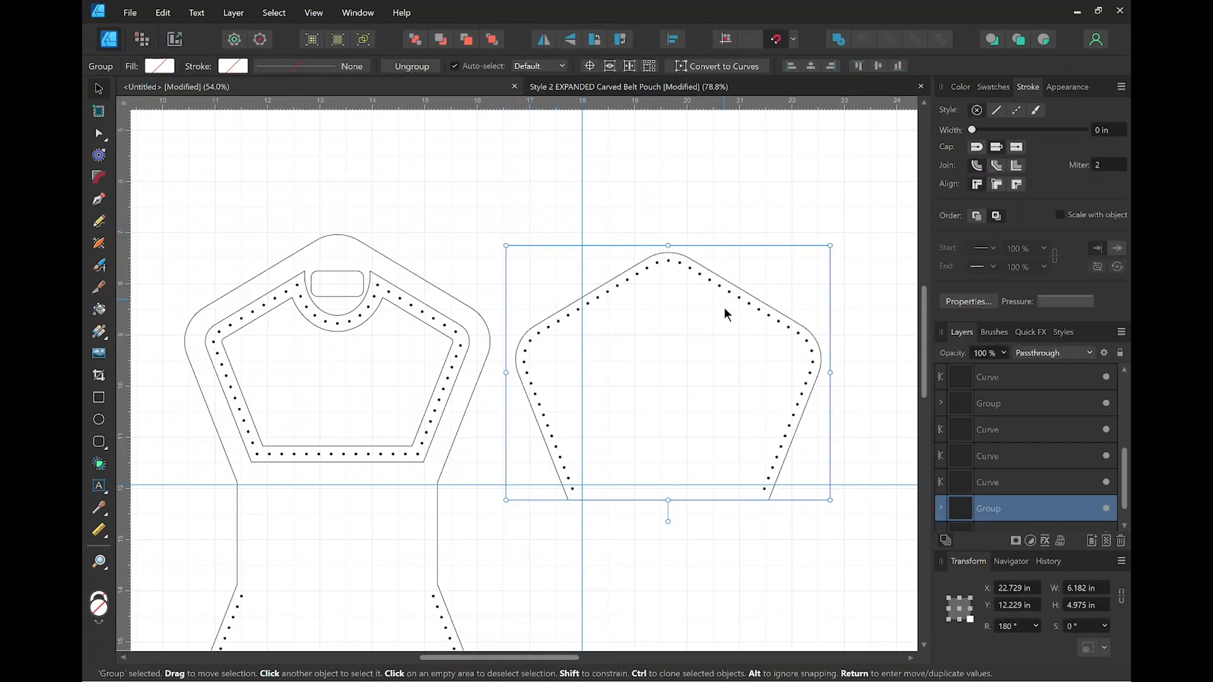
pyautogui.moveTo(702, 354); pyautogui.dragTo(368, 339)
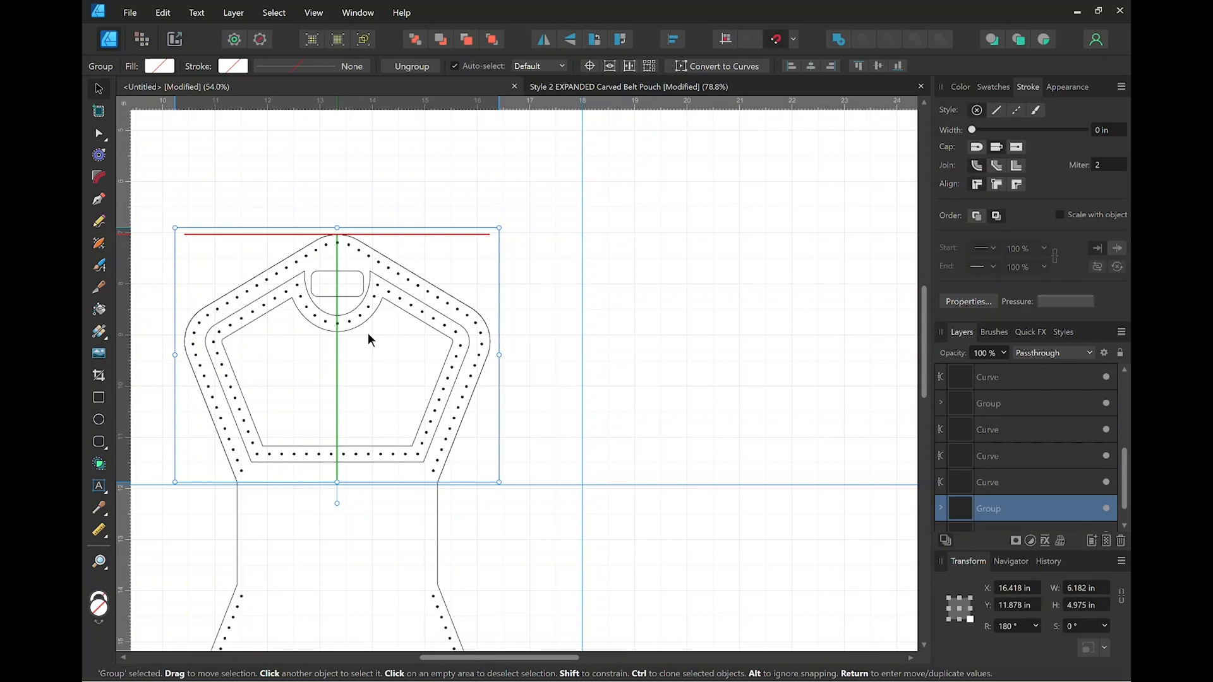
pyautogui.moveTo(369, 335); pyautogui.dragTo(368, 335)
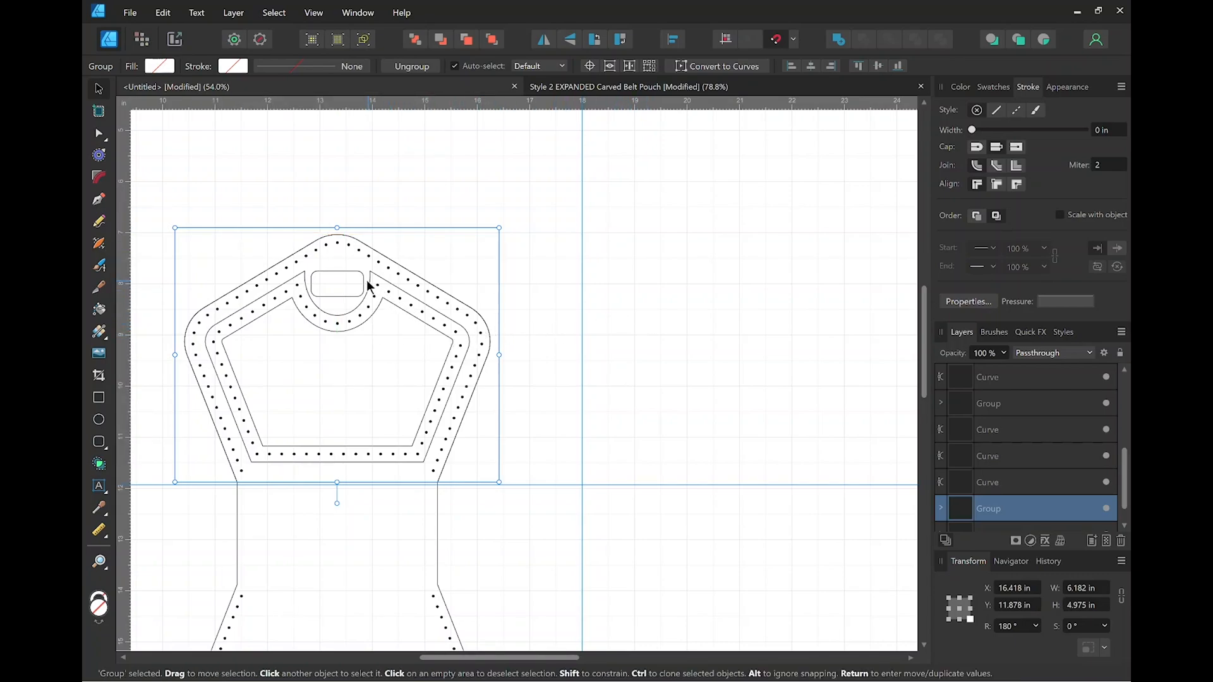
# Duplicate the rounded rectangle in the notch and move the copy together with the flipped pentagon group to X 18 in.
pyautogui.doubleClick(349, 270)
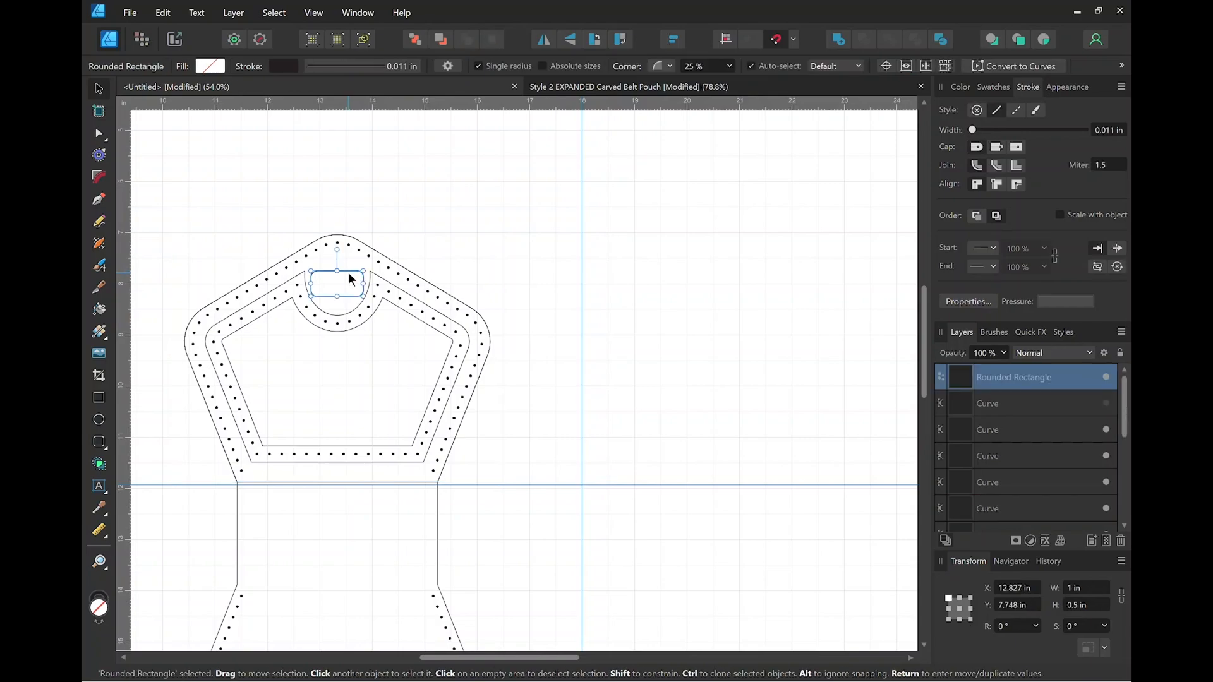
pyautogui.click(567, 232)
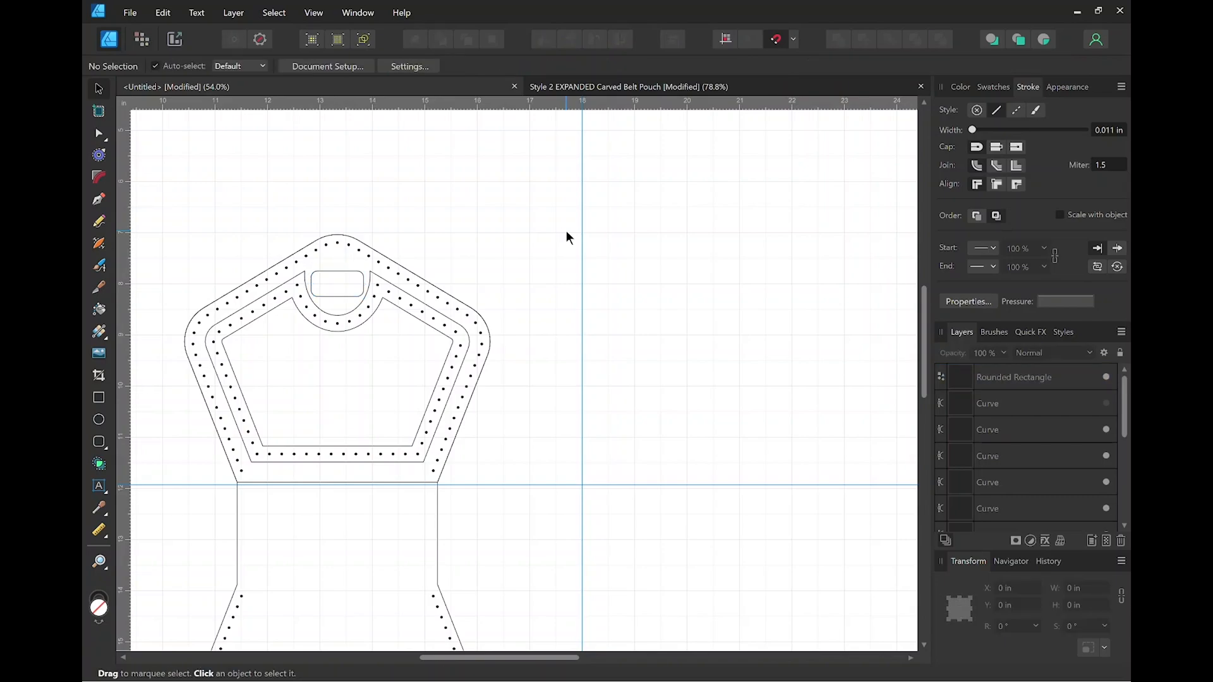
pyautogui.hotkey('ctrl', 'j')
pyautogui.hotkey('ctrl', 'j')
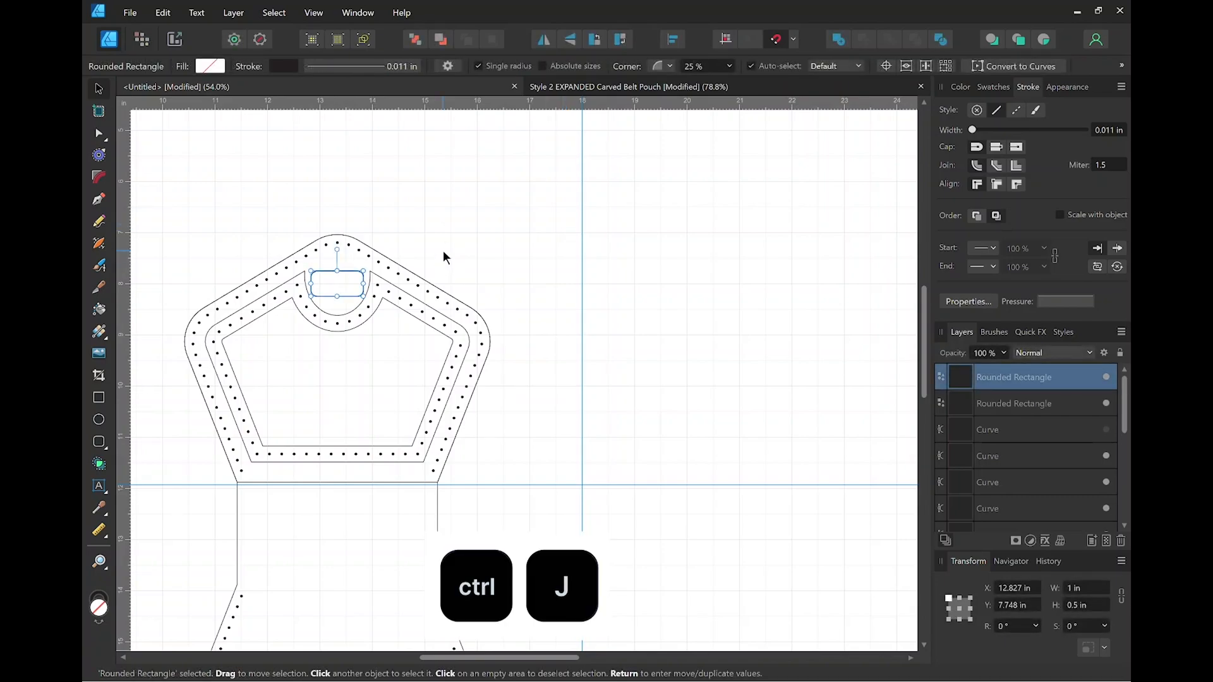
pyautogui.keyDown('shift'); pyautogui.click(390, 482); pyautogui.keyUp('shift')
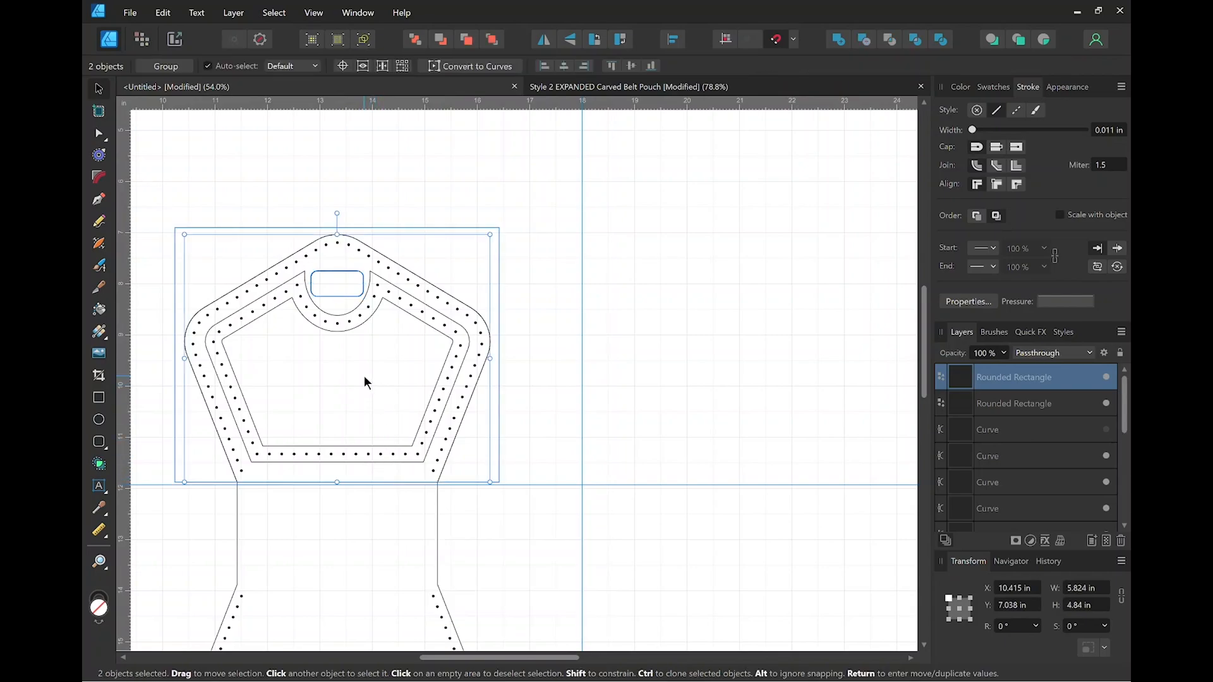
pyautogui.moveTo(364, 375); pyautogui.dragTo(764, 396)
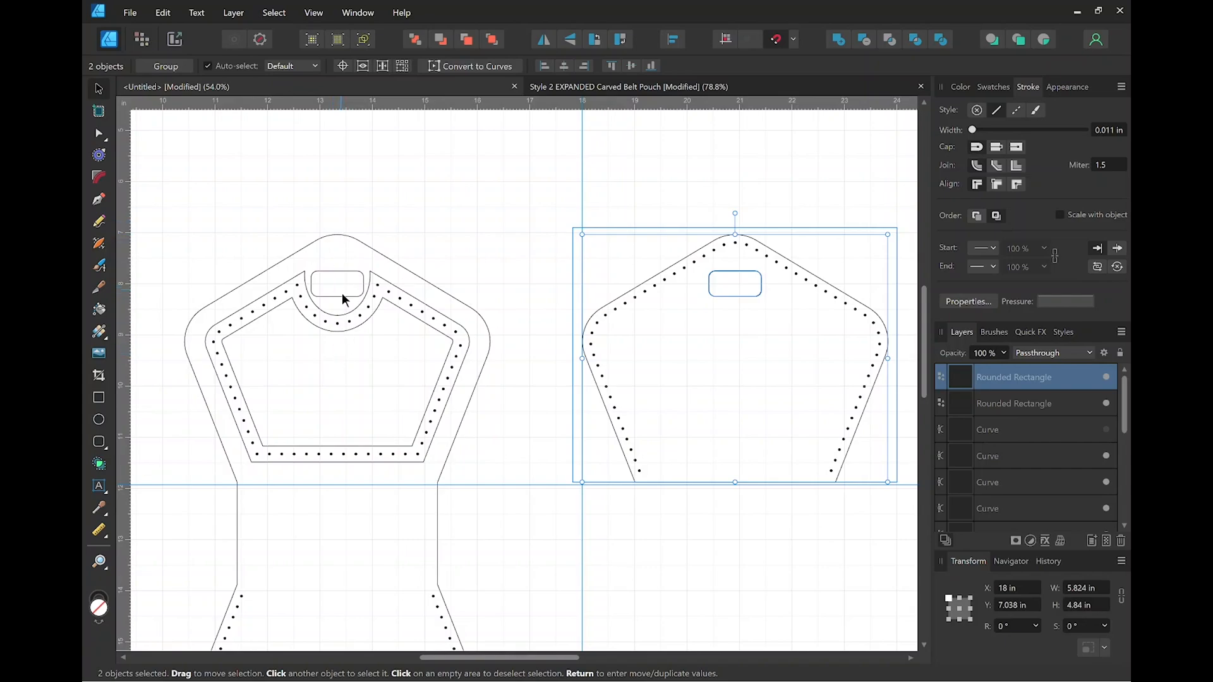
# Draw a circle about 0.11 in across just left of the copied rounded rectangle.
pyautogui.scroll(5, 765, 298)
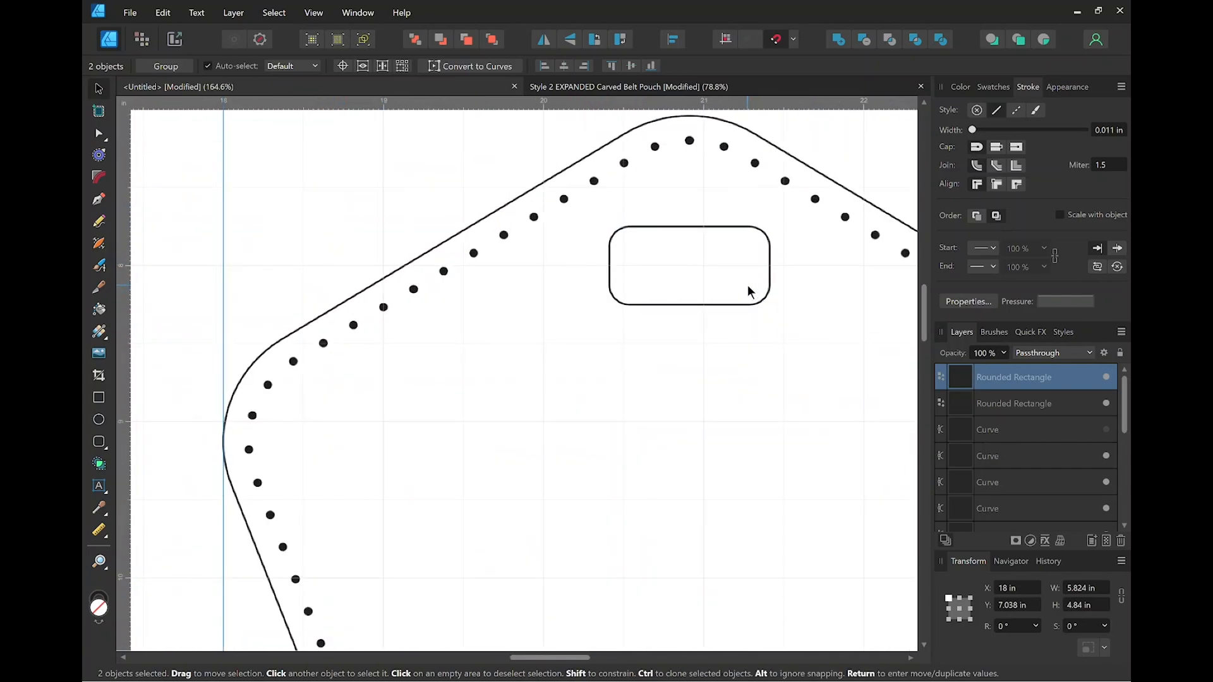
pyautogui.scroll(1, 748, 286)
pyautogui.press('space')
pyautogui.moveTo(693, 257); pyautogui.dragTo(568, 315)
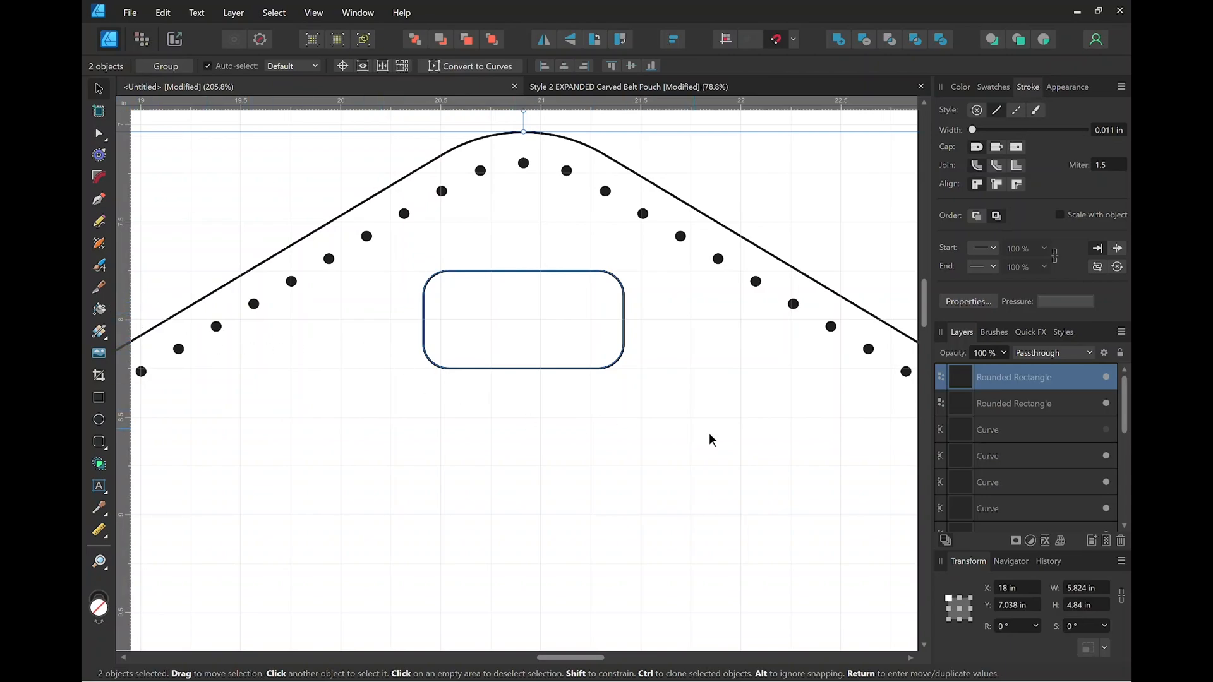
pyautogui.press('e')
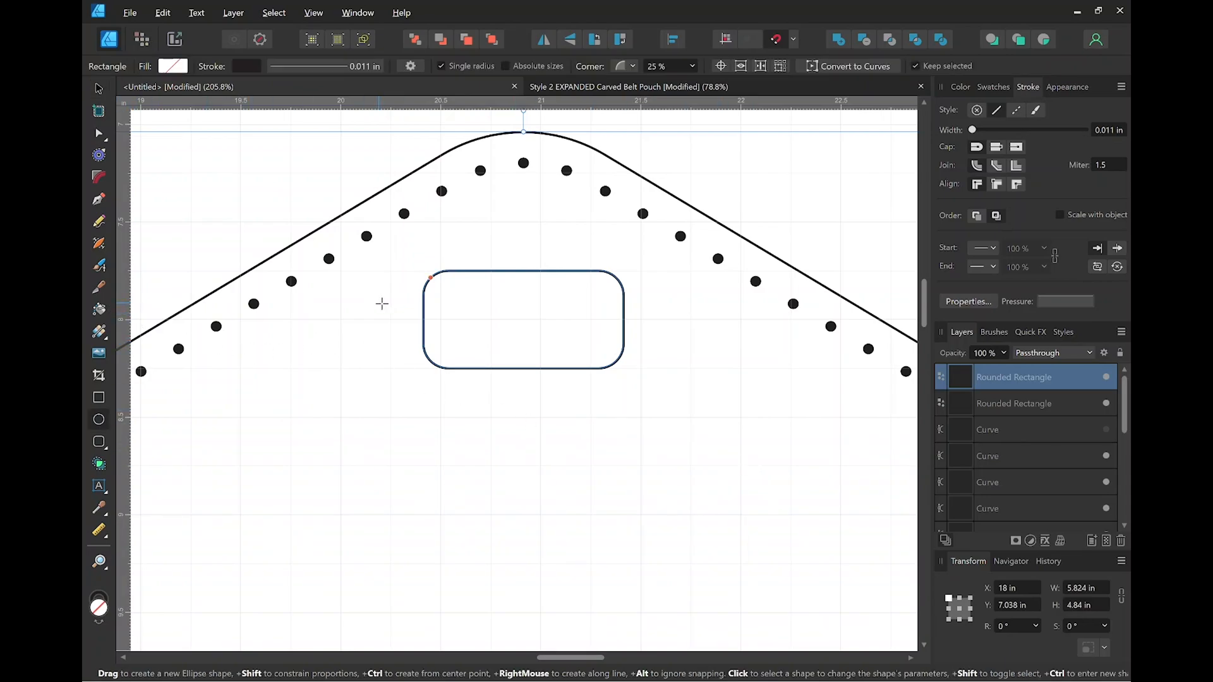
pyautogui.moveTo(382, 304); pyautogui.dragTo(411, 337)
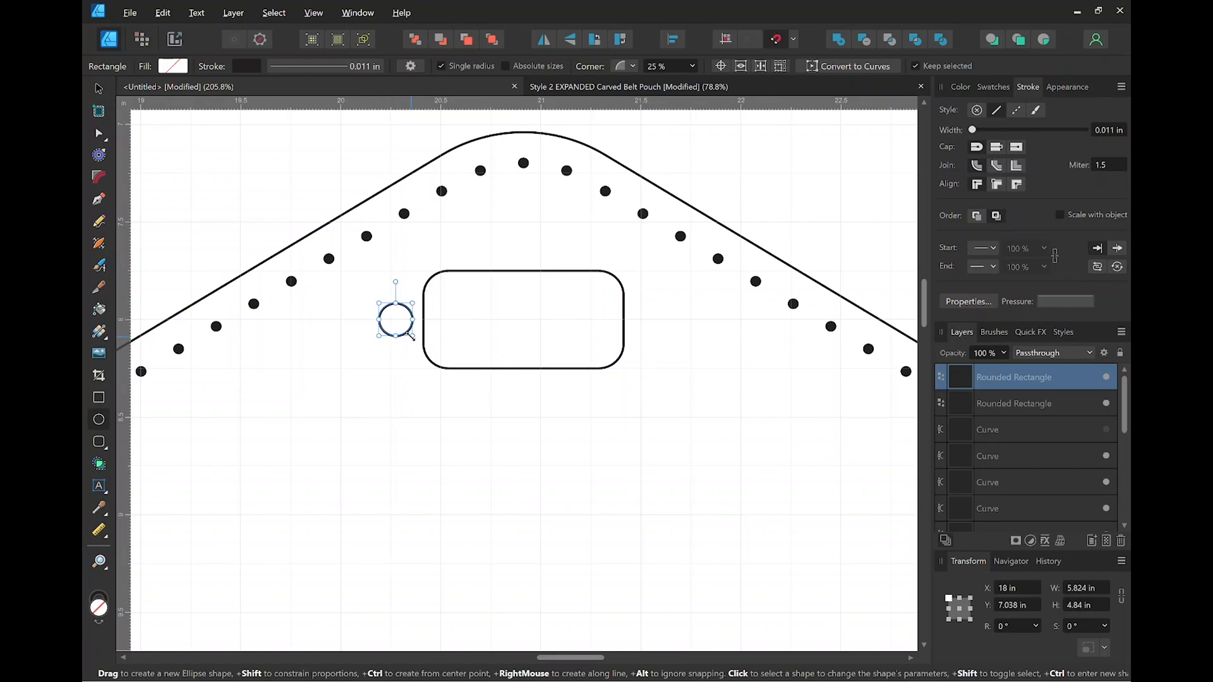
pyautogui.moveTo(410, 336); pyautogui.dragTo(411, 336)
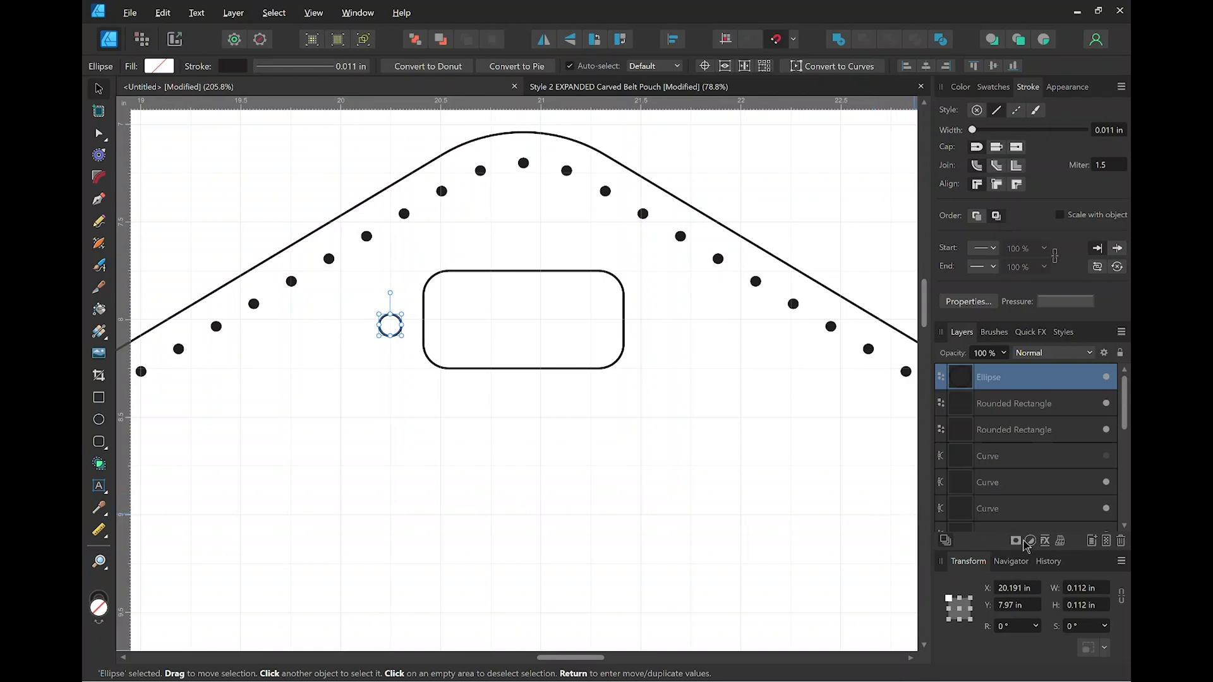
# Set the small circle's width and height to 0.09375 in.
pyautogui.click(1078, 588)
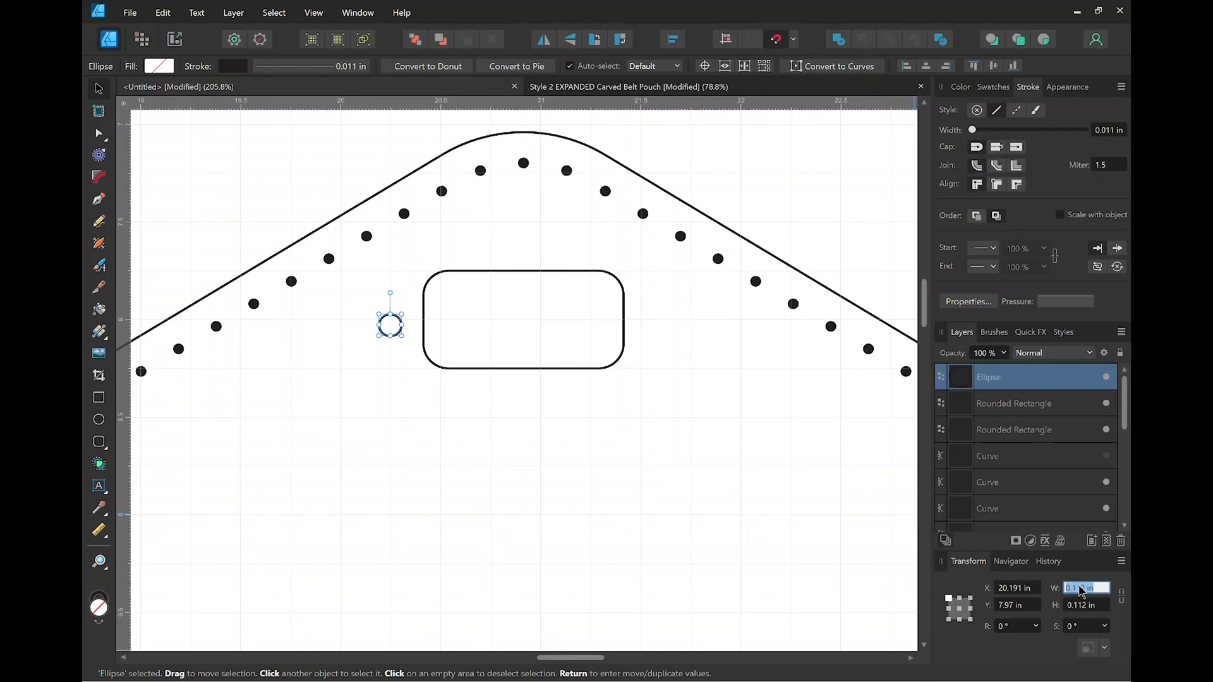
pyautogui.write('.09375')
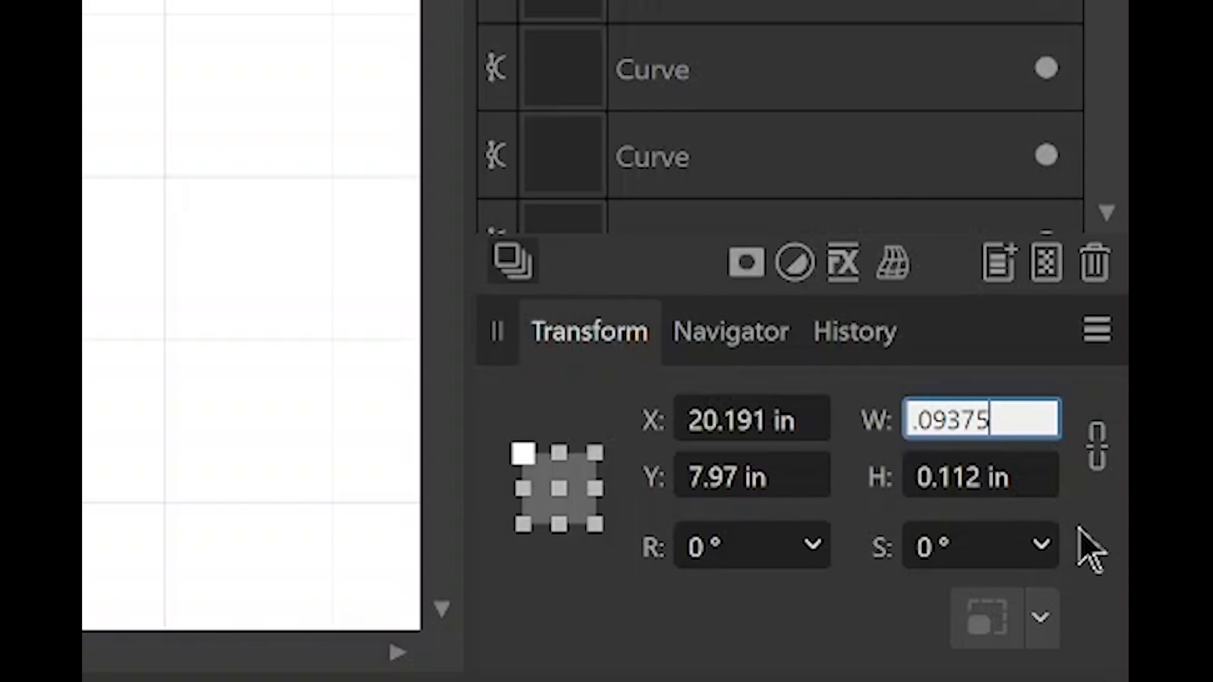
pyautogui.click(977, 480)
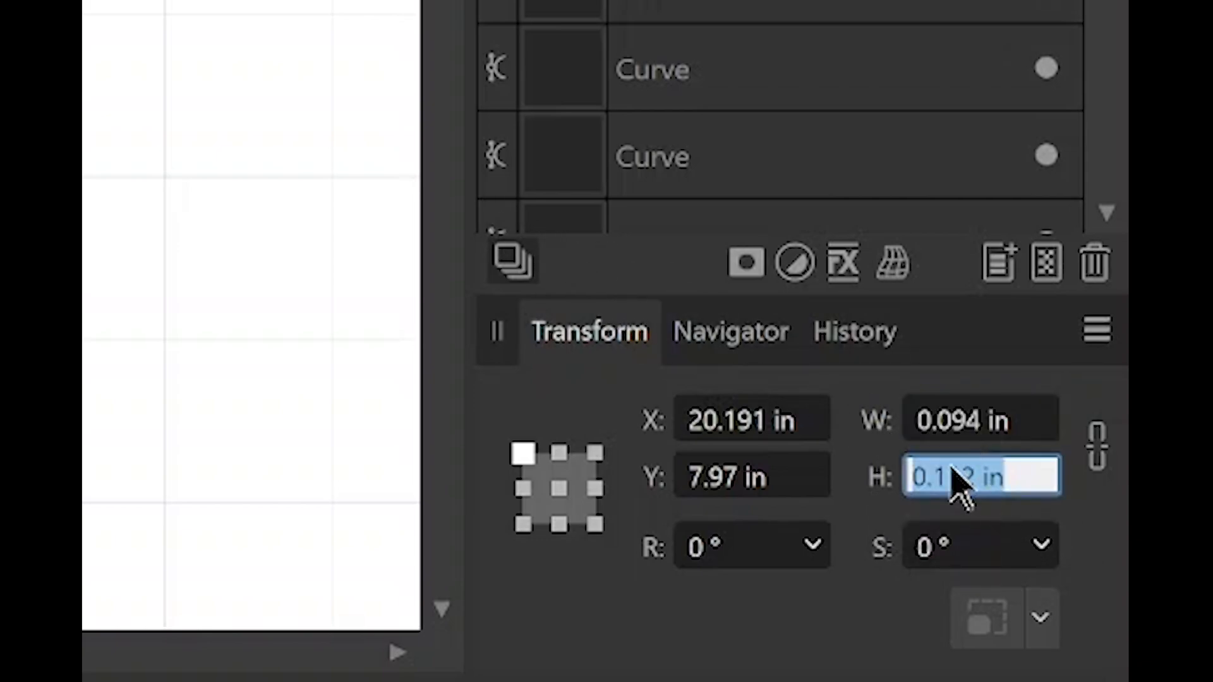
pyautogui.write('.09375')
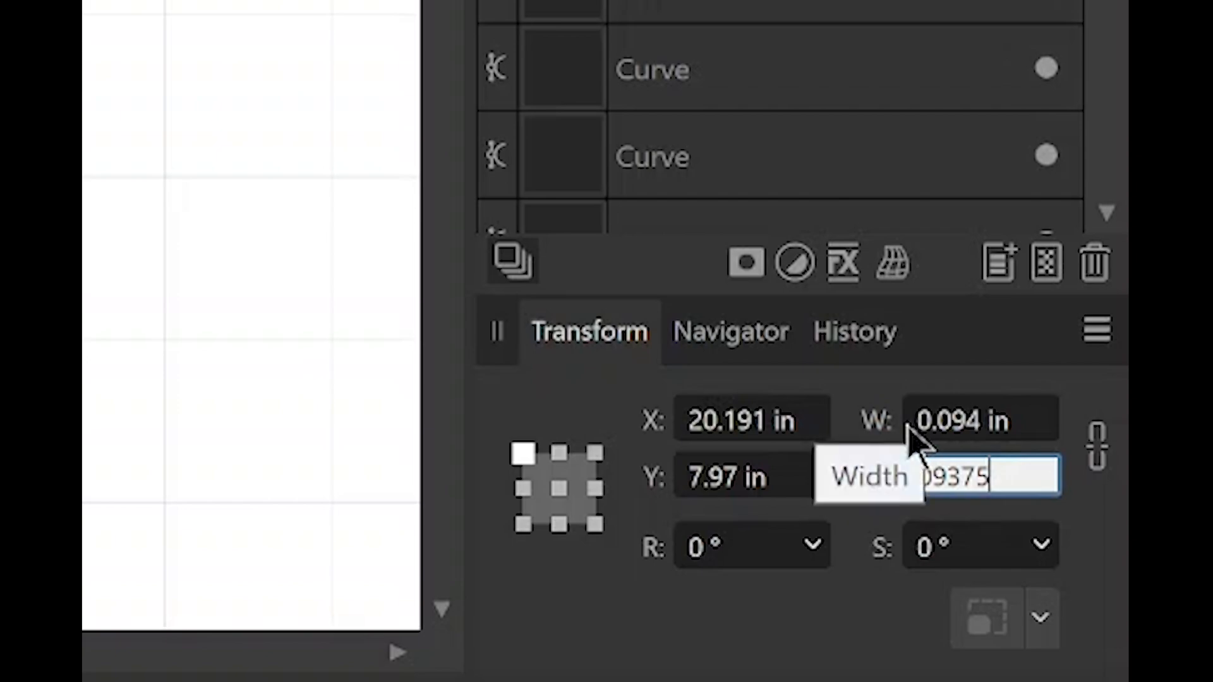
pyautogui.press('Return')
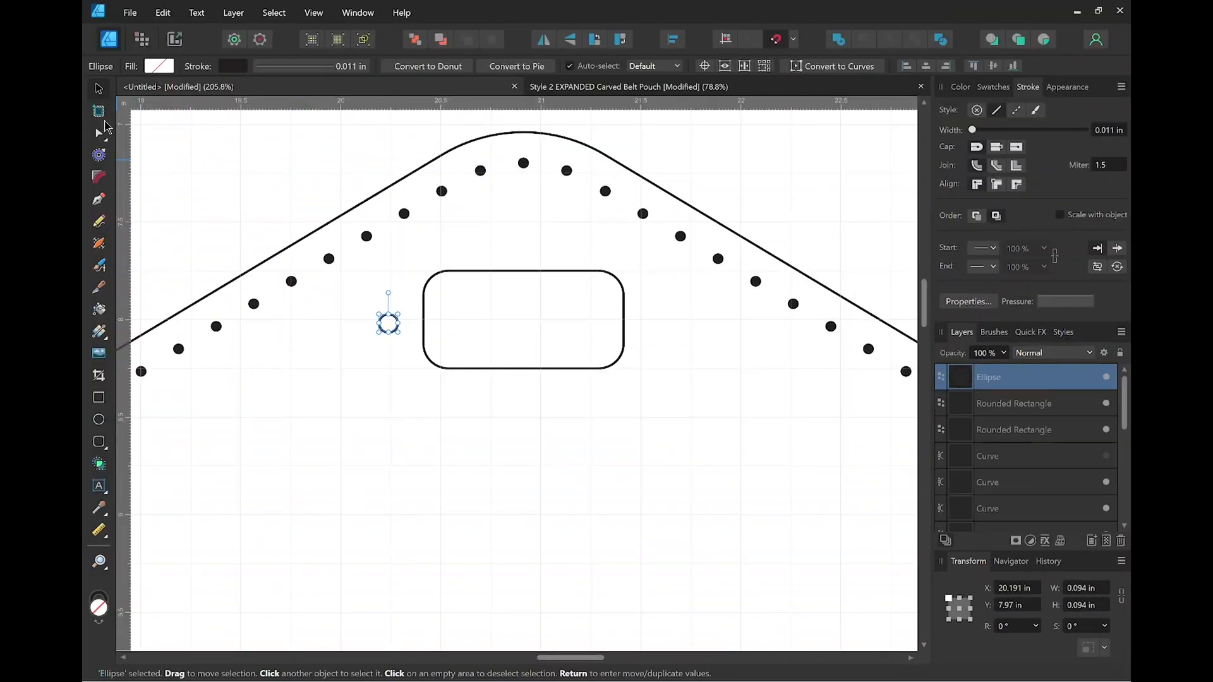
# Centre the circle on the rounded rectangle's left edge and place a duplicate on the midpoint of its right edge.
pyautogui.moveTo(389, 323); pyautogui.dragTo(424, 319)
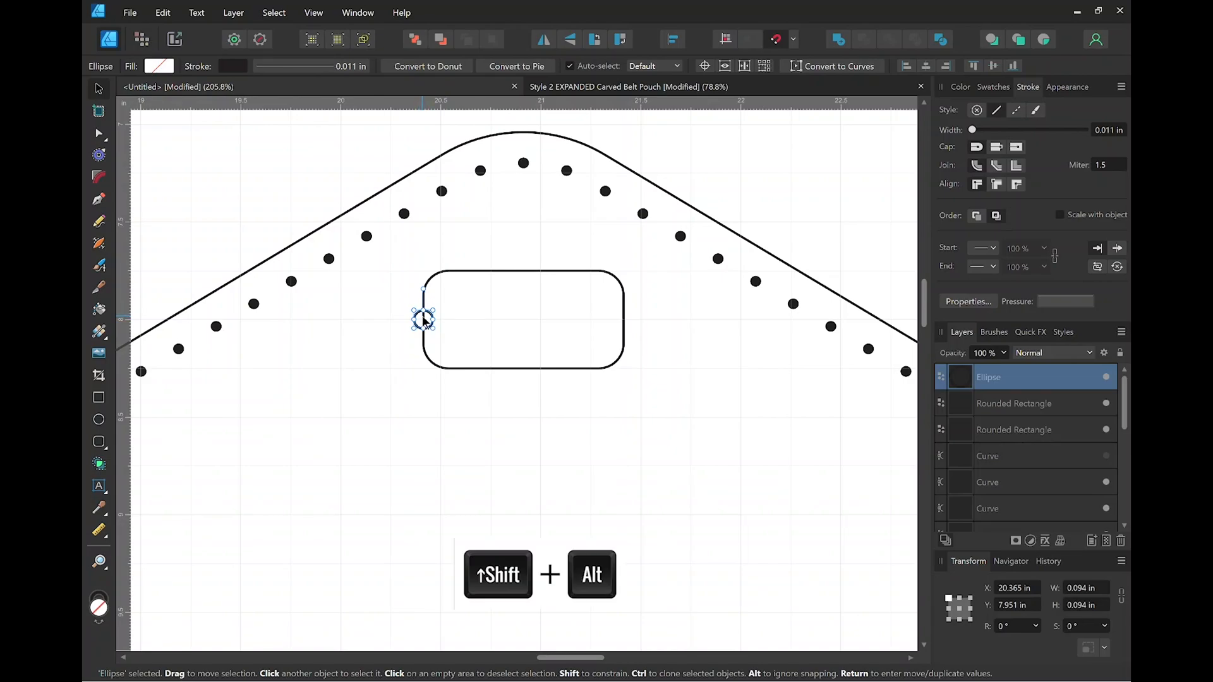
pyautogui.moveTo(425, 321)
pyautogui.mouseDown()
pyautogui.moveTo(607, 325)
pyautogui.moveTo(629, 336)
pyautogui.moveTo(623, 320)
pyautogui.mouseUp()
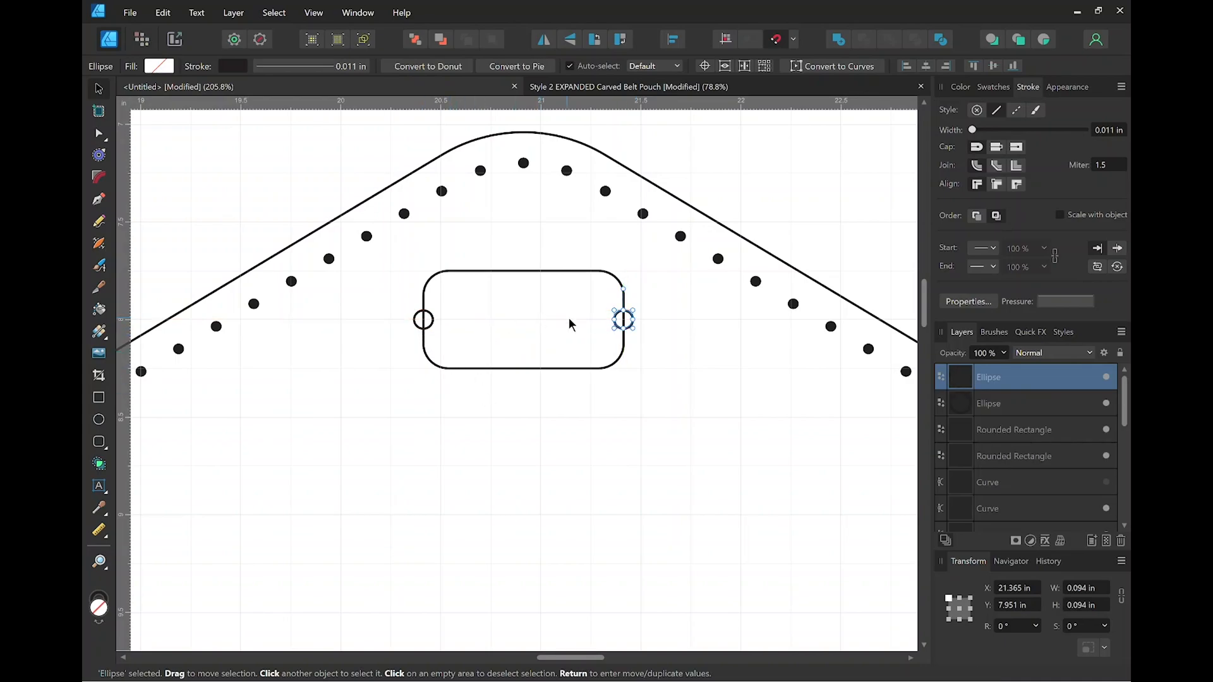
pyautogui.click(392, 360)
# Nudge the left circle outward to X 20.292 in, just clear of the rounded rectangle.
pyautogui.click(422, 320)
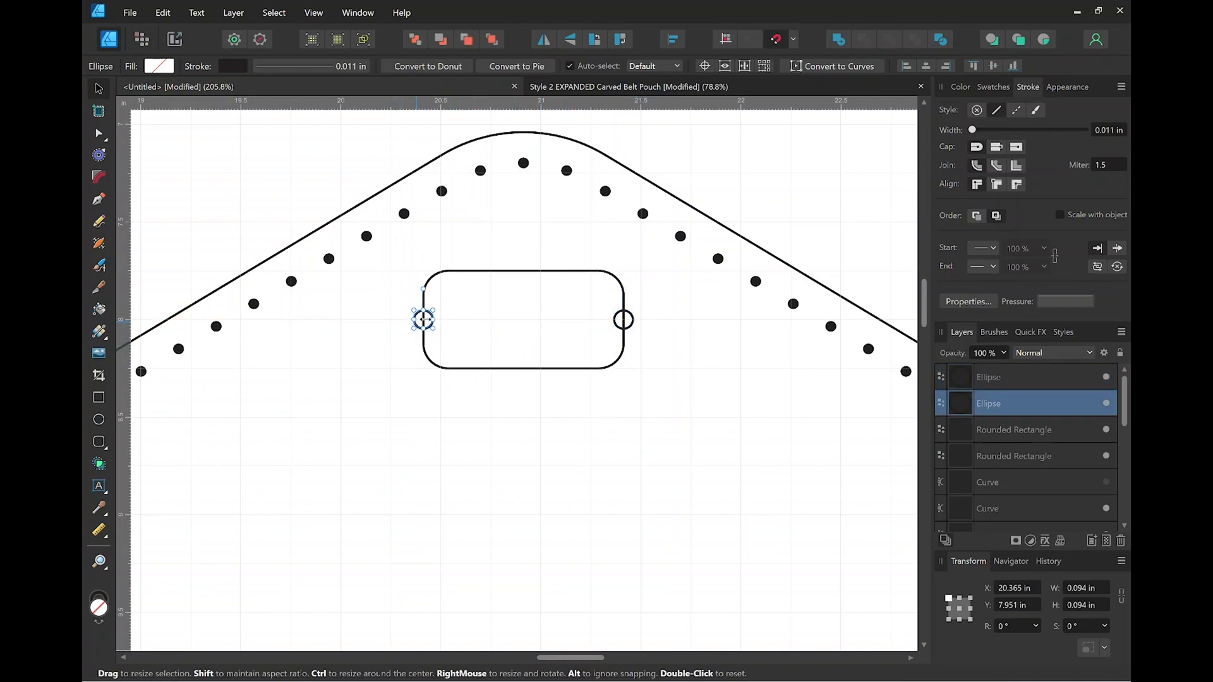
pyautogui.click(433, 329)
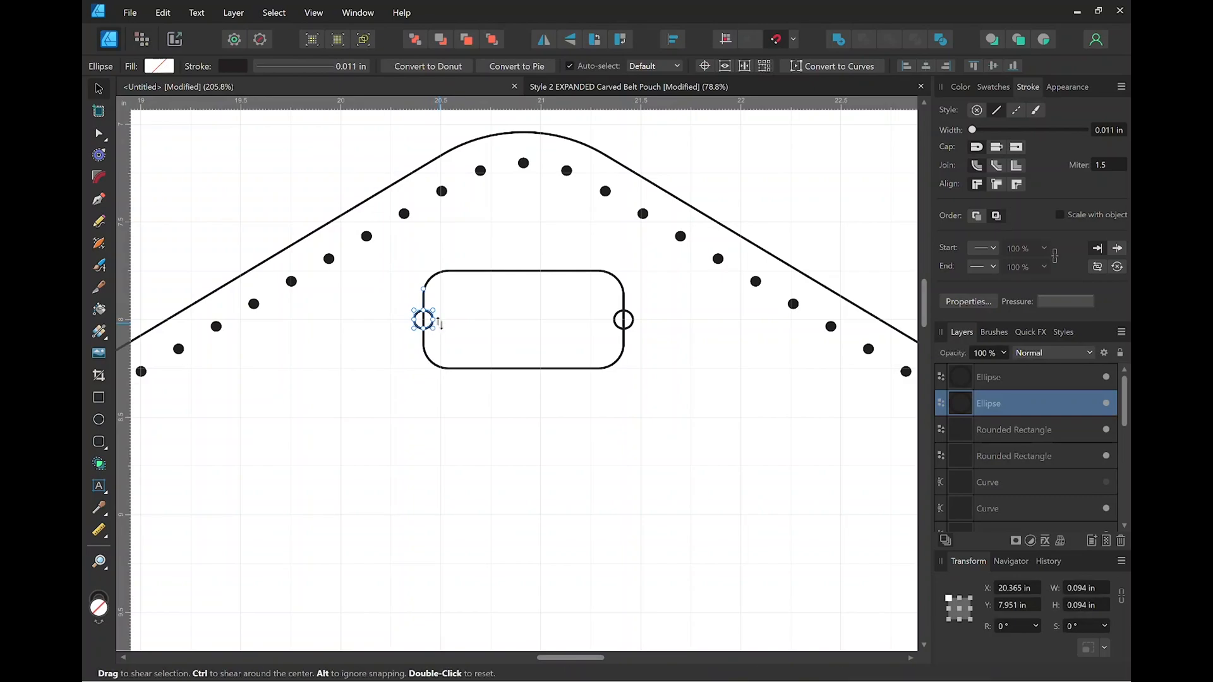
pyautogui.press('Left')
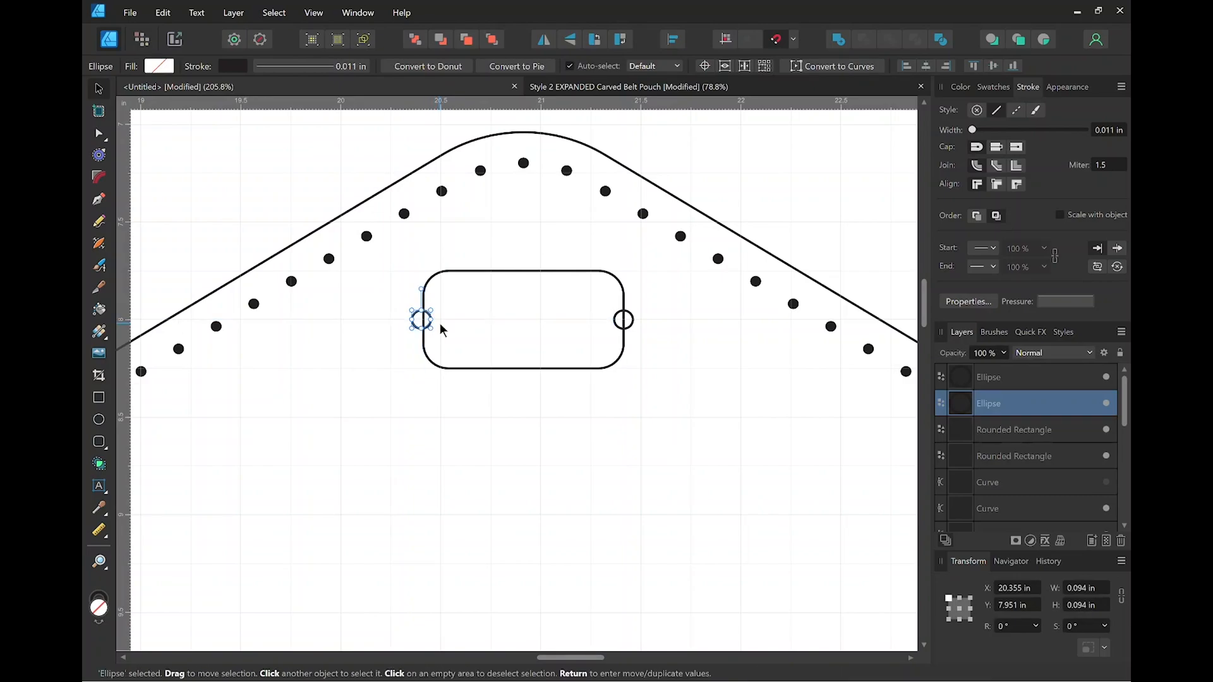
pyautogui.press('Left')
pyautogui.press('Left')
pyautogui.press('Left')
pyautogui.press('Left')
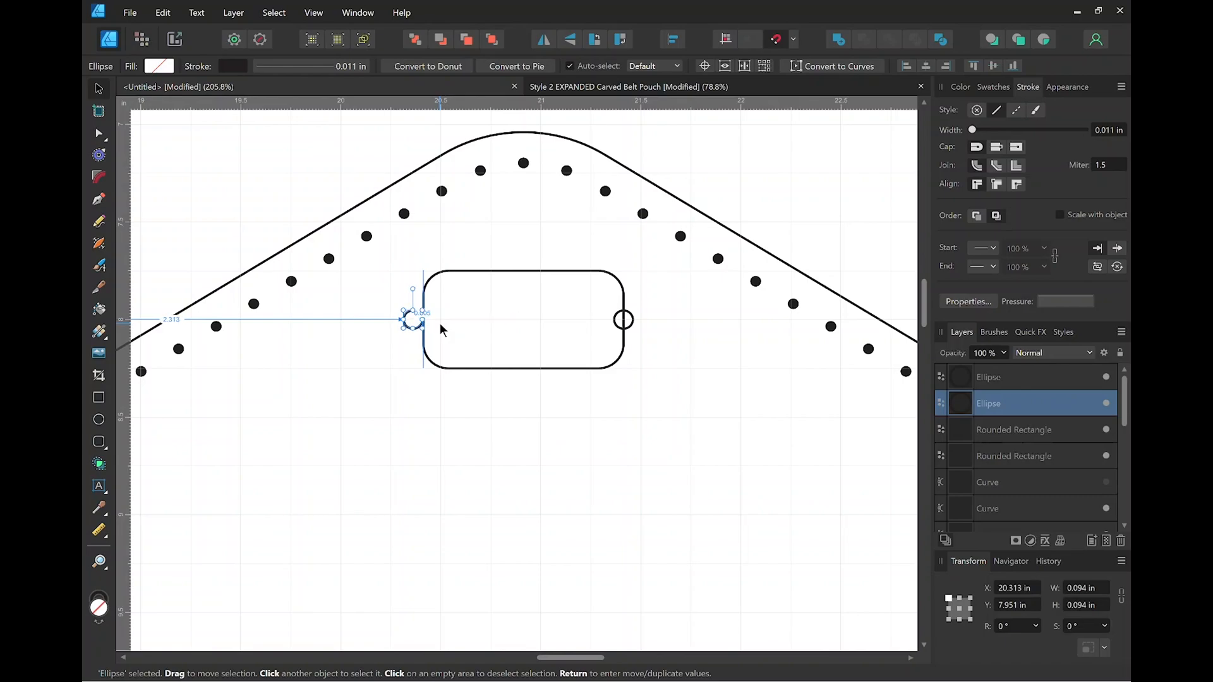
pyautogui.press('Left')
pyautogui.press('Left')
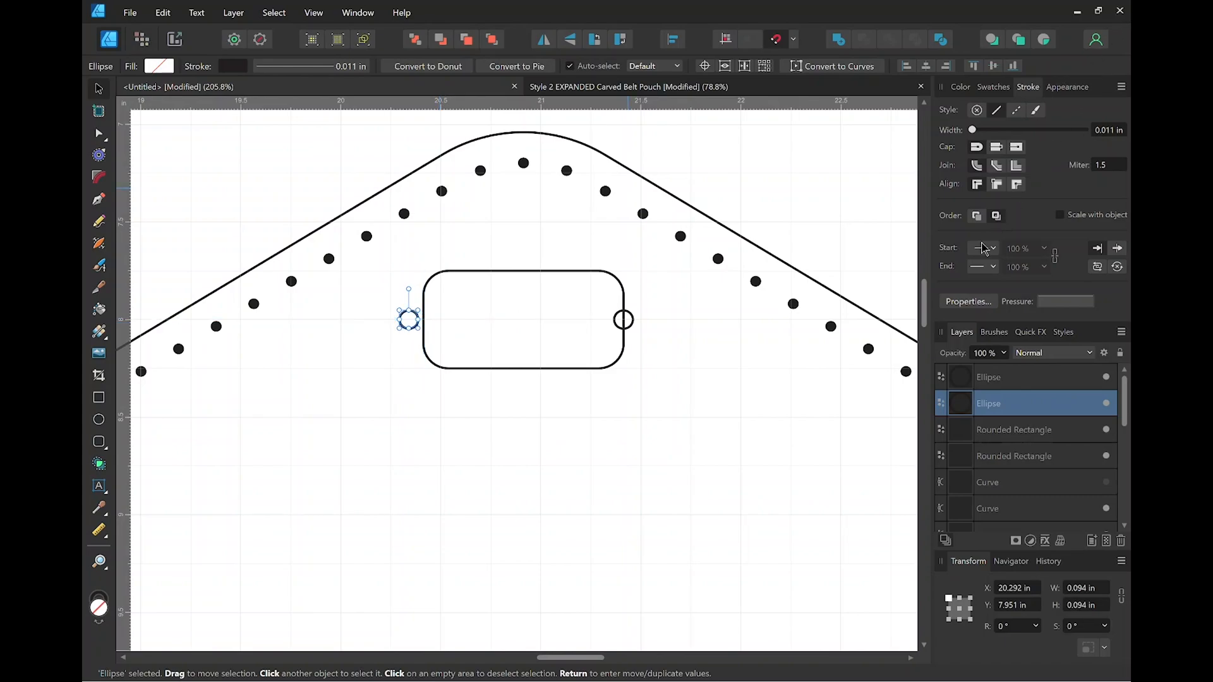
# Nudge the right circle outward to X 21.438 in, just clear of the rounded rectangle.
pyautogui.click(631, 329)
pyautogui.press('Right')
pyautogui.press('Right')
pyautogui.press('Right')
pyautogui.press('Right')
pyautogui.press('Right')
pyautogui.press('Right')
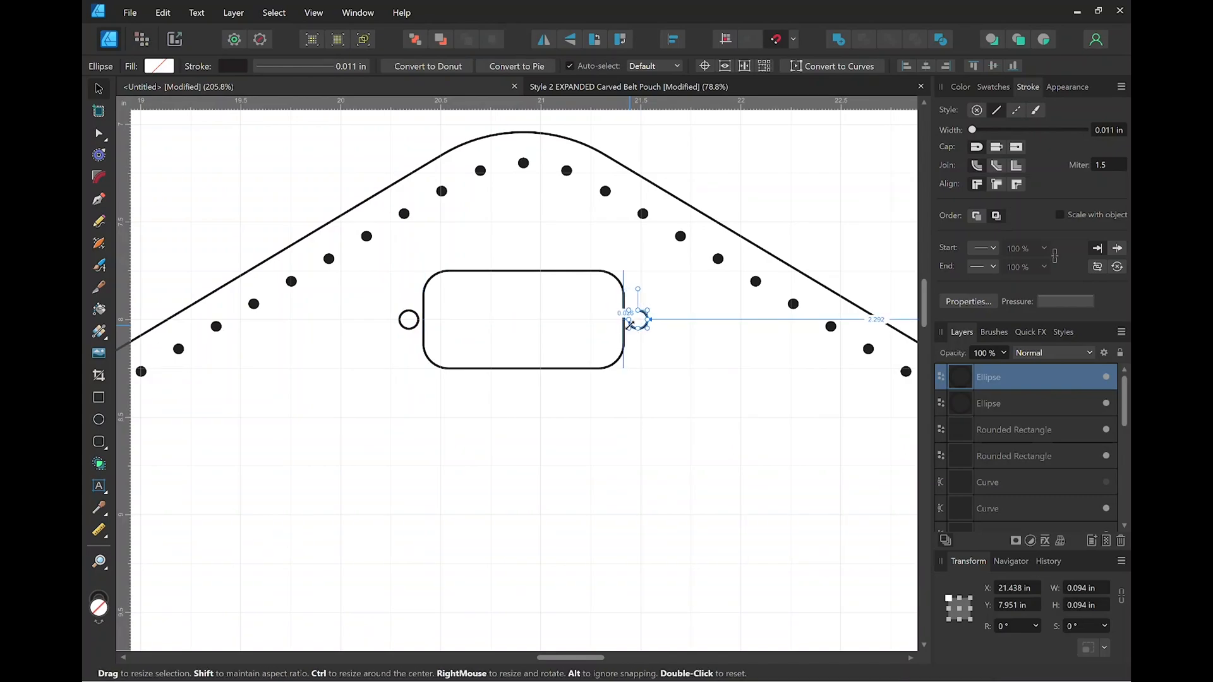
pyautogui.click(548, 434)
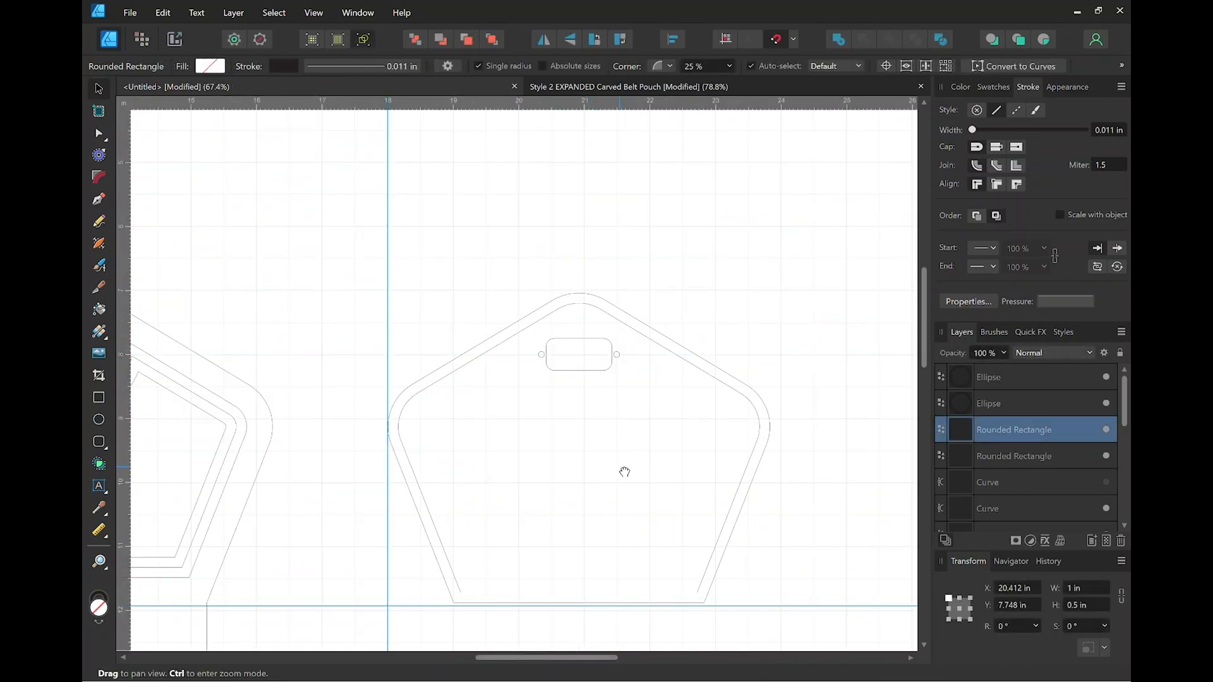
# Delete the rounded rectangle between the two small circles on the separate pentagon panel.
pyautogui.moveTo(625, 470); pyautogui.dragTo(607, 374)
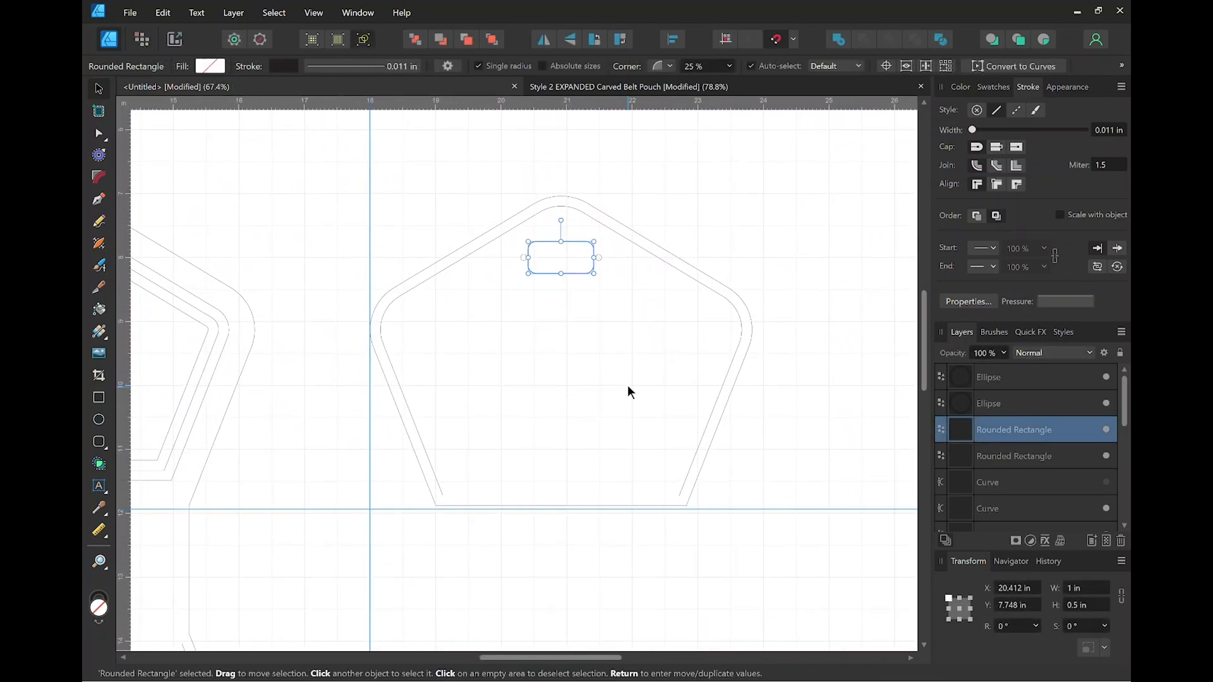
pyautogui.click(607, 375)
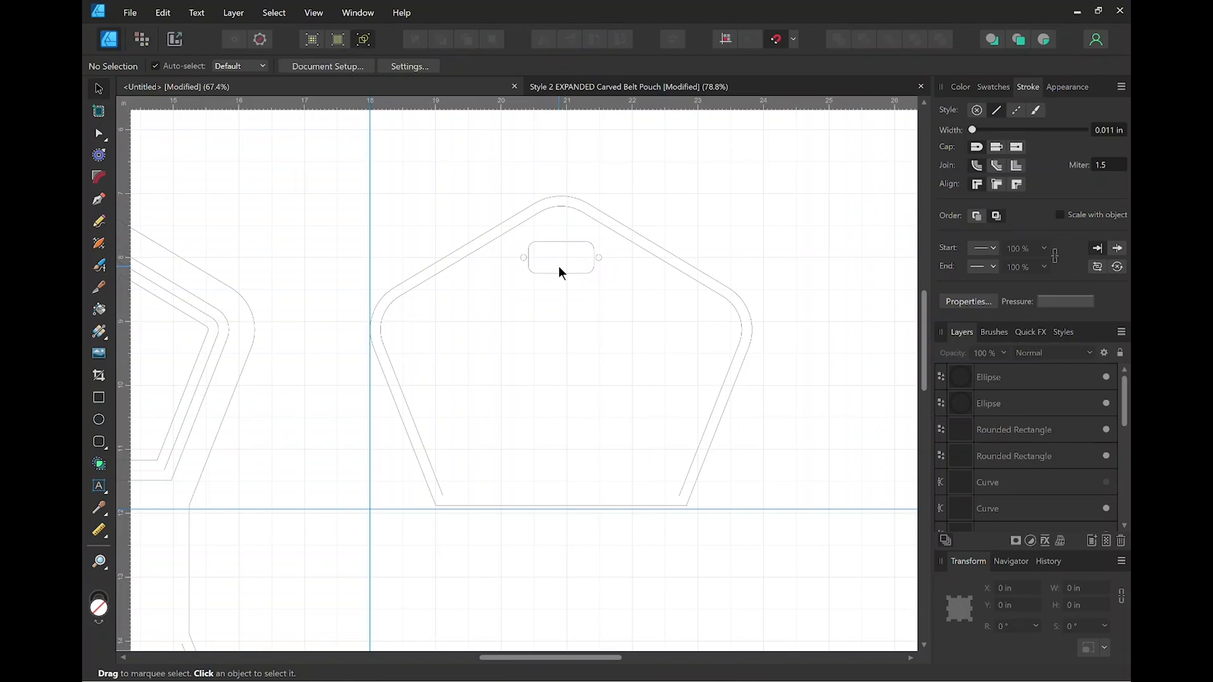
pyautogui.click(555, 241)
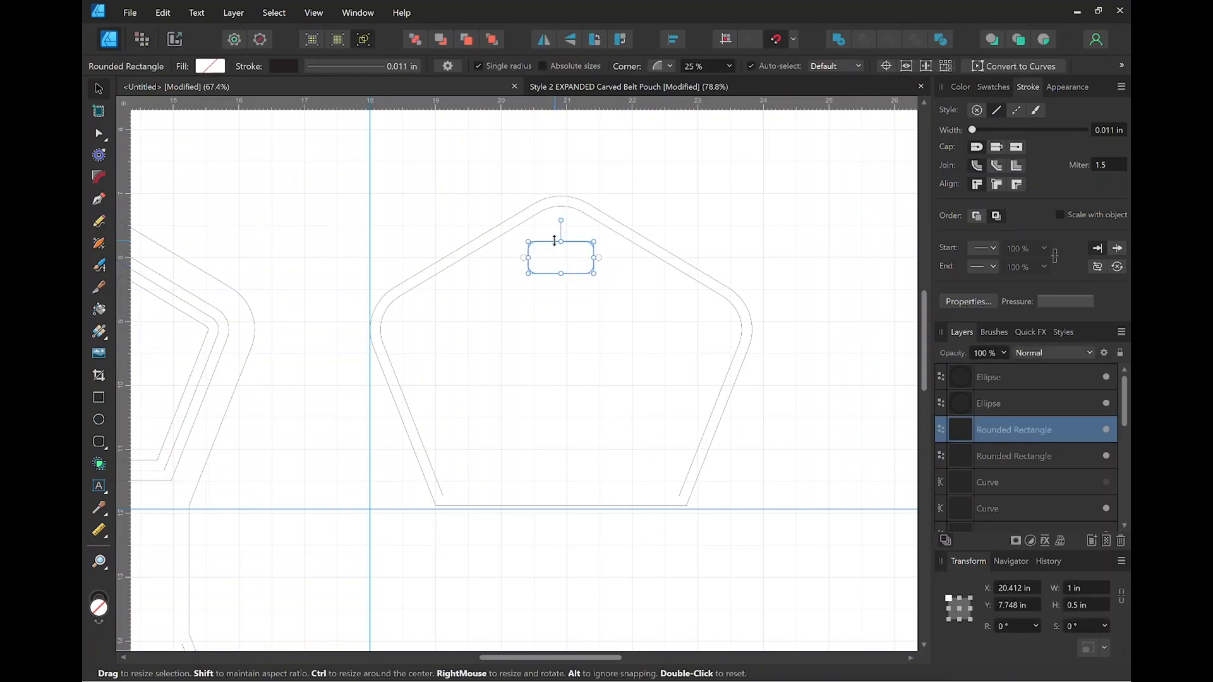
pyautogui.press('Delete')
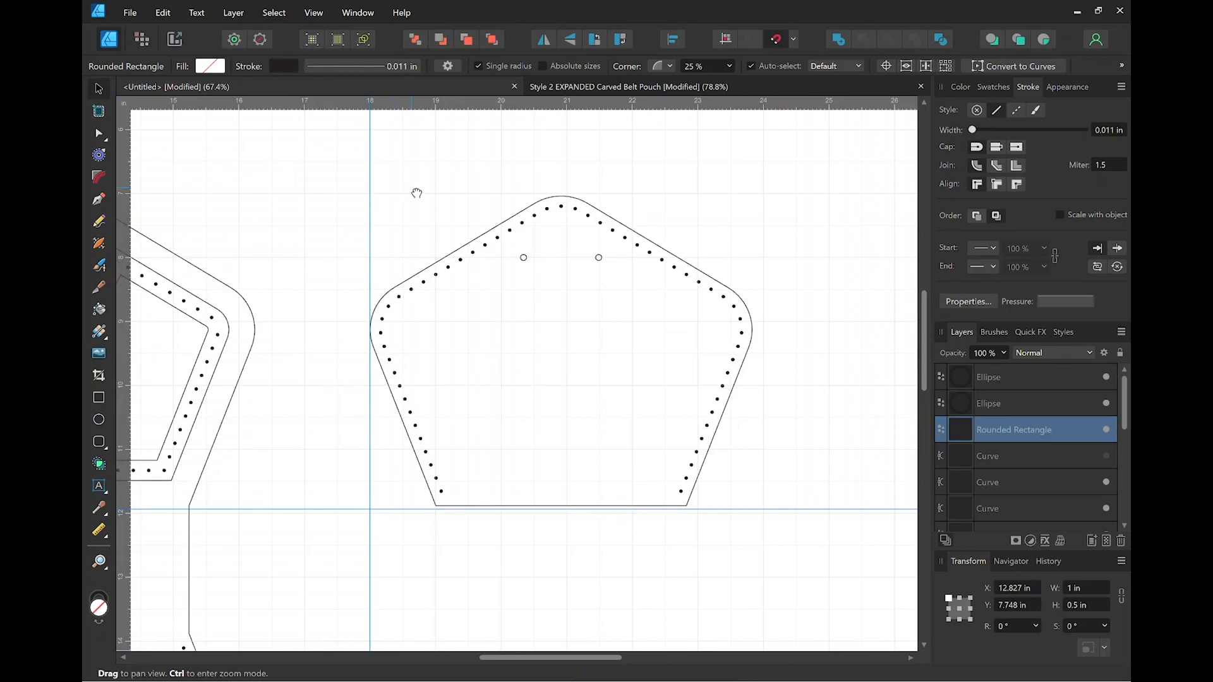
# Group the separate pentagon panel's outline and stitch holes with its two small circles.
pyautogui.moveTo(414, 190); pyautogui.dragTo(534, 201)
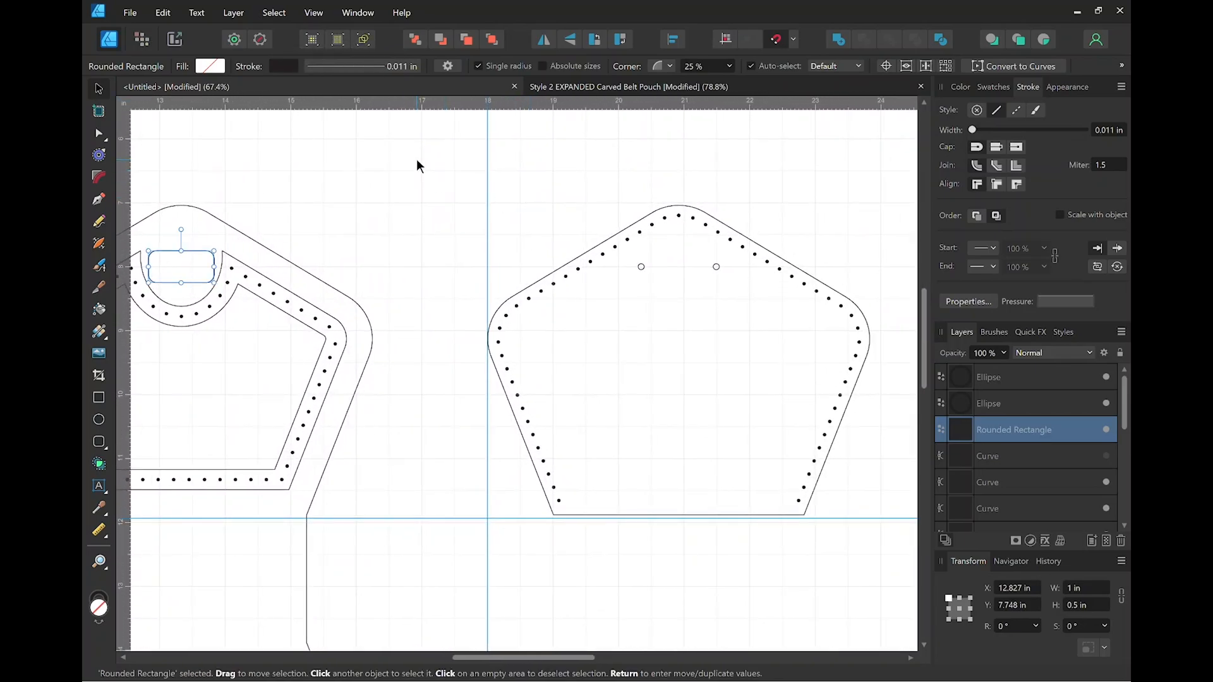
pyautogui.moveTo(416, 159); pyautogui.dragTo(884, 574)
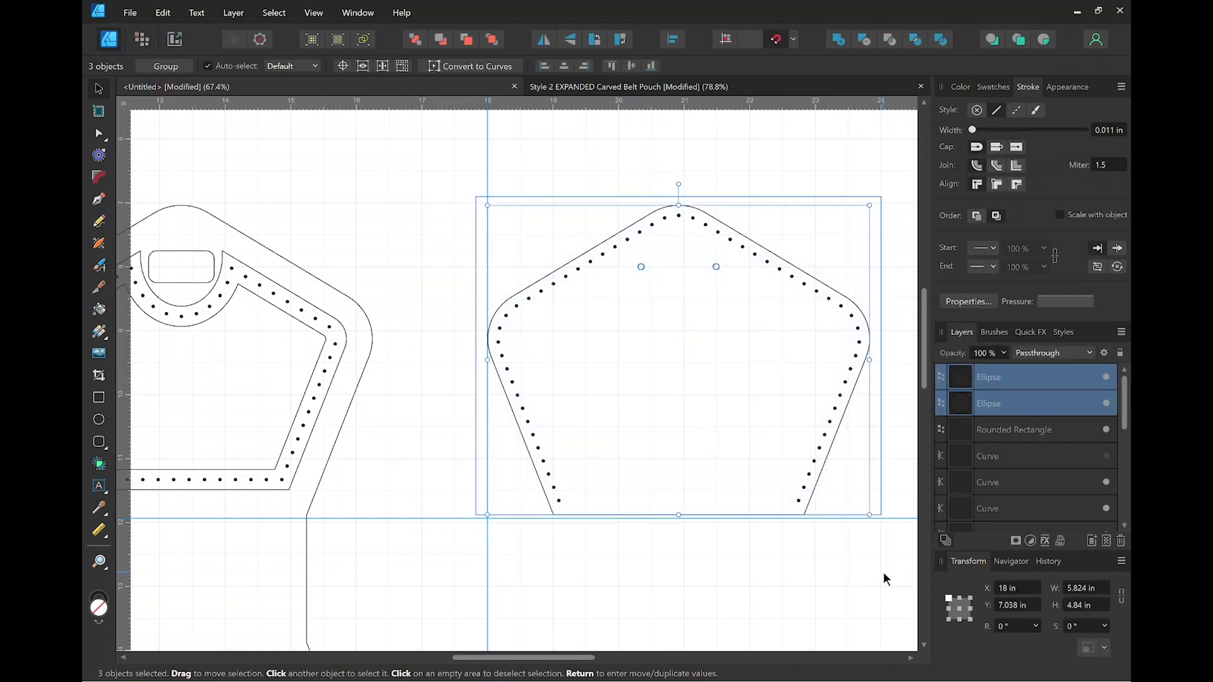
pyautogui.click(166, 66)
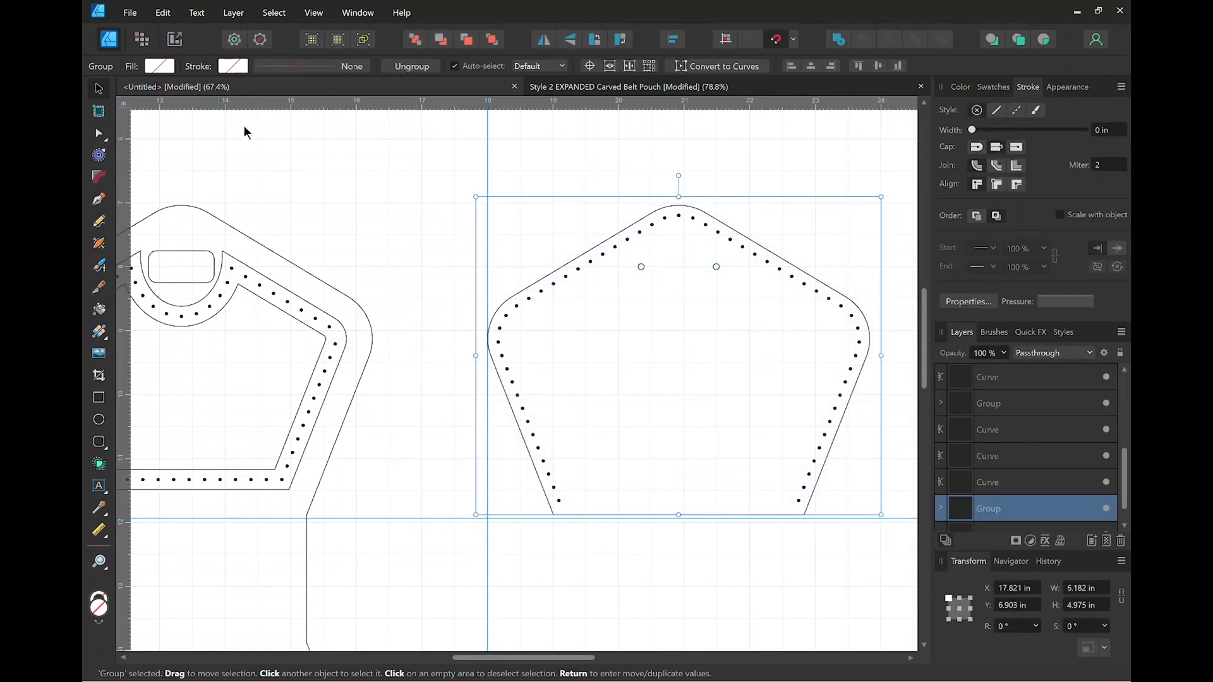
# Overlay the grouped panel on the pouch body's upper pentagon to compare them, and move it off again.
pyautogui.moveTo(347, 191); pyautogui.dragTo(484, 184)
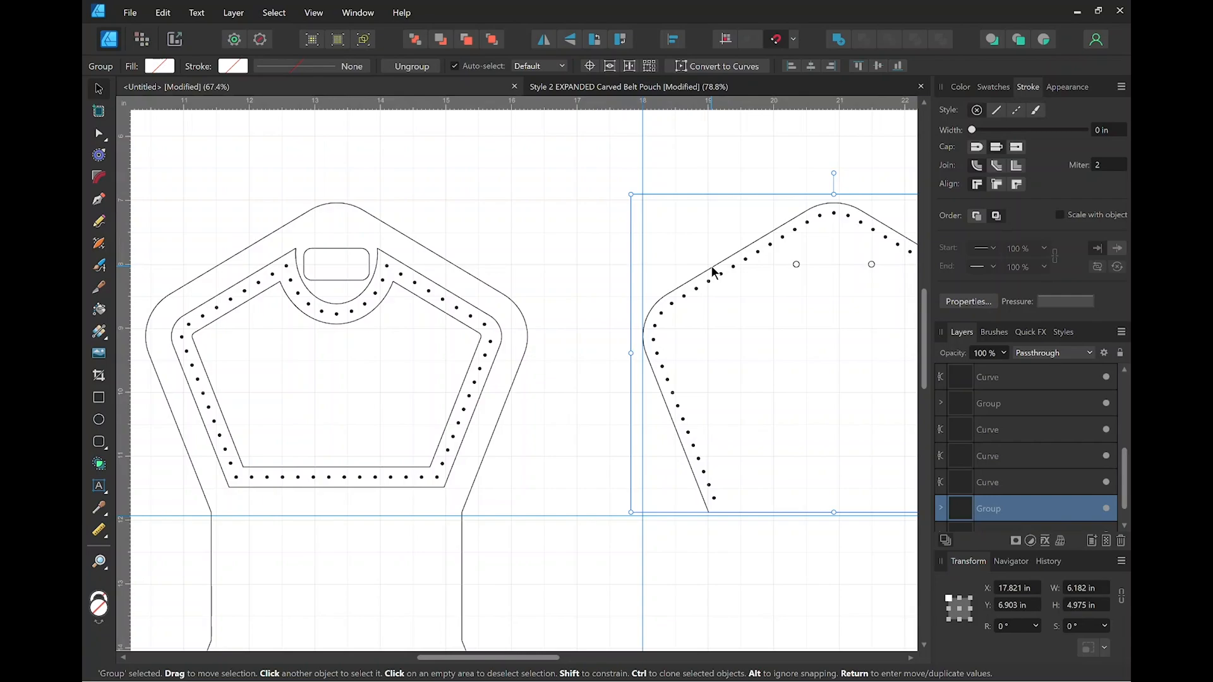
pyautogui.moveTo(713, 271); pyautogui.dragTo(218, 267)
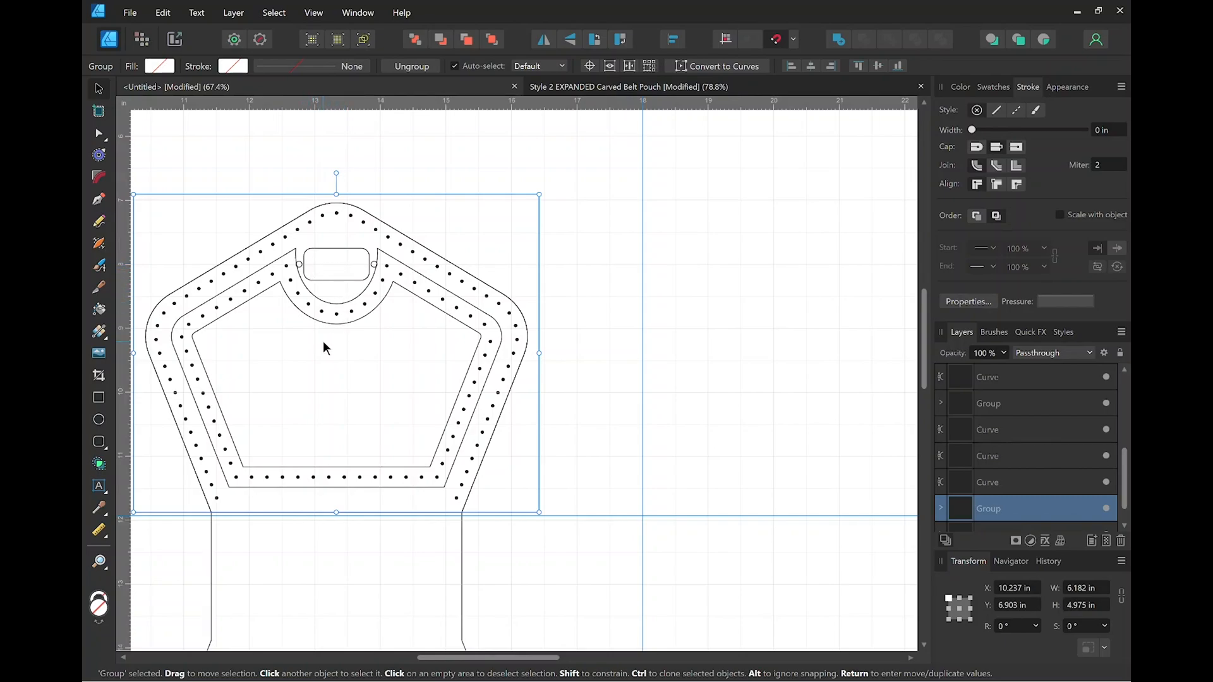
pyautogui.moveTo(322, 341); pyautogui.dragTo(633, 385)
# Flip the panel group vertically and place it below the artboard beside the other stored pieces.
pyautogui.scroll(-7, 718, 323)
pyautogui.scroll(1, 782, 412)
pyautogui.scroll(6, 786, 411)
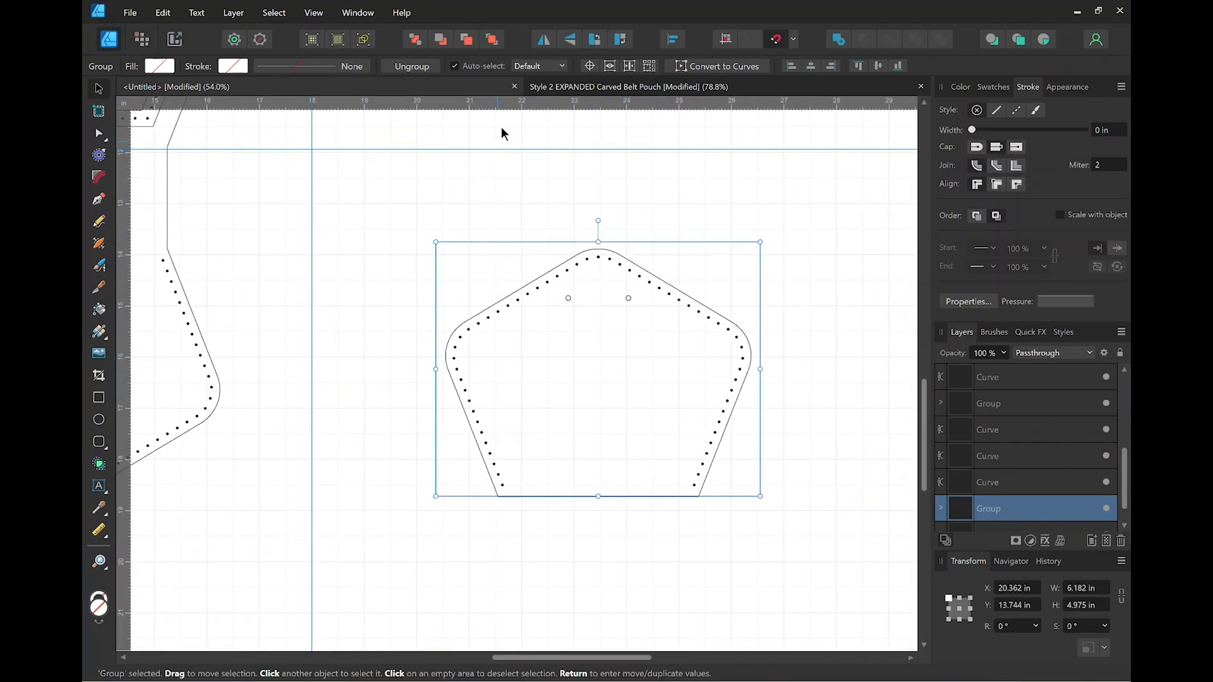
pyautogui.click(569, 39)
pyautogui.scroll(-7, 654, 316)
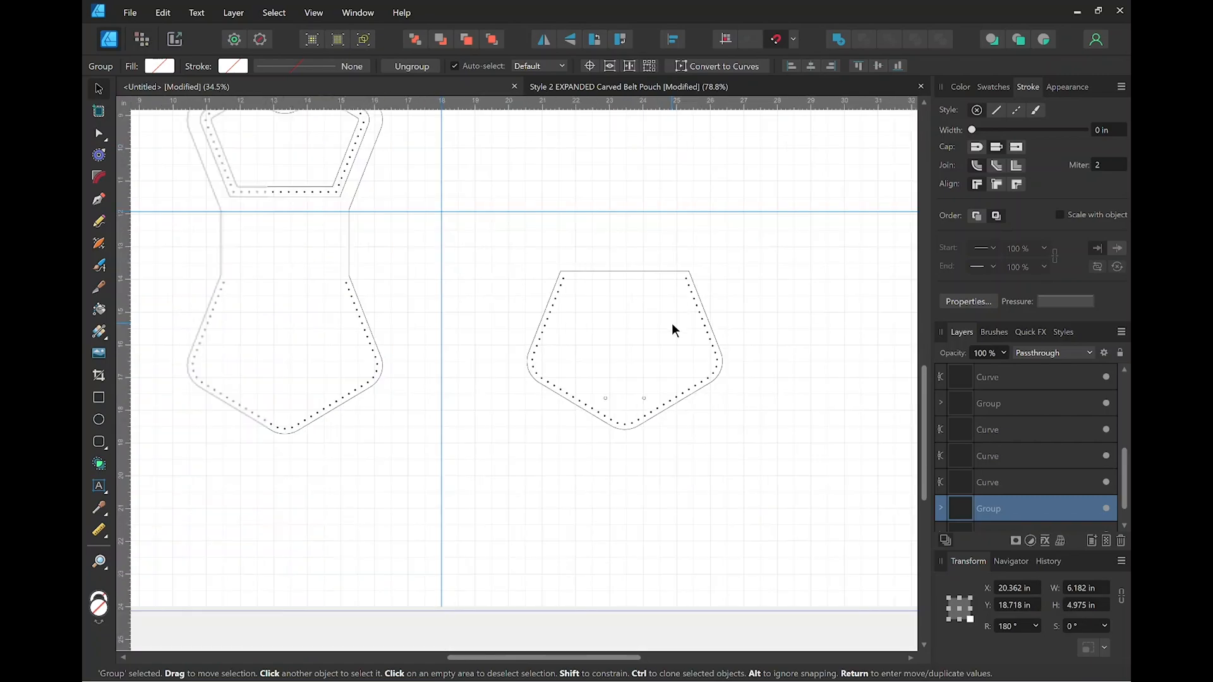
pyautogui.moveTo(657, 332); pyautogui.dragTo(698, 528)
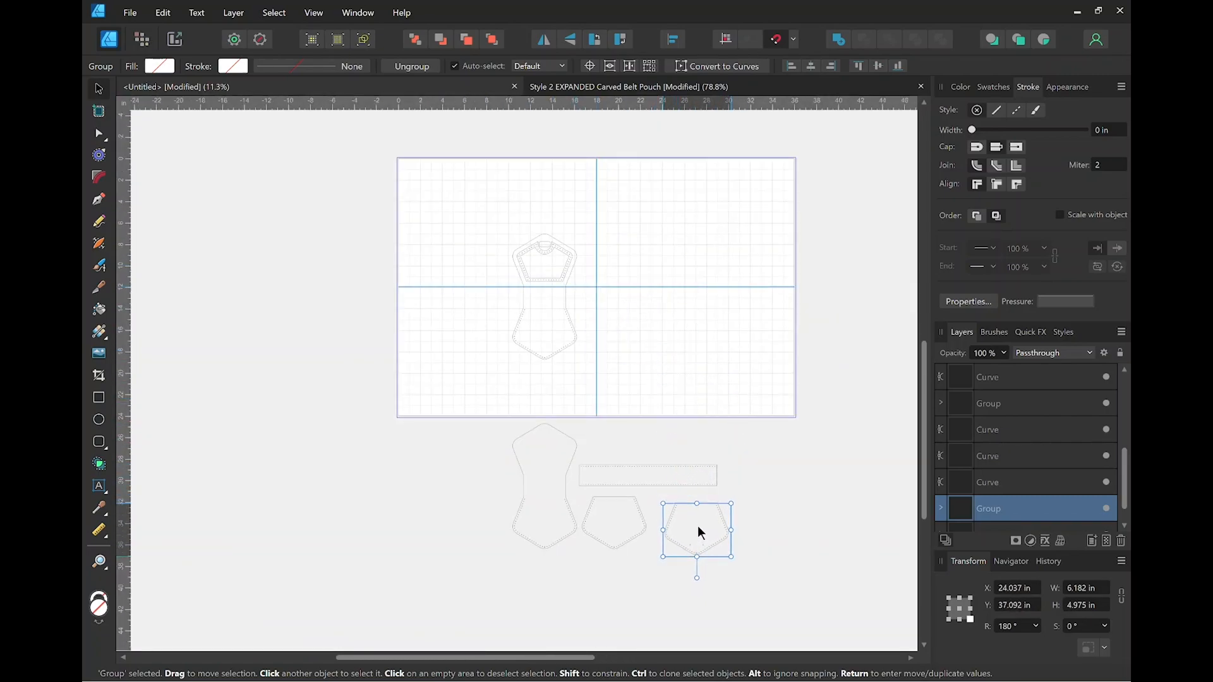
# Delete the old pentagon group below the artboard and move the flipped panel group into its place.
pyautogui.click(641, 513)
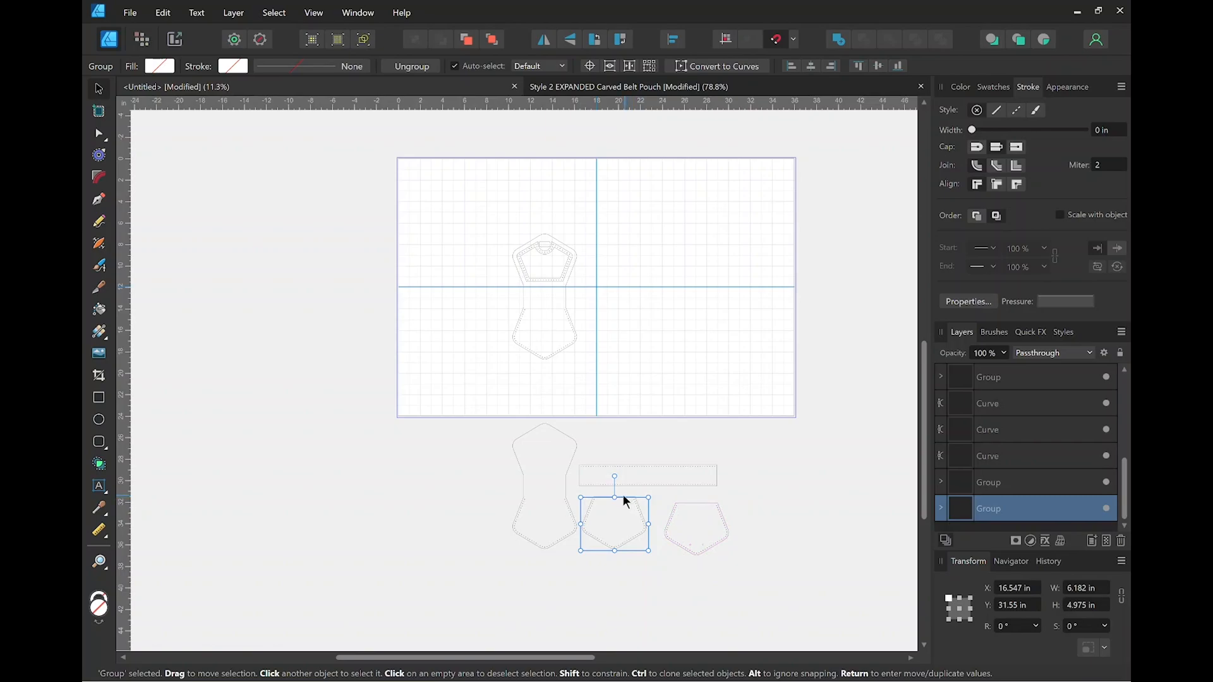
pyautogui.press('Delete')
pyautogui.moveTo(685, 508); pyautogui.dragTo(616, 515)
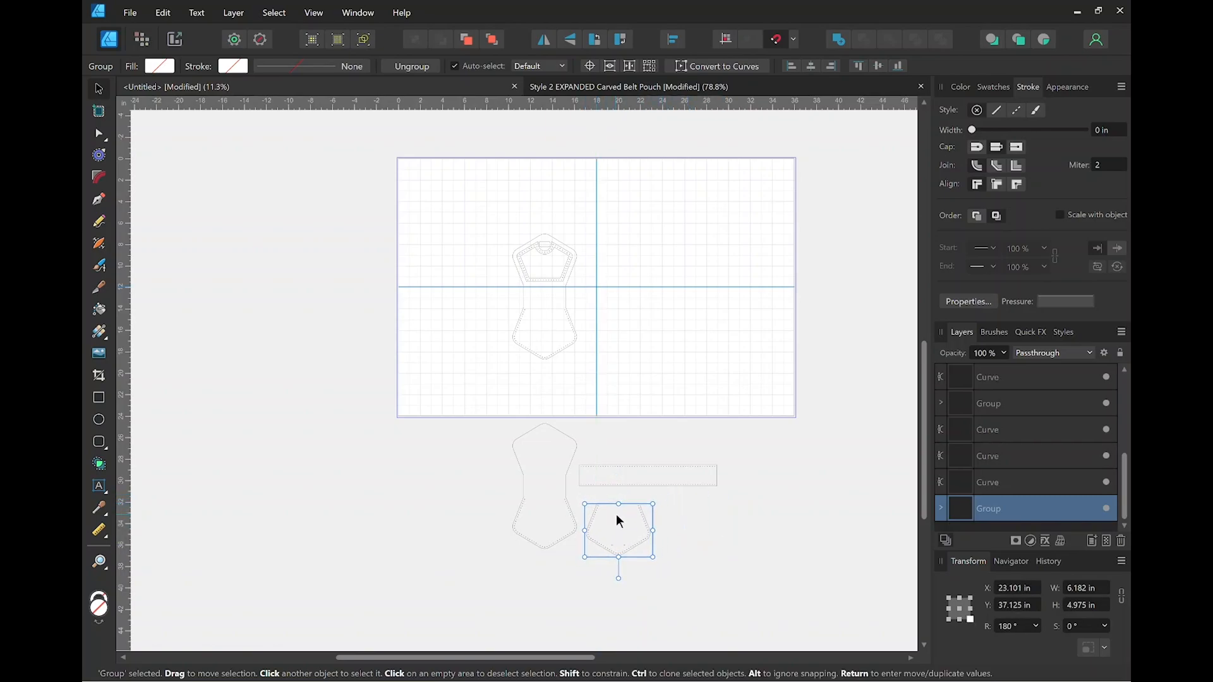
# Group the pocket's outer and inner outlines, stitch line and rounded rectangle inside the pouch body's upper pentagon.
pyautogui.click(536, 325)
pyautogui.click(520, 316)
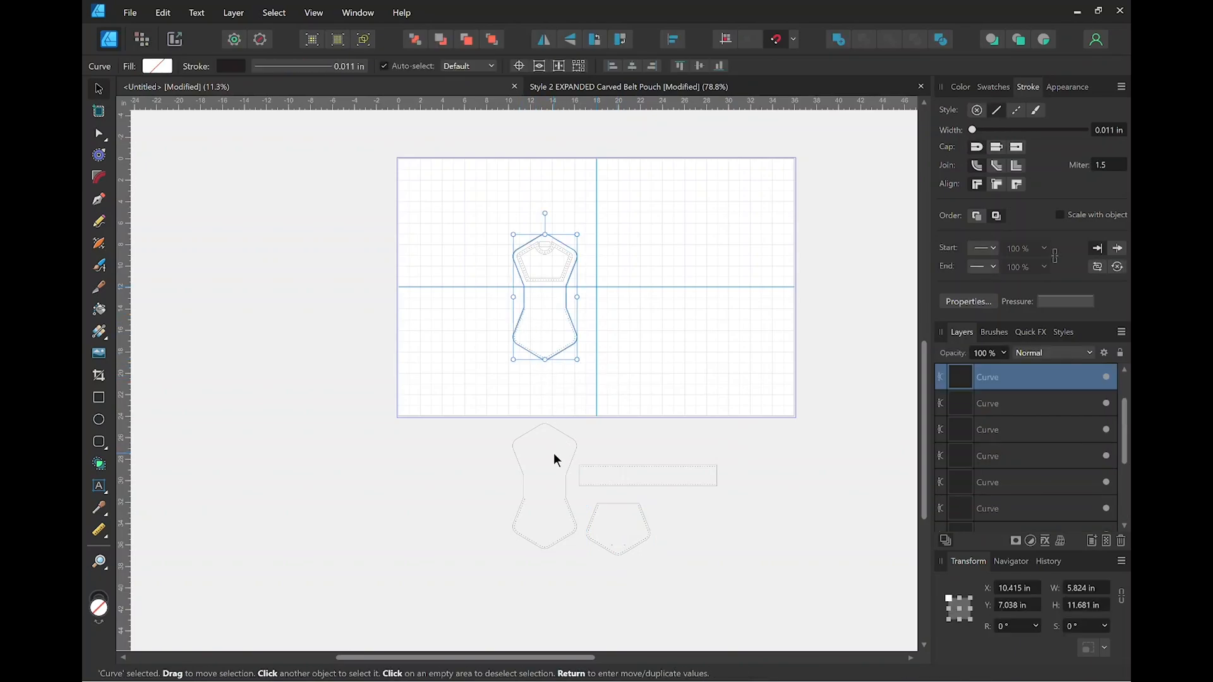
pyautogui.scroll(4, 545, 279)
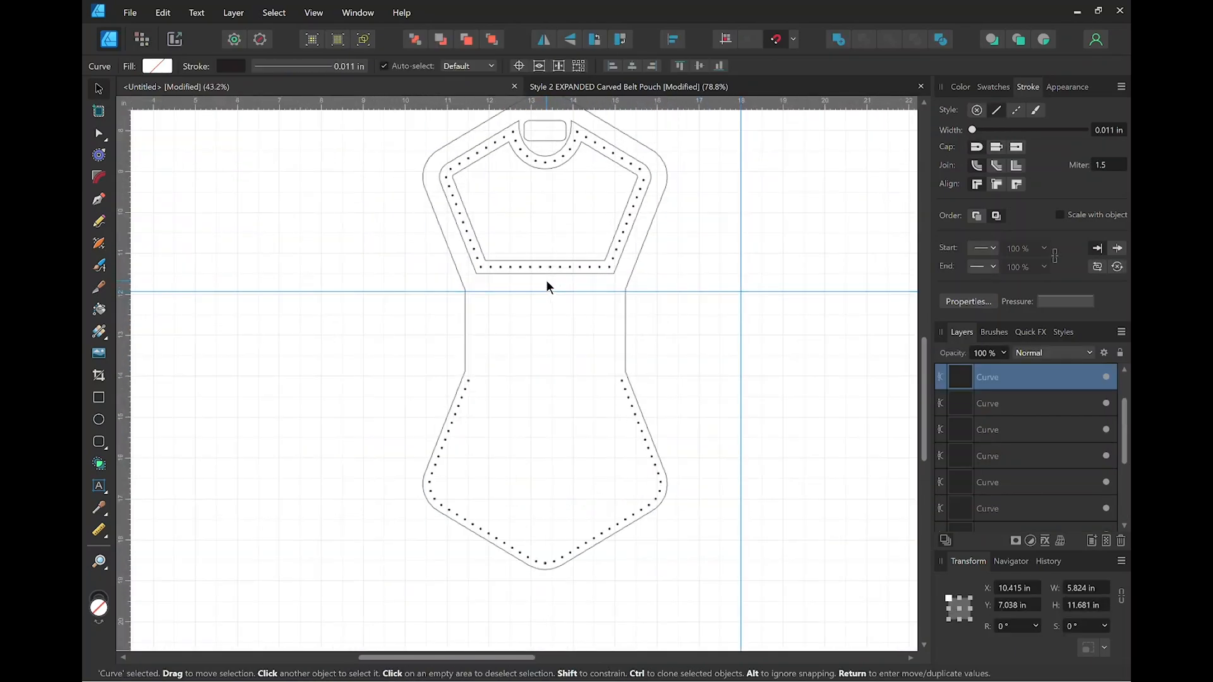
pyautogui.press('space')
pyautogui.scroll(1, 506, 440)
pyautogui.moveTo(541, 320); pyautogui.dragTo(487, 506)
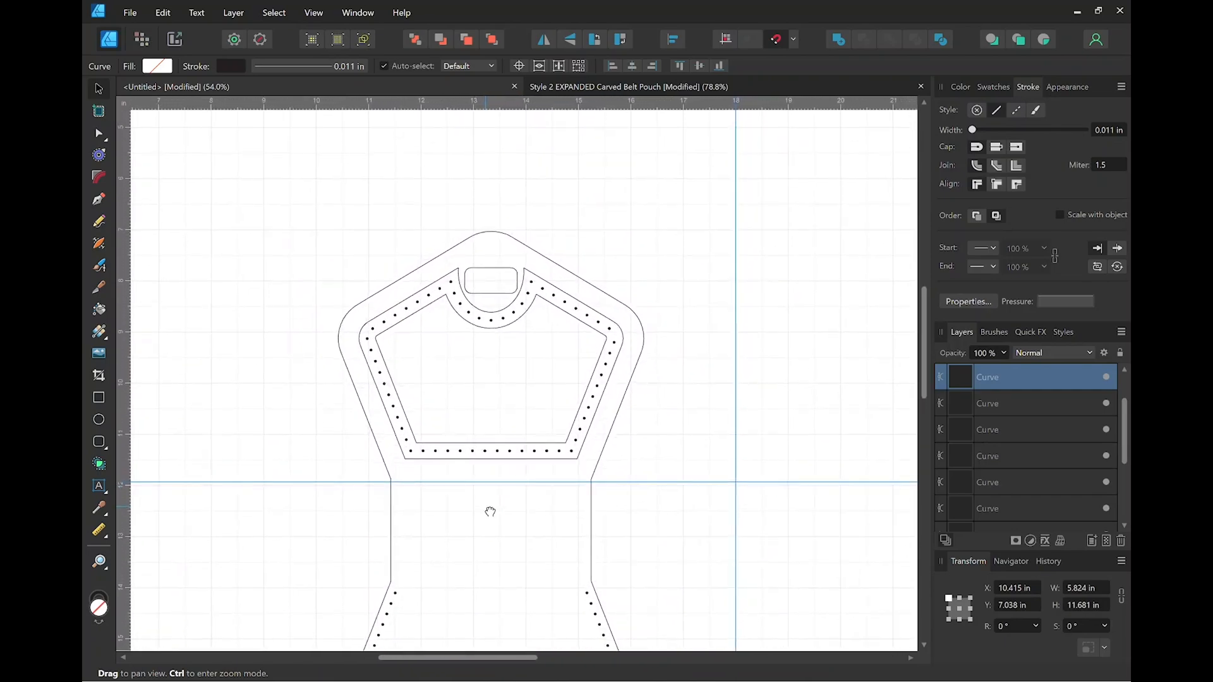
pyautogui.click(511, 323)
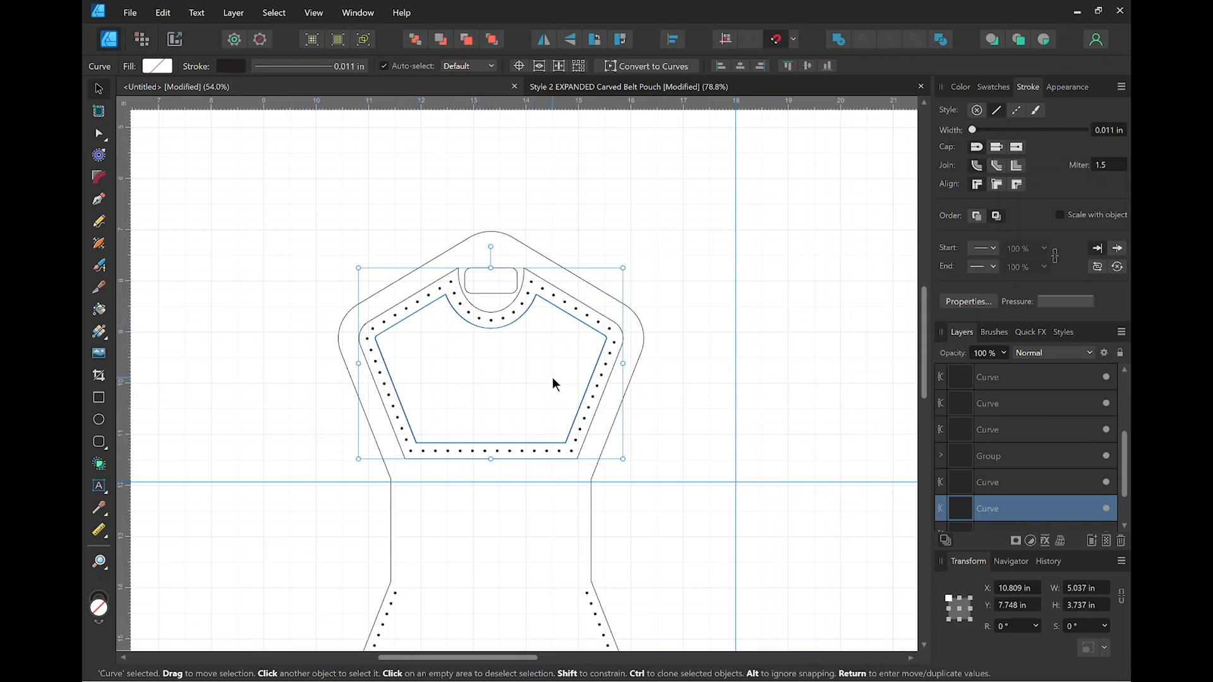
pyautogui.click(266, 292)
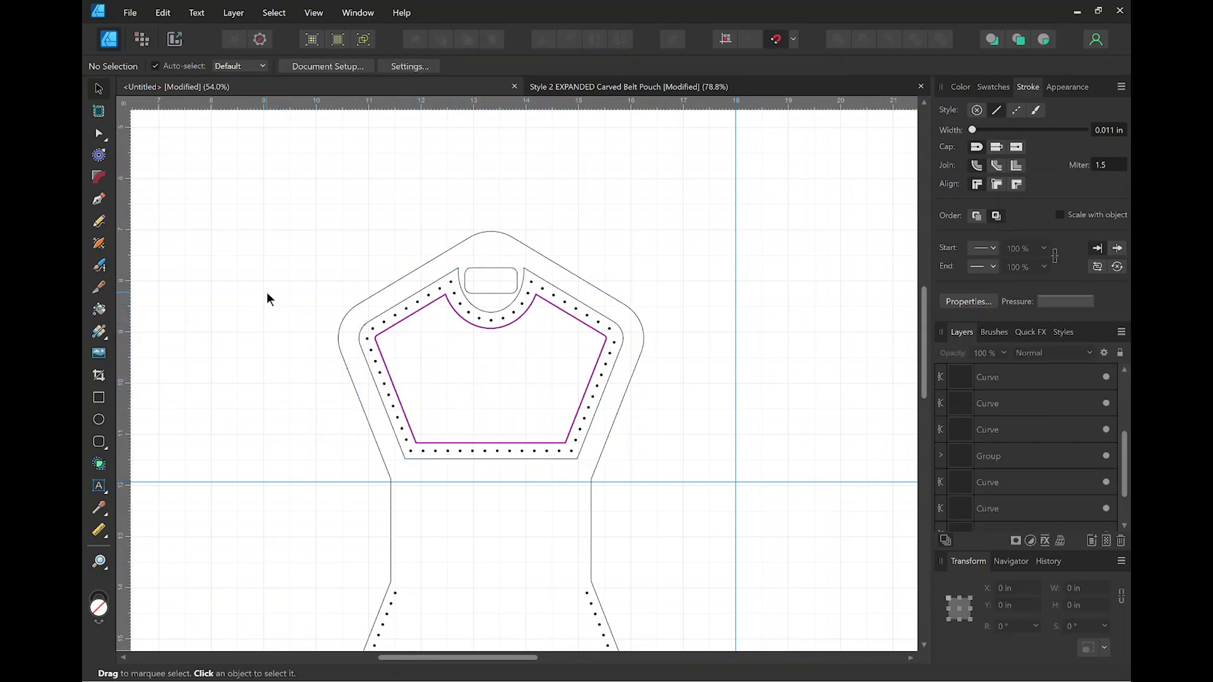
pyautogui.click(390, 313)
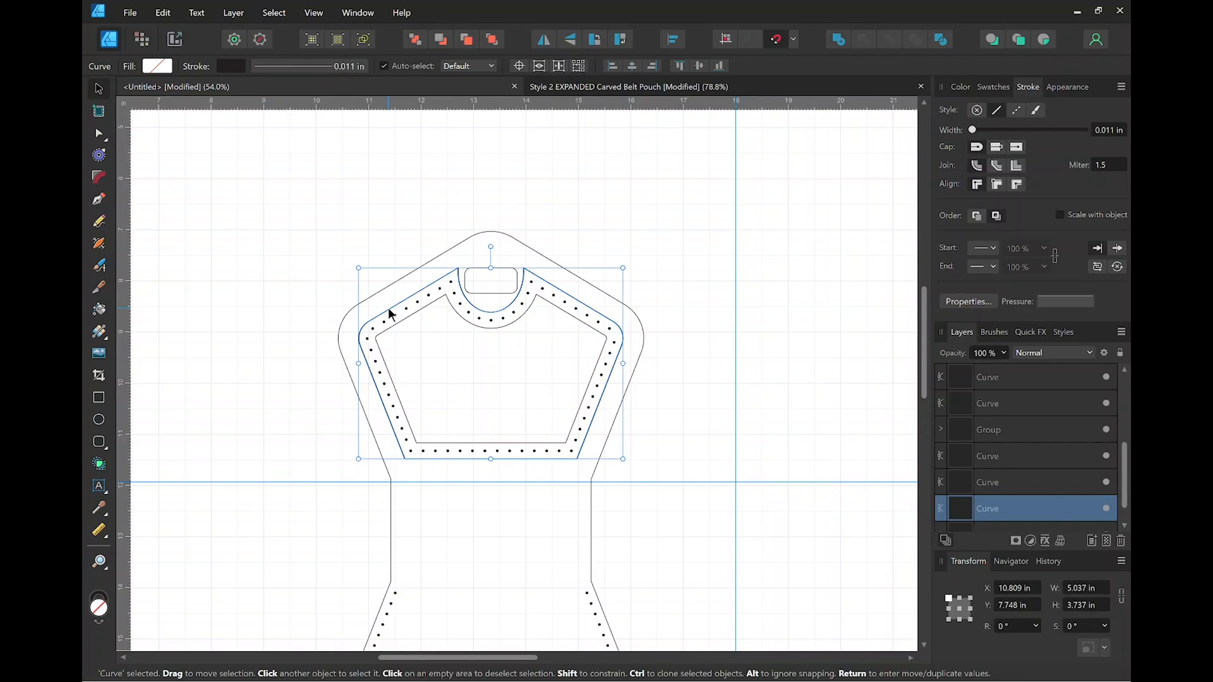
pyautogui.moveTo(664, 492); pyautogui.dragTo(318, 256)
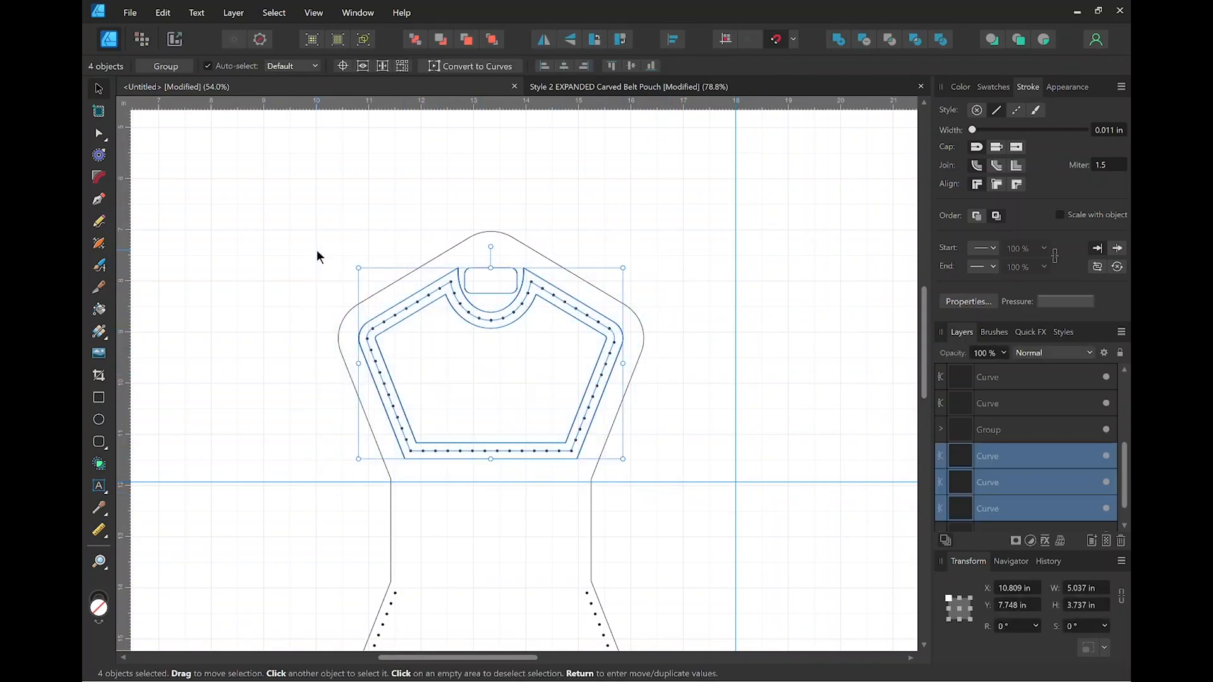
pyautogui.click(180, 67)
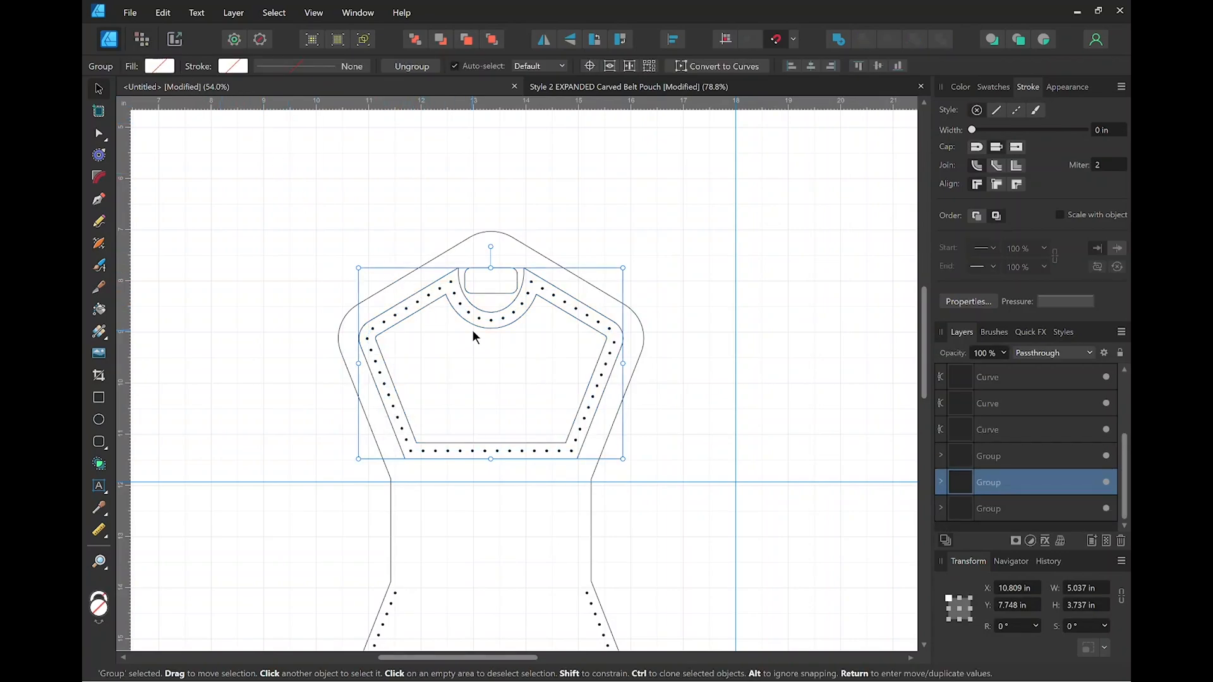
# Duplicate the pocket group horizontally into the empty space beside the pouch body.
pyautogui.hotkey('shift', 'alt')
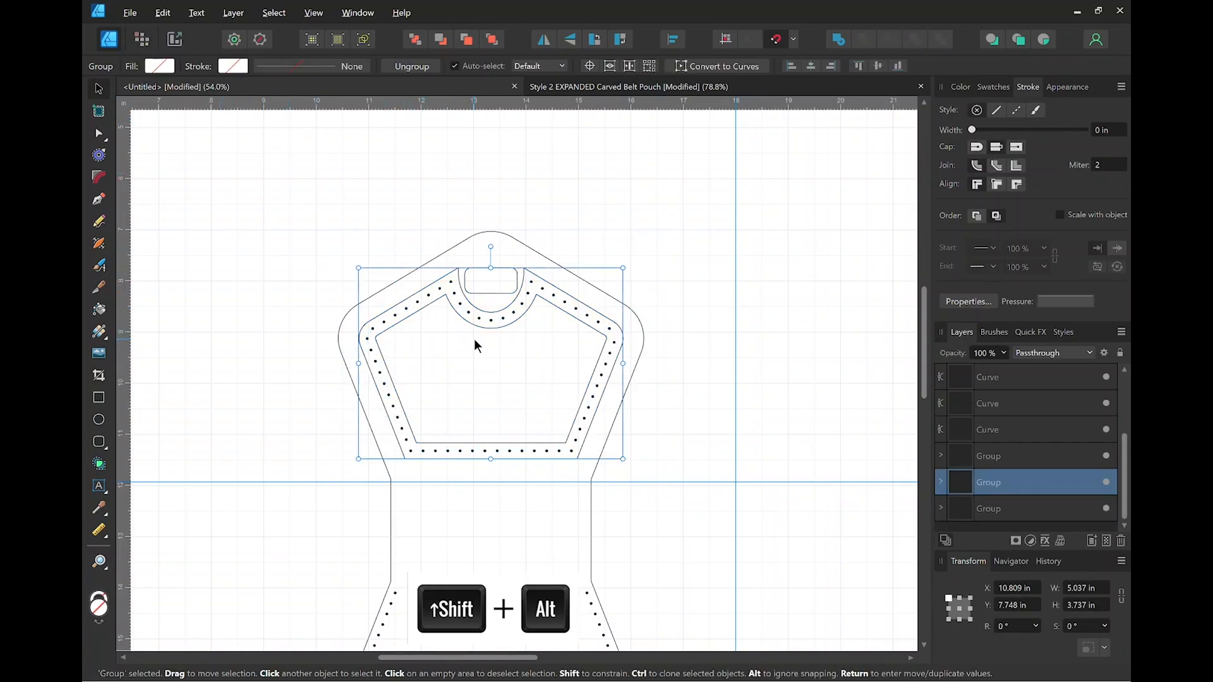
pyautogui.moveTo(475, 345); pyautogui.dragTo(690, 364)
pyautogui.press('space')
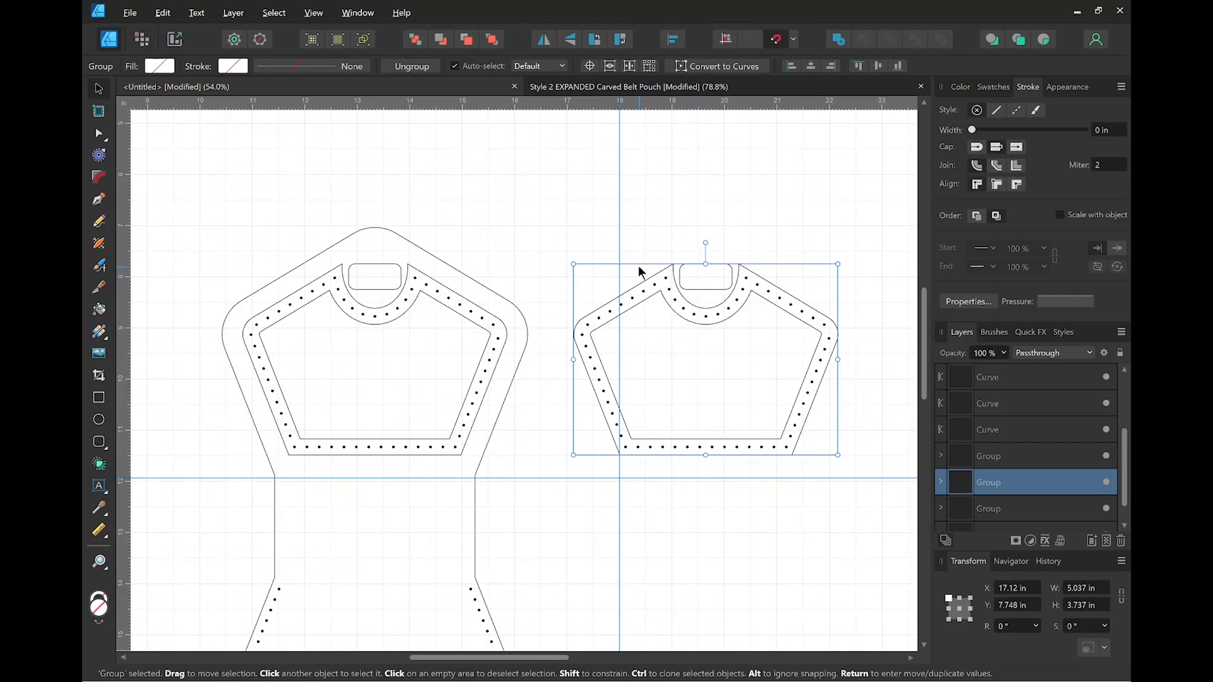
# Ungroup the pocket copy, remove its rounded rectangle, and regroup the three remaining curves.
pyautogui.click(400, 71)
pyautogui.click(517, 180)
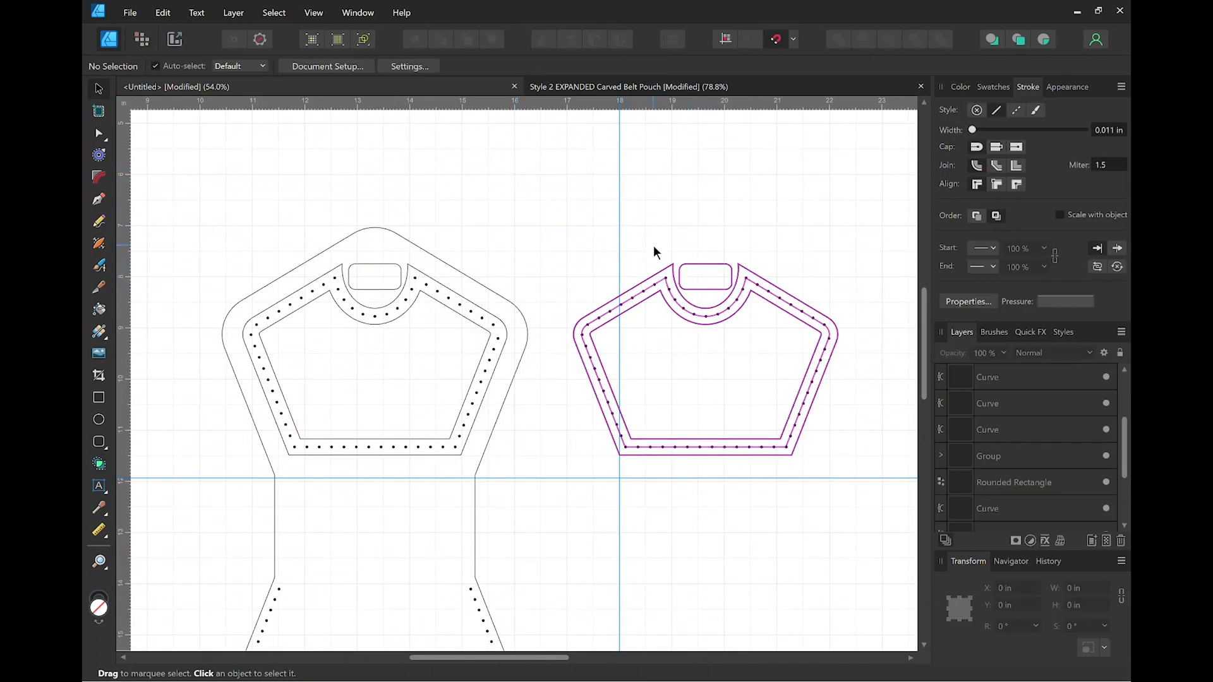
pyautogui.click(691, 267)
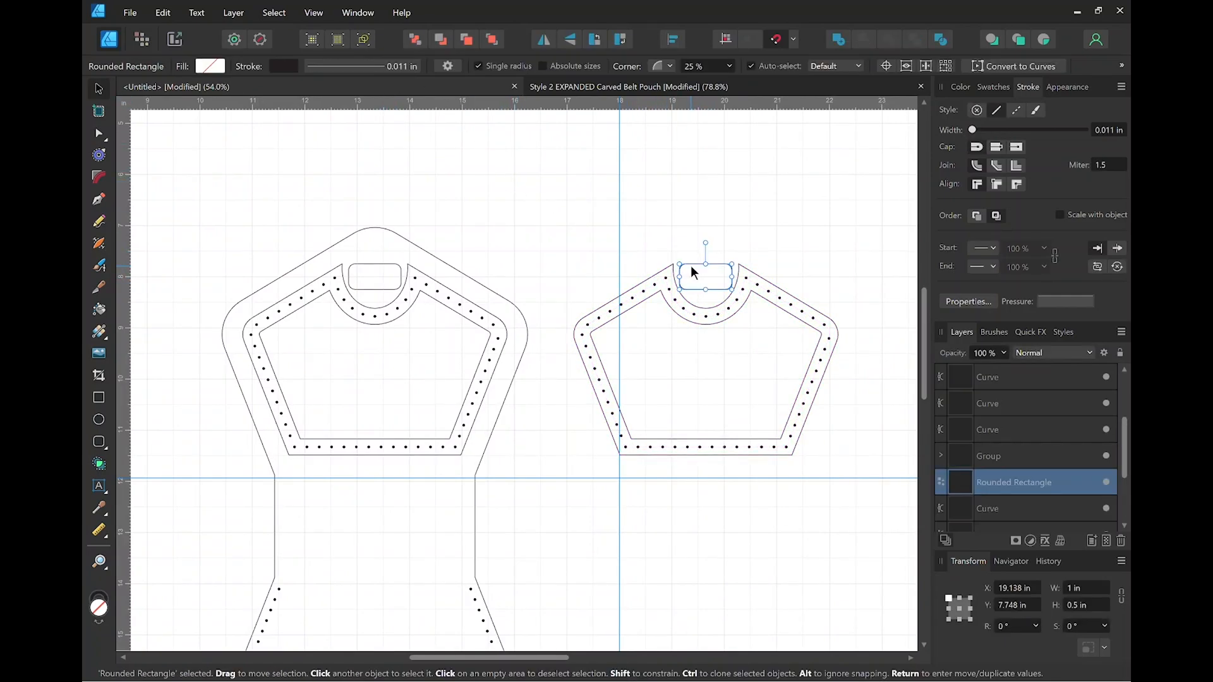
pyautogui.press('Delete')
pyautogui.moveTo(568, 218); pyautogui.dragTo(850, 498)
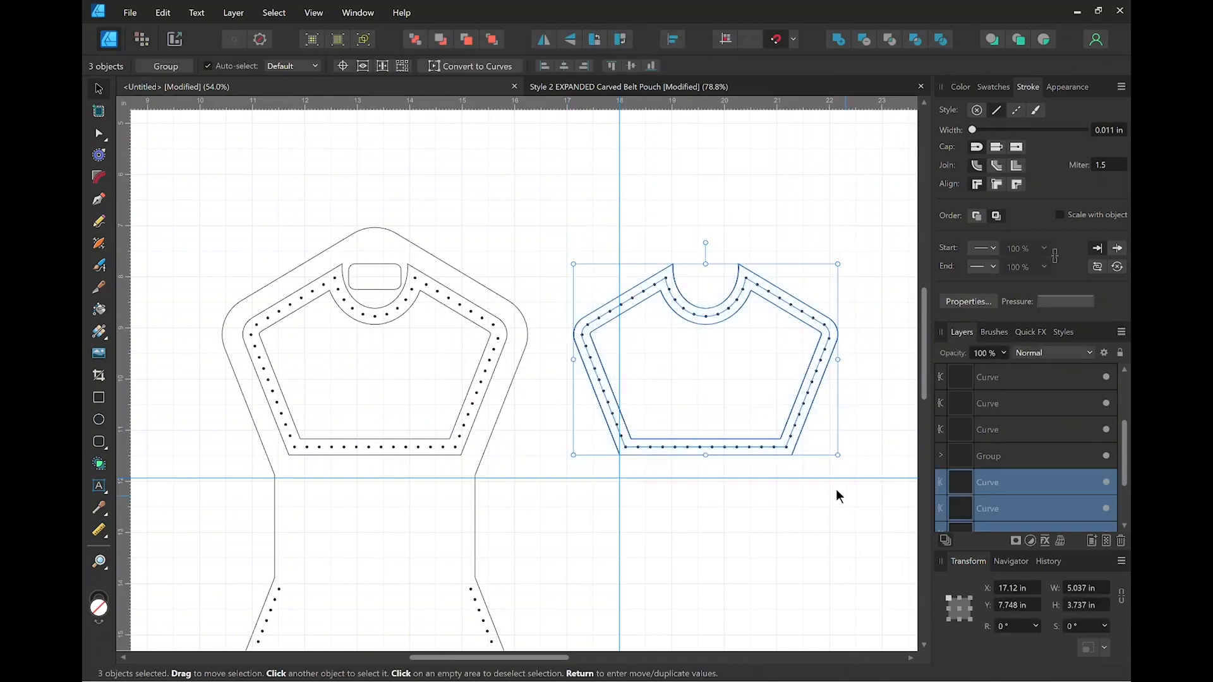
pyautogui.click(166, 67)
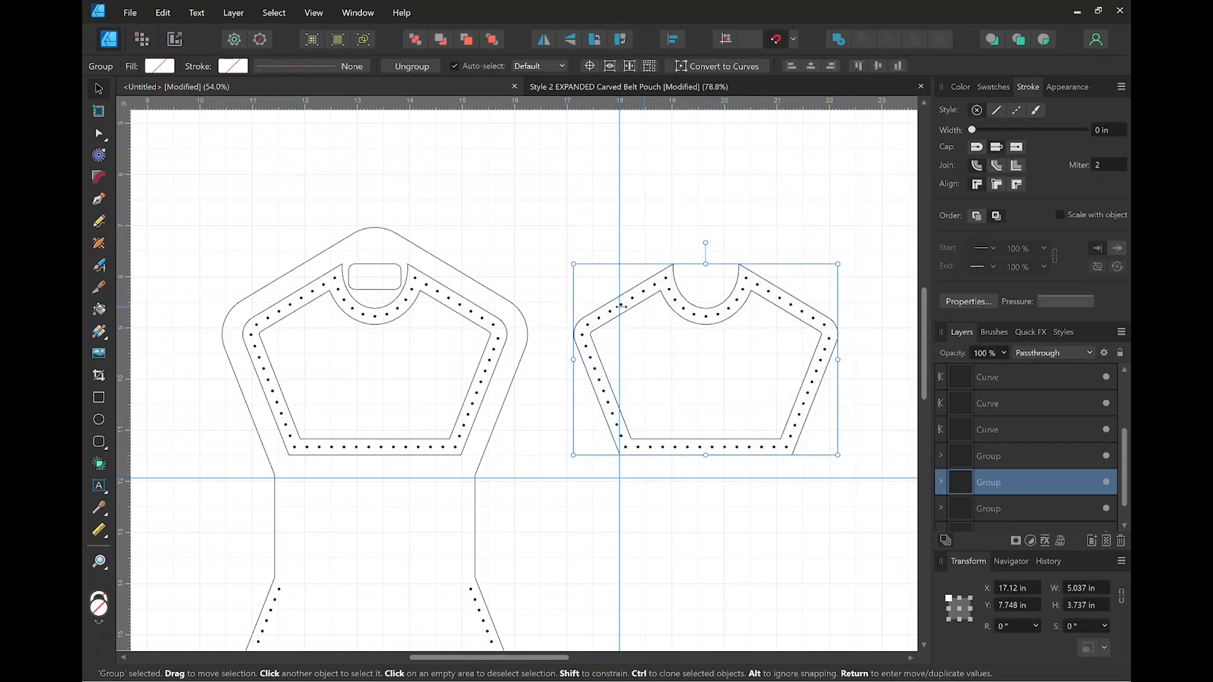
# Ungroup the original pocket on the pouch body and delete its inner and outer outlines, keeping the stitch line and rounded rectangle.
pyautogui.click(313, 301)
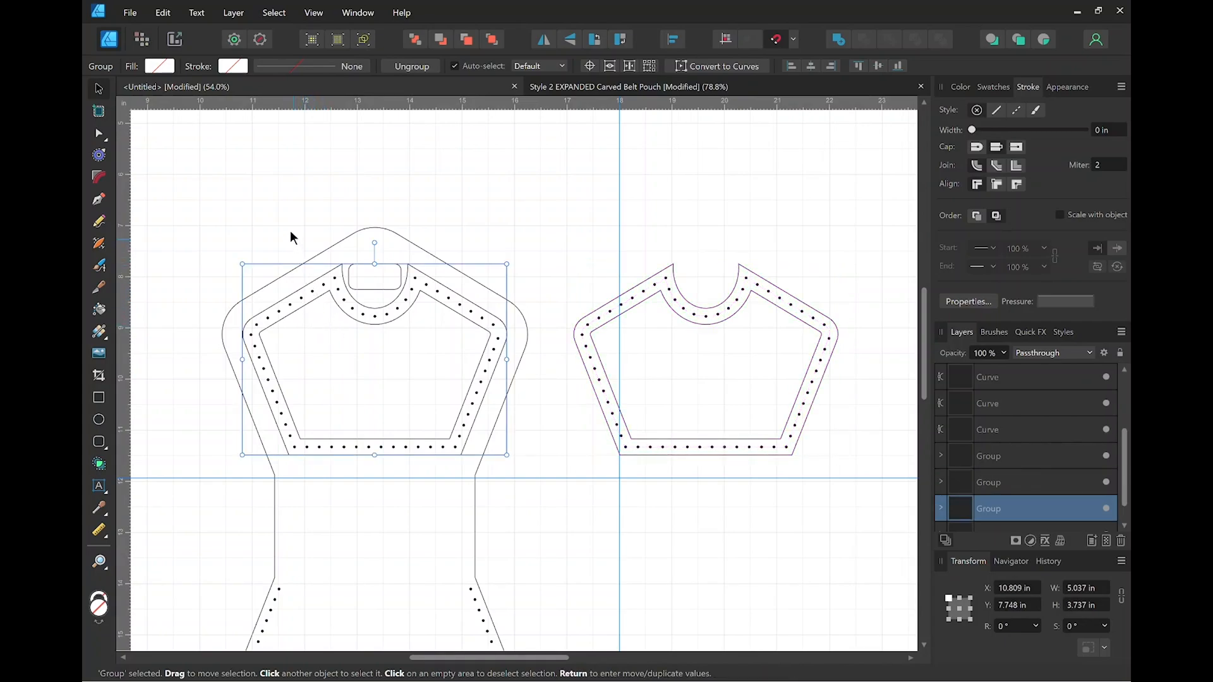
pyautogui.click(411, 65)
pyautogui.click(407, 131)
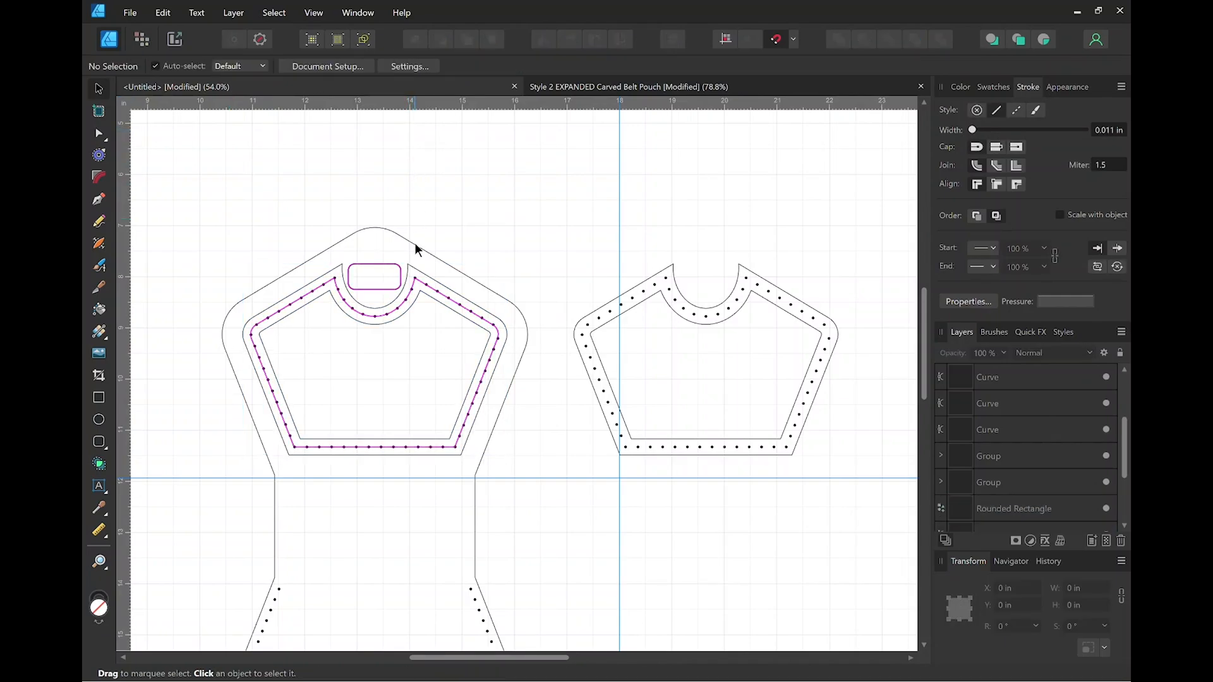
pyautogui.click(439, 306)
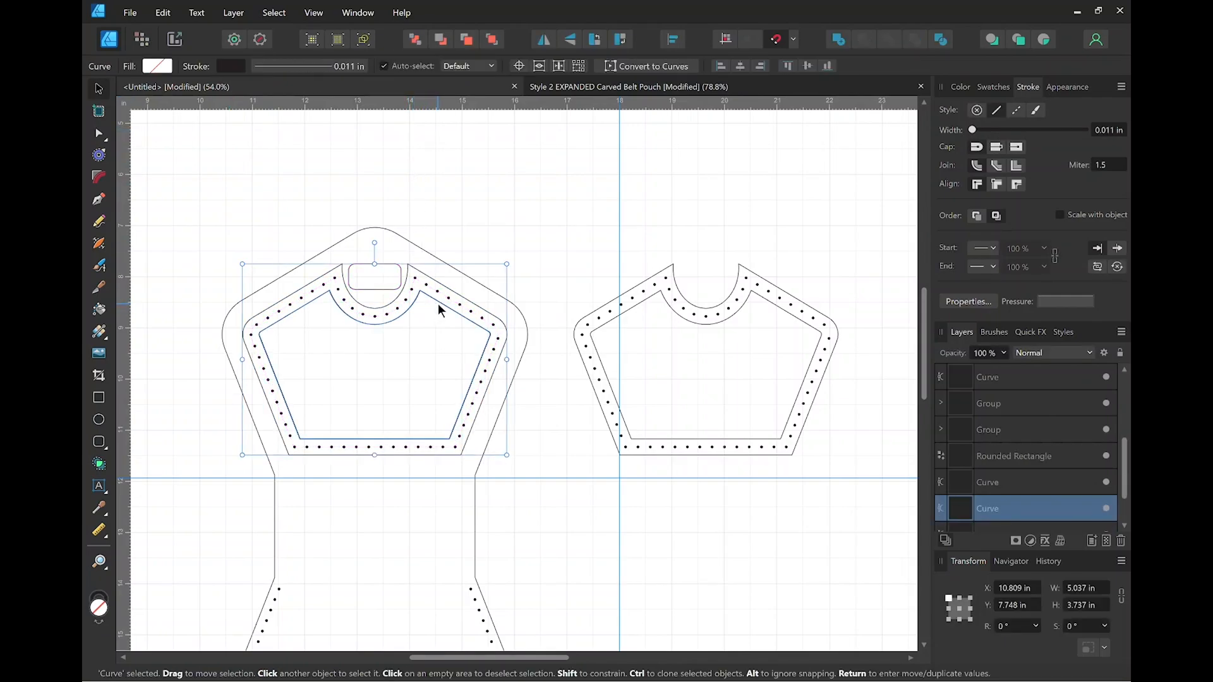
pyautogui.press('Delete')
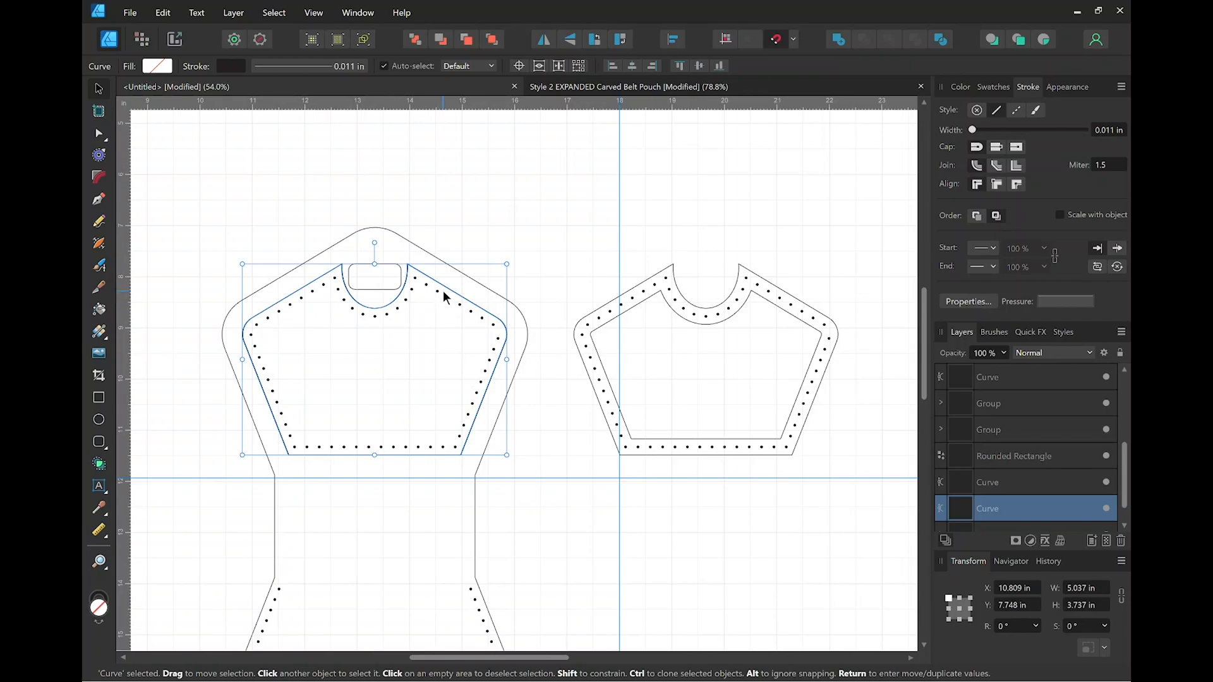
pyautogui.click(472, 212)
pyautogui.click(444, 289)
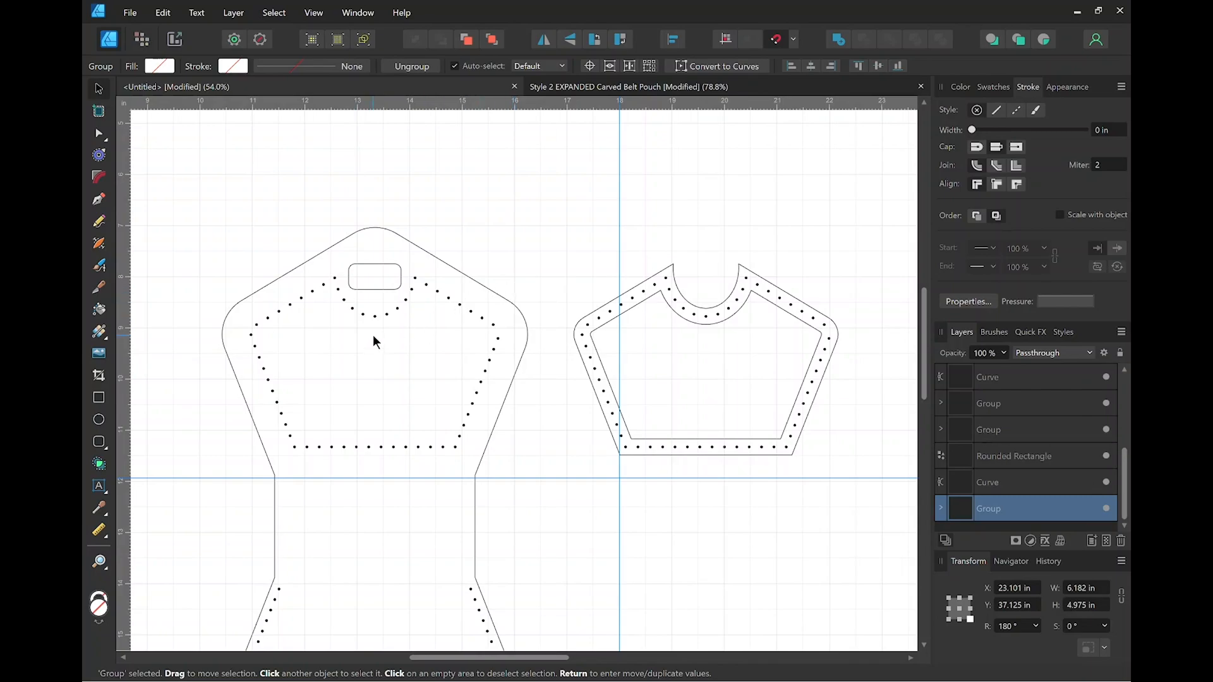
pyautogui.scroll(-4, 373, 337)
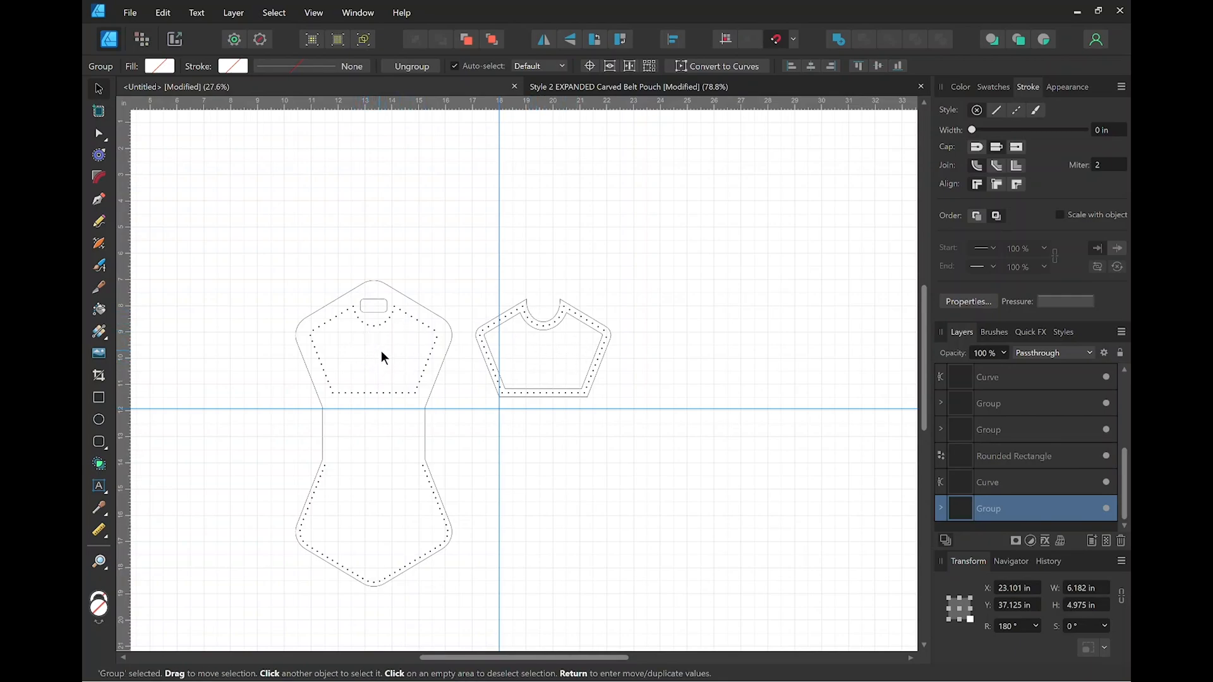
pyautogui.scroll(-3, 385, 350)
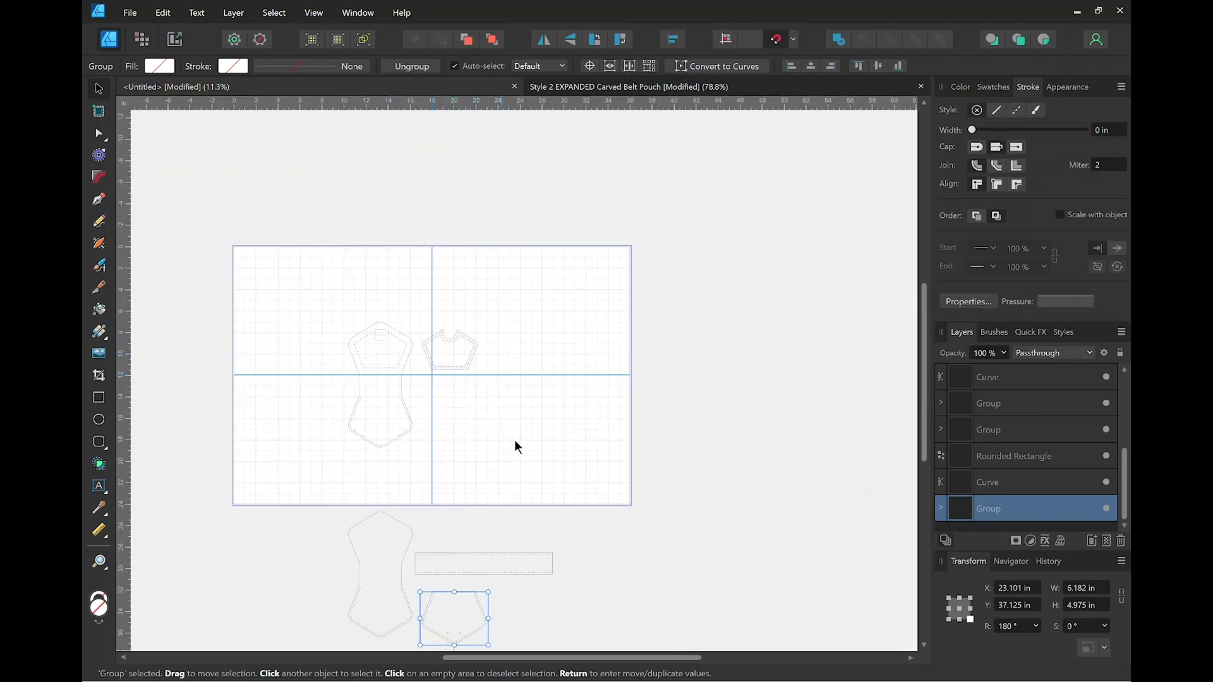
# Move the earlier body outline, long strip and pentagon panel from below the page to the empty space beside it.
pyautogui.moveTo(520, 443); pyautogui.dragTo(672, 344)
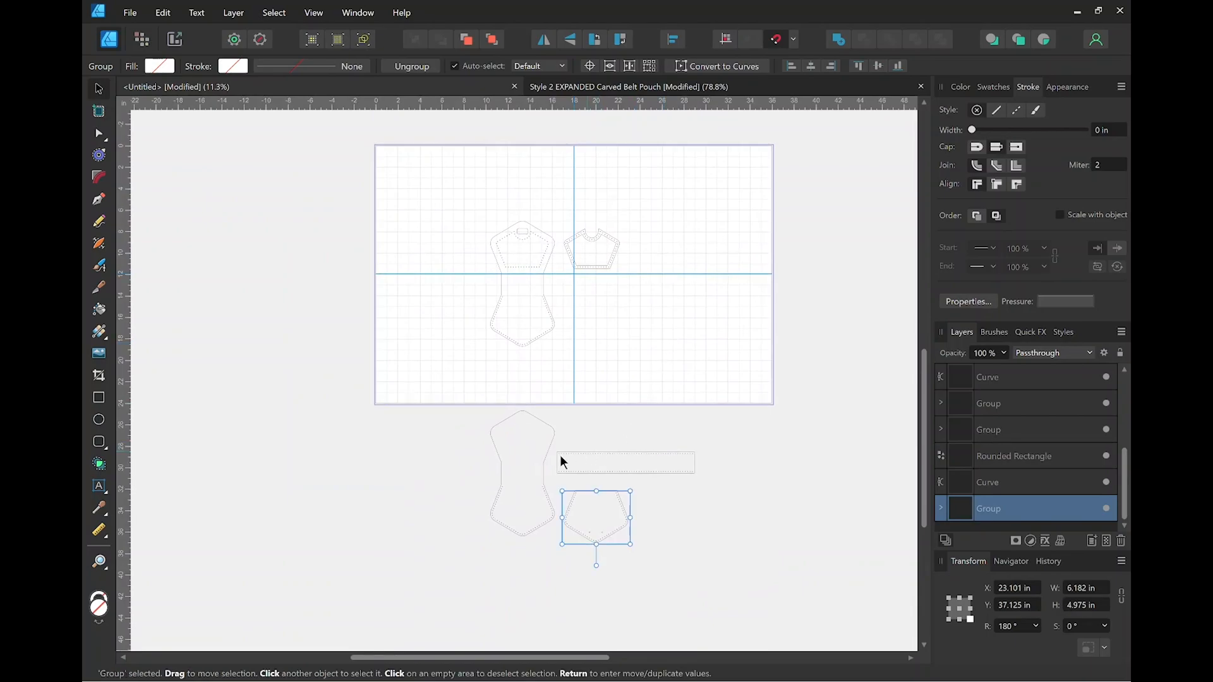
pyautogui.click(467, 413)
pyautogui.moveTo(457, 403); pyautogui.dragTo(731, 560)
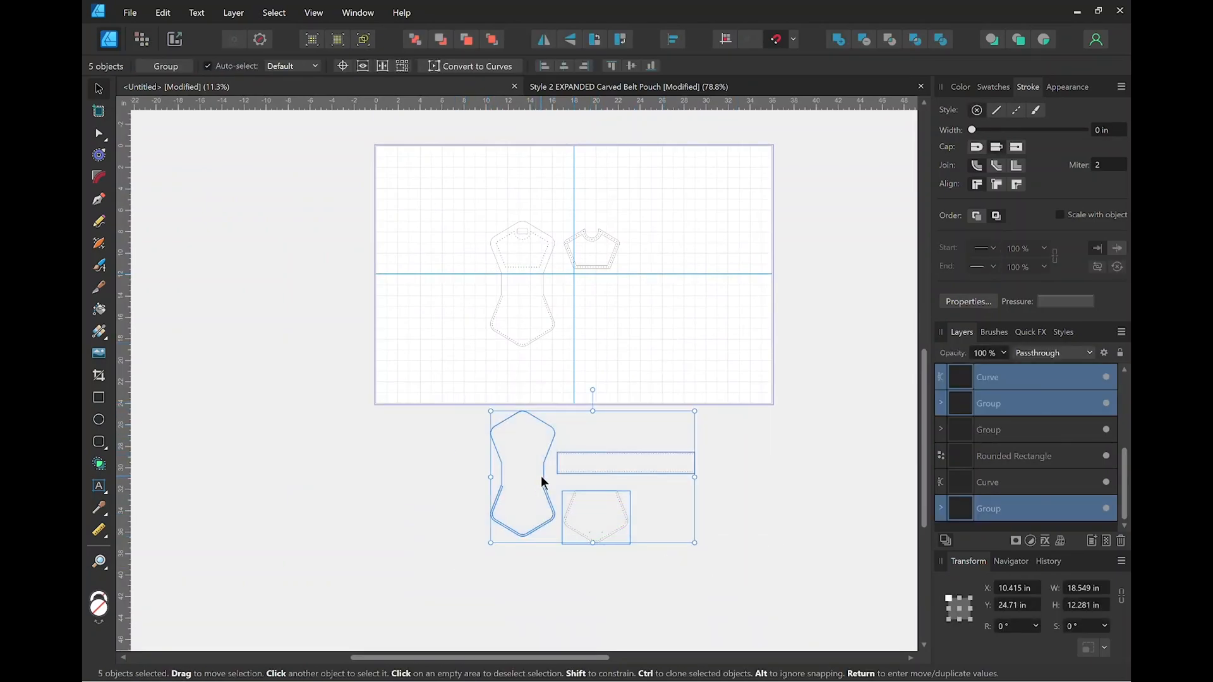
pyautogui.moveTo(541, 478); pyautogui.dragTo(211, 274)
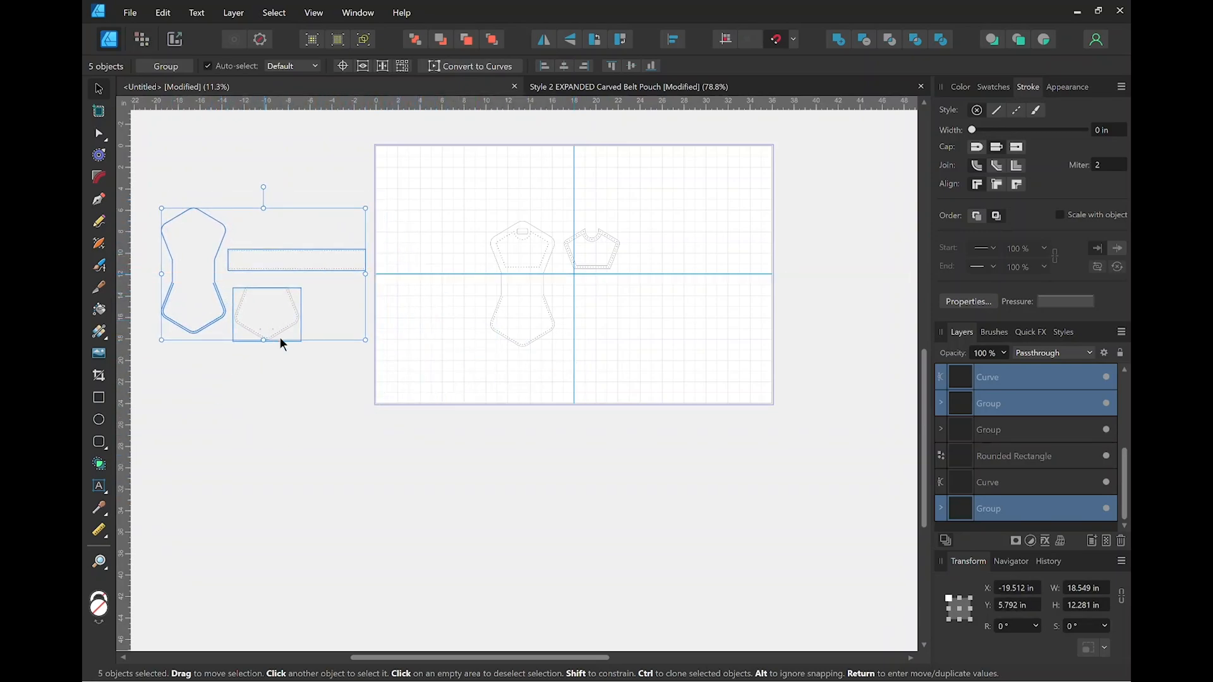
pyautogui.click(295, 386)
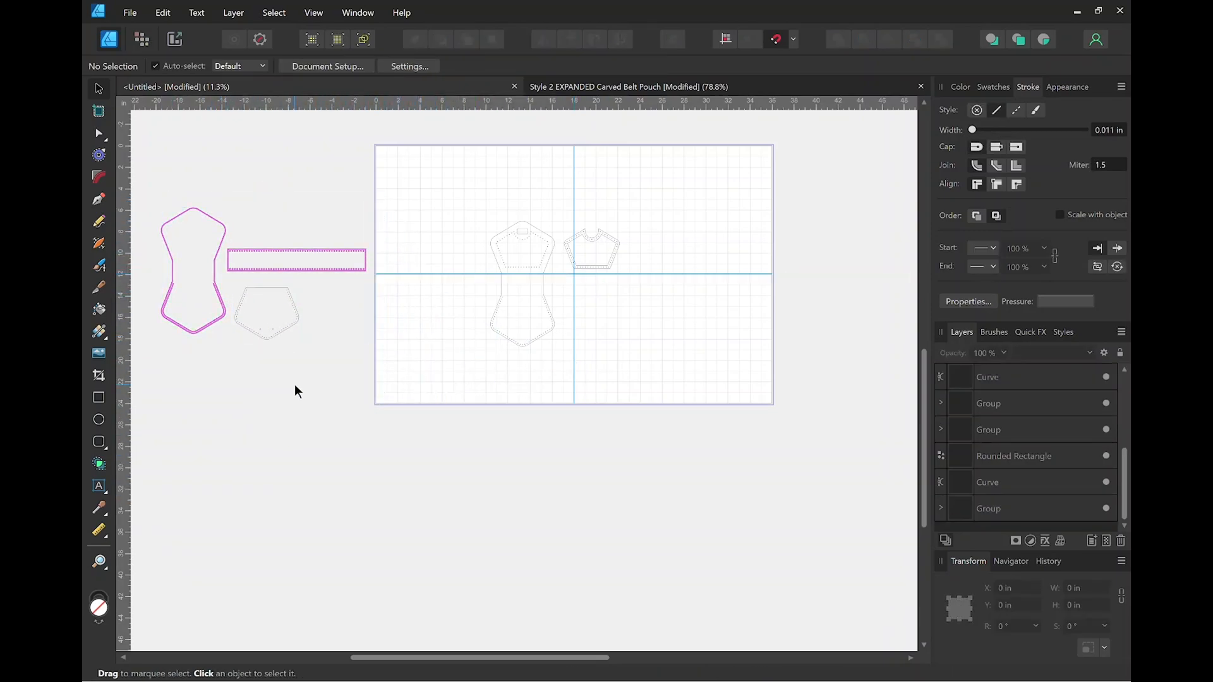
# Duplicate the long strip and the pentagon panel into the empty space below the page.
pyautogui.click(315, 253)
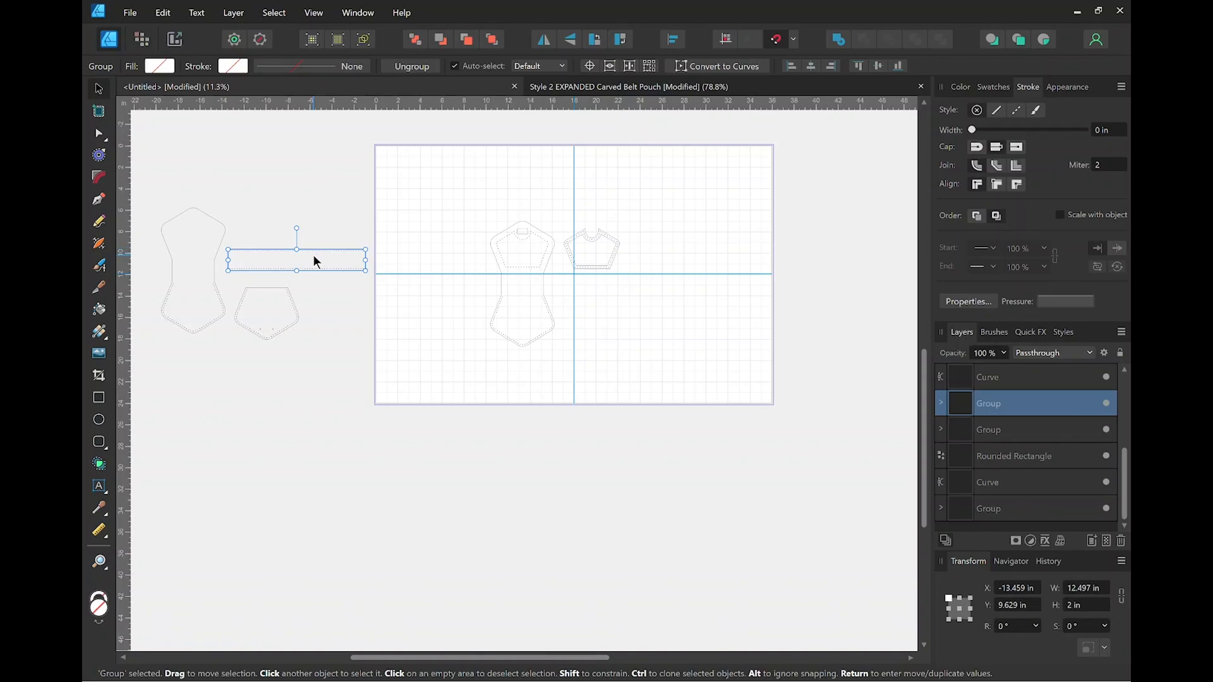
pyautogui.moveTo(314, 255); pyautogui.dragTo(705, 438)
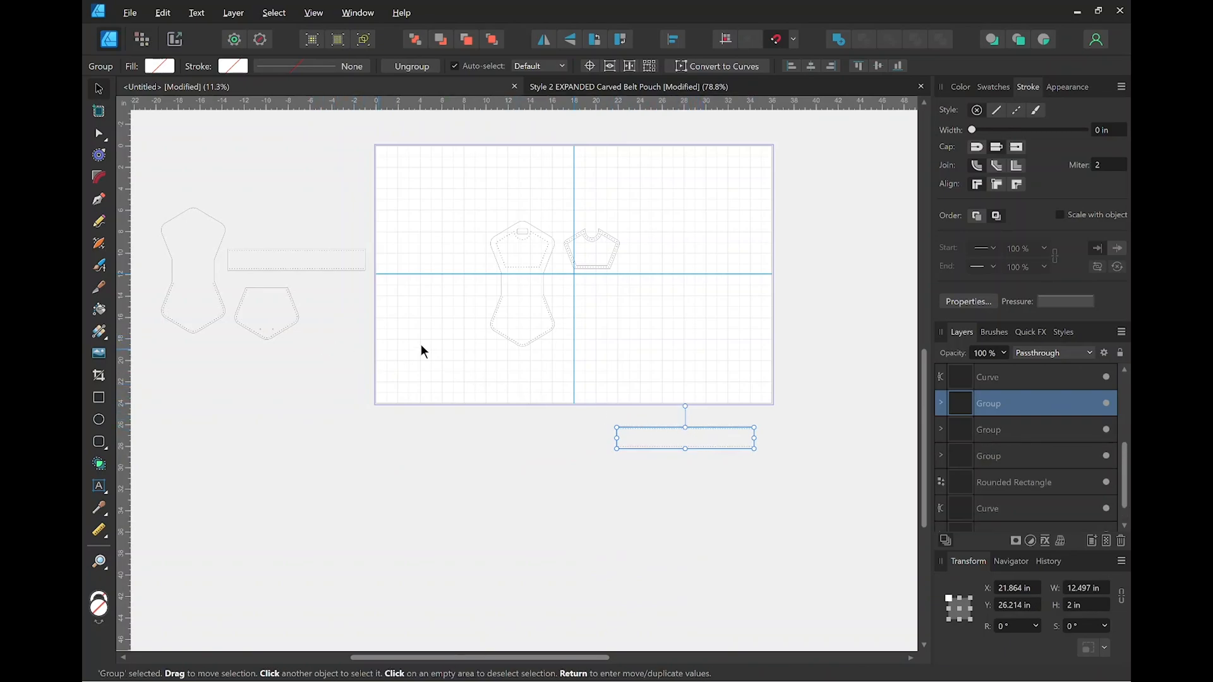
pyautogui.click(470, 201)
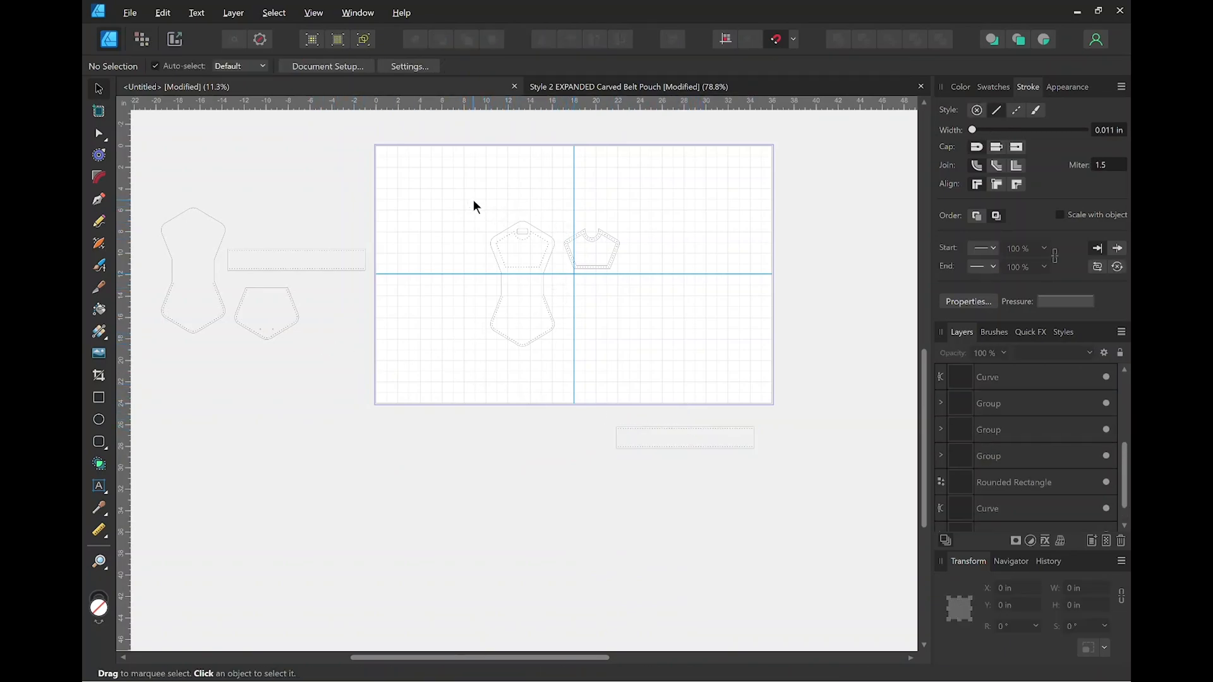
pyautogui.moveTo(228, 282); pyautogui.dragTo(326, 359)
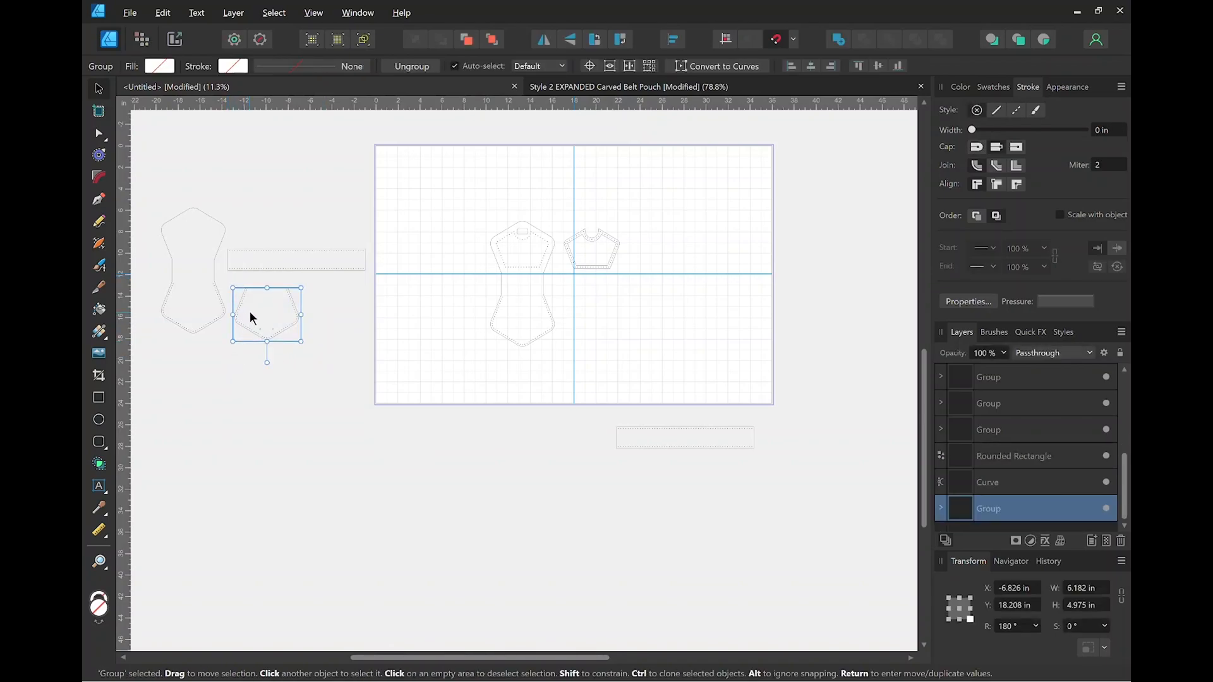
pyautogui.moveTo(260, 303); pyautogui.dragTo(638, 477)
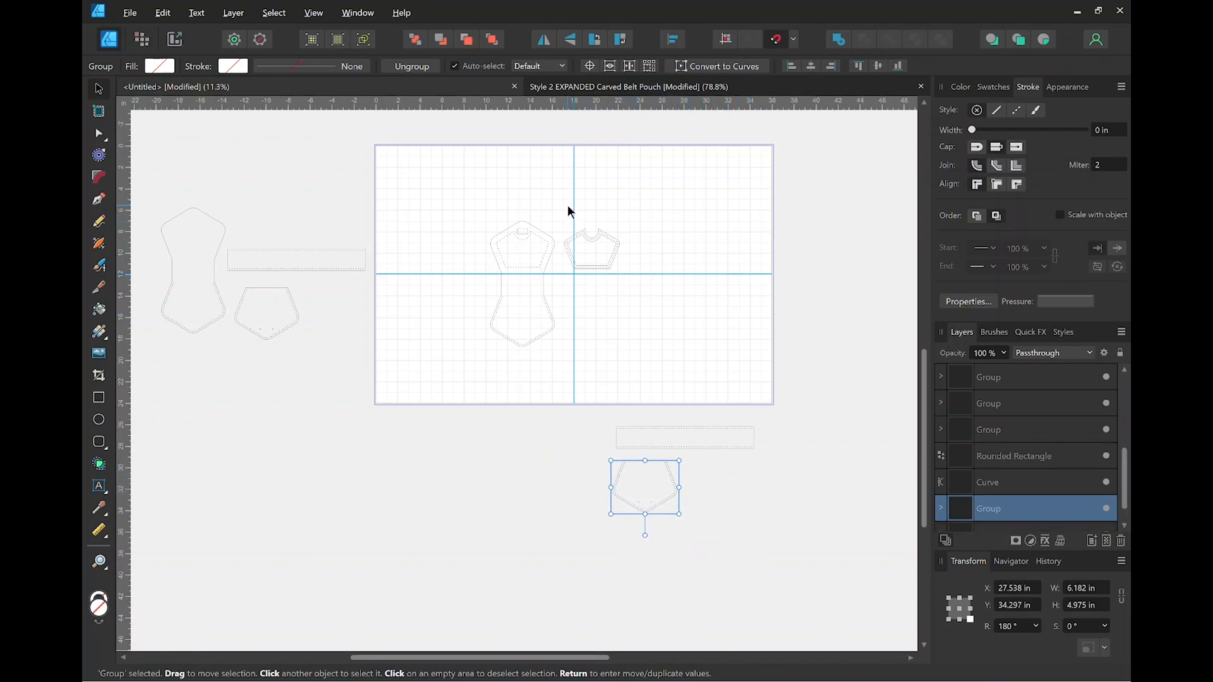
# Move the pocket group below the page next to the pentagon panel, and place a copy above the long strip beside the page.
pyautogui.click(586, 245)
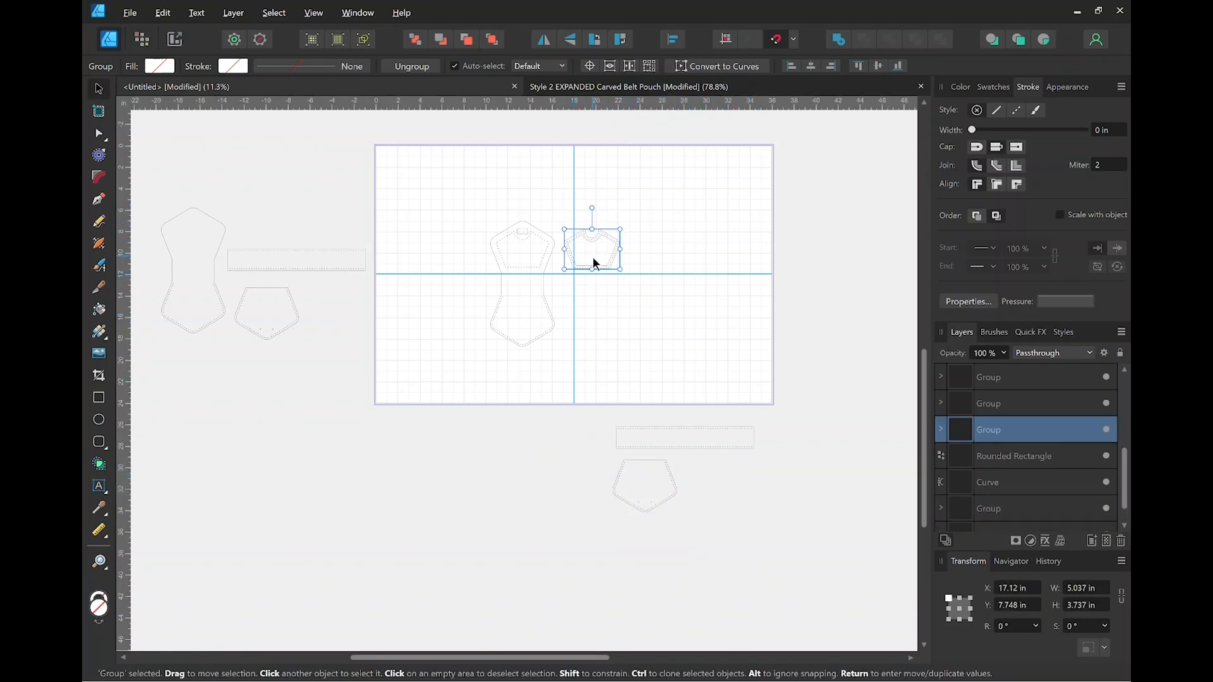
pyautogui.moveTo(593, 257); pyautogui.dragTo(579, 487)
pyautogui.moveTo(571, 479); pyautogui.dragTo(271, 218)
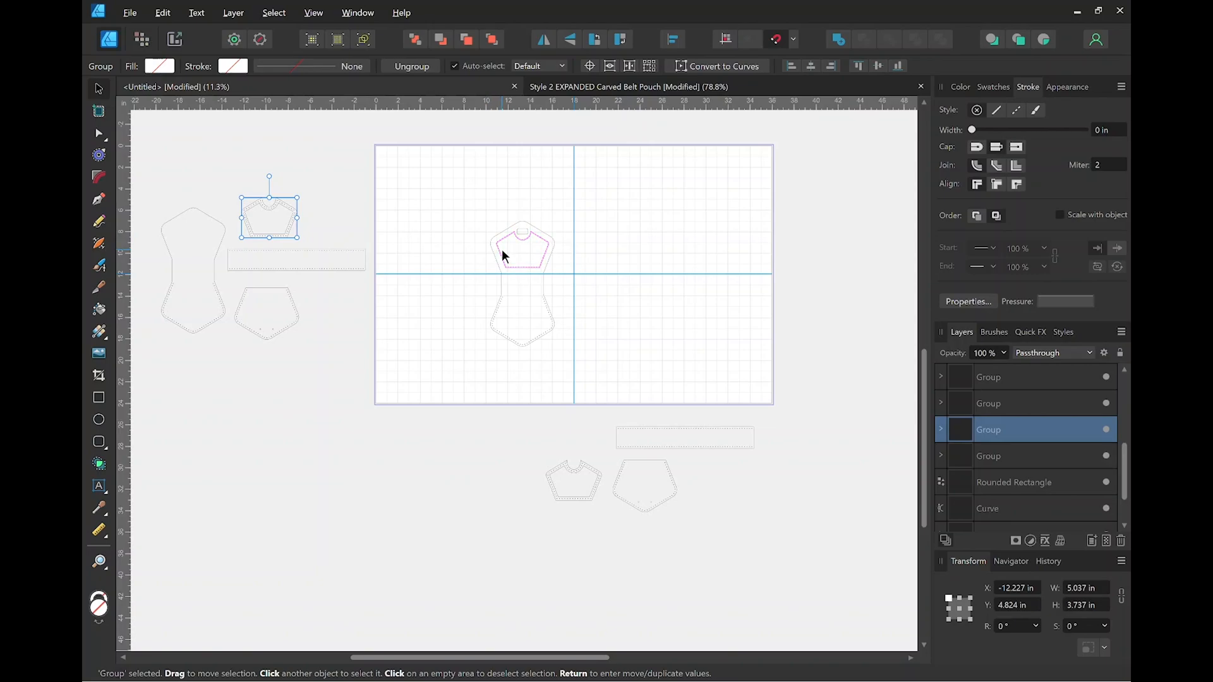
# Group the pouch body with its pocket stitch line and rounded rectangle, and duplicate the group below the page.
pyautogui.click(490, 228)
pyautogui.moveTo(458, 183); pyautogui.dragTo(594, 369)
pyautogui.click(164, 66)
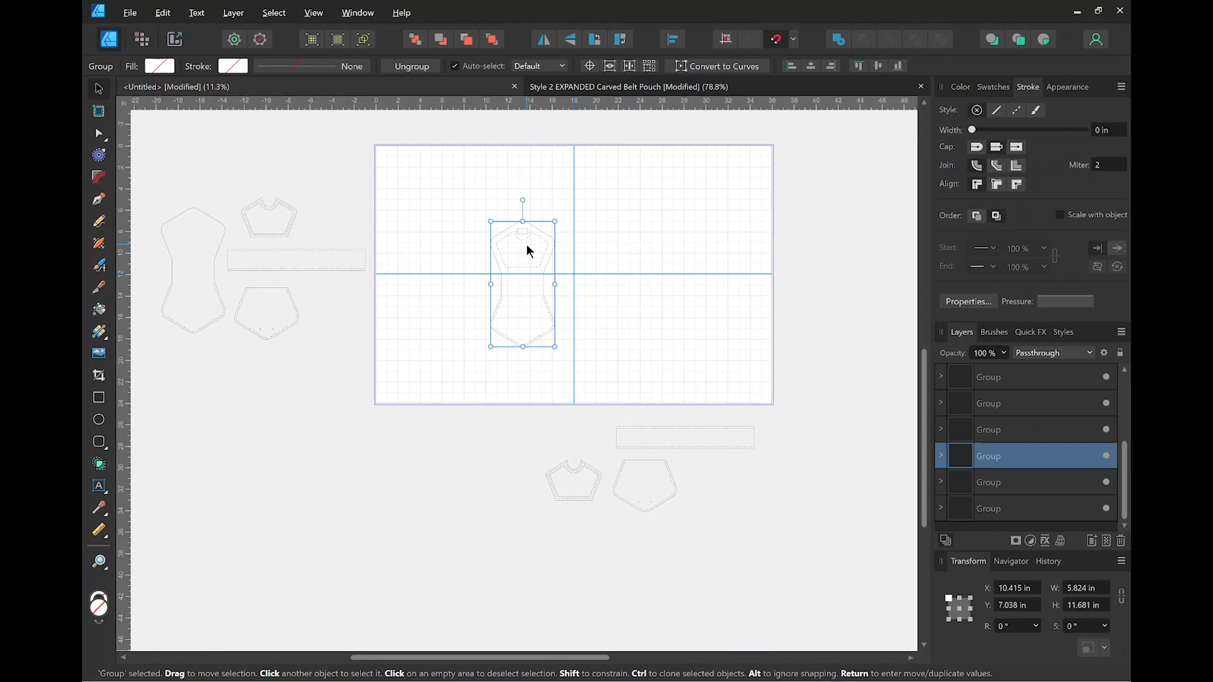
pyautogui.moveTo(528, 247); pyautogui.dragTo(502, 442)
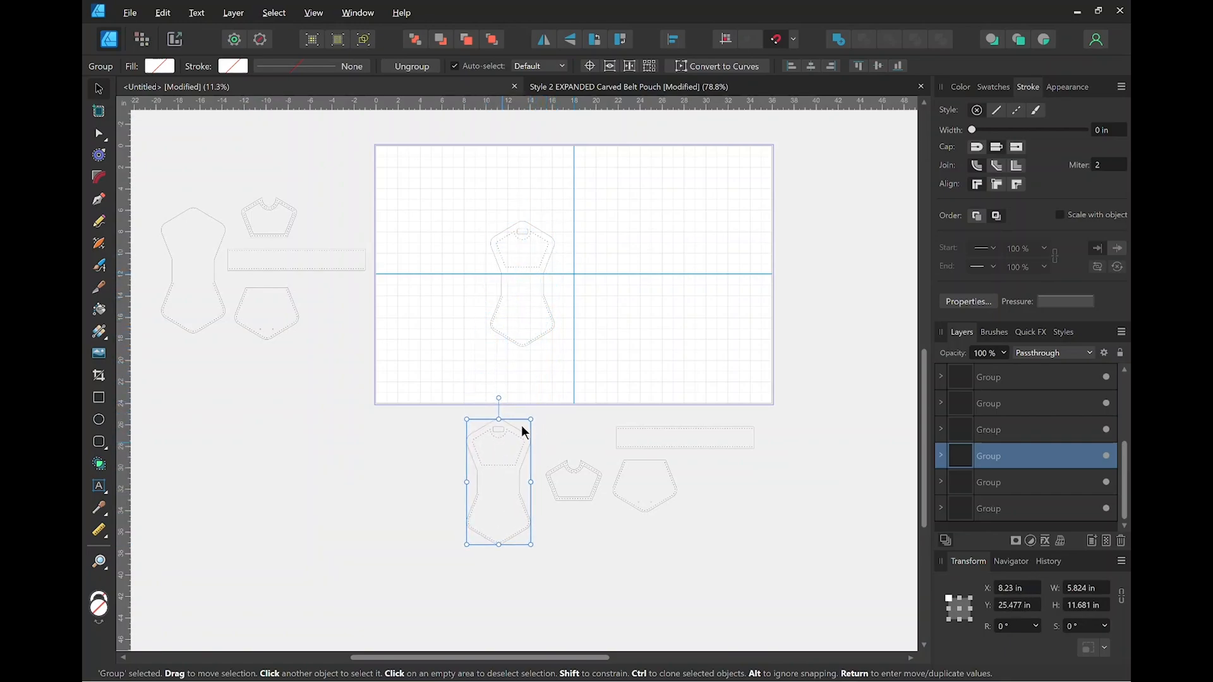
pyautogui.click(554, 450)
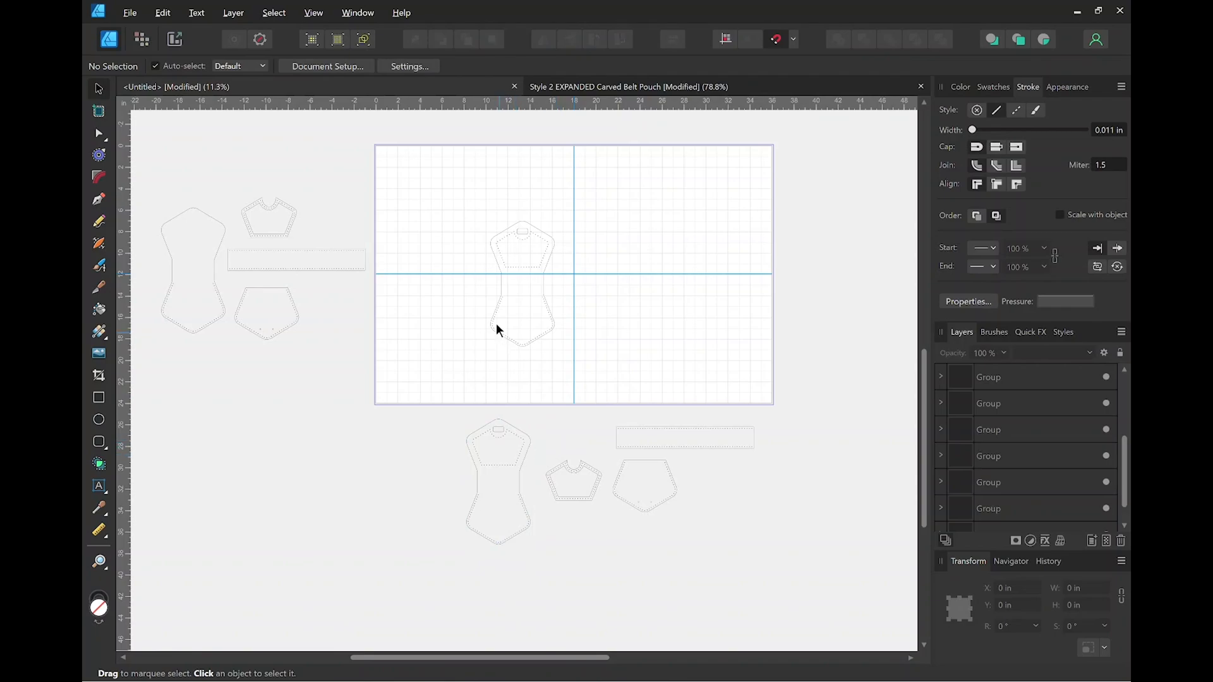
# Delete the original pouch body group from the page and move the strip below the page closer to the body copy.
pyautogui.moveTo(441, 192); pyautogui.dragTo(623, 365)
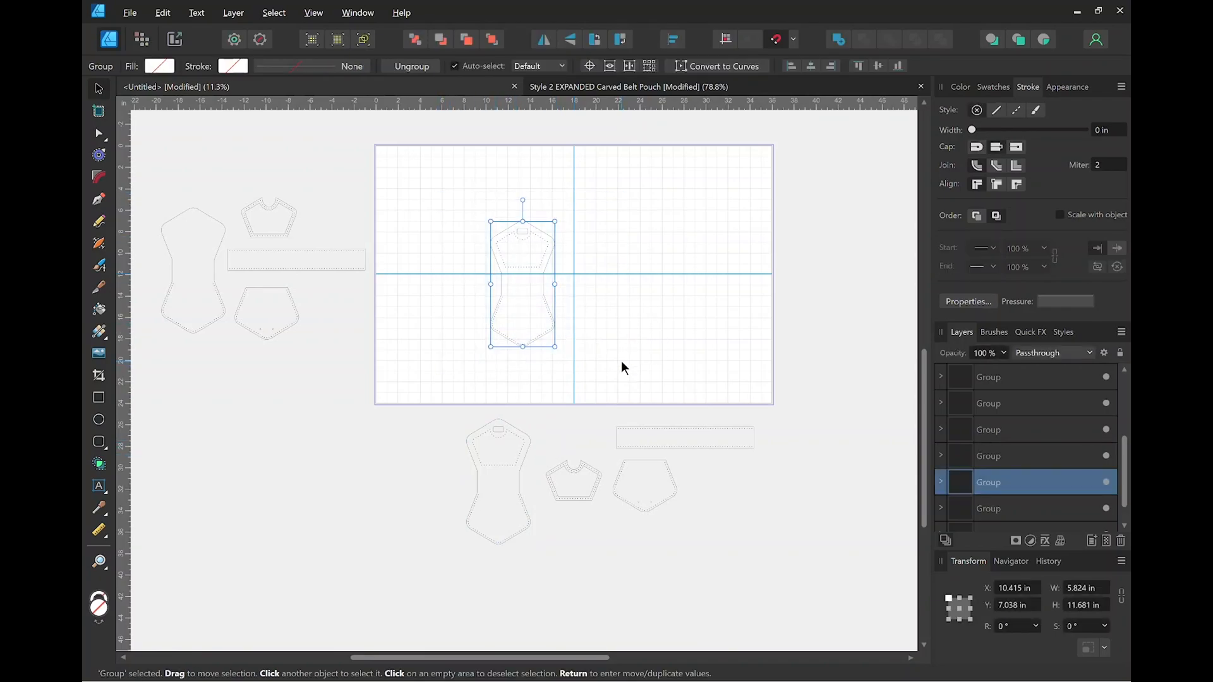
pyautogui.hotkey('ctrl', 'z')
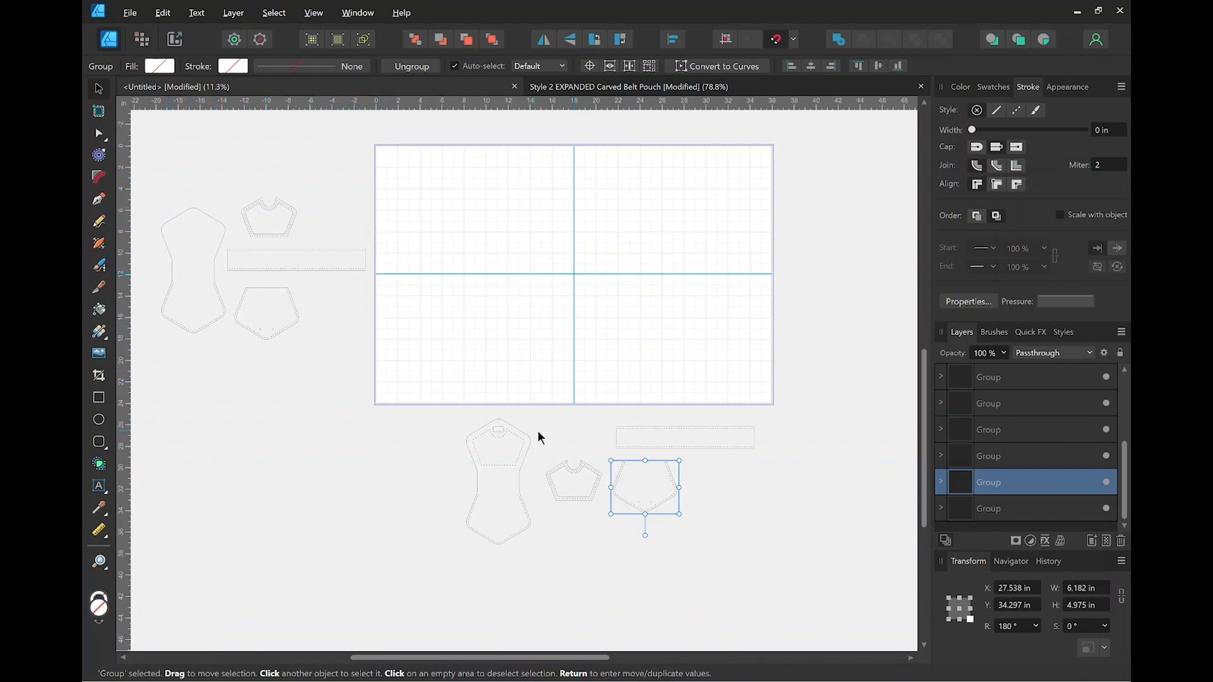
pyautogui.click(581, 433)
pyautogui.moveTo(626, 427); pyautogui.dragTo(554, 433)
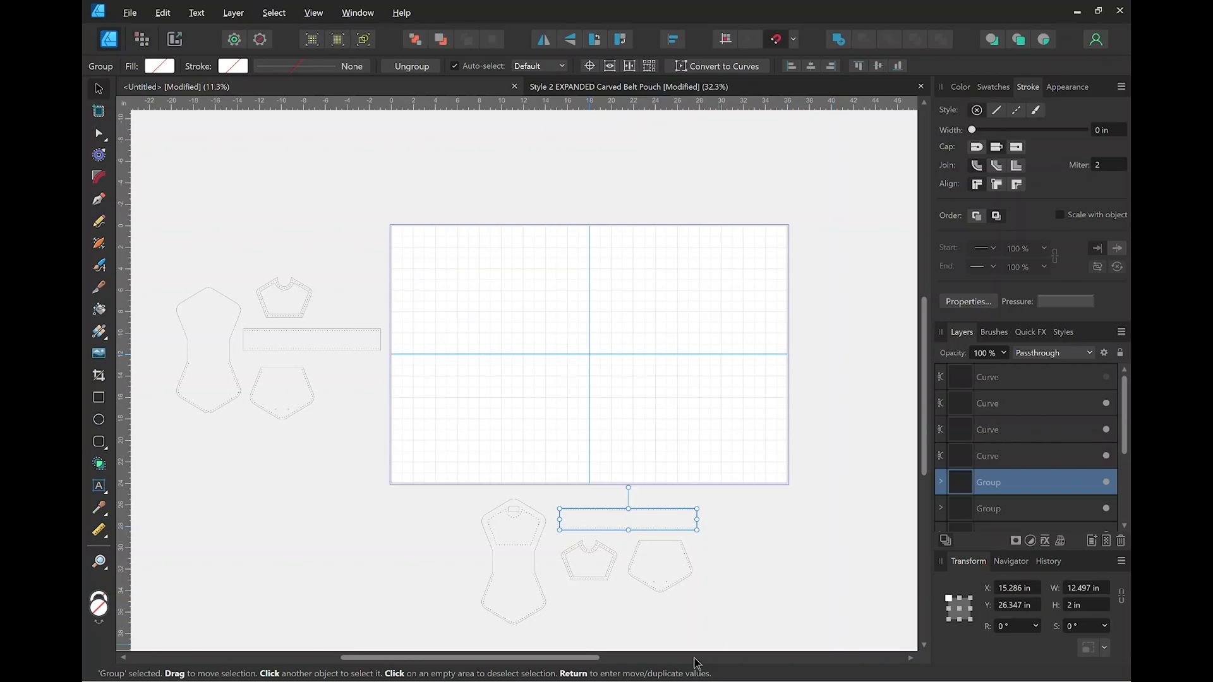
# Draw a tall rectangle about 4.36 in wide and 14.8 in high on the empty page.
pyautogui.scroll(2, 623, 372)
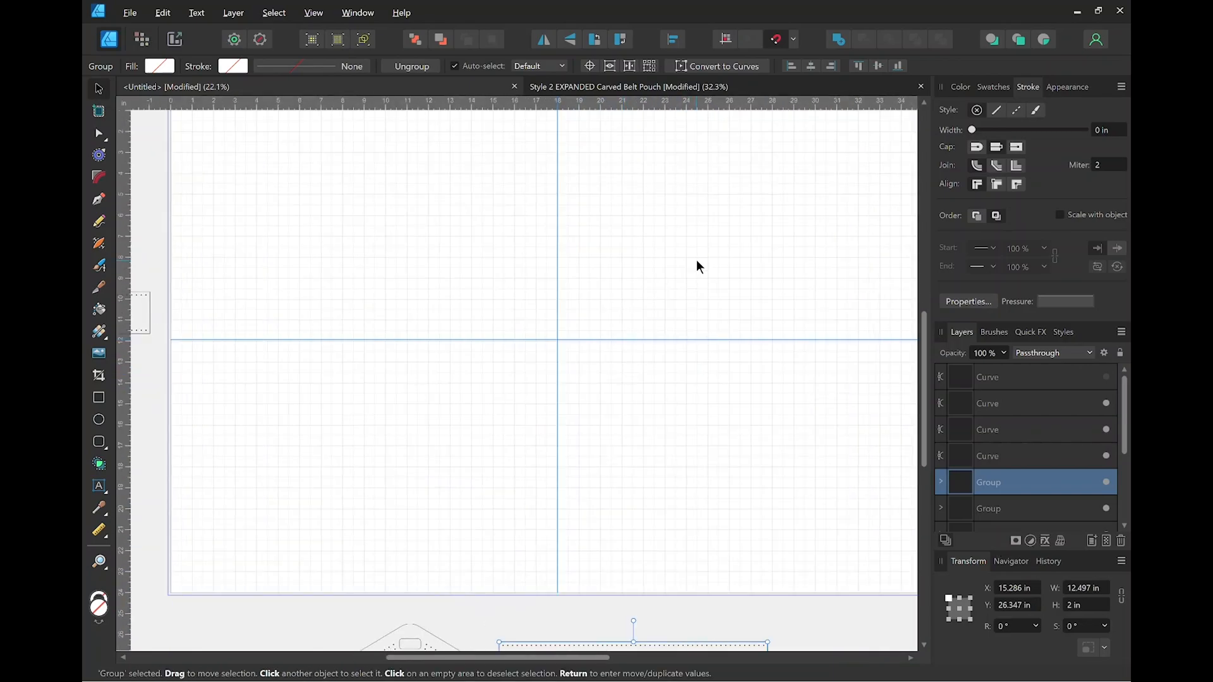
pyautogui.moveTo(696, 266); pyautogui.dragTo(676, 312)
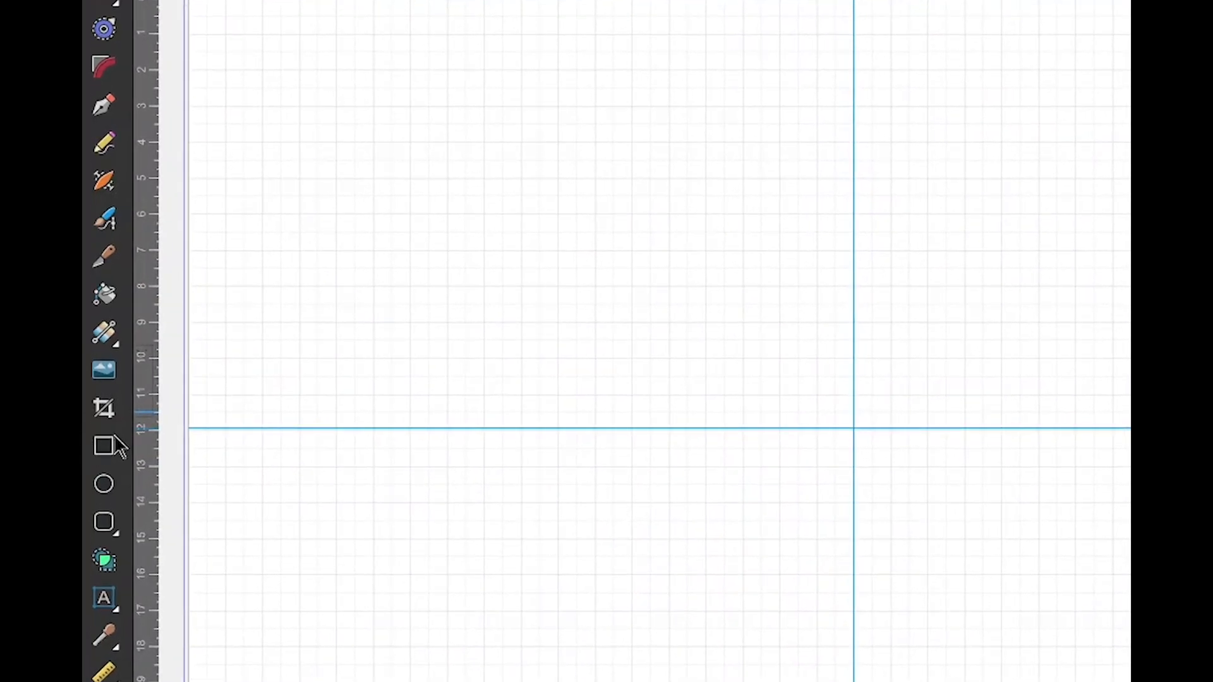
pyautogui.click(109, 425)
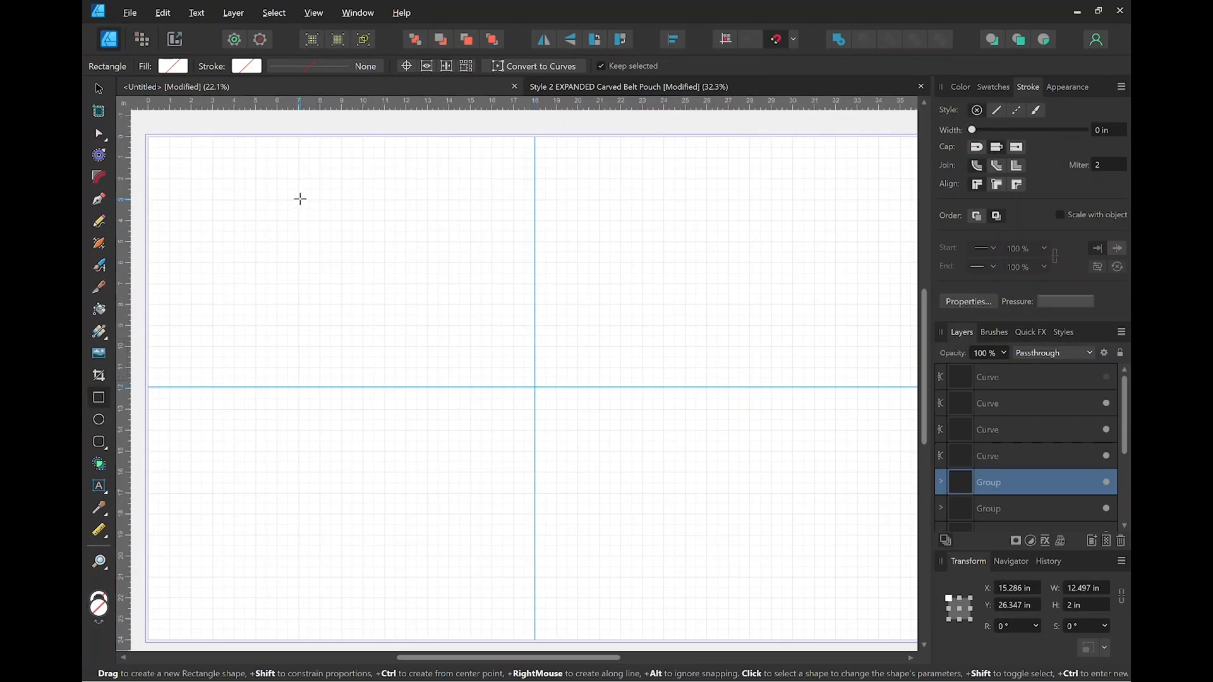
pyautogui.moveTo(300, 199); pyautogui.dragTo(393, 508)
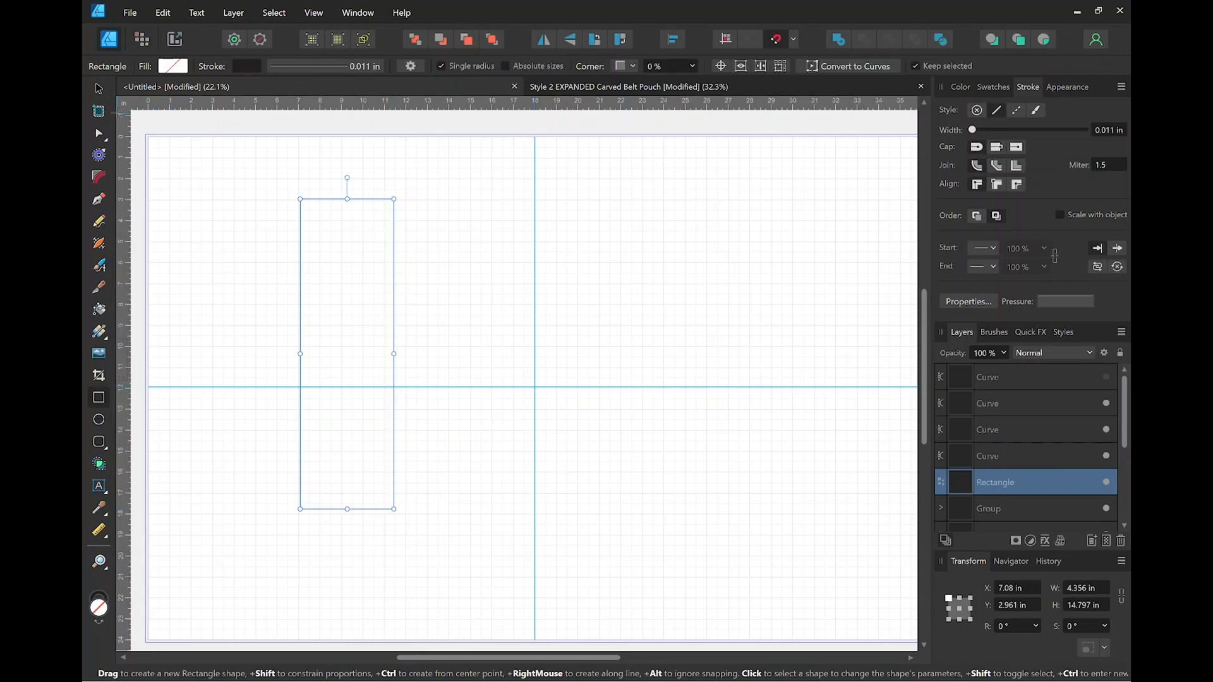
pyautogui.click(99, 88)
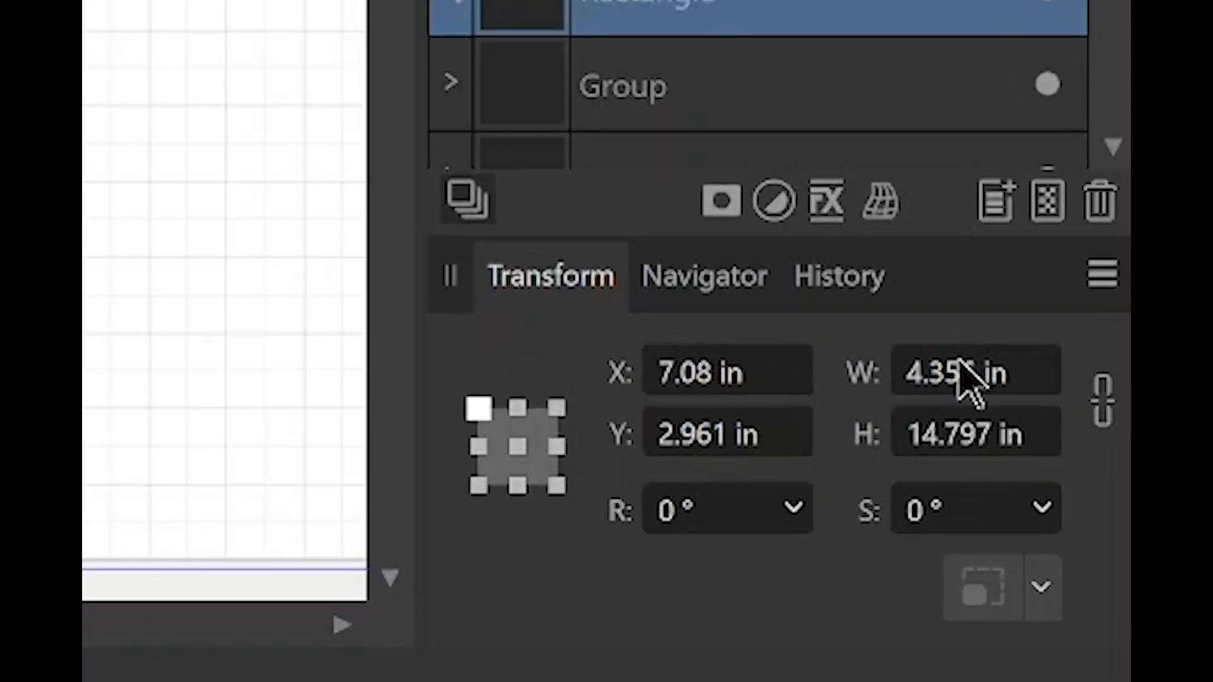
# Set the rectangle's width to 2 in and its height to 9.5 in.
pyautogui.click(1082, 586)
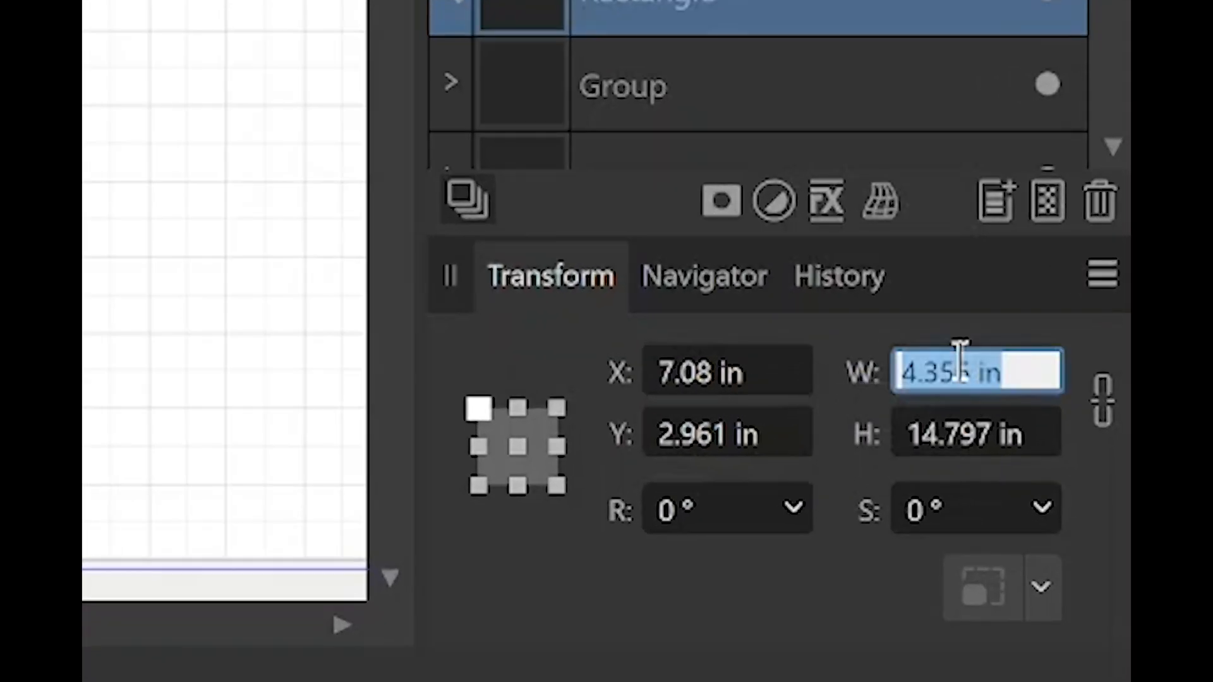
pyautogui.write('2')
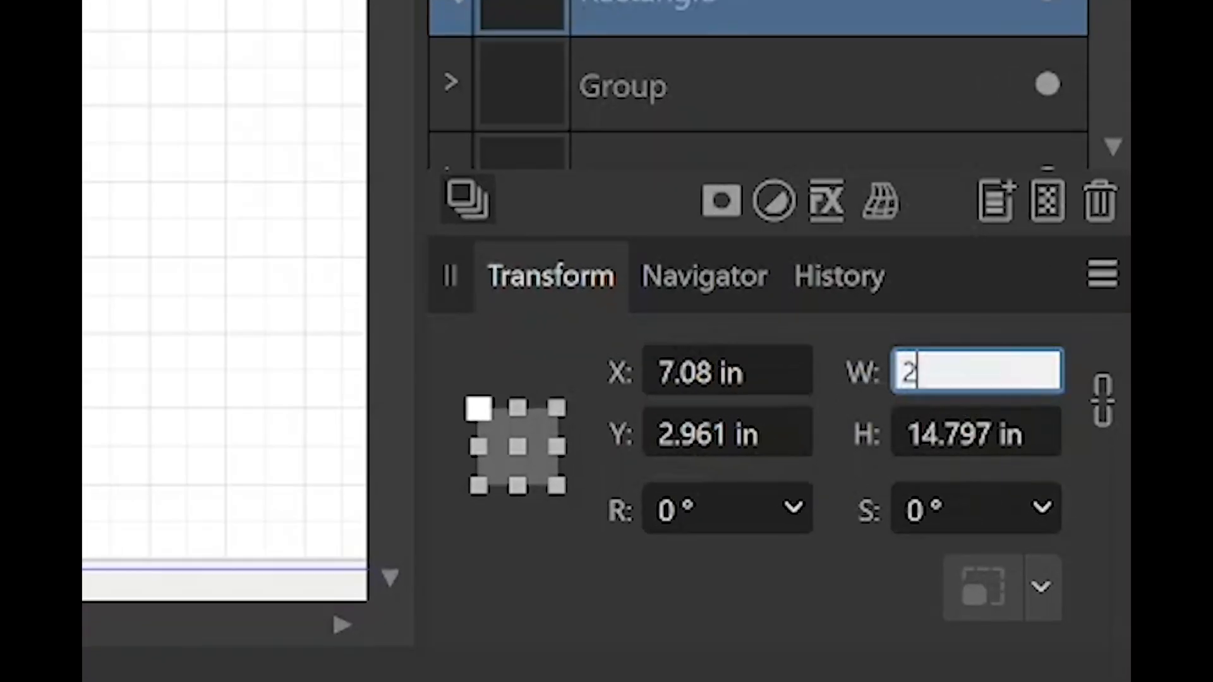
pyautogui.press('Return')
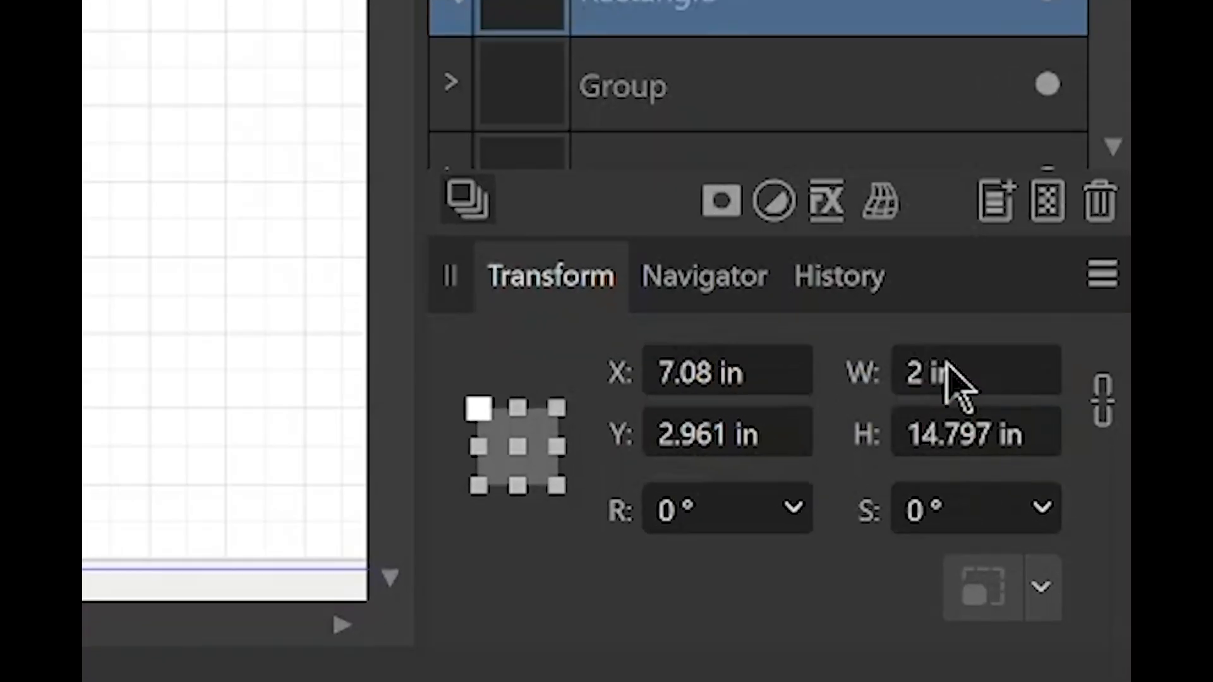
pyautogui.click(940, 430)
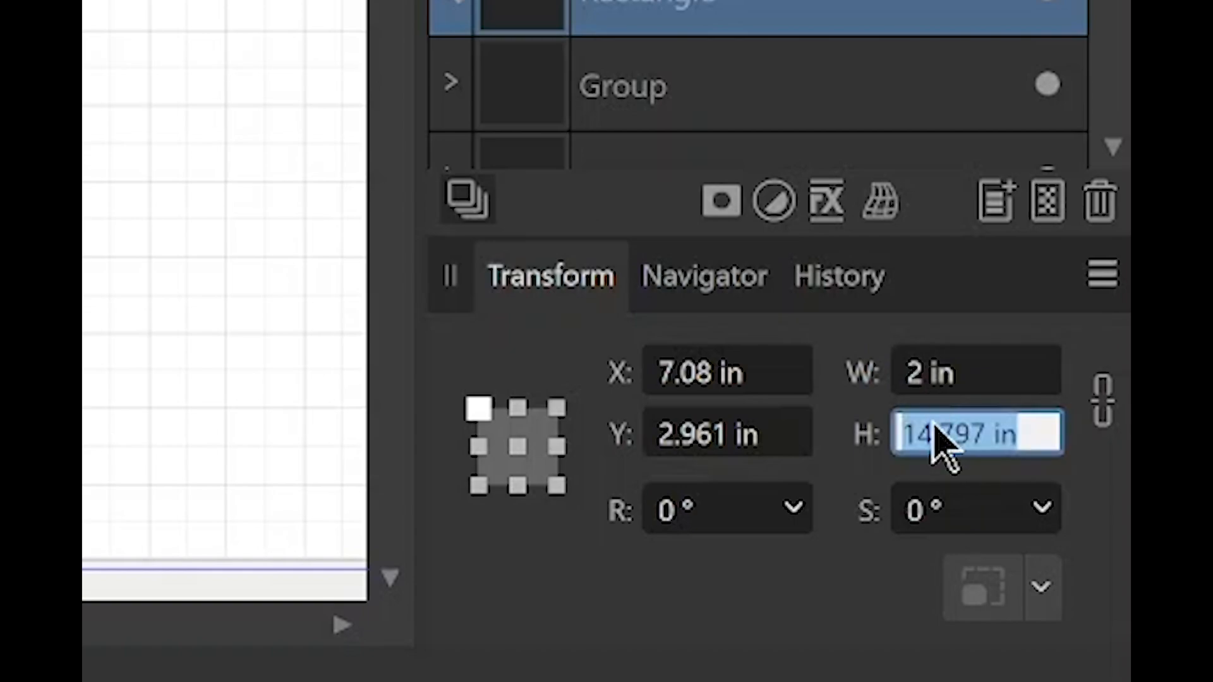
pyautogui.write('9.5')
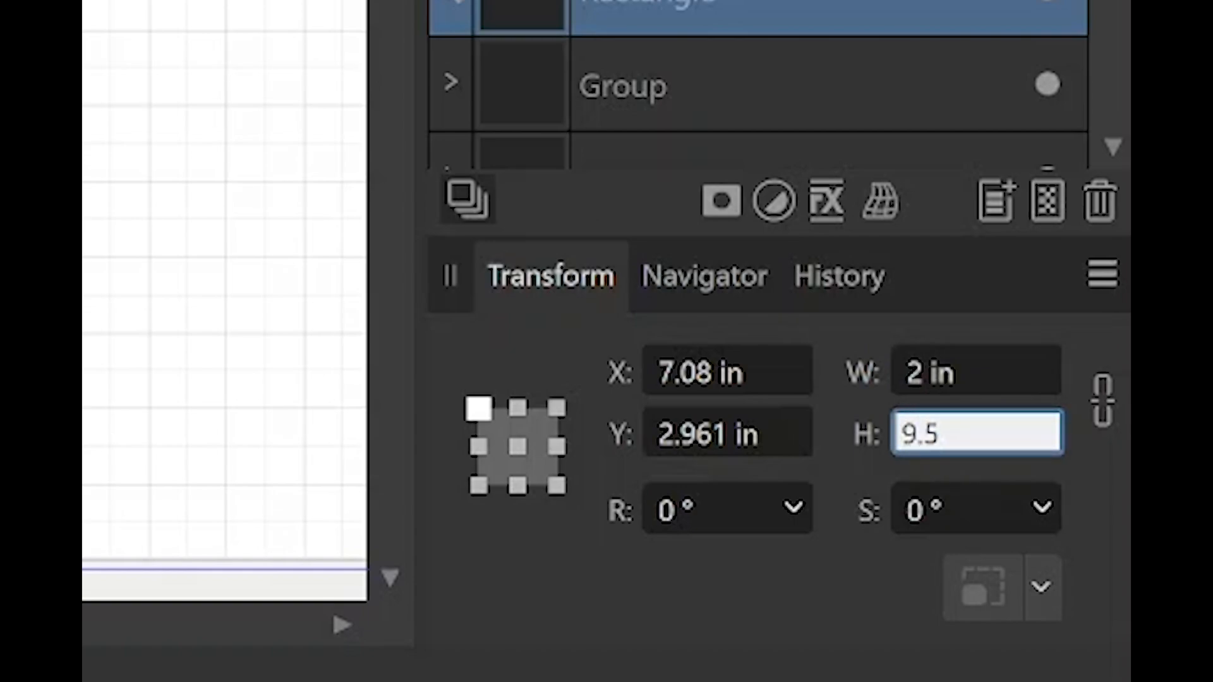
pyautogui.press('Return')
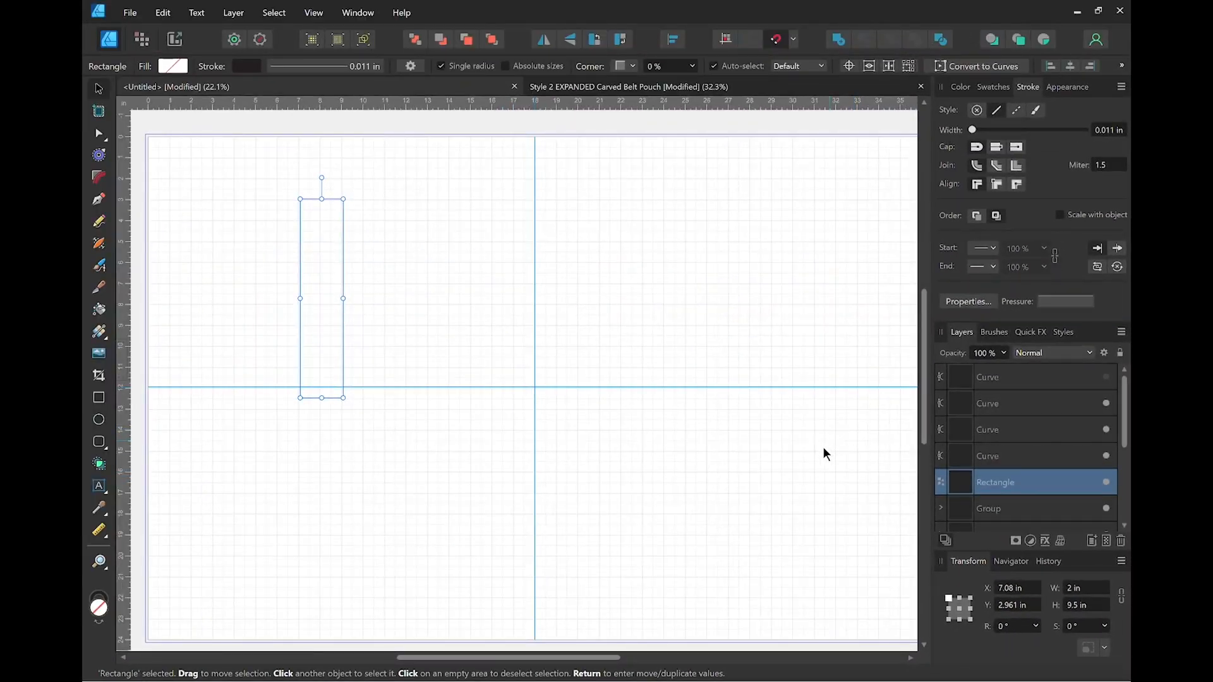
pyautogui.click(813, 467)
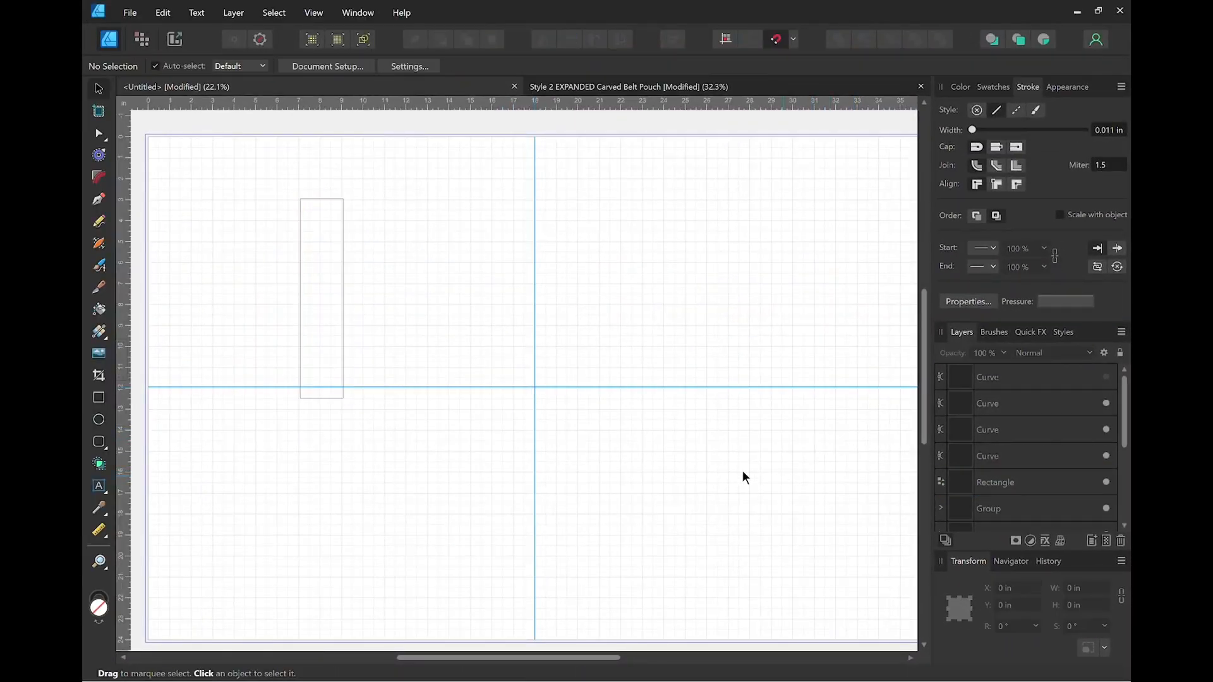
# Move the rectangle closer to the page center, to about X 13.29 in and Y 6.88 in.
pyautogui.moveTo(345, 278); pyautogui.dragTo(482, 364)
pyautogui.scroll(3, 431, 373)
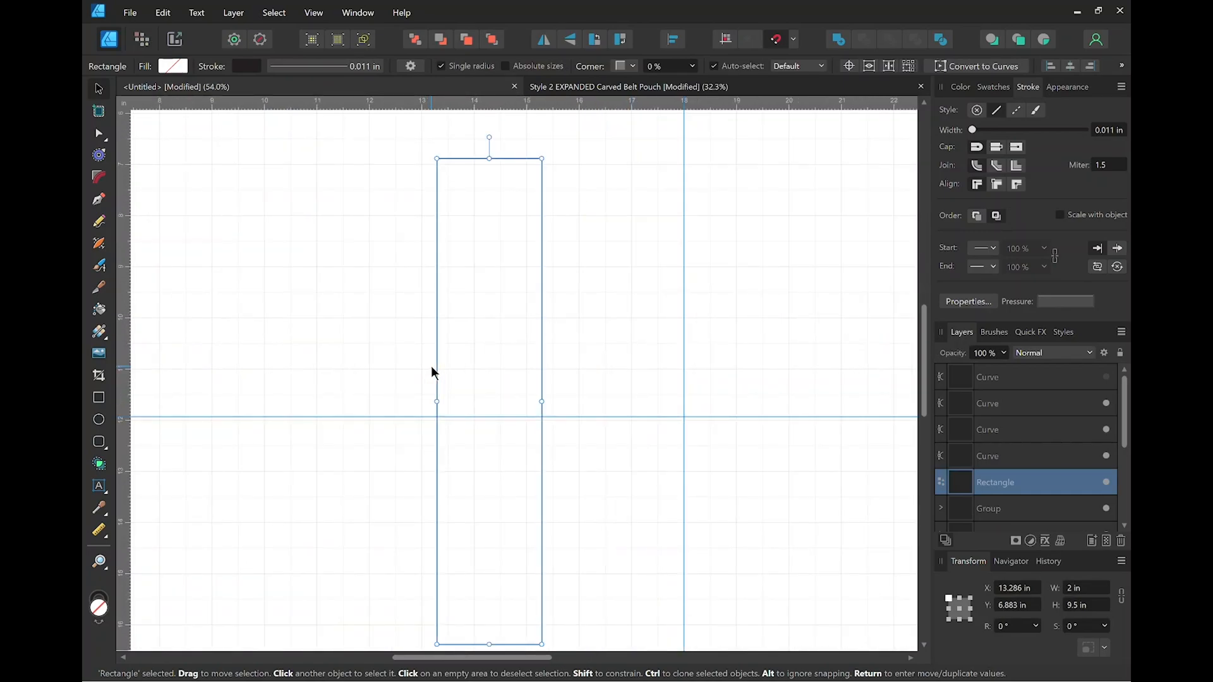
pyautogui.press('space')
pyautogui.moveTo(407, 365); pyautogui.dragTo(390, 320)
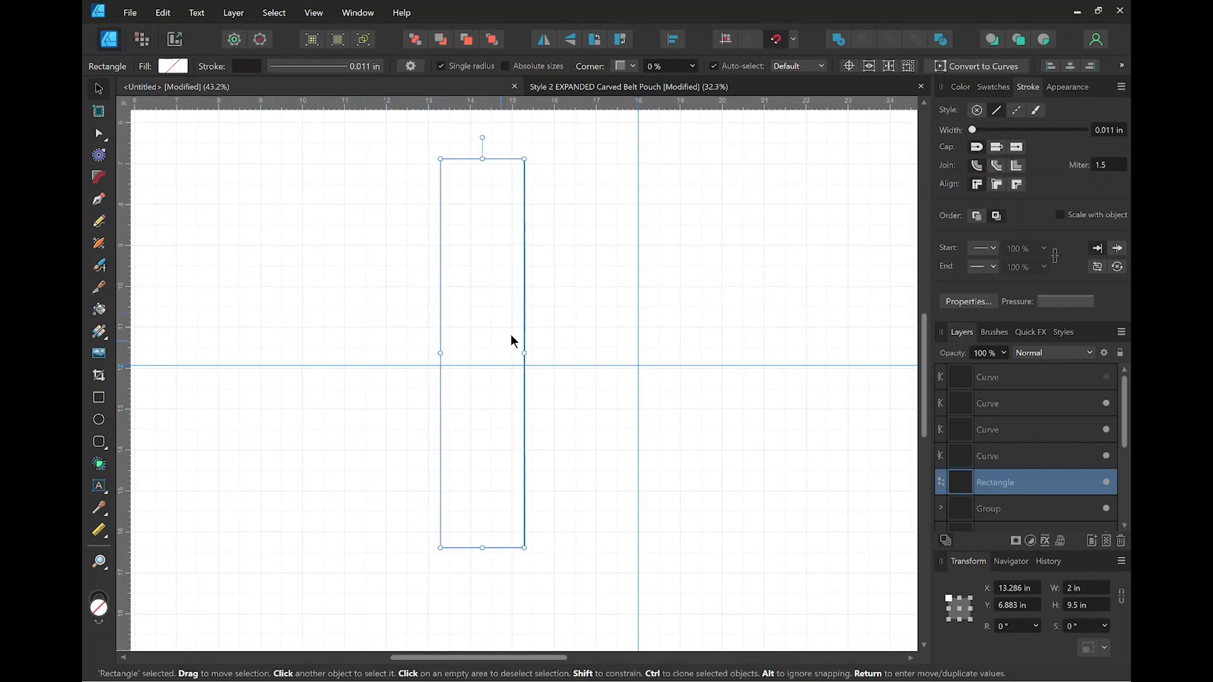
# Duplicate the 2 by 9.5 in rectangle in place.
pyautogui.click(593, 298)
pyautogui.click(523, 315)
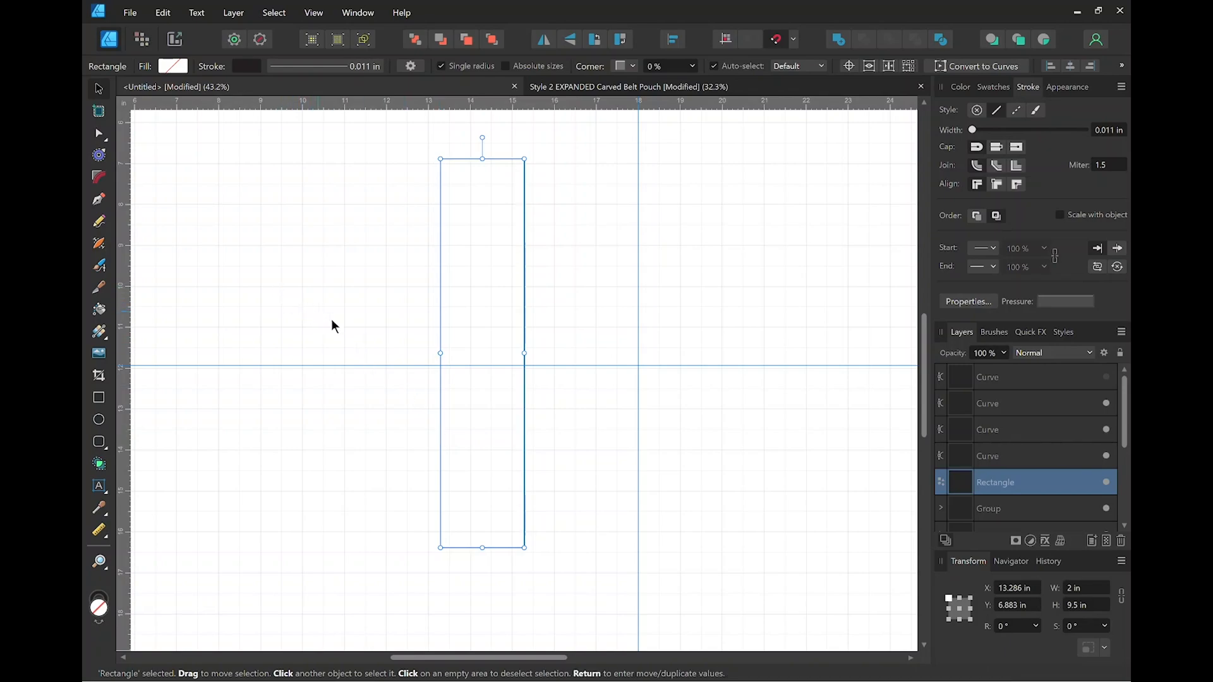
pyautogui.hotkey('ctrl', 'j')
pyautogui.click(99, 156)
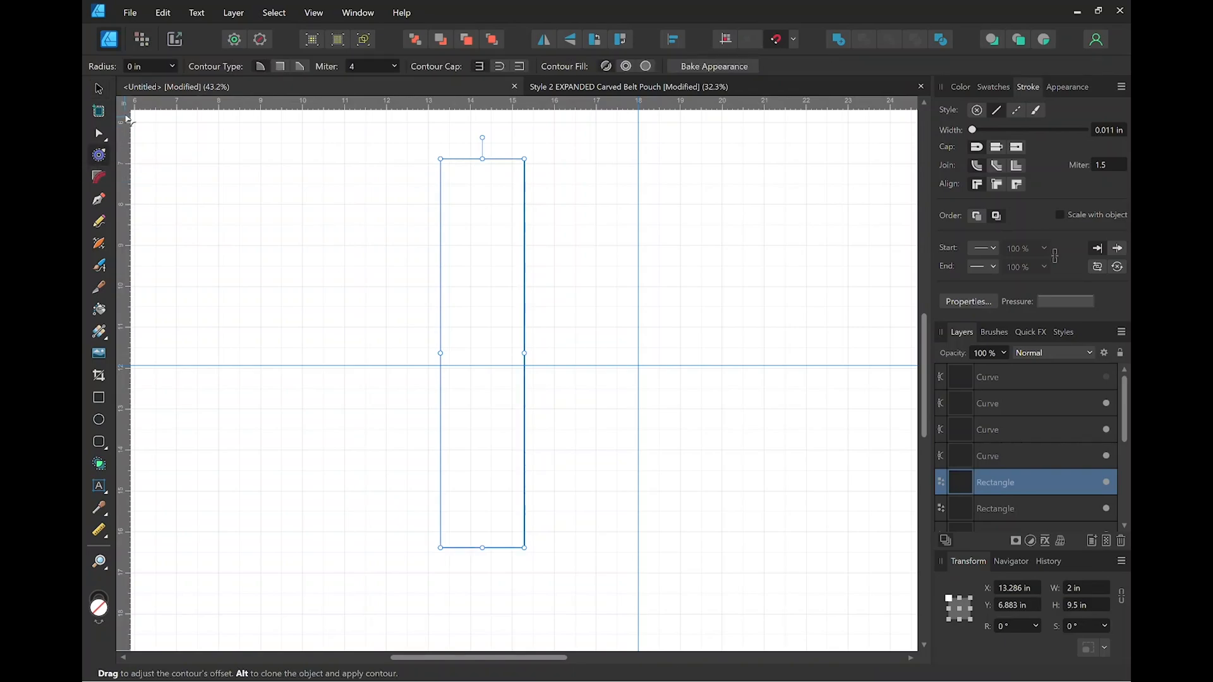
pyautogui.click(155, 68)
pyautogui.click(99, 88)
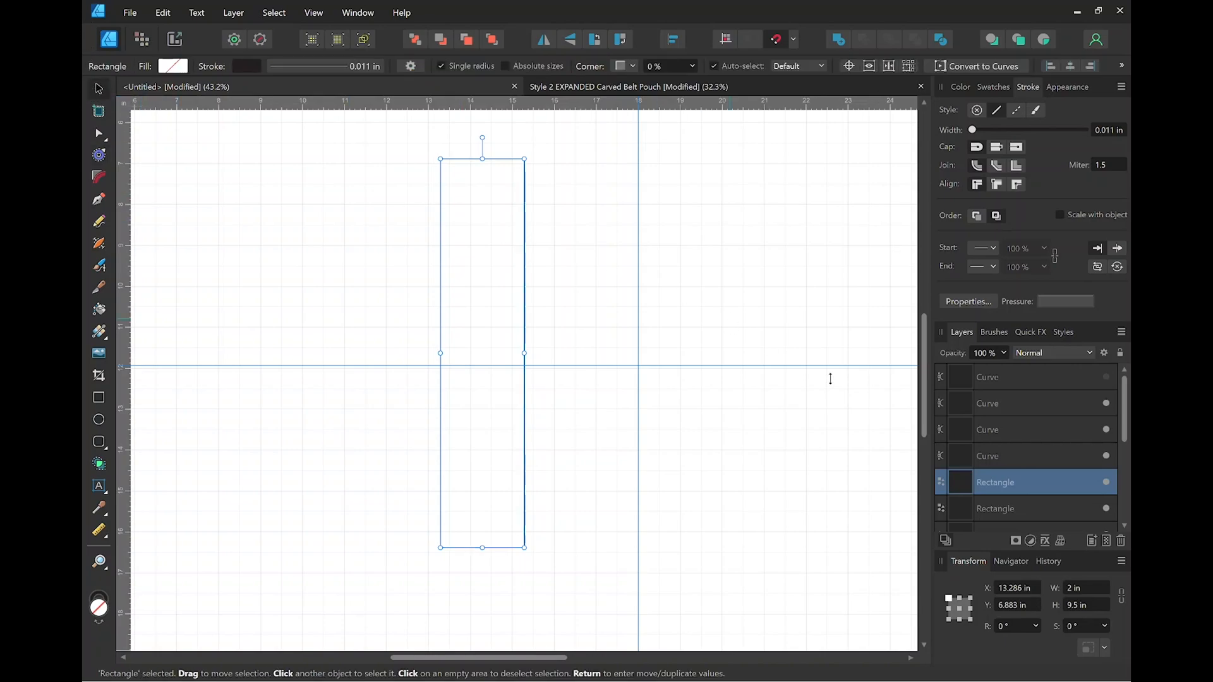
# Set the duplicate rectangle to 1.75 in wide and 1.8 in high, and move it inside the bottom end of the long rectangle.
pyautogui.click(1077, 589)
pyautogui.write('1.75')
pyautogui.click(1080, 606)
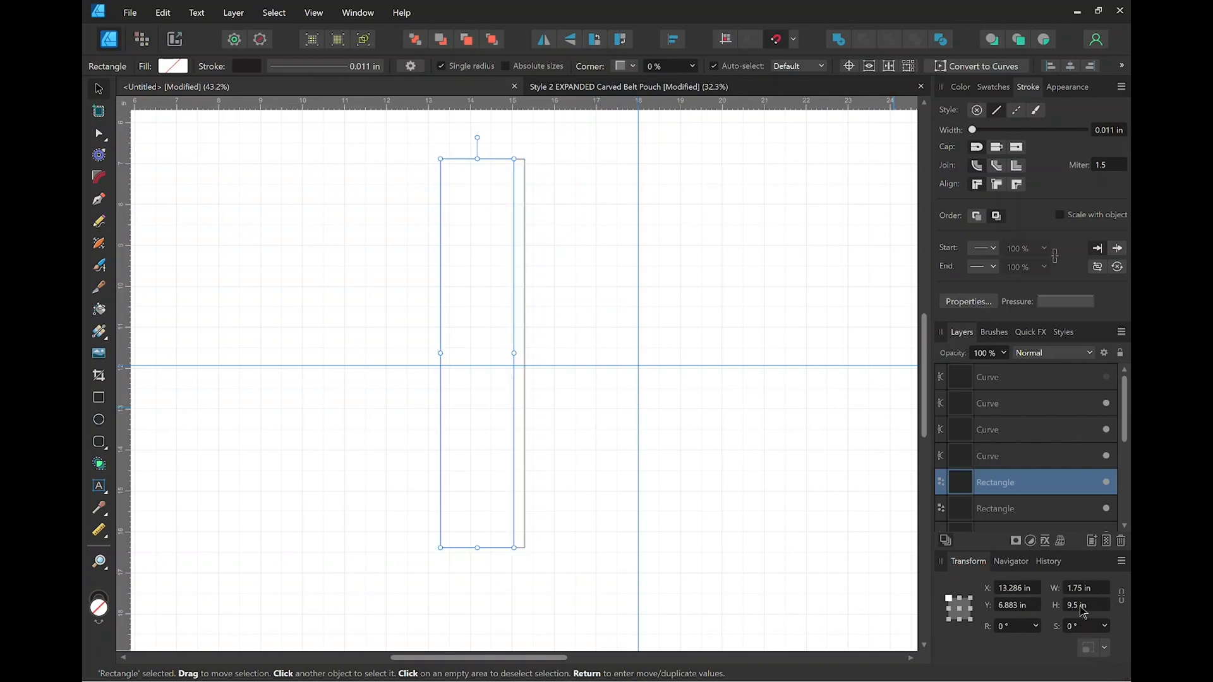
pyautogui.write('1.80')
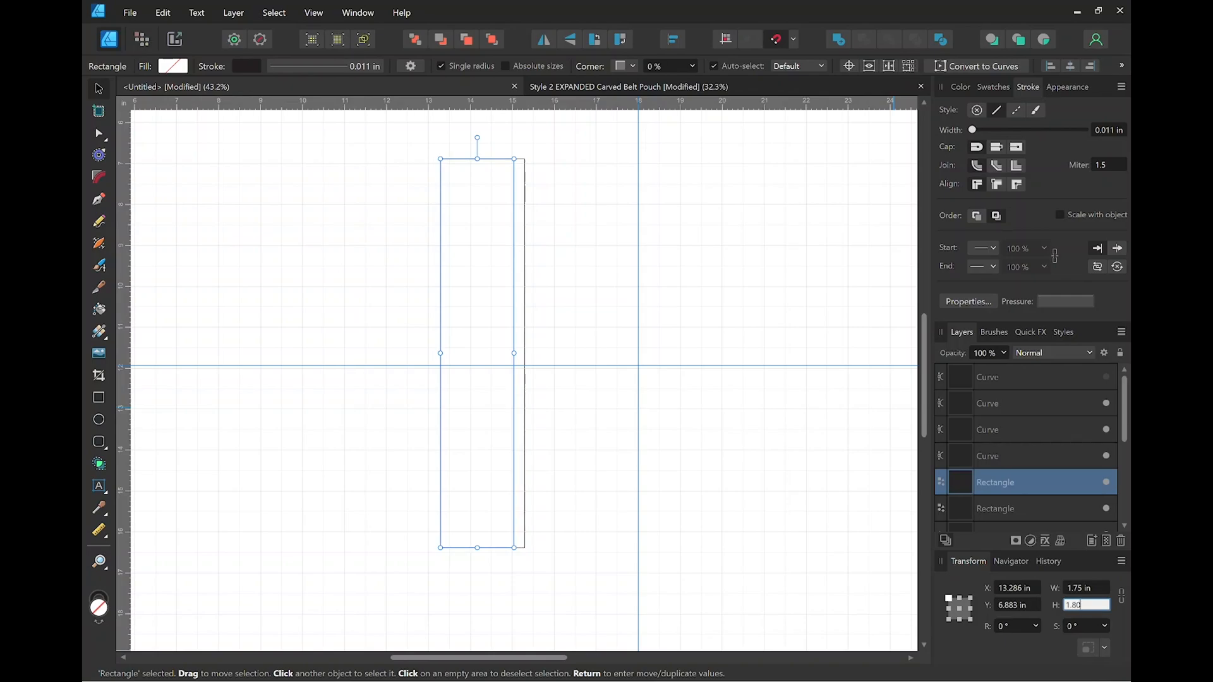
pyautogui.press('Return')
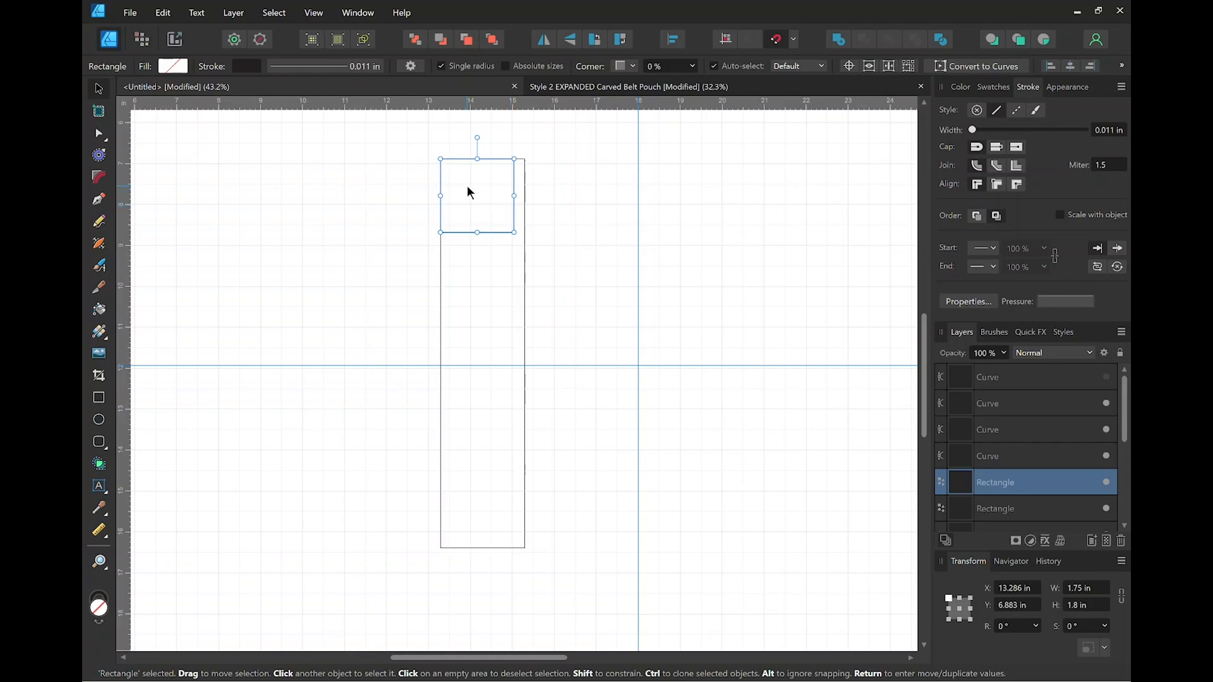
pyautogui.moveTo(469, 192); pyautogui.dragTo(469, 492)
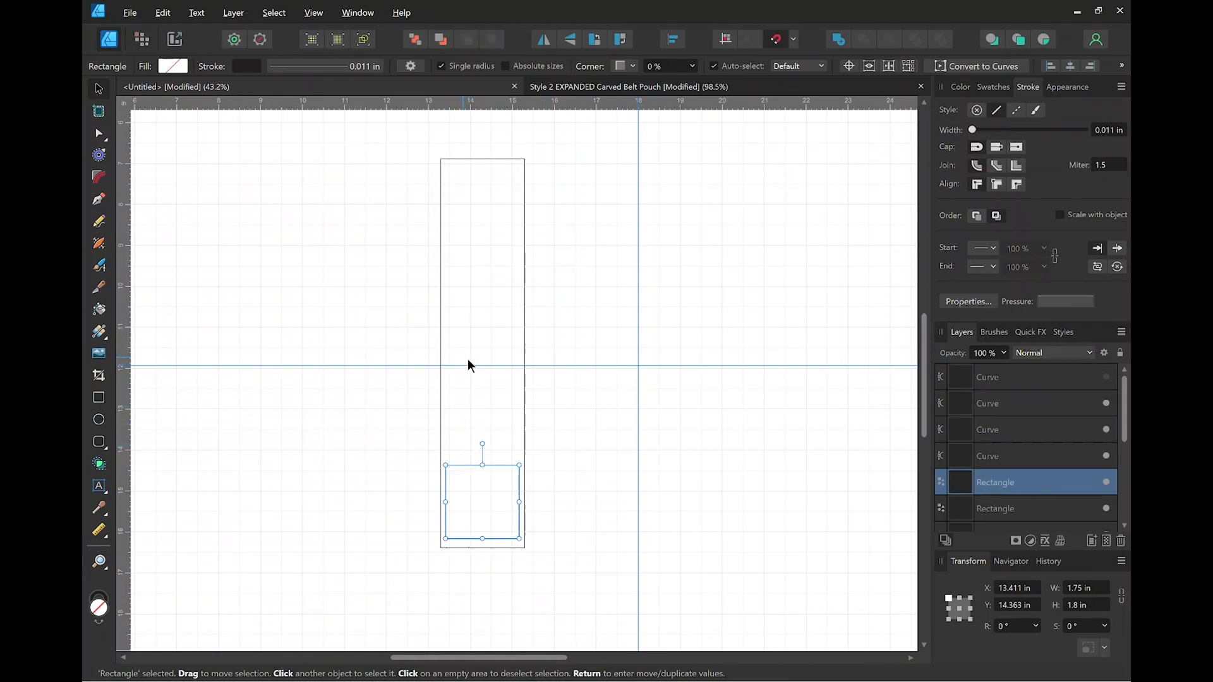
# Duplicate the long 2 by 9.5 in rectangle and apply a -4 mm contour to the copy.
pyautogui.click(441, 337)
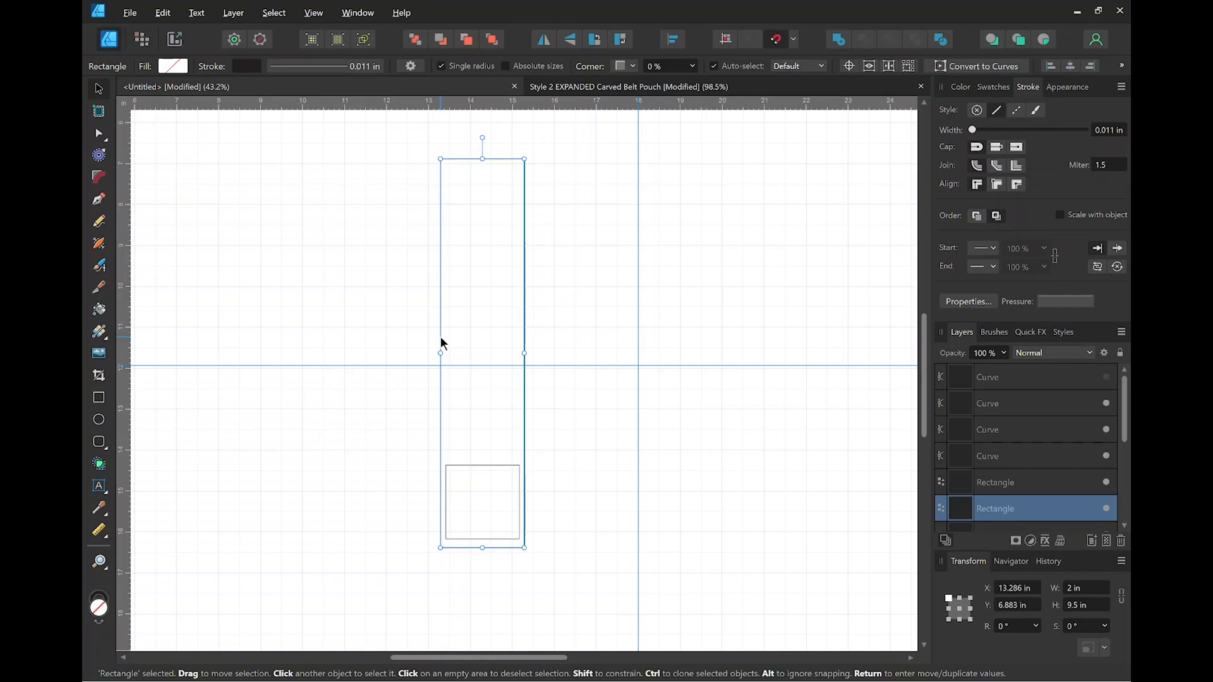
pyautogui.hotkey('ctrl', 'j')
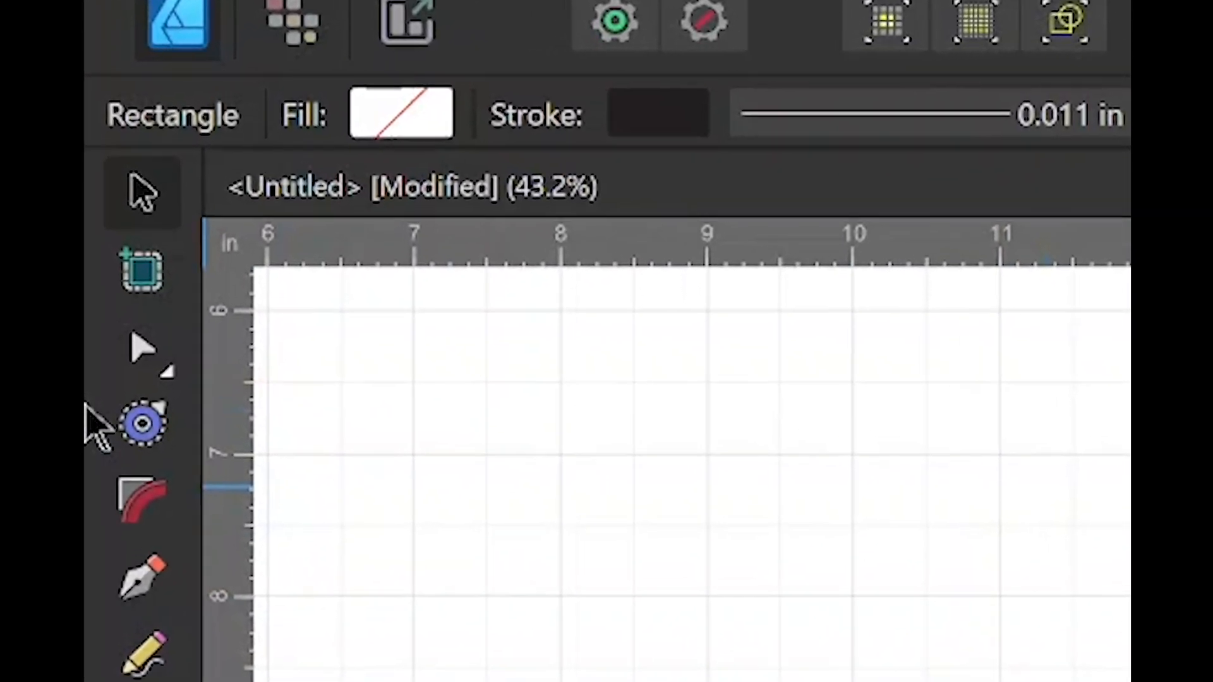
pyautogui.click(162, 500)
pyautogui.click(337, 125)
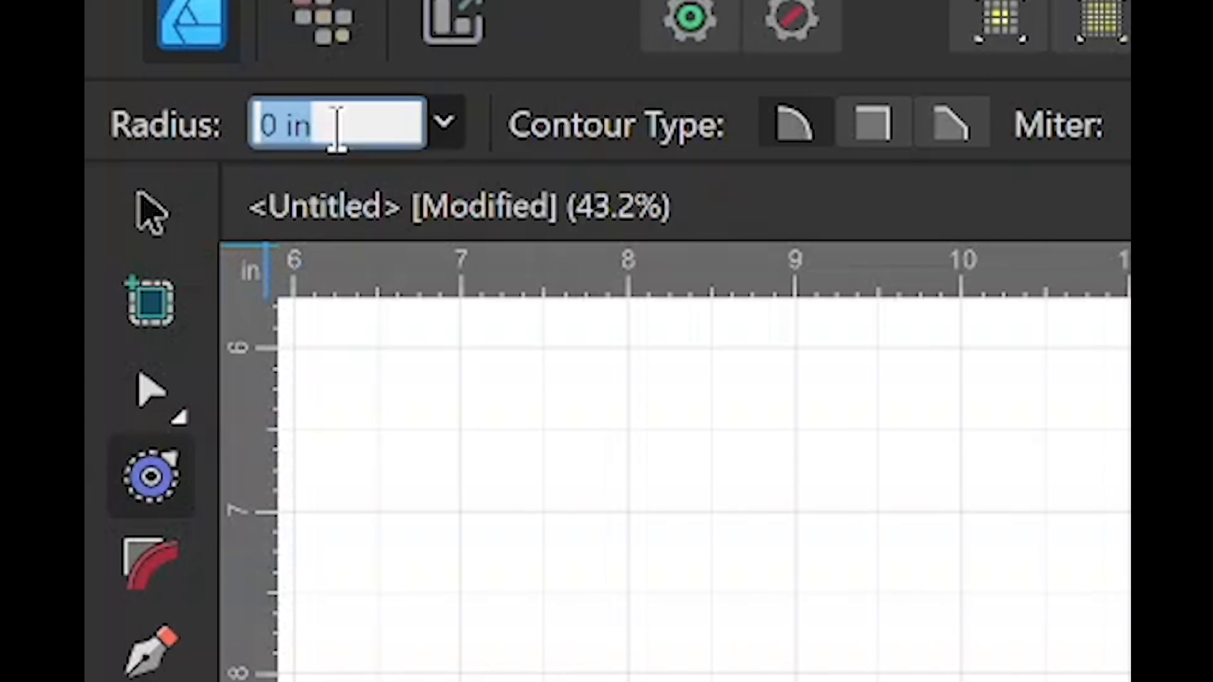
pyautogui.write('-4mm')
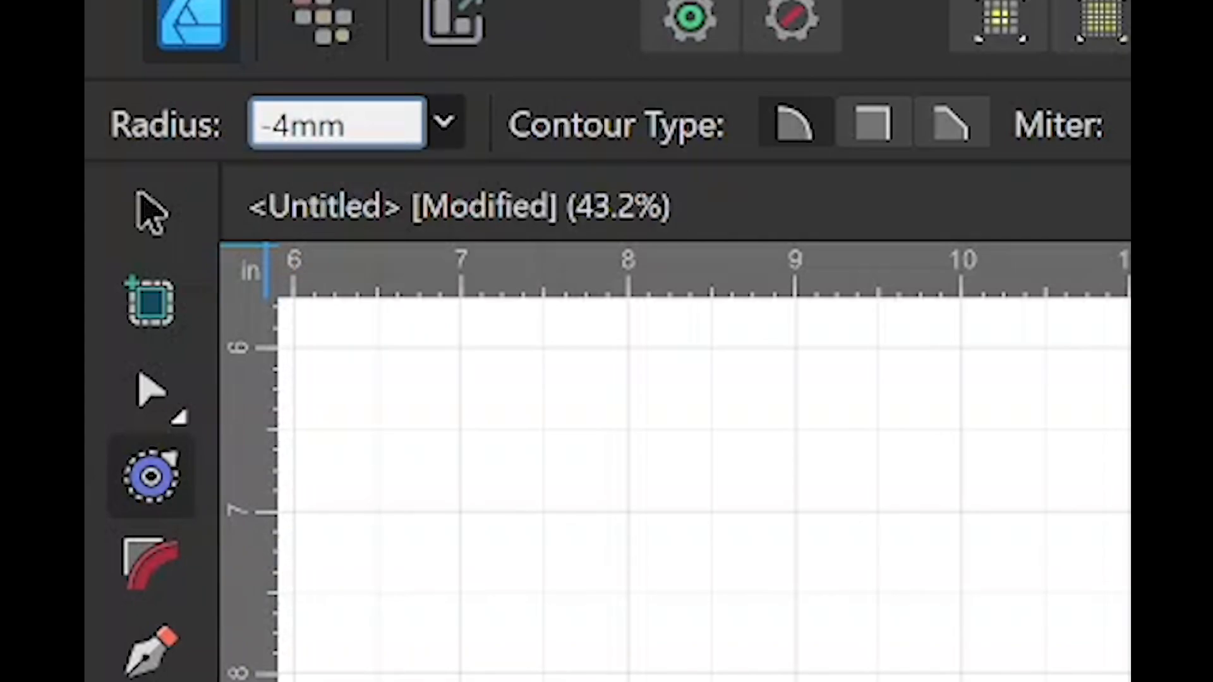
pyautogui.press('Return')
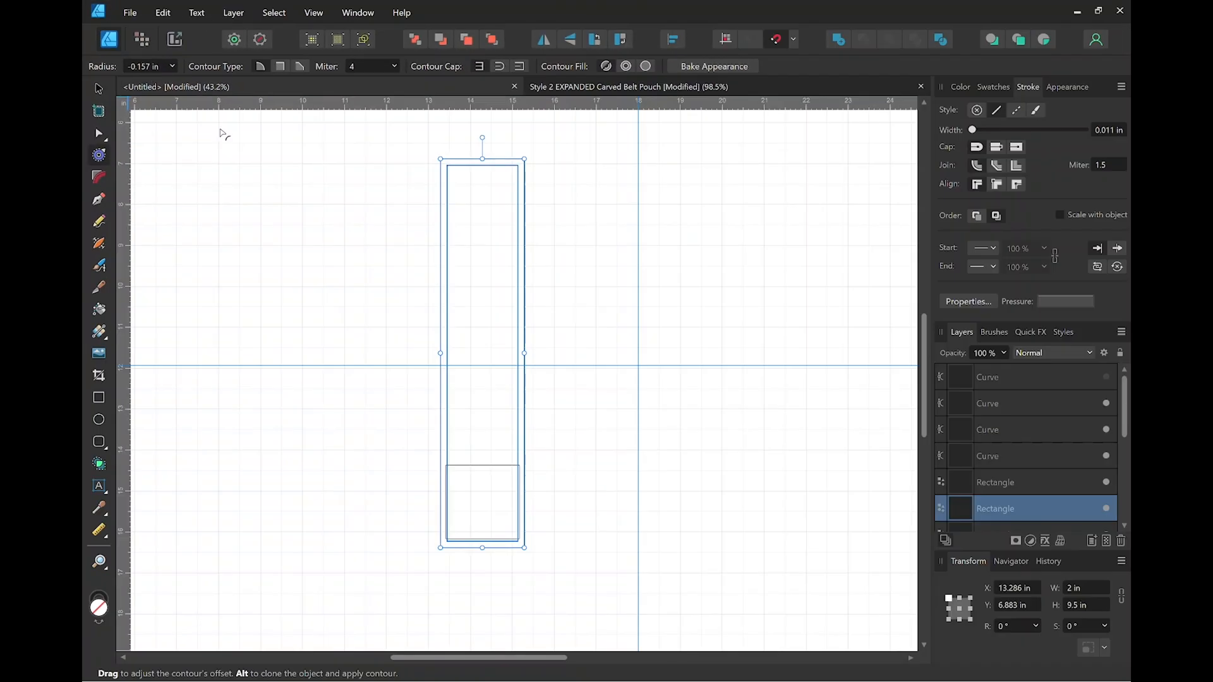
# Align the small rectangle with the inset contour's bottom edge and center the two horizontally.
pyautogui.scroll(4, 428, 417)
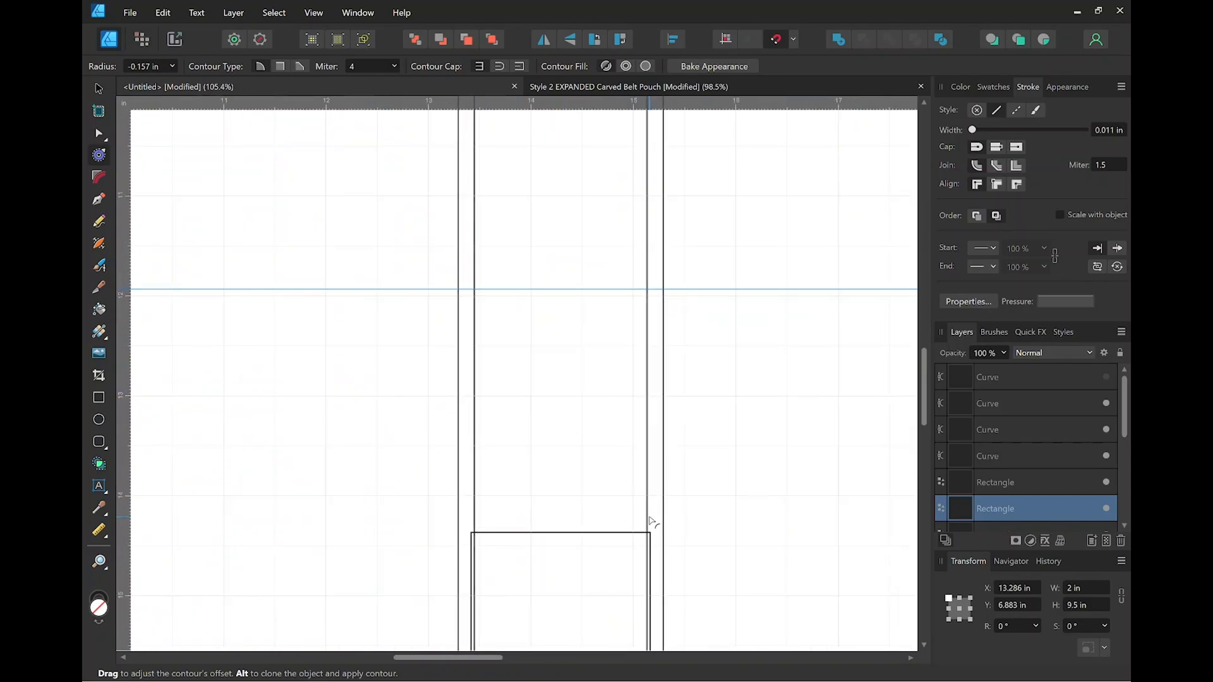
pyautogui.moveTo(561, 494); pyautogui.dragTo(573, 225)
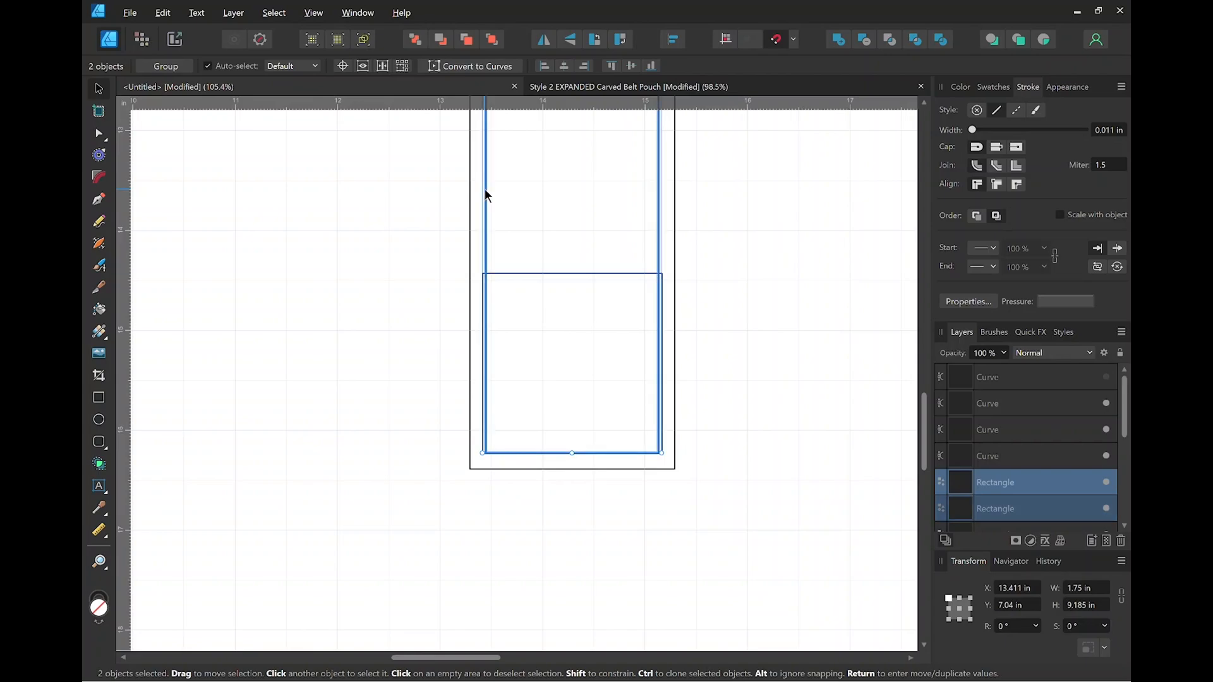
pyautogui.click(565, 66)
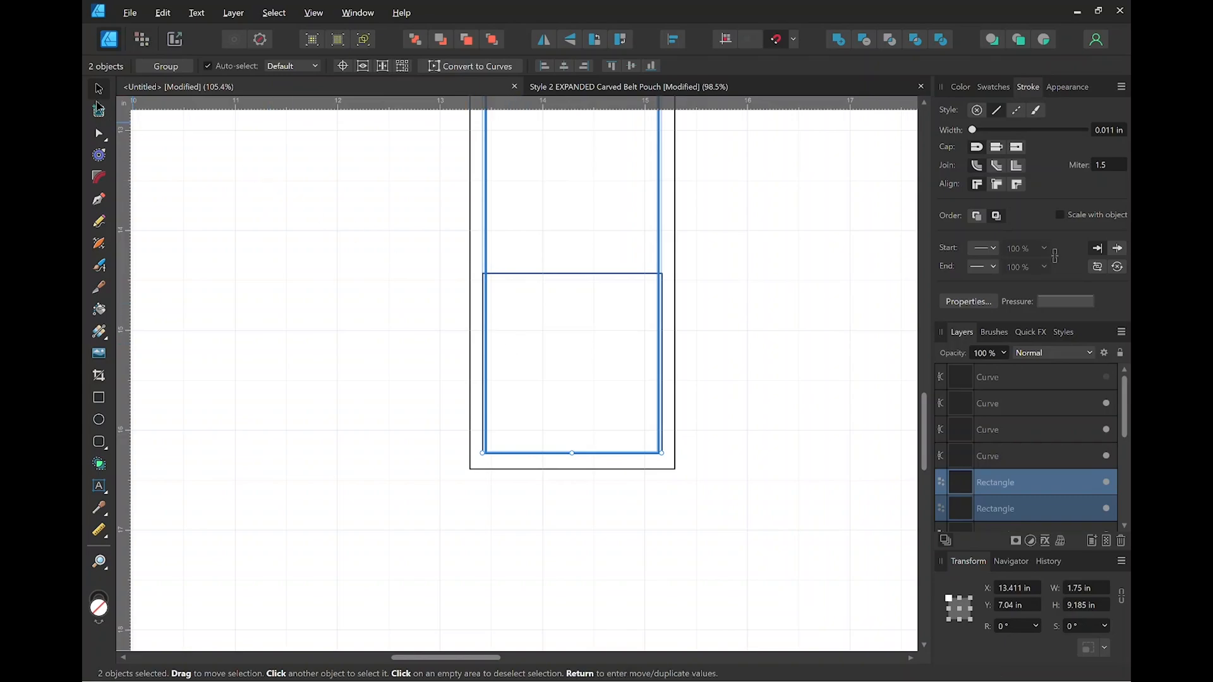
pyautogui.click(408, 255)
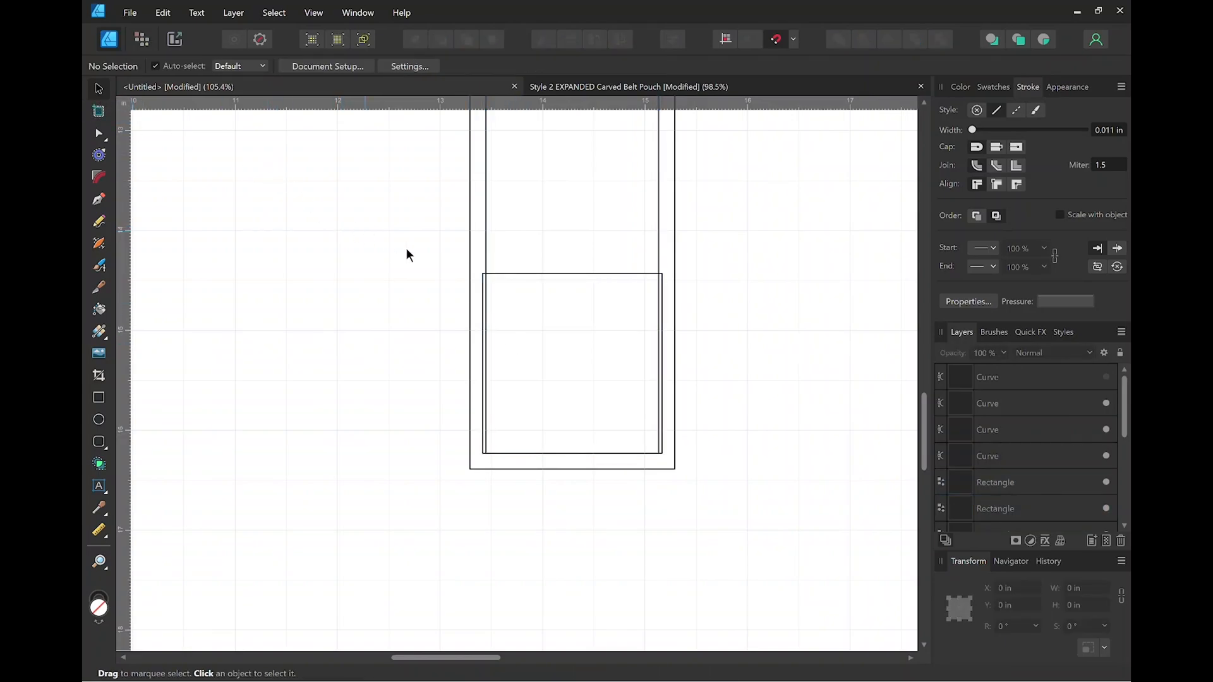
# Delete the inset contour rectangle, keeping the long outer rectangle and the small one.
pyautogui.click(486, 236)
pyautogui.scroll(-3, 487, 238)
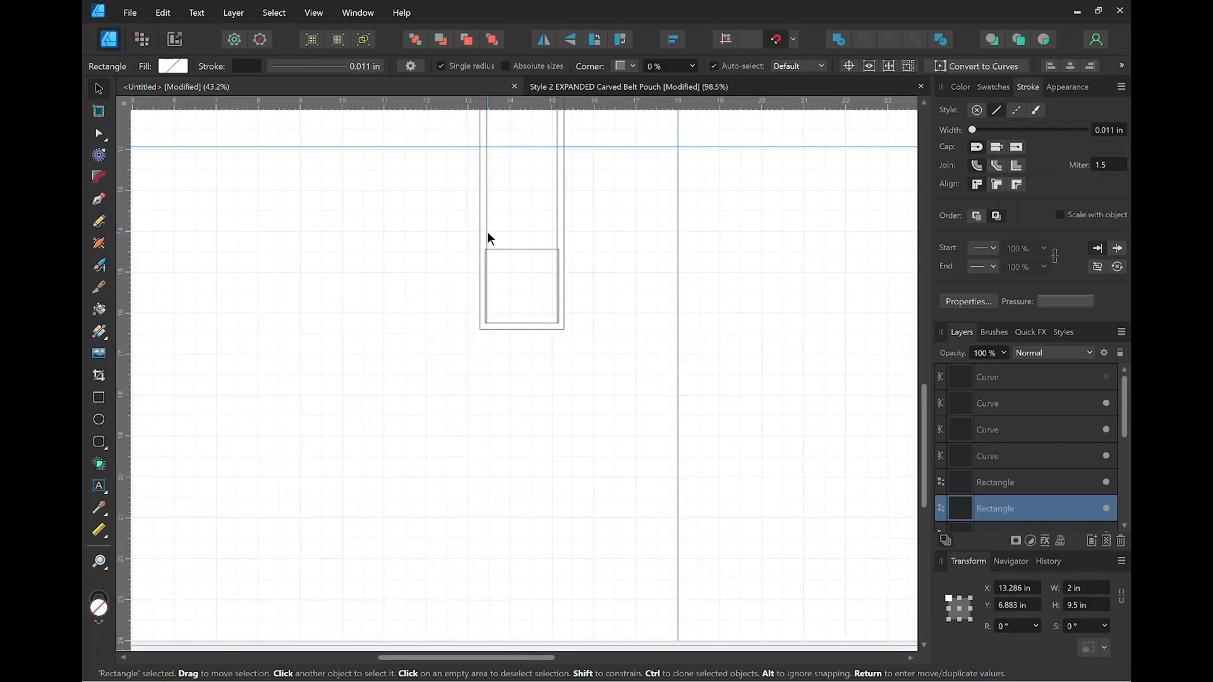
pyautogui.scroll(5, 590, 211)
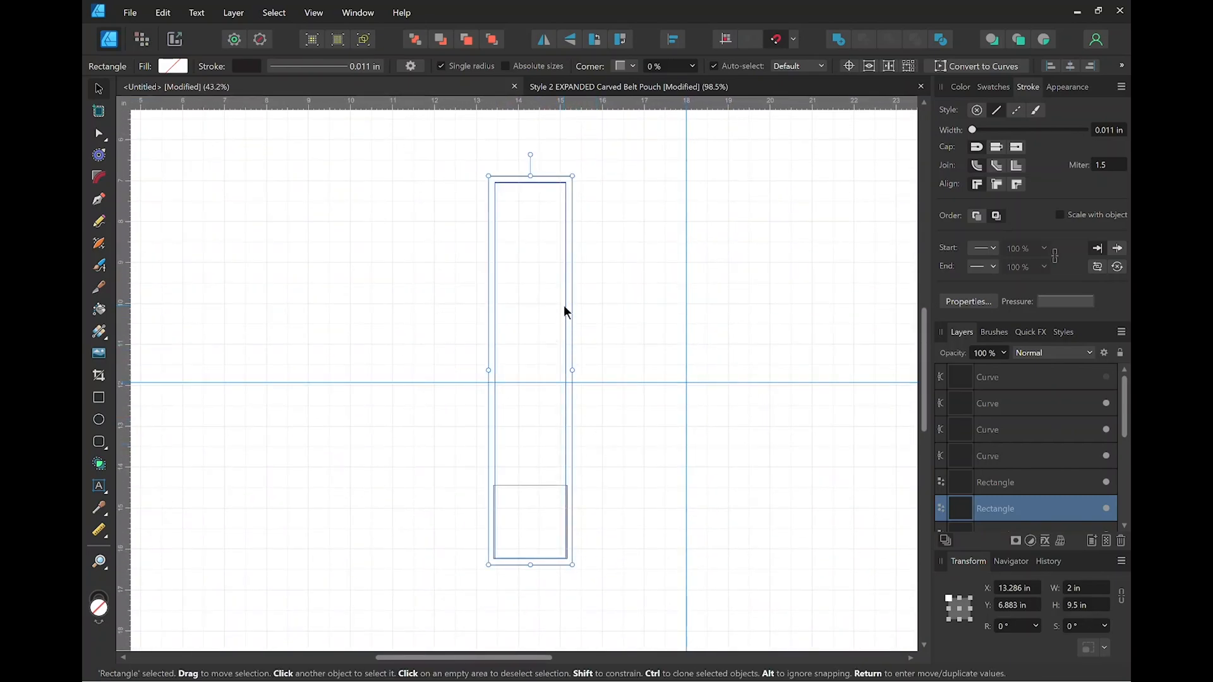
pyautogui.click(615, 292)
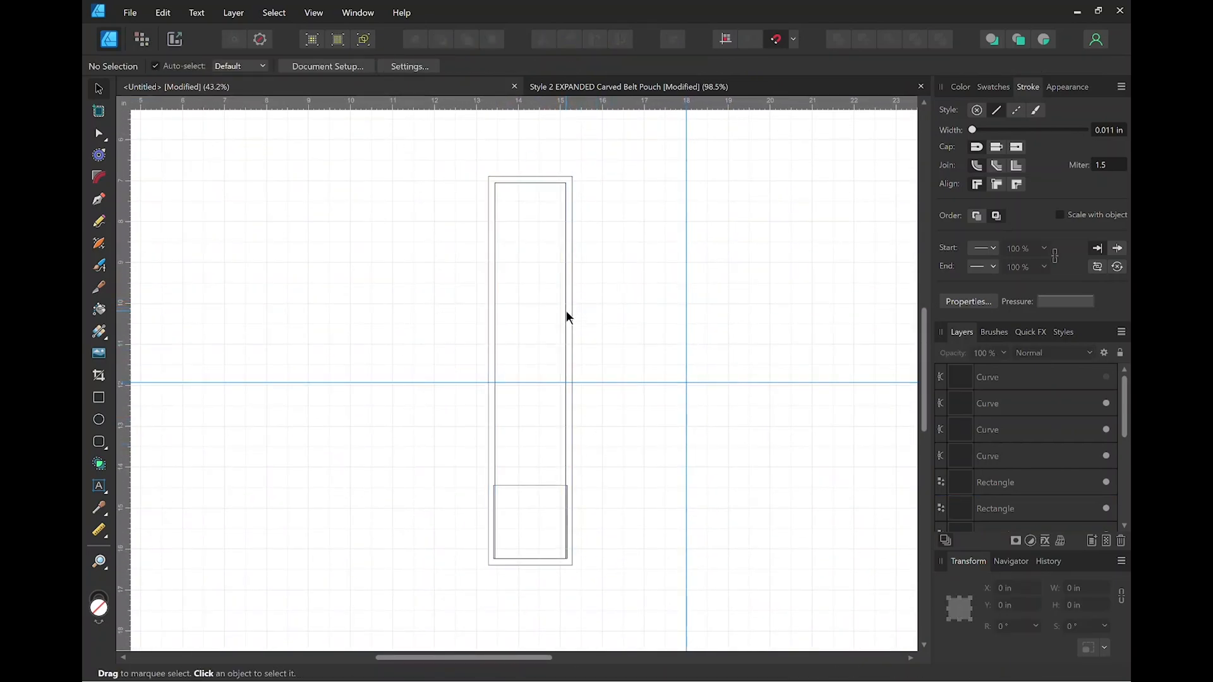
pyautogui.click(568, 317)
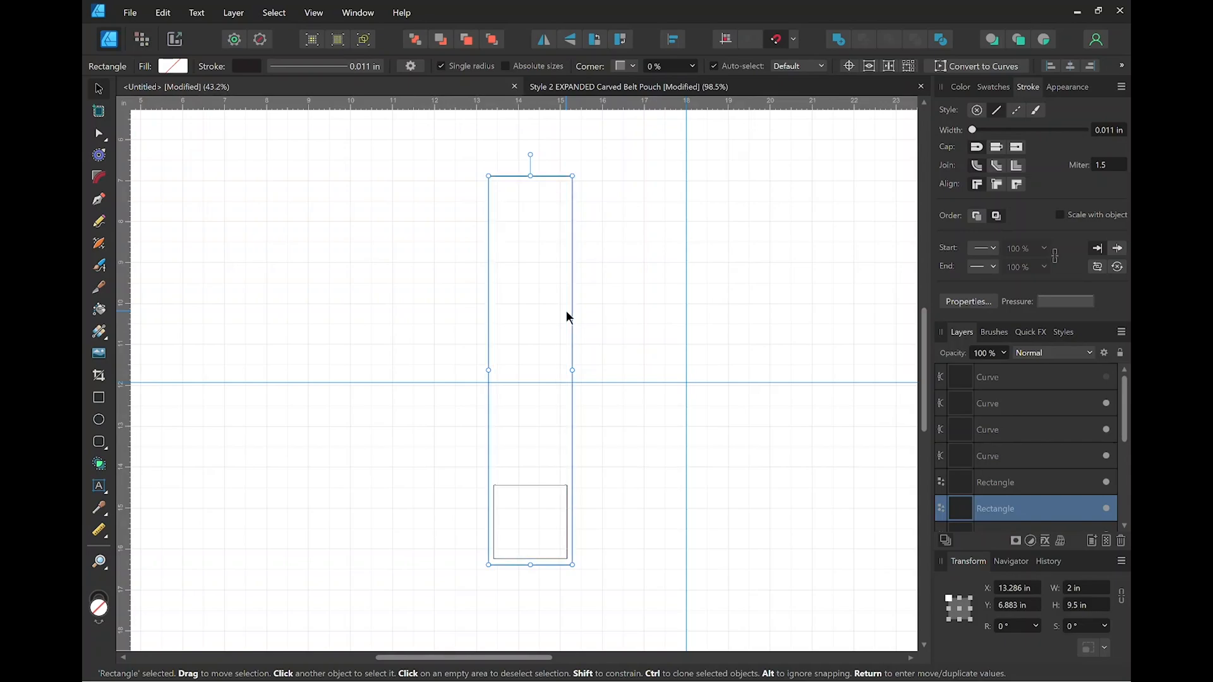
# Select the small rectangle inside the bottom end of the long rectangle.
pyautogui.scroll(2, 533, 511)
pyautogui.scroll(2, 530, 505)
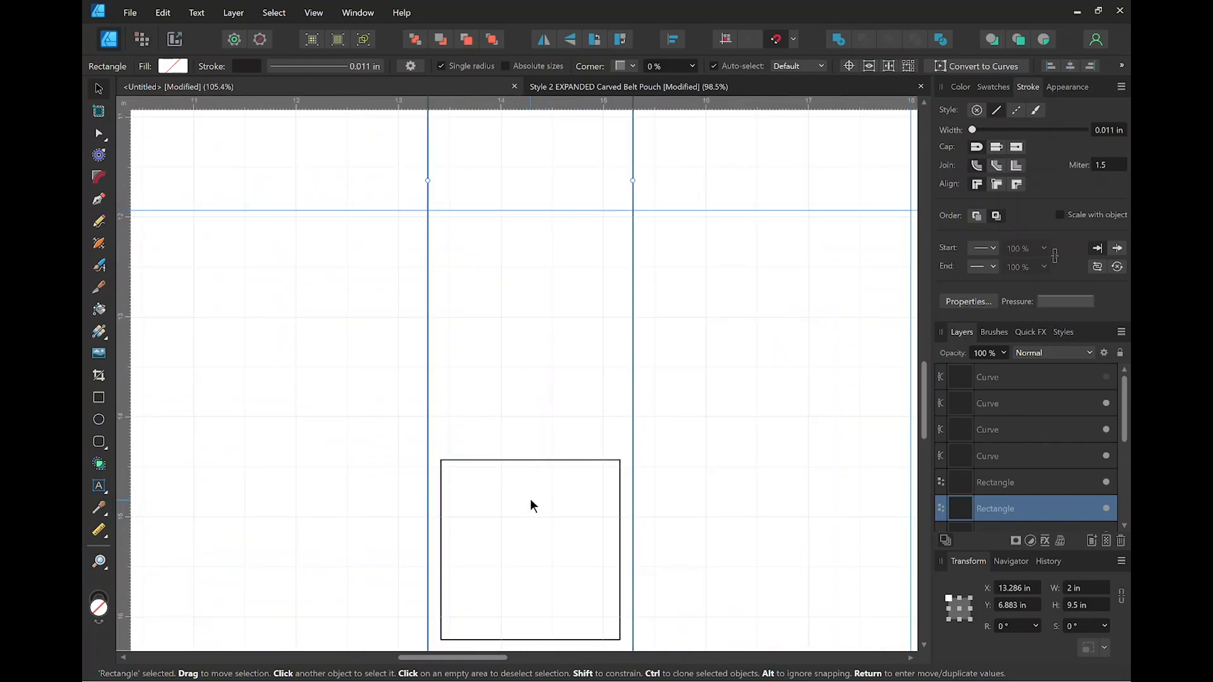
pyautogui.moveTo(533, 503); pyautogui.dragTo(543, 344)
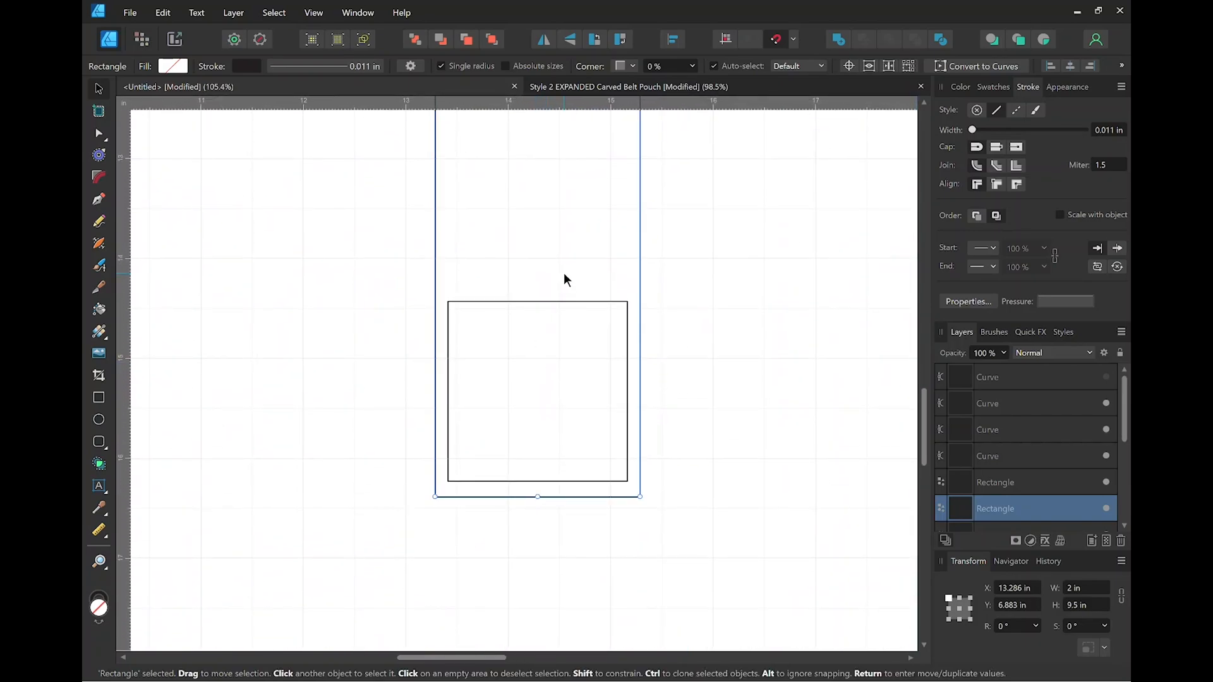
pyautogui.click(541, 303)
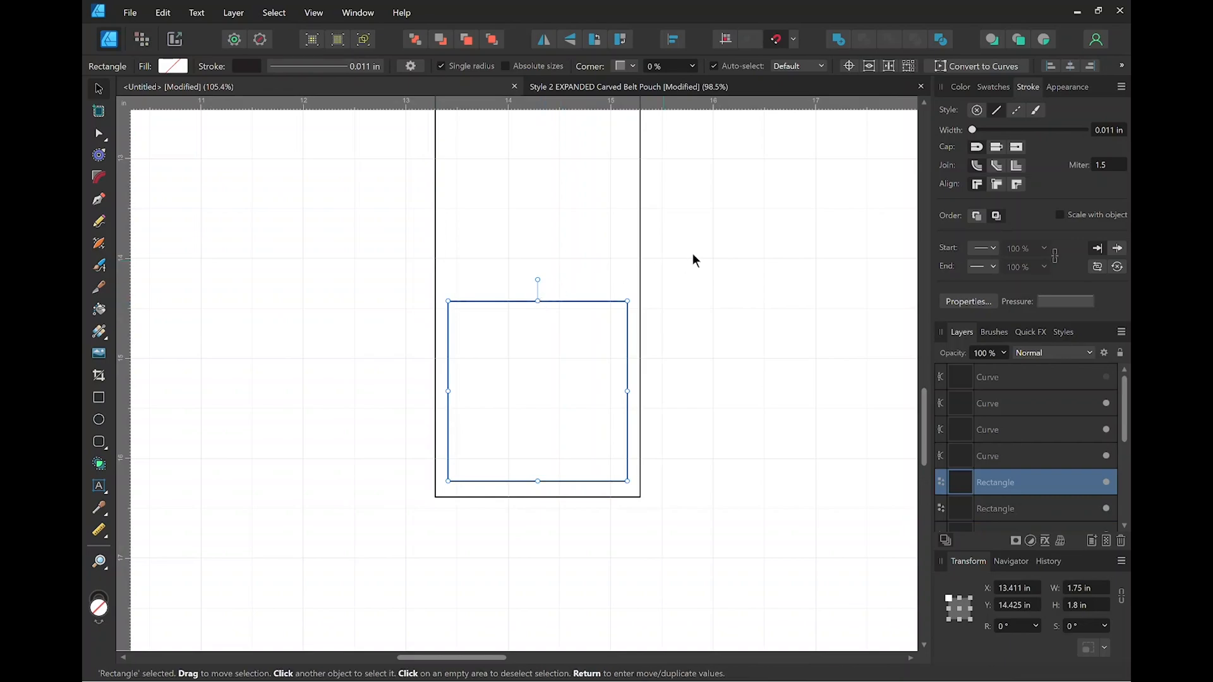
pyautogui.click(1105, 131)
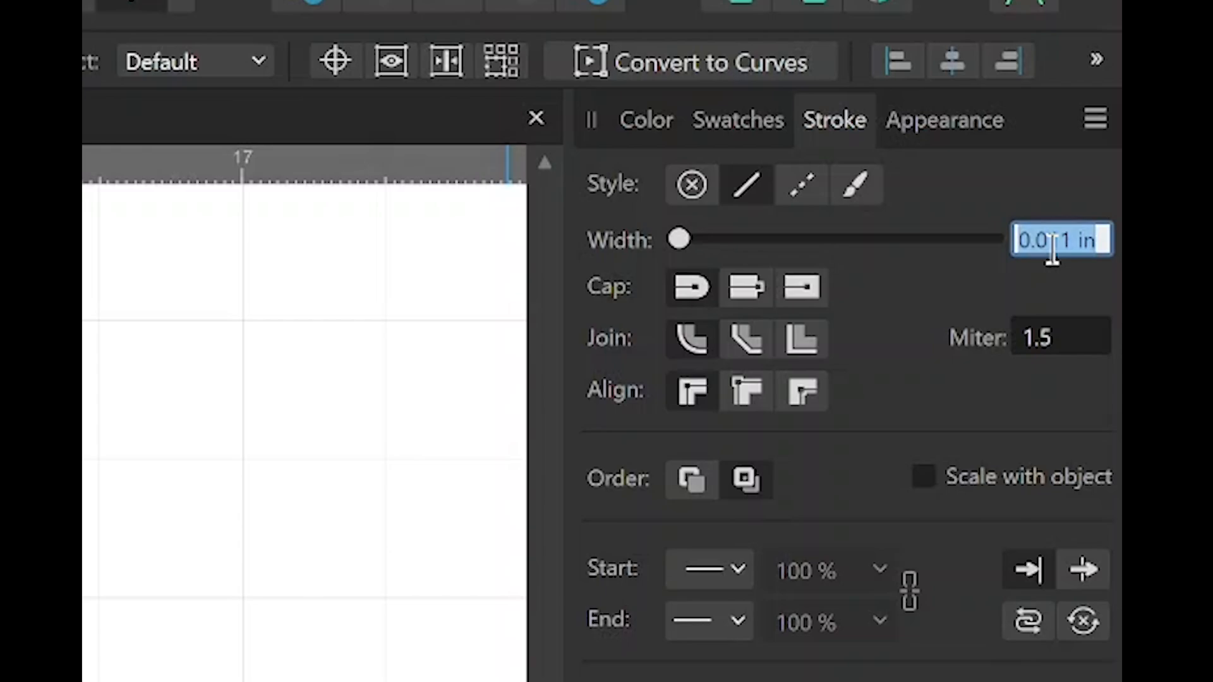
pyautogui.write('1.4')
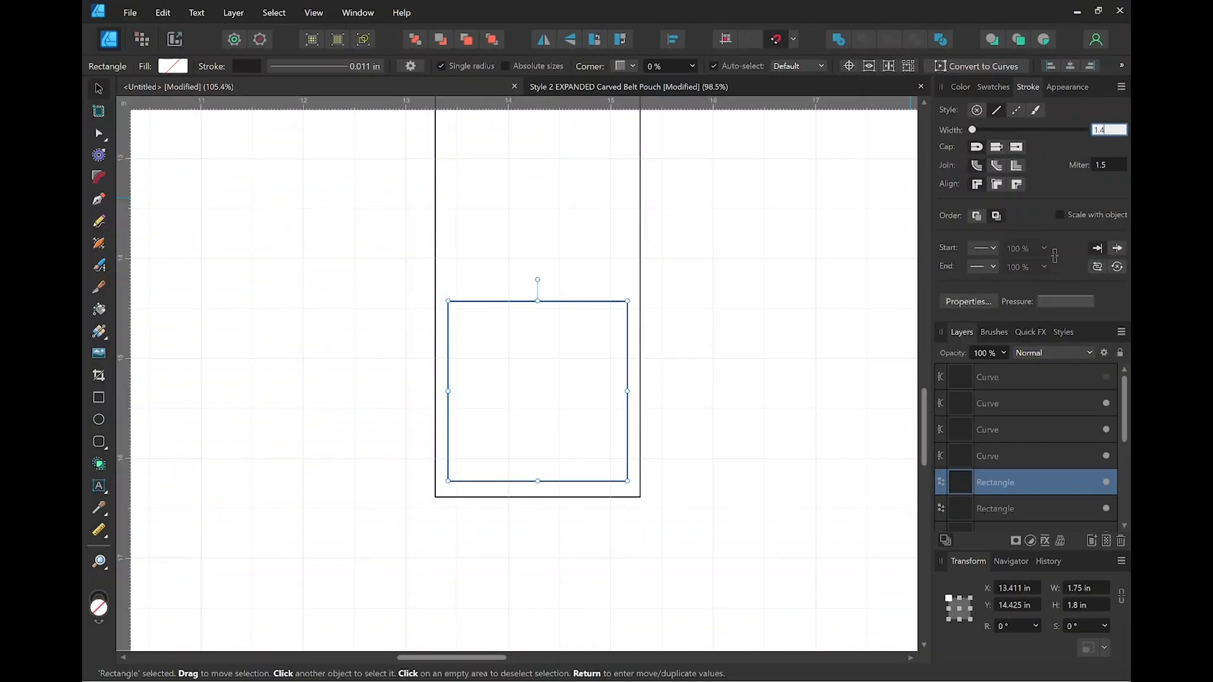
pyautogui.press('Return')
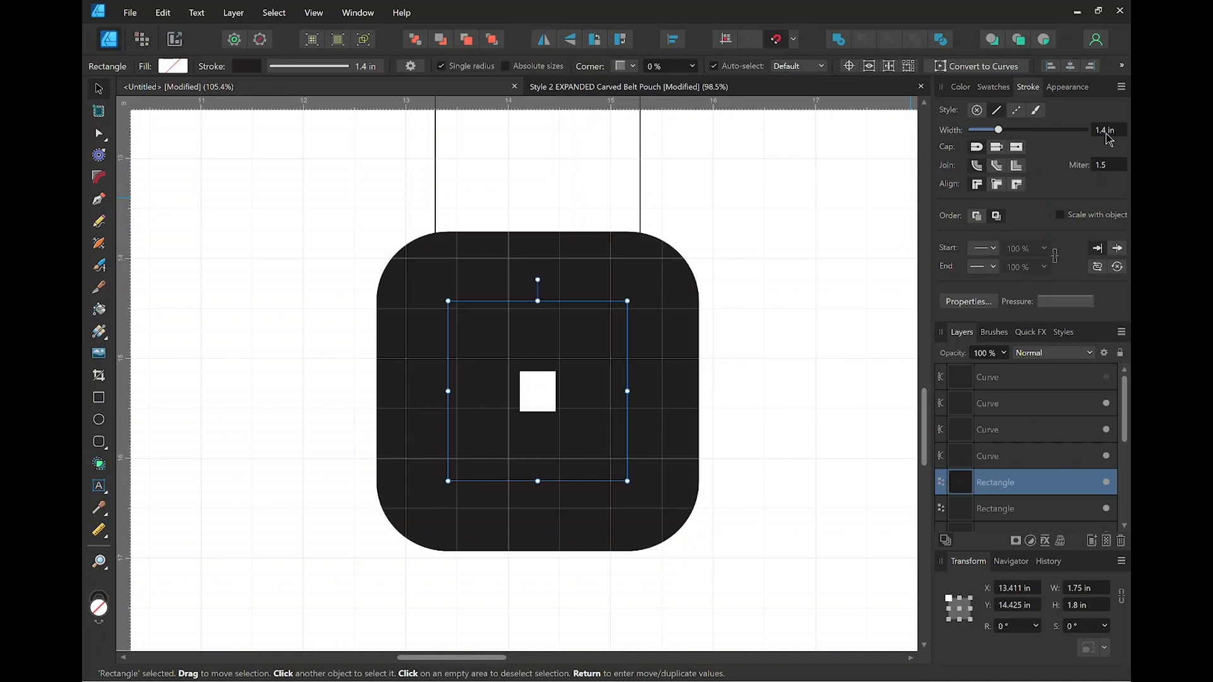
# Set the small rectangle's stroke width to 0.055 in and change its stroke to the dashed style for stitch holes.
pyautogui.click(1118, 133)
pyautogui.write('1')
pyautogui.press('Return')
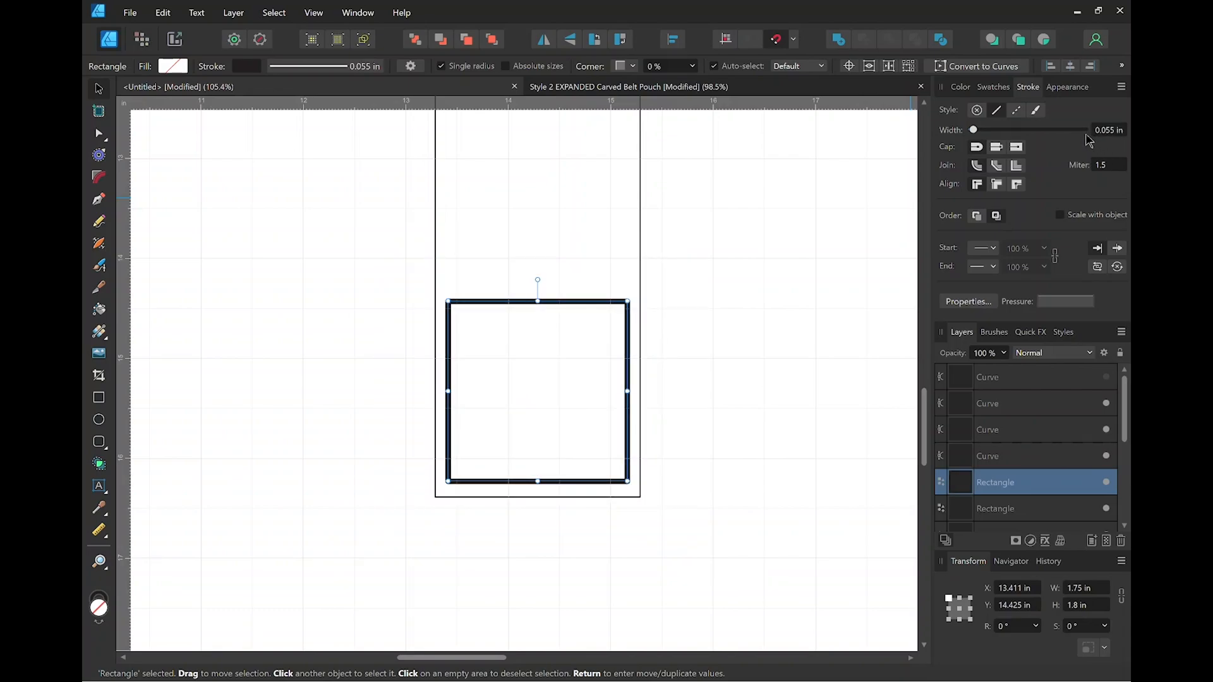
pyautogui.click(1017, 113)
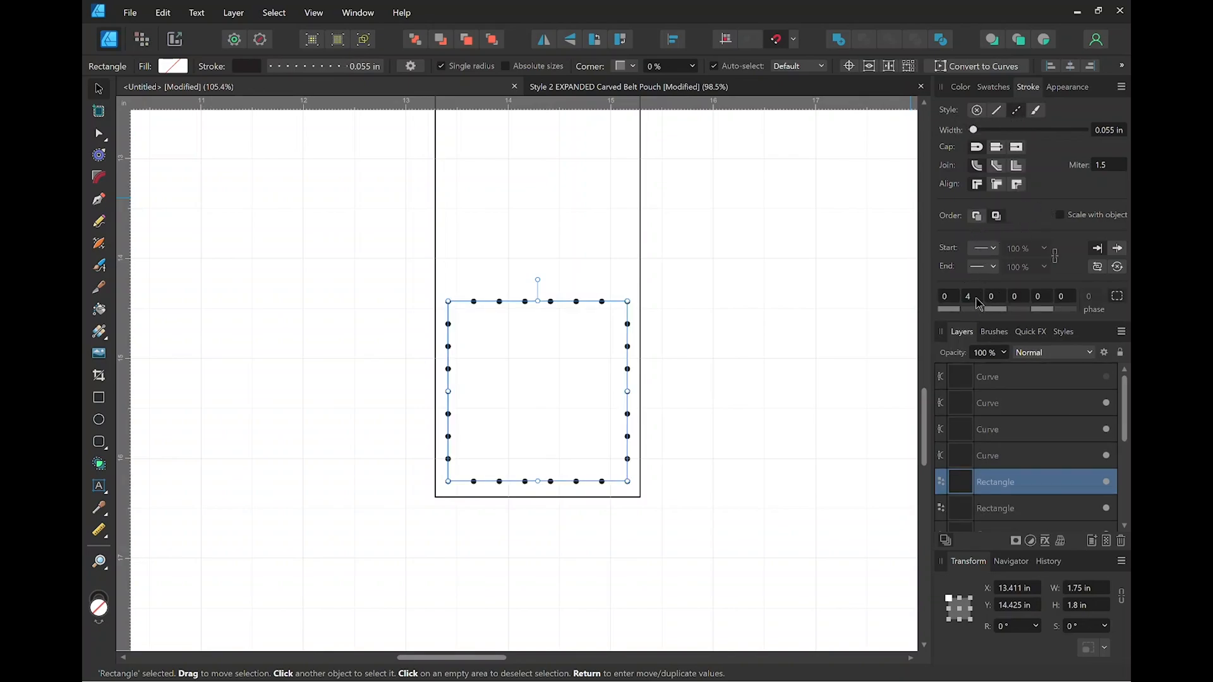
pyautogui.click(556, 285)
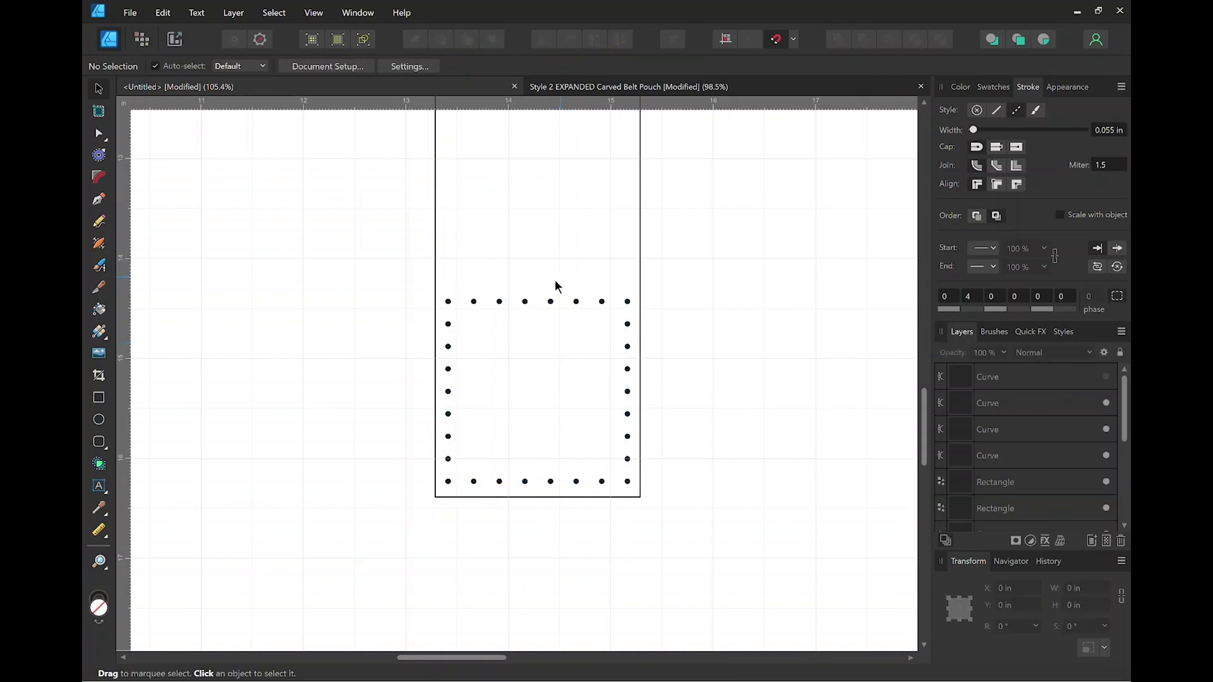
# Turn the balanced dash pattern of the dotted rectangle off and back on to compare the hole spacing at the corners.
pyautogui.click(601, 303)
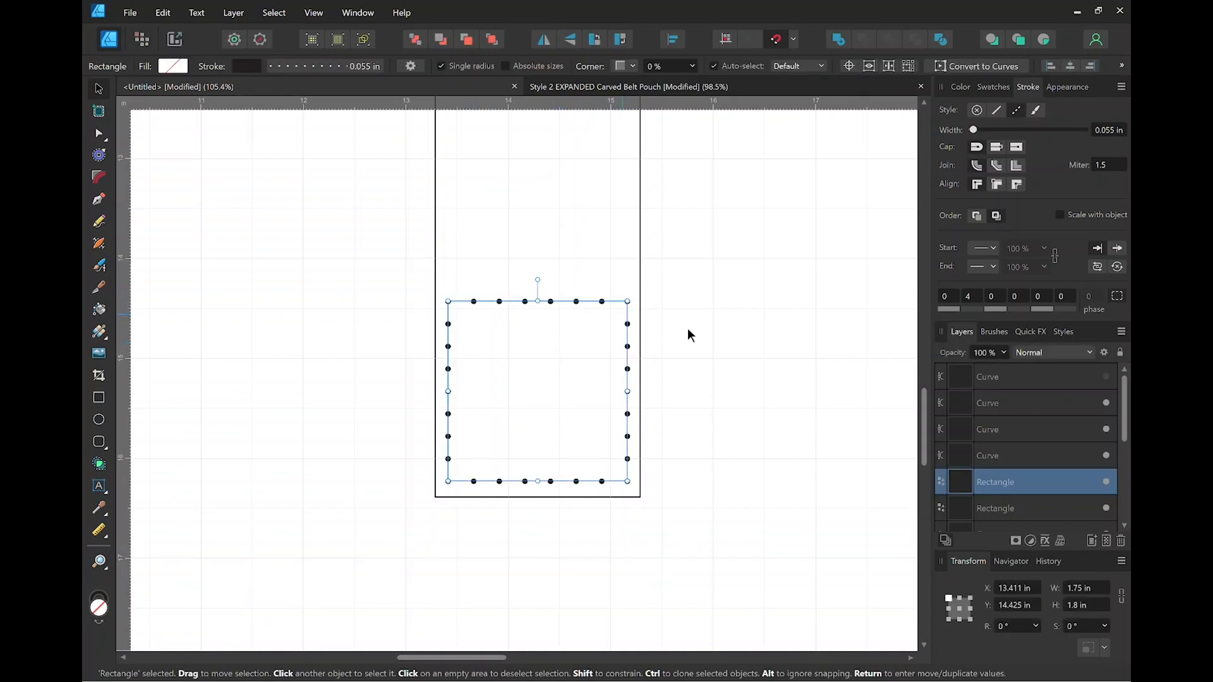
pyautogui.click(1114, 297)
pyautogui.click(561, 214)
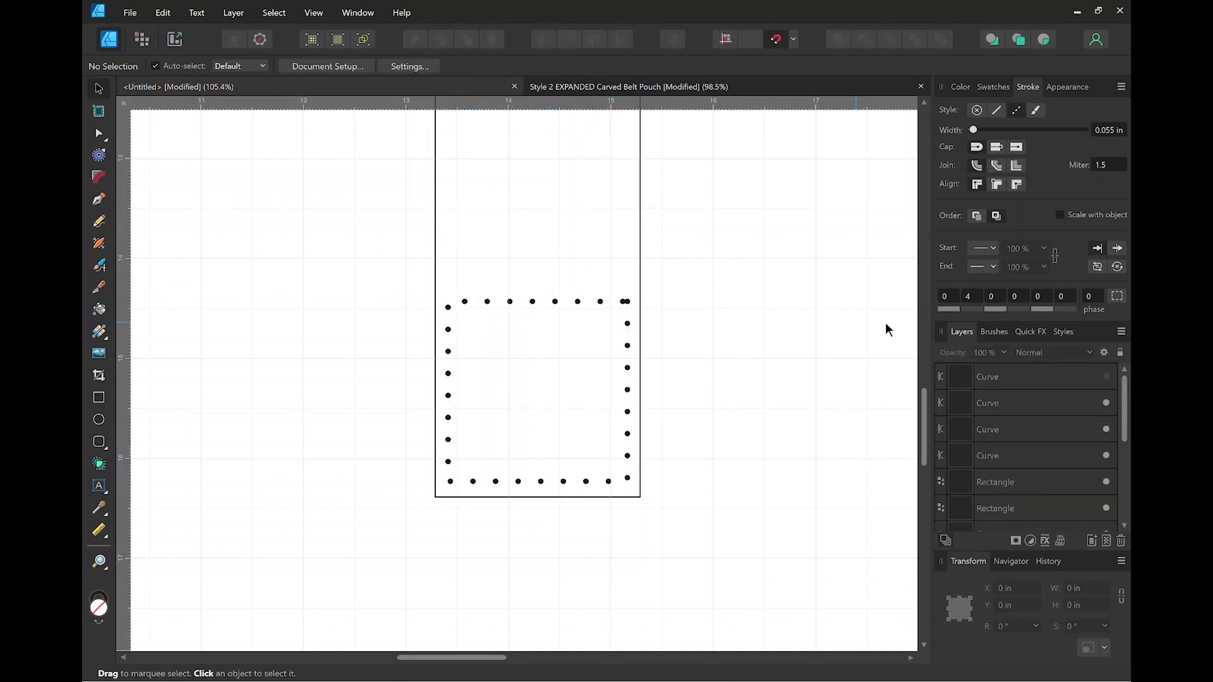
pyautogui.click(533, 302)
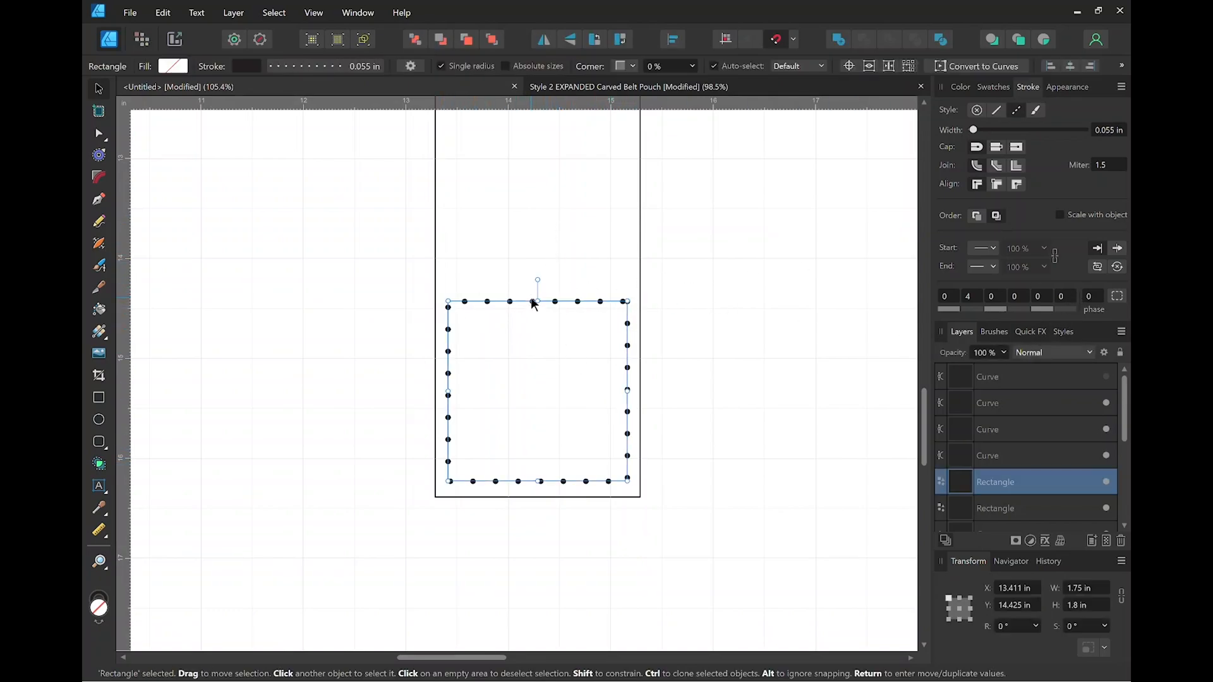
pyautogui.click(1119, 302)
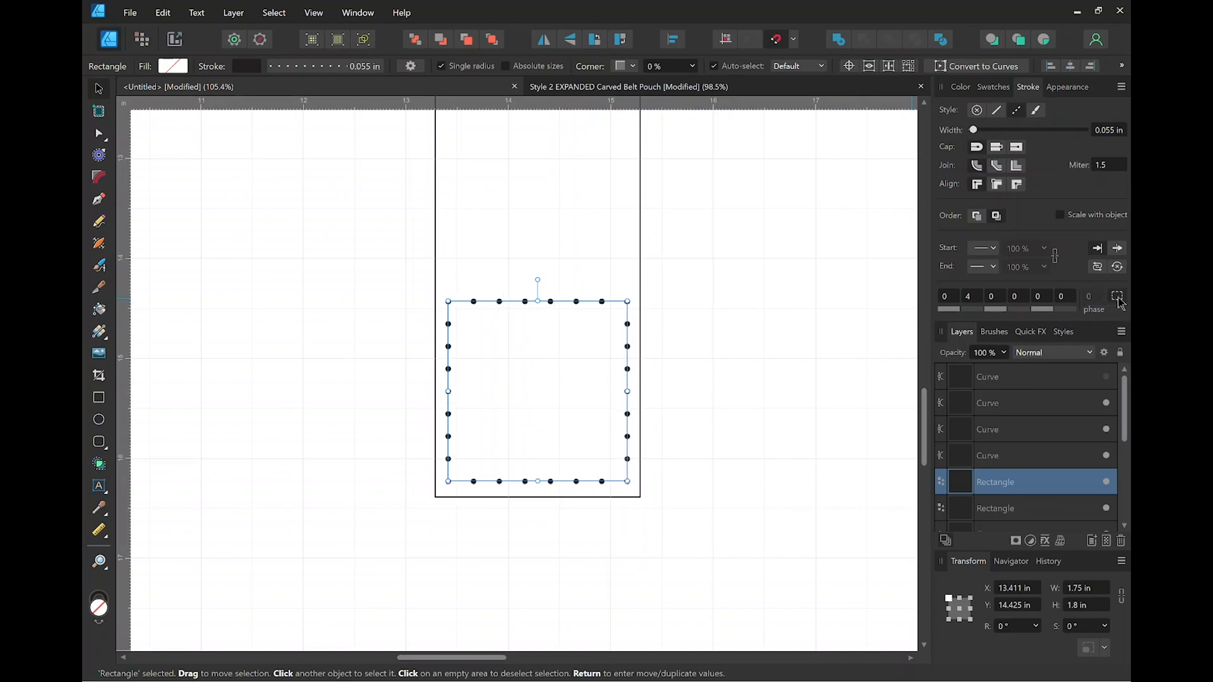
pyautogui.click(542, 244)
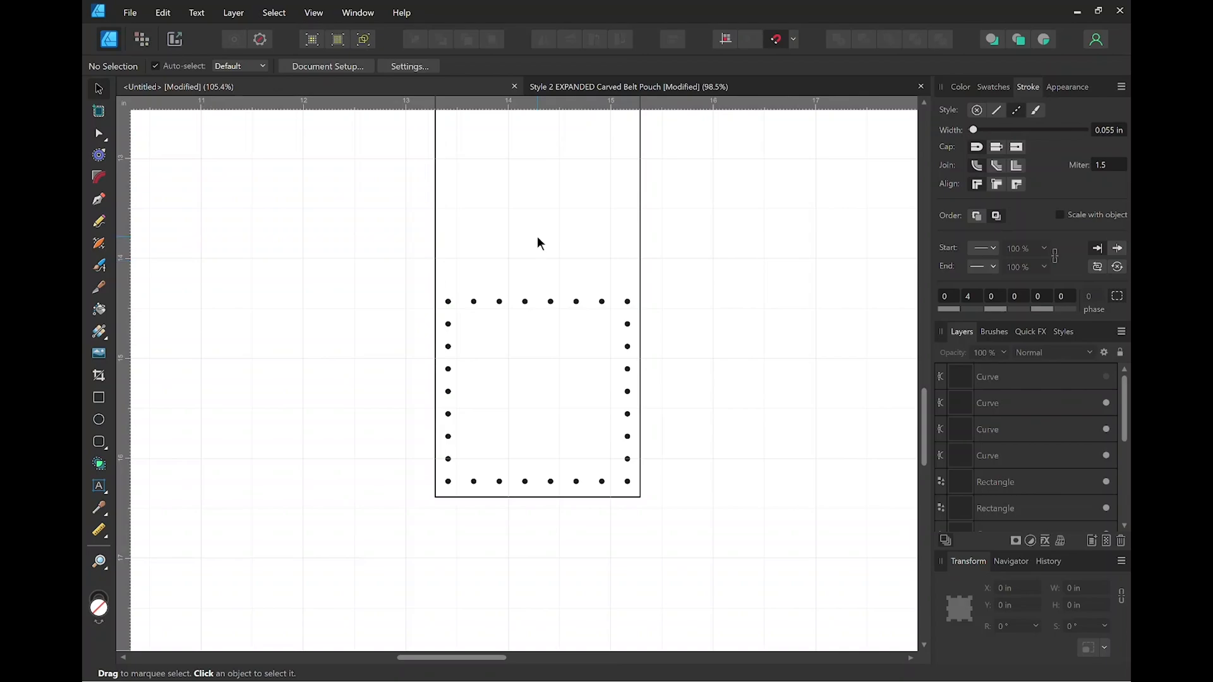
# Duplicate the dotted rectangle and move the copy straight up inside the long rectangle's top end, to about Y 7.22 in.
pyautogui.scroll(-6, 537, 236)
pyautogui.moveTo(548, 203); pyautogui.dragTo(549, 411)
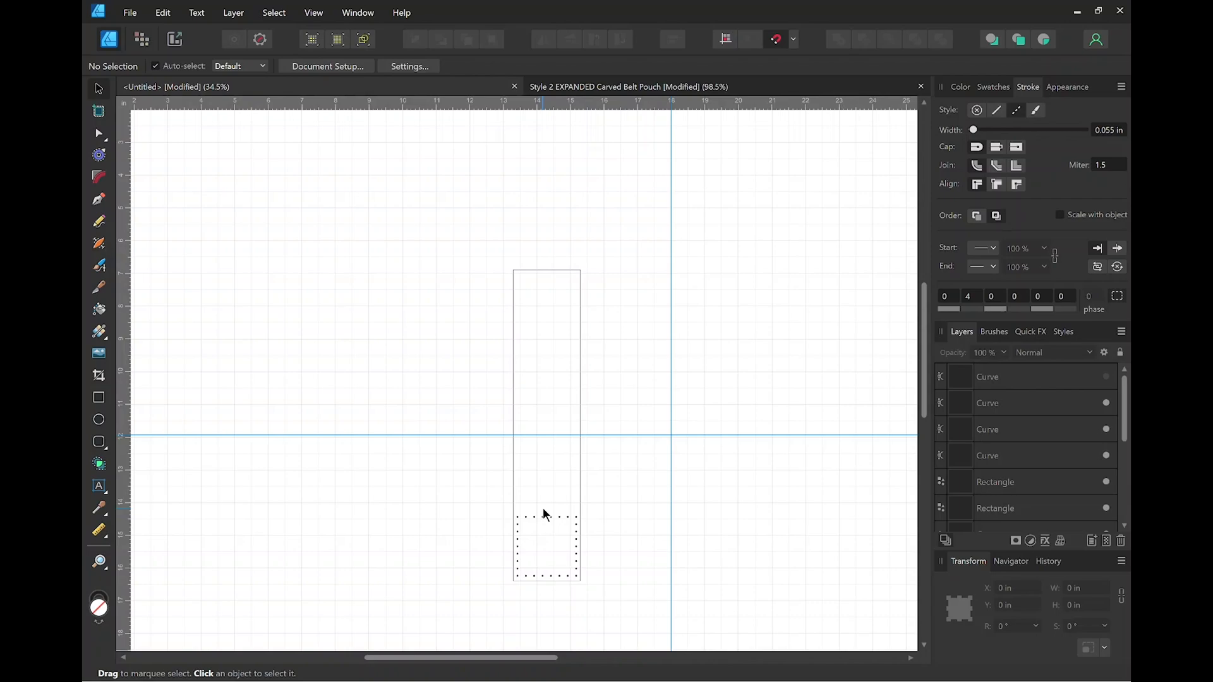
pyautogui.scroll(4, 547, 428)
pyautogui.moveTo(675, 360); pyautogui.dragTo(707, 111)
pyautogui.click(572, 358)
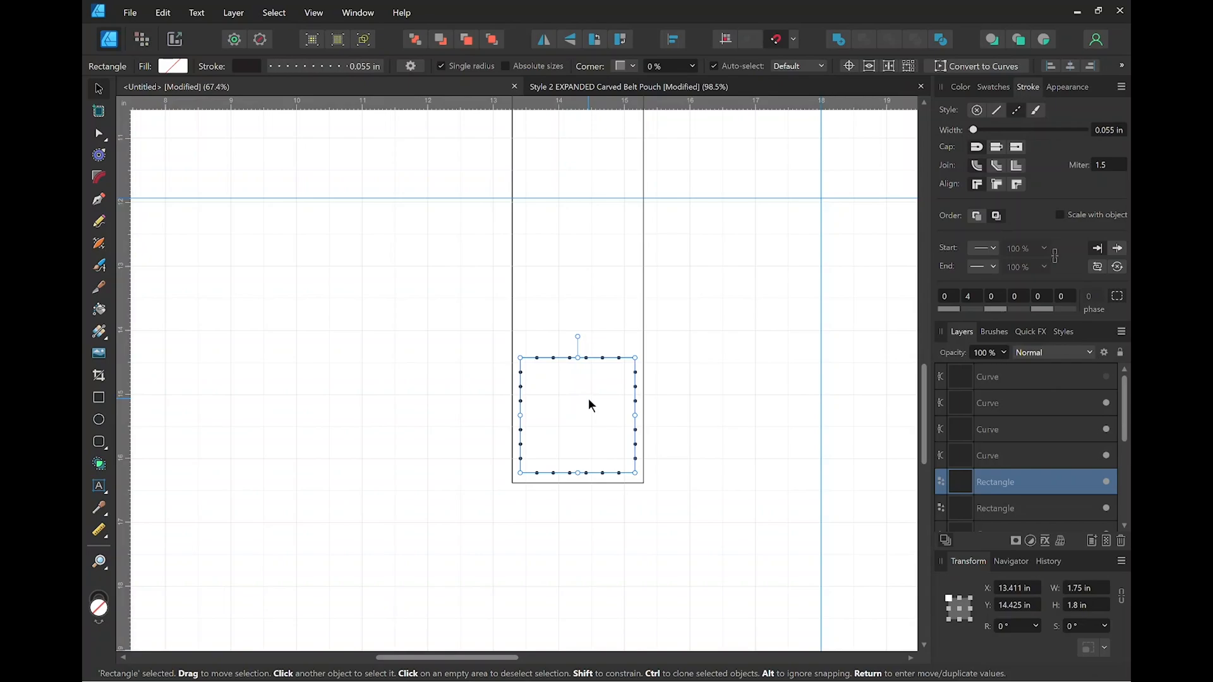
pyautogui.hotkey('ctrl', 'j')
pyautogui.press('shift')
pyautogui.moveTo(589, 404); pyautogui.dragTo(572, 306)
pyautogui.moveTo(572, 300); pyautogui.dragTo(574, 290)
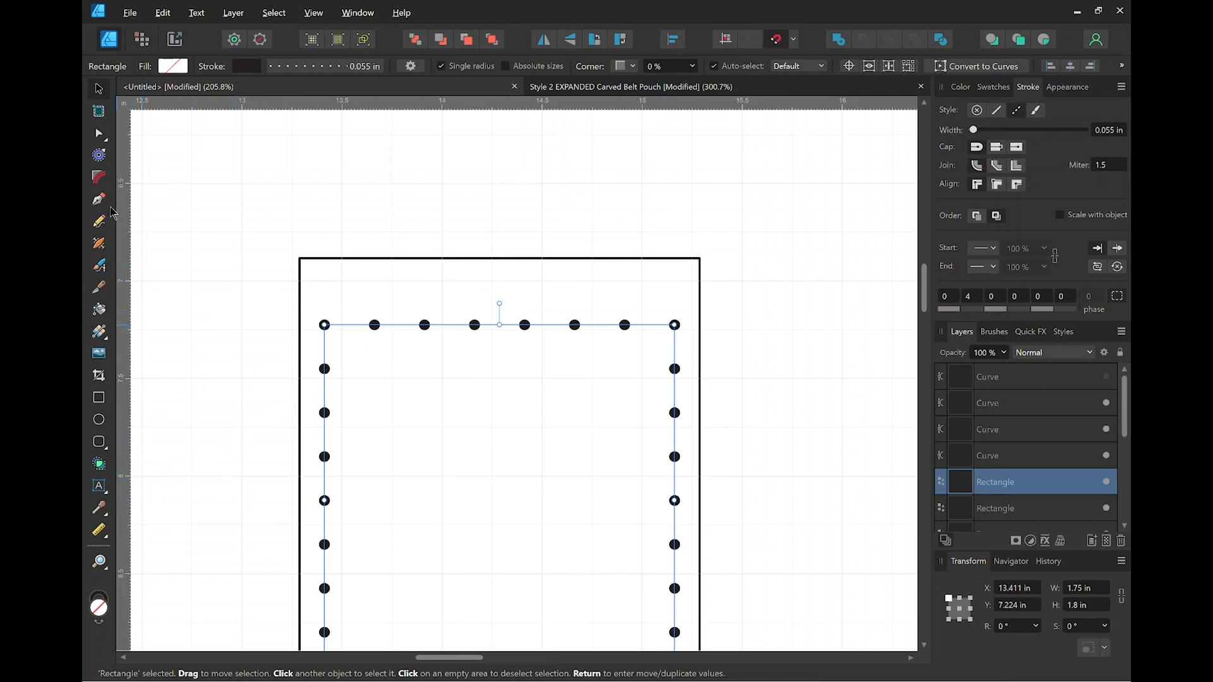
# In outline view, draw a small spacer rectangle about 0.15 in wide beside the strip's top end and set its height to 0.25 in.
pyautogui.click(367, 42)
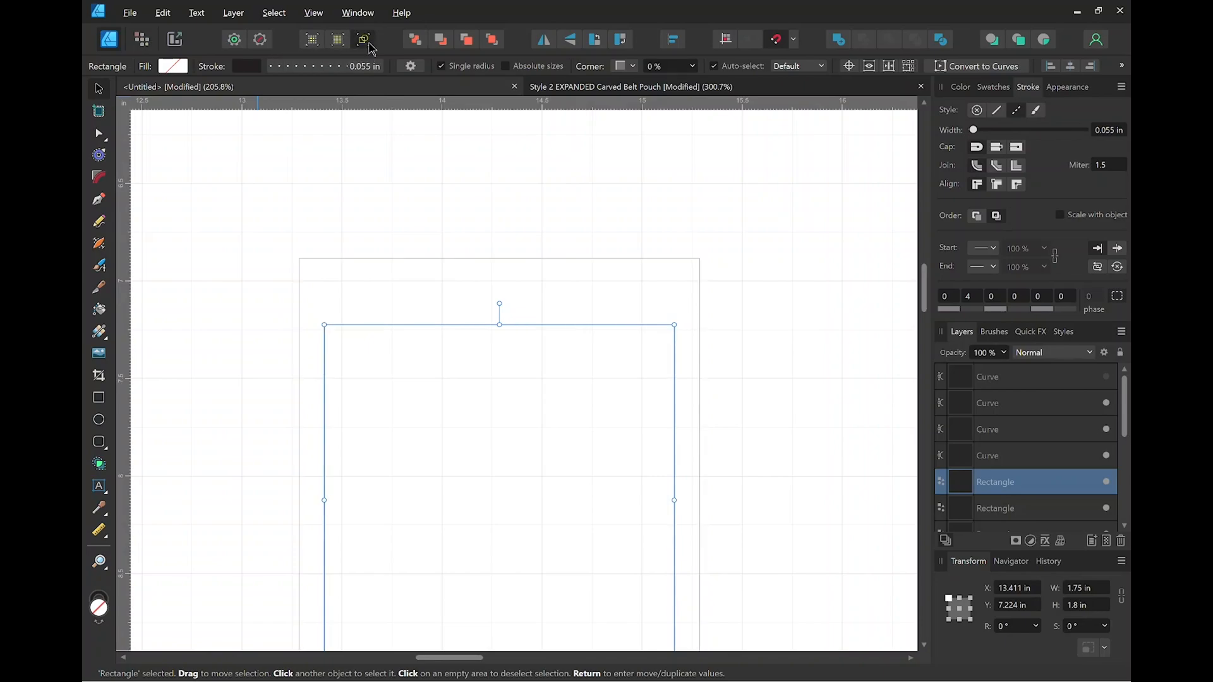
pyautogui.click(100, 398)
pyautogui.moveTo(203, 228); pyautogui.dragTo(233, 325)
pyautogui.press('v')
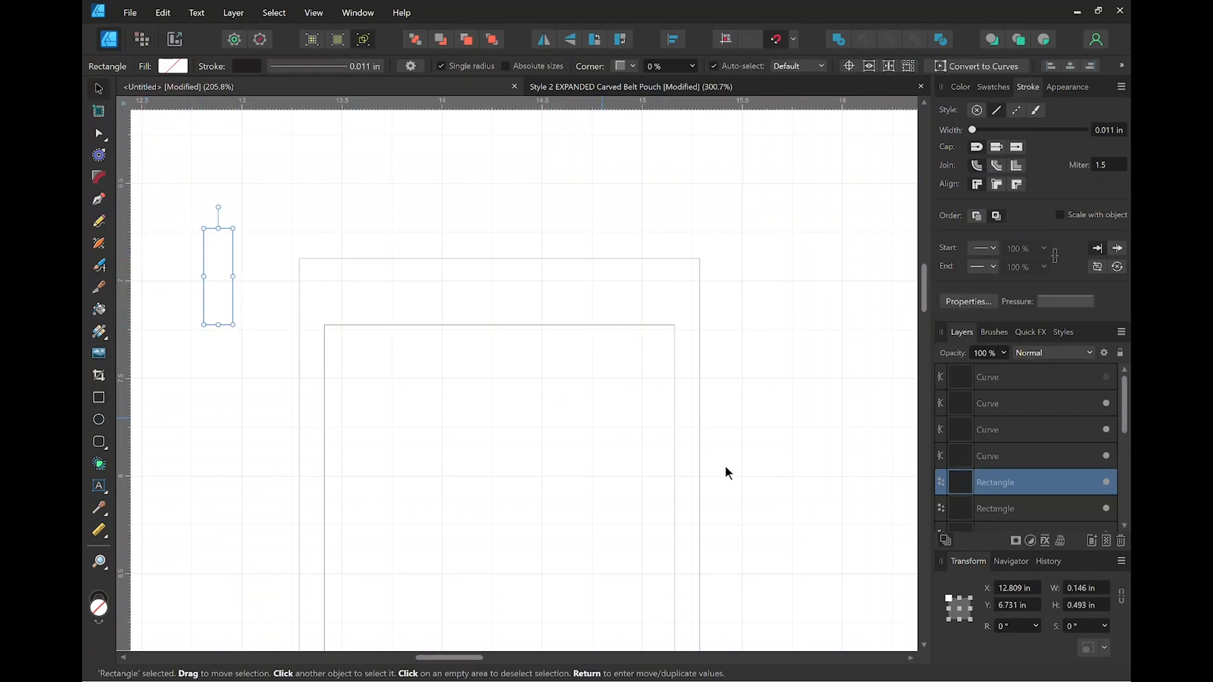
pyautogui.click(1089, 607)
pyautogui.press('BackSpace')
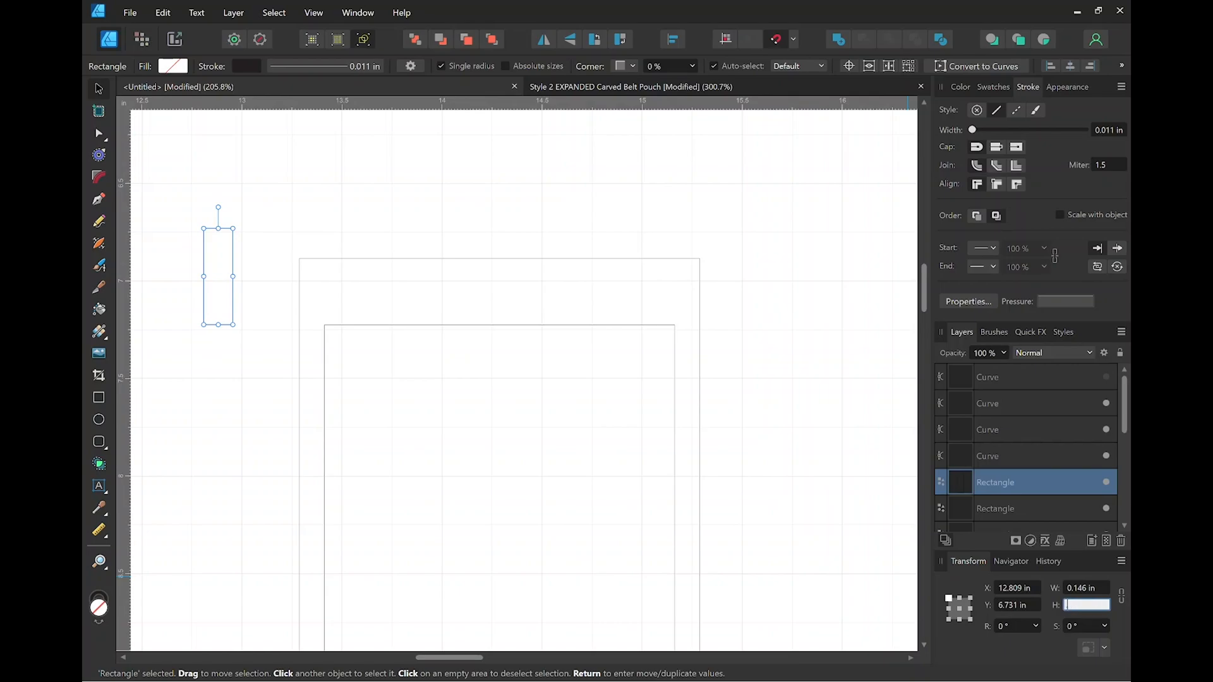
pyautogui.write('.25')
pyautogui.click(616, 212)
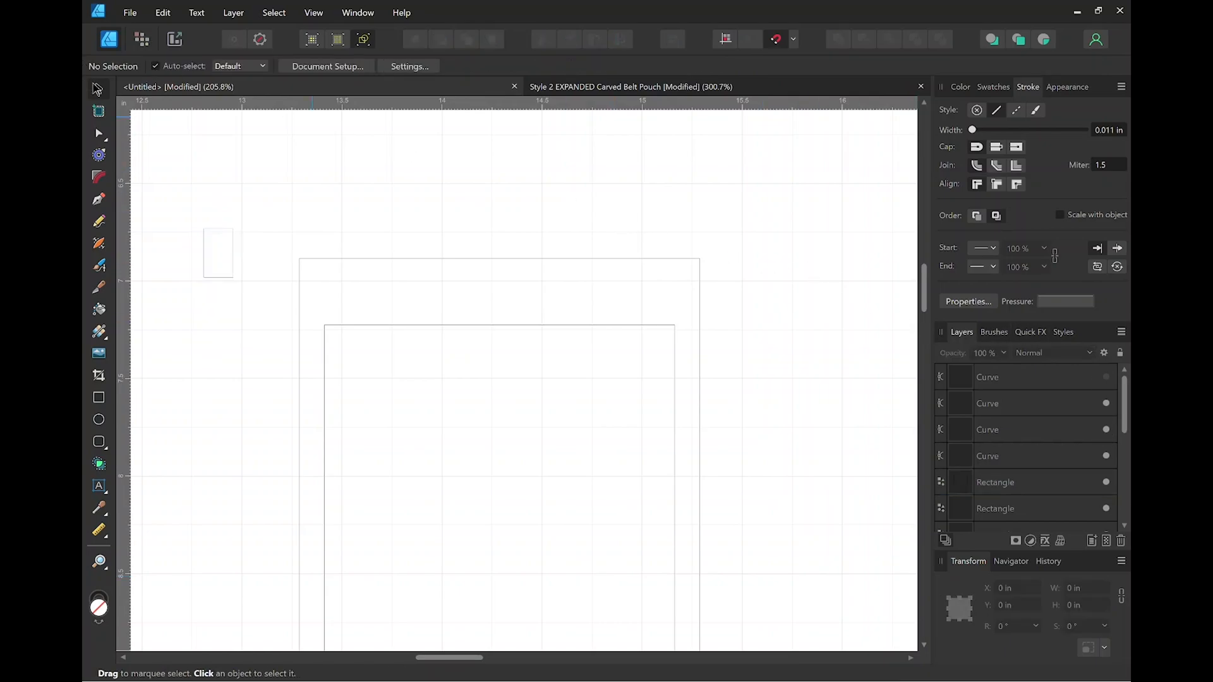
# Snap the spacer under the strip's top edge, move the upper dotted rectangle up to the spacer's lower edge, and leave outline view.
pyautogui.moveTo(216, 230); pyautogui.dragTo(586, 263)
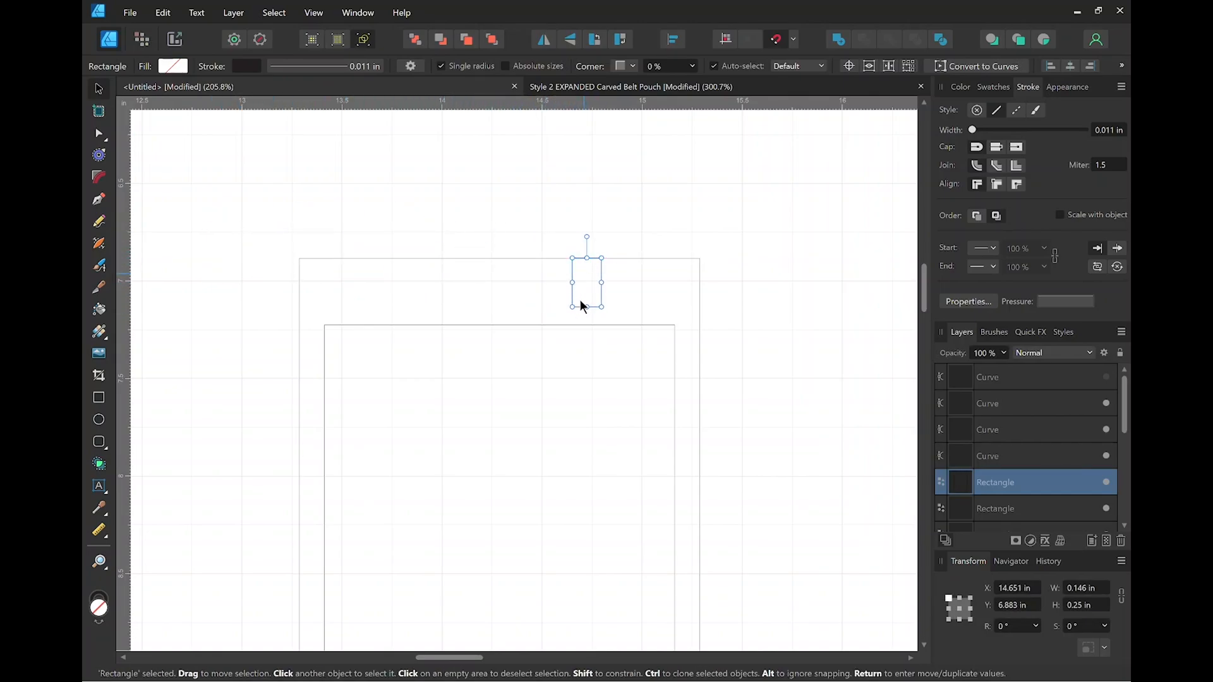
pyautogui.scroll(-3, 502, 399)
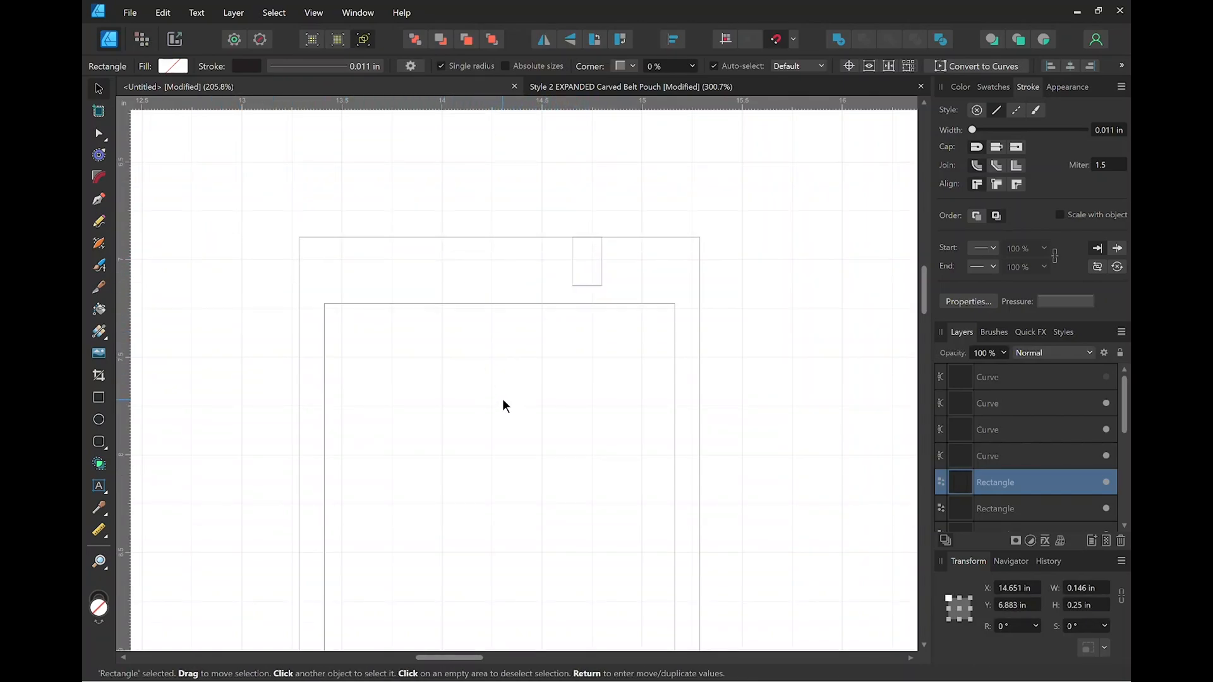
pyautogui.scroll(3, 494, 366)
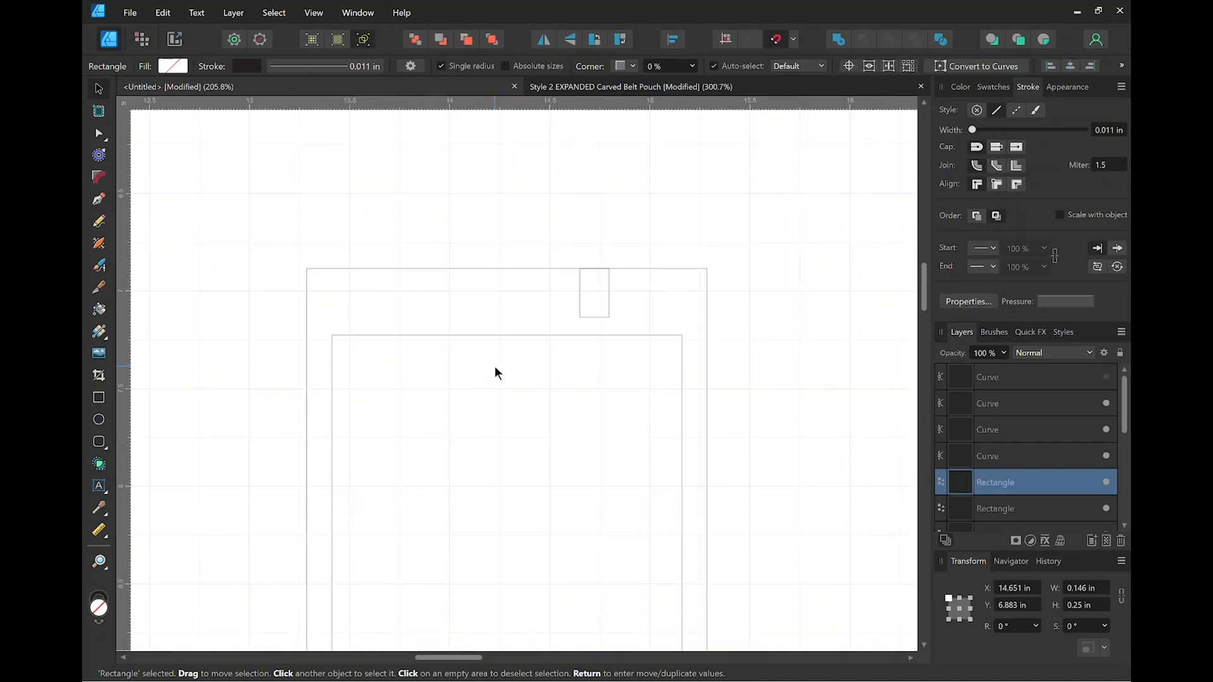
pyautogui.click(530, 336)
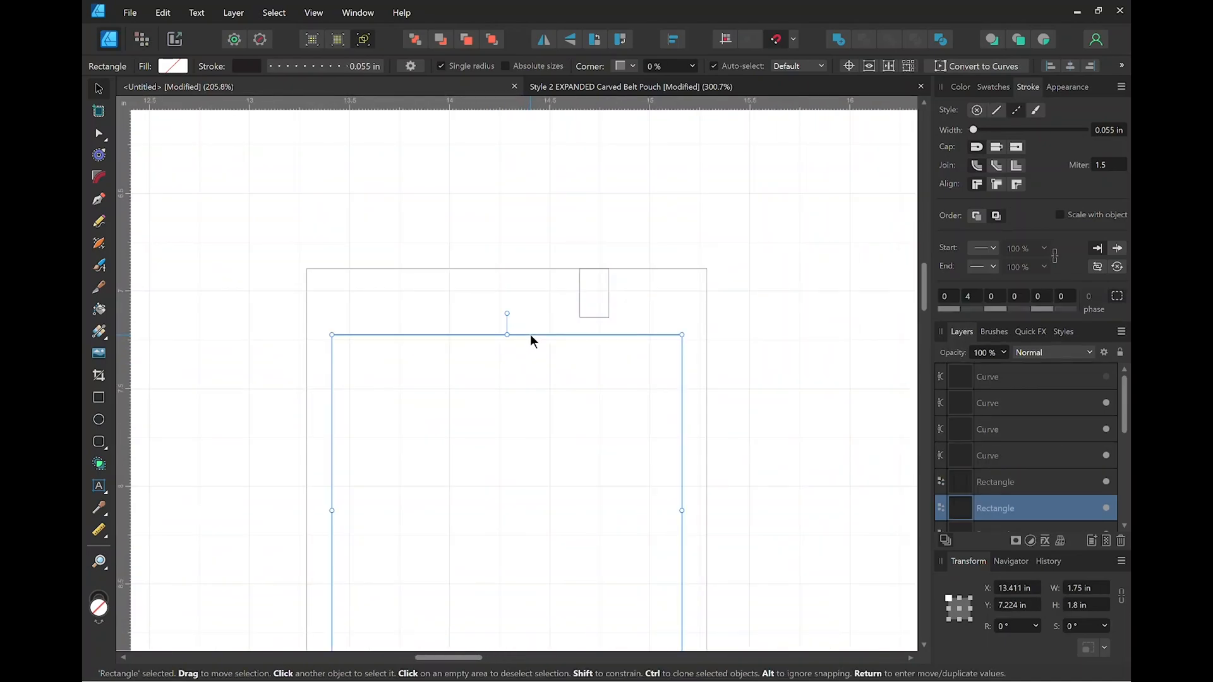
pyautogui.moveTo(522, 393); pyautogui.dragTo(523, 381)
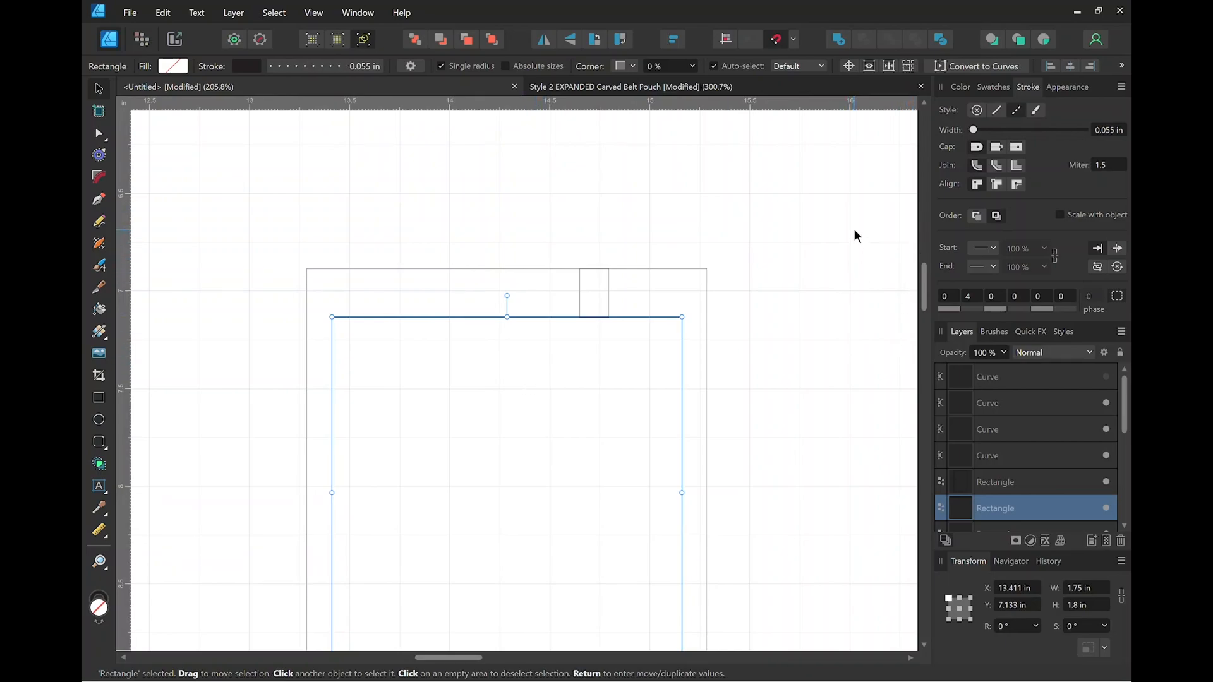
pyautogui.click(363, 42)
# Delete the spacer rectangle from the strip's top end and select the upper dotted rectangle.
pyautogui.scroll(8, 559, 310)
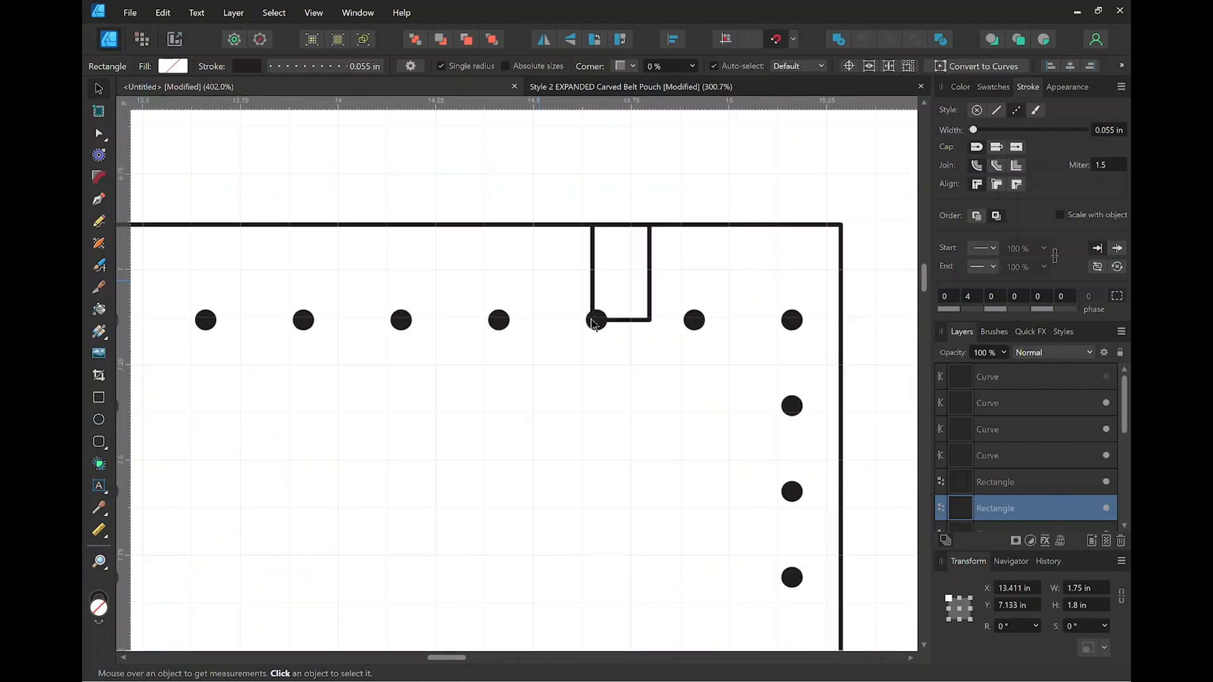
pyautogui.scroll(-4, 603, 325)
pyautogui.scroll(-2, 602, 321)
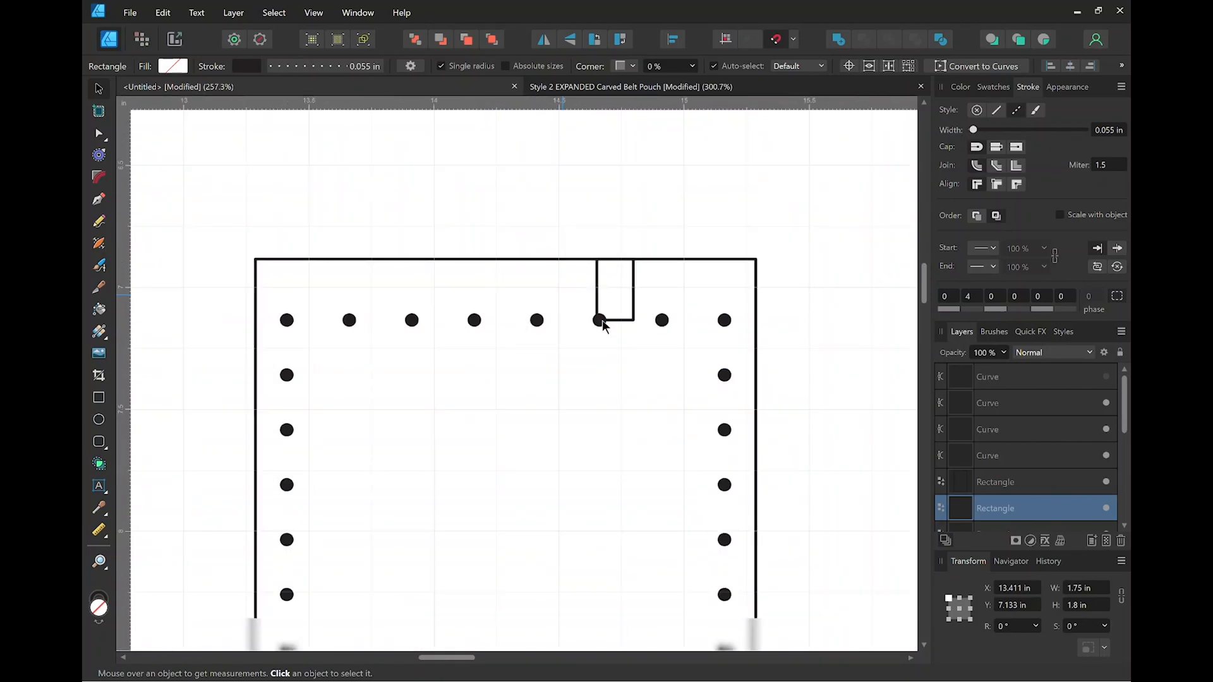
pyautogui.click(602, 321)
pyautogui.scroll(-1, 602, 321)
pyautogui.scroll(-2, 583, 357)
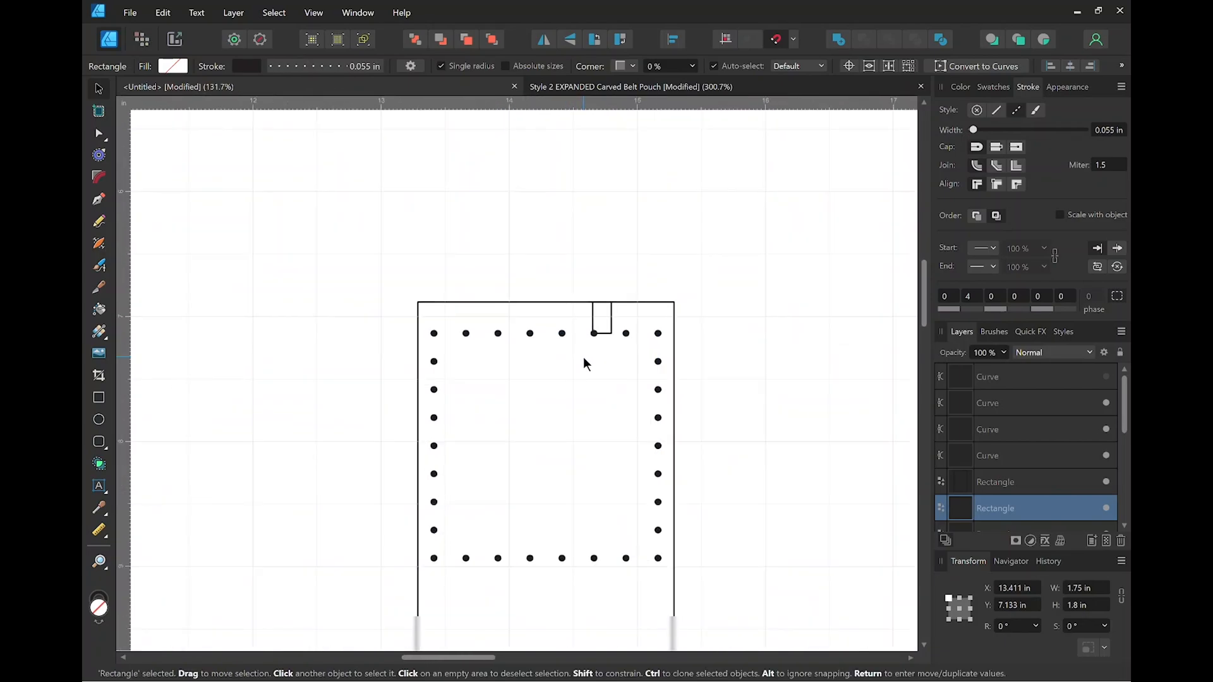
pyautogui.moveTo(576, 398); pyautogui.dragTo(607, 330)
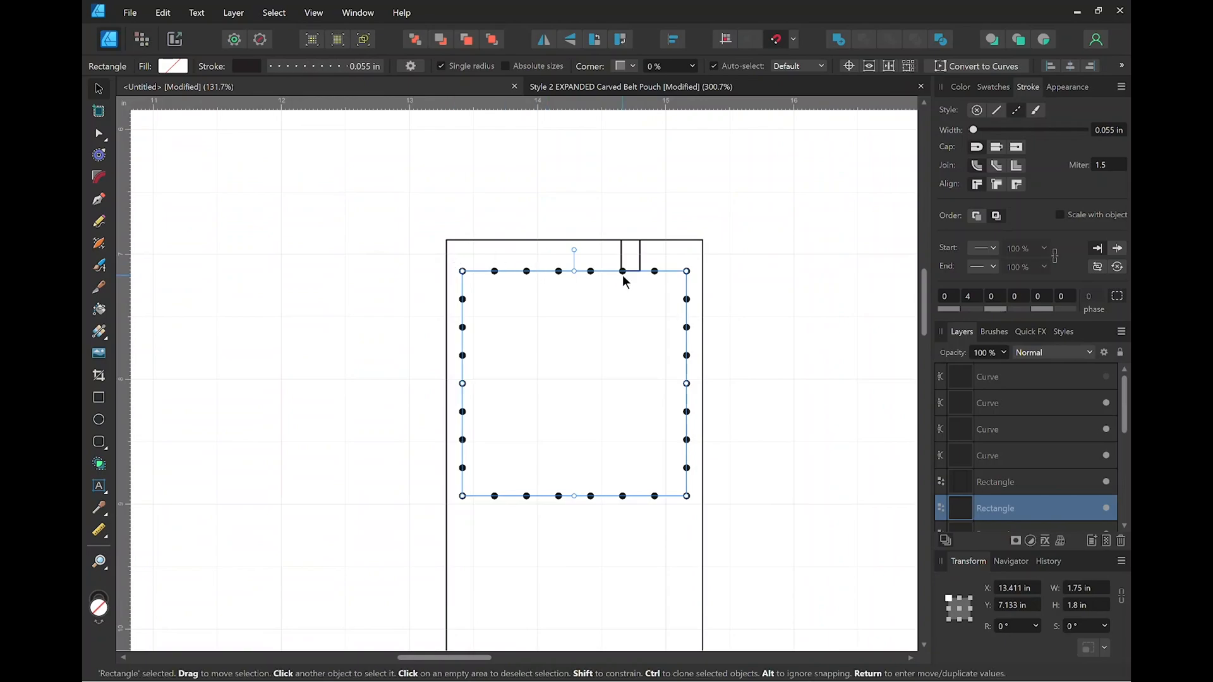
pyautogui.click(535, 194)
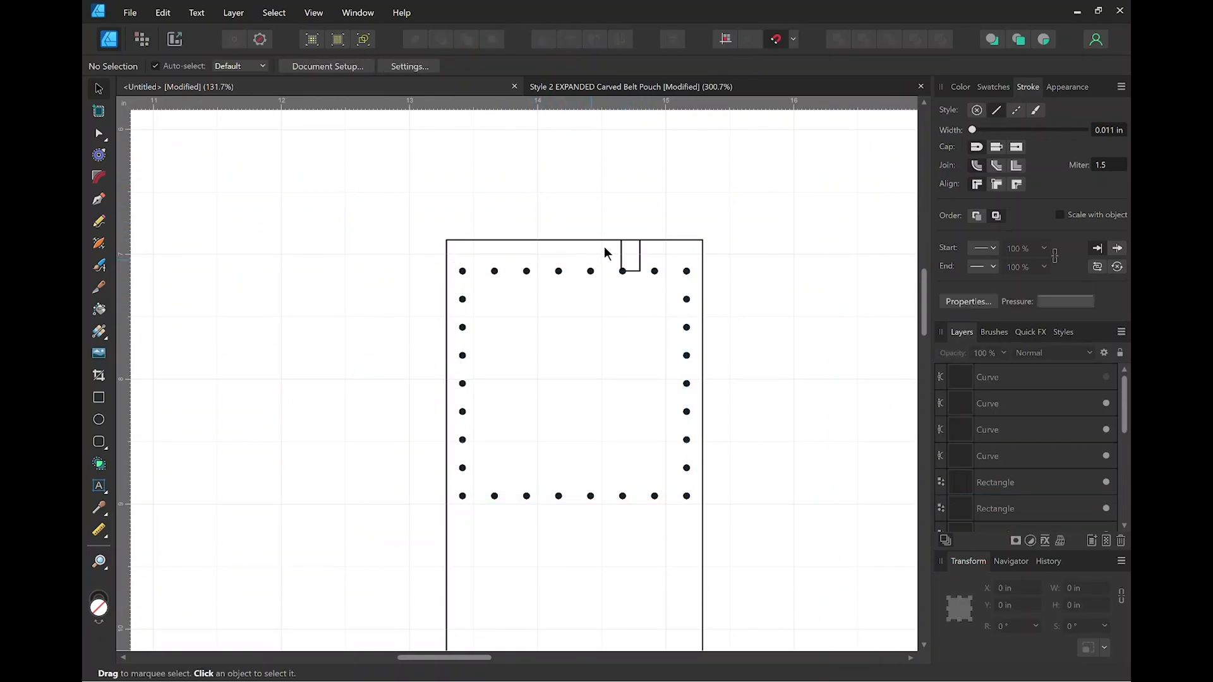
pyautogui.click(621, 259)
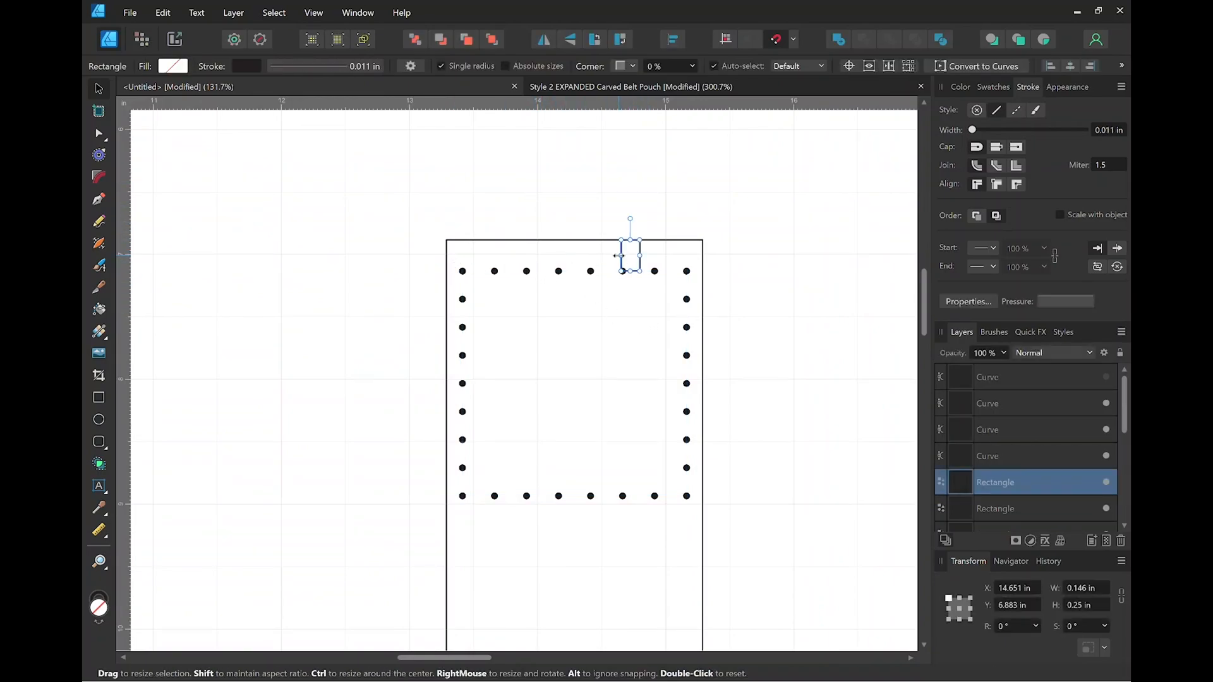
pyautogui.click(621, 260)
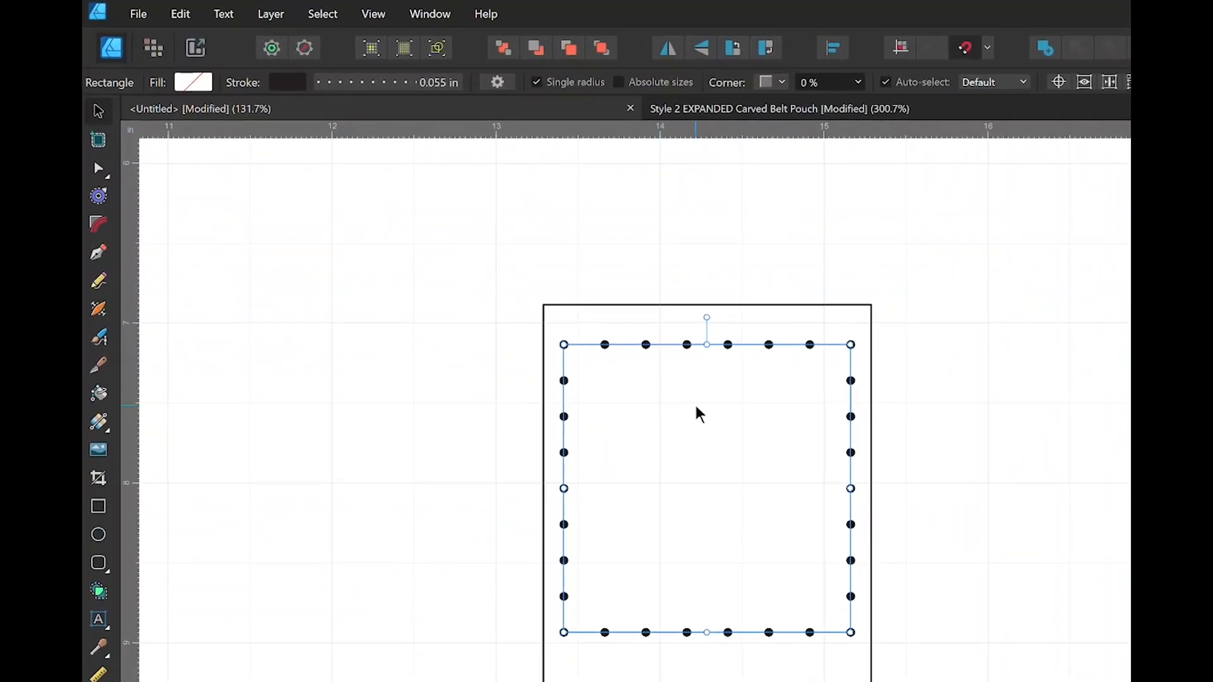
# Expand the stroke of the upper dotted rectangle and divide it into separate hole shapes.
pyautogui.click(279, 15)
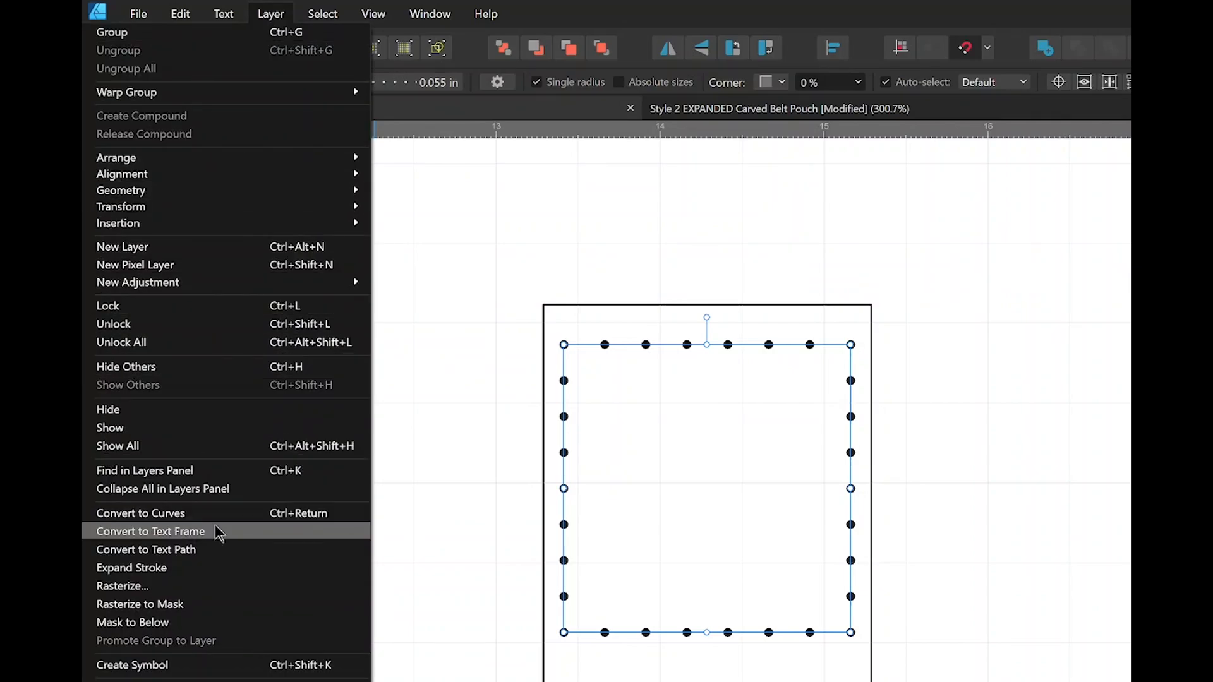
pyautogui.click(218, 567)
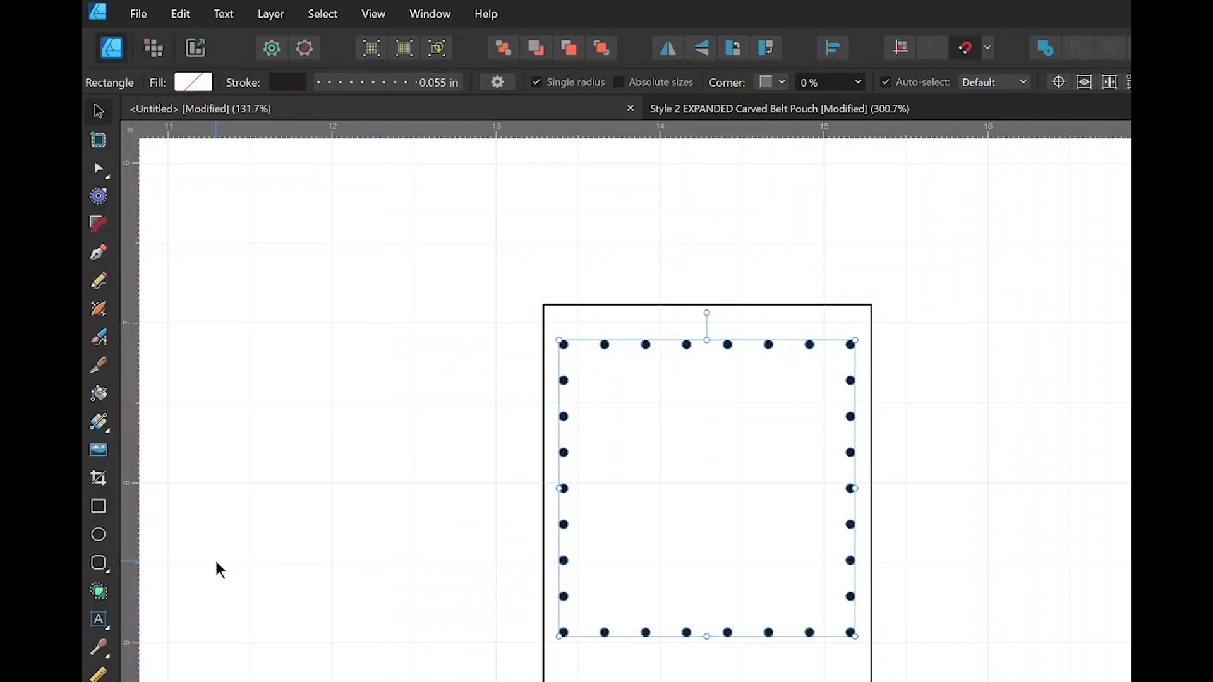
pyautogui.click(278, 14)
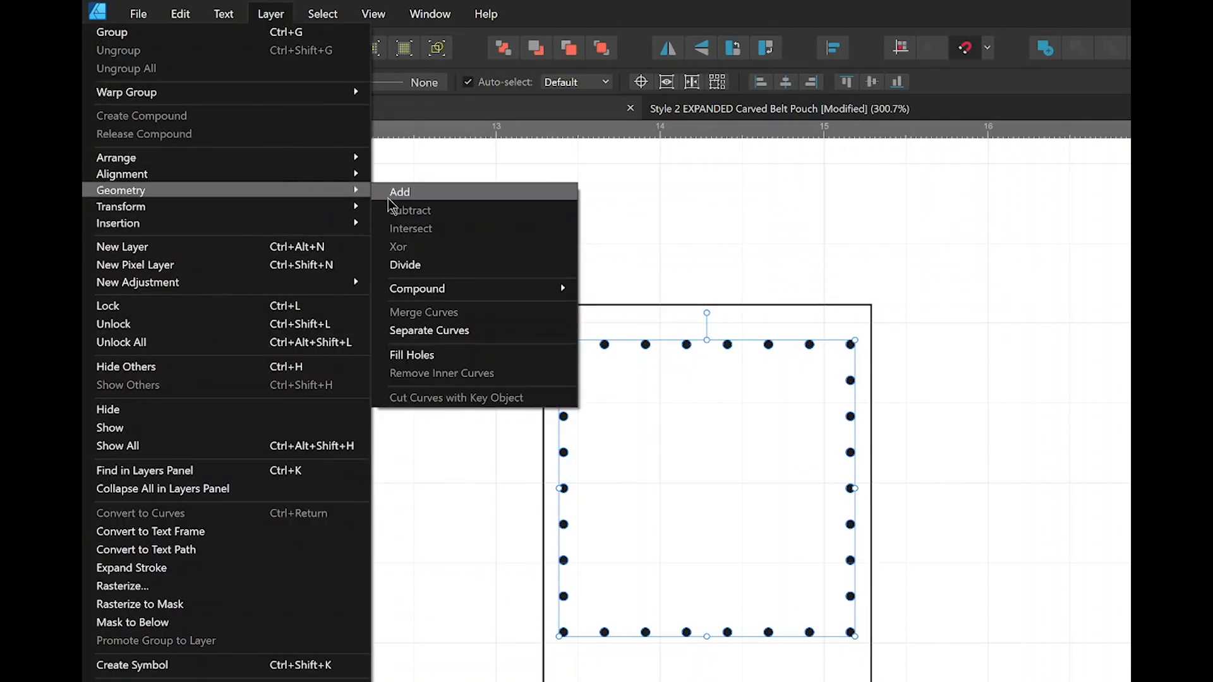
pyautogui.click(433, 264)
pyautogui.click(492, 355)
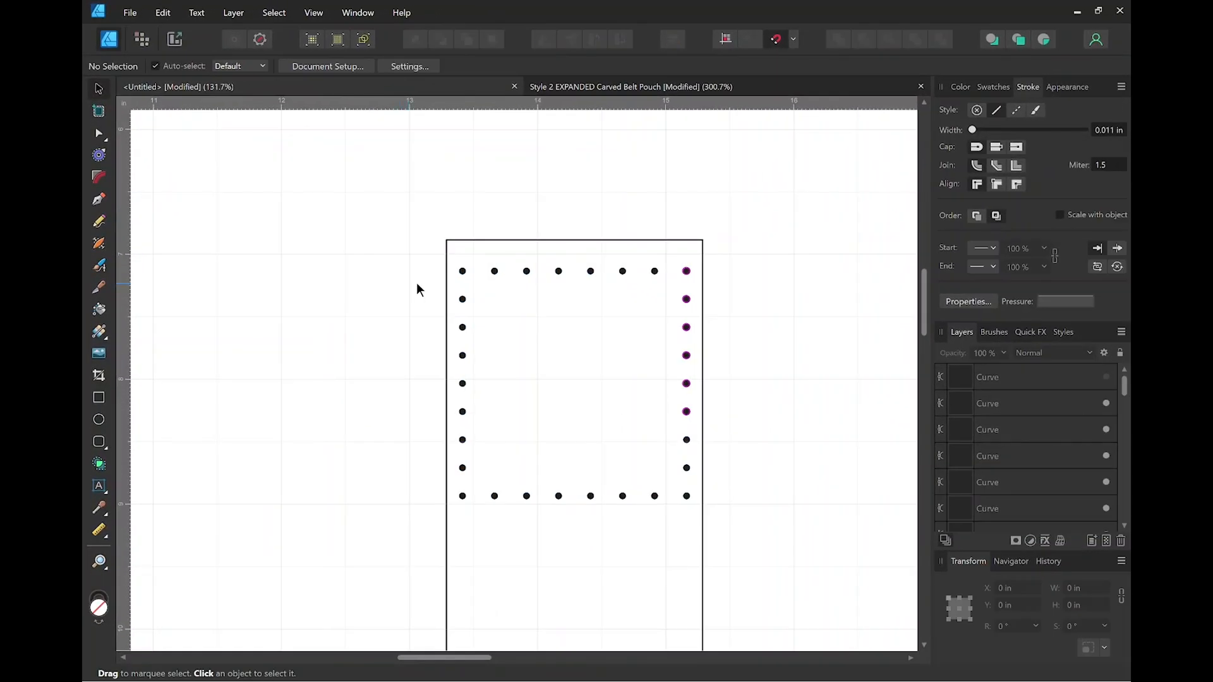
# Delete the side and bottom holes of the upper stitch pattern and group the remaining top row.
pyautogui.click(463, 275)
pyautogui.click(426, 297)
pyautogui.moveTo(454, 283); pyautogui.dragTo(696, 510)
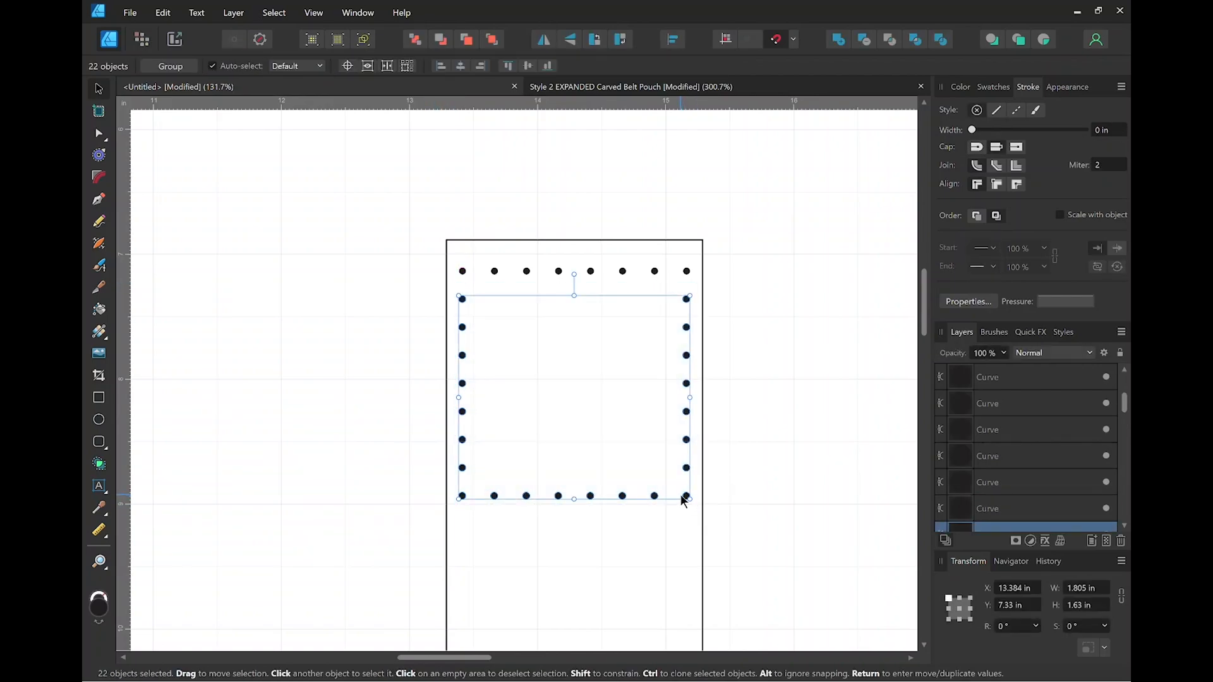
pyautogui.press('Delete')
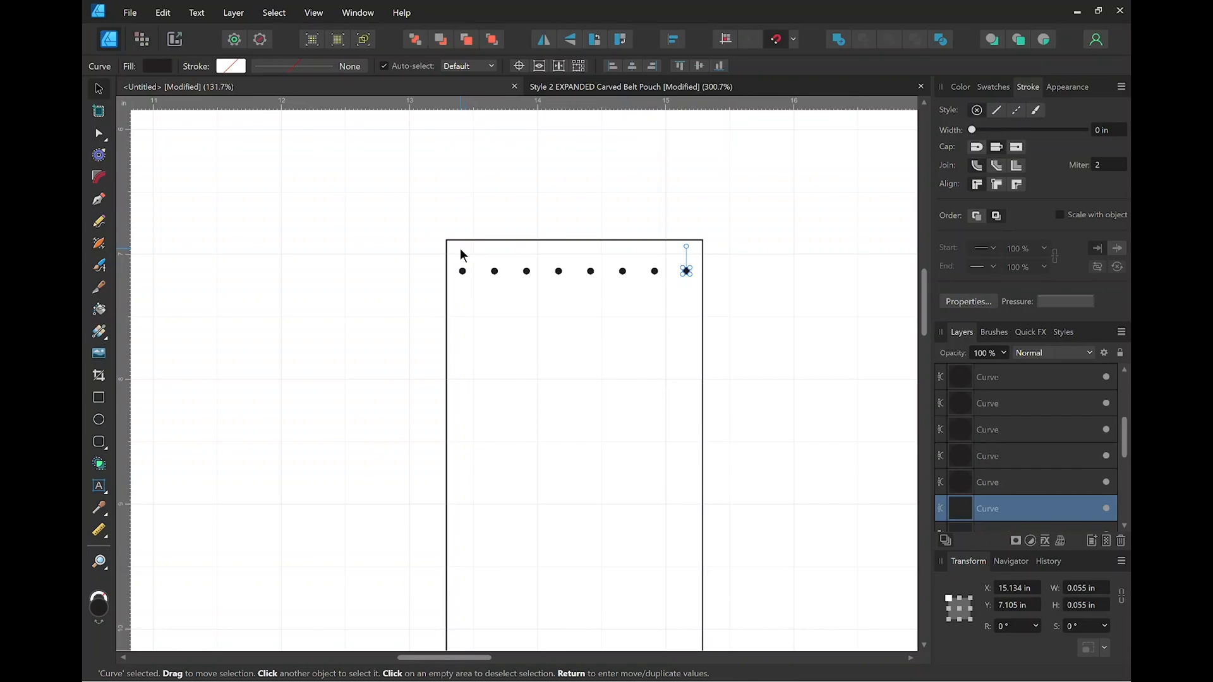
pyautogui.moveTo(452, 257); pyautogui.dragTo(695, 298)
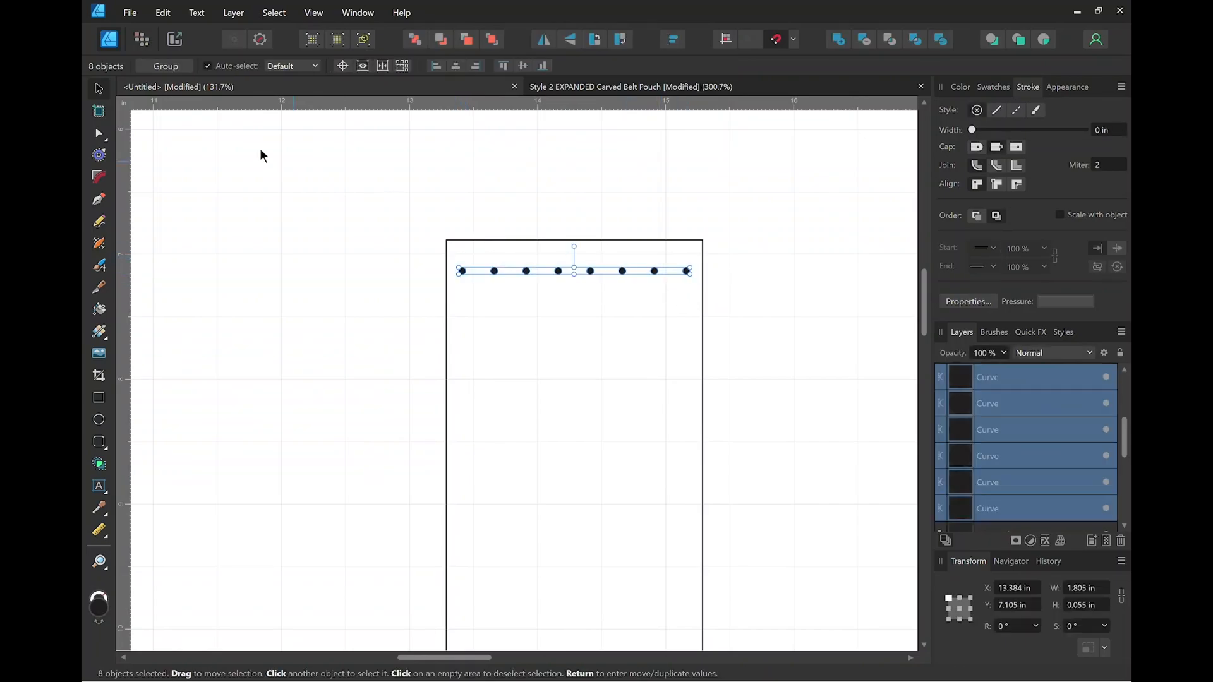
pyautogui.click(180, 68)
# Group the long rectangle, the top hole row and the bottom dotted rectangle into one belt loop strip.
pyautogui.scroll(-1, 525, 235)
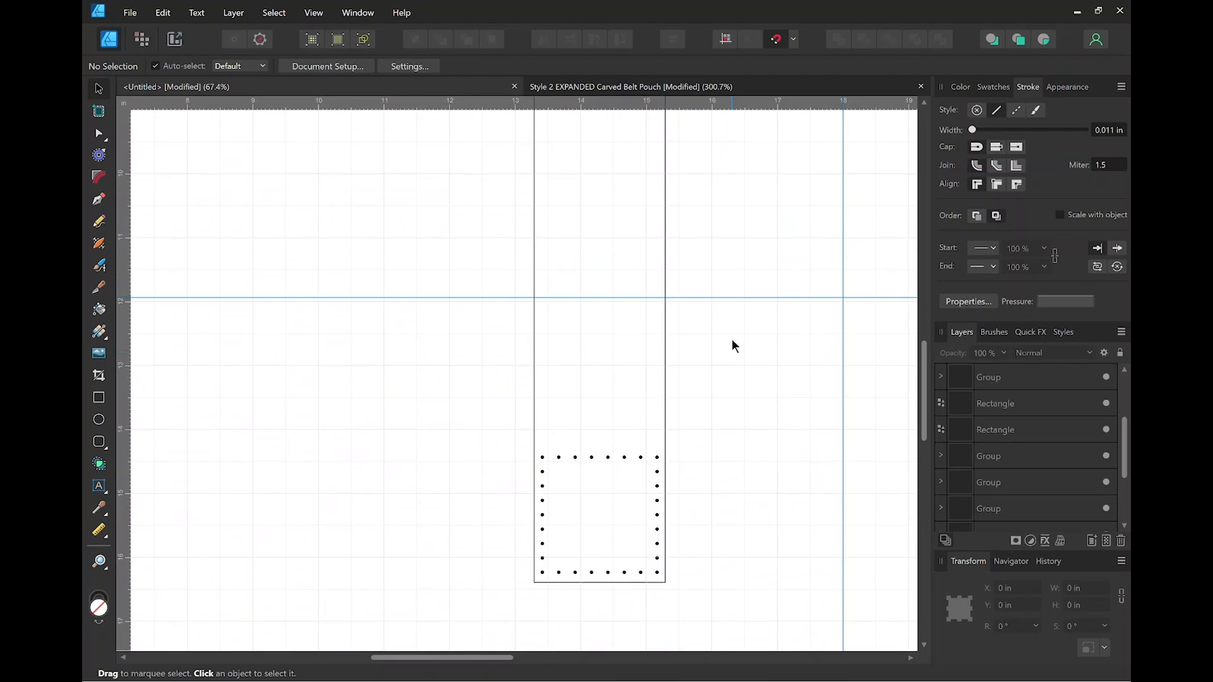
pyautogui.scroll(-2, 729, 324)
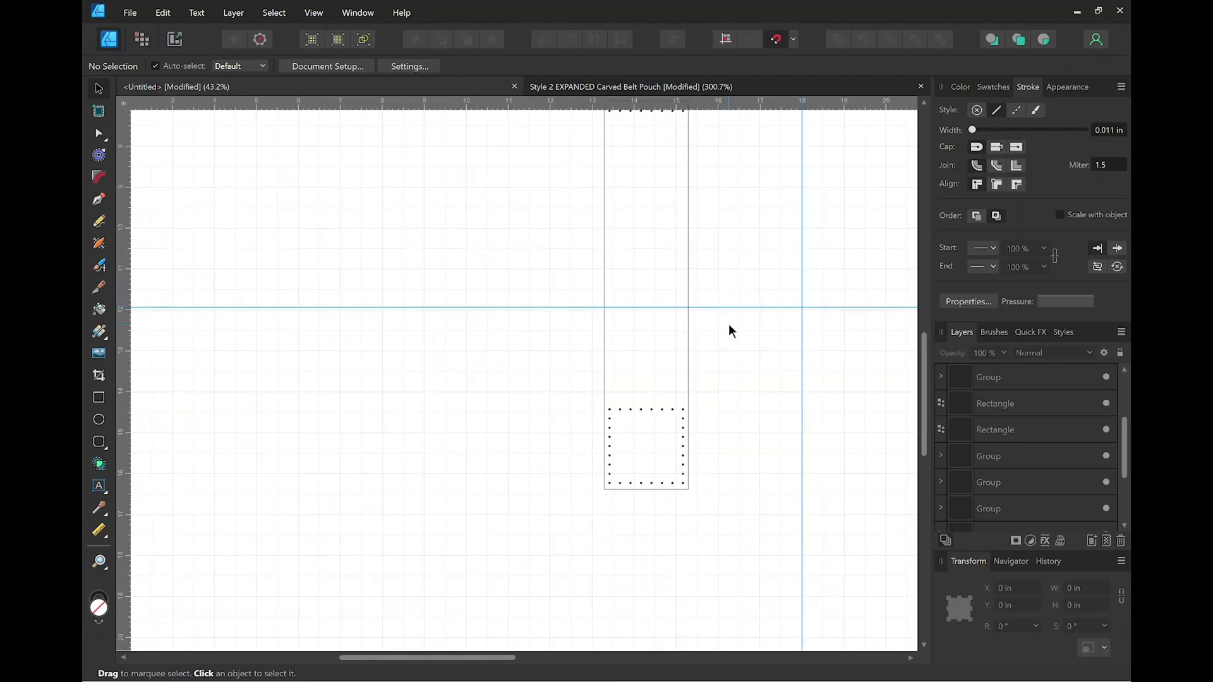
pyautogui.scroll(-2, 729, 323)
pyautogui.moveTo(563, 209); pyautogui.dragTo(723, 530)
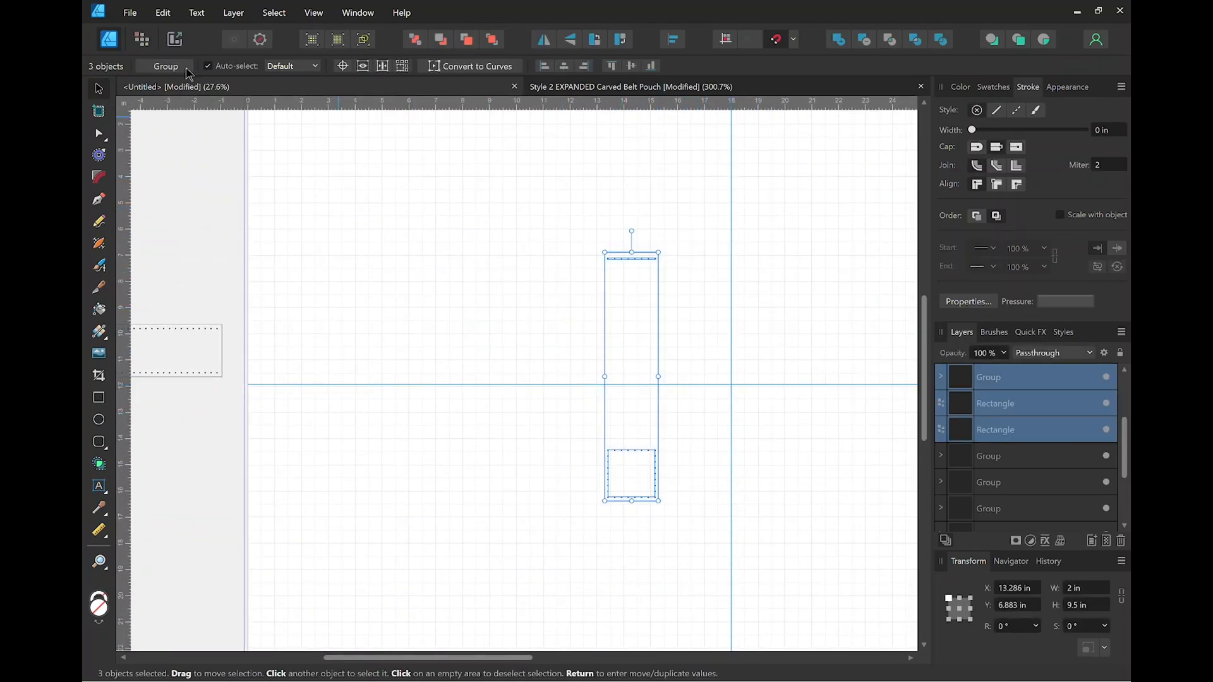
pyautogui.hotkey('ctrl', 'g')
pyautogui.scroll(1, 619, 314)
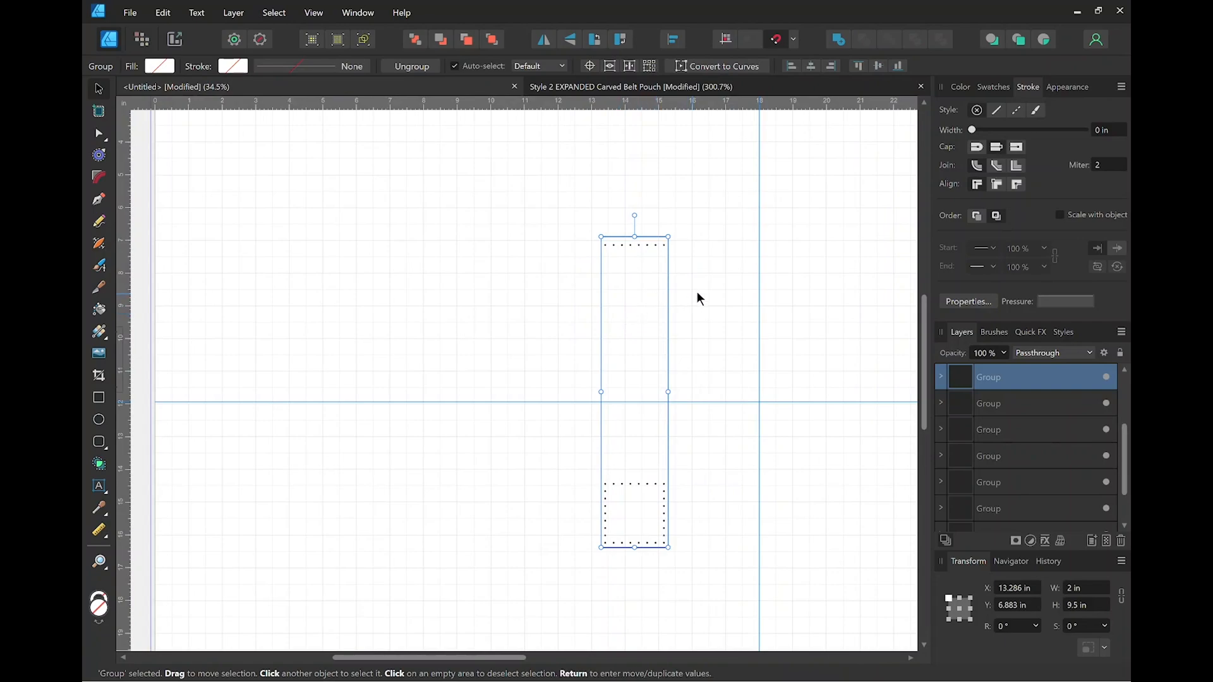
# Move the large pouch body piece from below the artboard to the strip's right, at about X 20.08, Y 6.09 in.
pyautogui.moveTo(696, 297); pyautogui.dragTo(566, 279)
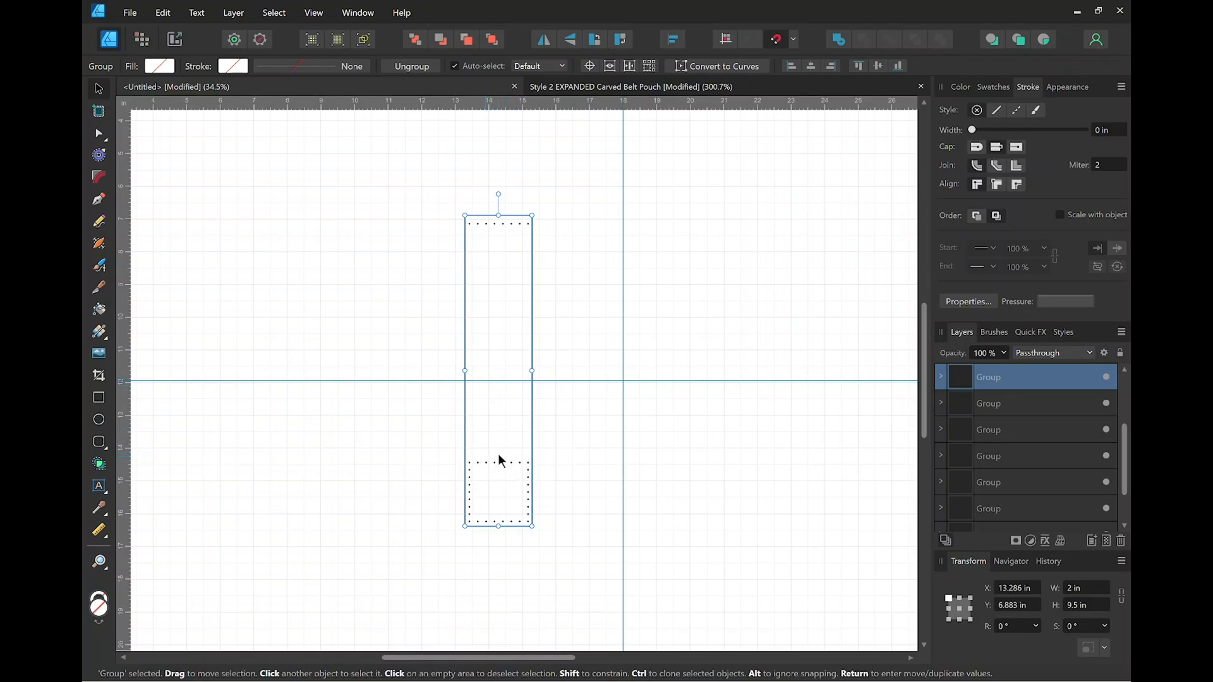
pyautogui.scroll(-5, 550, 422)
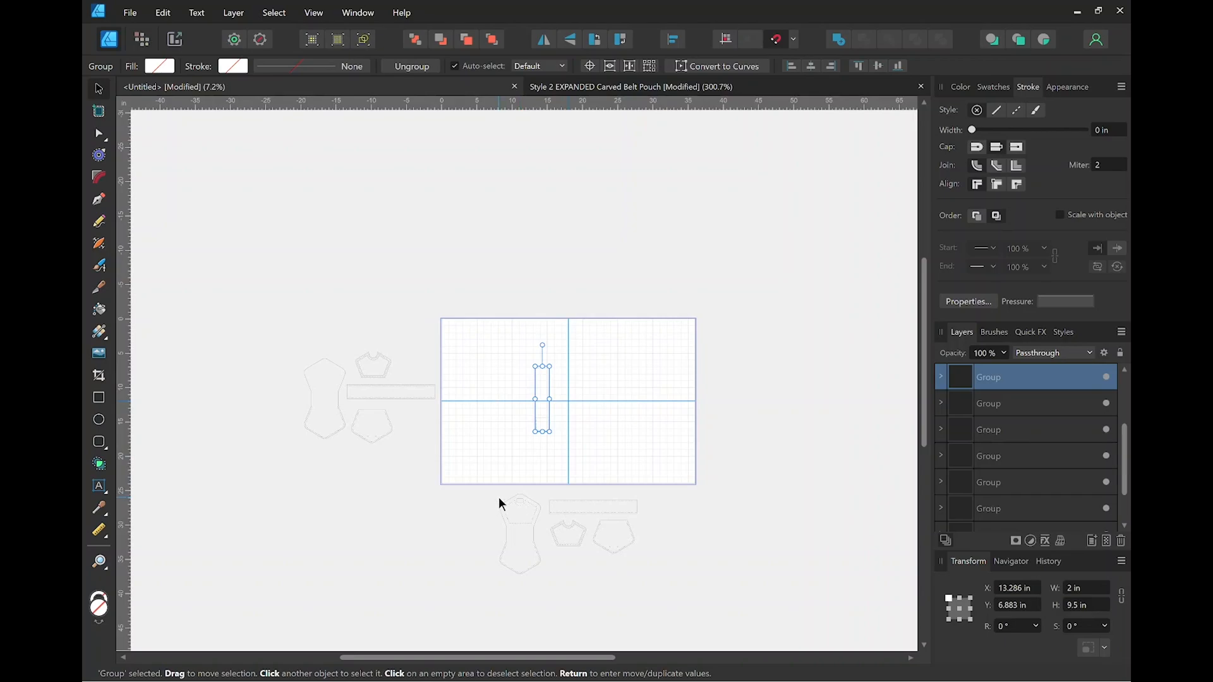
pyautogui.click(520, 531)
pyautogui.moveTo(520, 531); pyautogui.dragTo(604, 394)
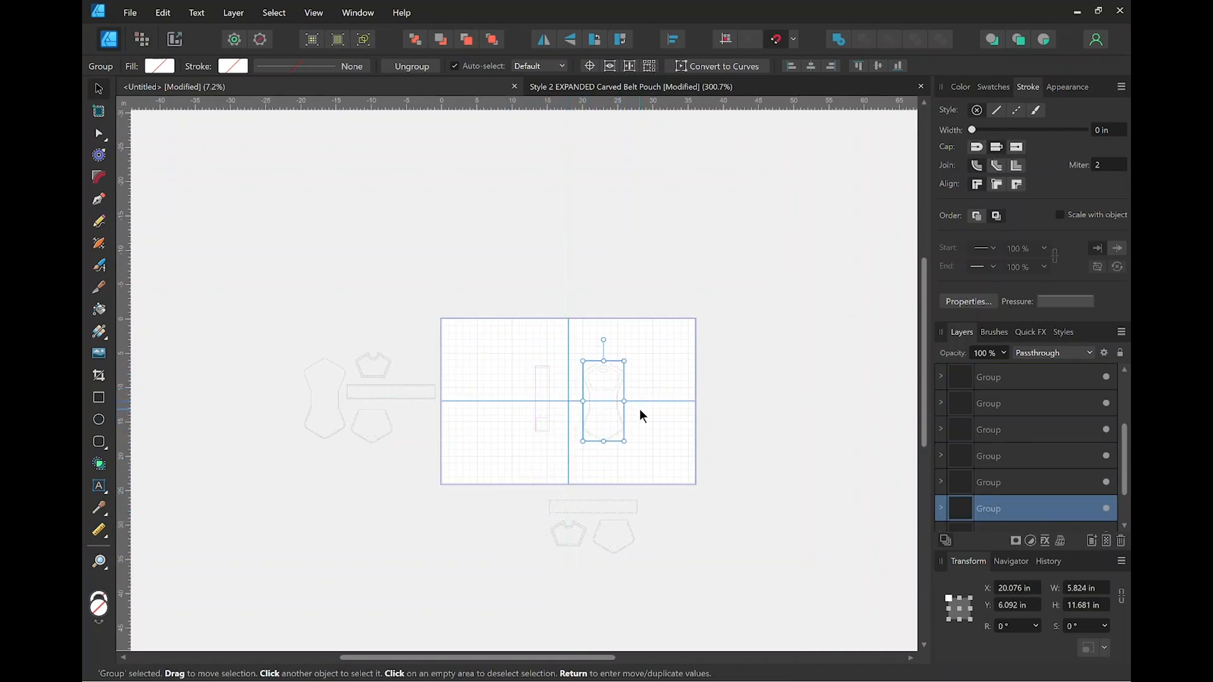
# Move the belt loop strip onto the pouch body, centred horizontally, with its top at about Y 6.41 in.
pyautogui.scroll(4, 639, 408)
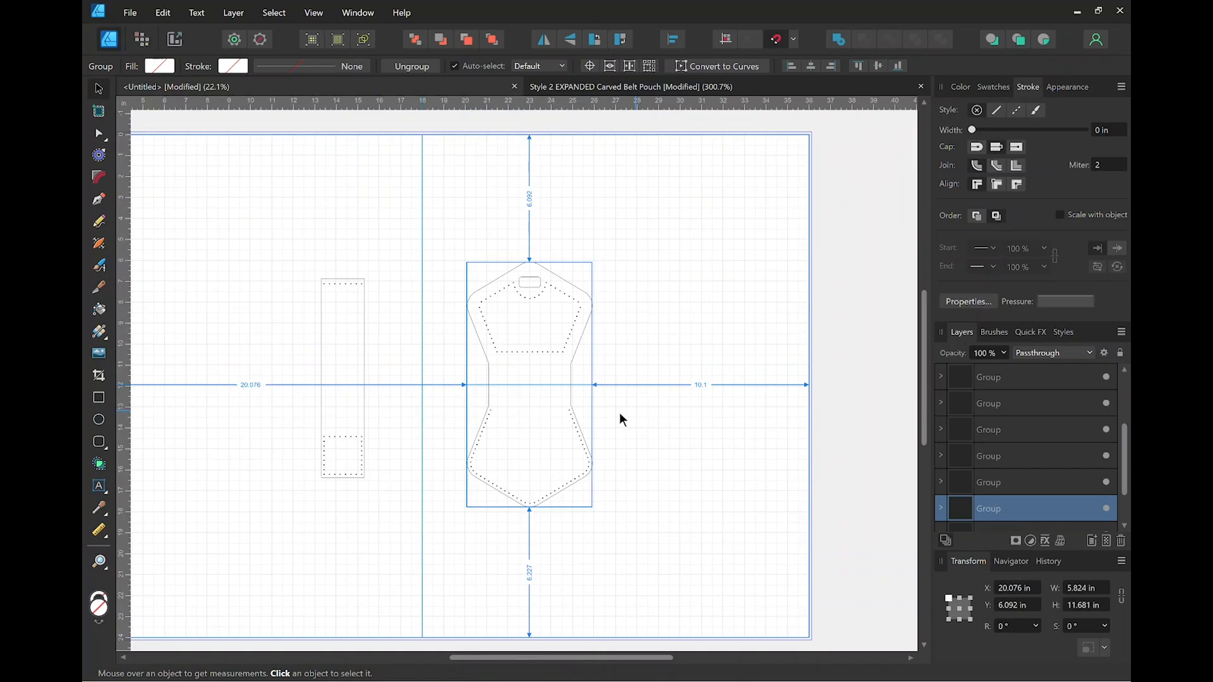
pyautogui.scroll(1, 620, 415)
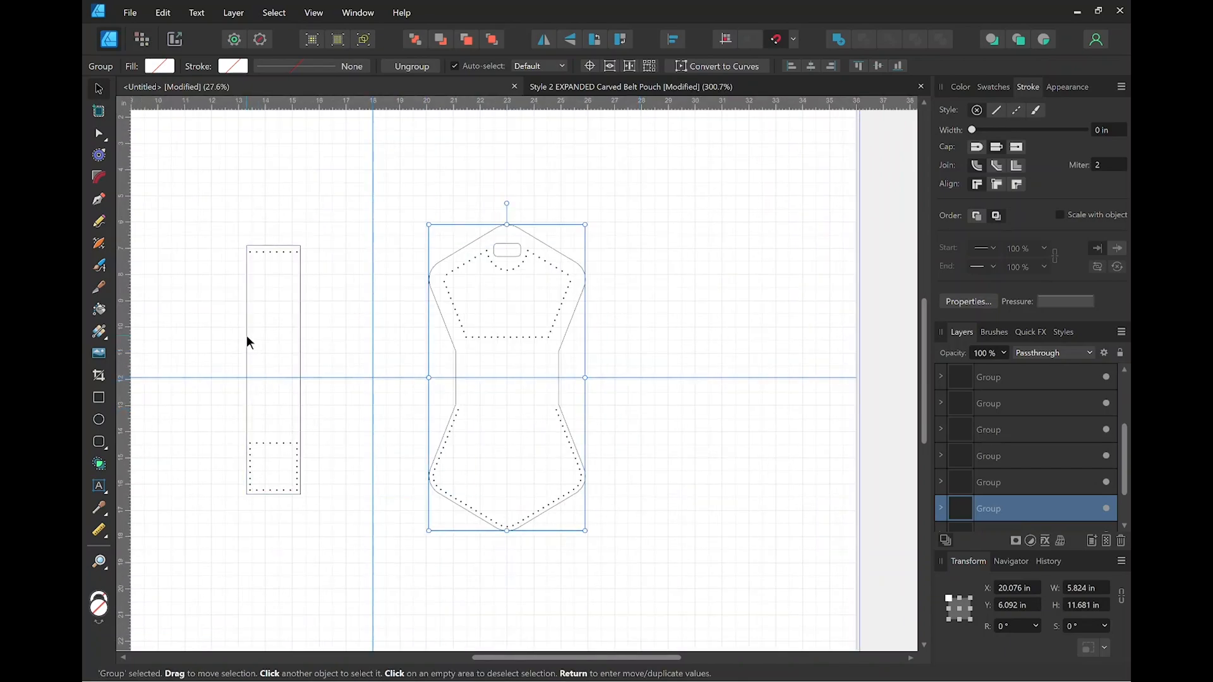
pyautogui.moveTo(247, 337); pyautogui.dragTo(486, 325)
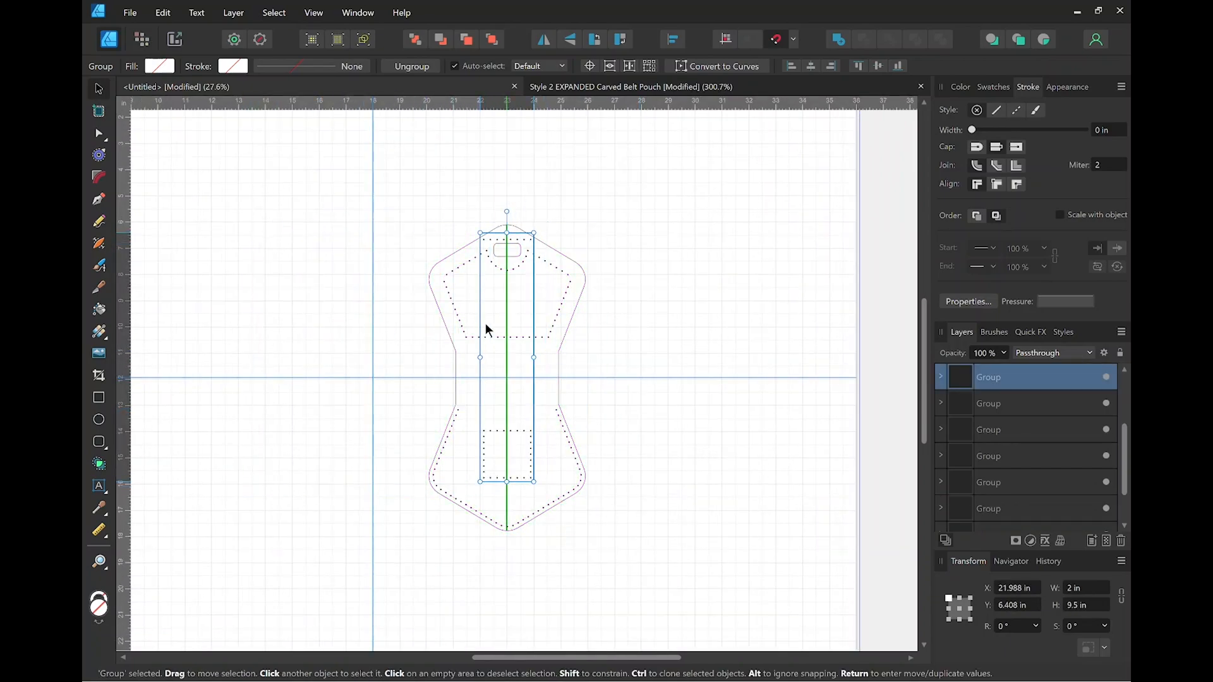
# Select the pouch body together with the belt loop strip and check the strip's placement around the lower dotted rectangle.
pyautogui.scroll(2, 638, 452)
pyautogui.moveTo(639, 438); pyautogui.dragTo(810, 430)
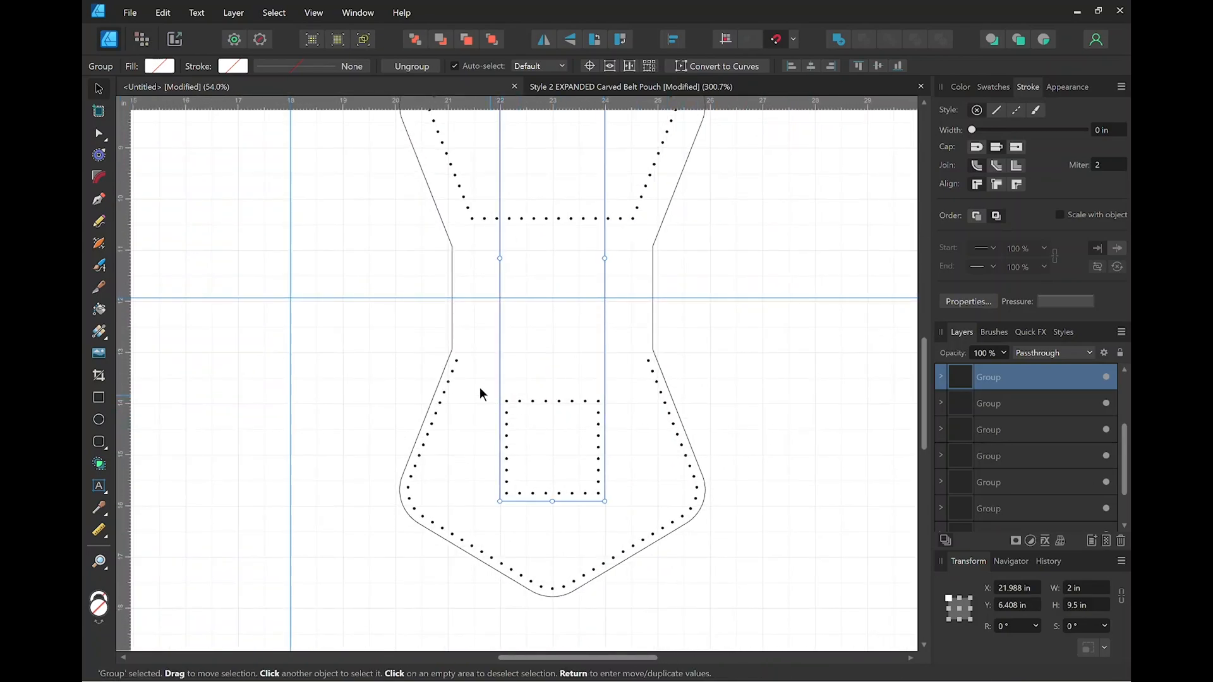
pyautogui.click(452, 342)
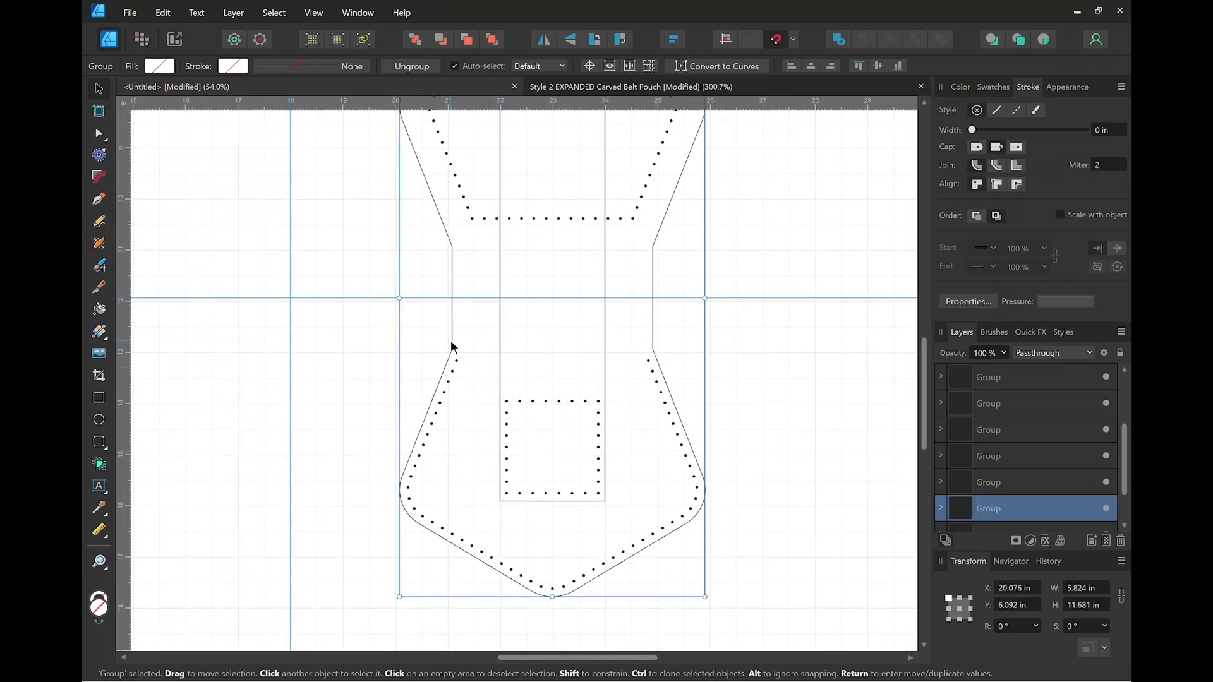
pyautogui.keyDown('shift'); pyautogui.click(499, 367); pyautogui.keyUp('shift')
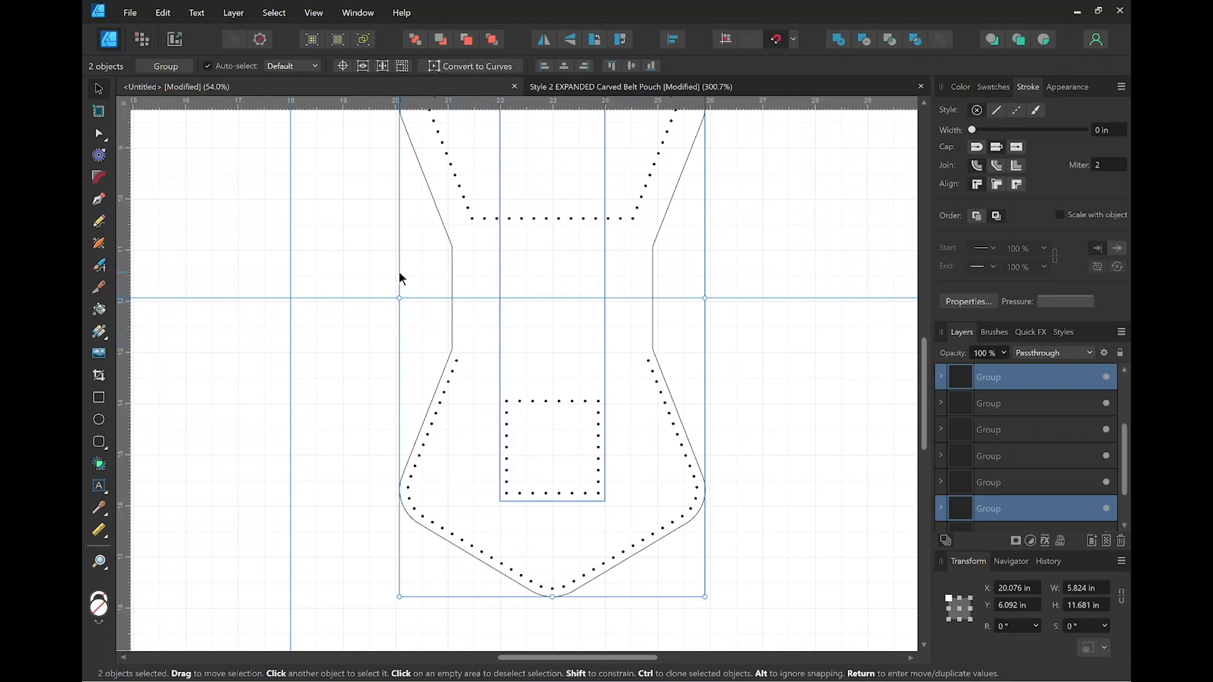
pyautogui.press('alt')
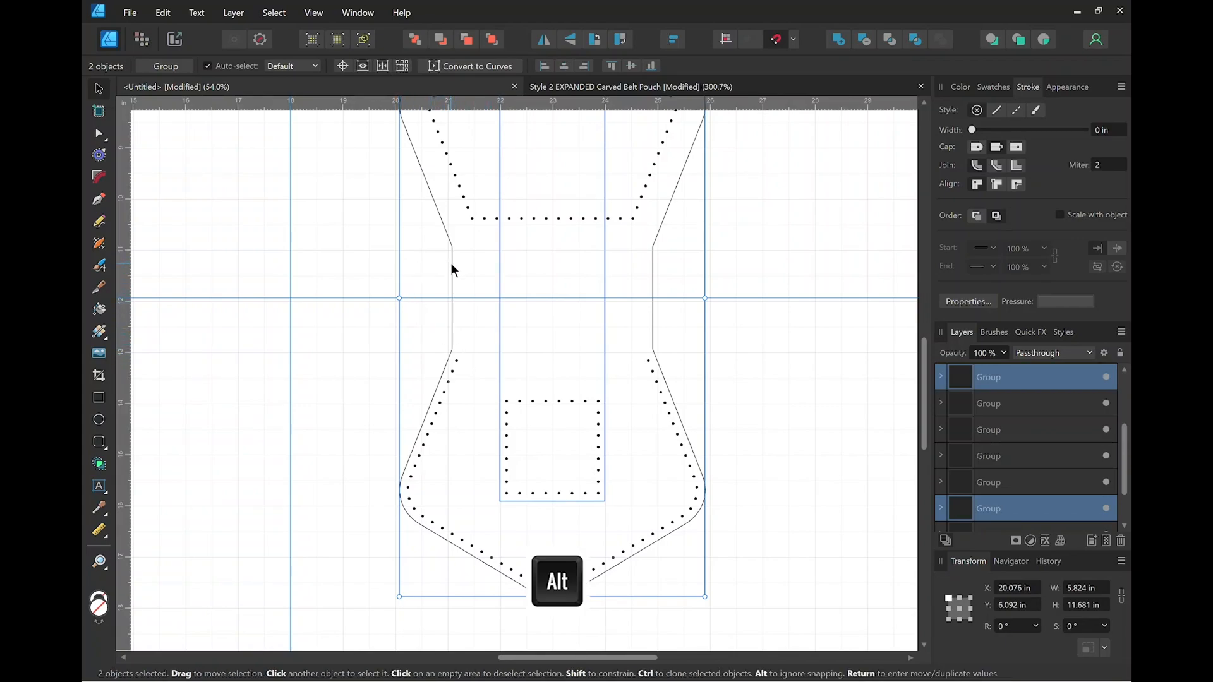
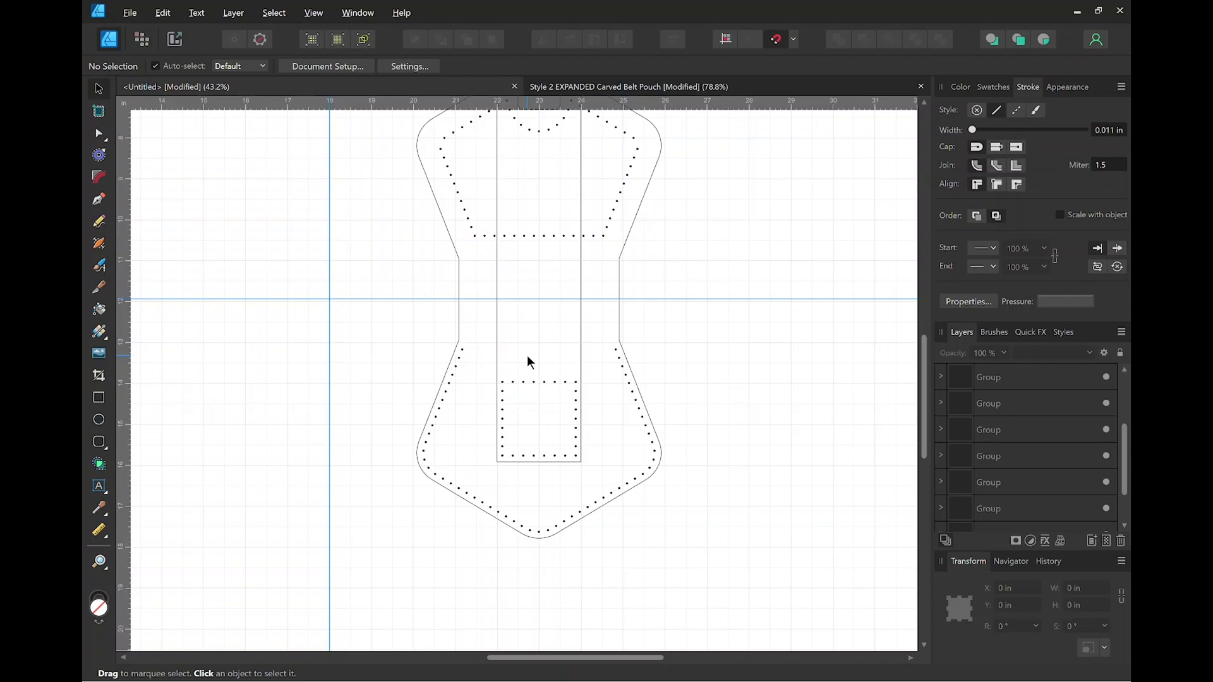
# Shift the belt loop strip slightly down on the pouch body so its top sits at Y 6.465 in.
pyautogui.scroll(6, 574, 383)
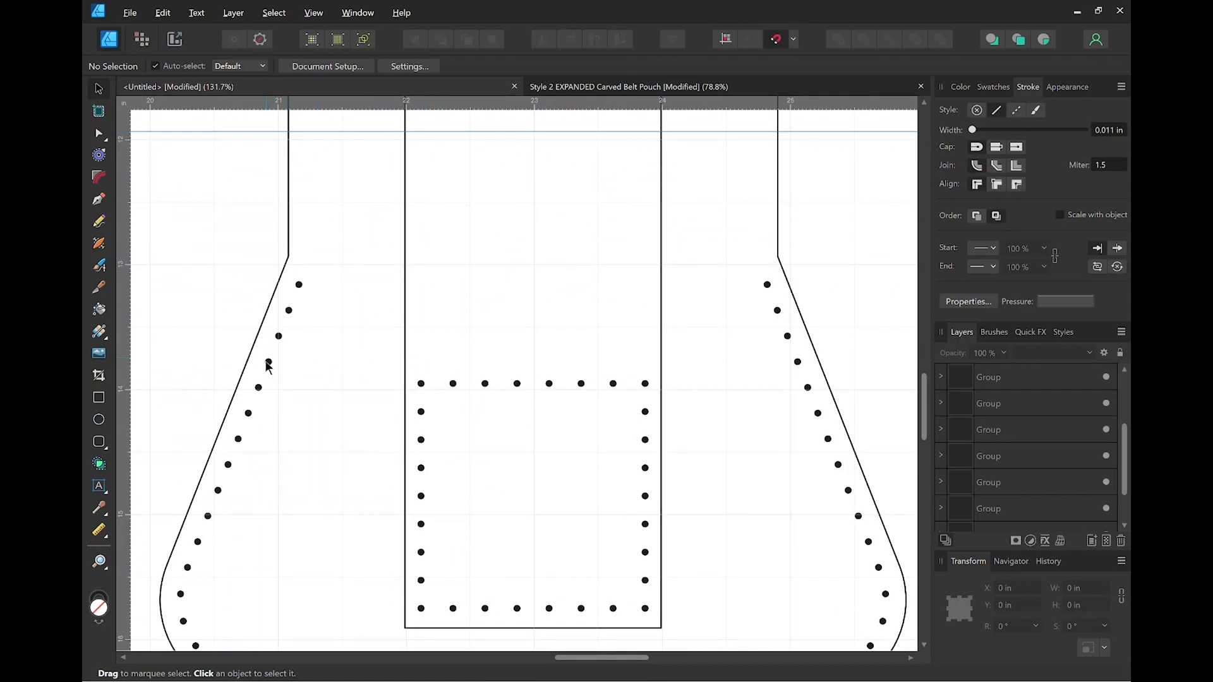
pyautogui.click(405, 396)
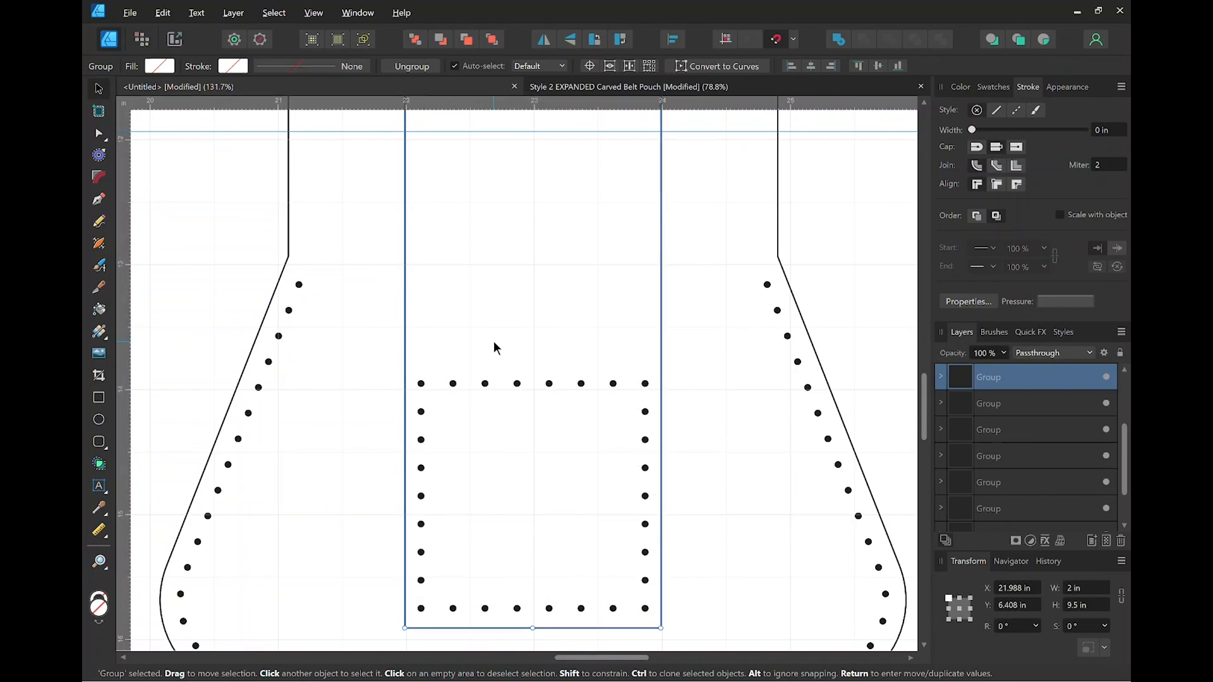
pyautogui.moveTo(494, 343); pyautogui.dragTo(494, 360)
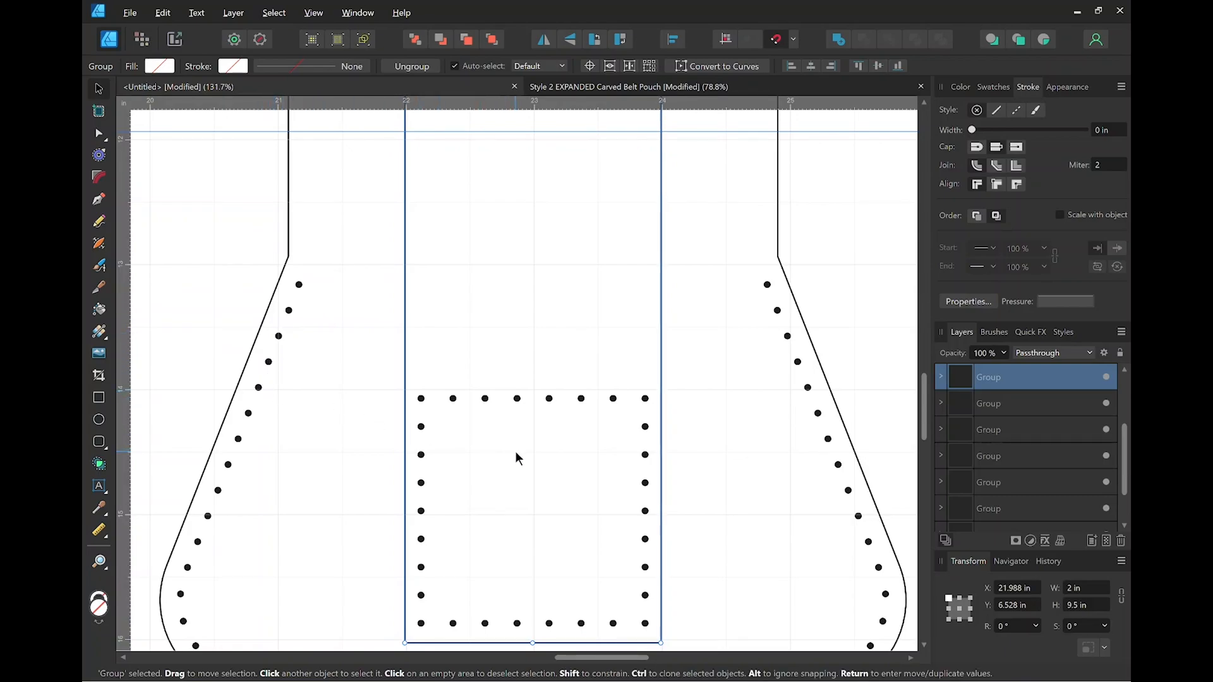
pyautogui.moveTo(515, 453); pyautogui.dragTo(517, 444)
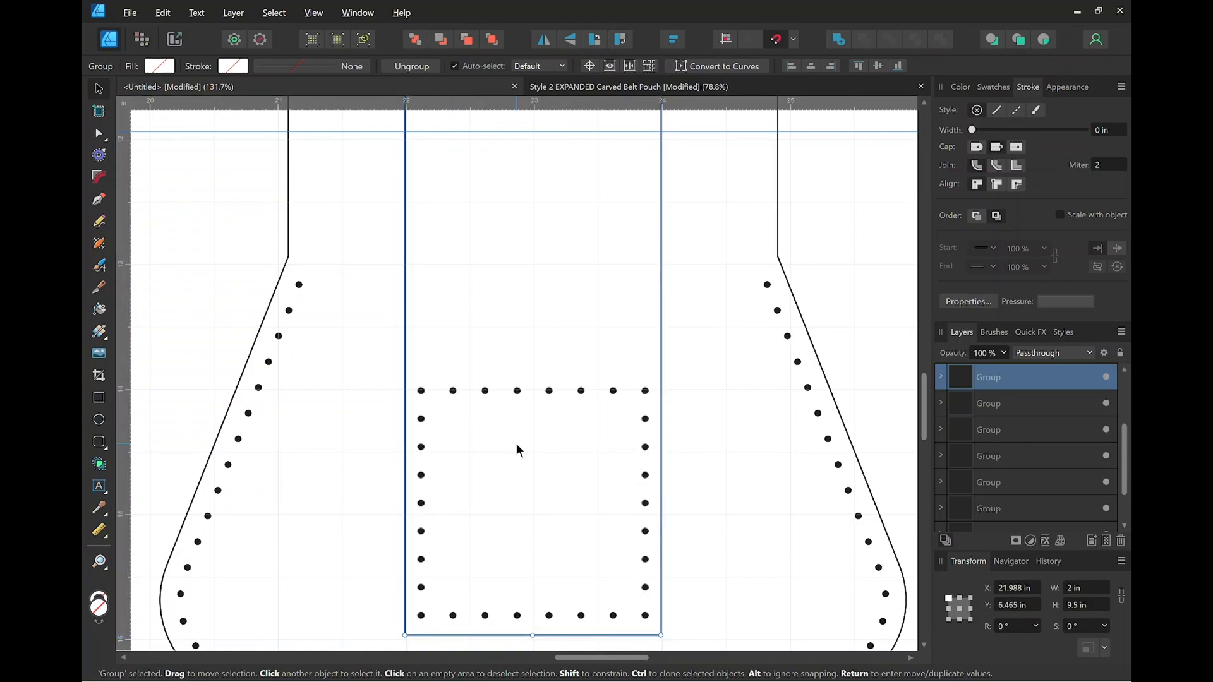
# Duplicate the belt loop strip and move the copy clear of the pouch body's left side, at about X 14.33 in.
pyautogui.keyDown('ctrl'); pyautogui.scroll(-5, 448, 350); pyautogui.keyUp('ctrl')
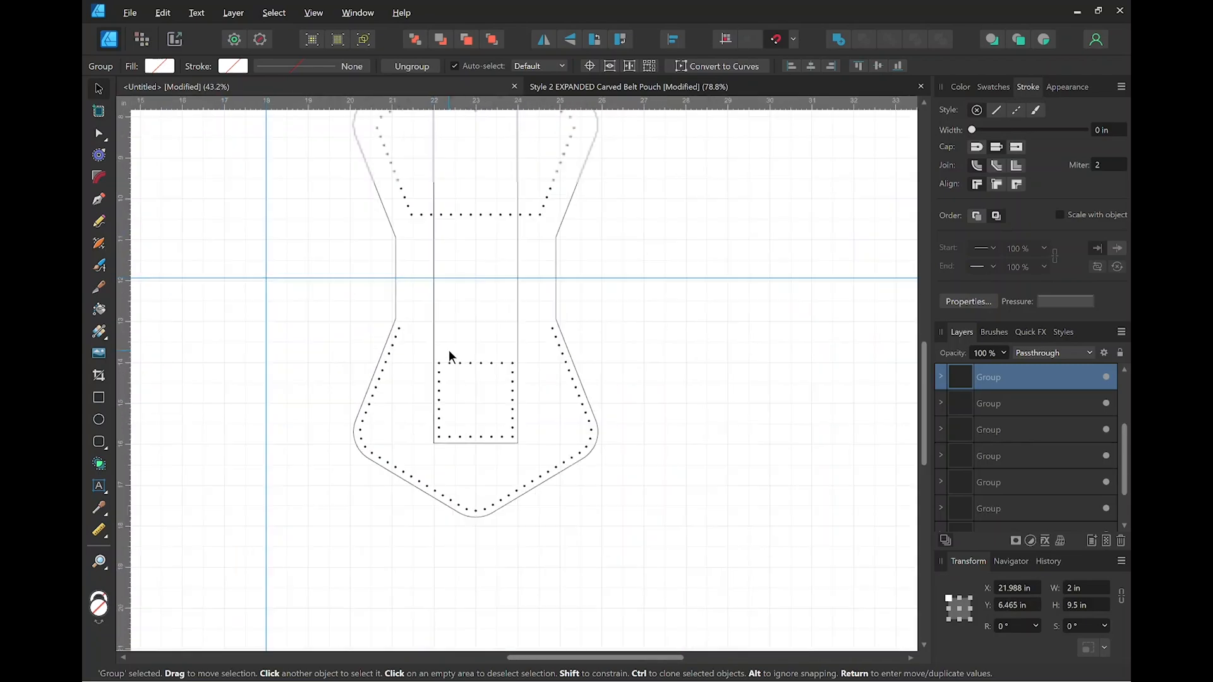
pyautogui.moveTo(699, 212); pyautogui.dragTo(751, 266)
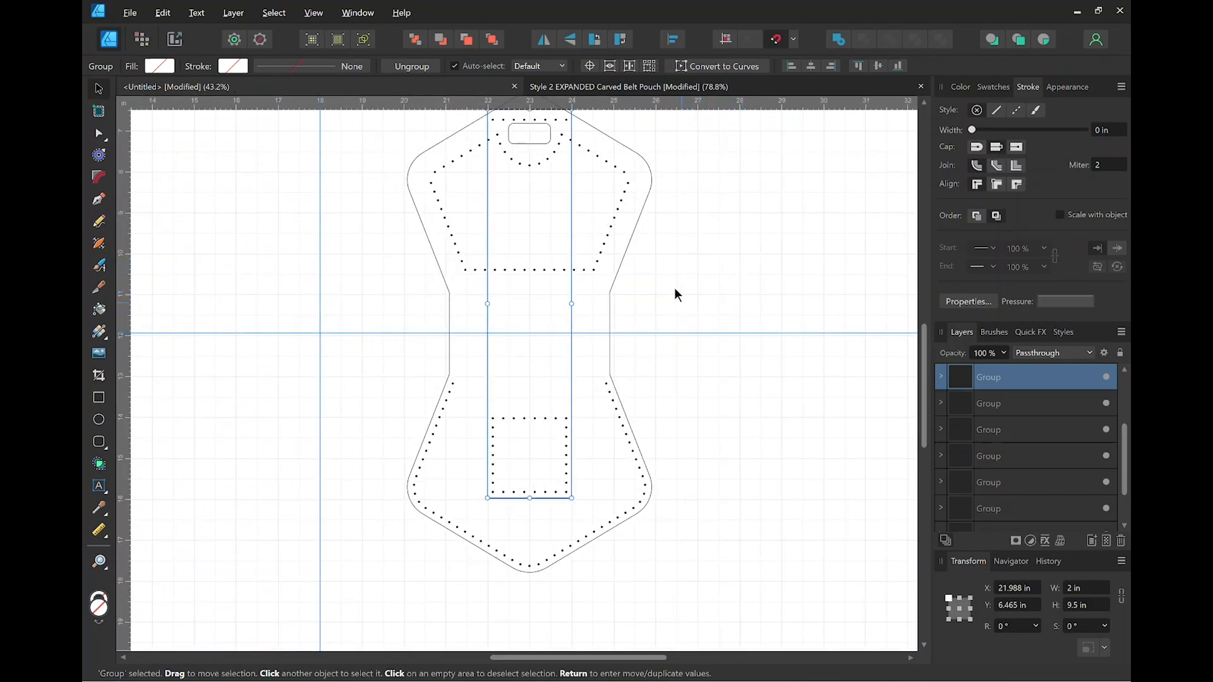
pyautogui.keyDown('ctrl'); pyautogui.scroll(-1, 705, 265); pyautogui.keyUp('ctrl')
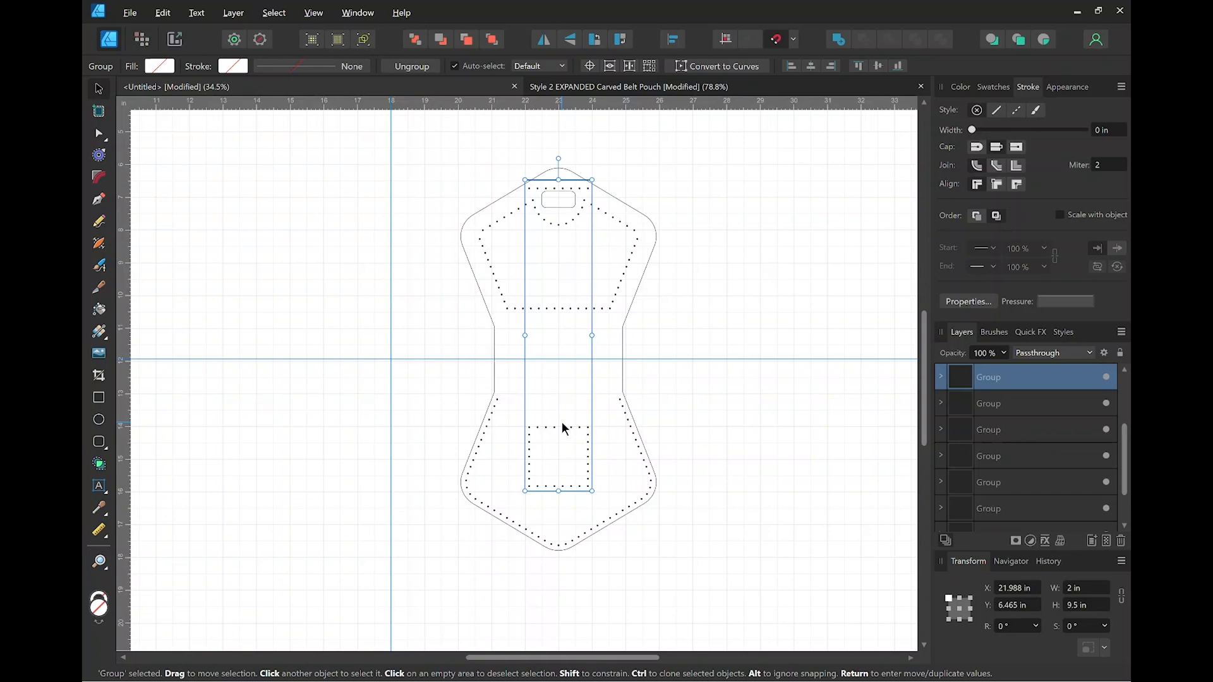
pyautogui.hotkey('ctrl', 'j')
pyautogui.moveTo(568, 368); pyautogui.dragTo(309, 372)
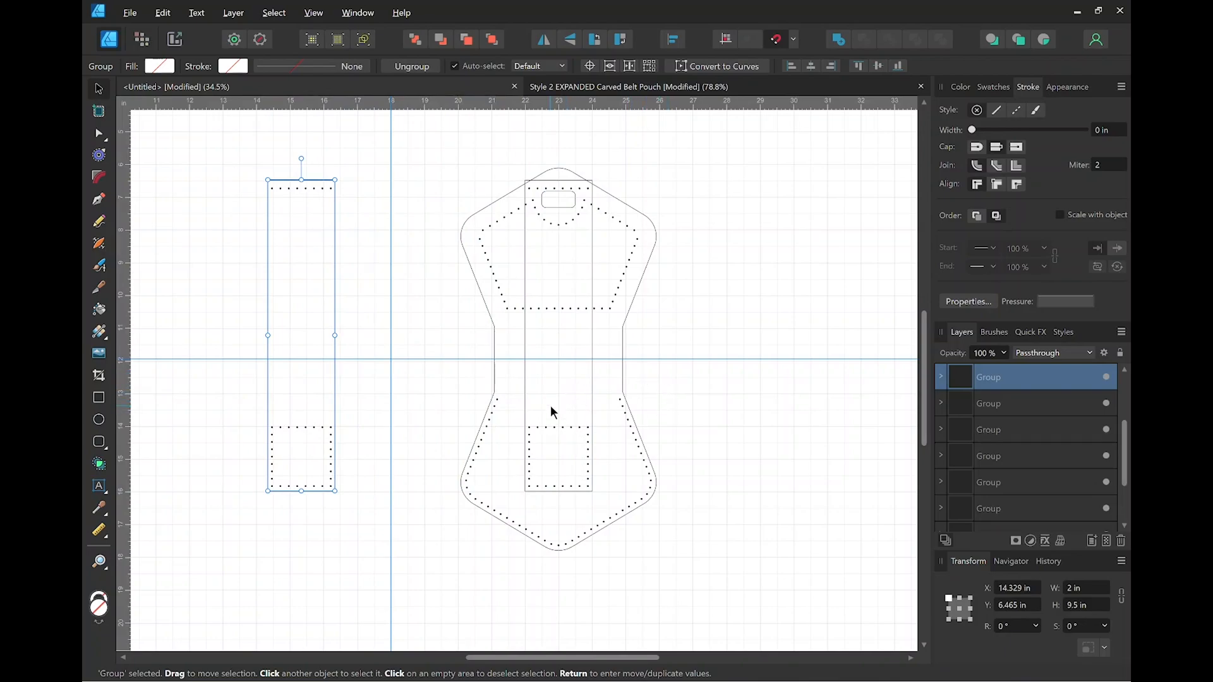
# Ungroup the belt loop strip lying on the pouch body and delete its top row of stitch holes.
pyautogui.click(593, 338)
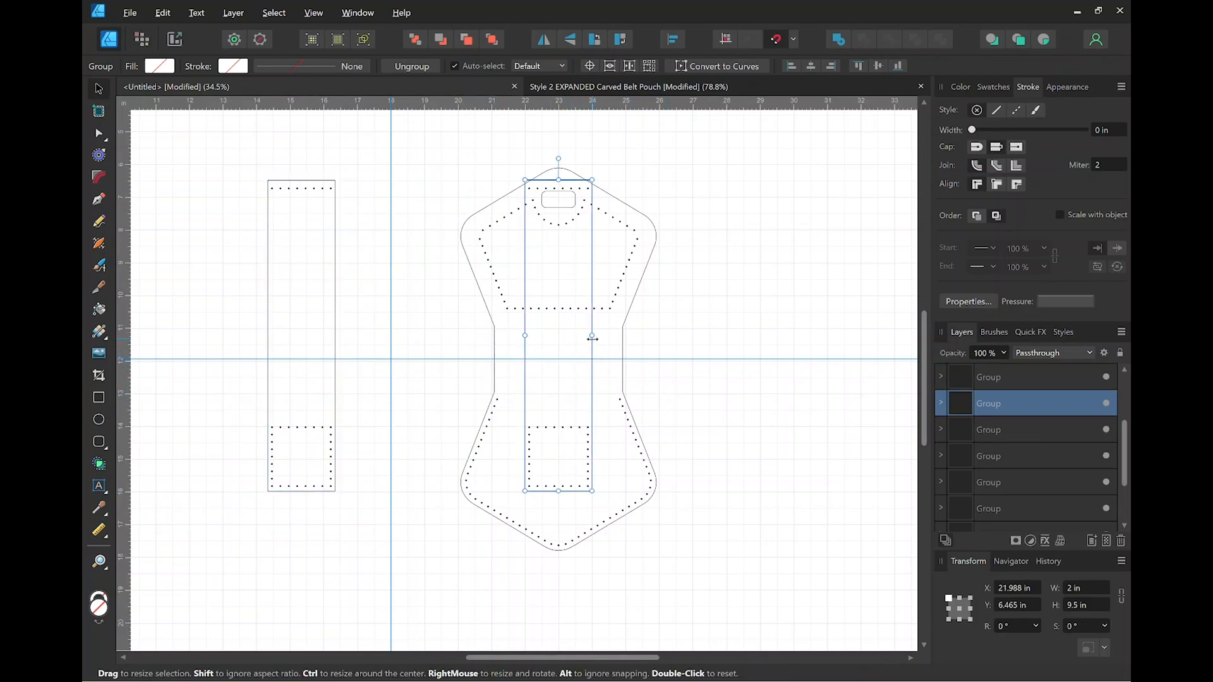
pyautogui.click(422, 70)
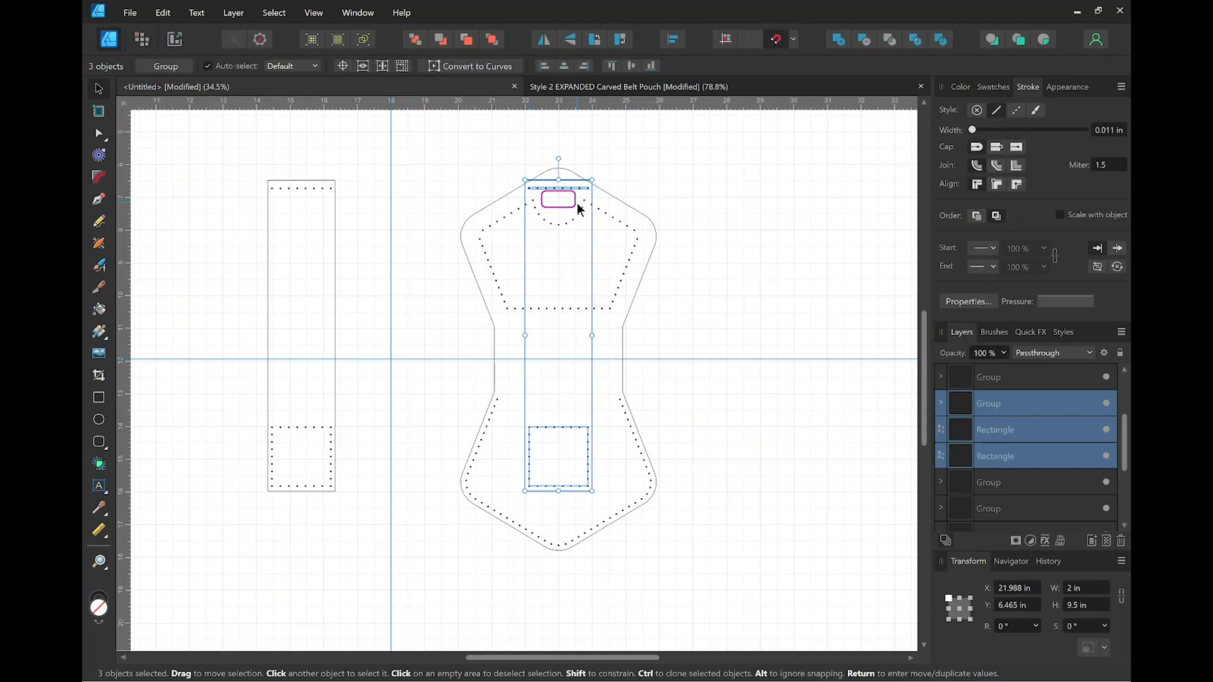
pyautogui.scroll(8, 577, 202)
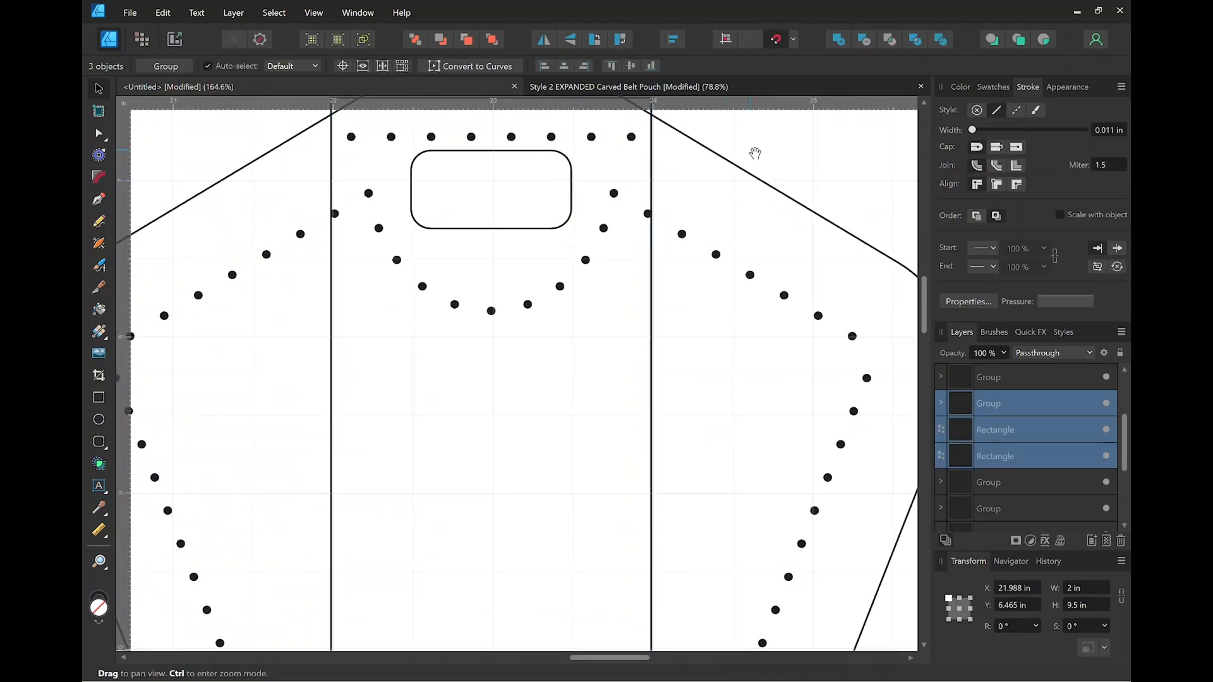
pyautogui.moveTo(755, 152); pyautogui.dragTo(804, 264)
pyautogui.click(640, 251)
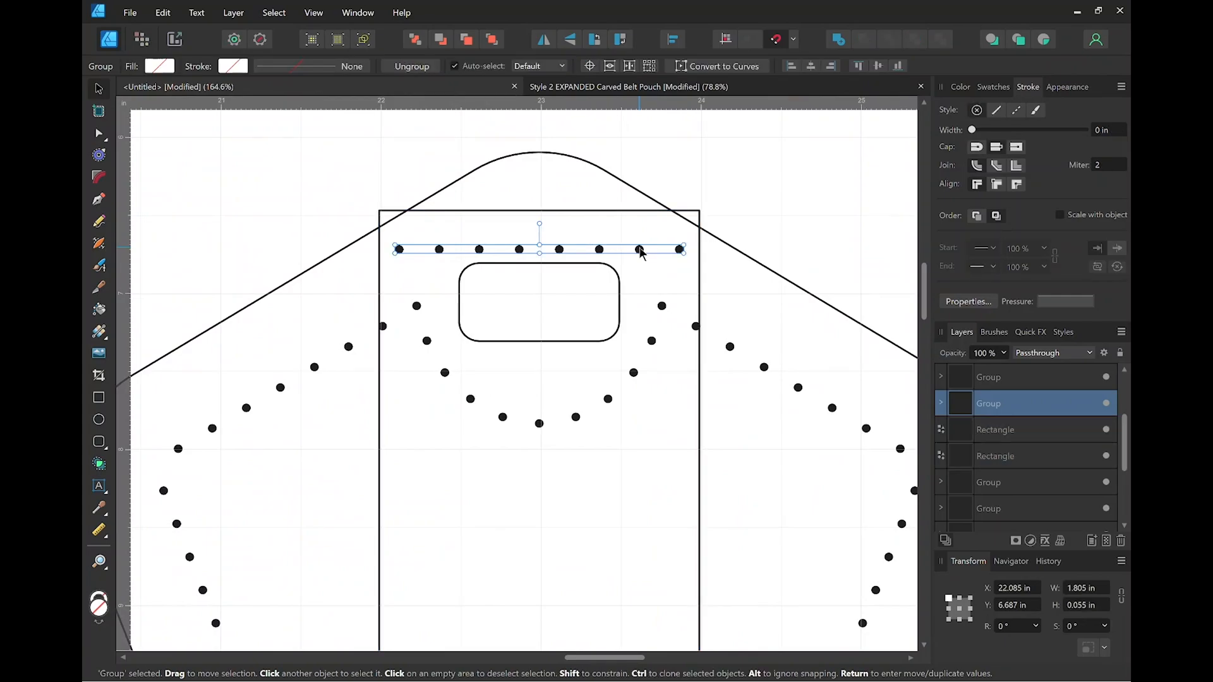
pyautogui.press('Delete')
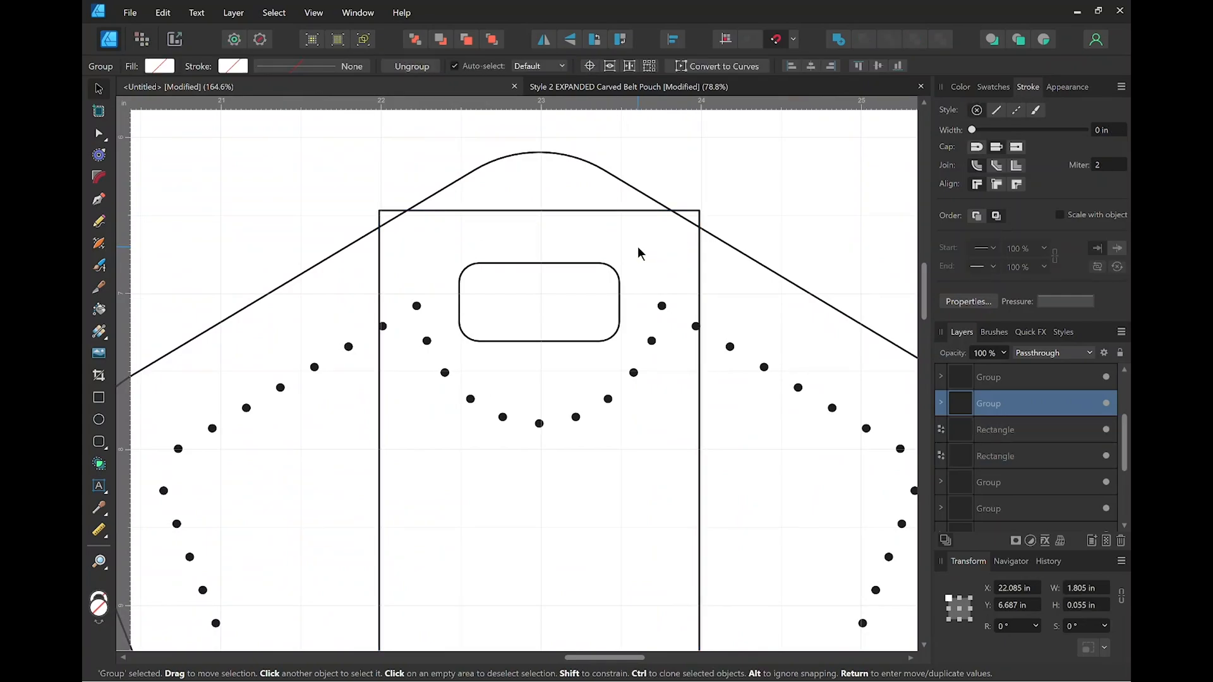
# Delete the long strip rectangle from the pouch body, keeping the dotted rectangle of stitch holes on its lower half.
pyautogui.scroll(-5, 590, 256)
pyautogui.scroll(-2, 592, 258)
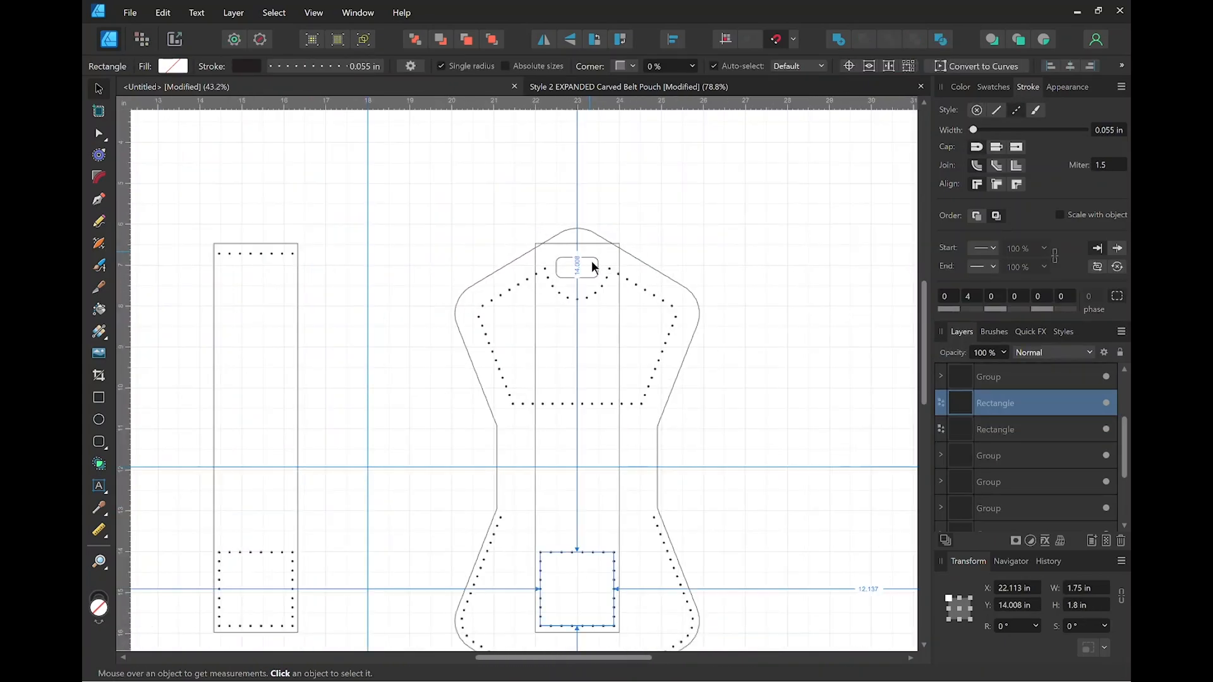
pyautogui.moveTo(766, 304); pyautogui.dragTo(772, 233)
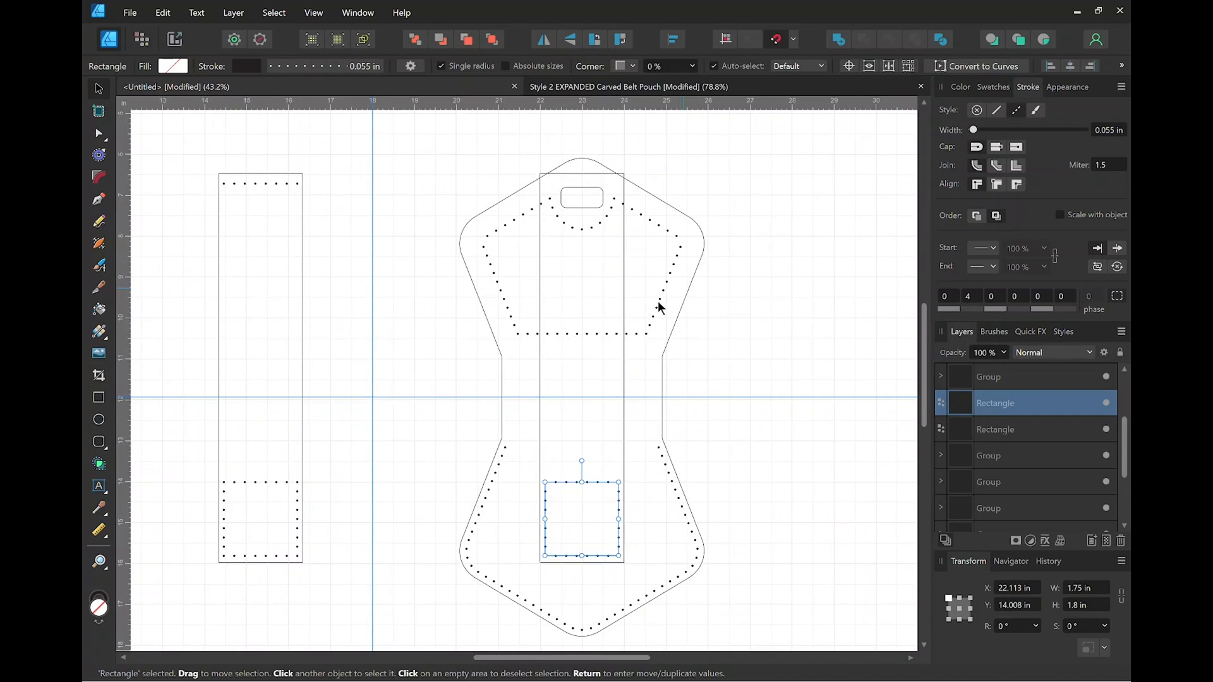
pyautogui.click(625, 350)
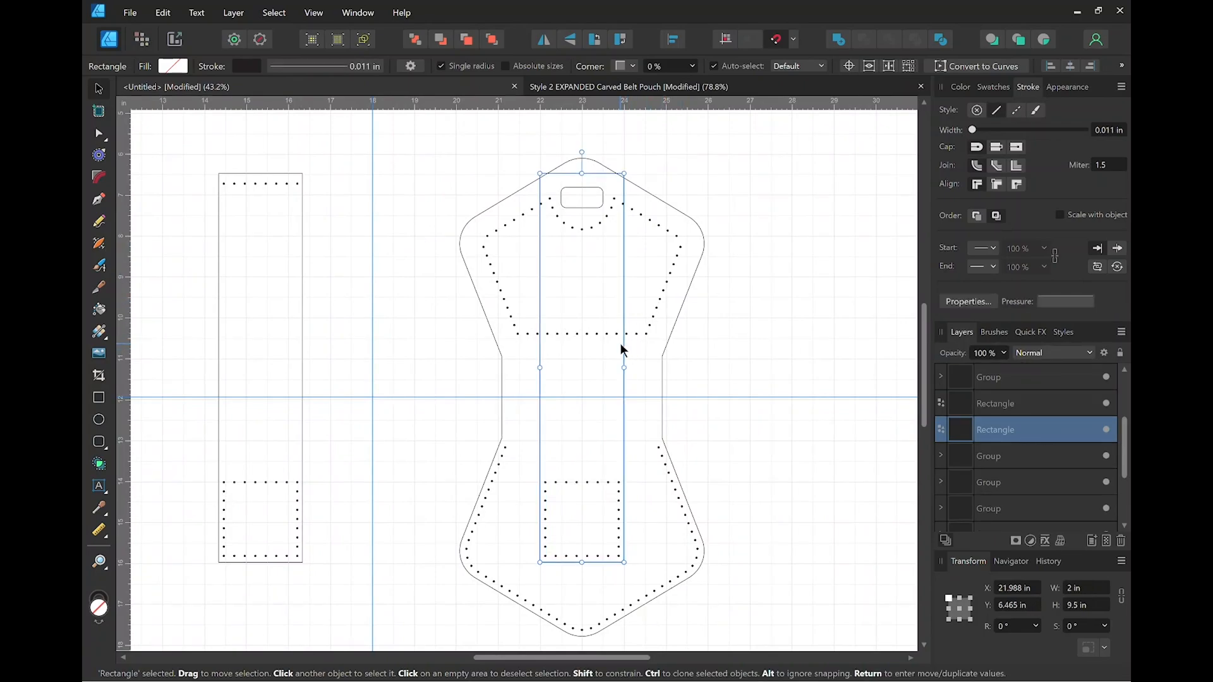
pyautogui.press('Delete')
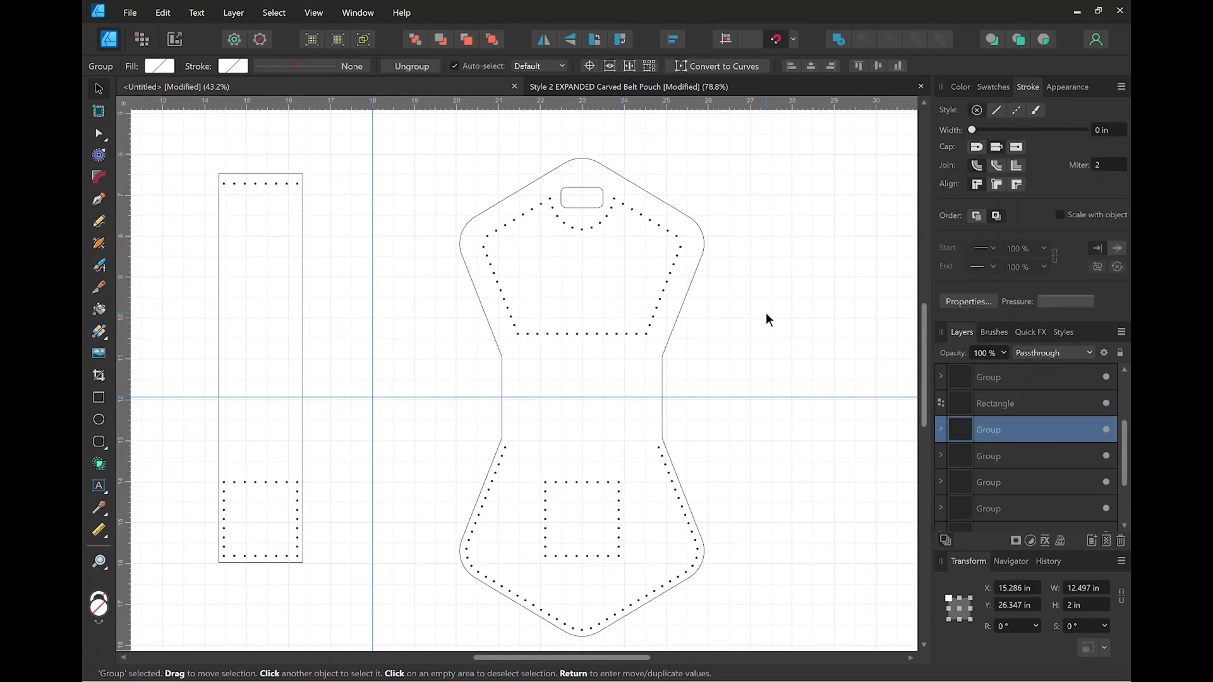
pyautogui.moveTo(783, 302); pyautogui.dragTo(786, 282)
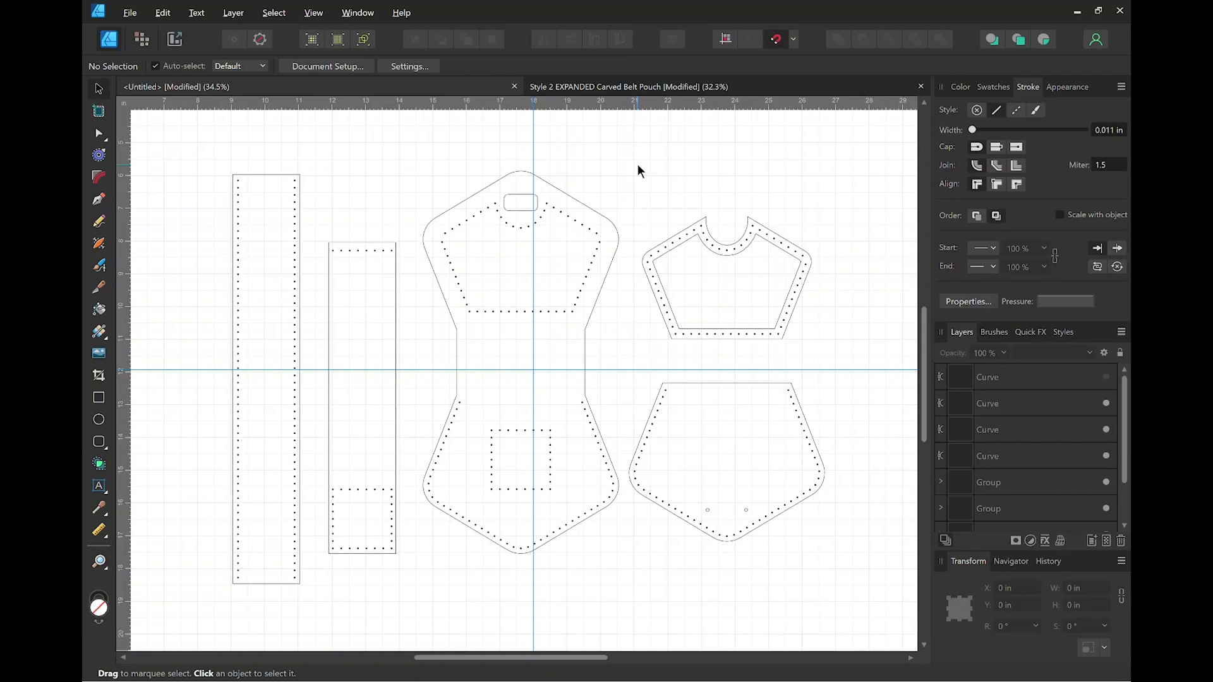
# Examine the corners of the stitch line on the pouch body's upper half and of the notched frame piece beside it.
pyautogui.scroll(8, 505, 245)
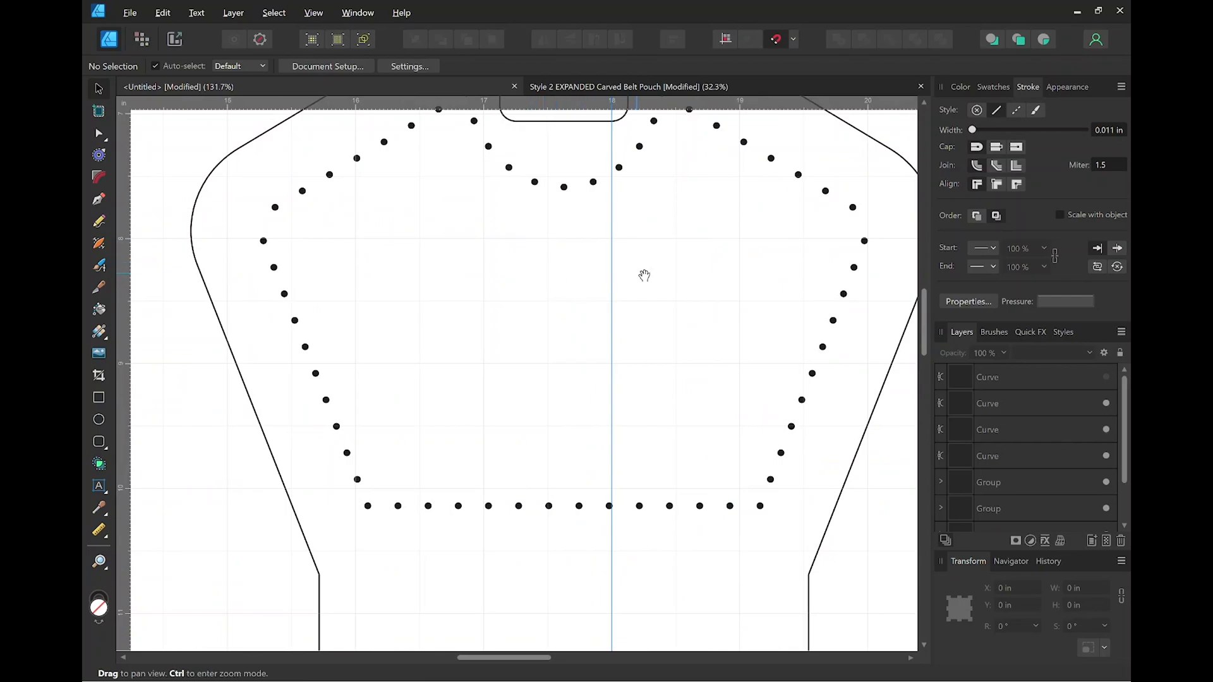
pyautogui.moveTo(645, 276); pyautogui.dragTo(604, 330)
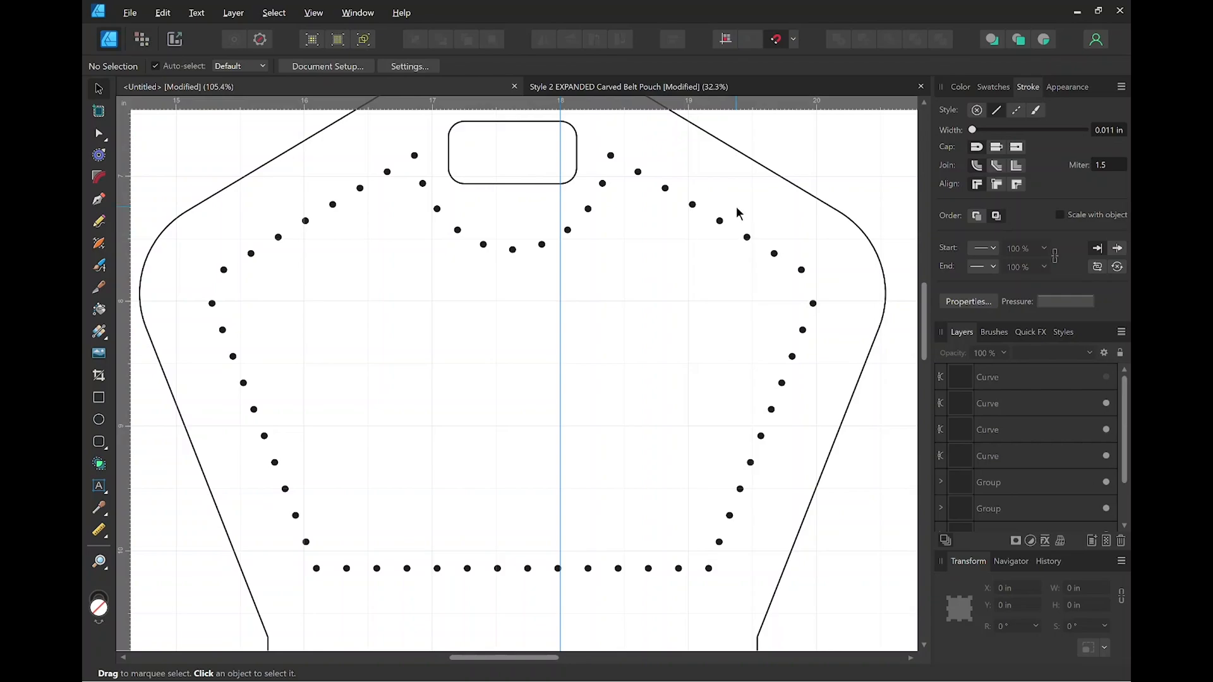
pyautogui.scroll(-2, 737, 206)
pyautogui.moveTo(713, 276); pyautogui.dragTo(693, 325)
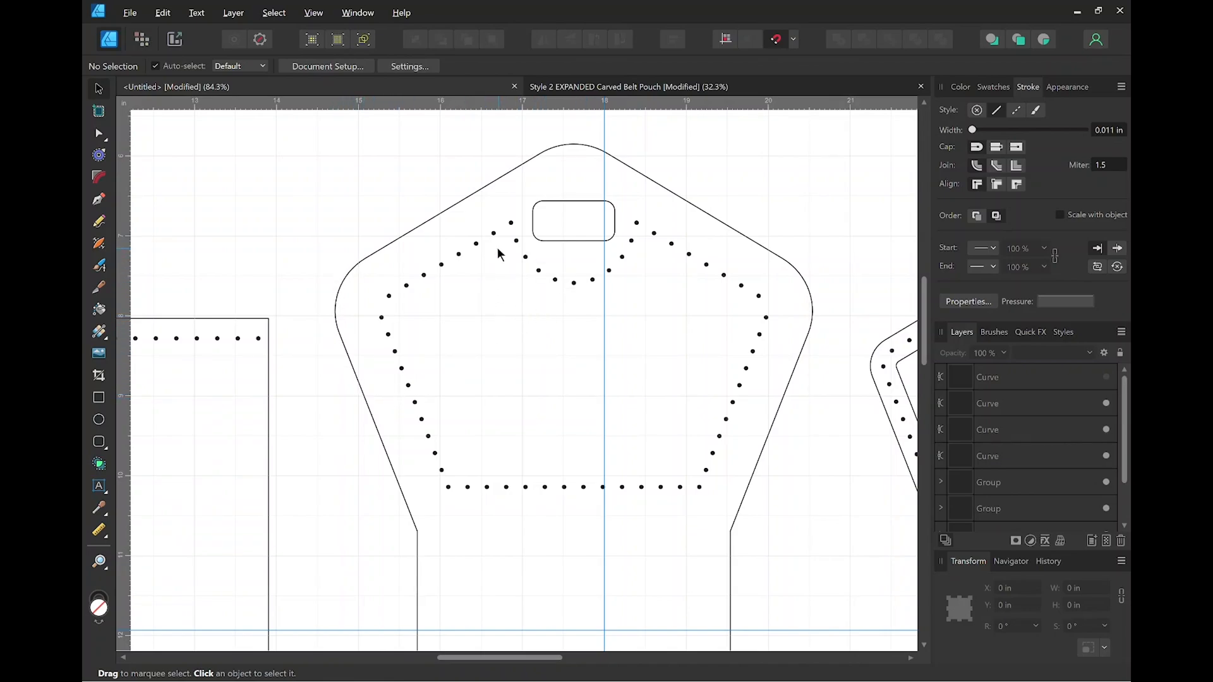
pyautogui.moveTo(834, 235); pyautogui.dragTo(400, 208)
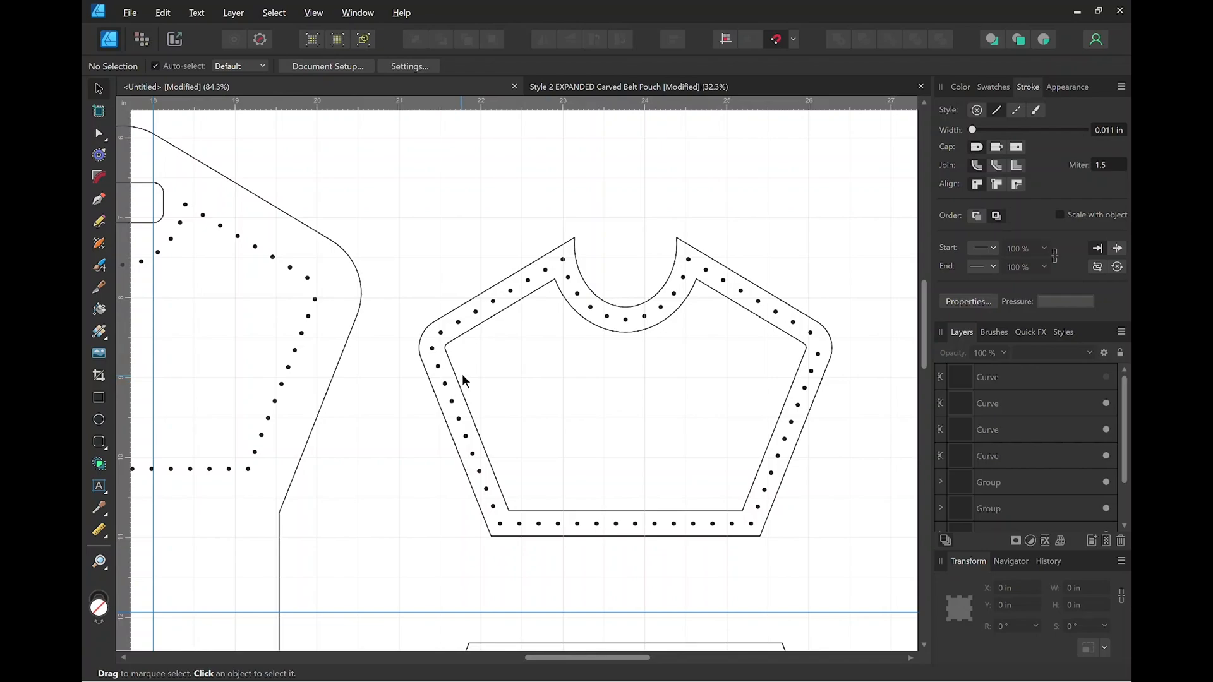
pyautogui.scroll(-3, 428, 309)
pyautogui.scroll(-2, 423, 296)
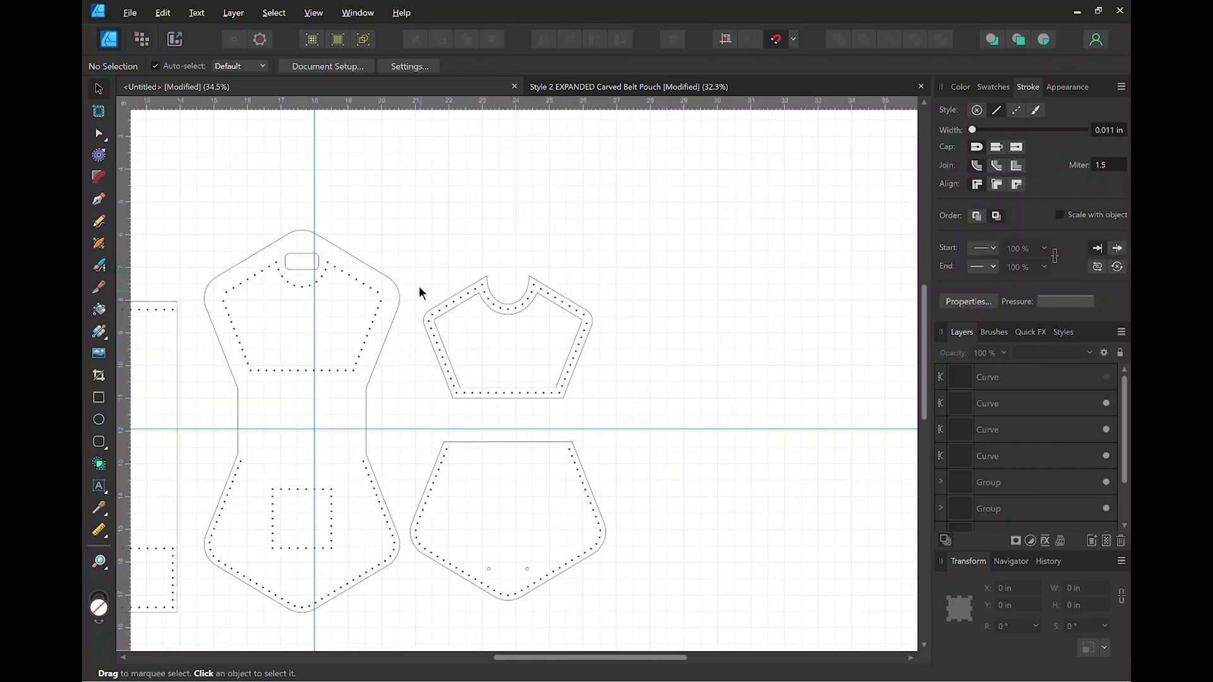
pyautogui.moveTo(419, 290); pyautogui.dragTo(629, 217)
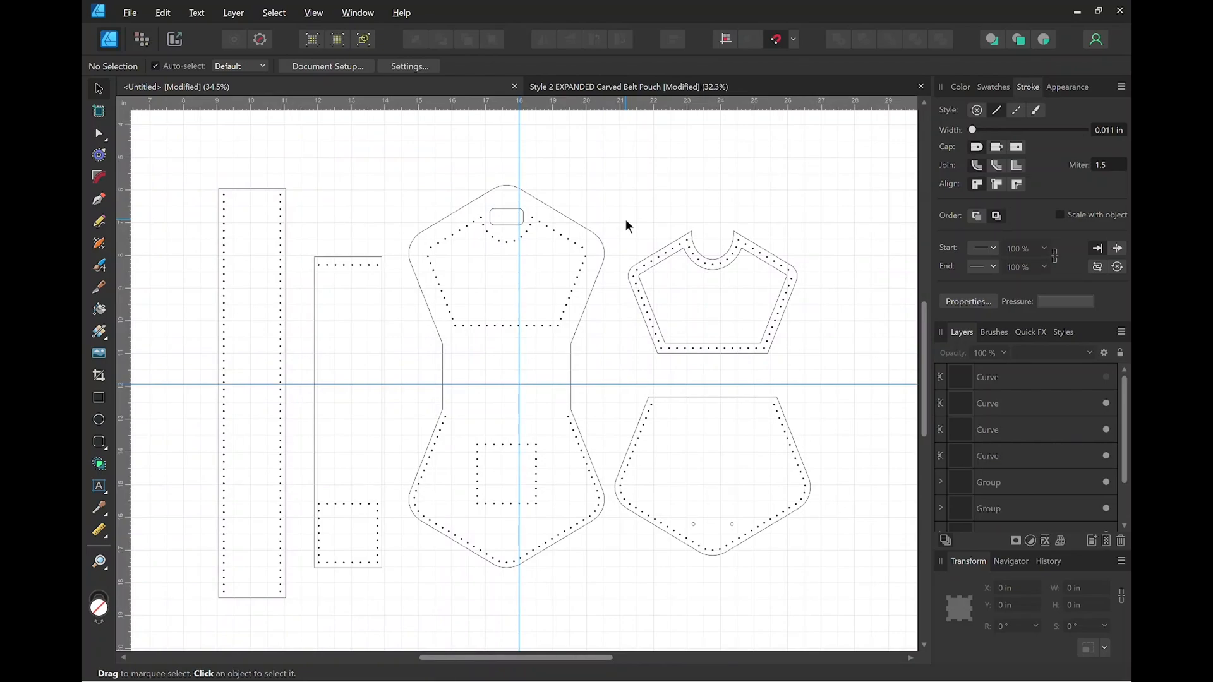
# Switch to the Style 2 EXPANDED Carved Belt Pouch document and examine the stitch line corners on its pouch body and notched frame piece.
pyautogui.click(608, 89)
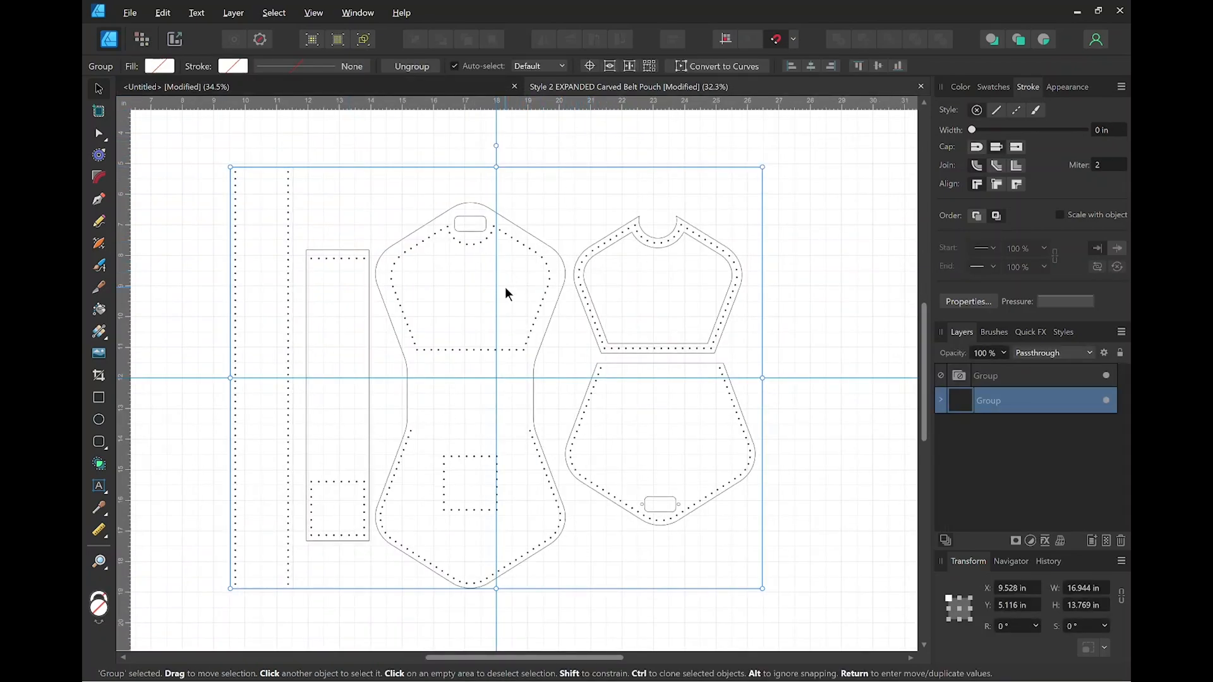
pyautogui.scroll(2, 506, 289)
pyautogui.scroll(1, 505, 287)
pyautogui.scroll(1, 503, 288)
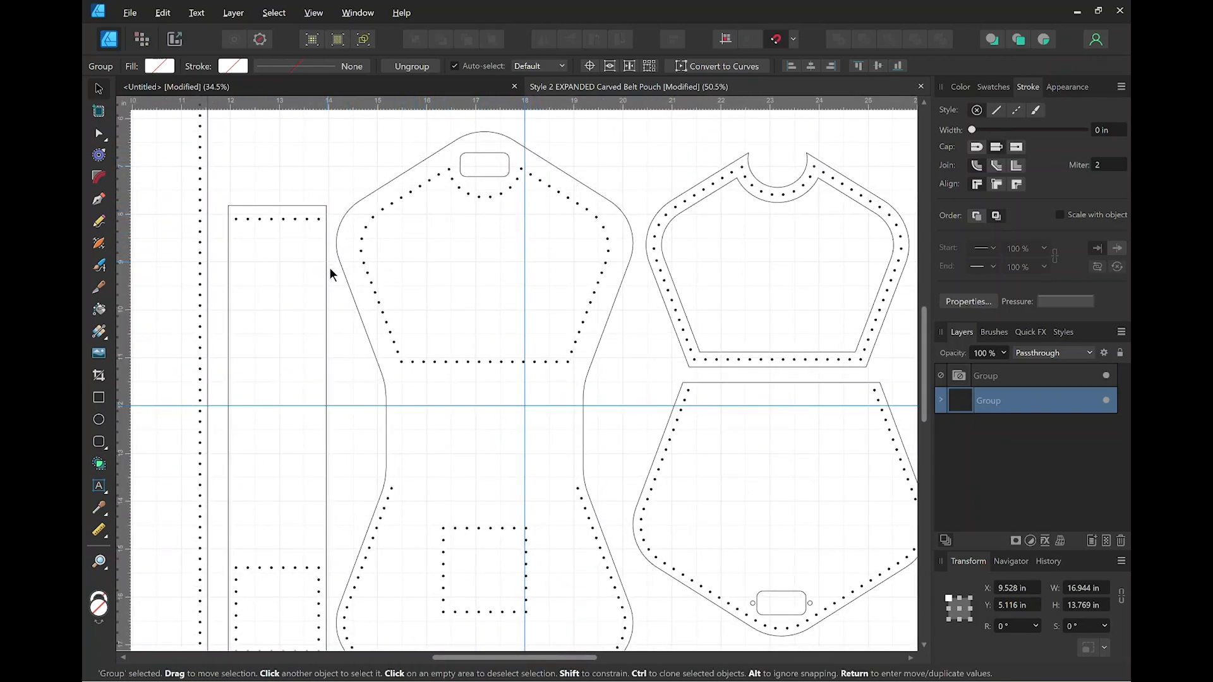
pyautogui.scroll(3, 392, 259)
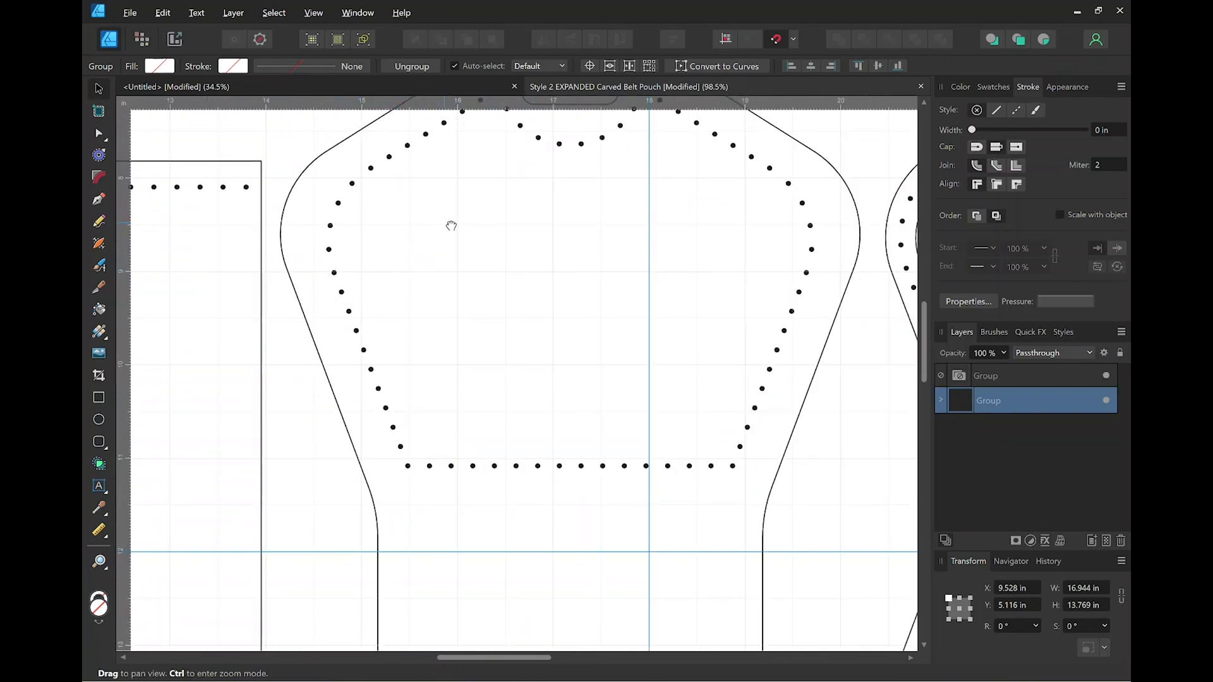
pyautogui.moveTo(449, 225); pyautogui.dragTo(379, 308)
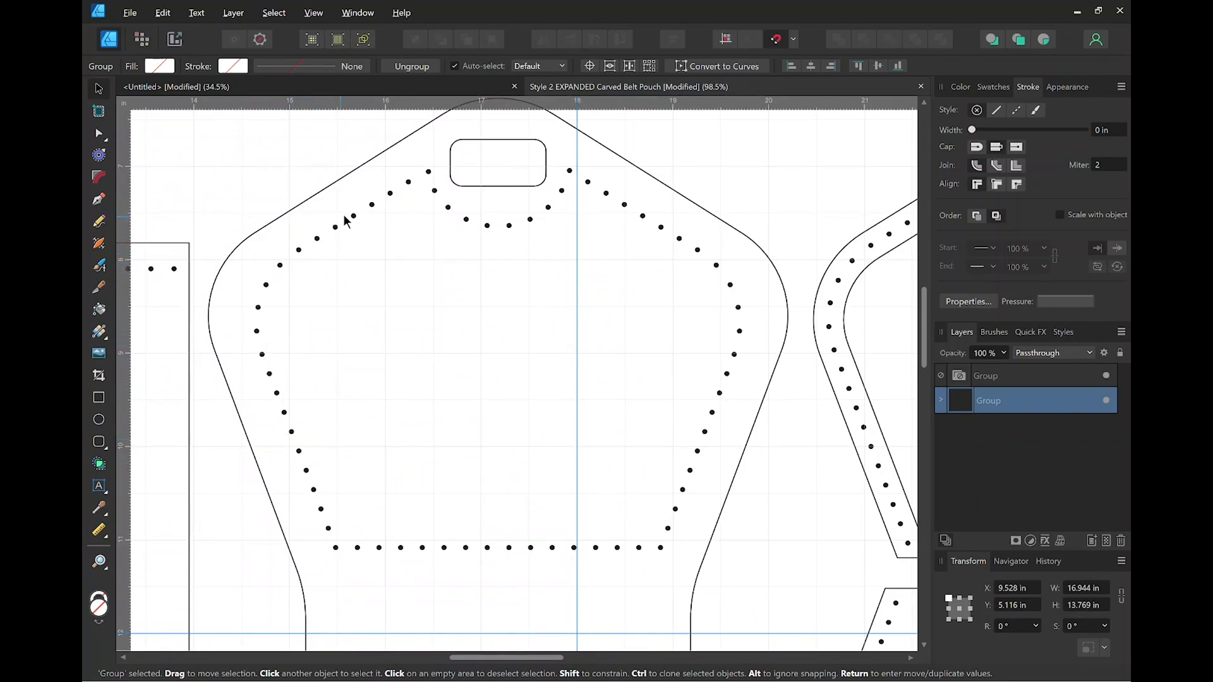
pyautogui.moveTo(812, 211); pyautogui.dragTo(319, 222)
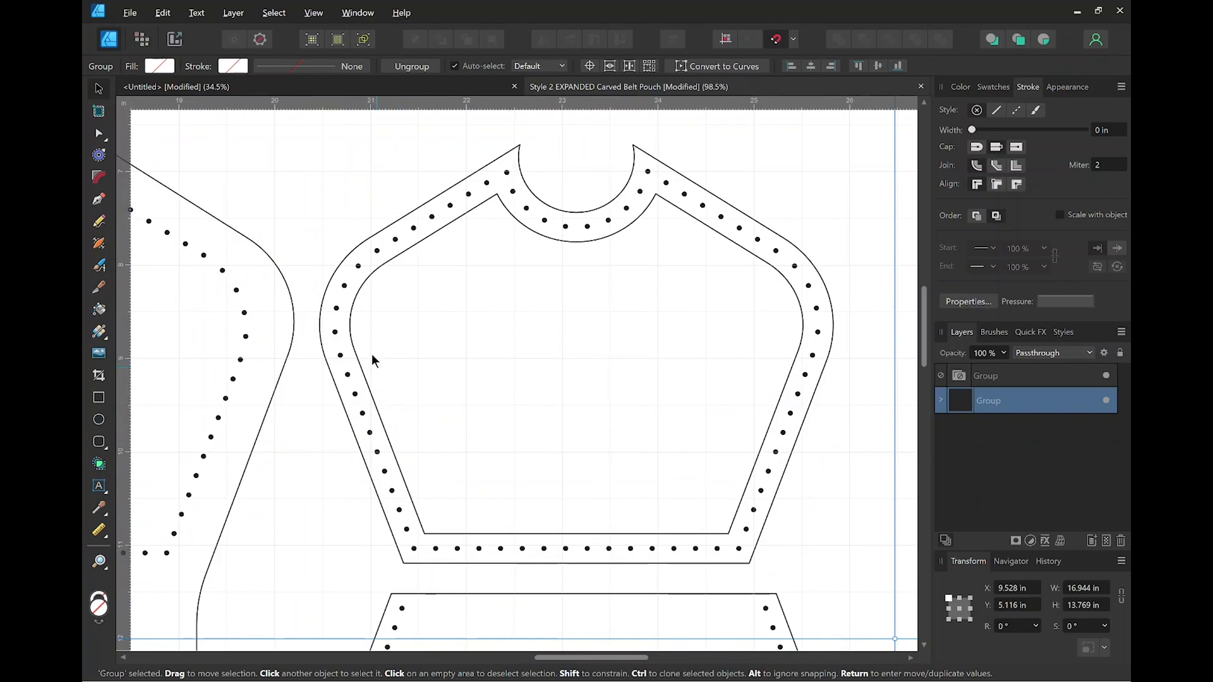
pyautogui.scroll(-4, 366, 283)
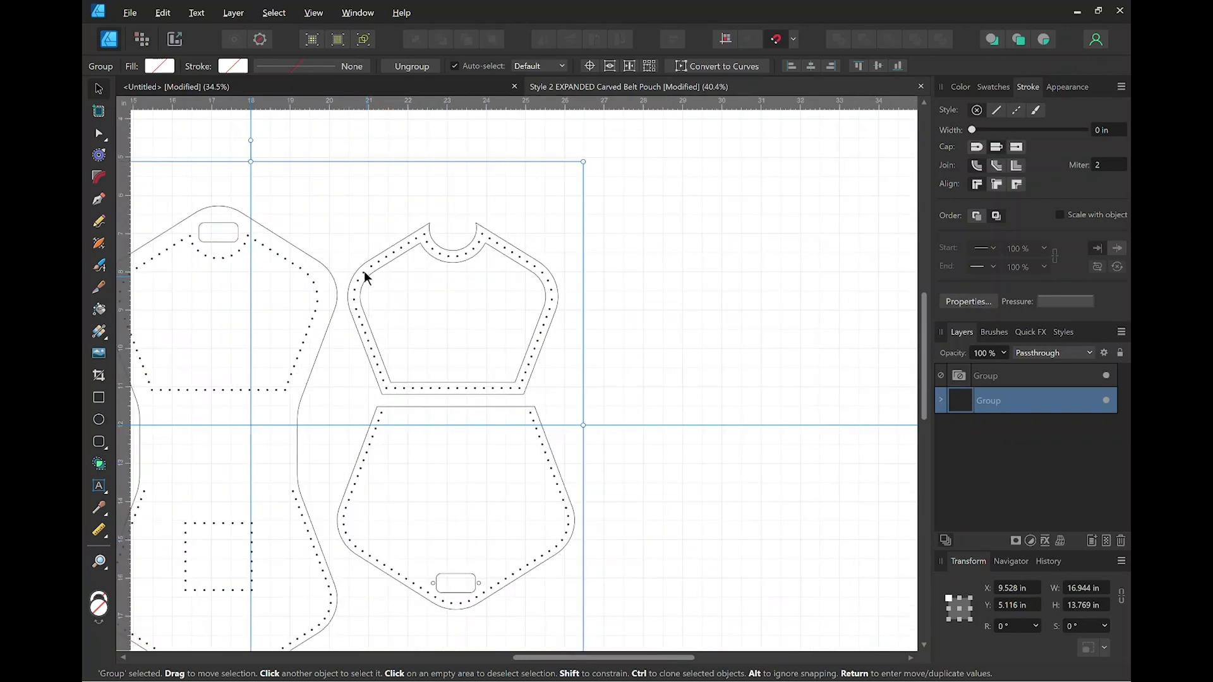
# Compare the pouch body and notched frame piece in the untitled document with those in the Style 2 EXPANDED Carved Belt Pouch document.
pyautogui.moveTo(370, 244); pyautogui.dragTo(645, 216)
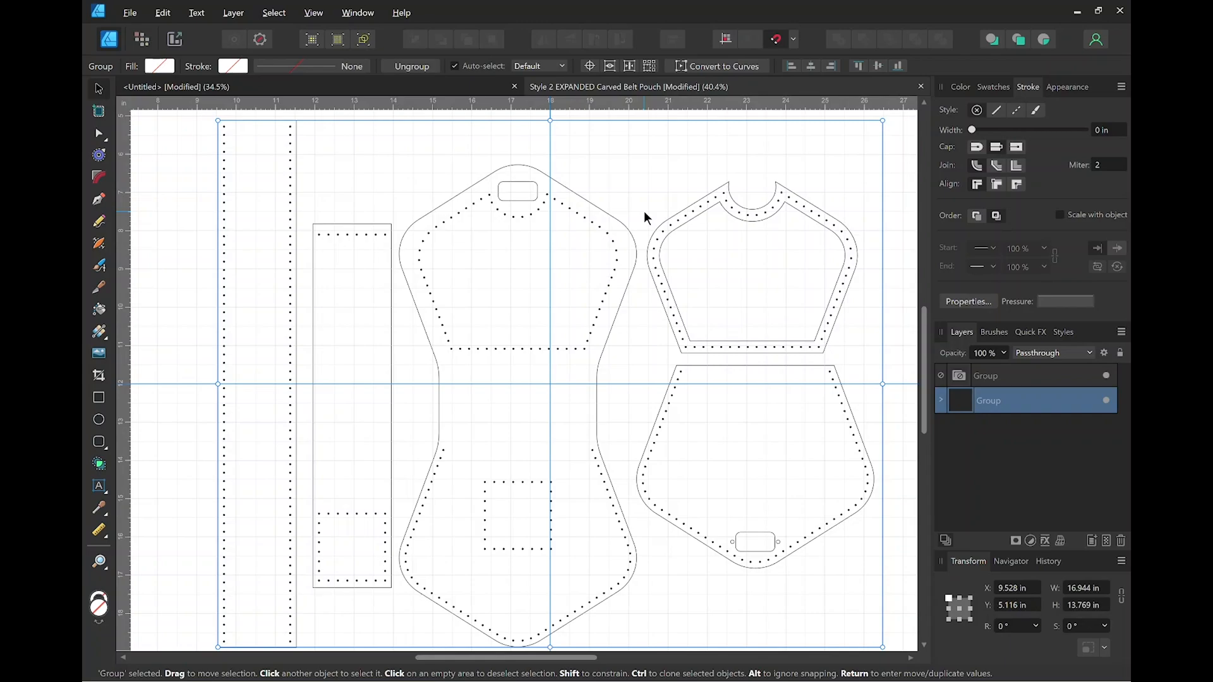
pyautogui.click(319, 89)
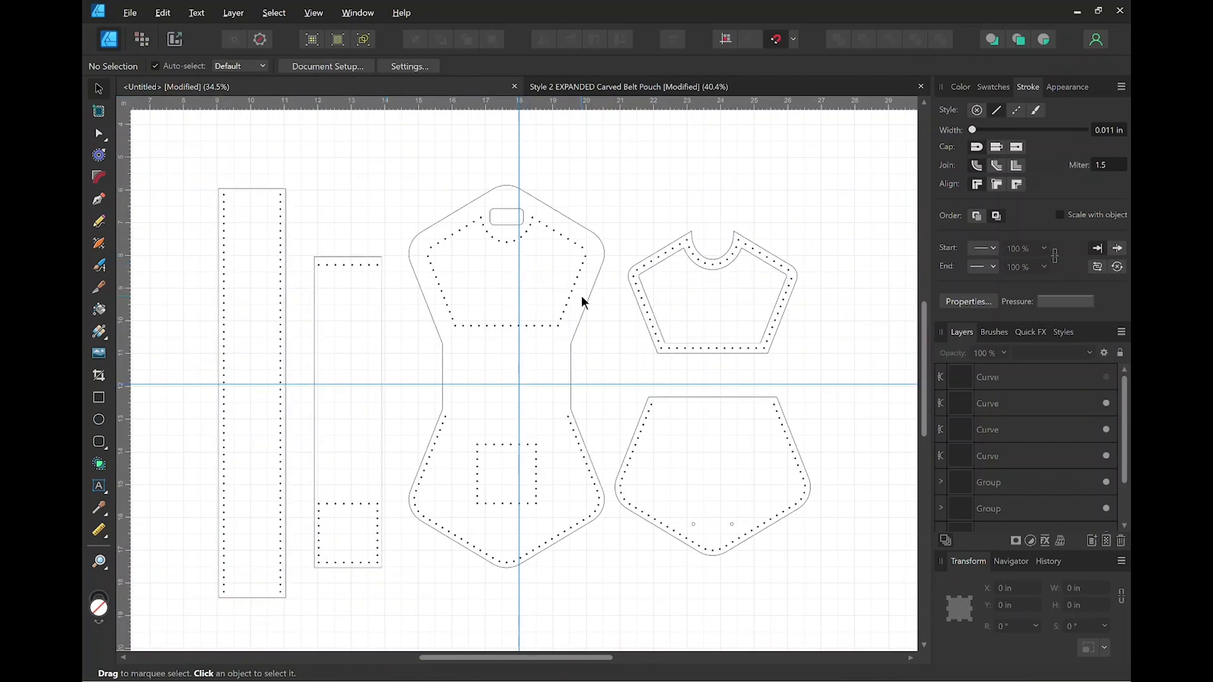
pyautogui.scroll(1, 583, 337)
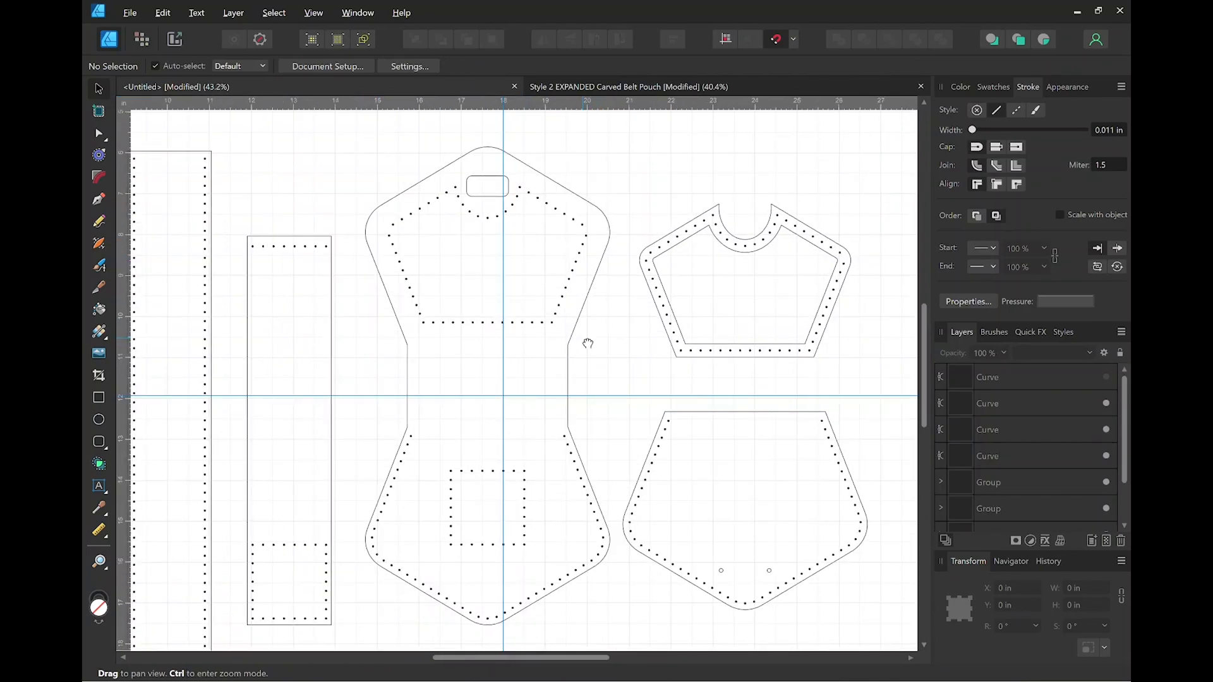
pyautogui.moveTo(588, 344); pyautogui.dragTo(639, 333)
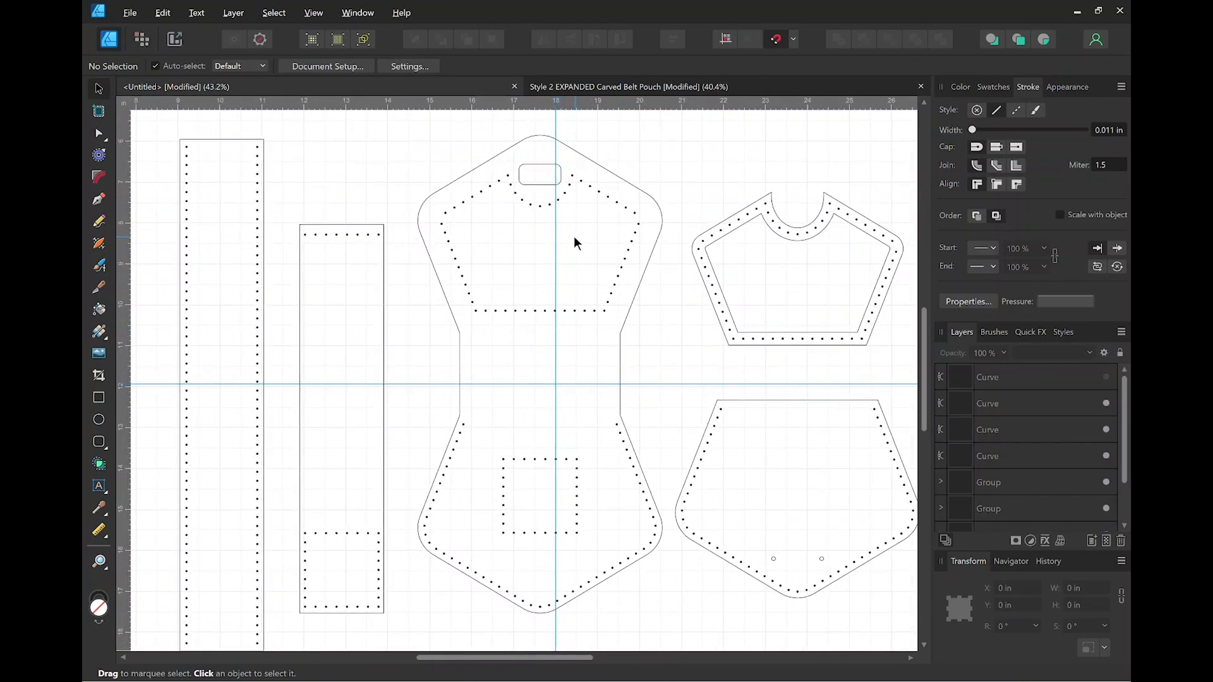
pyautogui.click(584, 87)
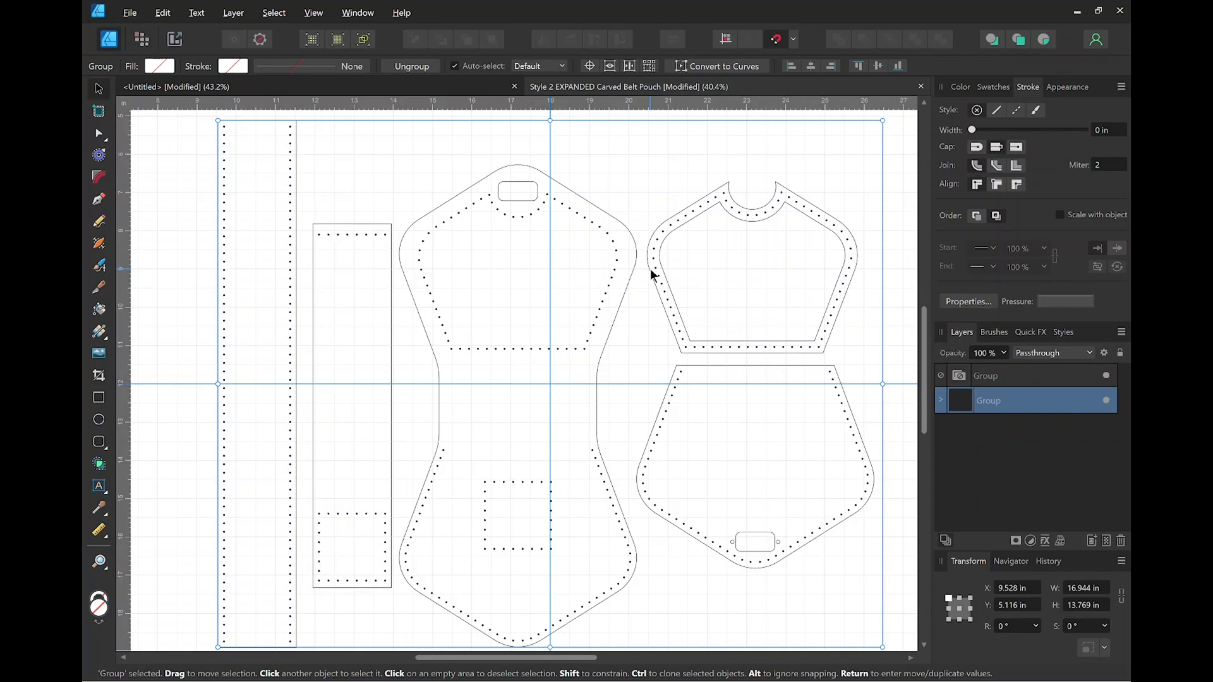
# Copy the complete pouch template group from the Style 2 EXPANDED document and paste it into the empty LightBurn project.
pyautogui.click(515, 314)
pyautogui.scroll(-1, 516, 314)
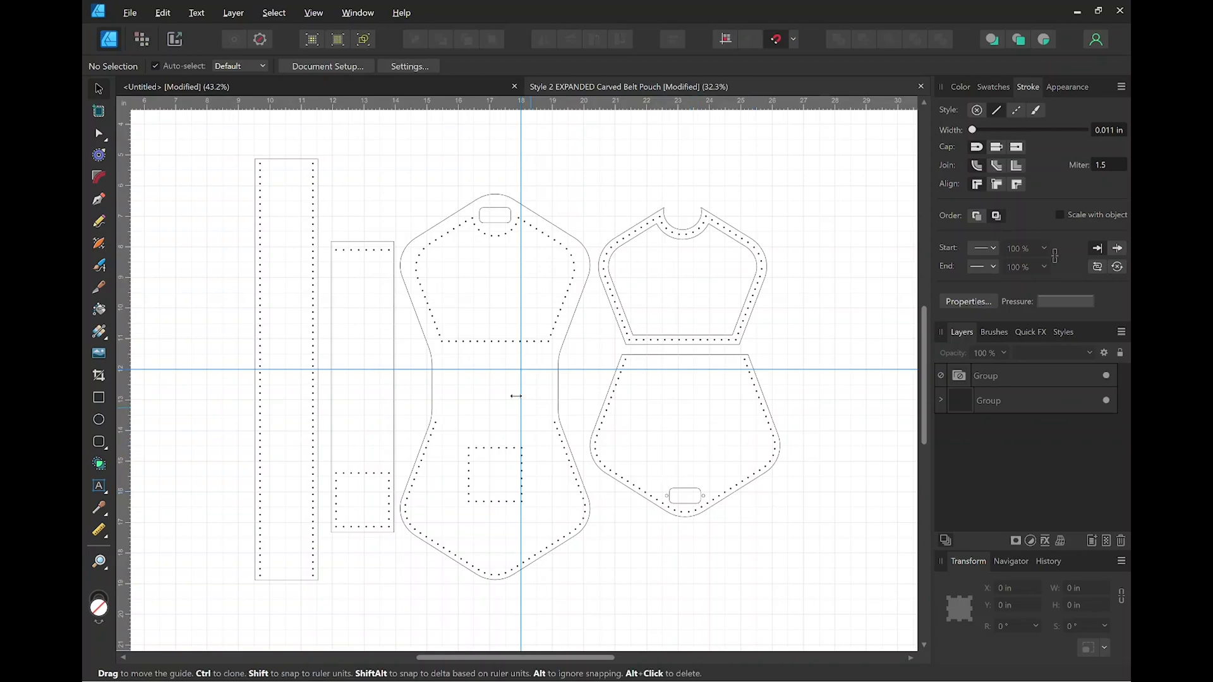
pyautogui.click(418, 321)
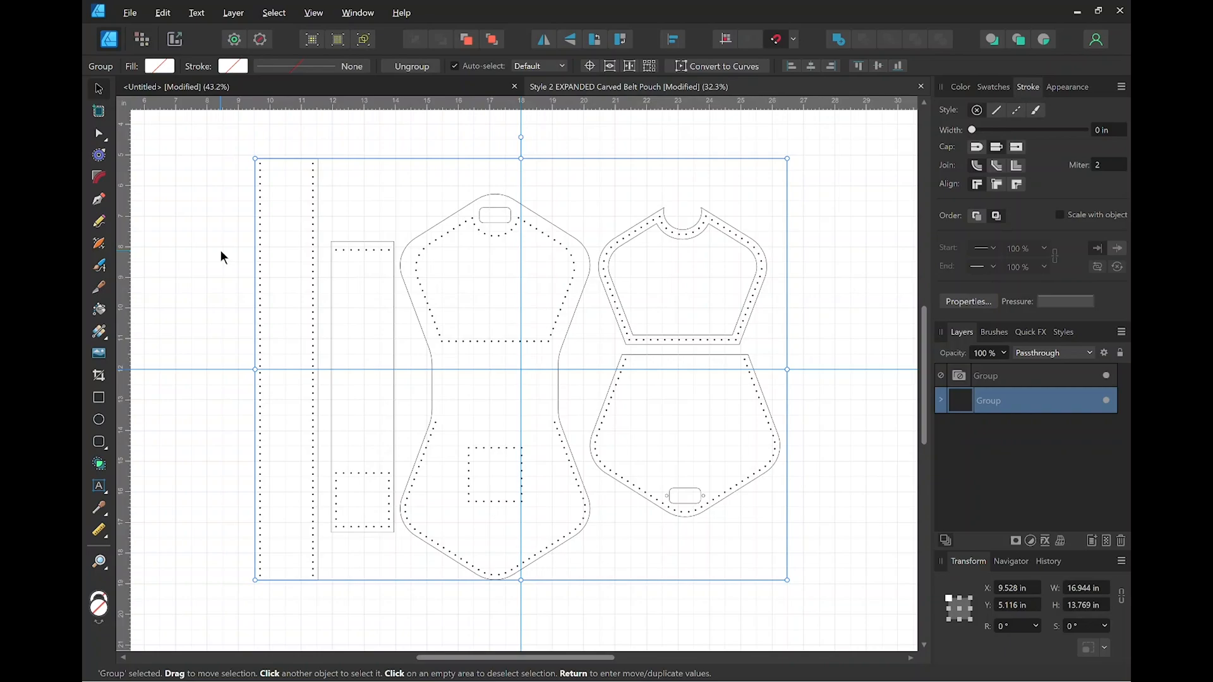
pyautogui.click(163, 14)
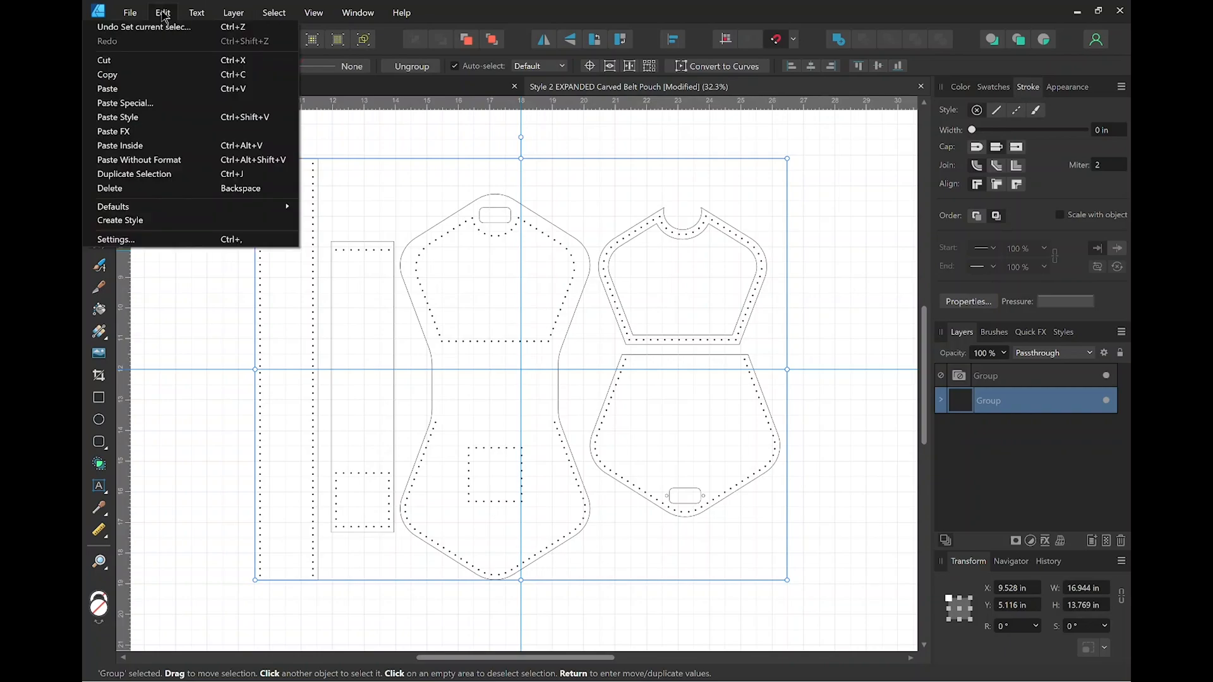
pyautogui.click(126, 74)
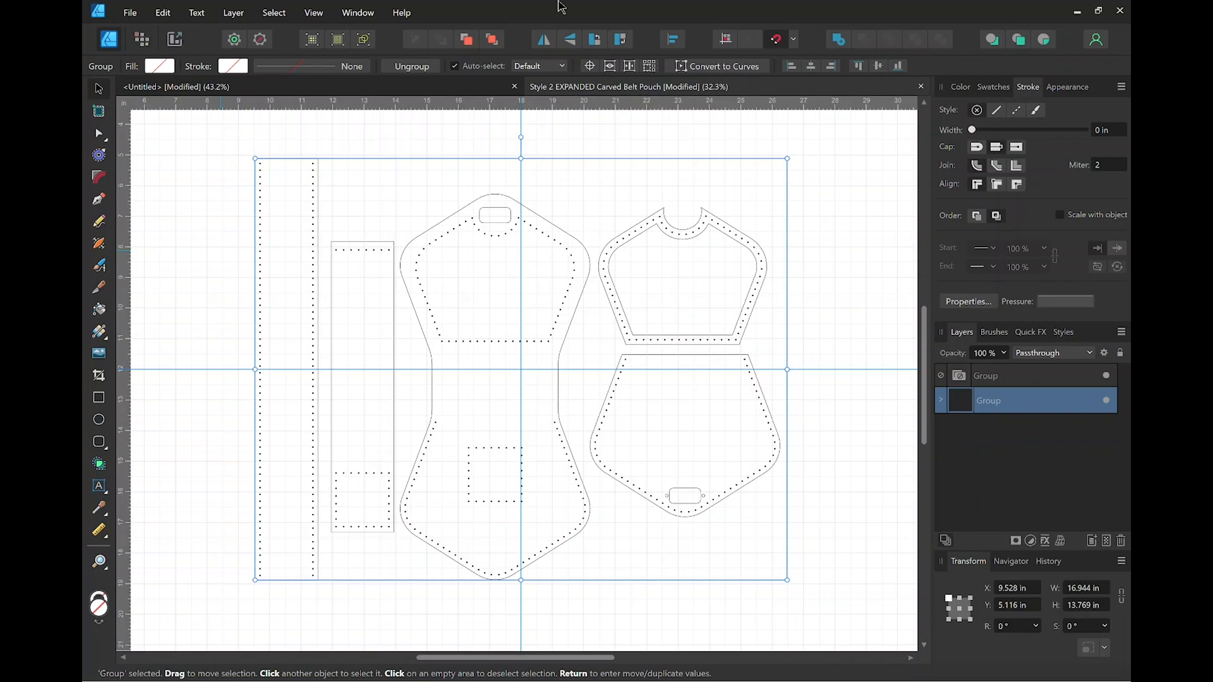
pyautogui.hotkey('alt', 'Tab')
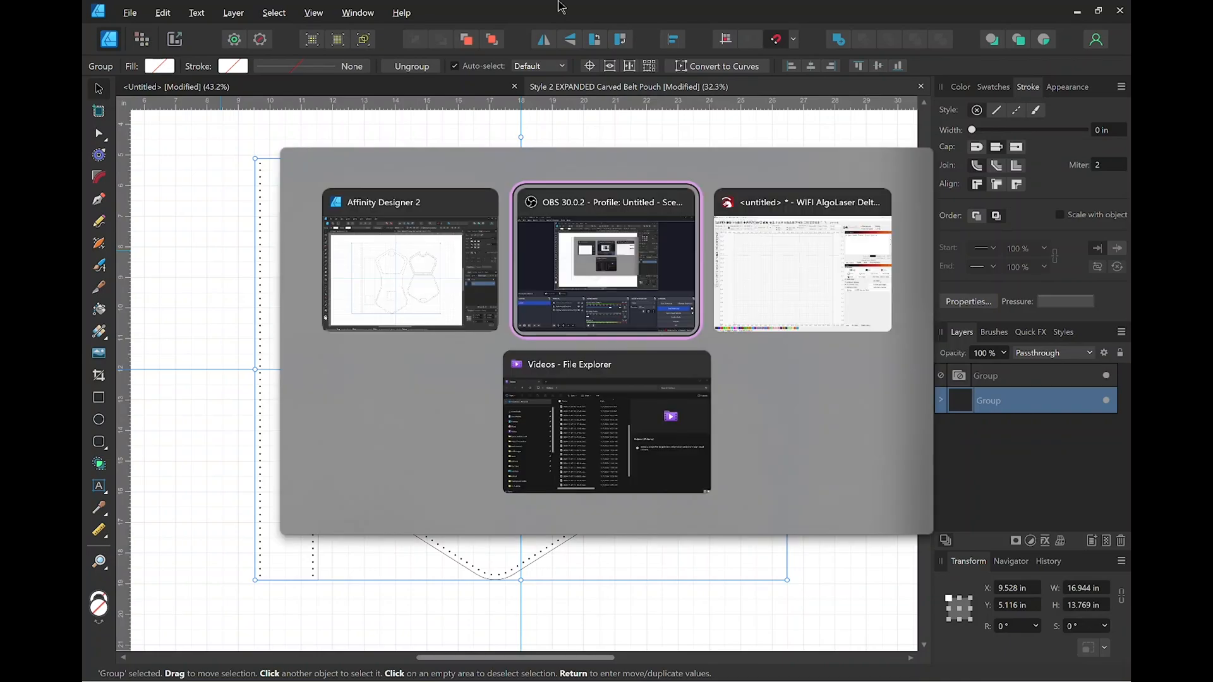
pyautogui.hotkey('alt', 'Tab')
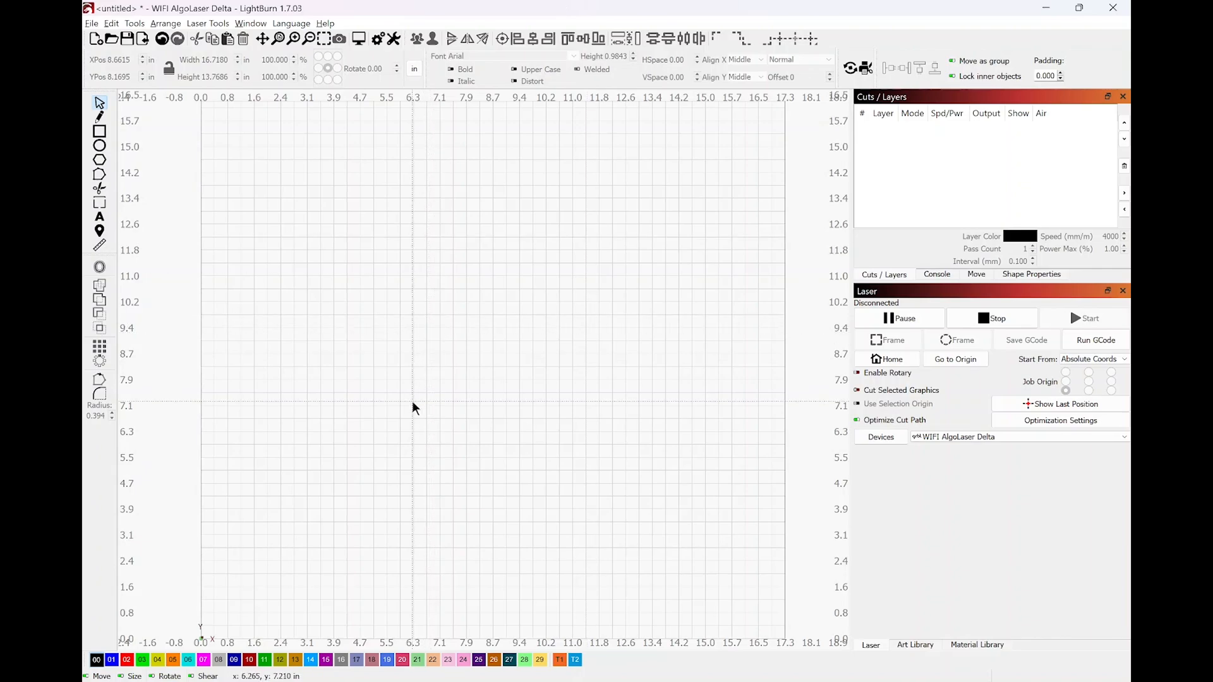
pyautogui.hotkey('ctrl', 'v')
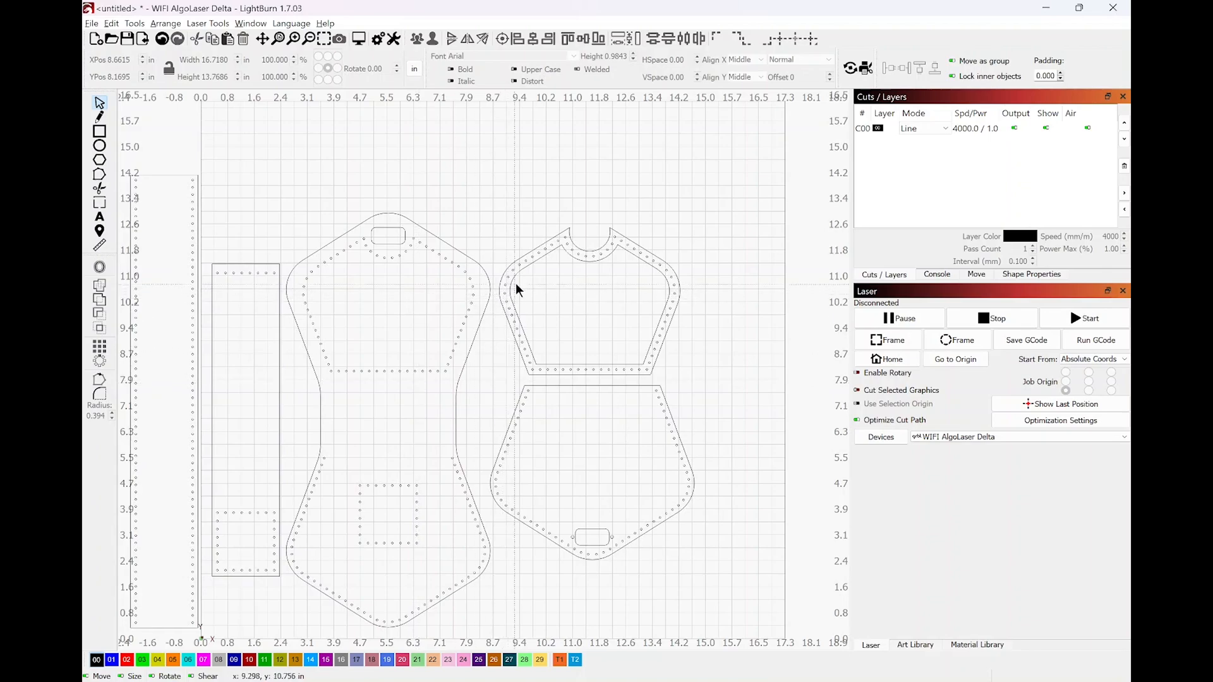
# Move the pasted template to the centre of the laser bed and ungroup it into separate shapes.
pyautogui.click(490, 278)
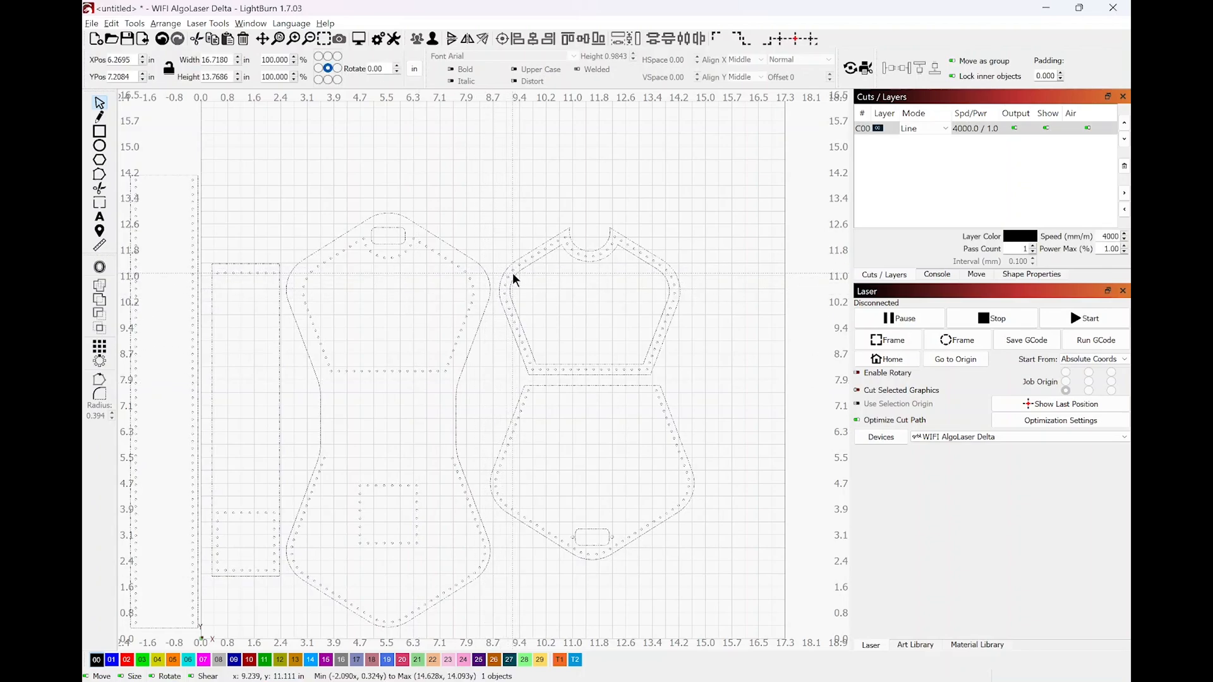
pyautogui.click(781, 40)
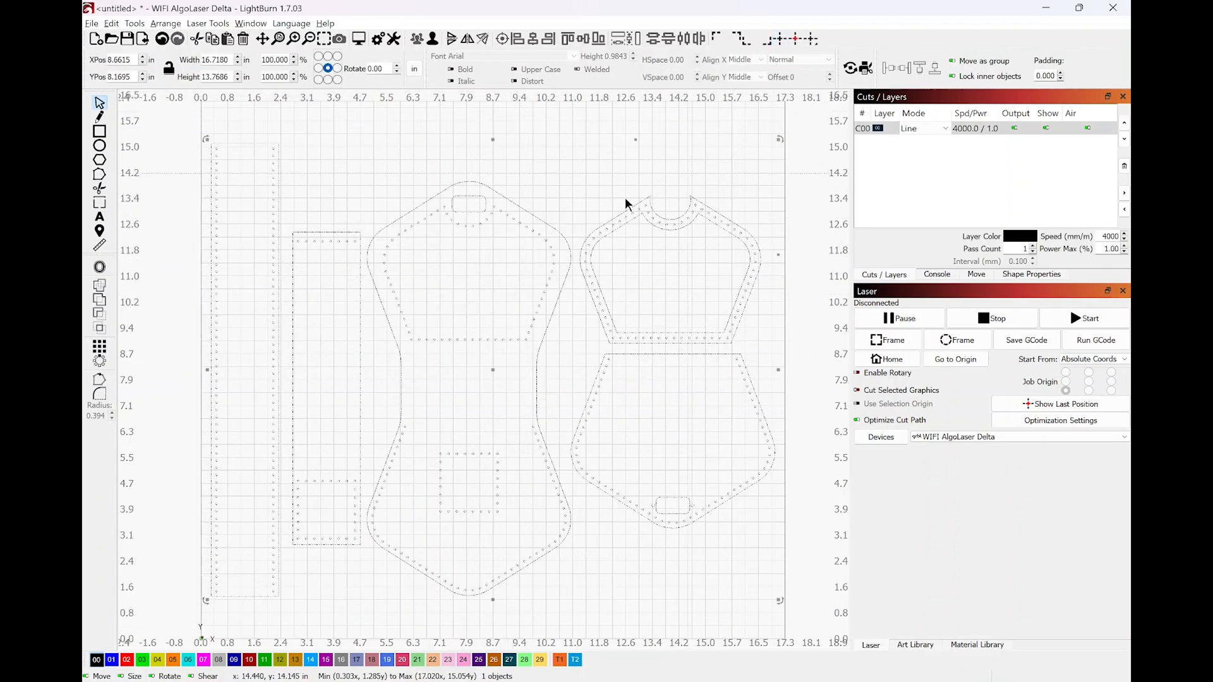
pyautogui.click(566, 198)
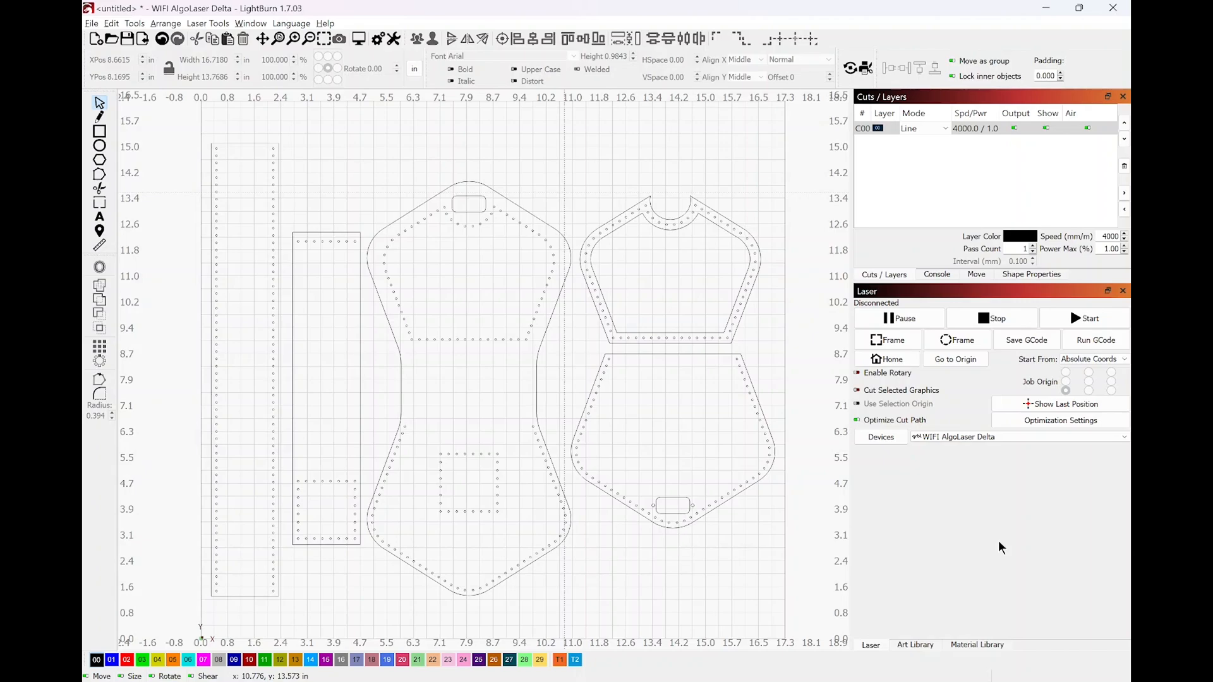
pyautogui.click(557, 231)
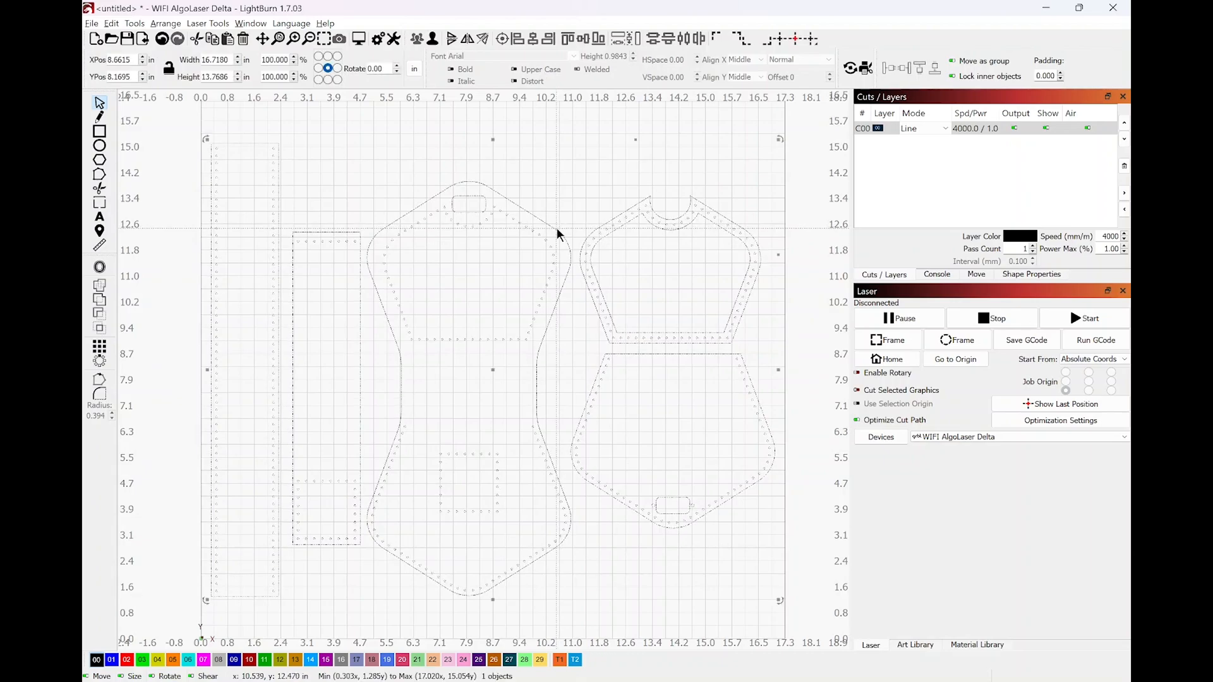
pyautogui.click(434, 40)
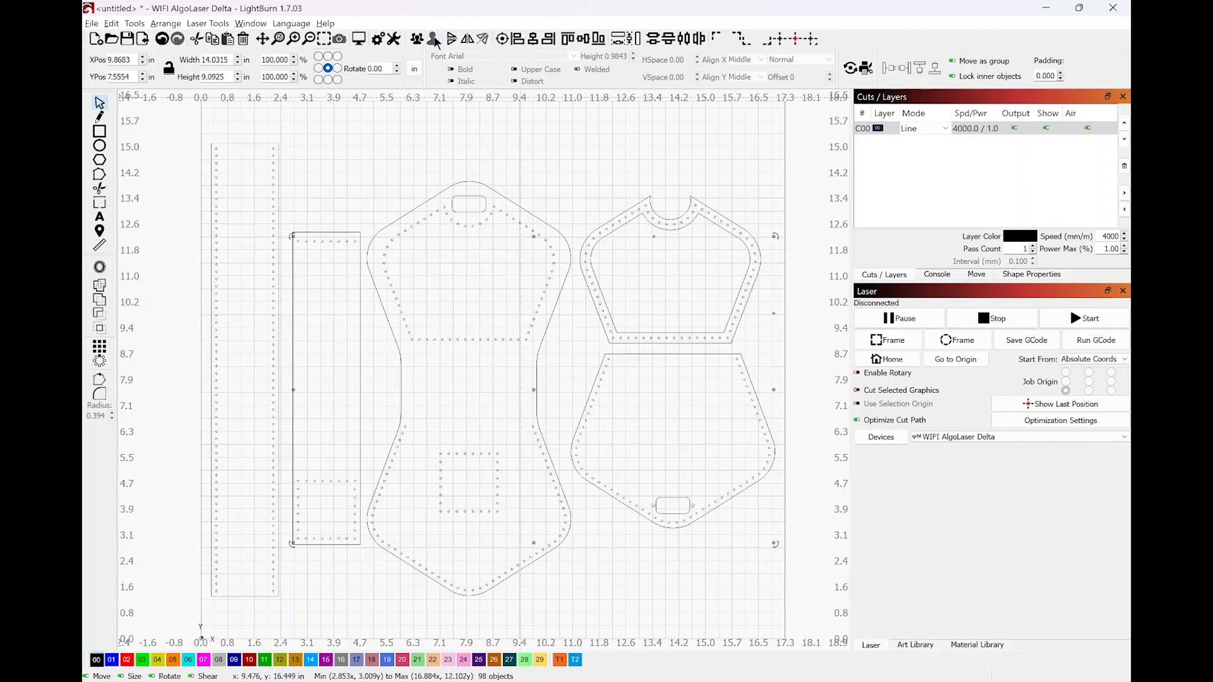
pyautogui.click(620, 160)
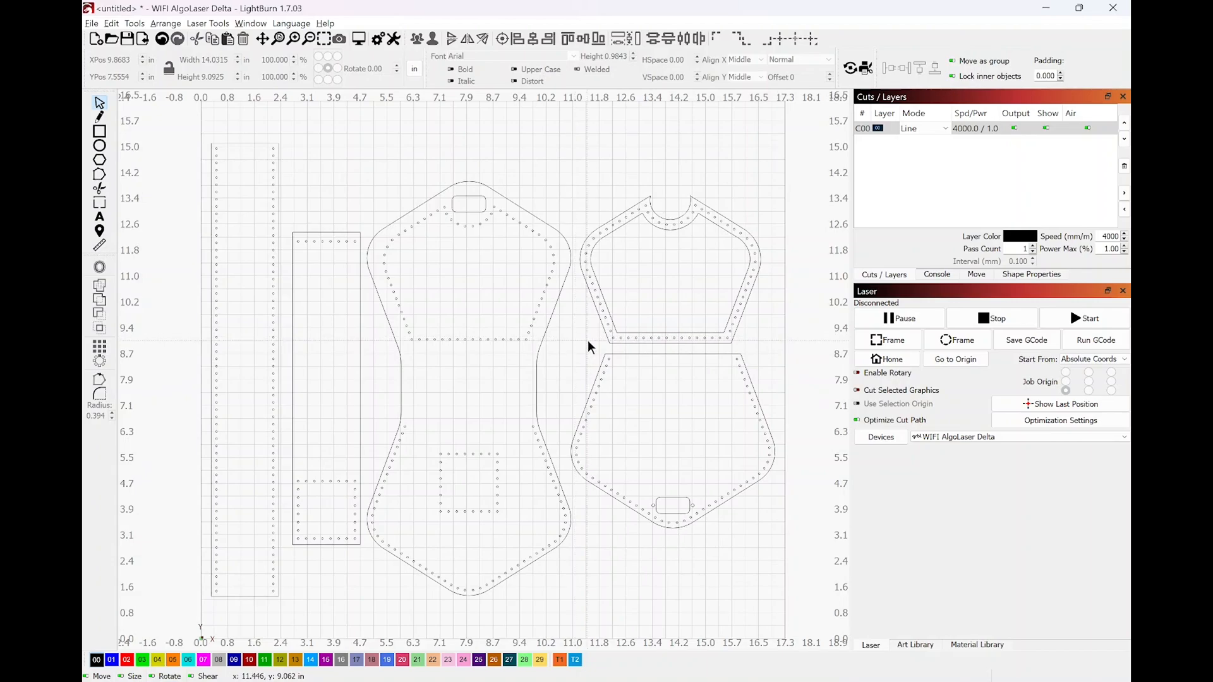
# Move the whole notched frame piece with its stitch holes off the laser bed, beyond its right edge.
pyautogui.moveTo(588, 344); pyautogui.dragTo(786, 203)
pyautogui.moveTo(671, 262); pyautogui.dragTo(676, 265)
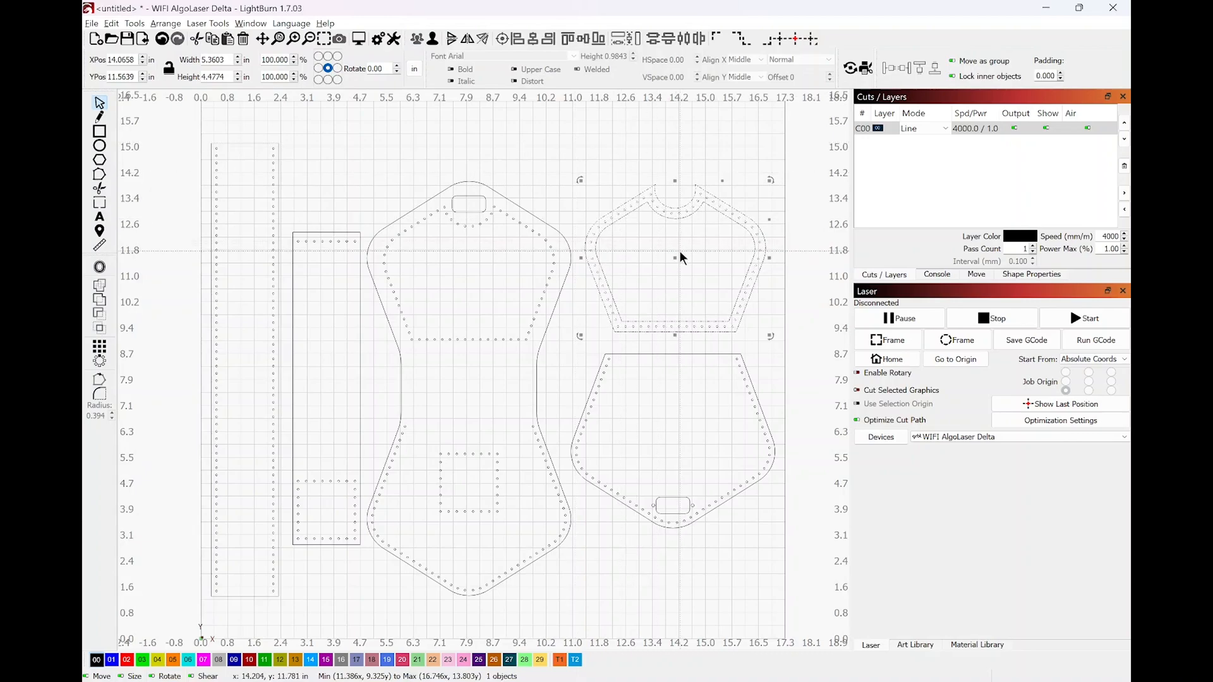
pyautogui.moveTo(675, 257); pyautogui.dragTo(824, 271)
pyautogui.moveTo(540, 244); pyautogui.dragTo(641, 237)
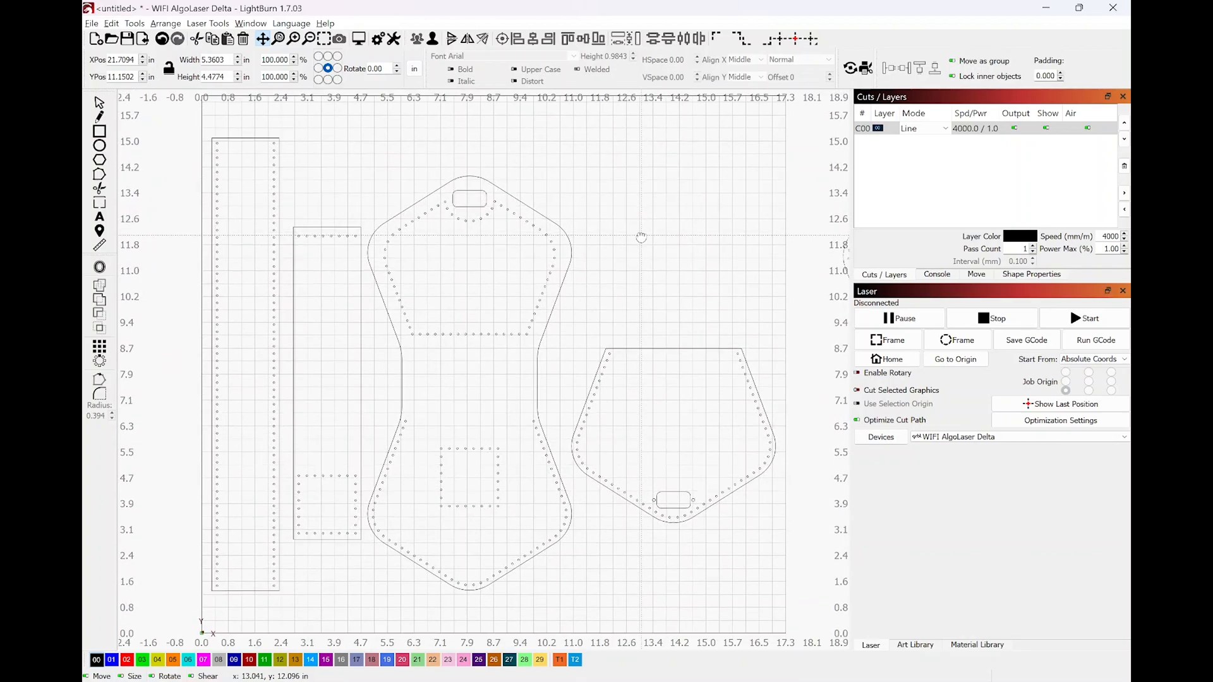
pyautogui.press('Escape')
# Assign the outlines of both strips, the pouch body and the pocket piece, plus the body's rounded slot, to the red OuterCut layer.
pyautogui.click(235, 137)
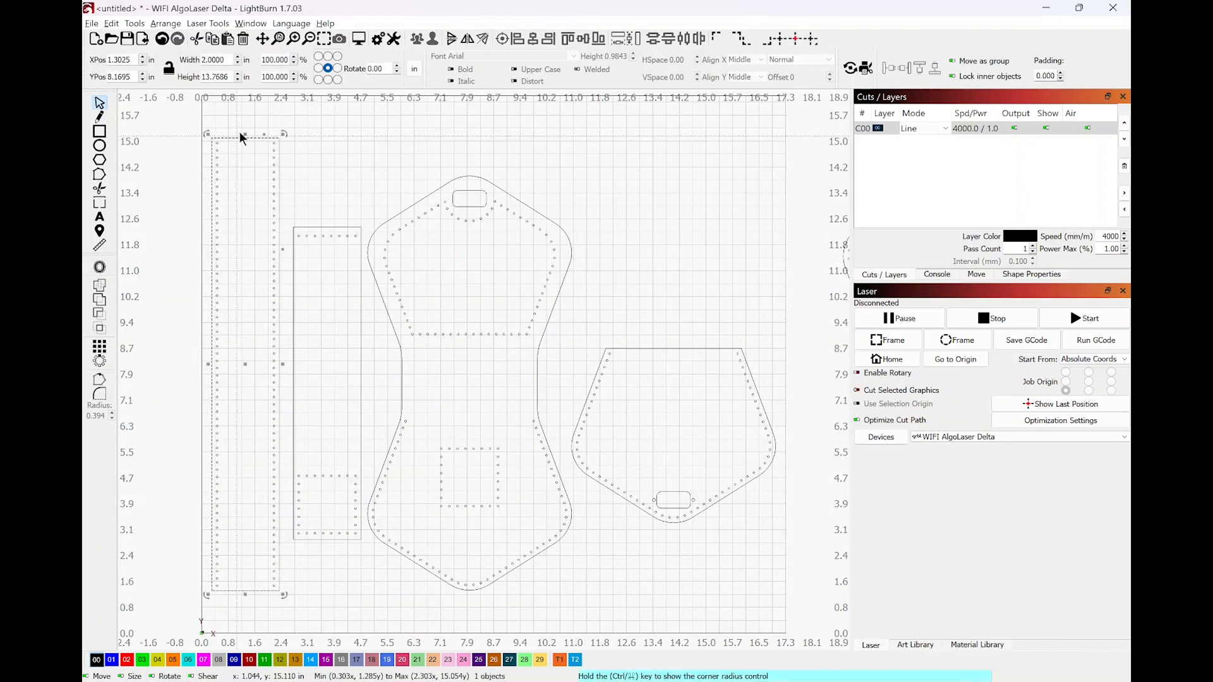
pyautogui.keyDown('shift'); pyautogui.click(360, 345); pyautogui.keyUp('shift')
pyautogui.keyDown('shift'); pyautogui.click(381, 298); pyautogui.keyUp('shift')
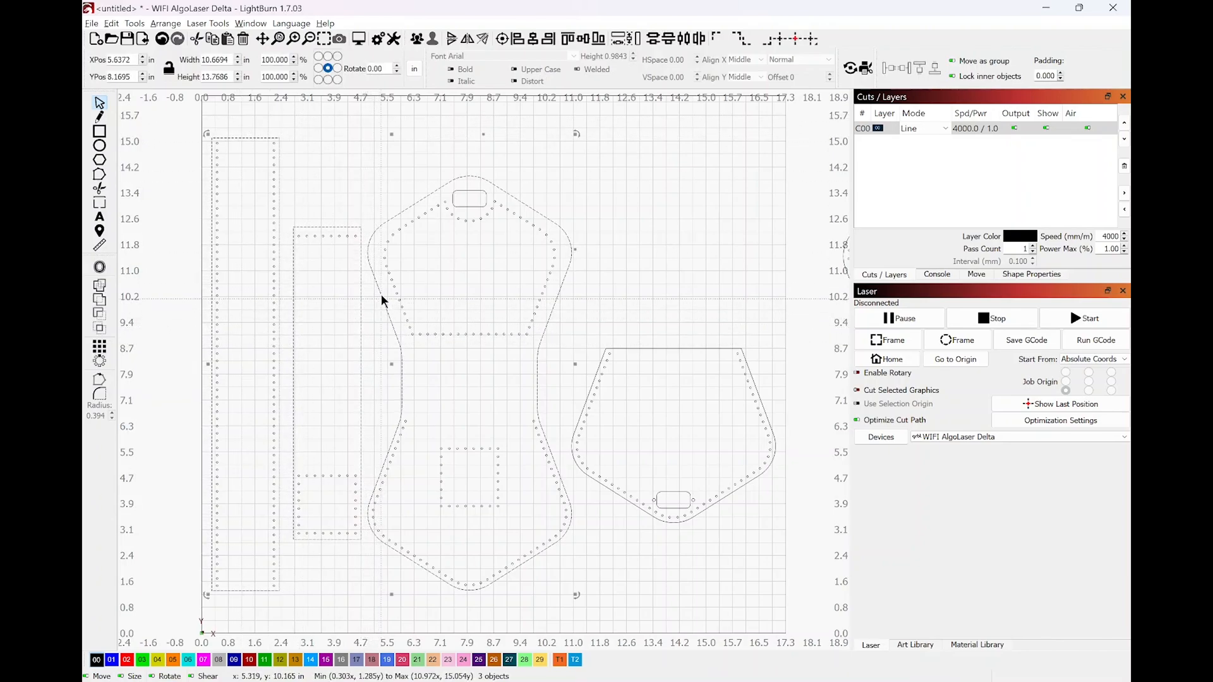
pyautogui.keyDown('shift'); pyautogui.click(456, 206); pyautogui.keyUp('shift')
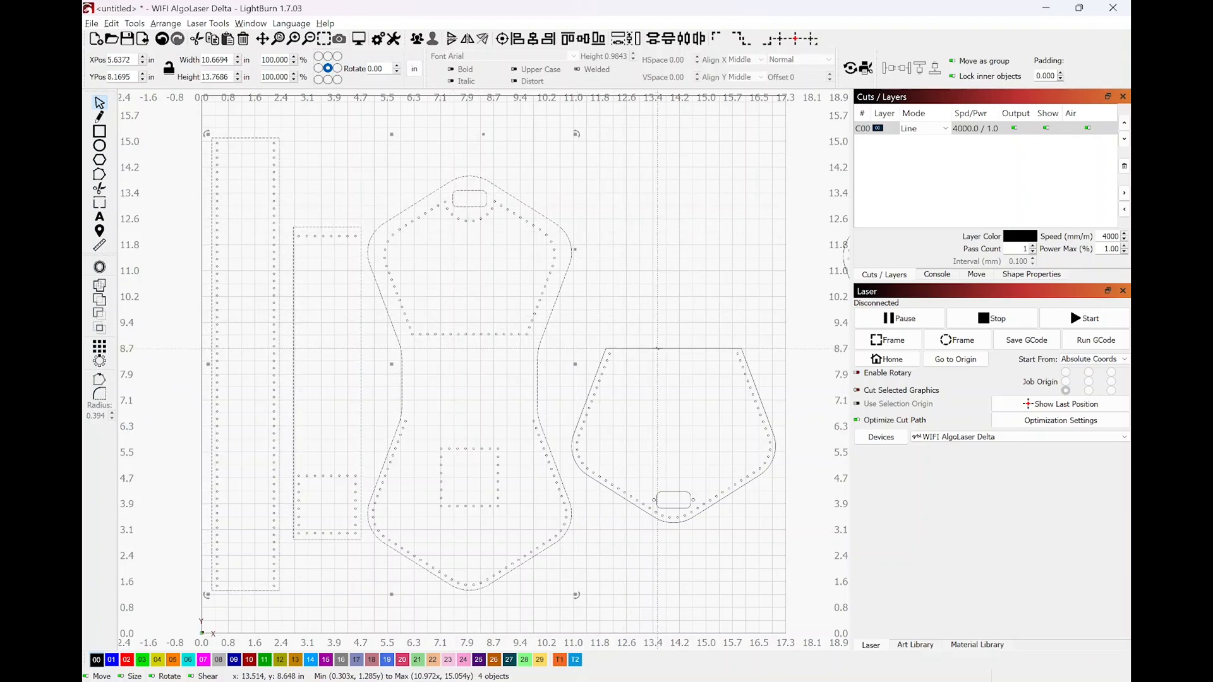
pyautogui.keyDown('shift'); pyautogui.click(657, 348); pyautogui.keyUp('shift')
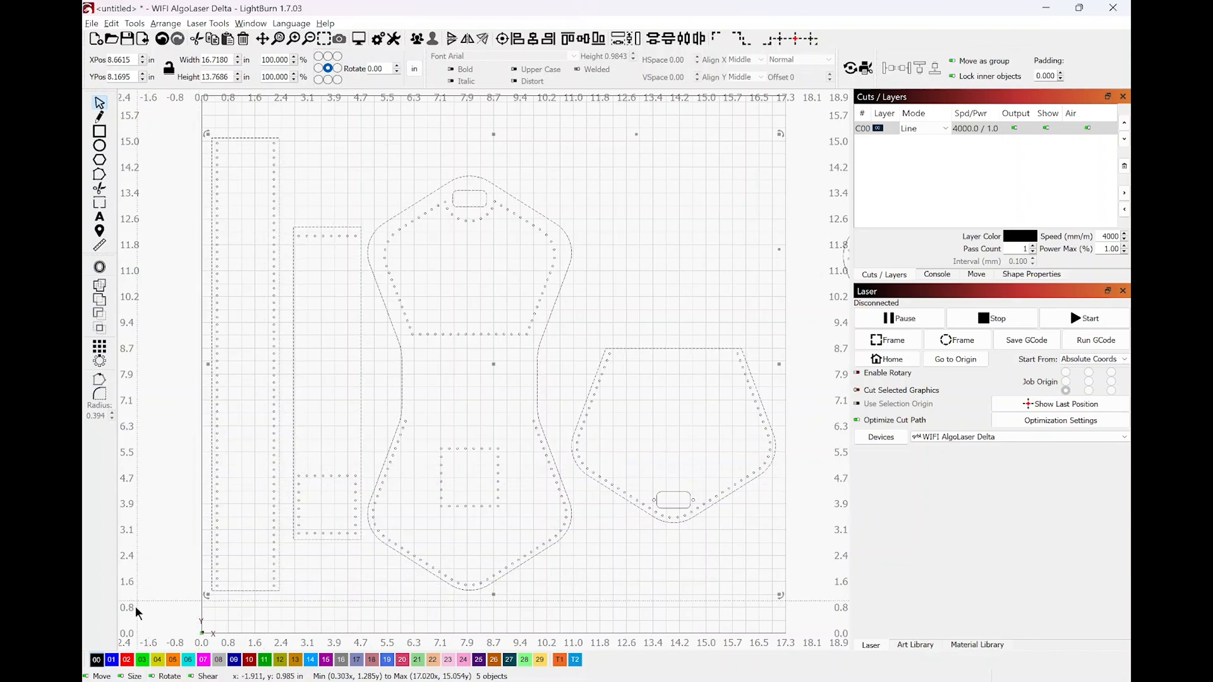
pyautogui.click(127, 659)
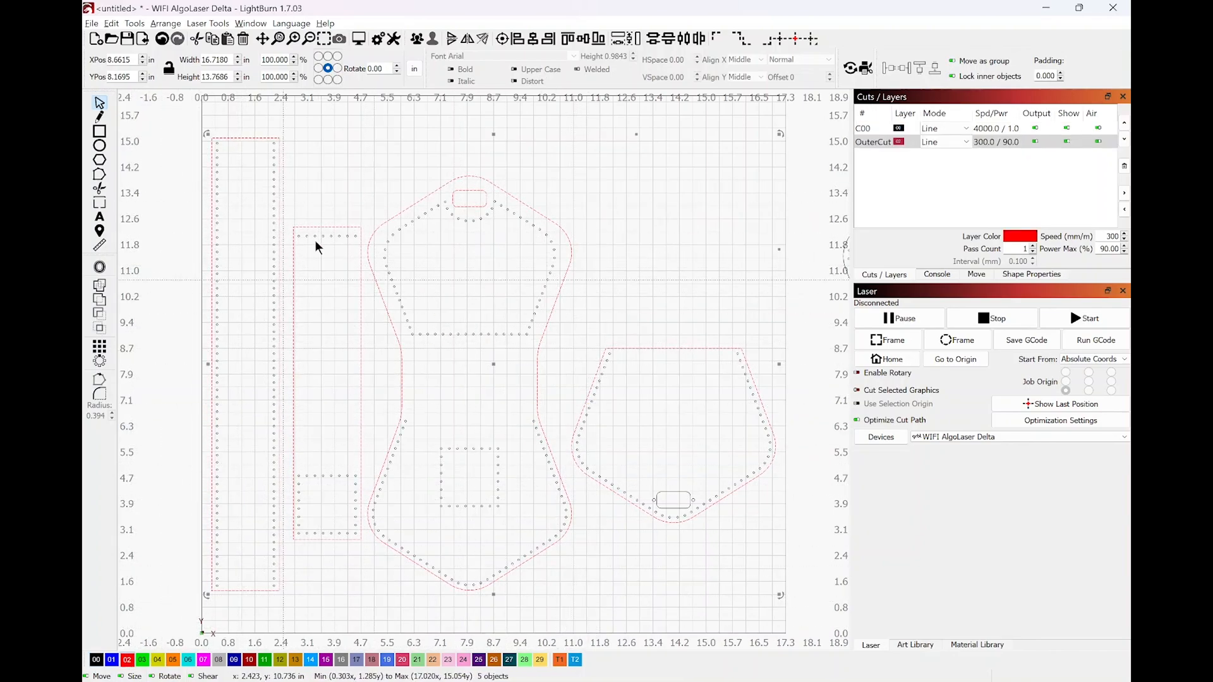
pyautogui.click(658, 263)
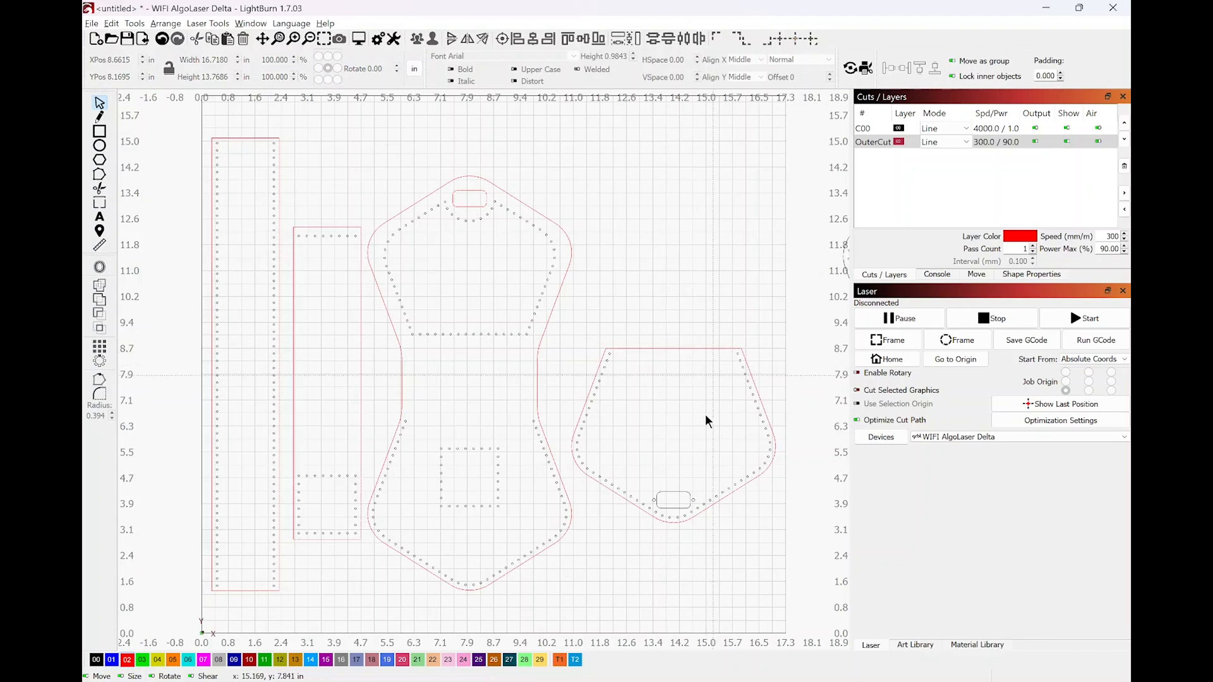
# Delete the rounded slot near the pocket piece's lower tip, keeping the two small holes beside it.
pyautogui.click(679, 492)
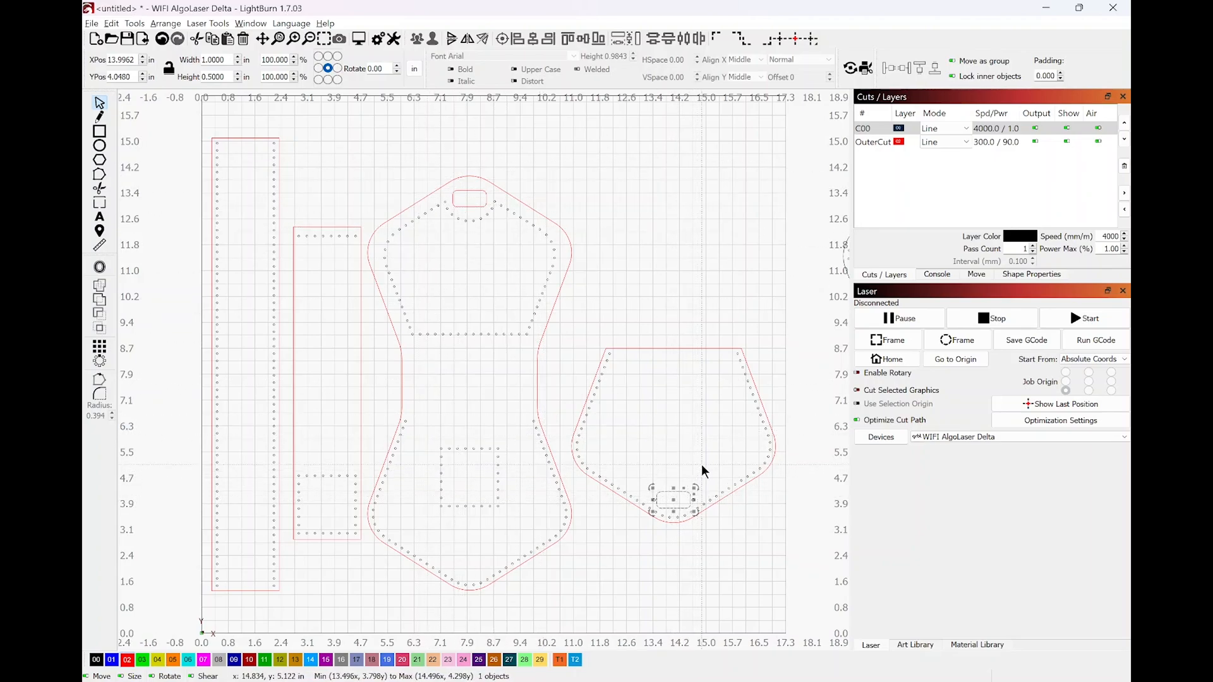
pyautogui.press('Delete')
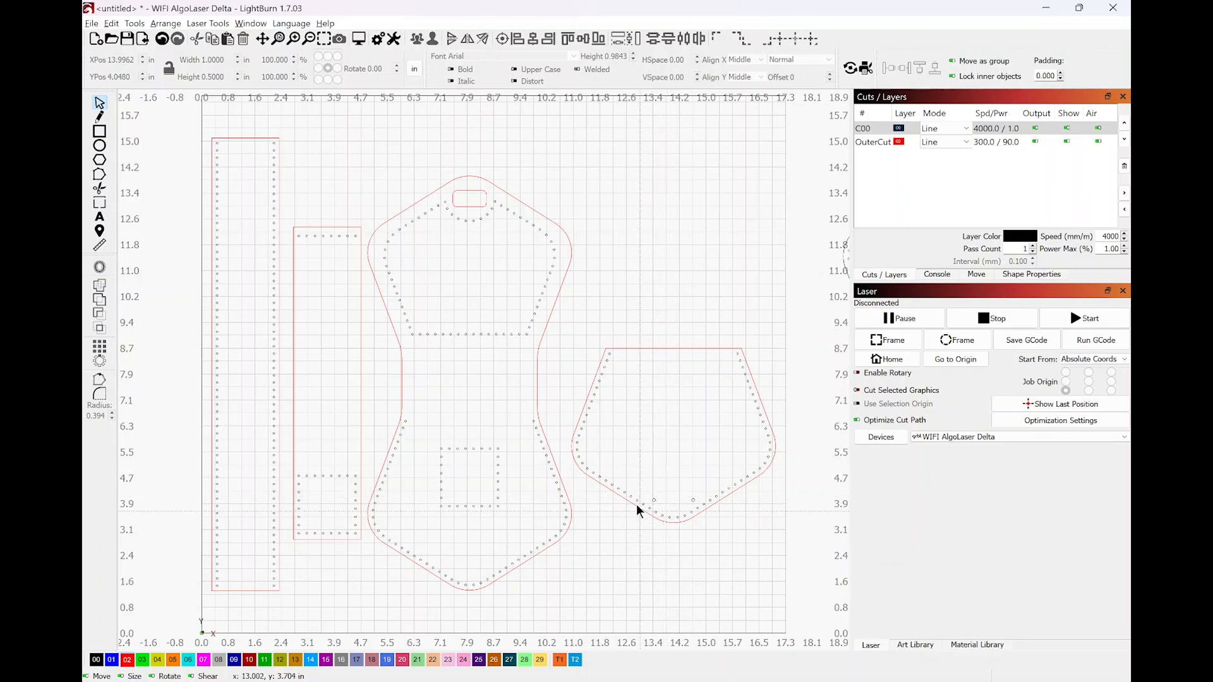
pyautogui.scroll(4, 666, 510)
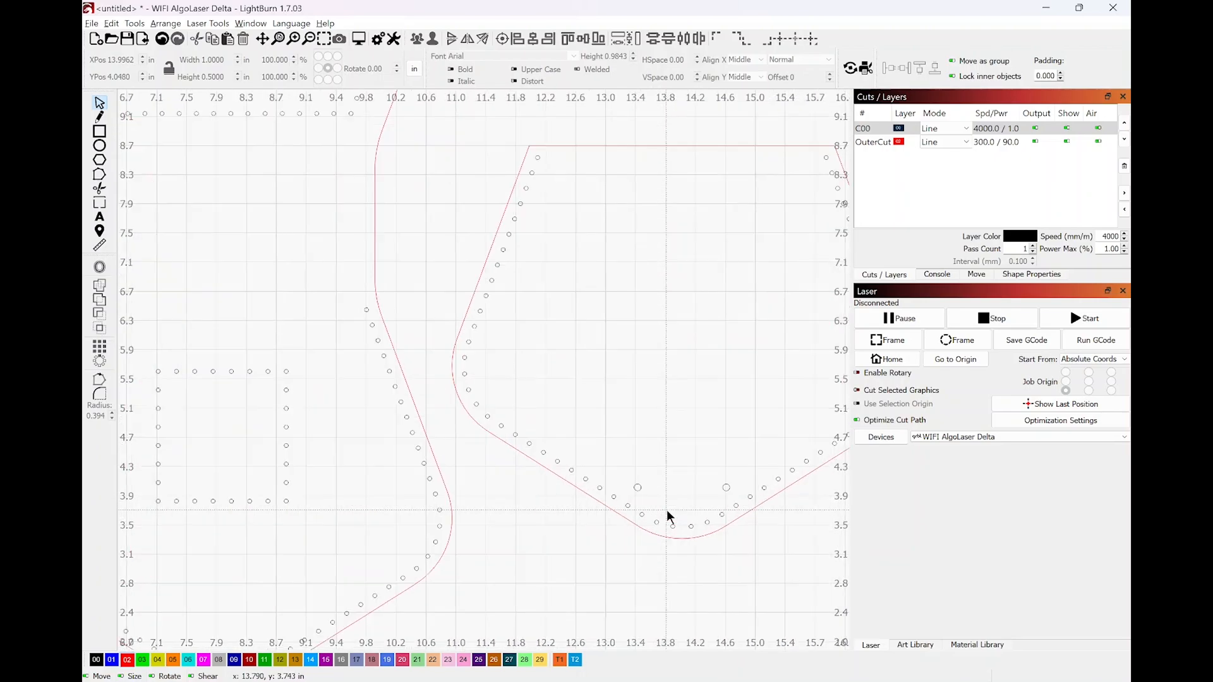
pyautogui.scroll(-4, 675, 495)
pyautogui.scroll(-2, 667, 474)
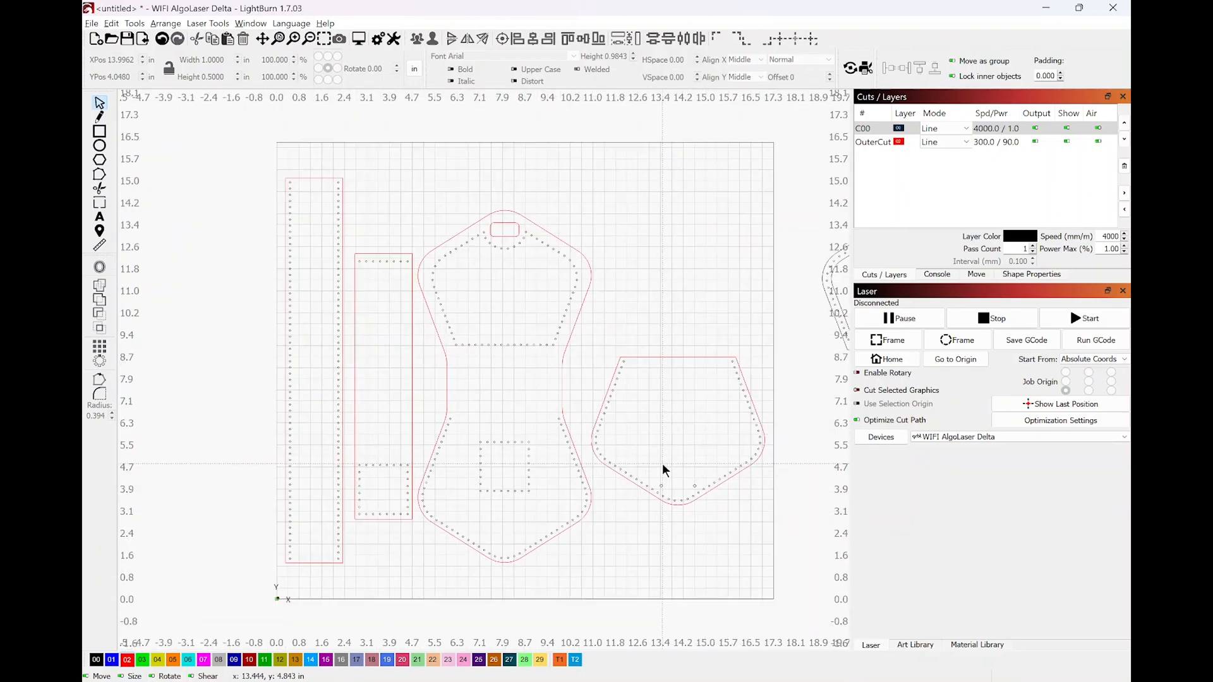
pyautogui.press('space')
pyautogui.moveTo(615, 317); pyautogui.dragTo(628, 281)
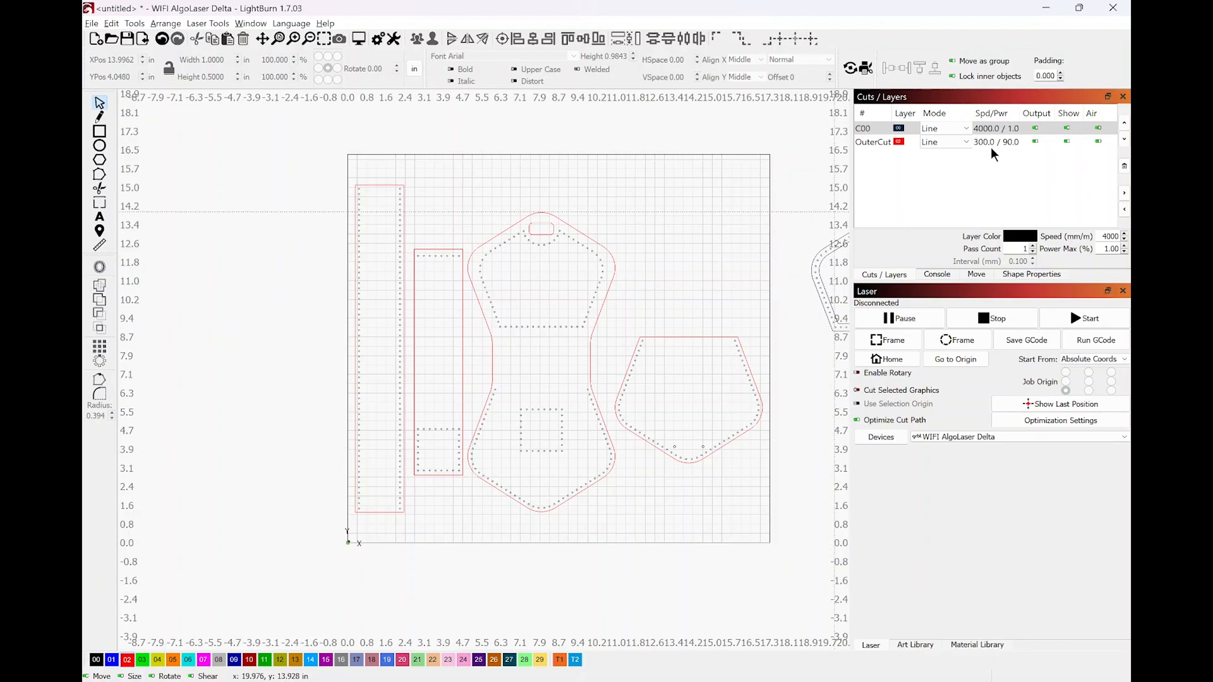
# Turn off output for the OuterCut layer and hide it, and check the selection of all stitch holes on the bed.
pyautogui.click(1035, 142)
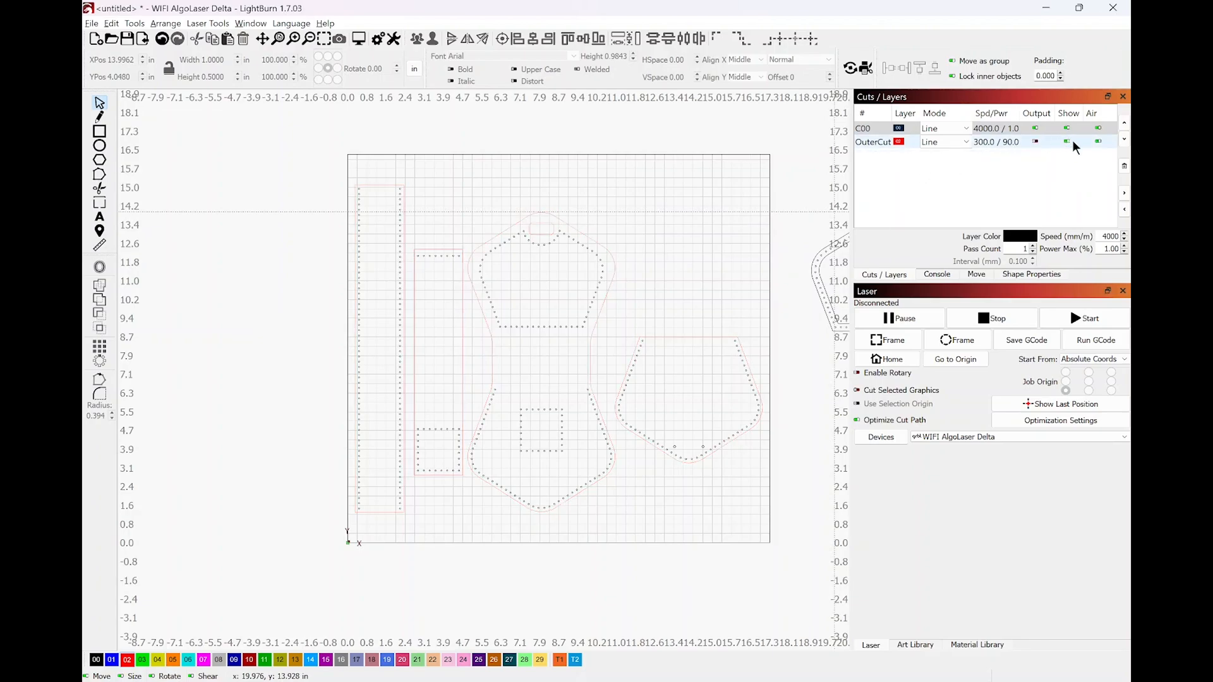
pyautogui.click(1066, 141)
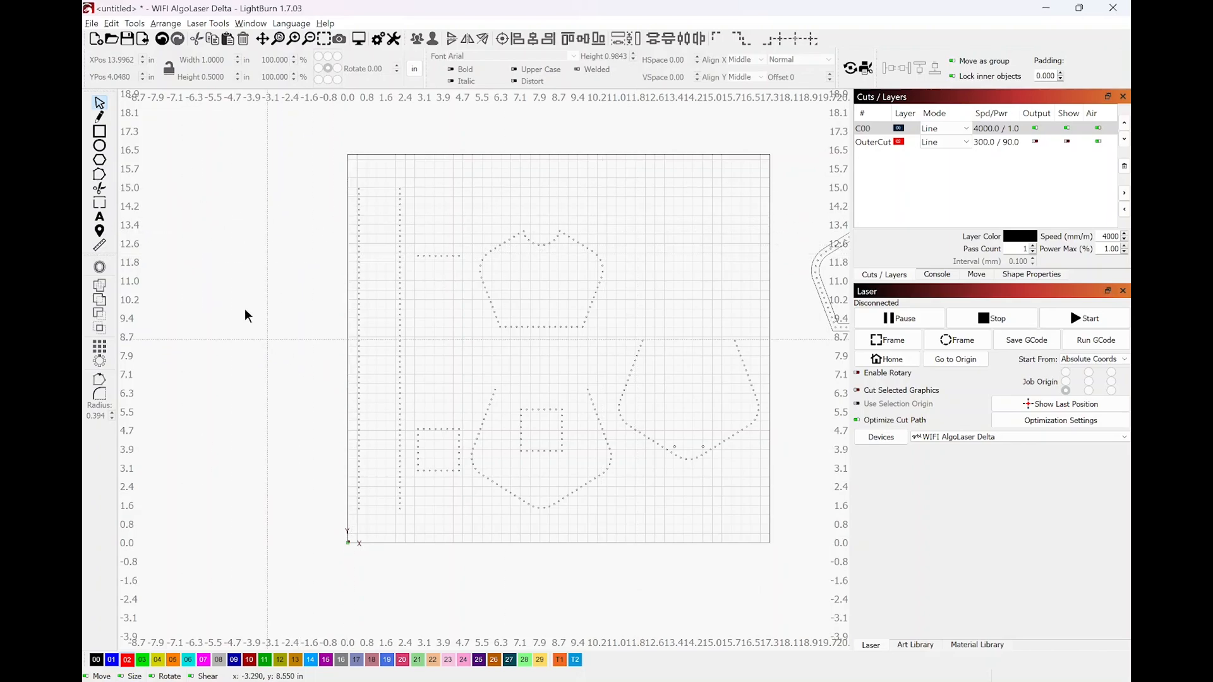
pyautogui.hotkey('ctrl', 'a')
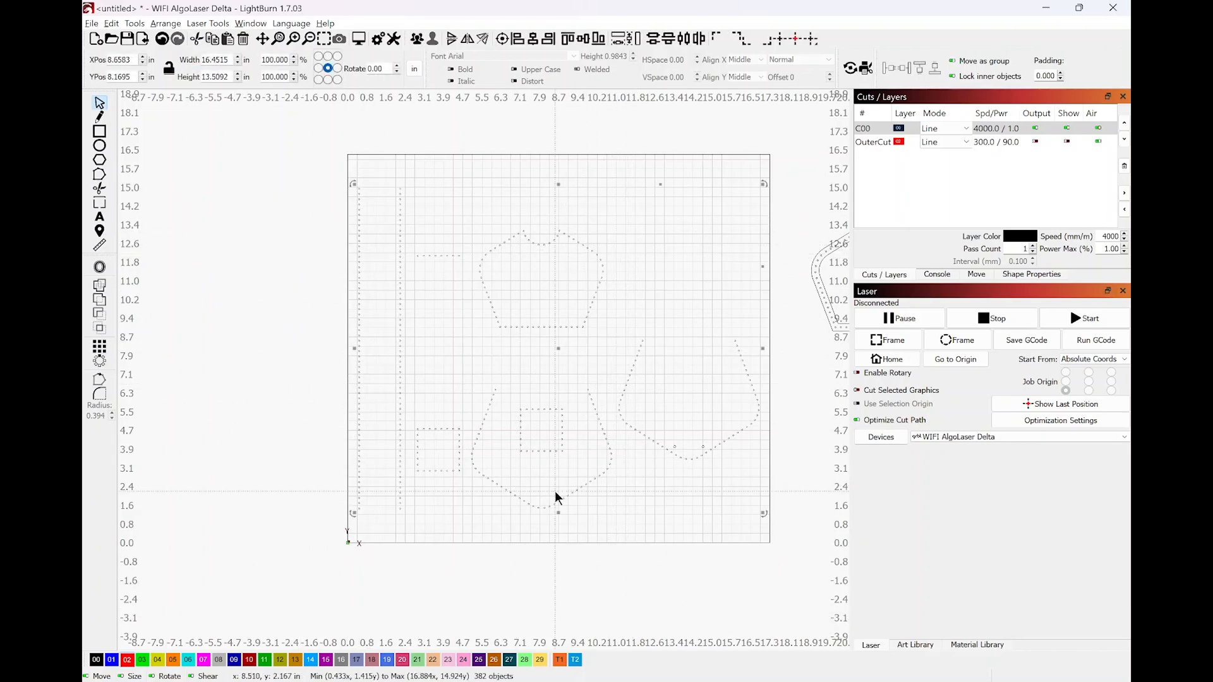
pyautogui.click(266, 279)
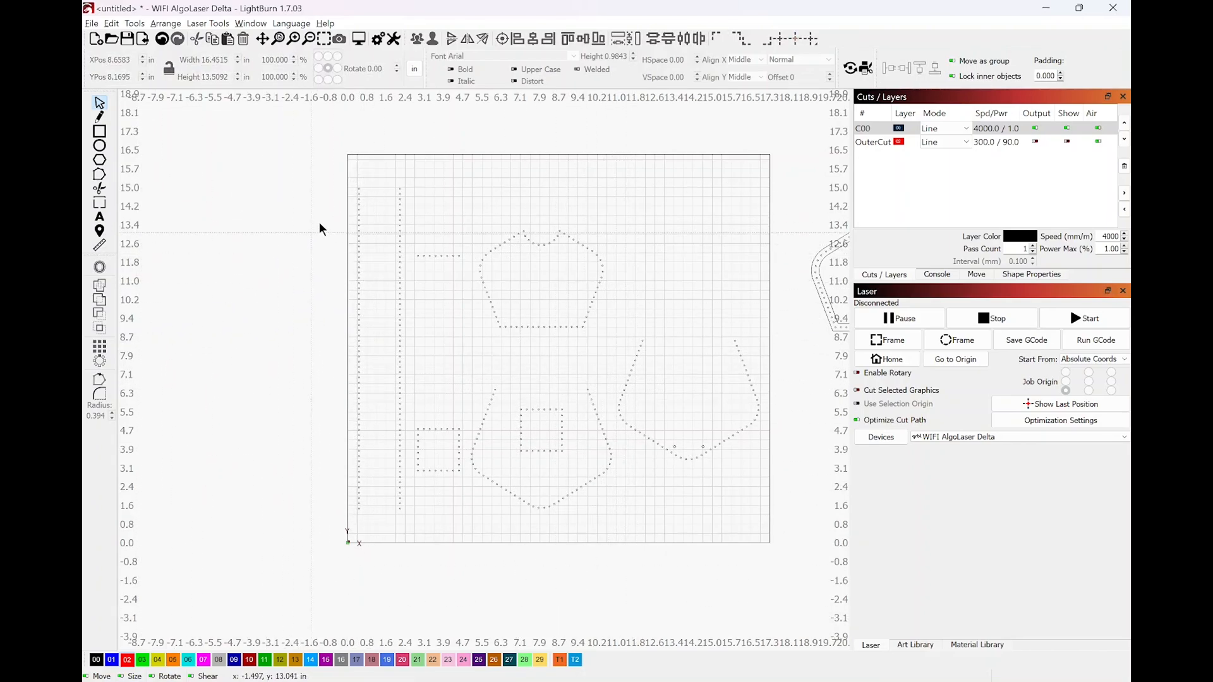
# Assign the stitch holes of the long strip and the shorter strip to the blue holes layer, grouping each set.
pyautogui.moveTo(335, 165); pyautogui.dragTo(412, 563)
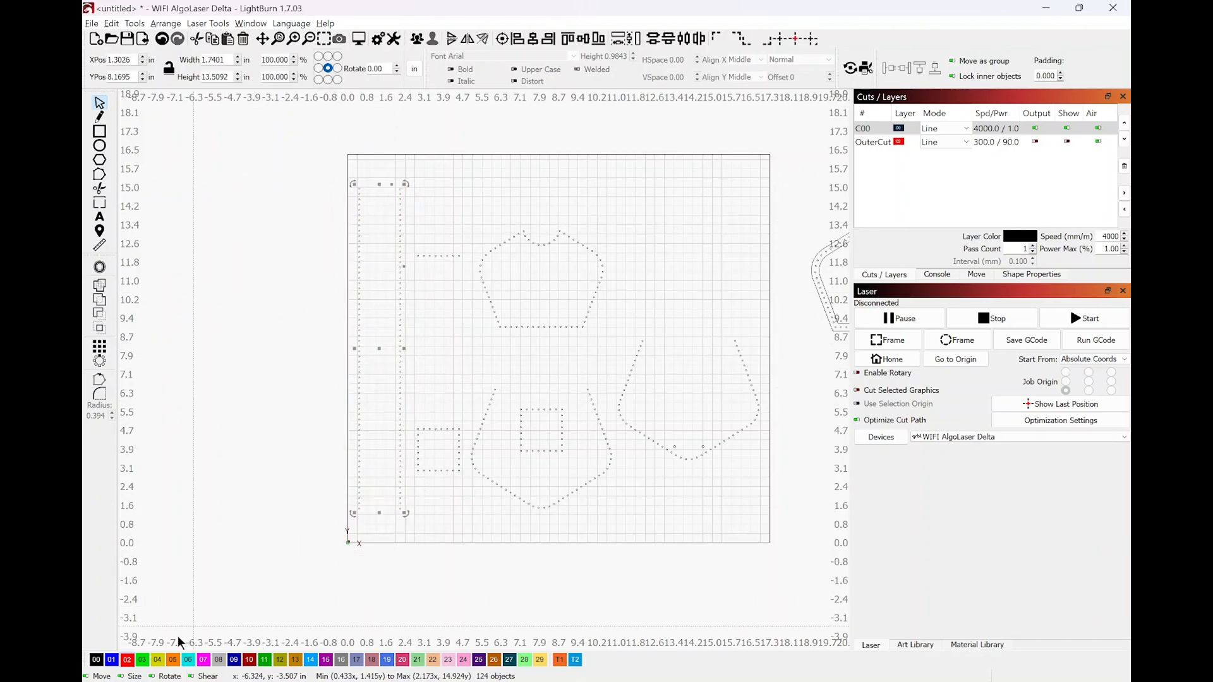
pyautogui.click(115, 659)
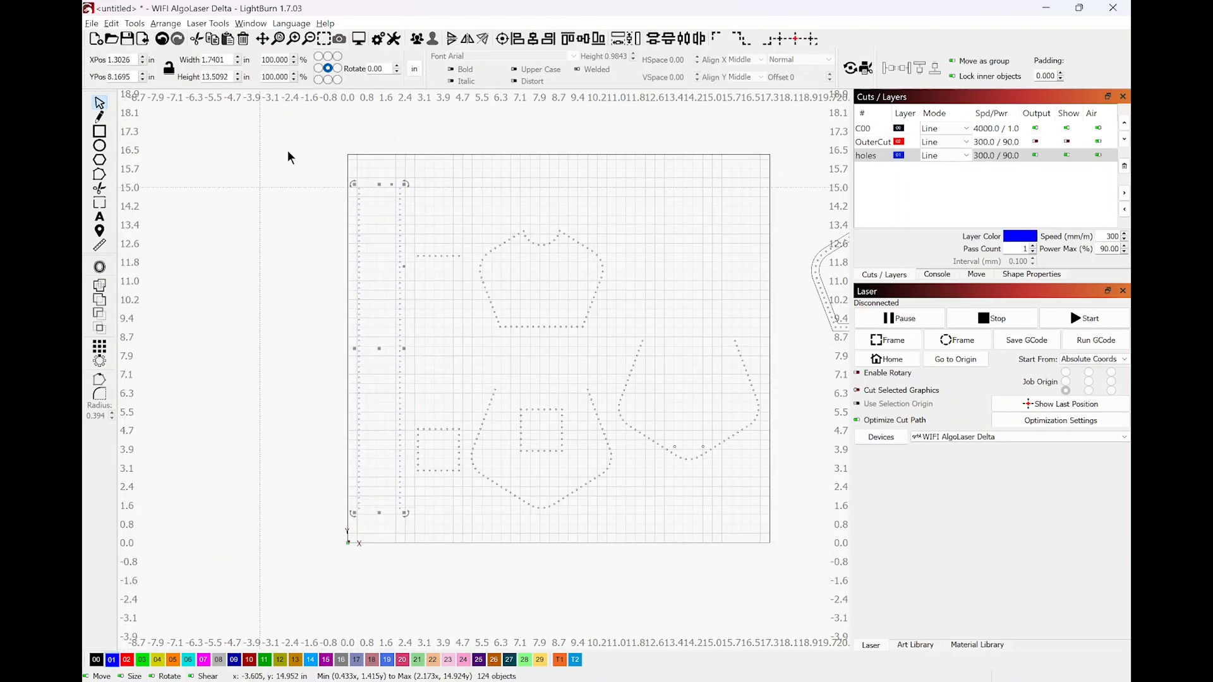
pyautogui.click(417, 38)
pyautogui.click(452, 176)
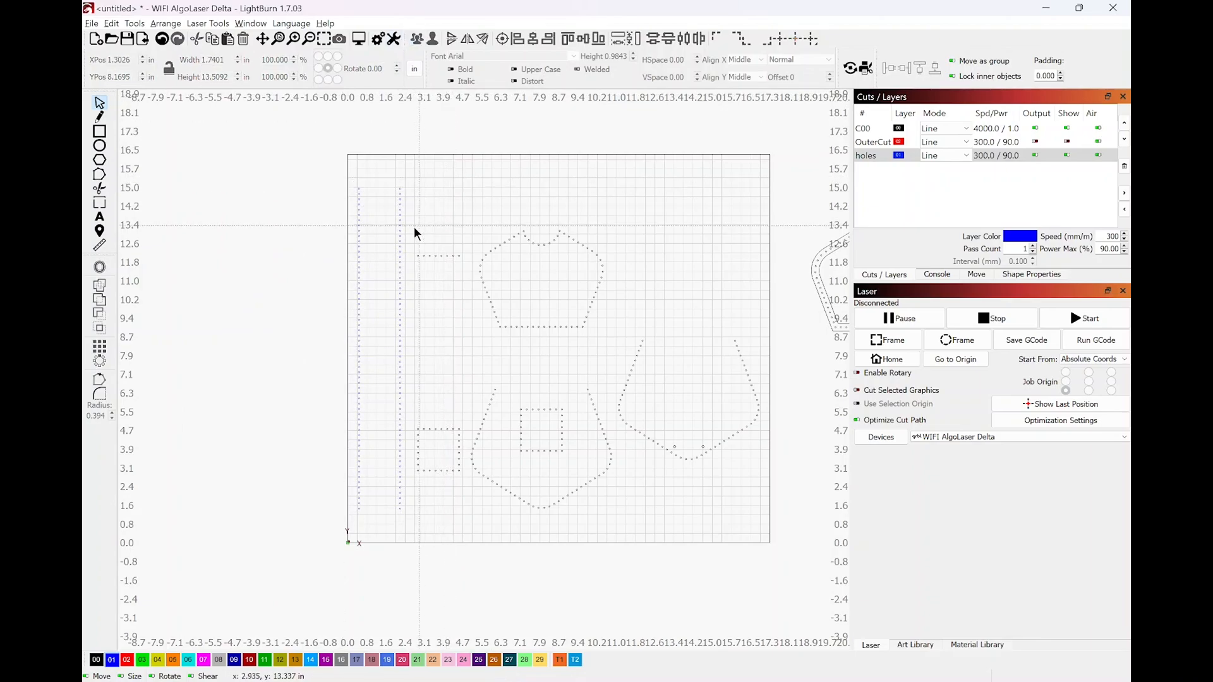
pyautogui.moveTo(408, 233); pyautogui.dragTo(468, 518)
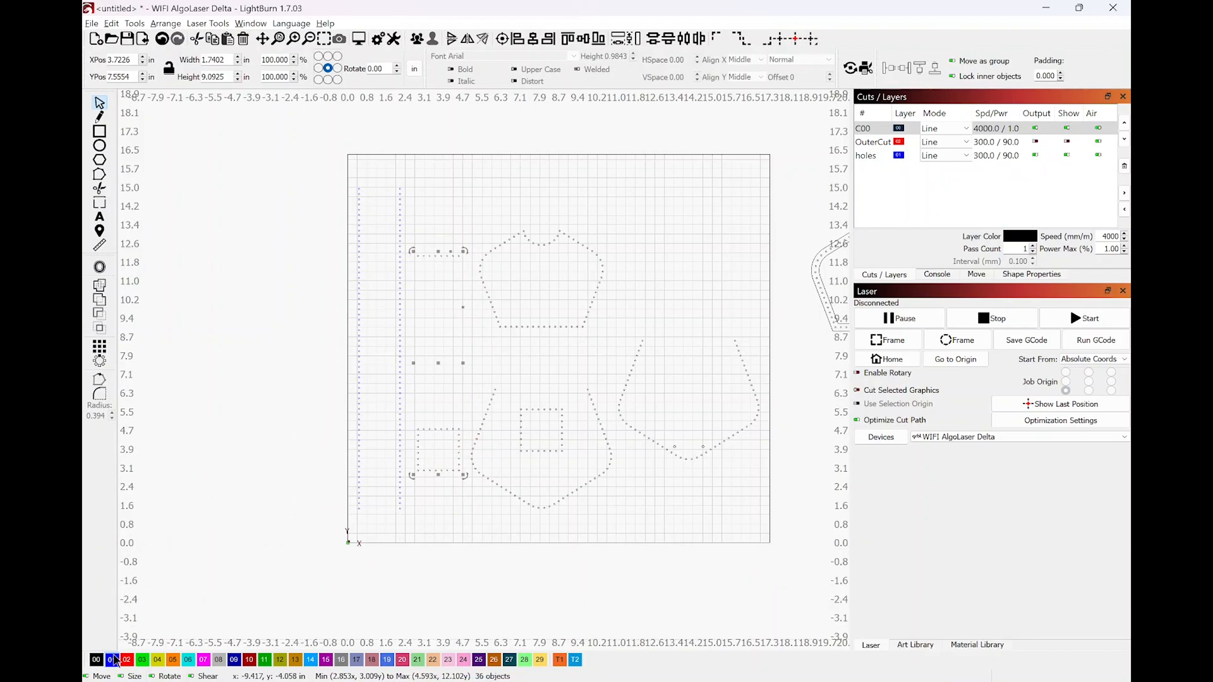
pyautogui.click(525, 135)
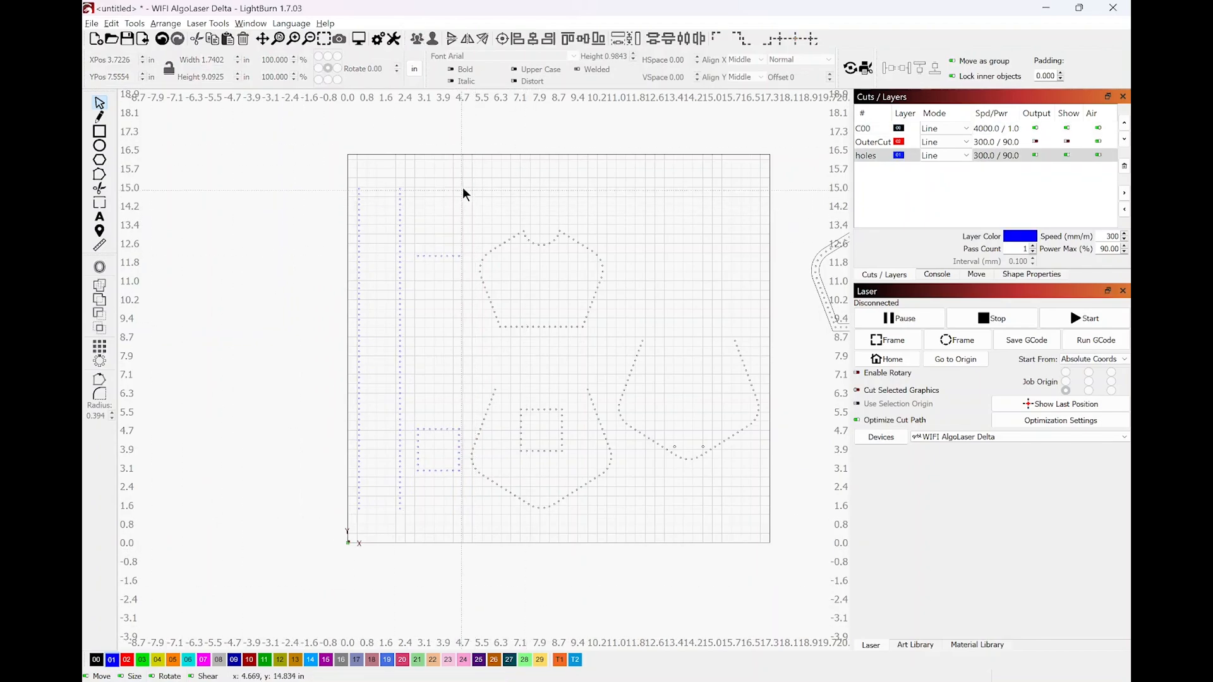
# Assign the pouch body's upper and lower stitch holes, including the square pattern, to the blue holes layer and group each half.
pyautogui.moveTo(463, 187); pyautogui.dragTo(624, 354)
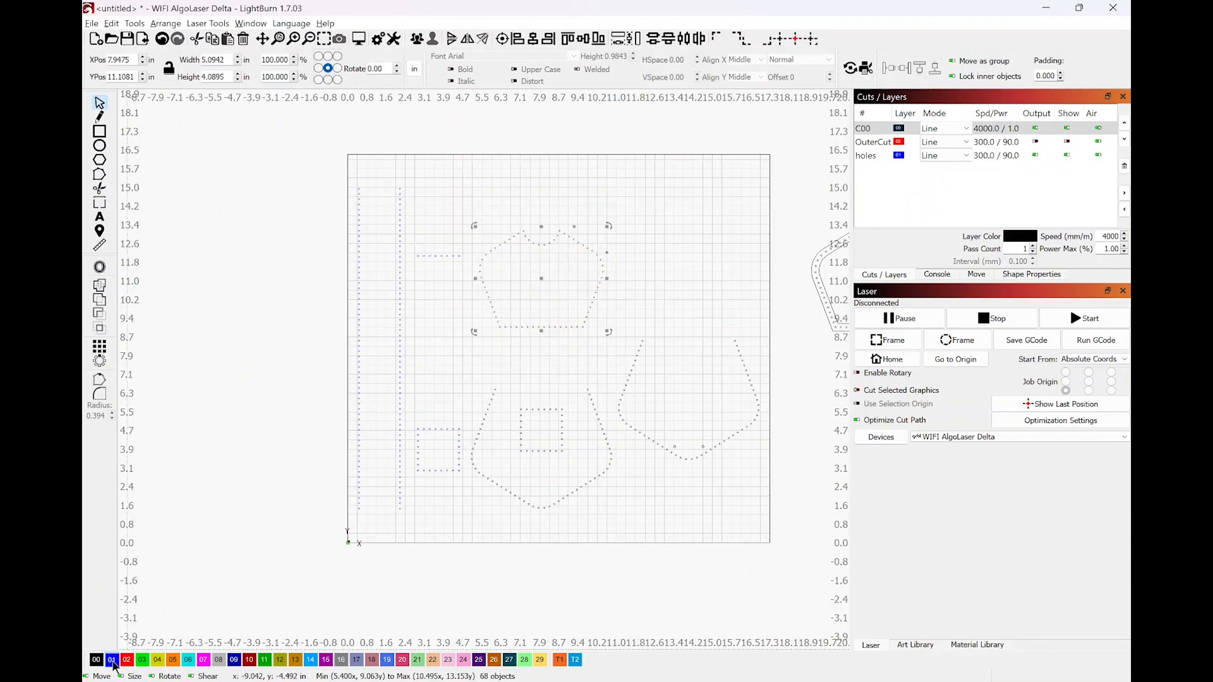
pyautogui.click(419, 41)
pyautogui.moveTo(467, 359); pyautogui.dragTo(616, 539)
pyautogui.hotkey('ctrl', 'g')
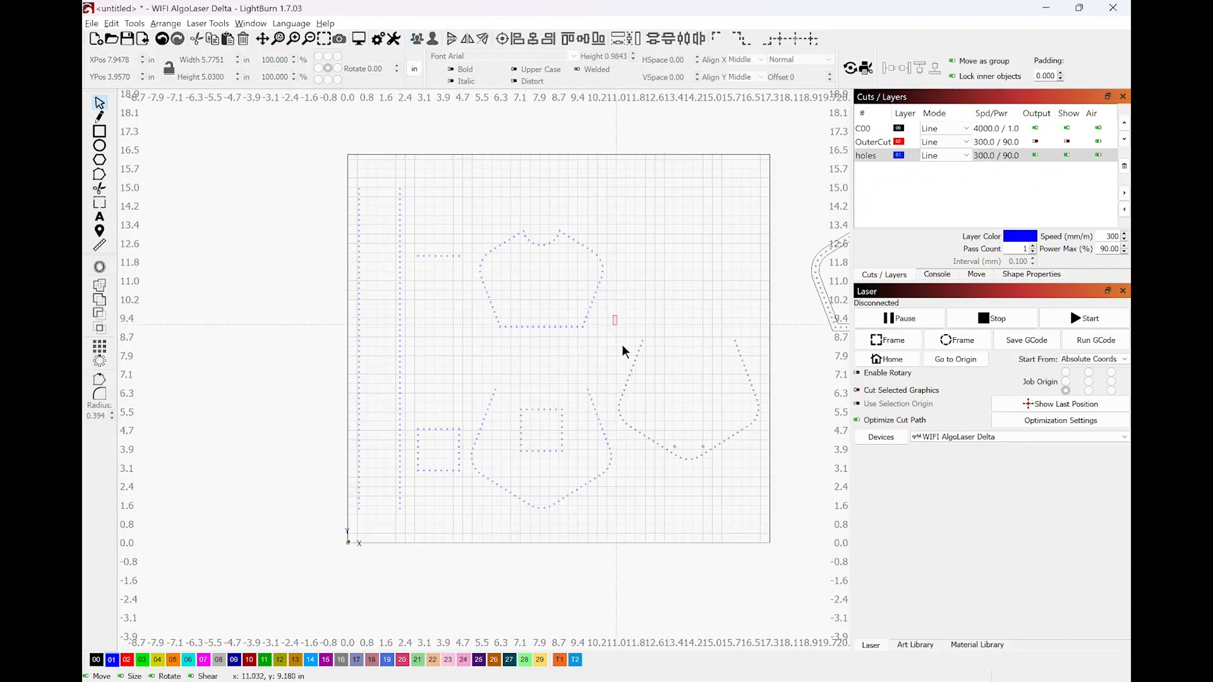
# Group the pocket piece's stitch holes, including the two small ones near its tip, and assign them to the blue holes layer.
pyautogui.moveTo(613, 314); pyautogui.dragTo(788, 515)
pyautogui.moveTo(688, 399); pyautogui.dragTo(686, 405)
pyautogui.click(114, 661)
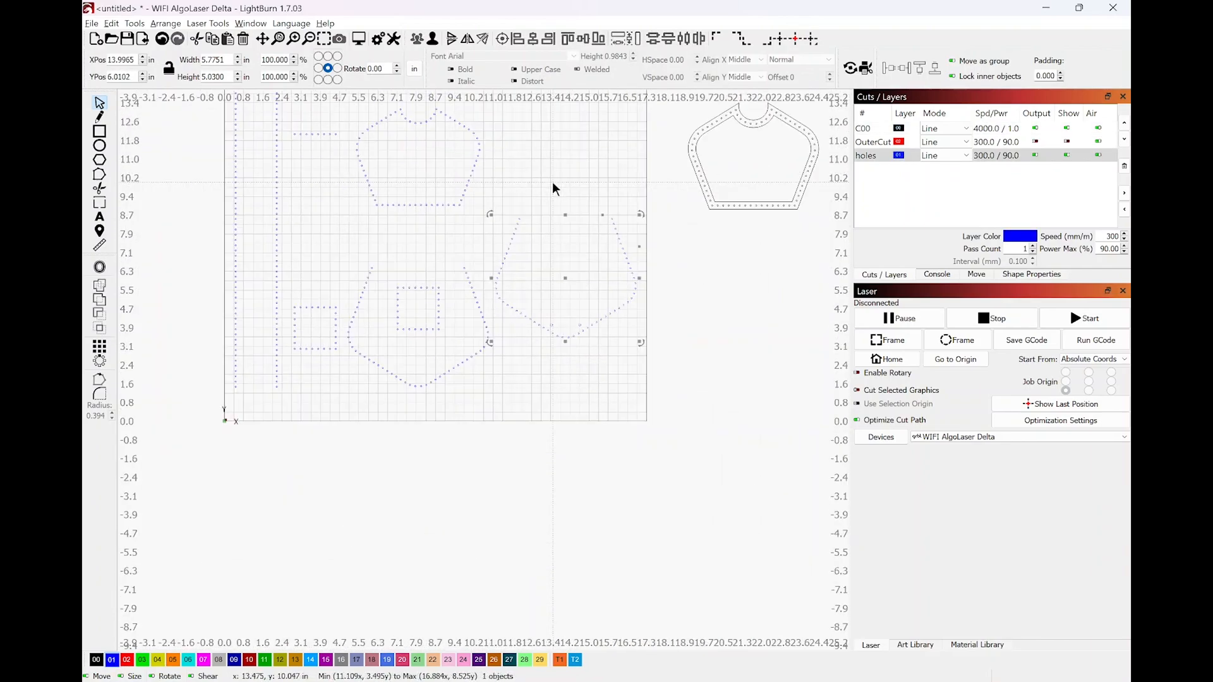
# Turn output back on for the OuterCut layer and show it again.
pyautogui.moveTo(550, 161); pyautogui.dragTo(606, 289)
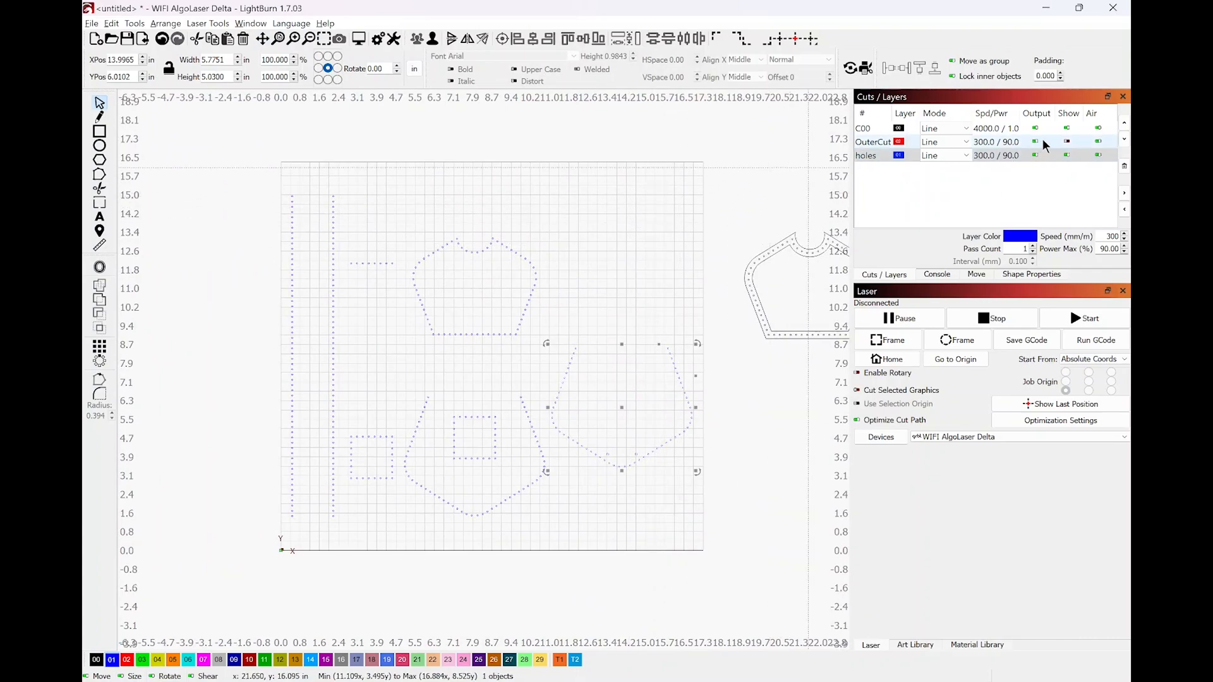
pyautogui.click(1073, 142)
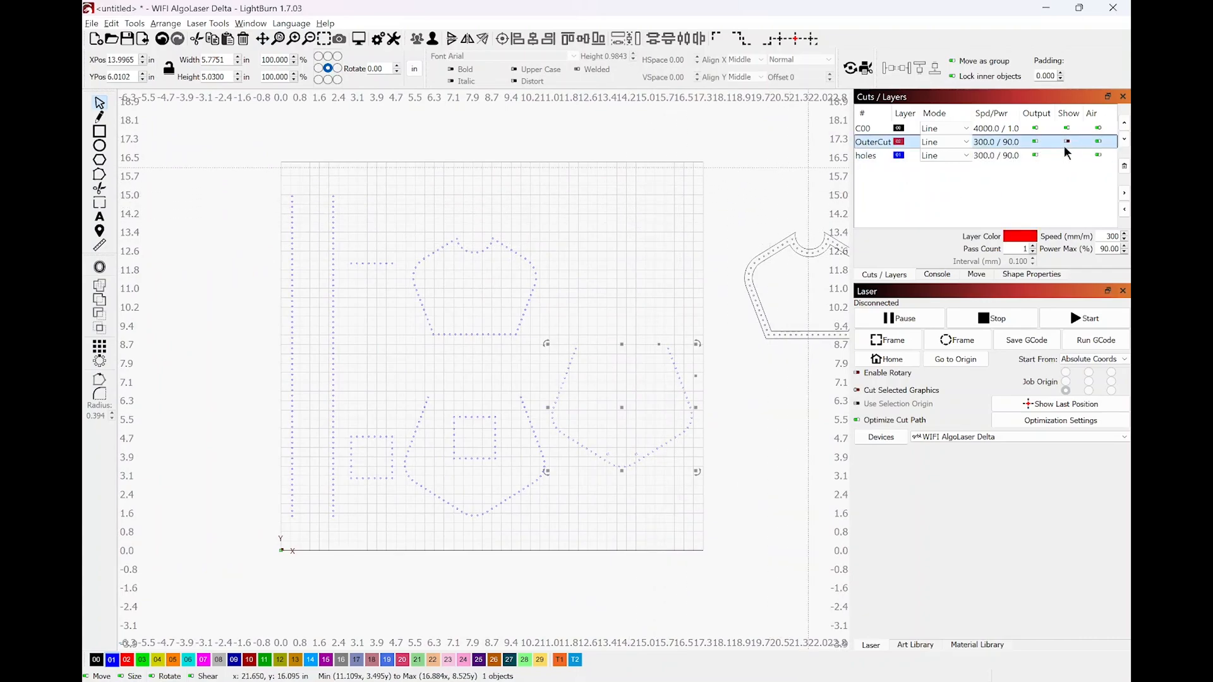
pyautogui.click(1068, 142)
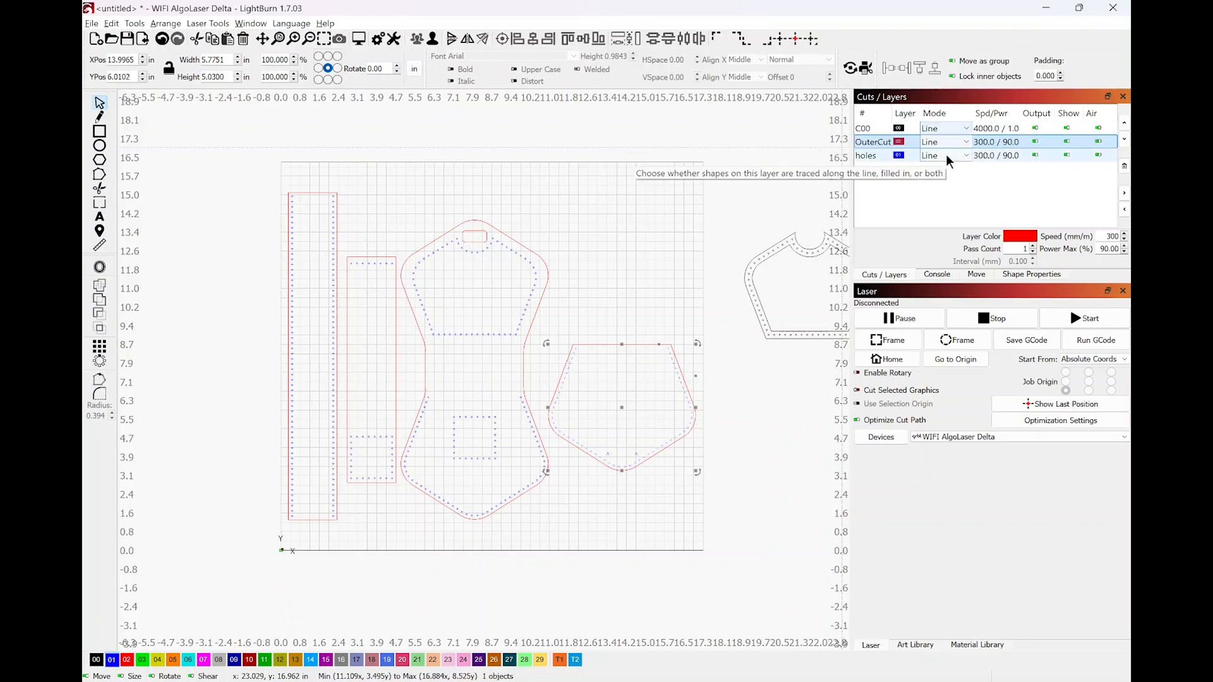
# Move the holes layer above the OuterCut layer in the cut order.
pyautogui.click(1022, 156)
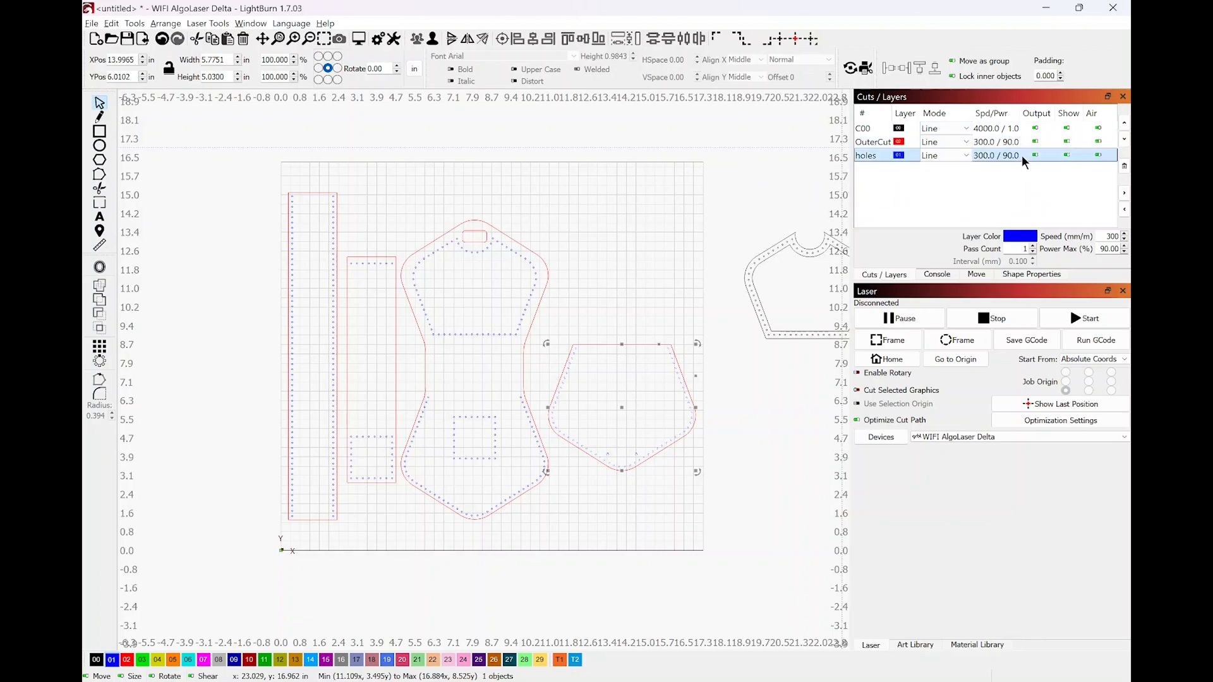
pyautogui.moveTo(1021, 155); pyautogui.dragTo(1022, 140)
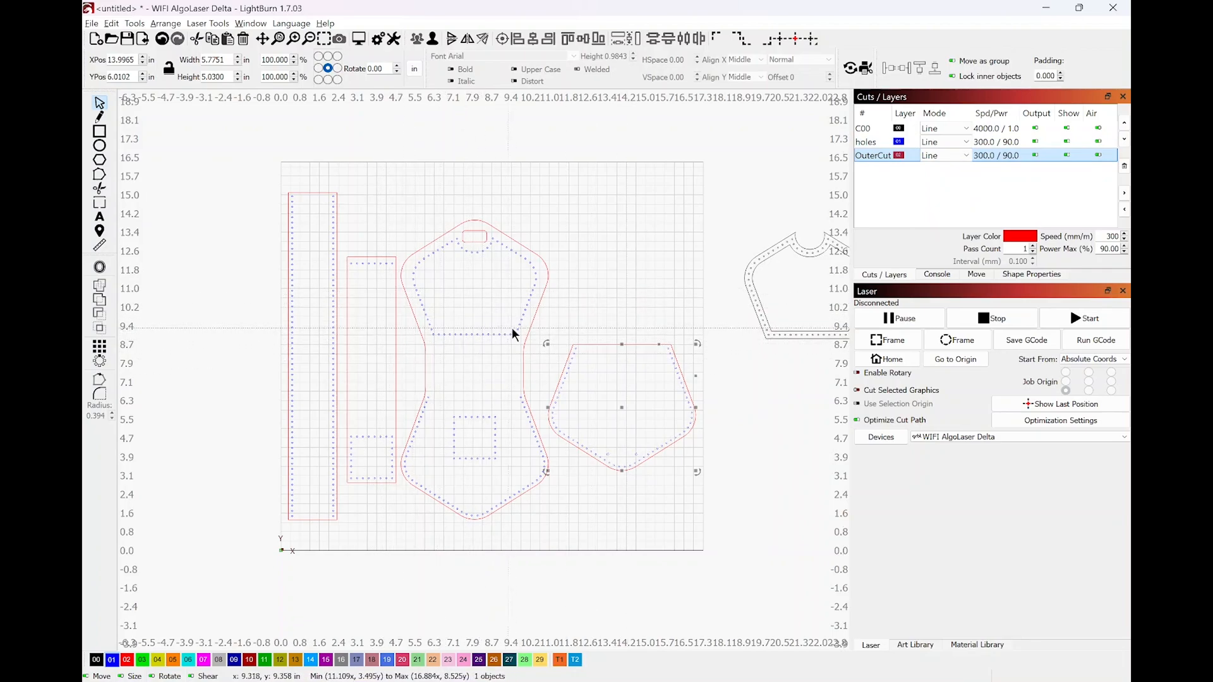
pyautogui.scroll(1, 514, 325)
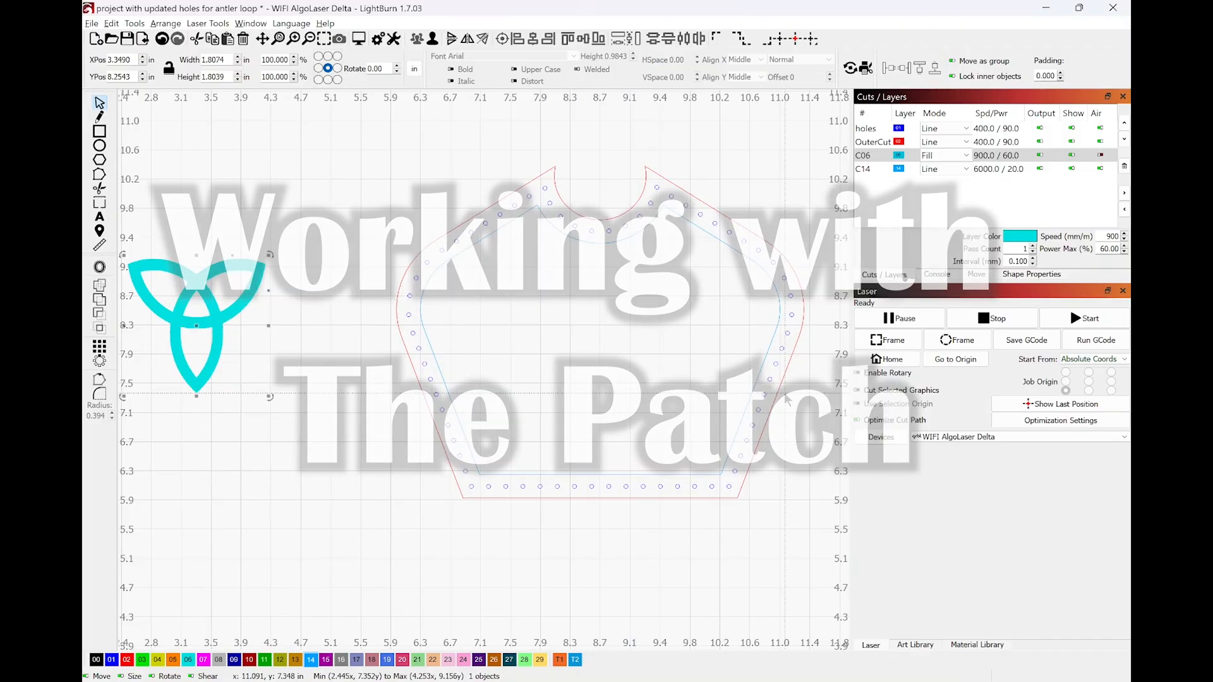
# Move the cyan triquetra knot closer to the patch, centred at about X 4.85, Y 8.61 in.
pyautogui.moveTo(650, 329); pyautogui.dragTo(610, 346)
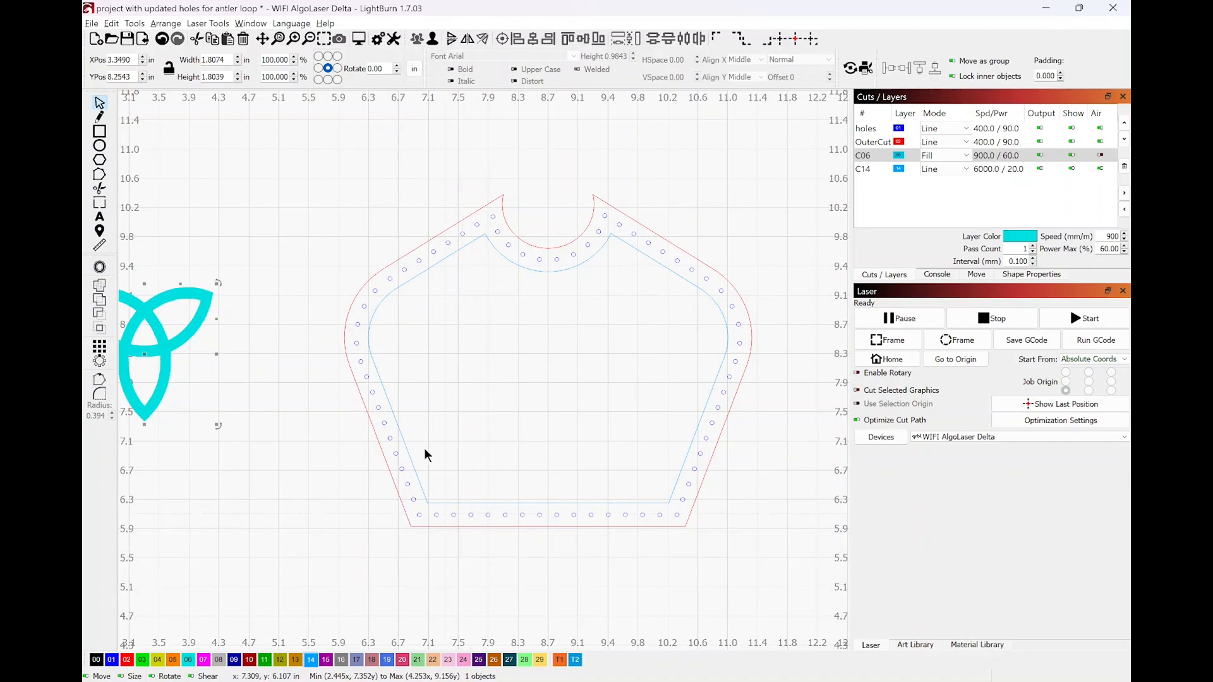
pyautogui.click(371, 356)
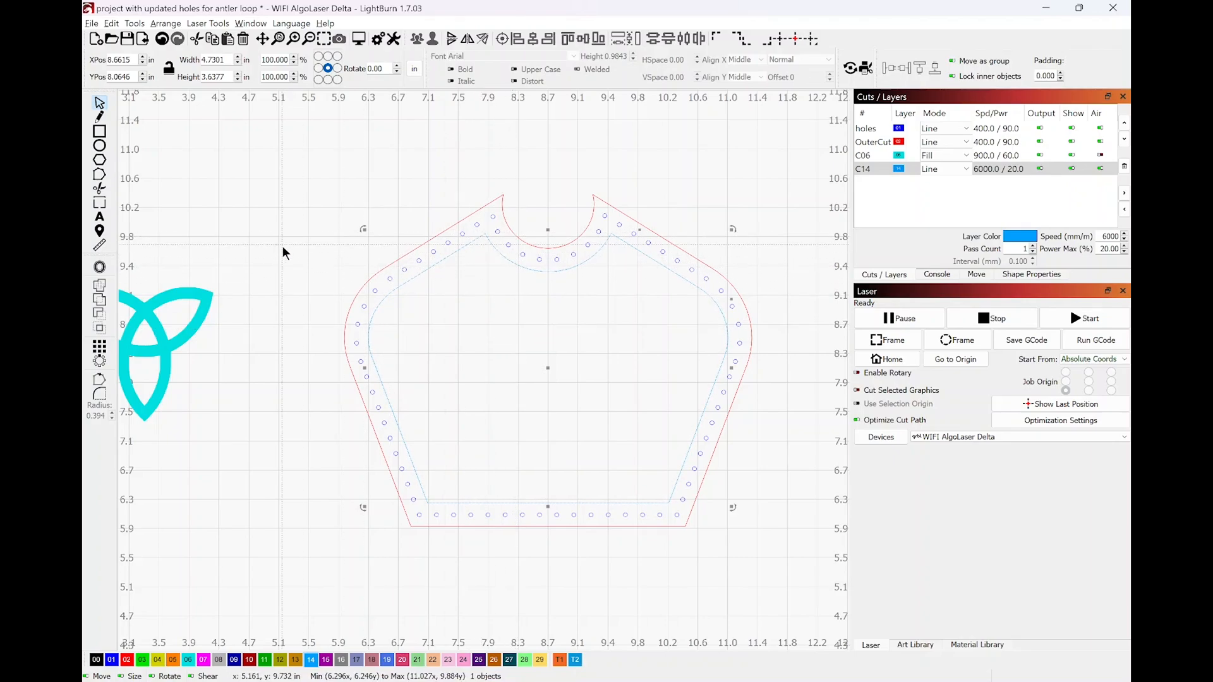
pyautogui.click(210, 294)
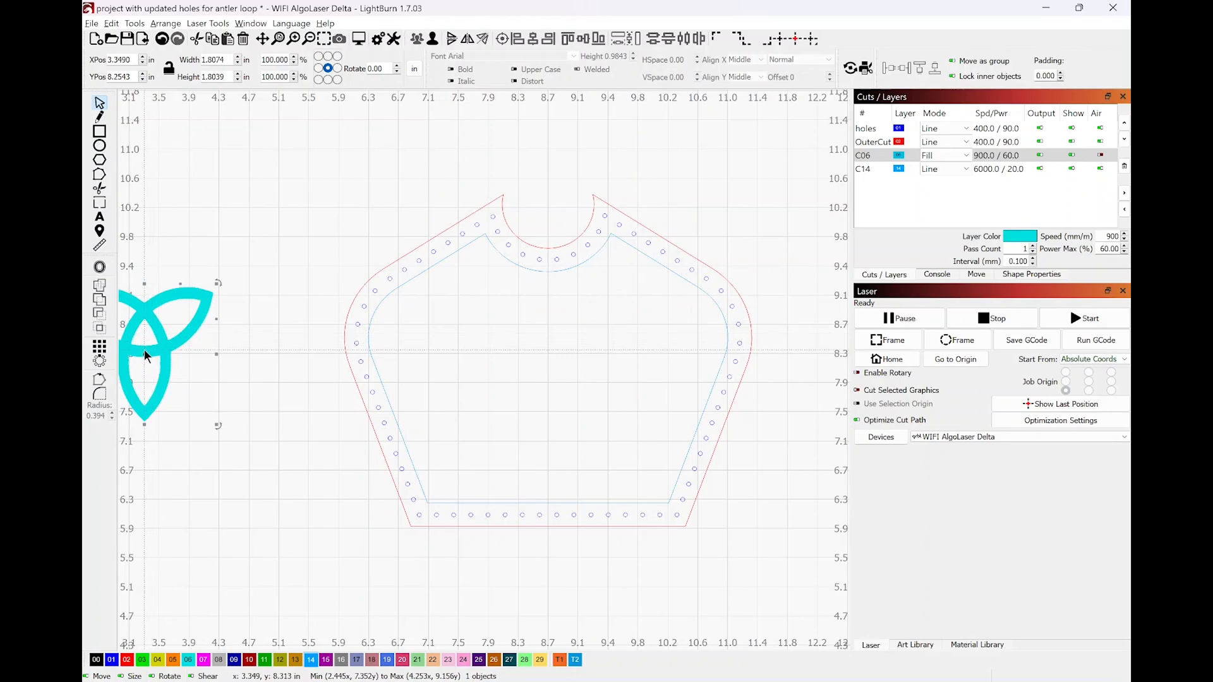
pyautogui.moveTo(144, 350); pyautogui.dragTo(258, 328)
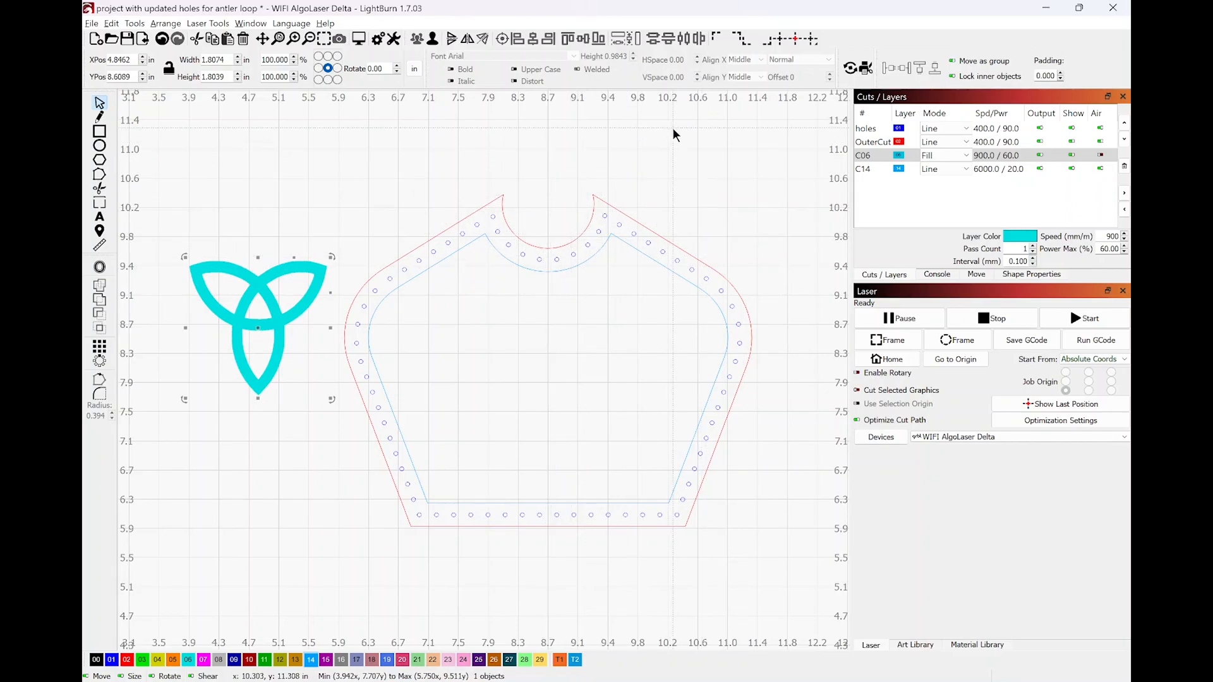
pyautogui.click(662, 146)
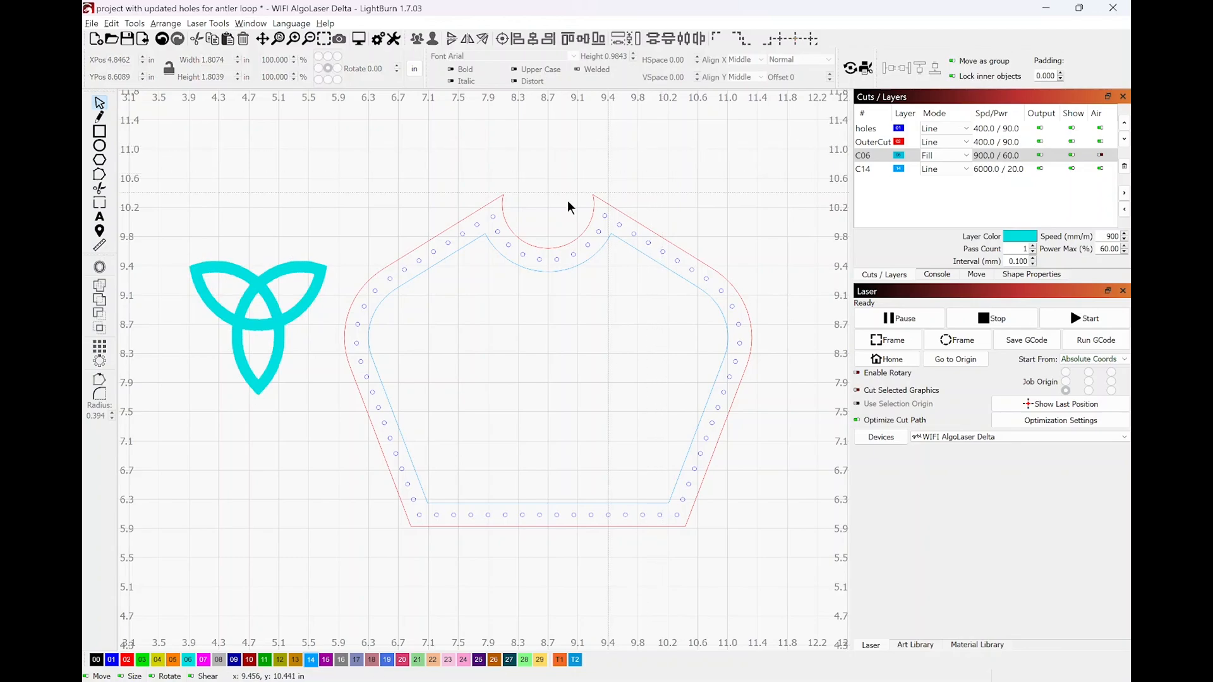
# Shrink the triquetra knot to about 0.19 in wide and place it on the inner outline's curve below the patch's notch.
pyautogui.click(318, 269)
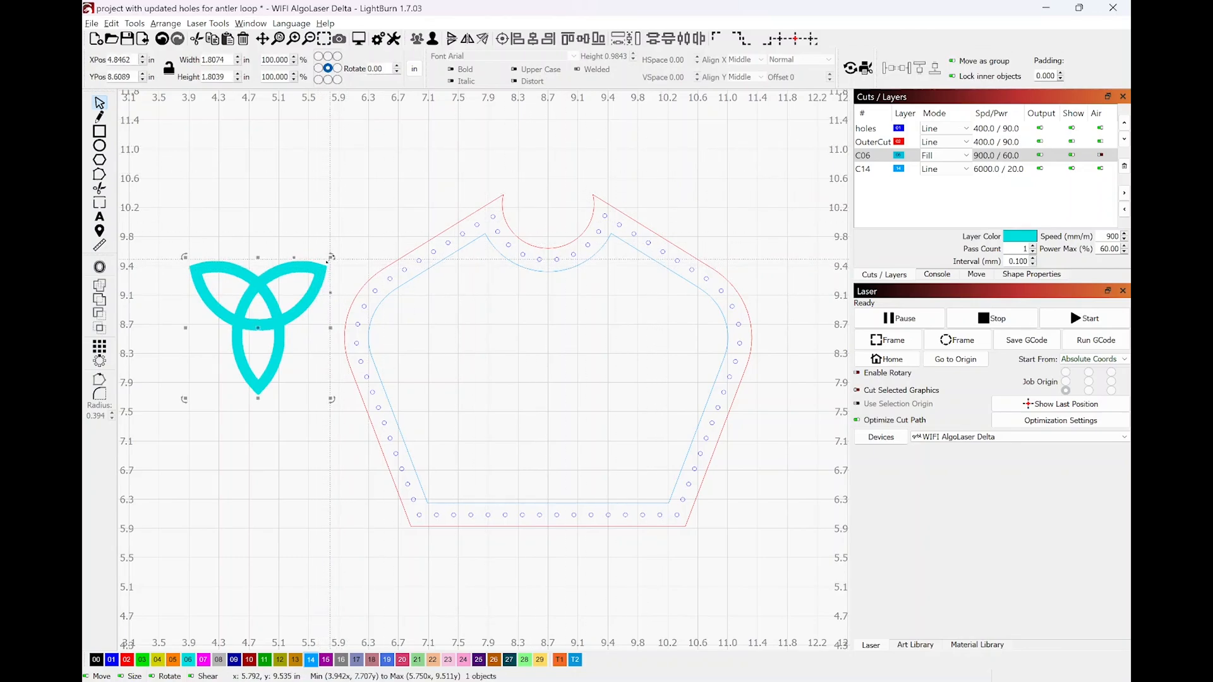
pyautogui.moveTo(330, 258); pyautogui.dragTo(546, 274)
pyautogui.scroll(6, 566, 279)
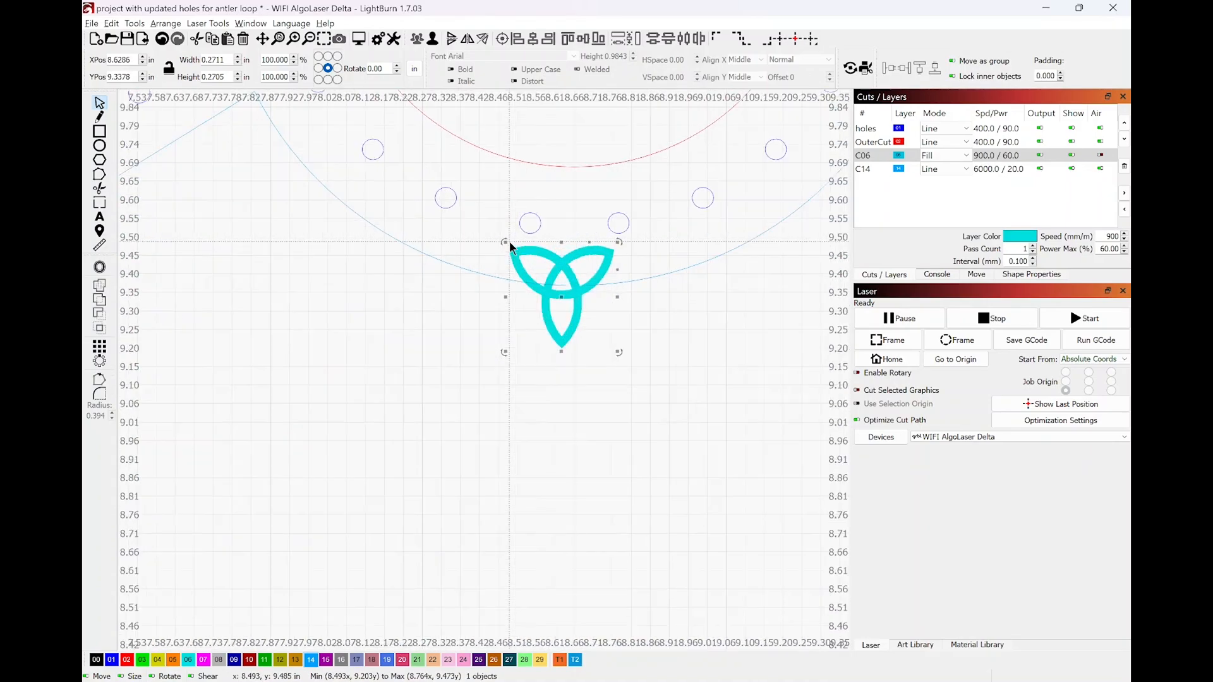
pyautogui.moveTo(702, 341); pyautogui.dragTo(544, 423)
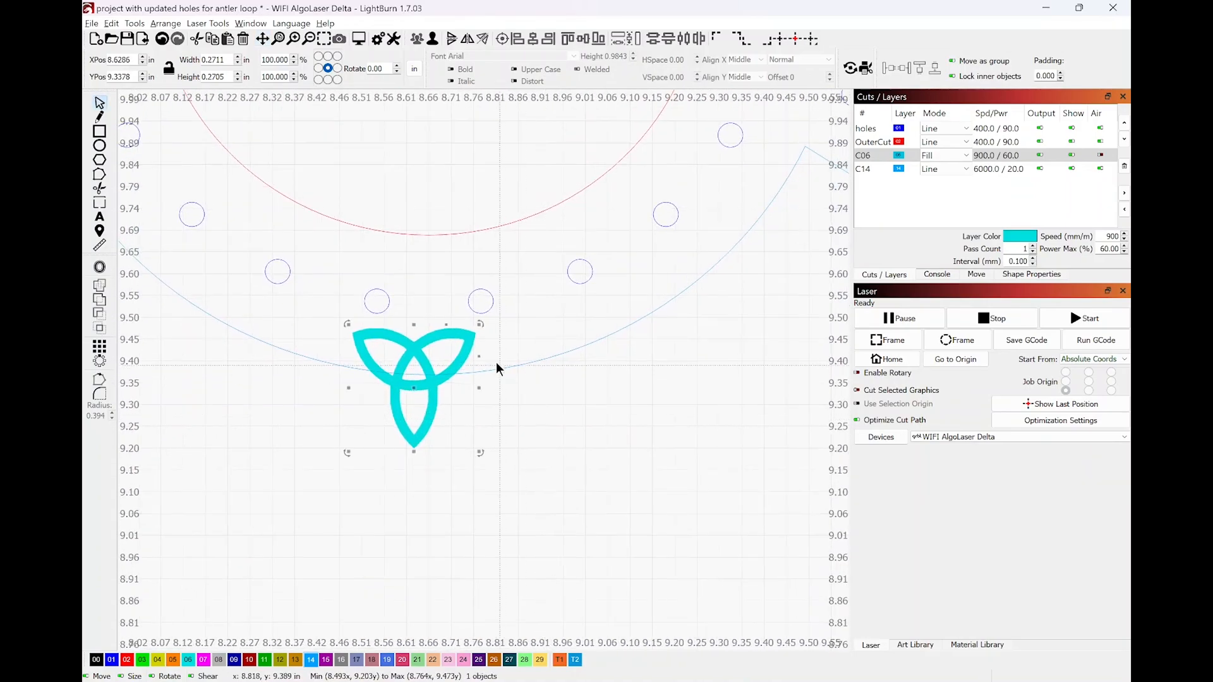
pyautogui.click(474, 323)
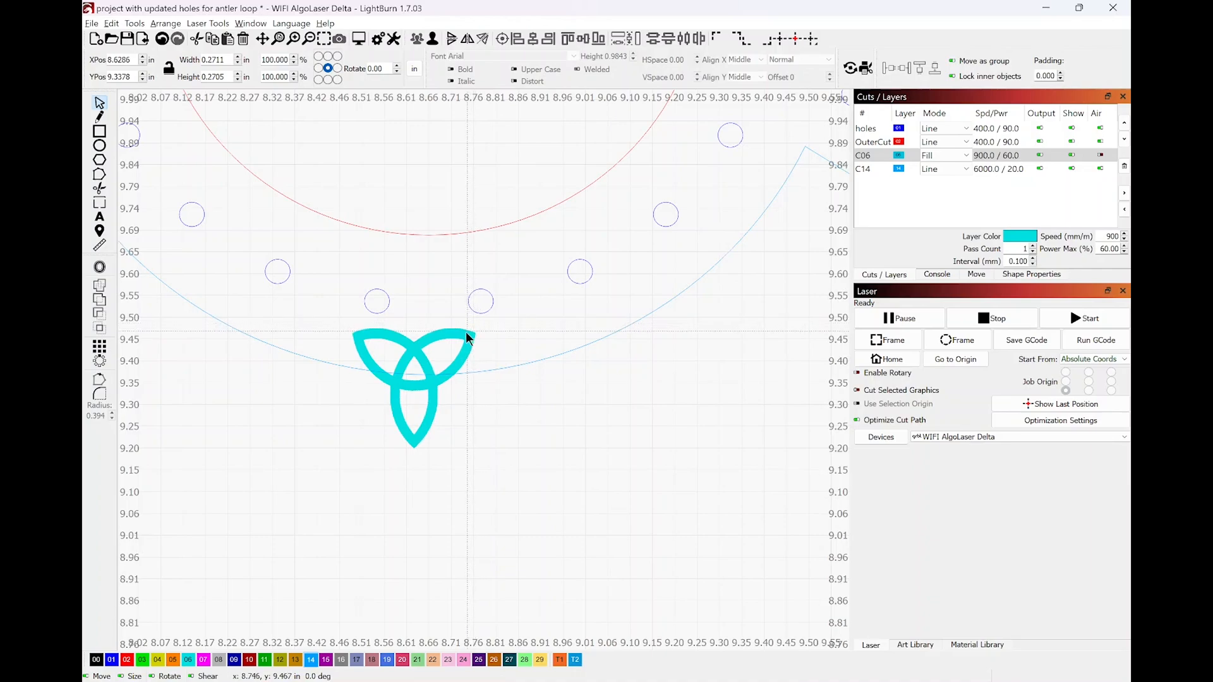
pyautogui.click(472, 331)
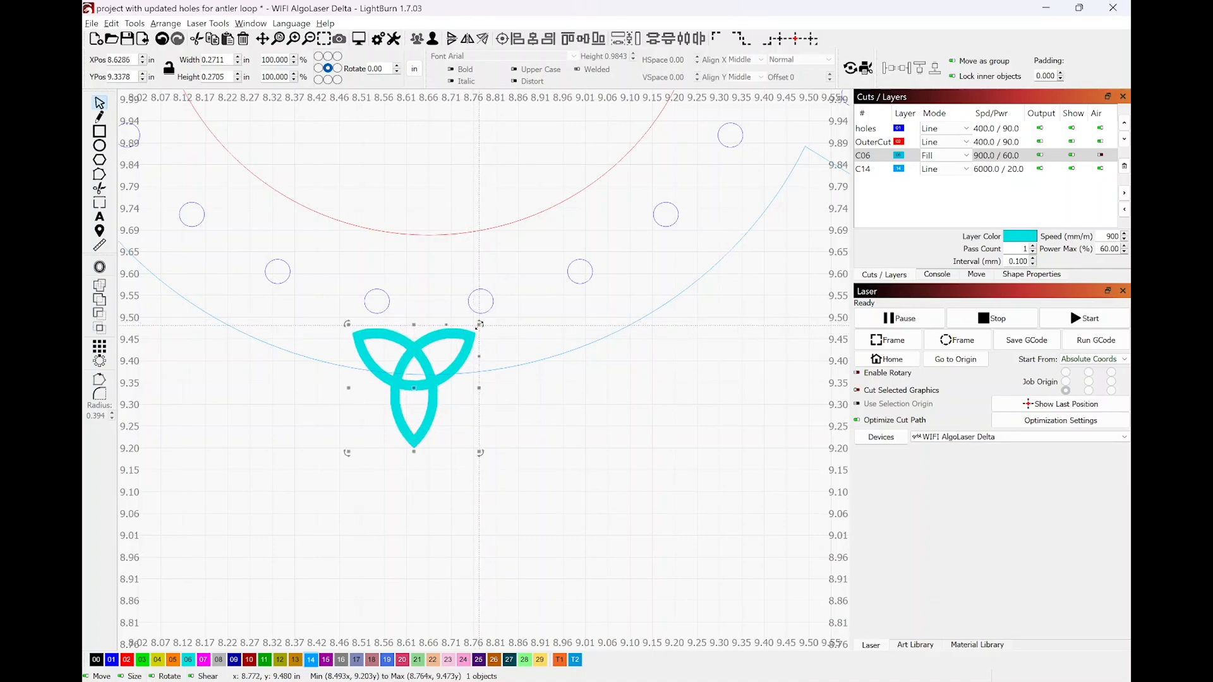
pyautogui.moveTo(483, 322); pyautogui.dragTo(458, 343)
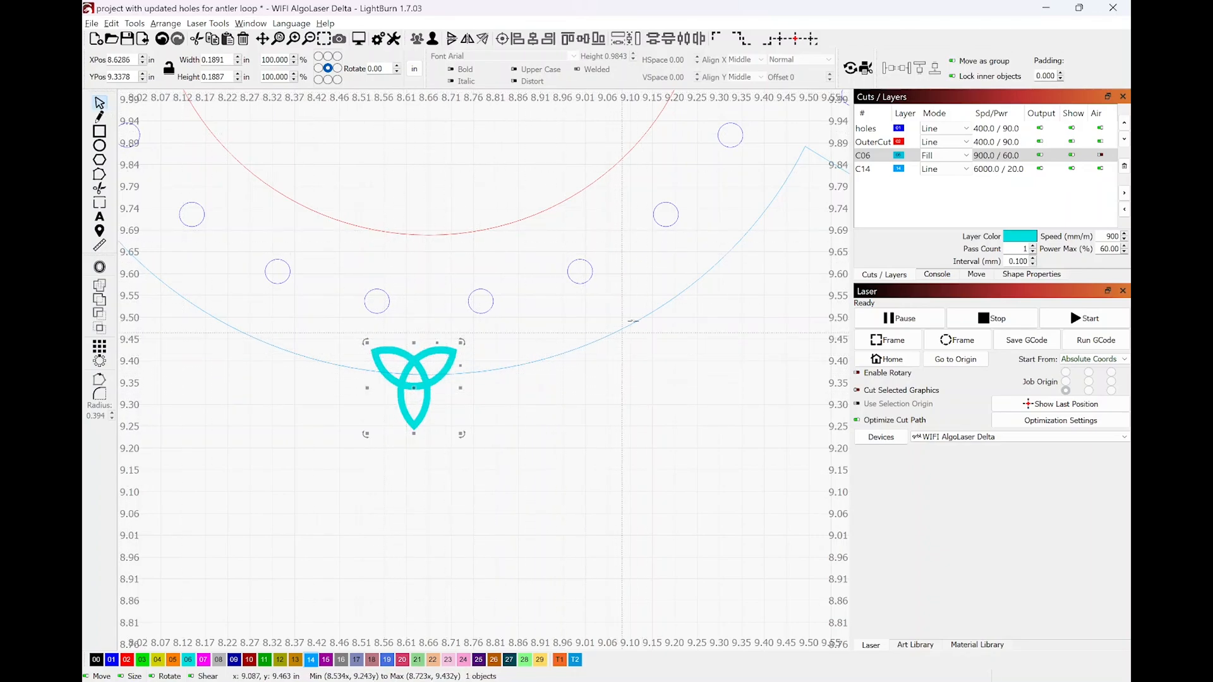
# Center the small triquetra knot horizontally on the patch's blue inner outline.
pyautogui.keyDown('shift'); pyautogui.click(653, 312); pyautogui.keyUp('shift')
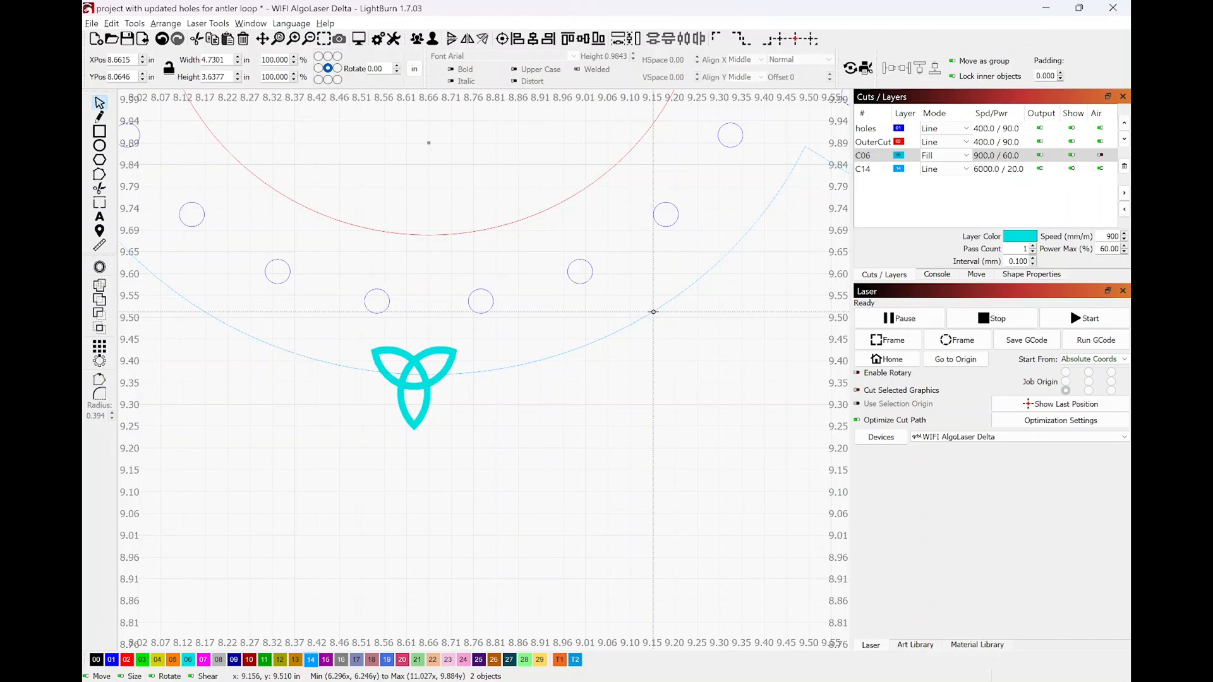
pyautogui.scroll(-5, 492, 313)
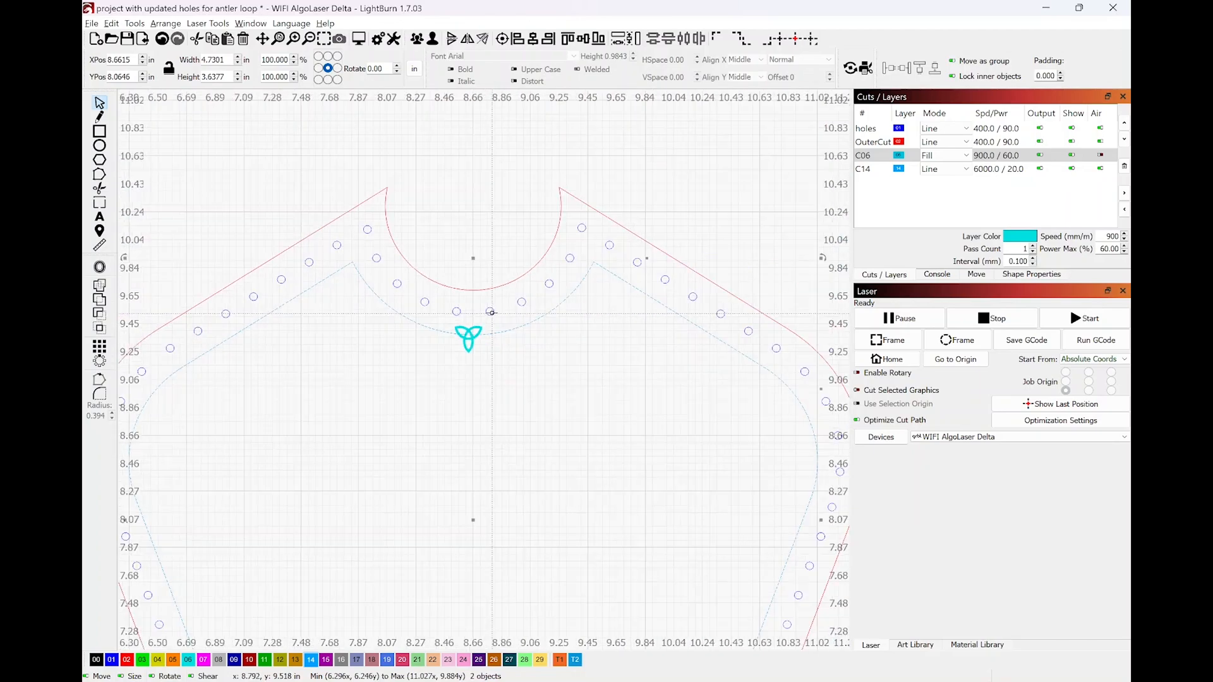
pyautogui.scroll(-3, 491, 312)
pyautogui.scroll(6, 503, 339)
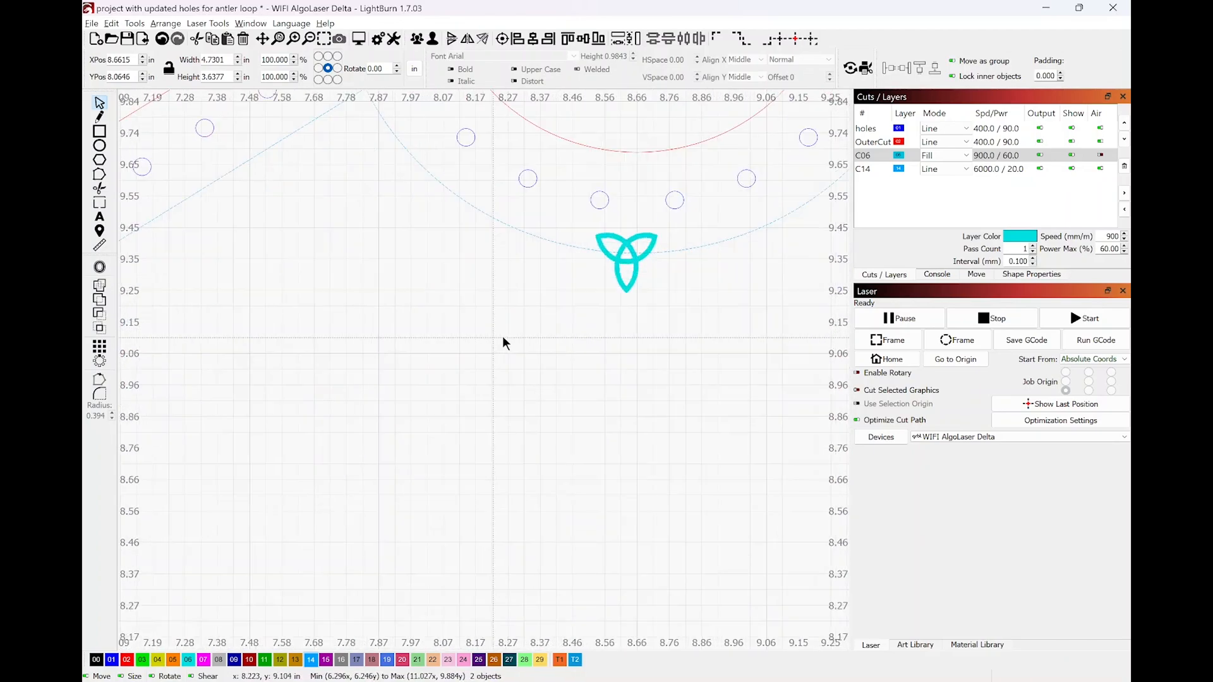
pyautogui.scroll(2, 520, 328)
pyautogui.moveTo(601, 297); pyautogui.dragTo(443, 463)
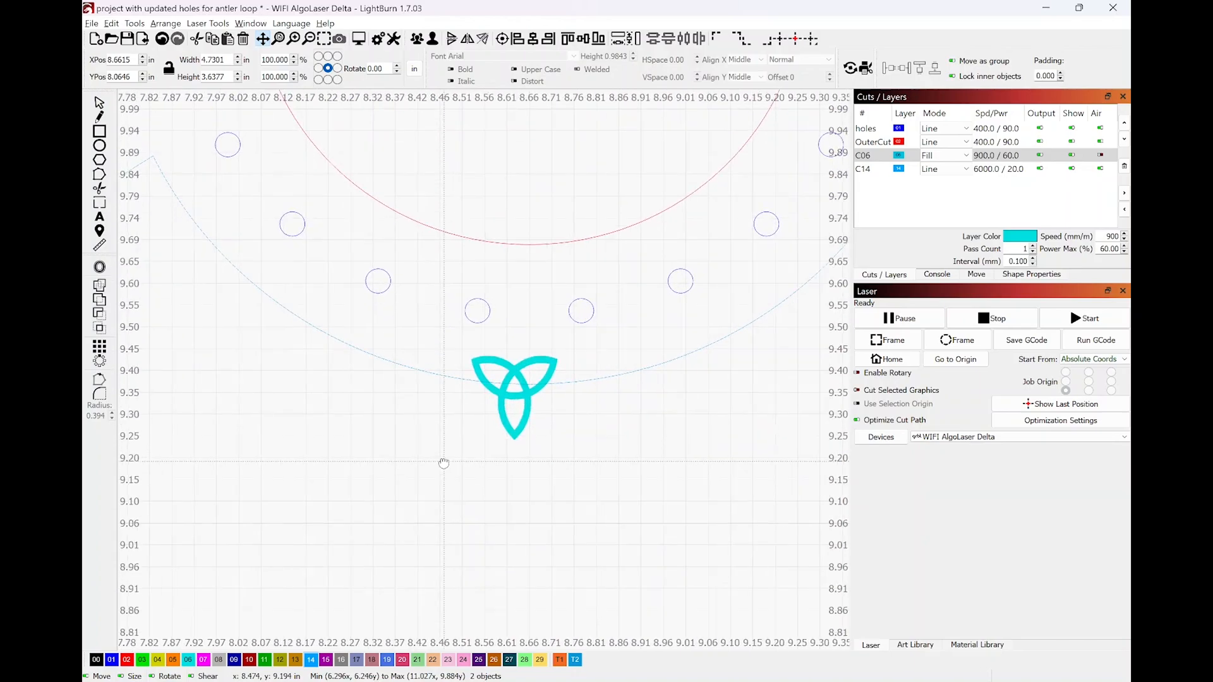
pyautogui.press('Escape')
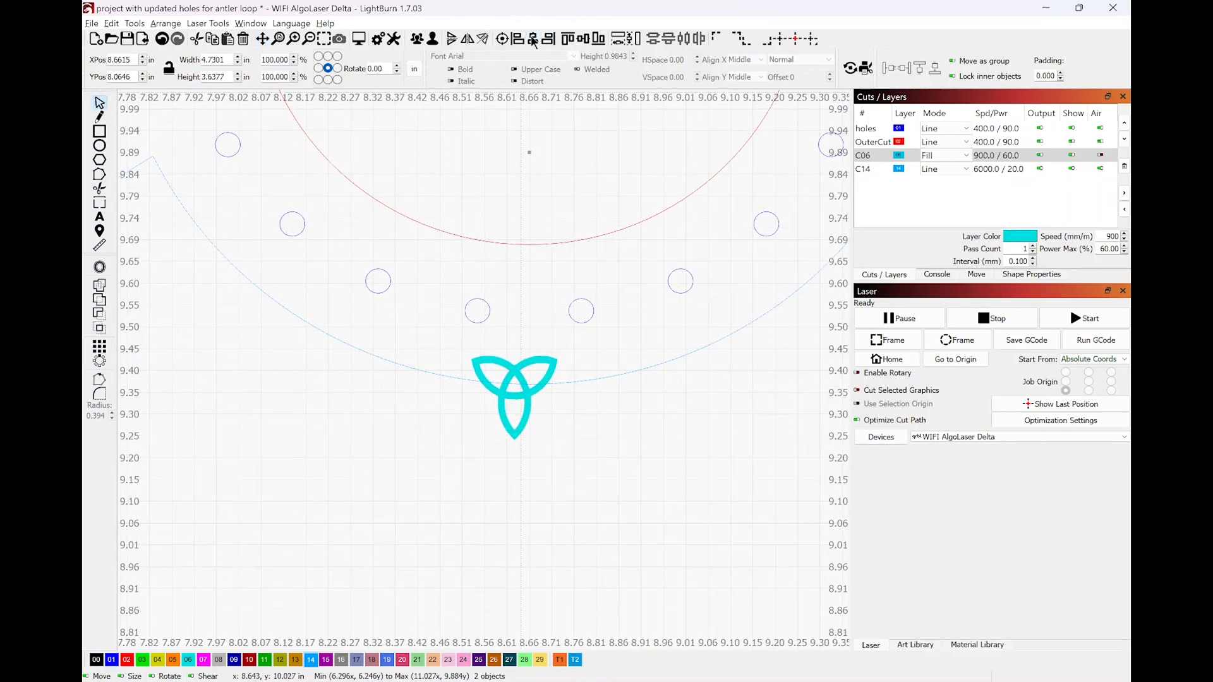
pyautogui.scroll(-3, 492, 352)
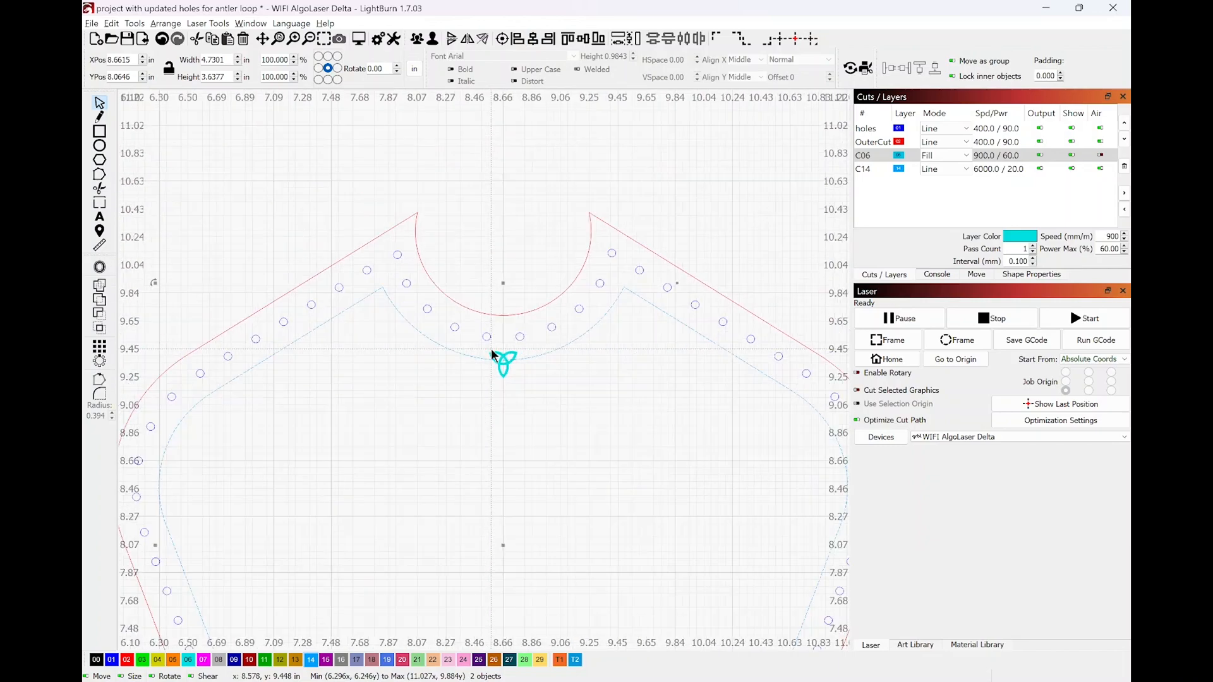
pyautogui.scroll(-3, 491, 347)
pyautogui.scroll(-1, 507, 365)
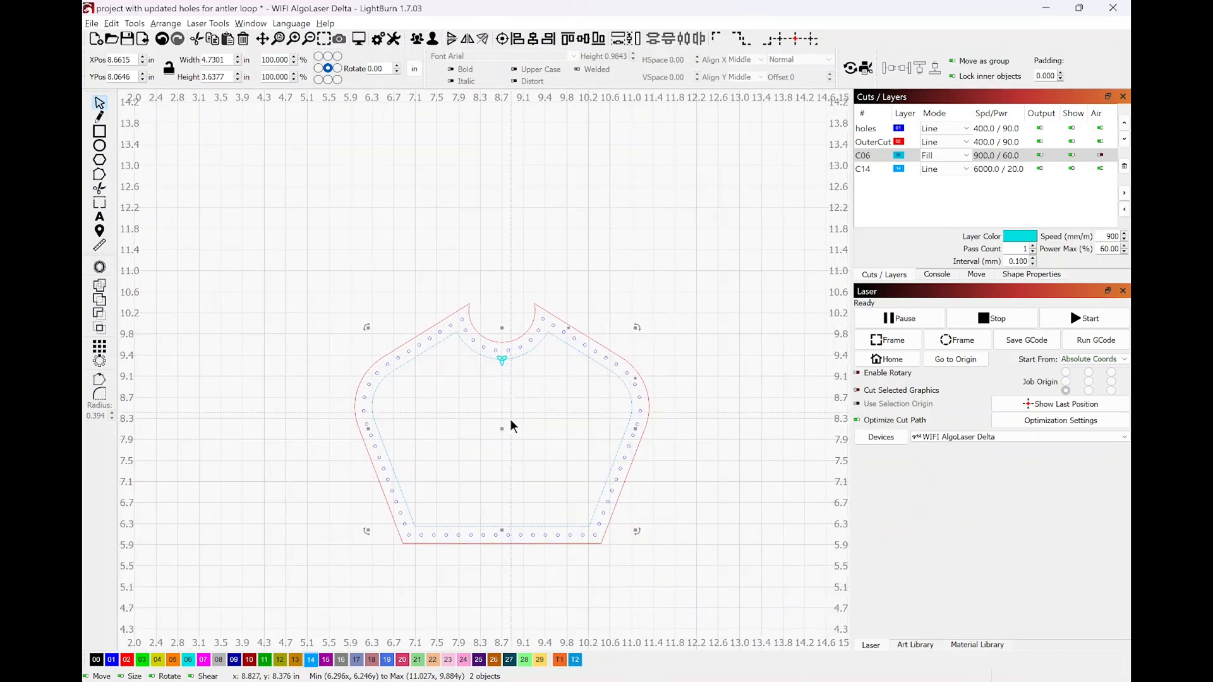
pyautogui.moveTo(524, 404); pyautogui.dragTo(527, 317)
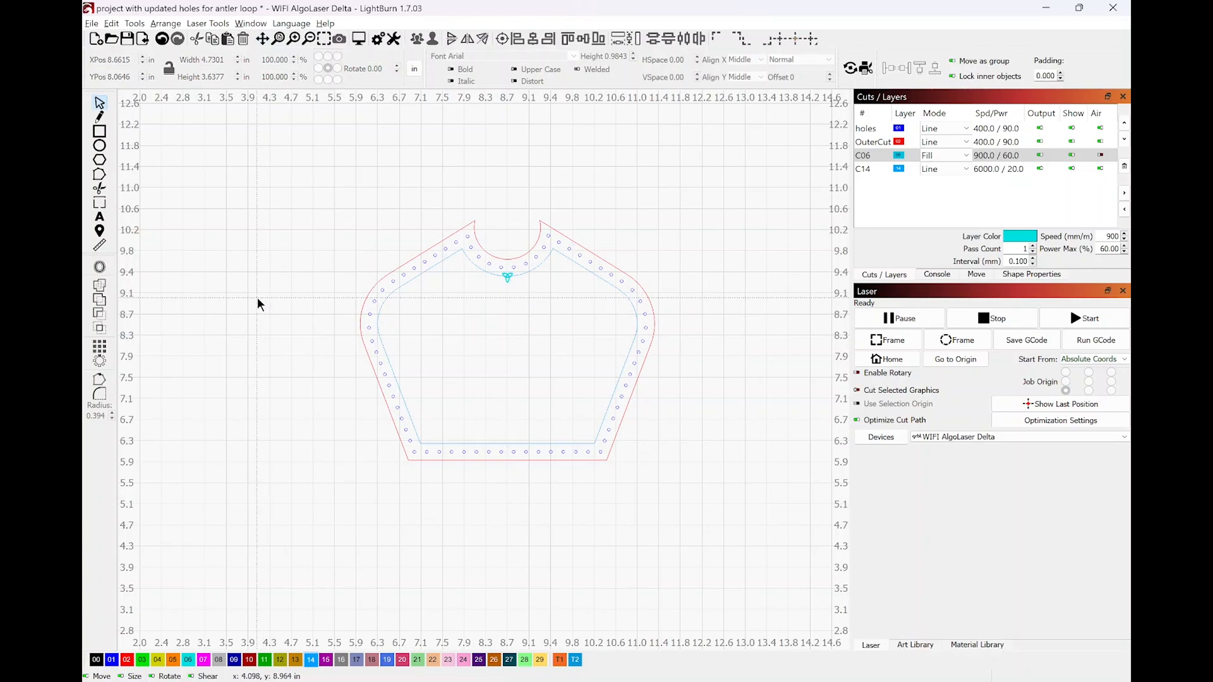
pyautogui.click(401, 286)
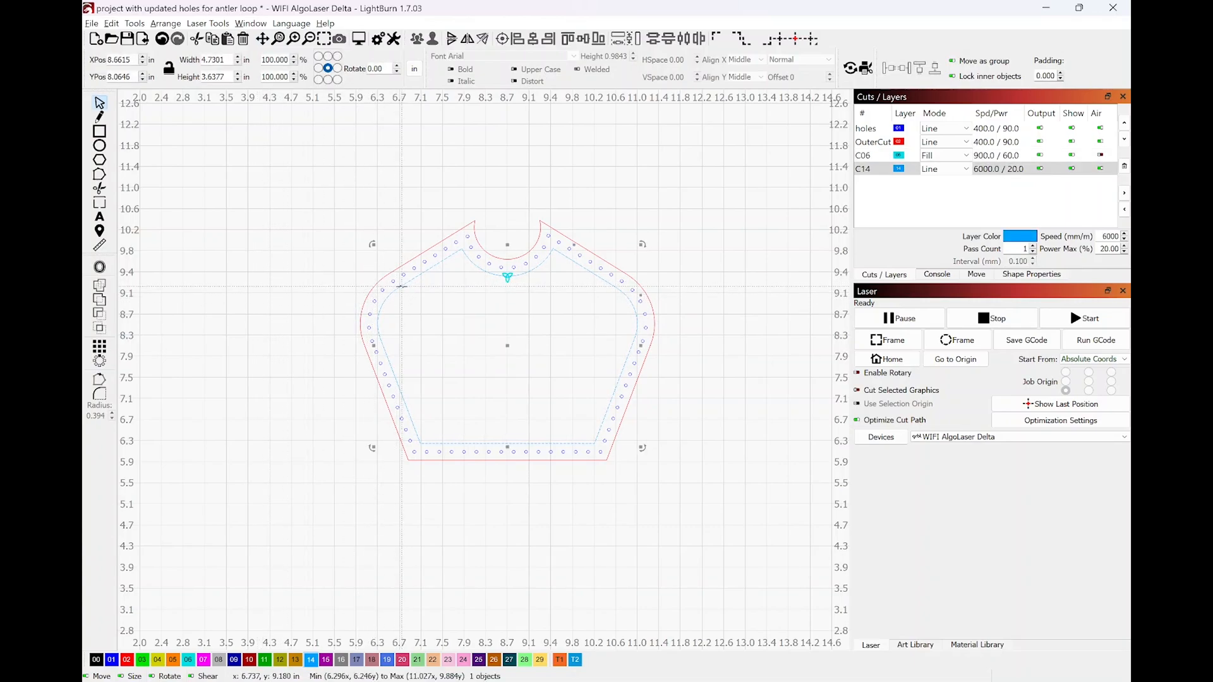
pyautogui.rightClick(403, 288)
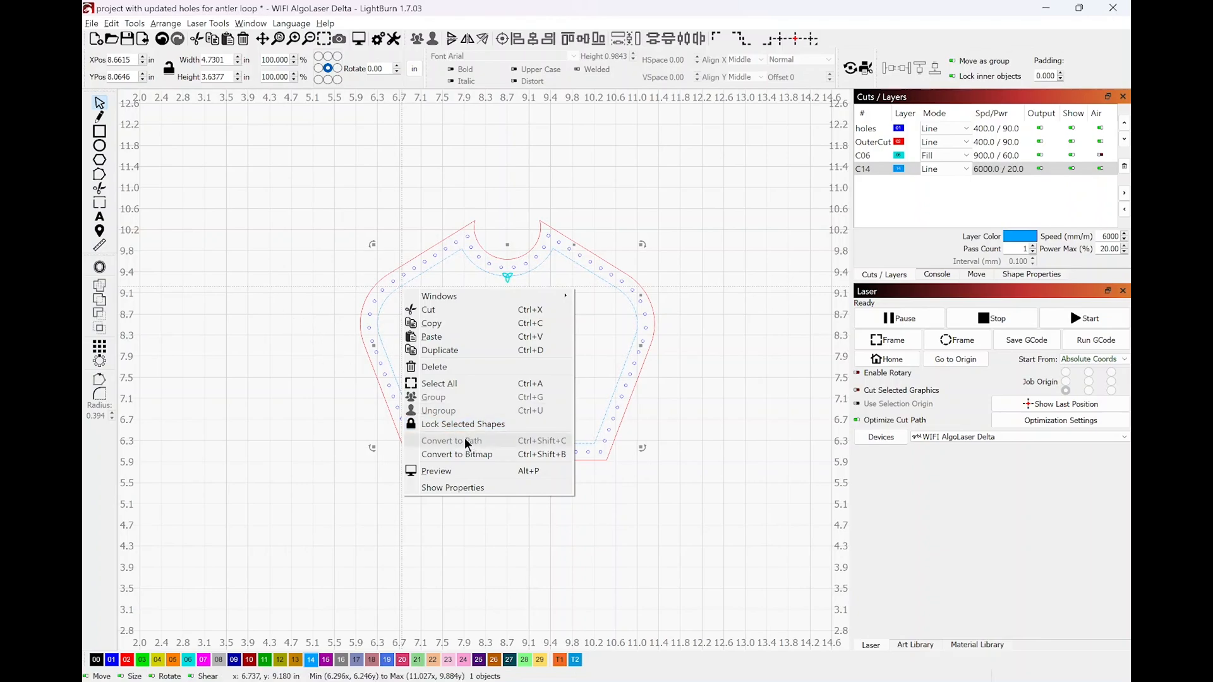
pyautogui.click(301, 310)
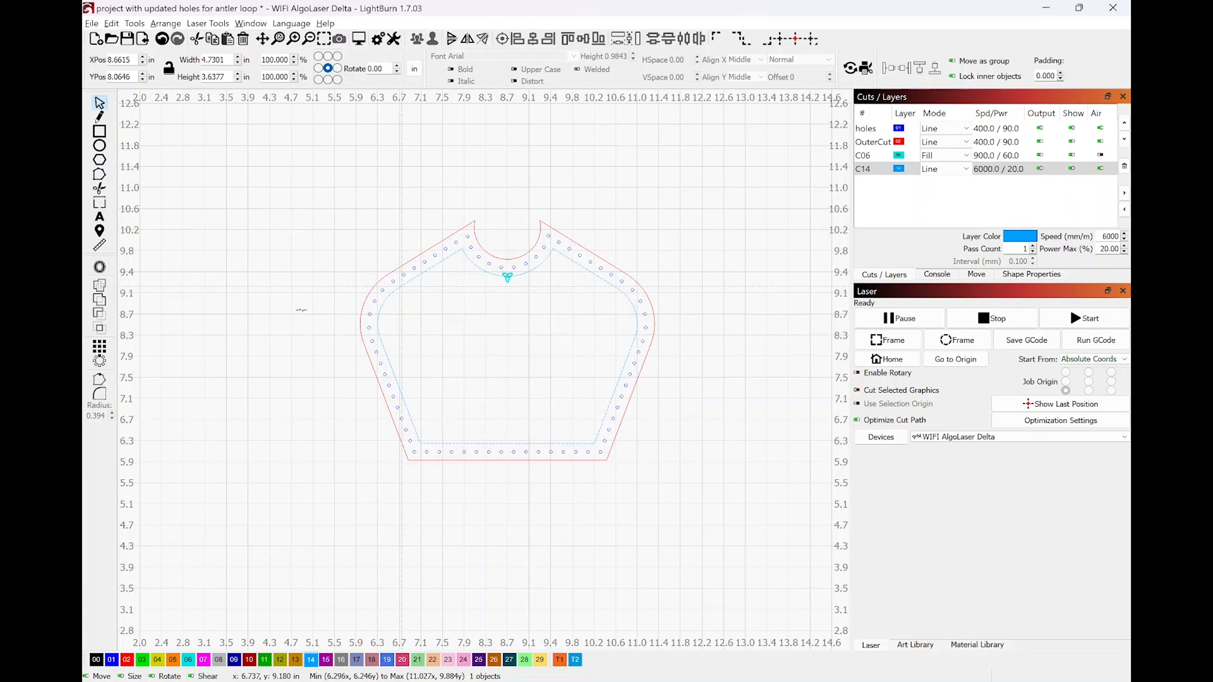
pyautogui.click(168, 26)
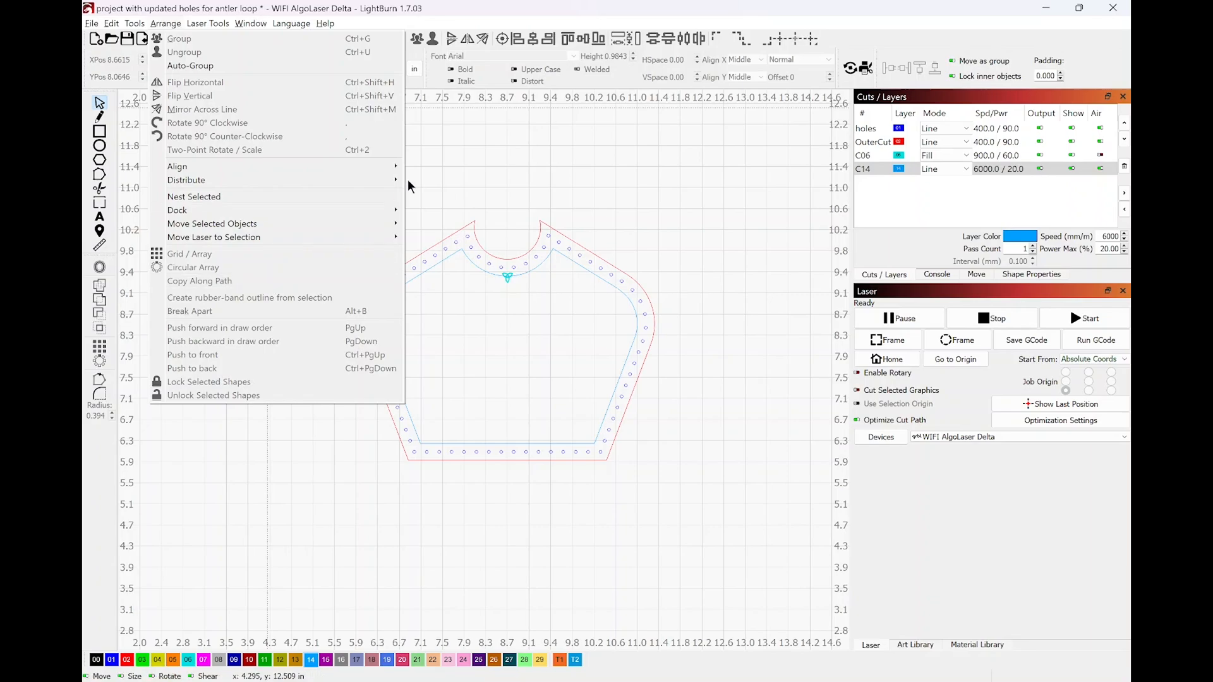
pyautogui.click(532, 149)
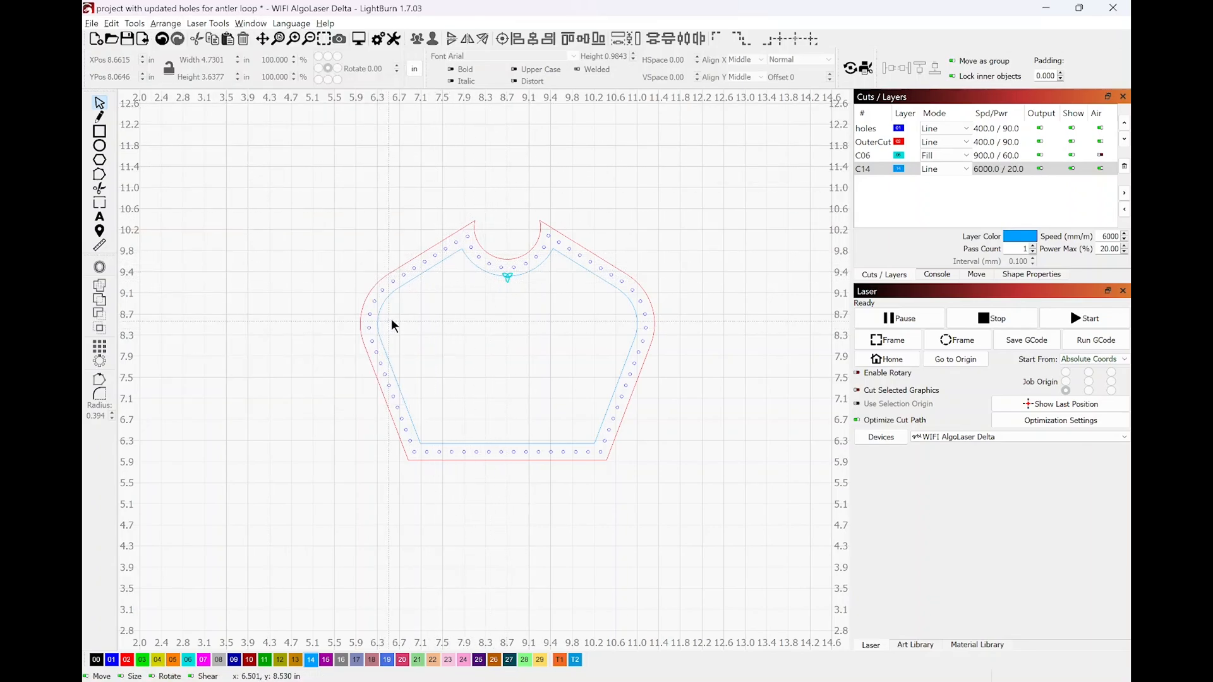
# Set up a Copy Along Path of the small triquetra knot along the patch's blue inner outline, with rotated copies.
pyautogui.scroll(2, 528, 305)
pyautogui.scroll(1, 528, 306)
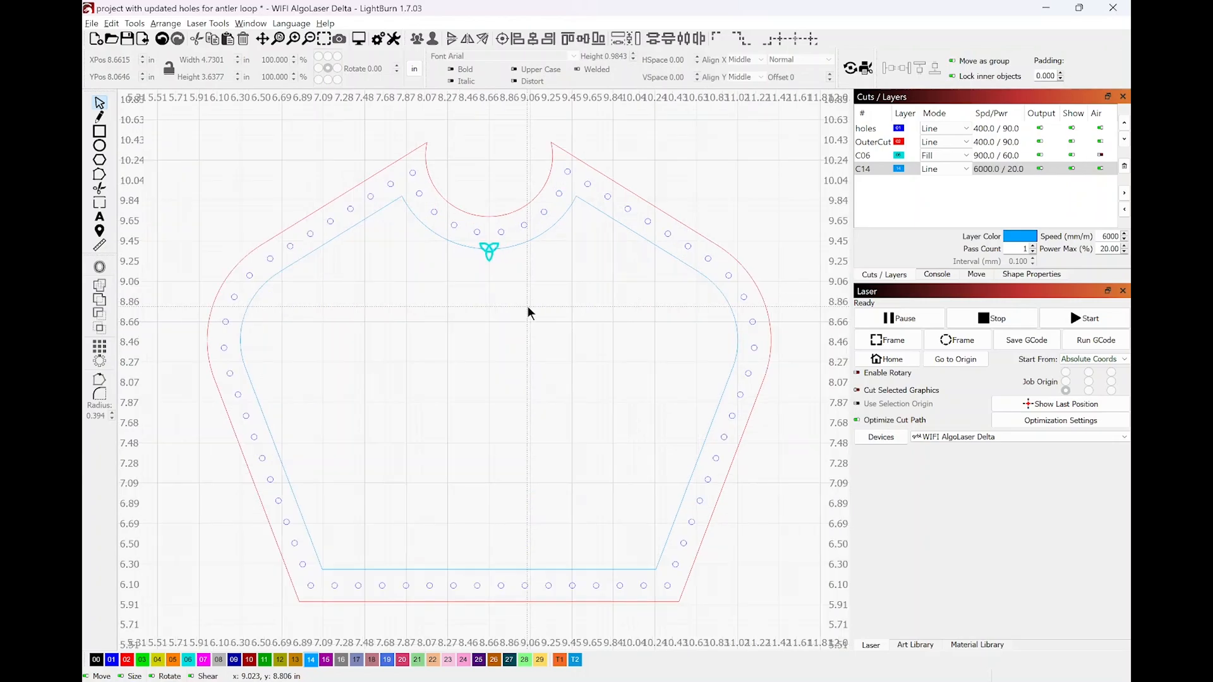
pyautogui.click(488, 253)
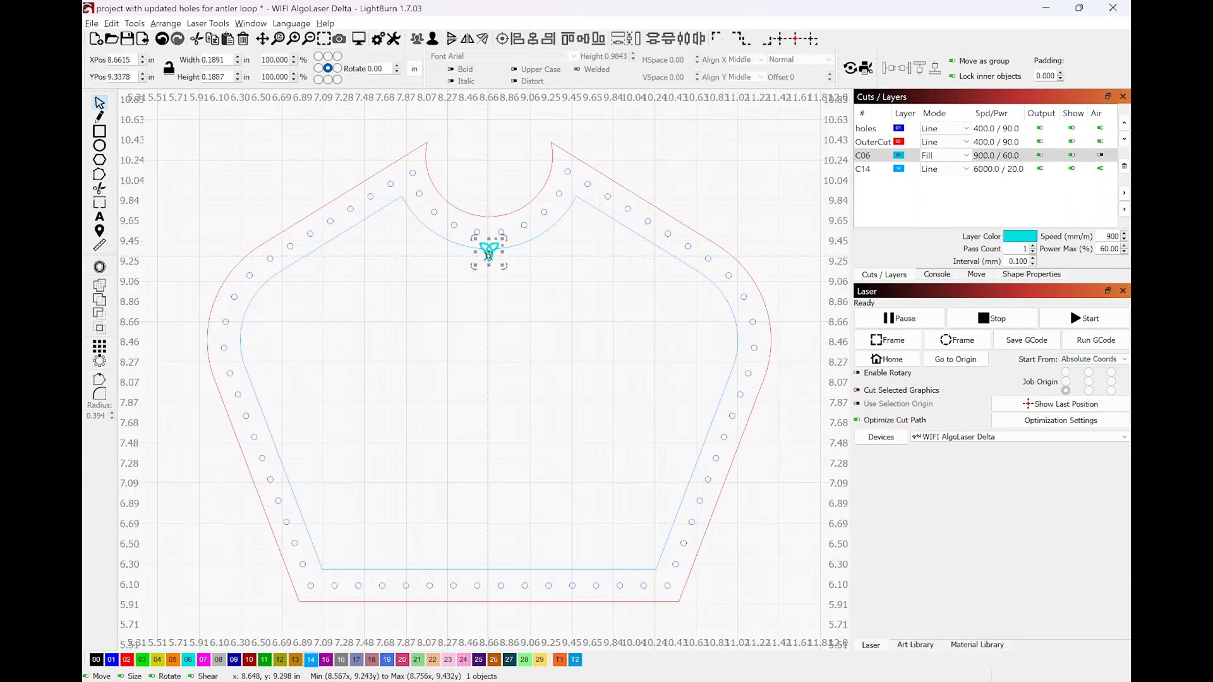
pyautogui.keyDown('shift'); pyautogui.click(357, 224); pyautogui.keyUp('shift')
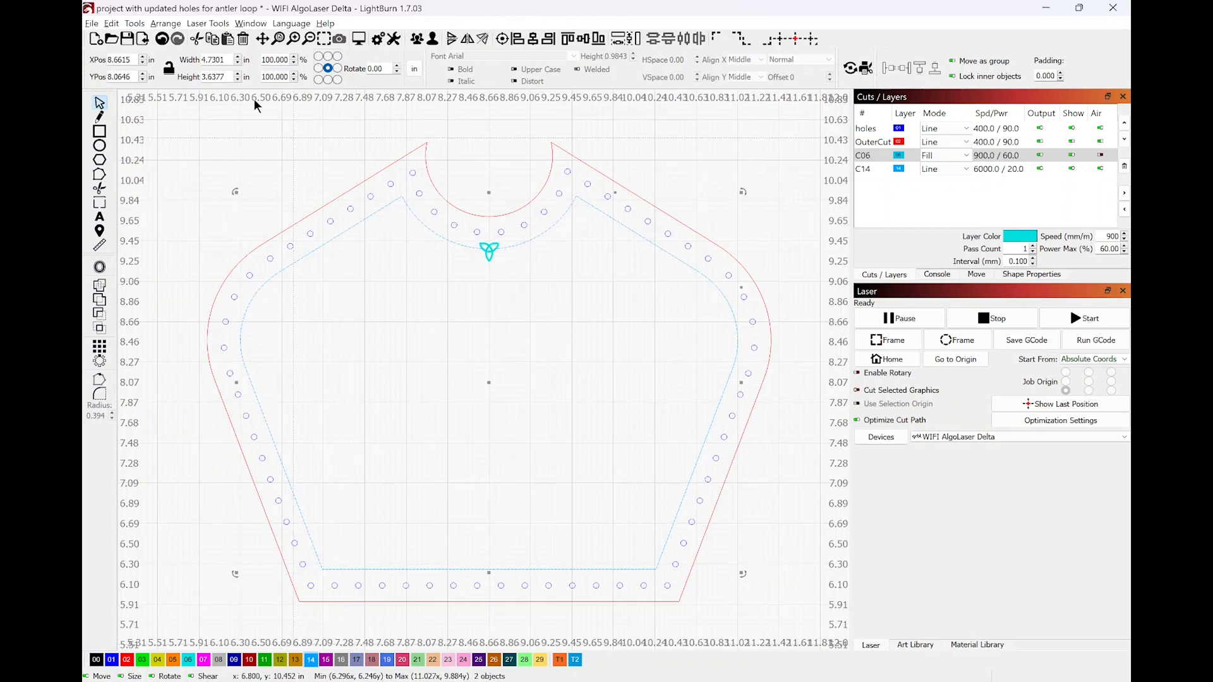
pyautogui.click(166, 24)
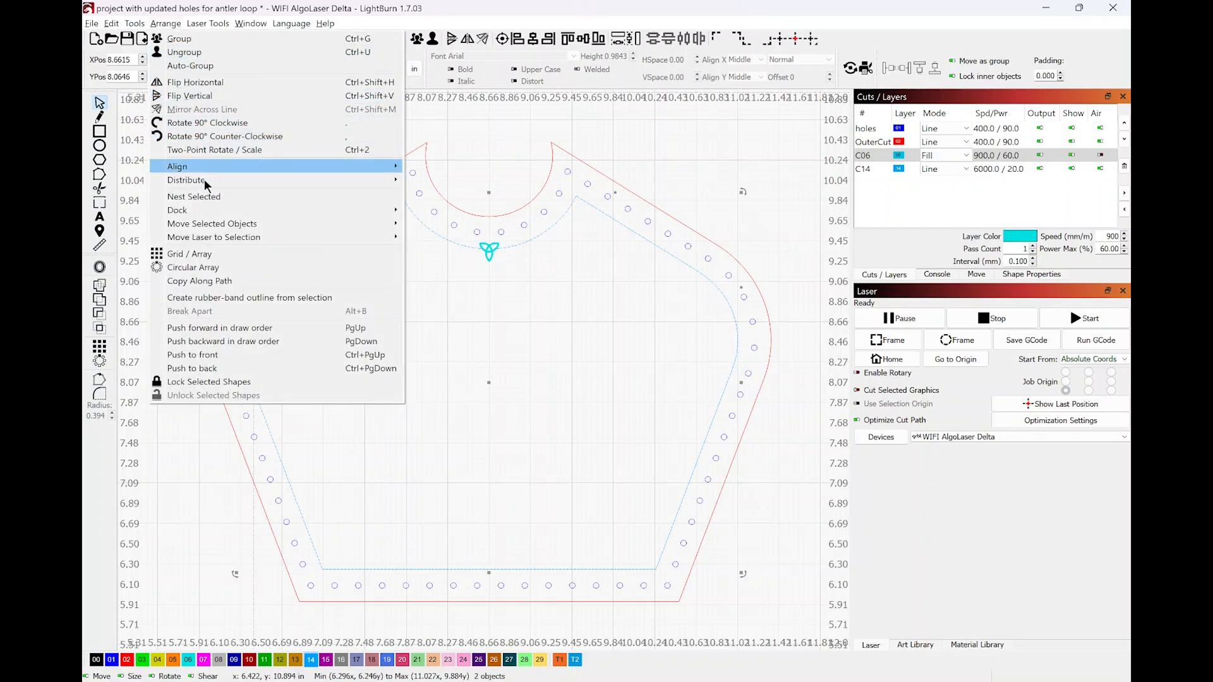
pyautogui.click(216, 279)
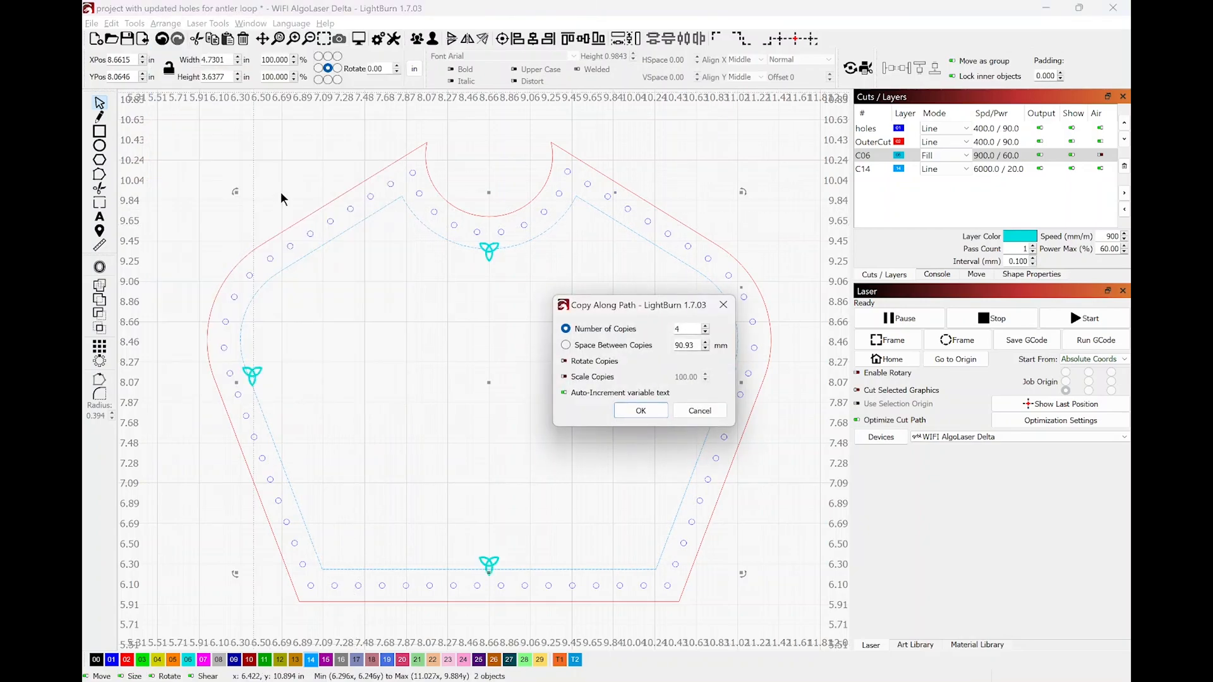
pyautogui.click(564, 363)
# Set the number of triquetra copies along the path to 56 and create them.
pyautogui.click(707, 326)
pyautogui.click(706, 326)
pyautogui.click(707, 326)
pyautogui.click(706, 326)
pyautogui.click(706, 326)
pyautogui.click(706, 326)
pyautogui.click(707, 326)
pyautogui.click(707, 326)
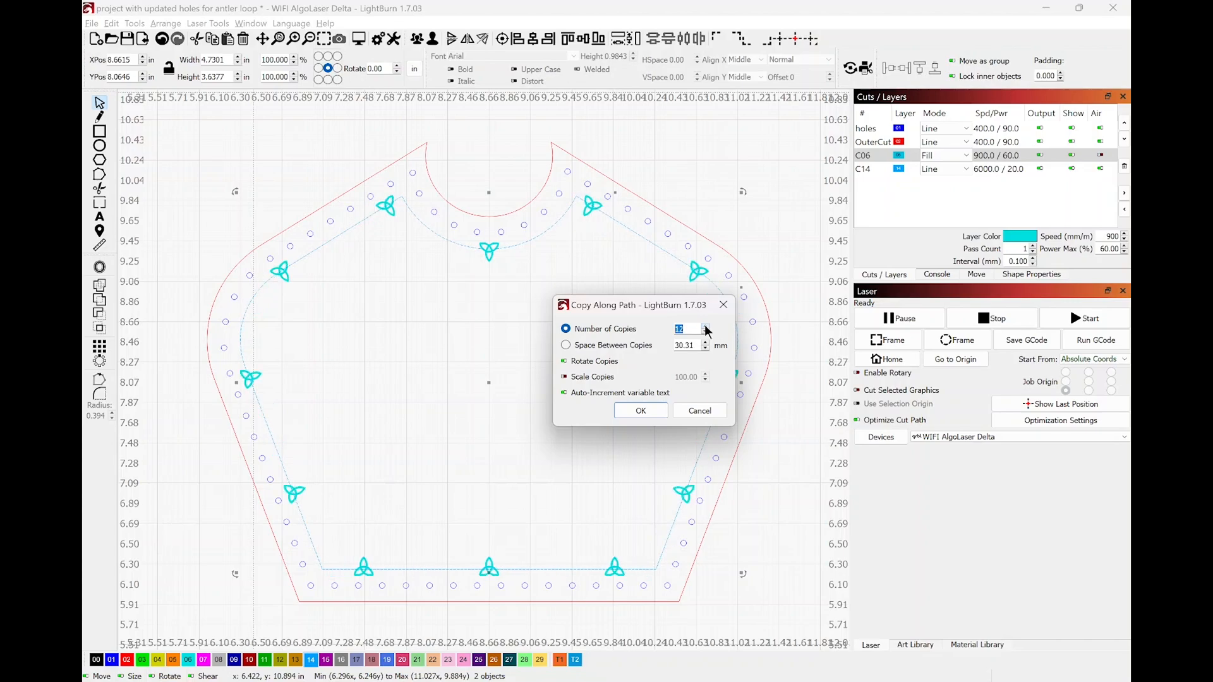
pyautogui.click(706, 326)
pyautogui.click(707, 326)
pyautogui.click(706, 326)
pyautogui.click(706, 326)
pyautogui.click(706, 326)
pyautogui.click(706, 326)
pyautogui.click(706, 326)
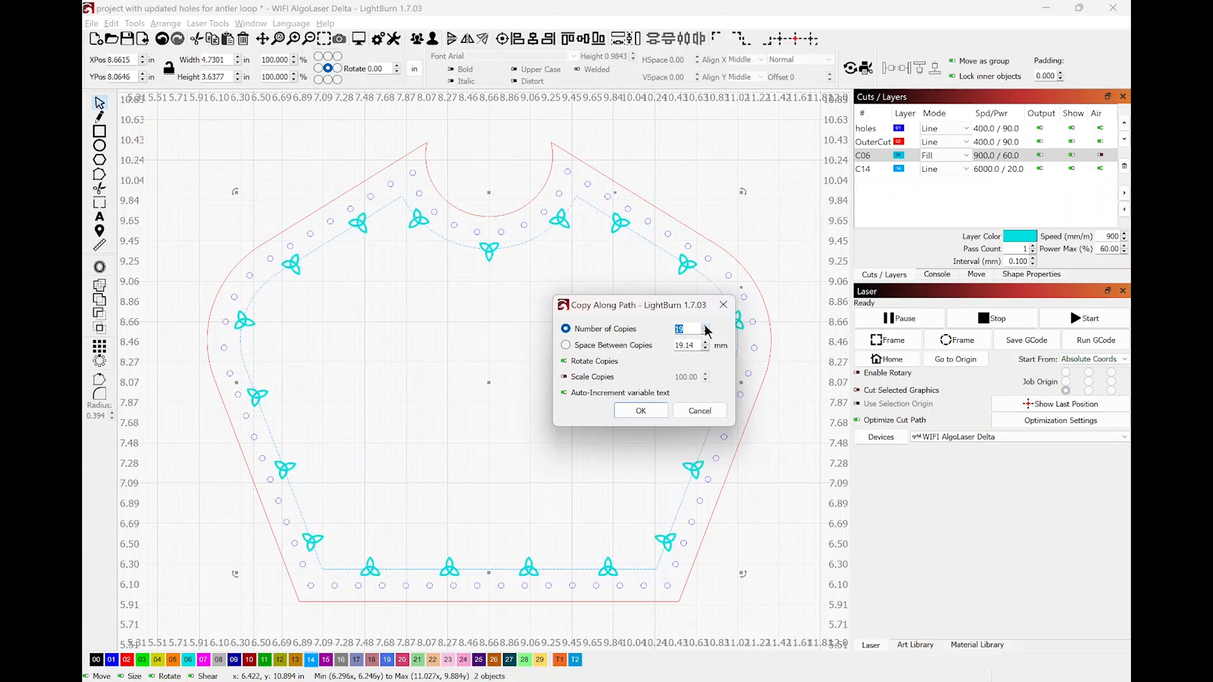
pyautogui.click(707, 326)
pyautogui.click(706, 326)
pyautogui.click(707, 326)
pyautogui.click(706, 326)
pyautogui.click(707, 326)
pyautogui.click(707, 326)
pyautogui.click(707, 326)
pyautogui.click(706, 326)
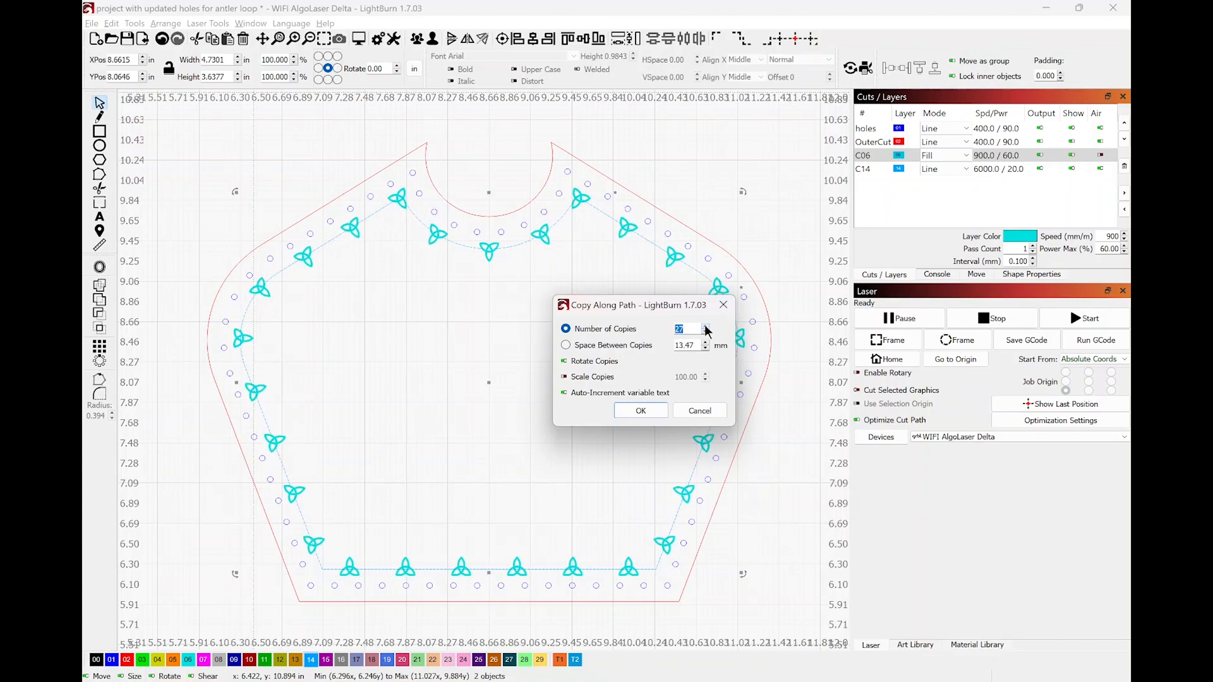
pyautogui.click(706, 328)
pyautogui.click(707, 327)
pyautogui.click(707, 327)
pyautogui.click(707, 327)
pyautogui.click(706, 327)
pyautogui.click(706, 328)
pyautogui.click(707, 328)
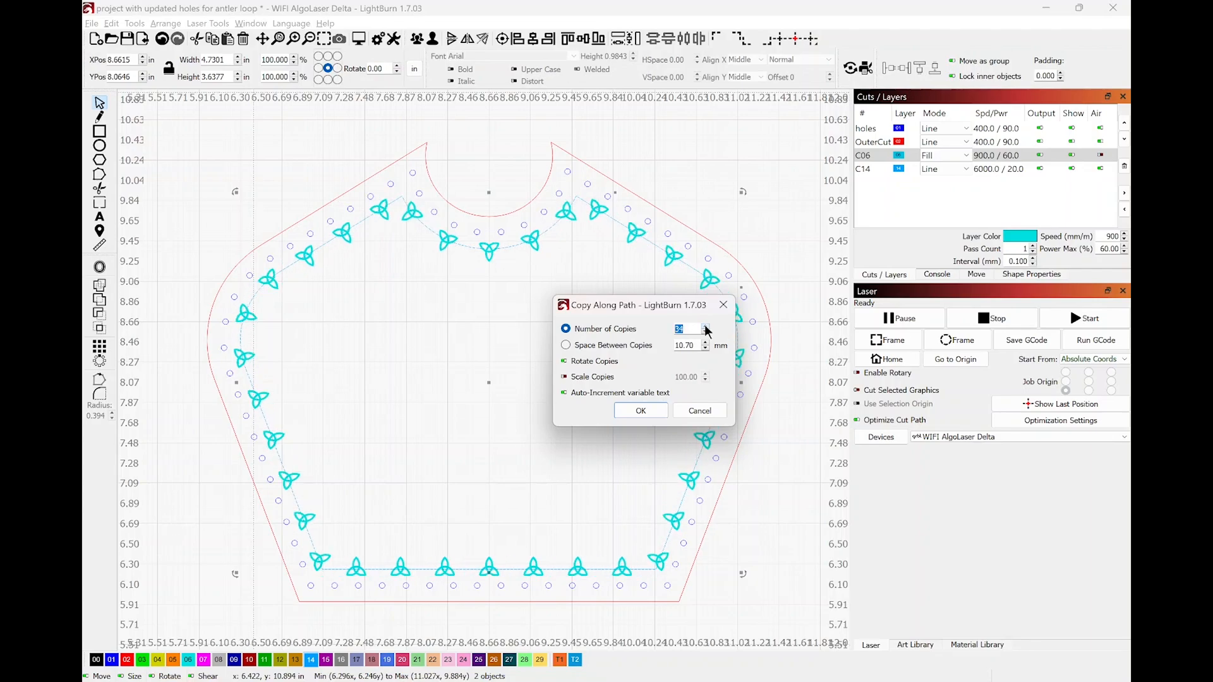
pyautogui.click(706, 327)
pyautogui.click(706, 327)
pyautogui.click(707, 327)
pyautogui.click(706, 327)
pyautogui.click(706, 327)
pyautogui.click(707, 327)
pyautogui.click(706, 328)
pyautogui.click(707, 327)
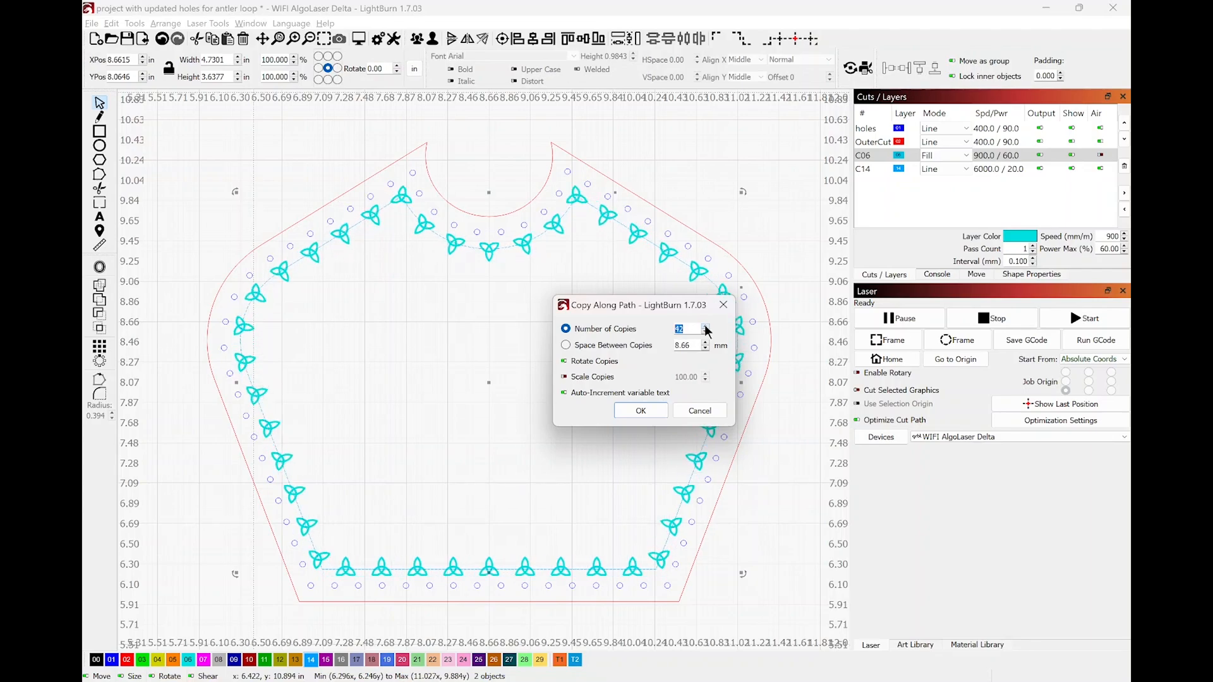
pyautogui.click(706, 328)
pyautogui.click(706, 327)
pyautogui.click(706, 328)
pyautogui.click(706, 327)
pyautogui.click(707, 328)
pyautogui.click(707, 328)
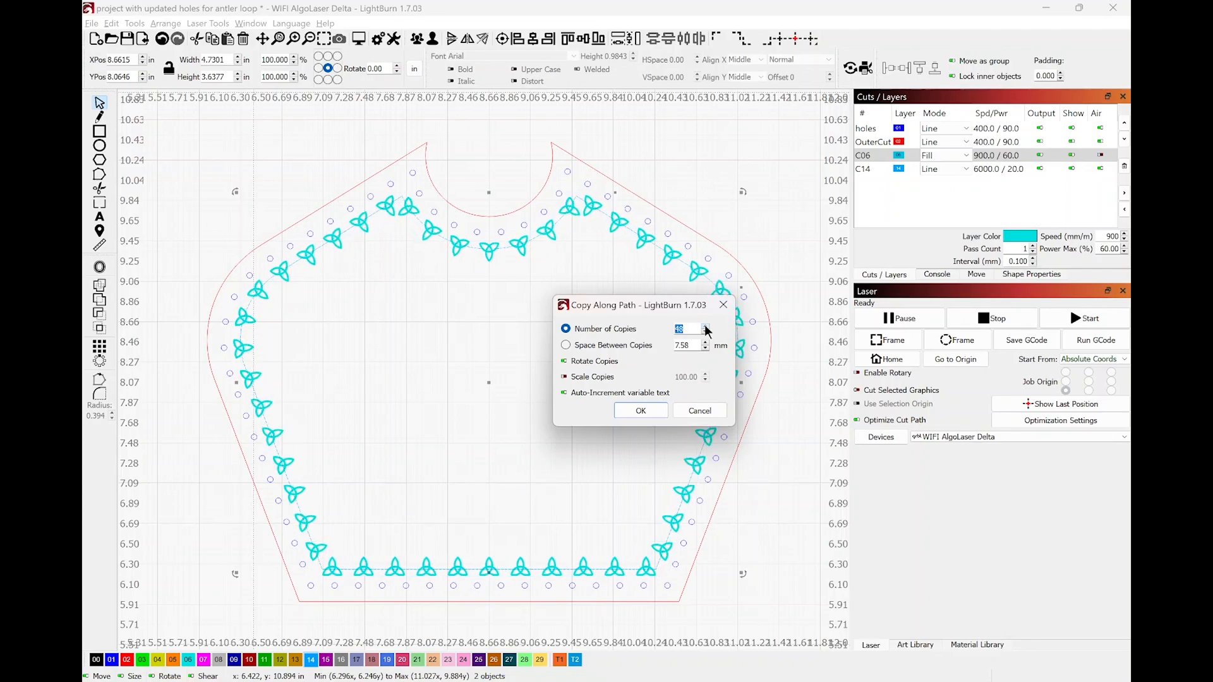
pyautogui.click(707, 327)
pyautogui.click(706, 327)
pyautogui.click(706, 328)
pyautogui.click(706, 328)
pyautogui.click(706, 327)
pyautogui.click(706, 327)
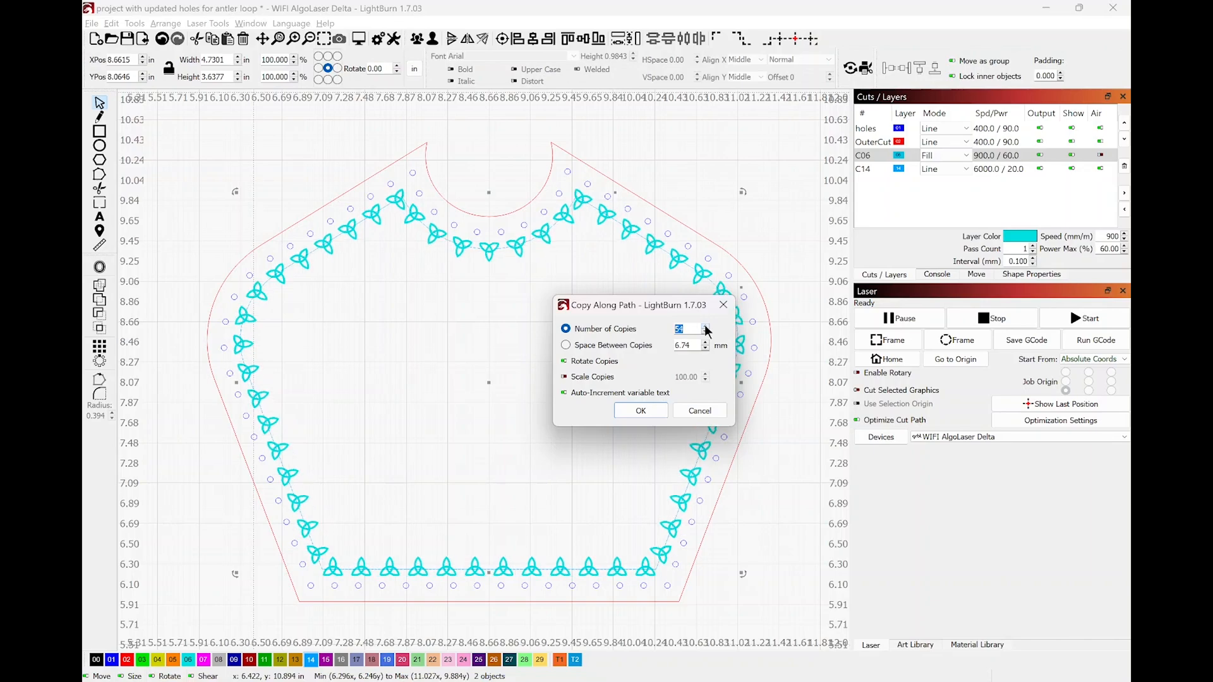
pyautogui.click(706, 327)
pyautogui.click(706, 328)
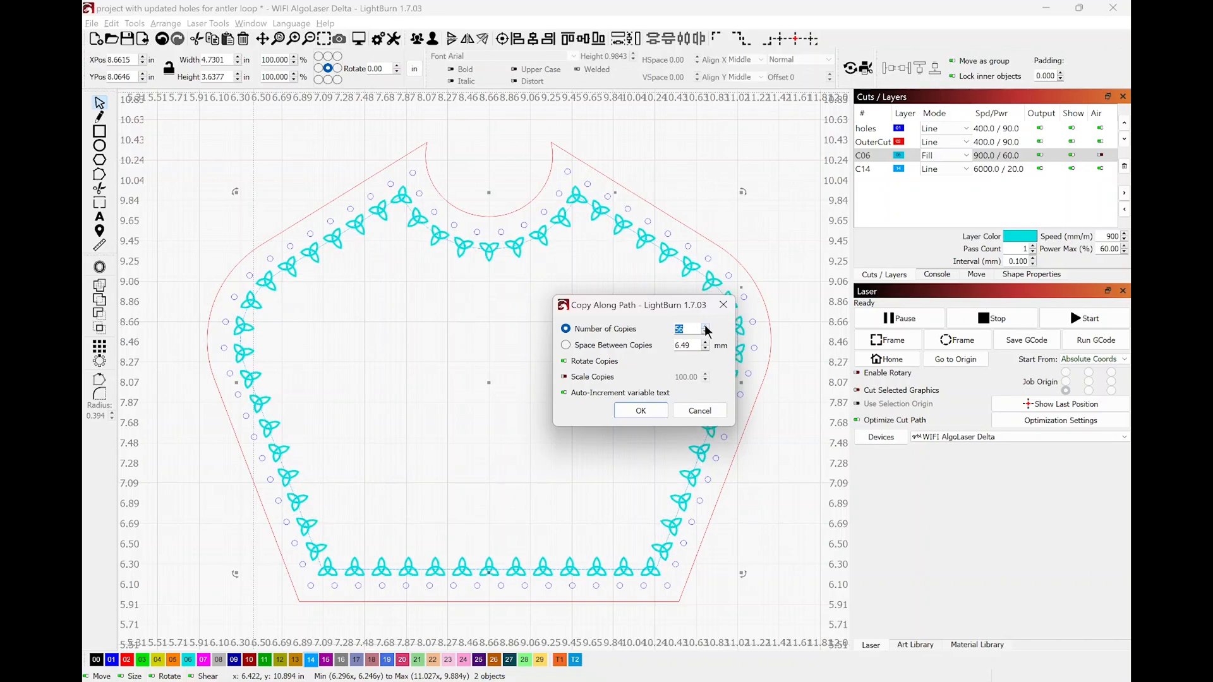
pyautogui.click(706, 327)
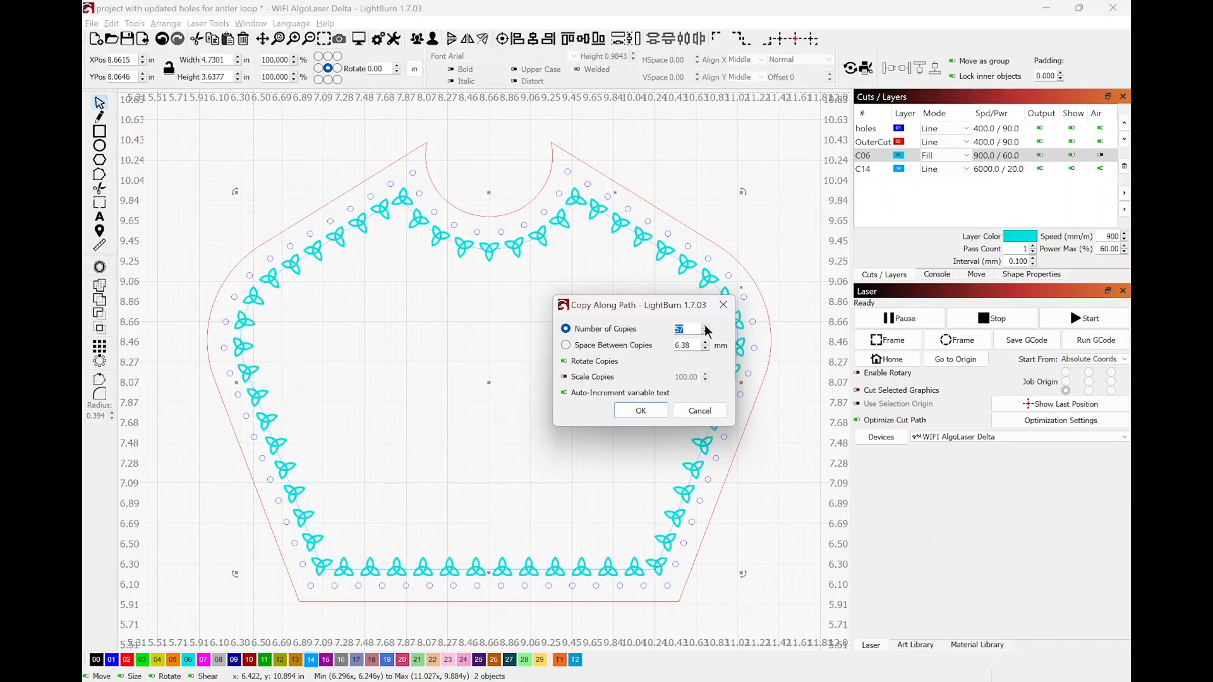
pyautogui.click(706, 327)
pyautogui.click(706, 327)
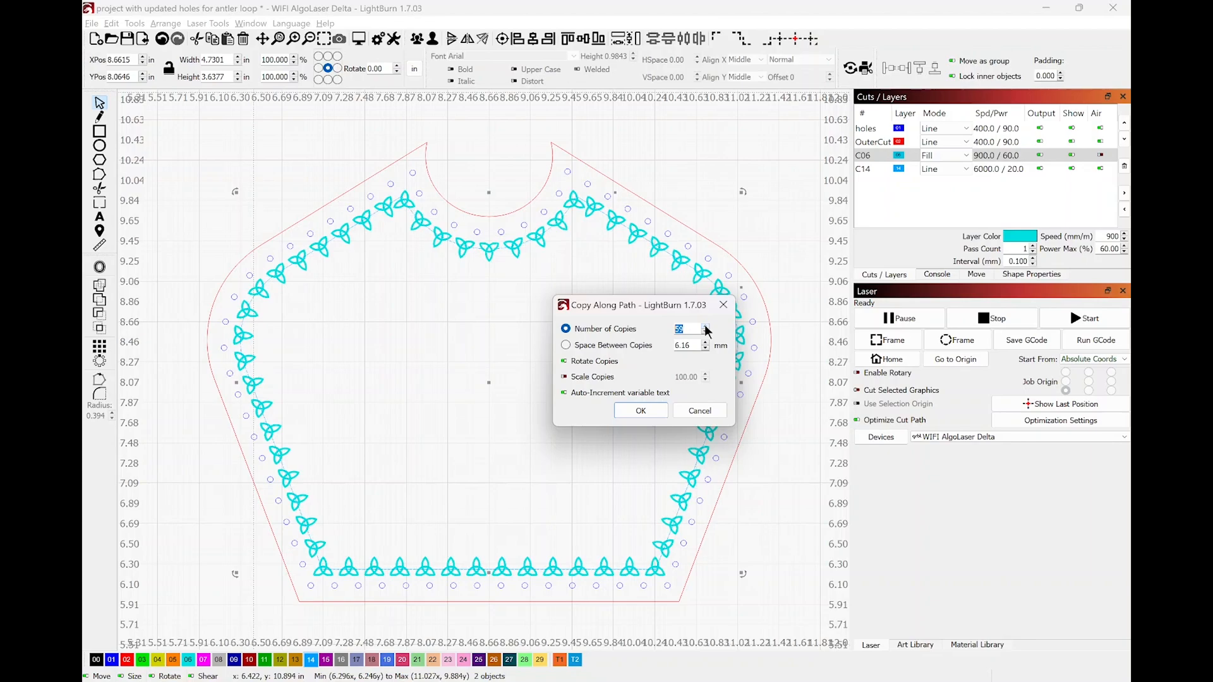
pyautogui.click(707, 327)
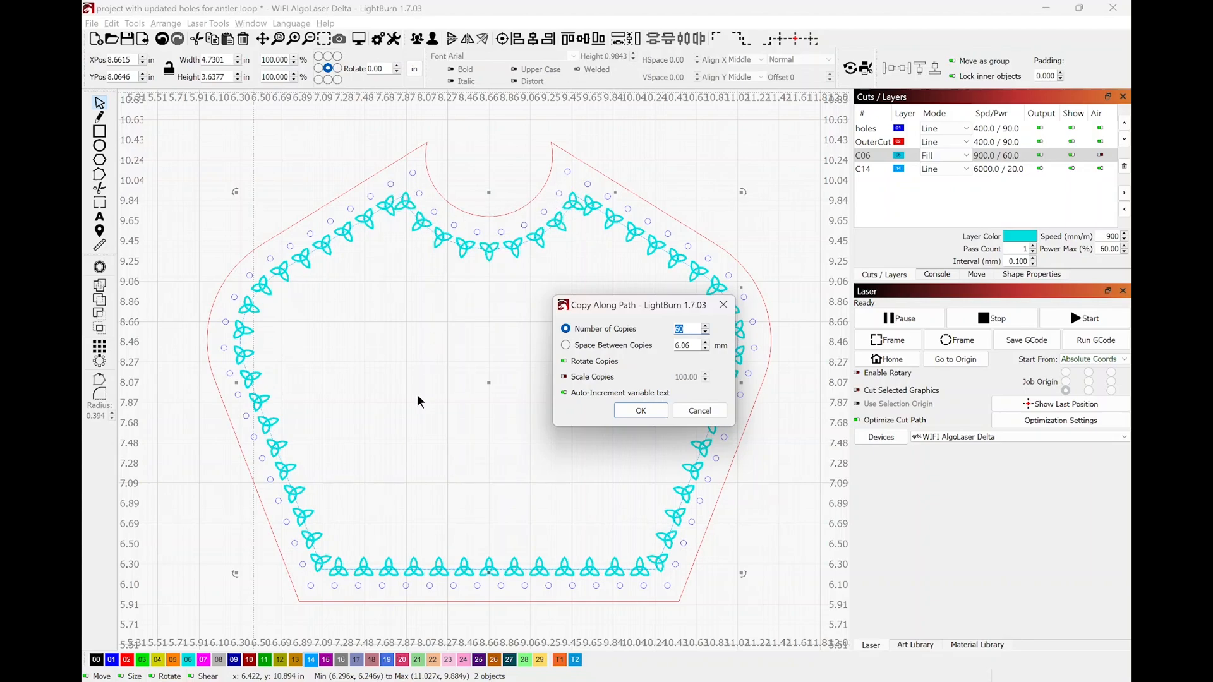
pyautogui.click(705, 332)
pyautogui.click(705, 332)
pyautogui.click(705, 333)
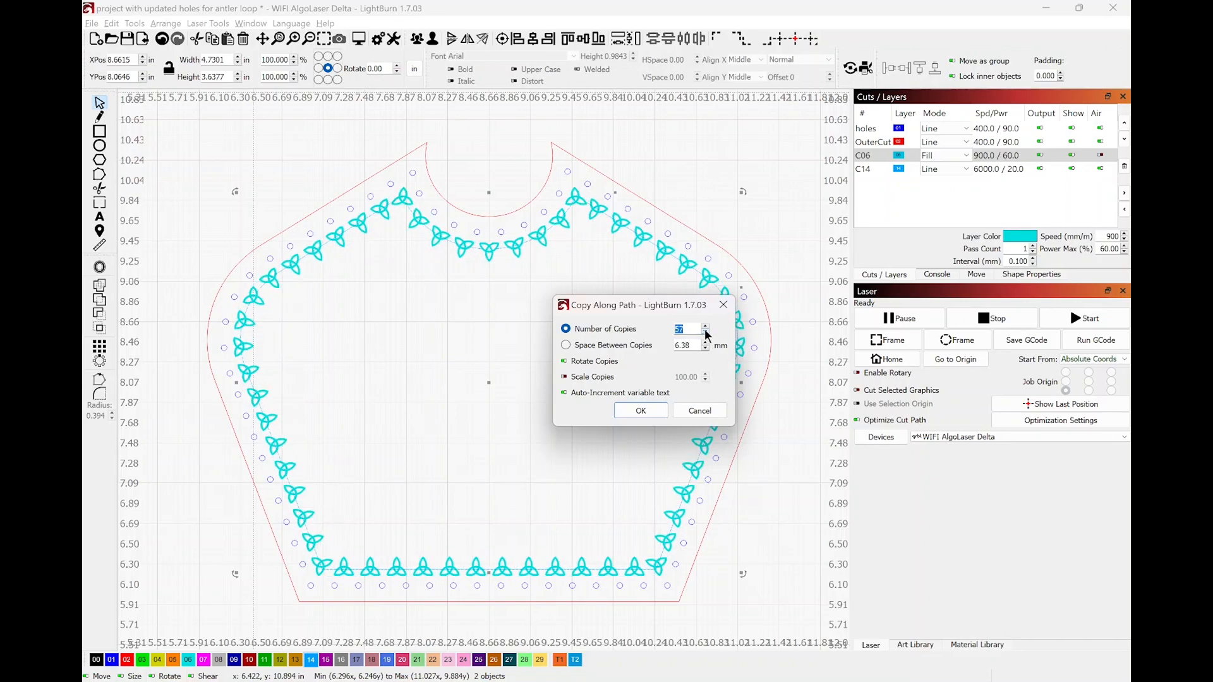
pyautogui.click(706, 332)
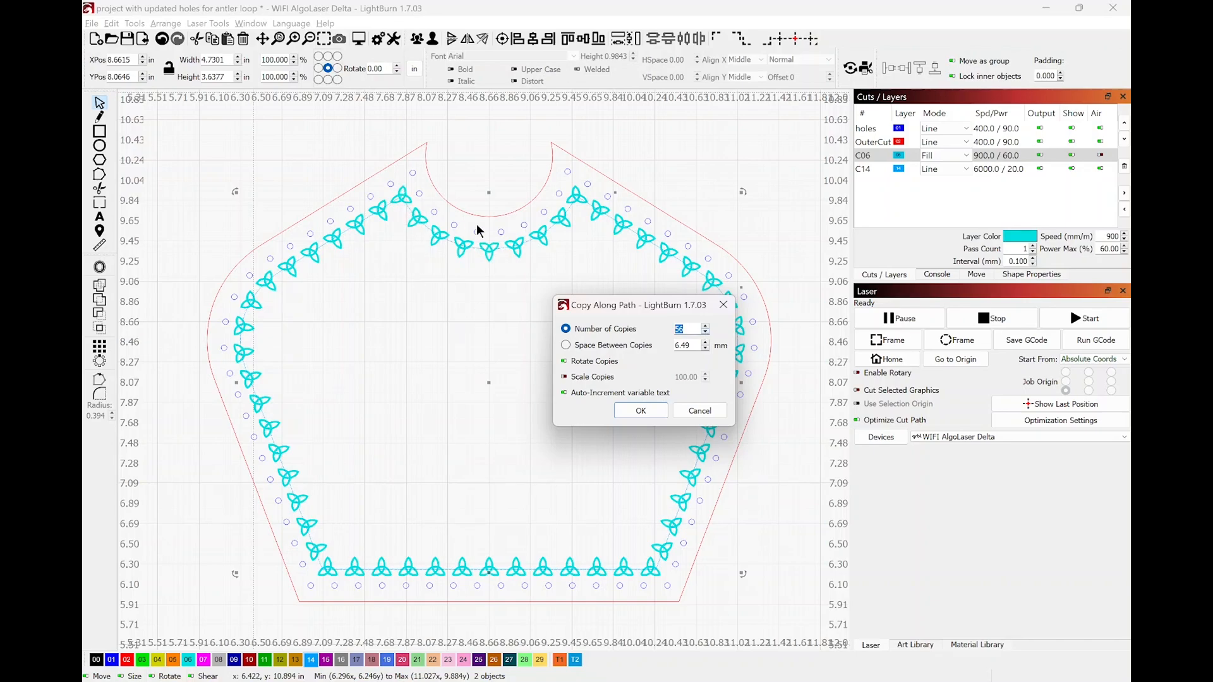
pyautogui.click(641, 410)
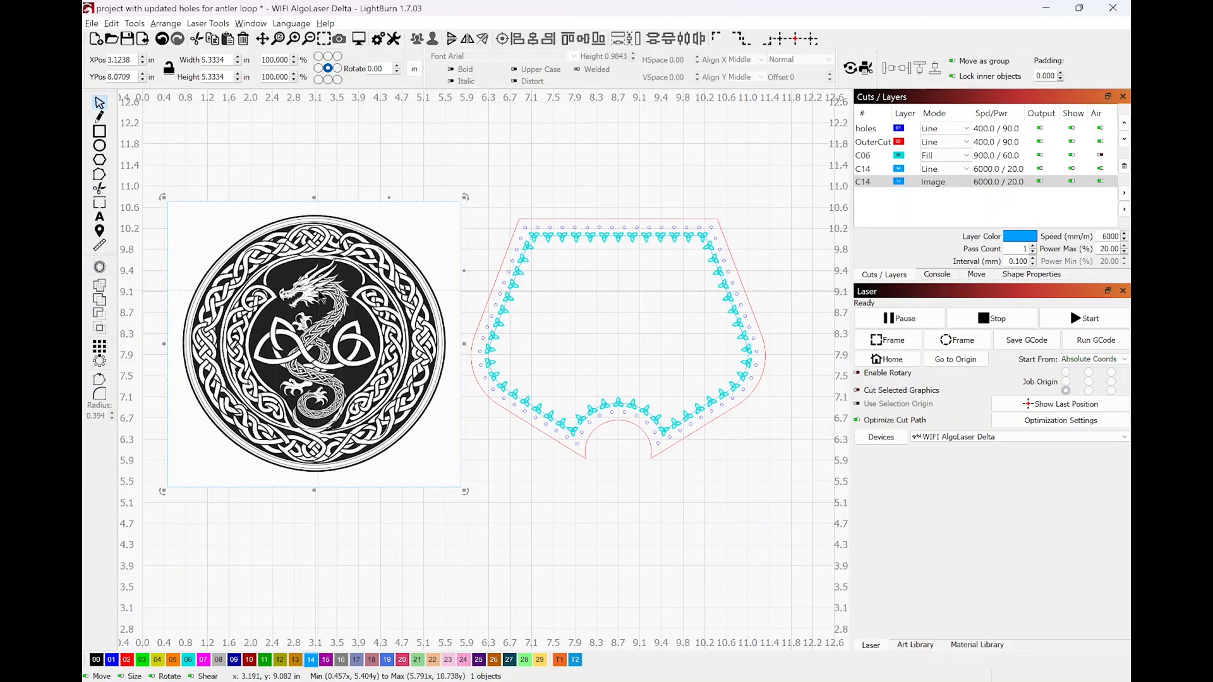
# Trace the round Celtic dragon image beside the patch into vector outlines with Trace Image.
pyautogui.moveTo(358, 285)
pyautogui.mouseDown()
pyautogui.moveTo(672, 276)
pyautogui.moveTo(623, 257)
pyautogui.moveTo(199, 294)
pyautogui.moveTo(361, 287)
pyautogui.mouseUp()
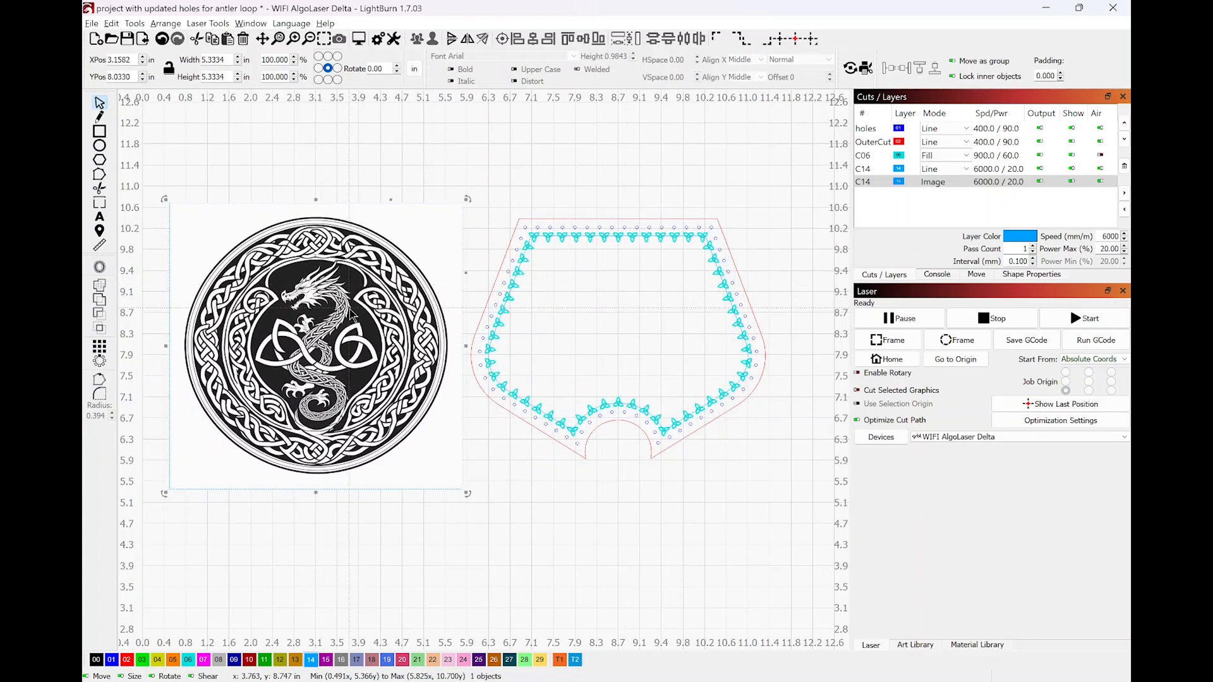
pyautogui.hotkey('alt', 't')
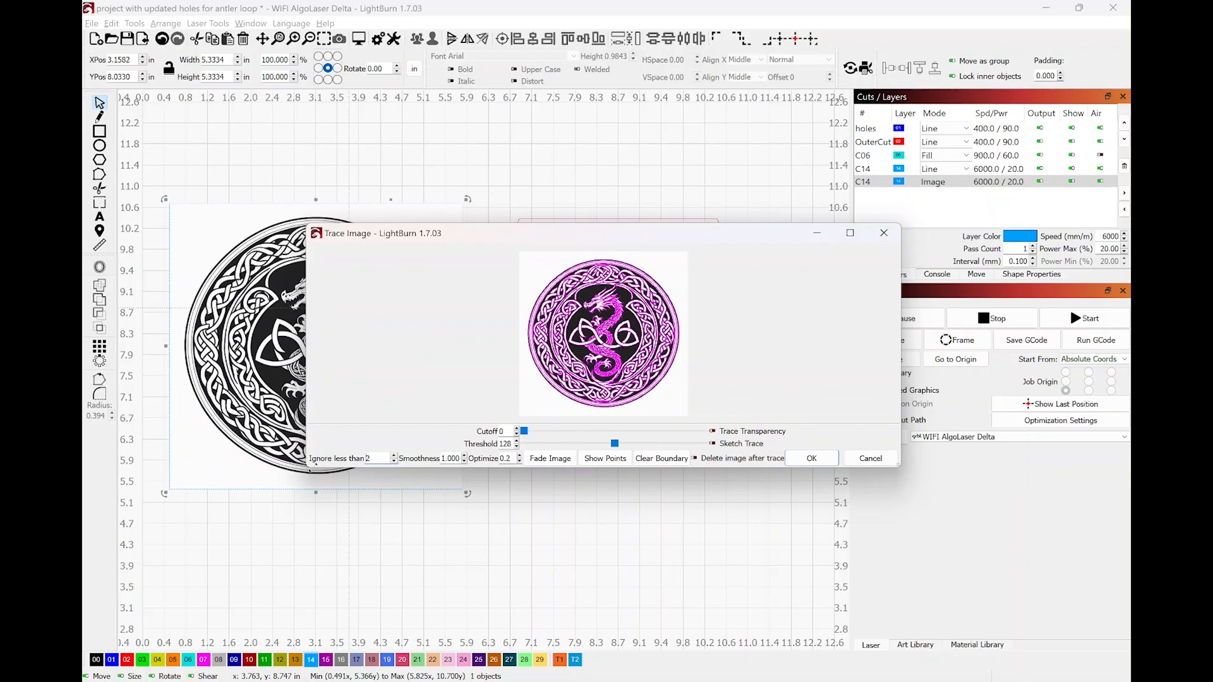
pyautogui.moveTo(308, 467)
pyautogui.mouseDown()
pyautogui.moveTo(272, 590)
pyautogui.moveTo(195, 680)
pyautogui.moveTo(144, 623)
pyautogui.mouseUp()
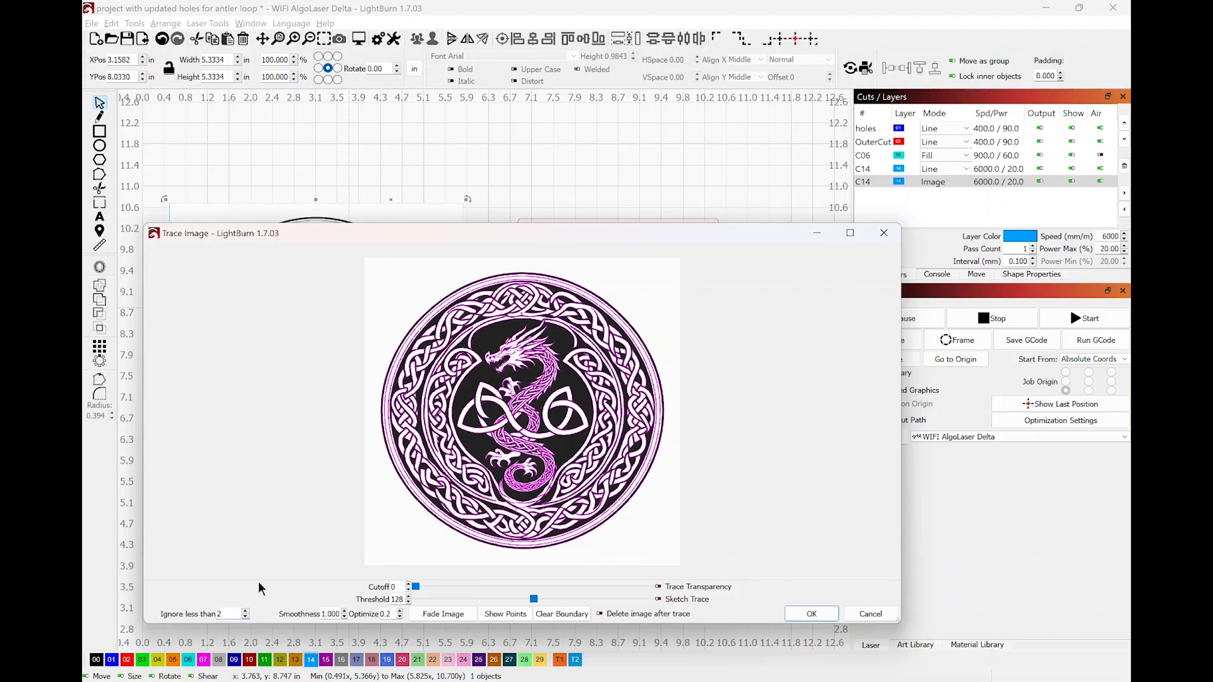
pyautogui.click(811, 612)
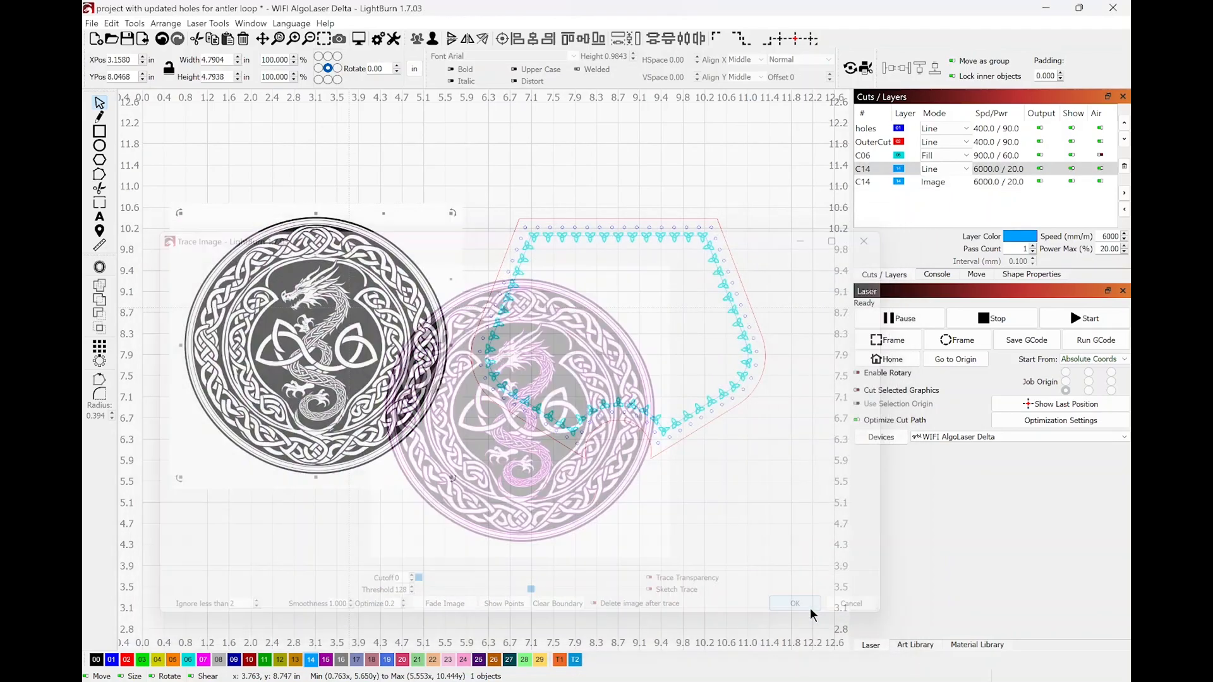
# Move the dragon tracing off the source image and delete the original dragon image.
pyautogui.moveTo(451, 371)
pyautogui.mouseDown()
pyautogui.moveTo(733, 461)
pyautogui.moveTo(747, 481)
pyautogui.mouseUp()
pyautogui.click(343, 301)
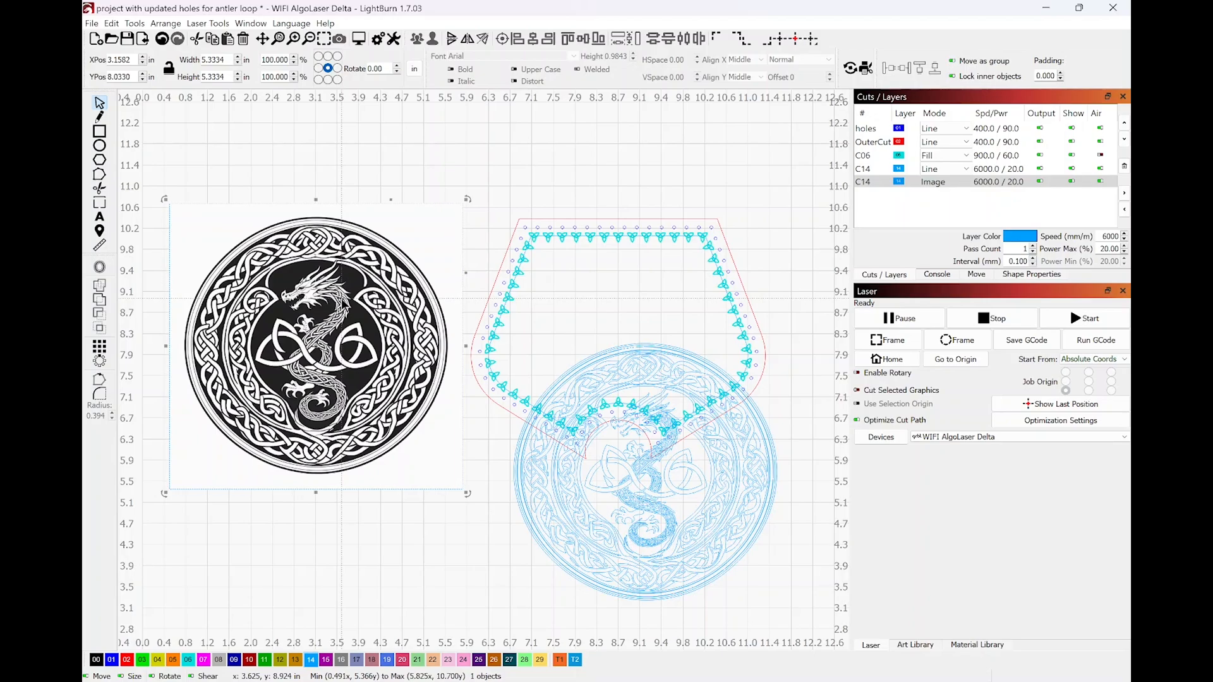
pyautogui.press('Delete')
# Assign the dragon tracing to the cyan C06 fill layer and place it over the patch.
pyautogui.moveTo(569, 449)
pyautogui.mouseDown()
pyautogui.moveTo(391, 374)
pyautogui.moveTo(242, 368)
pyautogui.mouseUp()
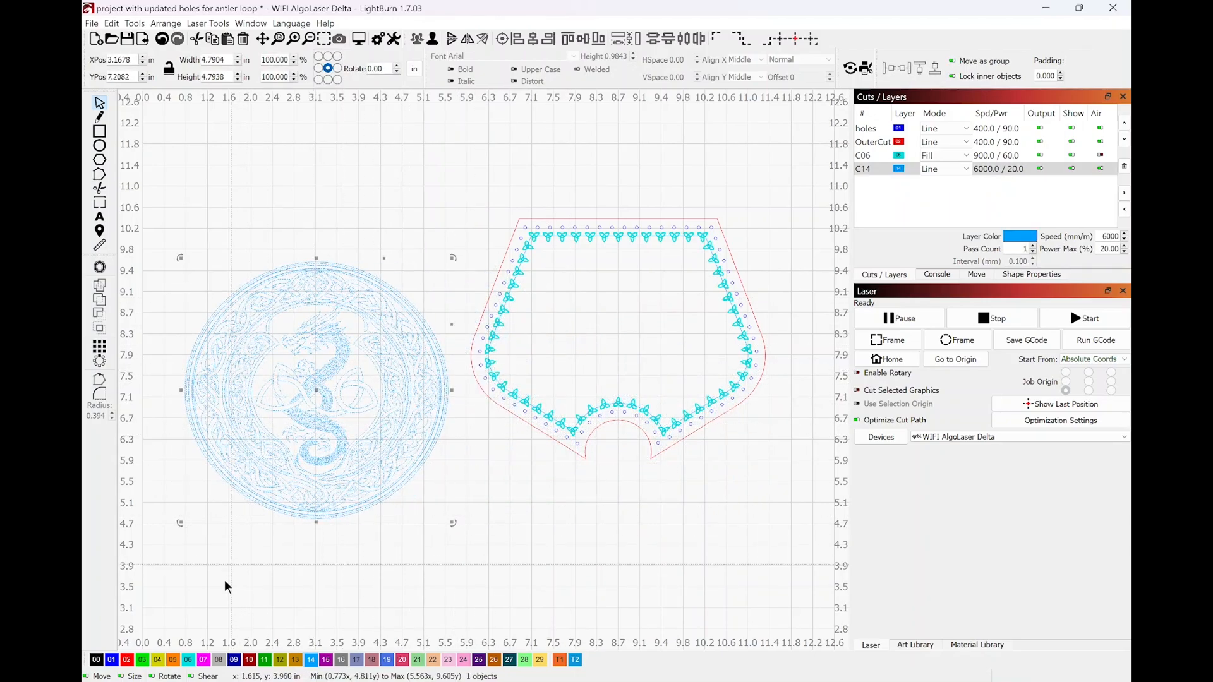
pyautogui.click(189, 660)
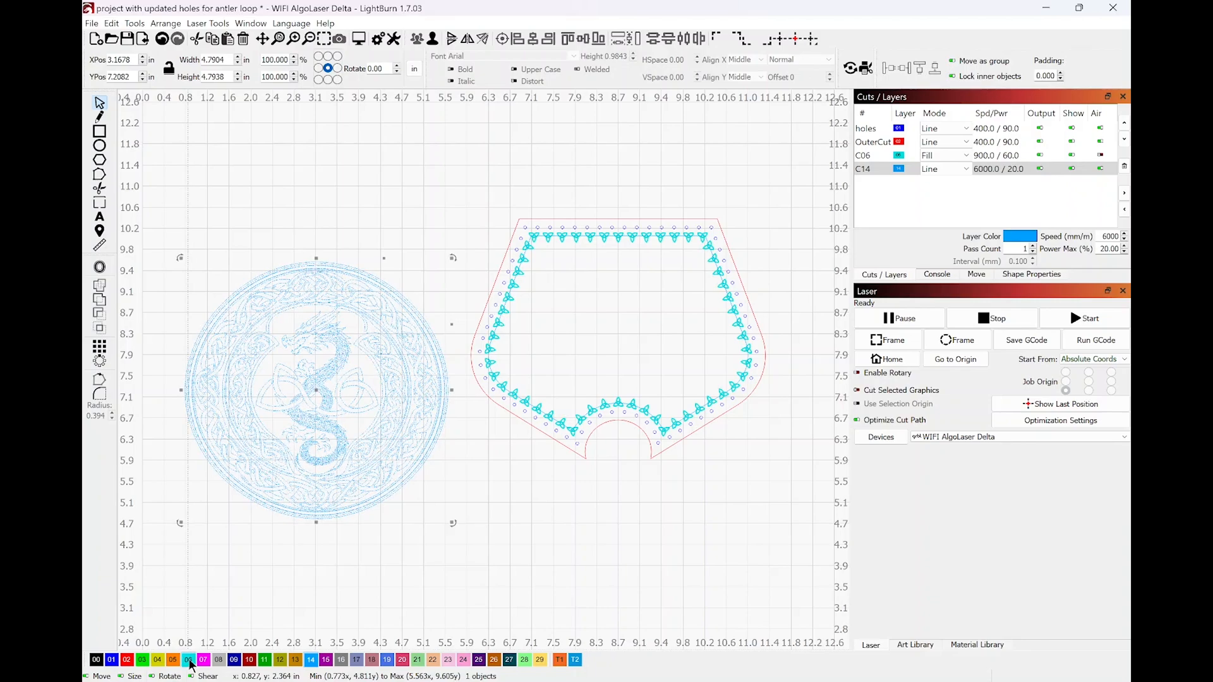
pyautogui.moveTo(303, 392); pyautogui.dragTo(604, 330)
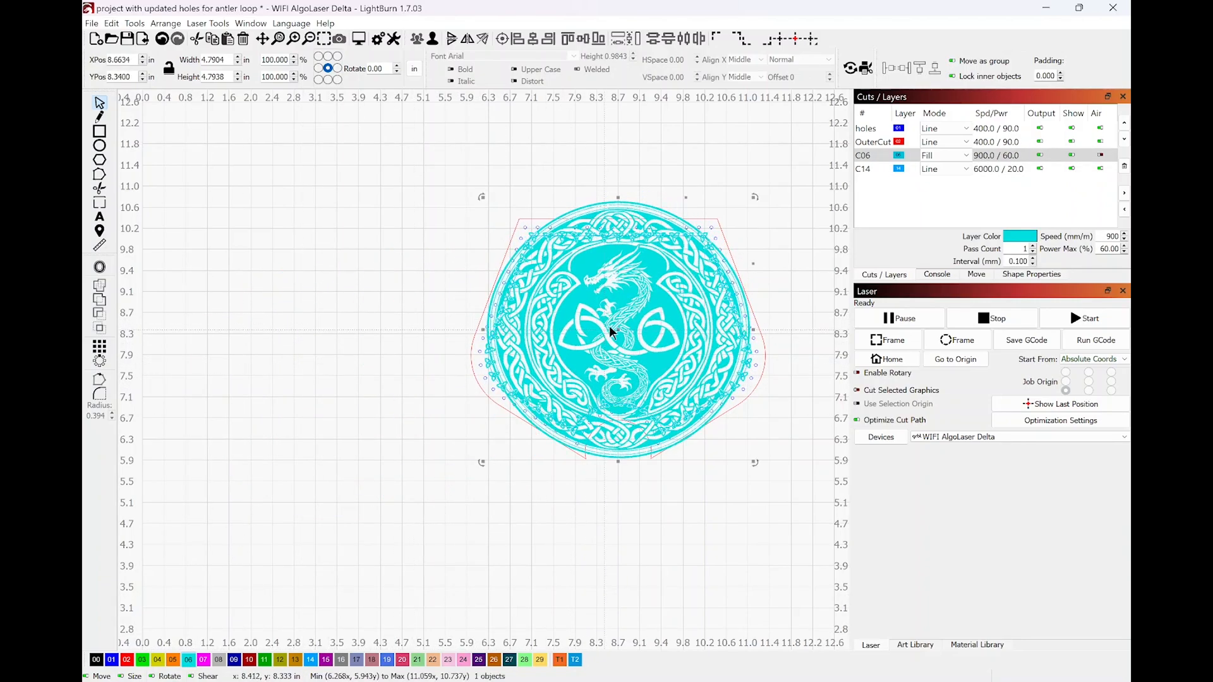
# Shrink the dragon medallion to about 2.69 in wide and place it inside the triquetra border at about X 8.69, Y 8.55 in.
pyautogui.moveTo(753, 196); pyautogui.dragTo(695, 251)
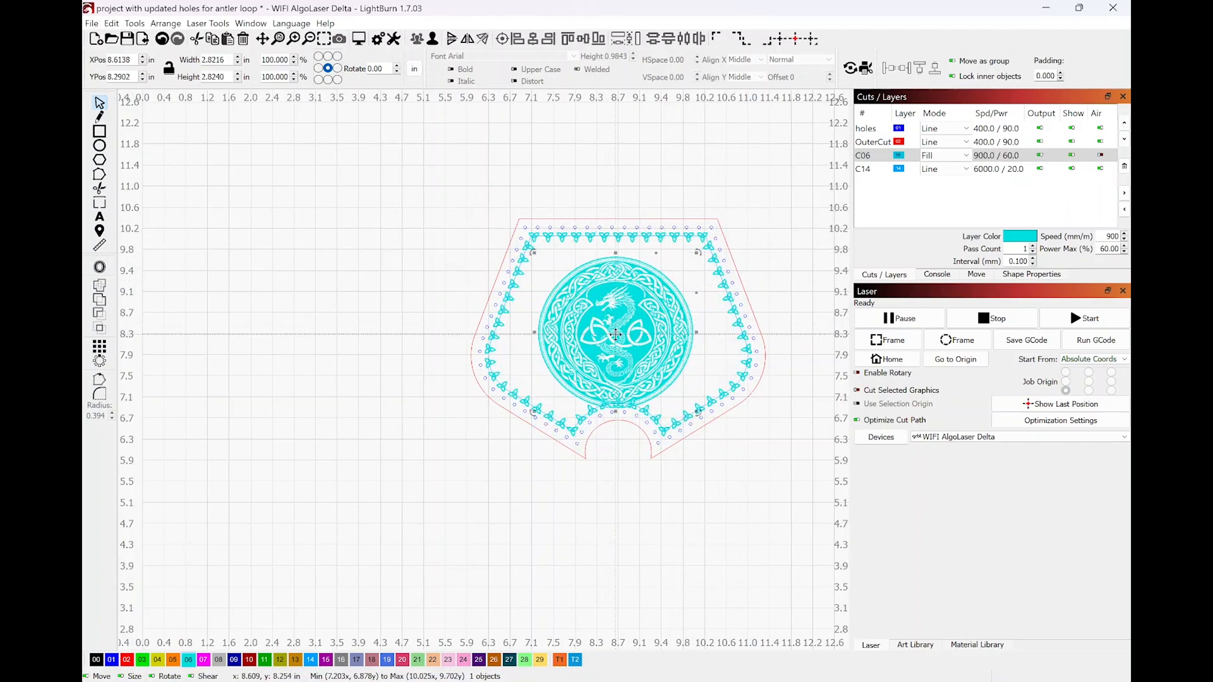
pyautogui.moveTo(611, 332); pyautogui.dragTo(619, 321)
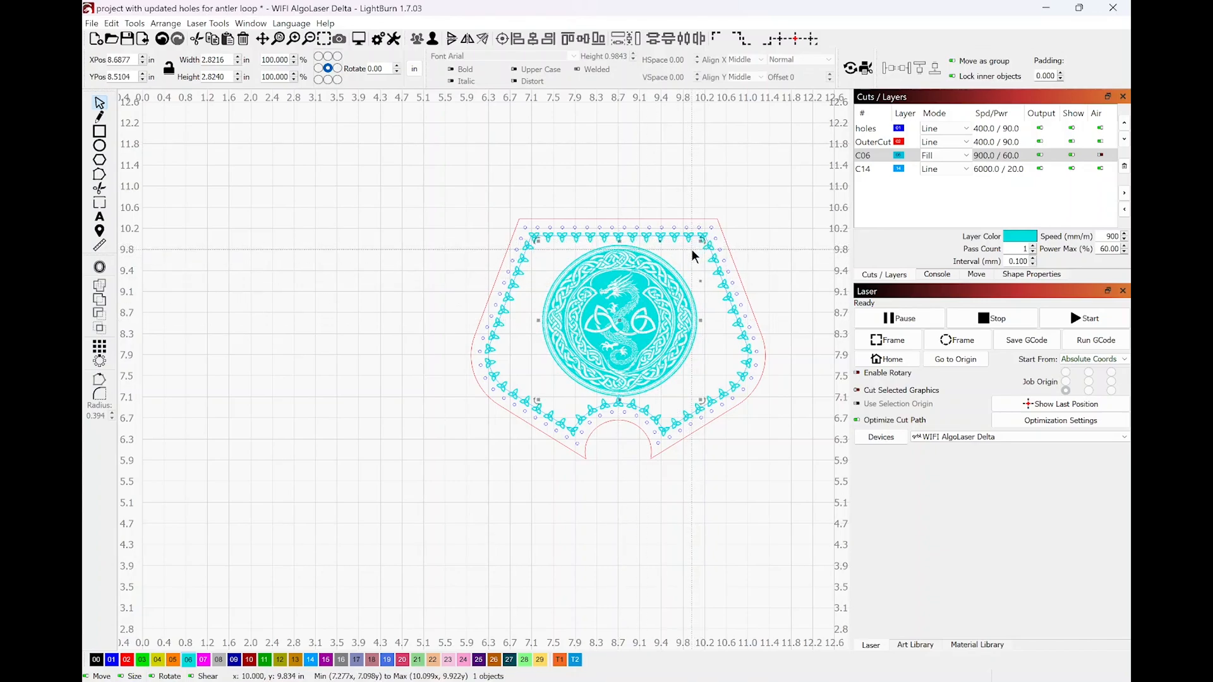
pyautogui.moveTo(698, 246)
pyautogui.mouseDown()
pyautogui.moveTo(690, 251)
pyautogui.moveTo(698, 245)
pyautogui.mouseUp()
pyautogui.click(408, 177)
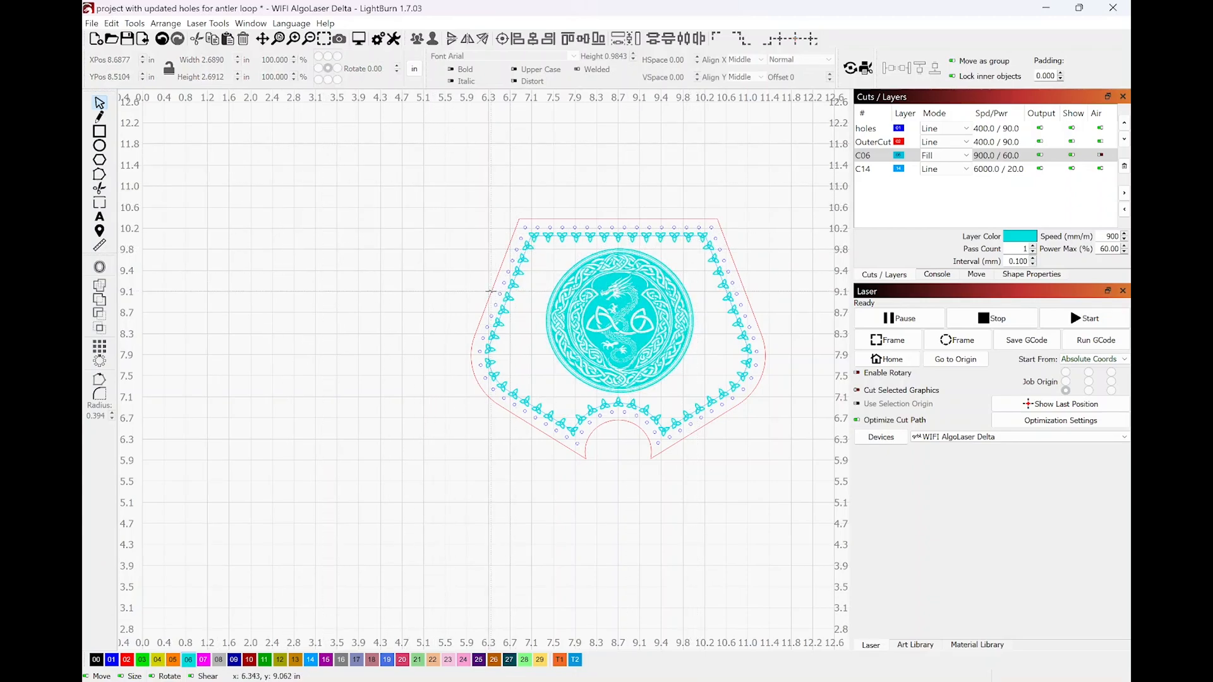
# Centre the dragon medallion horizontally on the patch outline and check the layout in the cut preview.
pyautogui.click(557, 283)
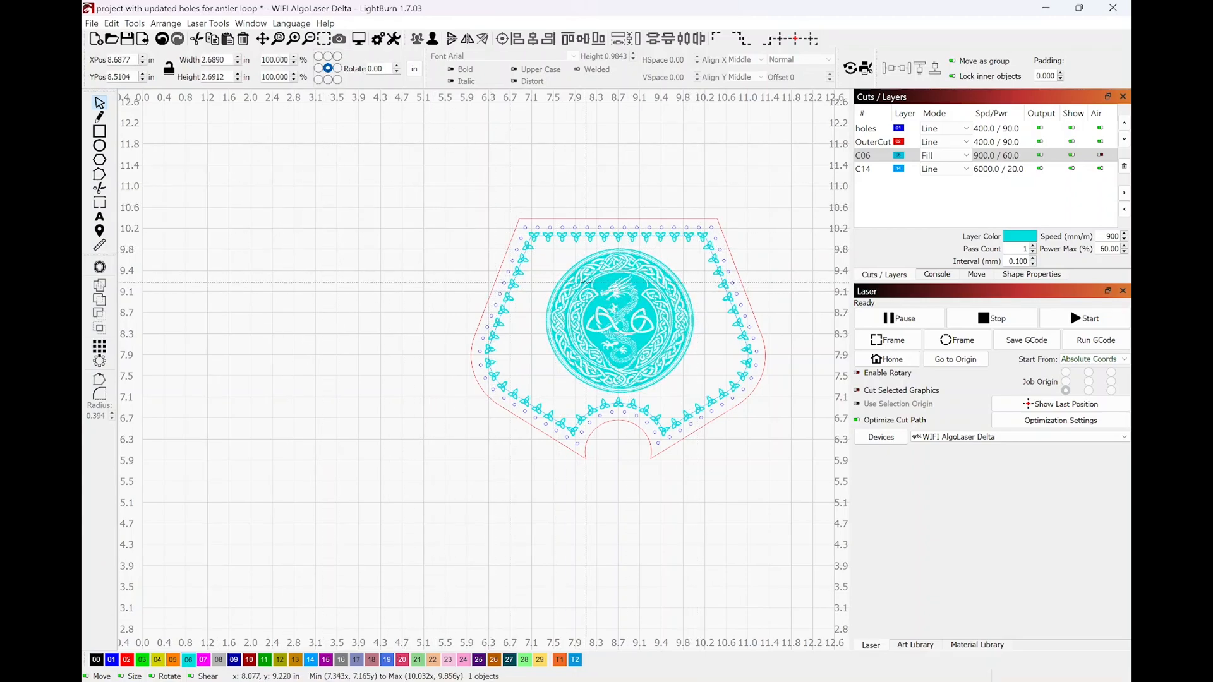
pyautogui.keyDown('shift'); pyautogui.click(493, 288); pyautogui.keyUp('shift')
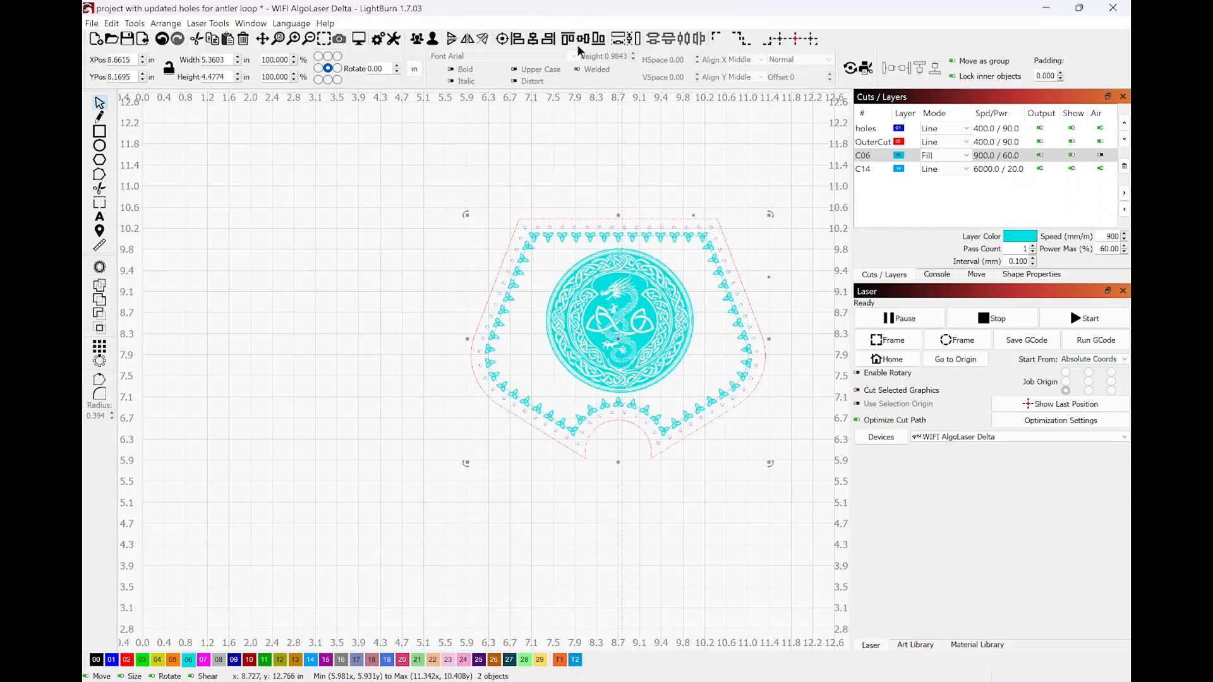
pyautogui.click(532, 38)
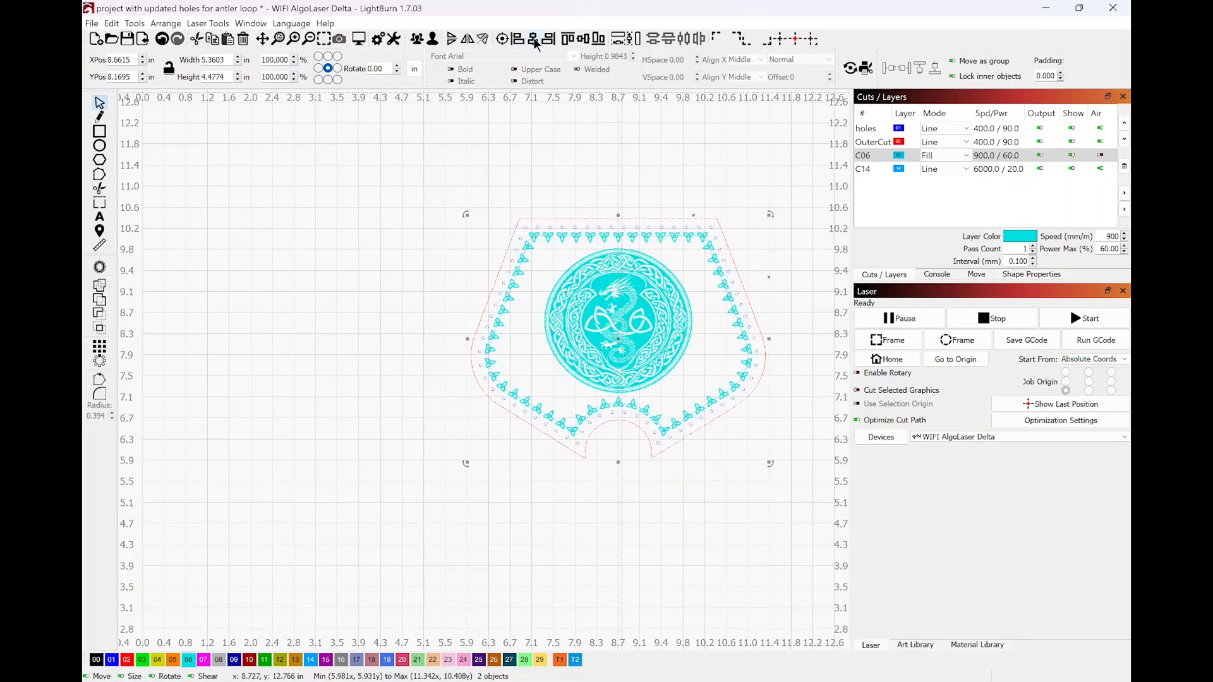
pyautogui.click(636, 155)
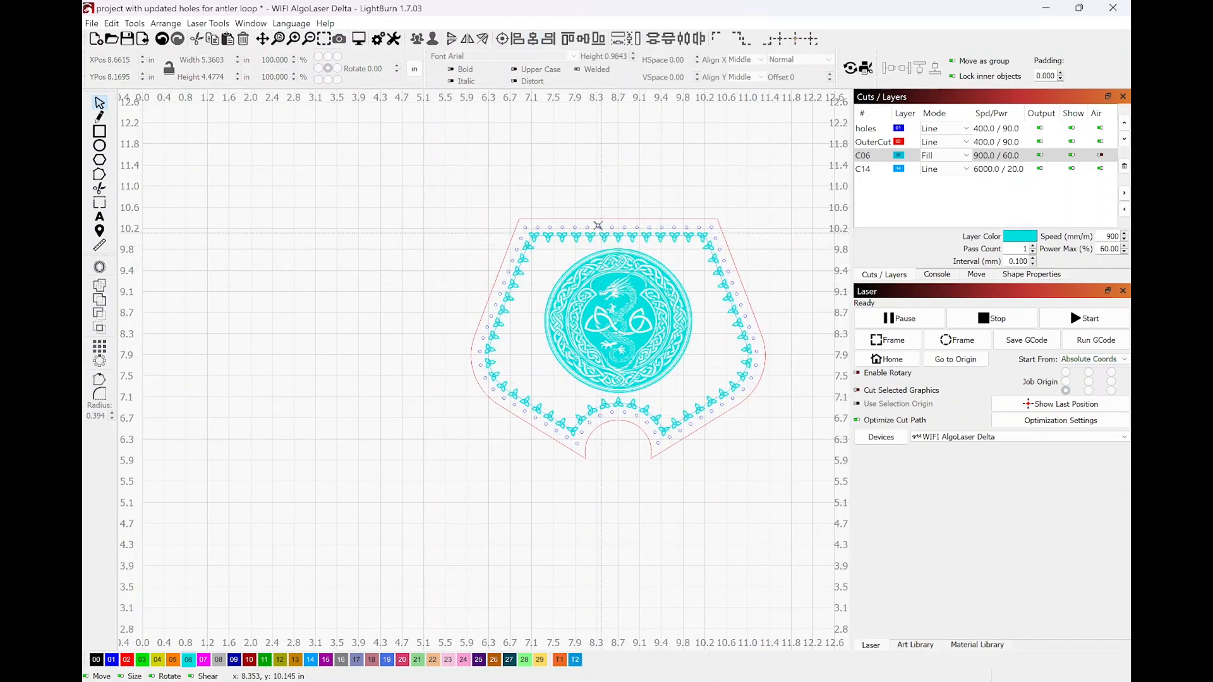
pyautogui.click(359, 39)
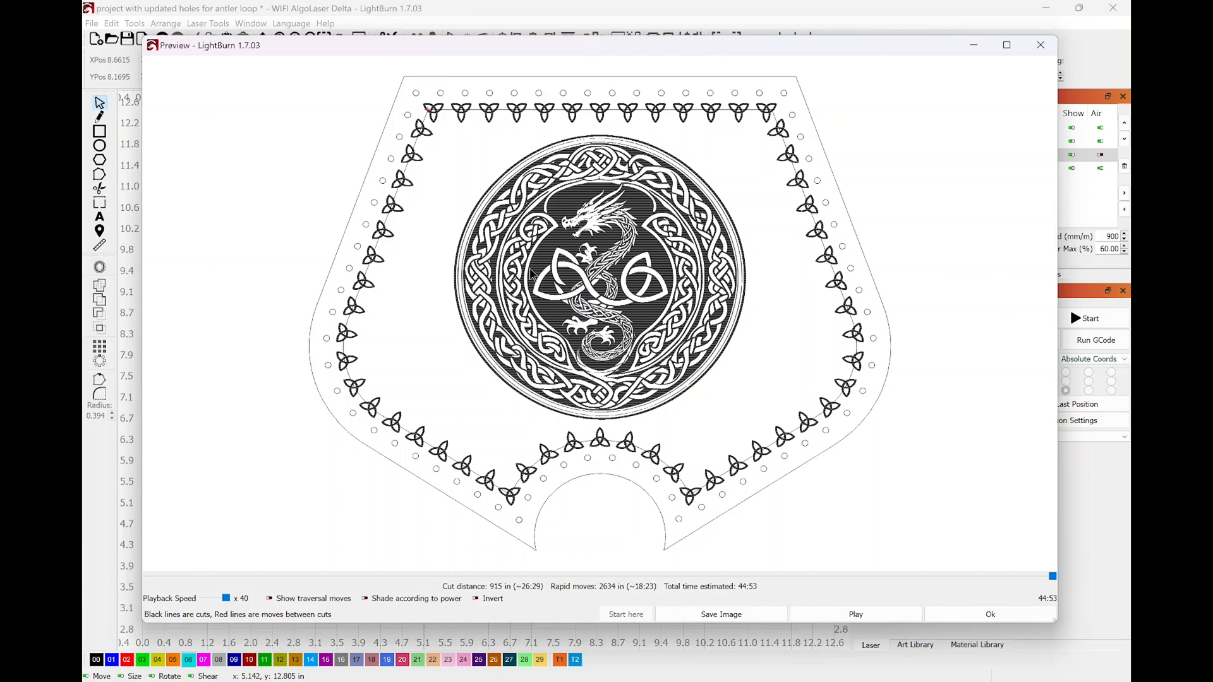
pyautogui.click(1020, 609)
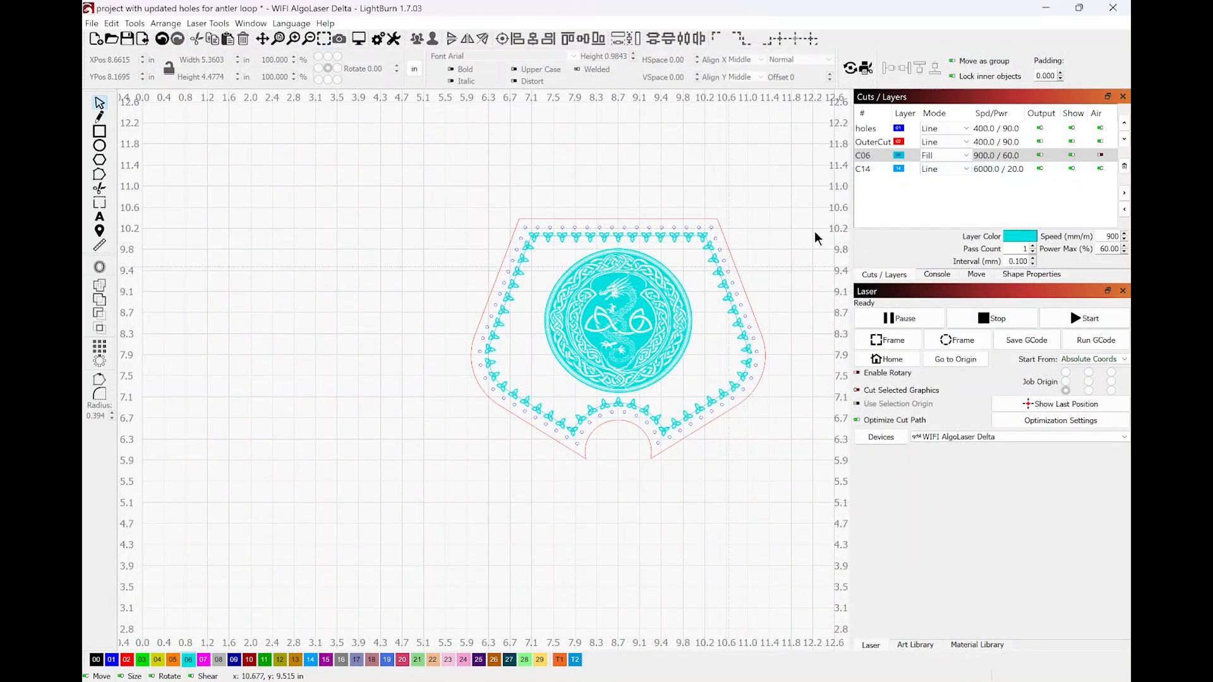
# Set the C06 fill layer to a speed of 5000 mm/min and a max power of 50%.
pyautogui.doubleClick(986, 156)
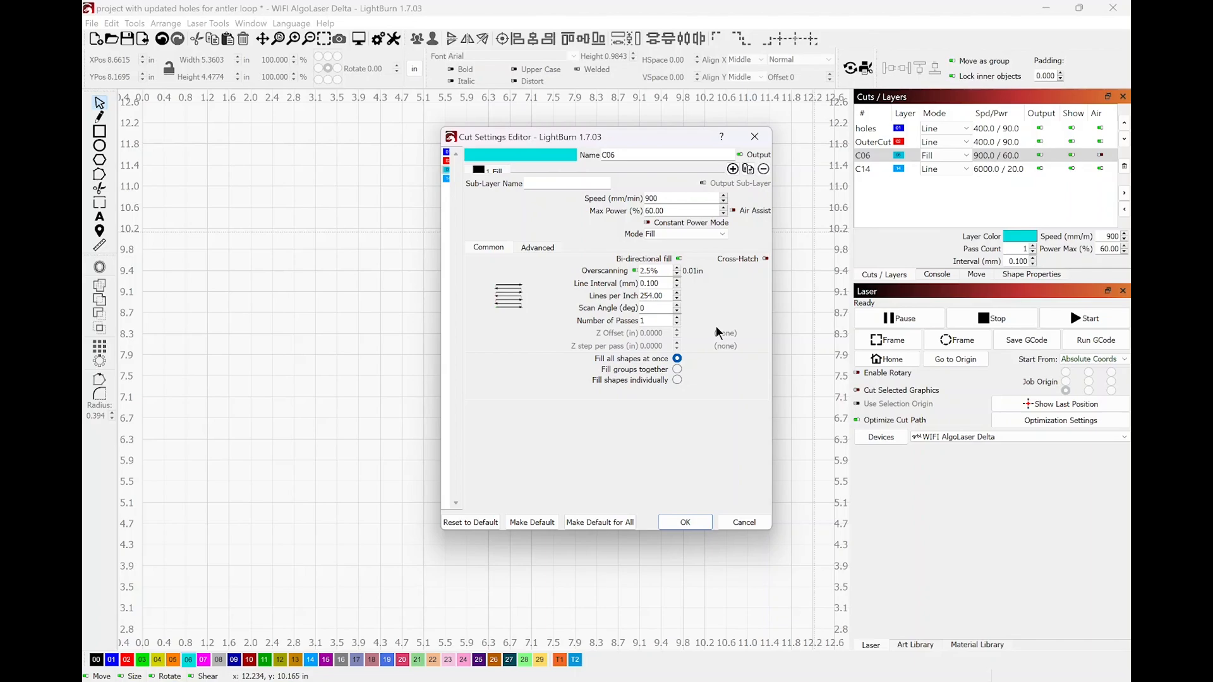
pyautogui.doubleClick(655, 199)
pyautogui.write('50')
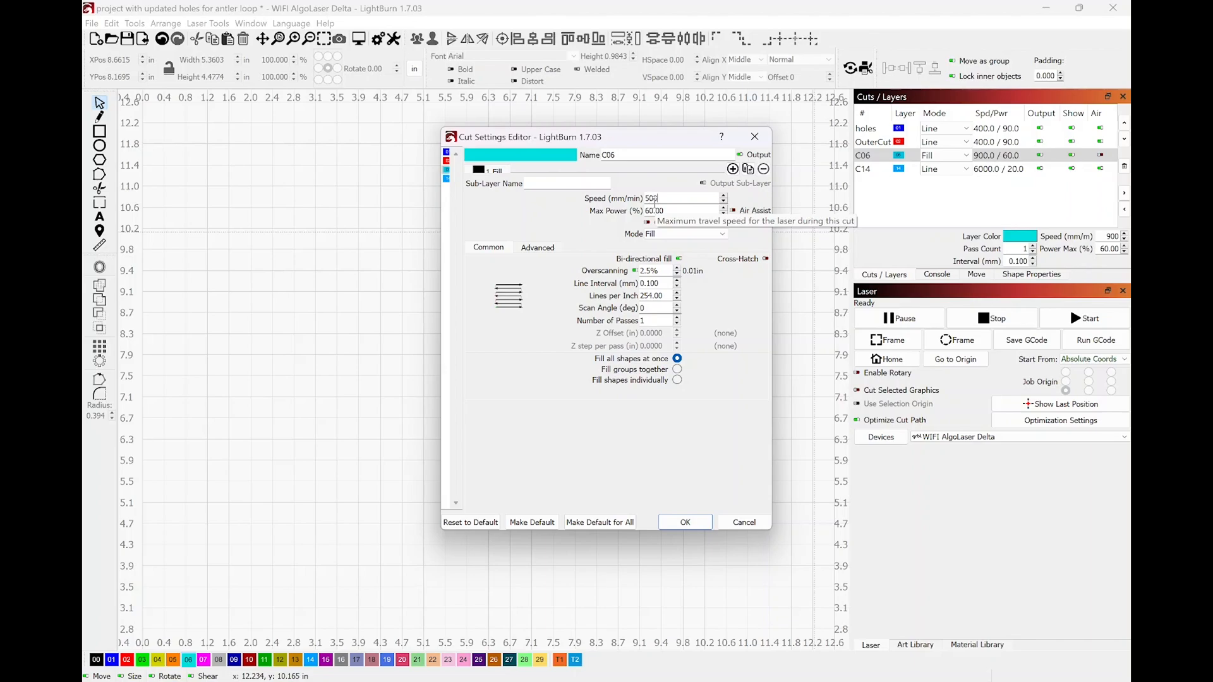
pyautogui.write('00')
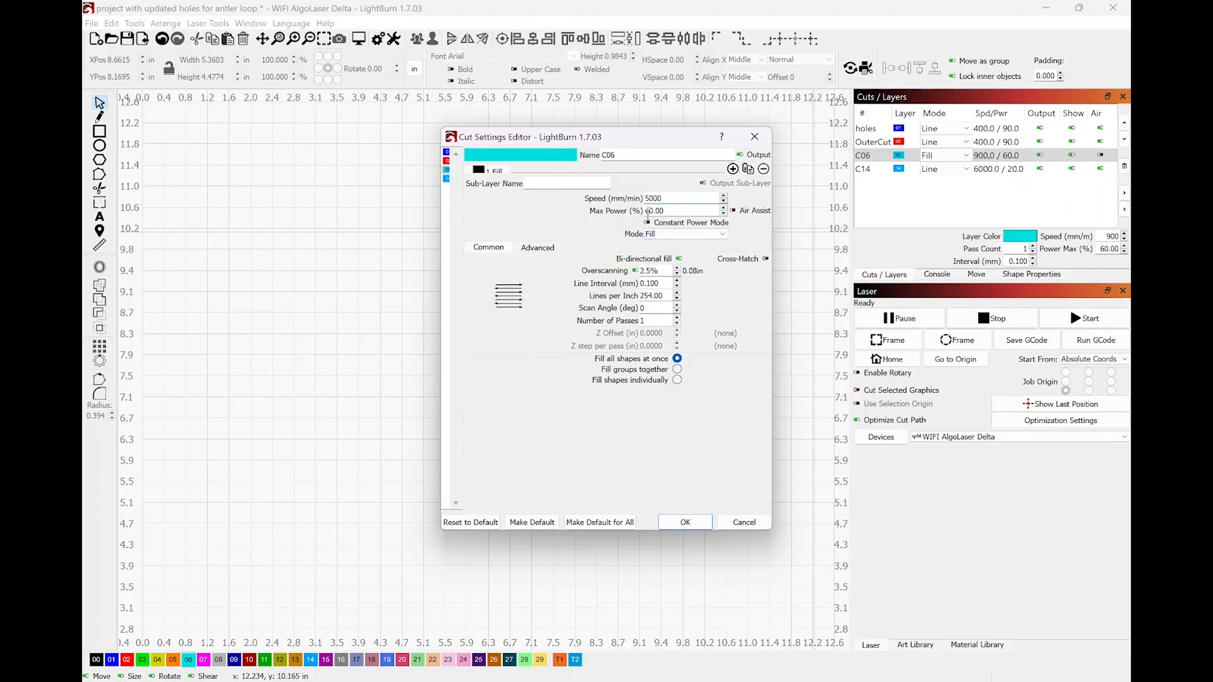
pyautogui.moveTo(645, 213); pyautogui.dragTo(650, 212)
pyautogui.click(681, 519)
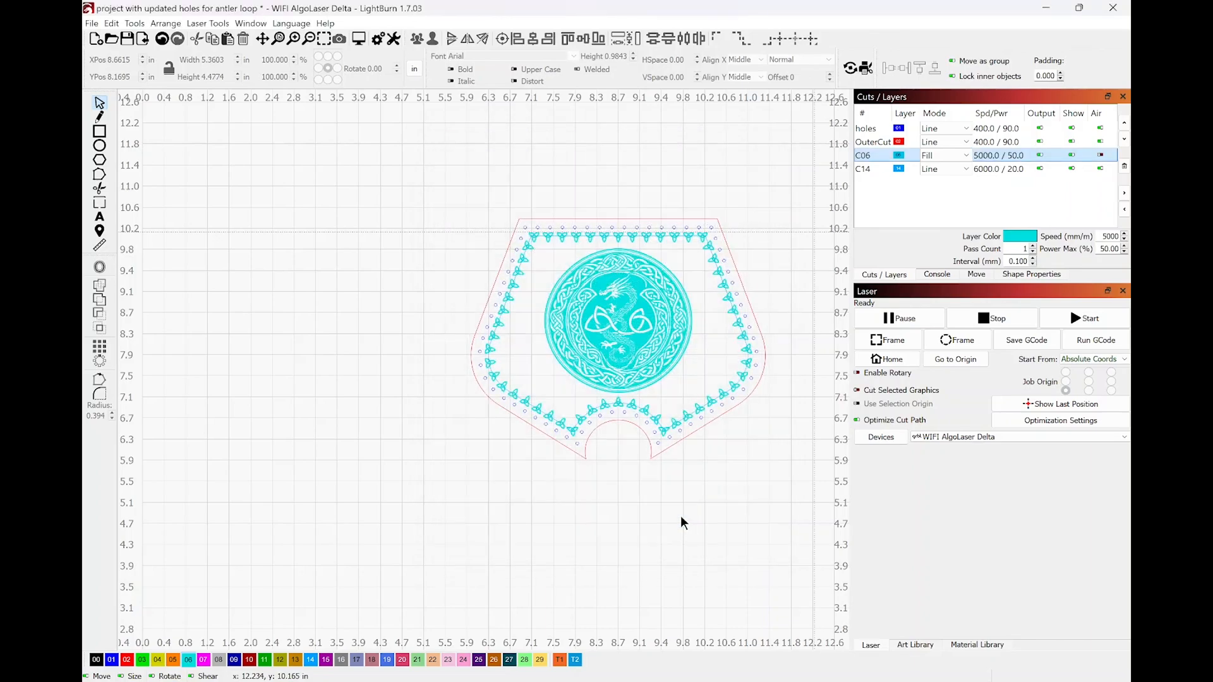
# Set the holes layer's speed to 300 mm/min.
pyautogui.doubleClick(987, 125)
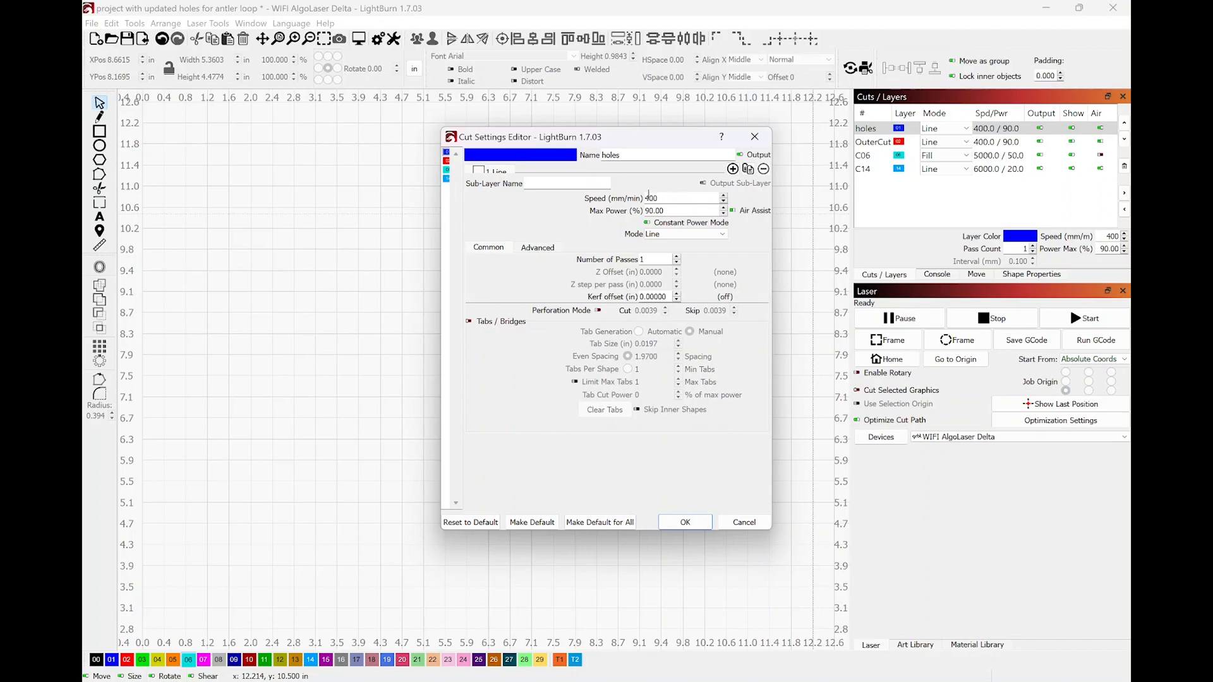
pyautogui.moveTo(649, 198); pyautogui.dragTo(631, 201)
pyautogui.press('BackSpace')
pyautogui.click(684, 523)
# Set the OuterCut layer's speed to 300 mm/min and check the job time in the preview.
pyautogui.doubleClick(985, 141)
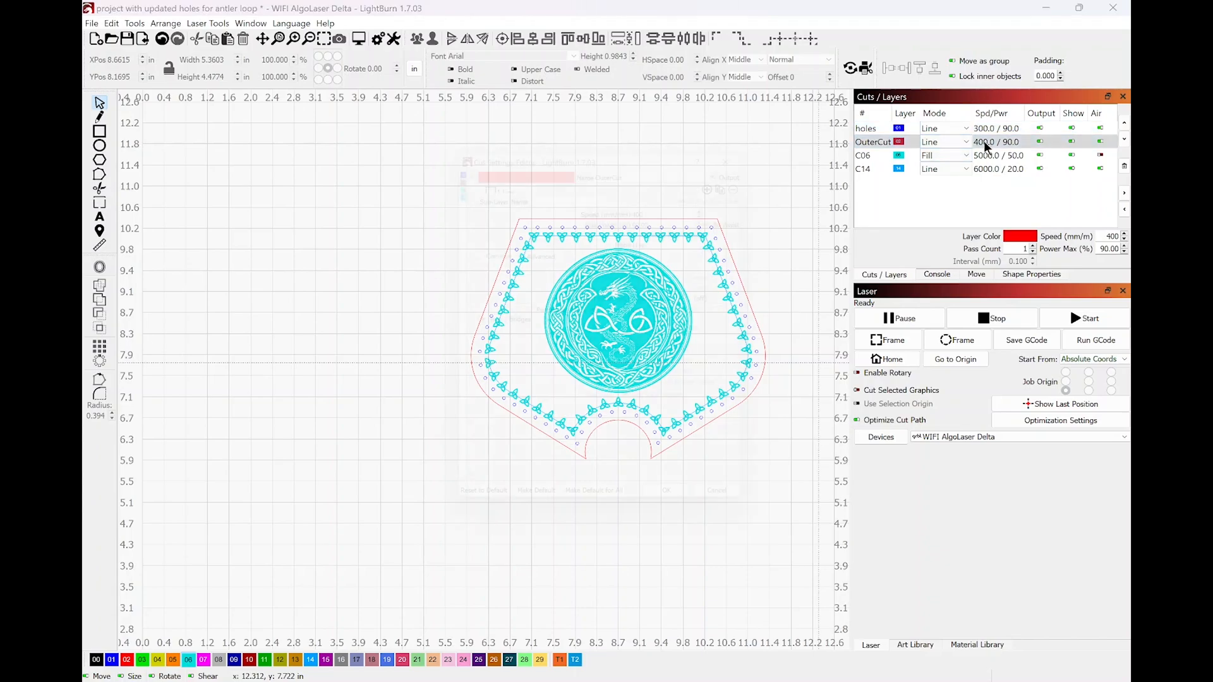
pyautogui.moveTo(648, 198); pyautogui.dragTo(632, 198)
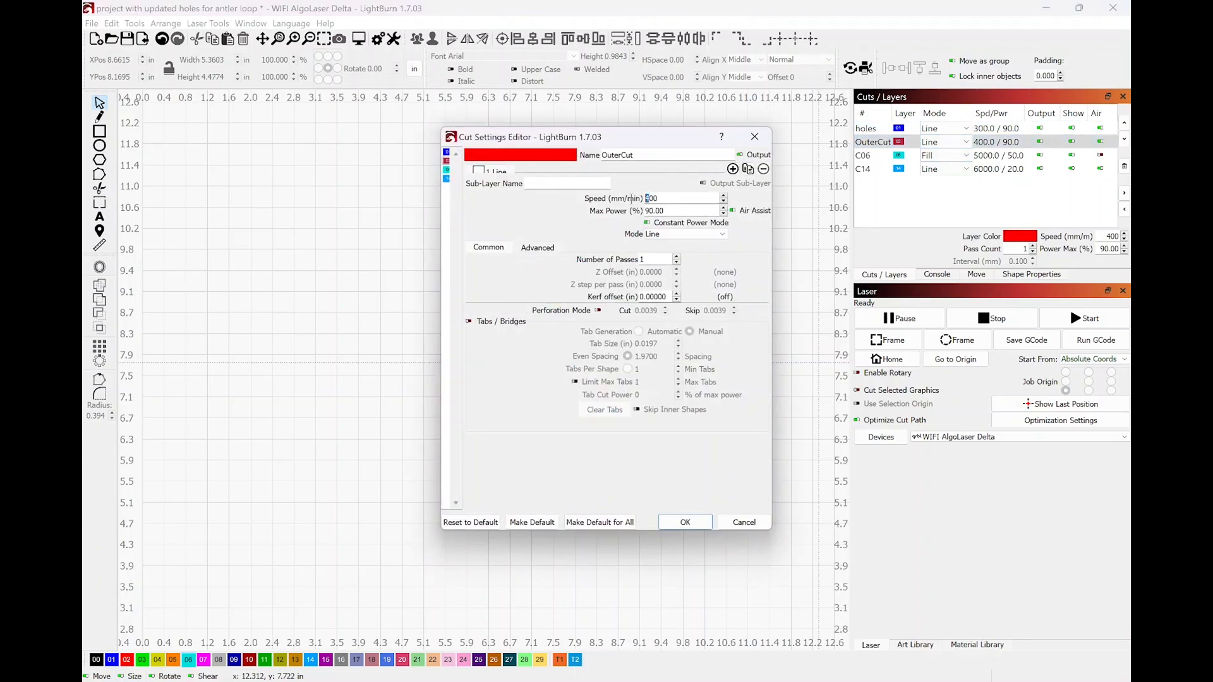
pyautogui.click(686, 523)
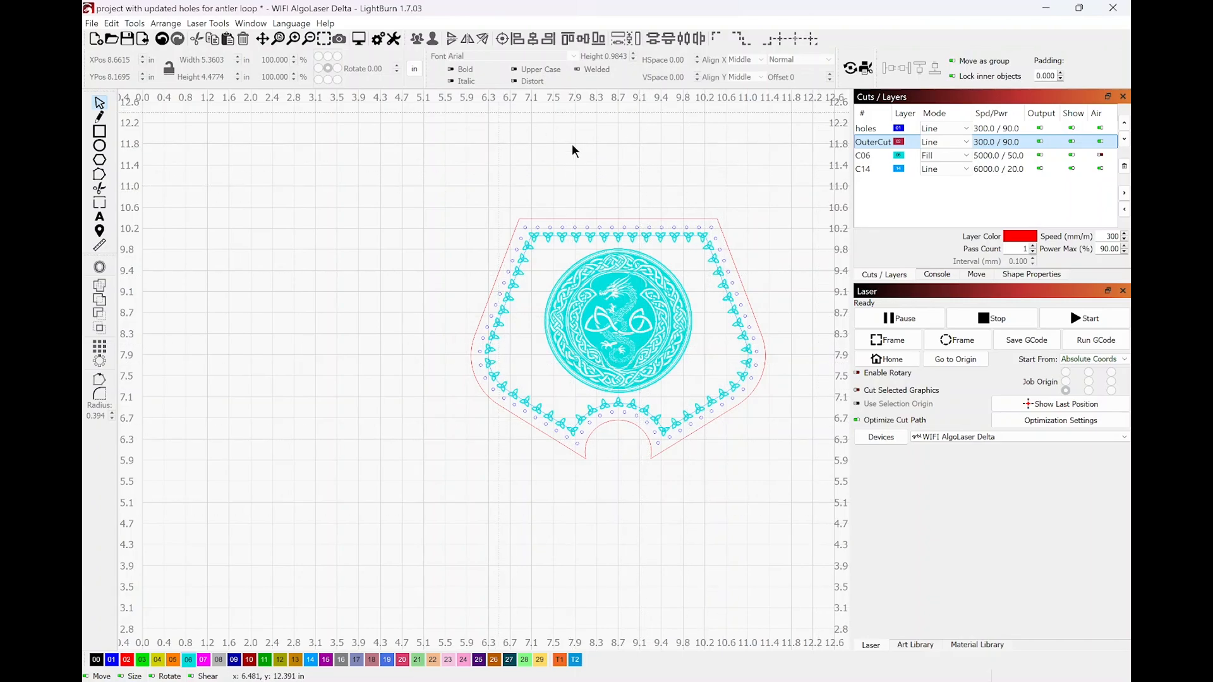
pyautogui.click(358, 40)
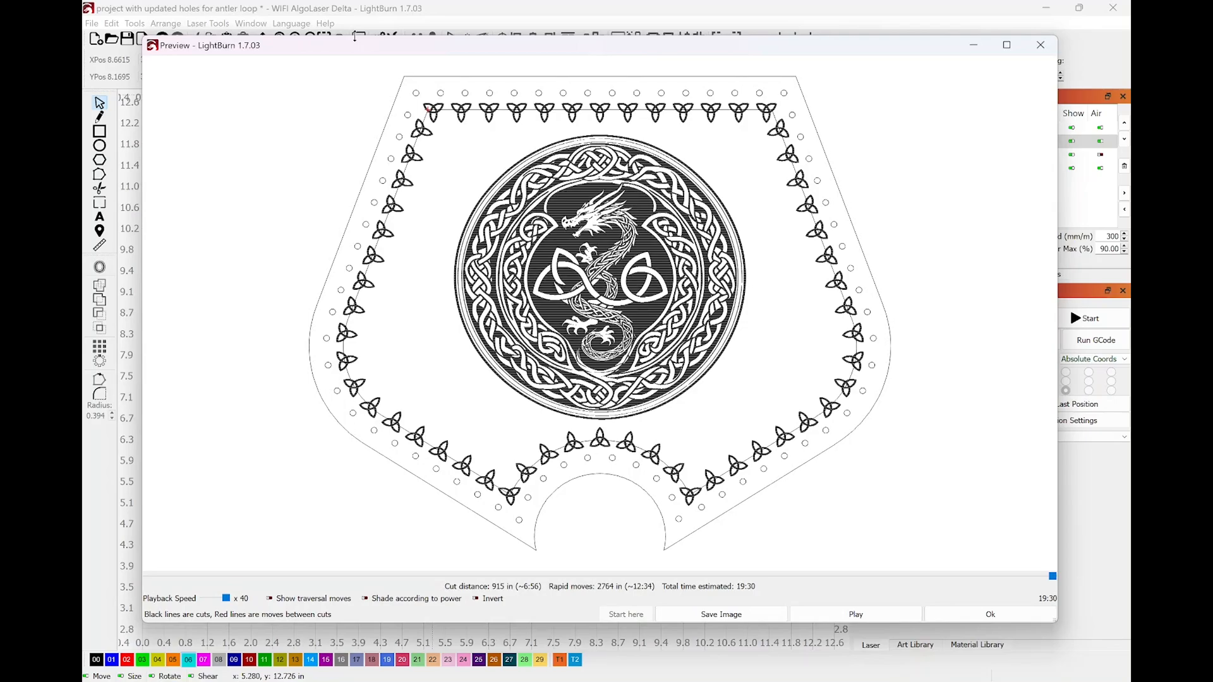
pyautogui.click(982, 612)
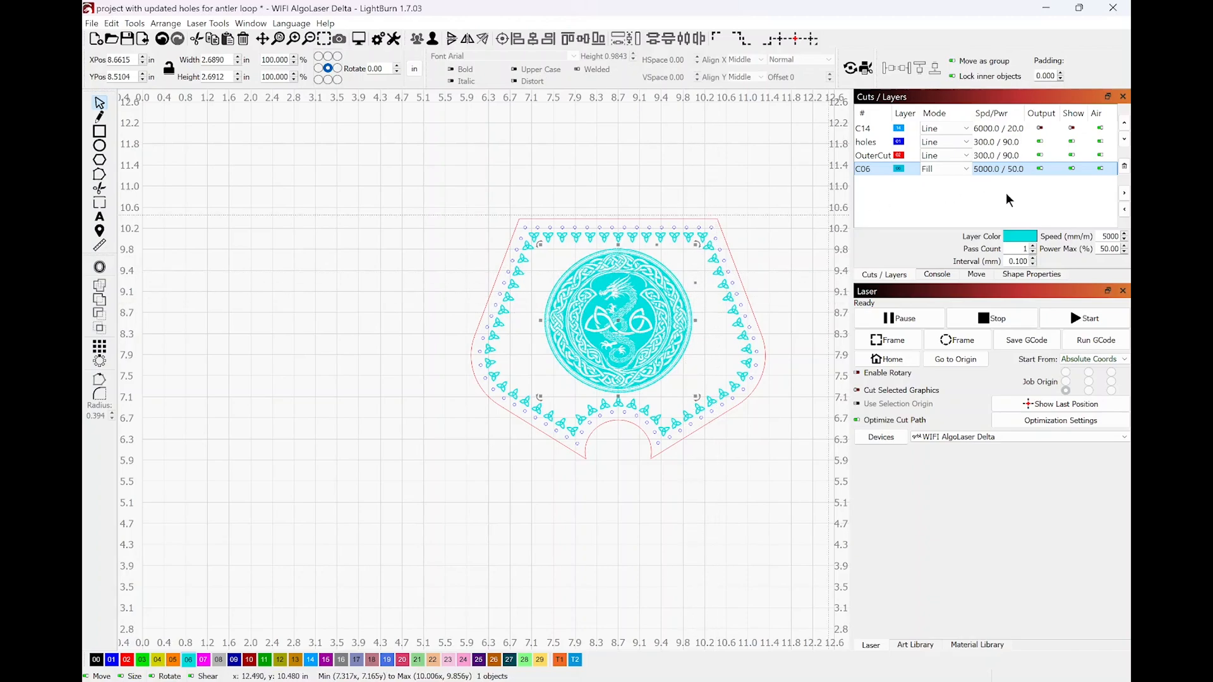
# Put layer C06 first in the cut order and move the dragon medallion clear of the patch to about X 3.64, Y 8.79 in.
pyautogui.moveTo(1051, 165); pyautogui.dragTo(1055, 133)
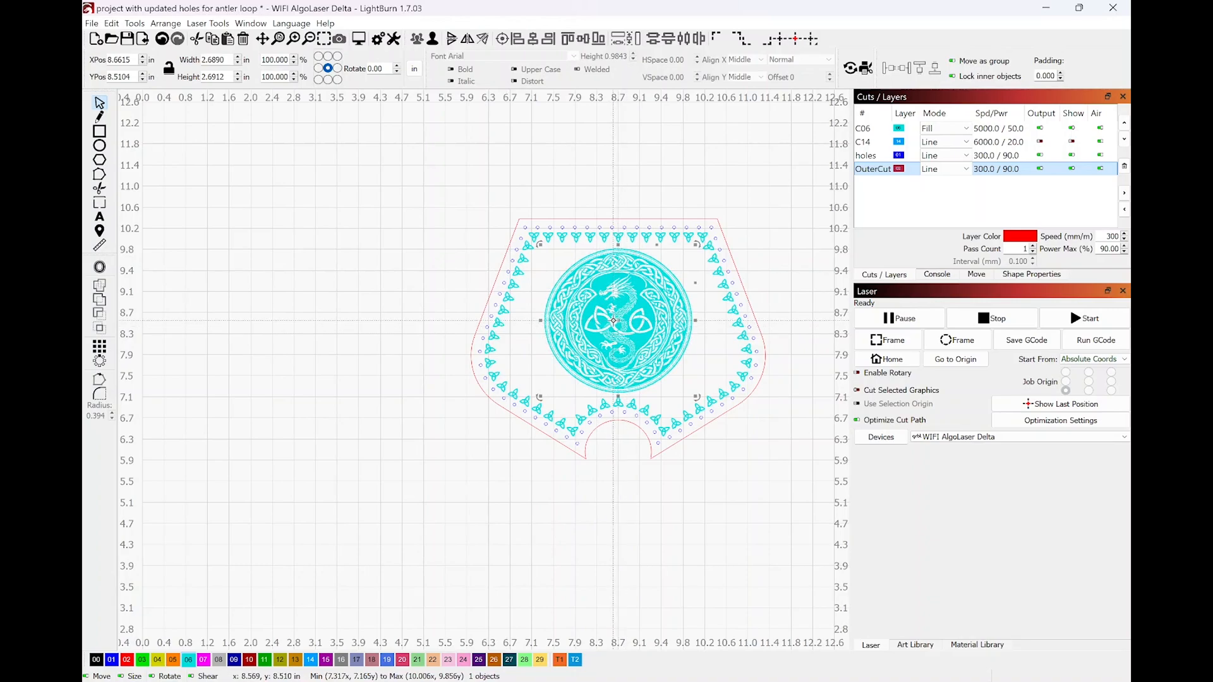
pyautogui.moveTo(613, 321); pyautogui.dragTo(340, 310)
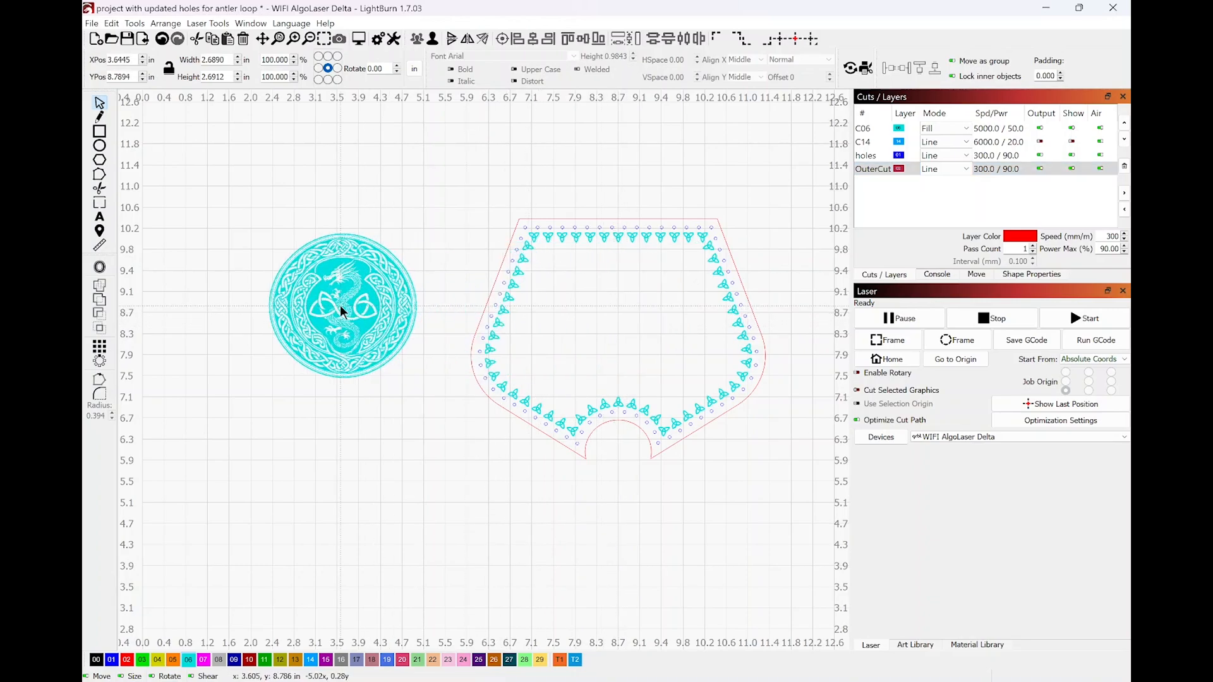
# Move the grouped patch to about X 8.27, Y 8.39 in and ungroup it.
pyautogui.click(544, 282)
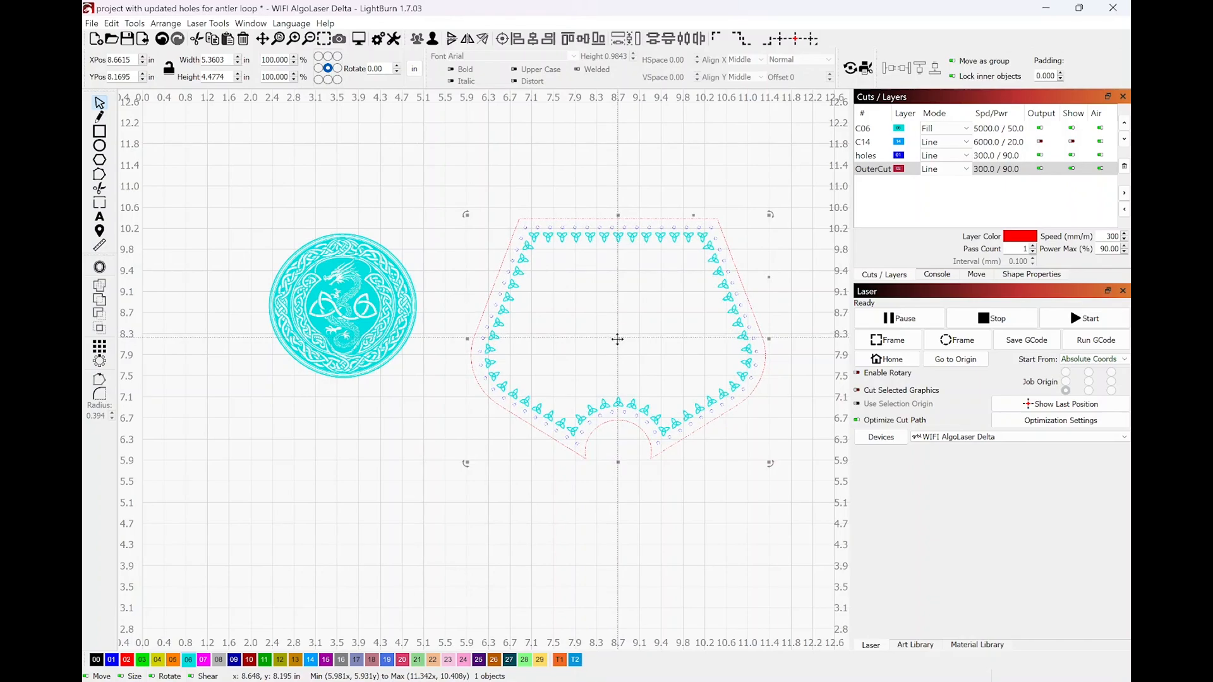
pyautogui.moveTo(617, 339)
pyautogui.mouseDown()
pyautogui.moveTo(620, 260)
pyautogui.moveTo(597, 332)
pyautogui.mouseUp()
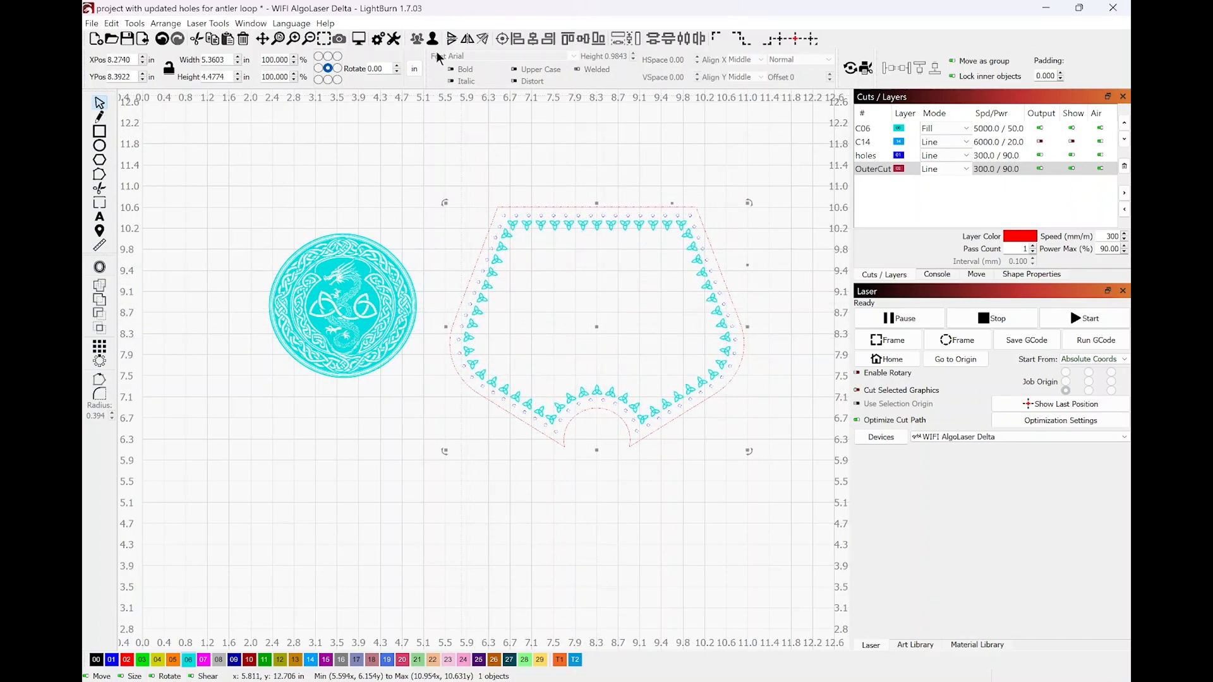
pyautogui.click(465, 140)
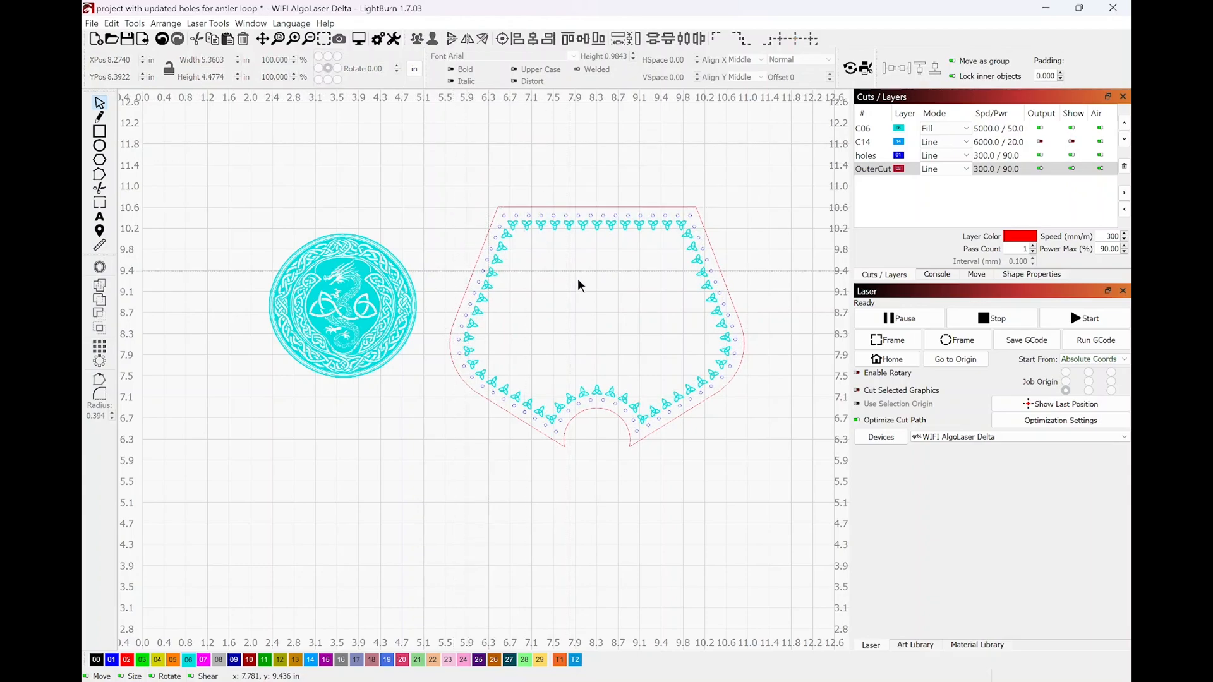
pyautogui.click(595, 225)
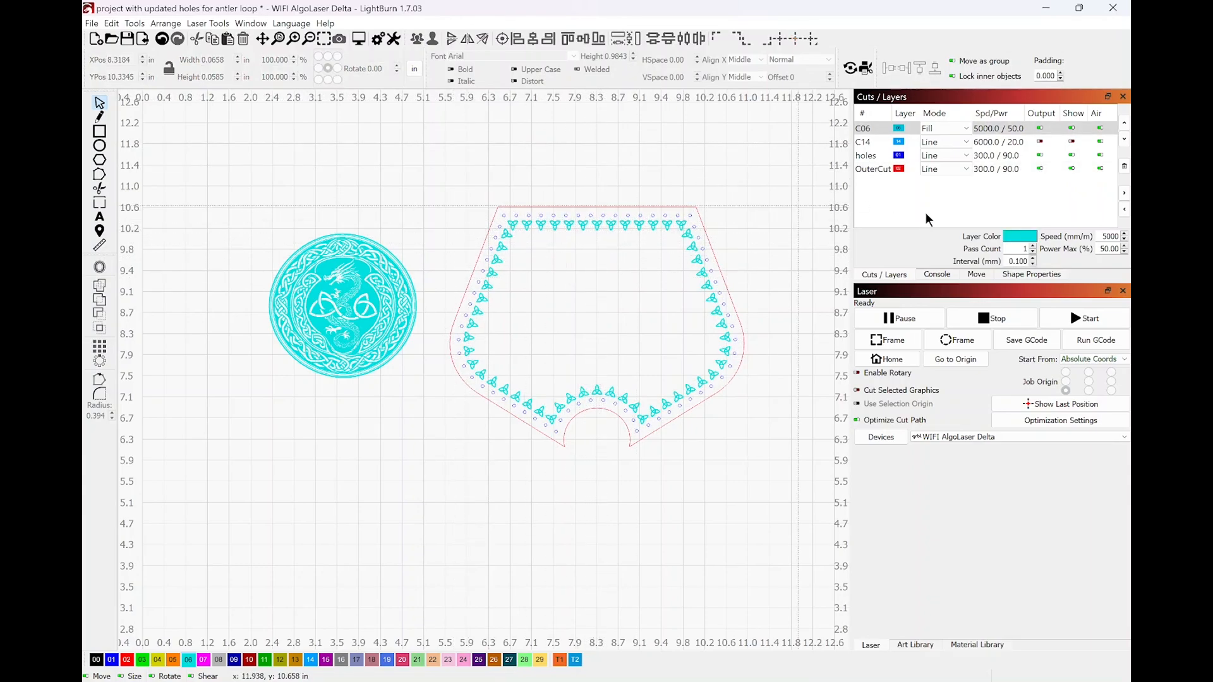
# Switch off the output and visibility of the holes and OuterCut layers.
pyautogui.click(1039, 169)
pyautogui.click(1071, 168)
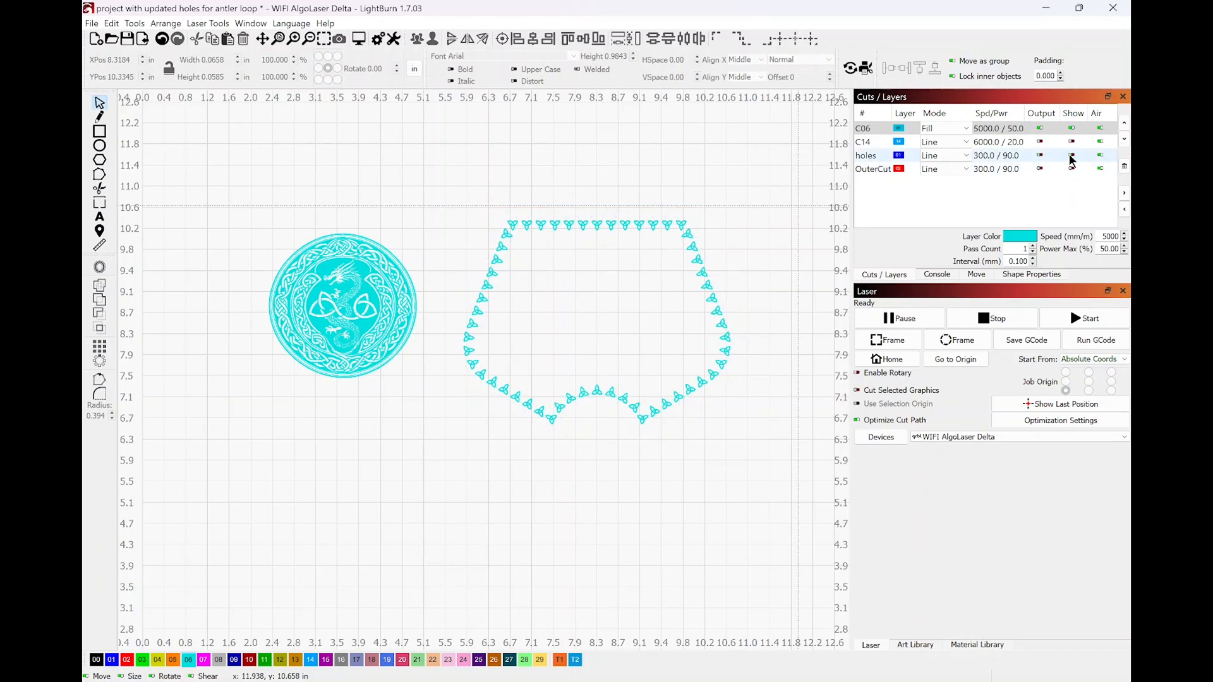
pyautogui.click(1072, 156)
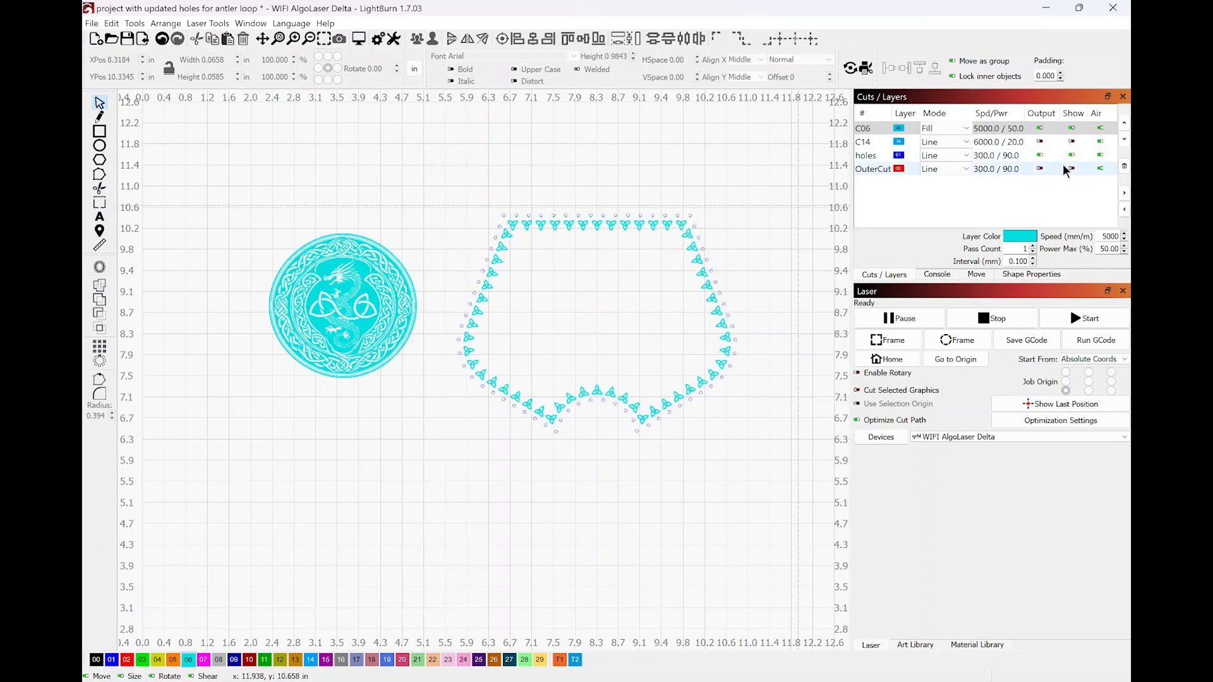
pyautogui.click(1072, 168)
pyautogui.click(1039, 169)
pyautogui.click(1072, 168)
pyautogui.click(1071, 156)
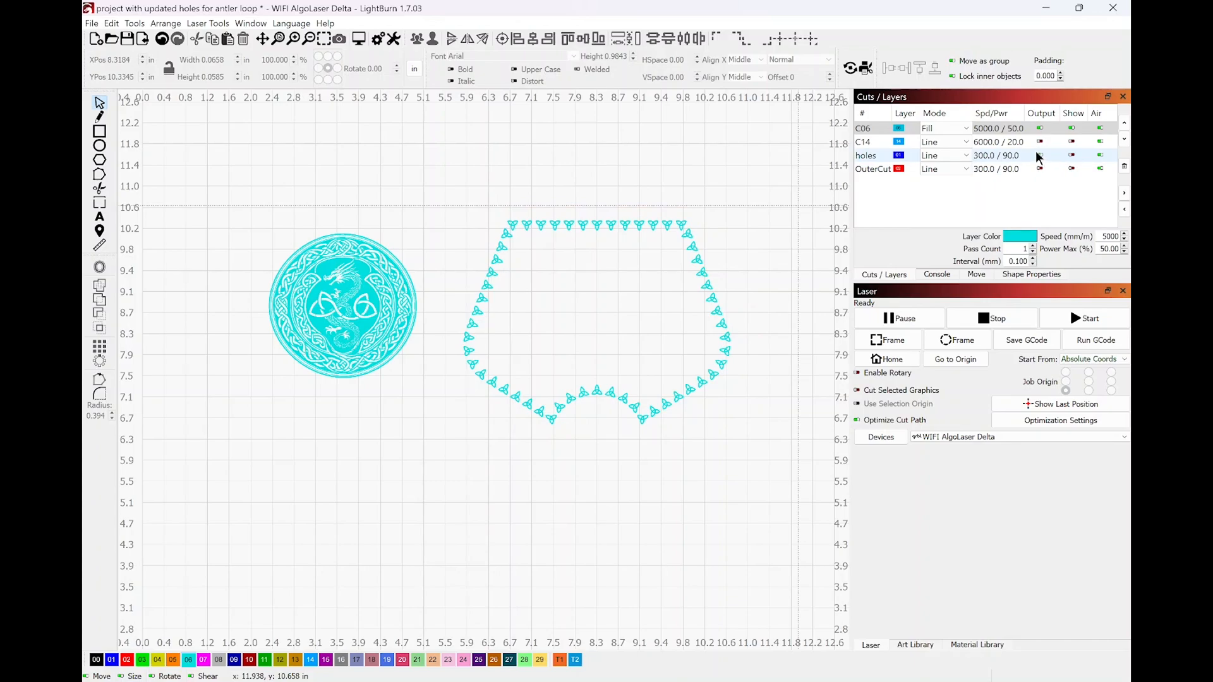
# Assign the whole triquetra border to the orange C05 layer with a speed of 5000 mm/min and 50% max power.
pyautogui.moveTo(441, 176); pyautogui.dragTo(791, 482)
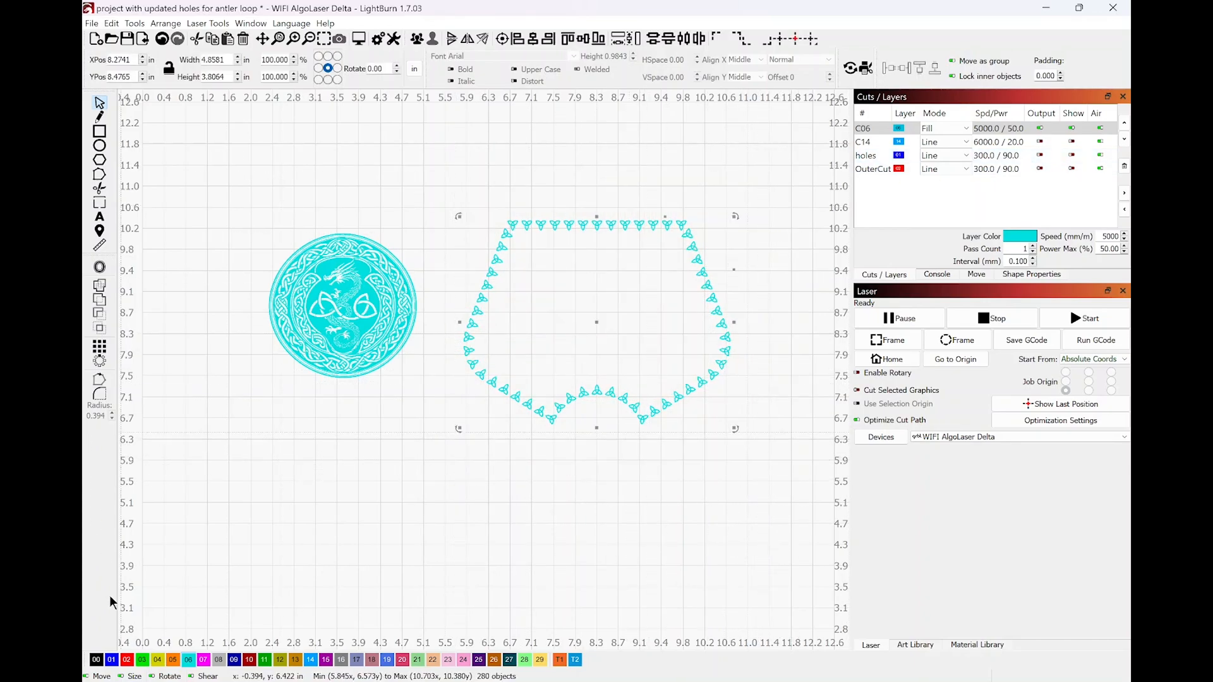
pyautogui.click(174, 659)
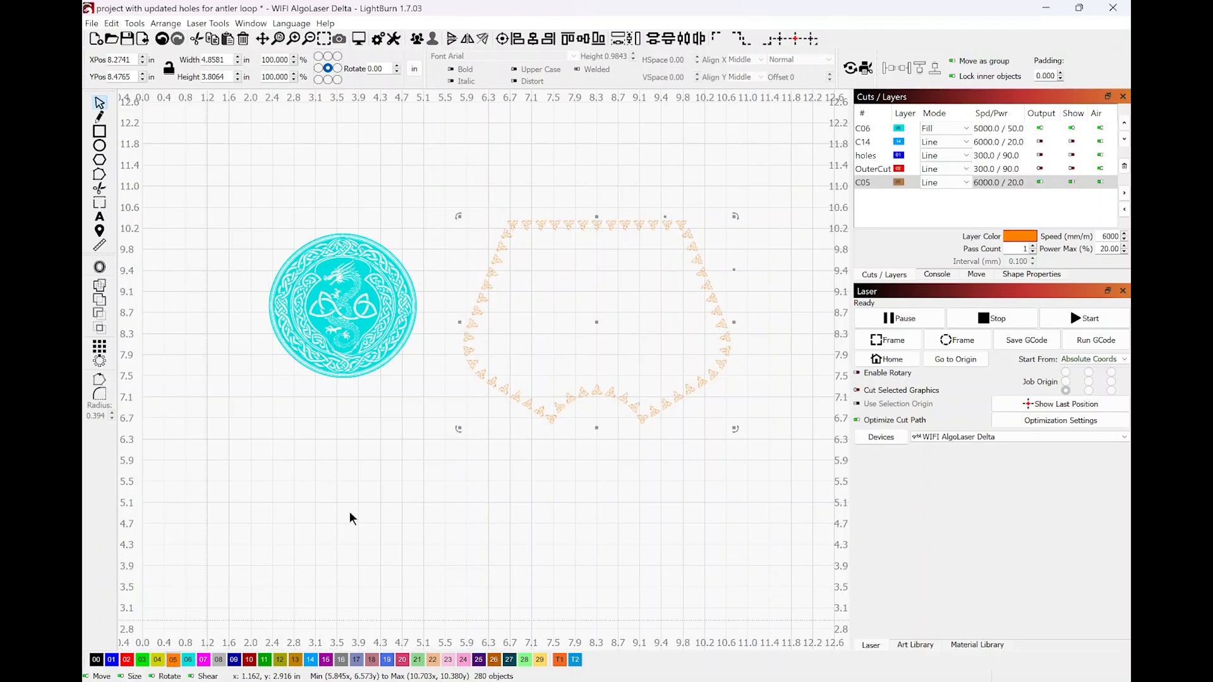
pyautogui.doubleClick(984, 183)
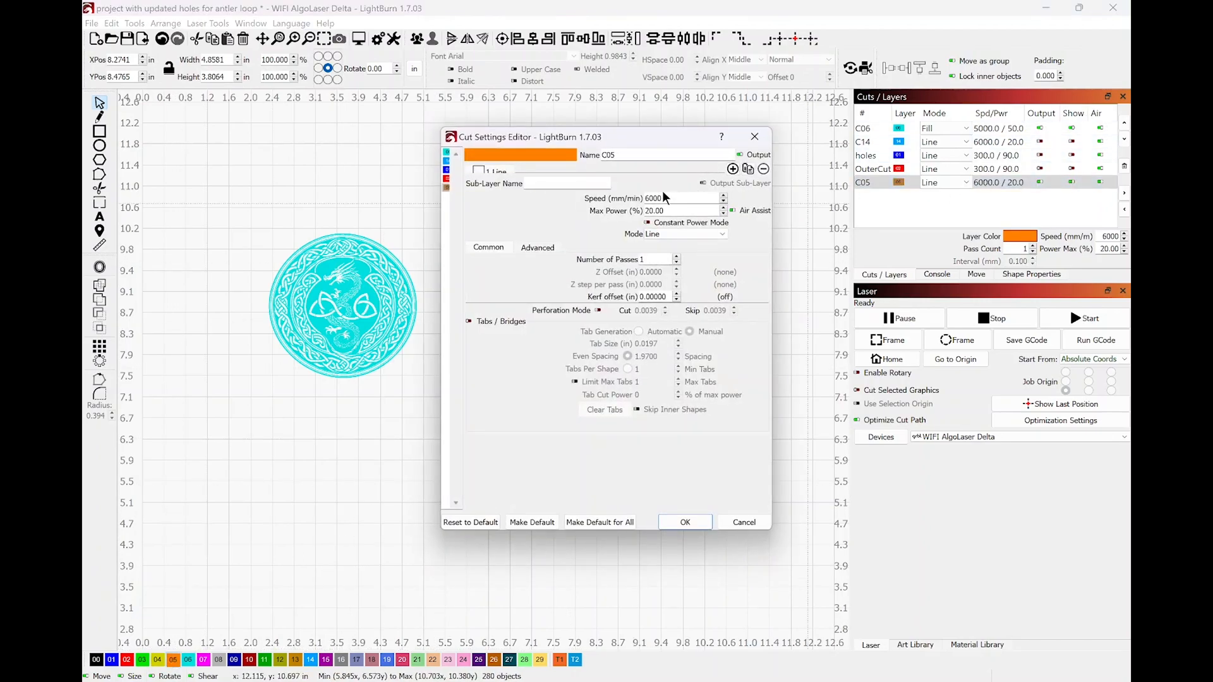
pyautogui.moveTo(664, 199); pyautogui.dragTo(636, 199)
pyautogui.write('5000')
pyautogui.moveTo(664, 210); pyautogui.dragTo(624, 210)
pyautogui.write('50')
pyautogui.click(685, 523)
# Change the C05 layer's mode to Fill and set it to fill shapes individually.
pyautogui.click(967, 181)
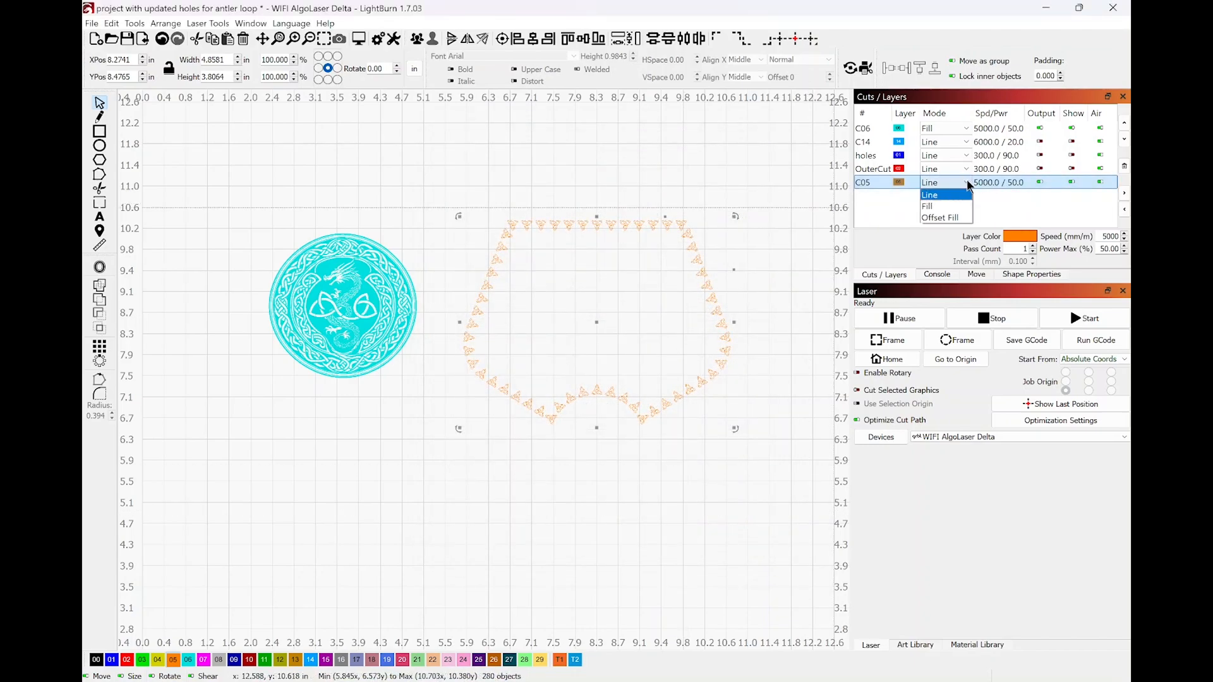
pyautogui.click(949, 203)
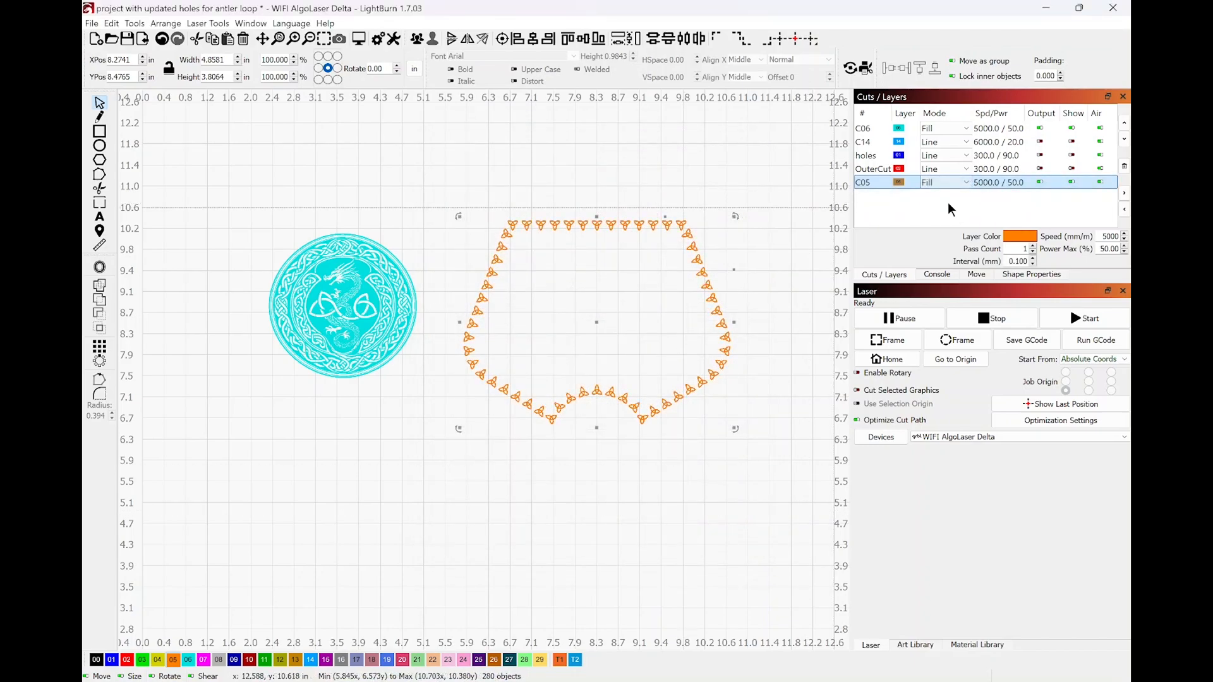
pyautogui.doubleClick(1011, 182)
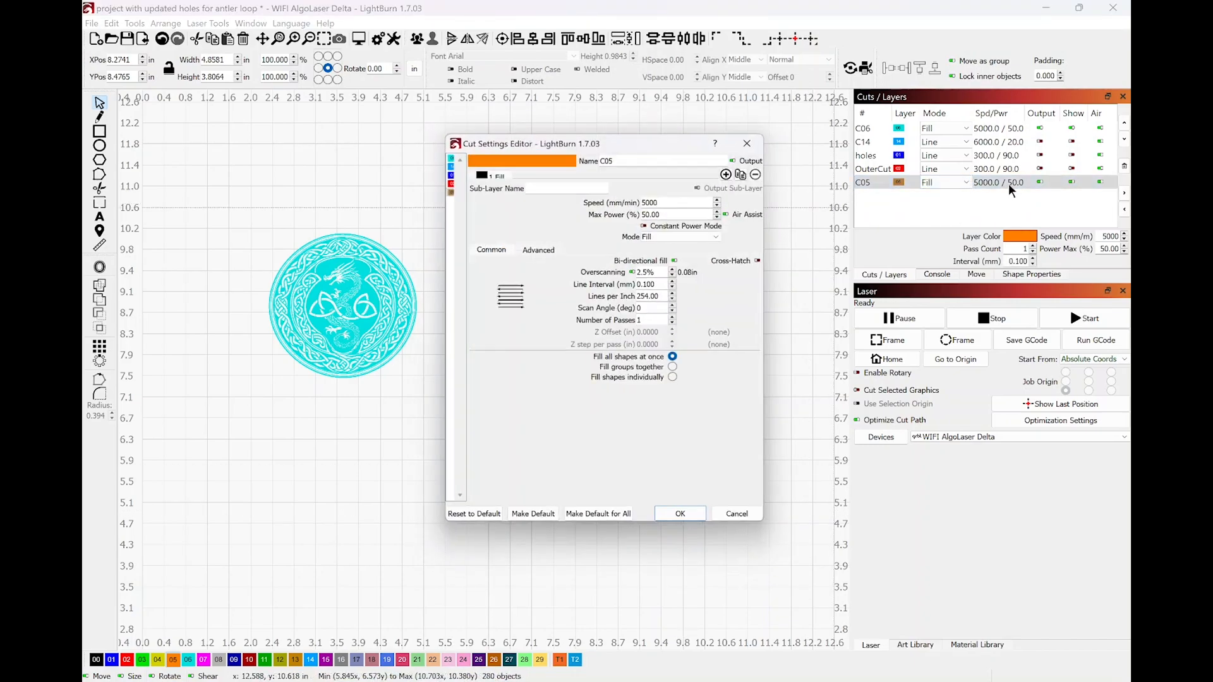
pyautogui.click(677, 380)
pyautogui.click(351, 235)
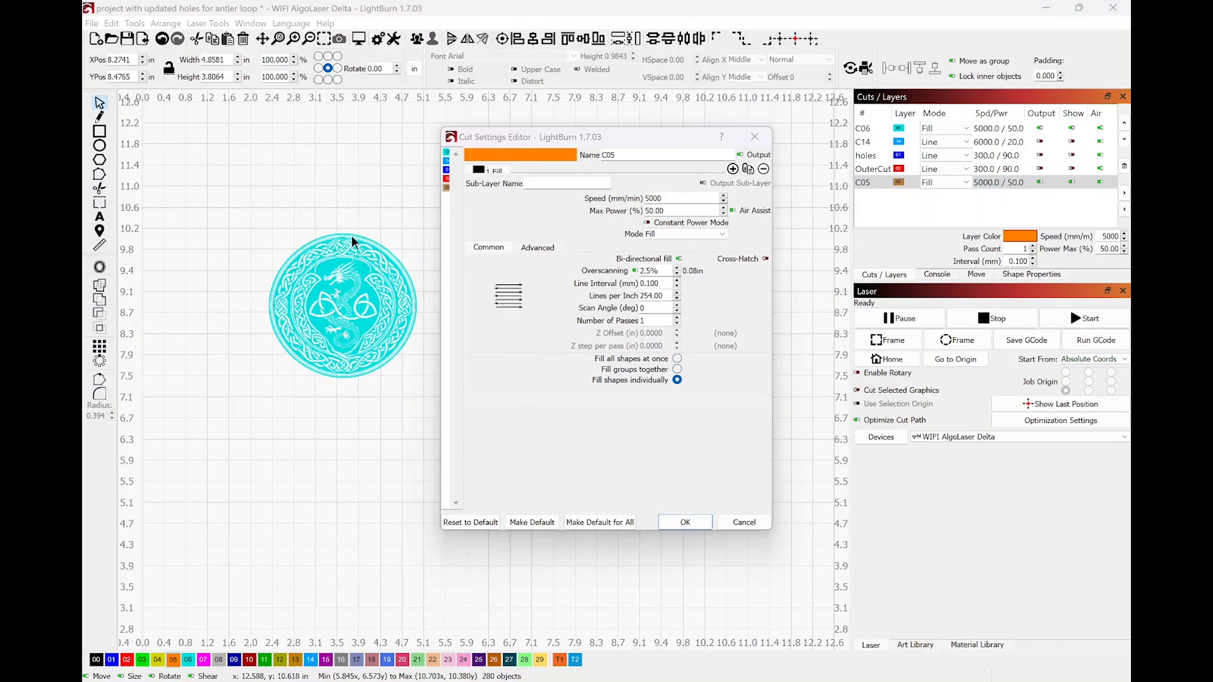
pyautogui.click(704, 516)
# Place the dragon medallion back inside the triquetra border and turn output and visibility back on for the hidden layers.
pyautogui.click(365, 297)
pyautogui.moveTo(366, 297); pyautogui.dragTo(599, 300)
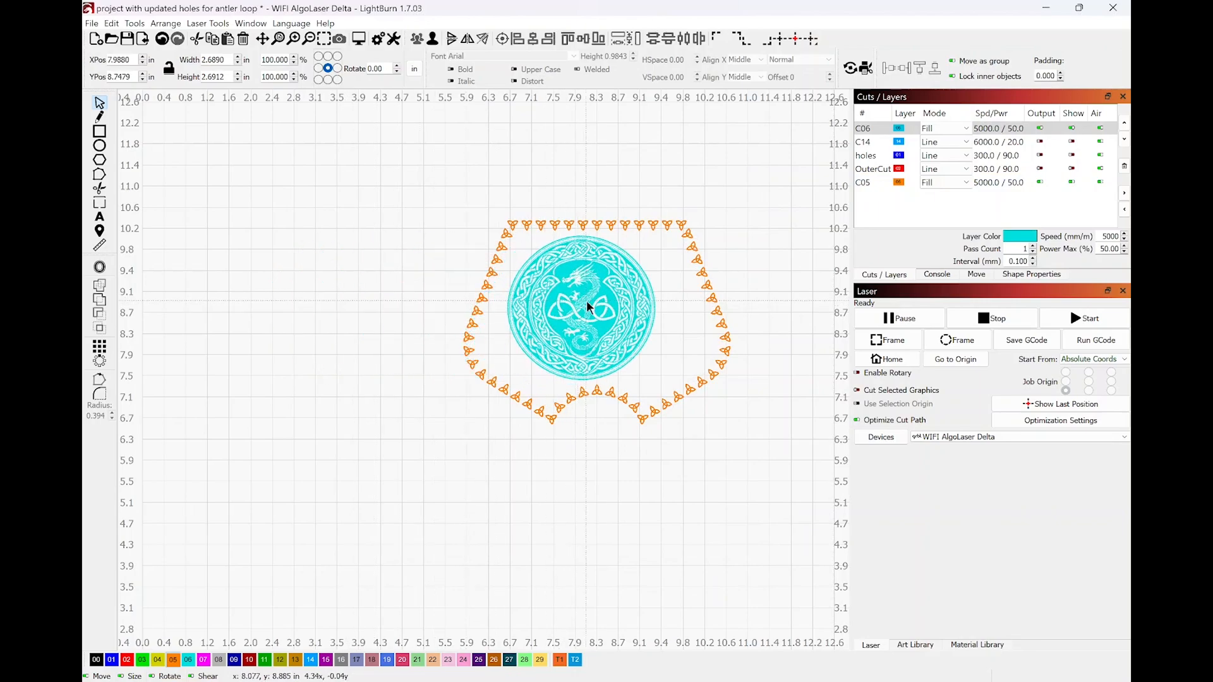
pyautogui.click(1041, 142)
pyautogui.click(1072, 141)
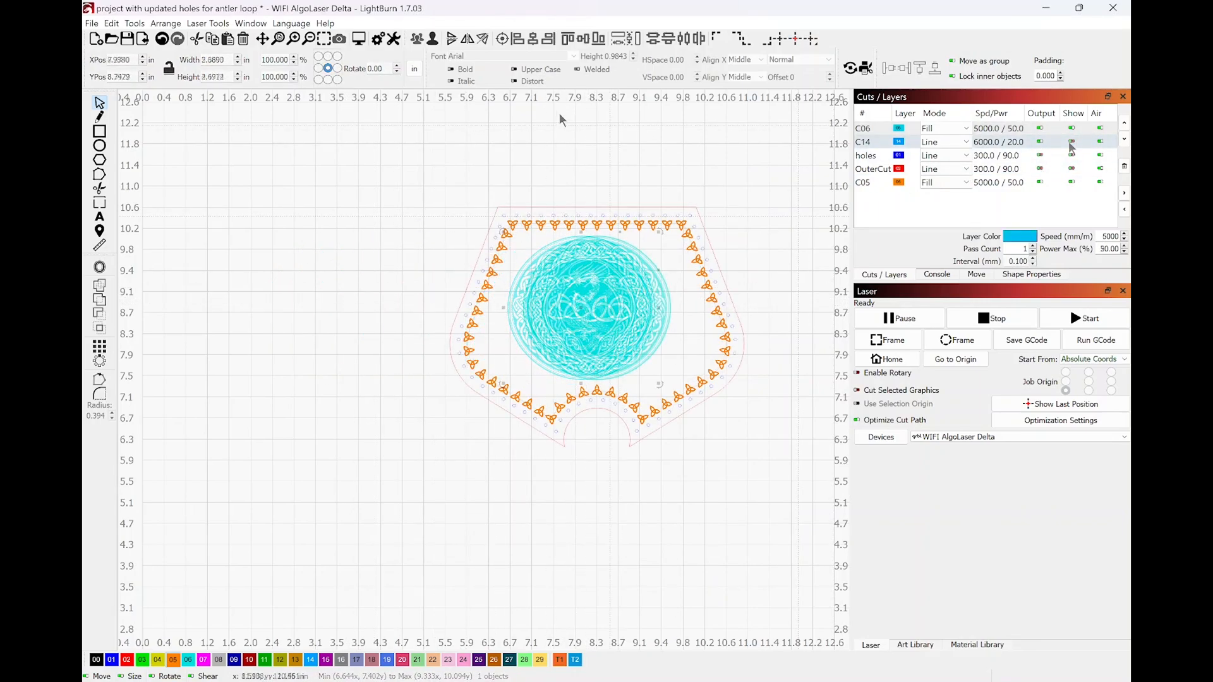
# Preview the complete patch job and examine the engraving, cuts and estimated time.
pyautogui.click(358, 39)
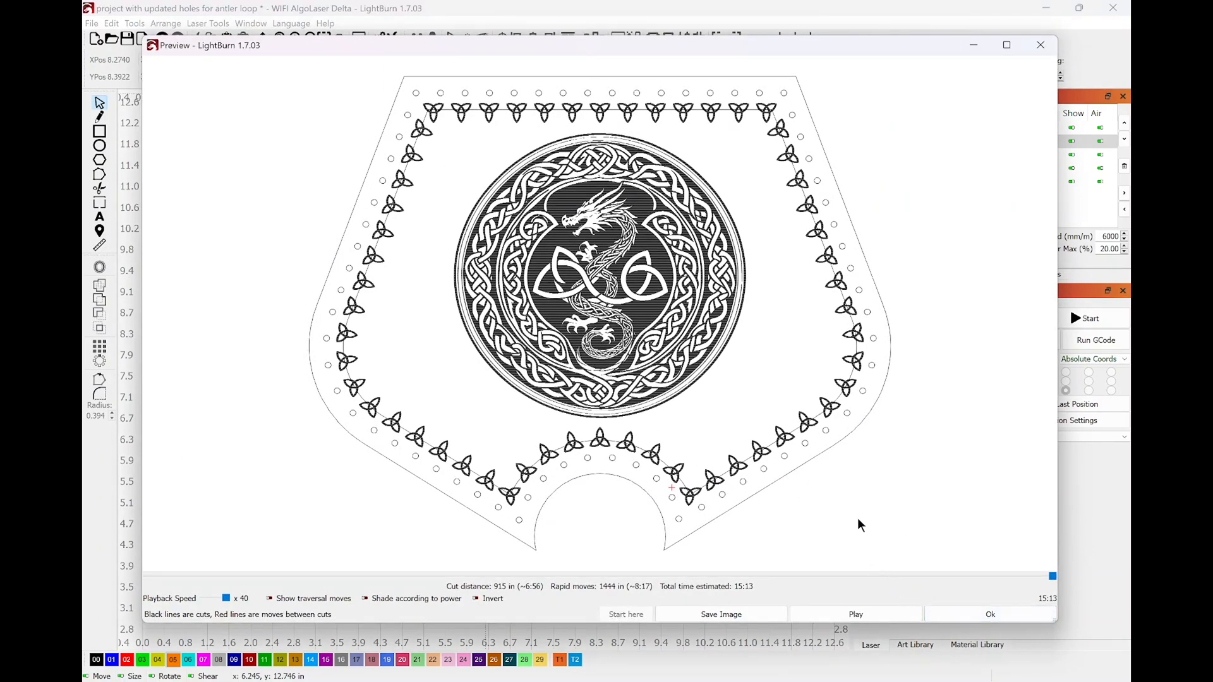
pyautogui.click(966, 614)
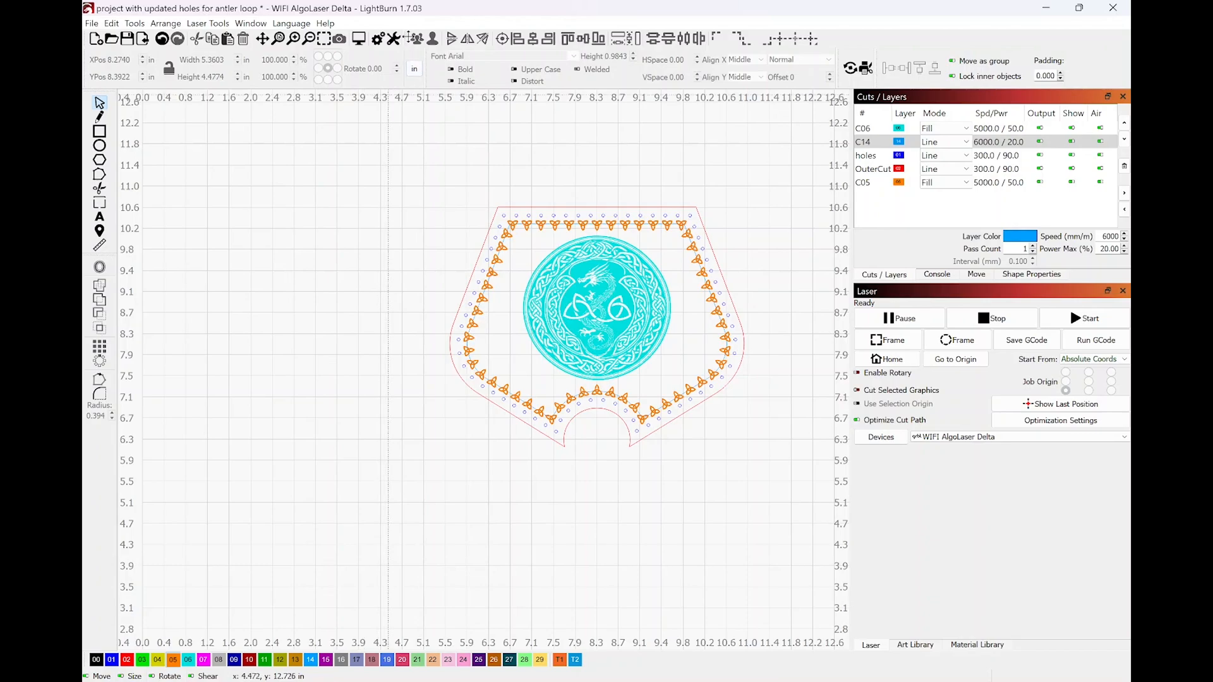
pyautogui.click(359, 39)
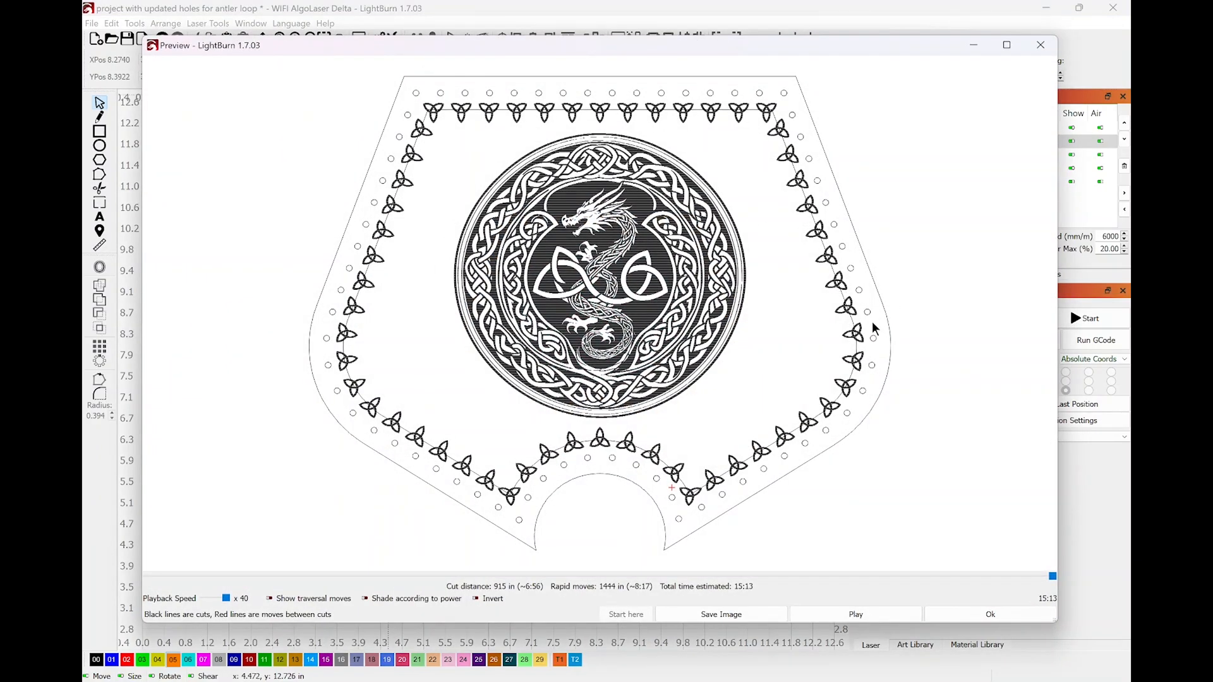
pyautogui.click(991, 613)
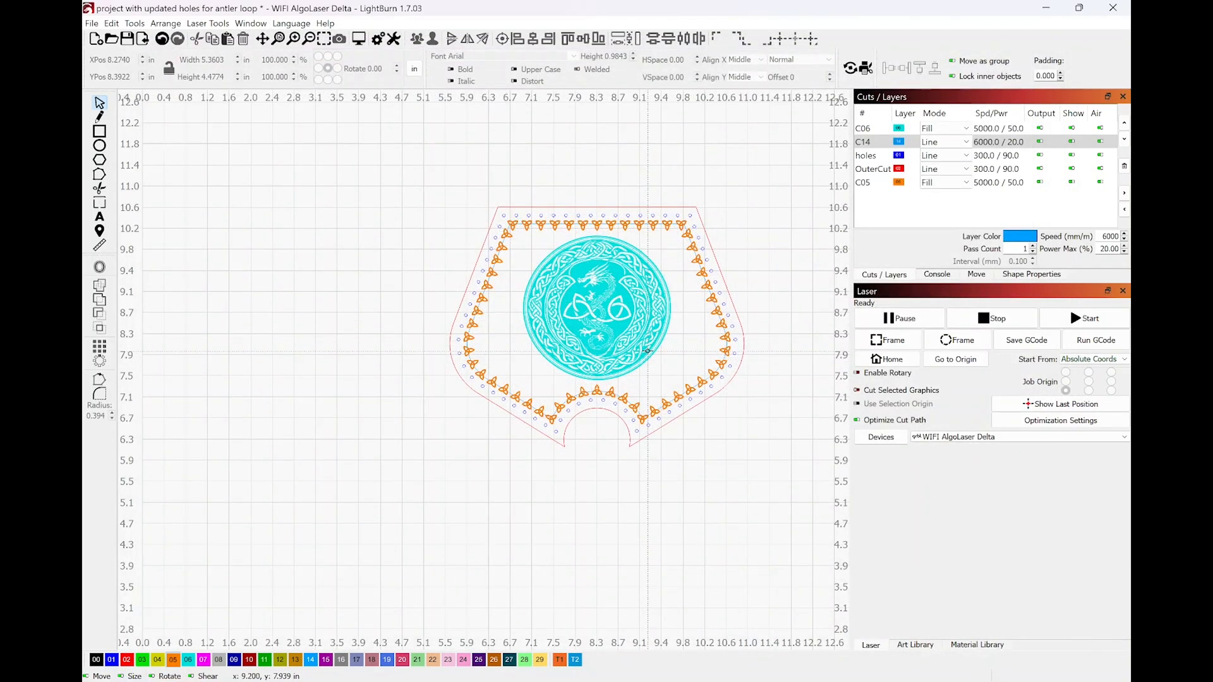